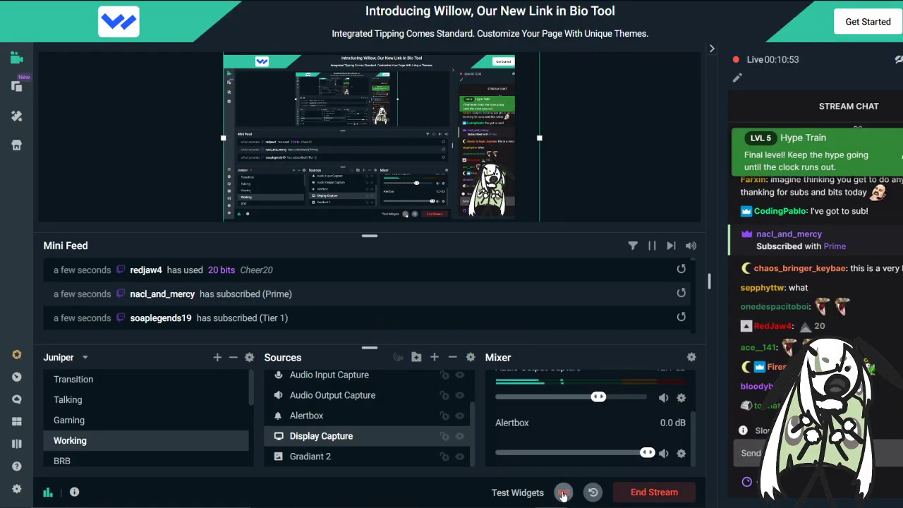
- Toggle the Display Capture source off and on, and open the recent V4 Juniper model in Live2D Cubism Editor
left_click(460, 436)
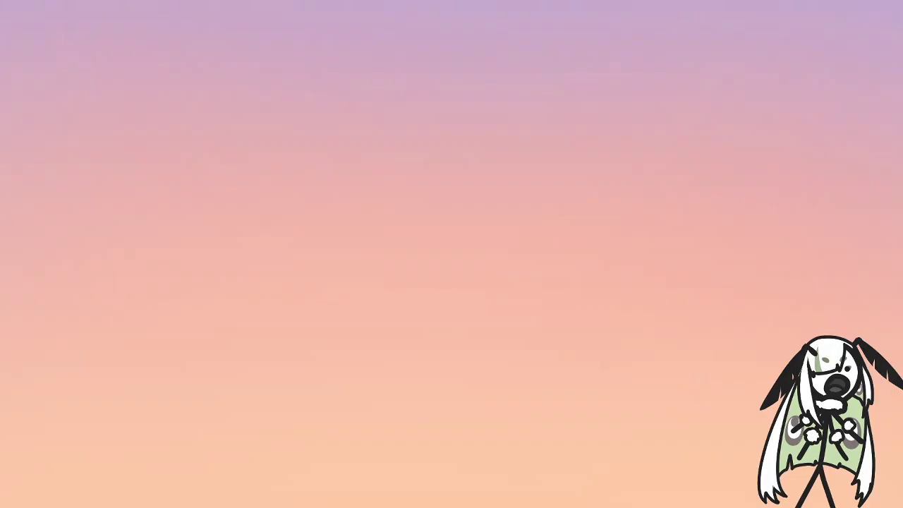
left_click(460, 436)
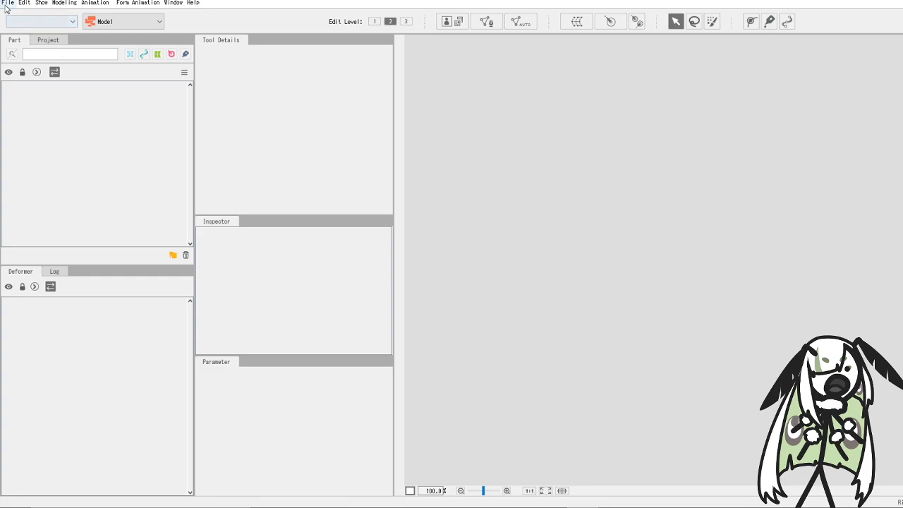
left_click(6, 3)
mouse_move(42, 54)
left_click(228, 55)
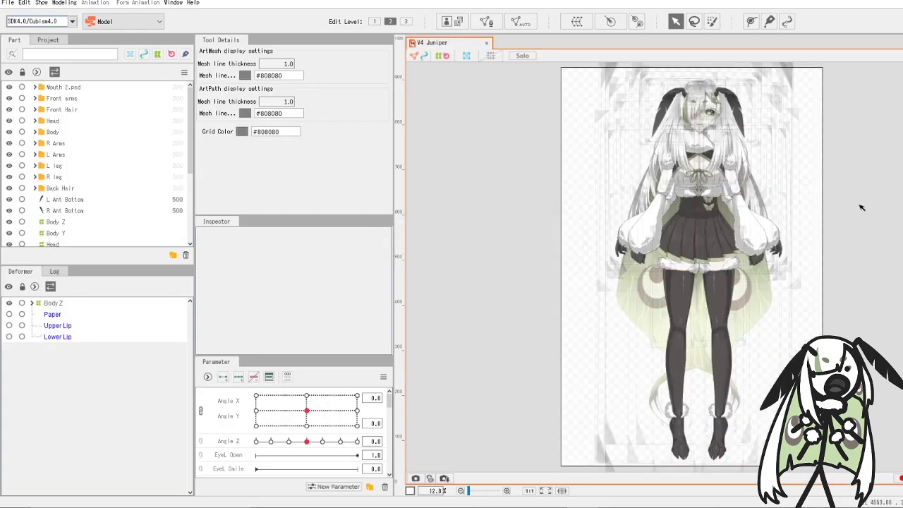
- Examine the whole V4 Juniper model, its legs and its upper body while it moves through random poses
scroll(832, 103, "down", 3)
scroll(821, 100, "up", 3)
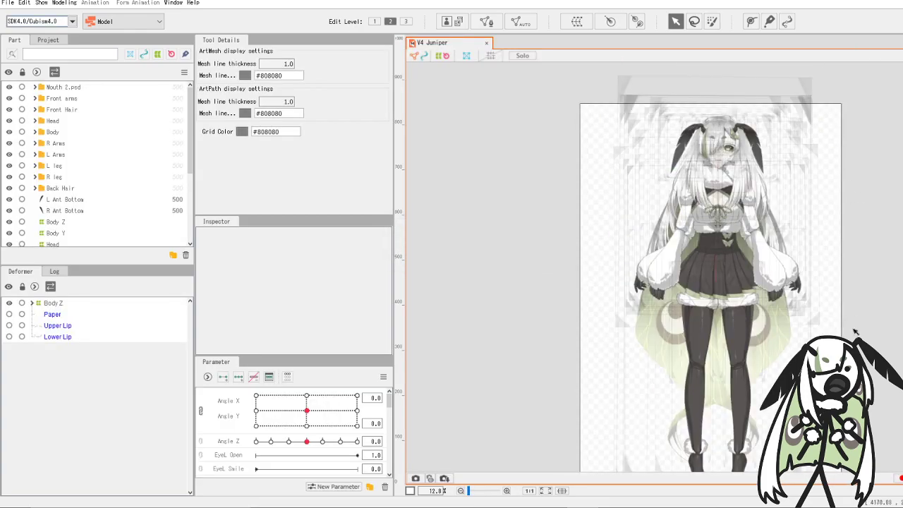
scroll(824, 378, "down", 2)
scroll(833, 388, "up", 2)
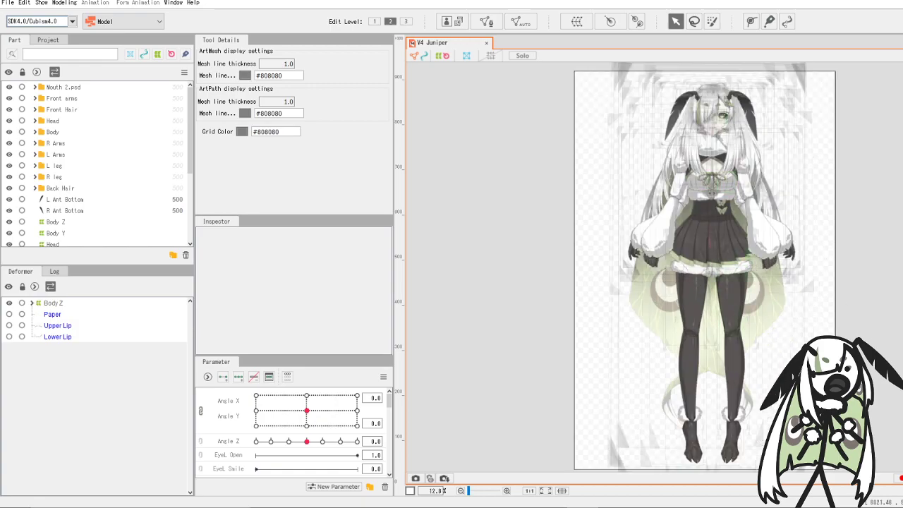
left_click_drag(819, 220, 727, 201)
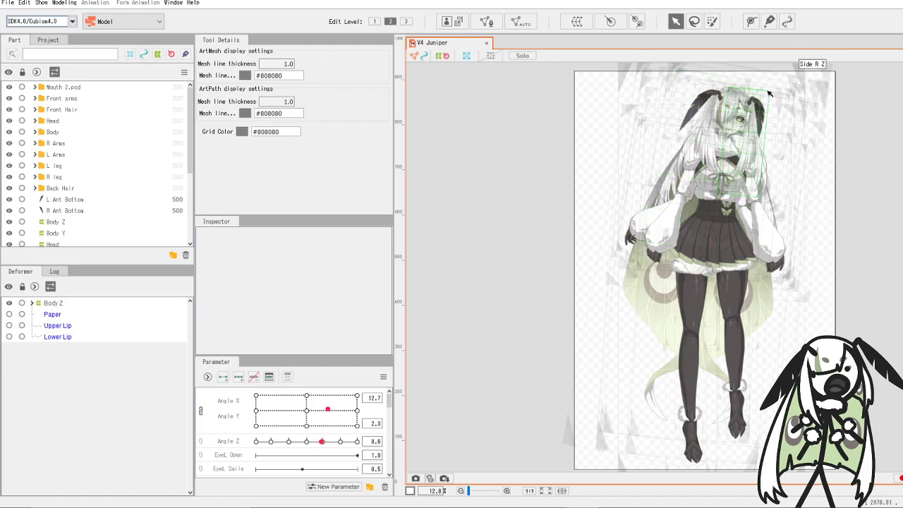
scroll(800, 89, "up", 4)
scroll(740, 103, "down", 5)
scroll(736, 114, "down", 3)
scroll(738, 244, "up", 3)
scroll(716, 99, "down", 5)
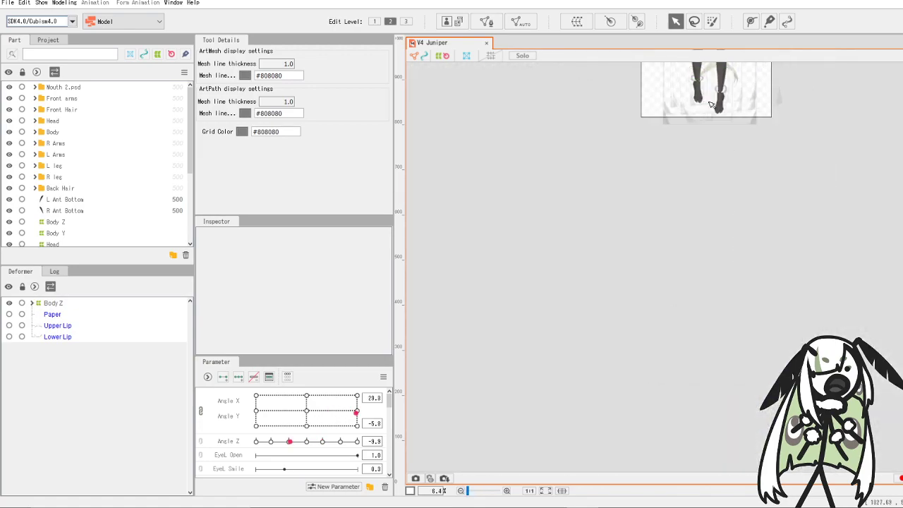
left_click_drag(756, 123, 738, 328)
scroll(738, 323, "up", 6)
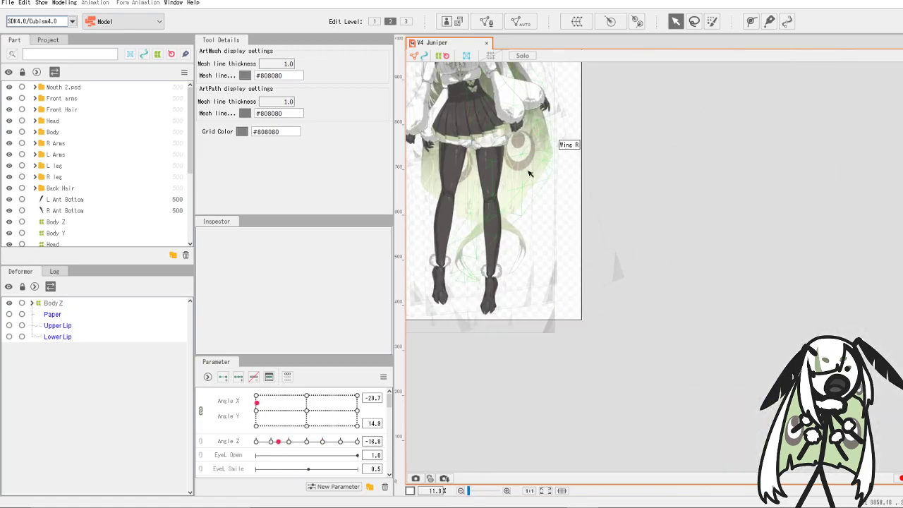
scroll(745, 319, "down", 2)
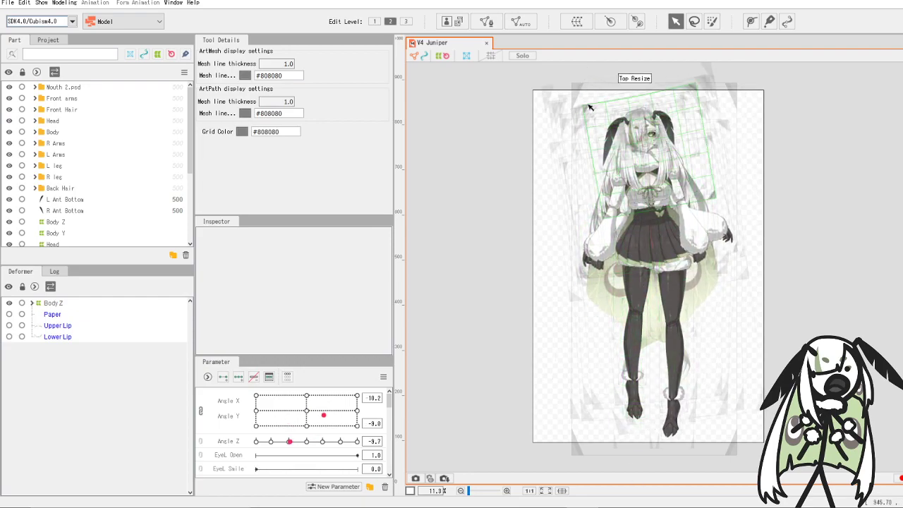
scroll(652, 115, "up", 5)
scroll(652, 115, "down", 5)
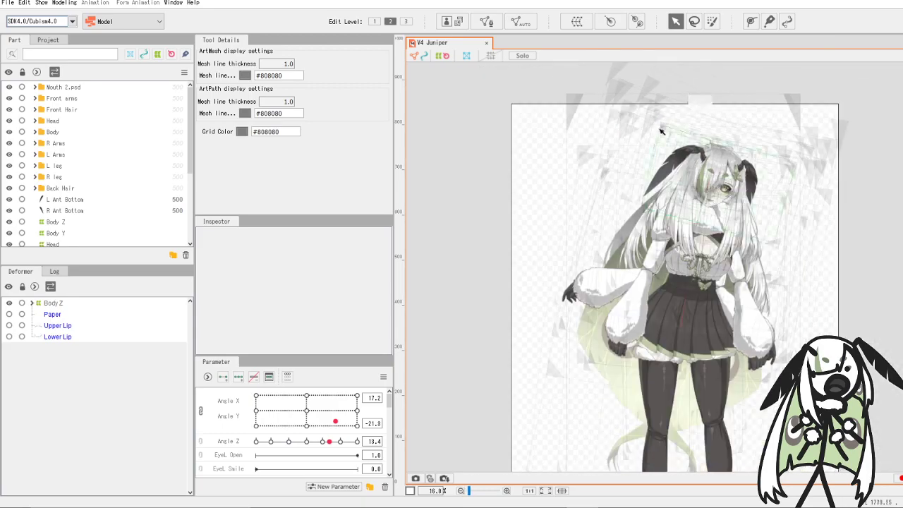
scroll(734, 228, "up", 1)
scroll(734, 228, "down", 1)
scroll(734, 228, "up", 2)
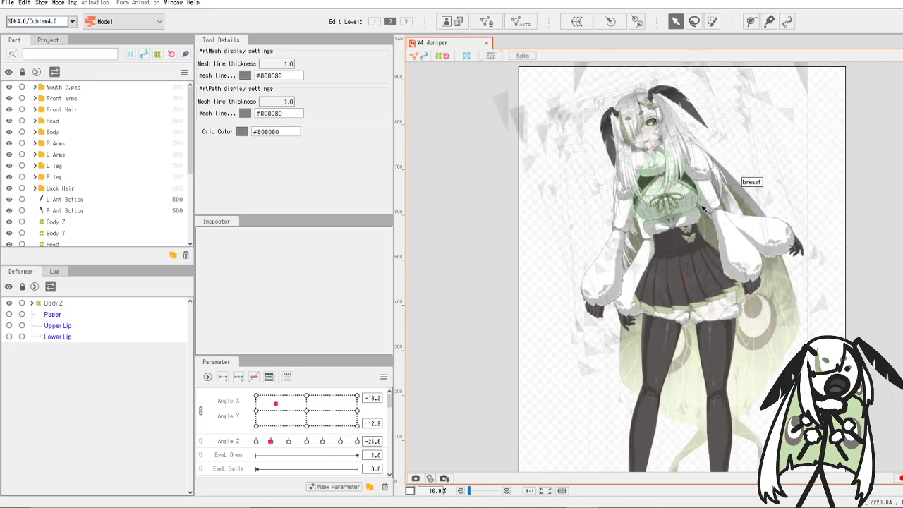
- Check the live stream in Streamlabs, return to Live2D Cubism Editor and reset all model parameters to their default values
key("alt+Tab")
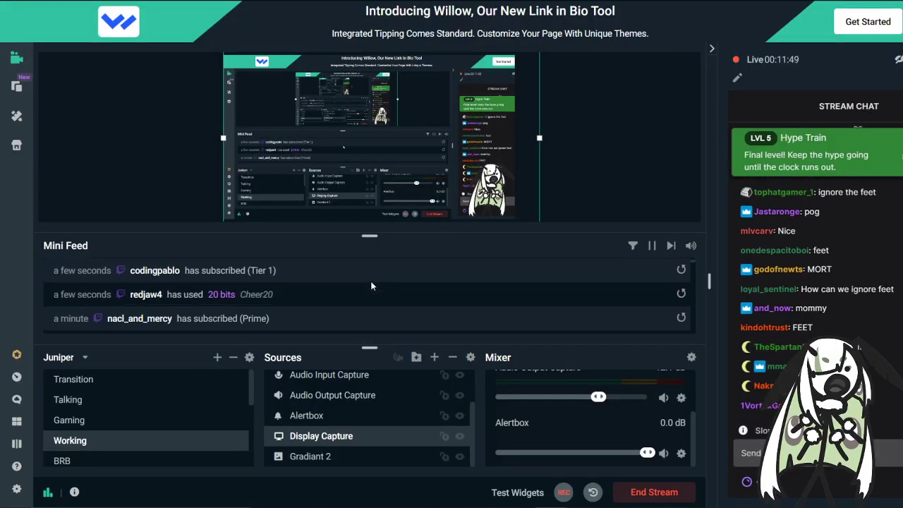
key("alt+Tab")
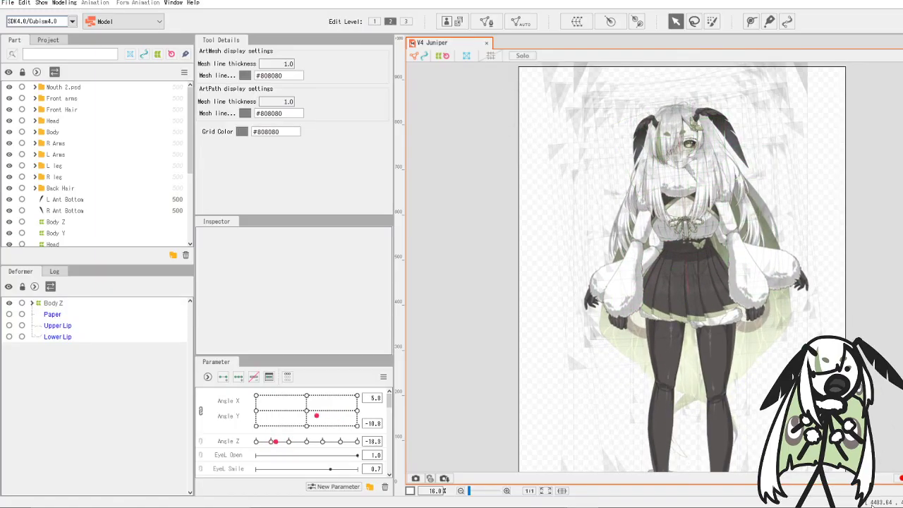
left_click(383, 376)
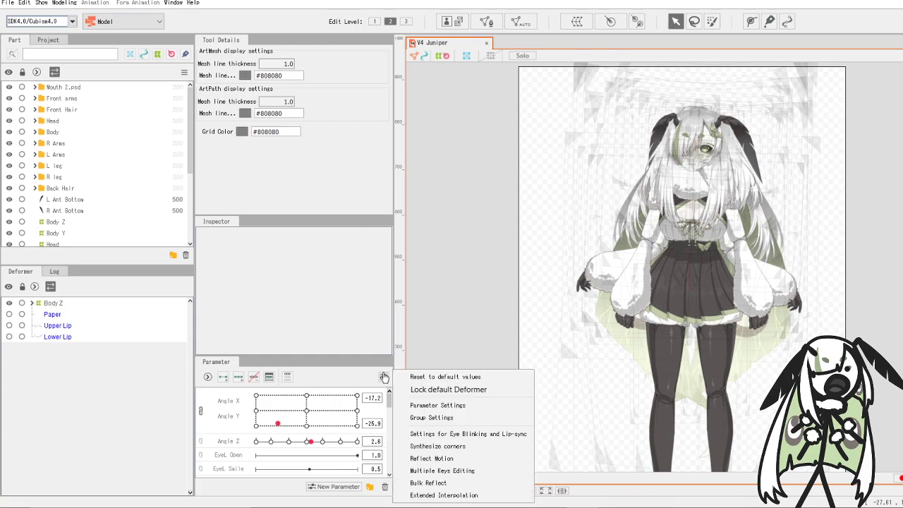
left_click(424, 377)
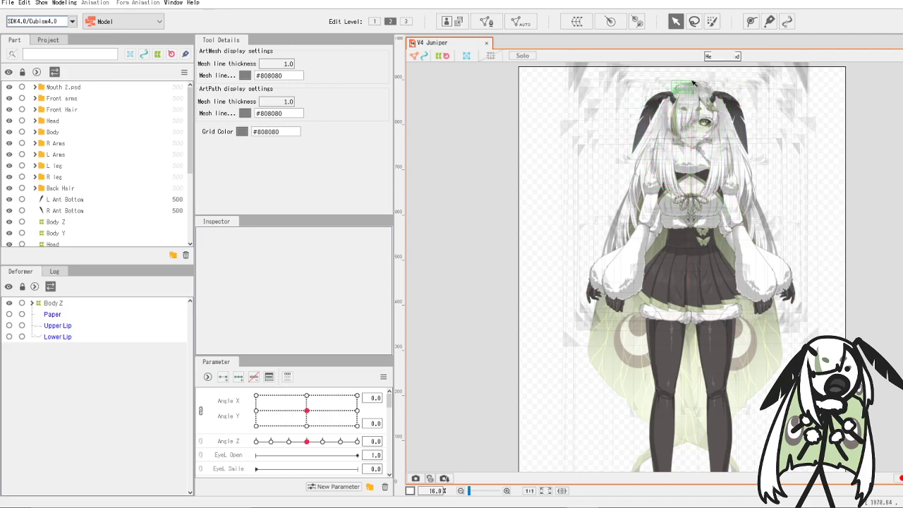
- Preview the mouth shapes by varying Mouth Form and Mouth Open, and return both parameters to 0.0
scroll(692, 88, "up", 4)
scroll(298, 417, "down", 3)
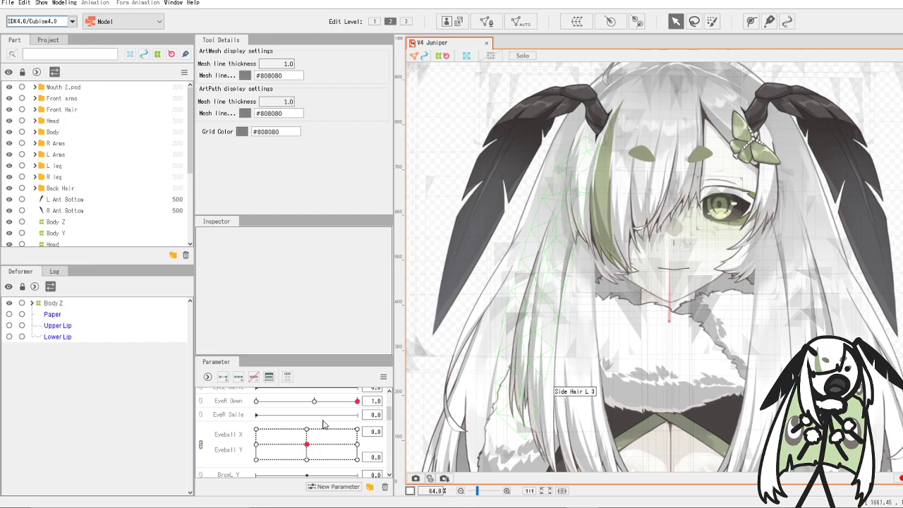
scroll(323, 424, "down", 5)
left_click(317, 429)
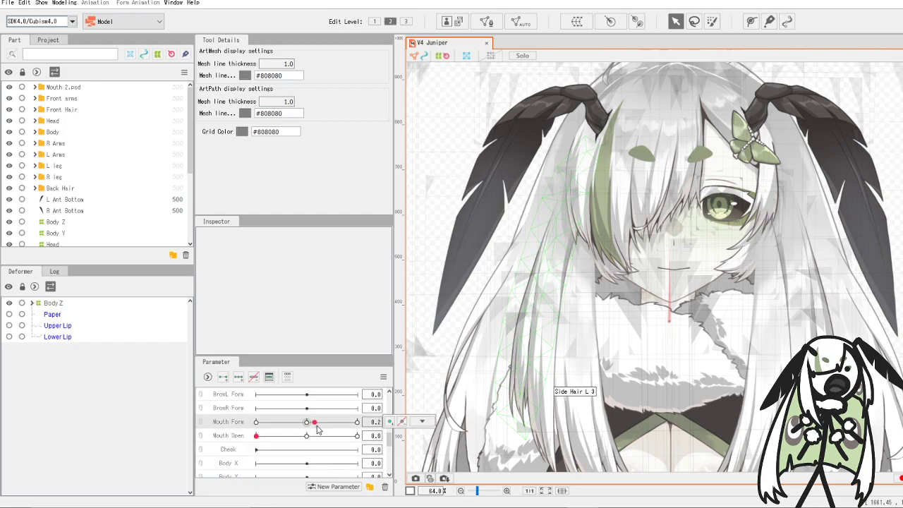
left_click_drag(272, 440, 248, 446)
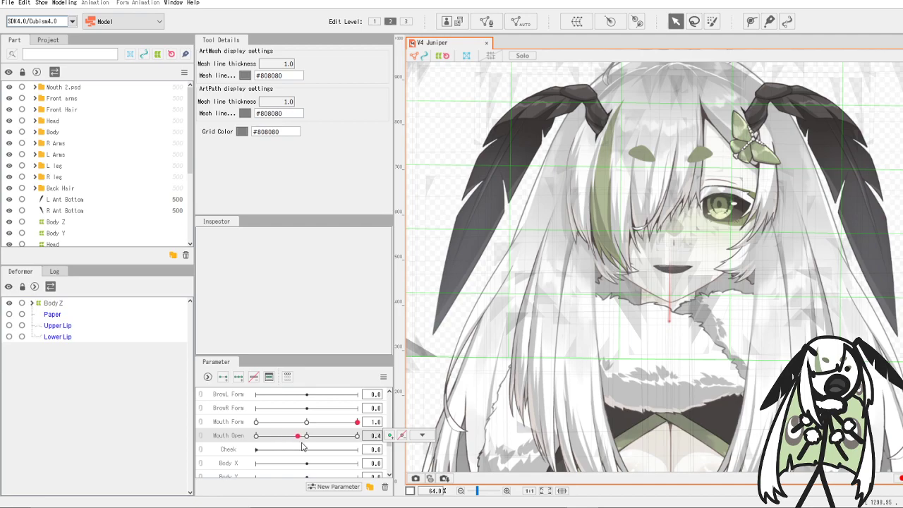
left_click_drag(302, 446, 321, 444)
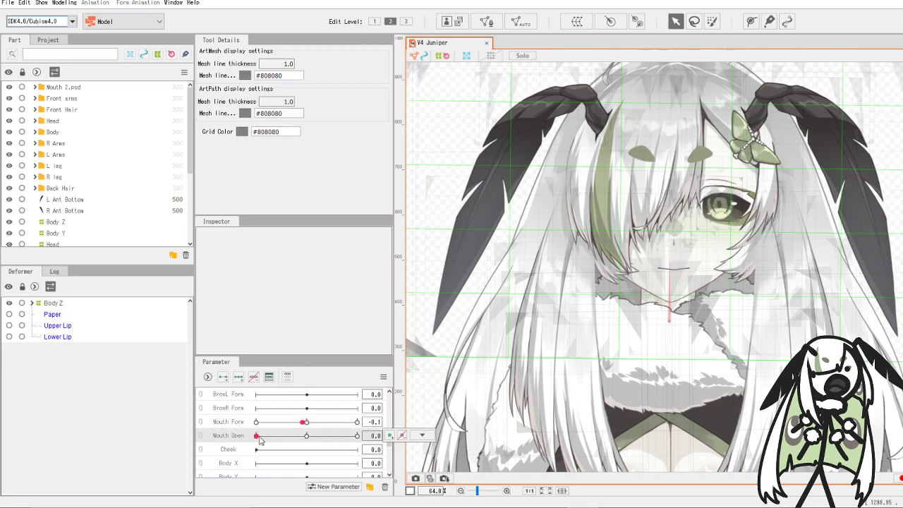
left_click_drag(391, 428, 260, 422)
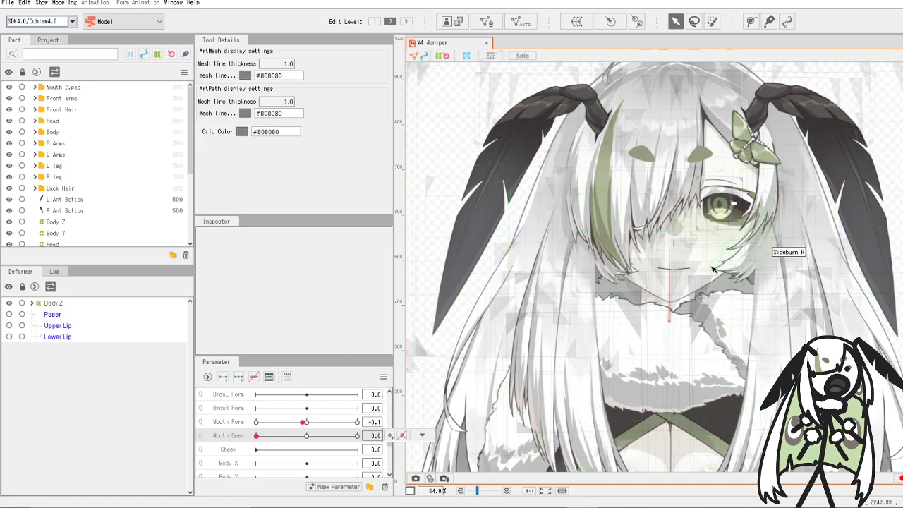
left_click(307, 422)
- Inspect the model's outfit, skirt, legs and feet up close and at full-body scale
scroll(755, 226, "down", 5)
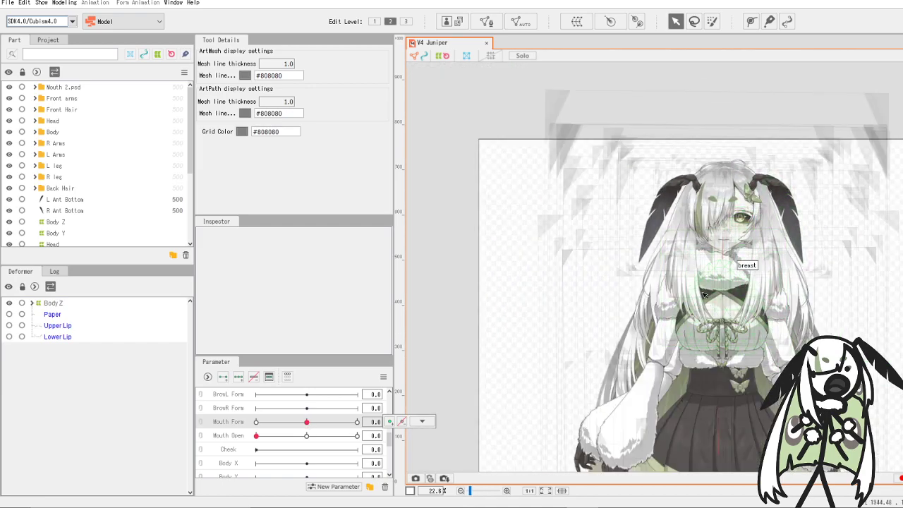
scroll(776, 318, "down", 2)
scroll(663, 413, "up", 6)
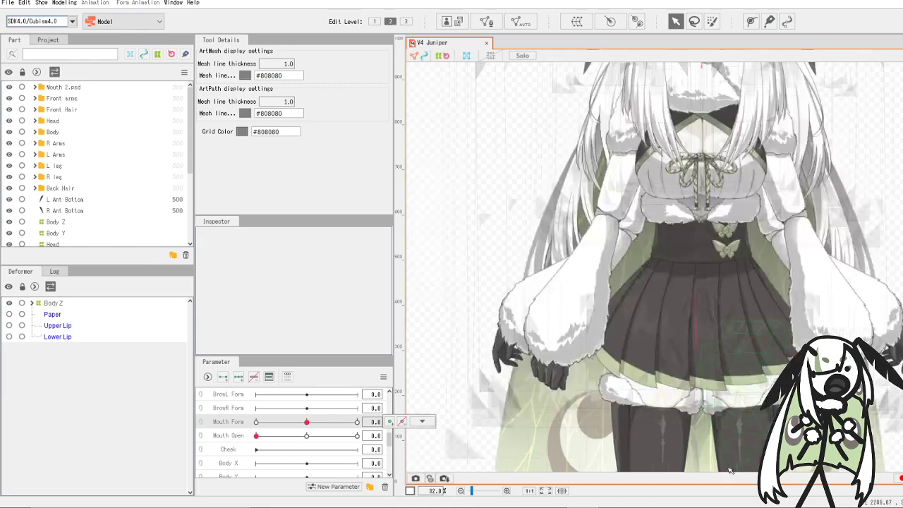
scroll(660, 415, "down", 4)
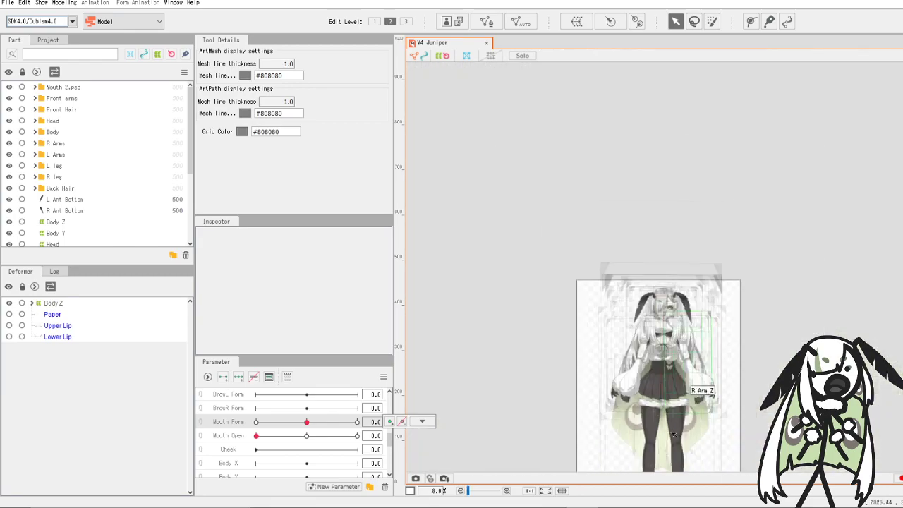
scroll(684, 441, "up", 5)
scroll(626, 244, "down", 3)
scroll(627, 239, "up", 1)
scroll(529, 97, "up", 2)
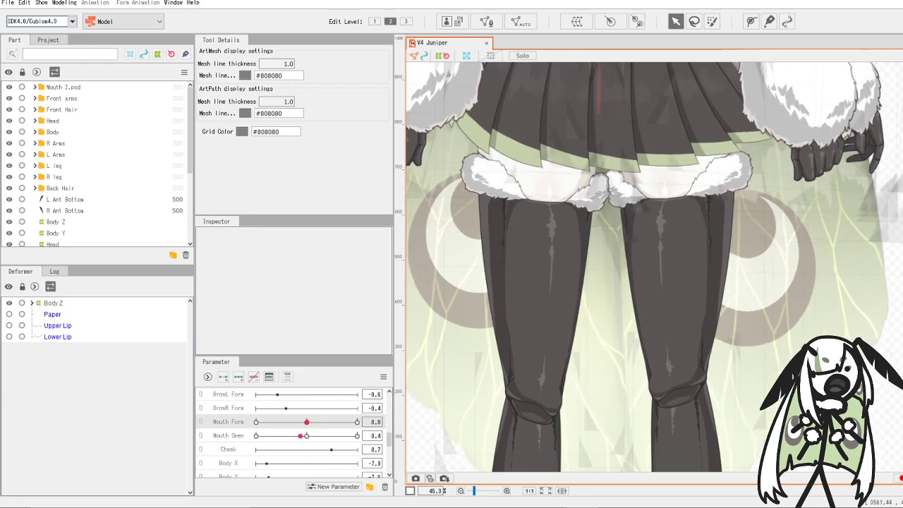
scroll(753, 418, "down", 4)
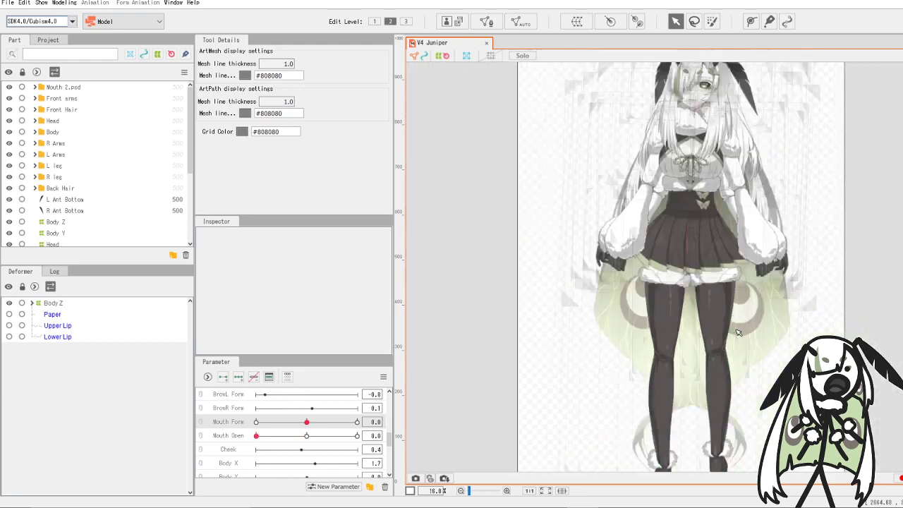
scroll(753, 418, "up", 2)
- Try out the Angle Z rotation, leaving it at -1.2, and bring Angle X to -1.2 and Angle Y to 0.4
scroll(325, 421, "up", 5)
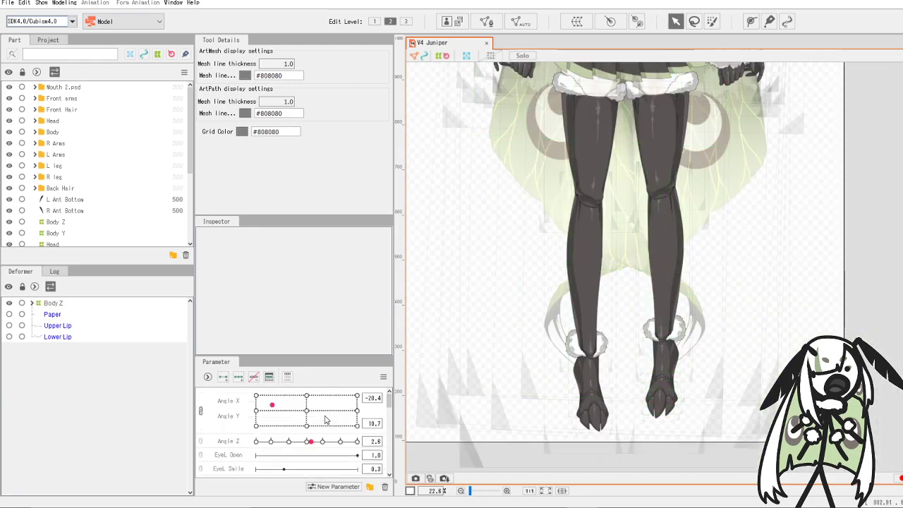
left_click_drag(284, 440, 348, 455)
scroll(607, 315, "down", 5)
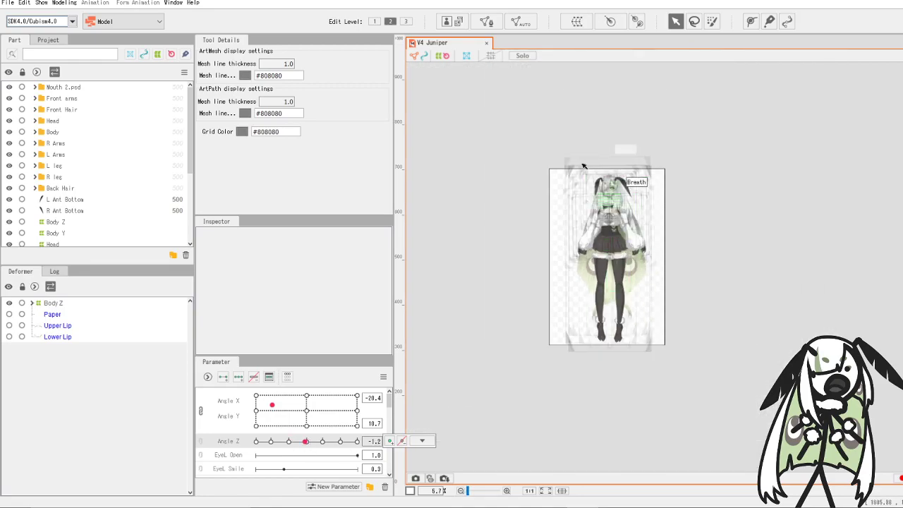
scroll(596, 170, "up", 5)
left_click(306, 410)
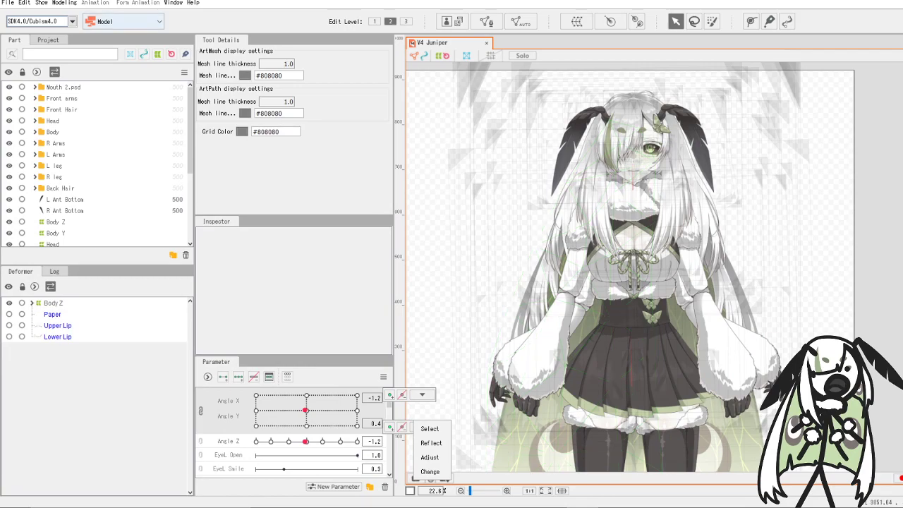
- Preview the model's hair and antenna physics in Physics/Scene Blending Settings by moving the head, and close the settings
left_click(63, 3)
left_click(63, 3)
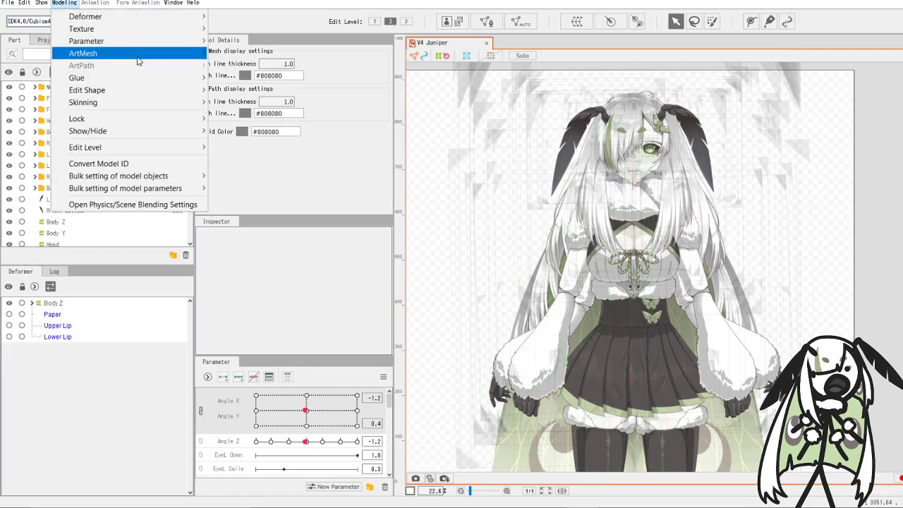
key("Return")
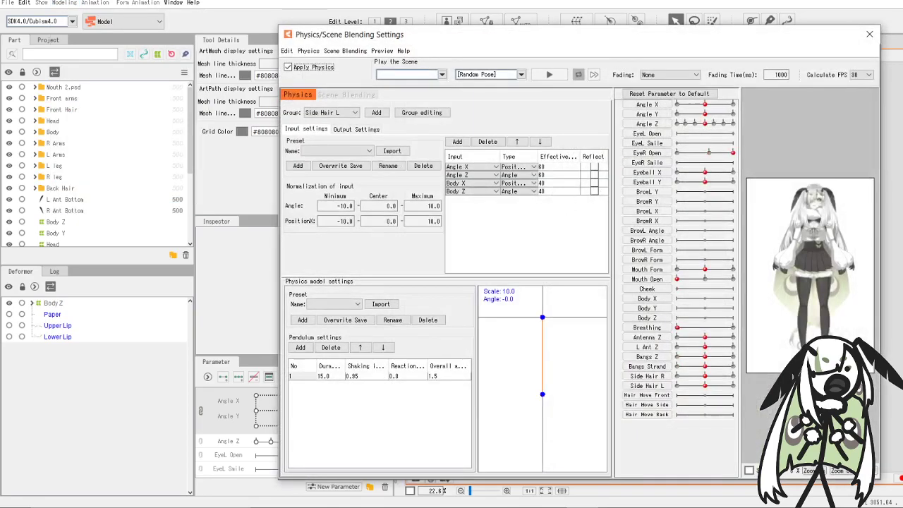
scroll(816, 205, "up", 4)
left_click_drag(815, 211, 815, 330)
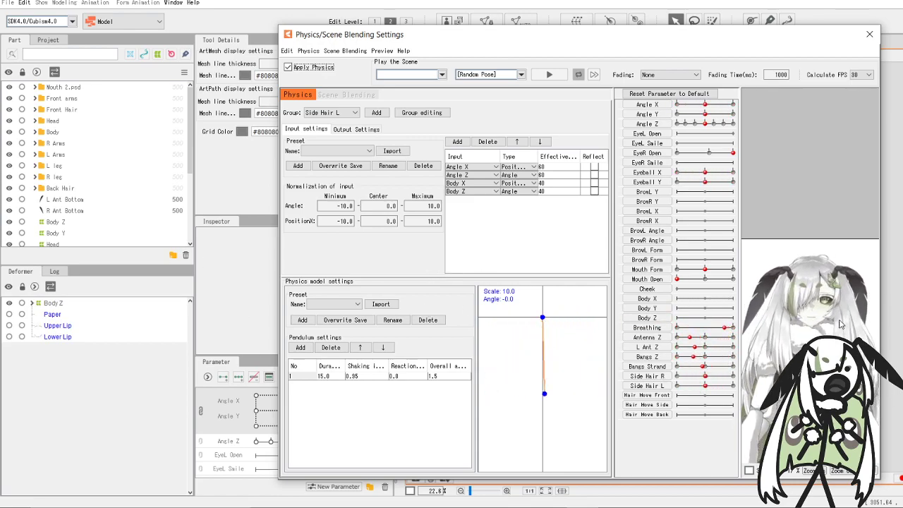
scroll(840, 325, "up", 3)
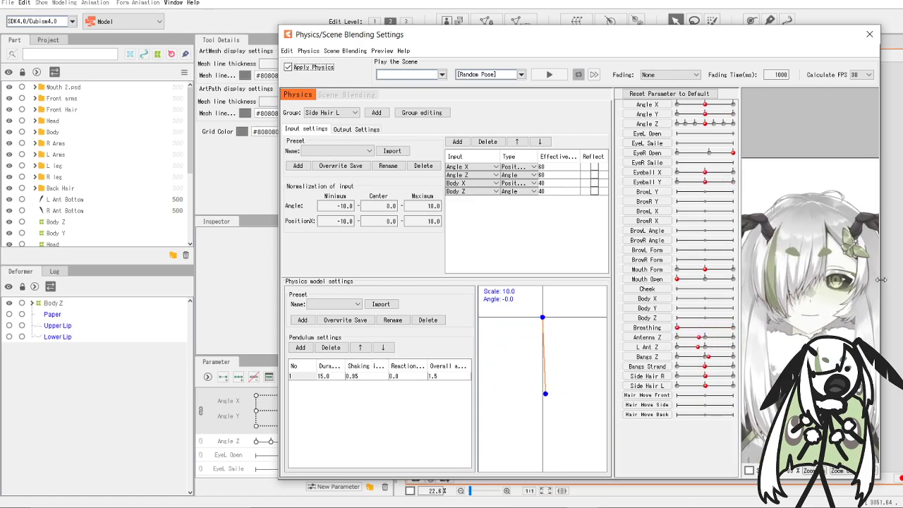
scroll(828, 289, "down", 3)
left_click_drag(828, 289, 833, 181)
left_click_drag(832, 212, 861, 258)
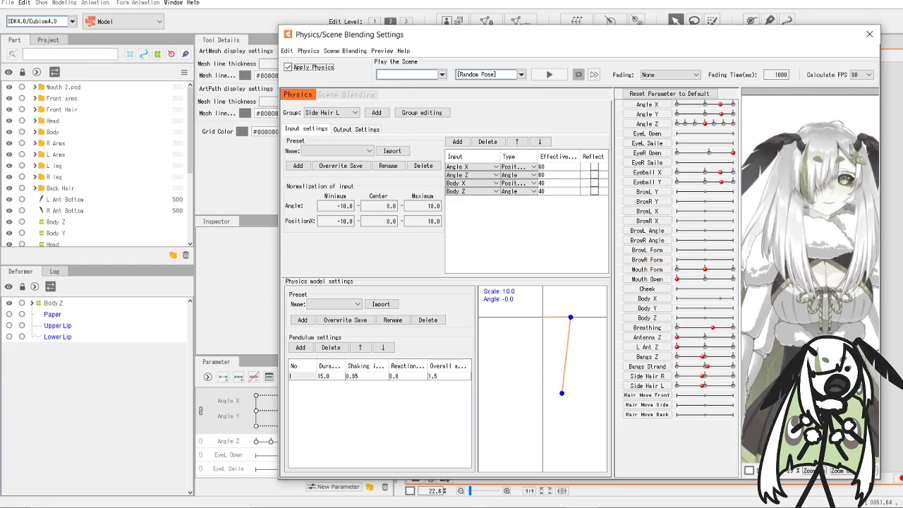
left_click(869, 33)
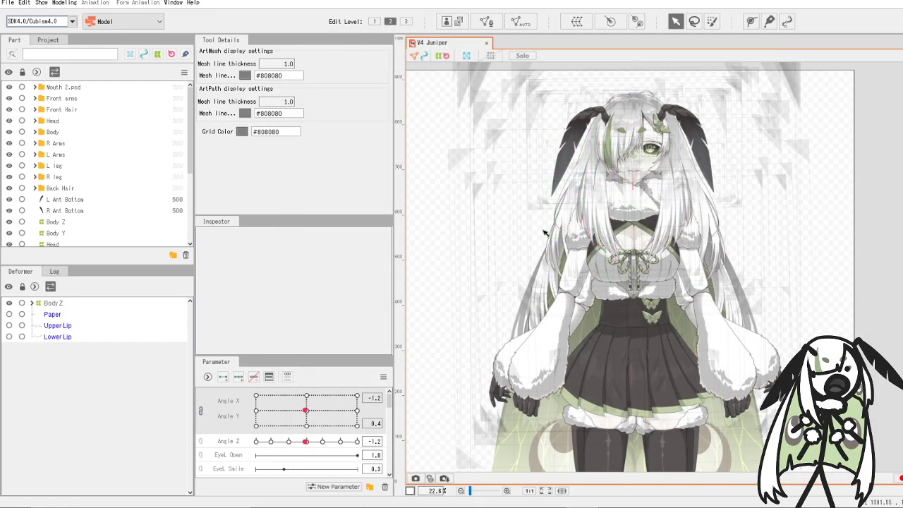
scroll(542, 230, "down", 1)
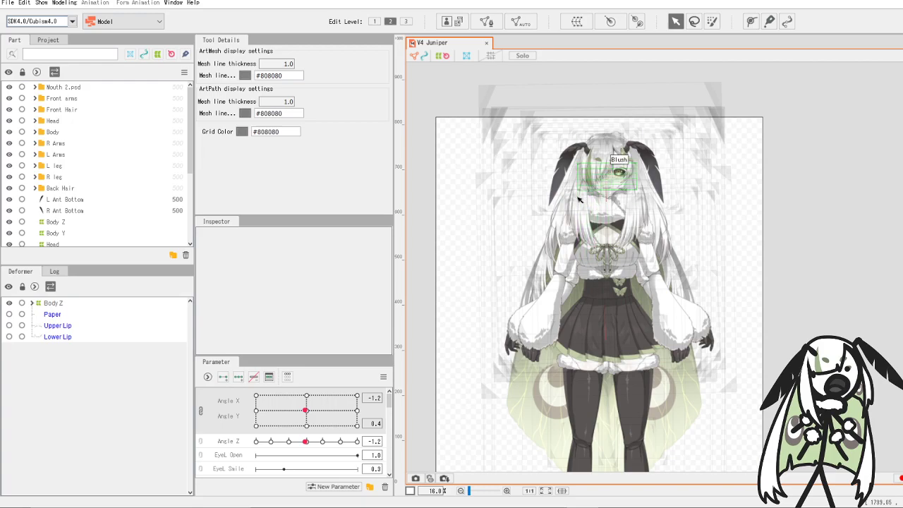
- Examine the model's upper body and outfit up close, and expand the Body Z and Body Y deformers
scroll(573, 229, "up", 1)
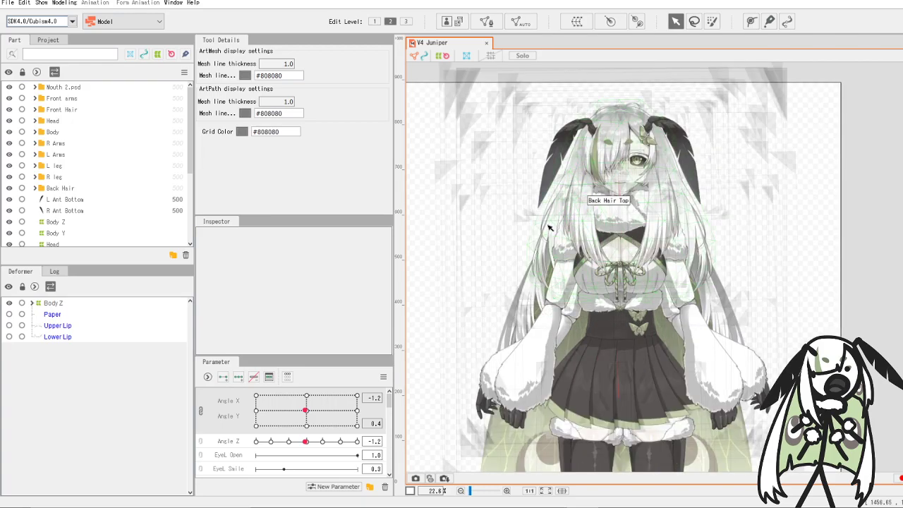
scroll(559, 230, "down", 2)
scroll(553, 135, "up", 2)
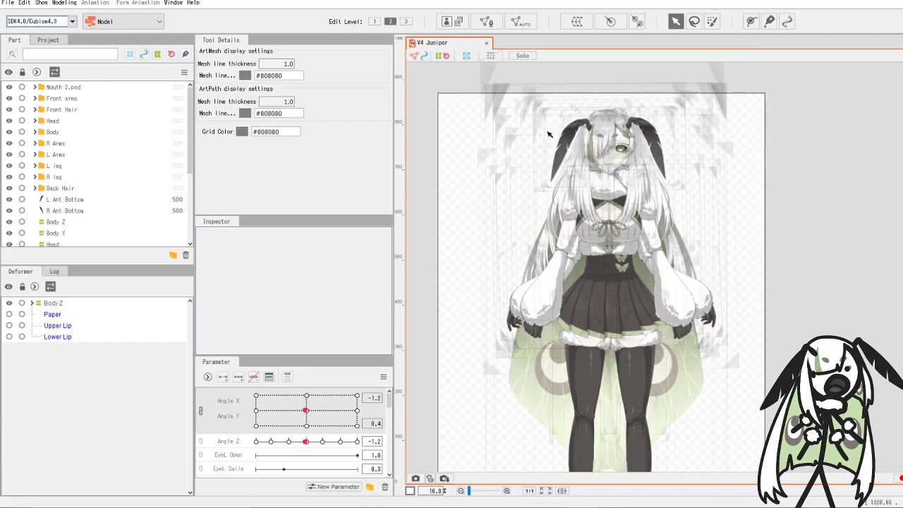
left_click(33, 303)
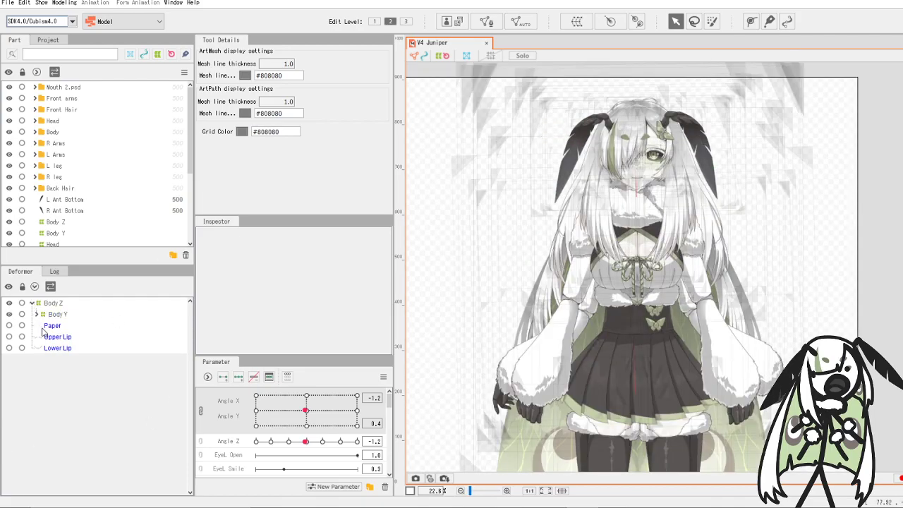
left_click(36, 314)
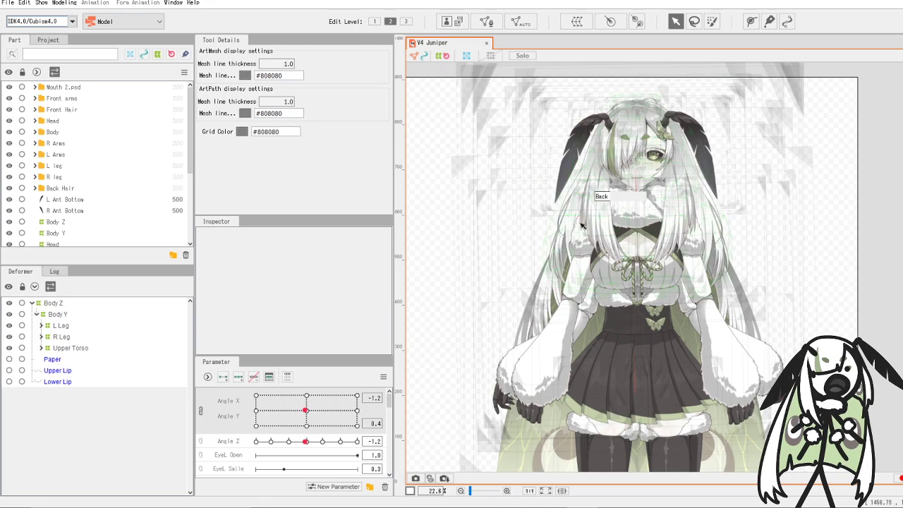
scroll(554, 282, "up", 2)
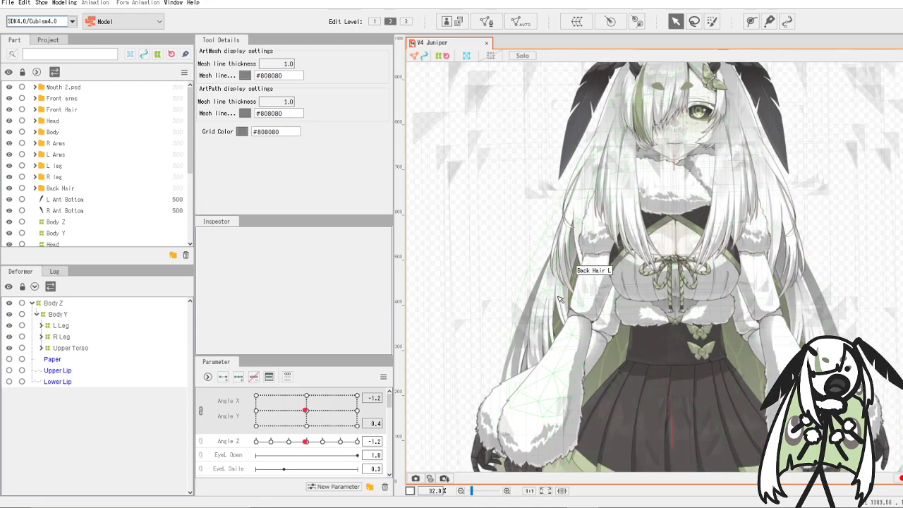
scroll(560, 297, "down", 2)
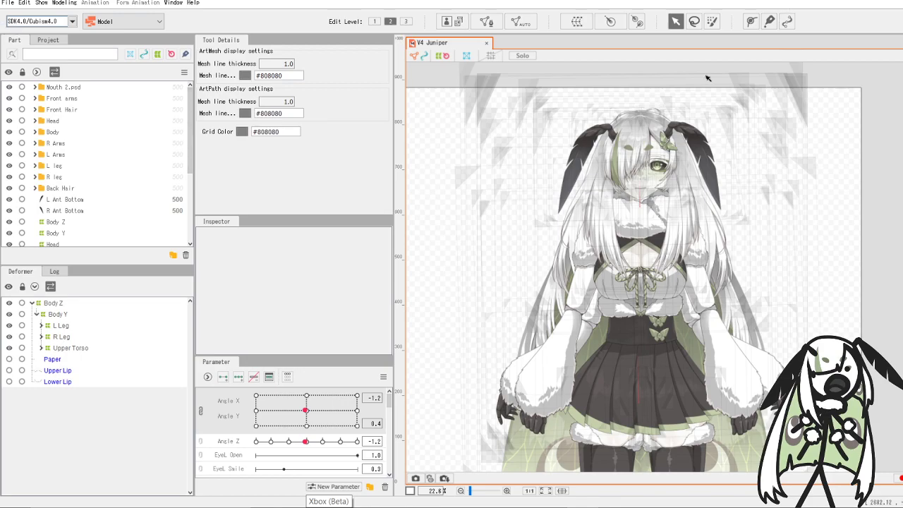
scroll(684, 176, "up", 5)
scroll(635, 283, "down", 4)
scroll(604, 440, "up", 5)
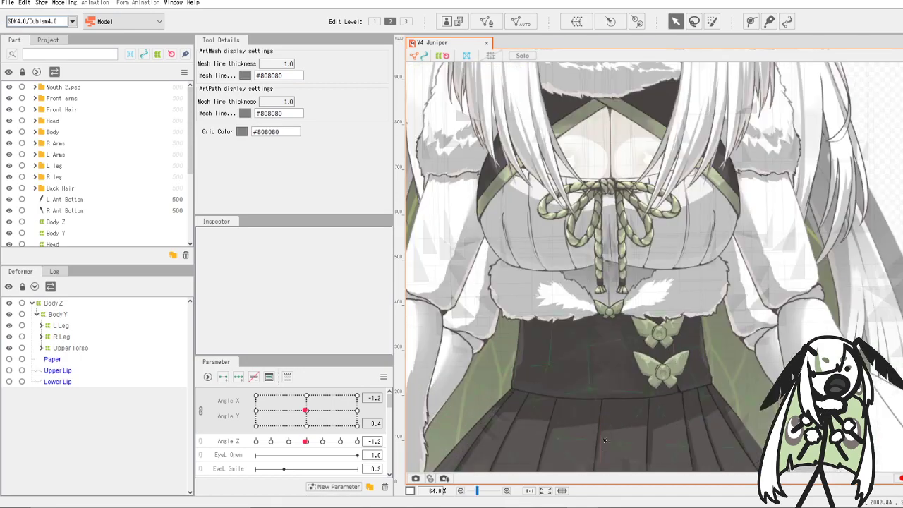
scroll(604, 440, "down", 1)
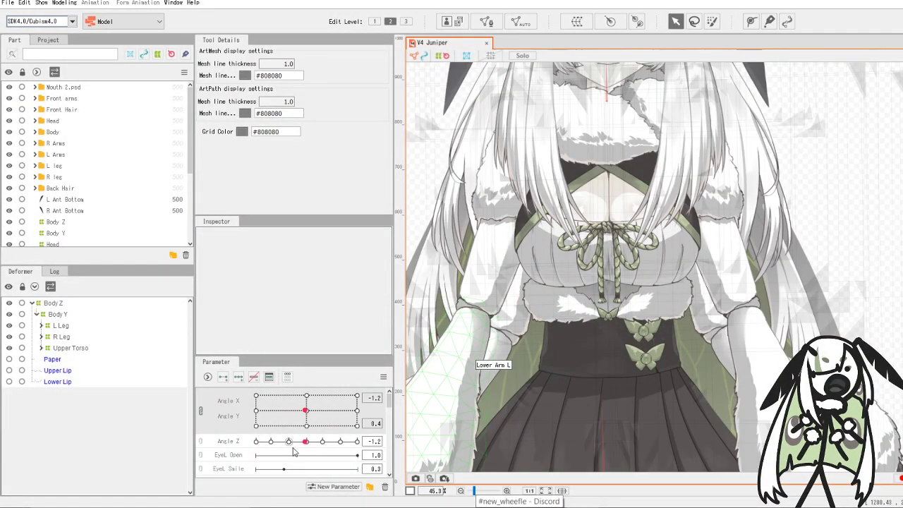
- Bring the Hair Move Front parameter to its neutral position at -0.0
scroll(295, 452, "down", 8)
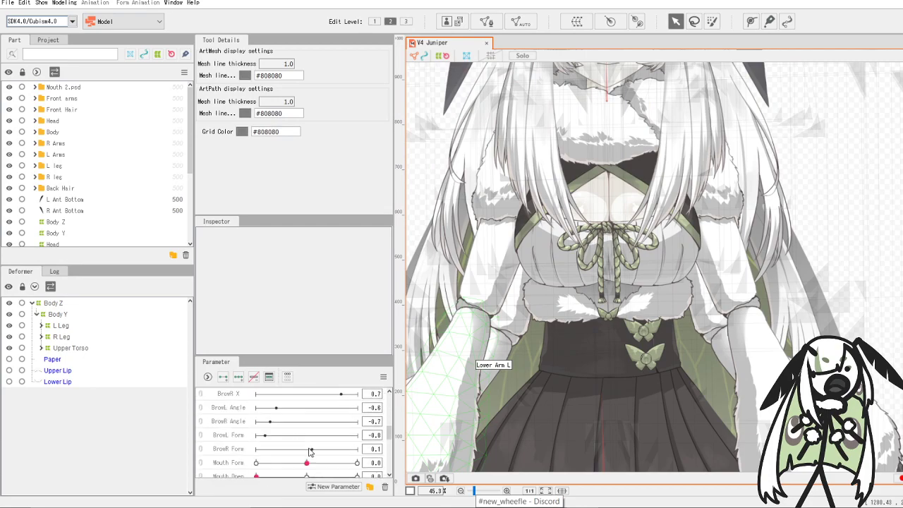
scroll(307, 431, "down", 5)
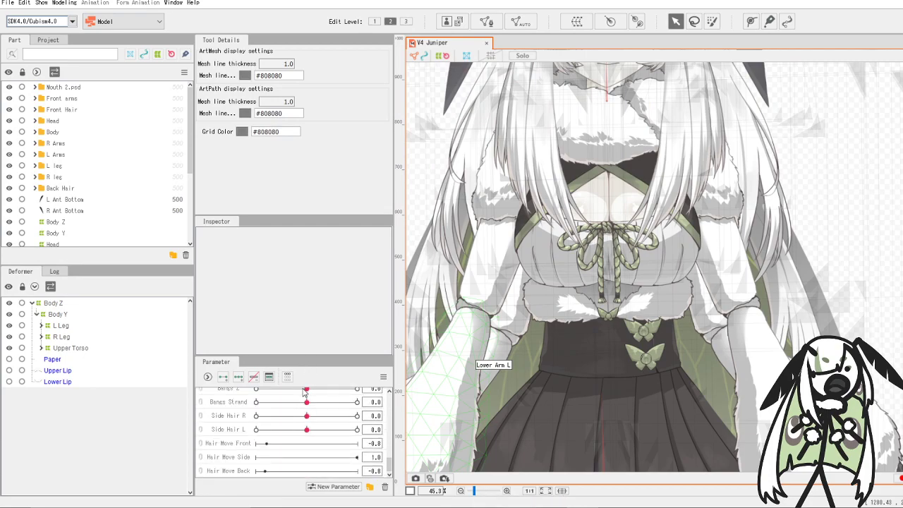
left_click(304, 443)
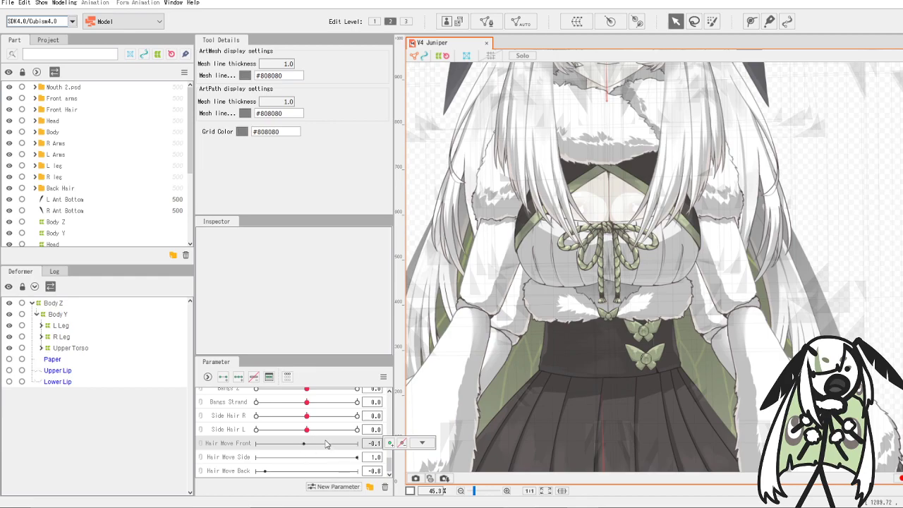
scroll(326, 444, "up", 3)
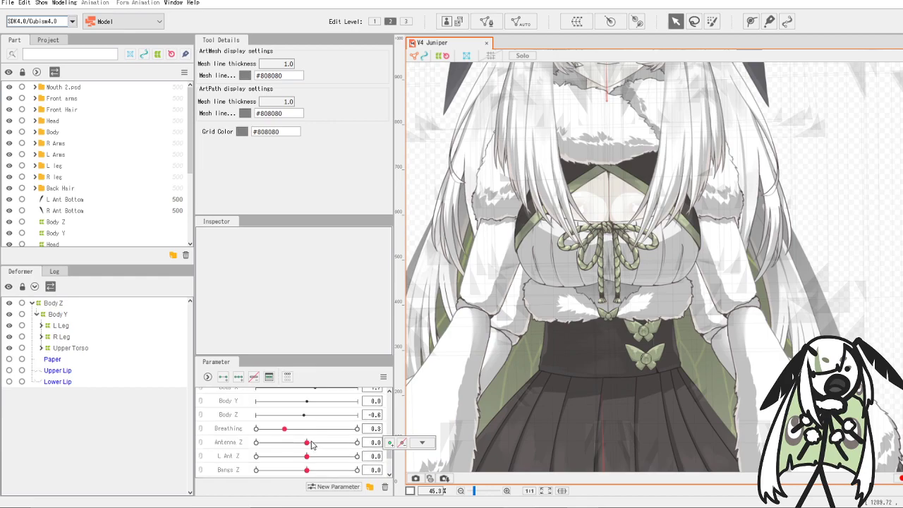
scroll(313, 444, "down", 2)
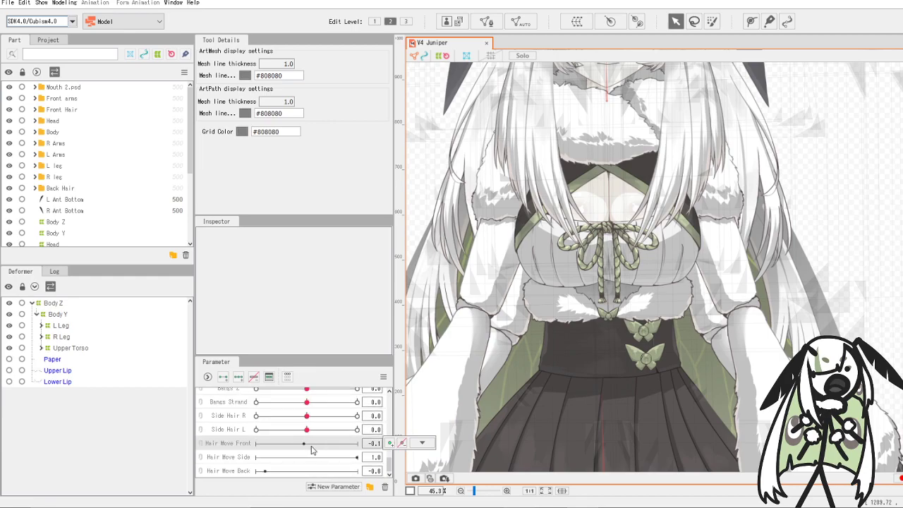
left_click(313, 449)
- Add a parameter named "Booba" with a minimum of -30, default 0 and maximum 30
left_click(334, 486)
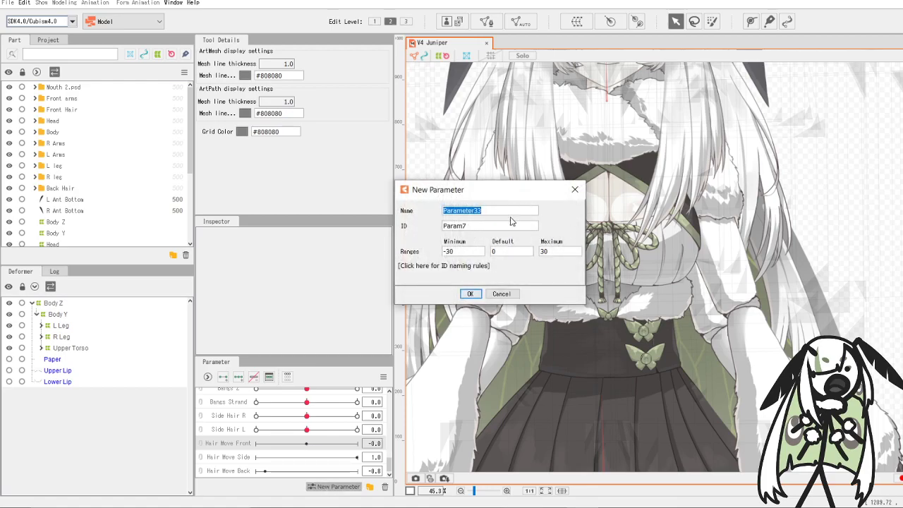
type("Be")
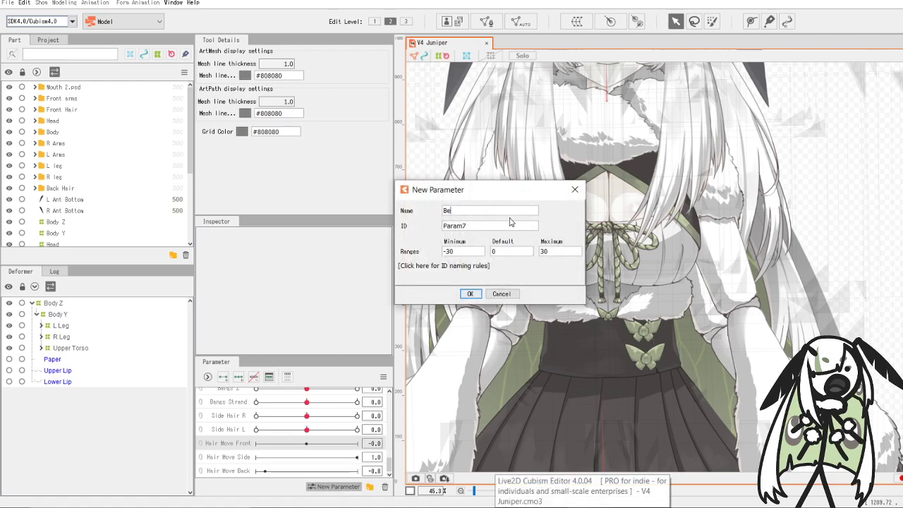
key("BackSpace")
key("BackSpace")
key("BackSpace")
key("BackSpace")
type("ooba")
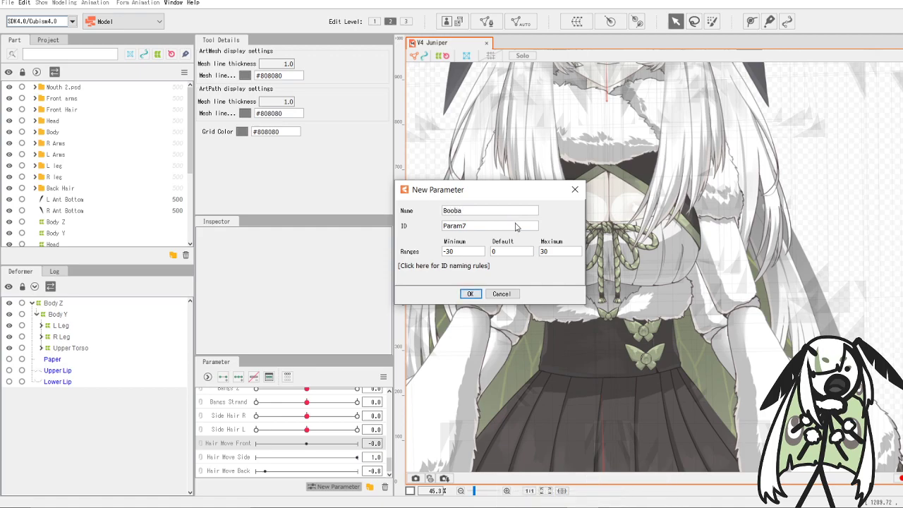
left_click(470, 294)
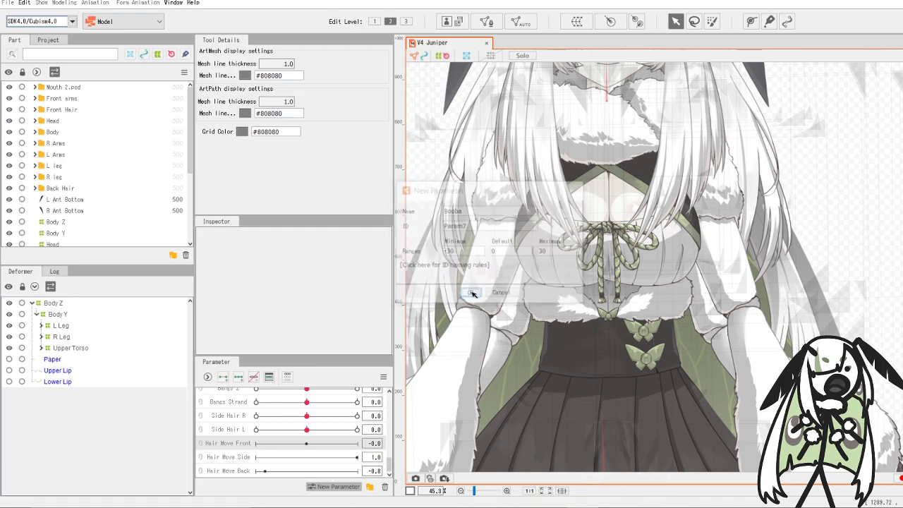
- Add a second parameter named "Booba Y" with a range of -30 to 30 and default 0
left_click(324, 486)
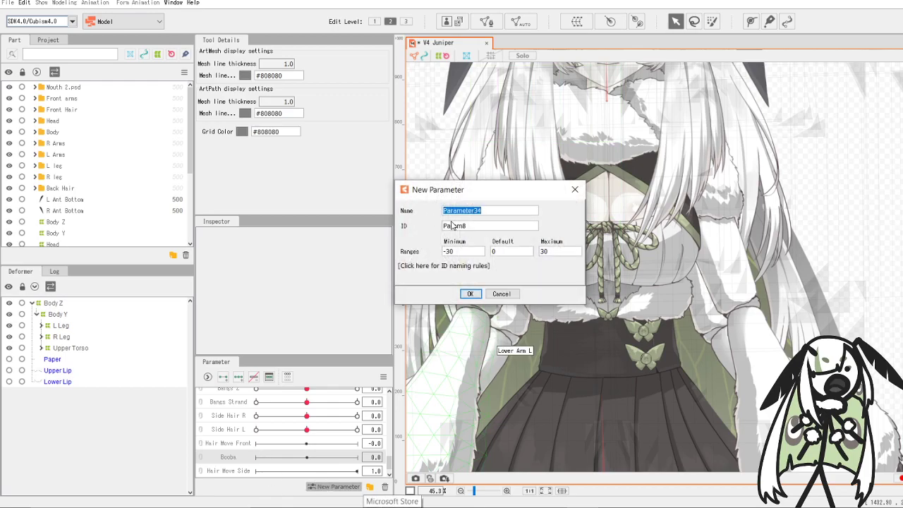
type("Booba Y")
left_click(471, 294)
scroll(275, 411, "down", 1)
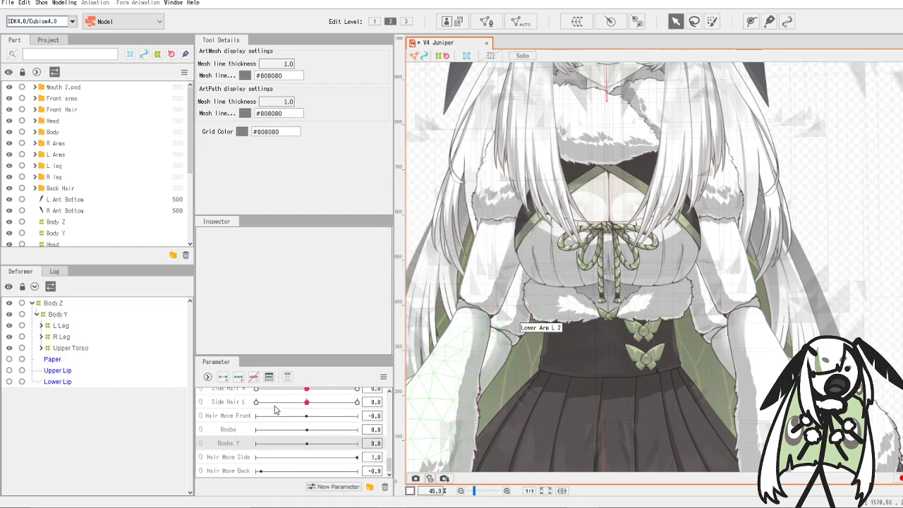
- Set Booba to -1.2, expand the Upper Torso deformer hierarchy down to breath, and select the Breast warp deformer
left_click(302, 431)
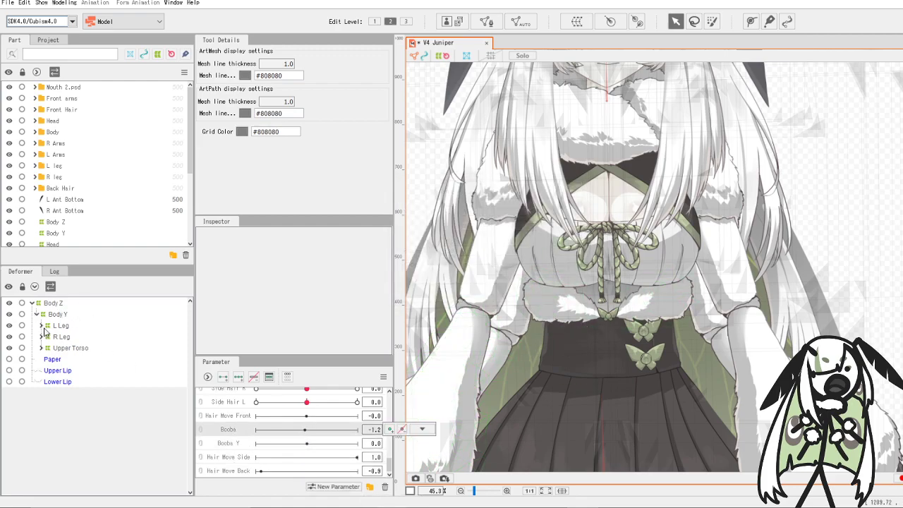
left_click(41, 349)
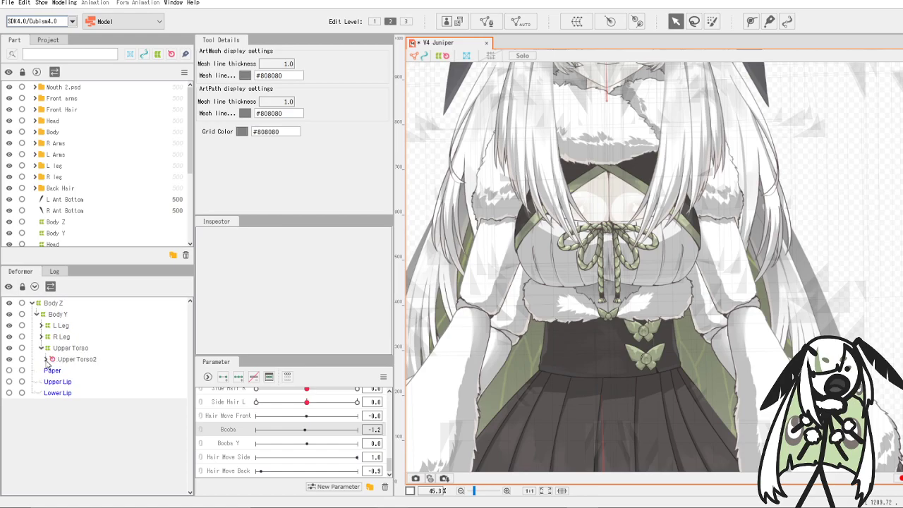
left_click(46, 360)
left_click(57, 395)
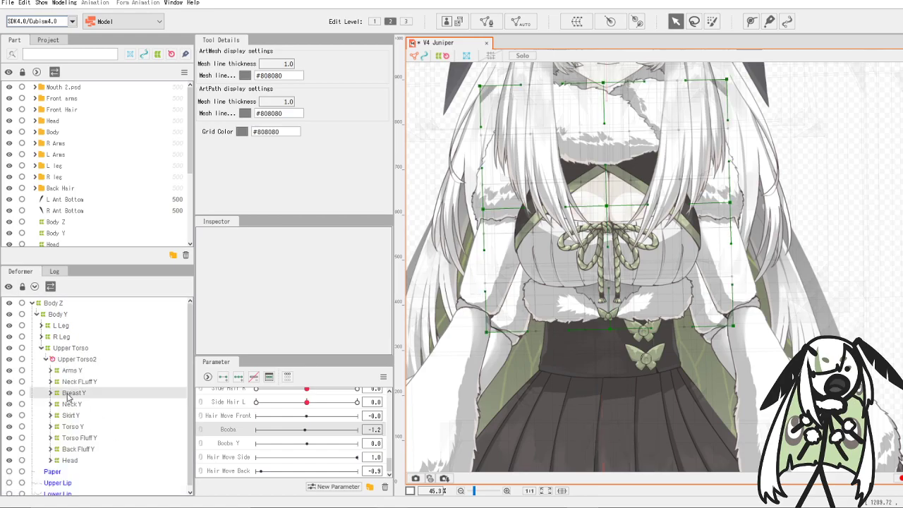
left_click(50, 393)
left_click(55, 405)
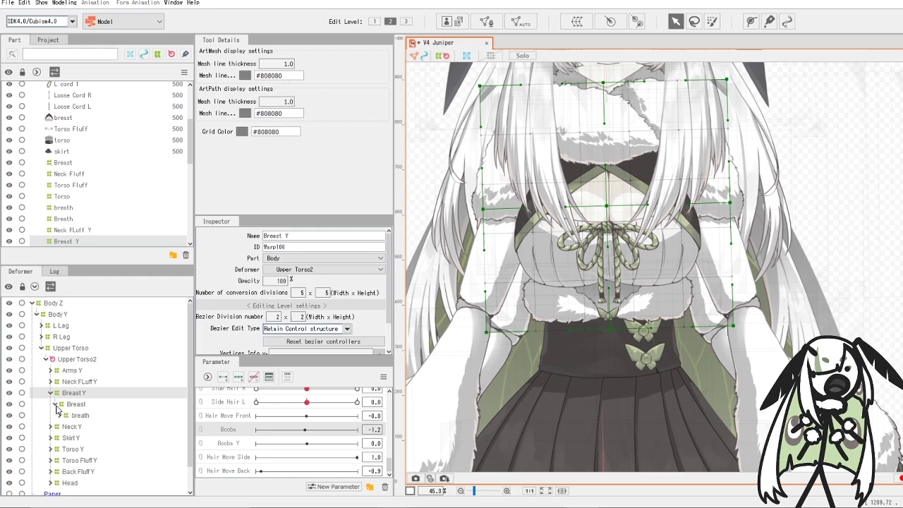
left_click(59, 415)
left_click(76, 404)
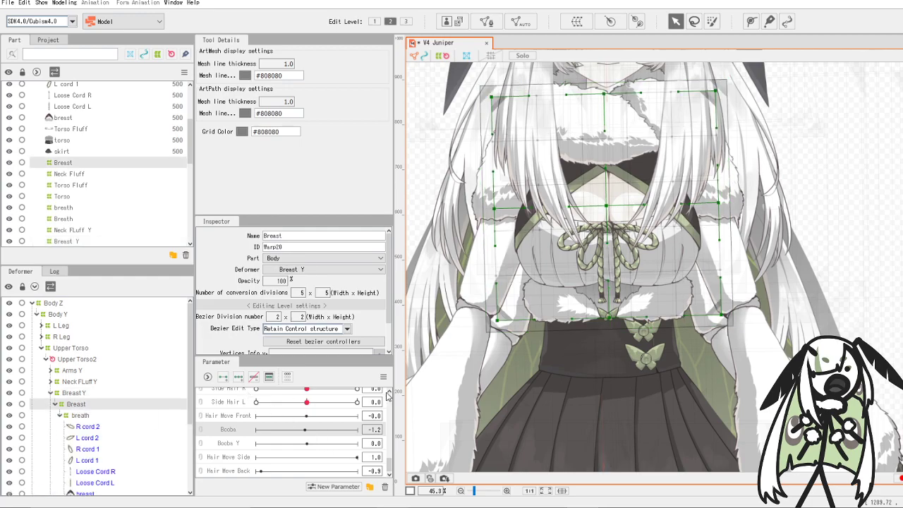
- Create a warp deformer named "Breast Jiggle" in the Body part as the parent of Breast, with 2 × 2 Bezier and 5 × 5 conversion divisions
left_click_drag(306, 435, 309, 434)
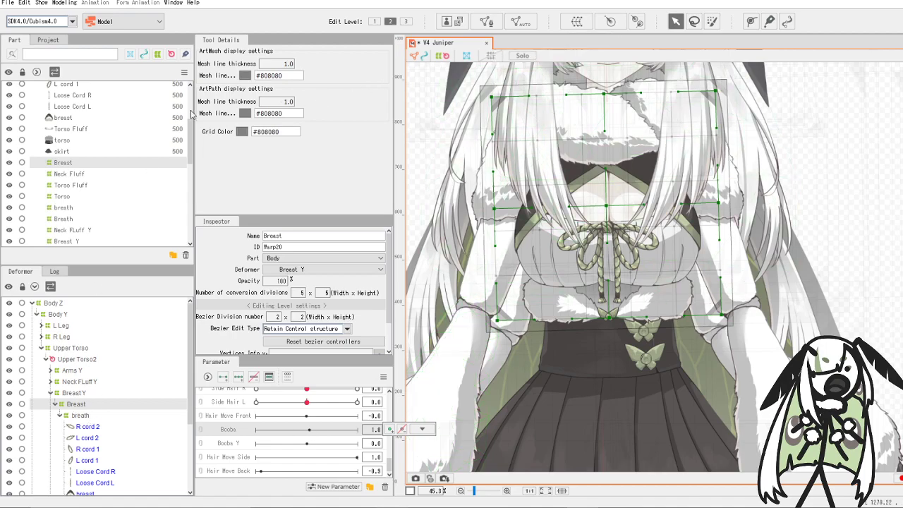
left_click(578, 22)
left_click_drag(651, 301, 559, 301)
left_click(611, 302)
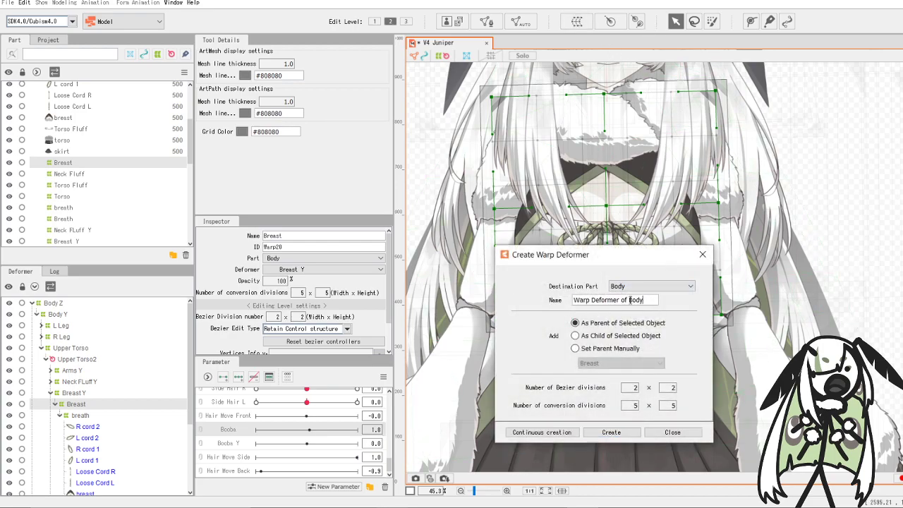
left_click_drag(651, 302, 560, 301)
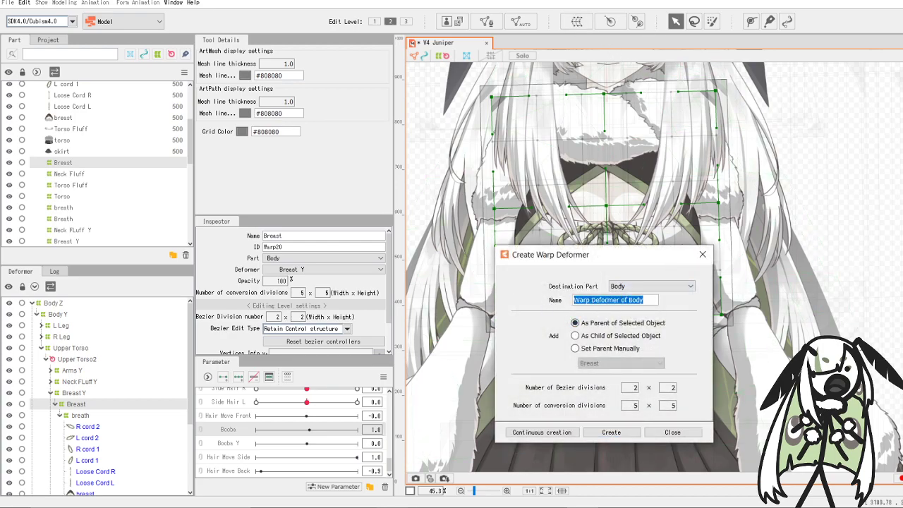
type("Breast Jiggle")
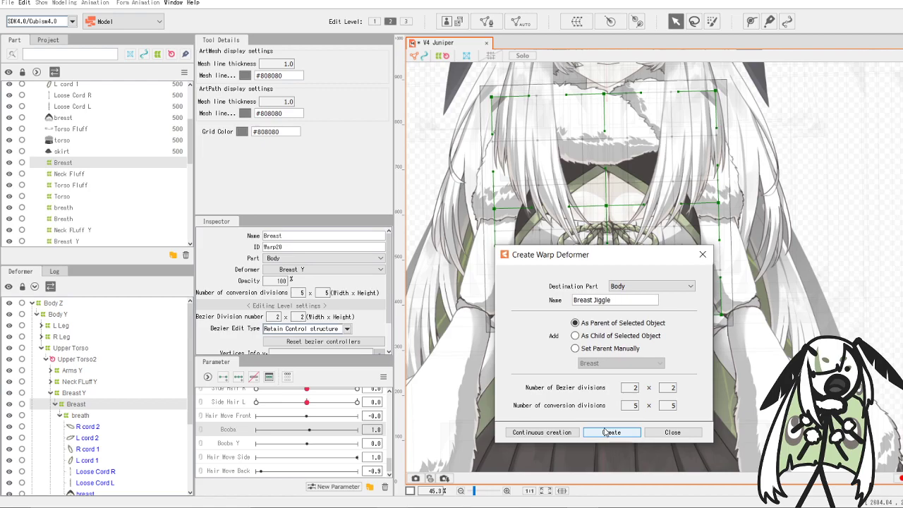
left_click(608, 432)
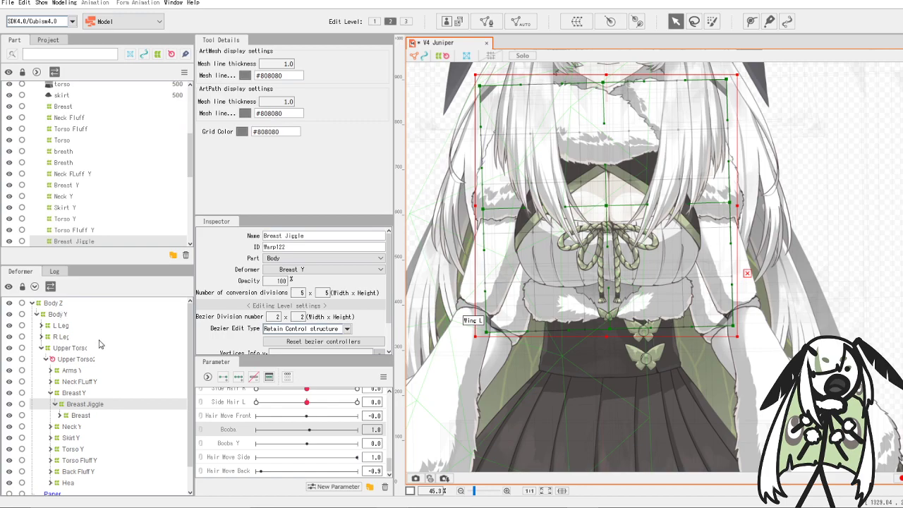
- Add three keyforms for the Breast Jiggle deformer on the Booba parameter and set Booba to -30.0
left_click(238, 378)
left_click(307, 430)
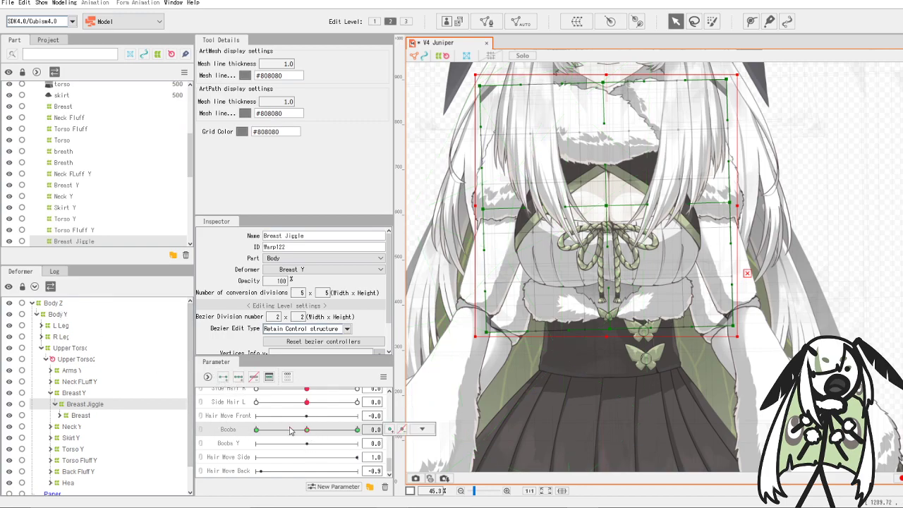
left_click_drag(290, 430, 213, 431)
- Switch to the browser, resume the PAYDAY 2 soundtrack video on YouTube, and return to Live2D Cubism Editor
left_click(497, 506)
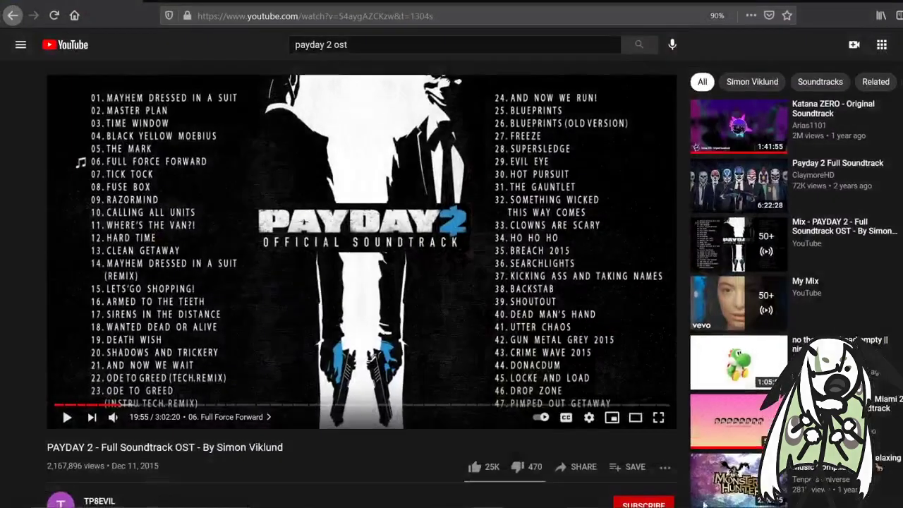
left_click(335, 237)
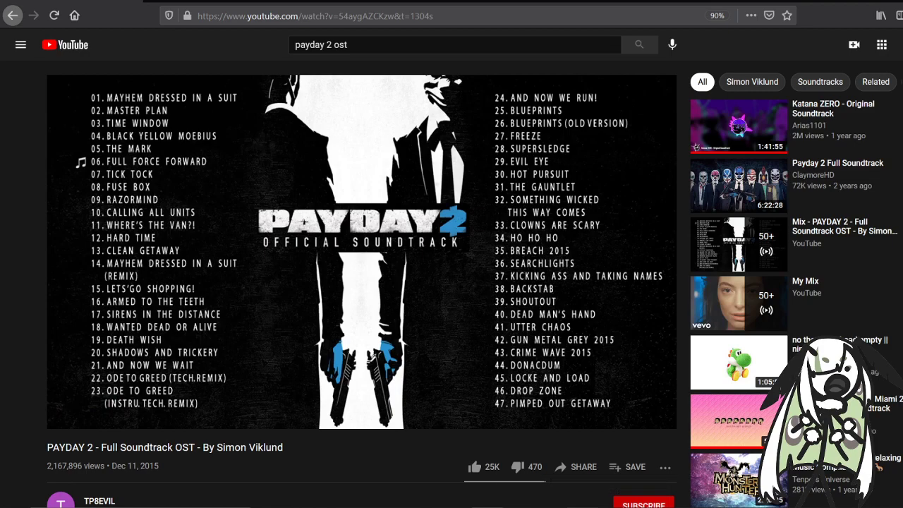
key("alt+Tab")
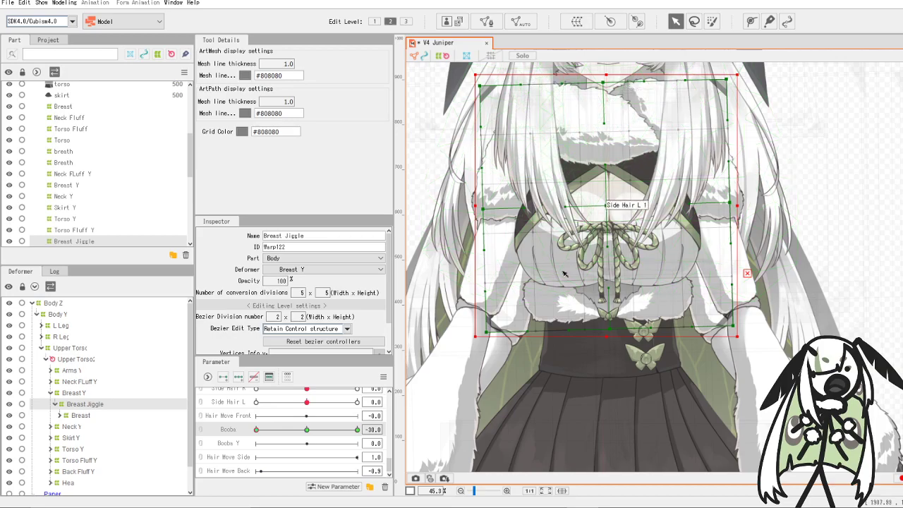
scroll(506, 189, "up", 3)
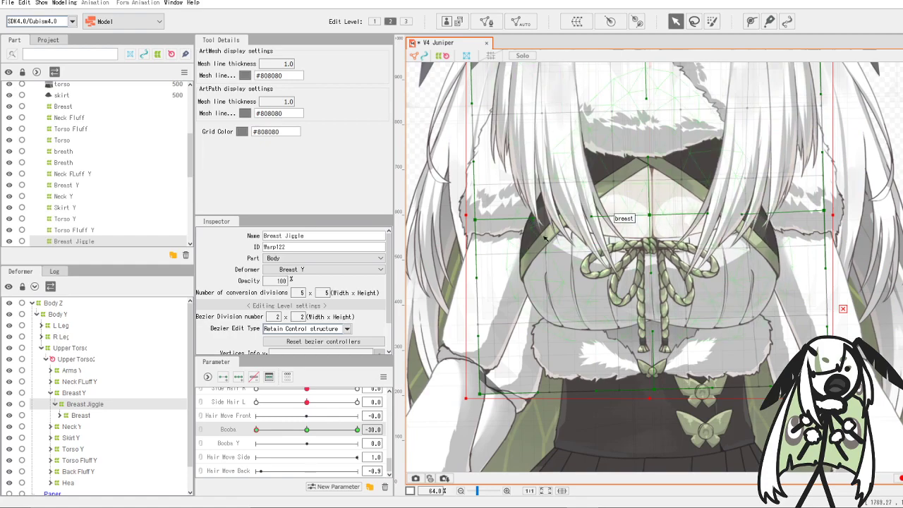
left_click_drag(474, 221, 452, 219)
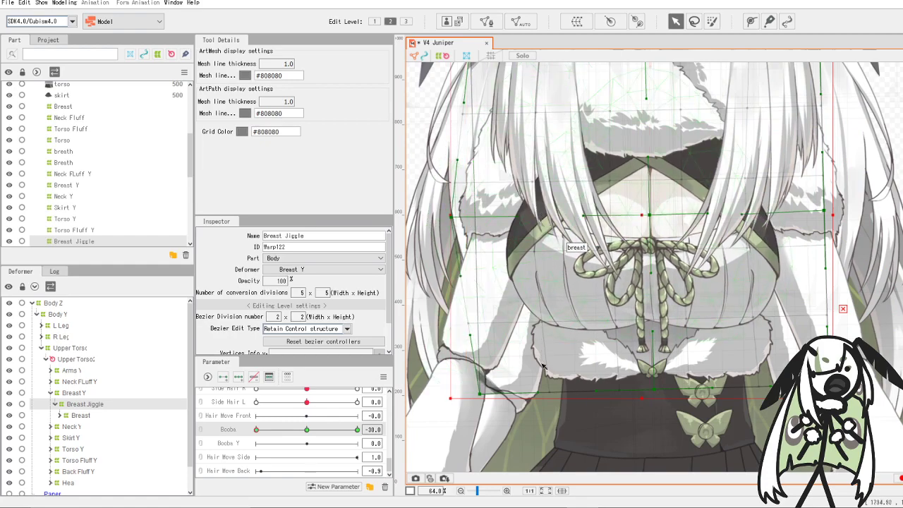
left_click_drag(482, 394, 461, 394)
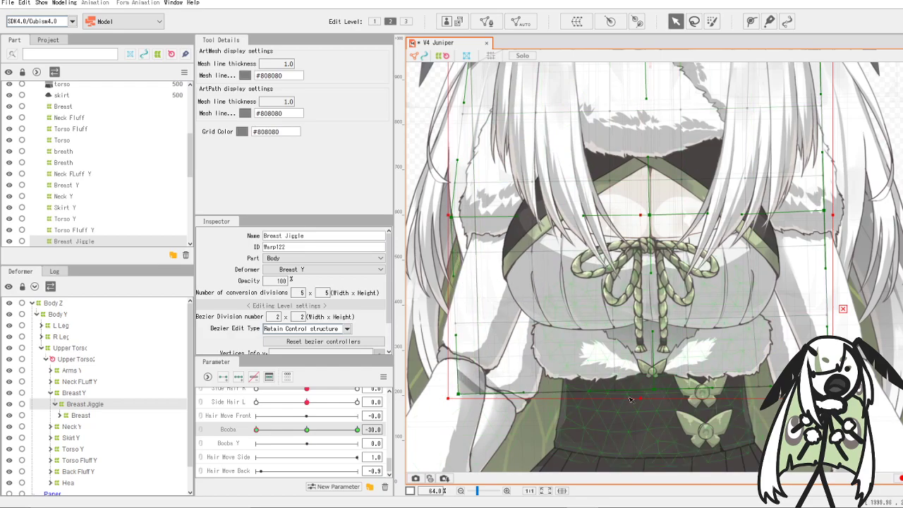
left_click_drag(656, 392, 652, 391)
left_click_drag(830, 386, 820, 388)
left_click_drag(650, 391, 648, 393)
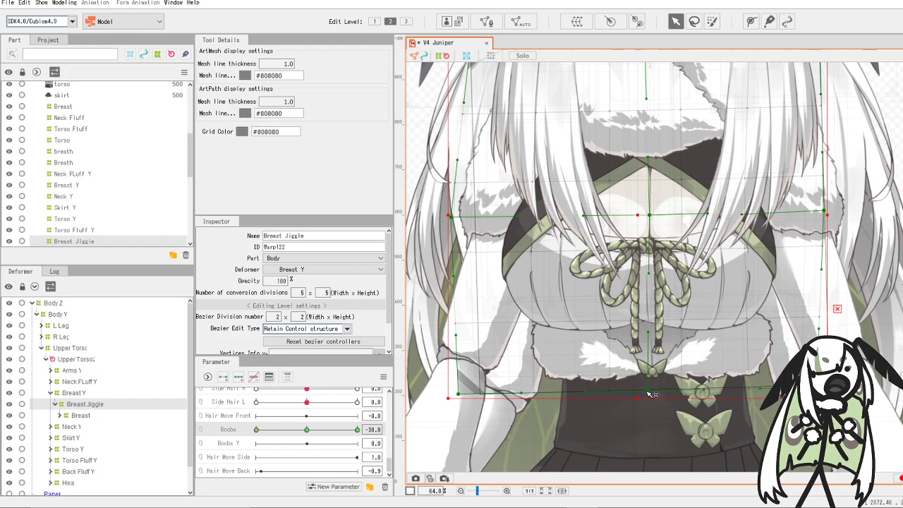
key("ctrl+z")
key("ctrl+z")
key("ctrl+z")
key("ctrl+z")
key("ctrl+z")
key("ctrl+z")
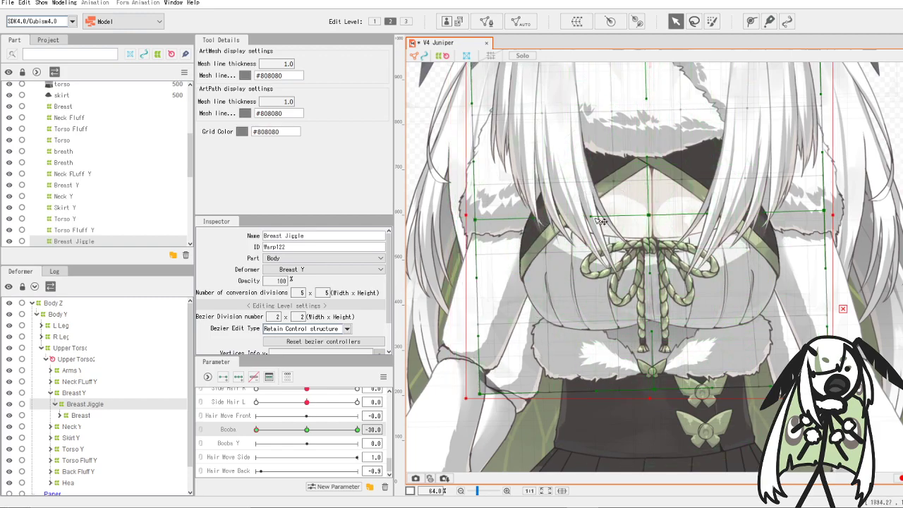
- With Booba at -30.0, shift the Breast Jiggle deformer's inner handles and lower corner point slightly left to sway the chest and bow
left_click_drag(593, 216, 571, 216)
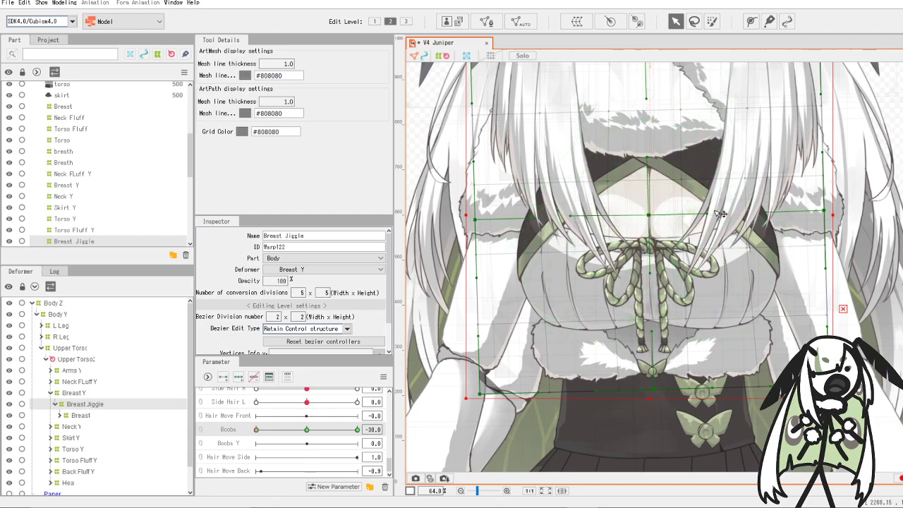
left_click_drag(775, 219, 751, 219)
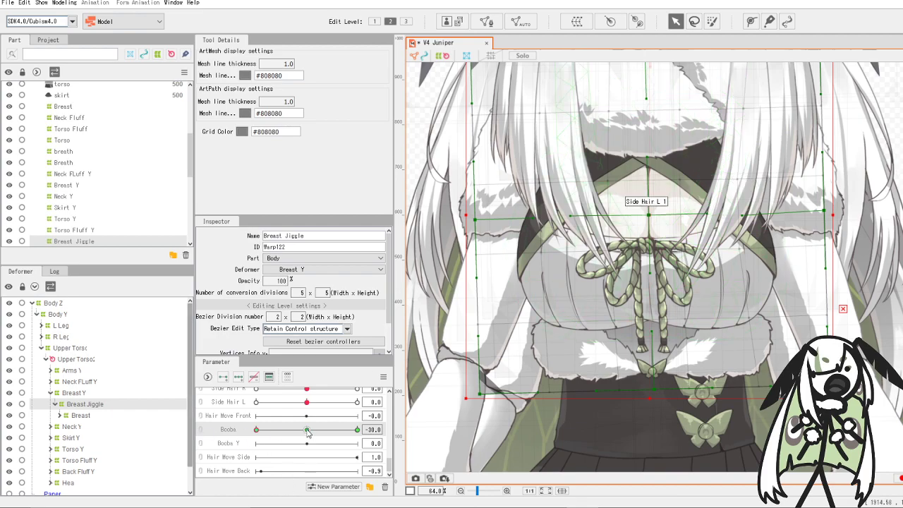
left_click_drag(260, 433, 226, 448)
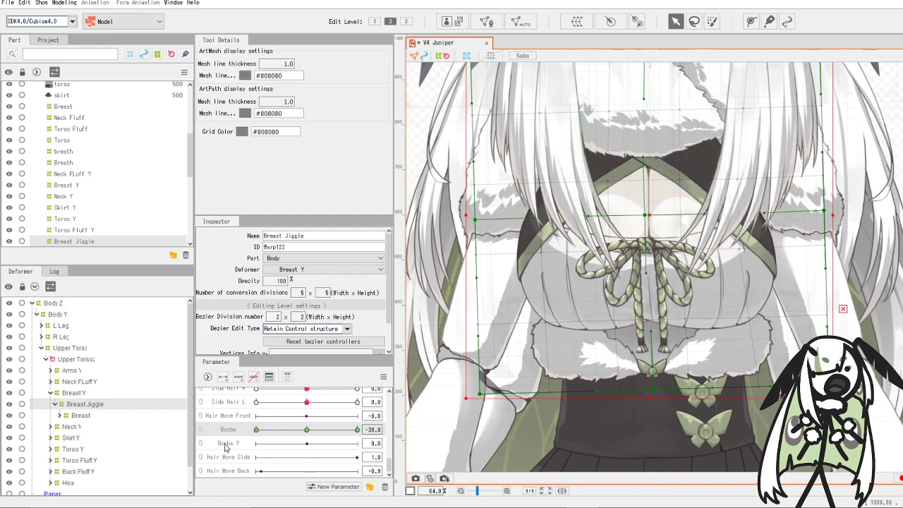
left_click_drag(651, 330, 640, 331)
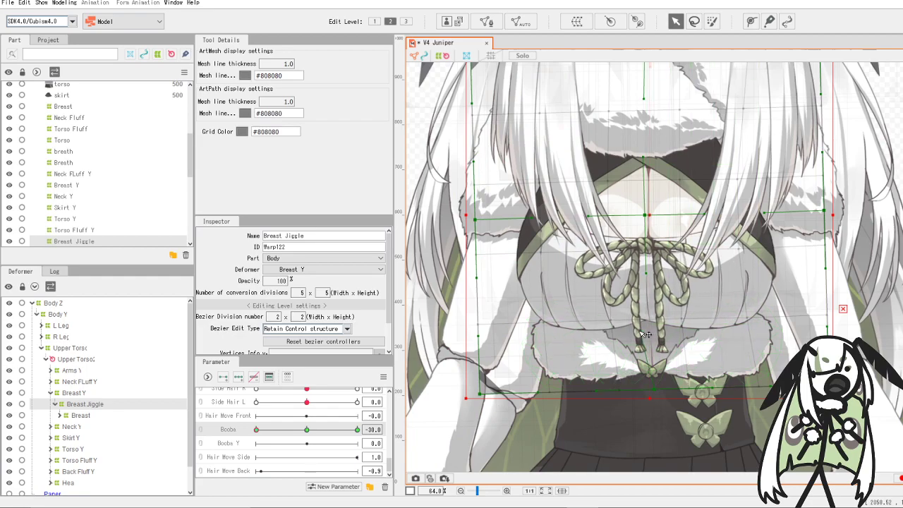
left_click_drag(481, 394, 473, 394)
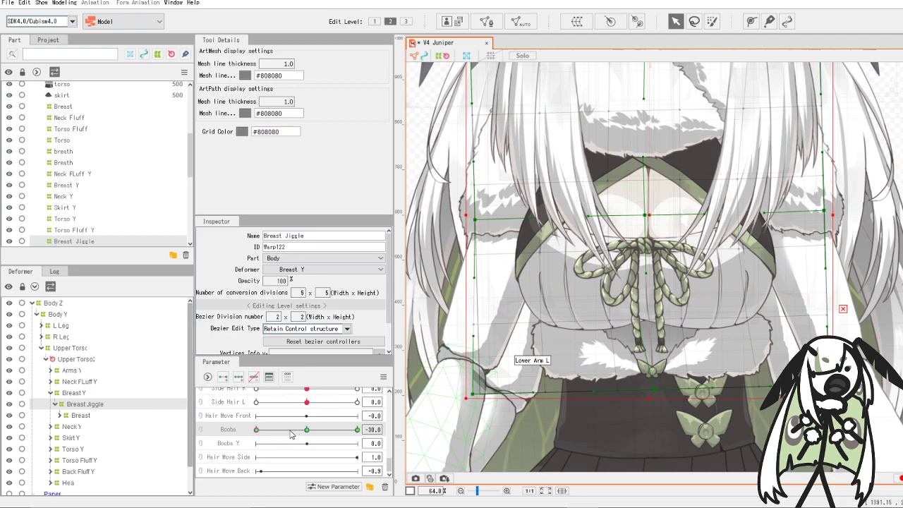
left_click_drag(263, 428, 184, 437)
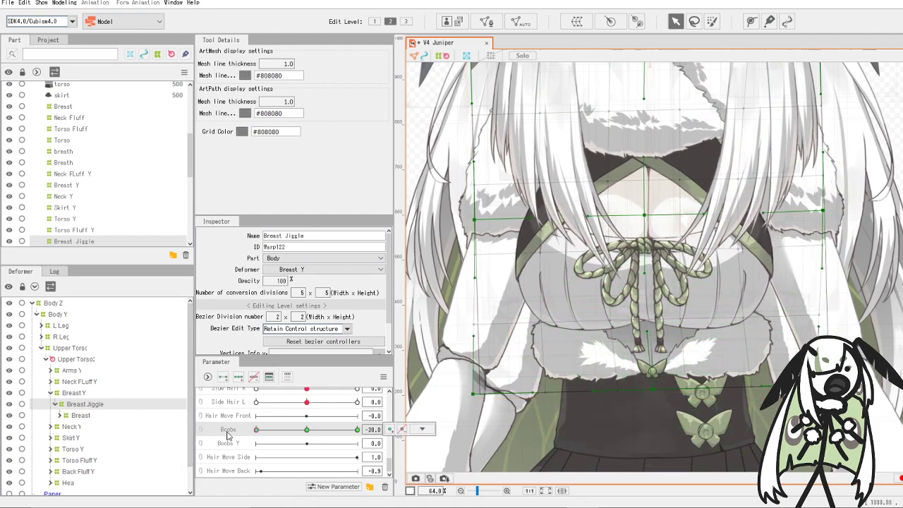
- Set Booba to 30.0 and shift the Breast Jiggle deformer's control points slightly right, opposite to the -30.0 keyform
left_click_drag(227, 436, 367, 430)
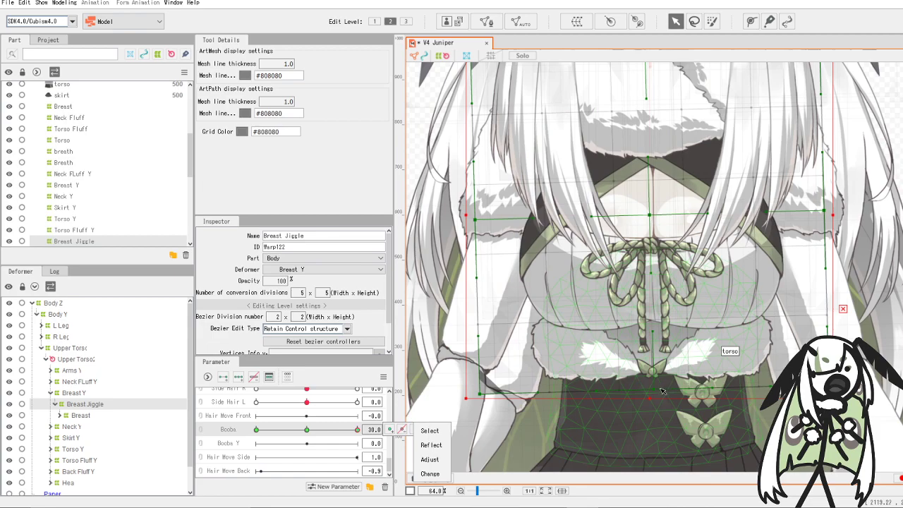
left_click_drag(654, 389, 675, 388)
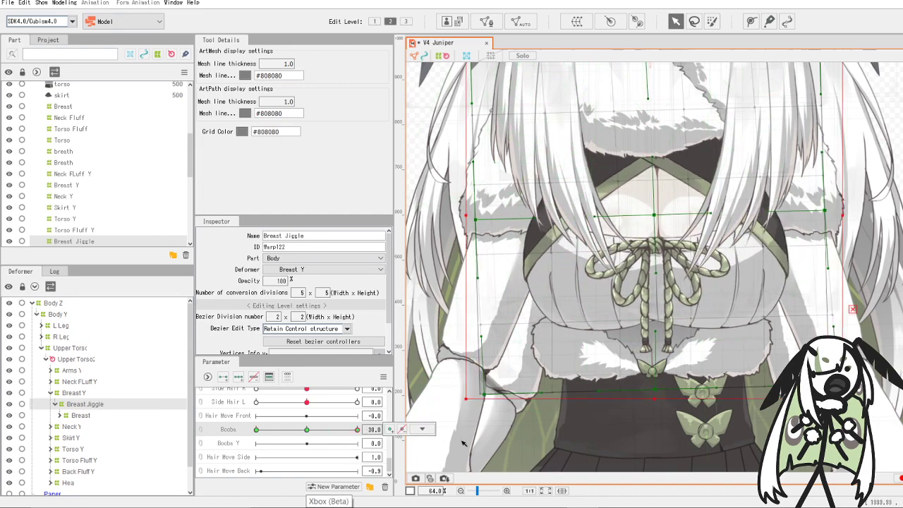
left_click(422, 429)
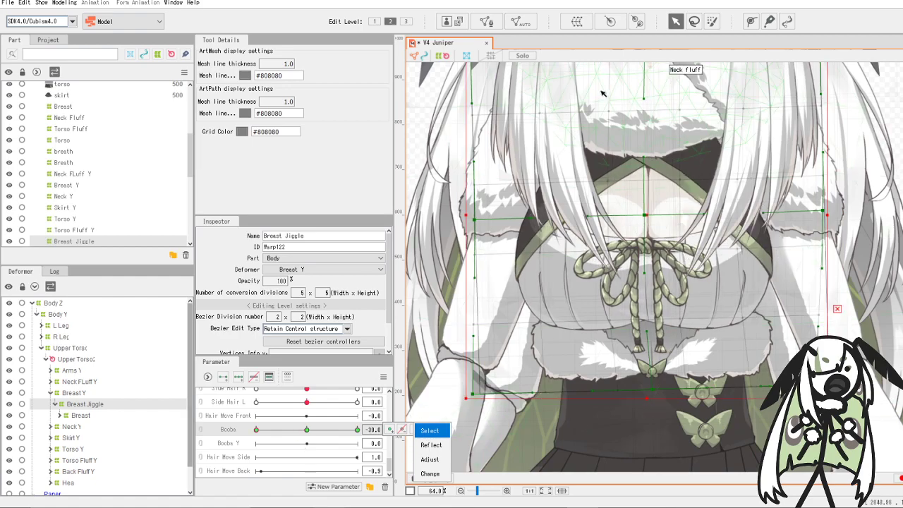
left_click_drag(645, 100, 662, 100)
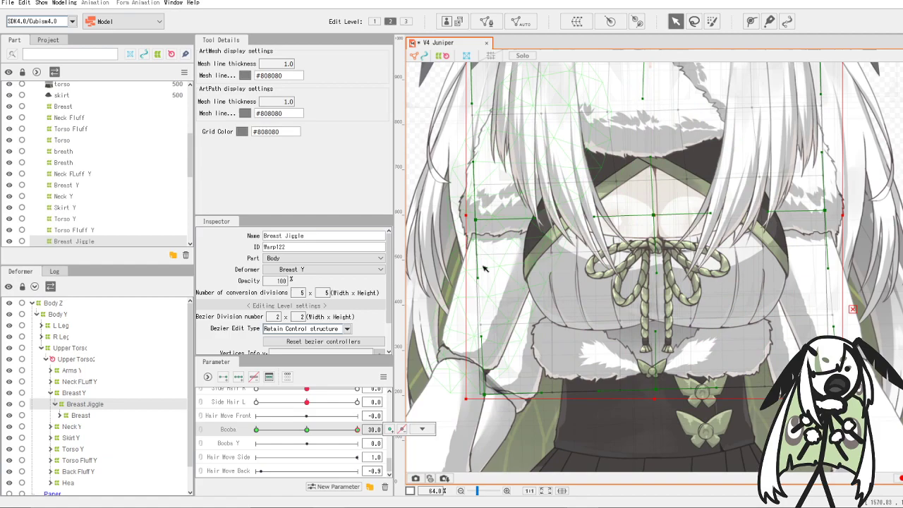
- Fine-tune the handles below the middle row on both side edges of the Breast Jiggle deformer at Booba 30.0
left_click_drag(490, 280, 490, 280)
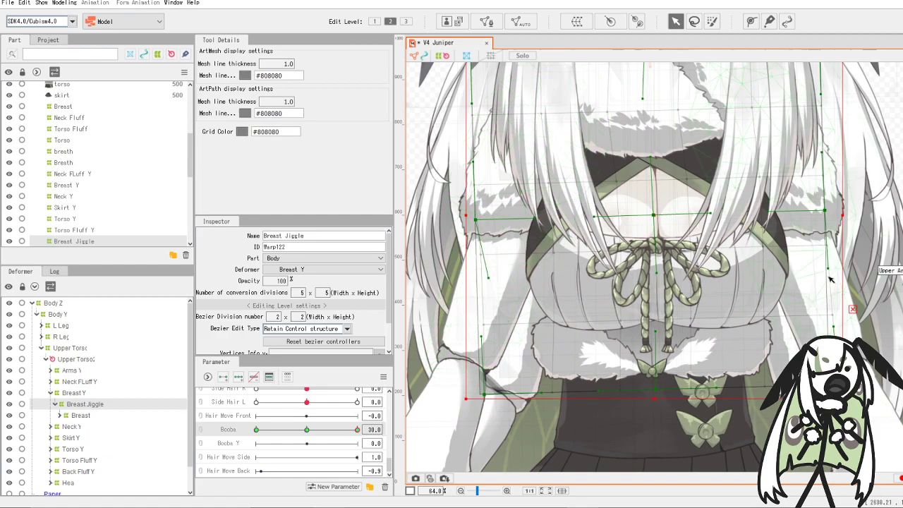
left_click_drag(828, 269, 837, 269)
scroll(703, 215, "down", 4)
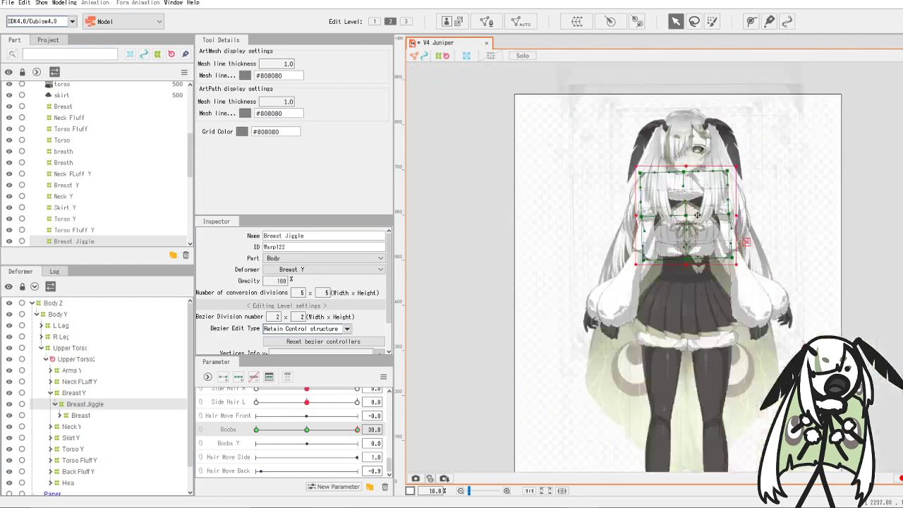
scroll(699, 213, "up", 3)
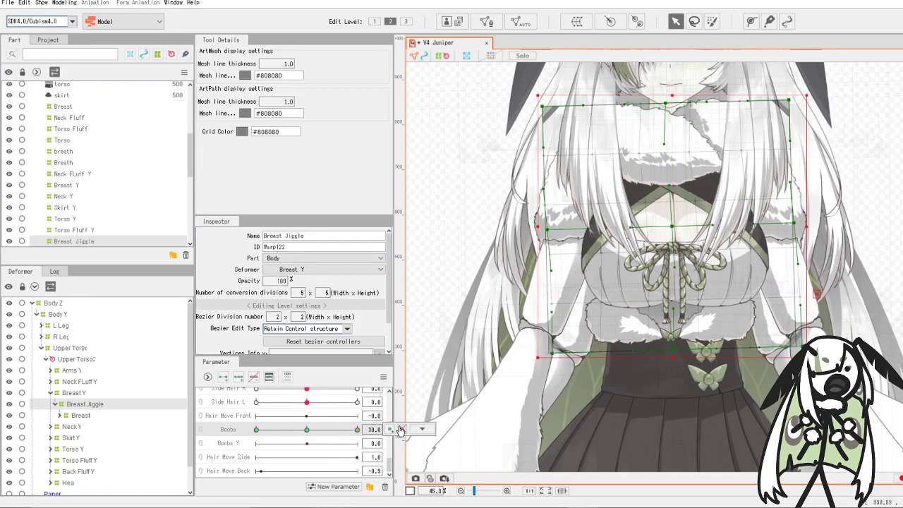
left_click(401, 429)
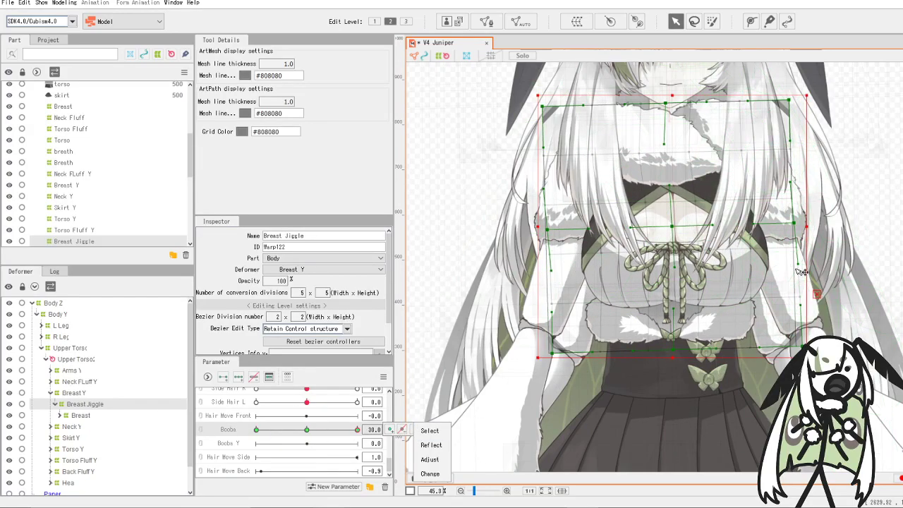
left_click_drag(799, 266, 790, 265)
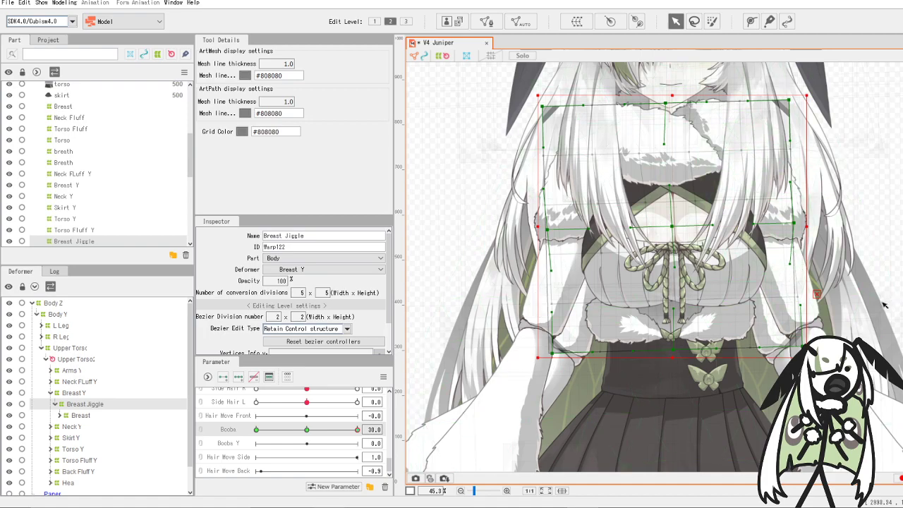
- Open the Physics/Scene Blending Settings for the model
left_click(77, 2)
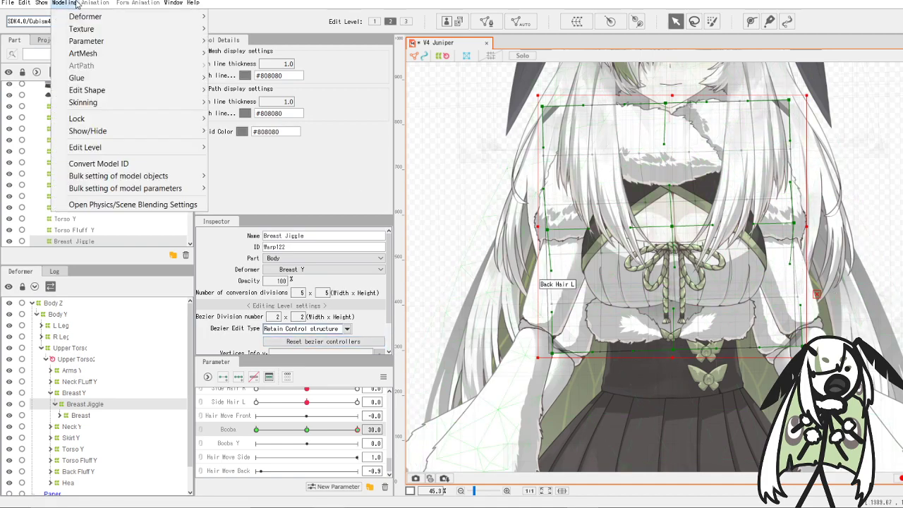
left_click(77, 3)
left_click(67, 3)
left_click(68, 3)
left_click(65, 3)
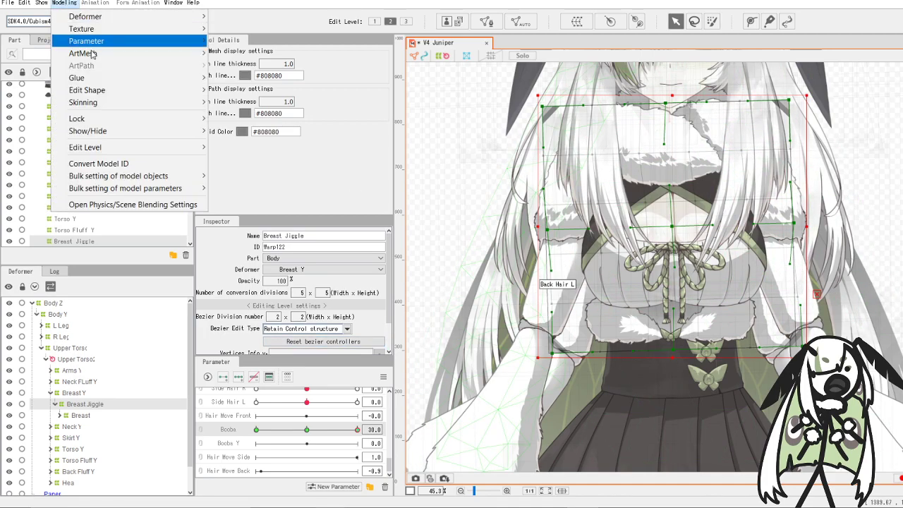
left_click(120, 211)
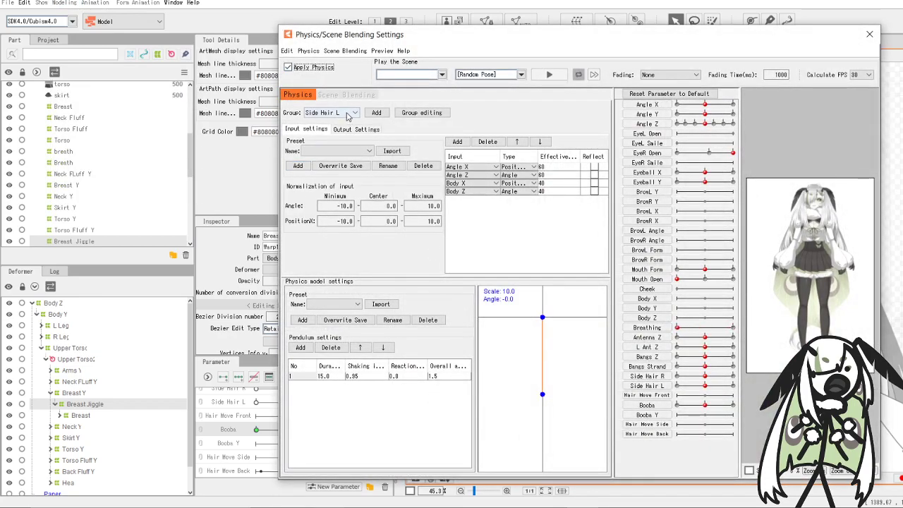
- Add a physics group named "Booba" with the Bust Input input preset and the Bust (Big) physics model preset
left_click(379, 114)
type("B")
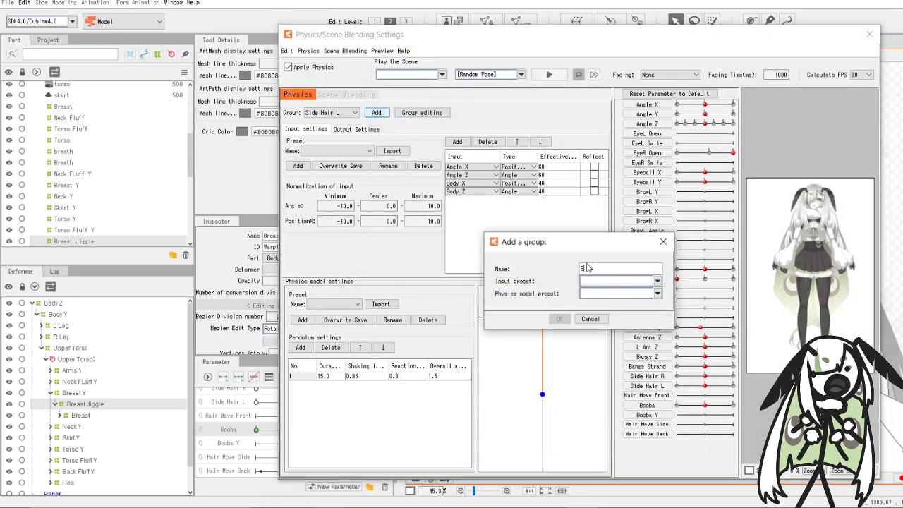
type("oobs")
left_click(612, 280)
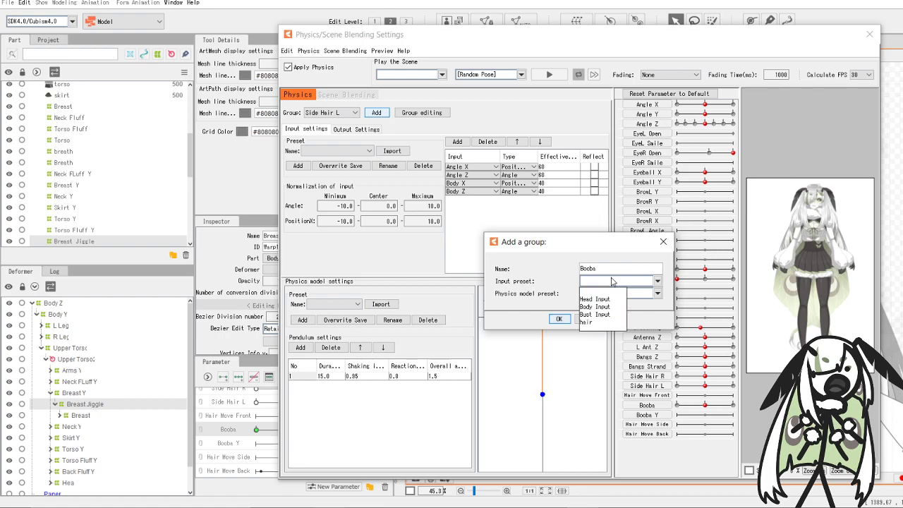
left_click(603, 307)
left_click(592, 295)
left_click(601, 281)
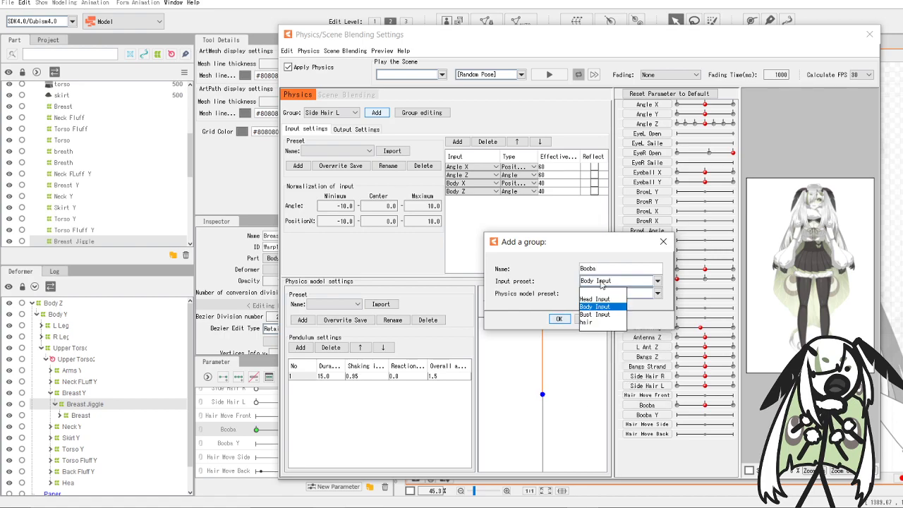
left_click(606, 315)
left_click(626, 292)
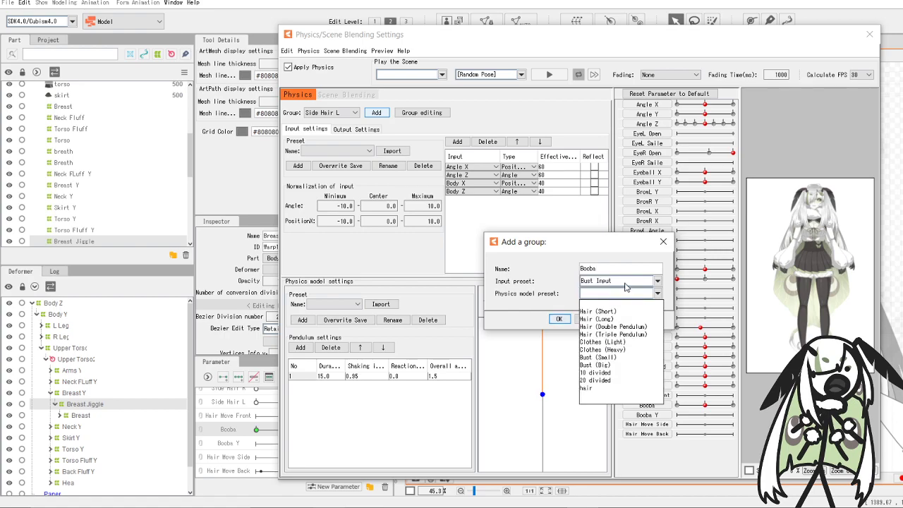
left_click(602, 364)
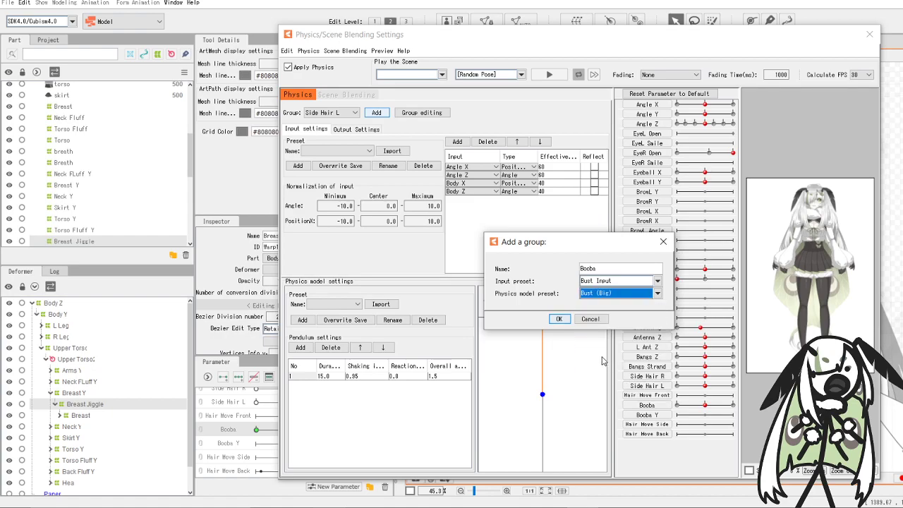
left_click(559, 319)
- Add the Booba parameter as an output of the Booba physics group and set its scale to 25
left_click(356, 129)
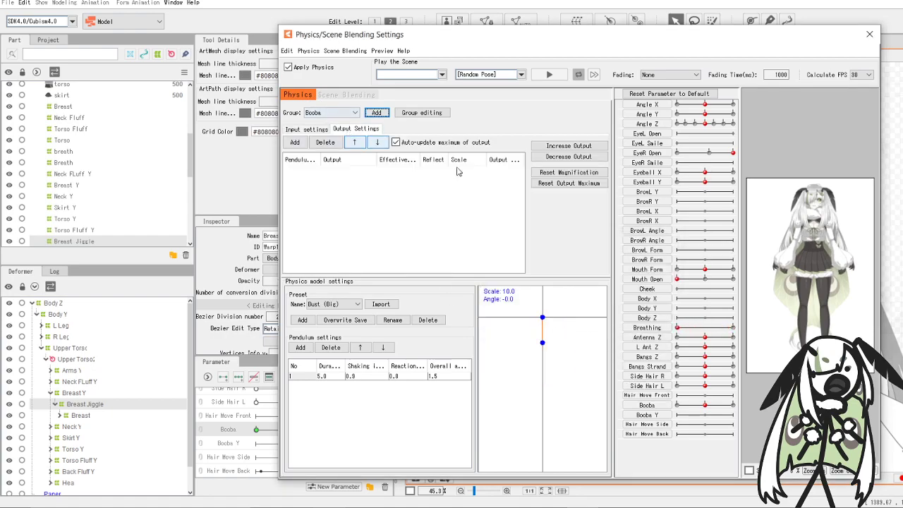
left_click(295, 142)
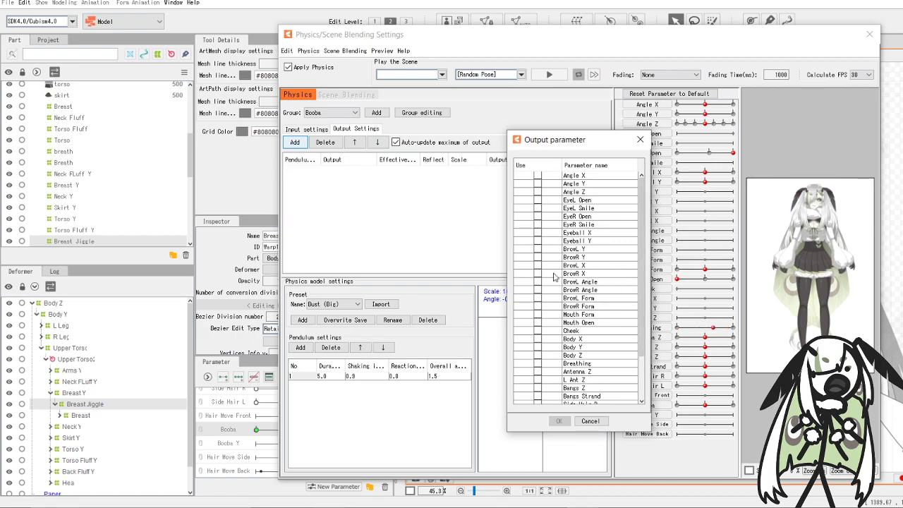
scroll(555, 277, "down", 3)
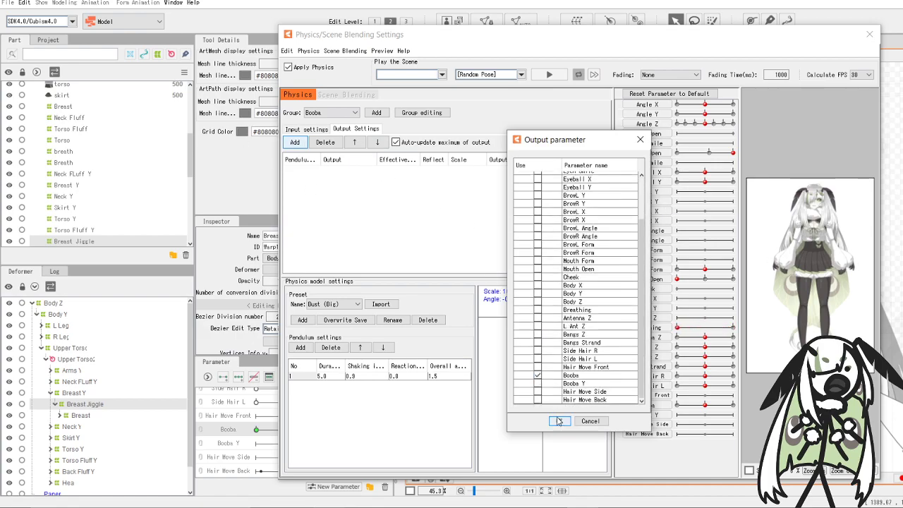
left_click(557, 421)
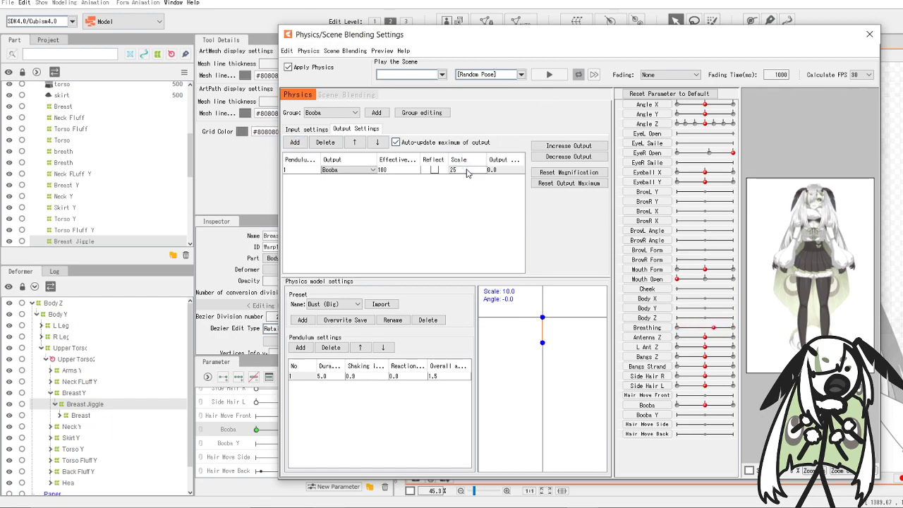
- Examine the Booba physics movement on the model's chest in the enlarged physics preview
scroll(808, 226, "up", 5)
scroll(807, 224, "down", 7)
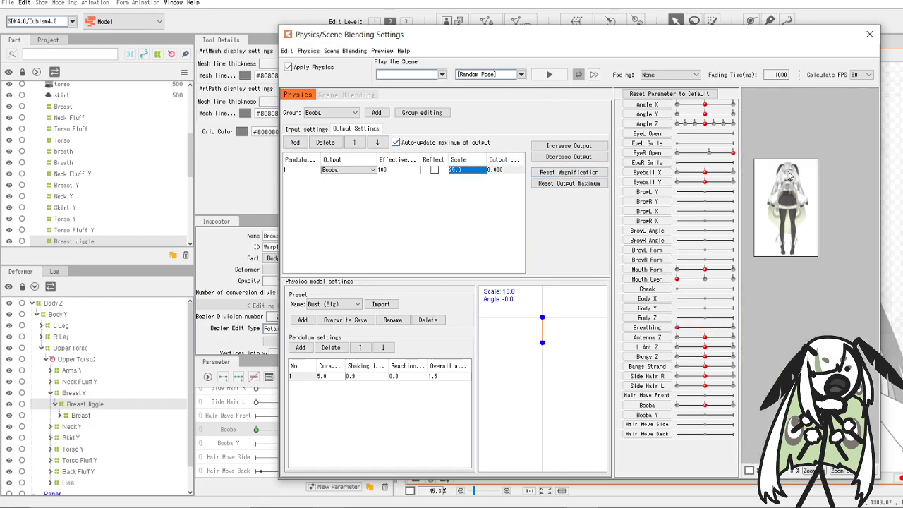
scroll(805, 214, "up", 5)
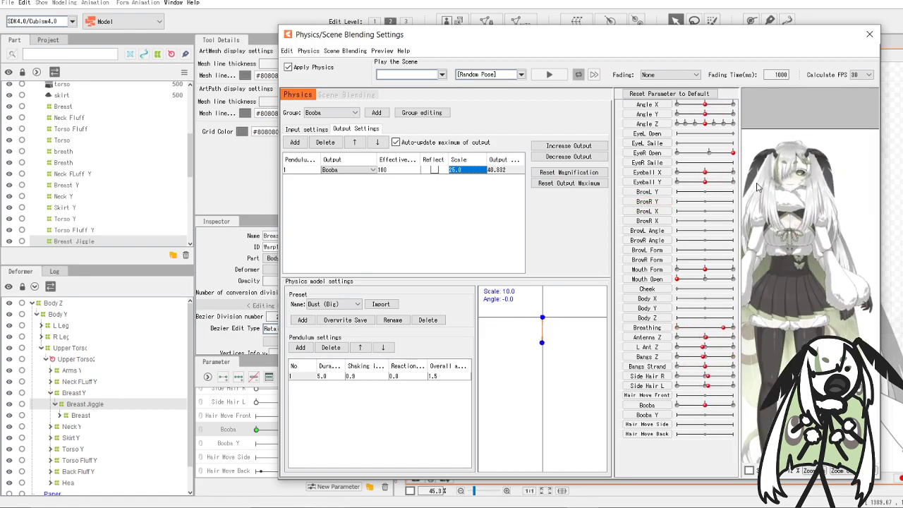
scroll(815, 275, "up", 3)
scroll(815, 275, "down", 5)
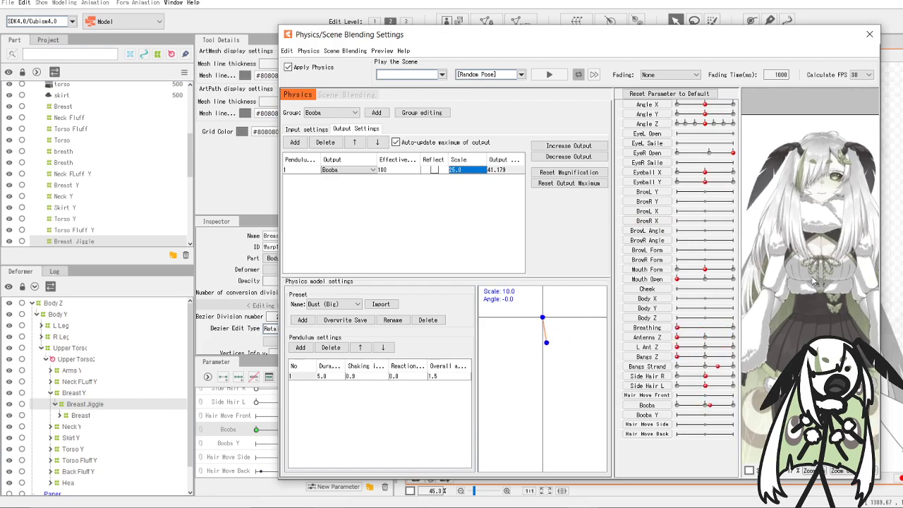
- Examine the chest movement in the physics preview at several zoom levels and read the stream chat in Streamlabs
scroll(819, 275, "up", 3)
scroll(836, 233, "down", 4)
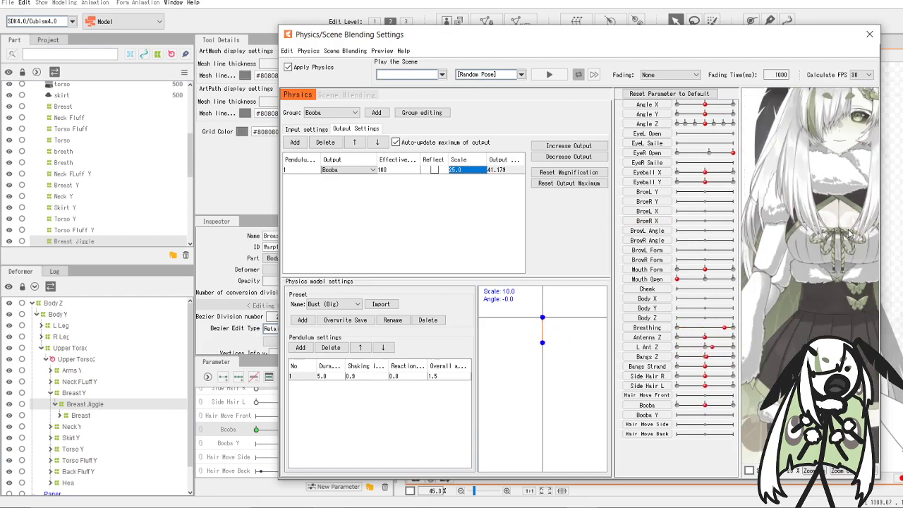
scroll(836, 233, "up", 4)
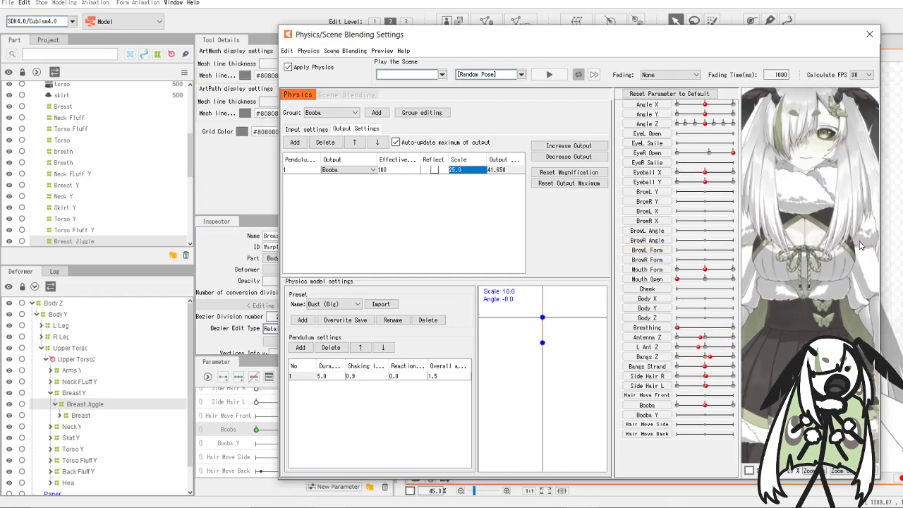
scroll(845, 245, "down", 2)
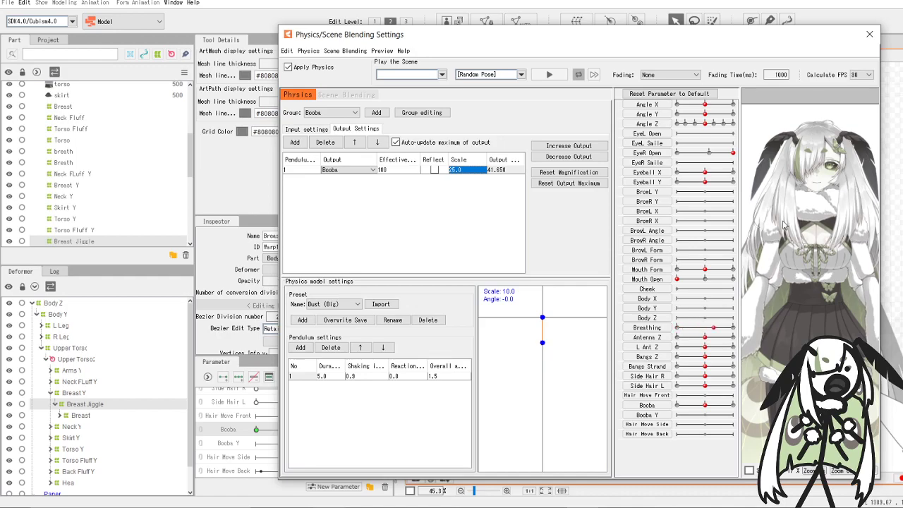
scroll(815, 278, "up", 3)
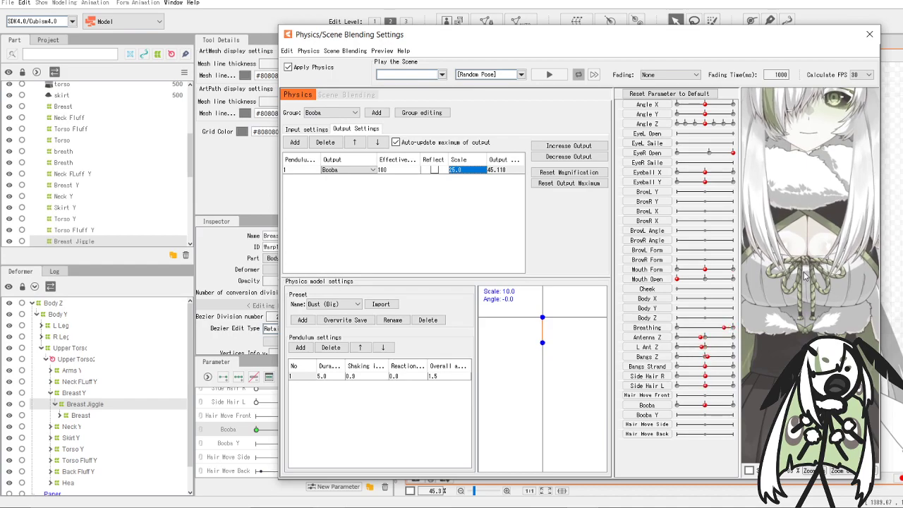
left_click(536, 506)
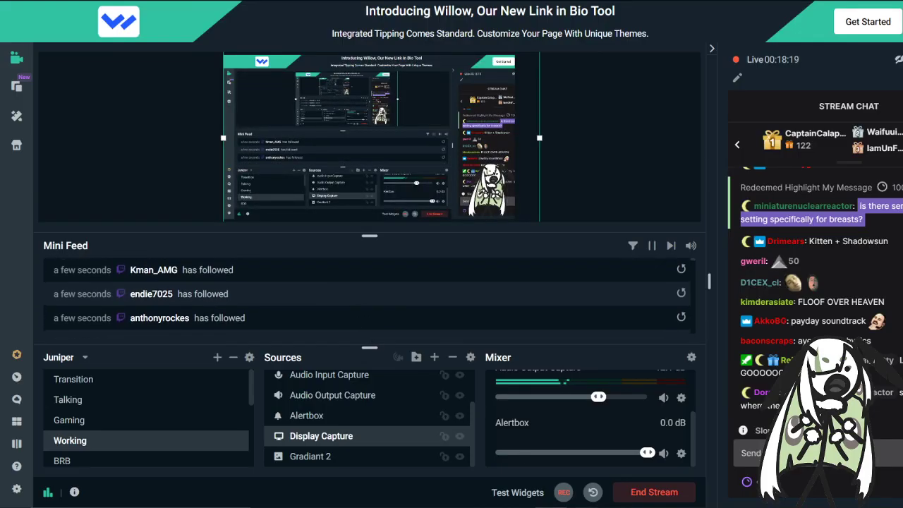
key("alt+Tab")
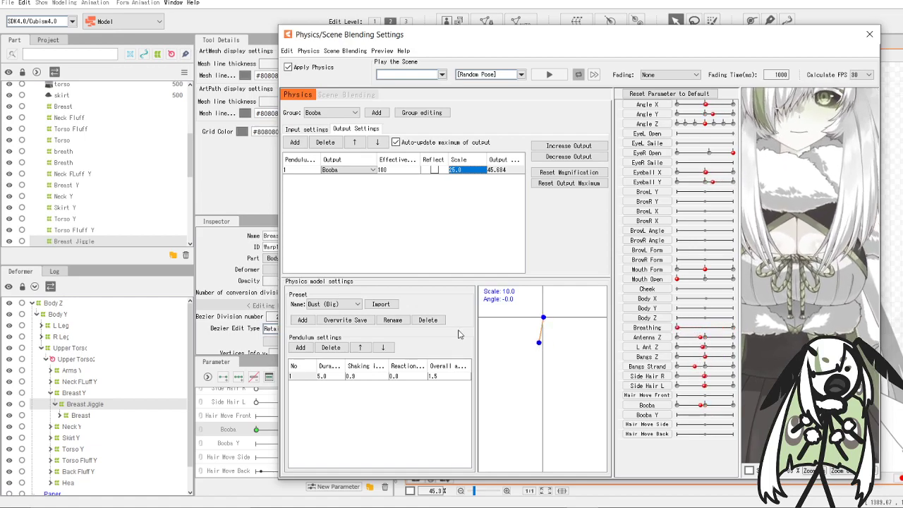
- Set the Booba pendulum's reaction speed to 0.61, test the movement in the preview, and close the physics settings
left_click(406, 377)
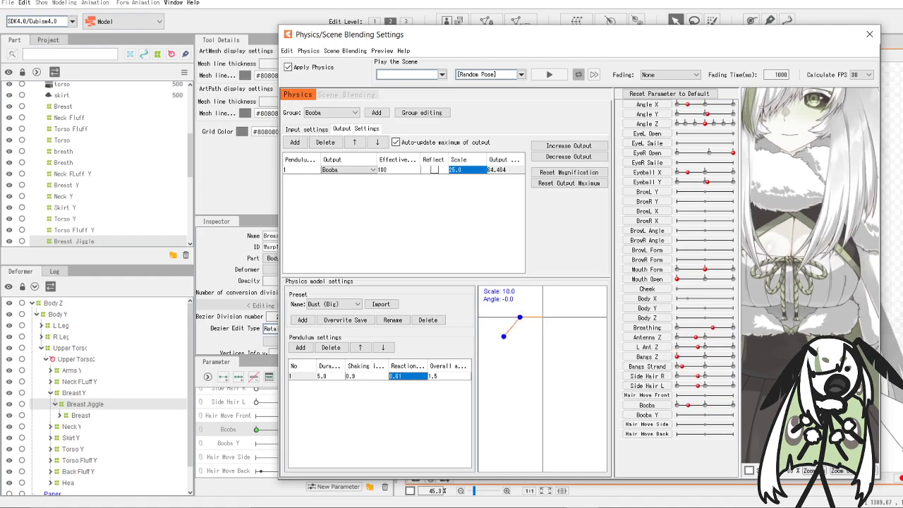
scroll(818, 356, "down", 5)
left_click_drag(819, 356, 866, 350)
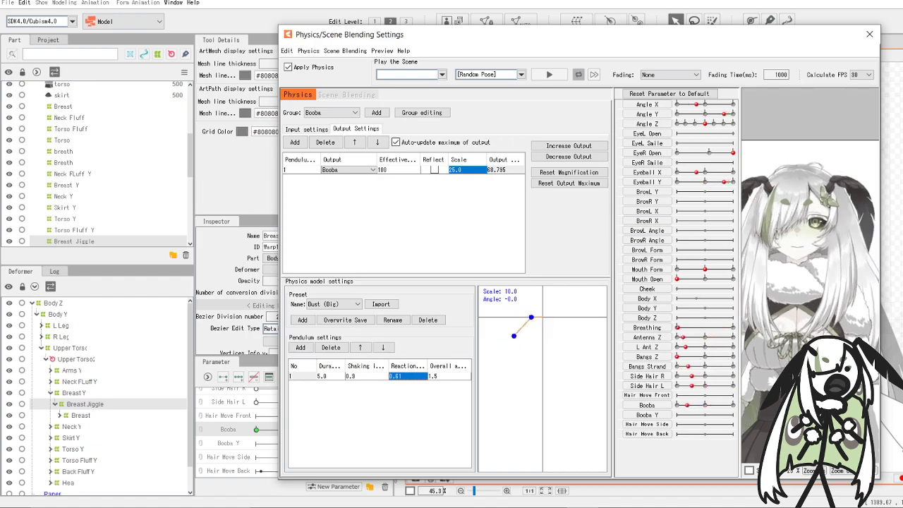
left_click(870, 34)
- Adjust the edge points of the Breast Jiggle deformer at the Booba parameter's 30 and -30 keyforms
scroll(705, 201, "up", 2)
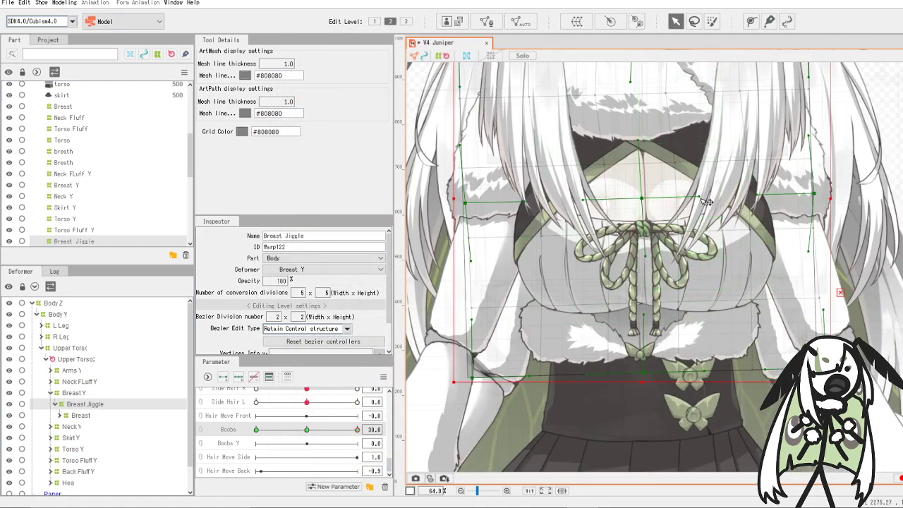
left_click(401, 429)
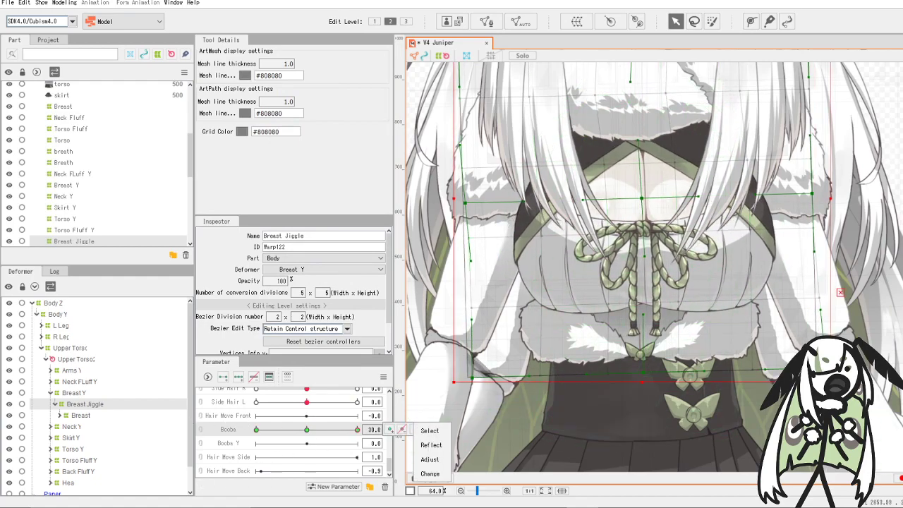
left_click(429, 434)
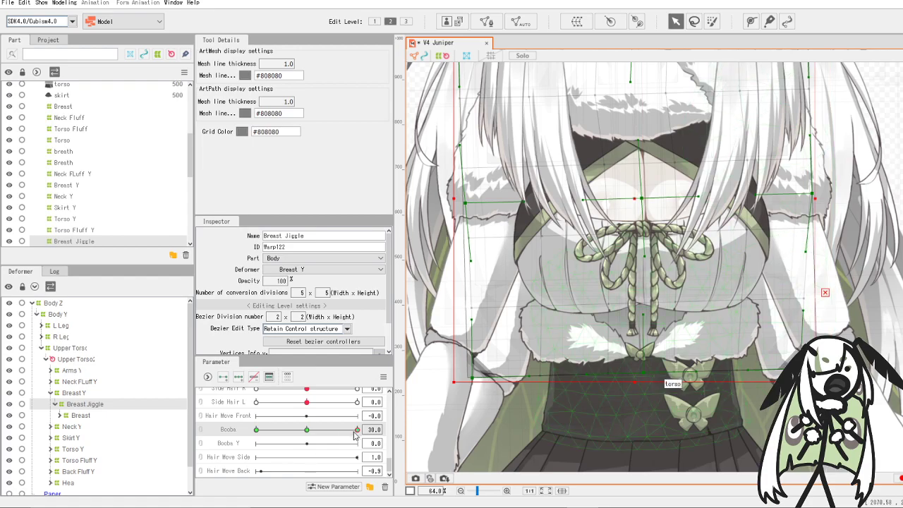
left_click_drag(357, 430, 234, 435)
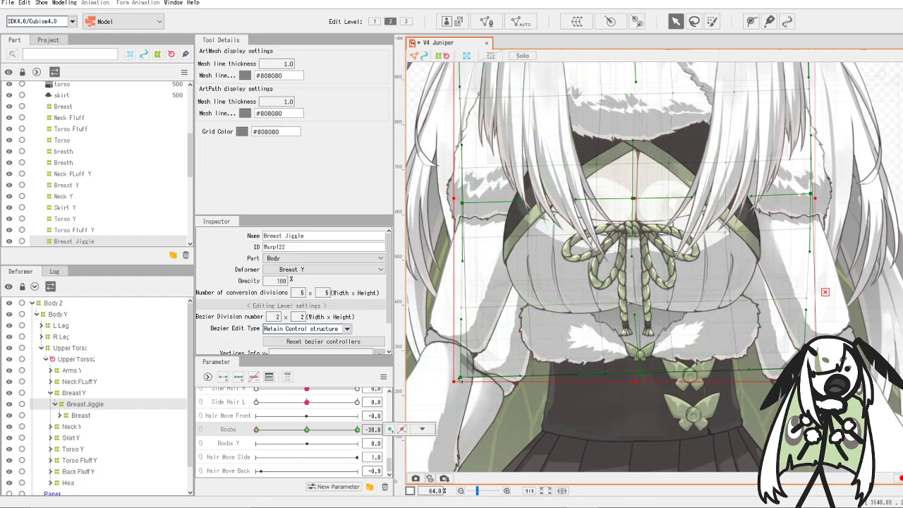
left_click_drag(459, 379, 472, 379)
left_click_drag(264, 431, 426, 436)
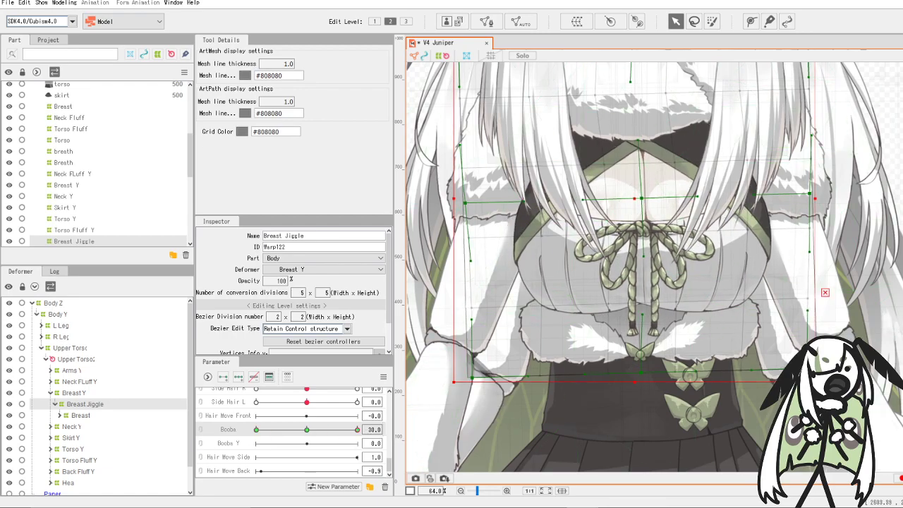
- Reopen the Physics/Scene Blending Settings, play random poses, and examine how the chest moves in the preview
left_click(64, 3)
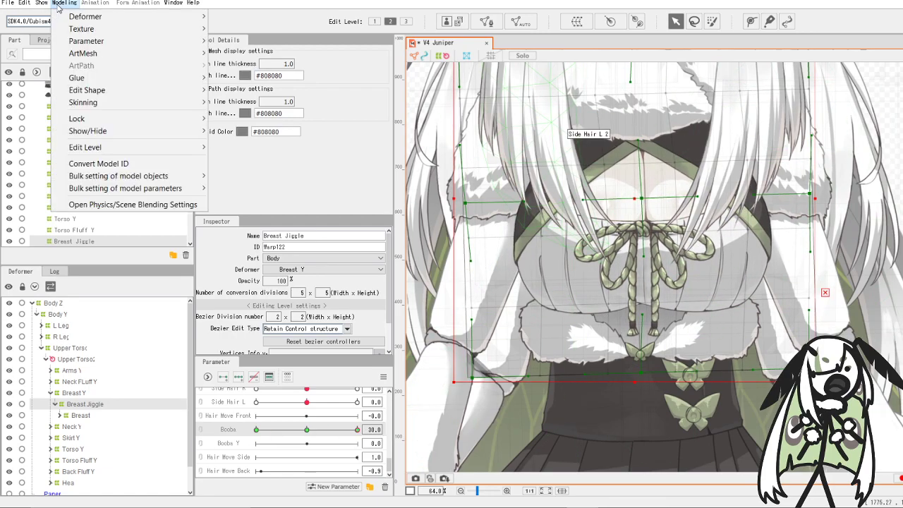
left_click(107, 207)
left_click(549, 74)
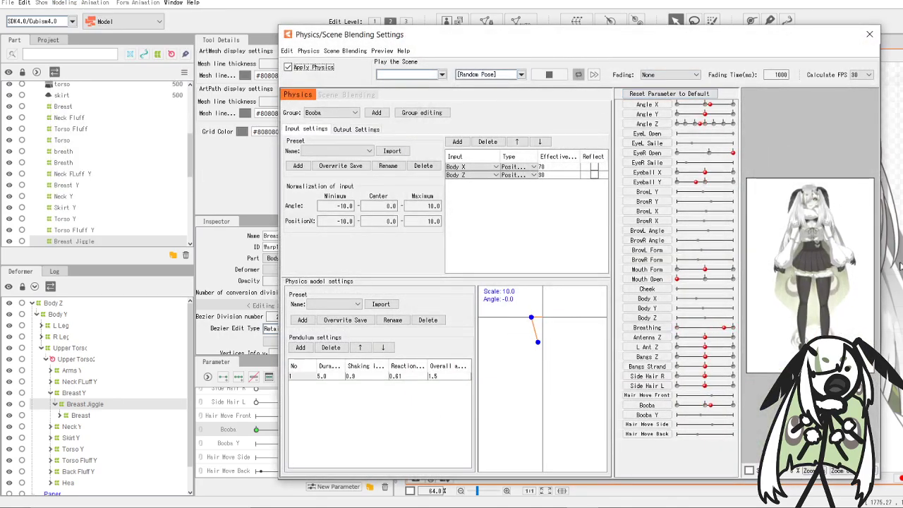
scroll(836, 249, "up", 3)
scroll(837, 248, "up", 3)
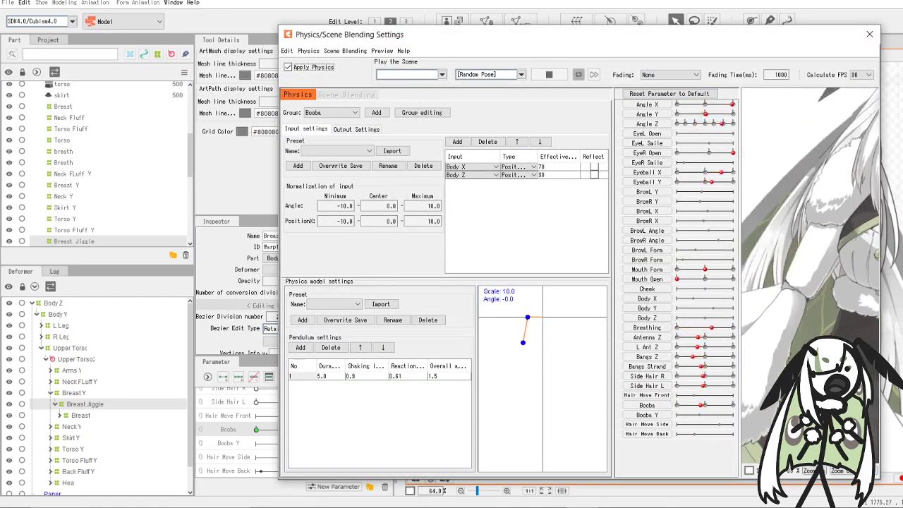
scroll(836, 283, "down", 7)
scroll(837, 297, "up", 2)
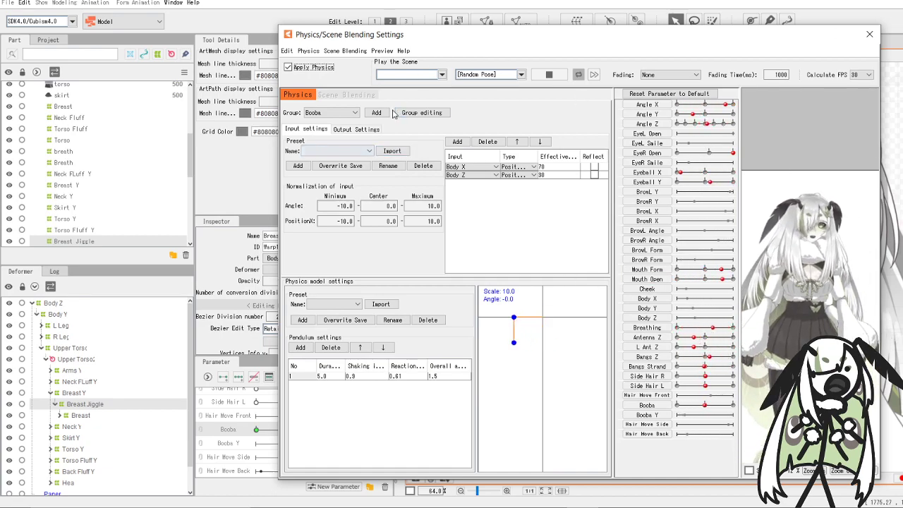
left_click(549, 74)
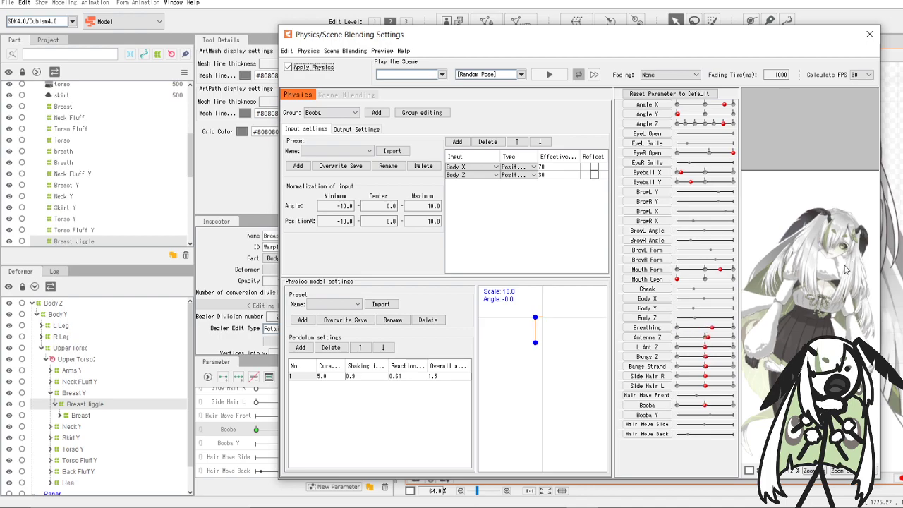
scroll(839, 305, "up", 4)
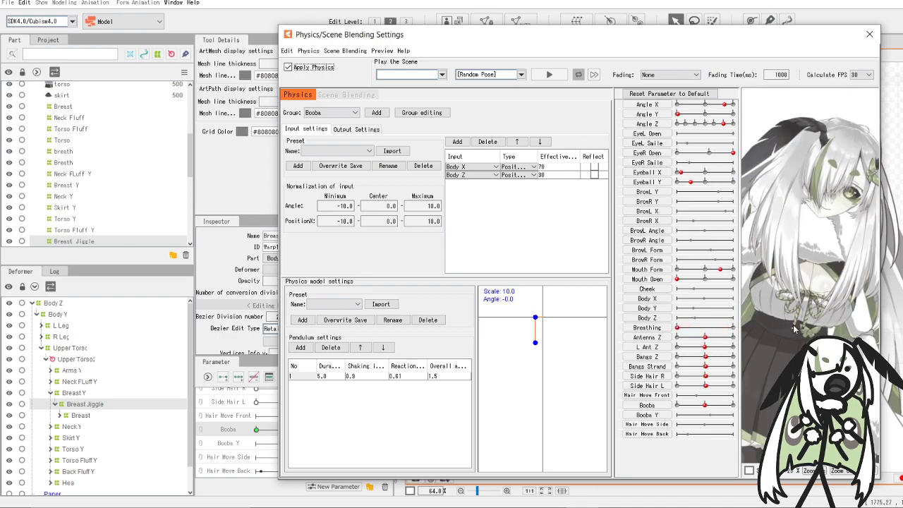
left_click_drag(840, 306, 857, 353)
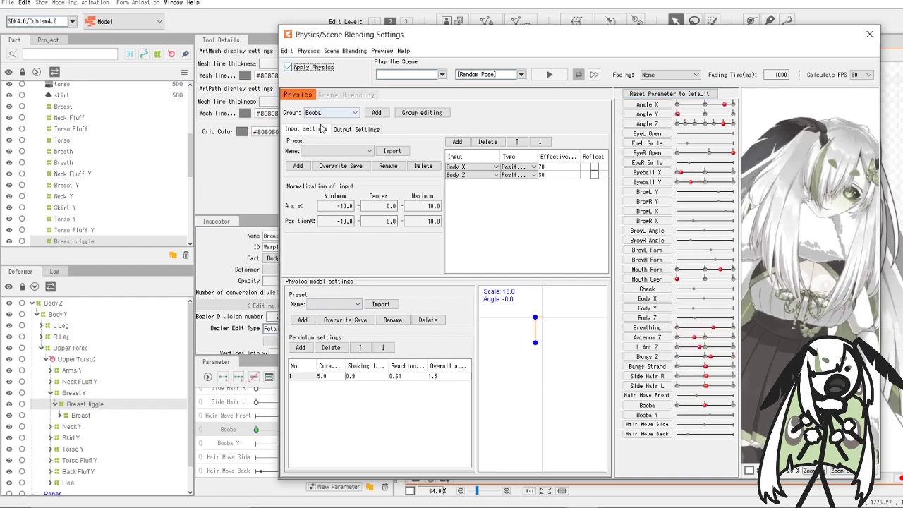
- Set the Booba pendulum's shaking influence to 1.0 and its reaction speed to 0.73, and close the physics settings
left_click(355, 131)
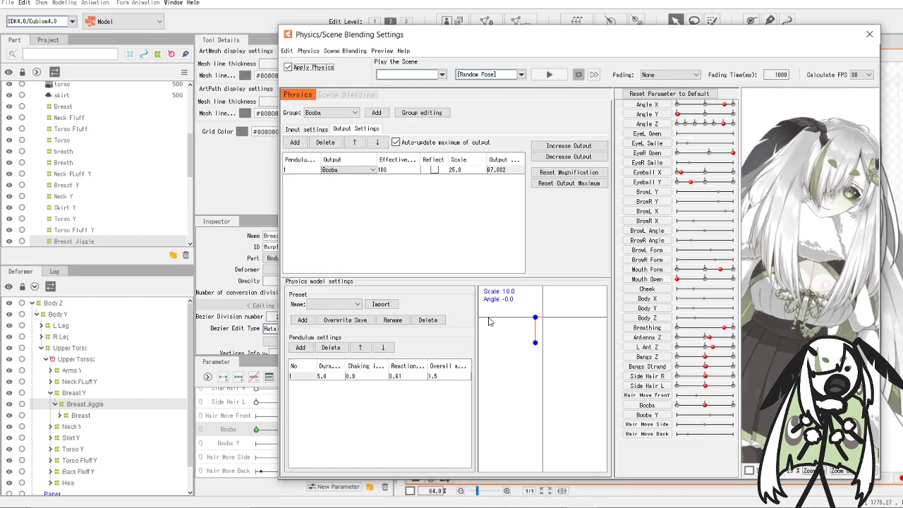
double_click(356, 376)
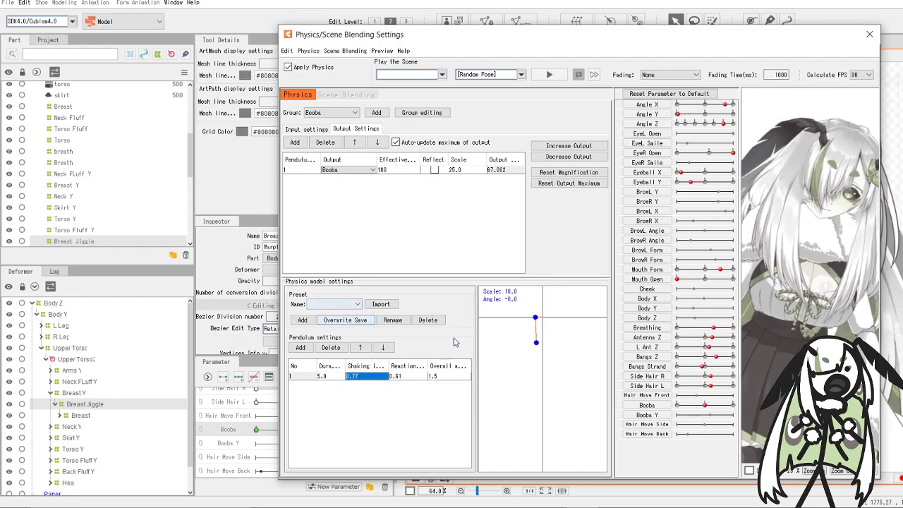
left_click(370, 380)
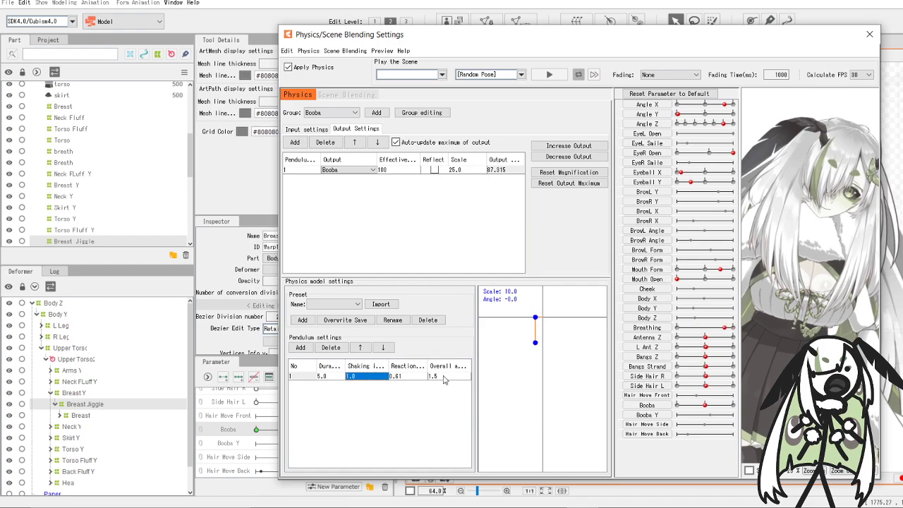
double_click(403, 376)
left_click_drag(407, 379, 415, 379)
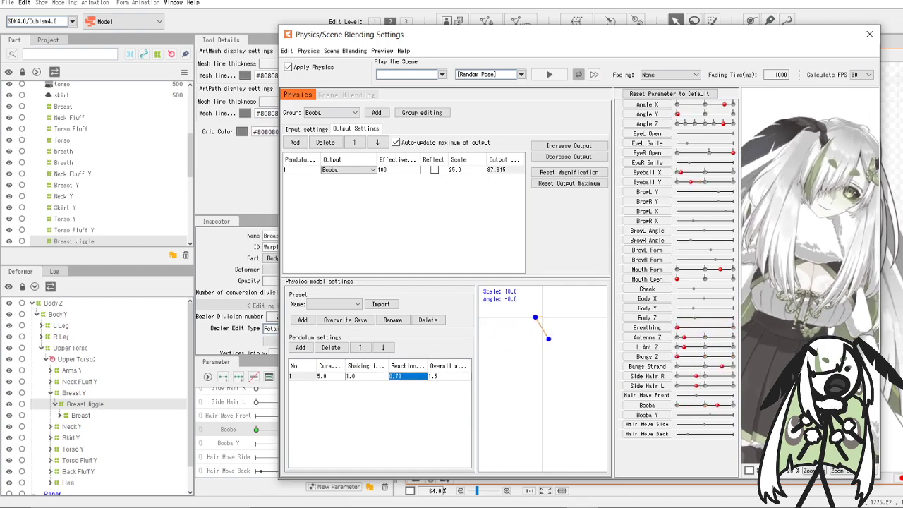
left_click(868, 34)
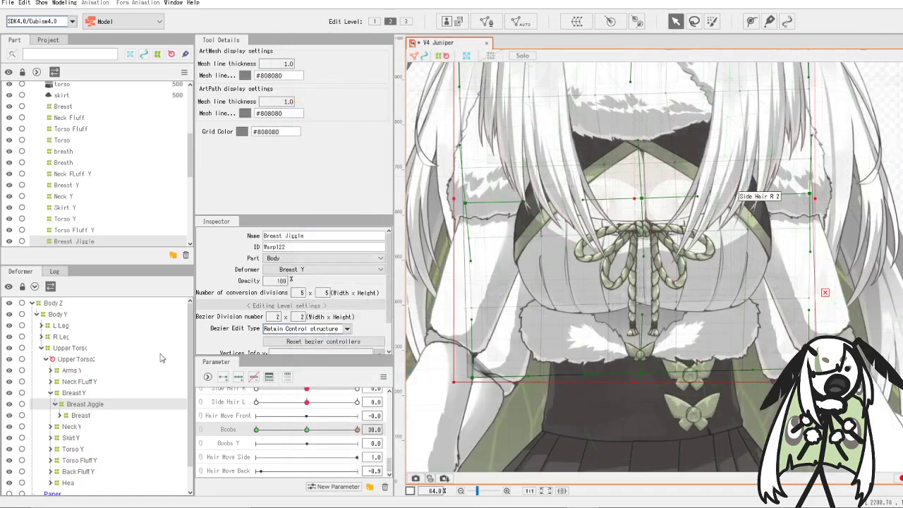
- Add three keyforms on the Booba Y parameter for the Breast Jiggle deformer and set Booba Y to 0
left_click_drag(295, 448, 304, 449)
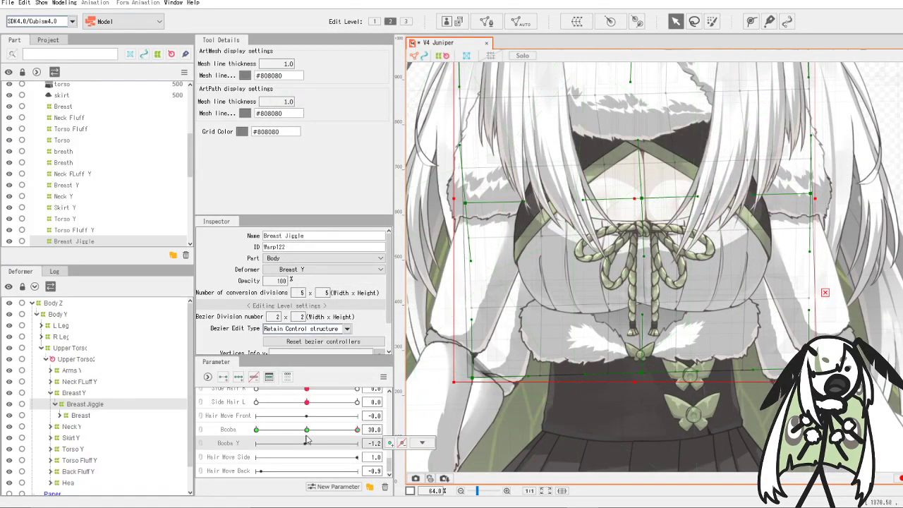
left_click(306, 444)
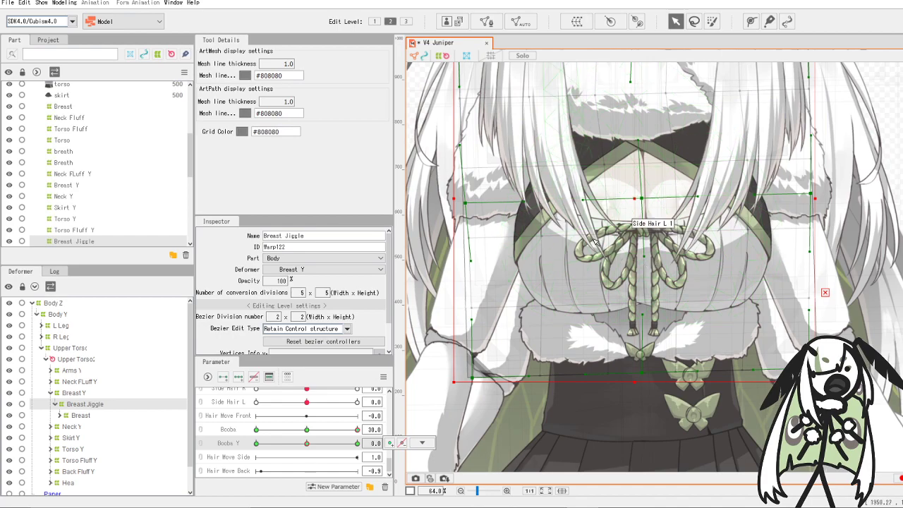
scroll(595, 241, "down", 5)
scroll(599, 225, "up", 3)
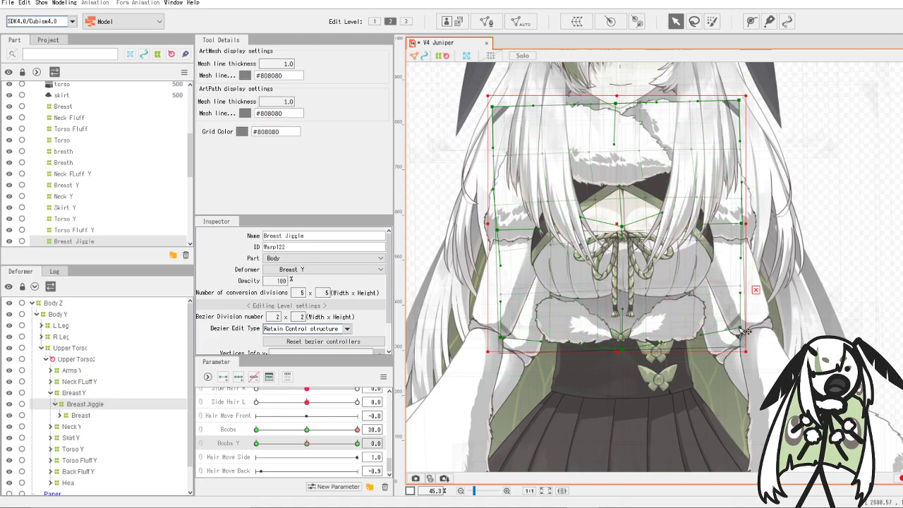
- Undo the last point edits made to the Breast Jiggle deformer at Booba Y 0
key("ctrl+z")
key("ctrl+z")
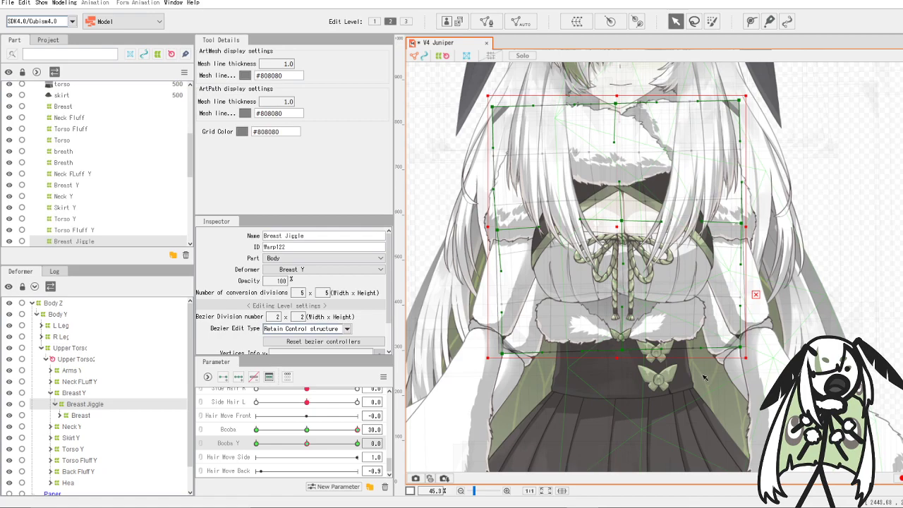
key("ctrl+z")
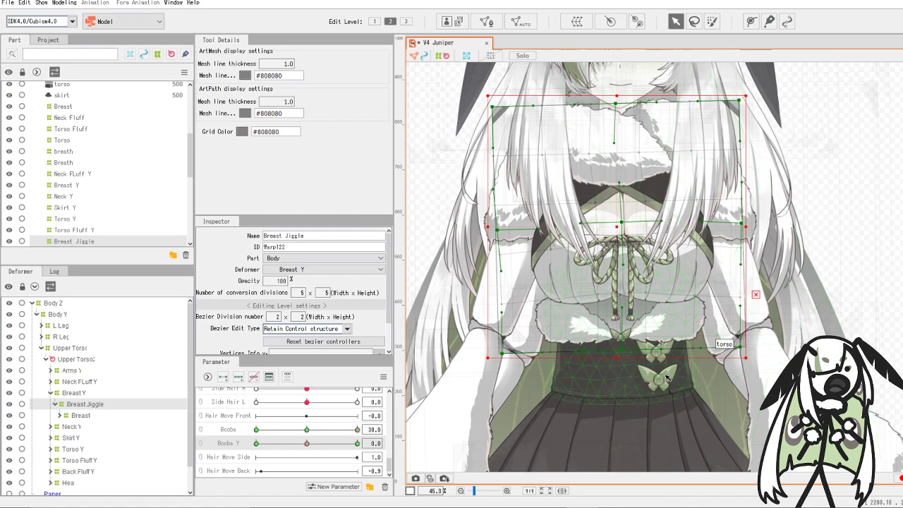
key("ctrl+z")
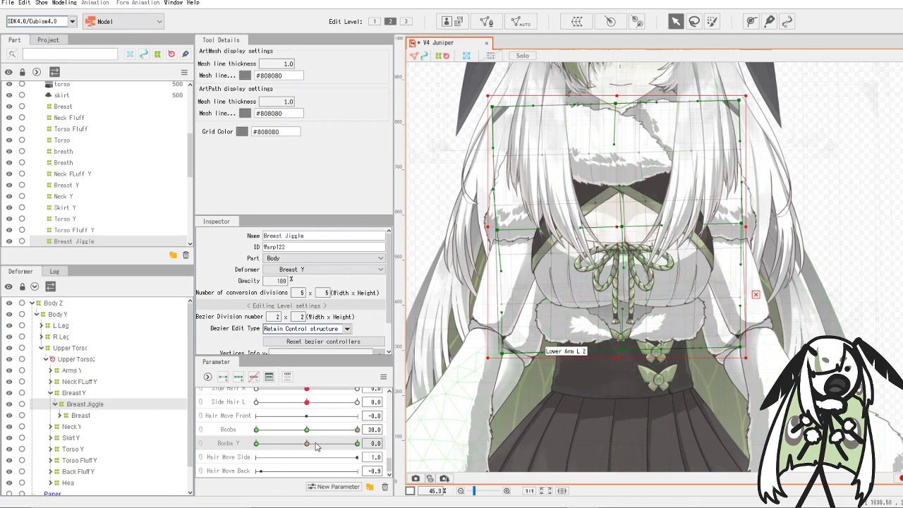
- At Booba Y 30, raise the Breast Jiggle deformer's lower centre point, both mid-side points, and both lower corners
left_click(358, 444)
left_click_drag(624, 351, 625, 332)
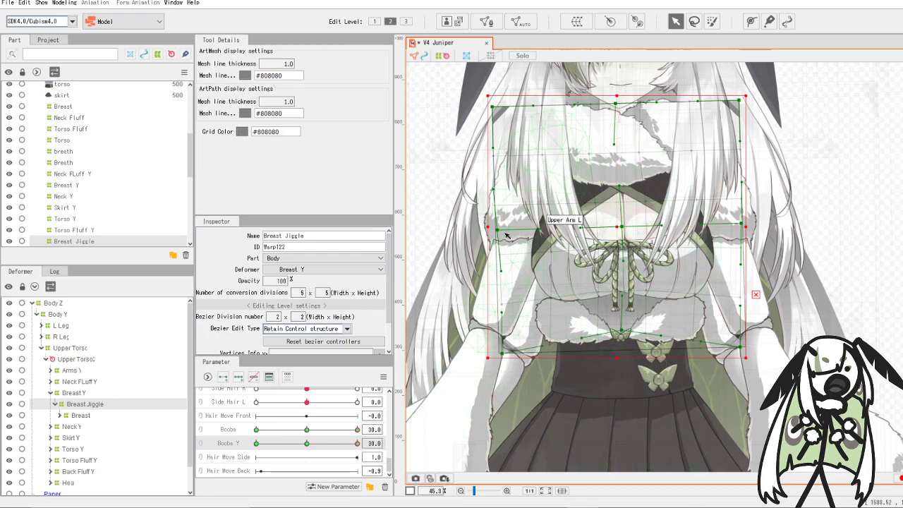
left_click_drag(506, 233, 508, 217)
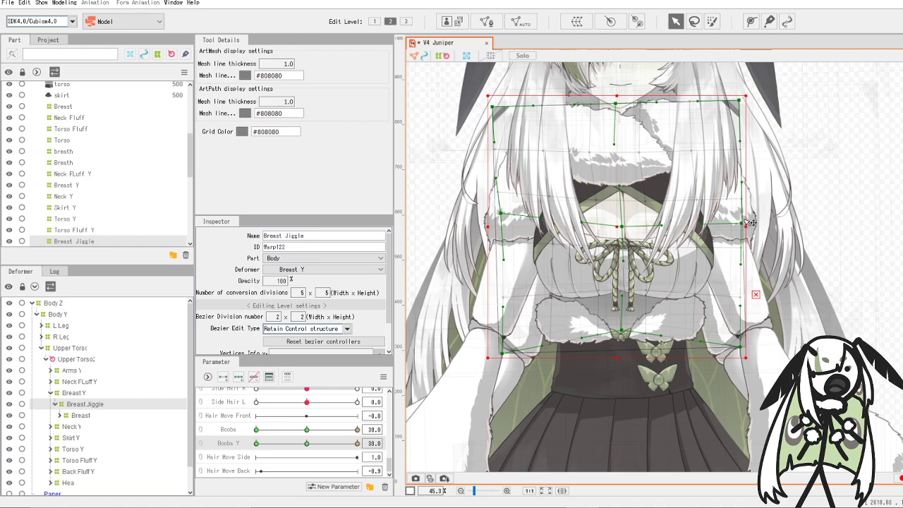
left_click_drag(743, 223, 741, 206)
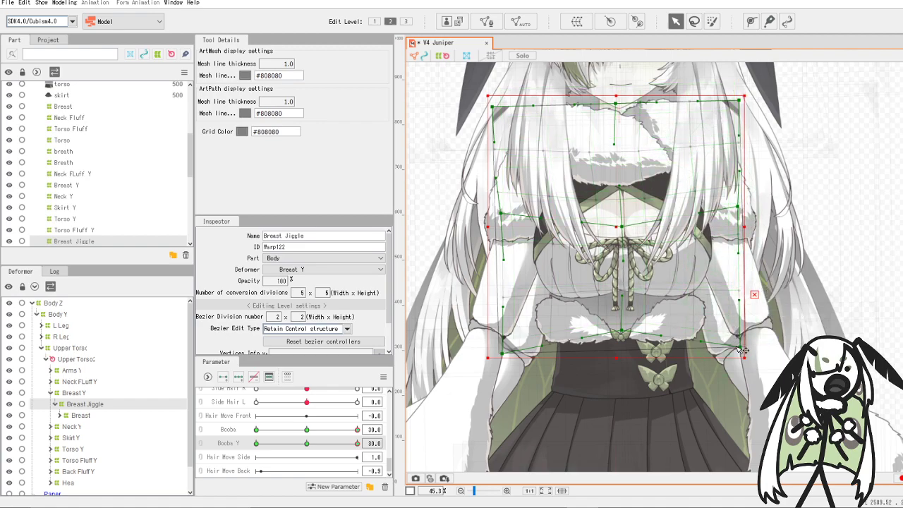
left_click_drag(744, 350, 742, 340)
left_click_drag(507, 353, 508, 344)
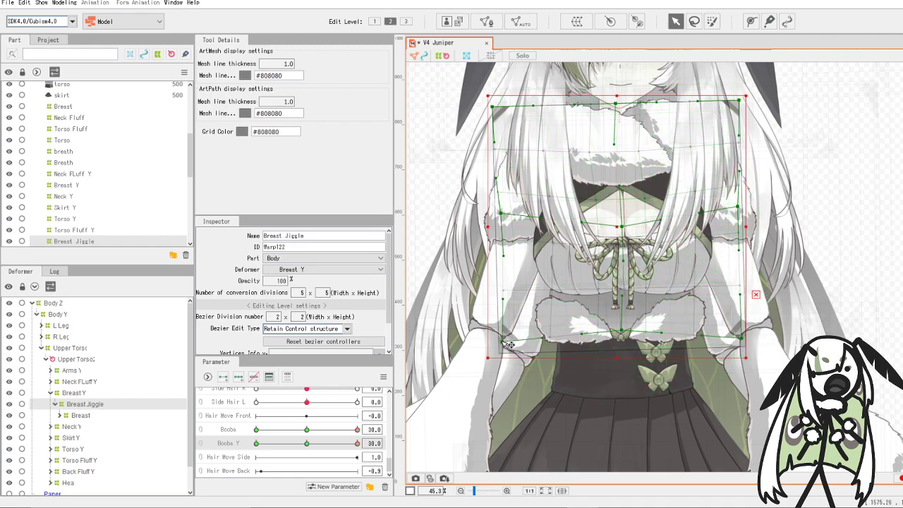
- At Booba Y 30, raise the Breast Jiggle deformer's control handles above, below and beside its centre point
left_click_drag(621, 187, 621, 185)
left_click_drag(625, 260, 624, 251)
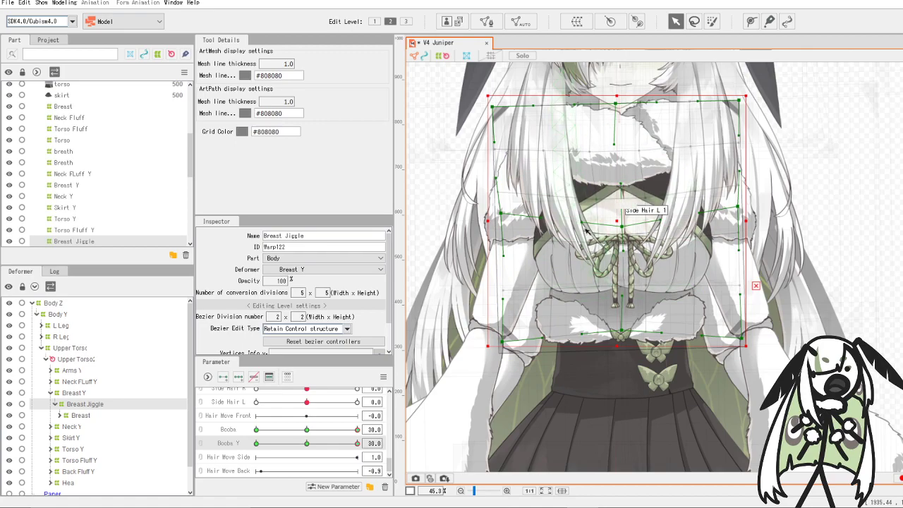
left_click_drag(583, 222, 583, 219)
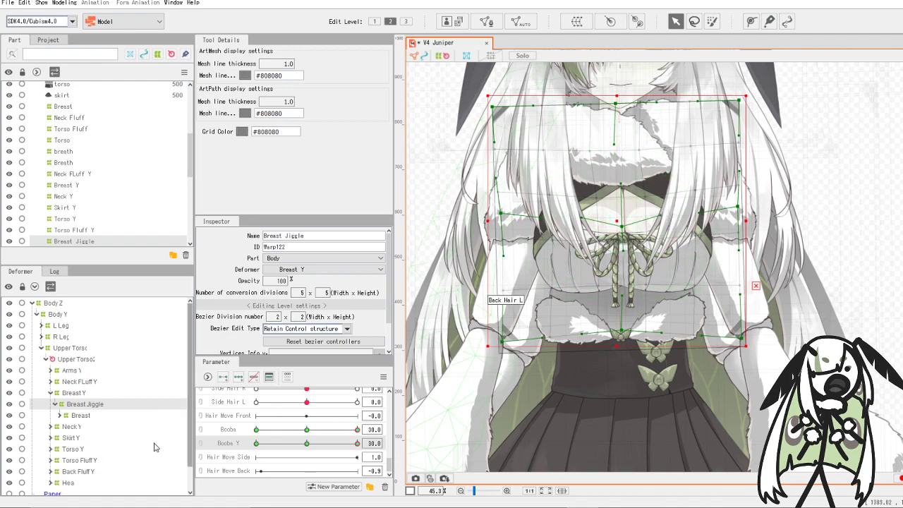
left_click_drag(358, 444, 392, 447)
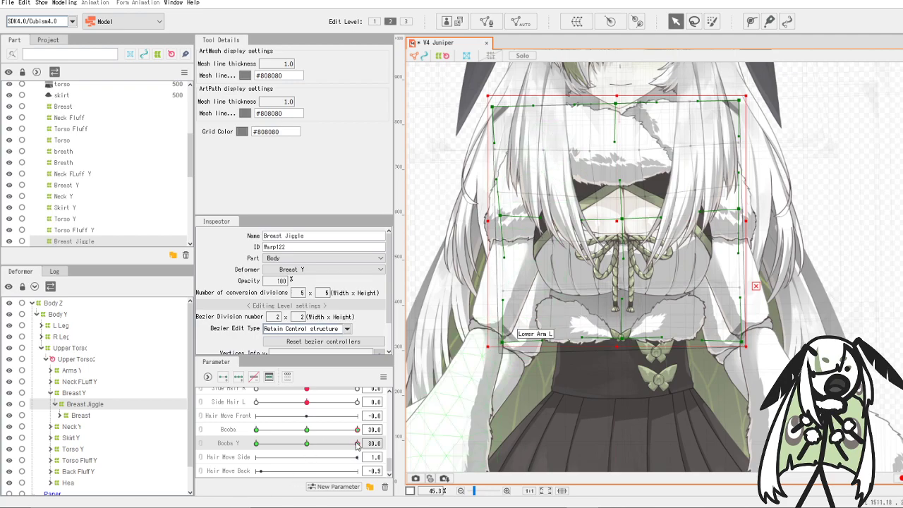
- At Booba Y -30, lower the Breast Jiggle deformer's centre point, the handle beneath it, and the lower edge points
left_click_drag(357, 444, 256, 446)
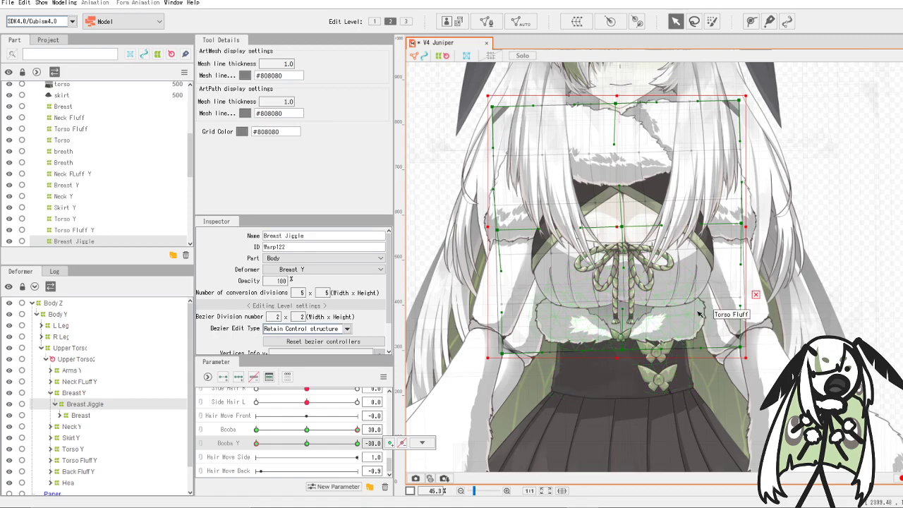
left_click_drag(624, 268, 622, 285)
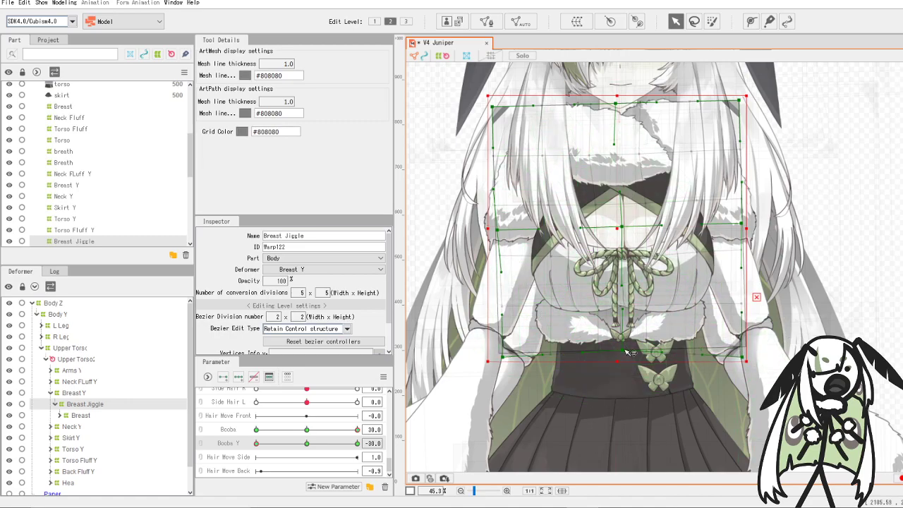
left_click_drag(263, 446, 415, 447)
left_click_drag(357, 444, 182, 445)
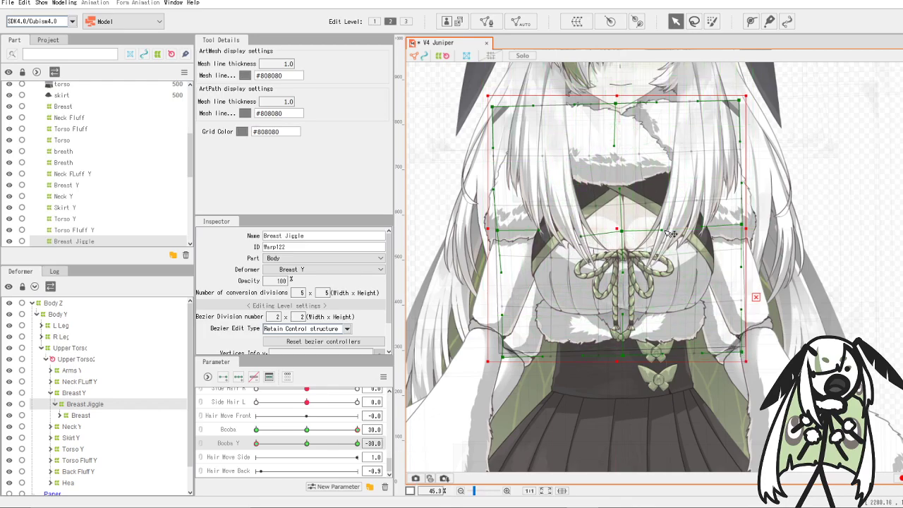
left_click_drag(257, 444, 389, 452)
left_click(408, 443)
key("Down")
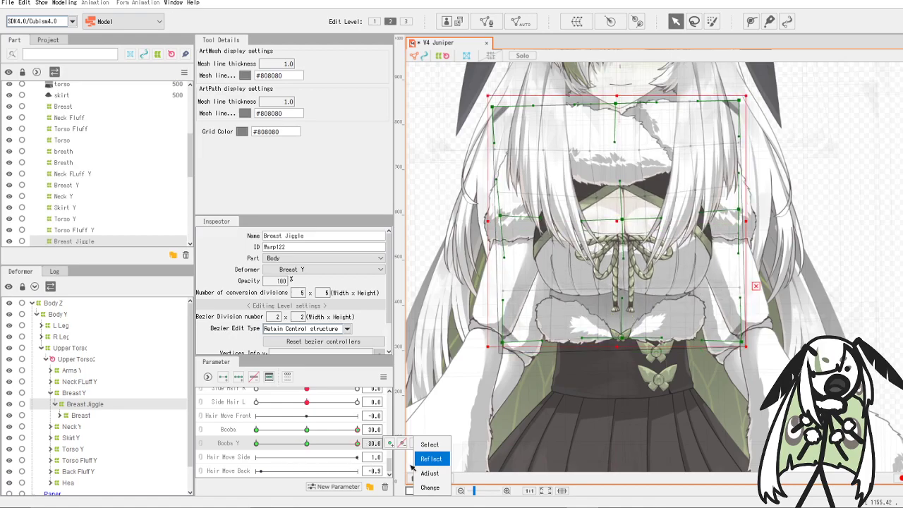
left_click(256, 444)
- In the physics settings, add a group named Booba Y with the Bust Input preset and the Bust (Big) physics model
left_click(64, 3)
left_click(64, 2)
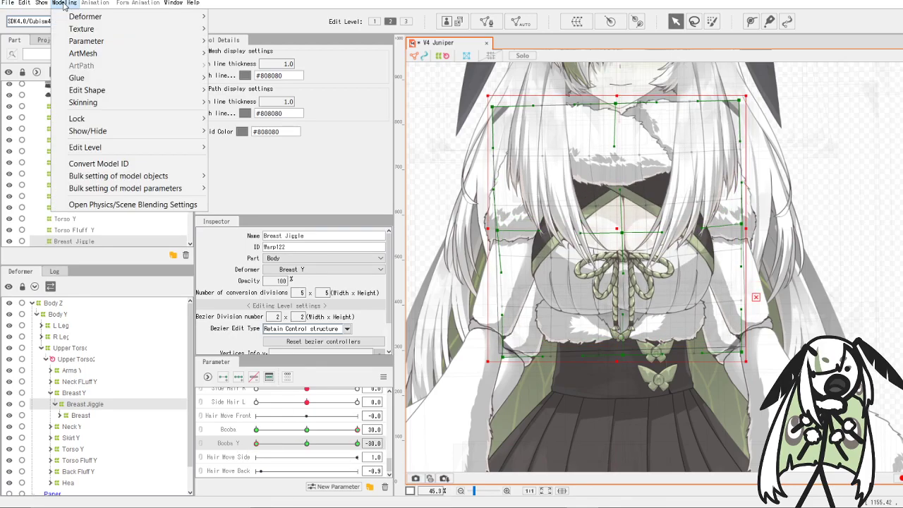
left_click(132, 203)
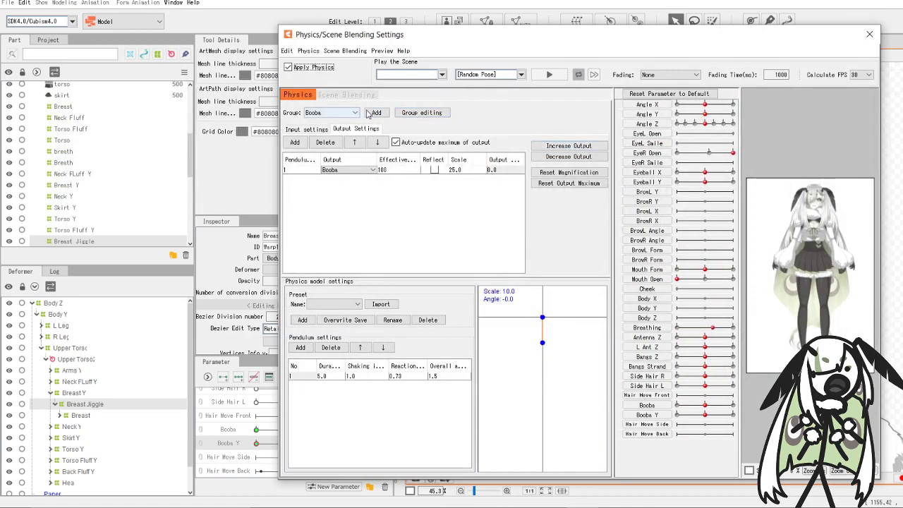
left_click(376, 112)
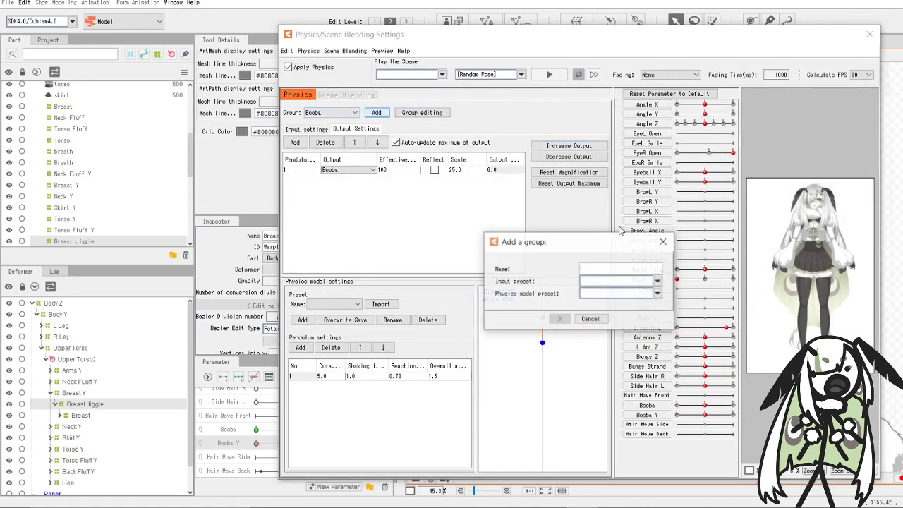
left_click(614, 281)
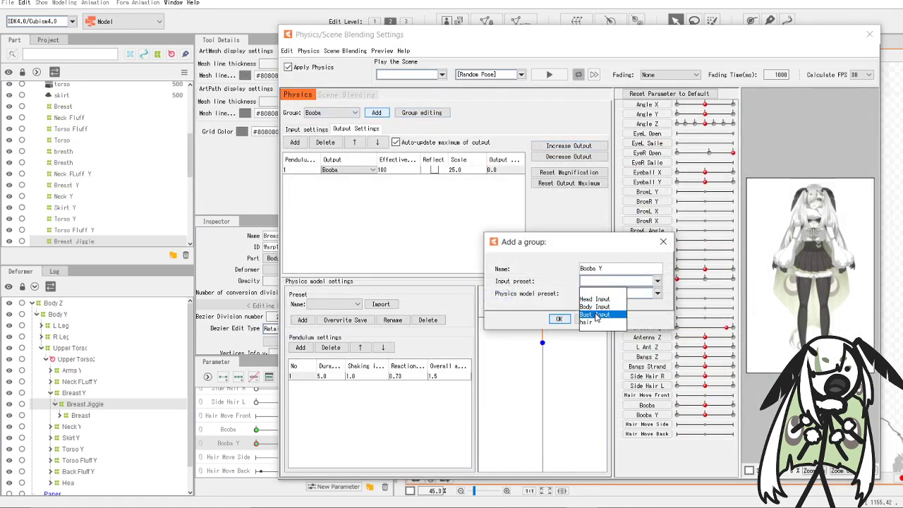
left_click(598, 310)
left_click(597, 294)
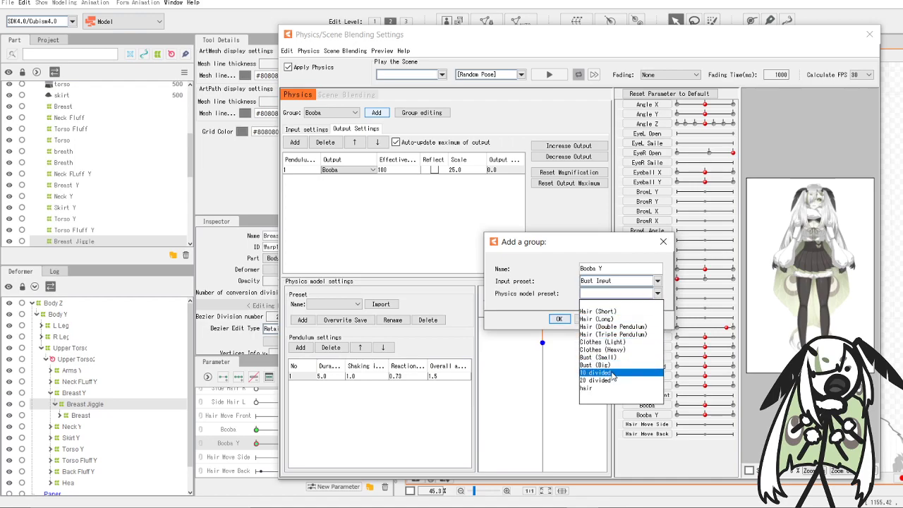
left_click(595, 365)
left_click(559, 319)
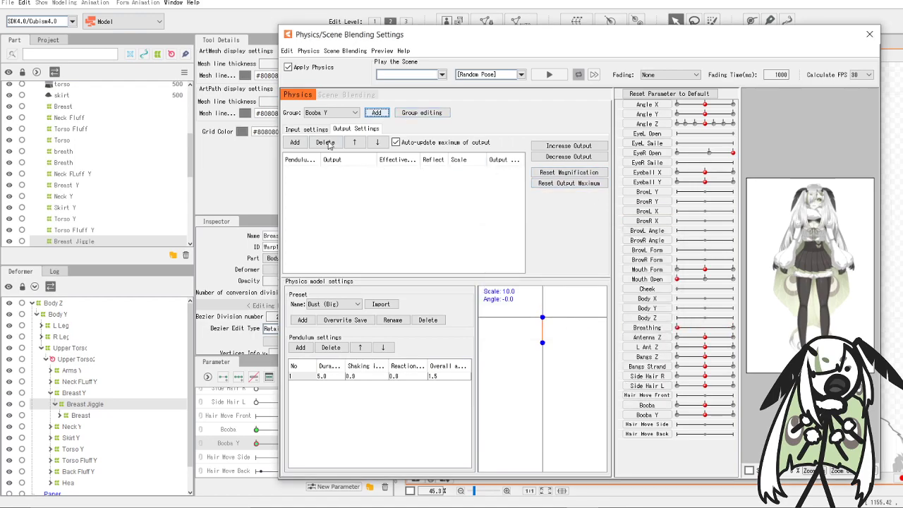
- Add the Booba Y parameter as the group's output and set its scale to 25.0
left_click(295, 142)
scroll(536, 353, "down", 3)
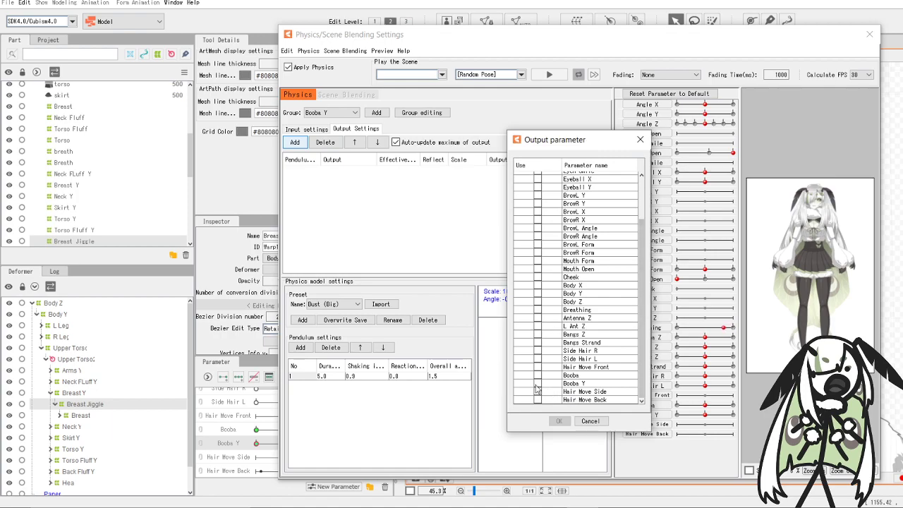
left_click(560, 420)
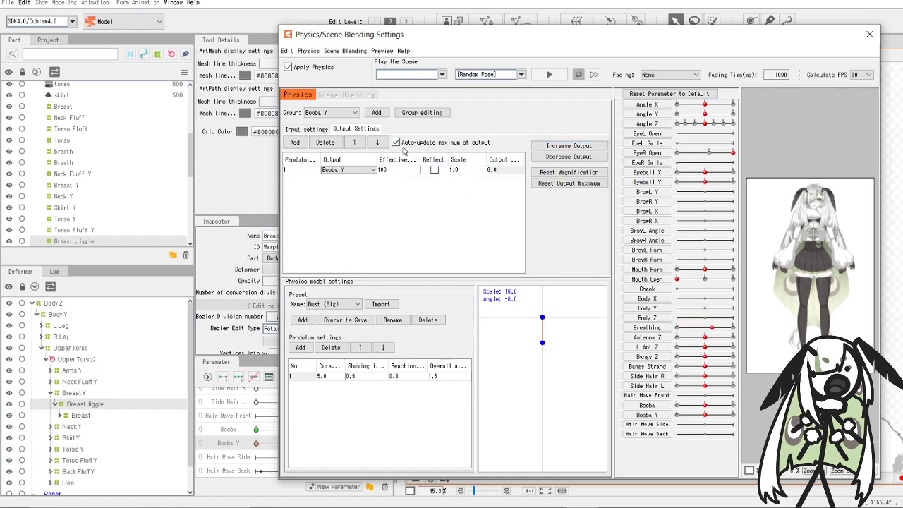
double_click(465, 170)
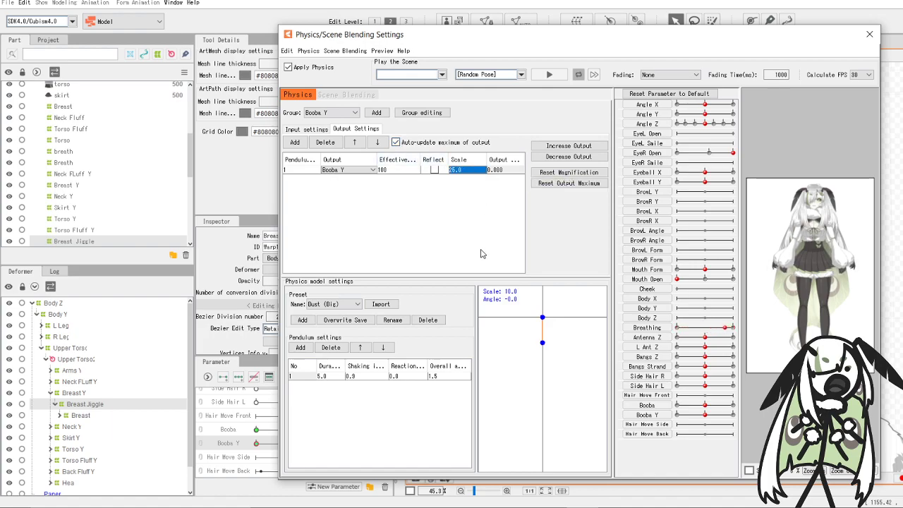
- Replace the Booba Y group's Body X input with Angle Y
left_click(301, 130)
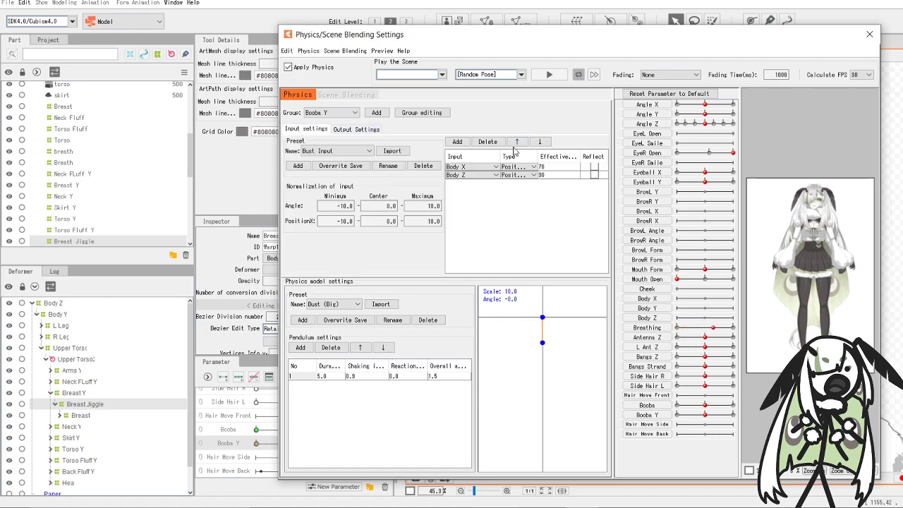
left_click(484, 167)
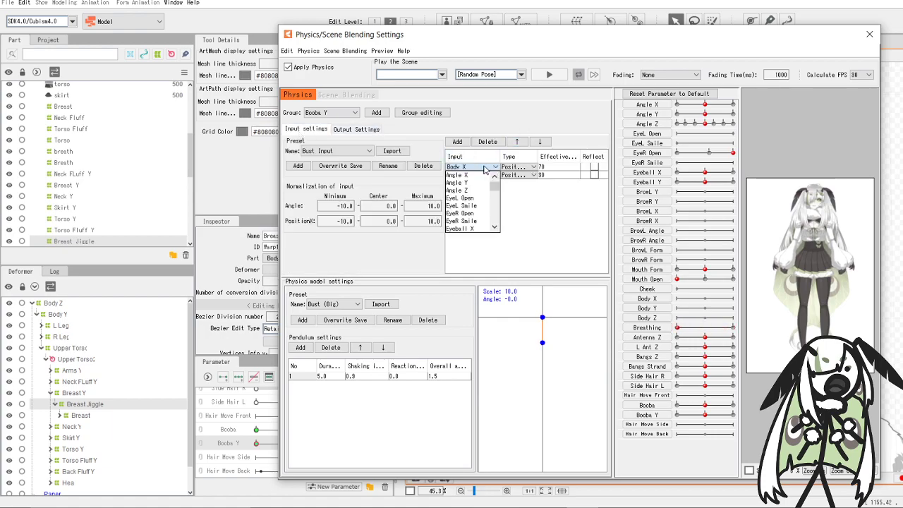
scroll(480, 185, "down", 9)
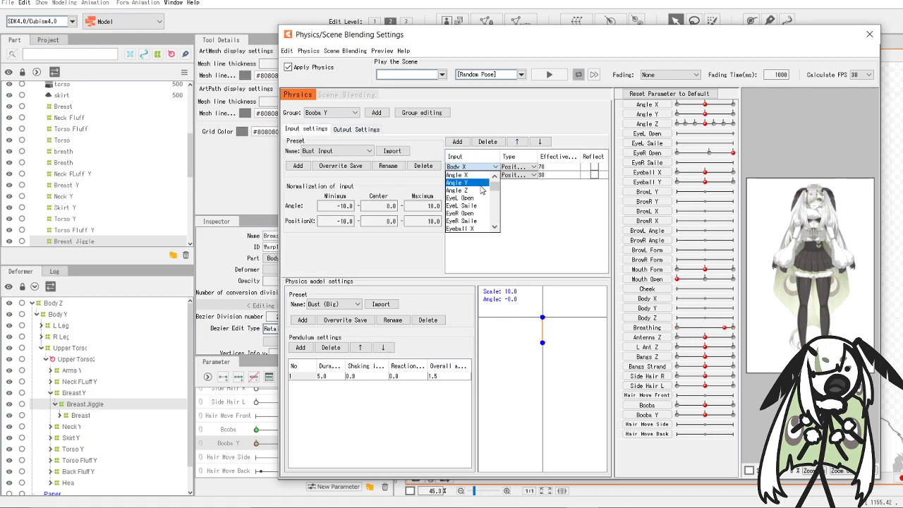
scroll(481, 189, "up", 9)
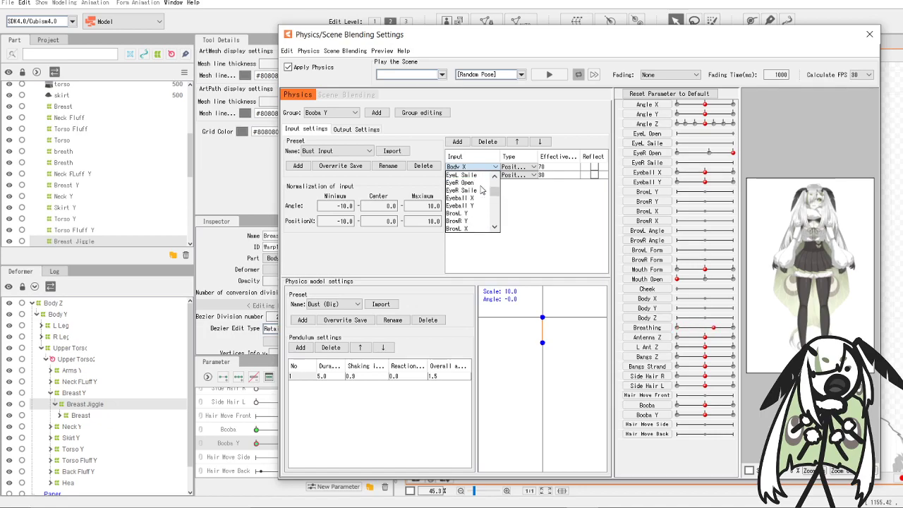
left_click(462, 183)
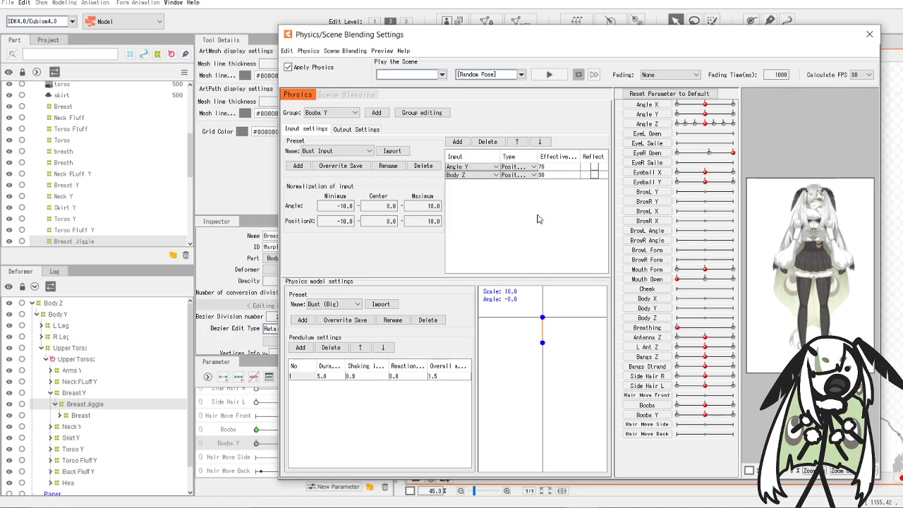
- Examine the Booba Y chest motion in the physics preview by moving the model's gaze vertically
left_click(348, 132)
scroll(776, 229, "up", 3)
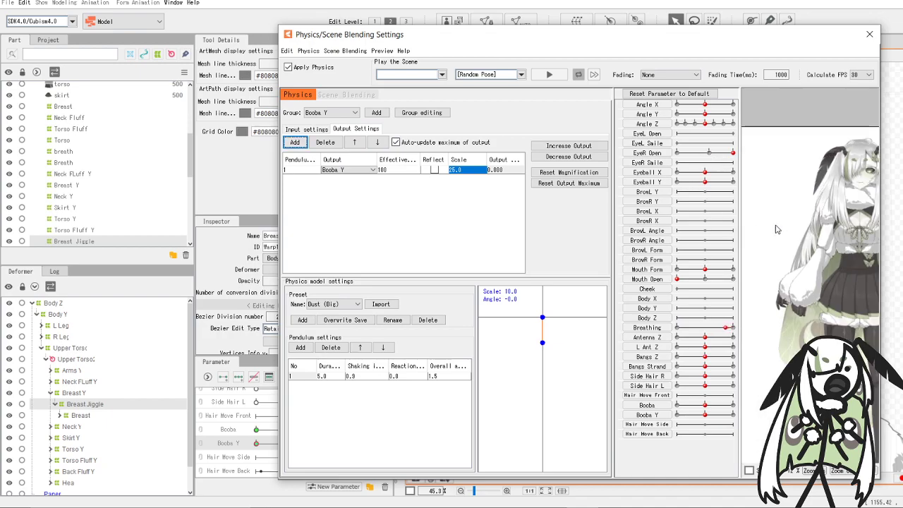
scroll(776, 229, "down", 6)
scroll(762, 232, "up", 6)
left_click_drag(765, 233, 768, 431)
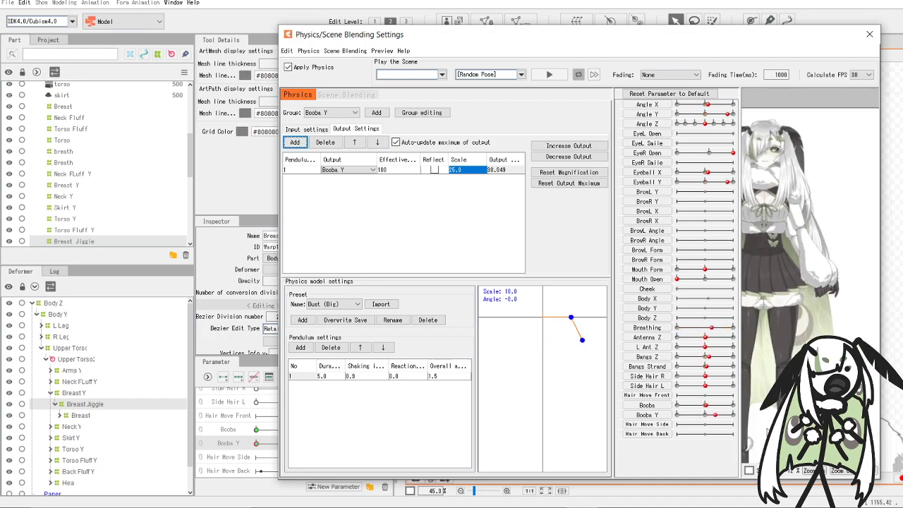
scroll(799, 263, "down", 4)
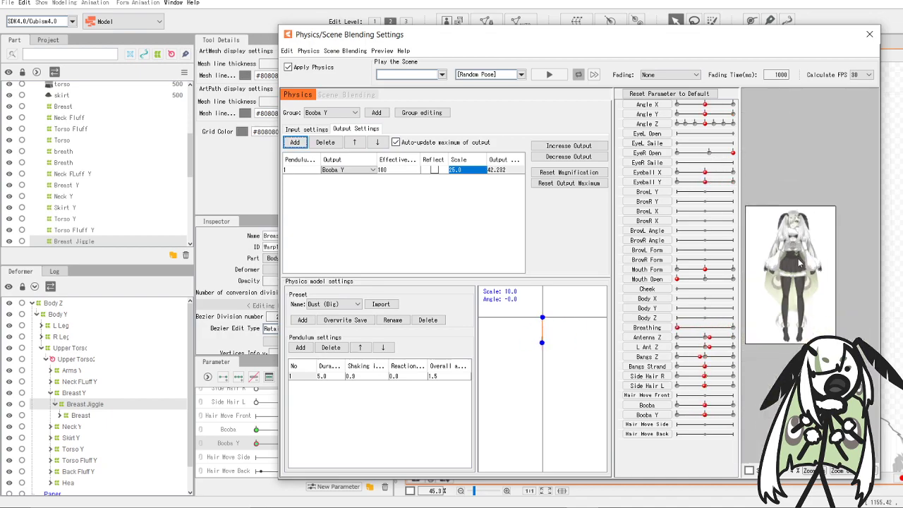
scroll(799, 262, "up", 4)
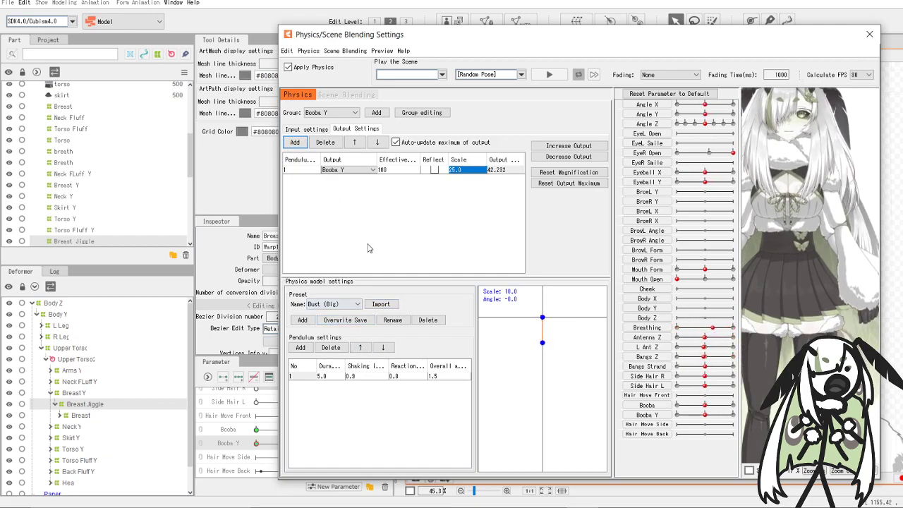
- Set the Booba Y pendulum's reaction speed to 0.64 and check the motion in the preview
double_click(407, 376)
type("0.64")
key("Return")
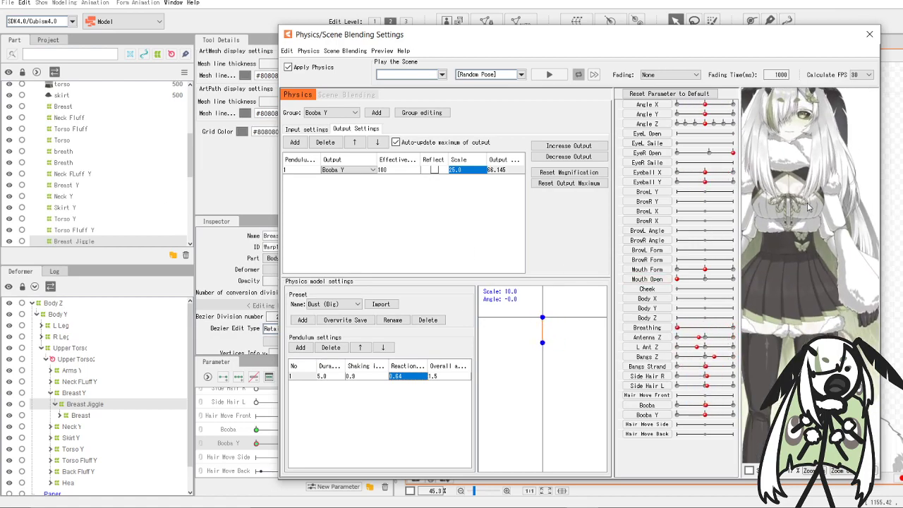
scroll(810, 206, "down", 3)
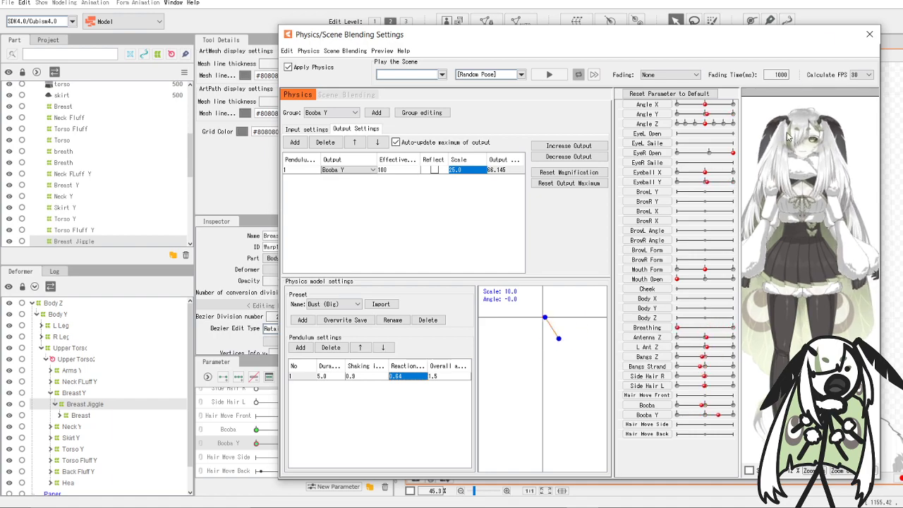
scroll(791, 204, "up", 2)
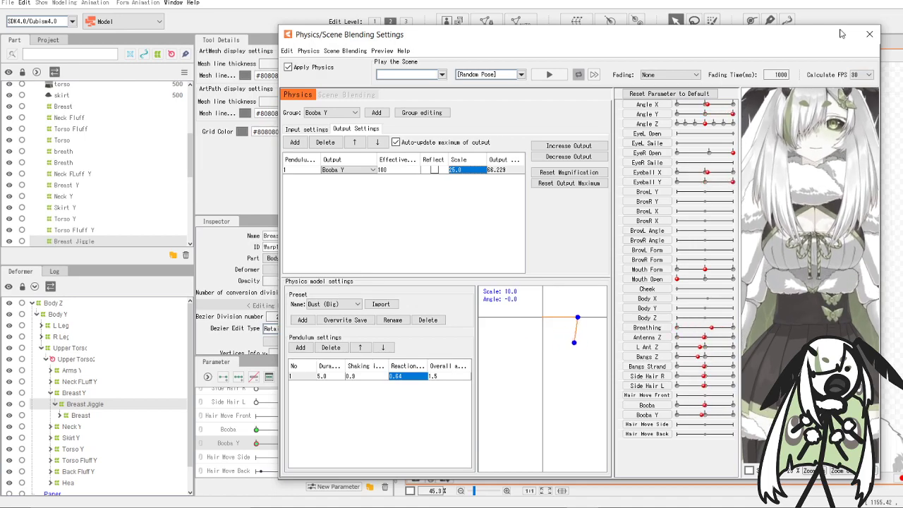
- Try Angle X and Angle Y as the two inputs of the Booba Y physics group
left_click(311, 130)
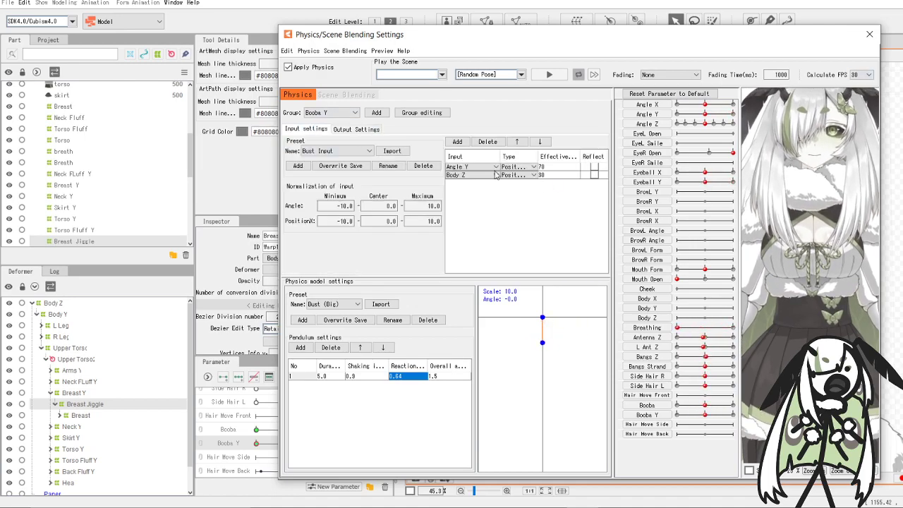
left_click(496, 167)
left_click(498, 180)
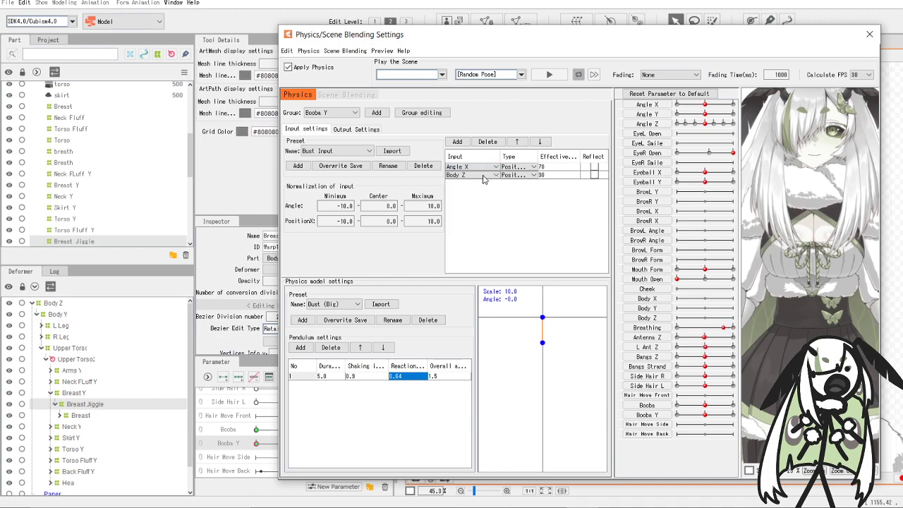
left_click(493, 175)
left_click(476, 191)
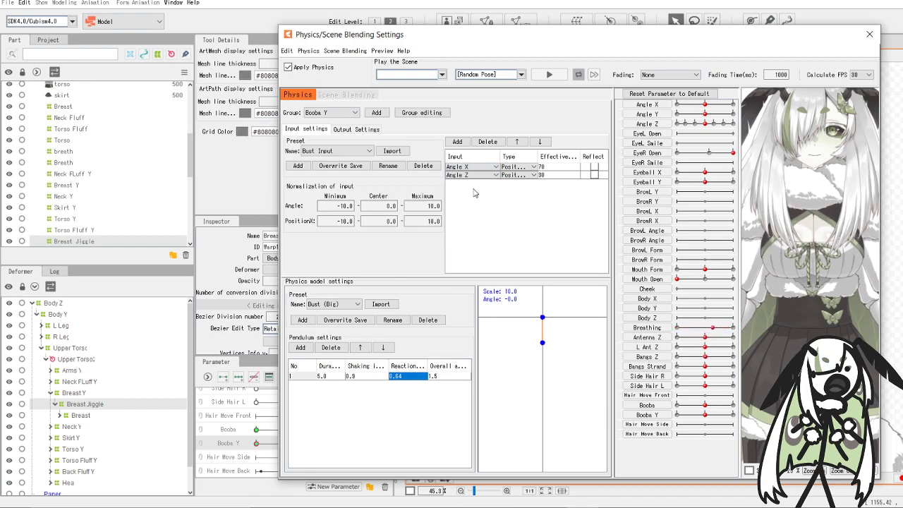
left_click(492, 175)
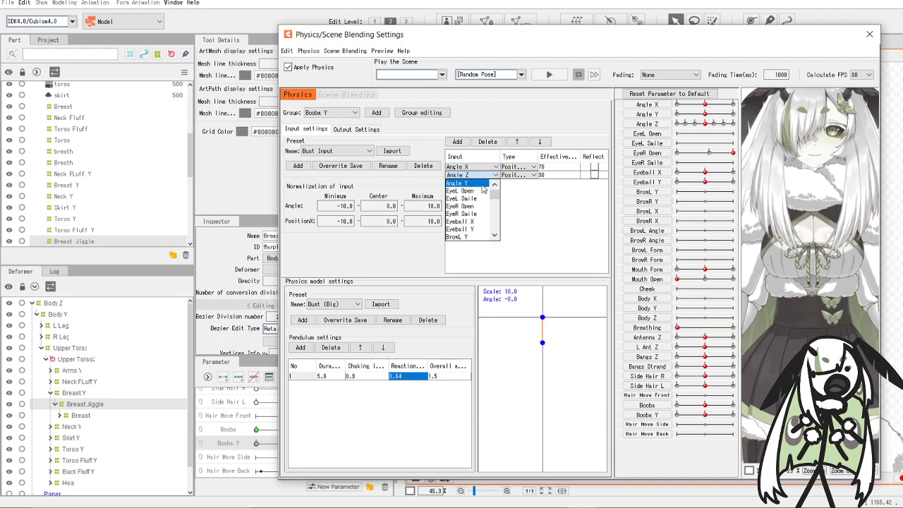
left_click(471, 183)
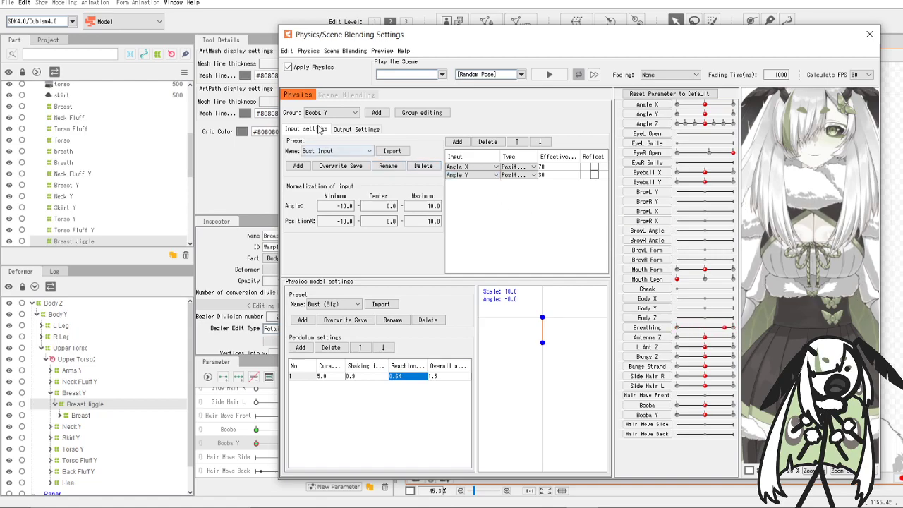
left_click(344, 129)
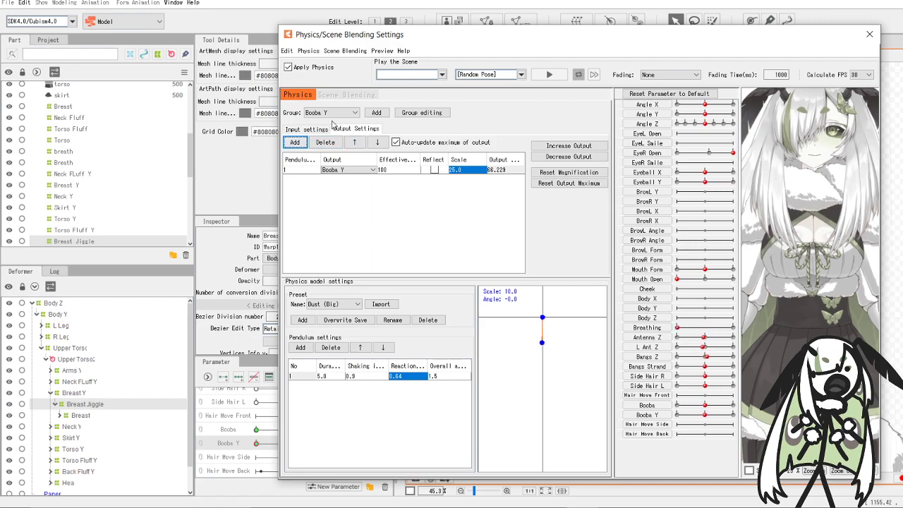
left_click(307, 129)
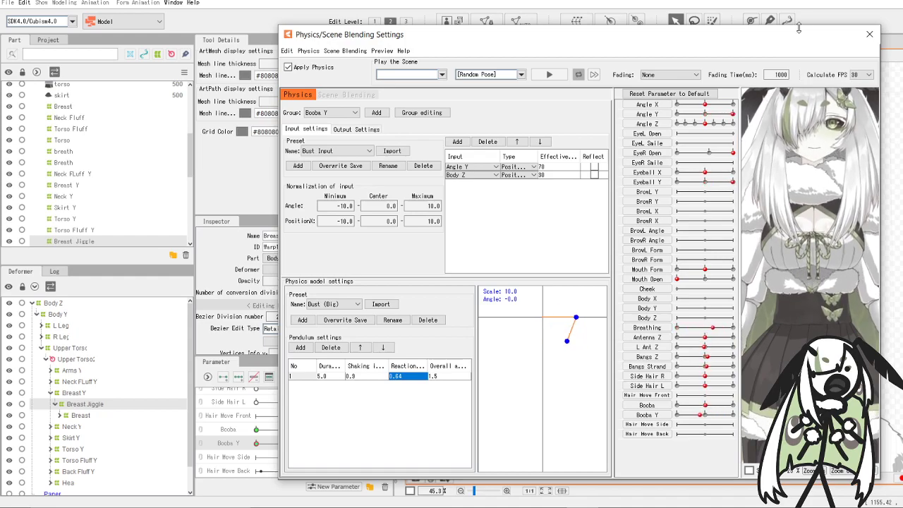
- Close the physics settings and compare the Breast Jiggle deformer's shape on the model at Booba Y 30 and -30
left_click(870, 33)
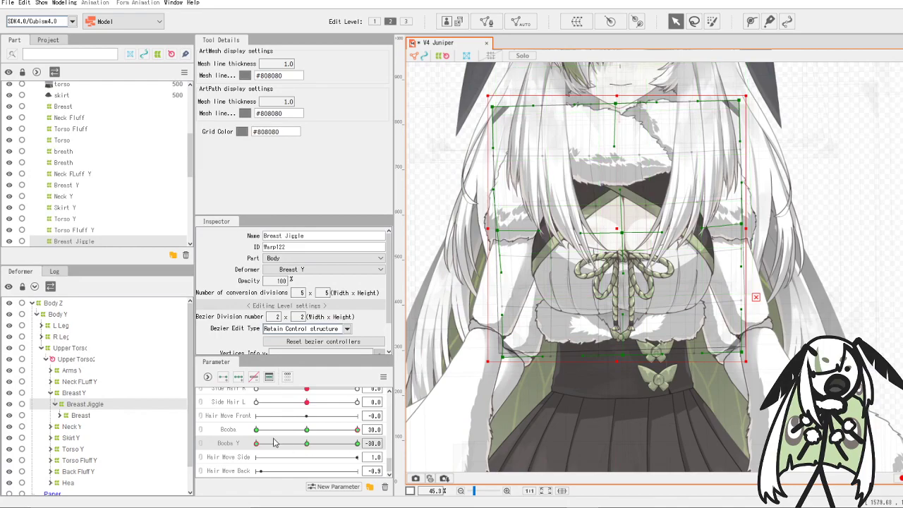
left_click_drag(272, 442, 450, 457)
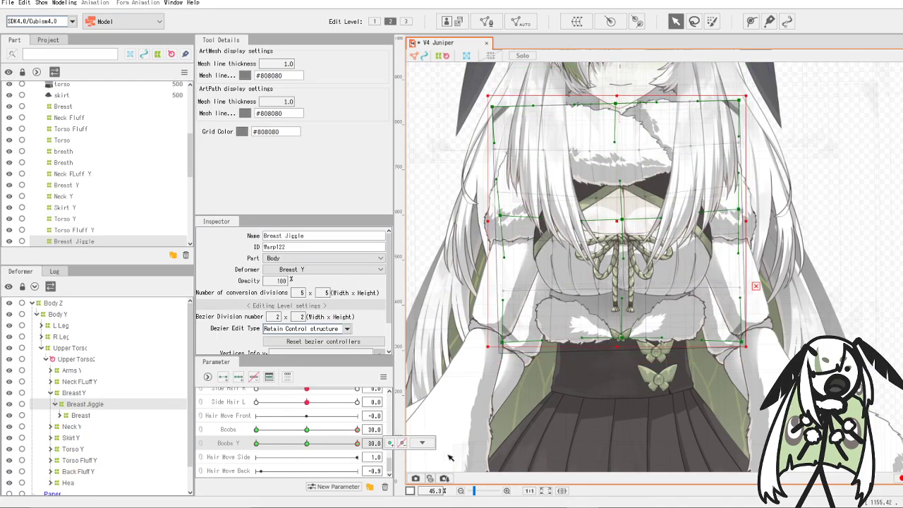
scroll(449, 458, "down", 5)
scroll(611, 106, "up", 3)
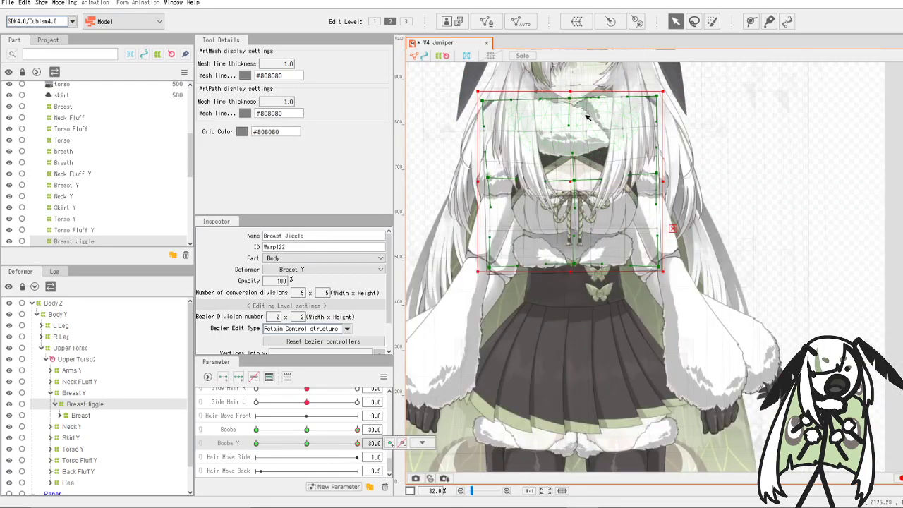
scroll(587, 118, "down", 2)
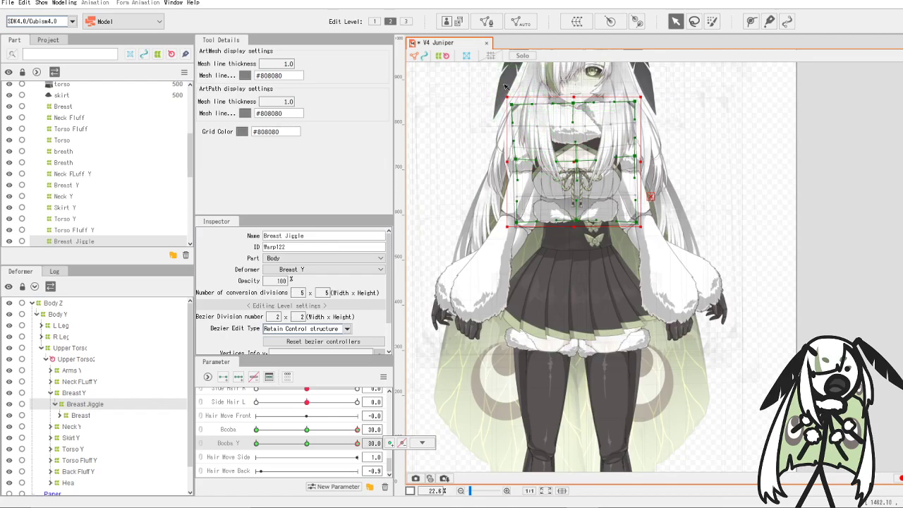
left_click(256, 443)
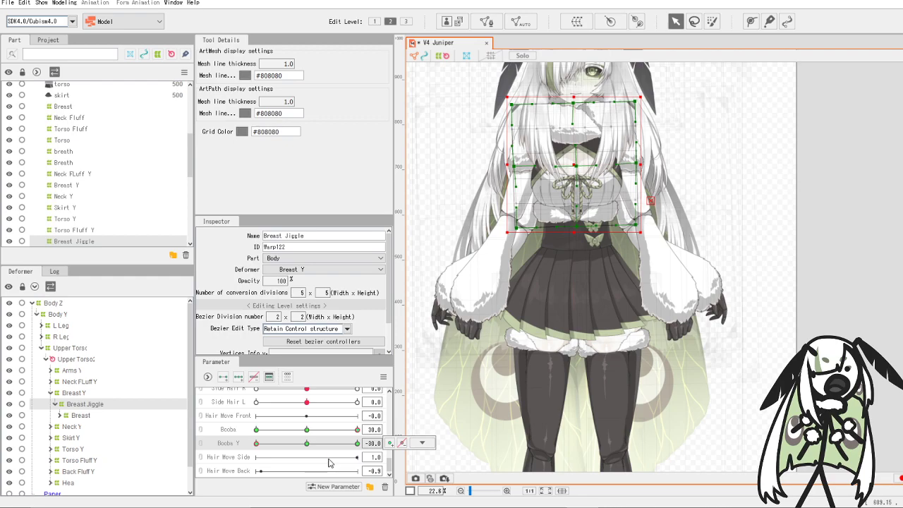
left_click(357, 443)
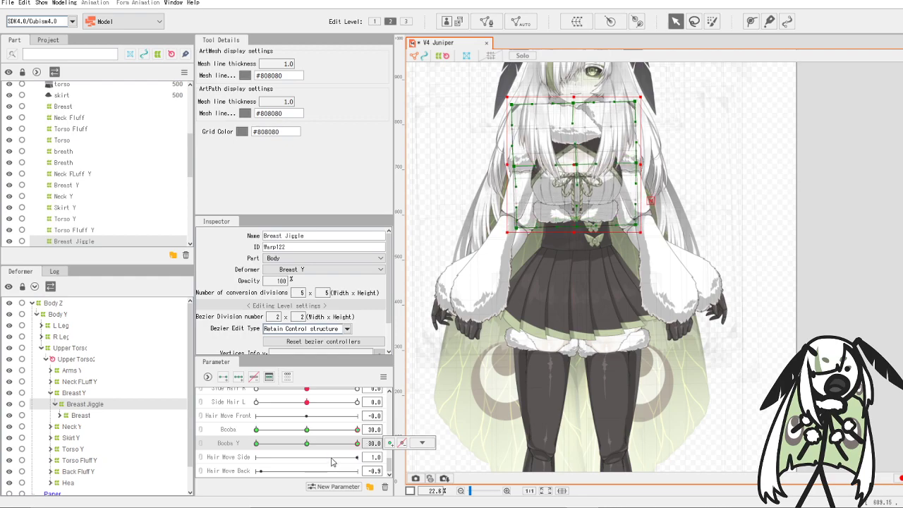
- Undo the Booba Y keyforms on the Breast Jiggle deformer
key("ctrl+z")
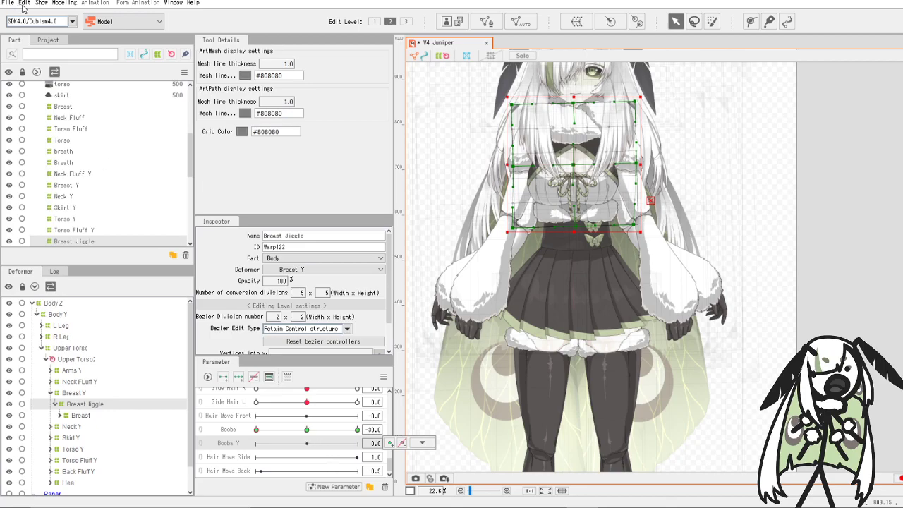
left_click(24, 3)
left_click(36, 24)
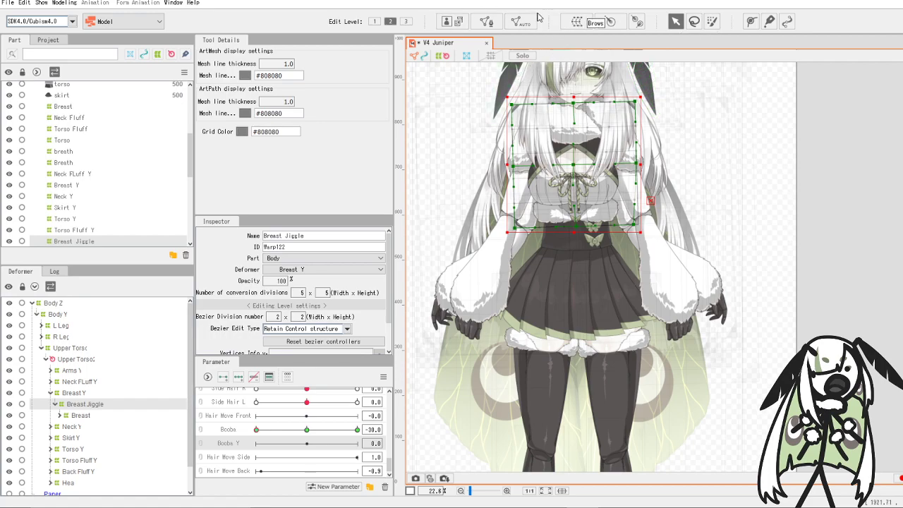
- Create a warp deformer named Breast J Y as parent of Breast Jiggle, in the Body part with 2 × 2 Bezier divisions
left_click(572, 22)
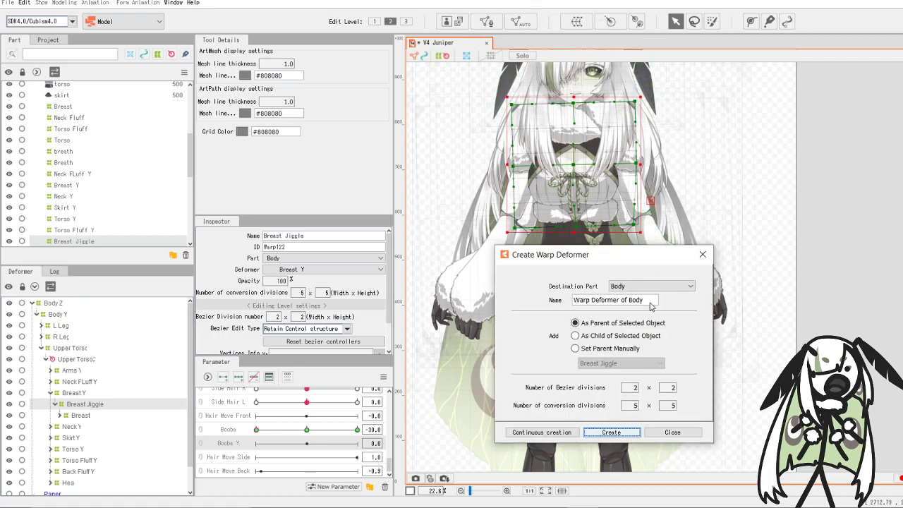
left_click_drag(645, 300, 530, 299)
type("Breast J Y")
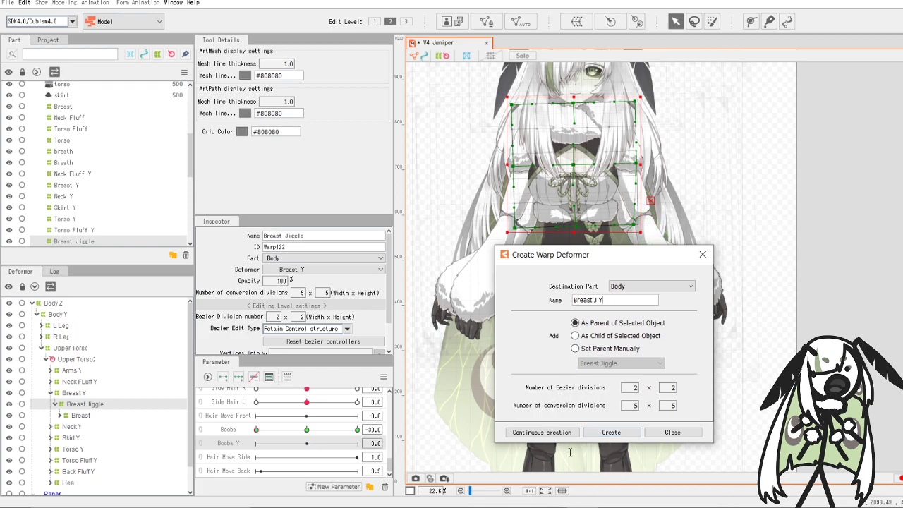
left_click(612, 432)
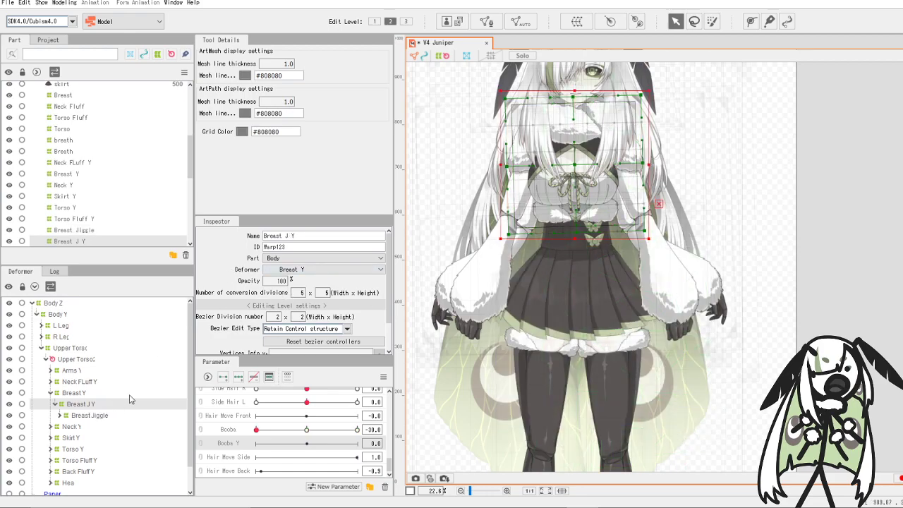
- Add three Booba Y keys to Breast J Y and raise its central Bezier handles and lower corners at value 30
left_click(238, 376)
left_click_drag(307, 443, 357, 443)
scroll(584, 142, "up", 5)
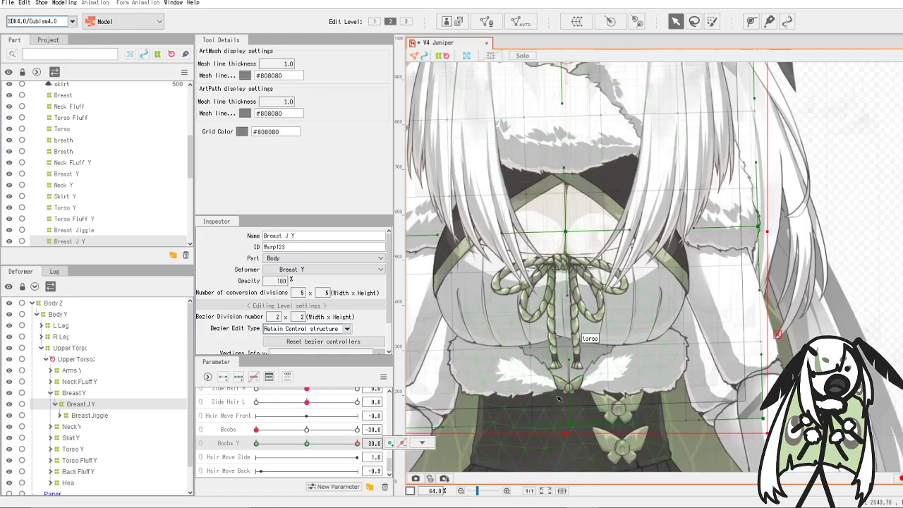
left_click_drag(573, 424, 570, 407)
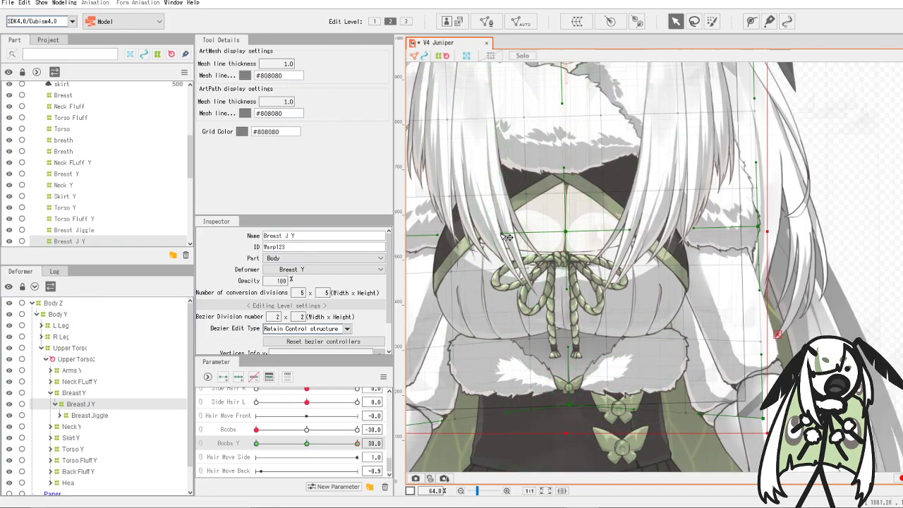
left_click_drag(506, 233, 508, 212)
left_click_drag(630, 230, 628, 214)
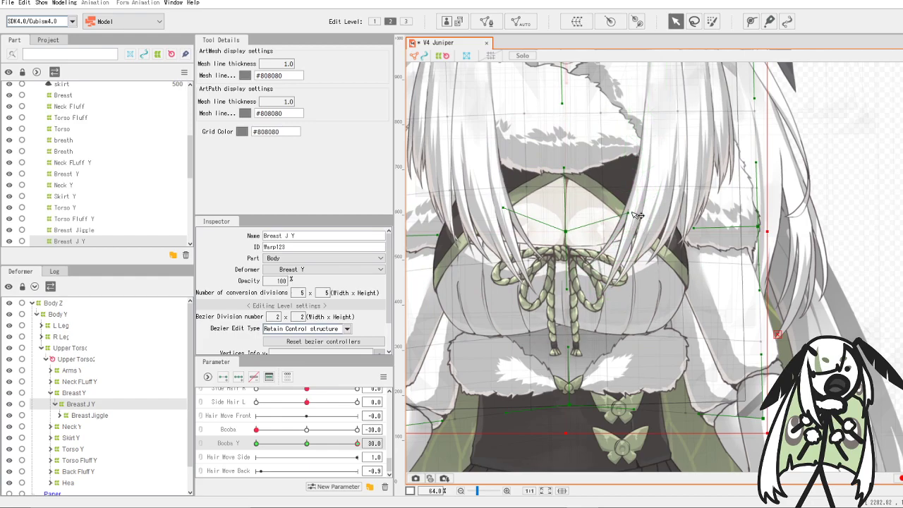
scroll(612, 211, "down", 2)
left_click_drag(495, 320, 496, 311)
left_click_drag(688, 315, 688, 309)
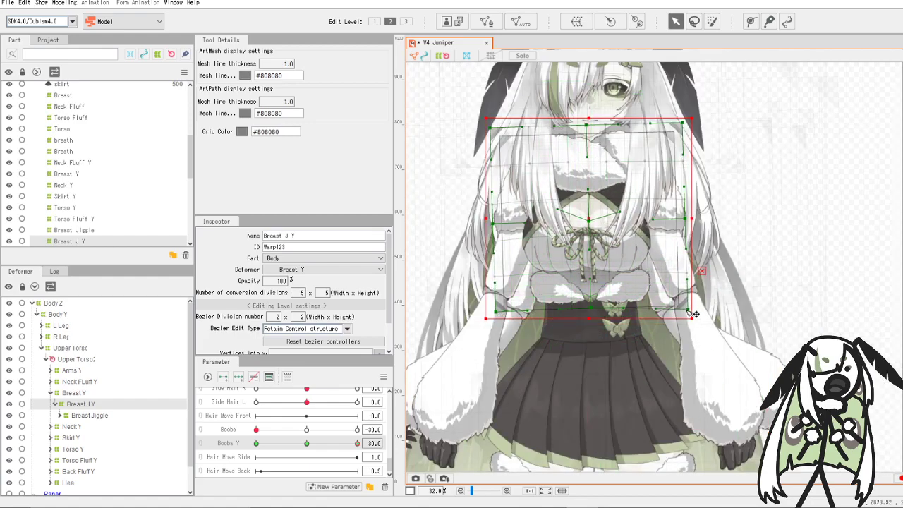
- At Booba Y -30, pull the Breast J Y deformer's central Bezier handles and lower corners downward
left_click_drag(356, 443, 256, 444)
scroll(590, 250, "up", 2)
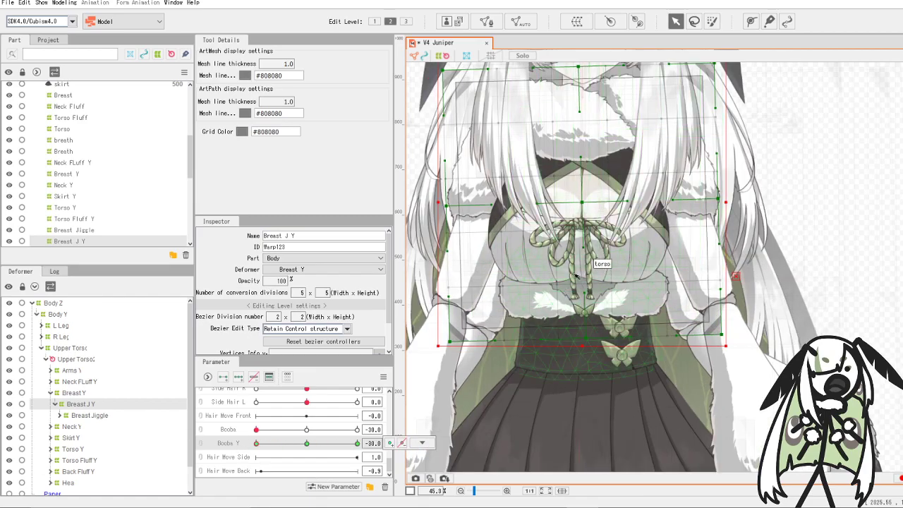
left_click_drag(584, 248, 584, 264)
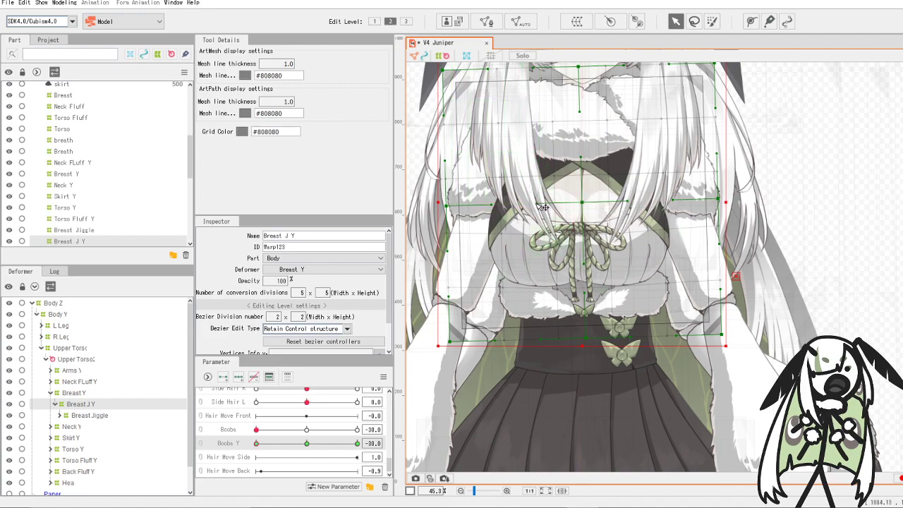
left_click_drag(537, 204, 539, 213)
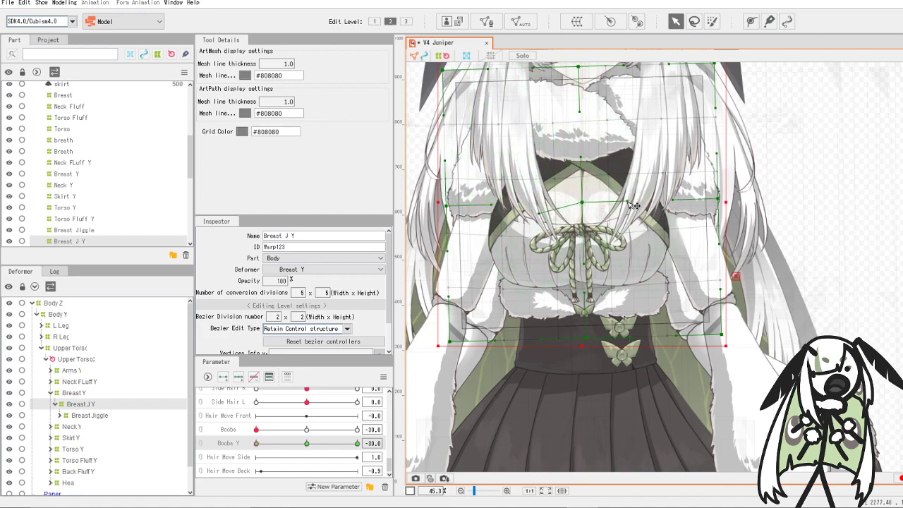
left_click_drag(632, 205, 635, 225)
left_click_drag(450, 341, 450, 349)
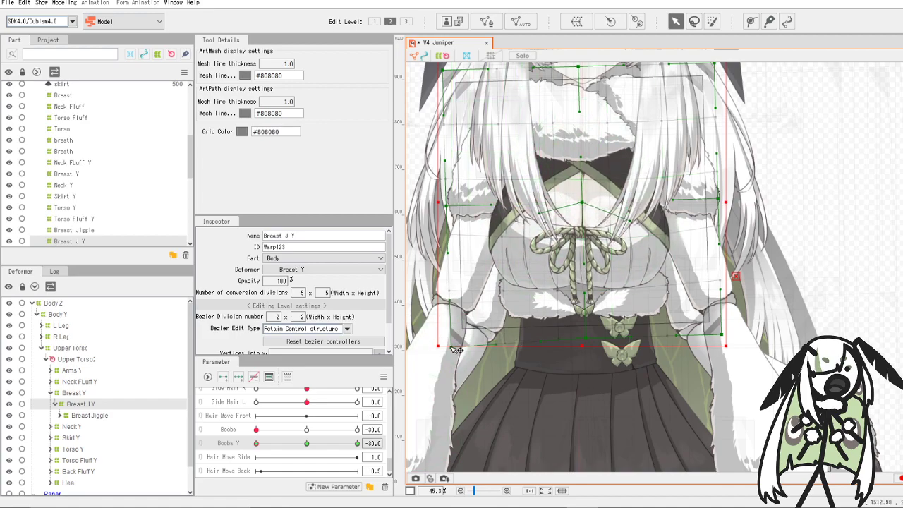
left_click_drag(722, 336, 724, 345)
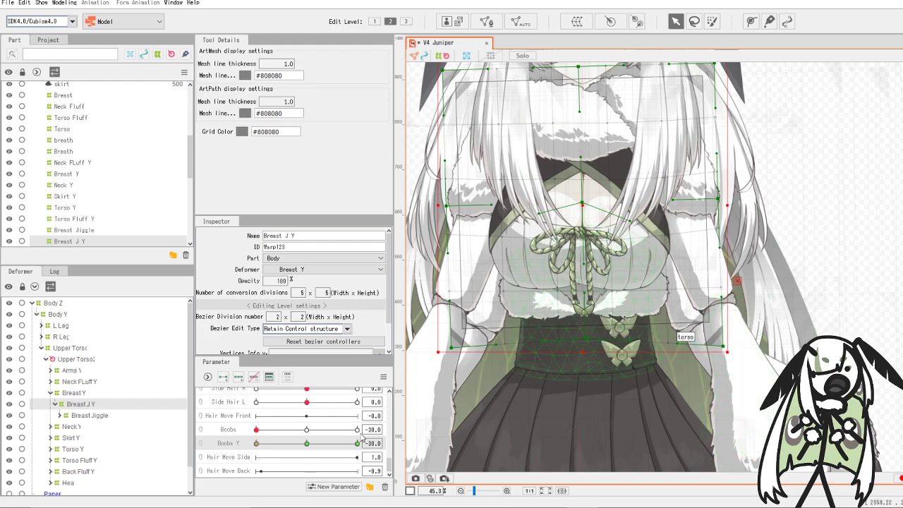
- Undo the lower-corner moves at Booba Y -30 and nudge the deformer's lower-right corner slightly inward
key("ctrl+z")
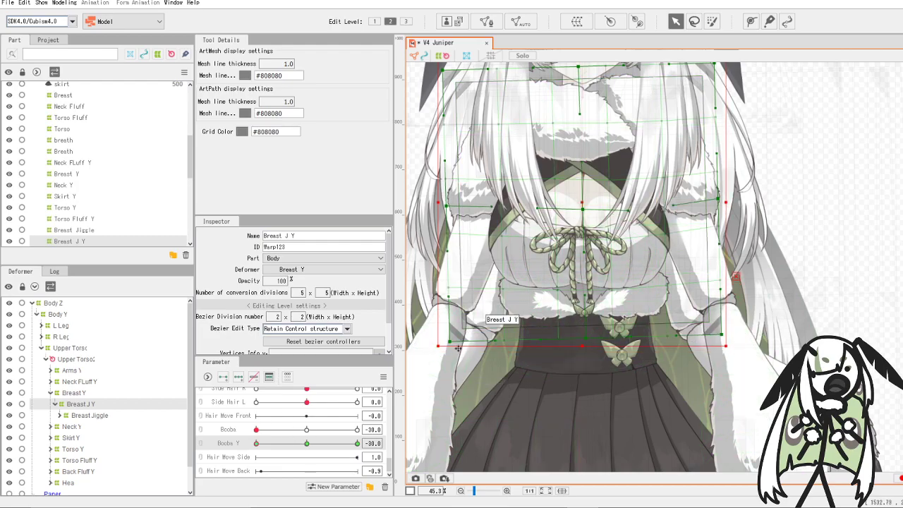
left_click_drag(256, 443, 164, 464)
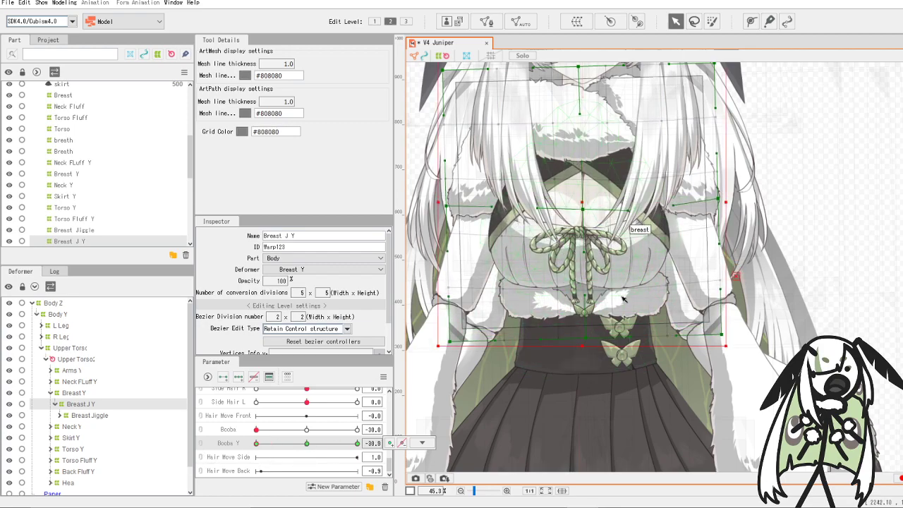
left_click_drag(722, 336, 718, 337)
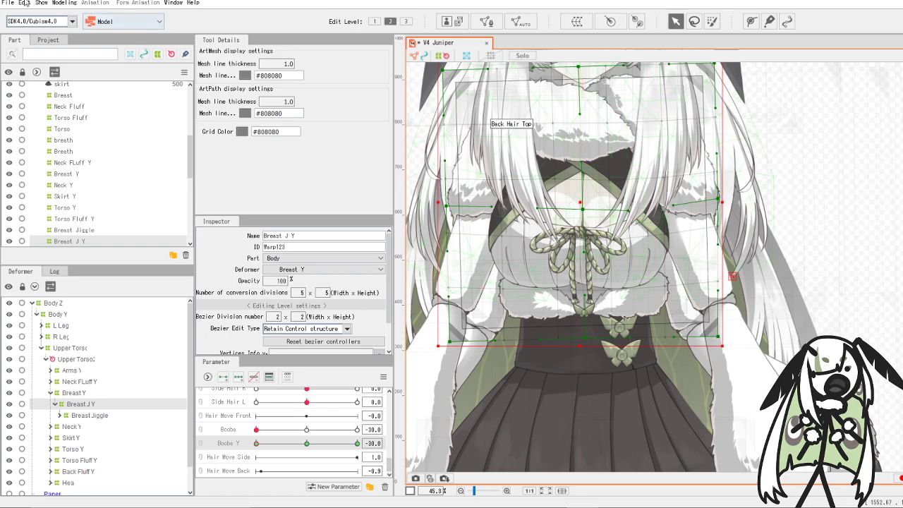
- Examine the Booba Y group's inputs, output and chest motion in the physics preview, and reset the output maximum
left_click(62, 3)
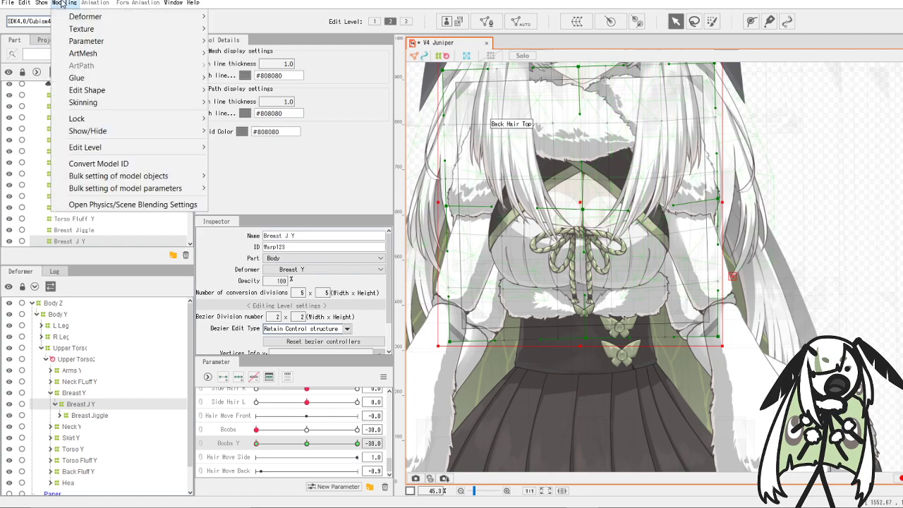
left_click(139, 206)
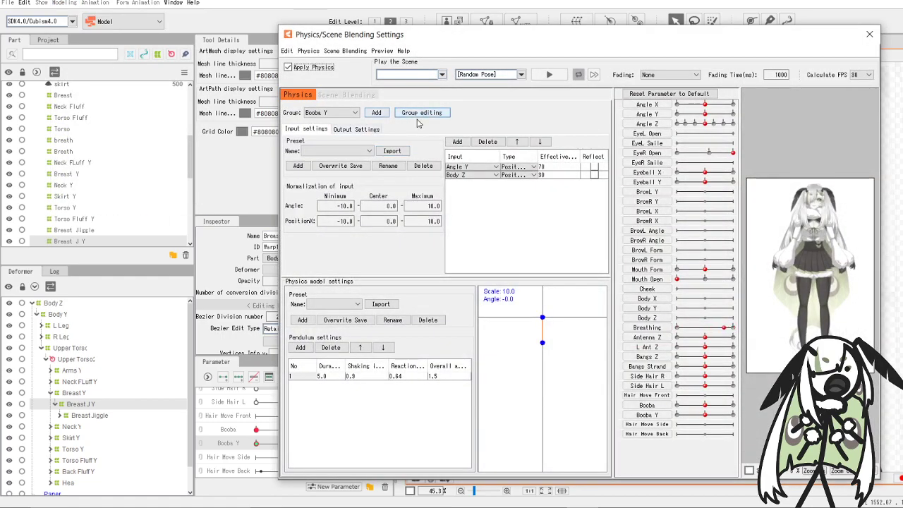
left_click(350, 133)
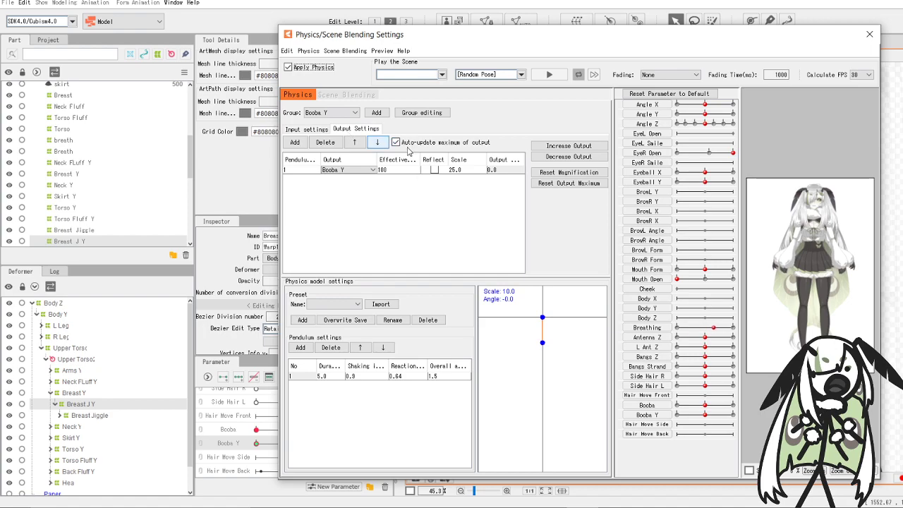
left_click(298, 132)
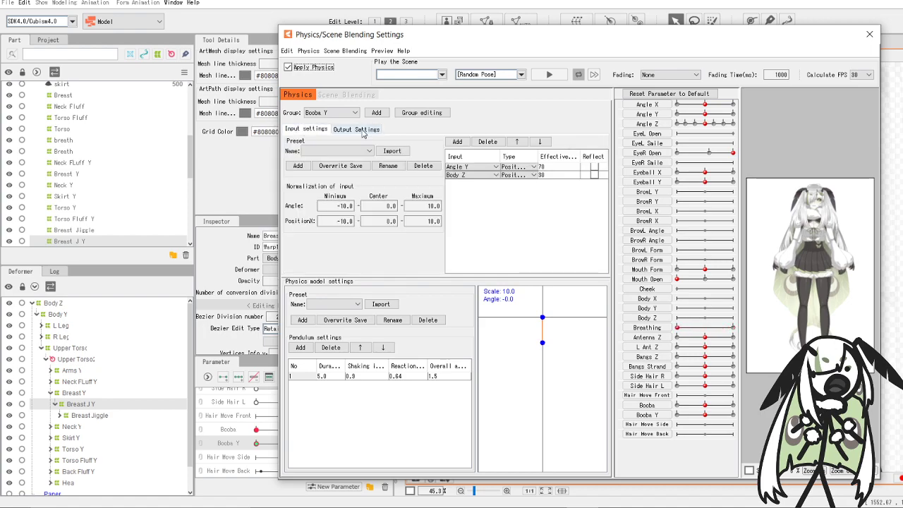
left_click(363, 133)
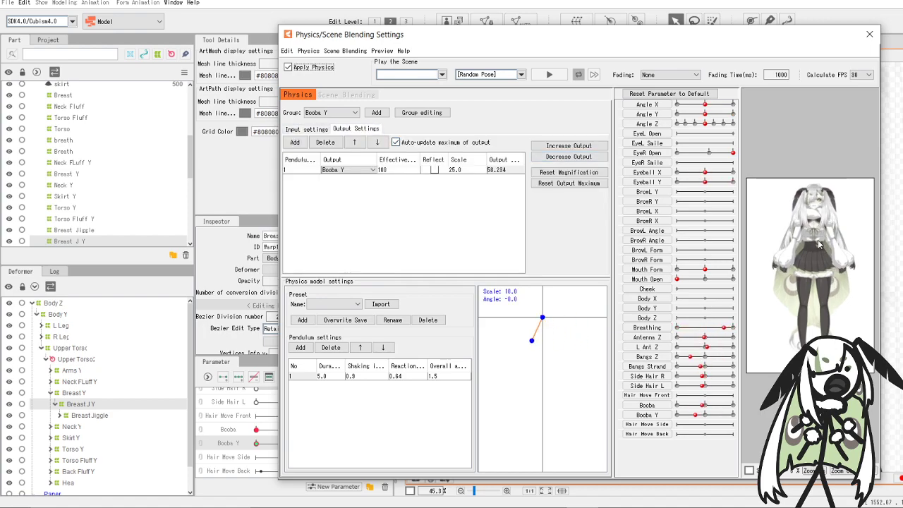
scroll(818, 244, "up", 3)
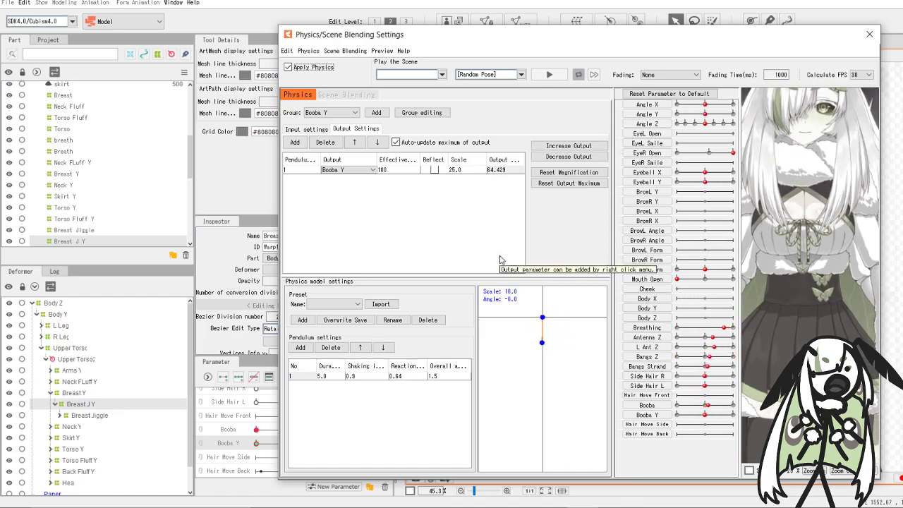
left_click(569, 183)
- Close the physics settings and save the V4 Juniper model
left_click(869, 34)
left_click(9, 3)
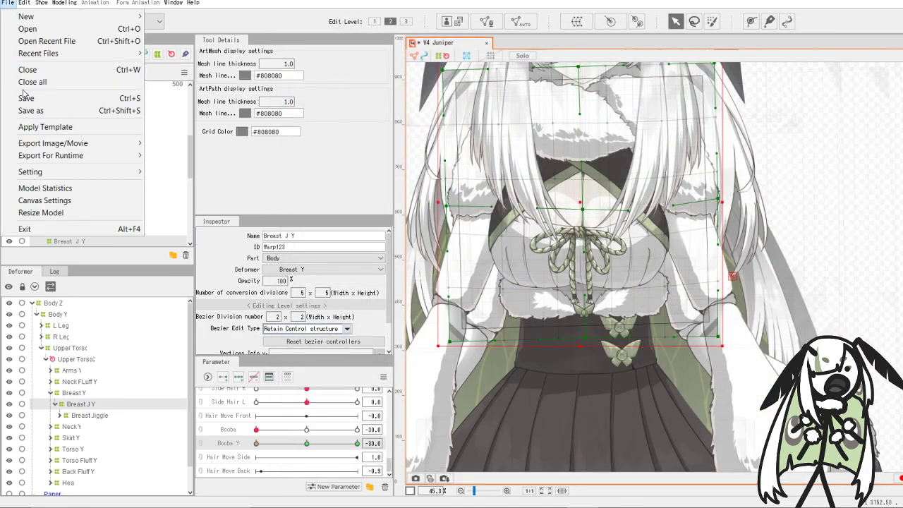
left_click(22, 96)
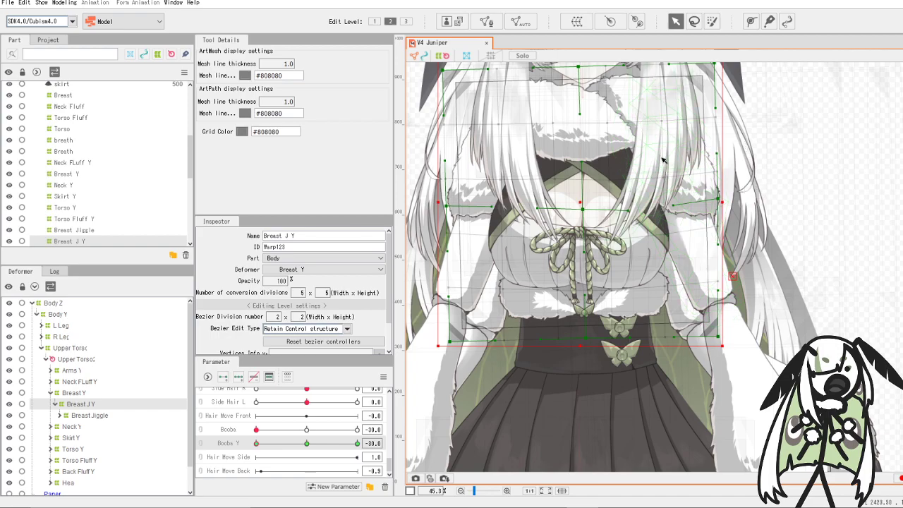
- Select the Head warp deformer under the upper torso and expand its child deformers
scroll(714, 136, "down", 2)
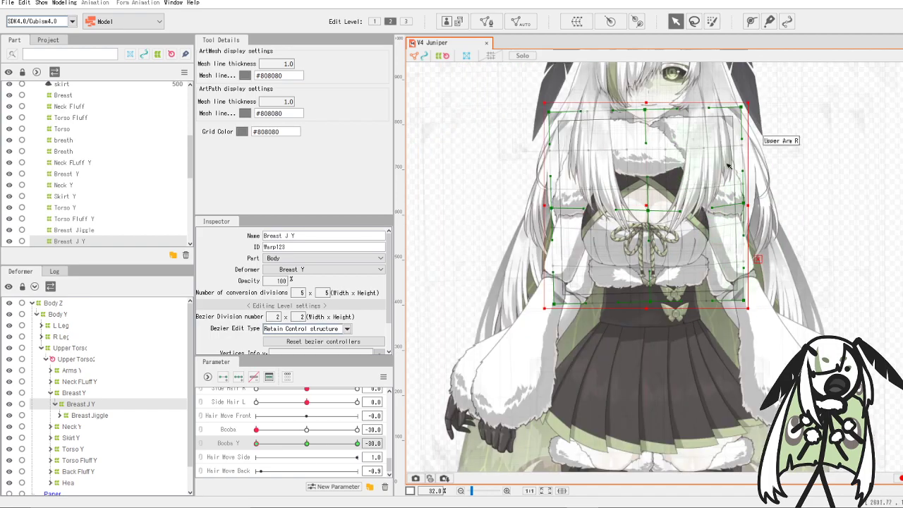
scroll(818, 209, "up", 2)
scroll(874, 273, "up", 1)
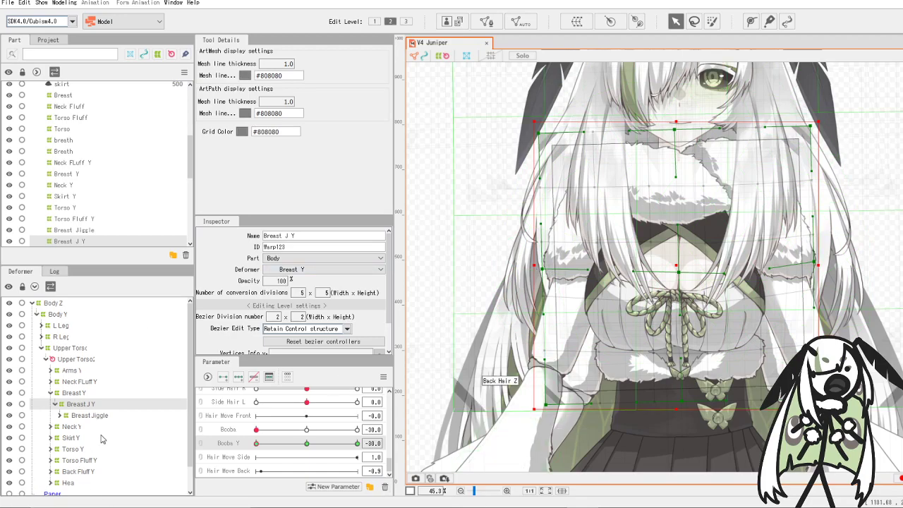
scroll(85, 456, "down", 1)
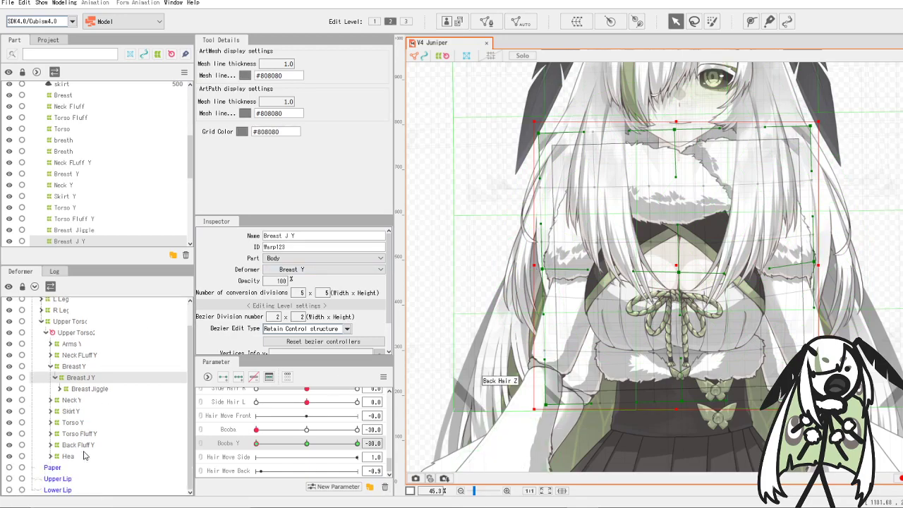
left_click(67, 457)
left_click(50, 456)
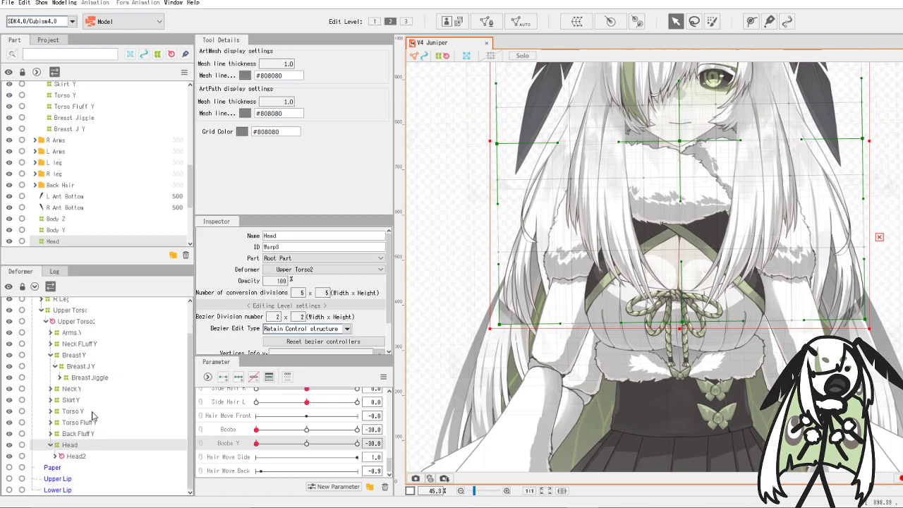
- Select the Head2 deformer, expand its children, and look through the parameters for the eyebrow controls
left_click(70, 457)
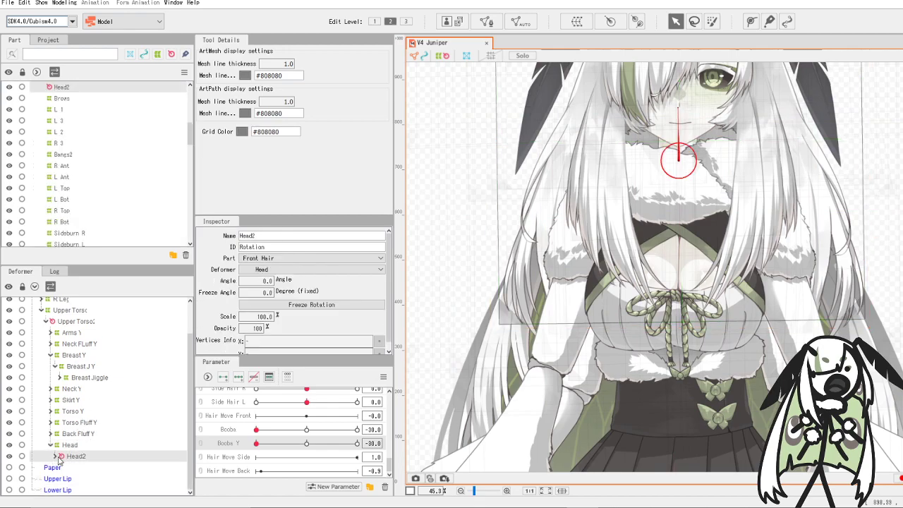
left_click(56, 456)
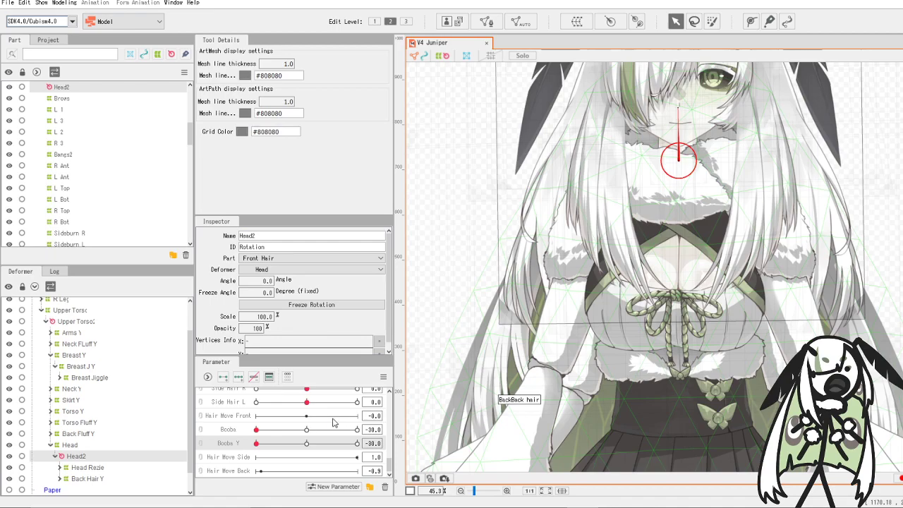
scroll(311, 430, "up", 8)
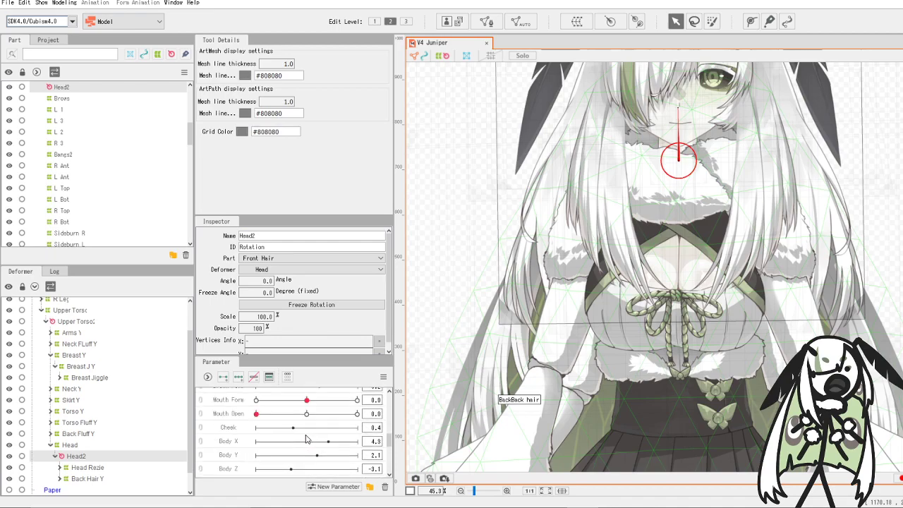
scroll(307, 438, "up", 3)
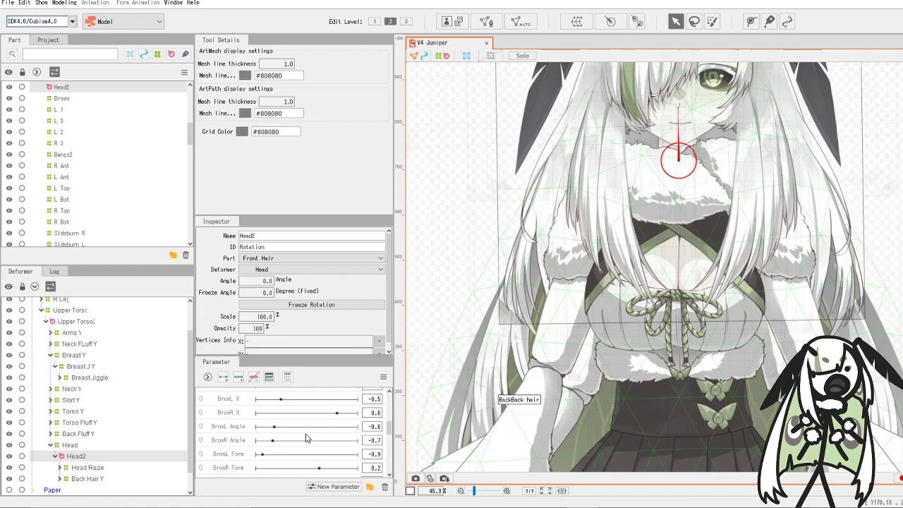
scroll(306, 438, "up", 3)
left_click(307, 413)
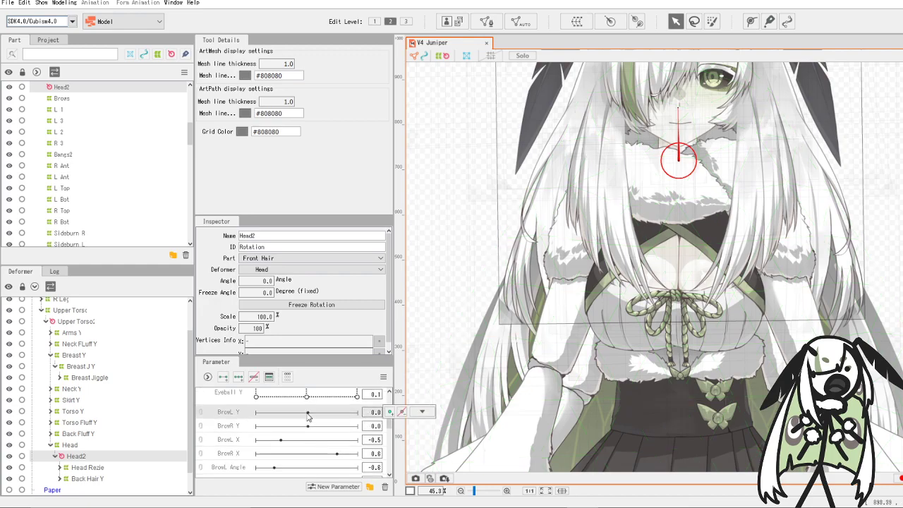
scroll(309, 423, "up", 1)
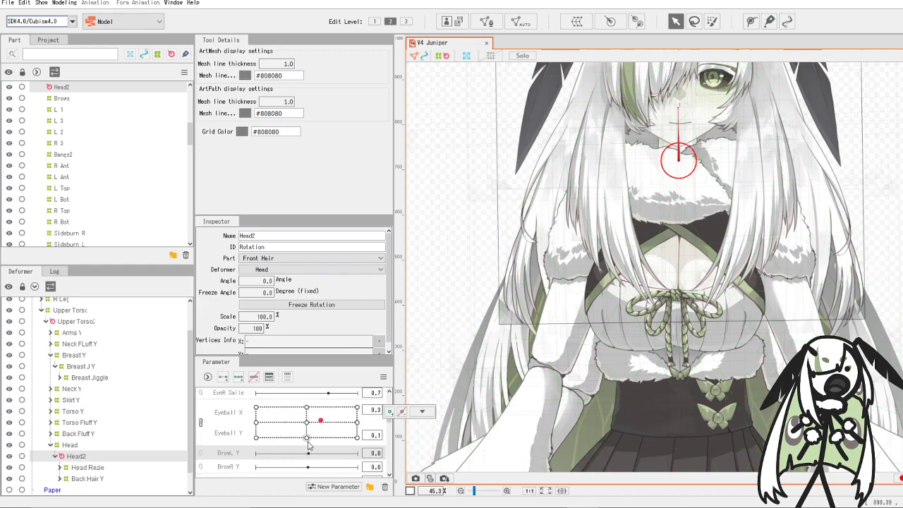
scroll(33, 369, "up", 1)
- Expand the Head2 hierarchy through Head Rezie and Head Y, then select the Brows deformer and reveal its child meshes
scroll(668, 169, "down", 2)
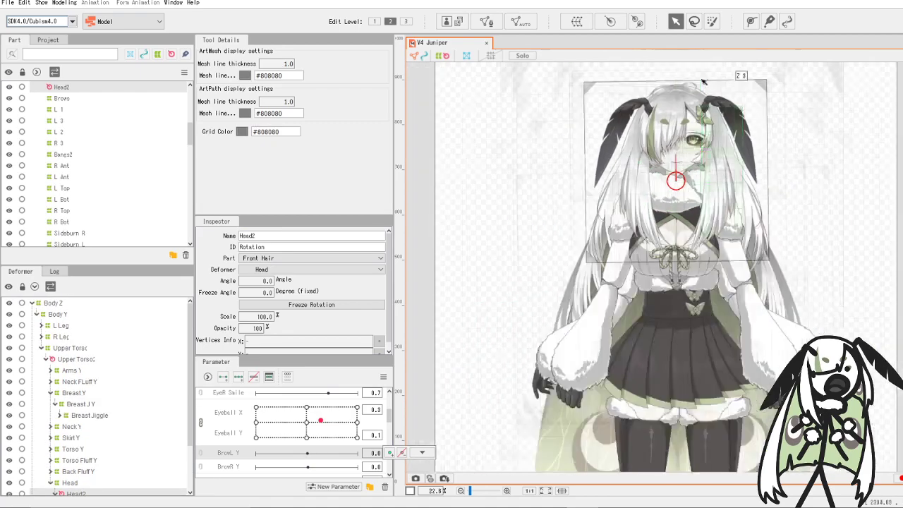
scroll(668, 170, "up", 5)
scroll(668, 169, "up", 2)
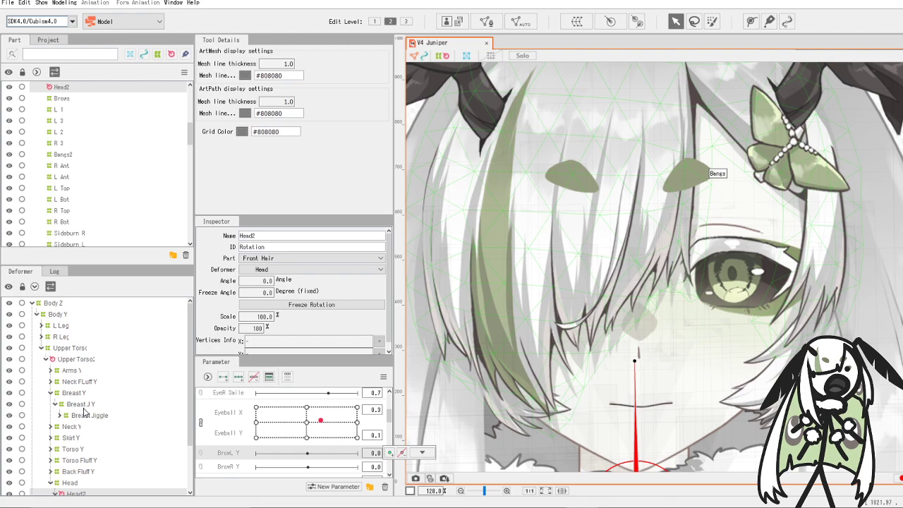
scroll(83, 411, "down", 2)
left_click(60, 457)
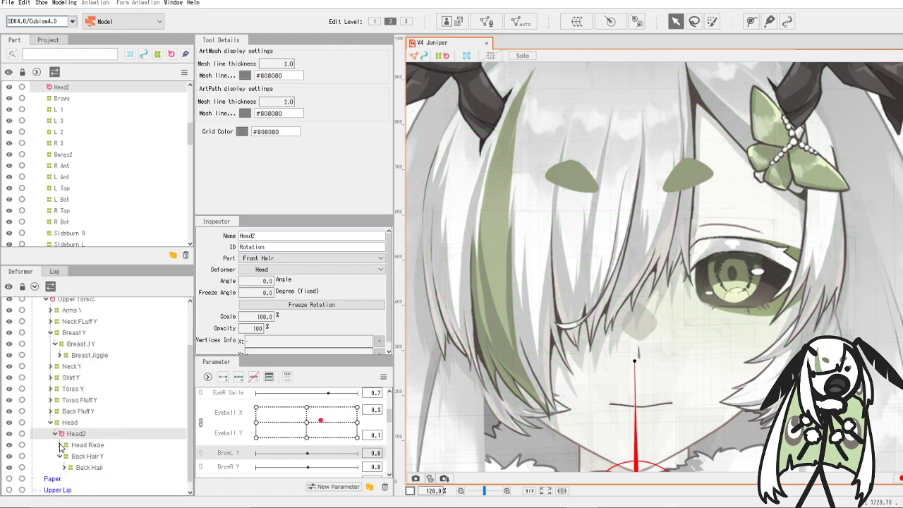
left_click(60, 446)
scroll(137, 389, "down", 1)
left_click(64, 434)
scroll(90, 397, "down", 3)
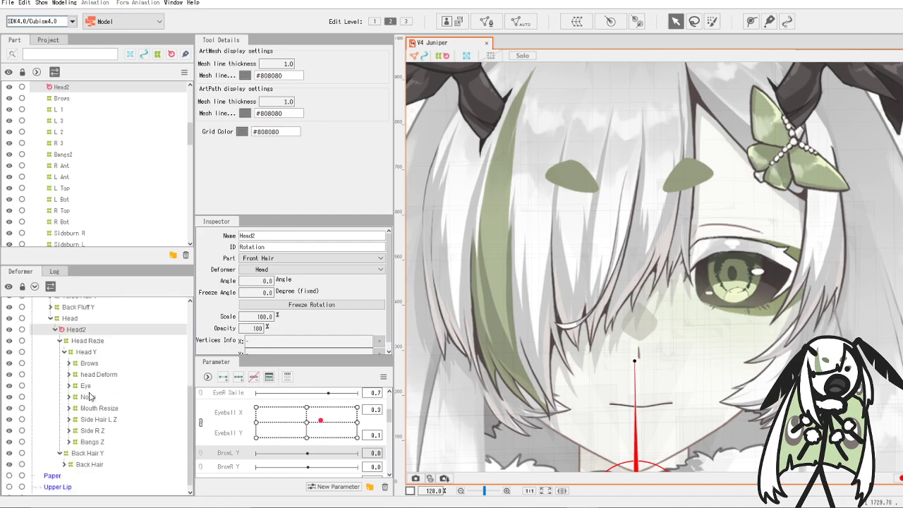
left_click(89, 363)
left_click(68, 363)
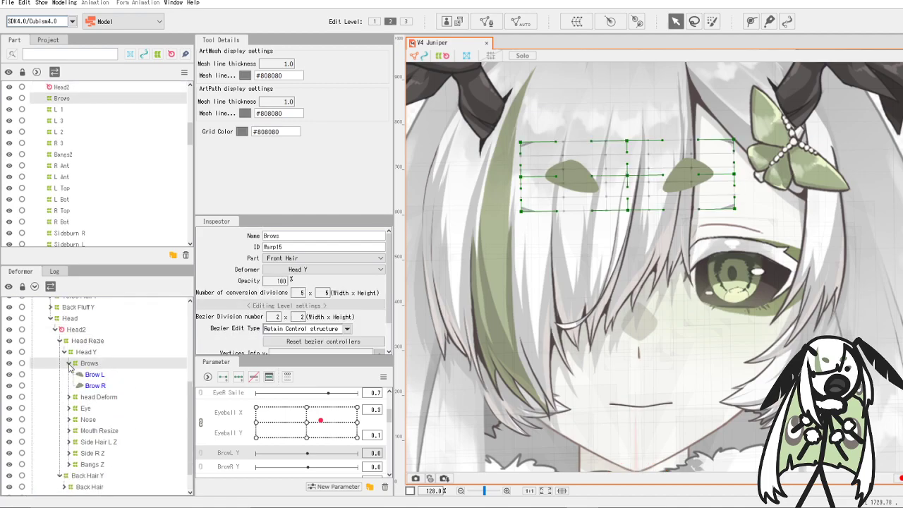
- Create a warp deformer named L as the parent of the Brow L mesh
left_click(92, 375)
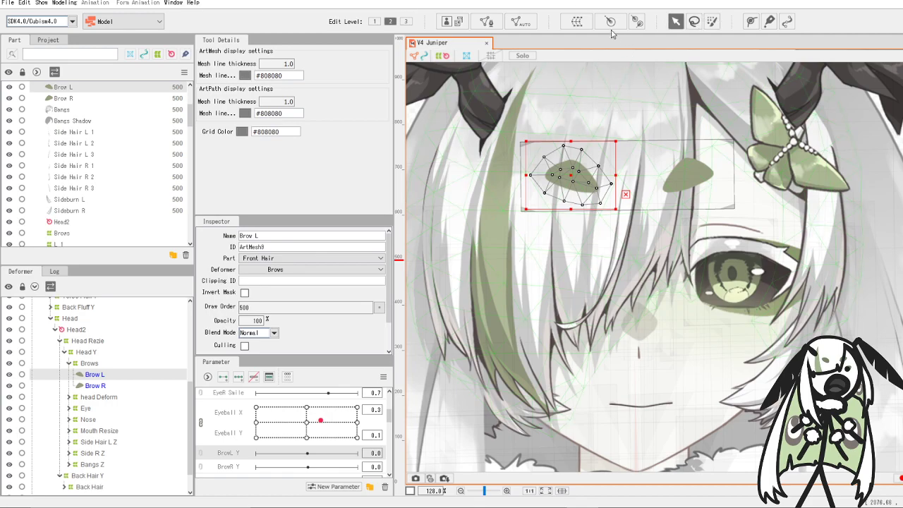
left_click(576, 22)
left_click_drag(658, 300, 549, 300)
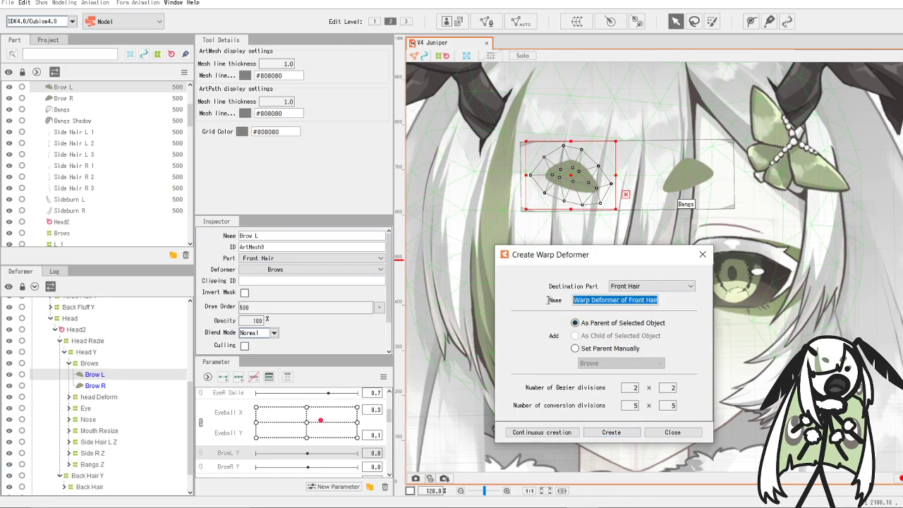
type("L")
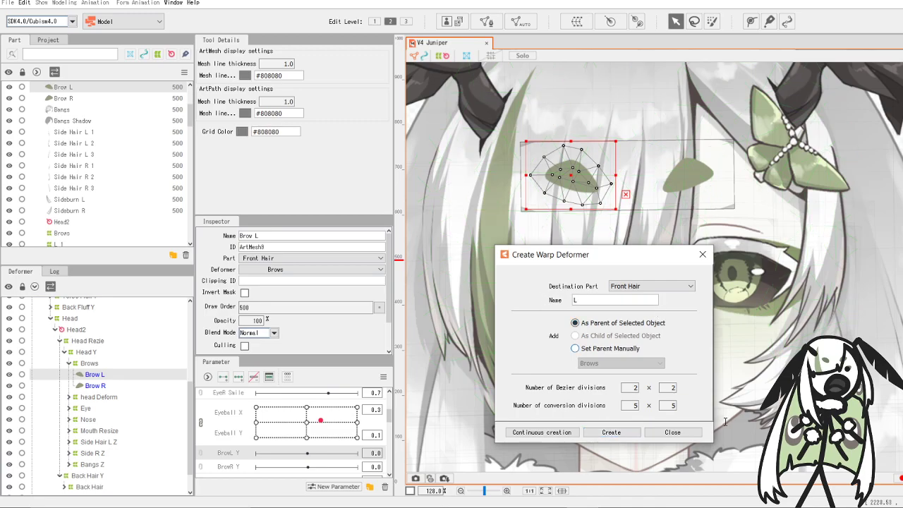
left_click(611, 432)
- Create a warp deformer named R as the parent of the Brow R mesh and reselect the Brows deformer
left_click(99, 375)
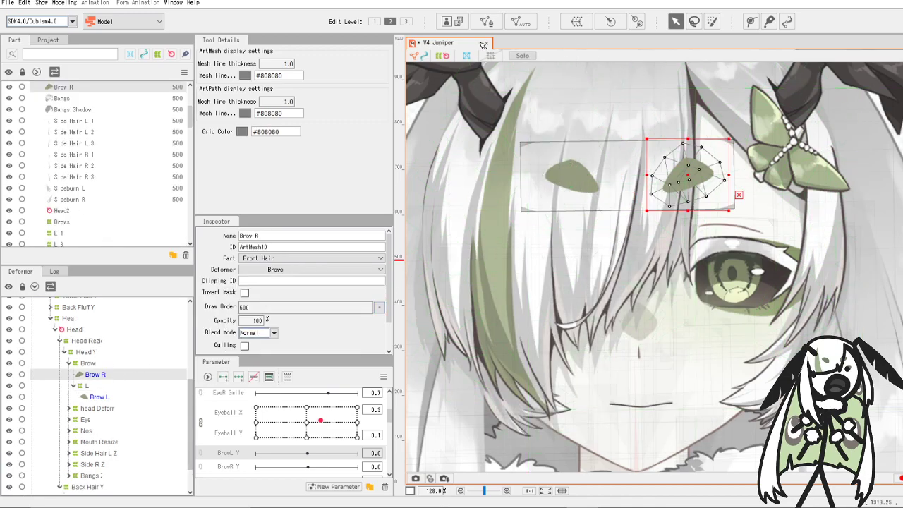
left_click(577, 21)
left_click_drag(659, 300, 544, 290)
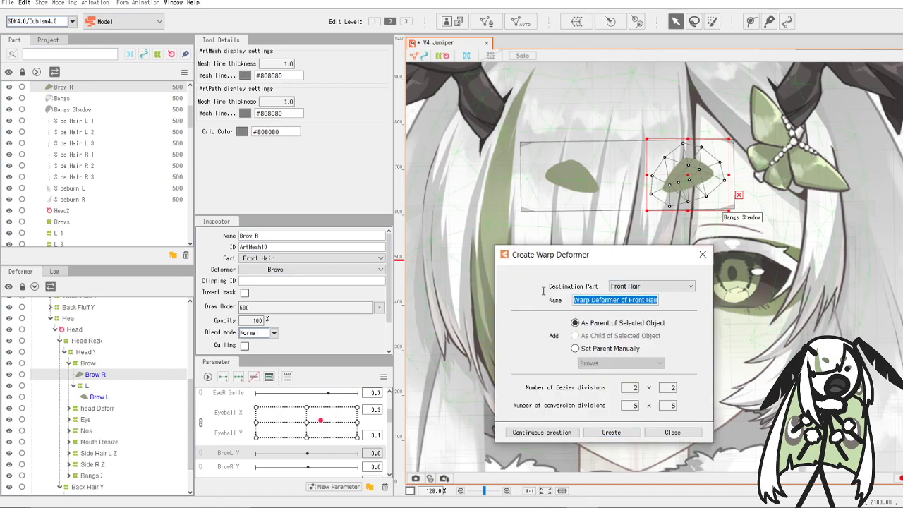
type("R")
left_click(611, 432)
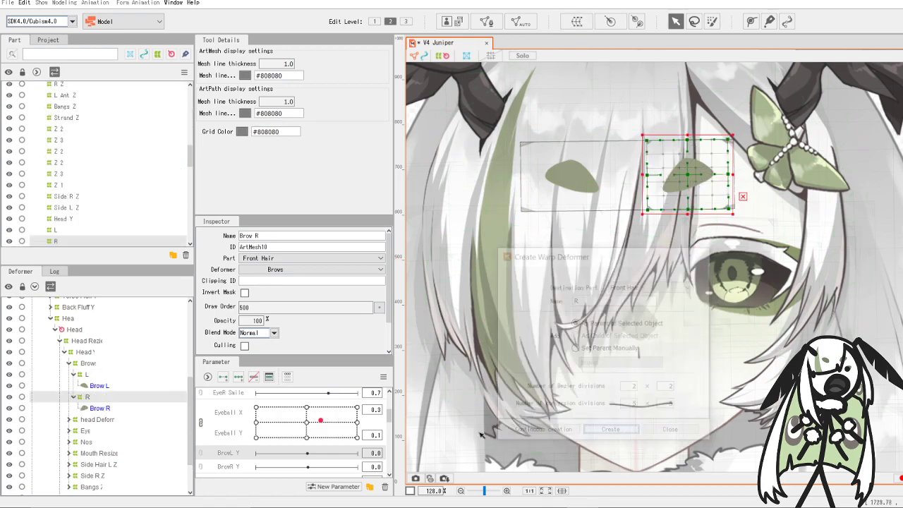
left_click(88, 364)
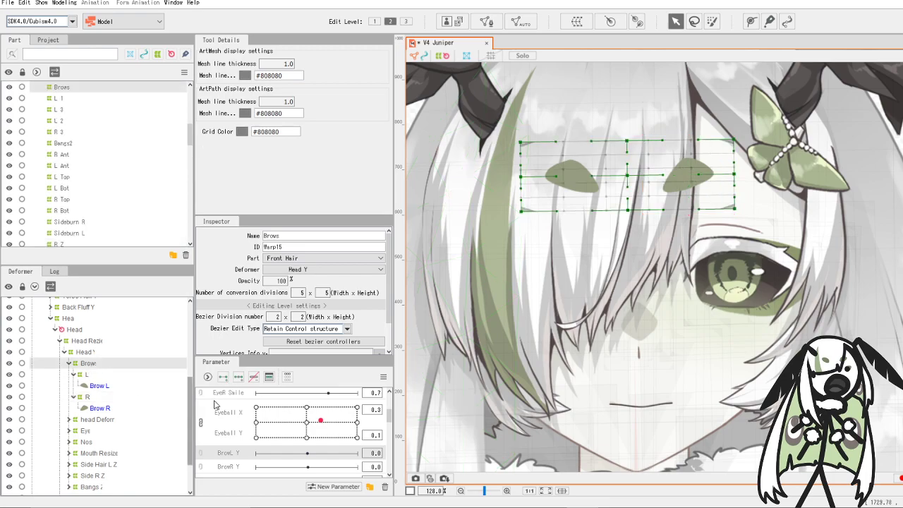
left_click(306, 457)
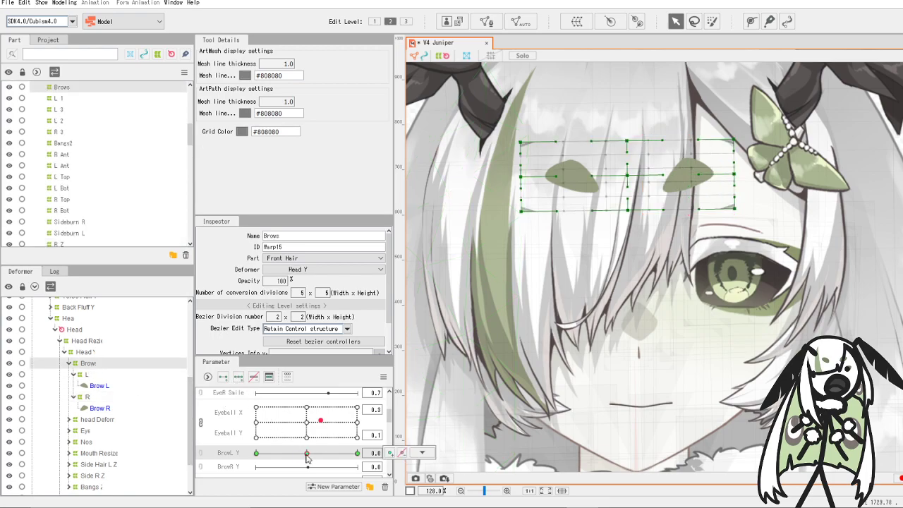
mouse_move(306, 458)
left_mouse_down()
mouse_move(350, 463)
mouse_move(254, 458)
mouse_move(357, 459)
mouse_move(311, 453)
left_mouse_up()
scroll(664, 319, "down", 3)
scroll(642, 238, "up", 4)
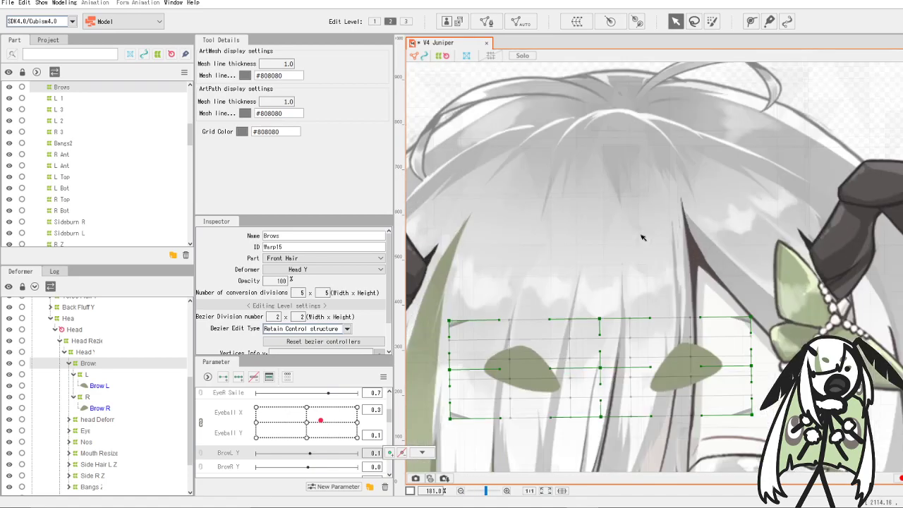
scroll(621, 420, "down", 3)
scroll(623, 422, "up", 2)
scroll(639, 318, "up", 2)
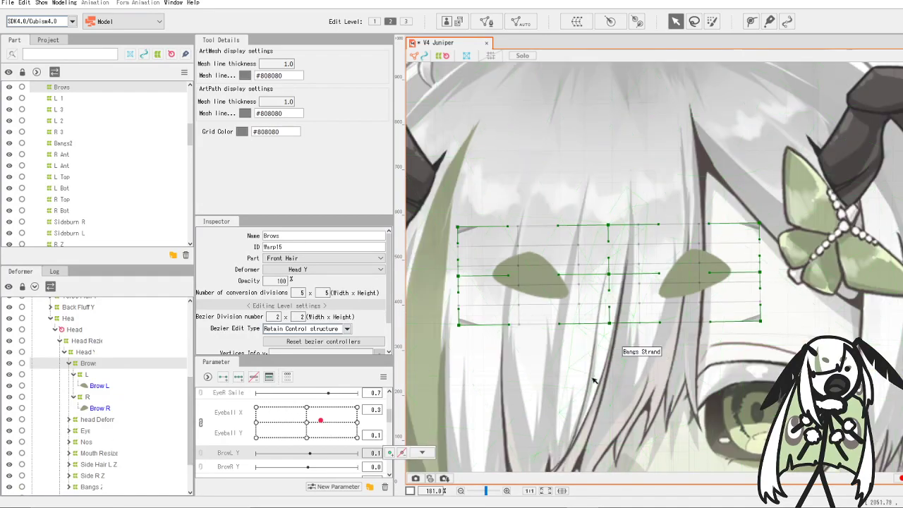
left_click_drag(273, 453, 323, 459)
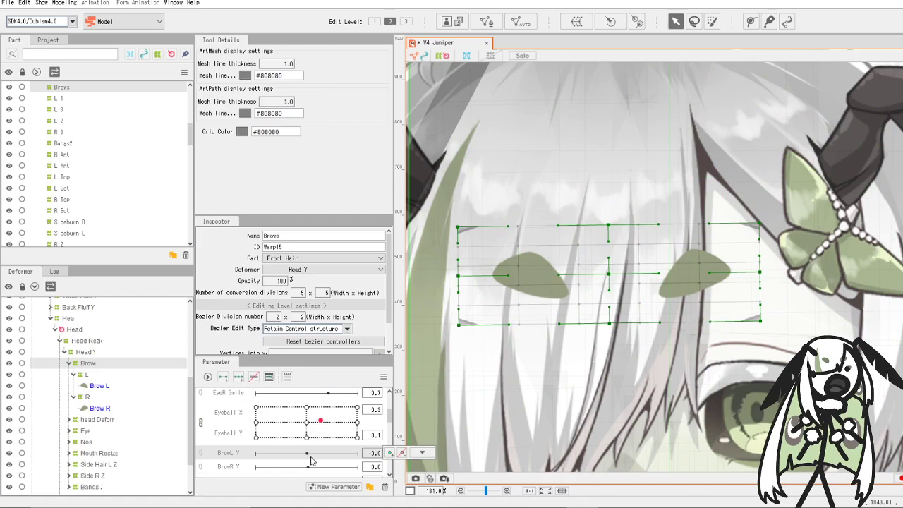
scroll(627, 311, "down", 2)
scroll(626, 310, "up", 1)
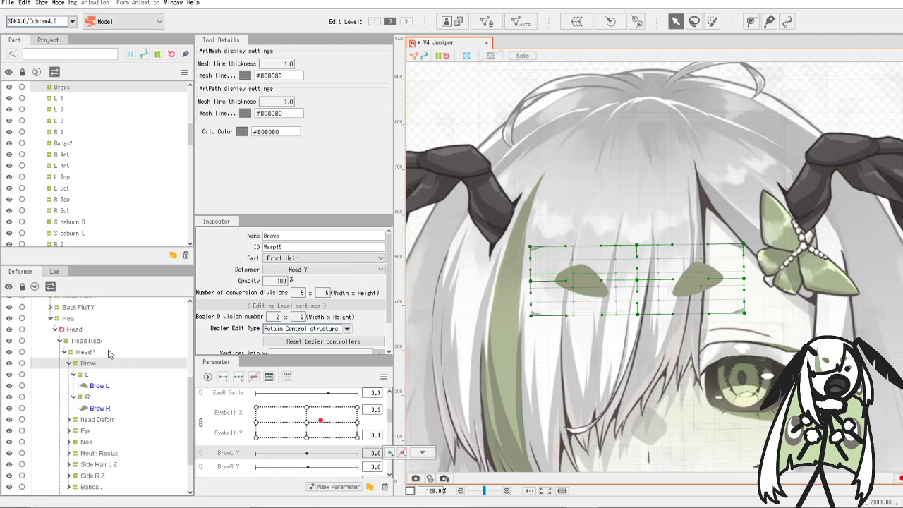
- Collapse the Brows deformer and create a new parameter named Angry with a minimum of 0 and a maximum of 1
left_click(70, 364)
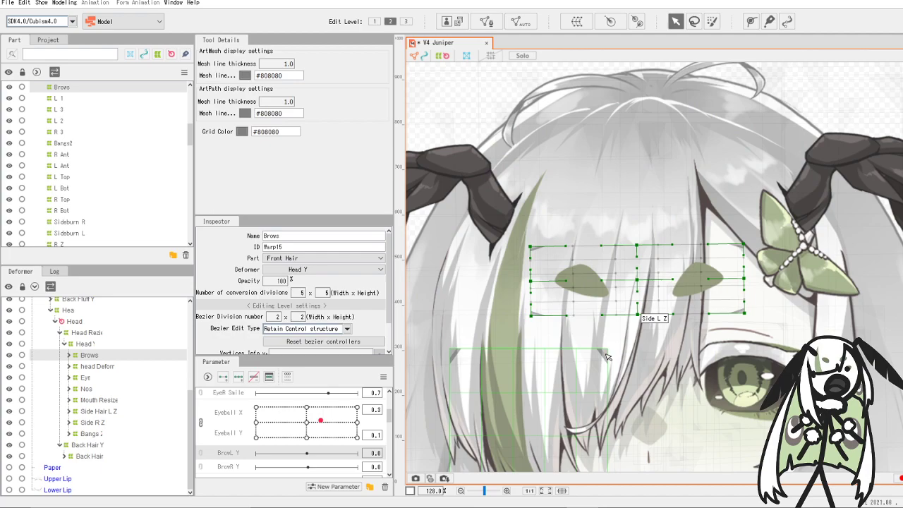
scroll(608, 357, "down", 5)
scroll(607, 395, "up", 4)
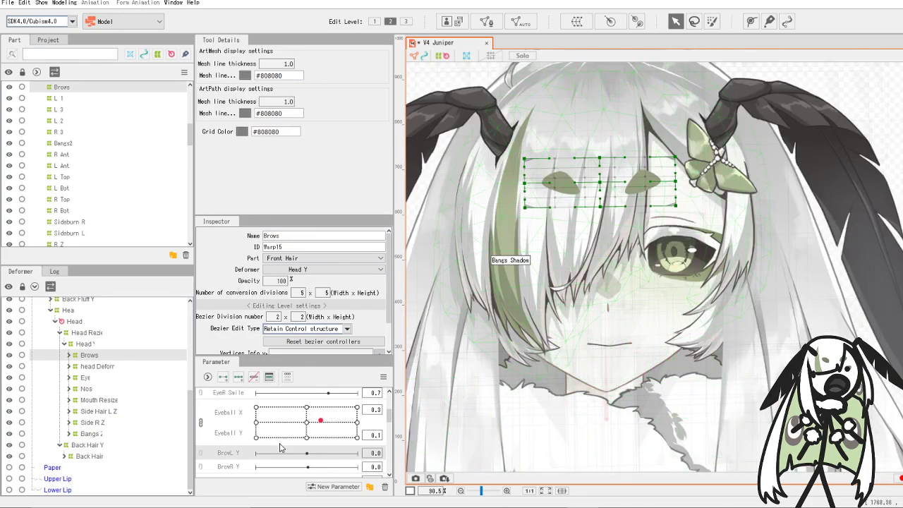
scroll(280, 447, "down", 3)
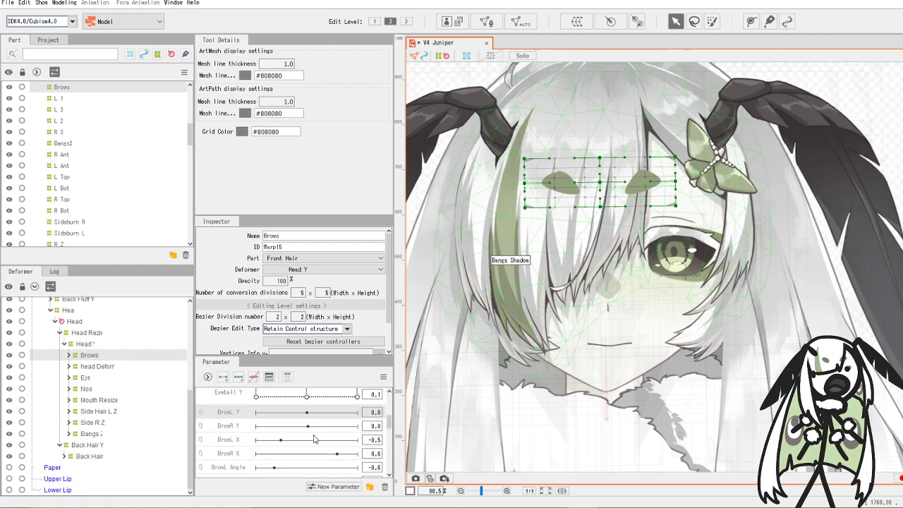
scroll(315, 415, "up", 3)
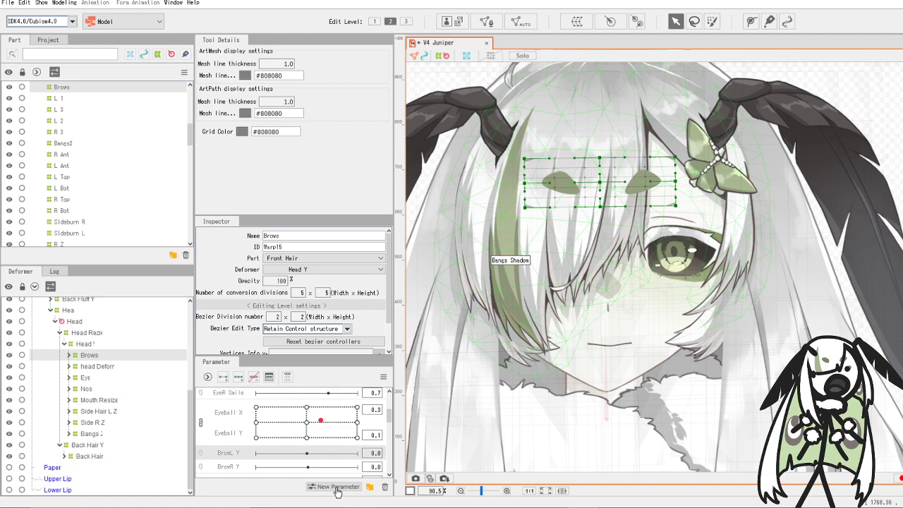
left_click(335, 486)
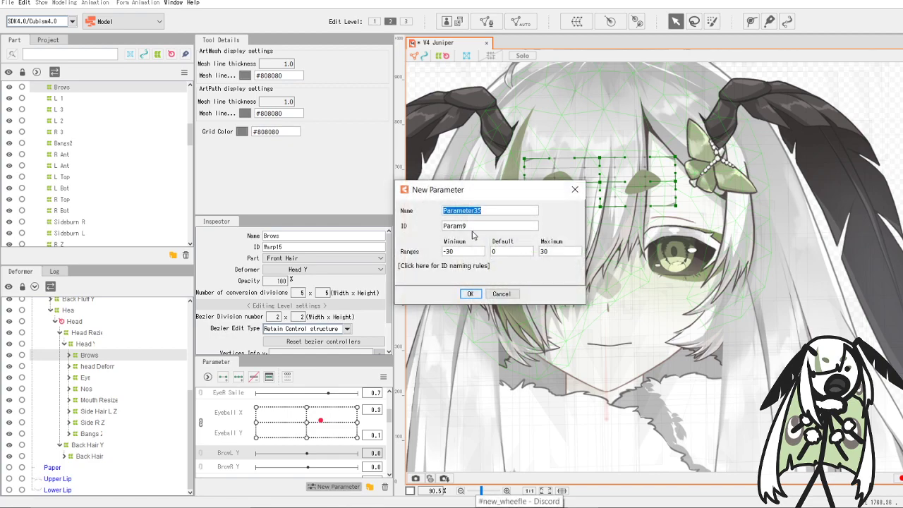
type("Angry")
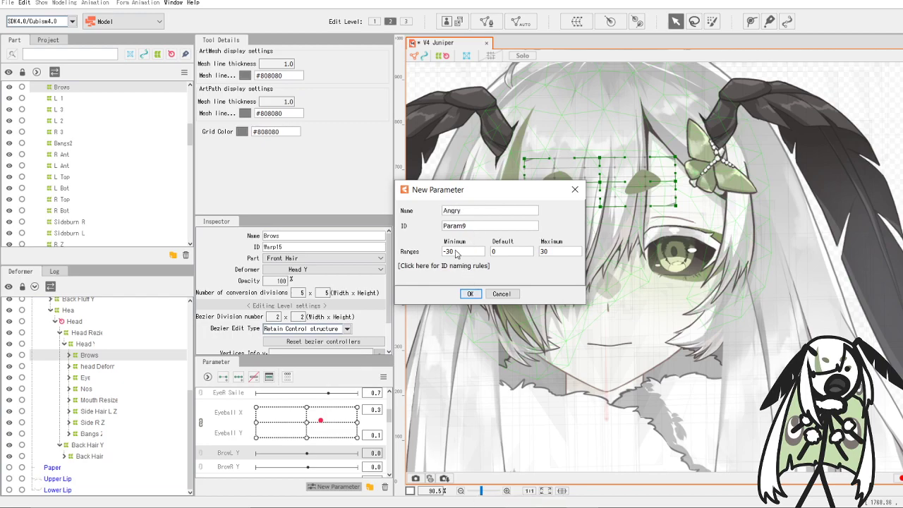
double_click(455, 254)
type("0")
double_click(563, 254)
type("1")
left_click(477, 295)
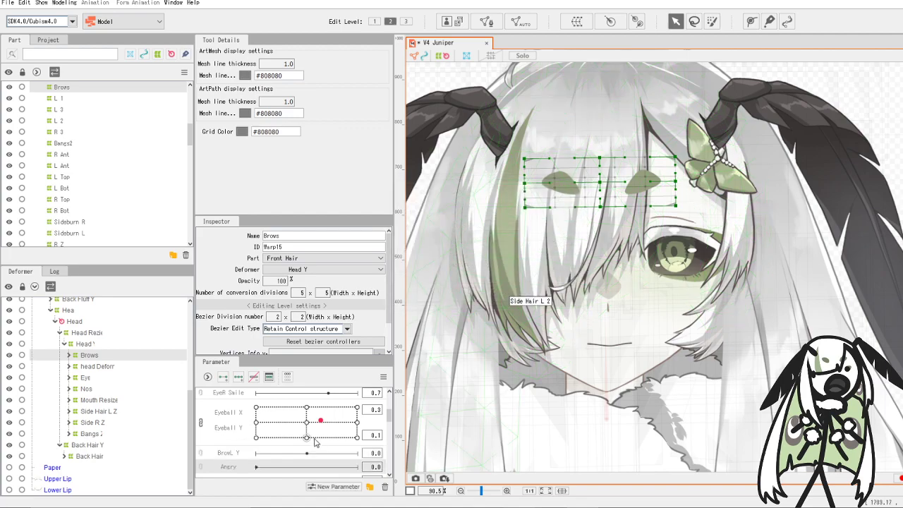
- Add two keys on Angry for the Brows deformer and, at Angry 1.0, move the deformer down toward the eyes
left_click(222, 379)
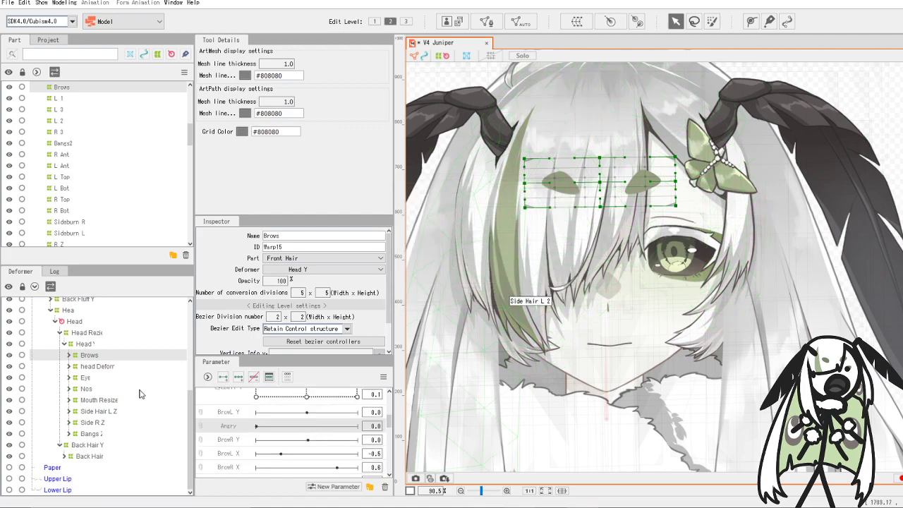
left_click(255, 427)
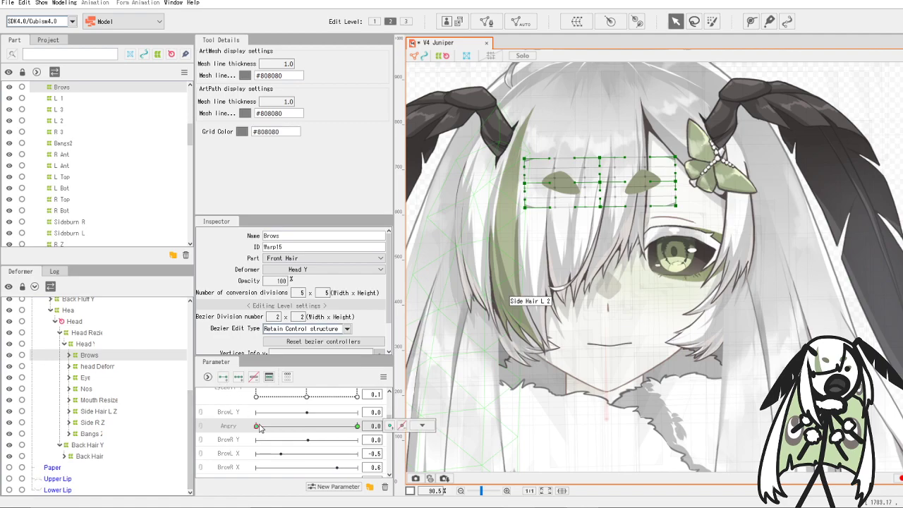
left_click(357, 426)
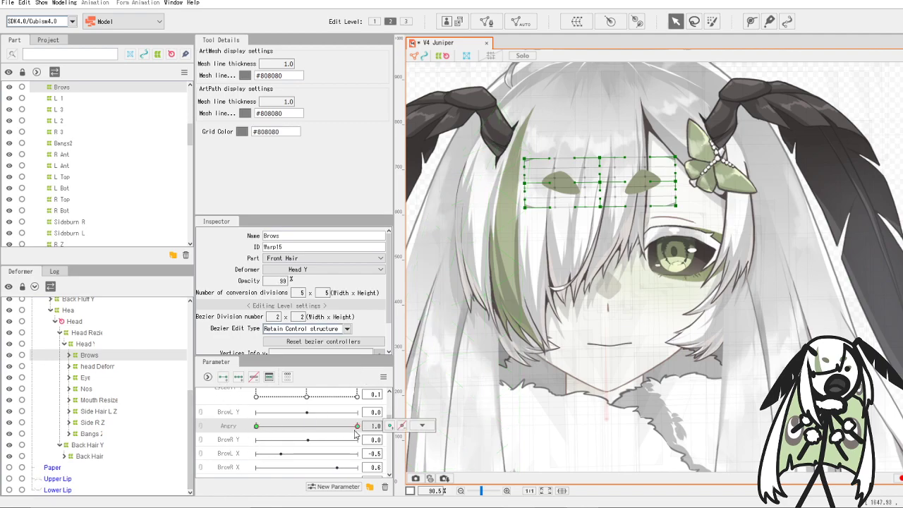
left_click_drag(606, 181, 606, 216)
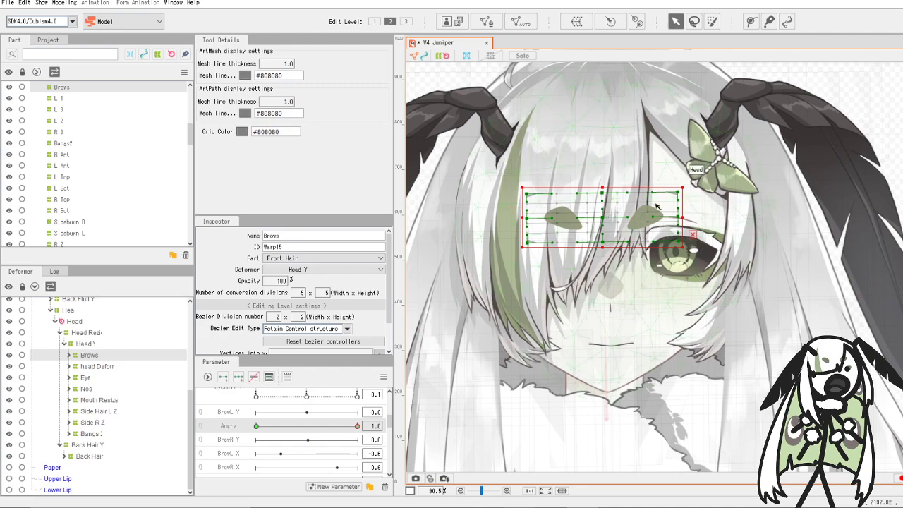
scroll(609, 217, "up", 2)
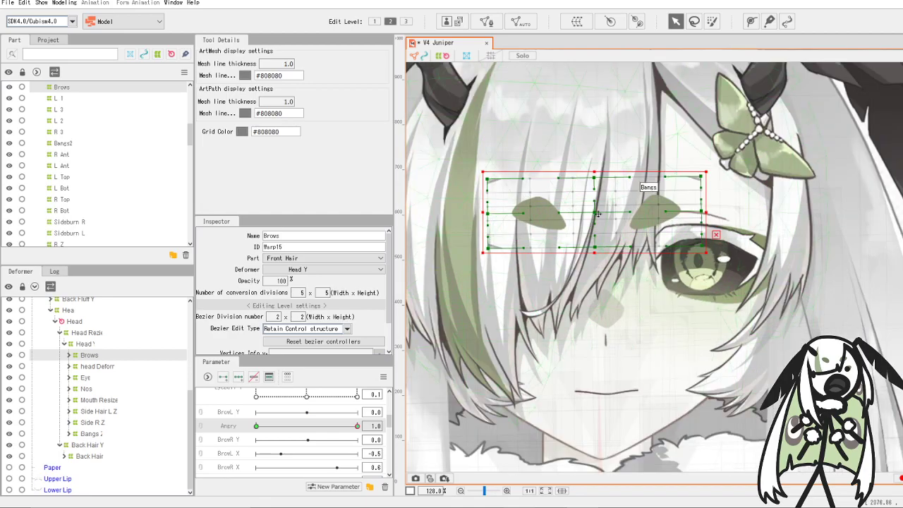
- Preview the lowered brows by moving Angry between 0 and 1.0, ending at 0
left_click_drag(355, 427, 225, 421)
left_click(357, 427)
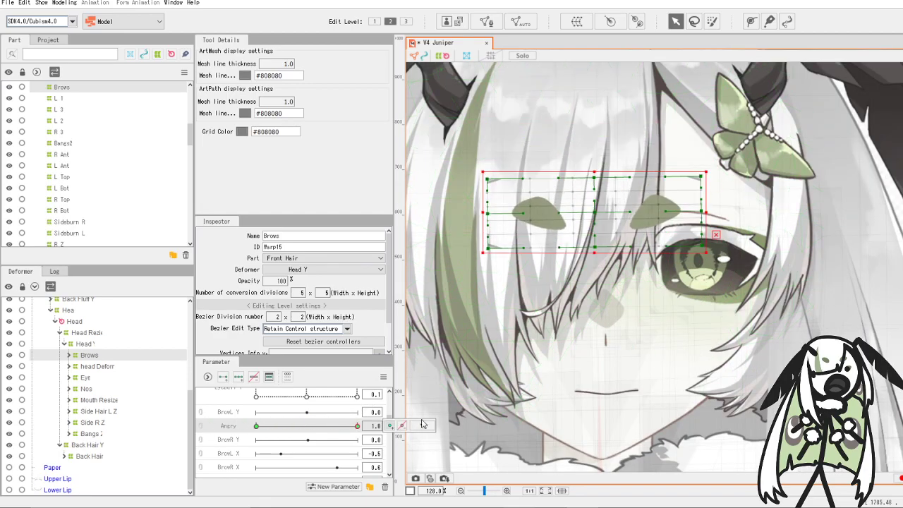
left_click(422, 425)
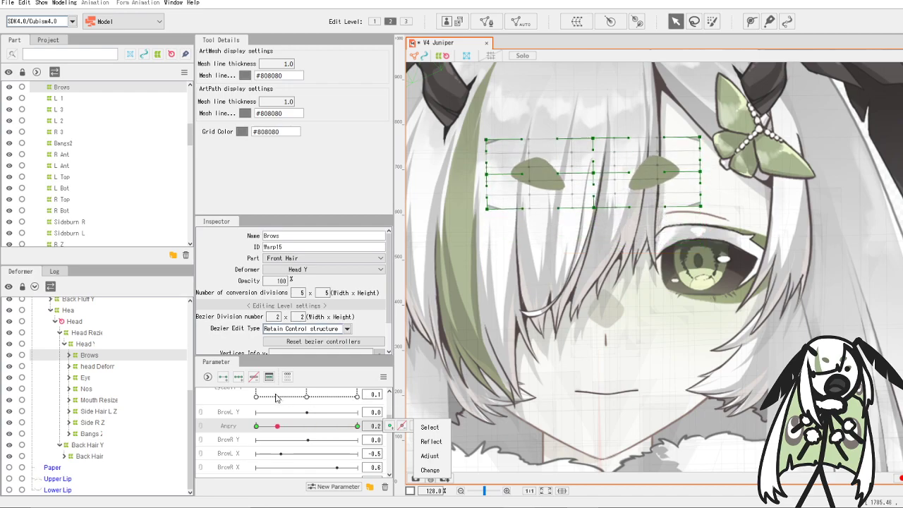
left_click_drag(346, 424, 248, 426)
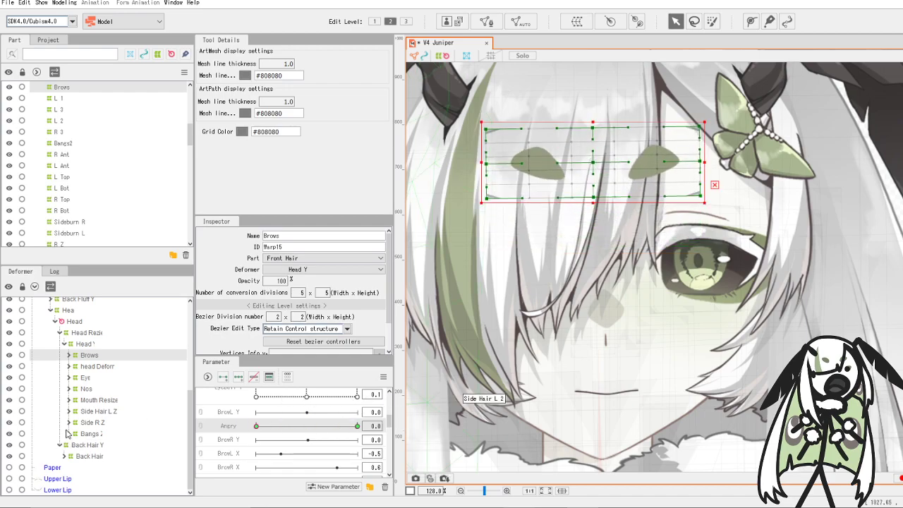
- Expand the Mouth Resize and Mouth deformers, select the pout mesh and add two keys for it on Angry
scroll(70, 170, "up", 5)
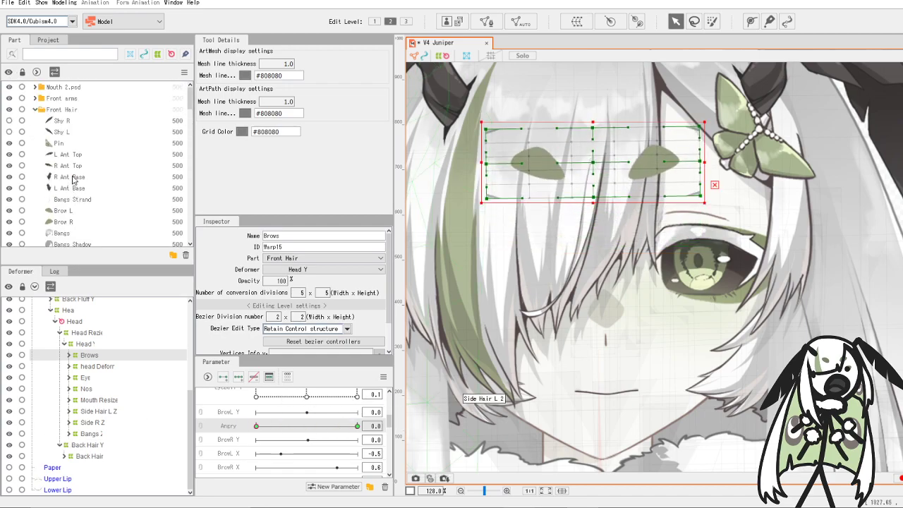
scroll(74, 178, "down", 2)
scroll(74, 165, "down", 3)
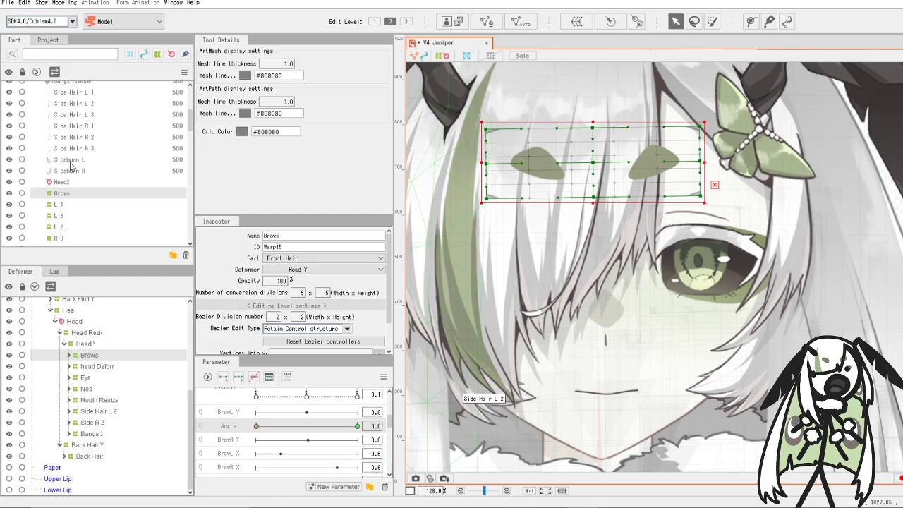
scroll(71, 165, "up", 3)
scroll(73, 183, "down", 4)
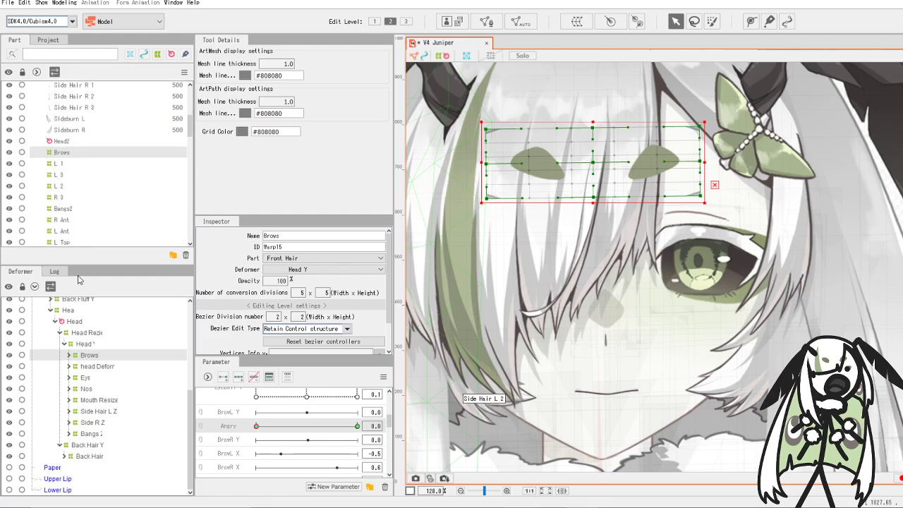
left_click(68, 400)
left_click(75, 411)
scroll(131, 401, "down", 1)
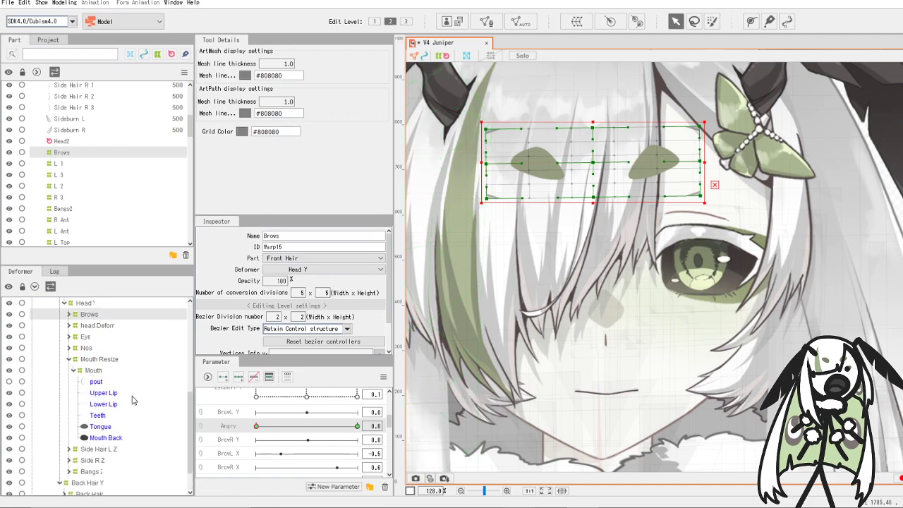
left_click(95, 381)
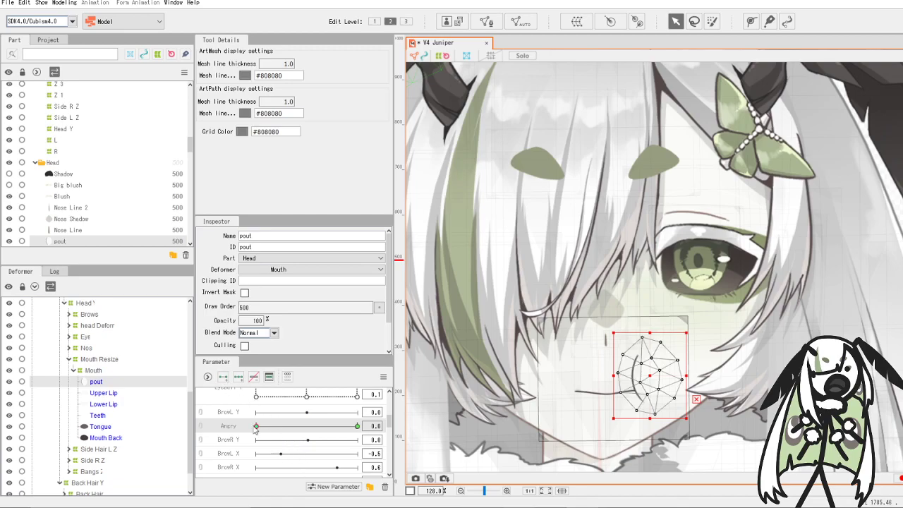
- Set the pout mesh's opacity to 0 at Angry 0 and inspect the pout line at Angry 1.0
left_click(255, 320)
type("0")
left_click_drag(257, 426, 374, 436)
scroll(645, 328, "down", 2)
scroll(650, 291, "up", 4)
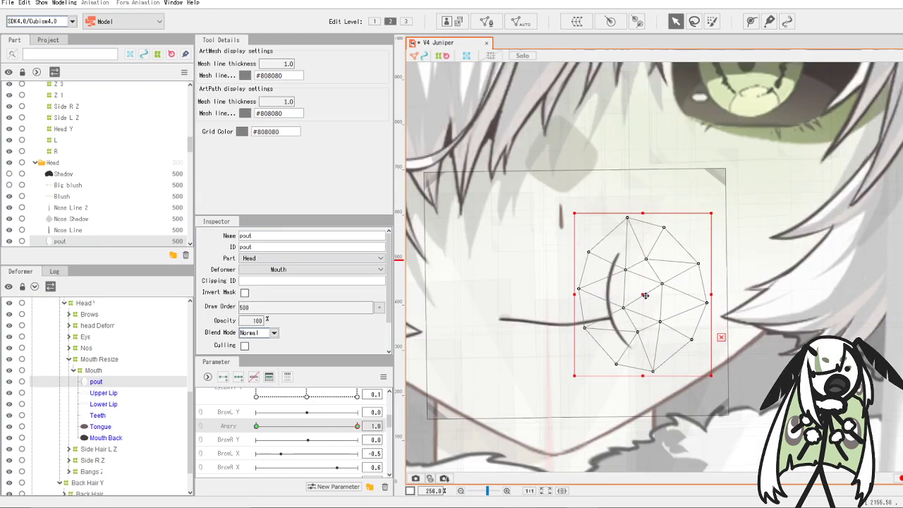
scroll(650, 291, "down", 3)
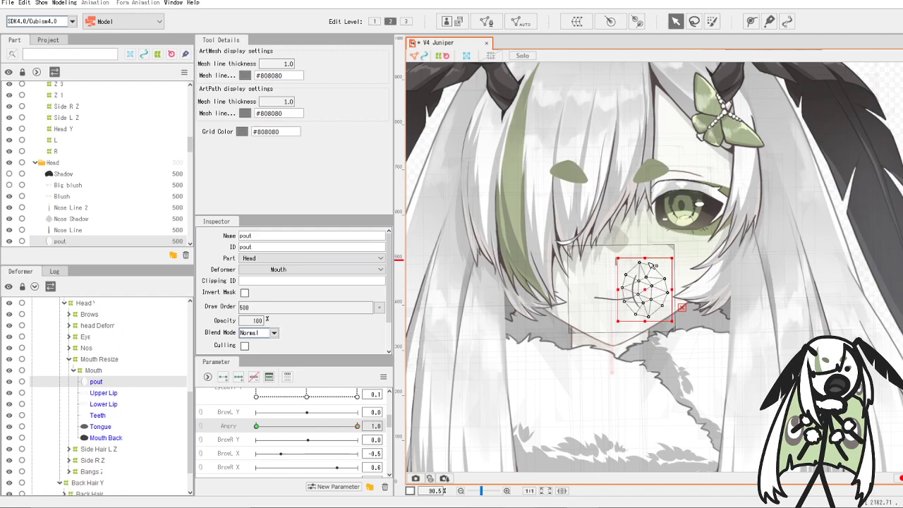
scroll(625, 276, "up", 5)
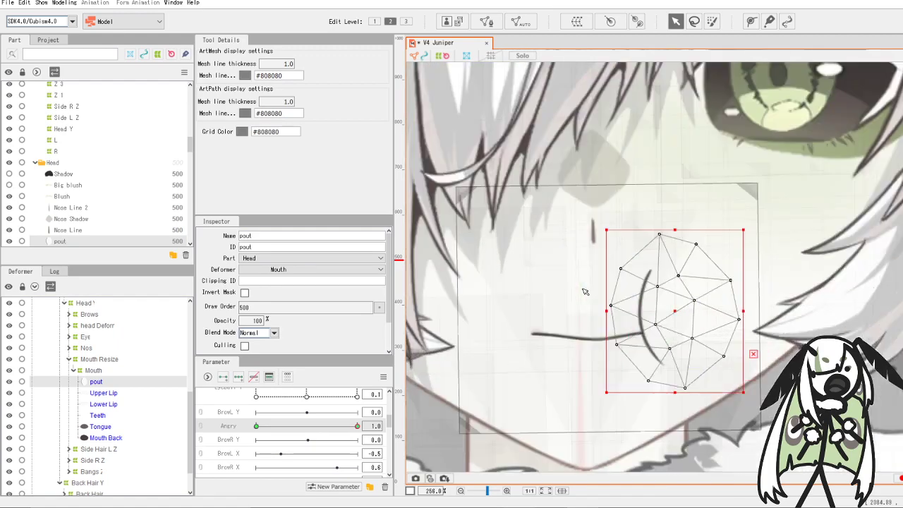
- At Angry 0, nudge the pout mesh to match its position at Angry 1.0, comparing both ends of the parameter
left_click_drag(358, 426, 178, 442)
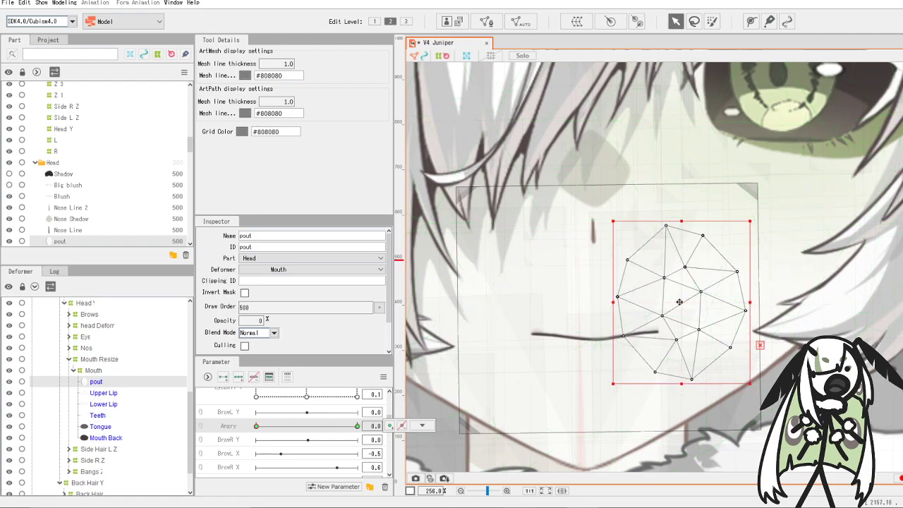
left_click_drag(679, 302, 666, 315)
left_click_drag(261, 426, 205, 438)
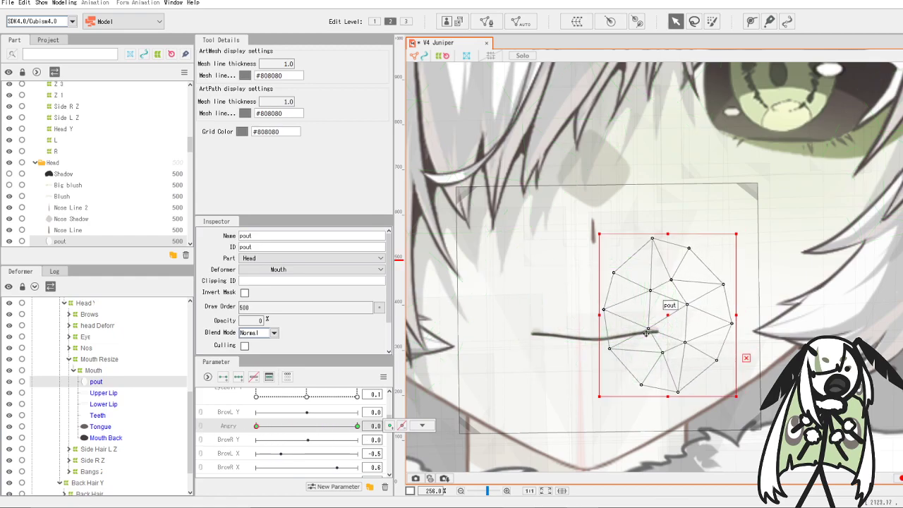
left_click_drag(671, 321, 680, 318)
left_click_drag(276, 427, 407, 443)
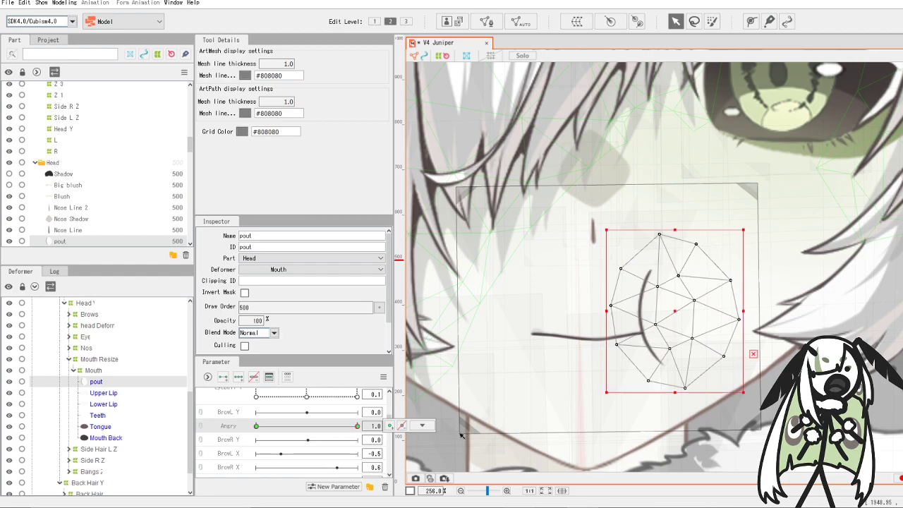
left_click_drag(305, 433, 194, 428)
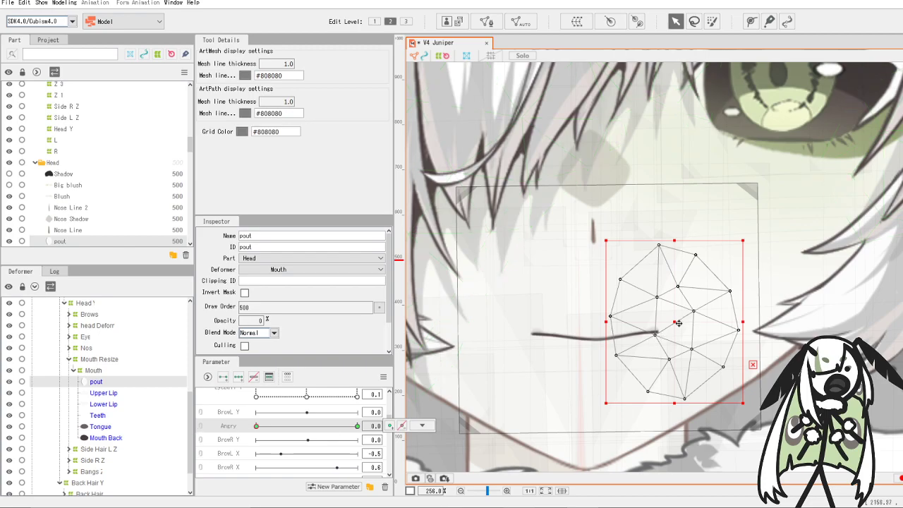
left_click_drag(679, 323, 679, 312)
left_click_drag(276, 427, 395, 442)
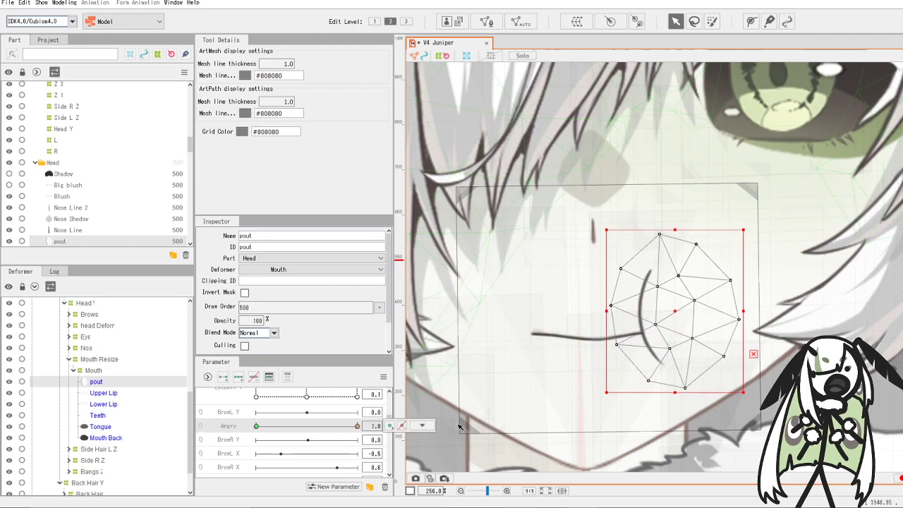
- Examine the pout line against the mouth at Angry 1.0, turning the head to Angle X 30 and back to near centre
scroll(632, 267, "down", 4)
scroll(650, 243, "up", 5)
scroll(658, 310, "down", 4)
scroll(639, 436, "up", 3)
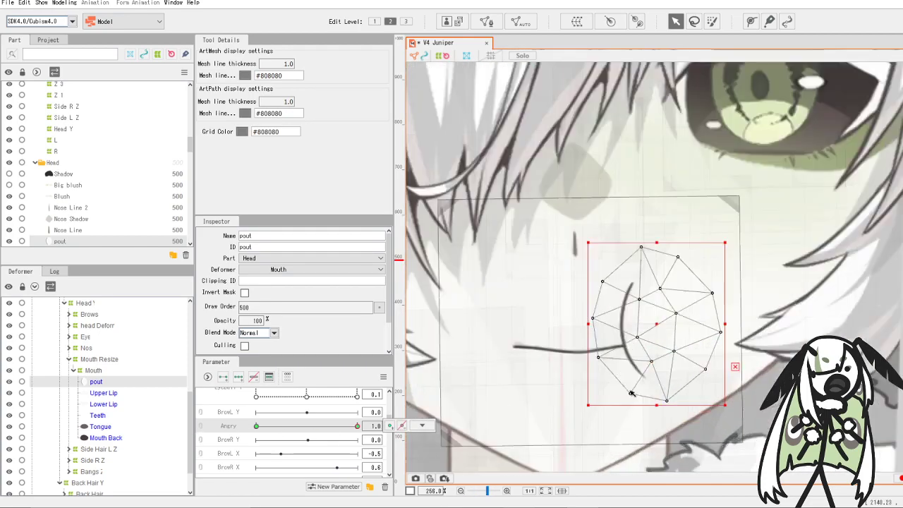
scroll(632, 394, "up", 2)
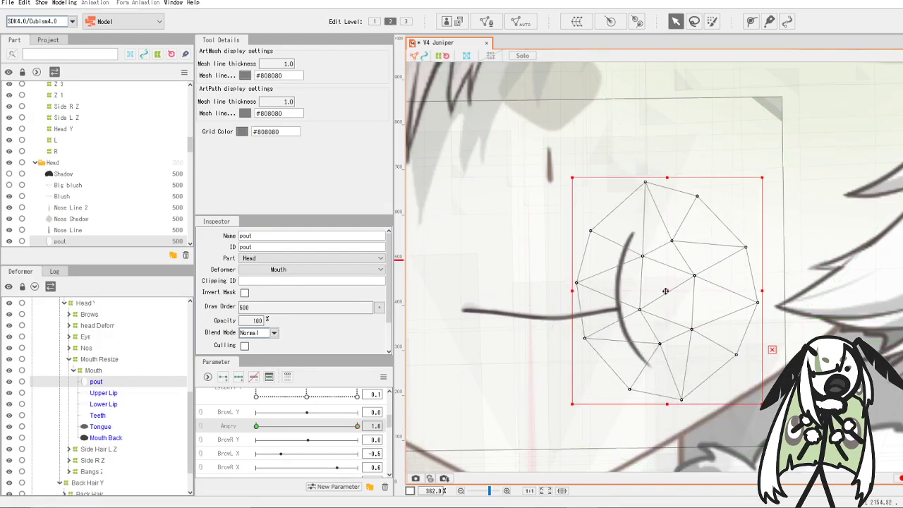
scroll(319, 396, "up", 5)
left_click_drag(308, 411, 375, 385)
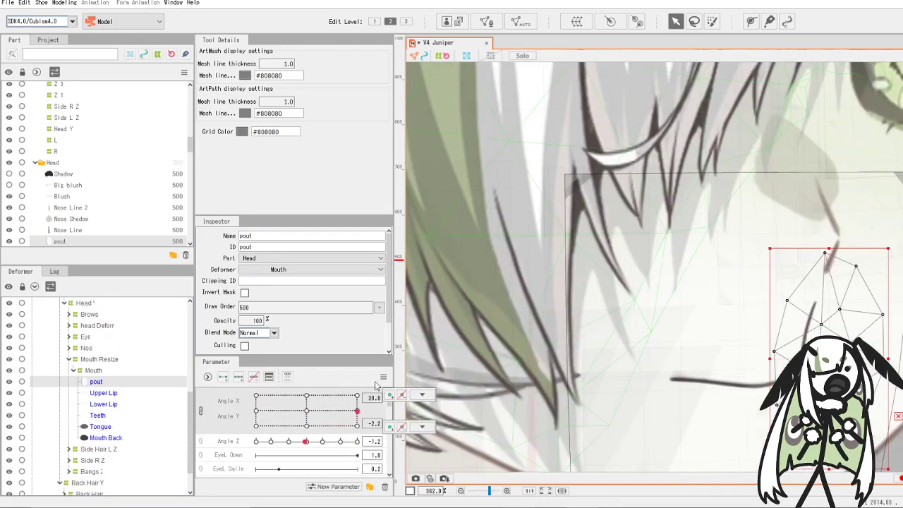
scroll(599, 271, "down", 3)
scroll(651, 291, "up", 1)
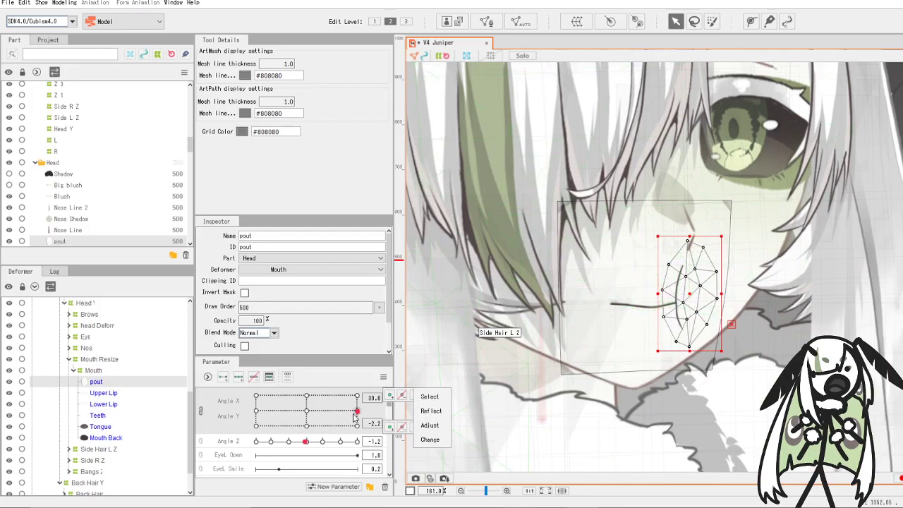
left_click_drag(355, 416, 305, 411)
scroll(566, 224, "down", 4)
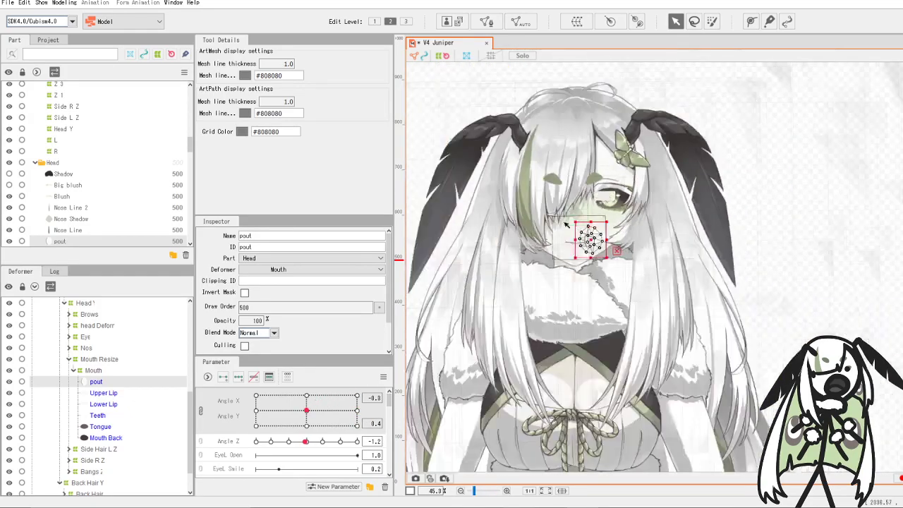
scroll(566, 224, "up", 3)
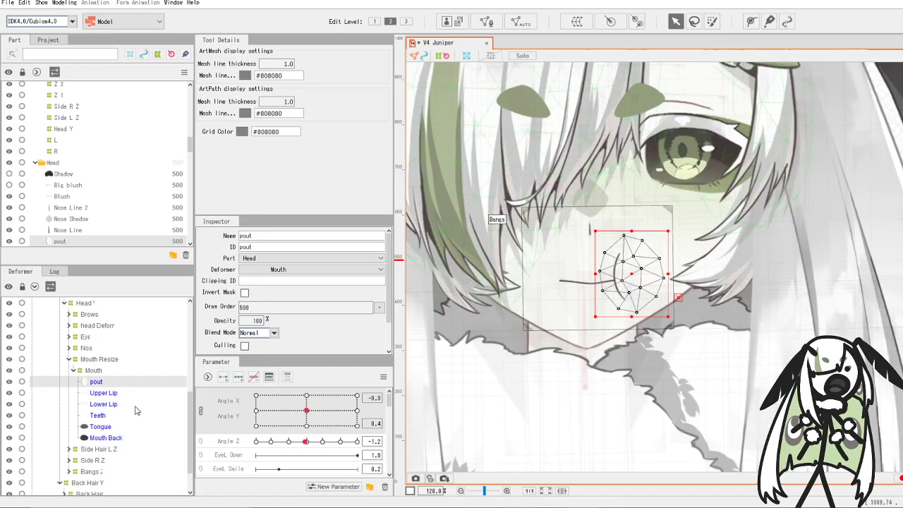
- Expand the head Deform deformer, select the Big blush mesh inside it and make it visible
scroll(136, 411, "up", 2)
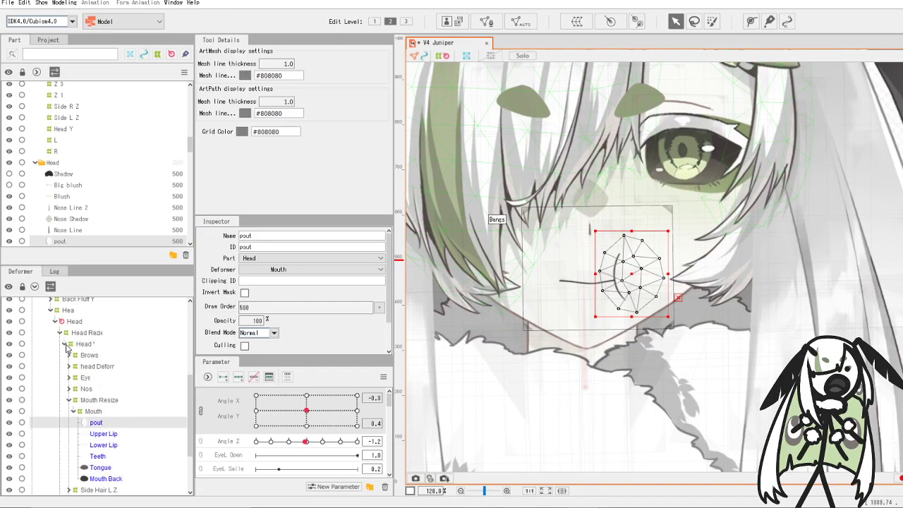
scroll(77, 378, "down", 4)
scroll(82, 432, "up", 2)
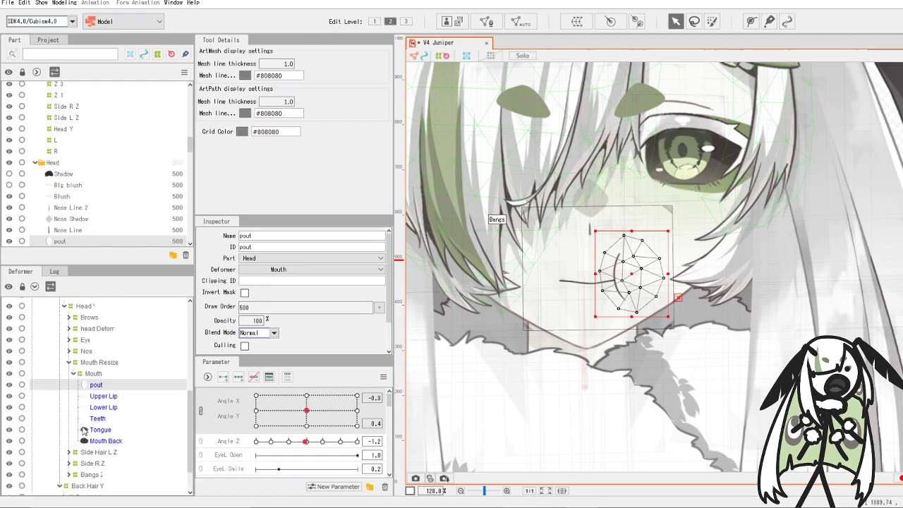
left_click(84, 331)
left_click(69, 329)
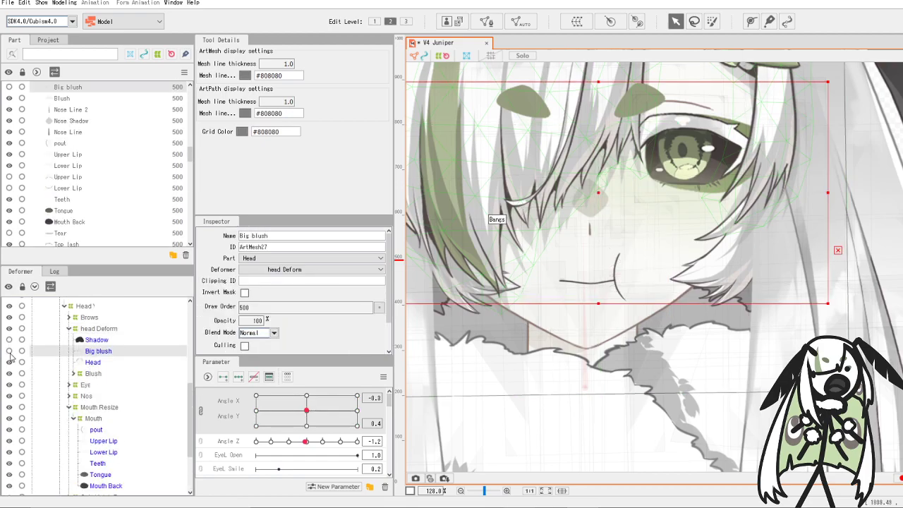
- Add two keys on Angry for the Big blush mesh and set its opacity to 0 at Angry 0
scroll(307, 445, "down", 3)
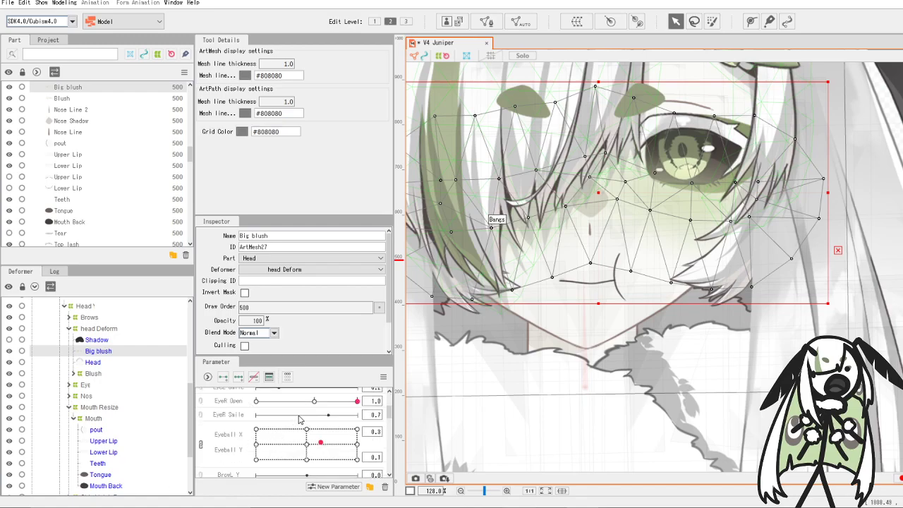
scroll(299, 419, "down", 2)
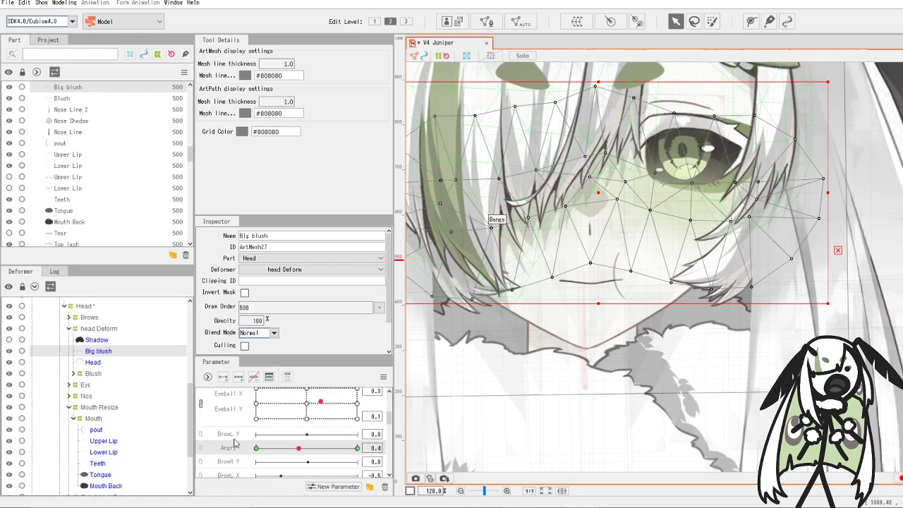
left_click(257, 450)
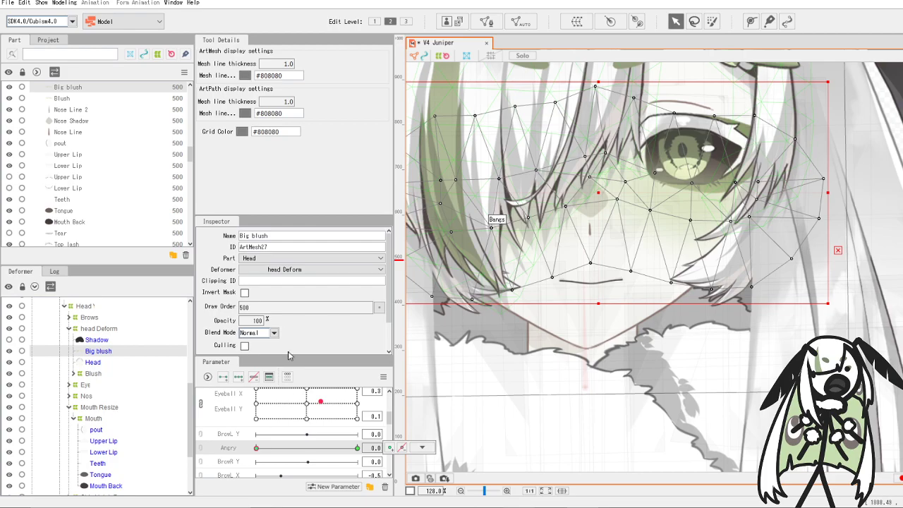
double_click(258, 321)
type("0")
key("Return")
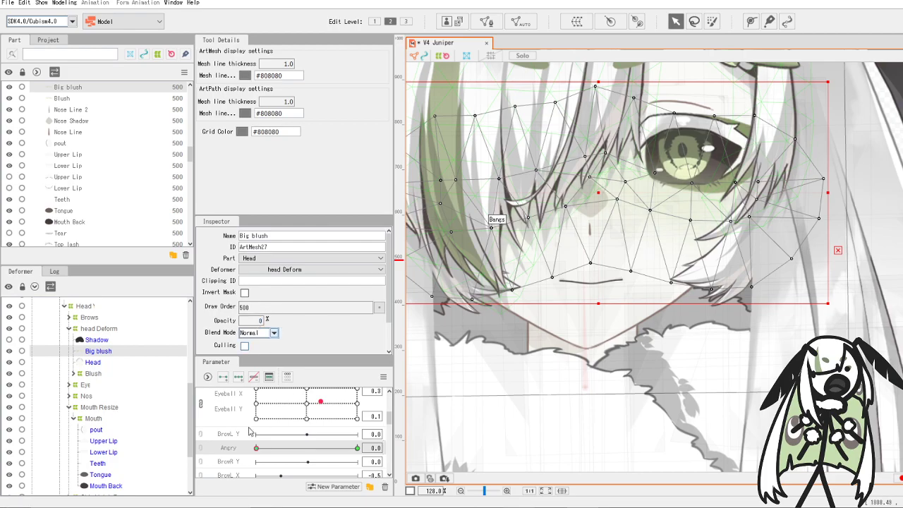
- At Angry 1.0, move the Big blush mesh slightly down the face and compare it with Angry 0
left_click_drag(273, 448, 377, 450)
scroll(699, 187, "down", 5)
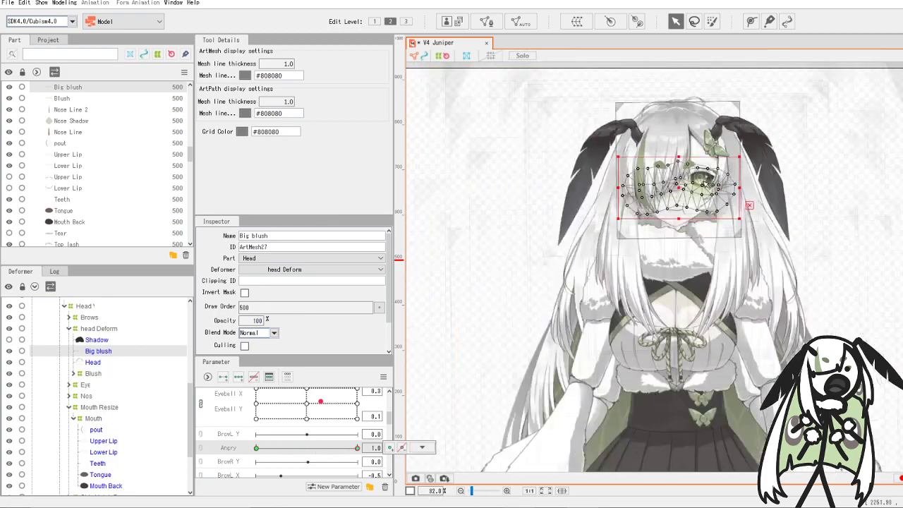
scroll(695, 185, "up", 5)
left_click_drag(613, 205, 615, 219)
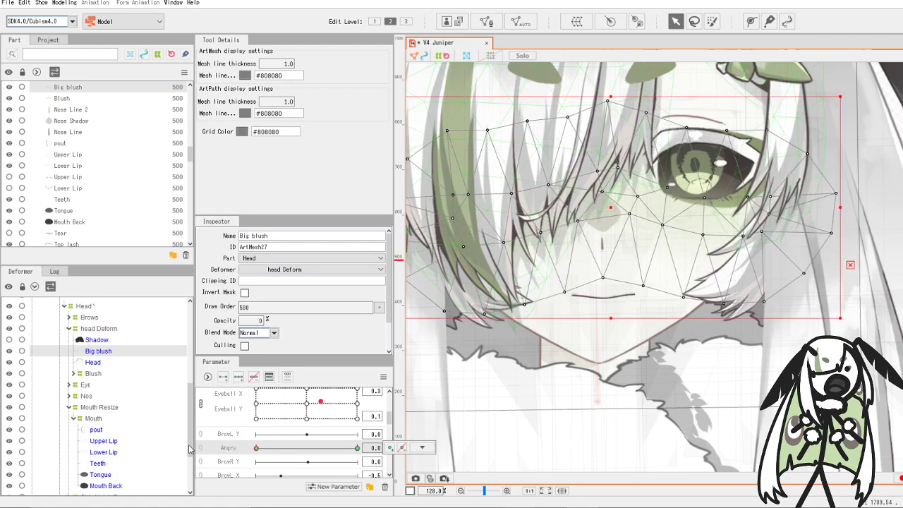
scroll(617, 204, "down", 2)
scroll(617, 204, "down", 1)
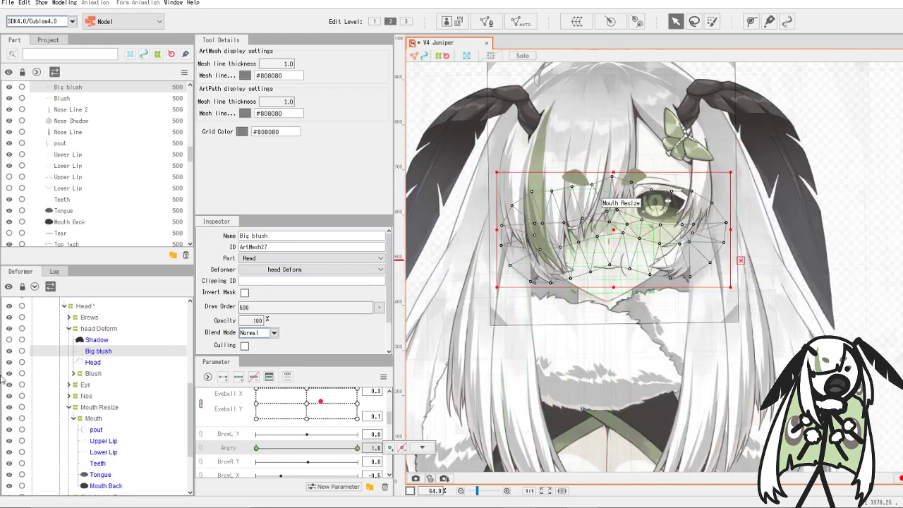
- Select the Upper Torso2 deformer to clear the face of meshes and examine the full expression at Angry 1.0
scroll(90, 360, "up", 5)
left_click(90, 359)
scroll(641, 318, "down", 1)
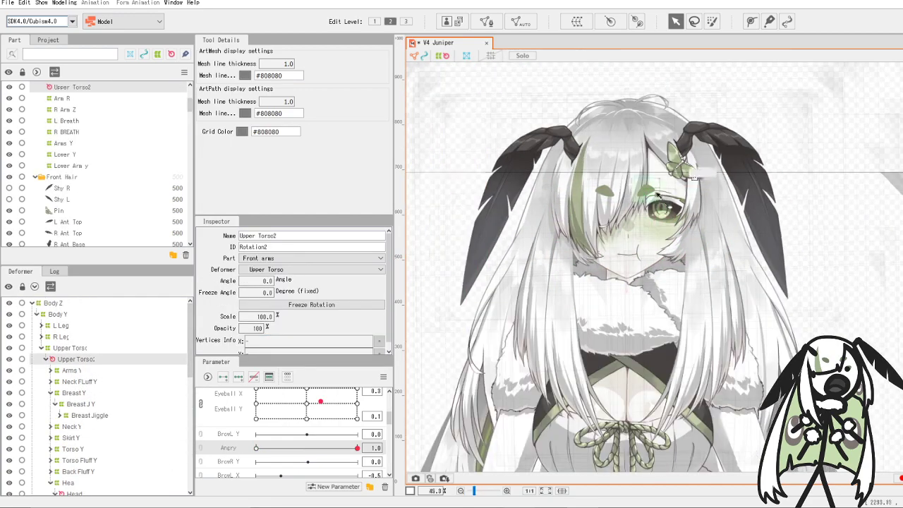
scroll(641, 318, "up", 3)
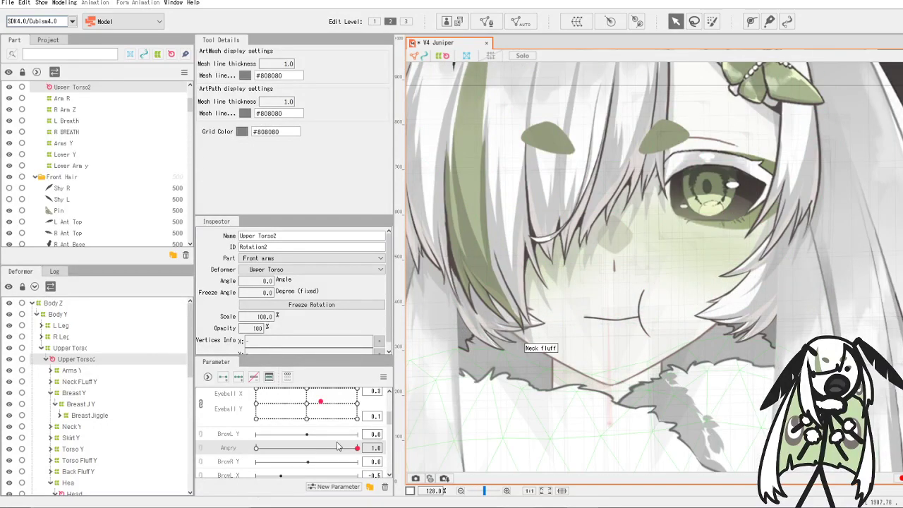
left_click_drag(355, 448, 377, 448)
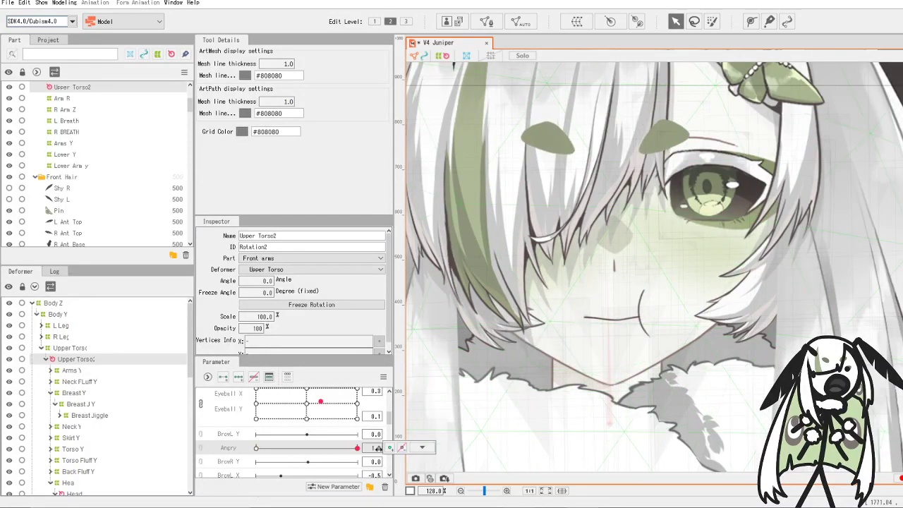
- Turn the head with Angle X and Angle Y and vary Angry to check how the expression holds up, then face the head nearly forward
scroll(612, 325, "down", 2)
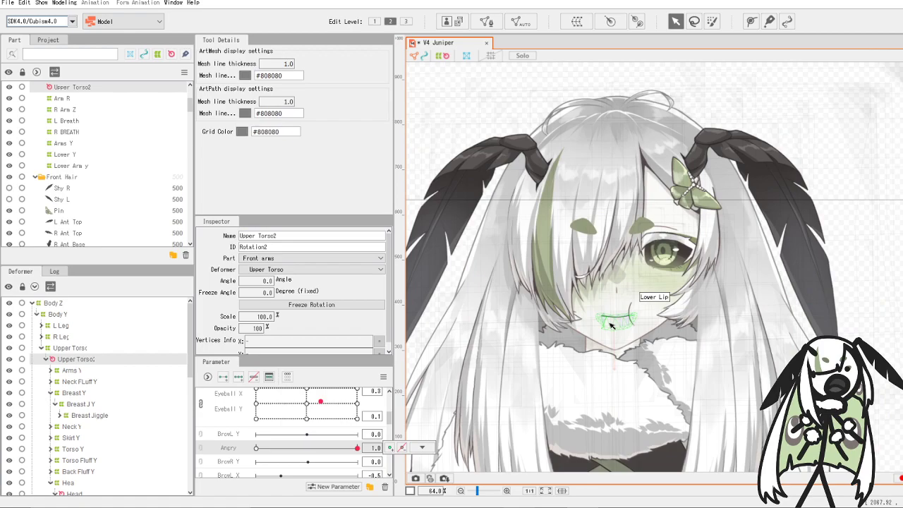
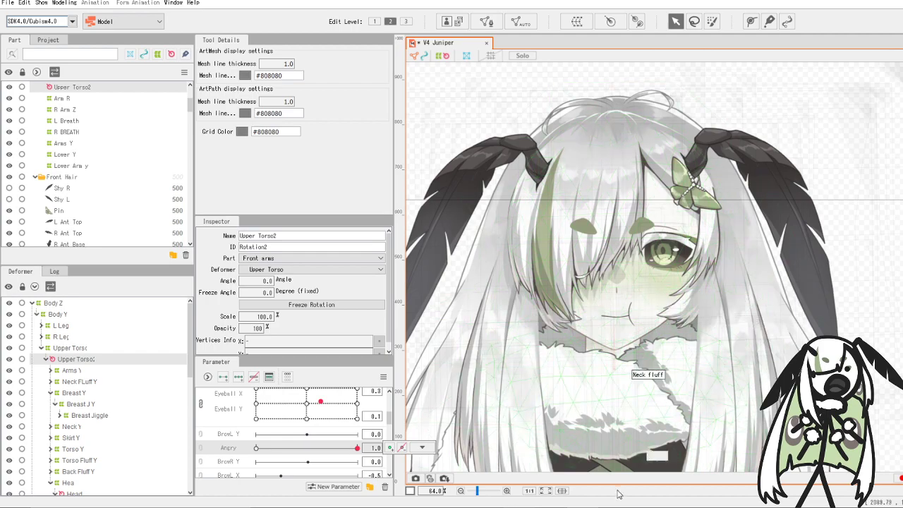
left_click_drag(321, 402, 361, 415)
scroll(307, 406, "up", 2)
left_click(307, 405)
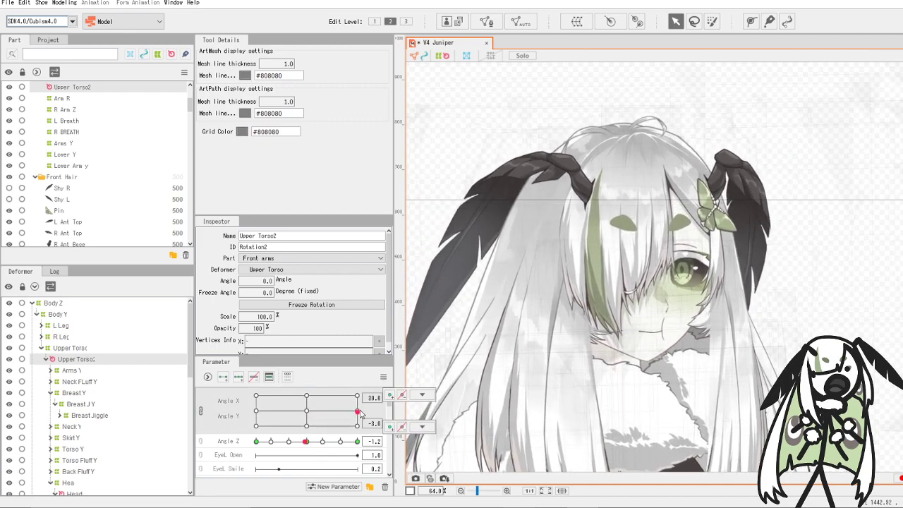
scroll(331, 413, "down", 2)
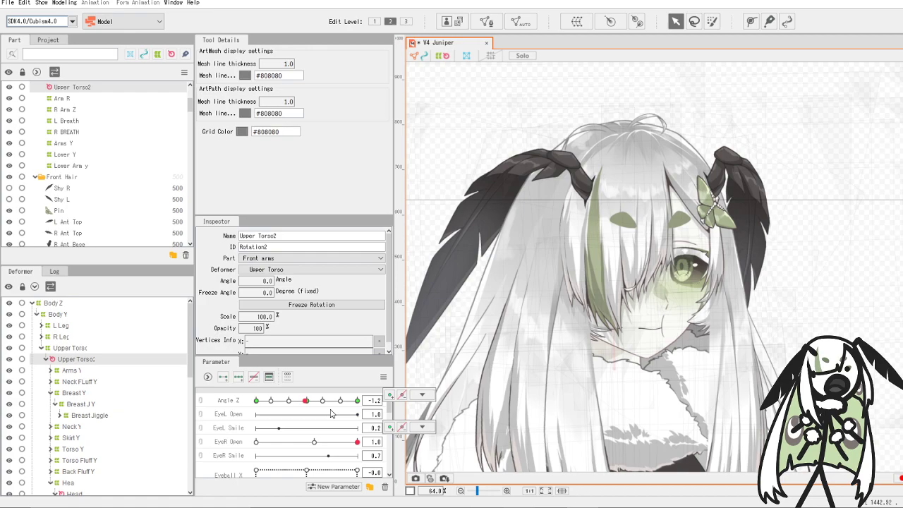
scroll(330, 413, "up", 1)
scroll(330, 413, "down", 1)
scroll(330, 413, "down", 1)
scroll(330, 414, "up", 1)
scroll(329, 413, "down", 3)
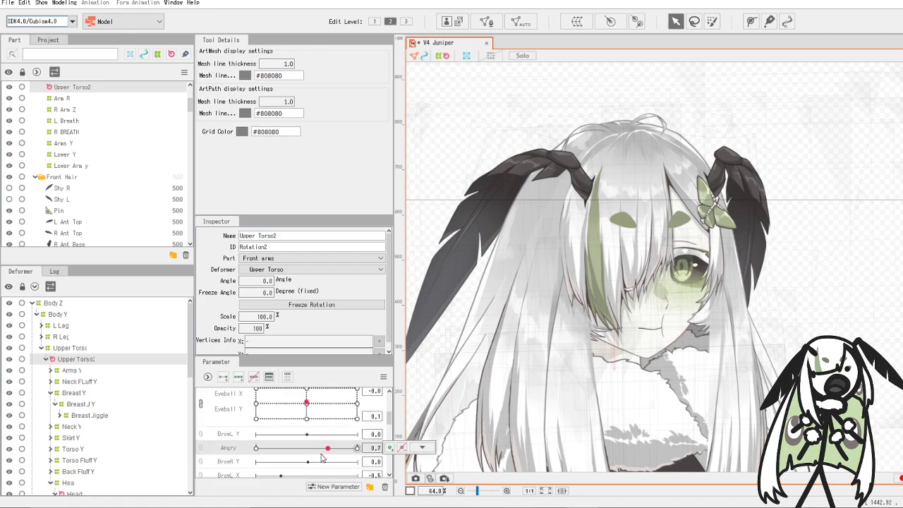
scroll(338, 432, "up", 3)
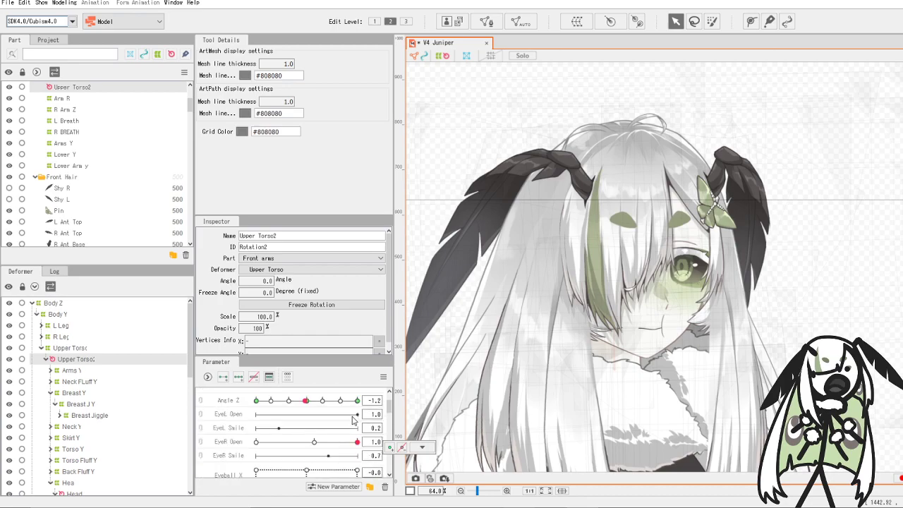
scroll(353, 421, "up", 1)
mouse_move(310, 412)
left_mouse_down()
mouse_move(319, 409)
mouse_move(262, 413)
mouse_move(303, 411)
left_mouse_up()
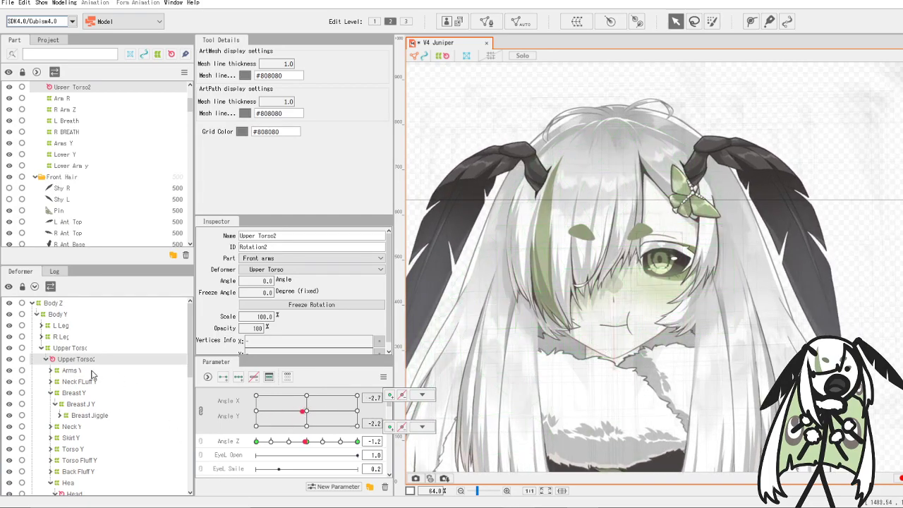
- Select and expand the Brows deformer in the head hierarchy and inspect its parameter keys, including those on Angry
scroll(91, 374, "down", 3)
scroll(104, 417, "down", 3)
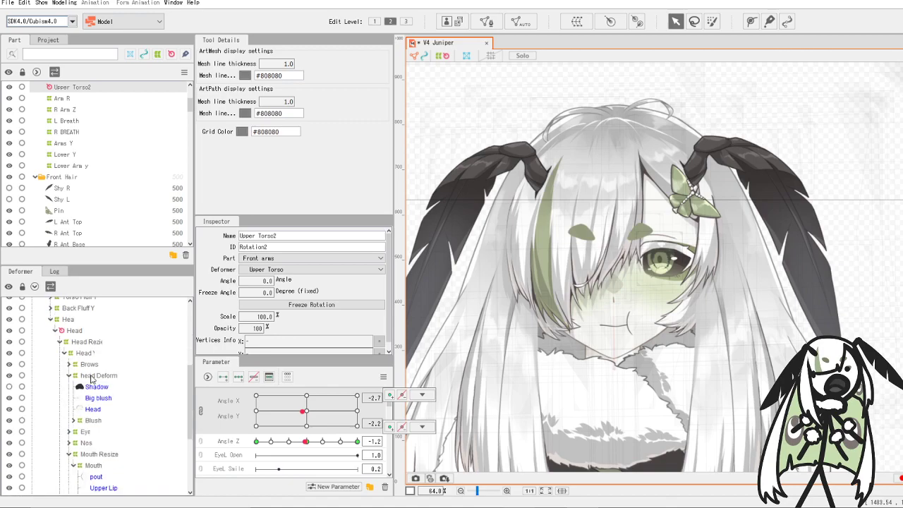
left_click(73, 366)
left_click(68, 365)
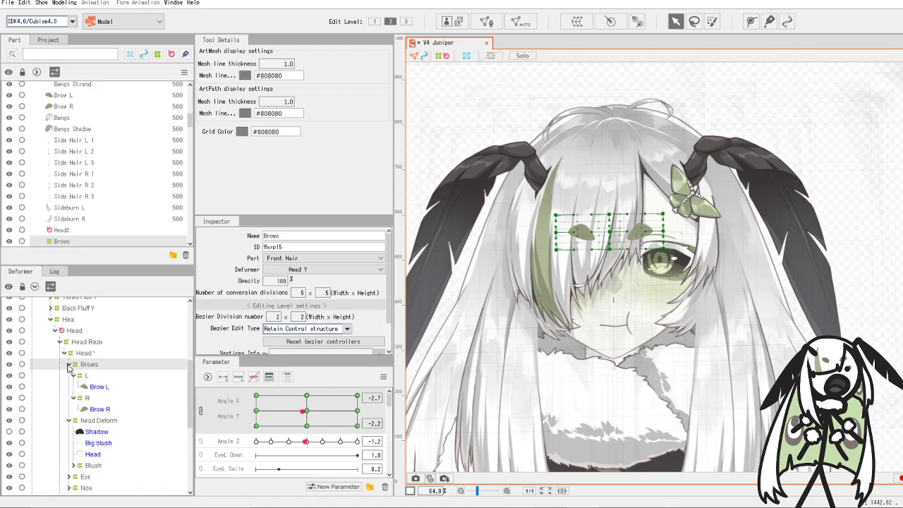
scroll(681, 288, "down", 5)
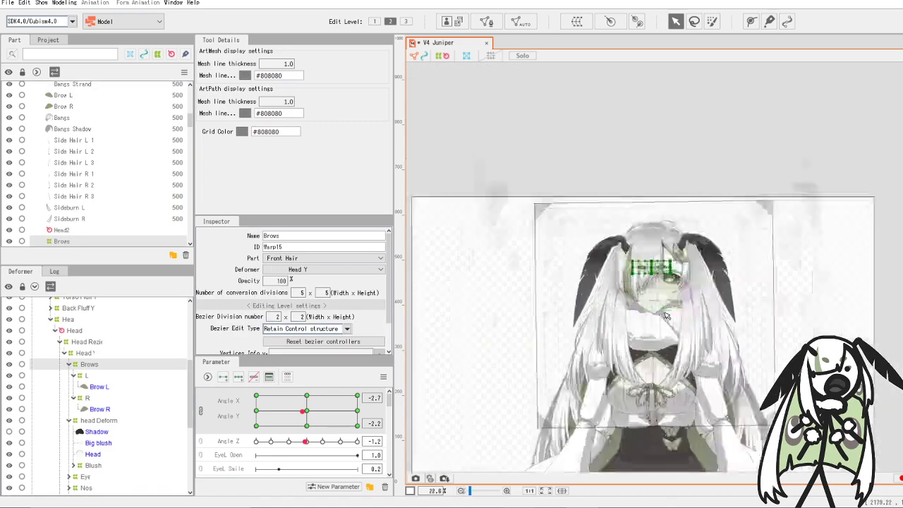
scroll(667, 317, "up", 7)
scroll(615, 236, "down", 4)
scroll(319, 416, "down", 3)
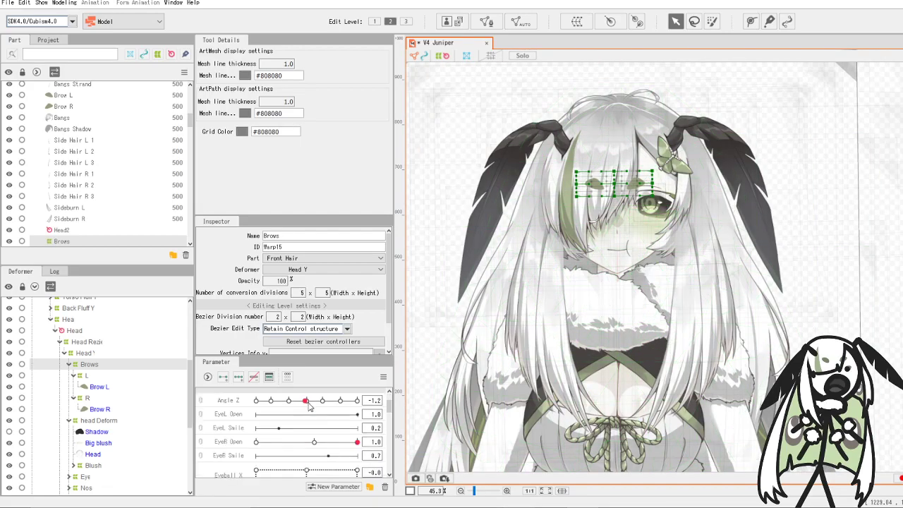
scroll(319, 420, "down", 3)
left_click(320, 447)
left_click(422, 447)
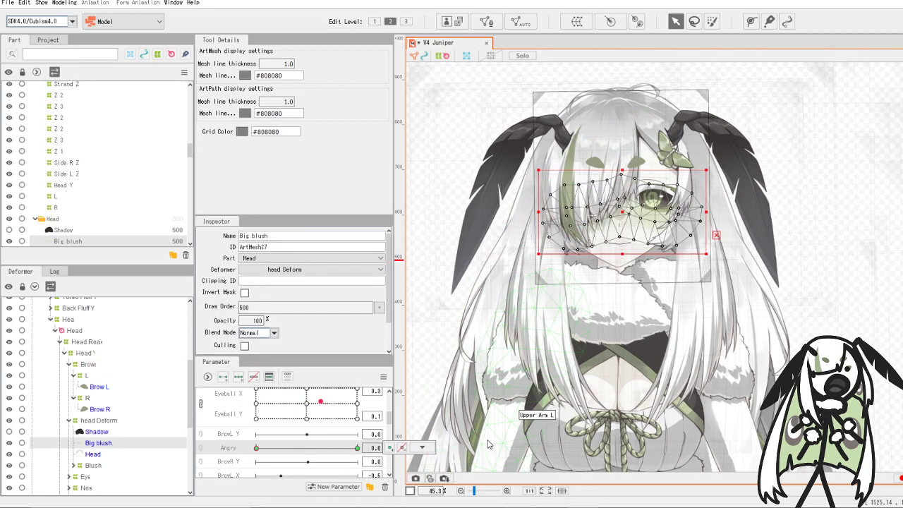
- Undo the Angry edits on the Big blush, the pout and the Brows deformer, back to before Brows received its Angry keys
key("ctrl+z")
key("ctrl+z")
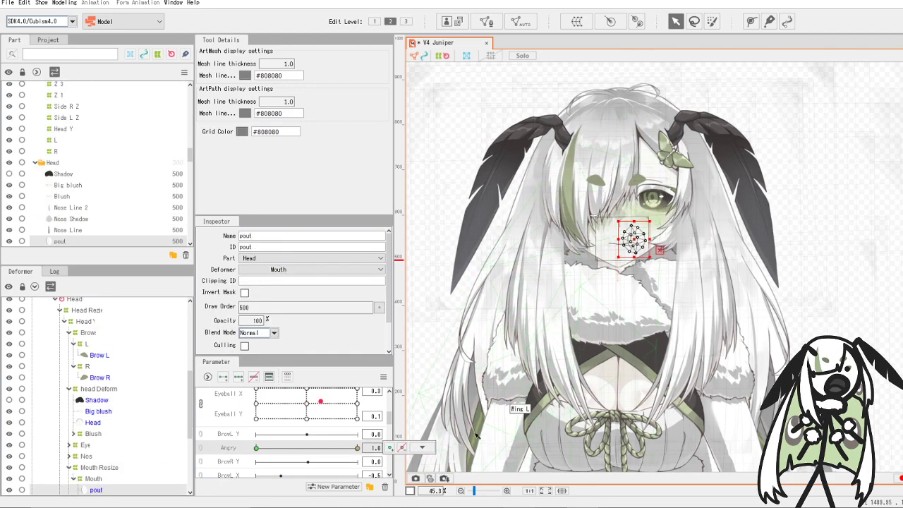
key("ctrl+z")
key("ctrl+z")
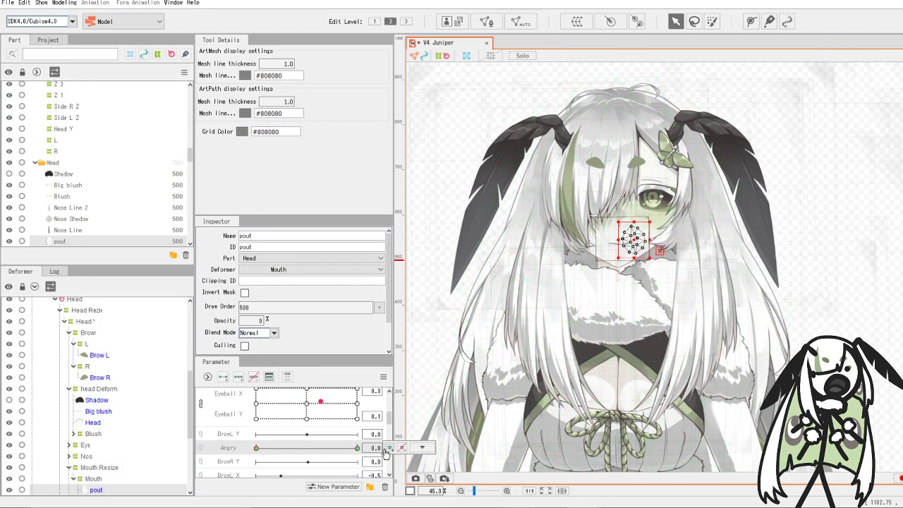
key("ctrl+z")
key("ctrl+z")
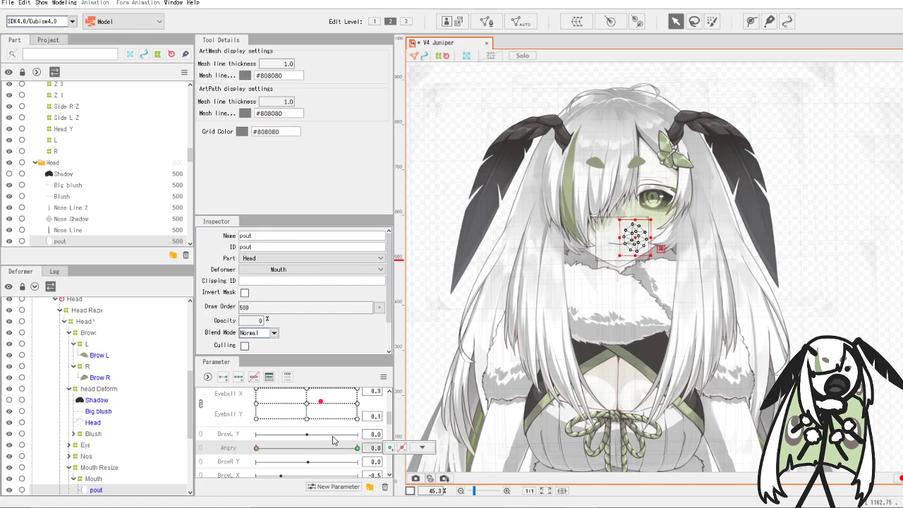
key("ctrl+z")
key("ctrl+z")
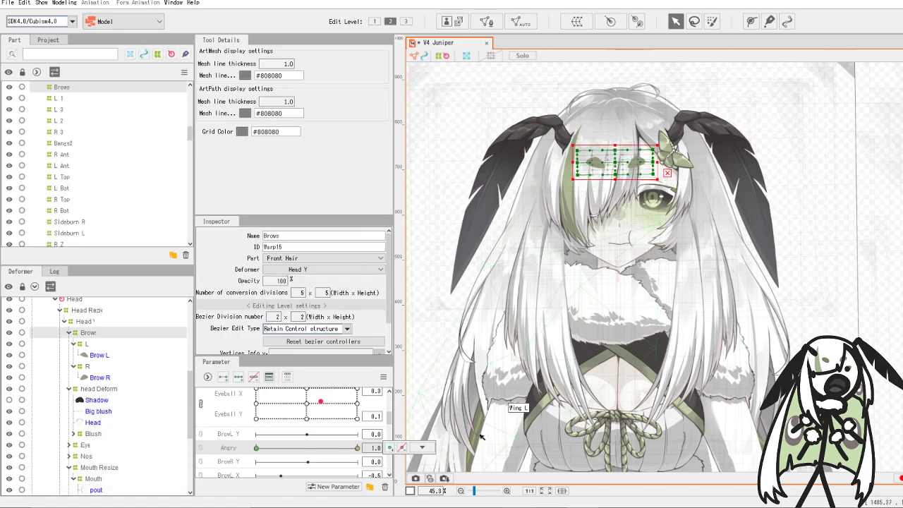
key("ctrl+z")
key("ctrl+z")
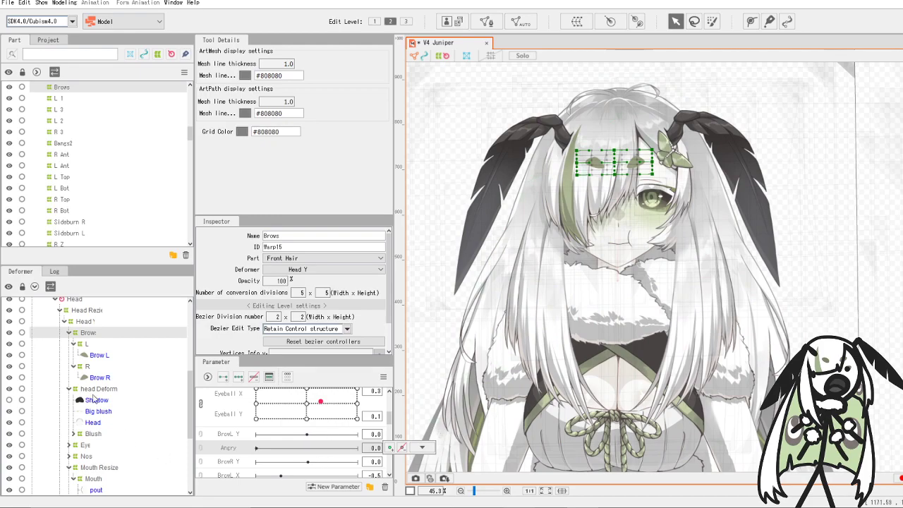
- Create a warp deformer named Brows Y as parent of the L and R brow deformers
left_click(87, 344)
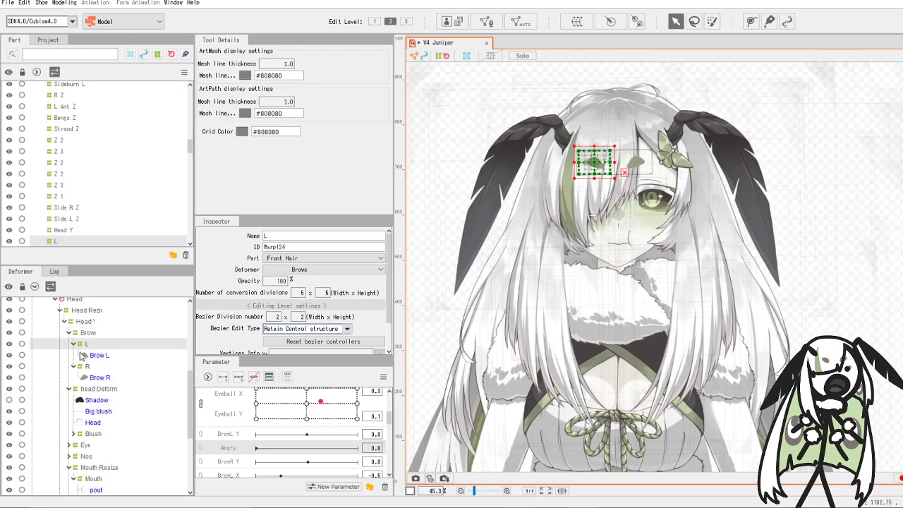
left_click(73, 344)
left_click(73, 355)
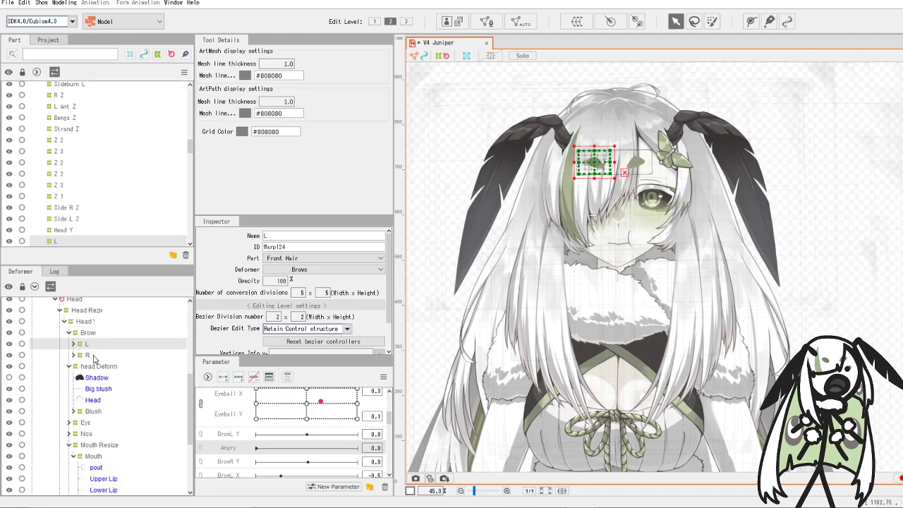
left_click(88, 355, "ctrl")
left_click(577, 21)
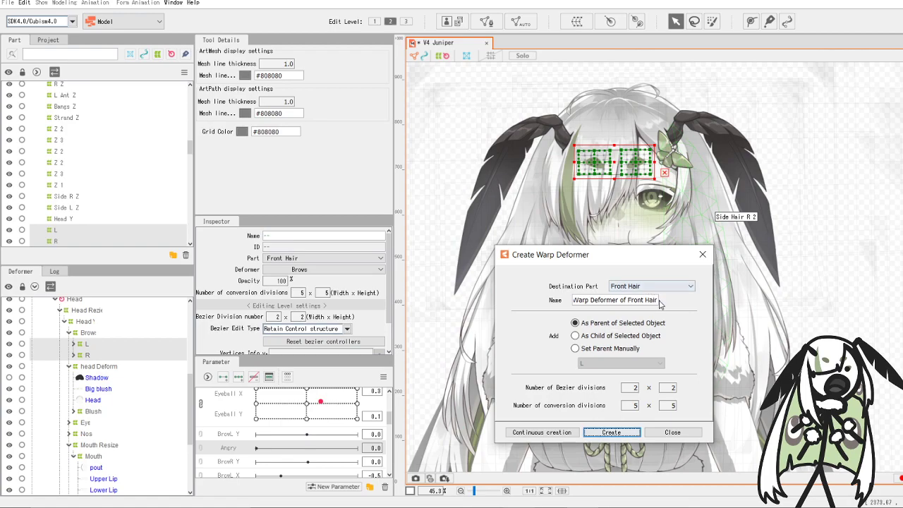
left_click_drag(657, 300, 569, 300)
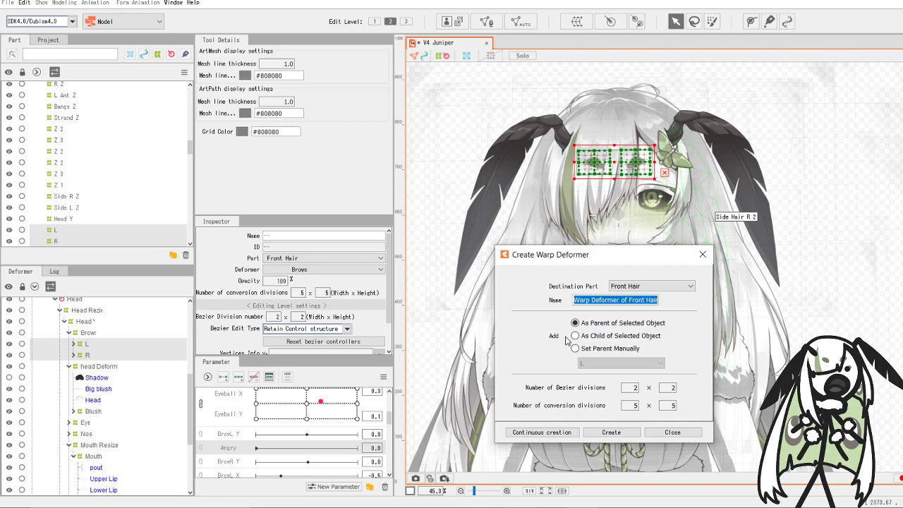
type("Brows Y")
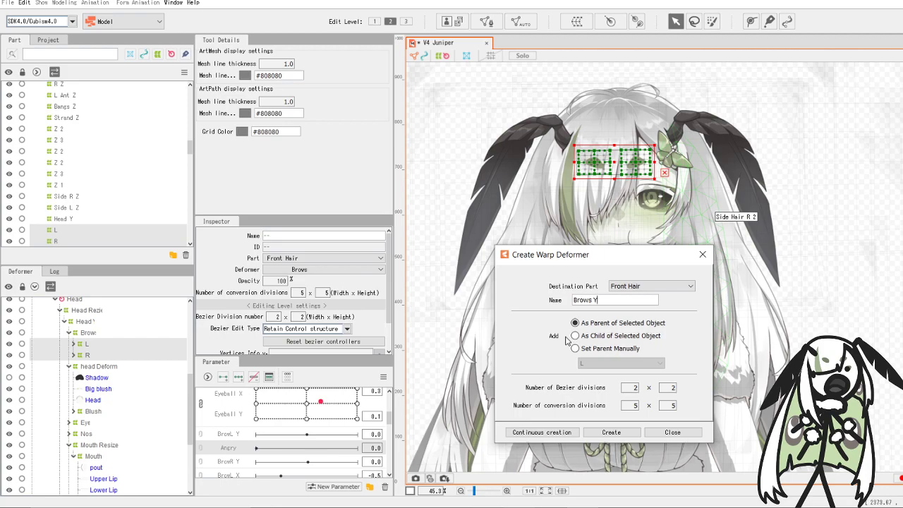
left_click(611, 432)
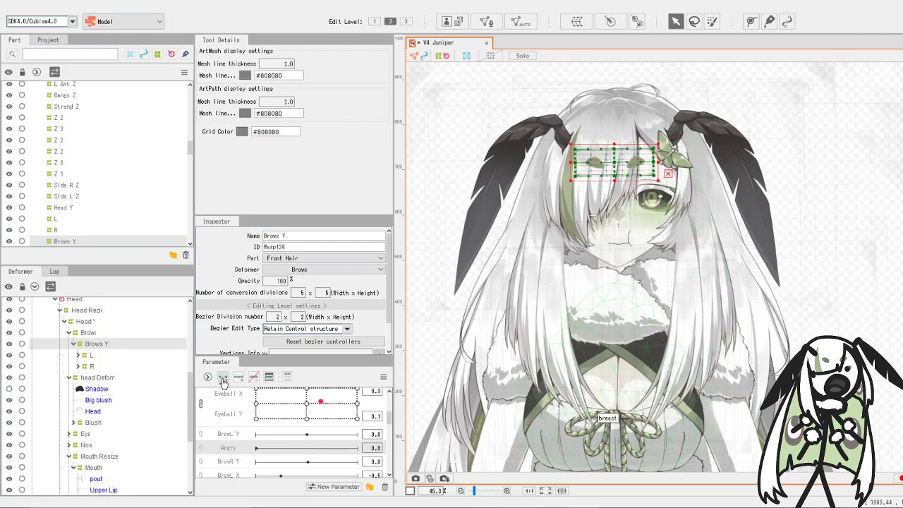
- Add two keys on Angry for the Brows Y deformer and move it down toward the eyes at Angry 1.0
left_click_drag(256, 449, 359, 450)
scroll(680, 108, "up", 3)
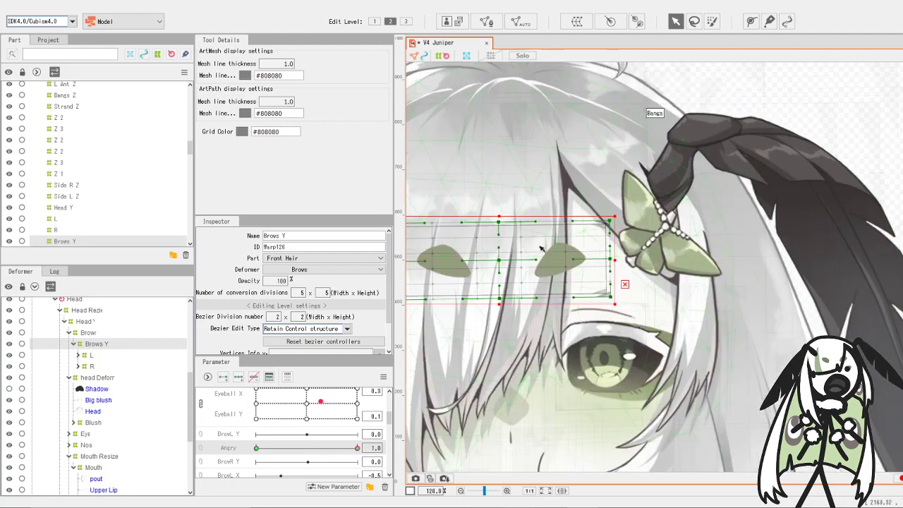
left_click_drag(499, 262, 501, 304)
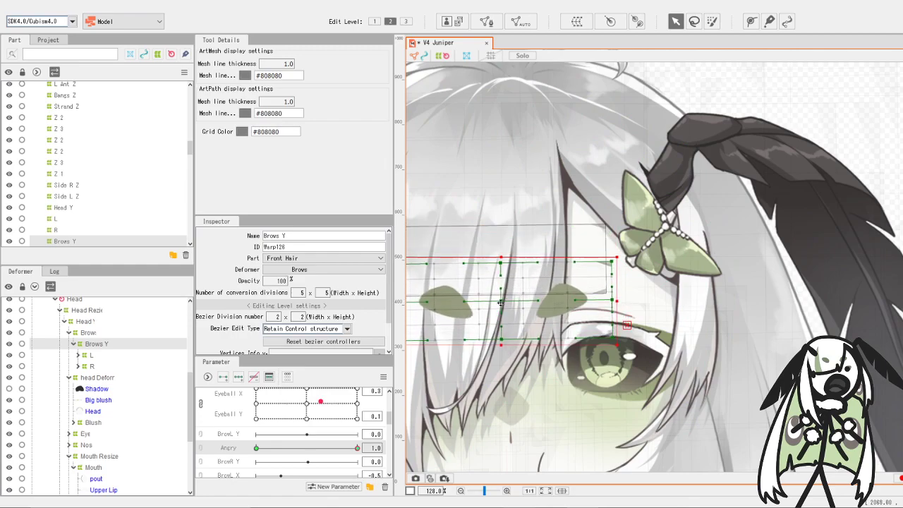
scroll(500, 303, "down", 4)
scroll(565, 303, "up", 3)
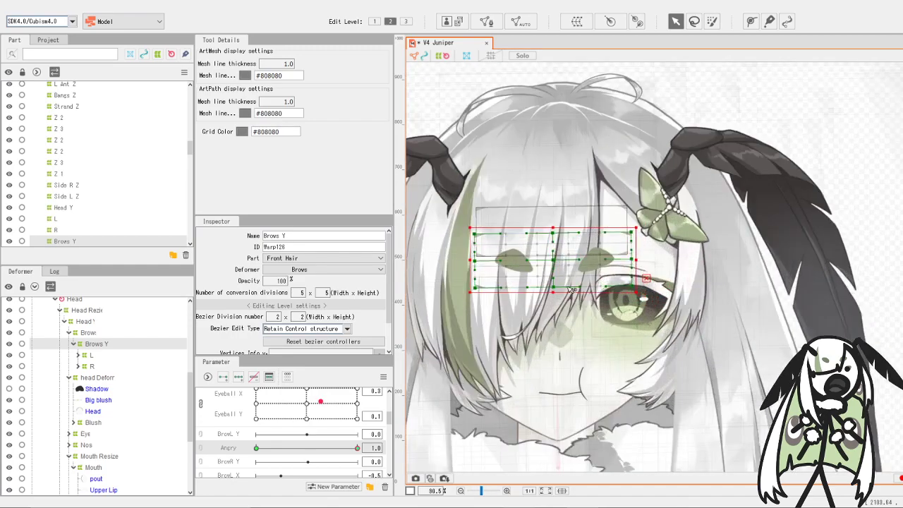
scroll(574, 309, "up", 2)
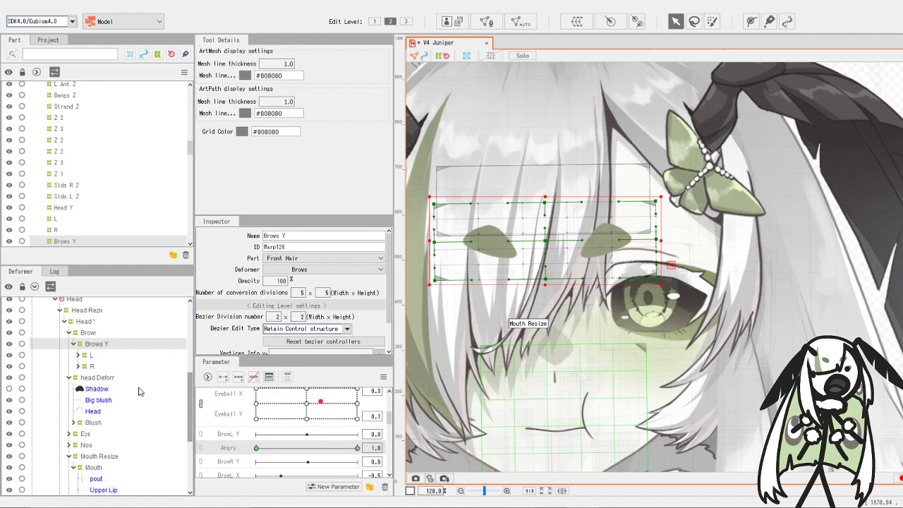
- Add two keys on Angry for the Big blush mesh and fade it out through its opacity at Angry 0
left_click(99, 404)
left_click(257, 448)
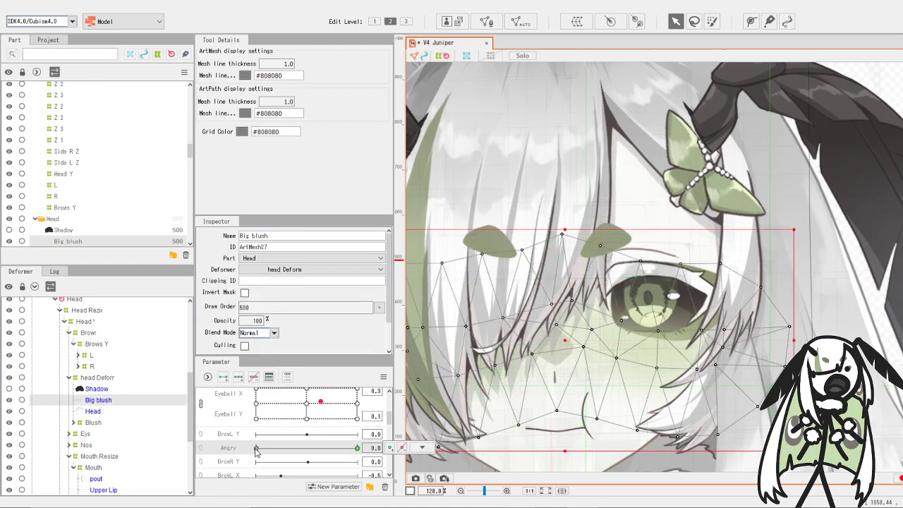
double_click(257, 320)
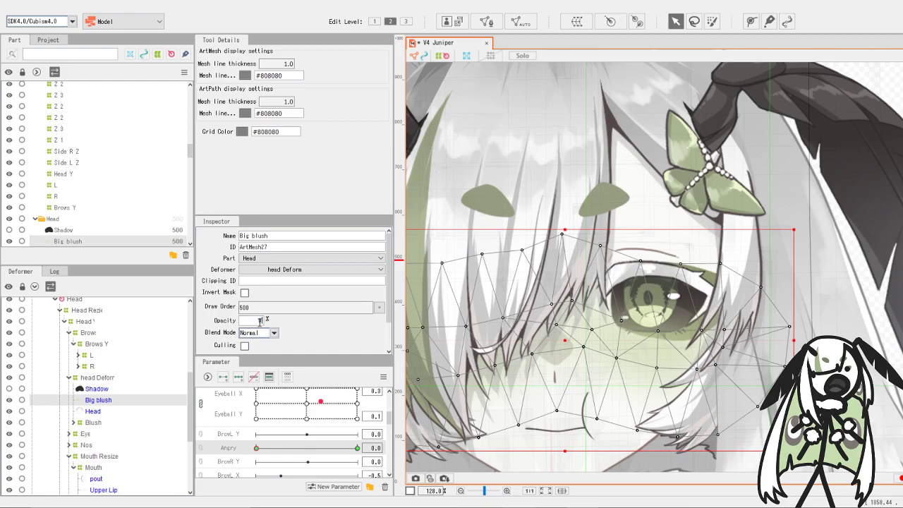
left_click_drag(283, 448, 399, 459)
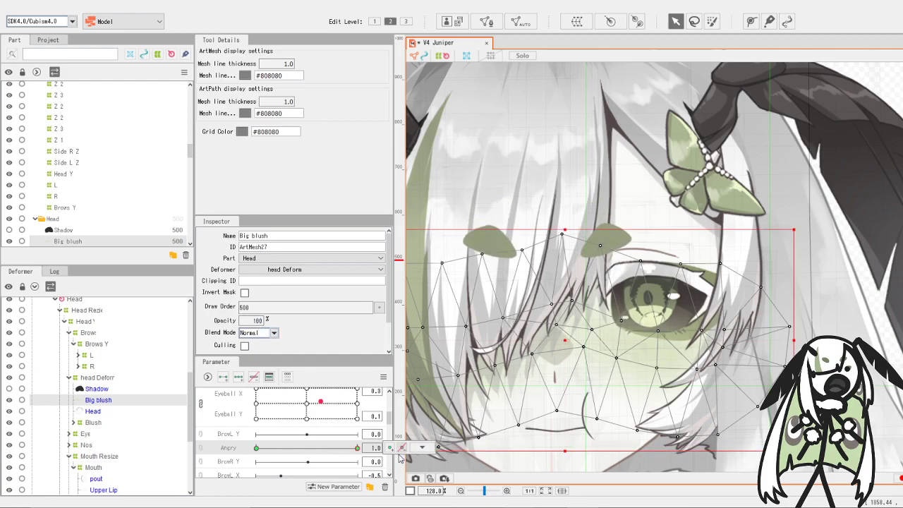
- Add two keys on Angry for the pout mesh and set its opacity to 0 at Angry 0
scroll(109, 437, "down", 3)
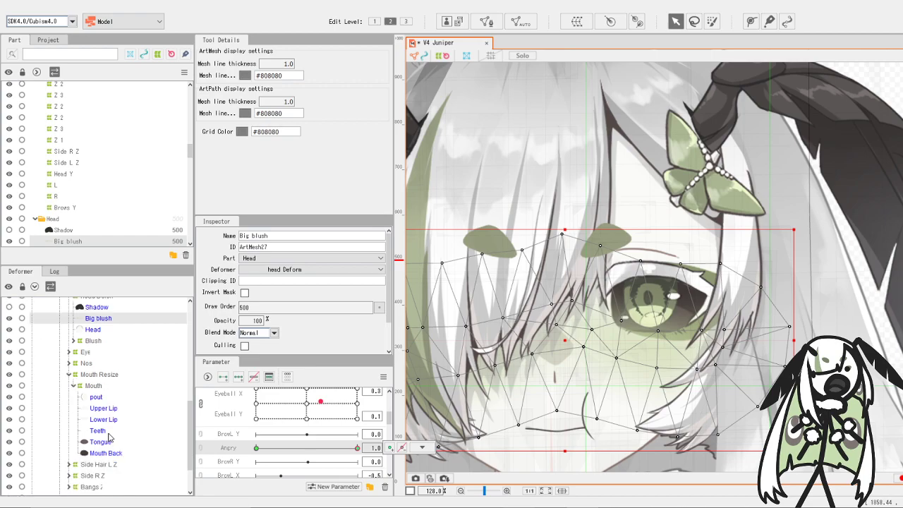
left_click(97, 399)
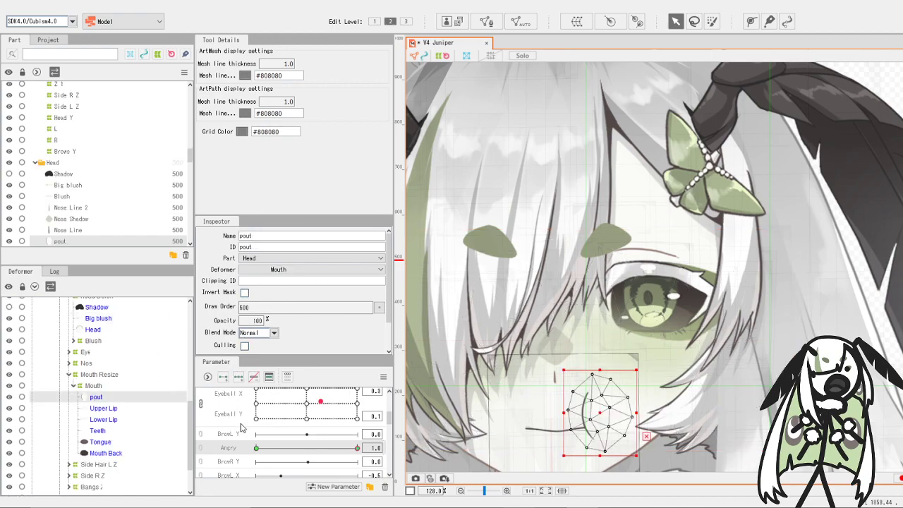
left_click(256, 449)
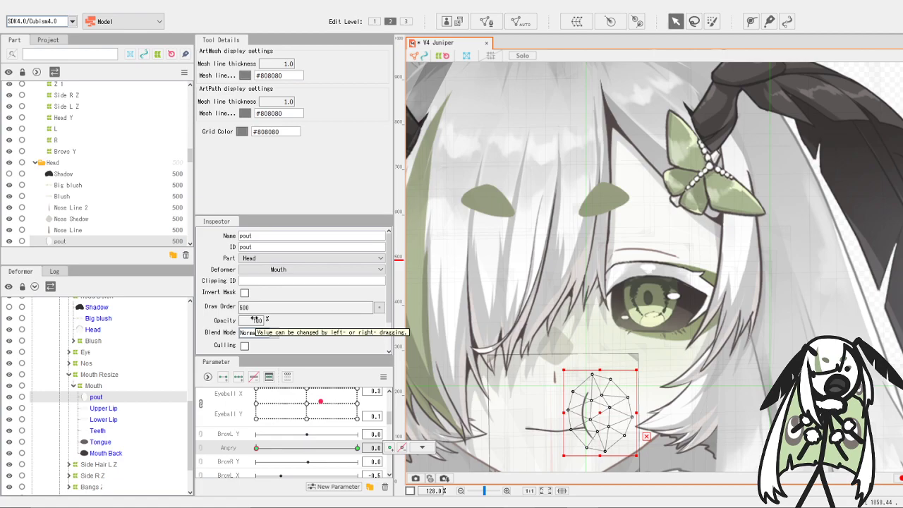
left_click(257, 321)
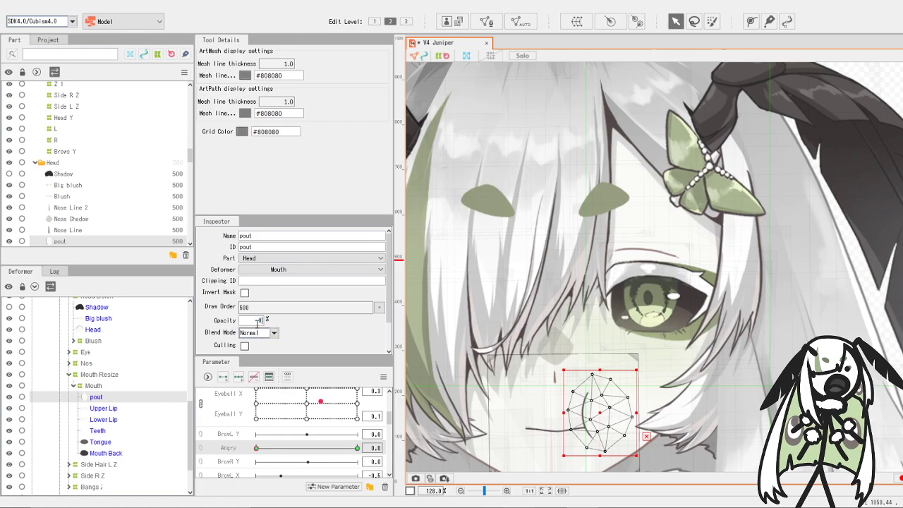
type("0")
key("Return")
left_click(357, 447)
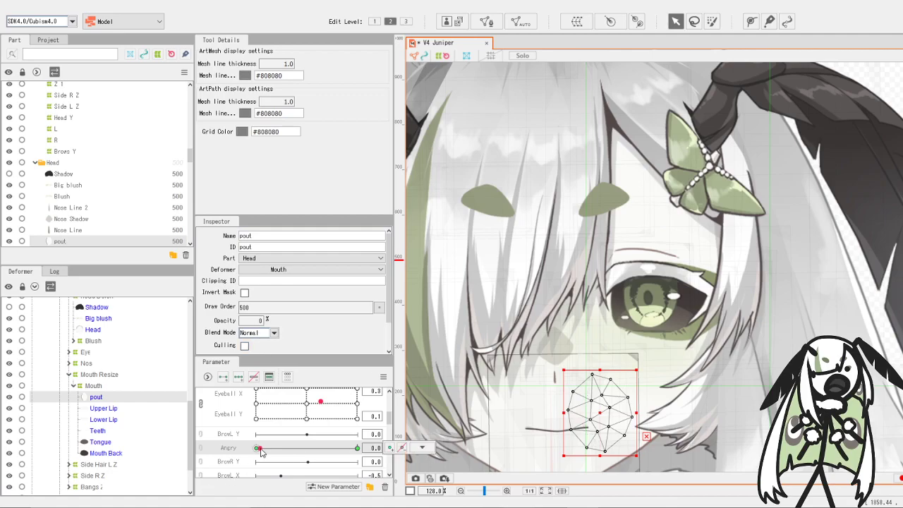
- Move the Big blush mesh slightly down the face at Angry 1.0 and check the change across the parameter
scroll(578, 367, "down", 2)
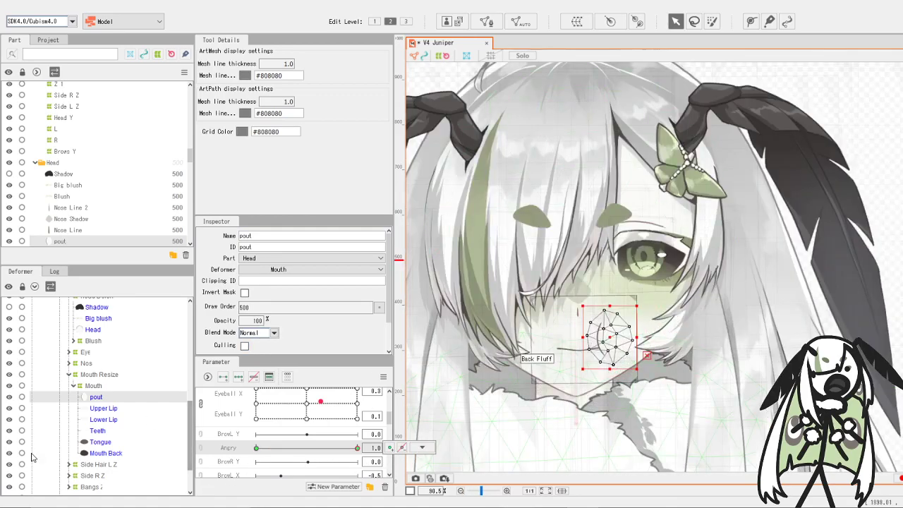
scroll(89, 433, "up", 4)
left_click(100, 442)
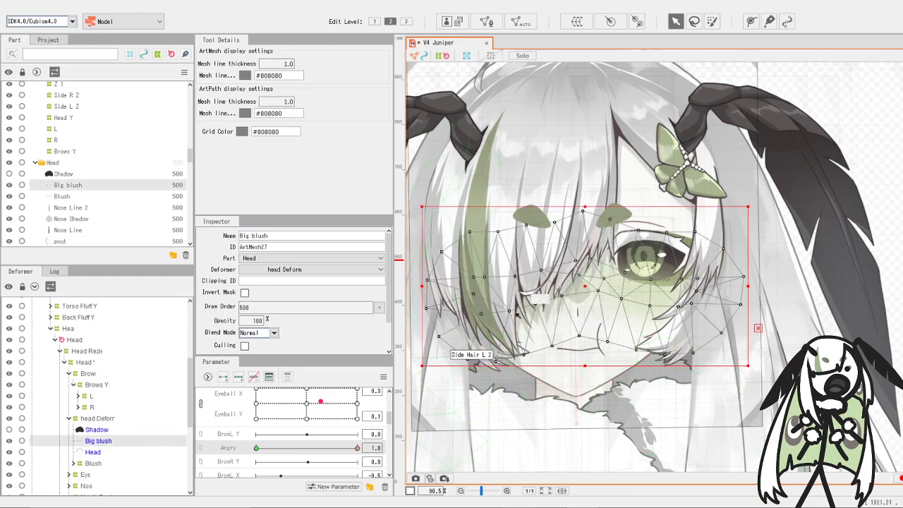
left_click_drag(588, 297, 588, 301)
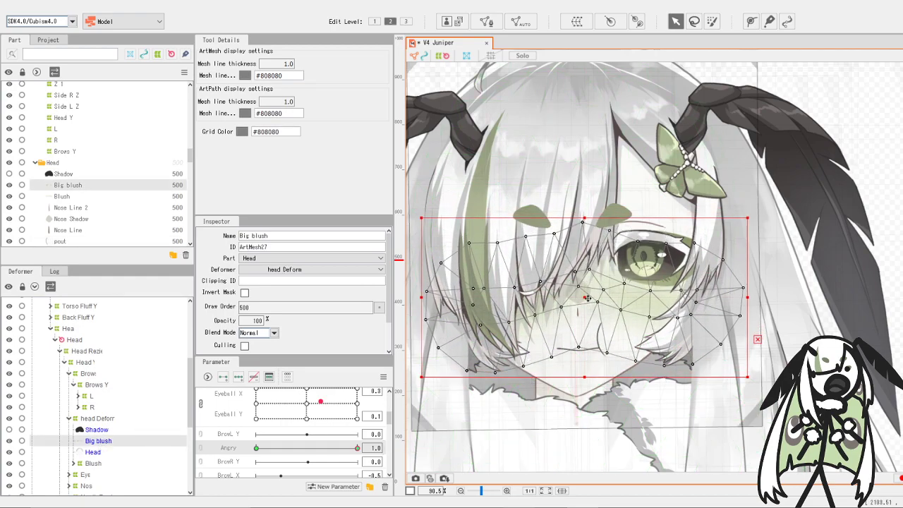
left_click_drag(354, 449, 217, 459)
left_click(357, 448)
- Move the pout mesh slightly down beside the mouth at Angry 1.0 and check how it fades across the parameter
scroll(162, 434, "down", 2)
left_click(97, 442)
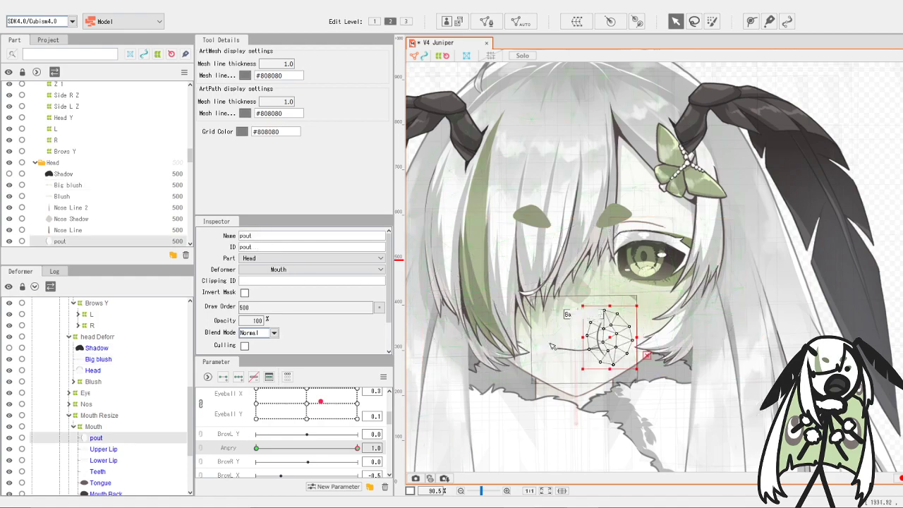
scroll(555, 347, "up", 3)
left_click_drag(711, 319, 712, 338)
left_click_drag(327, 451, 175, 450)
left_click_drag(256, 448, 357, 448)
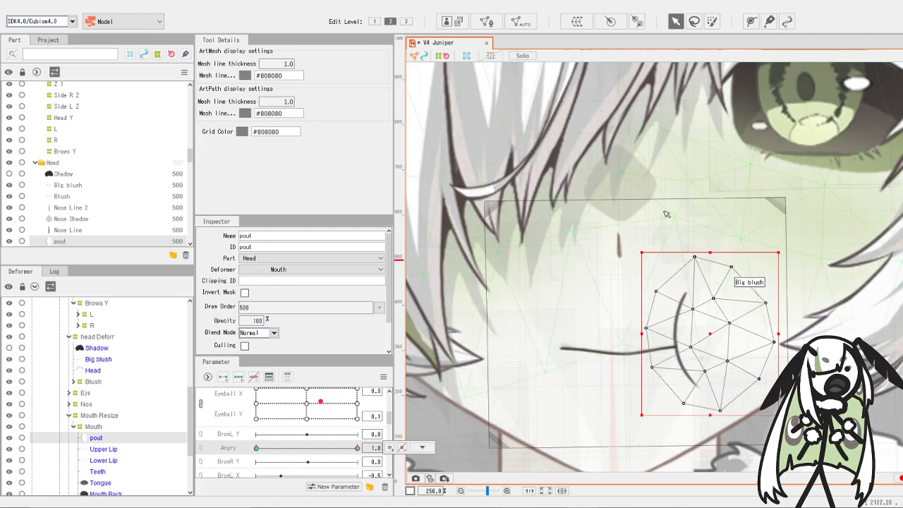
- Examine the whole Angry expression close up and from afar while varying the Angry value
scroll(640, 185, "down", 5)
scroll(640, 185, "up", 3)
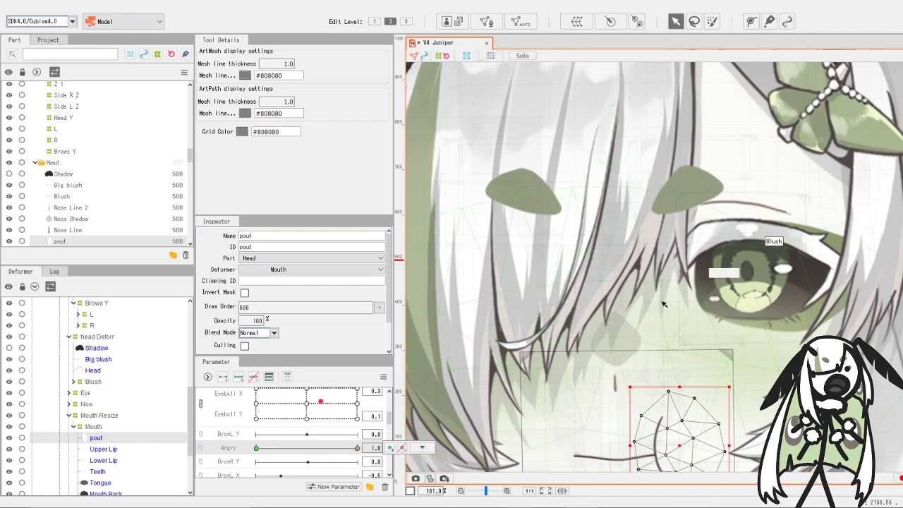
scroll(653, 302, "down", 1)
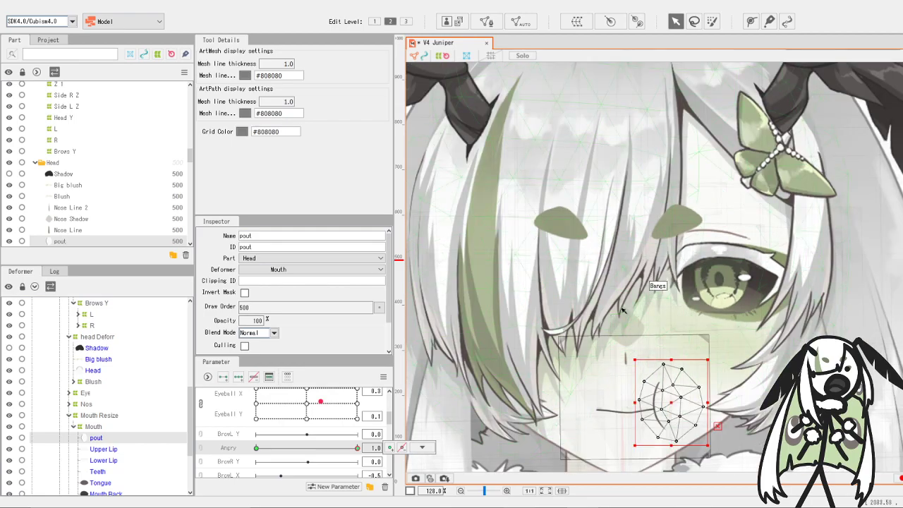
scroll(555, 300, "down", 1)
scroll(555, 299, "down", 2)
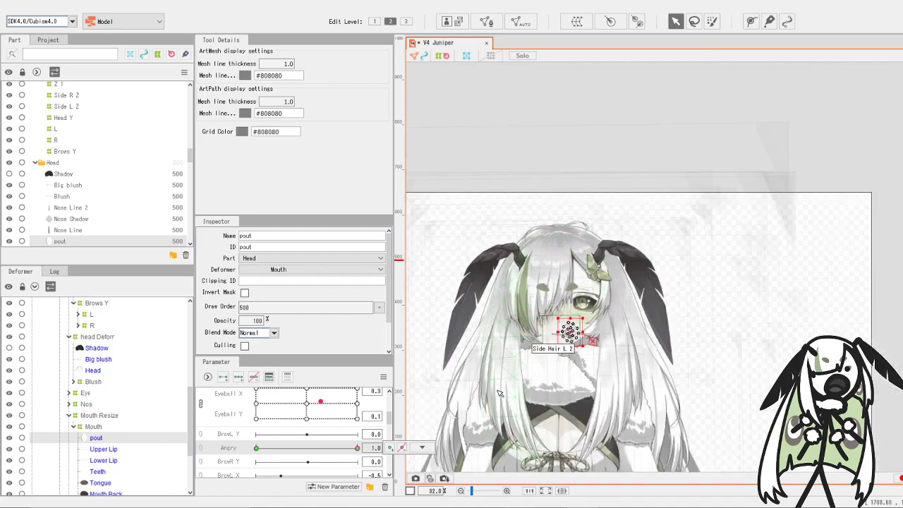
scroll(575, 339, "up", 1)
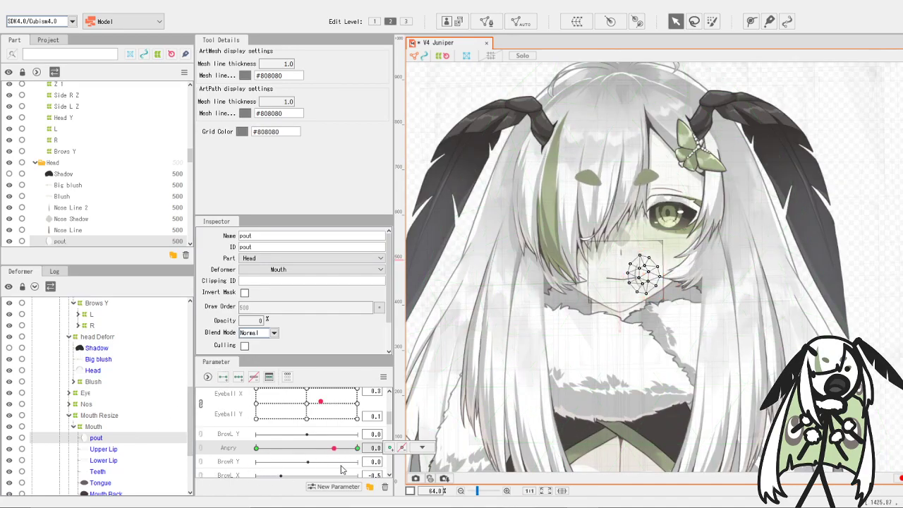
scroll(643, 240, "up", 3)
scroll(682, 222, "up", 1)
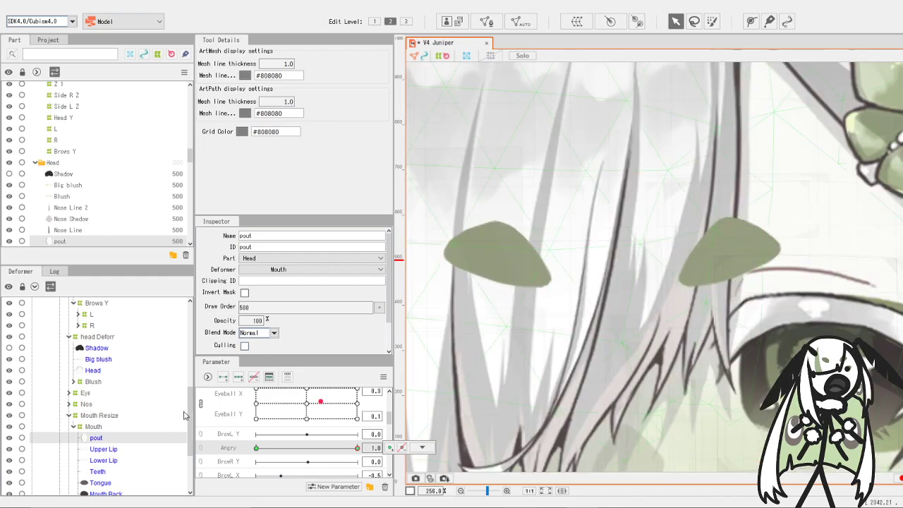
- Try to bend the lower edge of the Brows Y deformer upward with a bezier handle at Angry 1.0
scroll(116, 406, "up", 1)
left_click(93, 347)
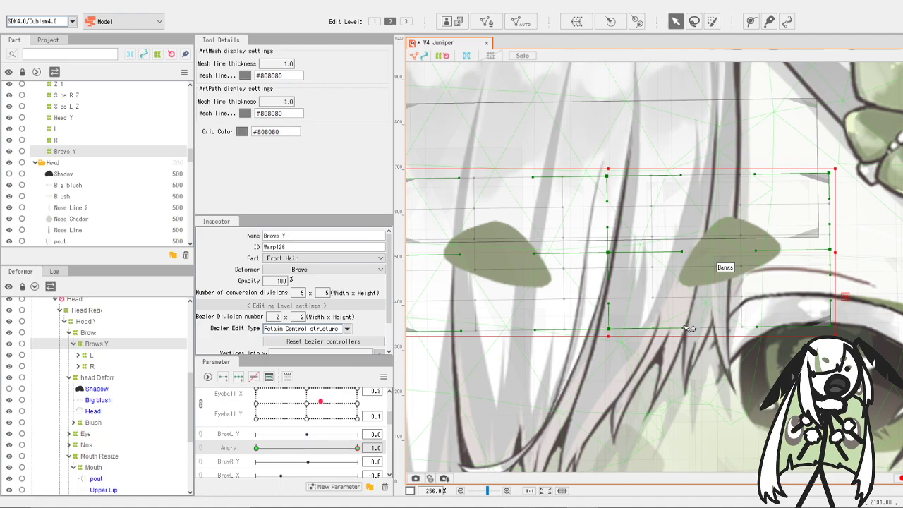
mouse_move(682, 327)
left_mouse_down()
mouse_move(679, 302)
mouse_move(680, 314)
left_mouse_up()
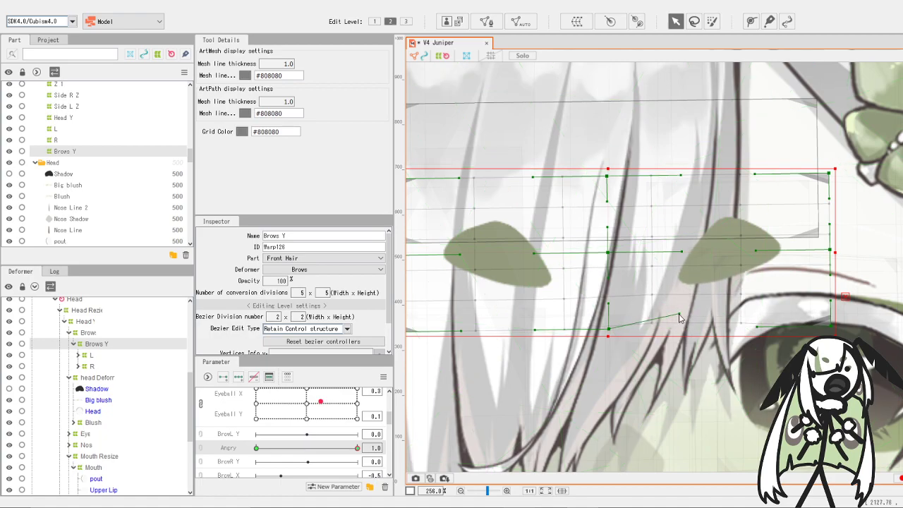
key("ctrl+z")
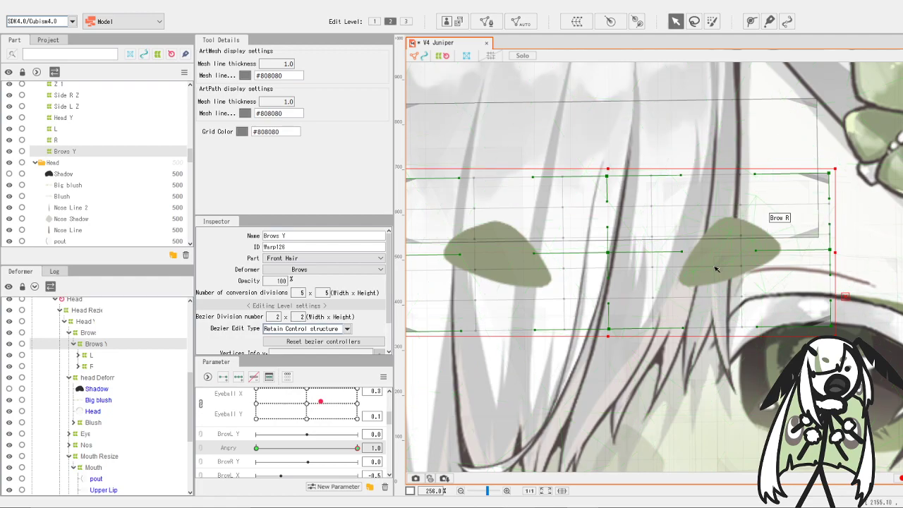
- Review the angry face at full-head and close-up scale, and save the V4 Juniper model
scroll(716, 269, "down", 5)
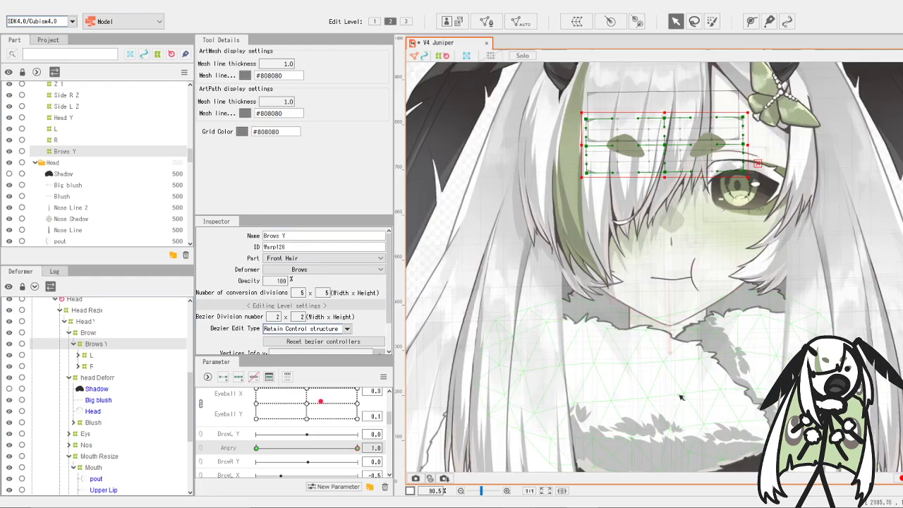
scroll(682, 397, "down", 1)
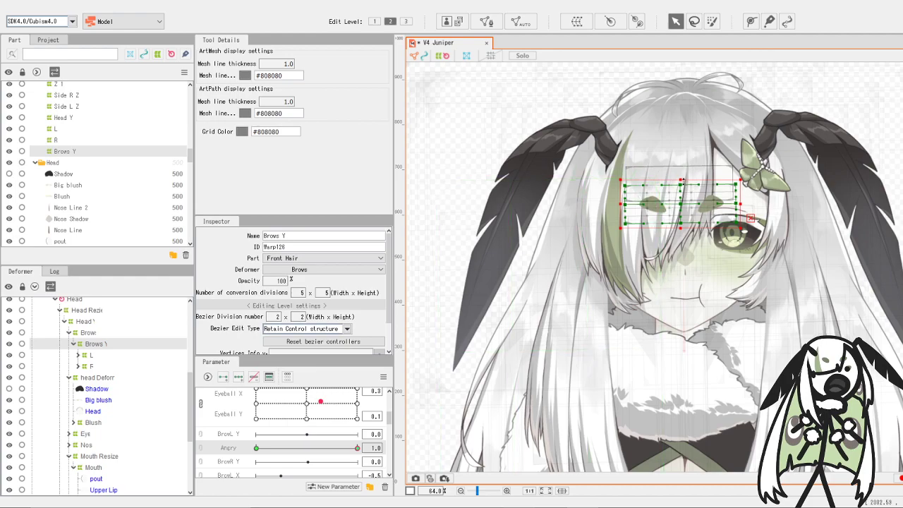
scroll(690, 186, "up", 1)
scroll(754, 234, "up", 2)
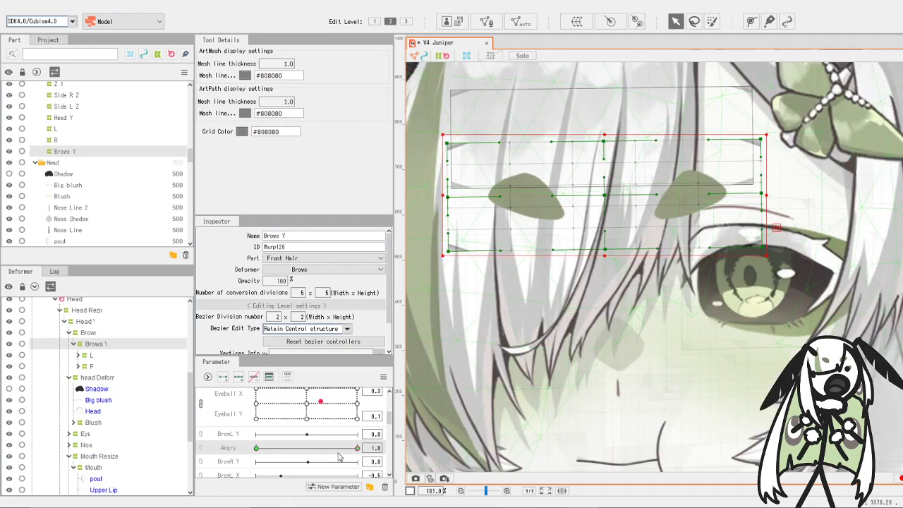
scroll(679, 217, "down", 2)
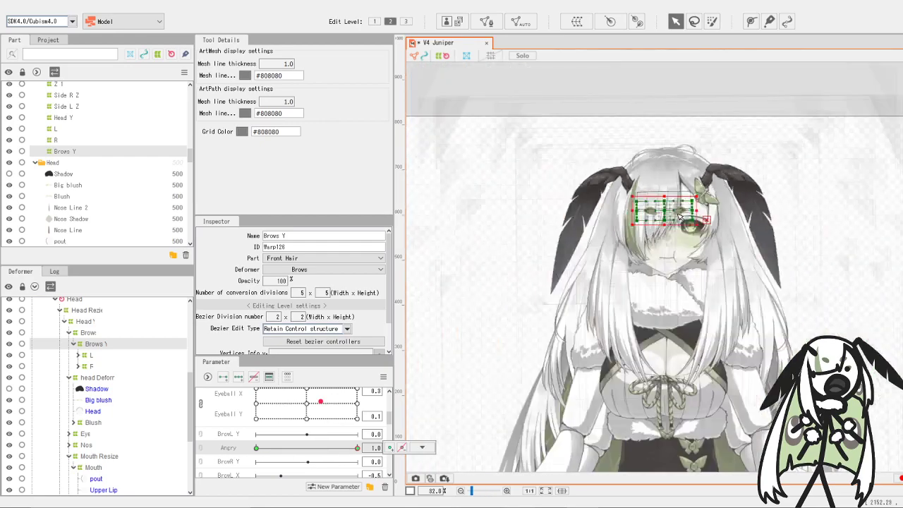
scroll(679, 218, "up", 2)
left_click(8, 3)
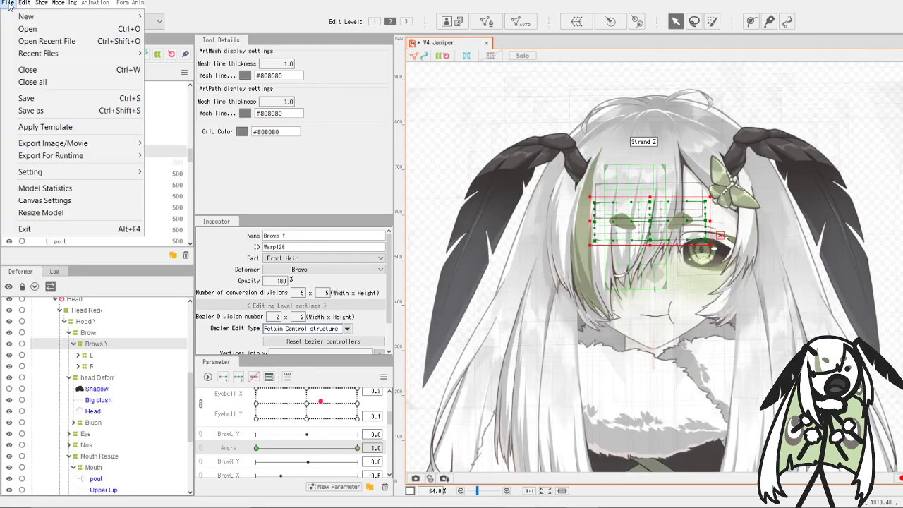
left_click(27, 98)
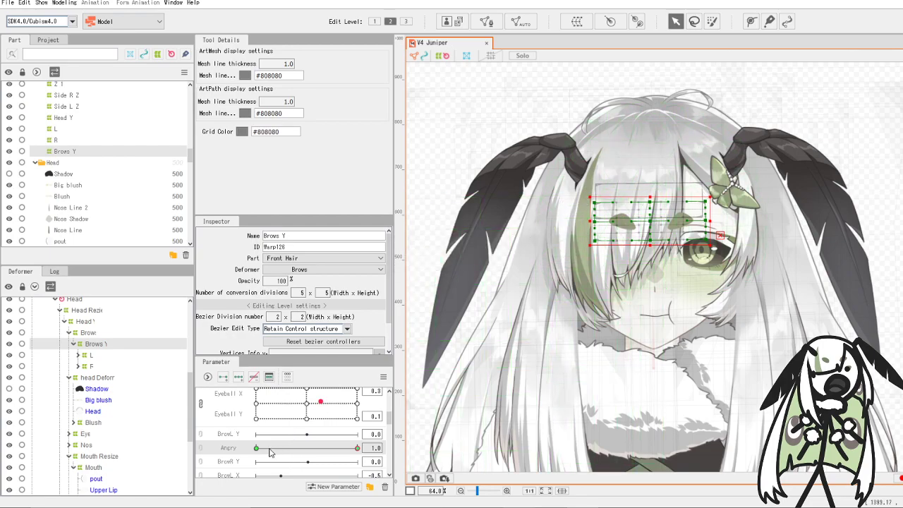
- Test the Angry expression across its range and with the head turned through Angle X and Angle Y
left_click_drag(269, 452, 289, 458)
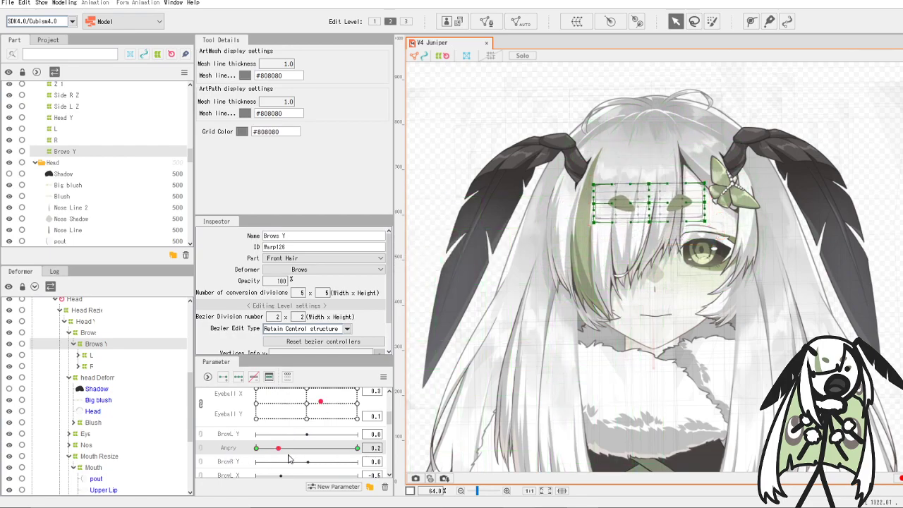
scroll(289, 423, "up", 5)
mouse_move(317, 415)
left_mouse_down()
mouse_move(387, 413)
mouse_move(388, 453)
mouse_move(209, 450)
mouse_move(238, 400)
mouse_move(306, 412)
mouse_move(350, 434)
mouse_move(311, 438)
mouse_move(321, 441)
mouse_move(305, 426)
mouse_move(309, 416)
left_mouse_up()
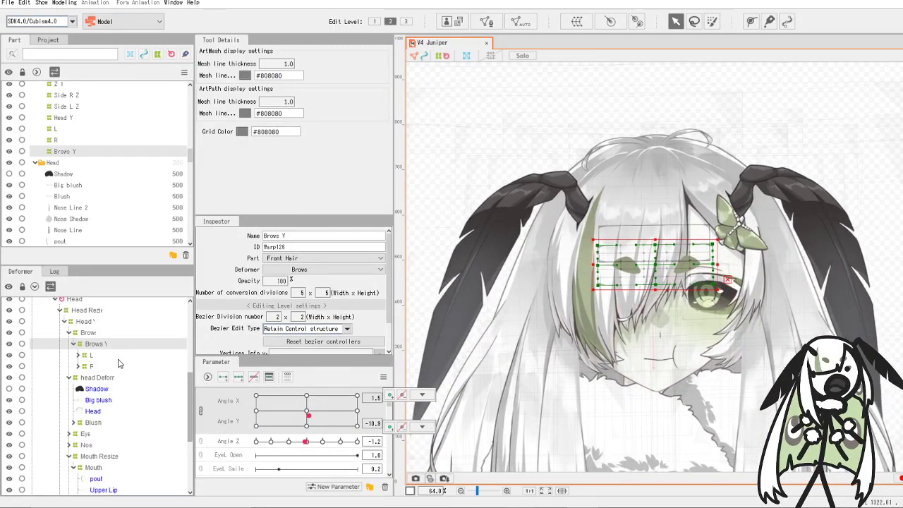
- Parent the Big blush mesh to the Blush deformer and check its movement with Angle X and Angle Y
scroll(113, 364, "down", 3)
scroll(106, 365, "up", 3)
left_click(106, 400)
scroll(125, 387, "down", 1)
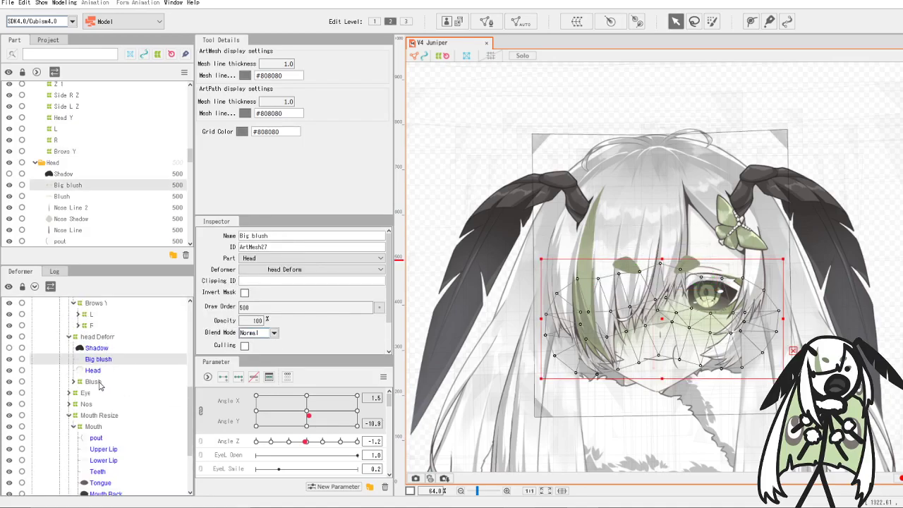
left_click_drag(101, 363, 93, 381)
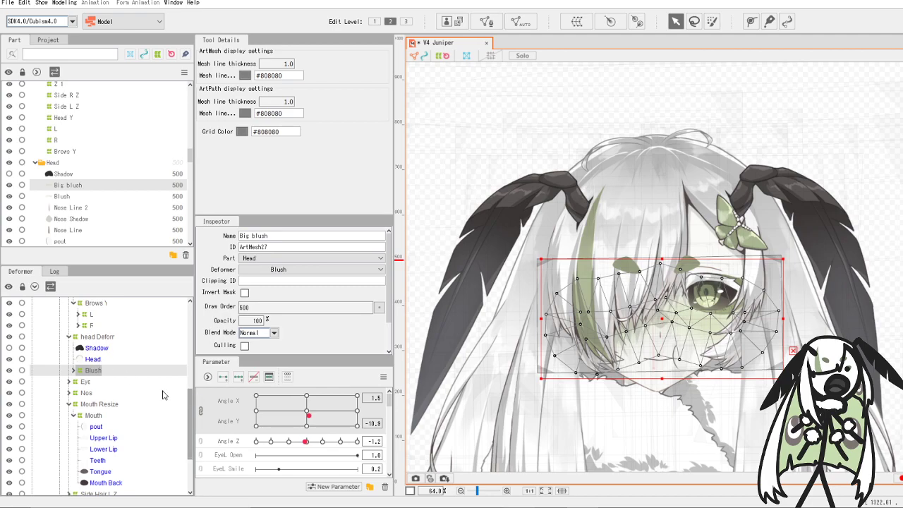
left_click_drag(331, 428, 308, 410)
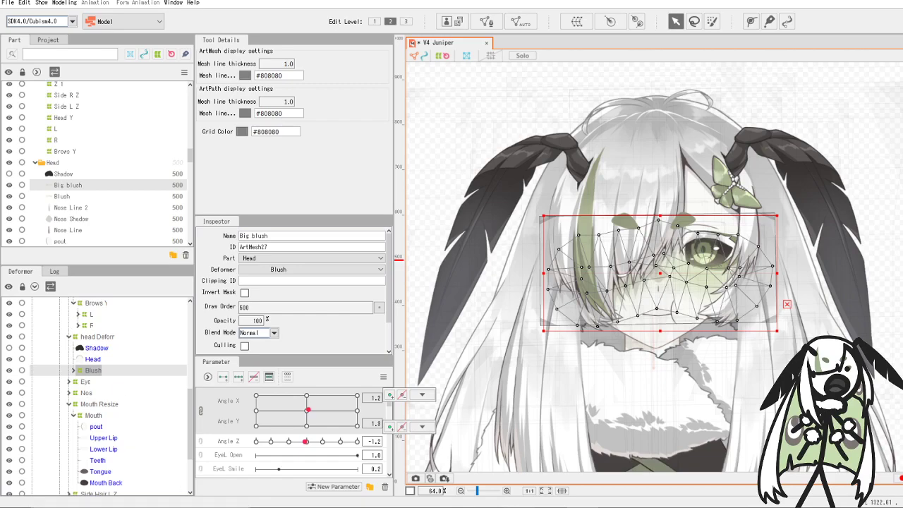
- Return the Angry parameter to 0 and save the model
scroll(317, 444, "down", 2)
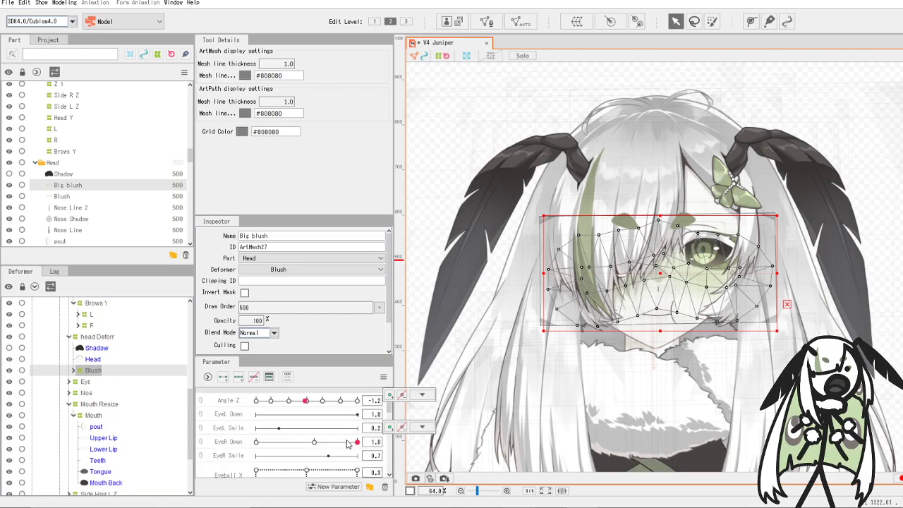
scroll(347, 443, "down", 3)
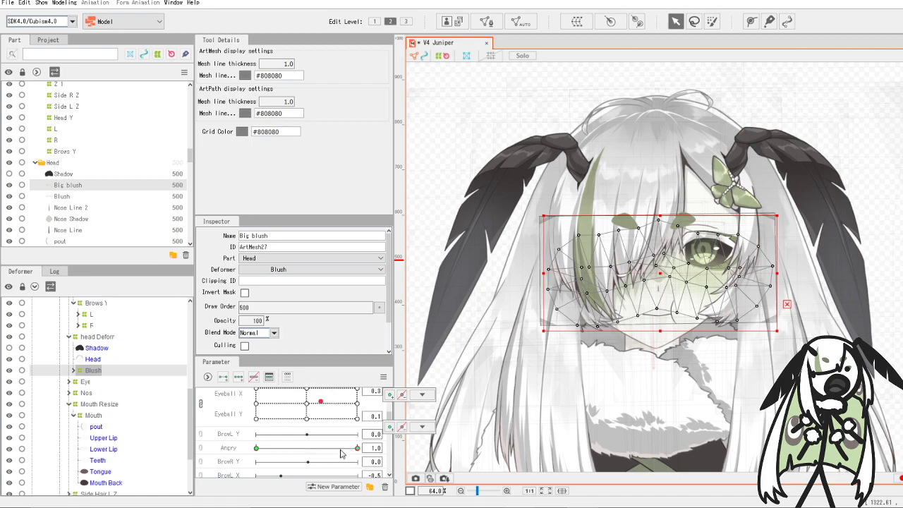
left_click(273, 450)
left_click_drag(274, 450, 256, 448)
left_click(6, 3)
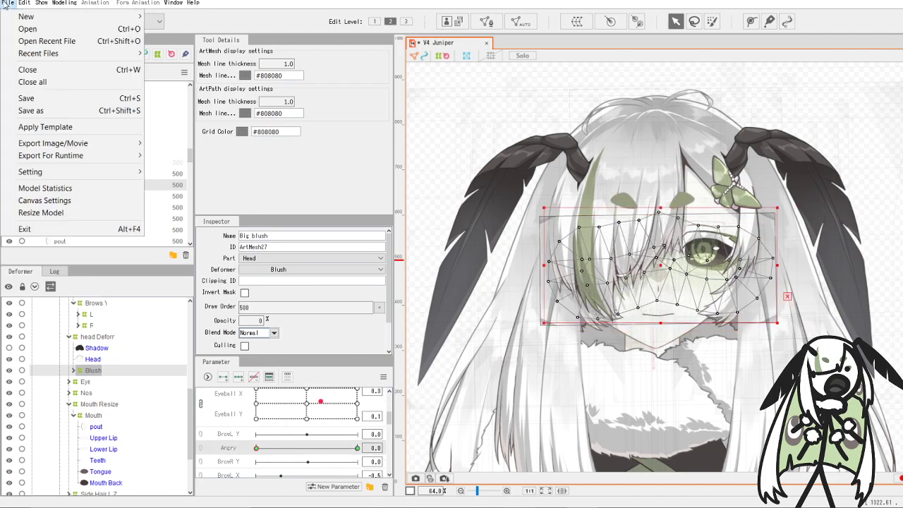
left_click(31, 98)
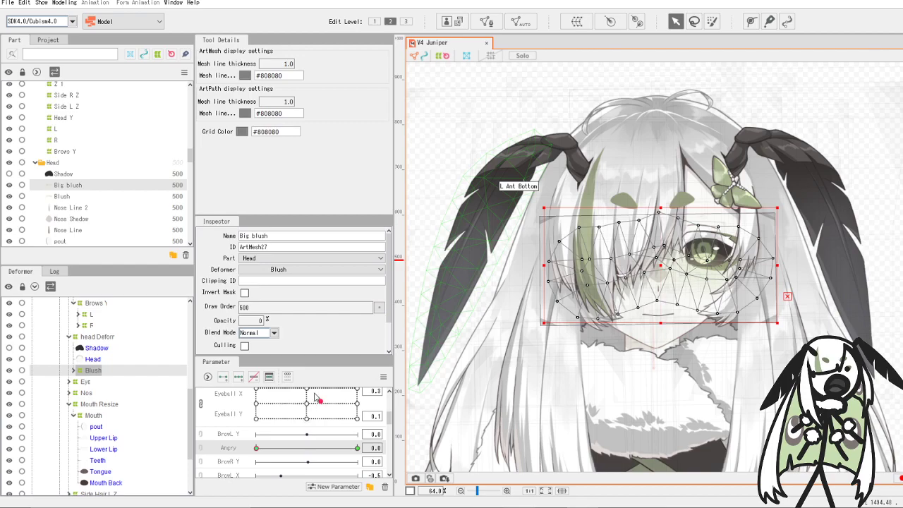
- Create a new parameter named Sad with minimum 0, default 0 and maximum 1
scroll(672, 286, "up", 2)
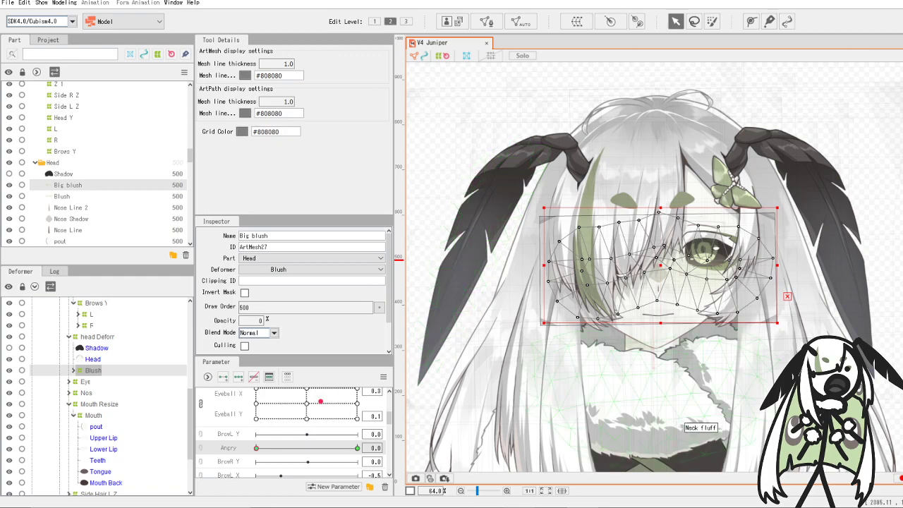
scroll(671, 275, "up", 1)
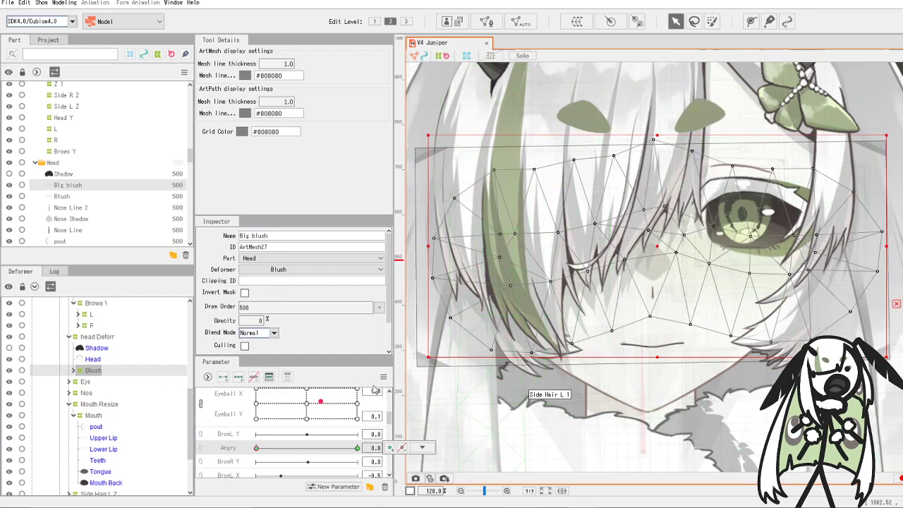
left_click(92, 371)
left_click(335, 487)
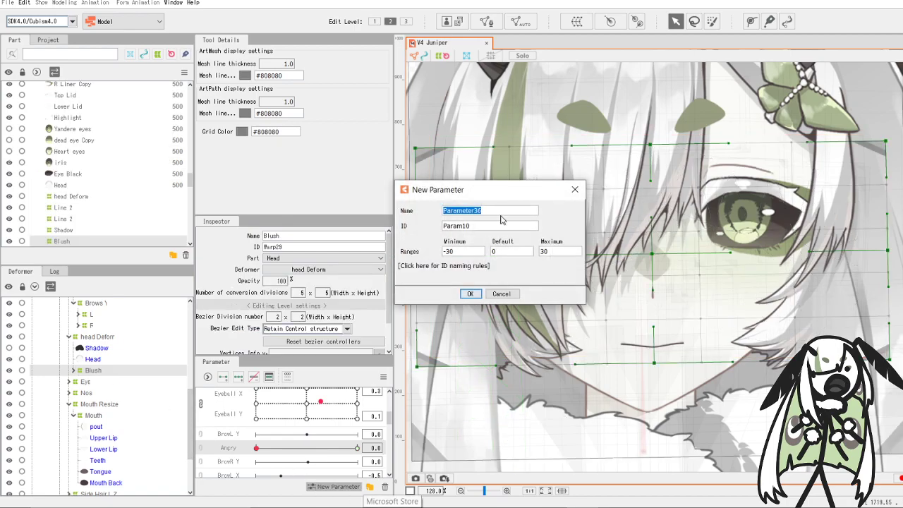
type("Sa")
key("BackSpace")
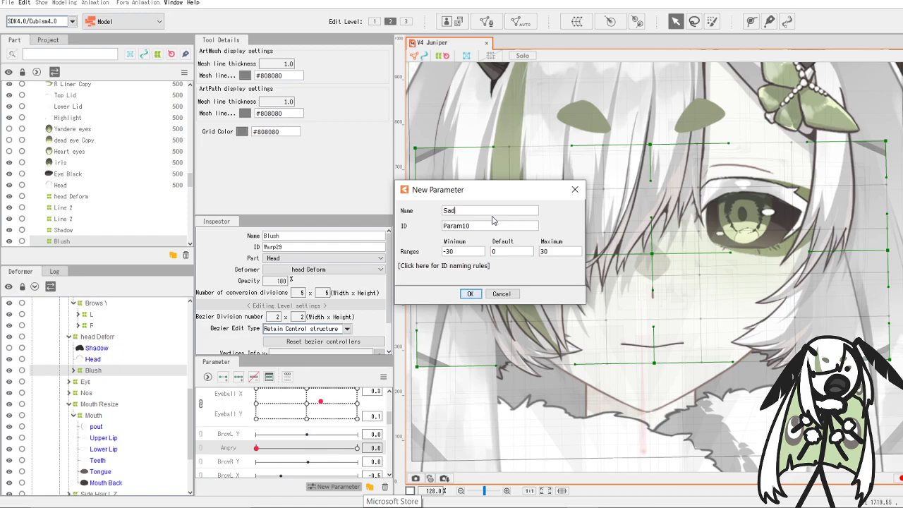
left_click_drag(462, 251, 428, 251)
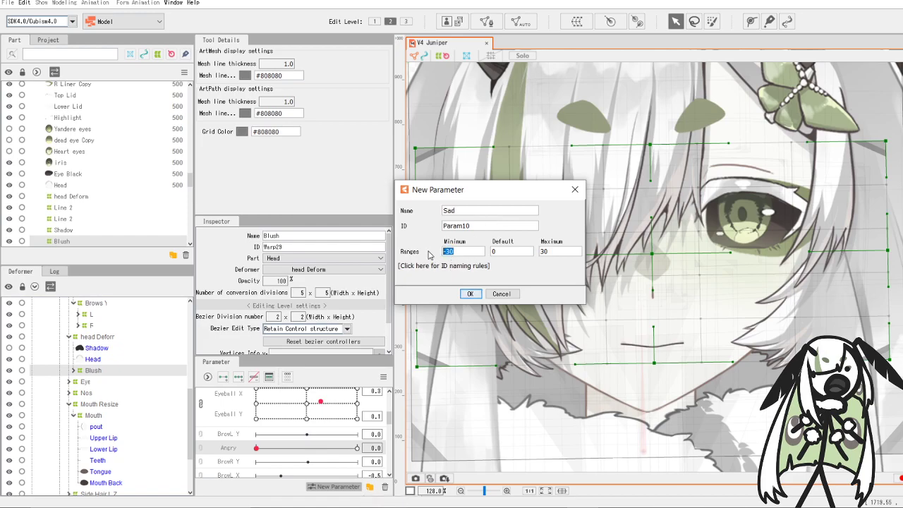
type("0")
key("Tab")
key("Tab")
type("1")
key("Return")
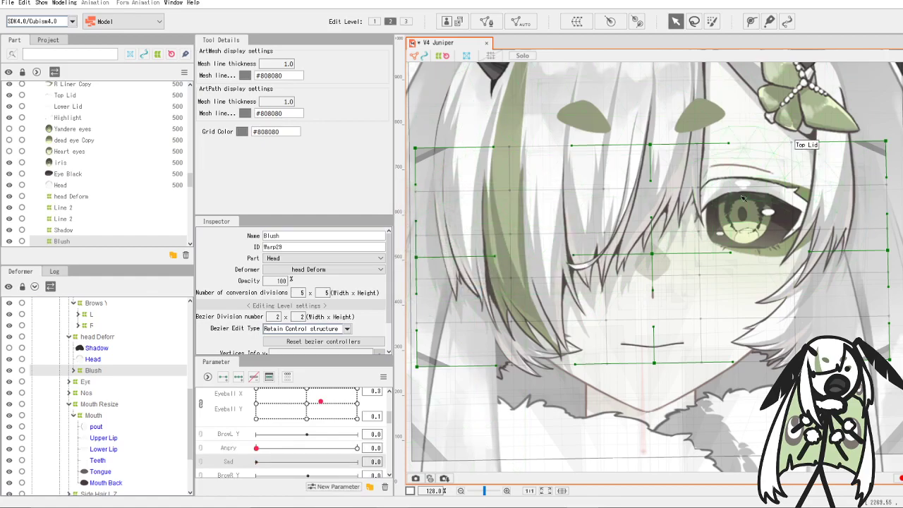
- Expand the Eye deformer's contents and select its Tear mesh
scroll(742, 199, "down", 4)
scroll(707, 341, "up", 2)
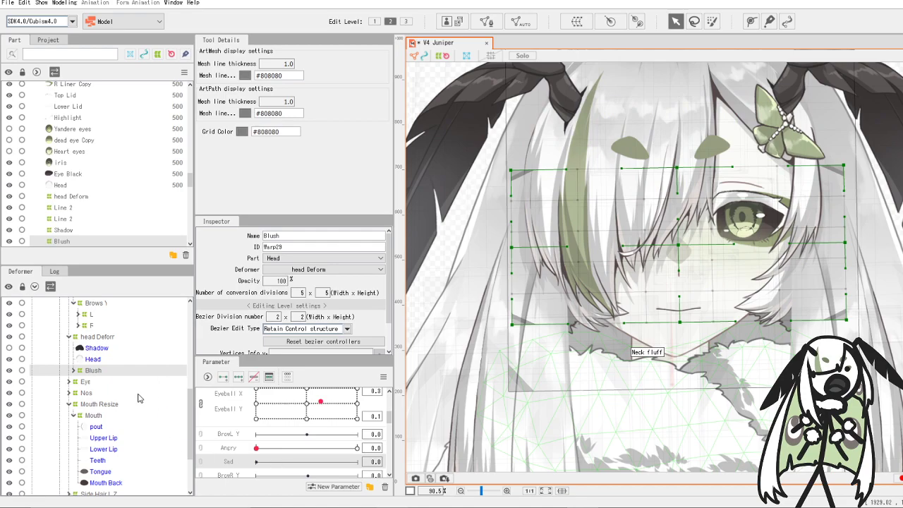
left_click(69, 382)
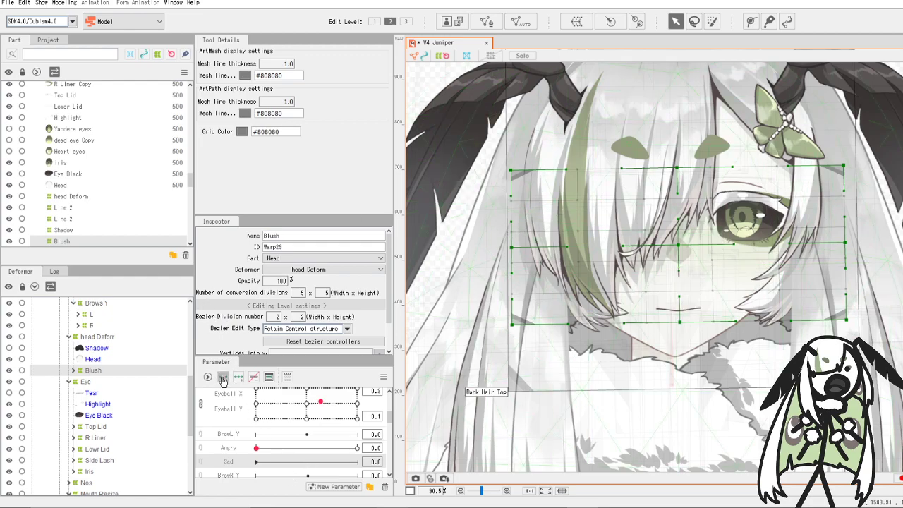
key("ctrl+z")
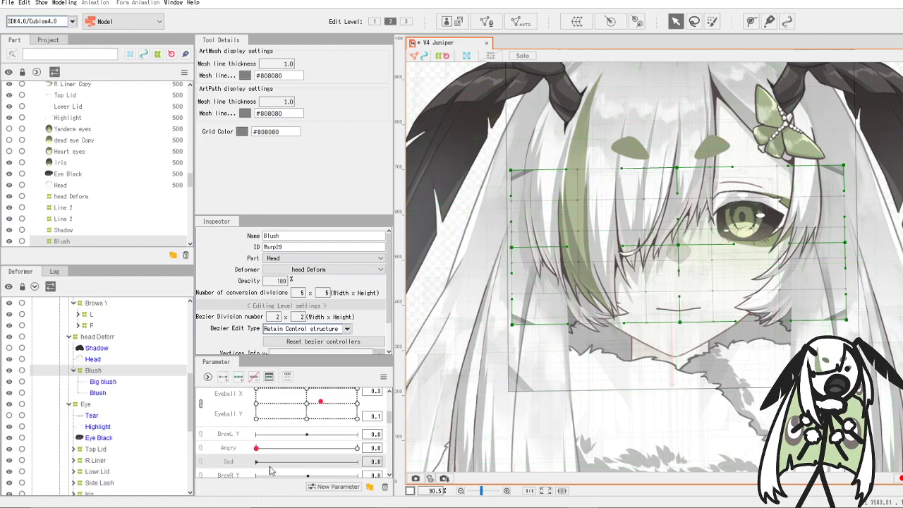
left_click(75, 370)
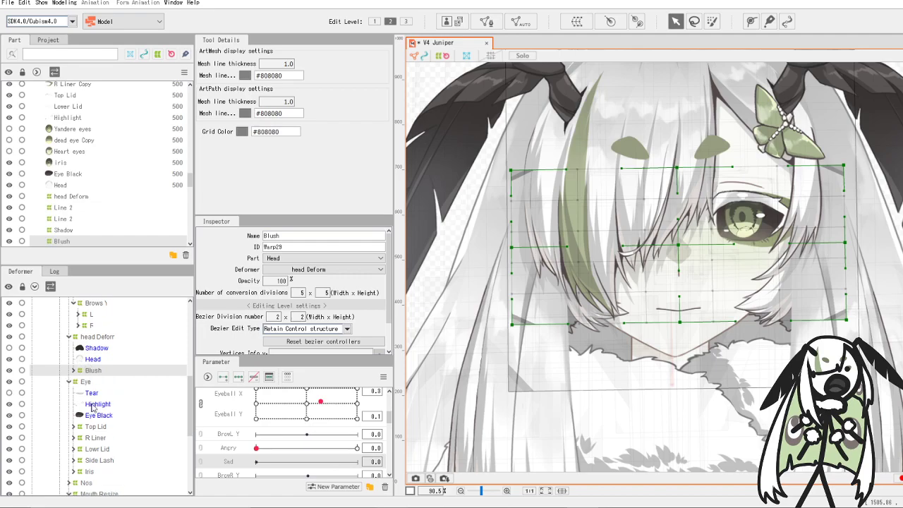
left_click(92, 393)
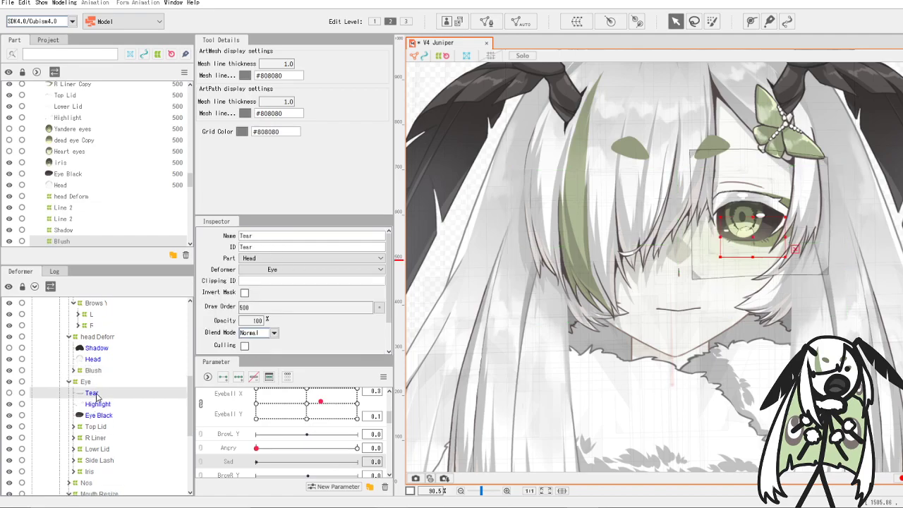
- Add two keys on the Sad parameter to the Tear mesh, make it visible, set its opacity to 0% at Sad 0, and preview Sad 1.0
left_click(223, 378)
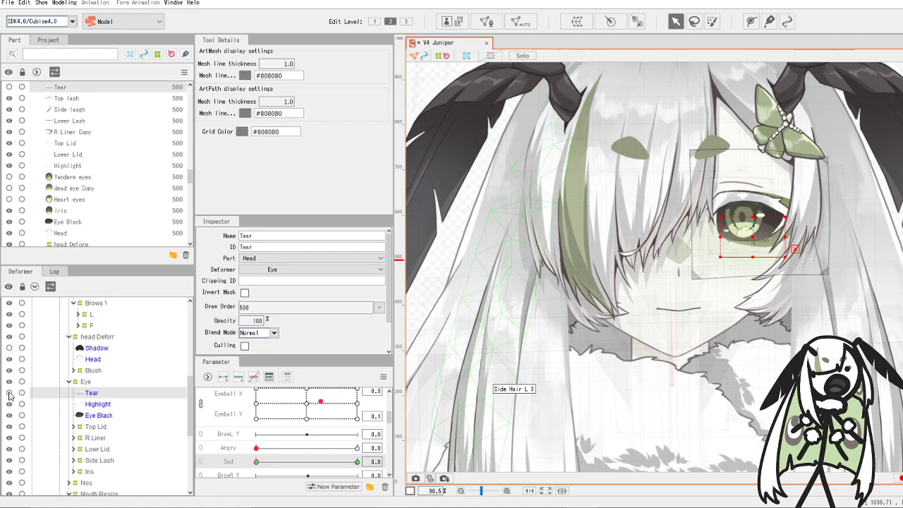
left_click(9, 393)
left_click_drag(267, 462, 221, 455)
double_click(257, 322)
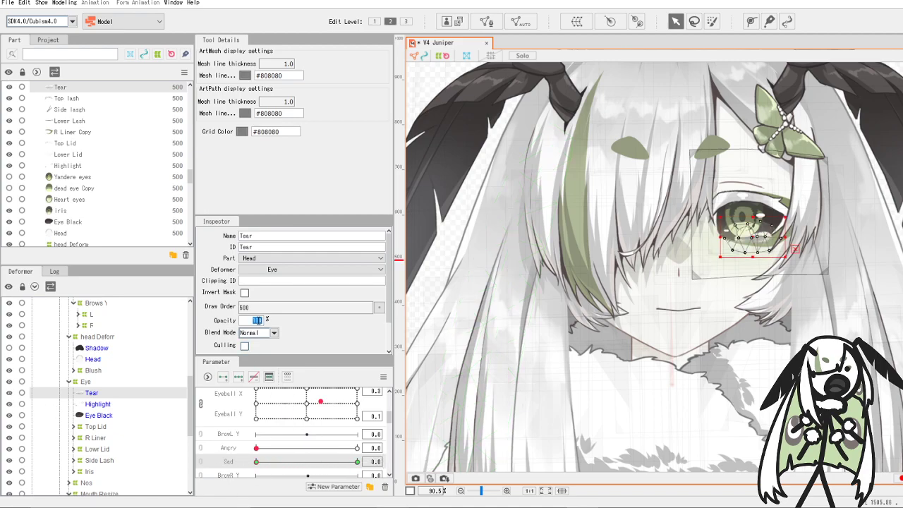
type("0")
key("Return")
left_click(357, 461)
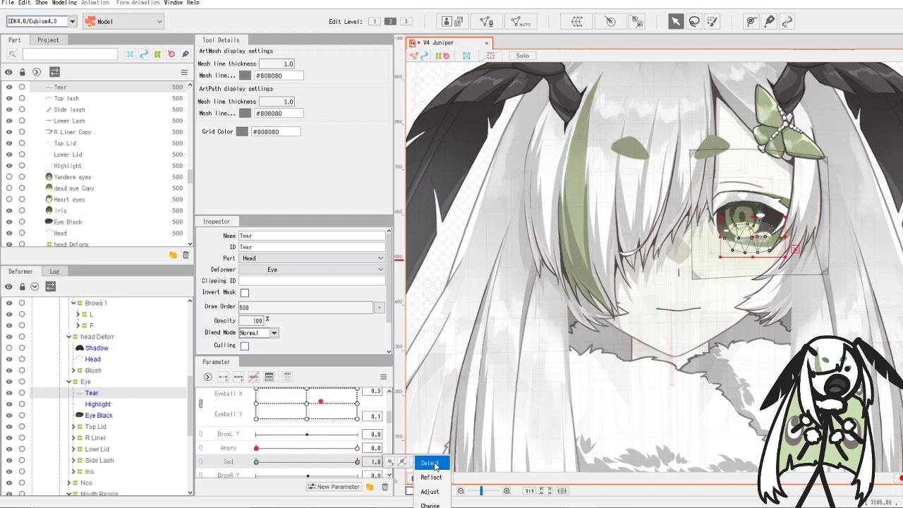
scroll(744, 208, "up", 3)
scroll(768, 262, "up", 2)
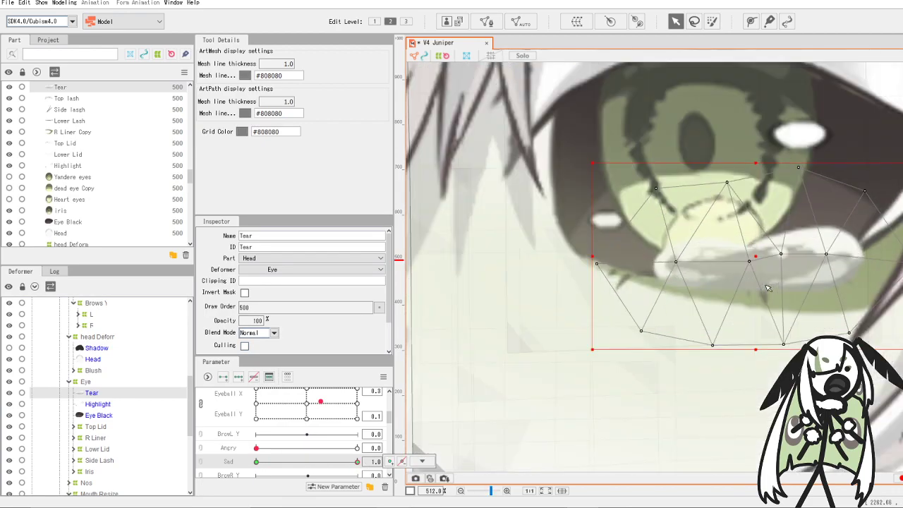
scroll(752, 263, "down", 4)
scroll(752, 263, "up", 2)
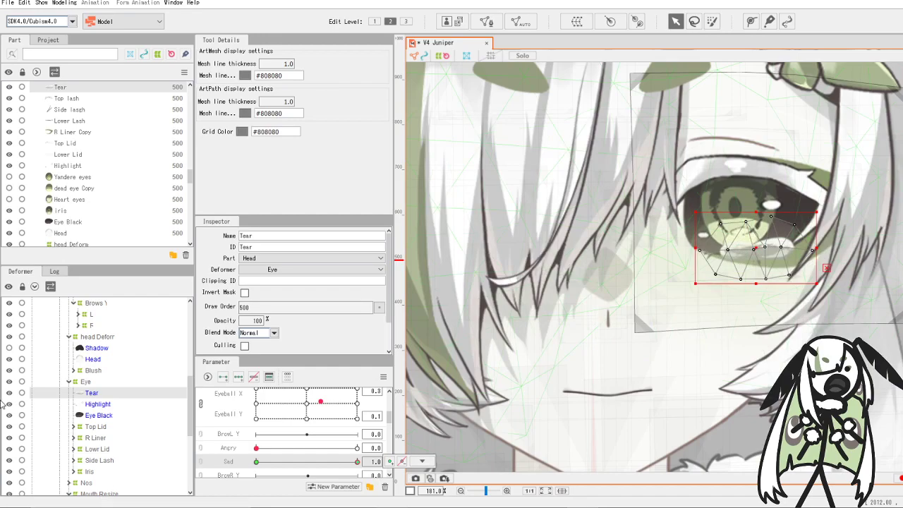
- Expand the Iris deformer down to Iris Position and make the dead eye Copy mesh visible
scroll(99, 401, "down", 2)
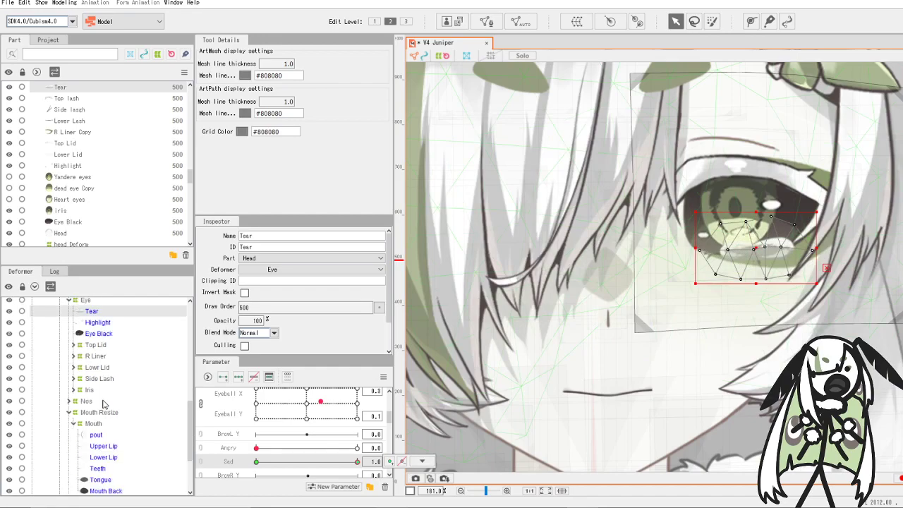
left_click(73, 390)
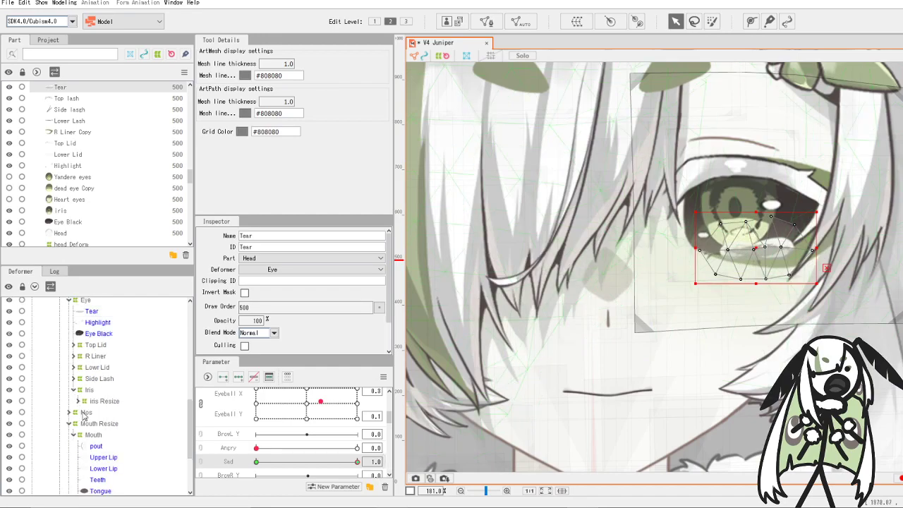
left_click(78, 401)
left_click(82, 412)
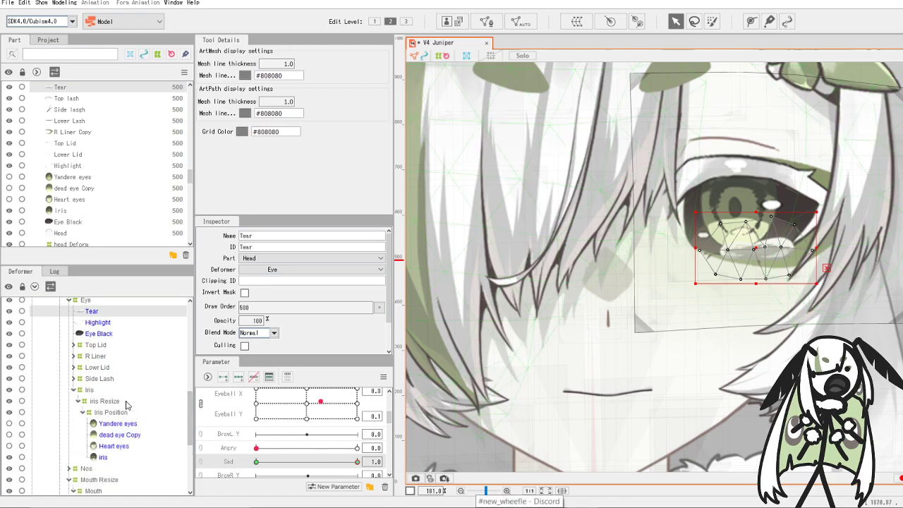
left_click(113, 434)
left_click(9, 434)
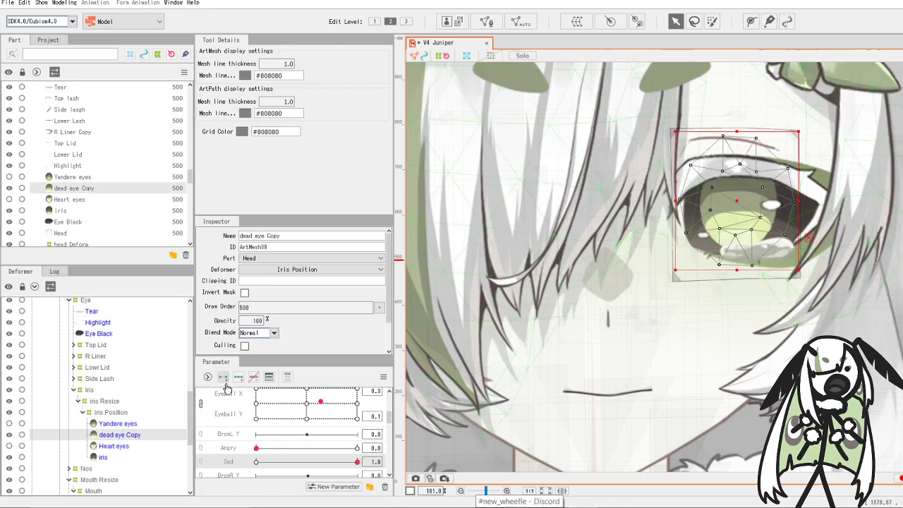
- Key the dead eye Copy on the Sad parameter with opacity 0% at Sad 0, and preview it at Sad 1.0
double_click(258, 320)
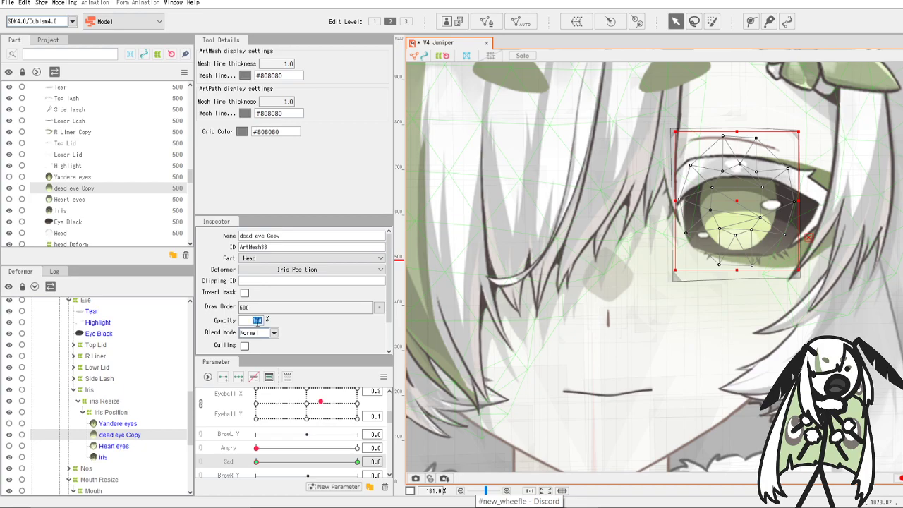
type("0")
key("Return")
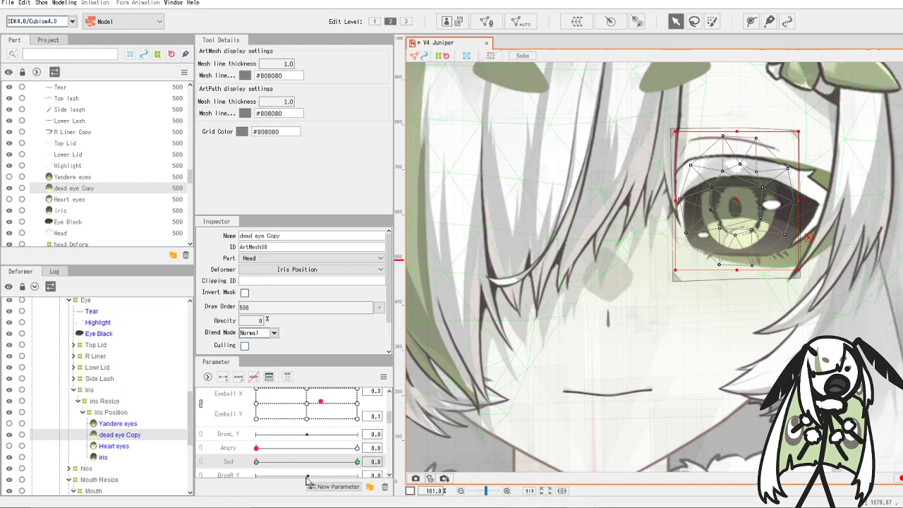
left_click_drag(286, 461, 359, 462)
mouse_move(434, 467)
scroll(618, 248, "down", 5)
scroll(618, 248, "up", 3)
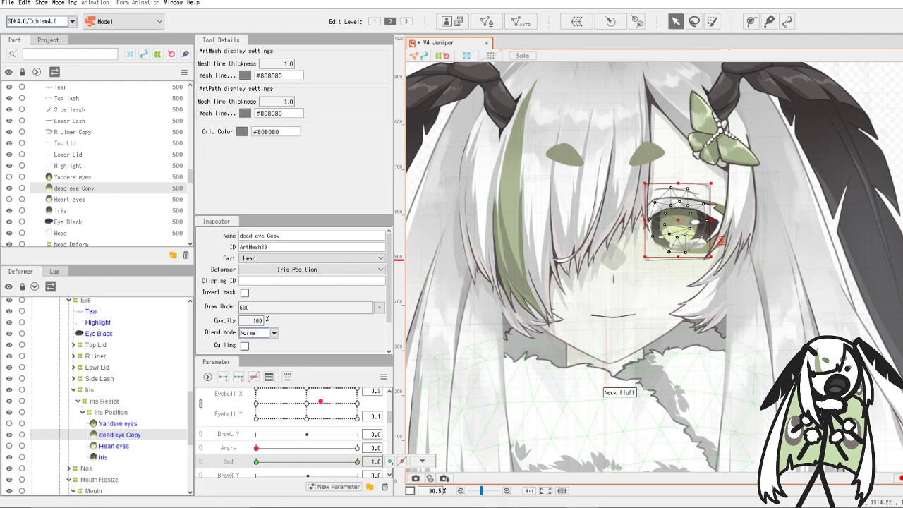
- Save the model, switch to File Explorer and search the DRAWINGS1 folder for "sad"
key("ctrl+s")
key("super+e")
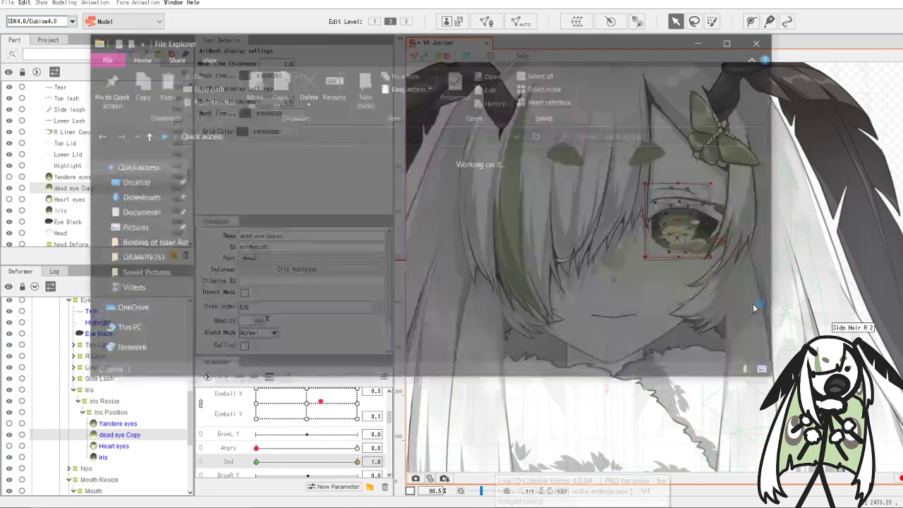
left_click(134, 258)
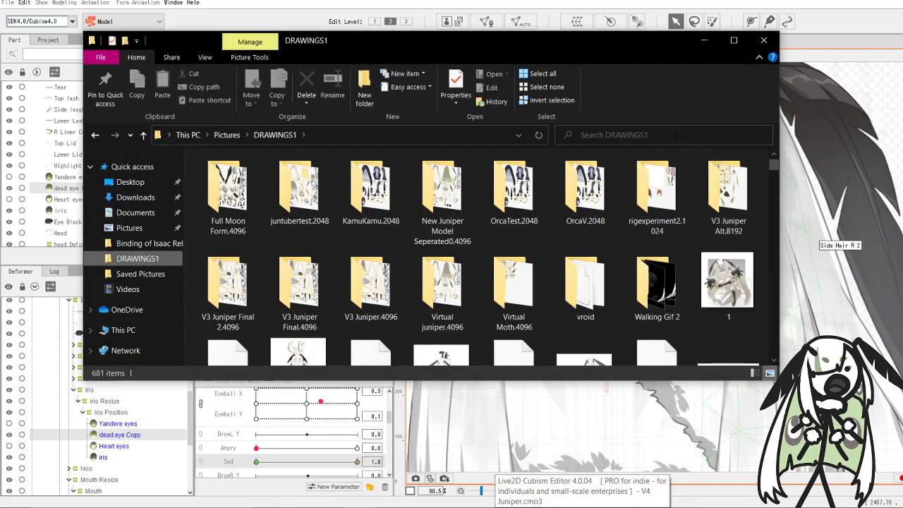
left_click(627, 135)
type("sad")
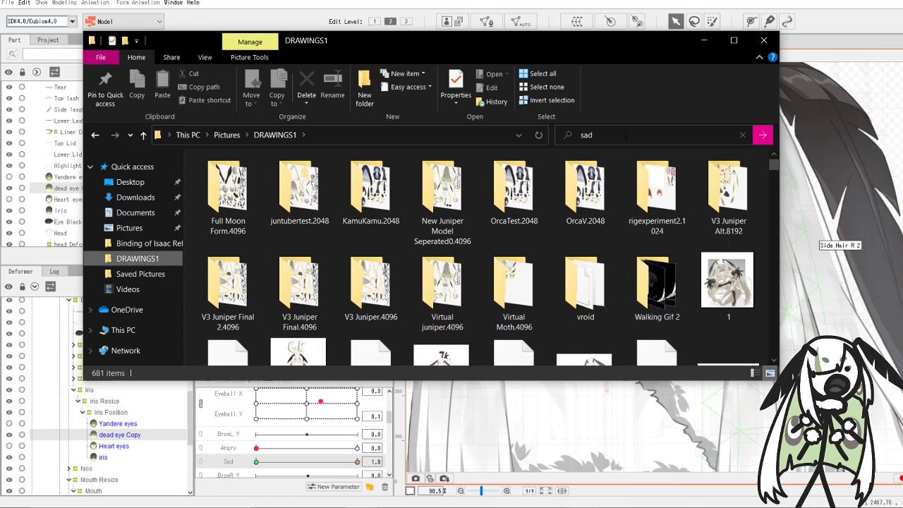
- Import sad lines.psd into the V4 Juniper model, adding all its layers as new ArtMeshes
left_click(228, 187)
left_click_drag(227, 187, 54, 73)
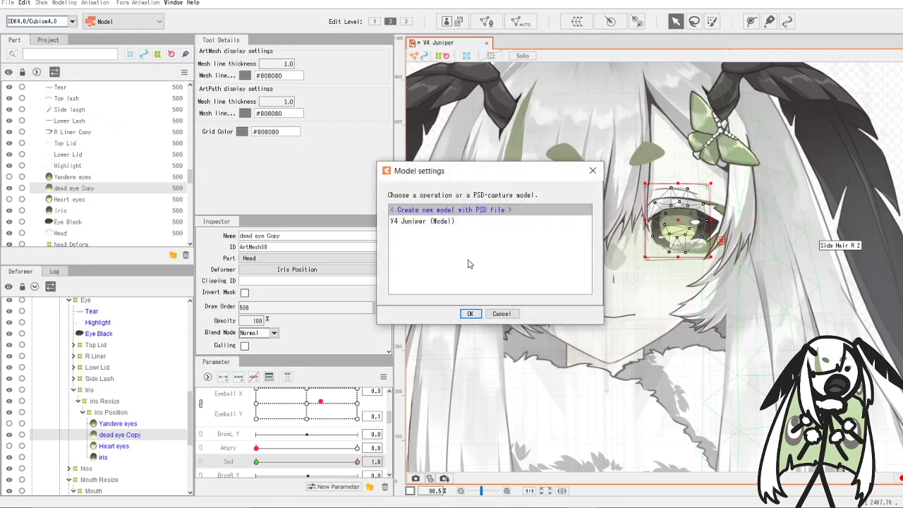
left_click(433, 222)
left_click(471, 313)
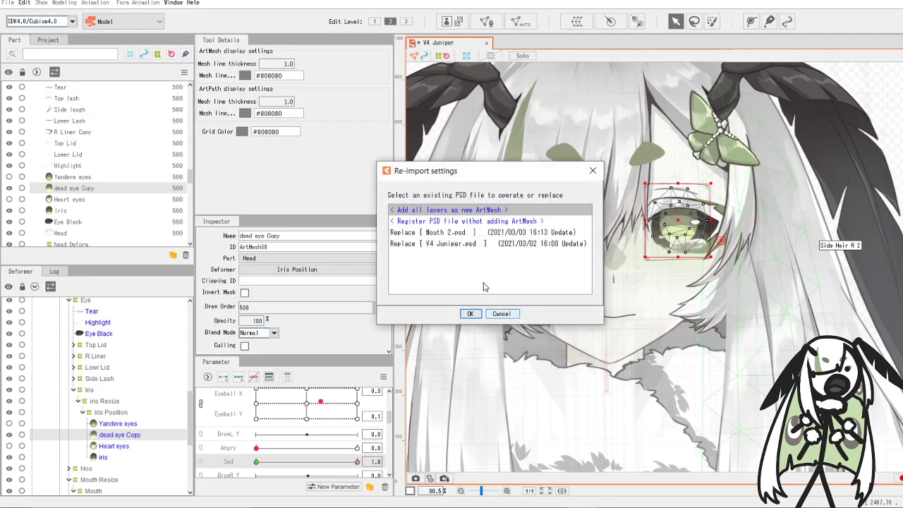
left_click(471, 313)
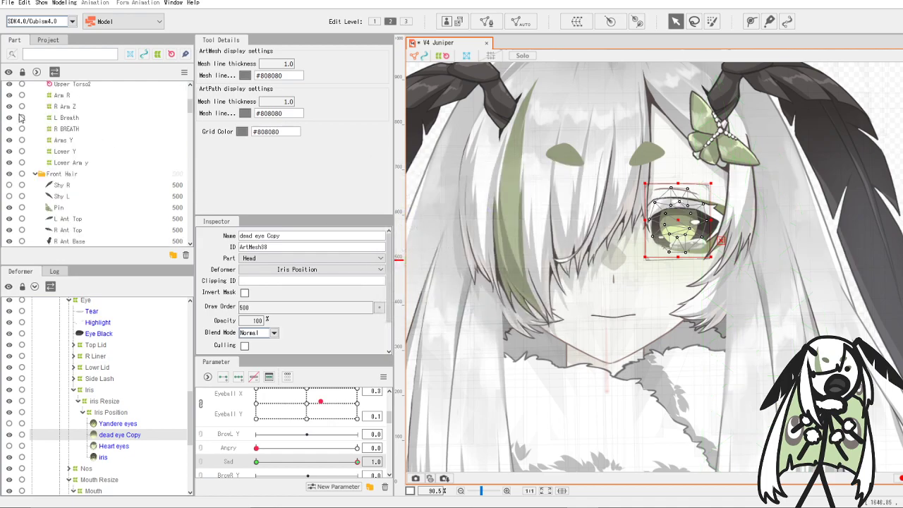
- Generate an automatic mesh for Layer 4 of sad lines.psd using the Standard preset
left_click(61, 89)
left_click(35, 87)
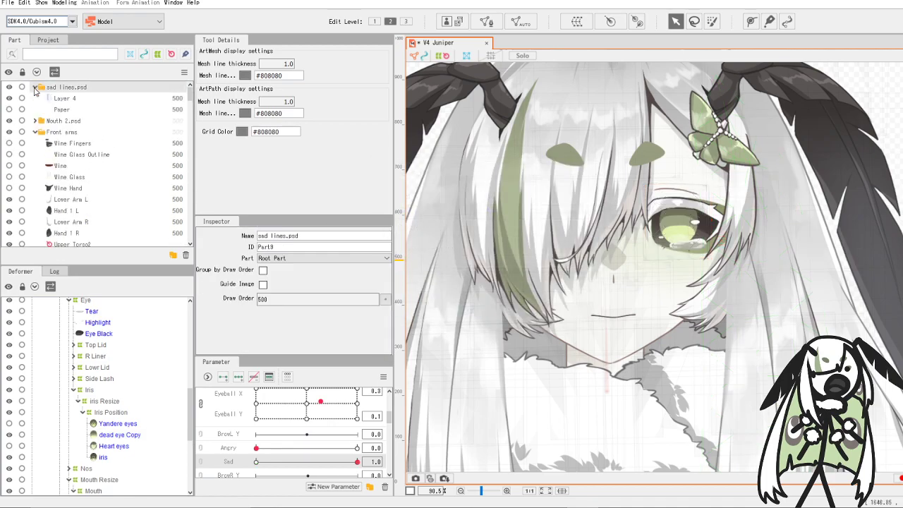
left_click(65, 98)
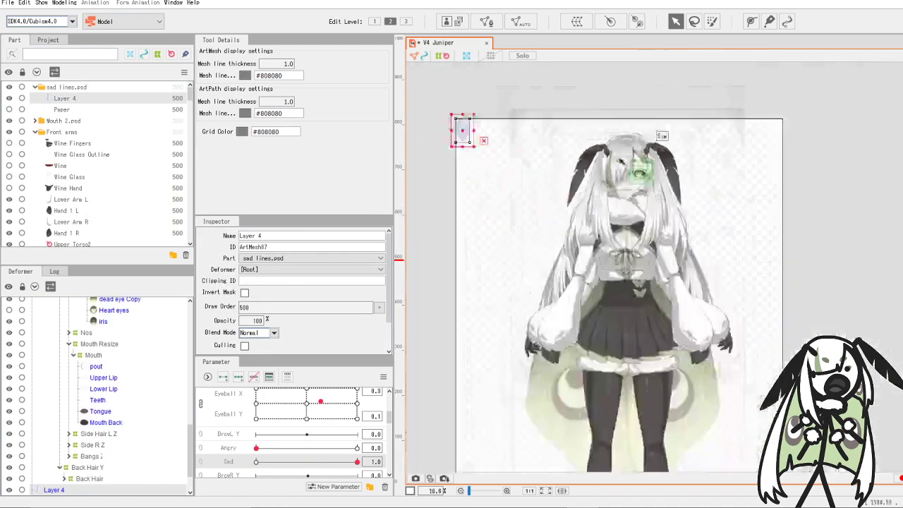
left_click(522, 24)
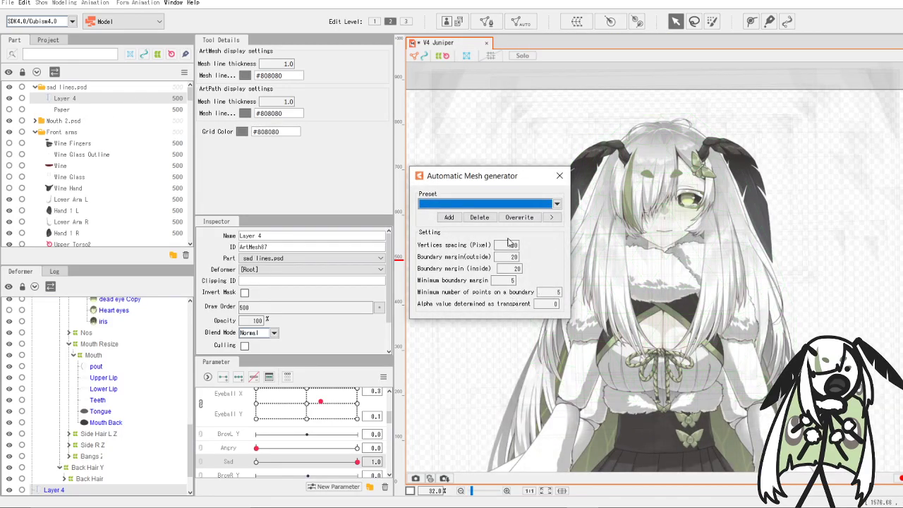
left_click(457, 205)
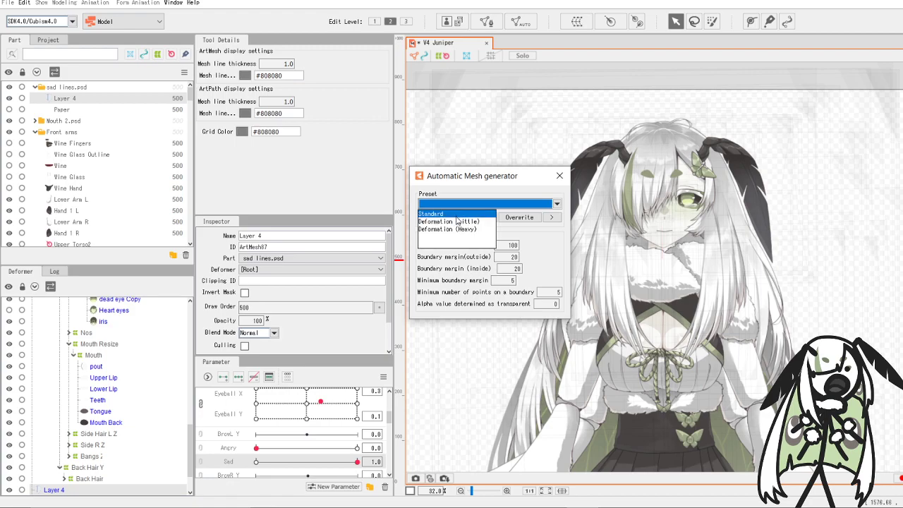
left_click(457, 211)
left_click(560, 175)
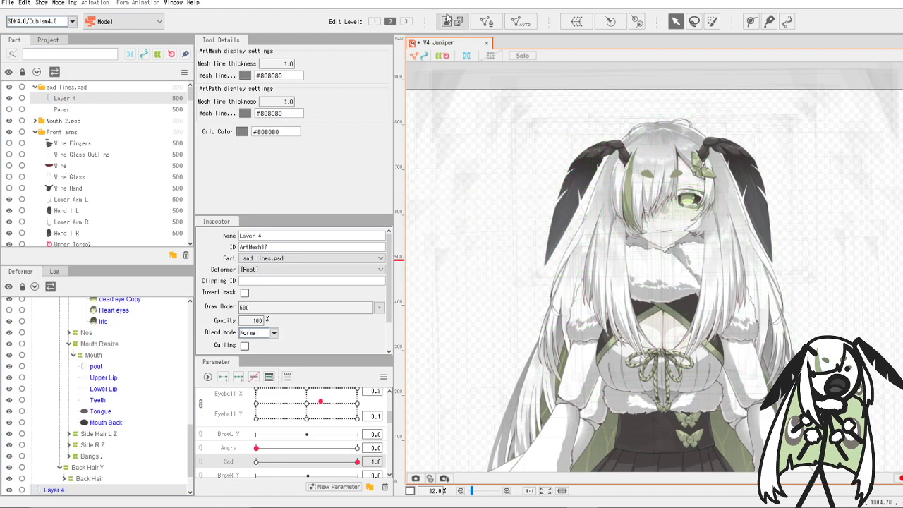
- Add Layer 4 to the texture atlas in the empty area beside the first wing's lower end, at about X 52, Y 2074
left_click(448, 17)
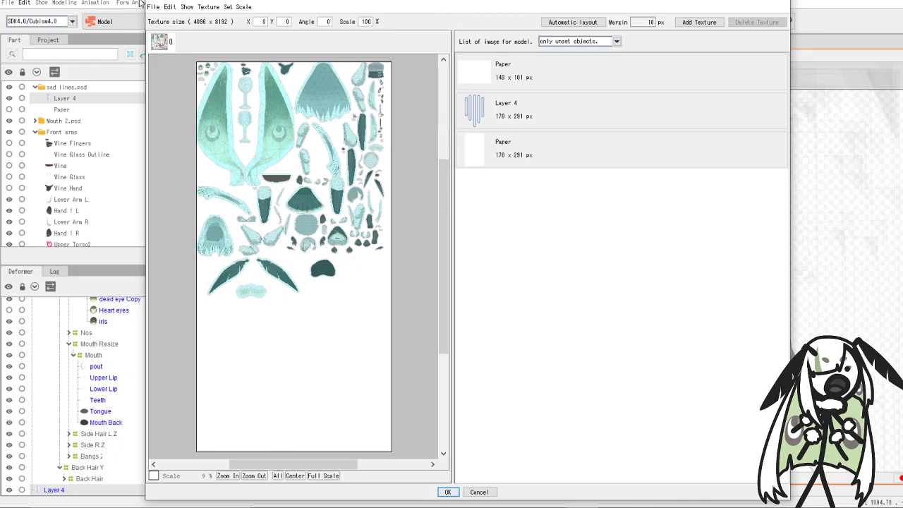
scroll(258, 103, "down", 3)
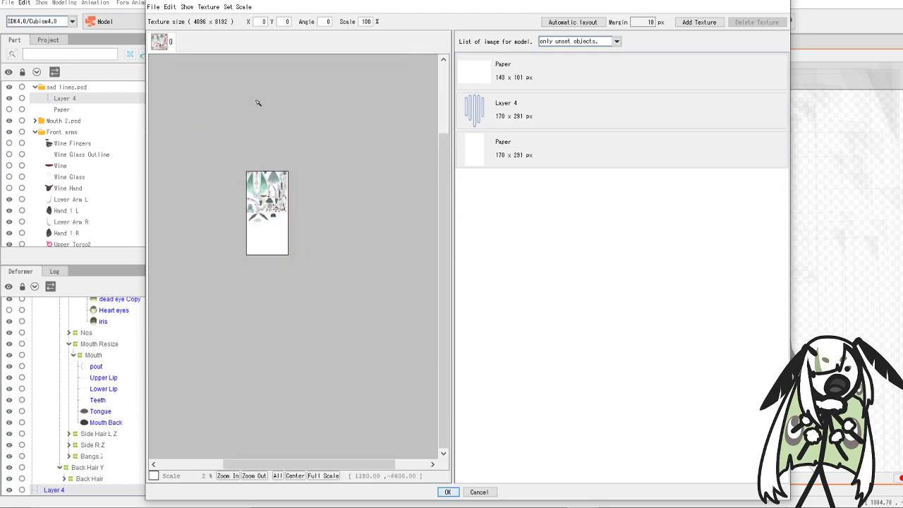
scroll(257, 103, "up", 5)
scroll(276, 328, "down", 3)
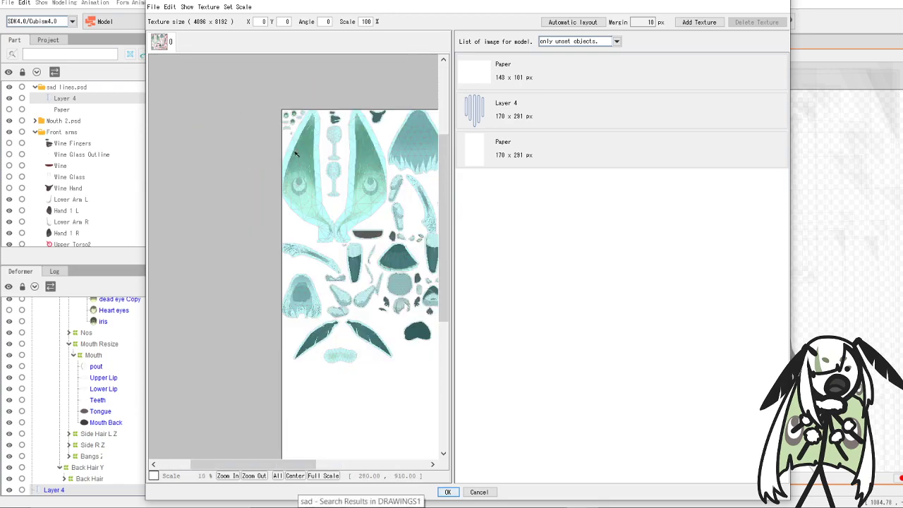
left_click(569, 117)
left_click_drag(571, 116, 345, 232)
scroll(263, 116, "up", 4)
scroll(383, 275, "down", 2)
scroll(318, 226, "up", 1)
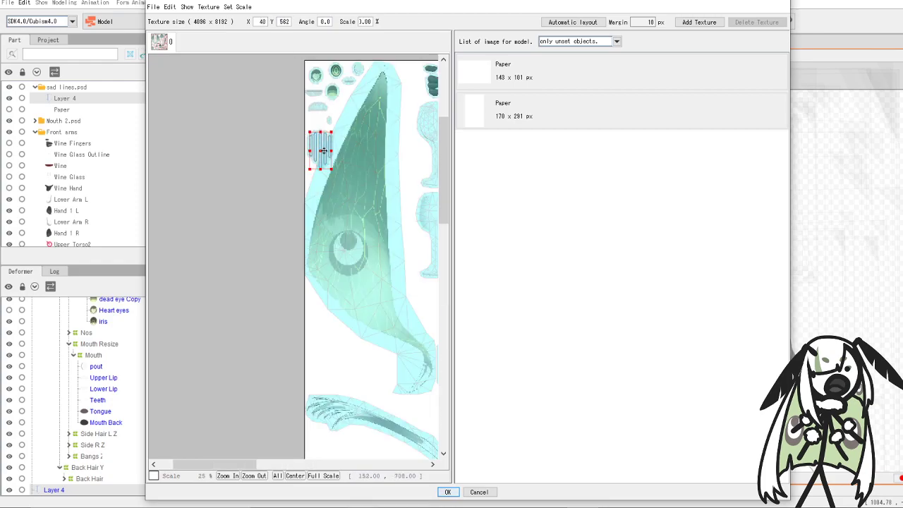
left_click_drag(323, 150, 325, 344)
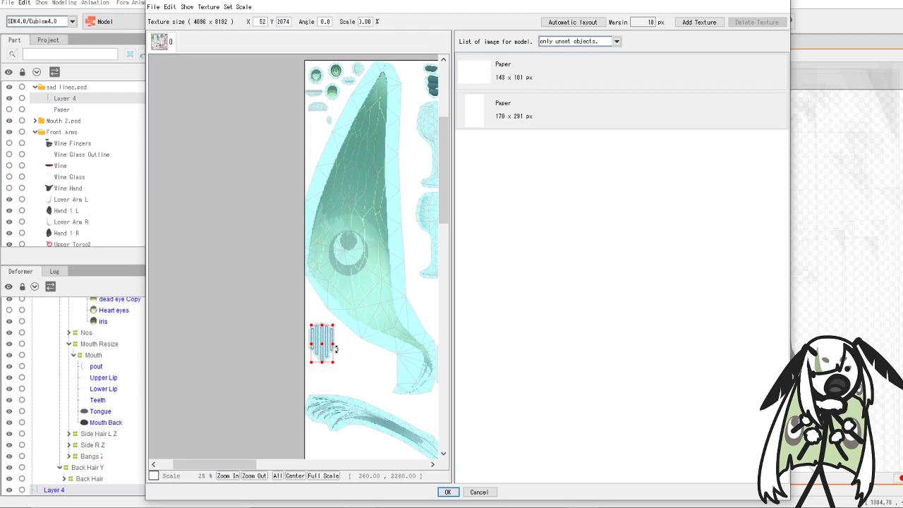
left_click(446, 493)
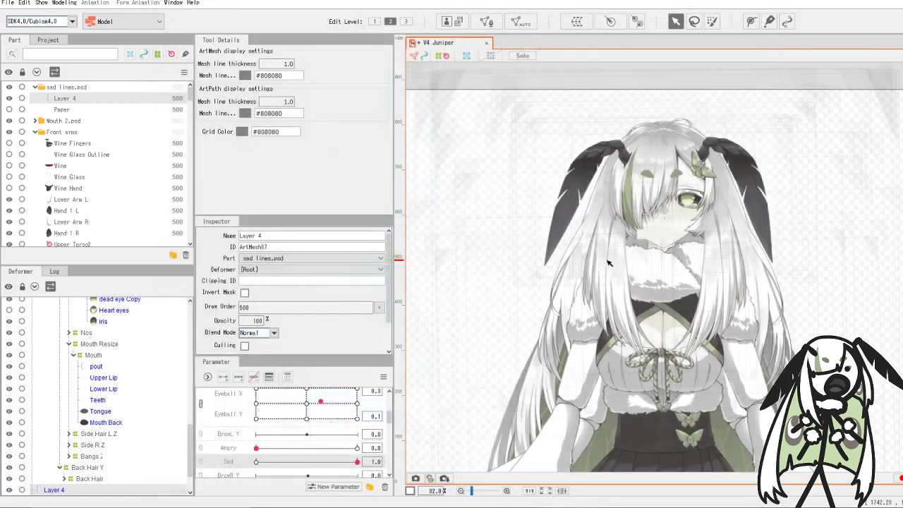
- Move the Layer 4 sad lines from the canvas corner onto the side hair next to the visible eye, just below the butterfly hairpin
scroll(682, 202, "up", 2)
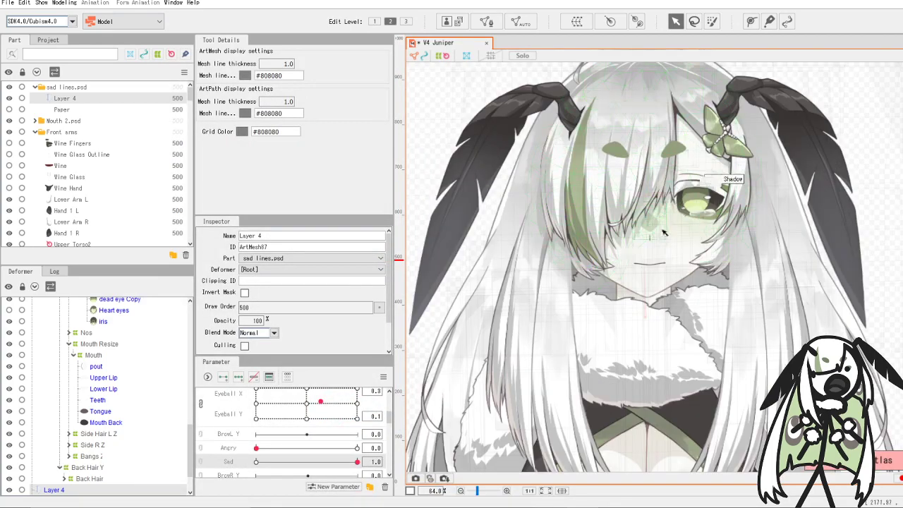
scroll(683, 201, "up", 1)
scroll(570, 223, "down", 3)
scroll(570, 223, "down", 1)
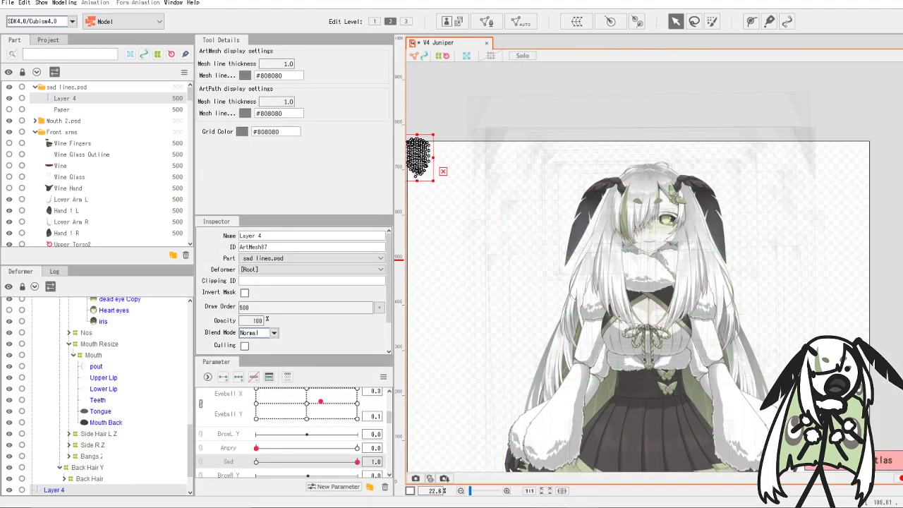
left_click_drag(419, 158, 690, 208)
scroll(690, 208, "up", 4)
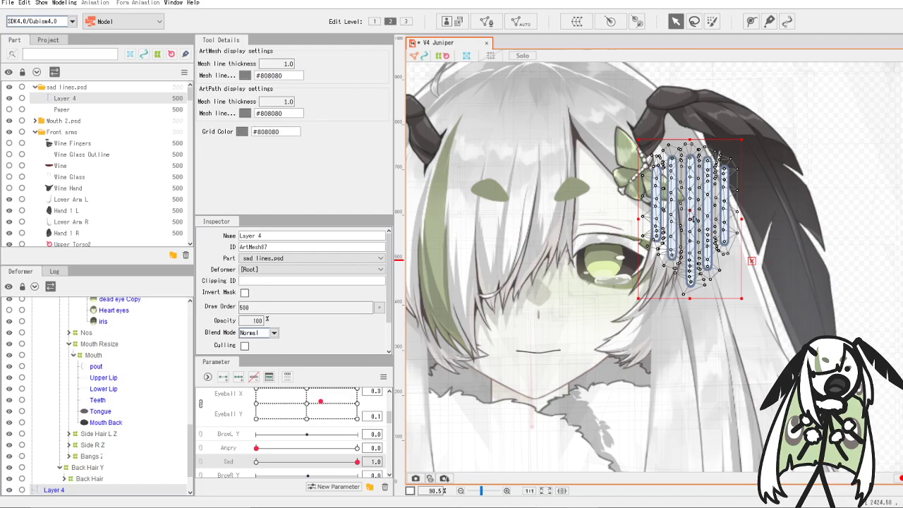
left_click_drag(695, 221, 702, 233)
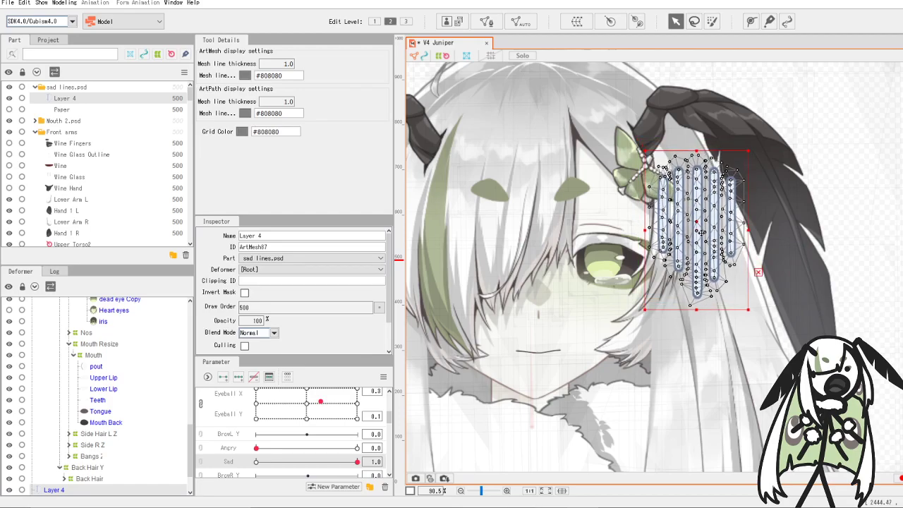
- Add two keys for Layer 4 on the Sad parameter and set its opacity to 0% at Sad 0
scroll(111, 442, "down", 2)
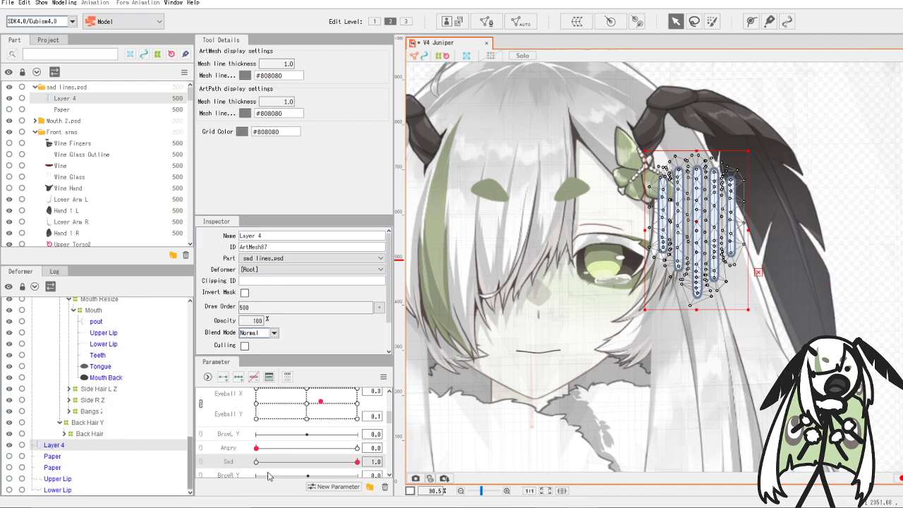
left_click(223, 378)
left_click(257, 462)
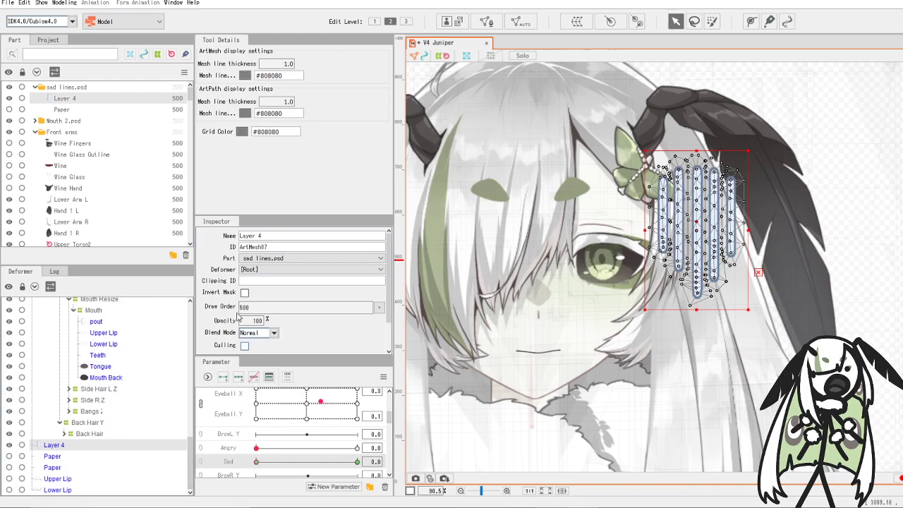
left_click(252, 322)
type("0")
key("Return")
left_click(357, 462)
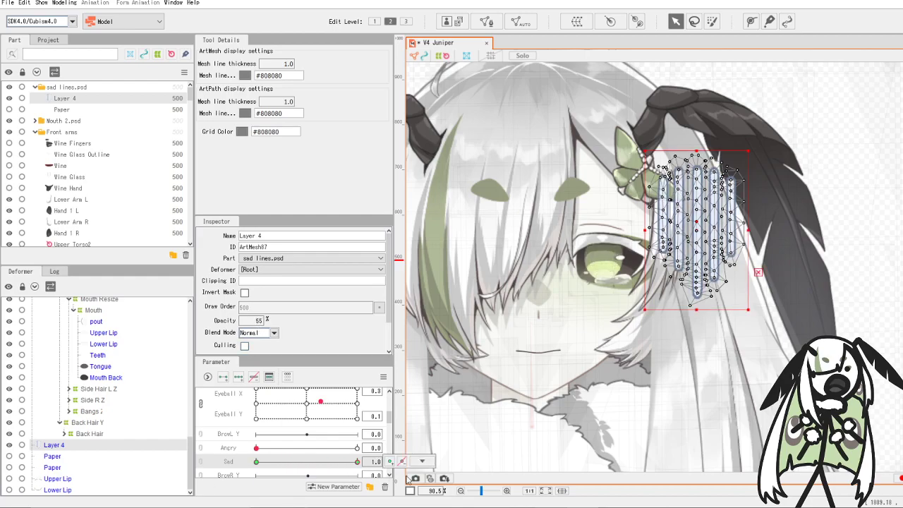
- Raise the invisible Layer 4 sad lines over the horn base at Sad 0, then preview their slide down to Sad 1
left_click(257, 462)
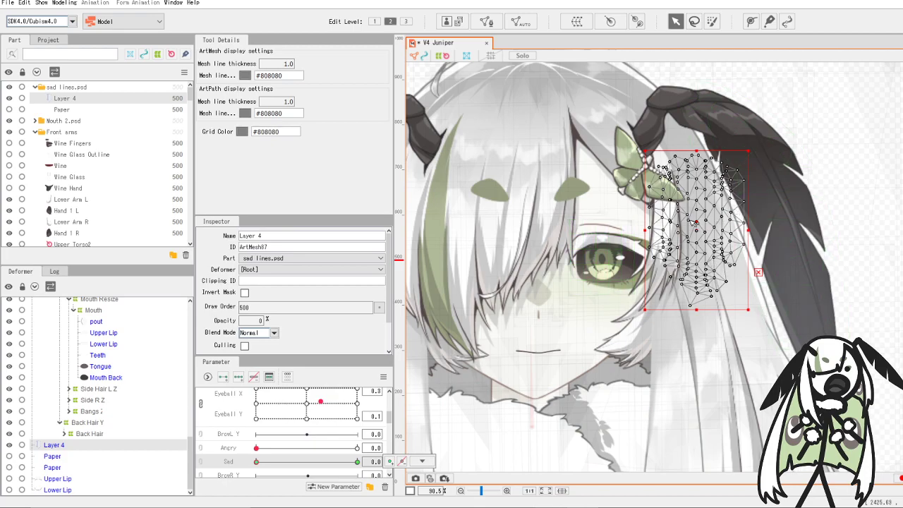
left_click_drag(698, 224, 695, 145)
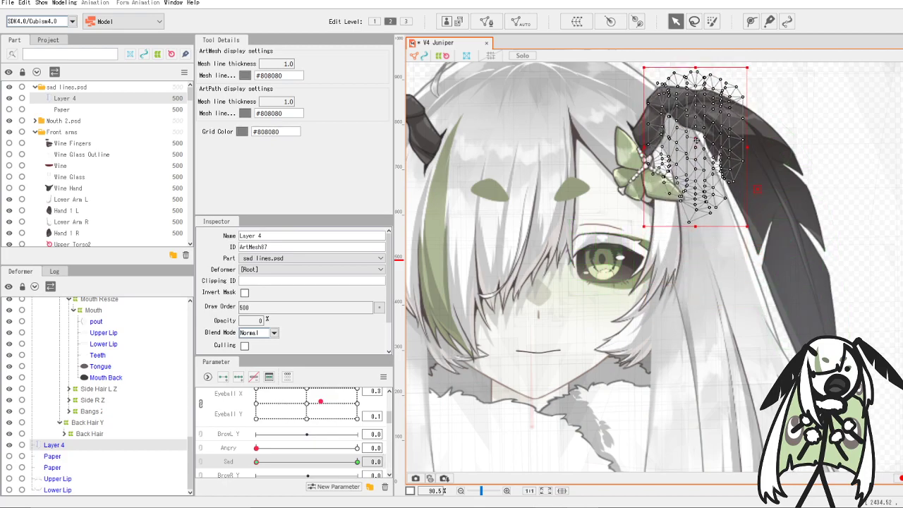
left_click_drag(256, 462, 395, 466)
scroll(527, 316, "down", 3)
scroll(528, 316, "up", 3)
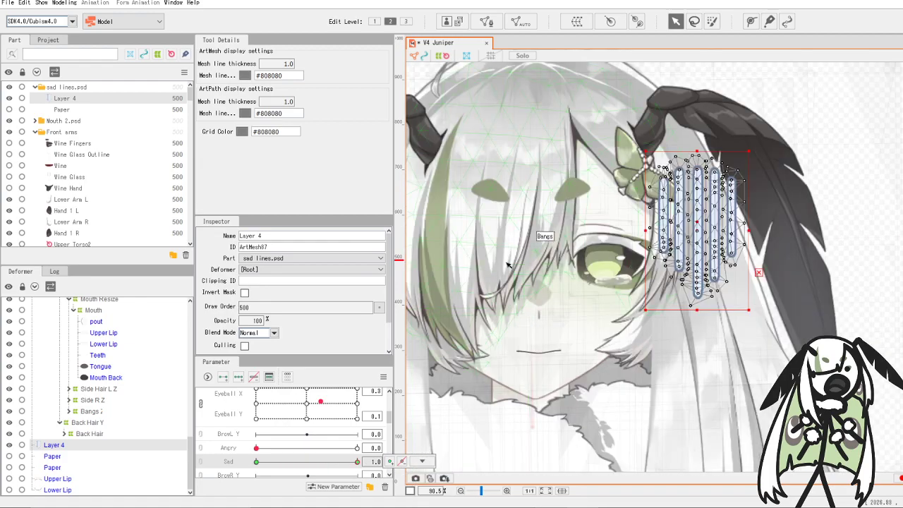
scroll(536, 305, "up", 2)
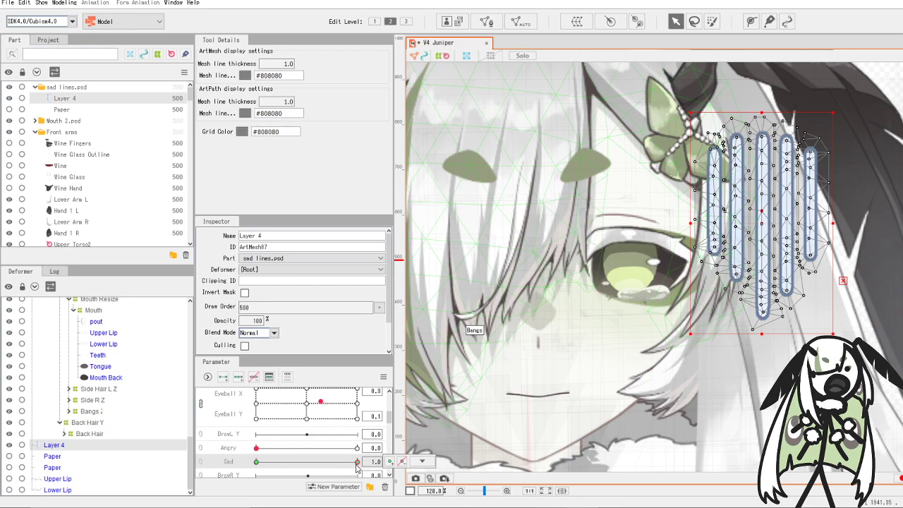
left_click_drag(357, 468, 387, 462)
scroll(679, 238, "down", 5)
scroll(672, 245, "up", 4)
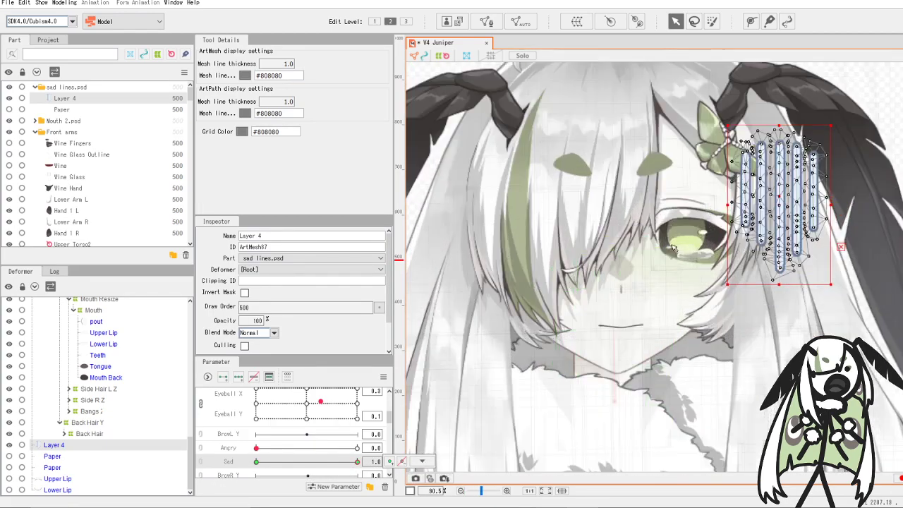
- Select the Shadow ArtMesh under head Deform and make it visible
scroll(92, 397, "up", 2)
scroll(97, 395, "up", 6)
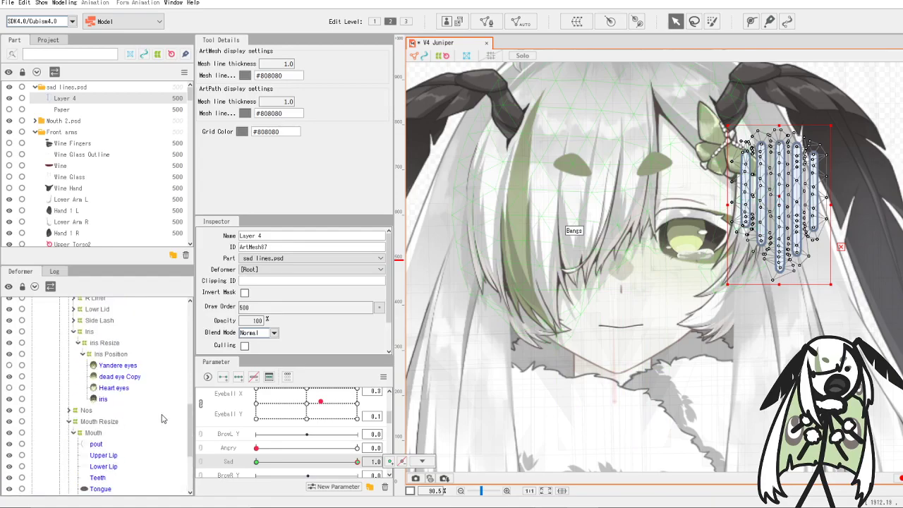
scroll(122, 416, "up", 2)
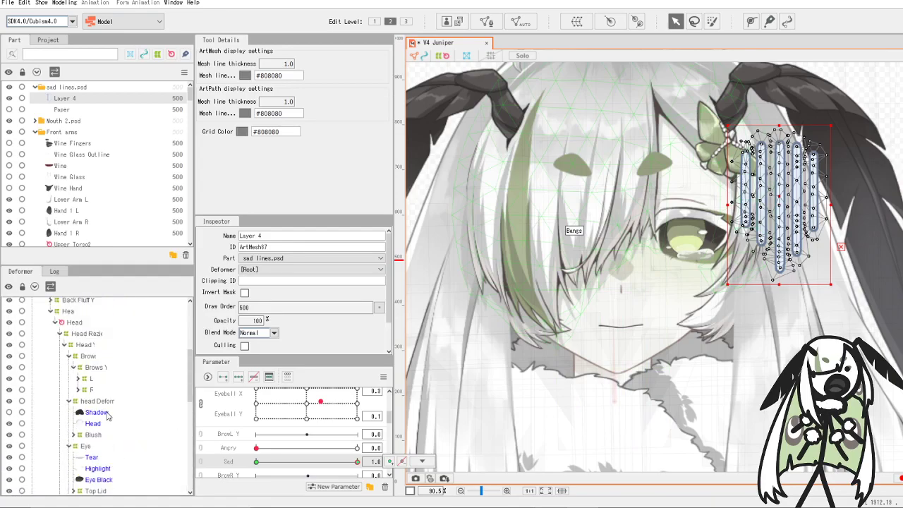
left_click(106, 414)
left_click(9, 413)
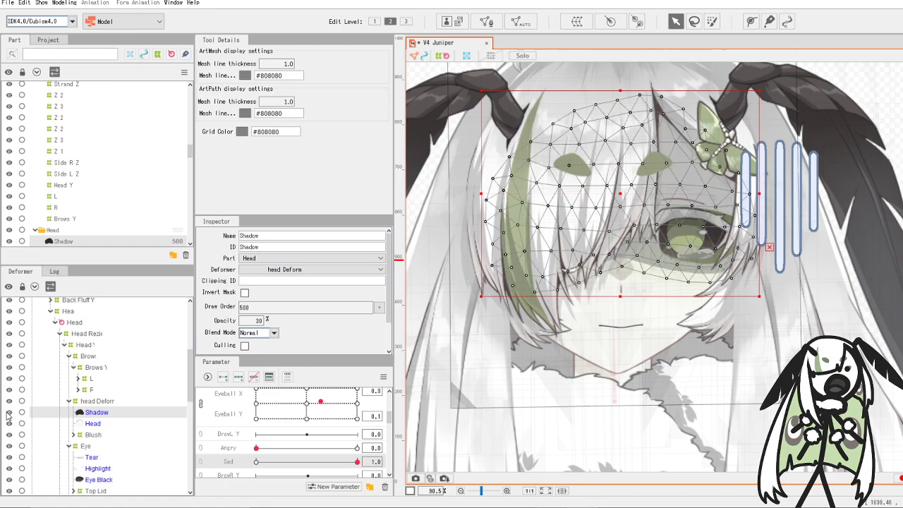
- Add two keys for the face Shadow on the Sad parameter and set its opacity to 0% at Sad 0
left_click_drag(317, 461, 417, 461)
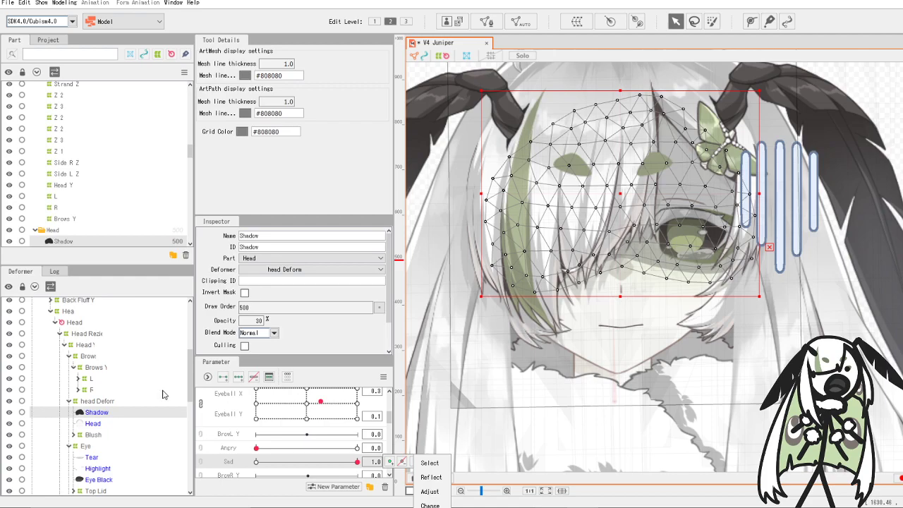
left_click(221, 378)
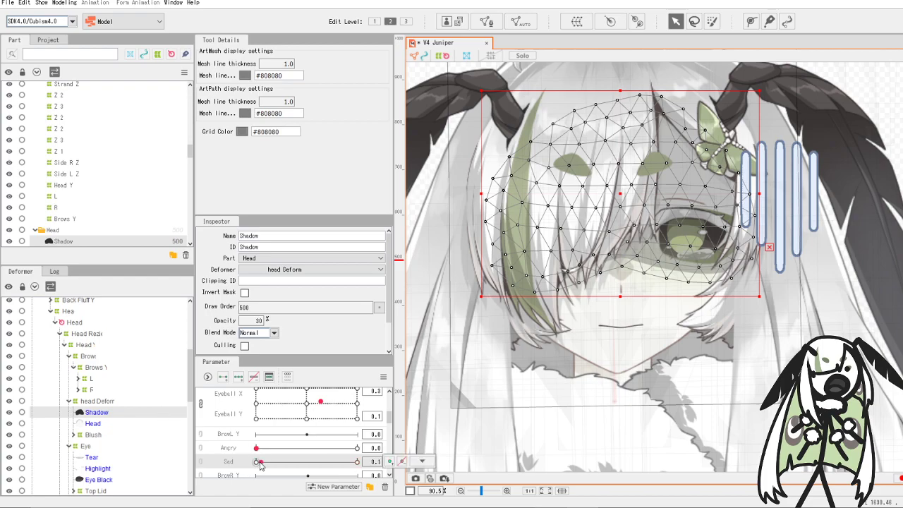
left_click_drag(256, 462, 294, 462)
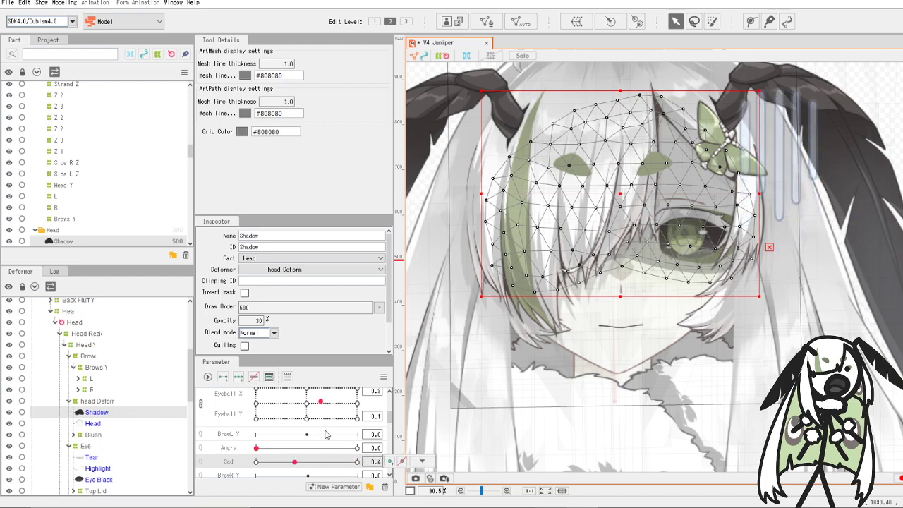
left_click(257, 462)
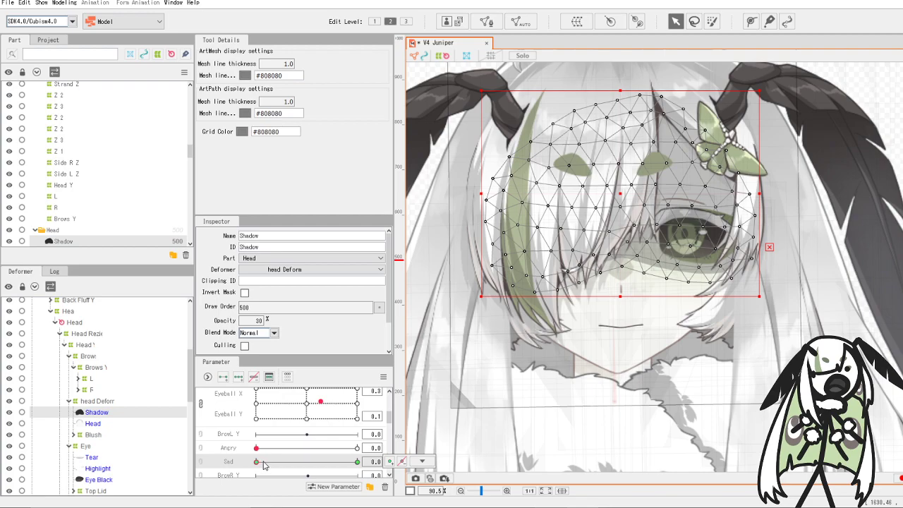
left_click_drag(266, 463, 358, 462)
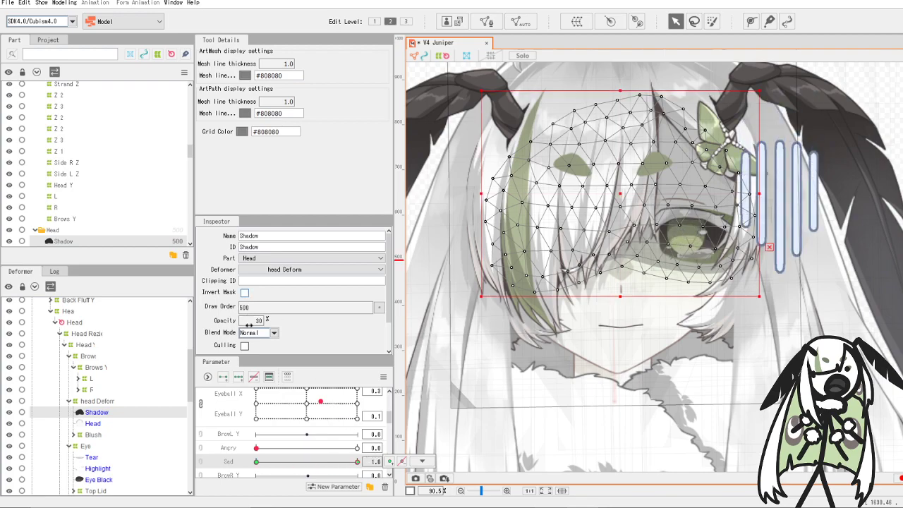
left_click(256, 463)
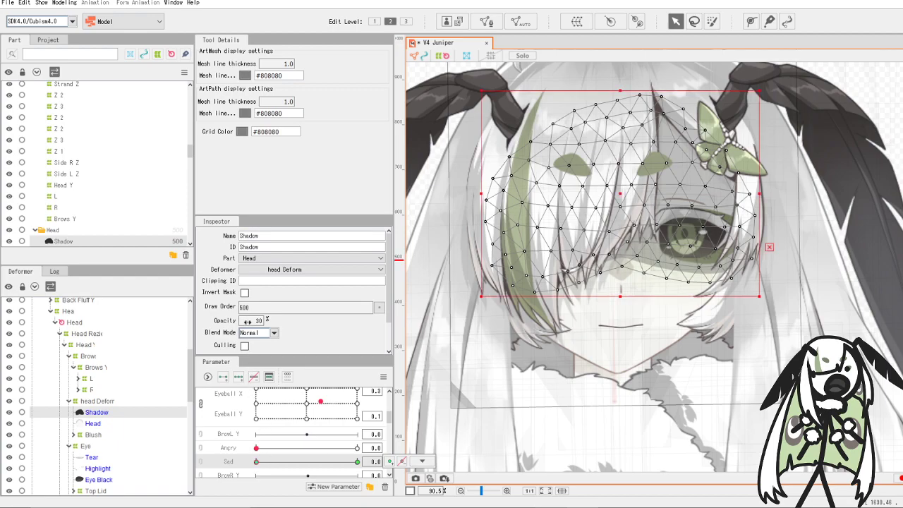
double_click(259, 322)
type("0")
key("Return")
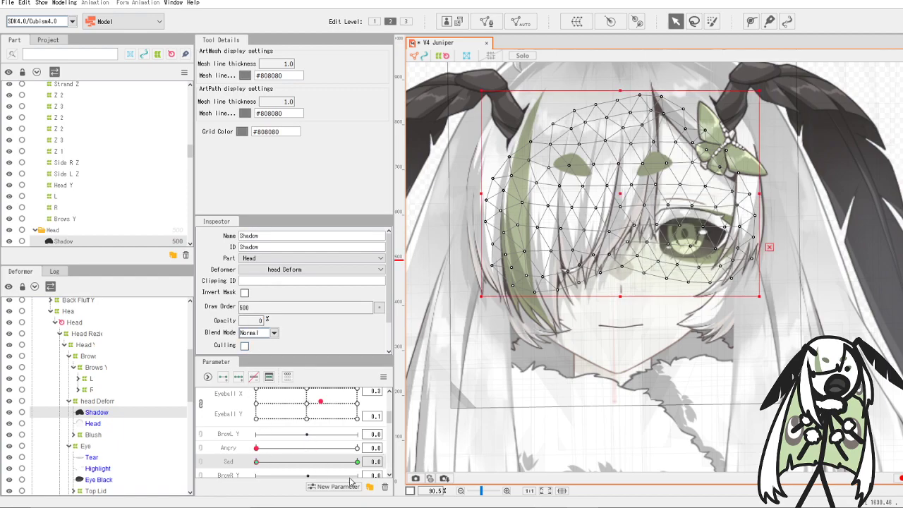
- Set the face Shadow's opacity to 10% at Sad 1
left_click(346, 463)
left_click_drag(346, 466, 357, 462)
double_click(259, 320)
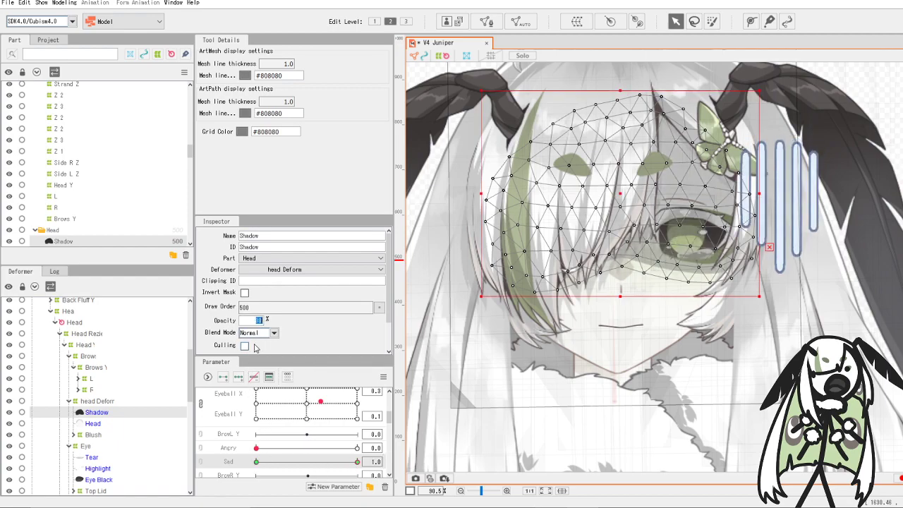
key("Return")
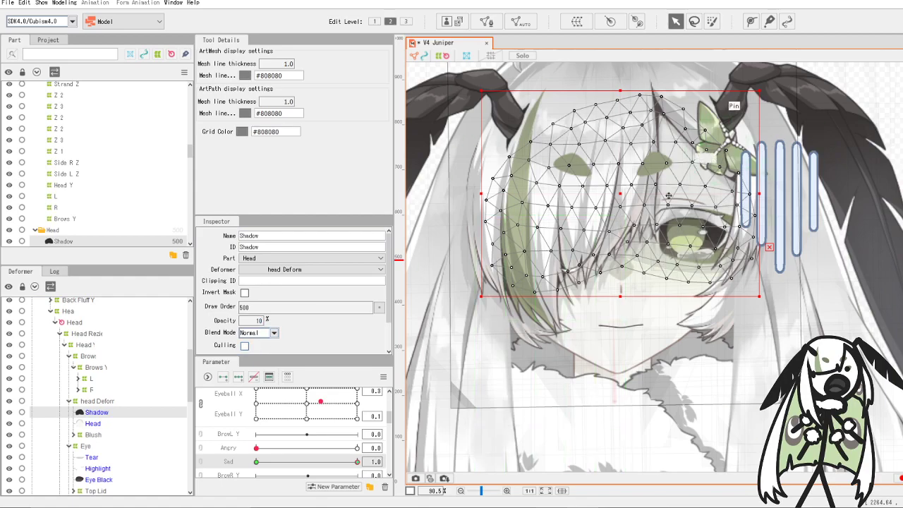
- Preview the face without the Shadow mesh selected by moving the Sad parameter between 0 and 1
scroll(683, 191, "down", 3)
scroll(690, 185, "up", 2)
left_click_drag(357, 463, 257, 463)
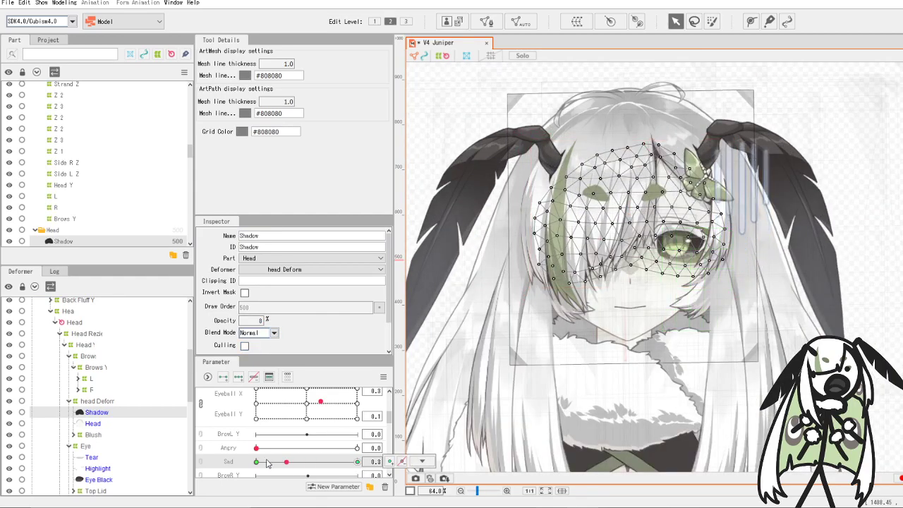
scroll(105, 326, "up", 4)
left_click(106, 333)
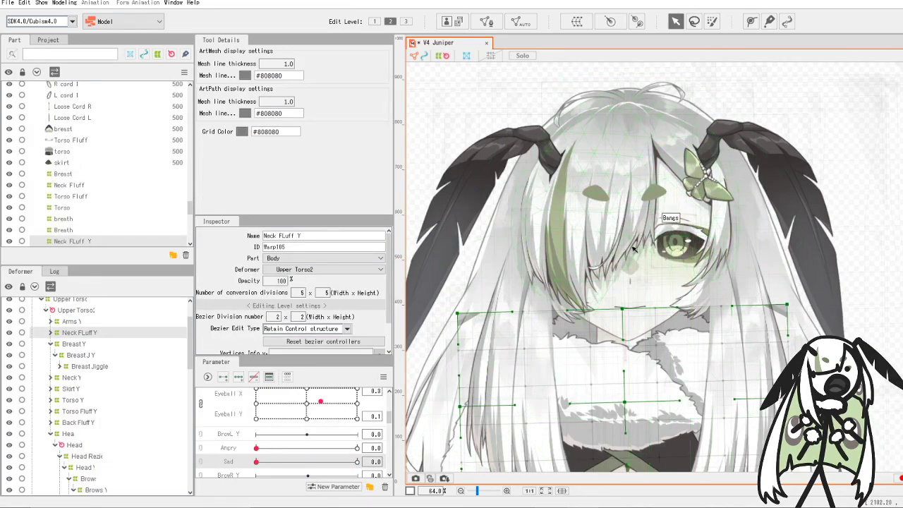
scroll(621, 244, "up", 1)
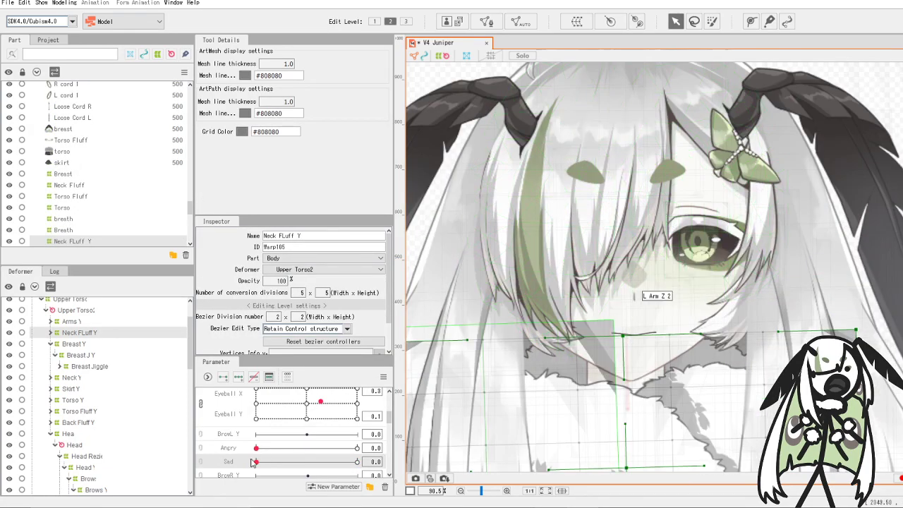
left_click_drag(256, 463, 357, 463)
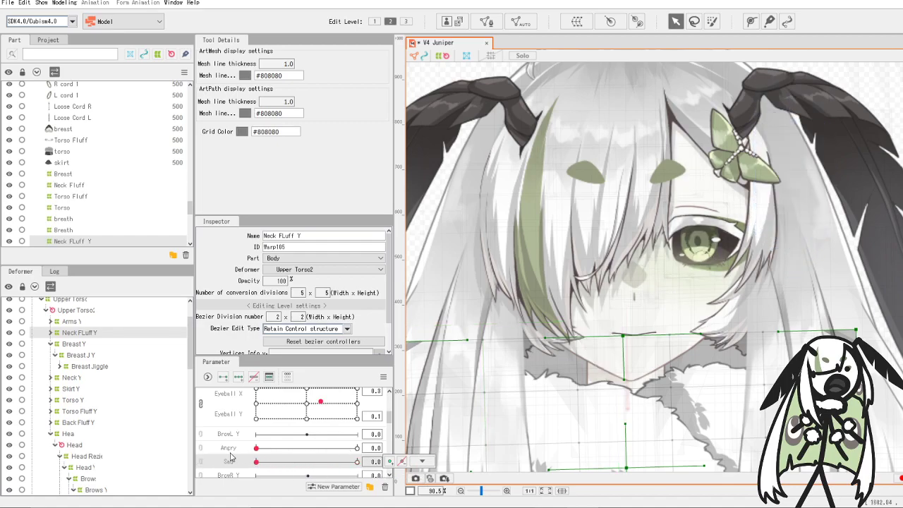
mouse_move(357, 462)
left_mouse_down()
mouse_move(242, 470)
mouse_move(357, 463)
left_mouse_up()
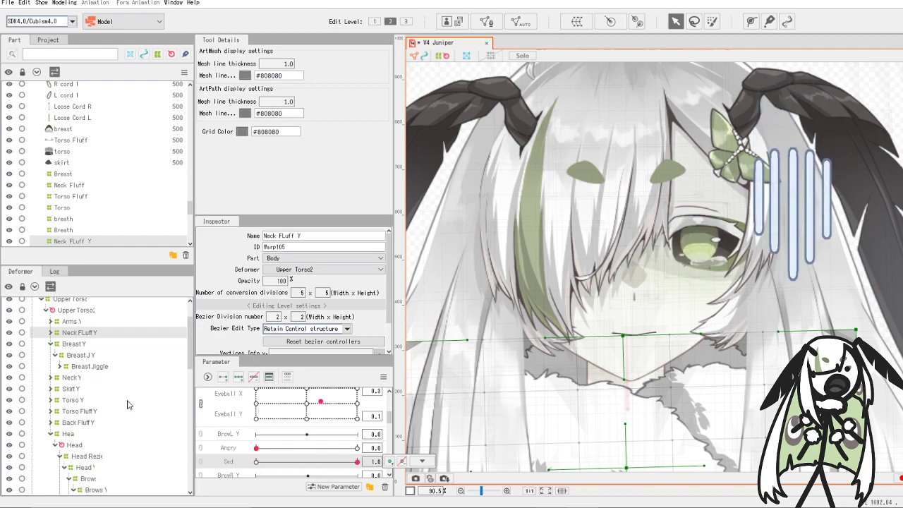
- Set the face Shadow's opacity to 20% at Sad 1 and check the darkness over the face
scroll(92, 395, "down", 4)
left_click(97, 412)
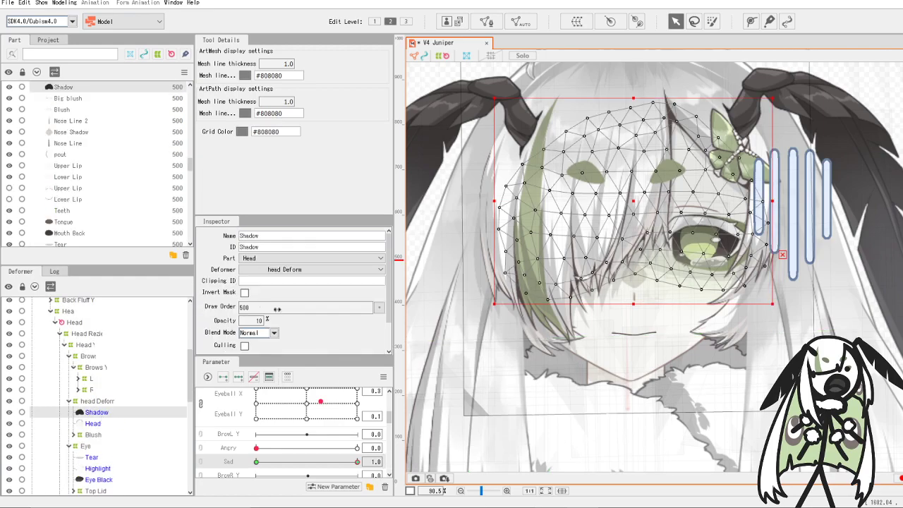
left_click(253, 319)
type("20")
key("Return")
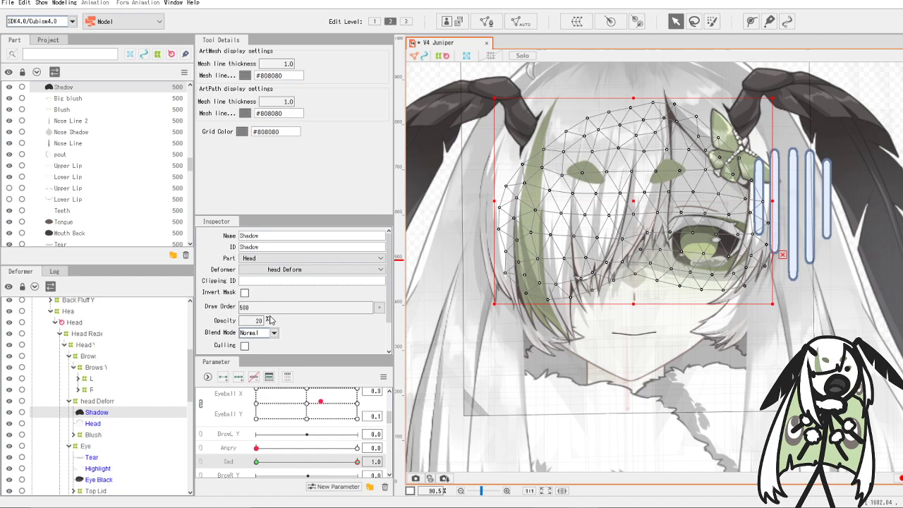
left_click_drag(356, 462, 407, 467)
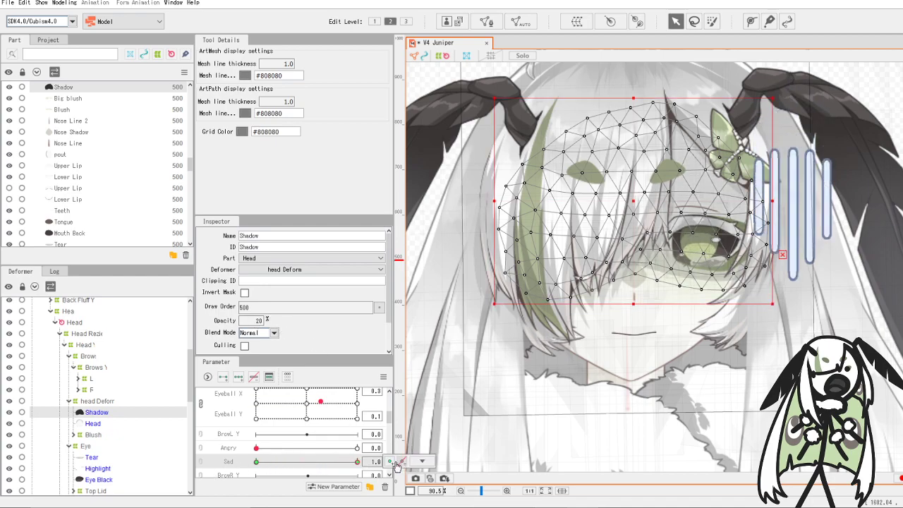
left_click(418, 463)
left_click(605, 253)
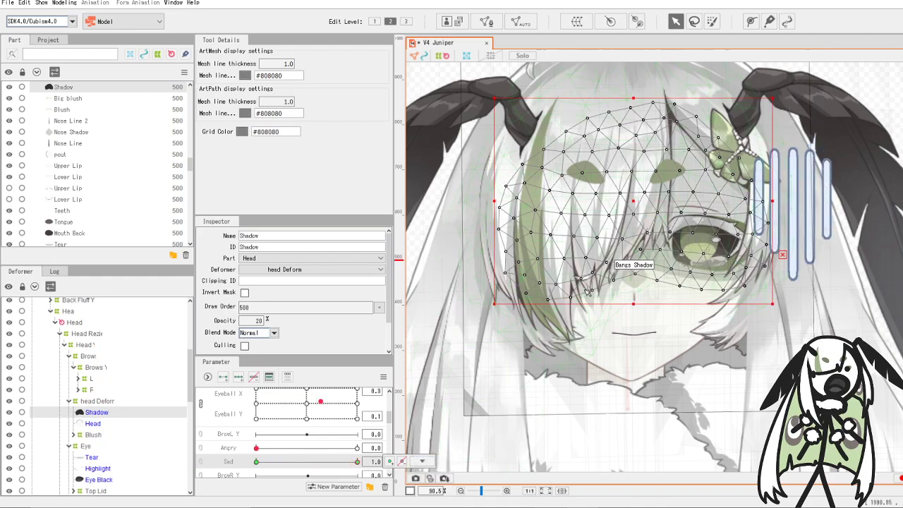
scroll(600, 258, "down", 3)
scroll(652, 261, "up", 3)
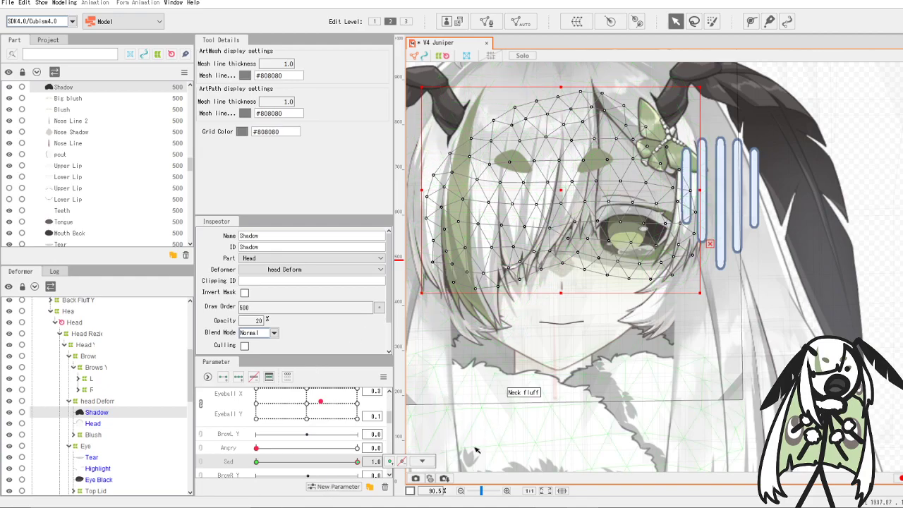
- Set the face Shadow's opacity to 15% at Sad 1 and check the effect with the Sad parameter
left_click(422, 461)
left_click_drag(349, 463, 369, 462)
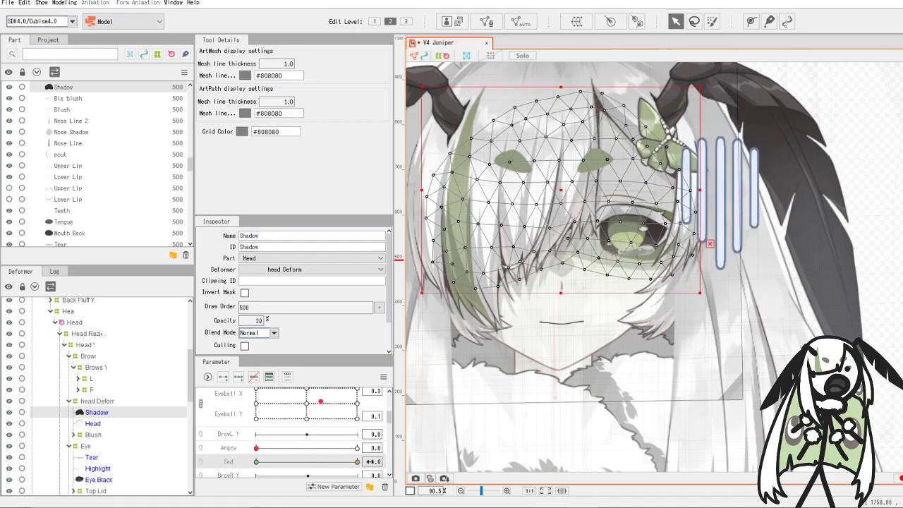
double_click(257, 321)
type("15")
key("Return")
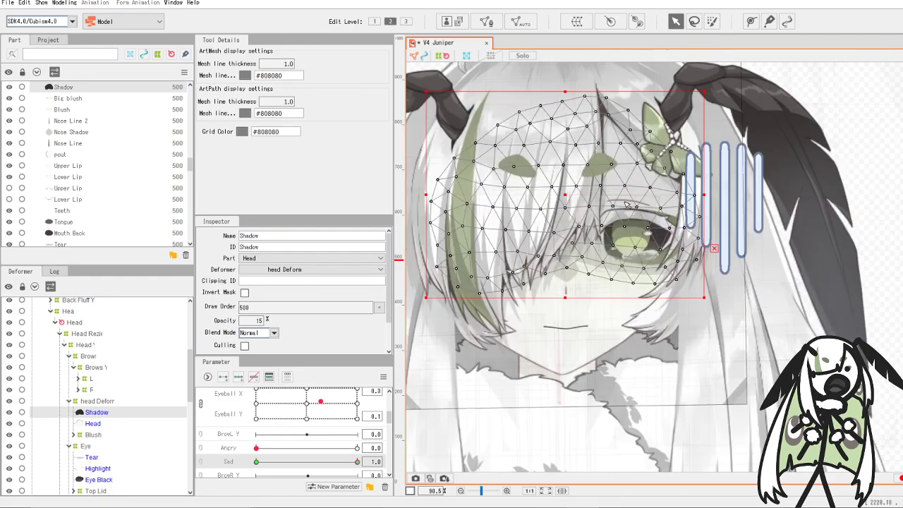
left_click_drag(357, 462, 386, 469)
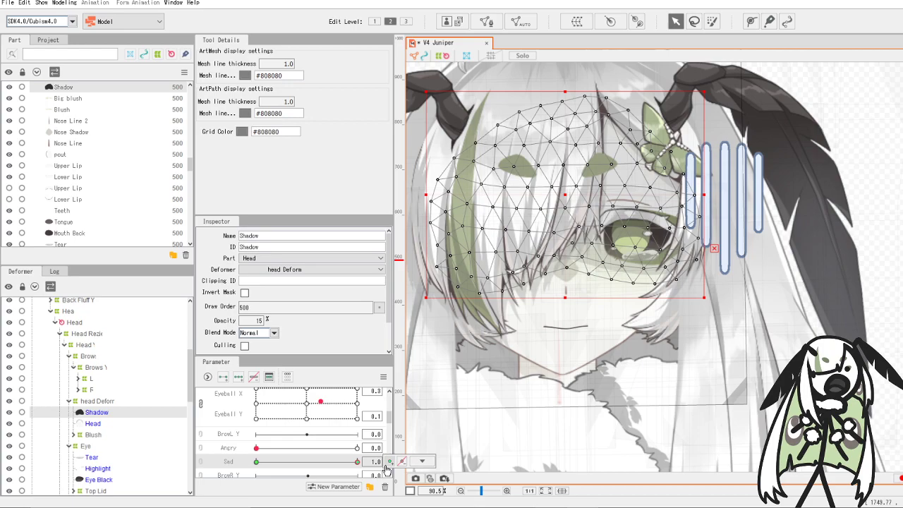
- Save the V4 Juniper model
left_click(9, 3)
left_click(21, 95)
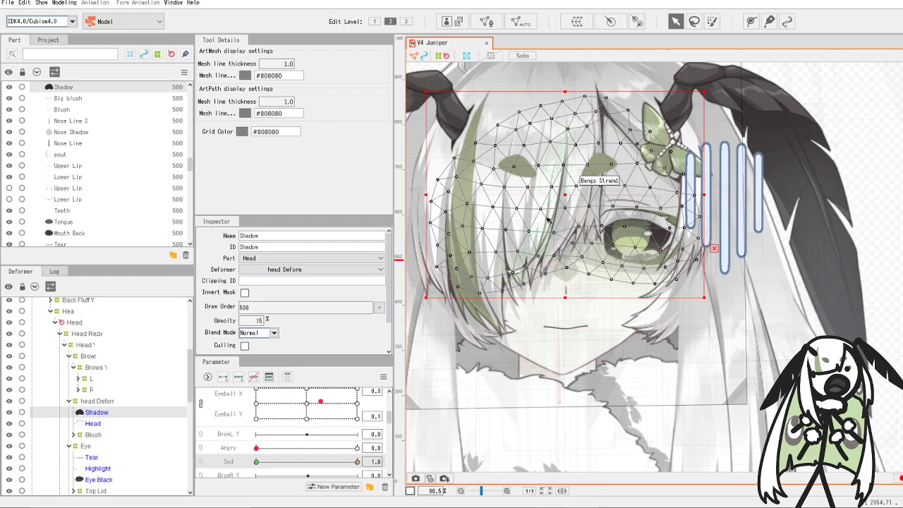
scroll(549, 232, "down", 3)
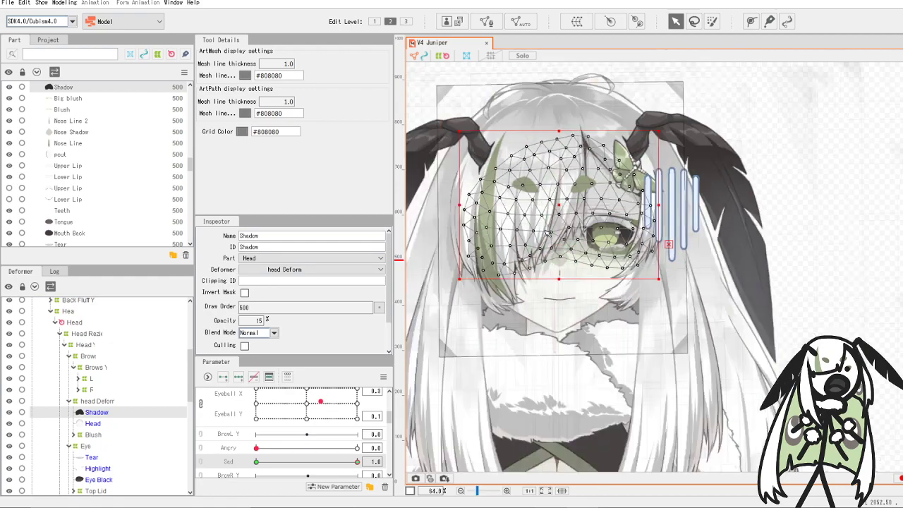
- Return the Sad parameter to 0 to clear the sad expression from the face
scroll(548, 232, "down", 1)
scroll(548, 231, "up", 4)
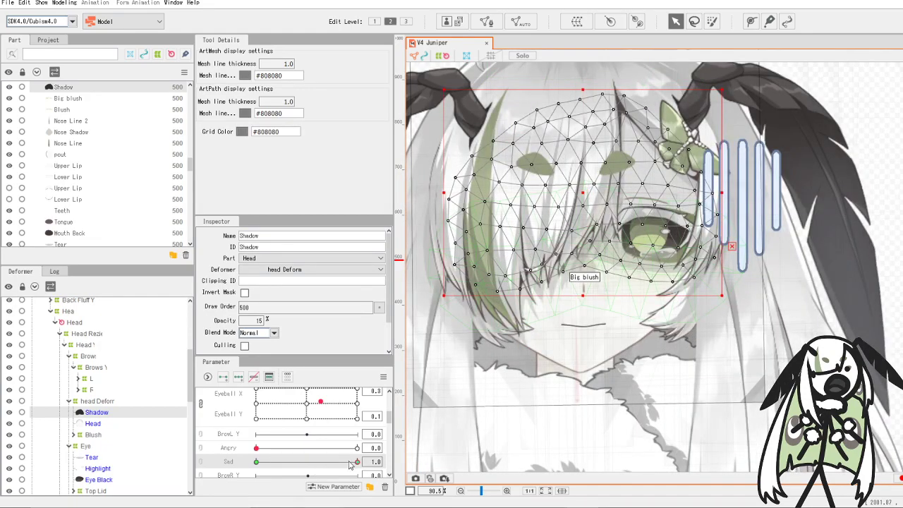
left_click_drag(351, 465, 193, 460)
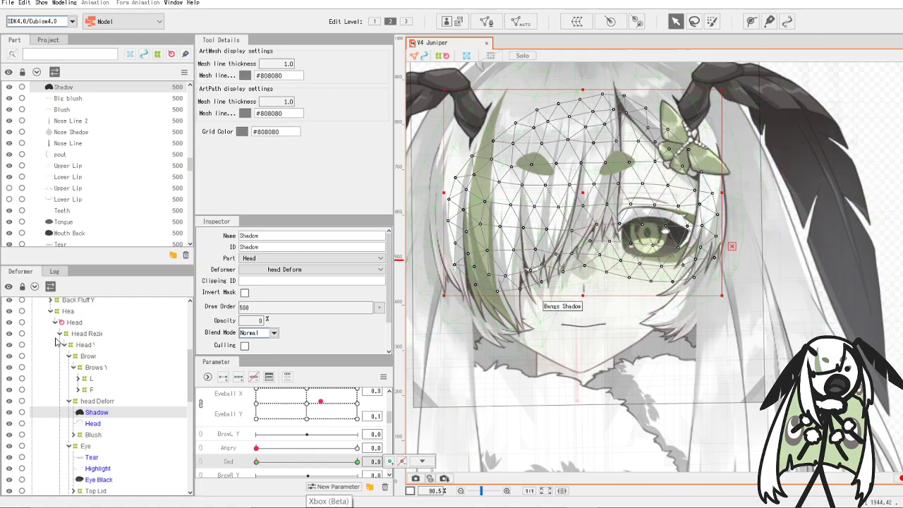
- Create a new parameter named Heart Eyes below BrowR Y with a range of -30 to 30
scroll(120, 386, "down", 1)
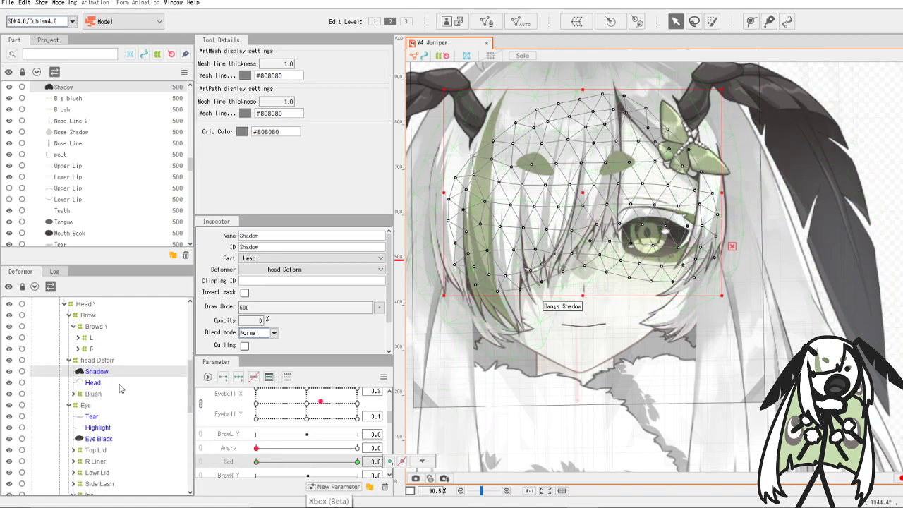
scroll(258, 459, "down", 1)
left_click(305, 438)
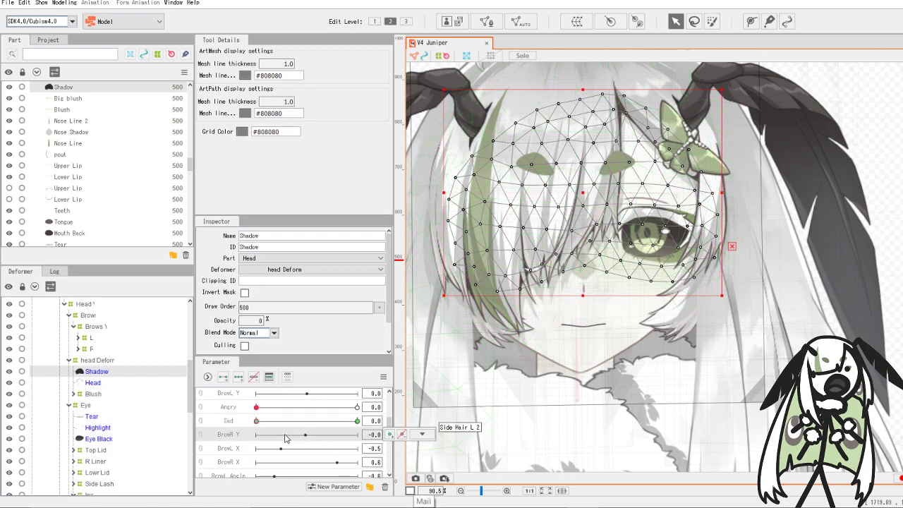
left_click(337, 486)
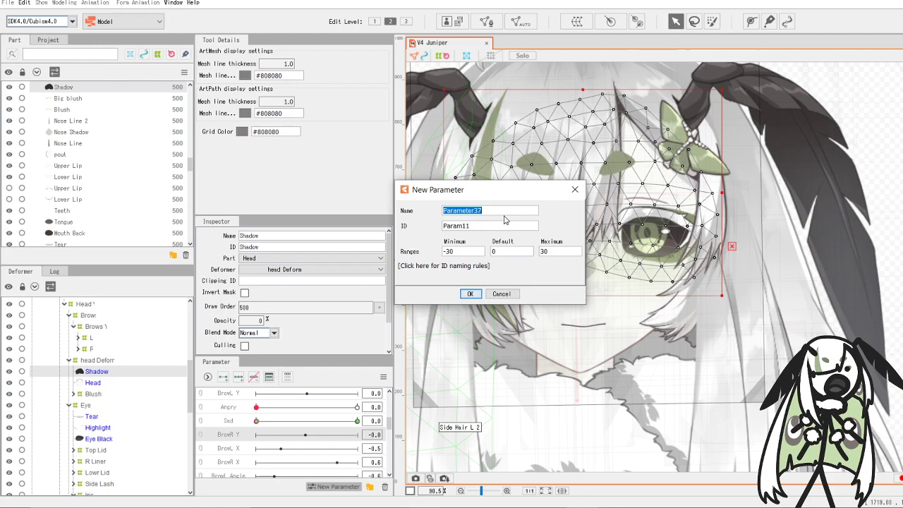
type("Heart Eyes")
left_click(474, 296)
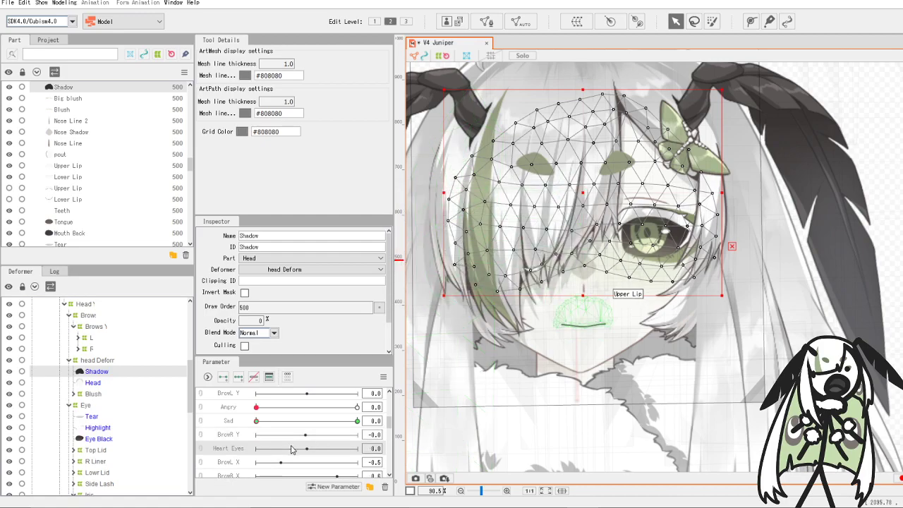
- Move the Heart Eyes parameter directly below Sad and set its value to -30
left_click_drag(303, 448, 281, 433)
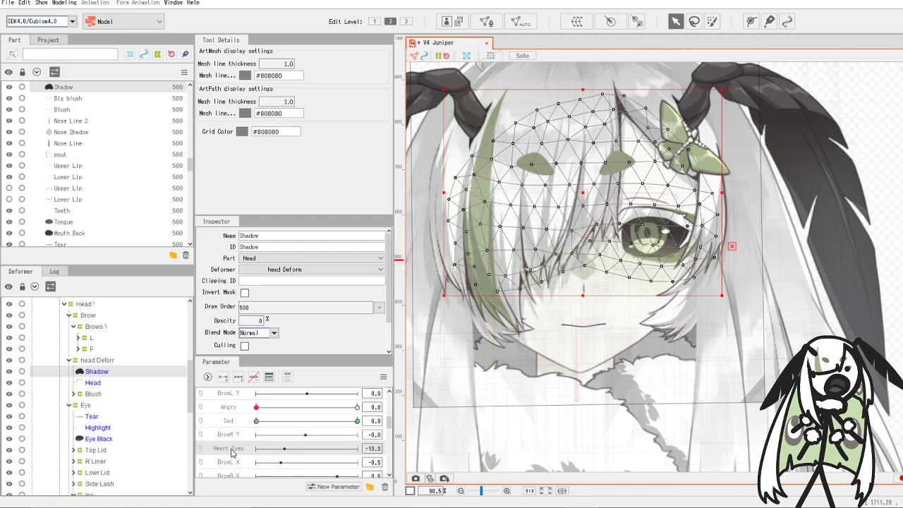
left_click_drag(230, 452, 231, 432)
left_click_drag(318, 436, 259, 437)
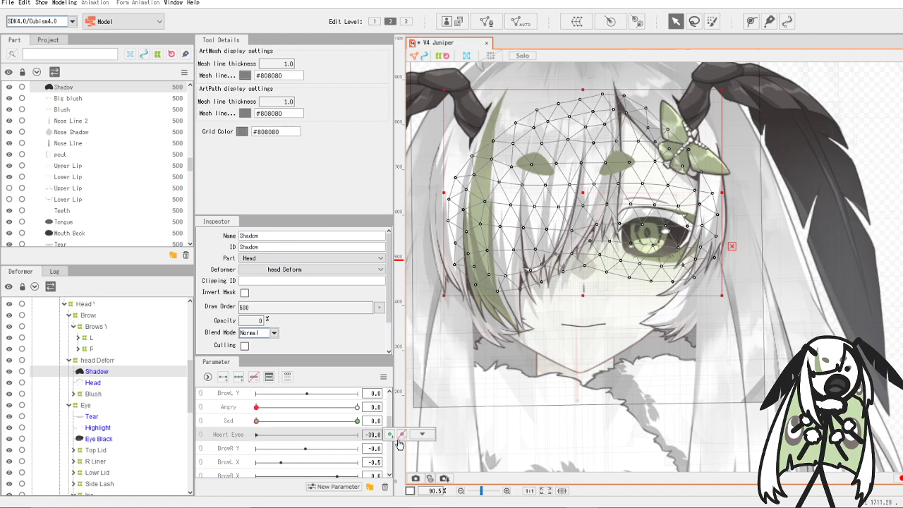
- Key the Heart eyes mesh at both ends of the Heart Eyes parameter, with 0% opacity at -30 and 100% at 30
scroll(108, 375, "down", 2)
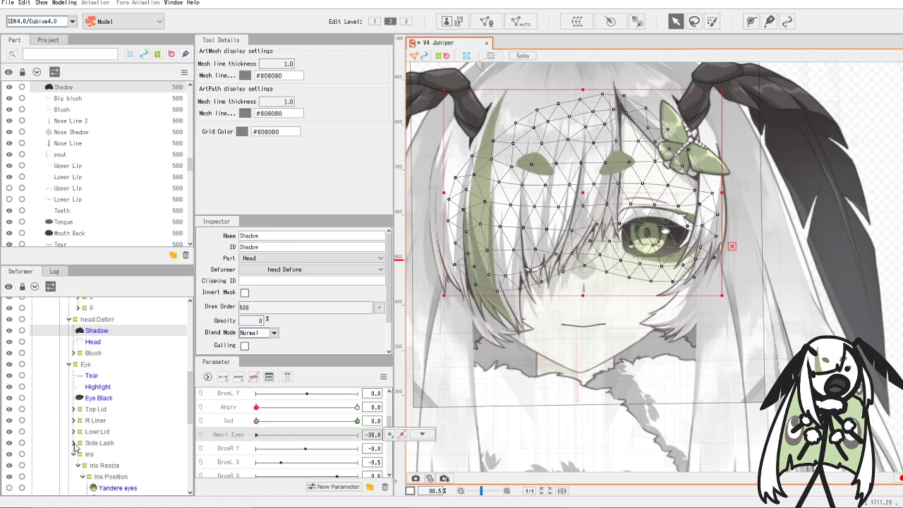
scroll(81, 451, "down", 2)
left_click(113, 470)
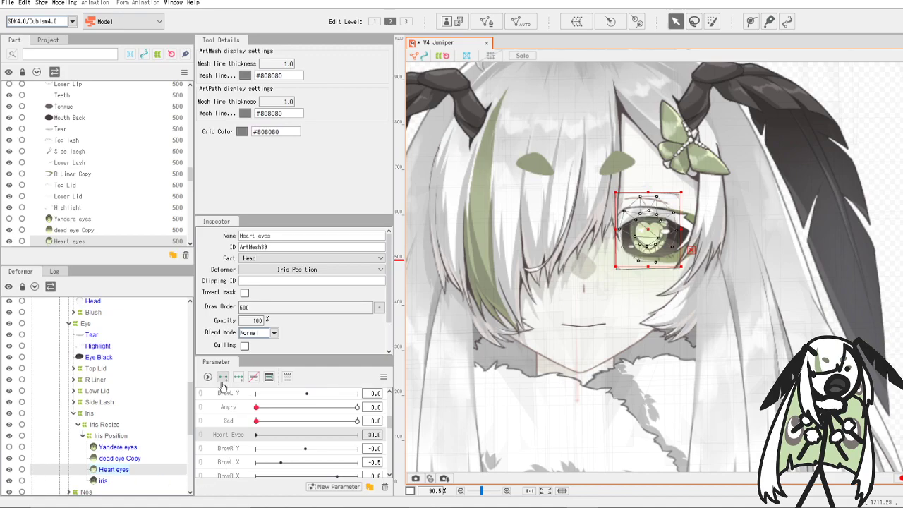
double_click(257, 320)
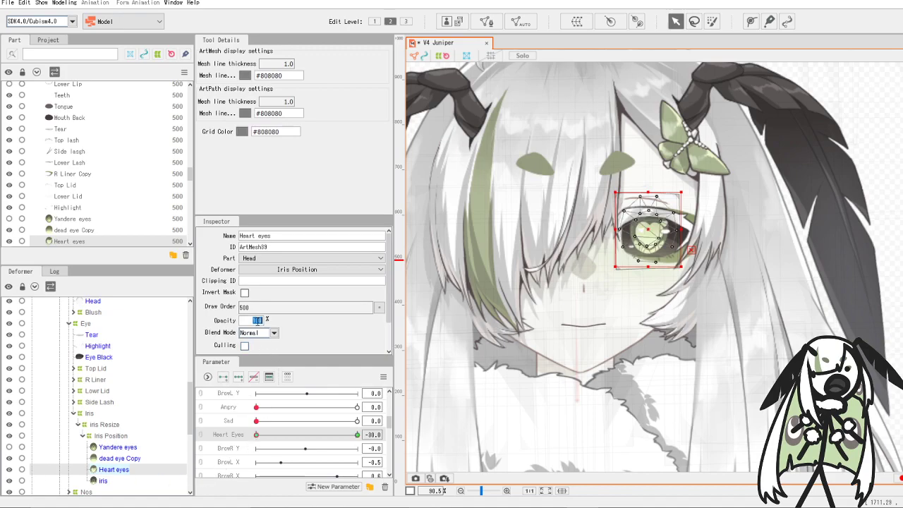
type("0")
key("Return")
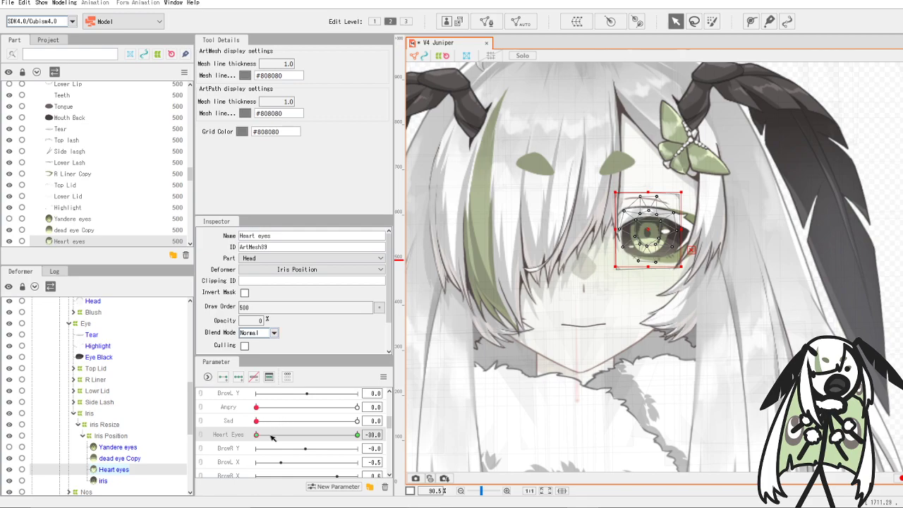
left_click_drag(270, 435, 397, 439)
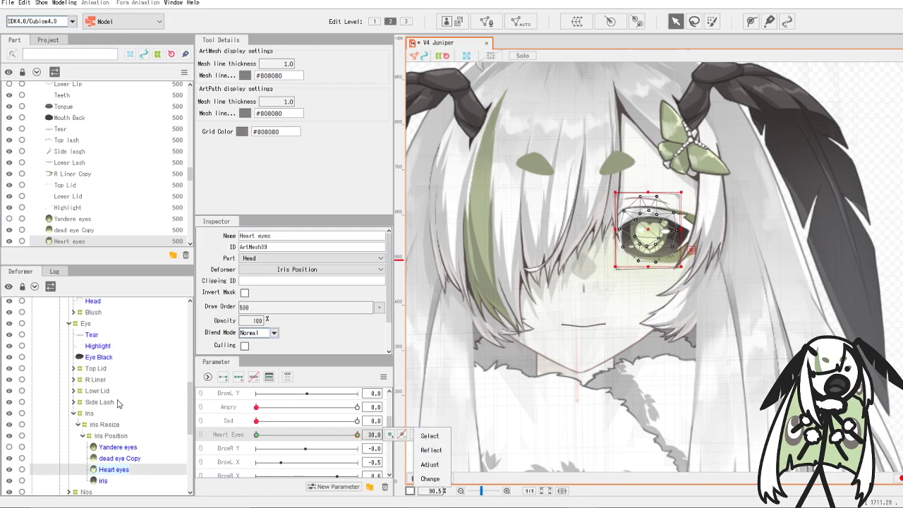
- Key the Big blush mesh at both ends of the Heart Eyes parameter, with 0% opacity at -30 and 100% at 30
scroll(118, 403, "up", 1)
left_click(104, 356)
left_click(73, 353)
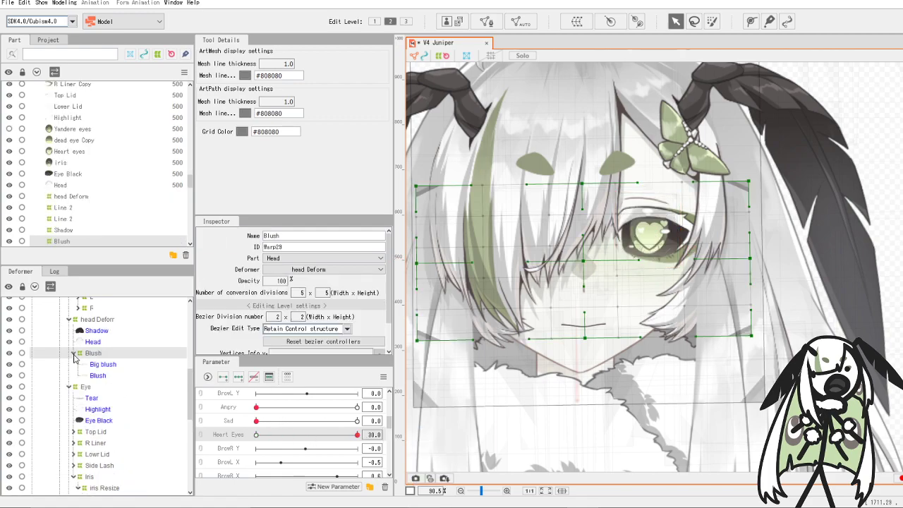
left_click(103, 366)
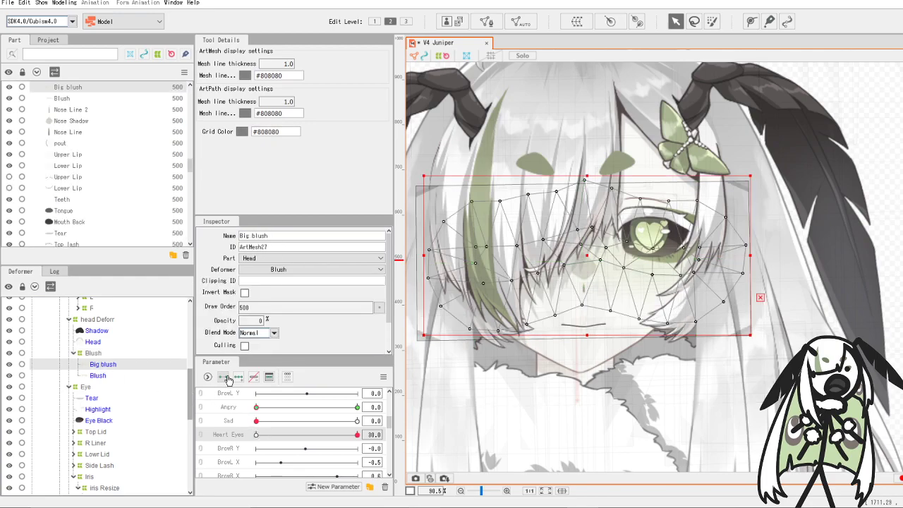
left_click(256, 436)
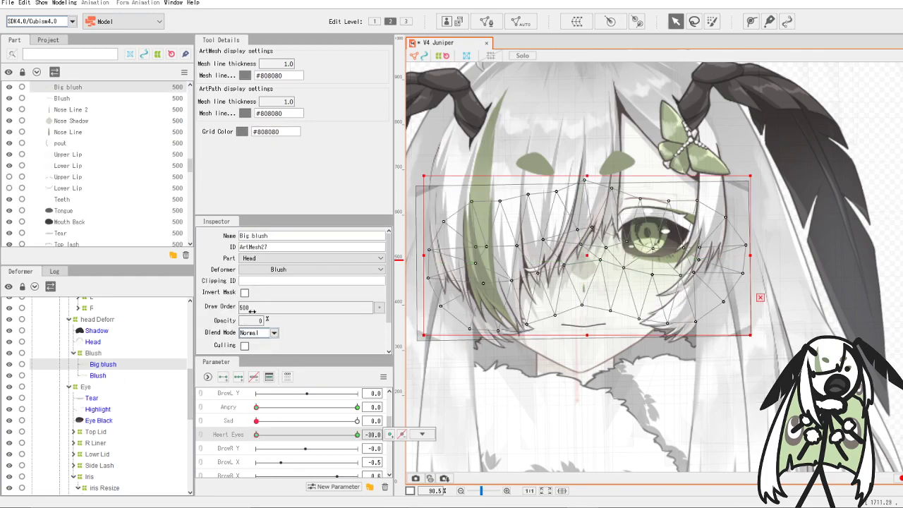
mouse_move(258, 436)
left_mouse_down()
mouse_move(360, 436)
mouse_move(242, 438)
left_mouse_up()
left_click(422, 434)
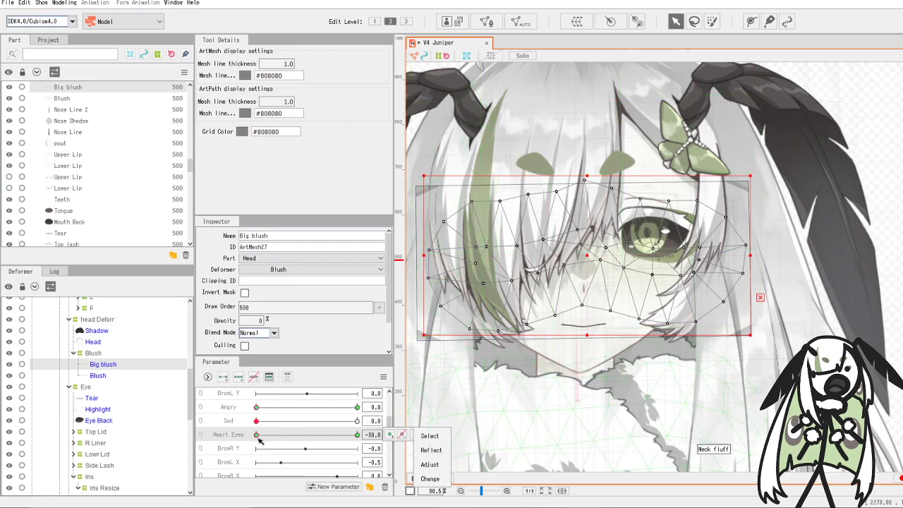
mouse_move(257, 435)
left_mouse_down()
mouse_move(396, 435)
mouse_move(257, 434)
left_mouse_up()
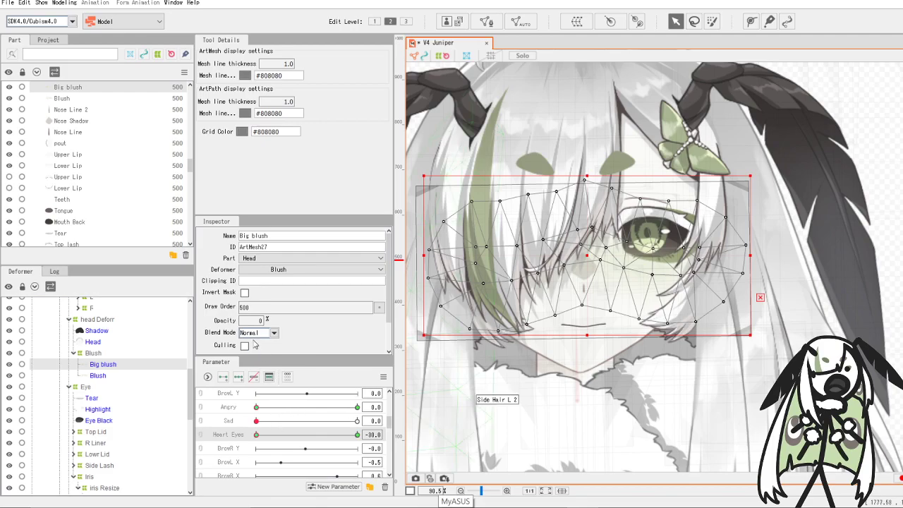
left_click_drag(332, 440, 357, 434)
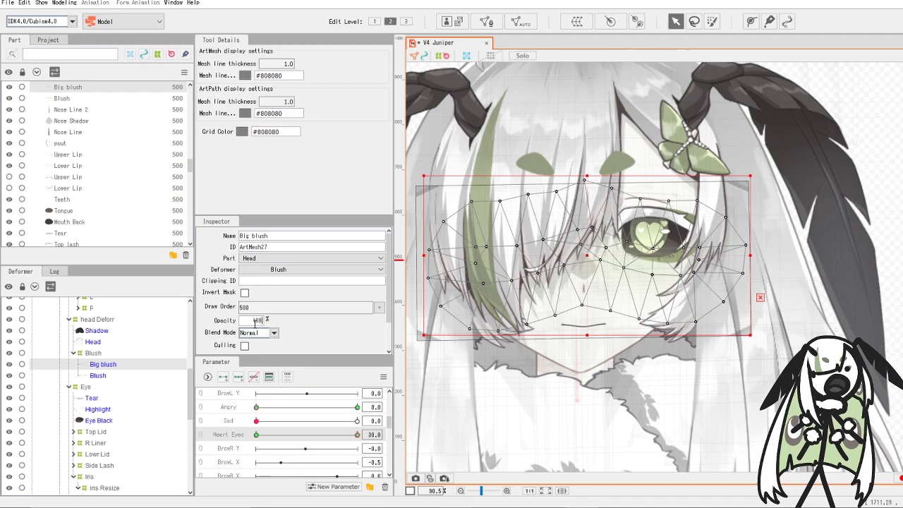
mouse_move(353, 435)
left_mouse_down()
mouse_move(242, 435)
mouse_move(361, 435)
left_mouse_up()
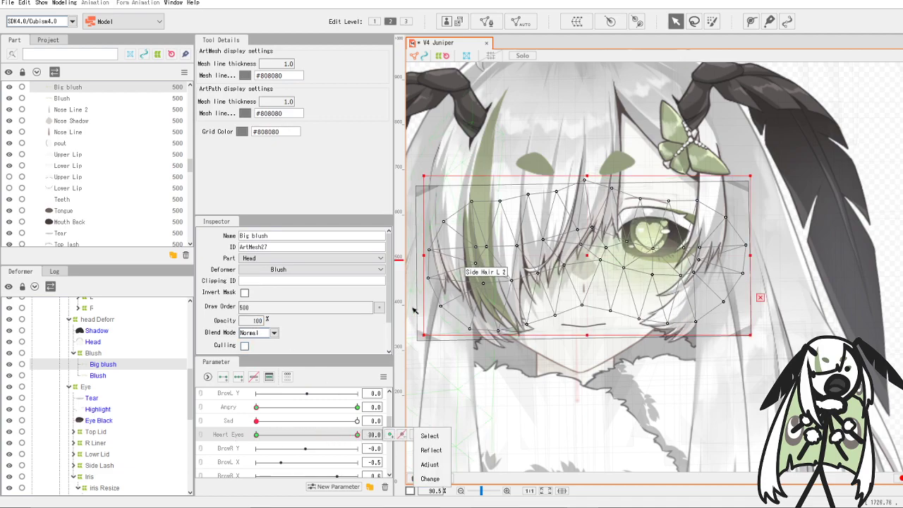
- Shift the Big blush mesh slightly down the face at Heart Eyes 30
scroll(632, 211, "up", 5)
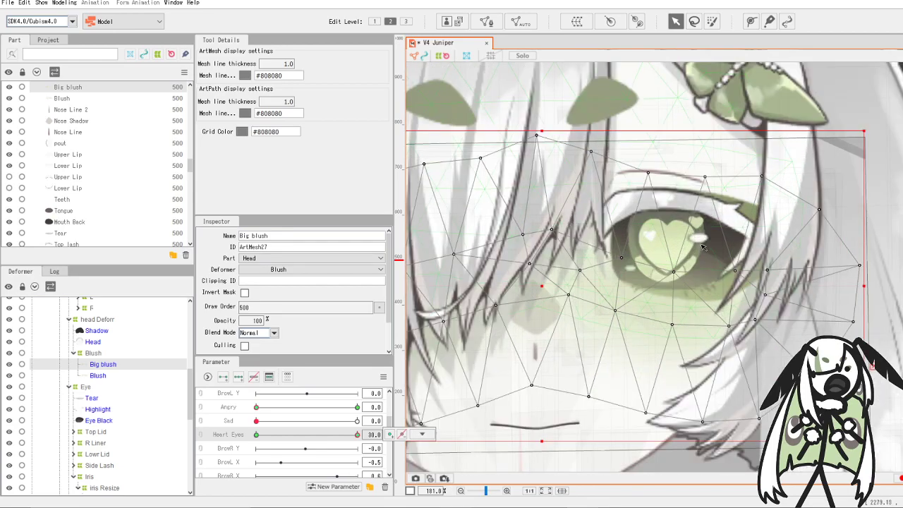
scroll(628, 206, "down", 5)
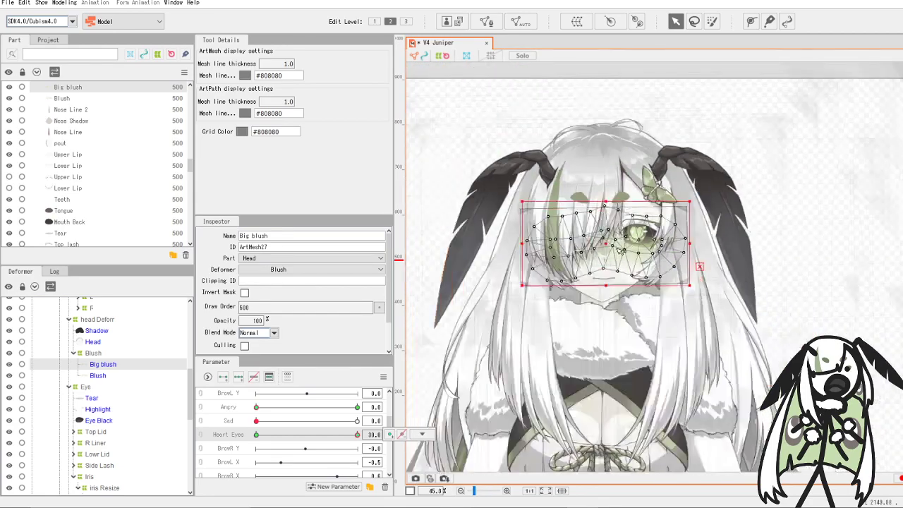
scroll(615, 251, "up", 2)
left_click_drag(589, 238, 589, 247)
left_click_drag(355, 435, 398, 422)
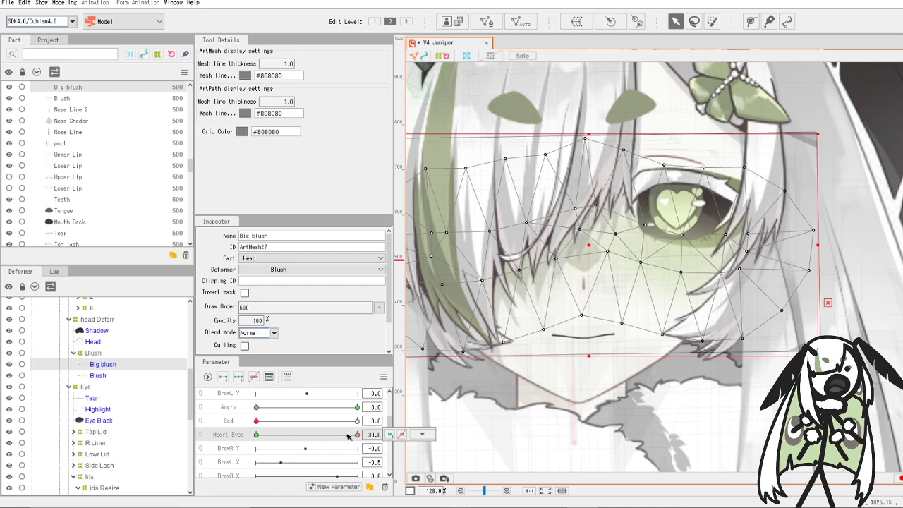
- Check the heart eye and big blush on the face by moving Heart Eyes between 30 and -30
scroll(754, 192, "down", 5)
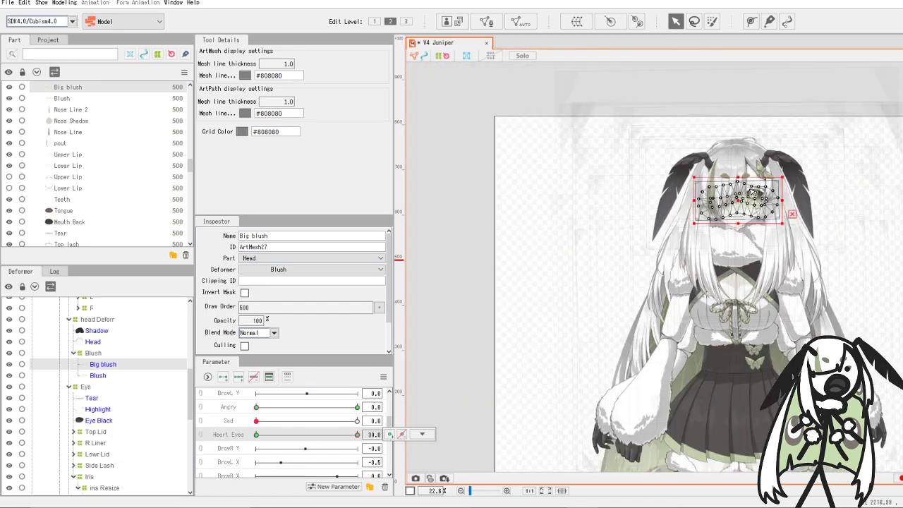
scroll(753, 192, "up", 4)
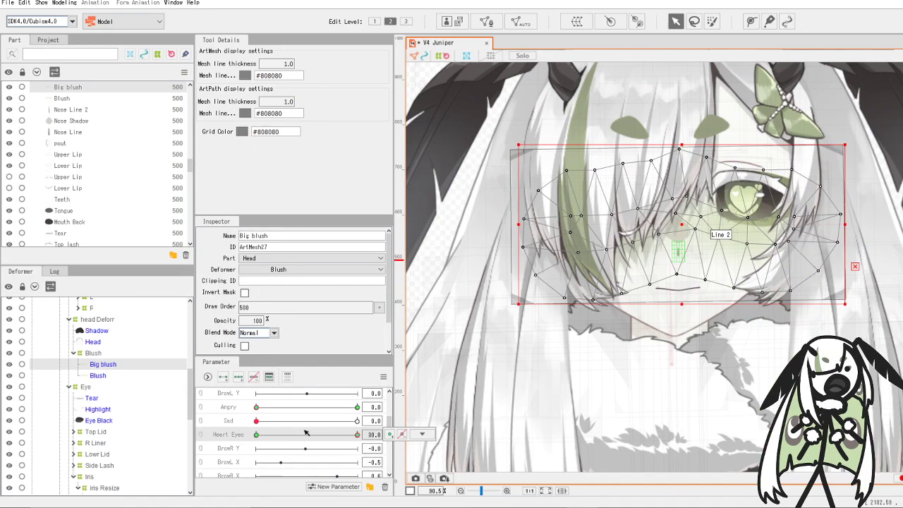
left_click_drag(355, 434, 250, 435)
left_click_drag(256, 435, 363, 432)
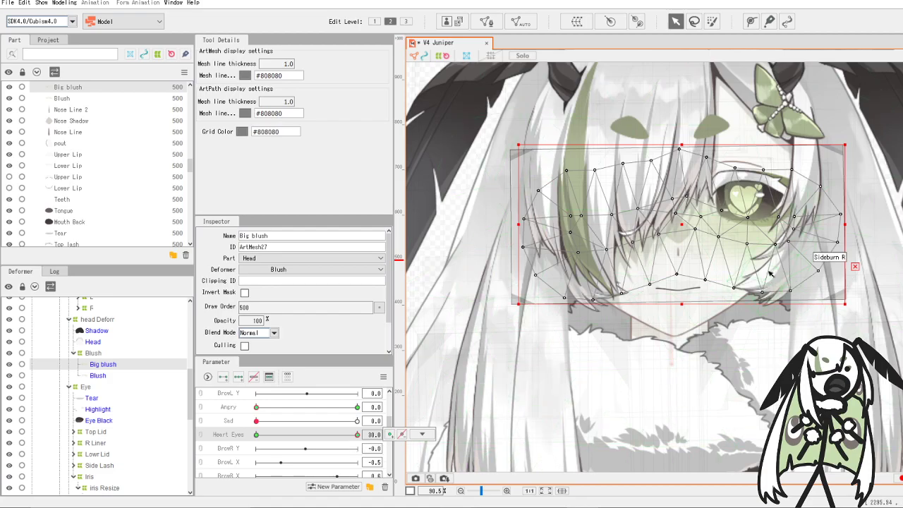
scroll(769, 272, "down", 5)
scroll(772, 270, "up", 5)
scroll(727, 235, "up", 2)
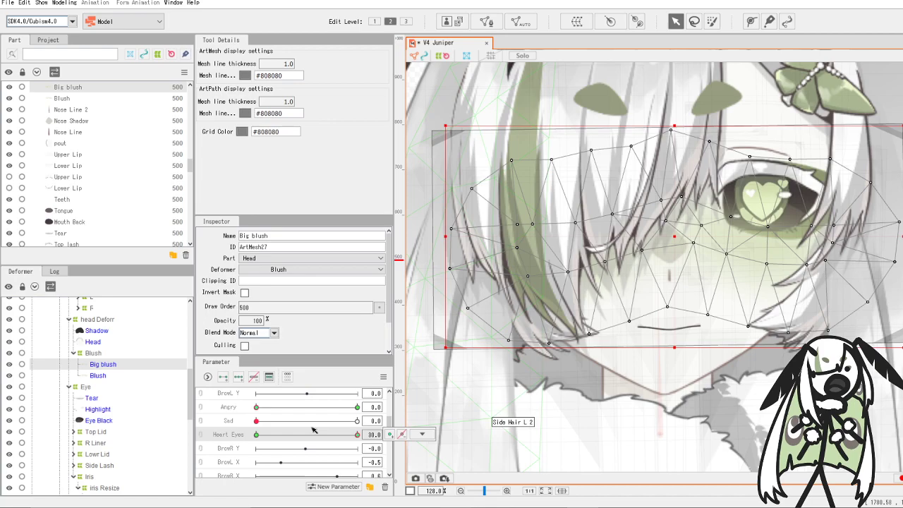
left_click(422, 435)
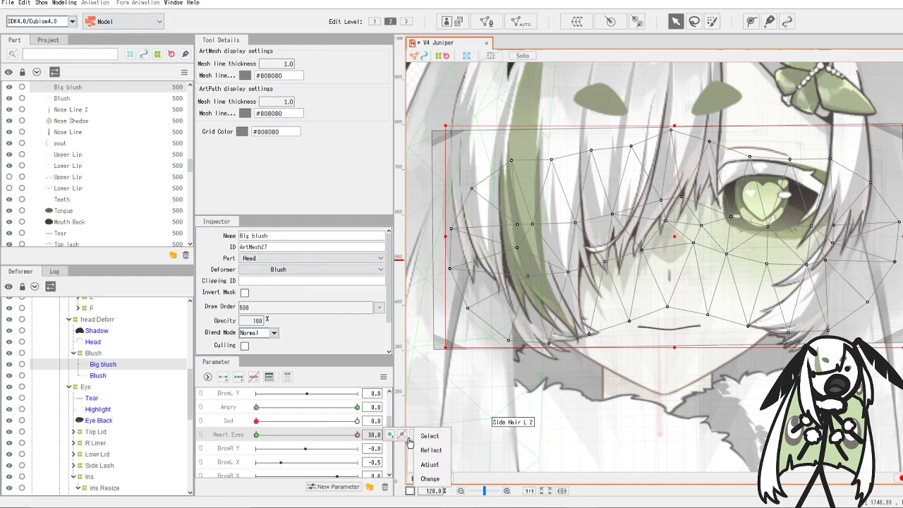
left_click(429, 464)
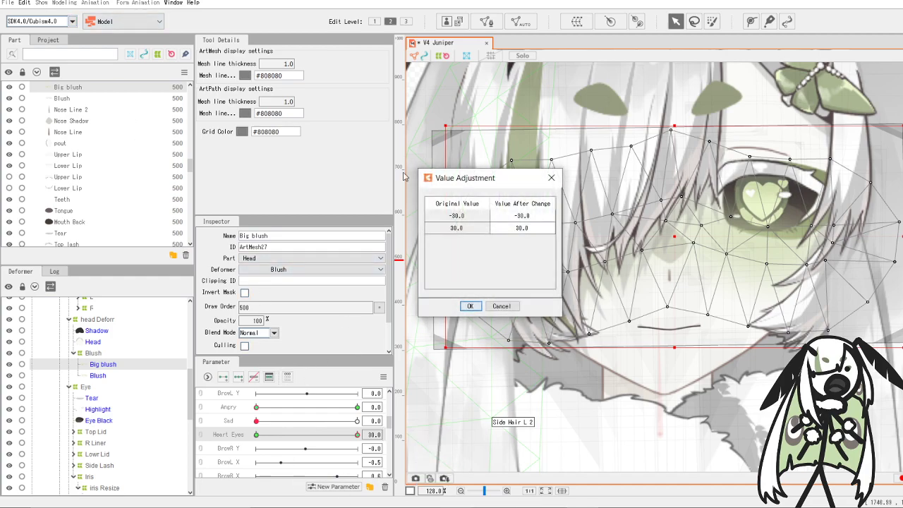
left_click(507, 311)
left_click_drag(290, 435, 242, 433)
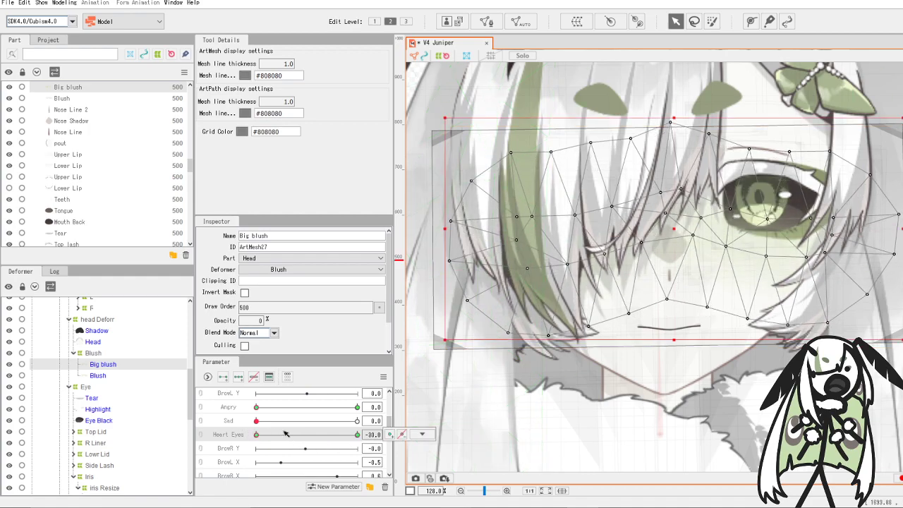
left_click(357, 434)
left_click(422, 434)
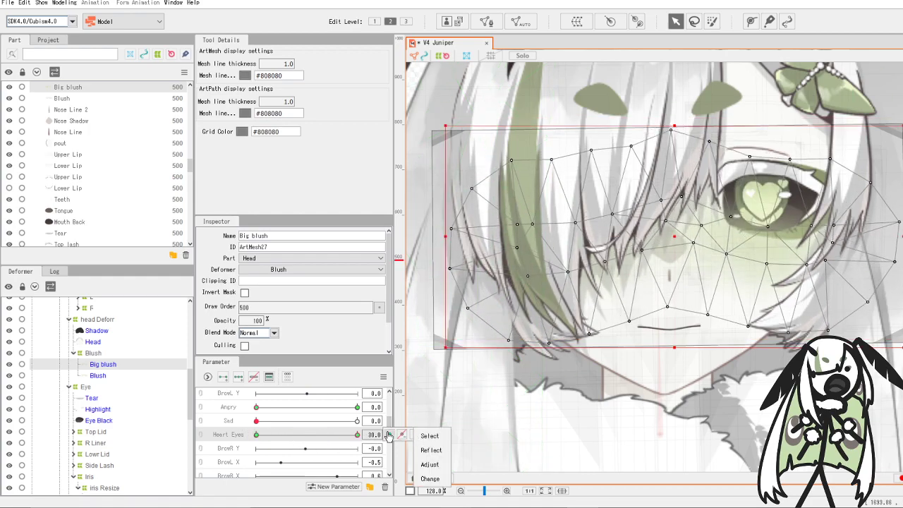
left_click(433, 478)
left_click(522, 302)
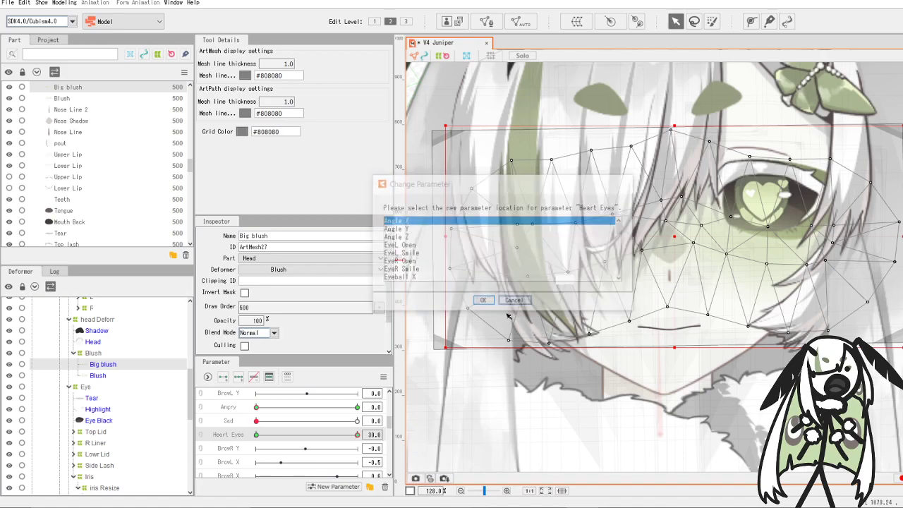
left_click(372, 435)
left_click(410, 436)
left_click(348, 432)
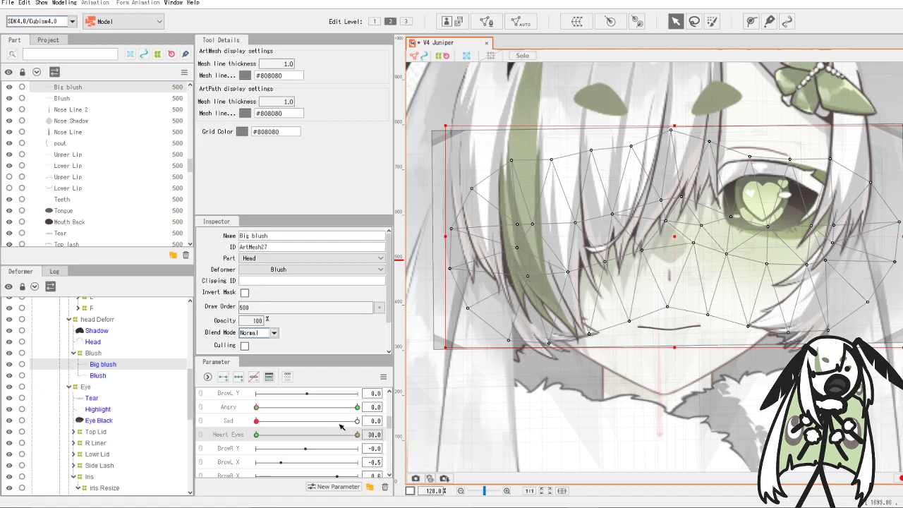
- Undo the Heart Eyes keying of the Big blush and Heart eyes meshes and the parameter's move below Sad
key("ctrl+z")
key("ctrl+z")
key("ctrl+z")
key("ctrl+z")
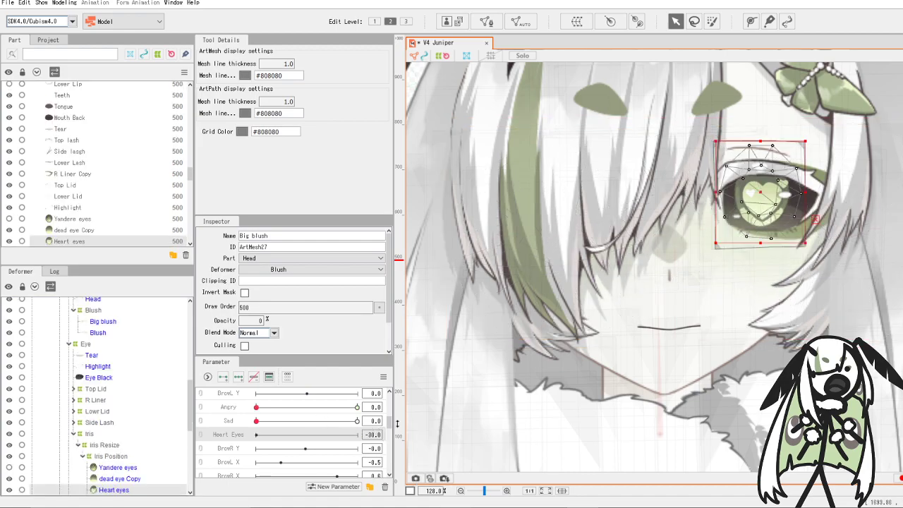
scroll(123, 408, "down", 3)
scroll(119, 416, "down", 2)
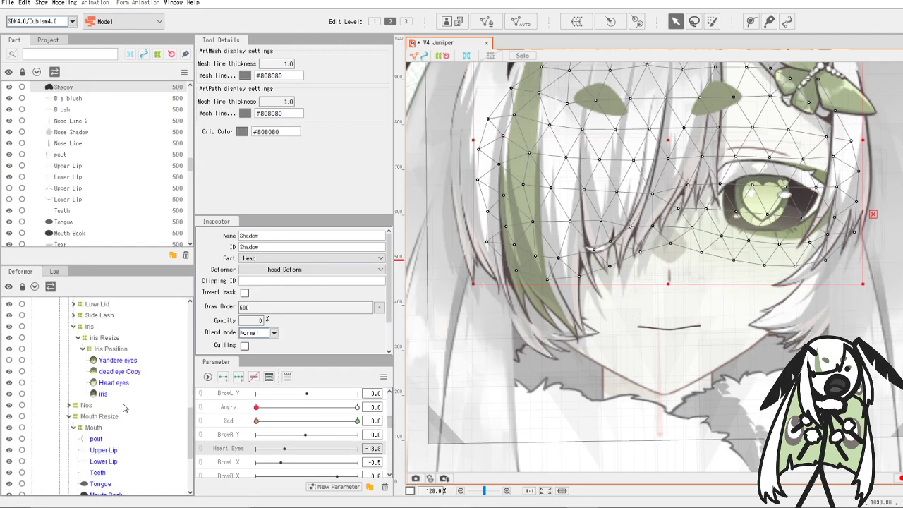
- Undo the creation of the Heart Eyes parameter that ranges from -30 to 30
scroll(117, 422, "up", 2)
left_click(113, 423)
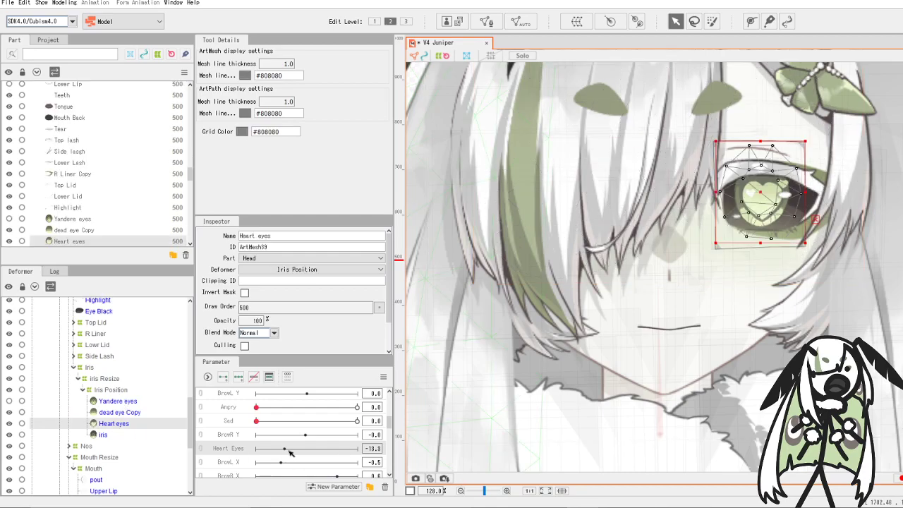
left_click_drag(290, 452, 251, 452)
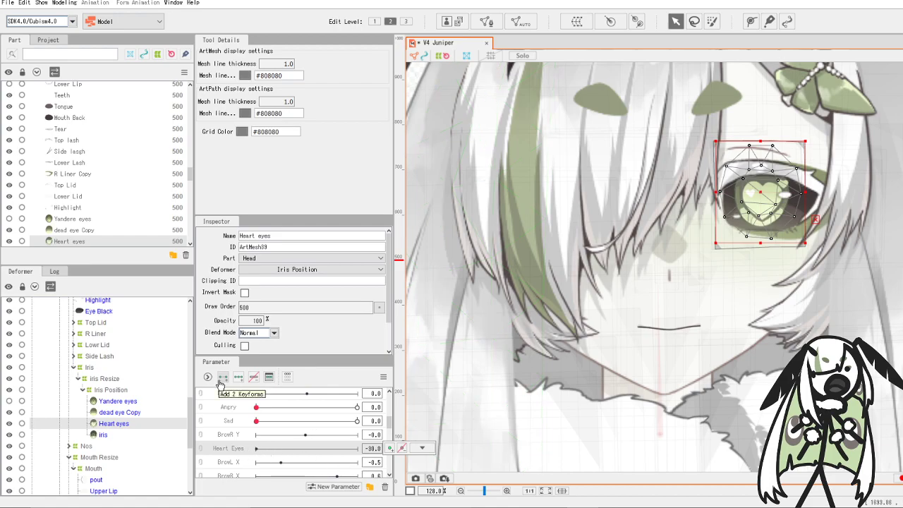
key("ctrl+z")
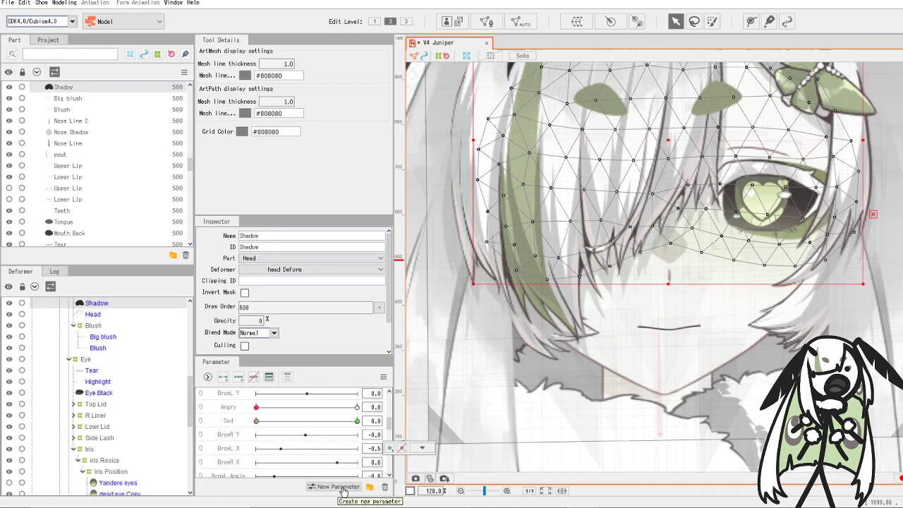
- Create a new parameter named Heart Eyes directly below Sad, with minimum 0, default 0 and maximum 1
left_click(273, 437)
left_click(336, 487)
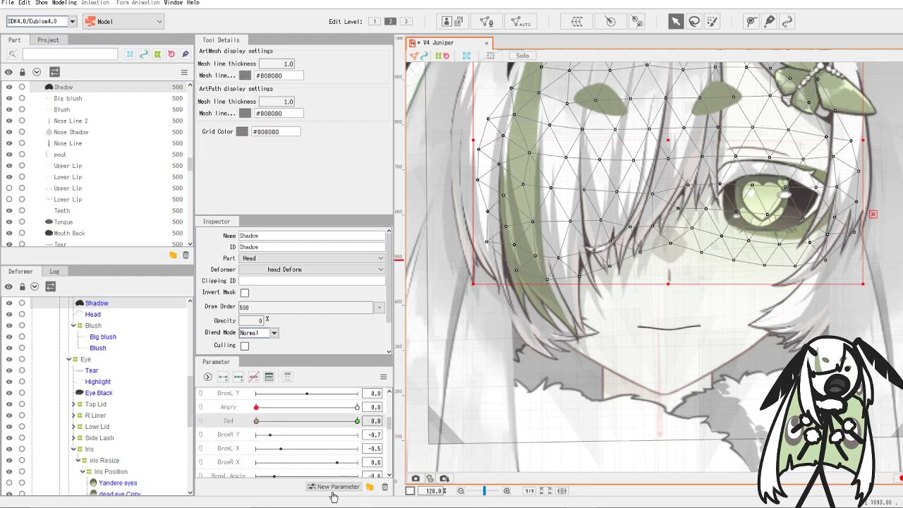
type("Heart Eyes")
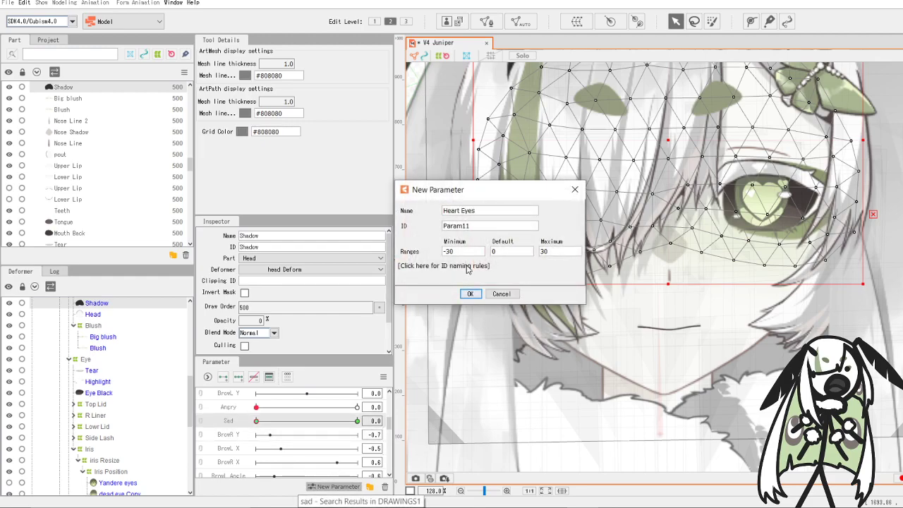
left_click(465, 251)
left_click_drag(465, 251, 430, 251)
type("0")
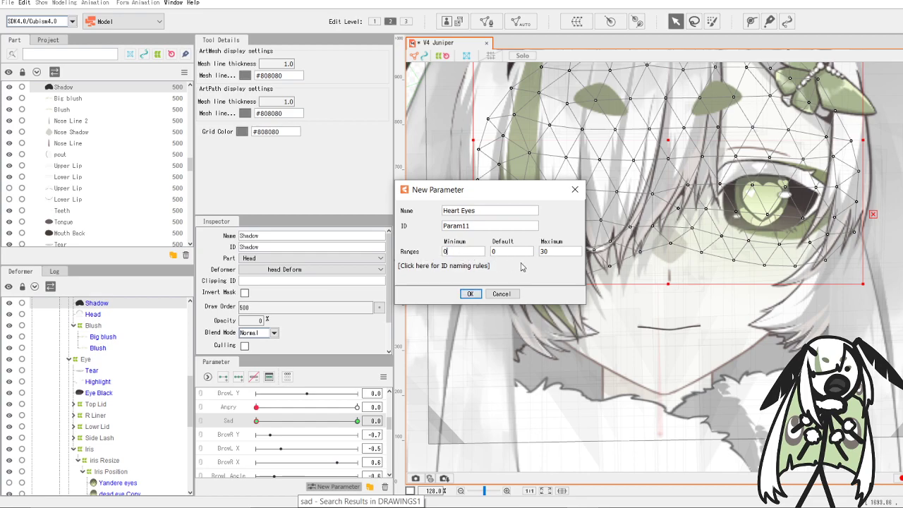
left_click_drag(553, 254, 533, 258)
left_click(563, 253)
left_click(471, 295)
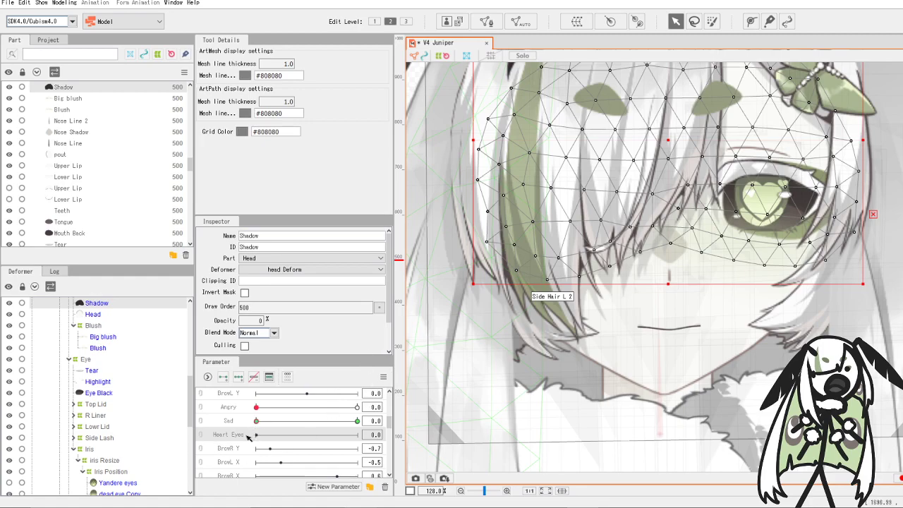
left_click_drag(257, 435, 307, 437)
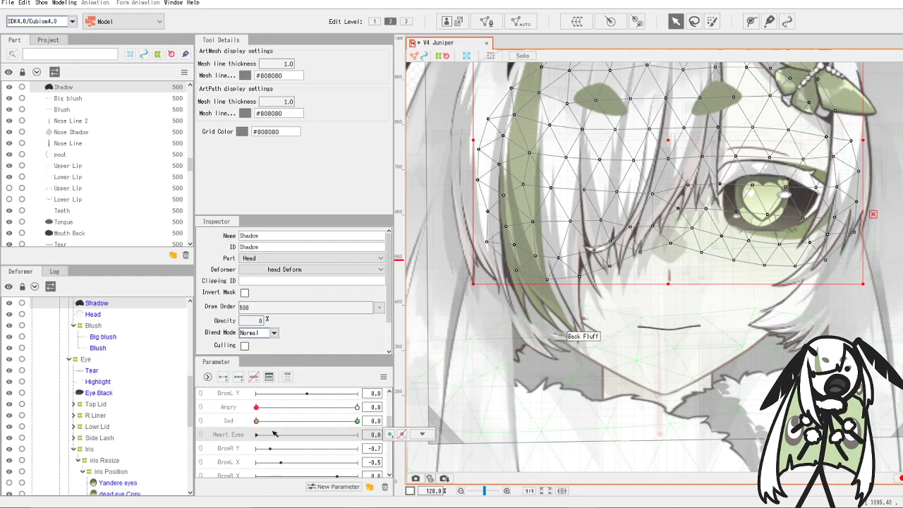
scroll(157, 382, "up", 2)
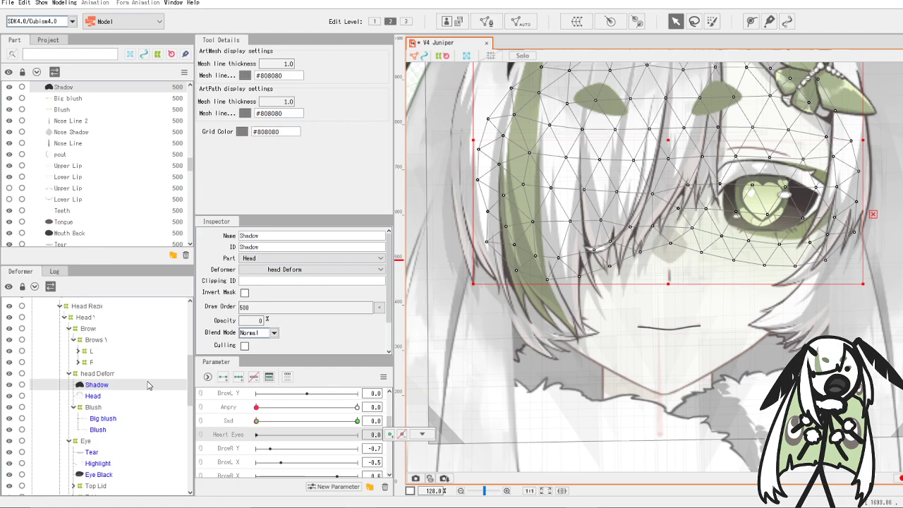
scroll(144, 403, "down", 5)
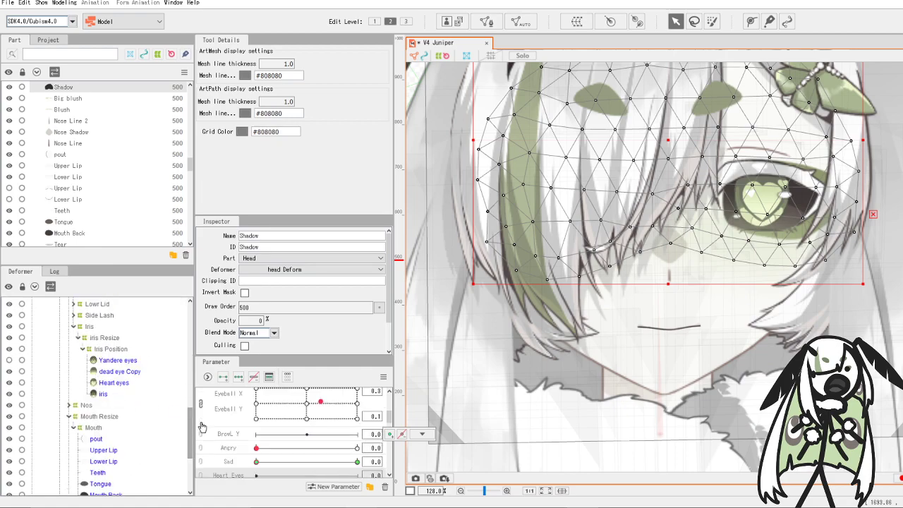
scroll(156, 409, "up", 1)
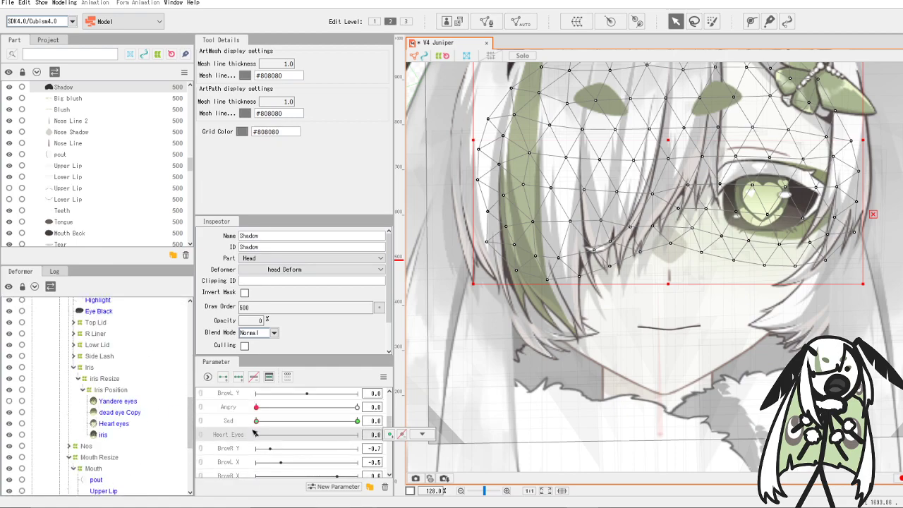
left_click(222, 377)
left_click(113, 423)
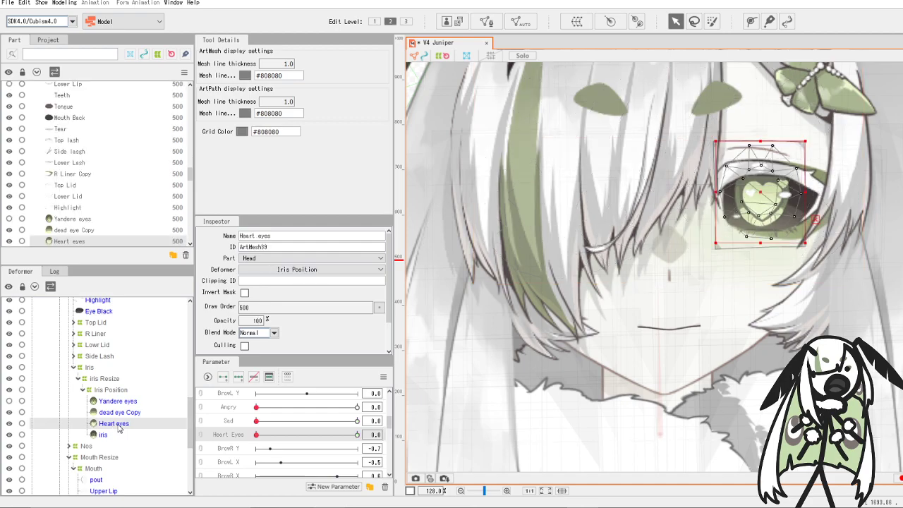
left_click(462, 440)
scroll(120, 423, "down", 3)
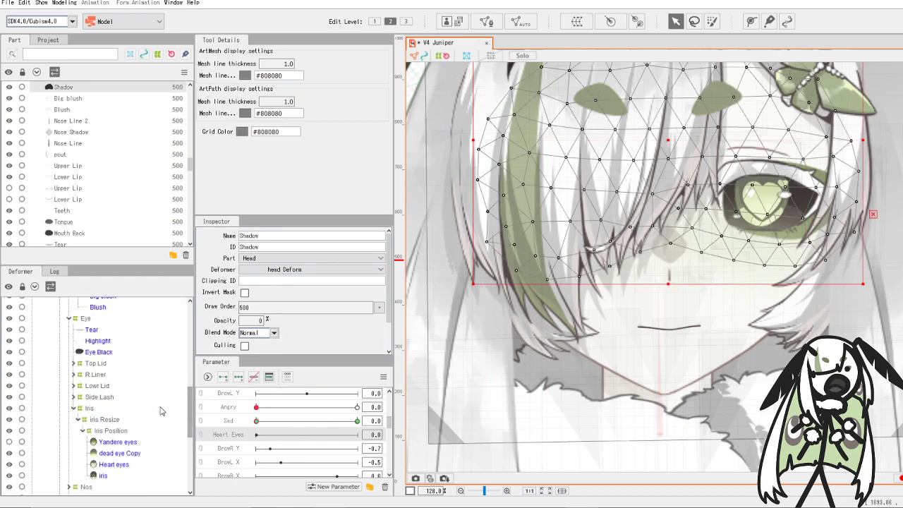
- Key the Heart eyes mesh at both ends of the Heart Eyes parameter, with 0% opacity at 0 and 100% at 1
left_click(113, 424)
left_click_drag(268, 436, 346, 435)
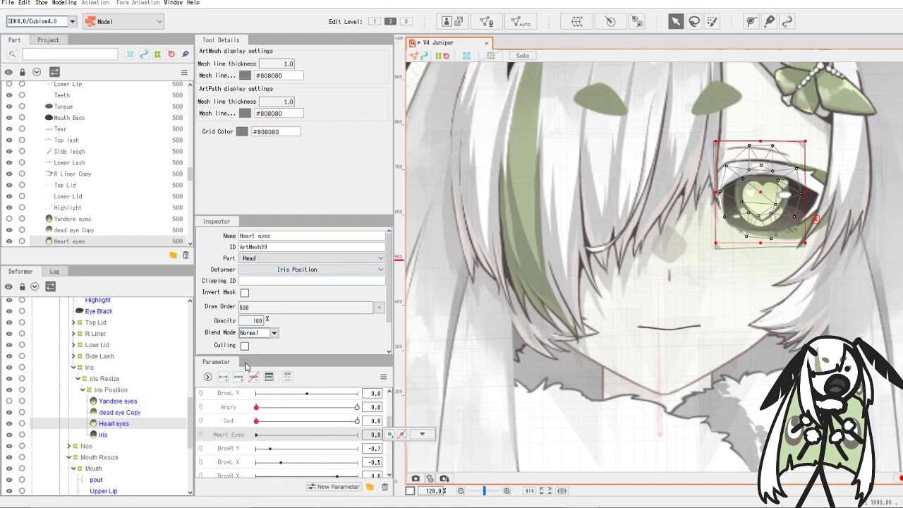
double_click(257, 320)
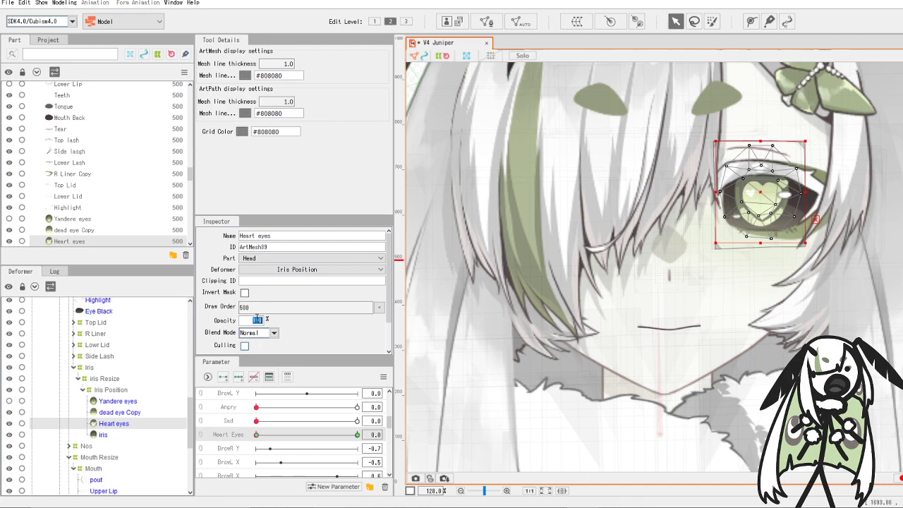
type("0")
key("Return")
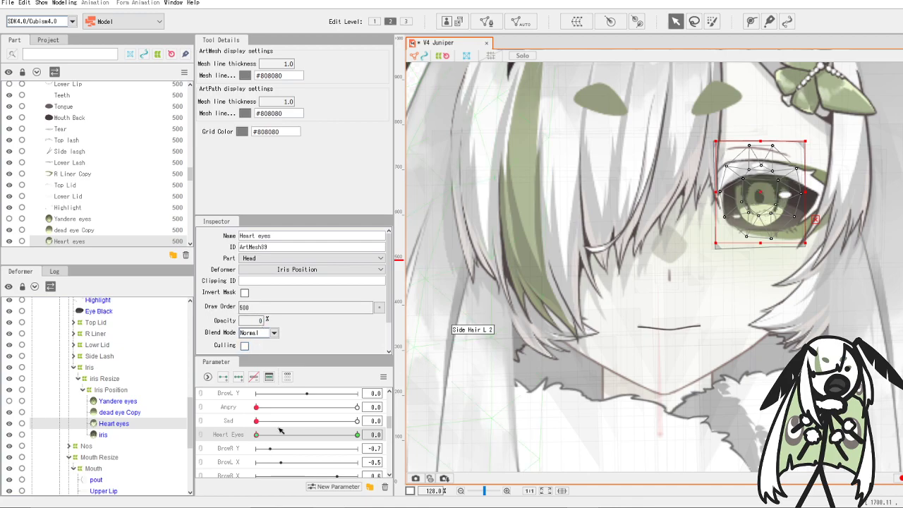
left_click_drag(283, 437, 359, 440)
- Key the Big blush mesh at both ends of the Heart Eyes parameter, with 0% opacity at 0 and 100% at 1
scroll(115, 423, "up", 4)
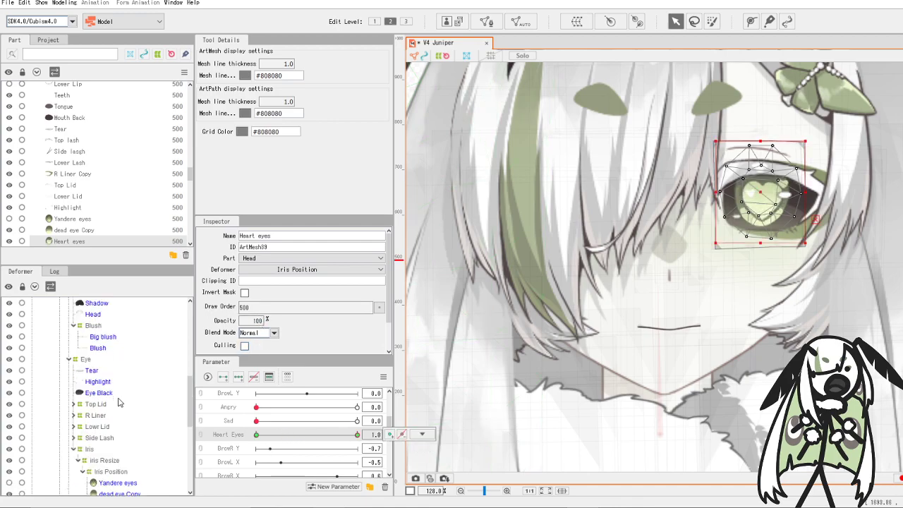
left_click(103, 378)
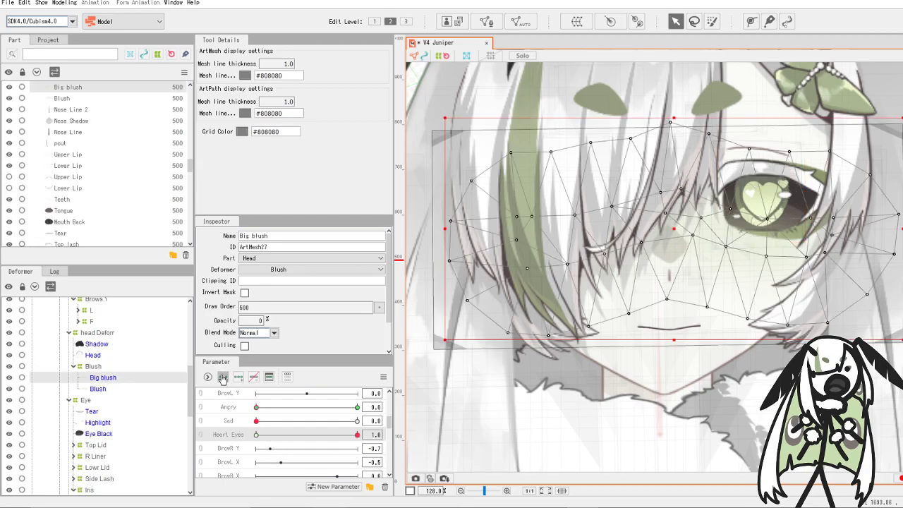
left_click_drag(260, 438, 387, 438)
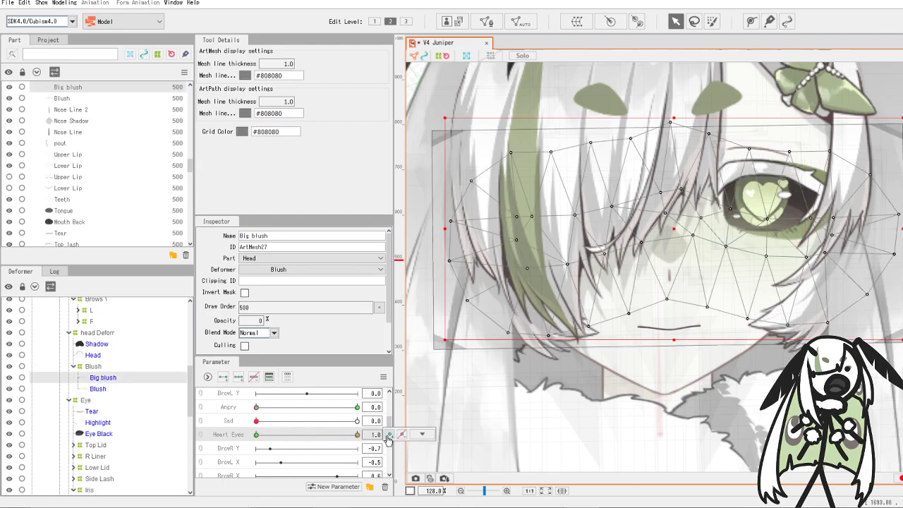
double_click(260, 320)
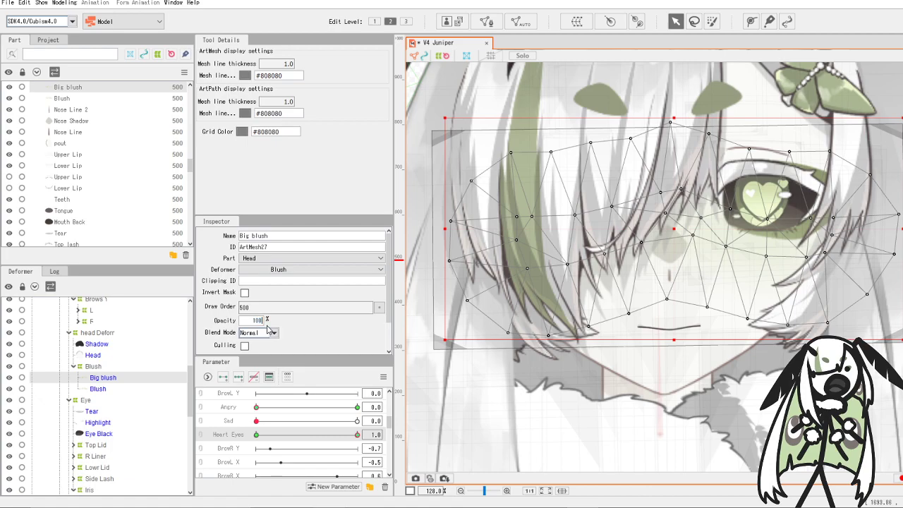
type("100")
key("Return")
left_click_drag(314, 436, 203, 440)
left_click_drag(264, 437, 387, 444)
left_click_drag(297, 409, 186, 414)
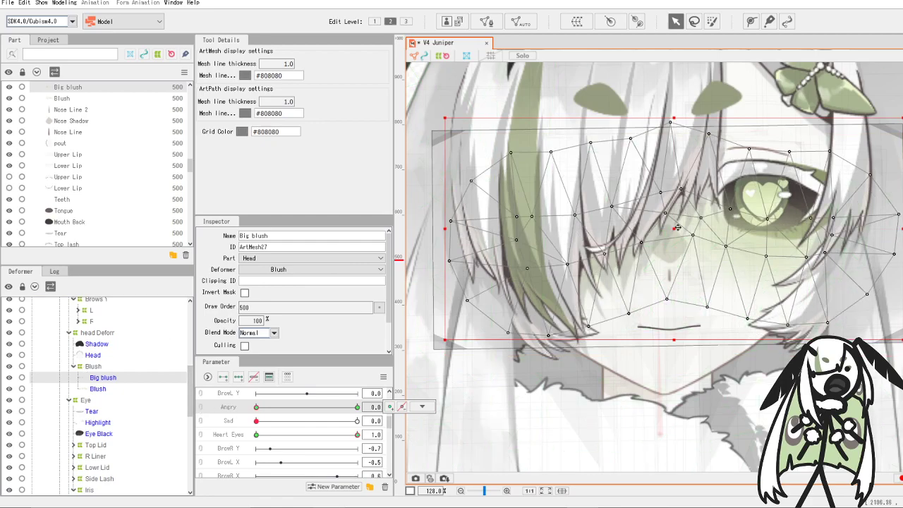
- Shift the Big blush mesh slightly down the face at Heart Eyes 1
left_click_drag(676, 228, 676, 245)
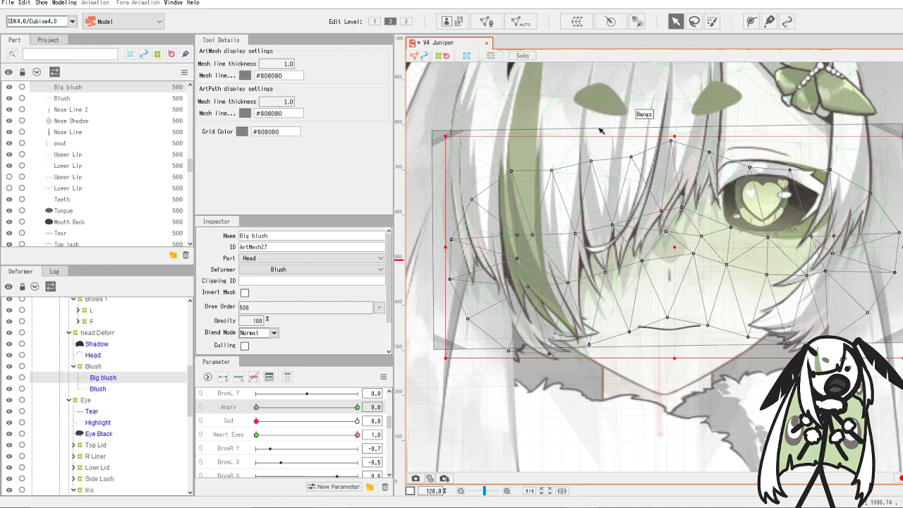
scroll(575, 125, "down", 5)
scroll(579, 124, "up", 2)
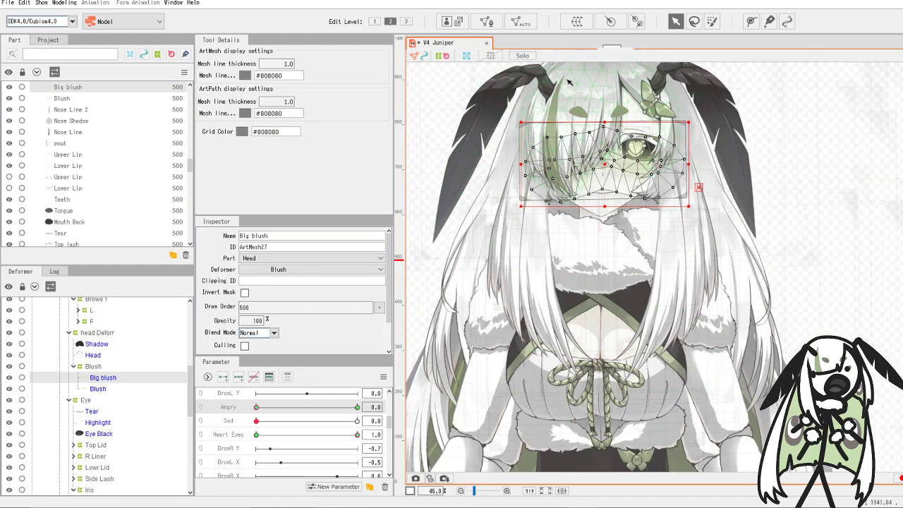
scroll(718, 98, "up", 3)
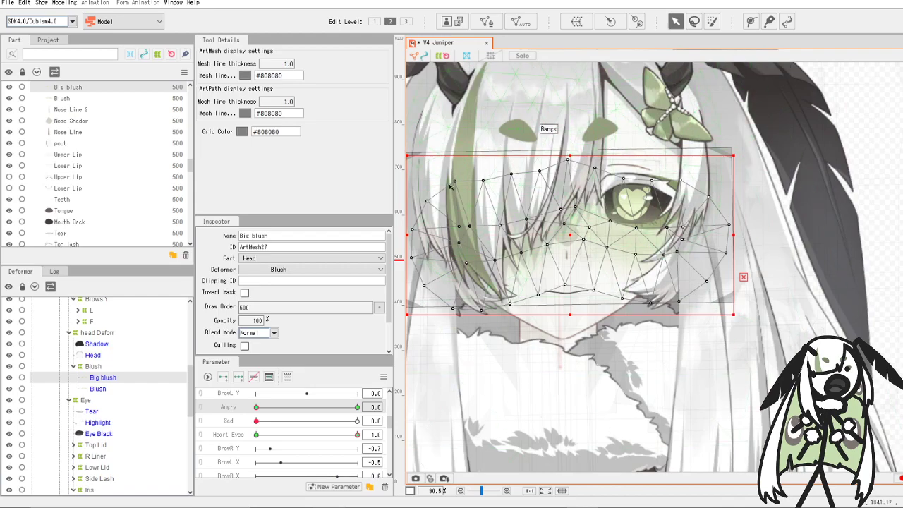
- Temporarily hide the Bangs and Bangs Shadow to examine the big blush on the bare face, and show both again
scroll(99, 121, "up", 10)
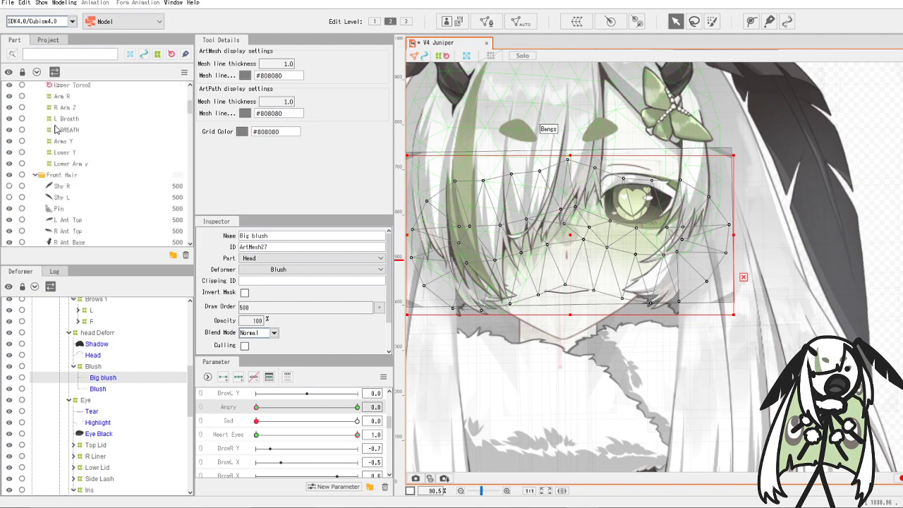
scroll(99, 122, "up", 2)
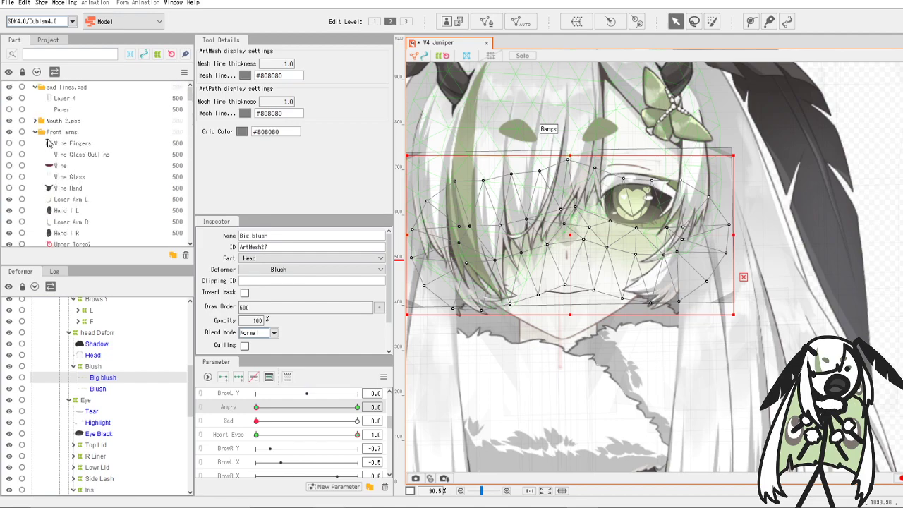
scroll(64, 166, "down", 5)
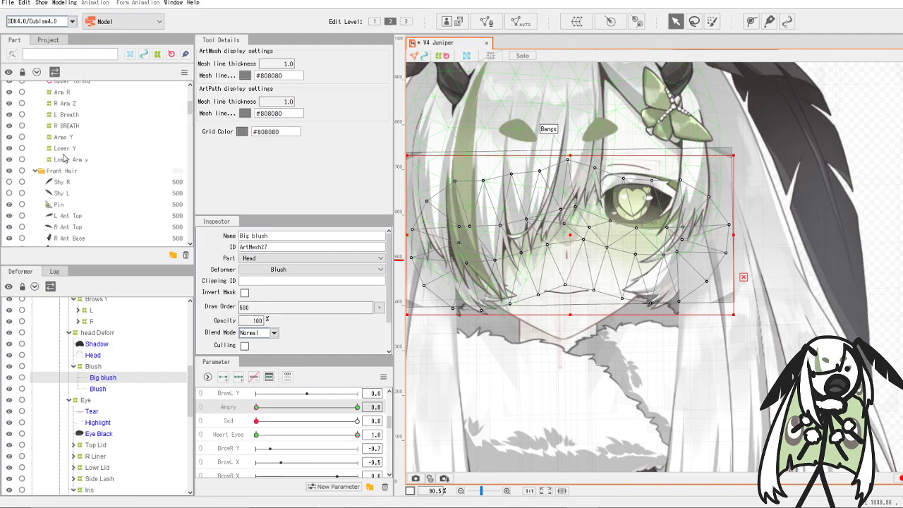
scroll(63, 158, "down", 2)
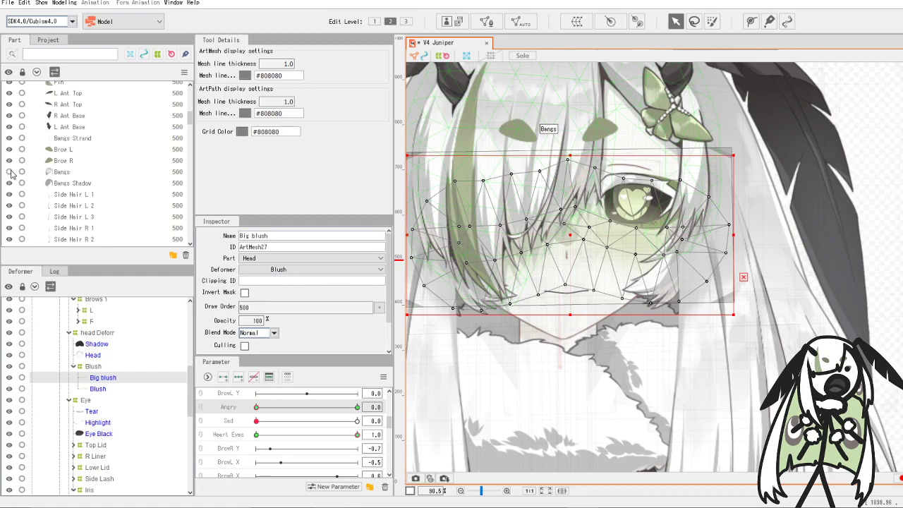
left_click(9, 172)
scroll(535, 158, "up", 2)
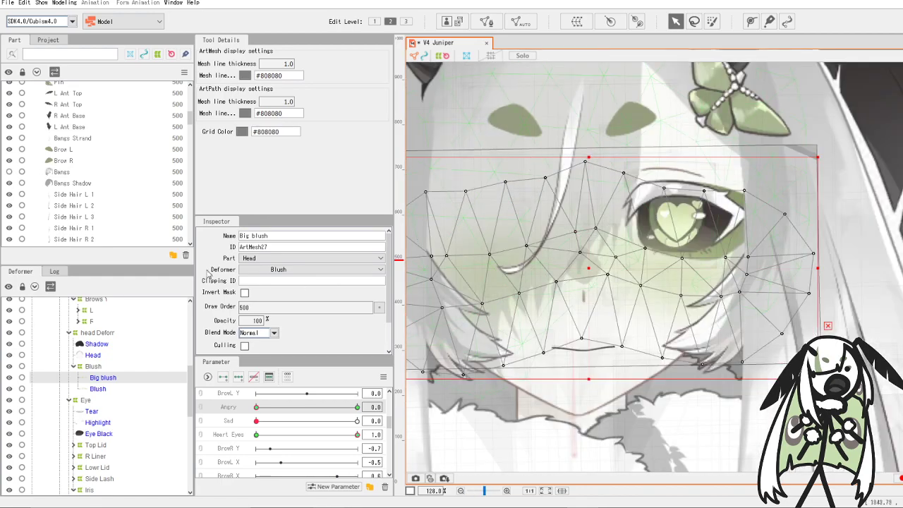
left_click(9, 183)
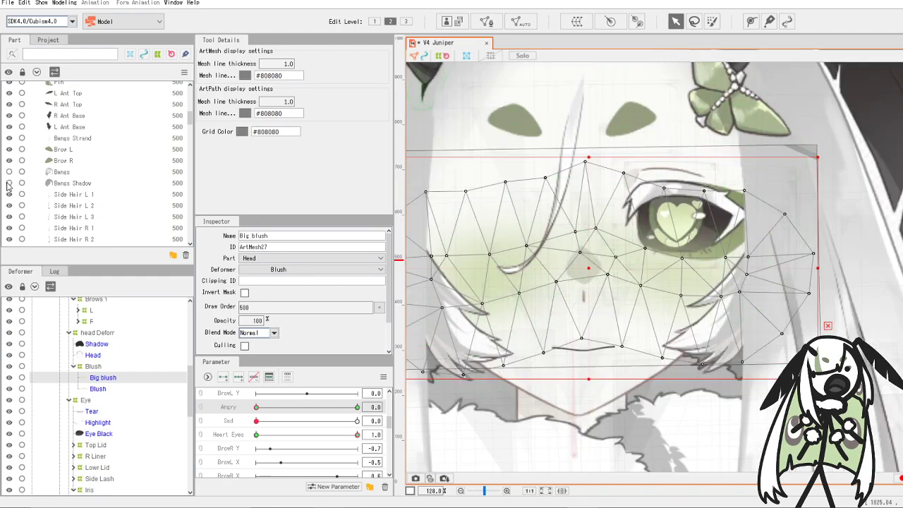
left_click(10, 184)
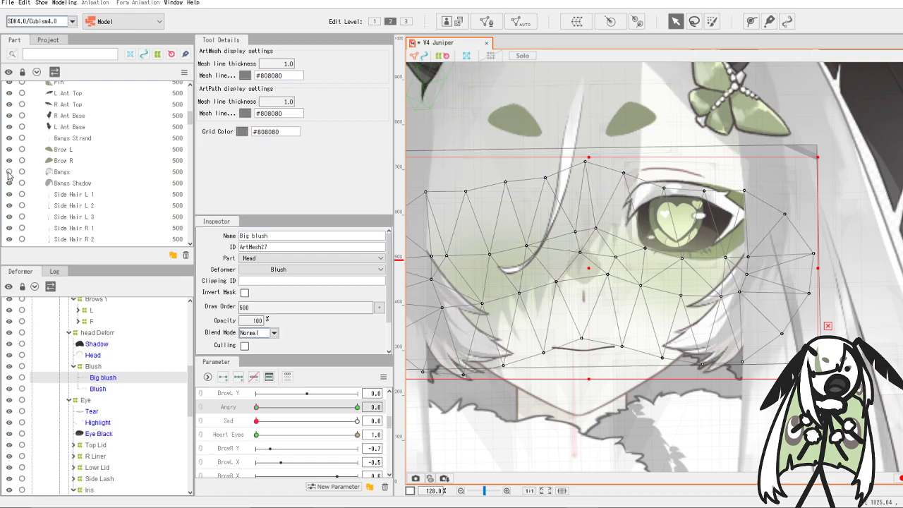
left_click(9, 173)
- Check the whole head's expression while moving Heart Eyes from 1 back to 0
scroll(648, 240, "down", 4)
scroll(648, 239, "up", 2)
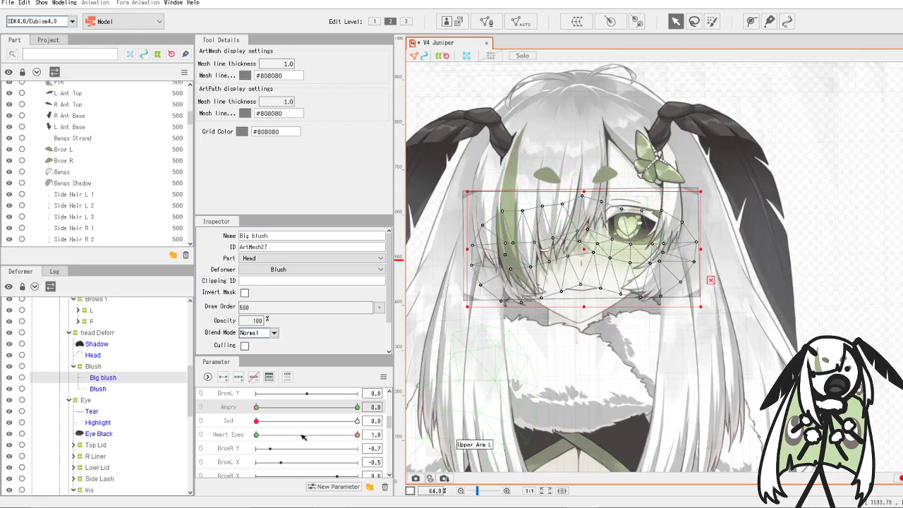
left_click_drag(356, 434, 163, 424)
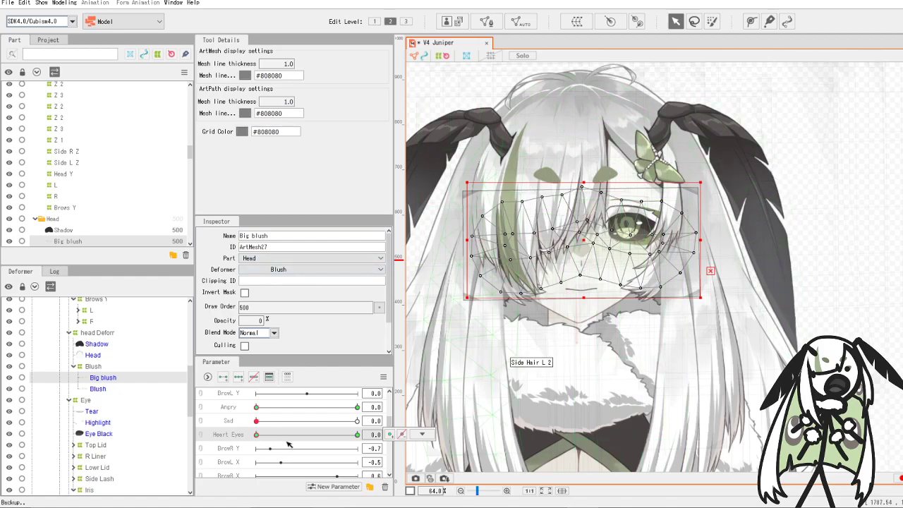
left_click(333, 487)
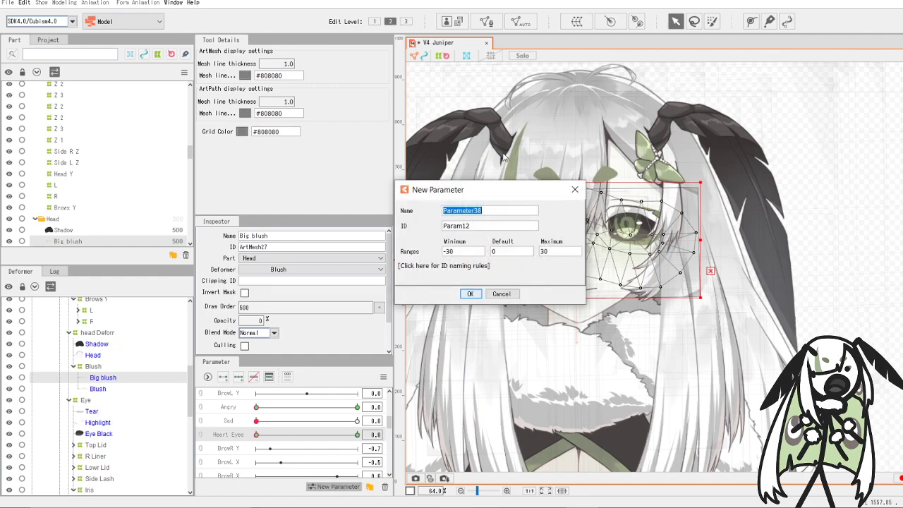
double_click(463, 254)
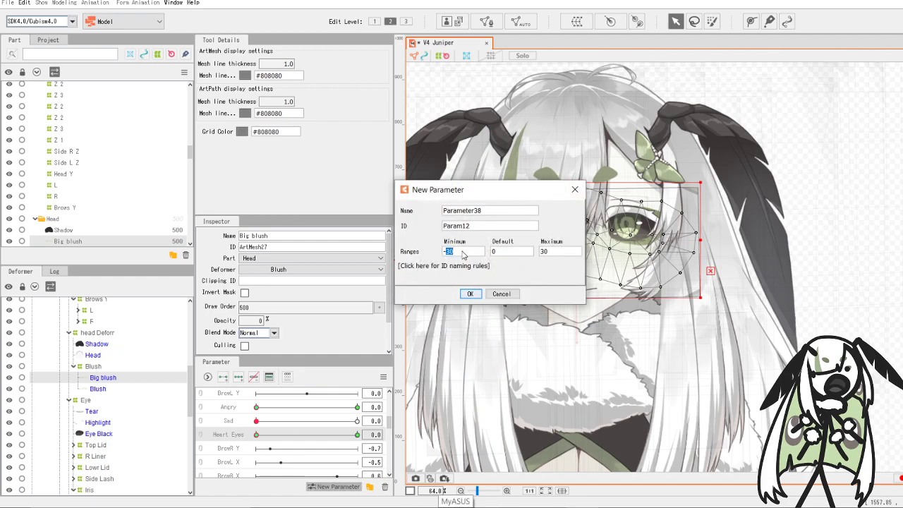
type("0")
left_click(566, 254)
double_click(544, 252)
type("1")
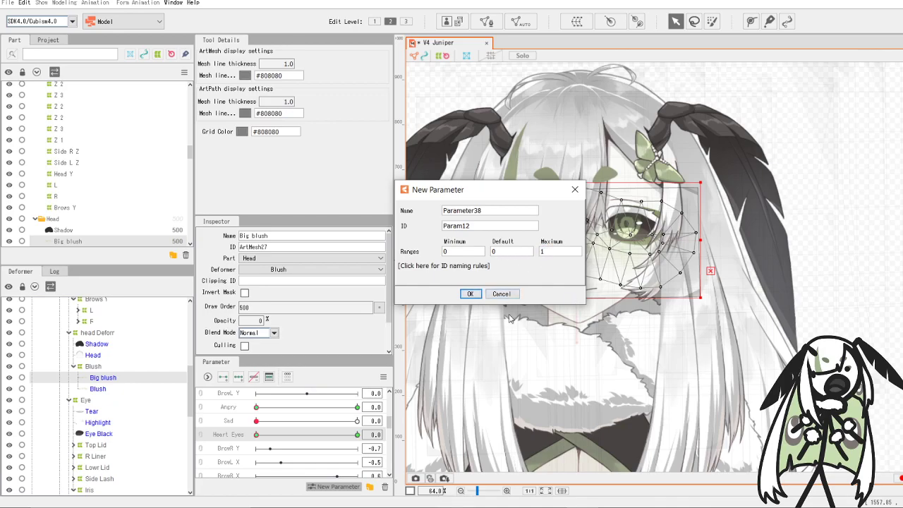
left_click(471, 294)
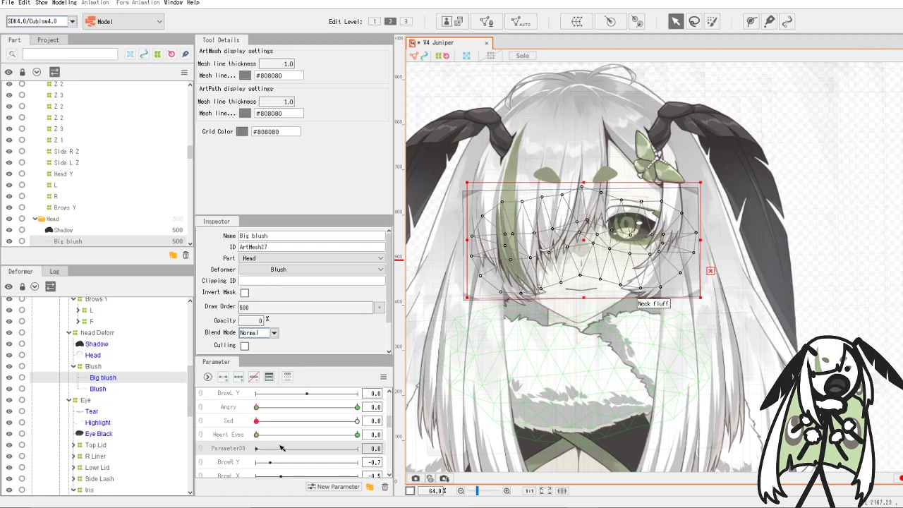
key("Delete")
- Create a new parameter named Shy with a minimum of 0 and a maximum of 1
left_click(331, 487)
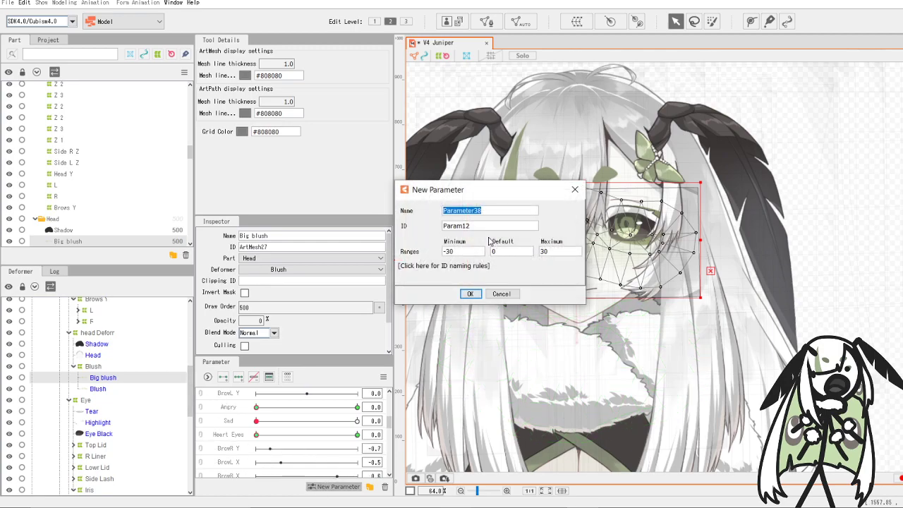
type("Shy")
double_click(457, 253)
type("0")
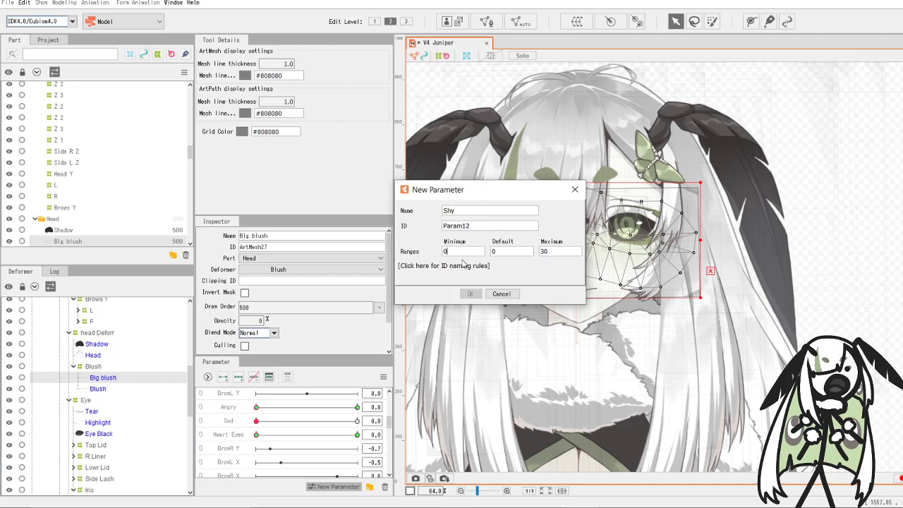
double_click(557, 252)
type("1")
left_click(470, 294)
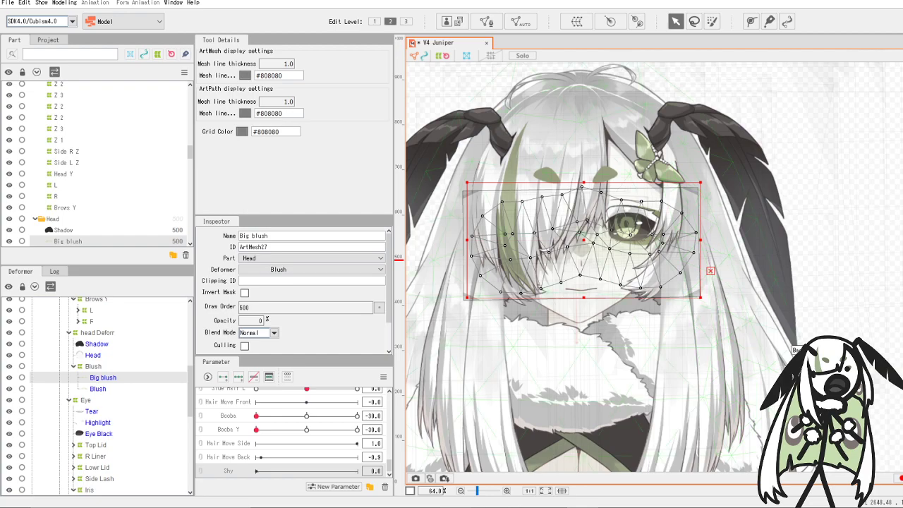
- Look through the deformer hierarchy, from the body and head down to the mouth and bangs, for the shy feather meshes
scroll(617, 154, "down", 3)
scroll(595, 178, "up", 5)
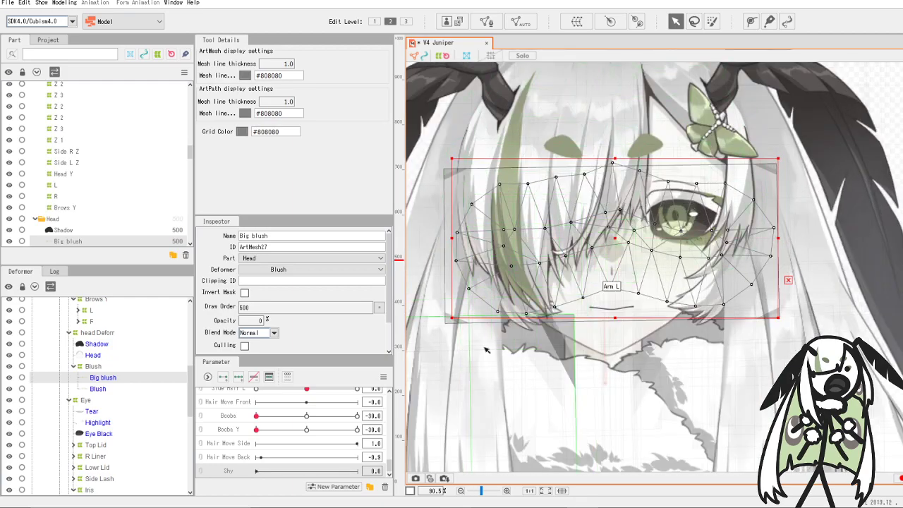
scroll(126, 395, "up", 4)
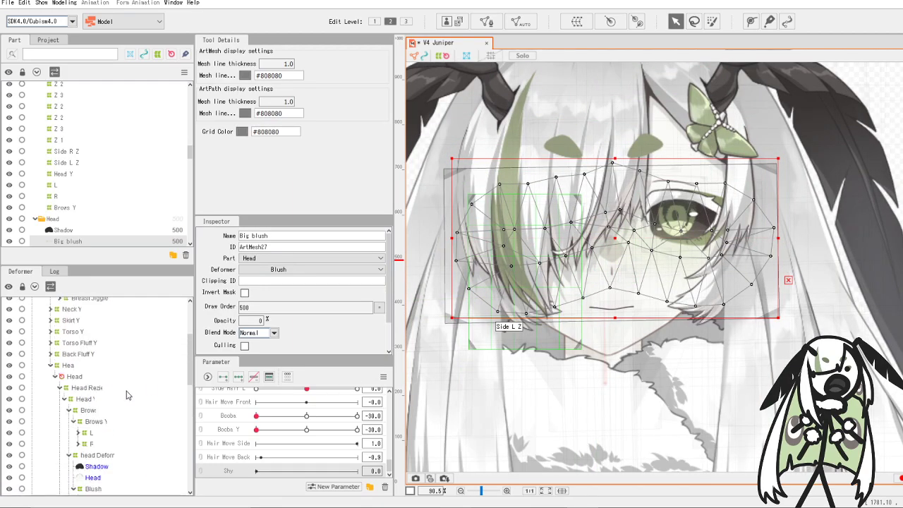
scroll(127, 395, "up", 3)
scroll(148, 401, "down", 5)
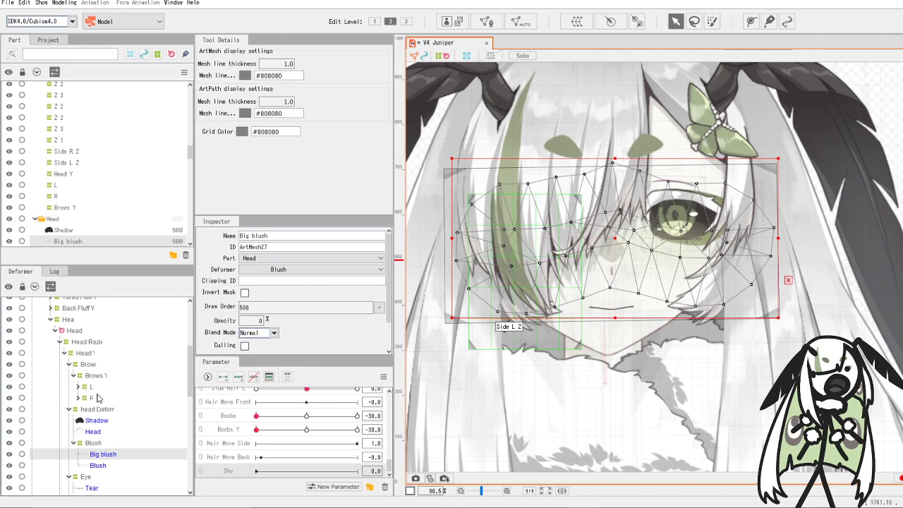
scroll(97, 381, "down", 3)
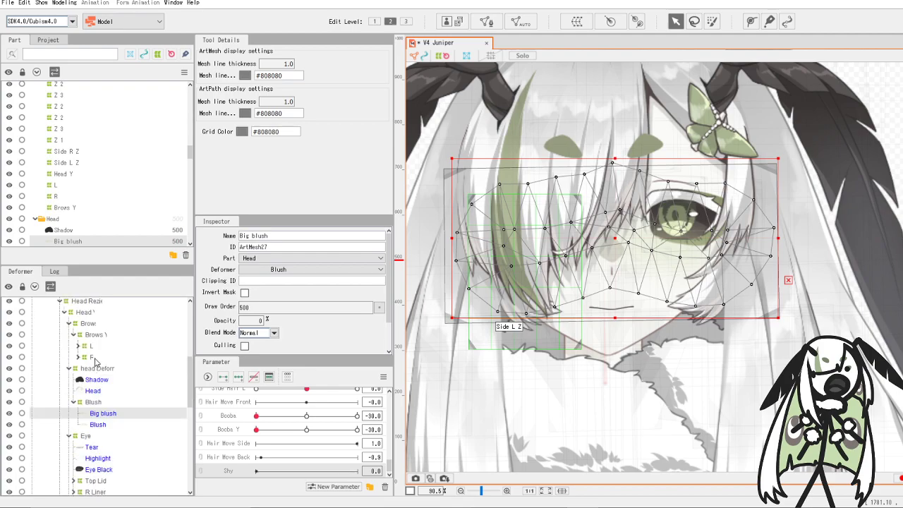
scroll(91, 361, "down", 8)
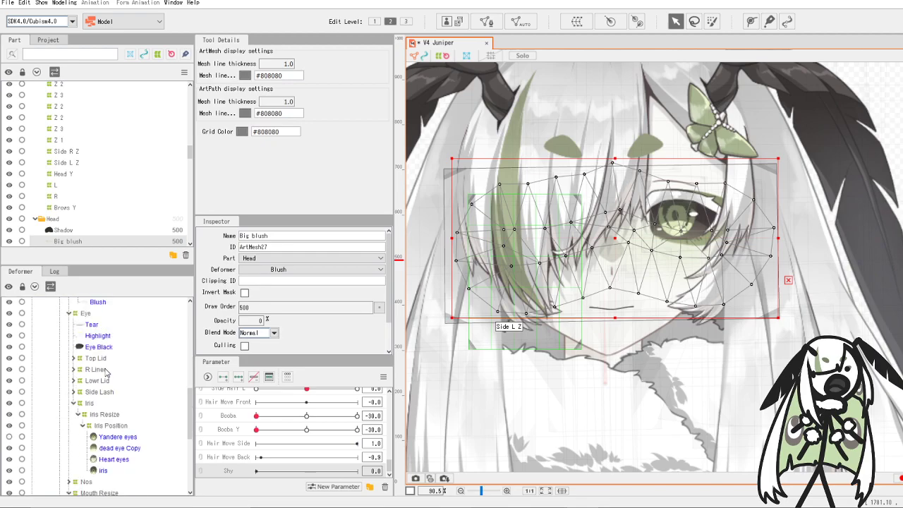
scroll(106, 374, "up", 6)
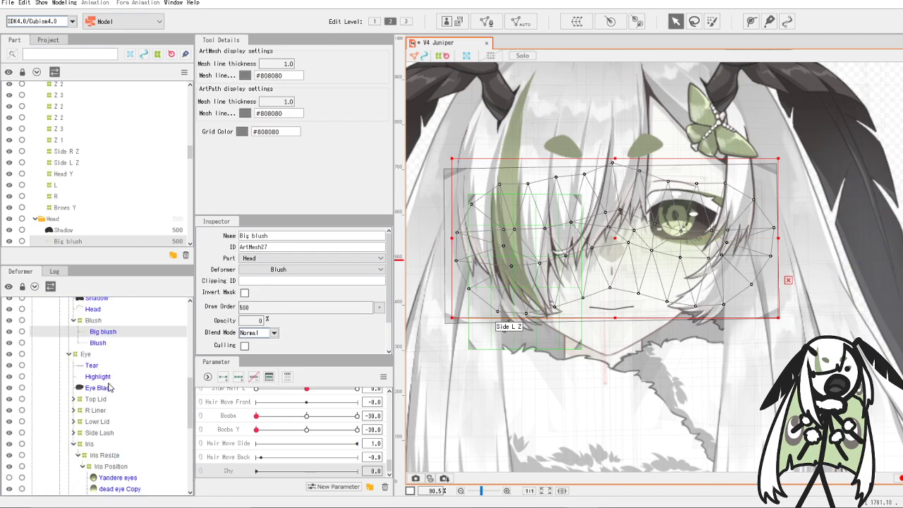
scroll(109, 387, "up", 4)
scroll(84, 385, "up", 1)
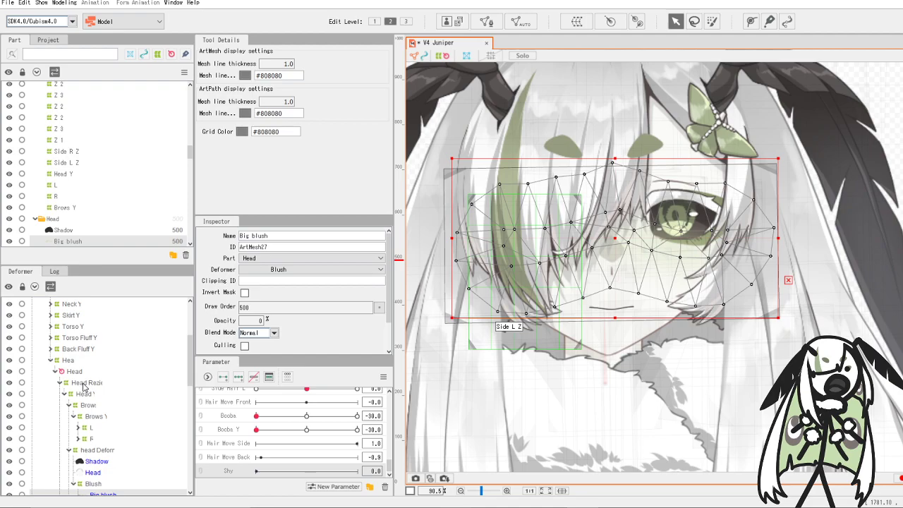
scroll(83, 385, "up", 1)
scroll(94, 385, "up", 2)
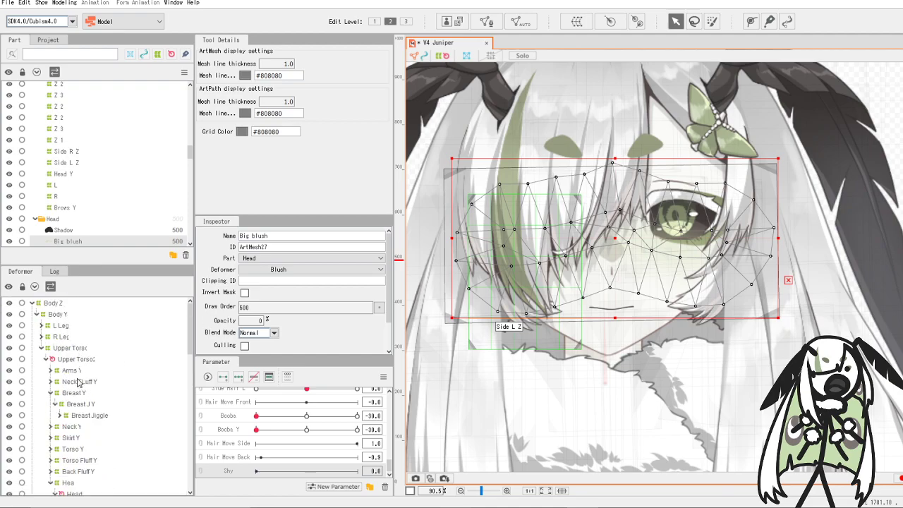
scroll(69, 358, "down", 1)
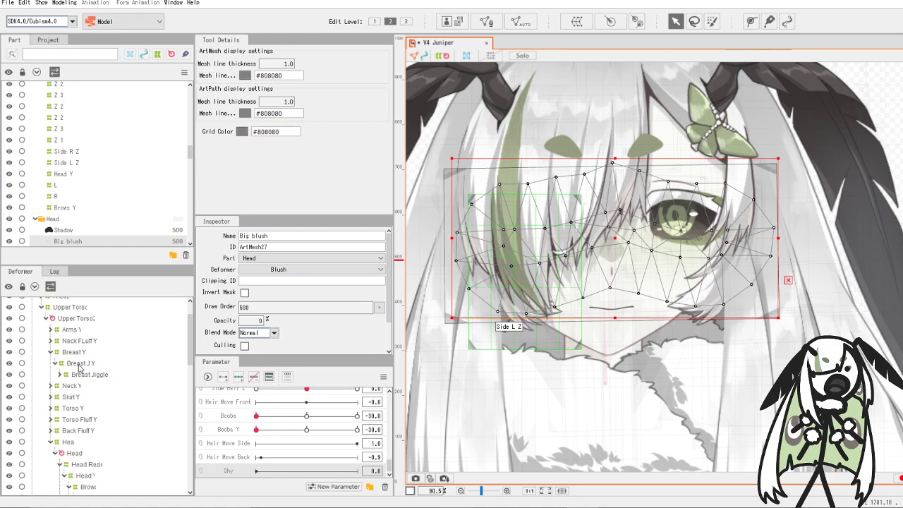
scroll(80, 368, "down", 1)
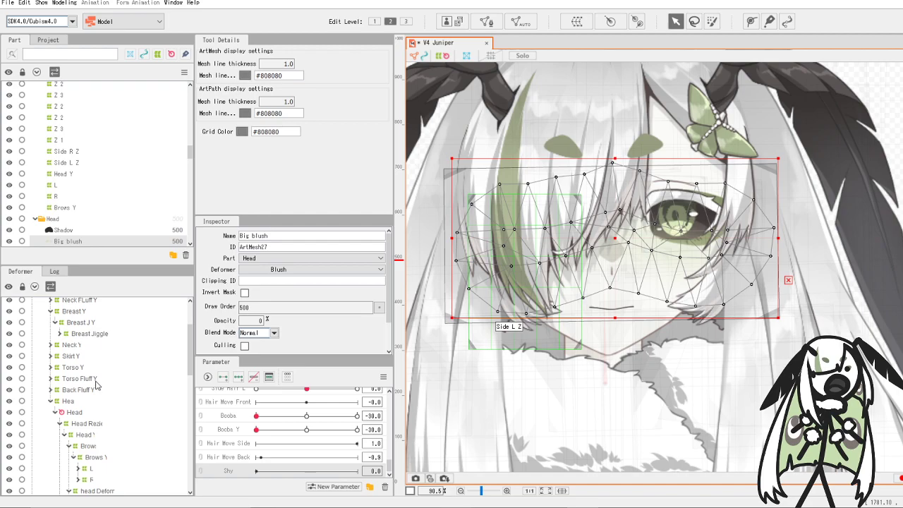
scroll(93, 361, "down", 2)
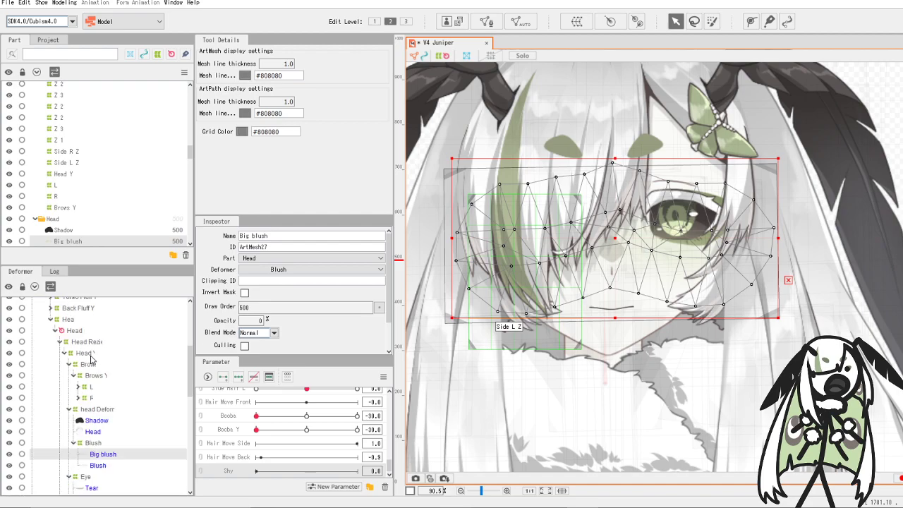
scroll(113, 389, "down", 3)
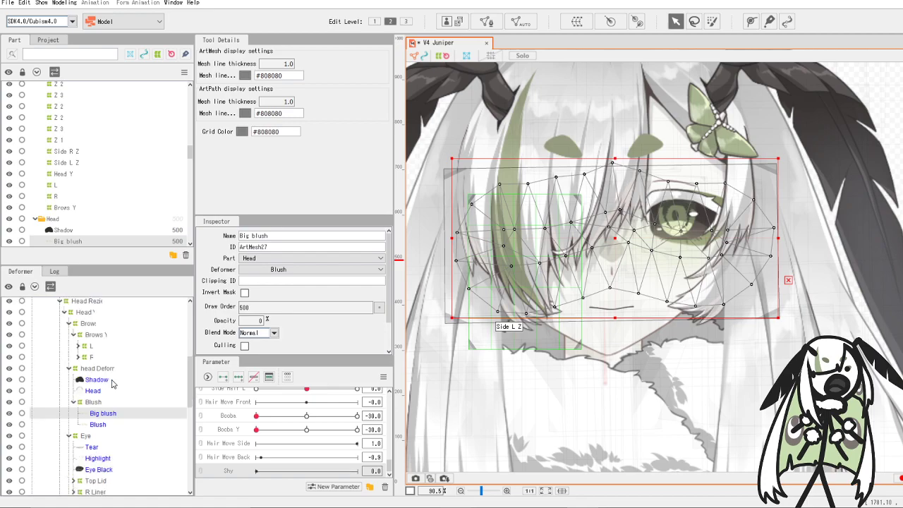
scroll(109, 449, "down", 3)
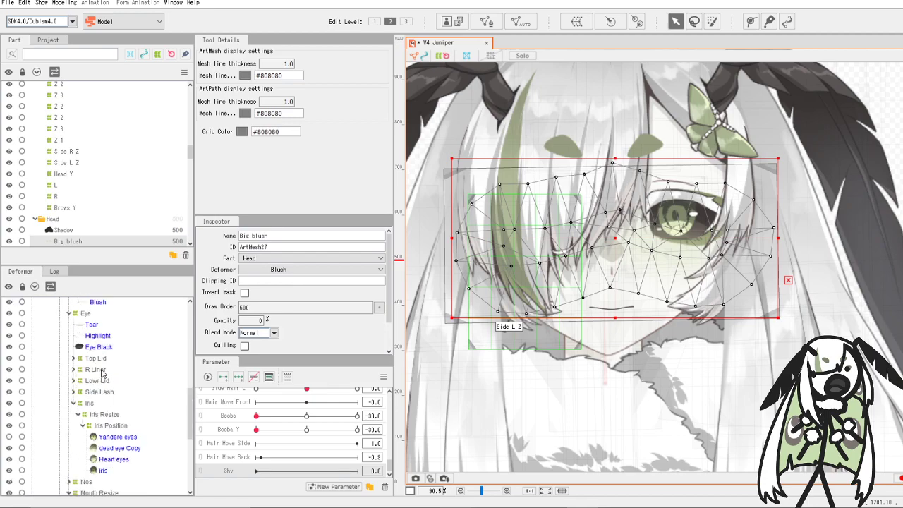
scroll(138, 387, "down", 2)
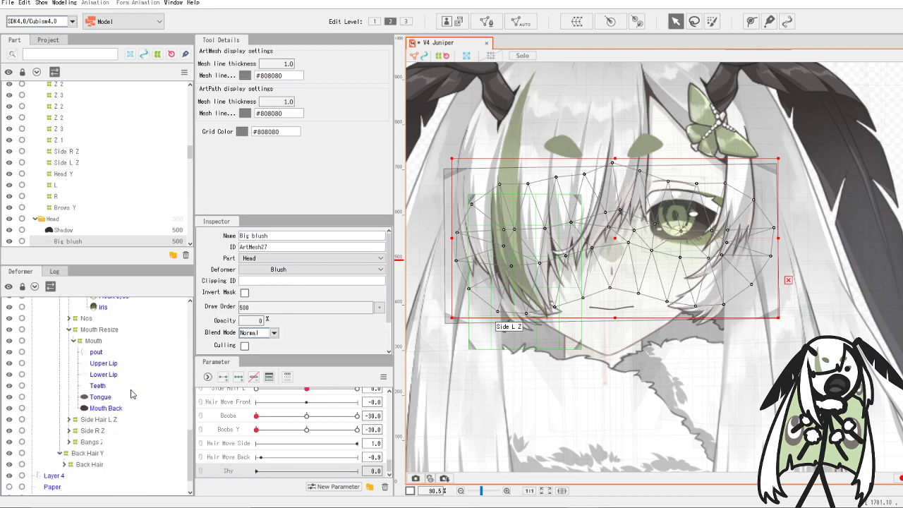
- Expand the Bangs Z and Bangs deformers and make the Shy R and Shy L meshes visible
left_click(67, 443)
left_click(69, 443)
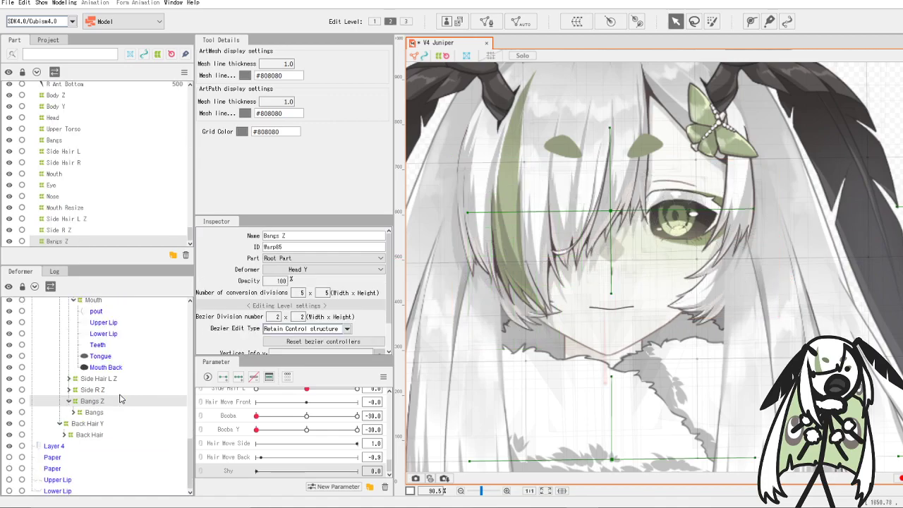
scroll(107, 392, "down", 2)
left_click(98, 383)
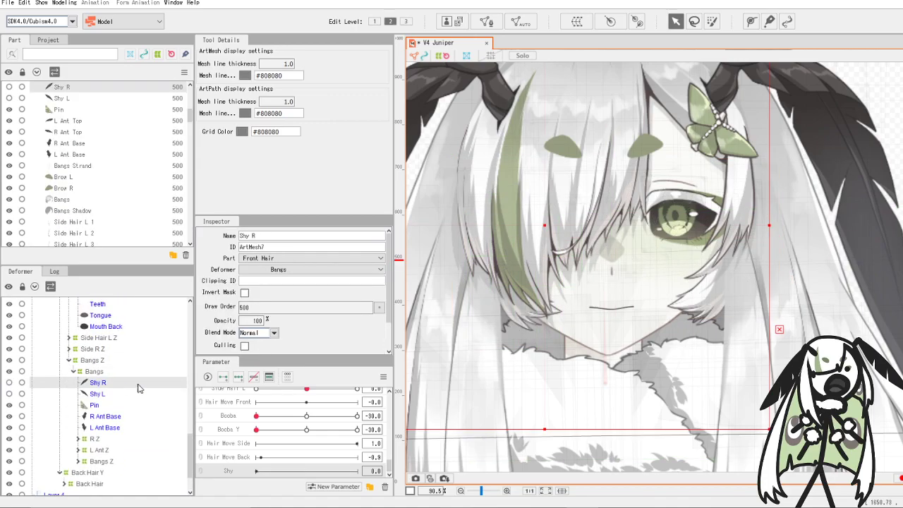
left_click(9, 382)
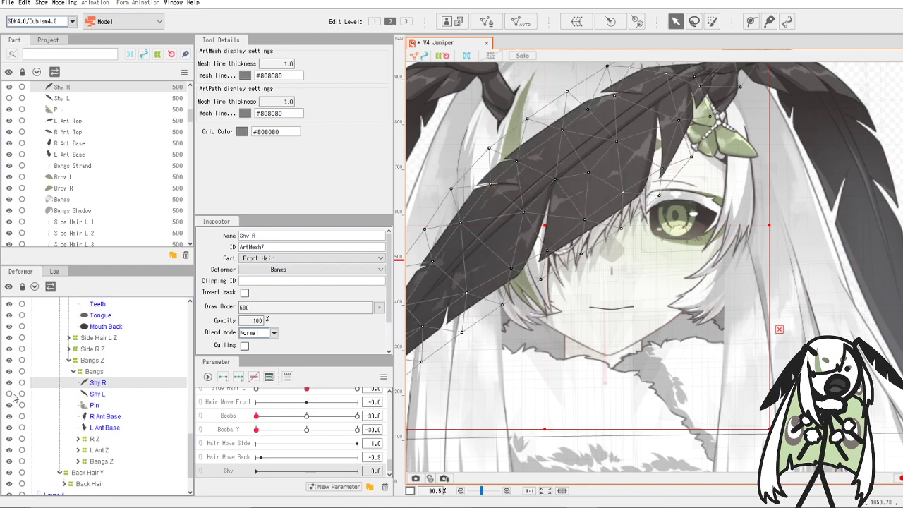
left_click(9, 394)
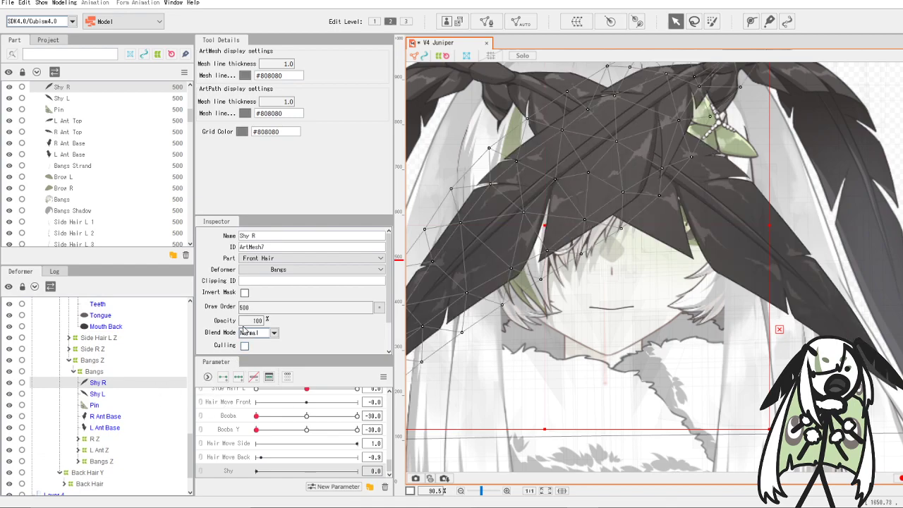
- Key the Shy R and Shy L meshes at both ends of the Shy parameter, with 0% opacity at 0
left_click(223, 377)
left_click(110, 395)
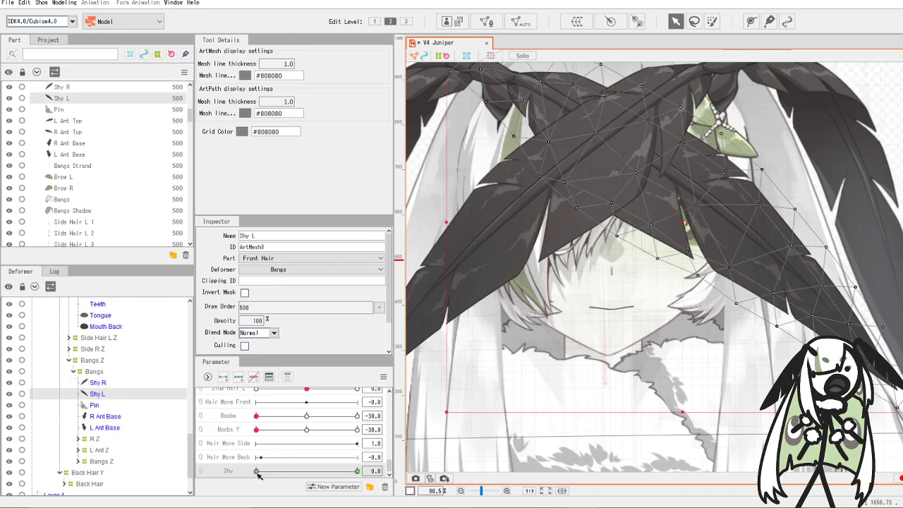
double_click(256, 319)
type("0")
key("Return")
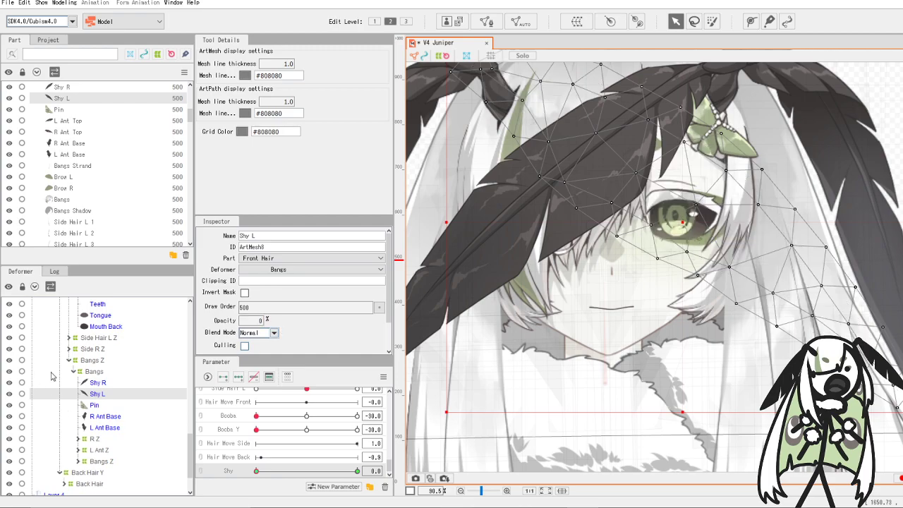
left_click(96, 383)
double_click(256, 320)
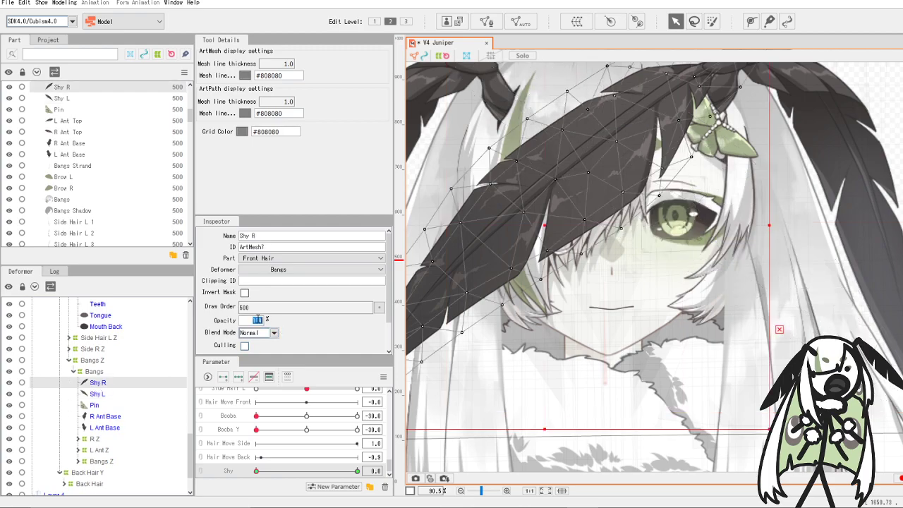
type("0")
key("Return")
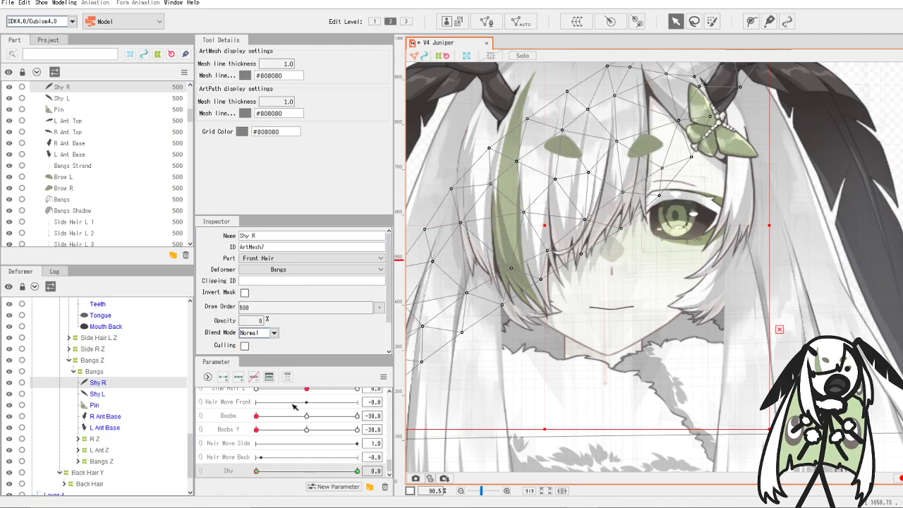
- Preview the Shy parameter between 0 and 1 and examine how the feathers fade in over the face
scroll(698, 396, "down", 3)
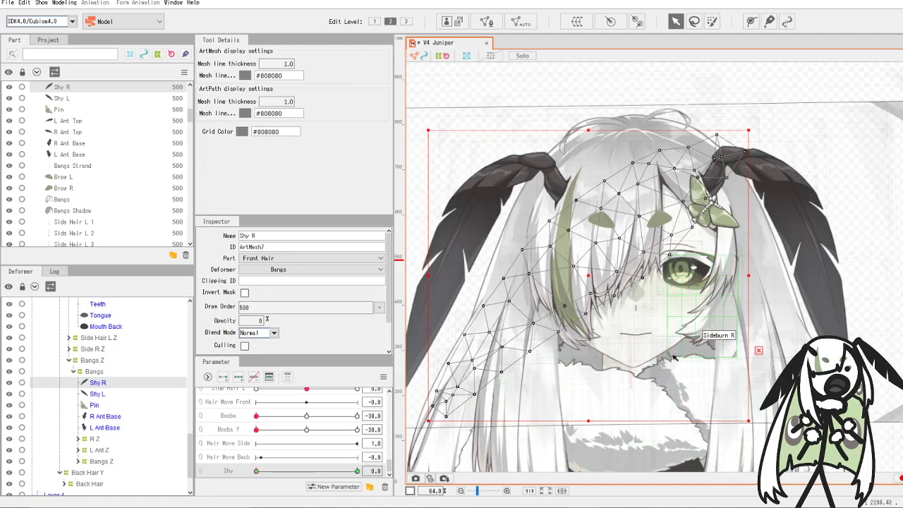
scroll(666, 361, "up", 1)
scroll(666, 363, "down", 1)
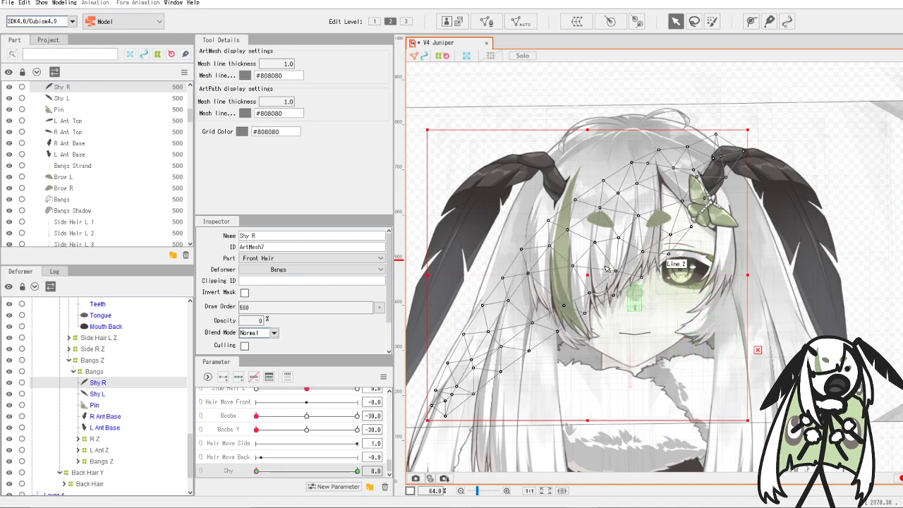
scroll(623, 283, "down", 1)
left_click_drag(259, 472, 361, 474)
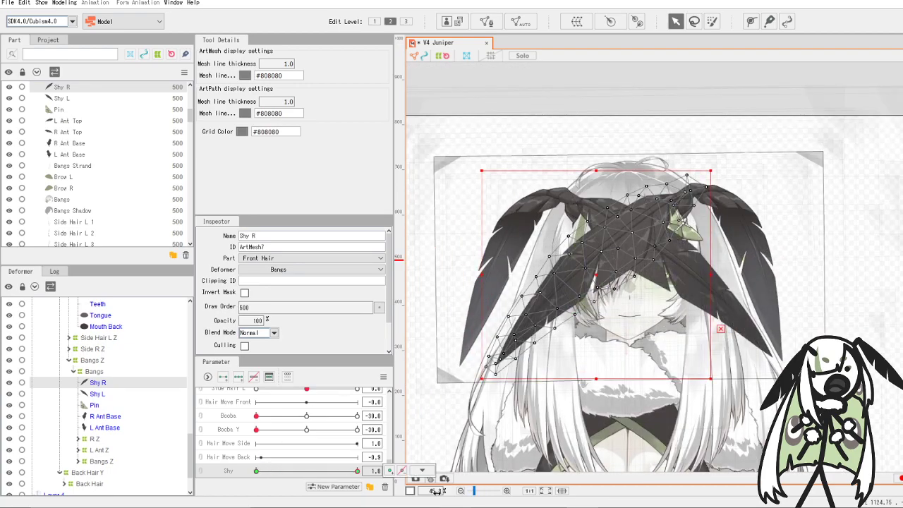
scroll(569, 220, "up", 2)
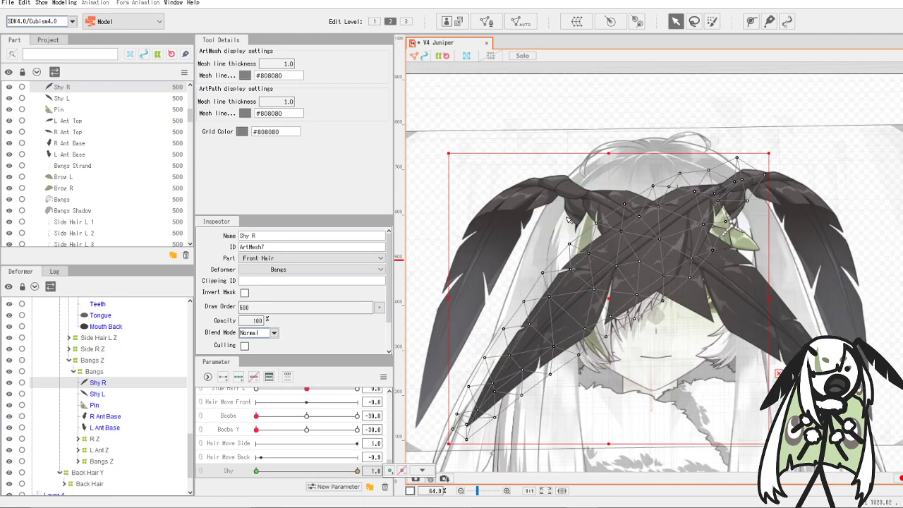
left_click(271, 472)
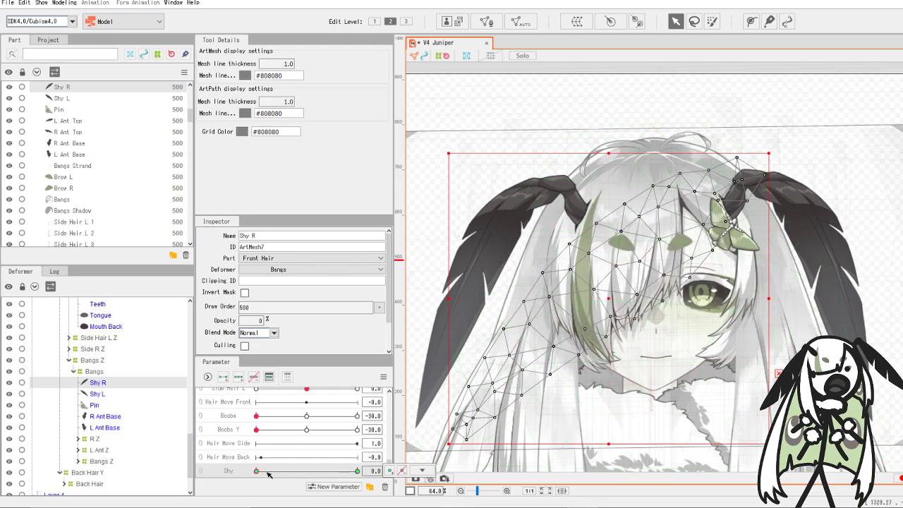
left_click_drag(268, 474, 361, 475)
left_click(425, 472)
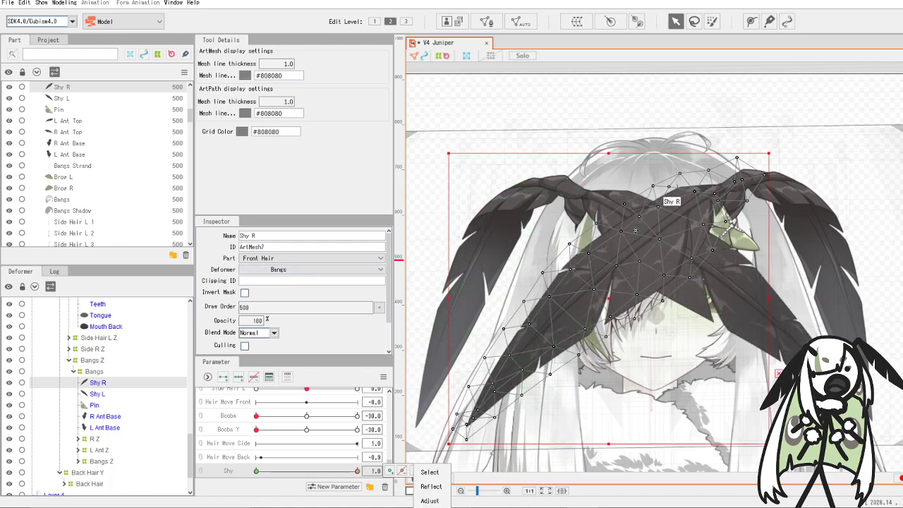
scroll(637, 223, "down", 2)
left_click(258, 474)
left_click(422, 470)
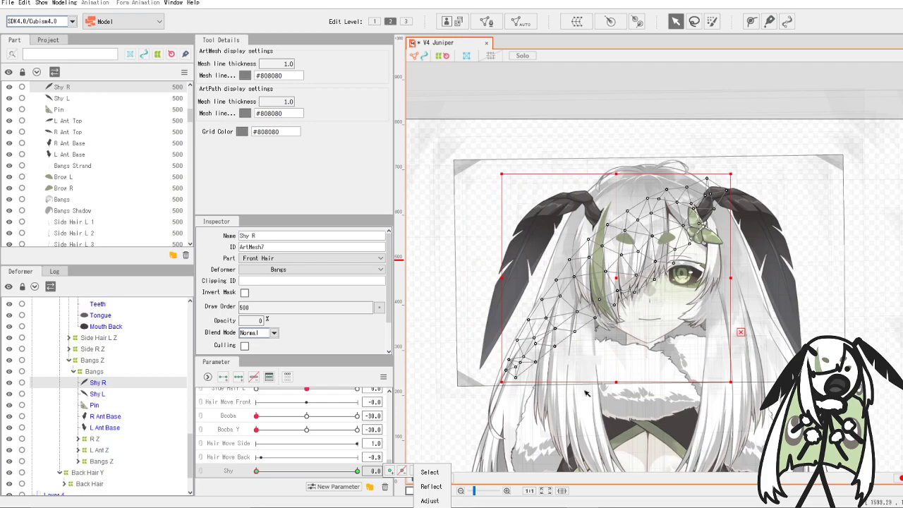
left_click(273, 471)
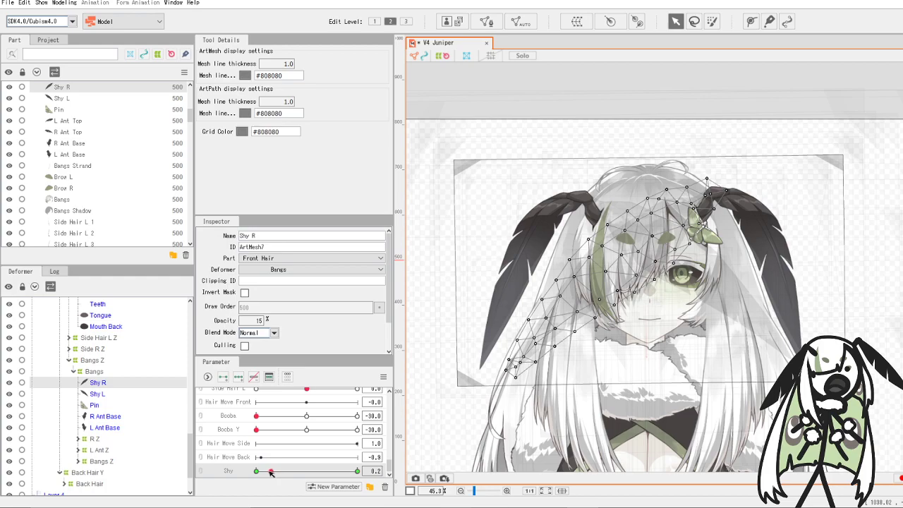
- At Shy 0, rotate the Shy R mesh and move it so the feather hangs straight down from the horn on the hairpin side
left_click_drag(271, 471, 256, 472)
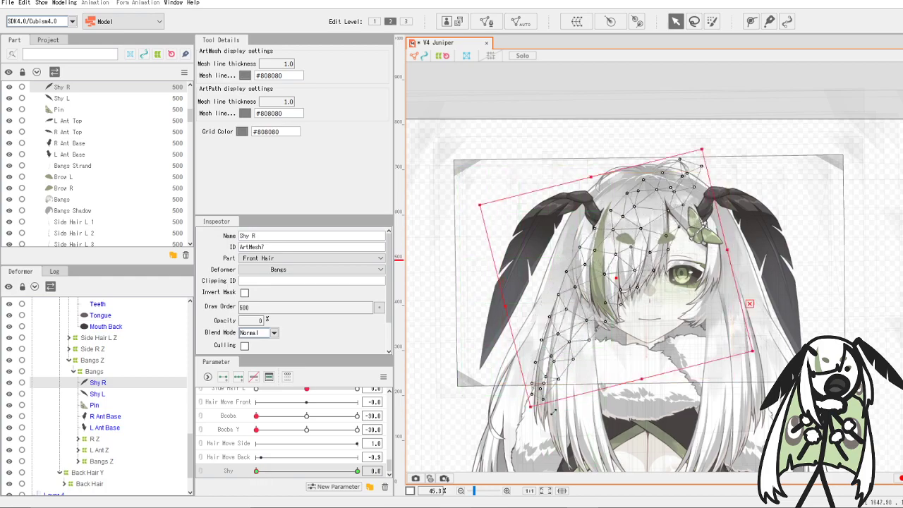
left_click_drag(554, 412, 704, 397)
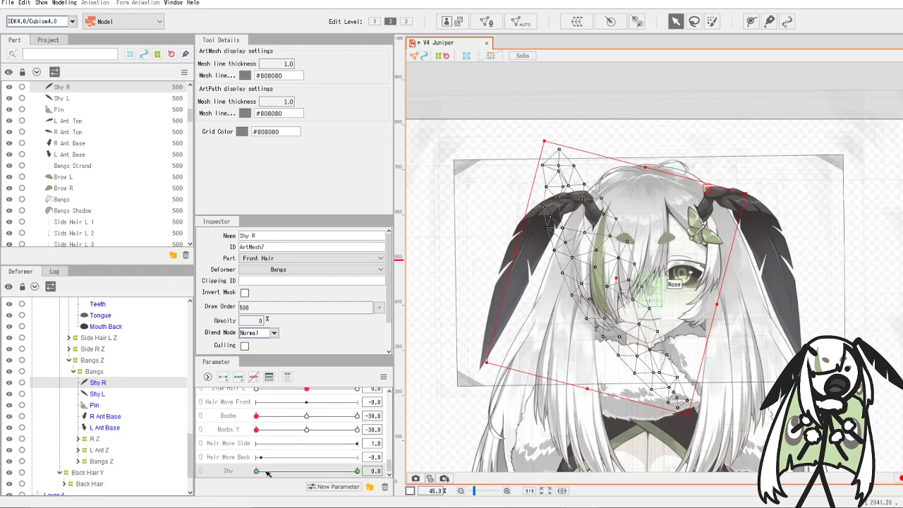
left_click_drag(266, 471, 229, 478)
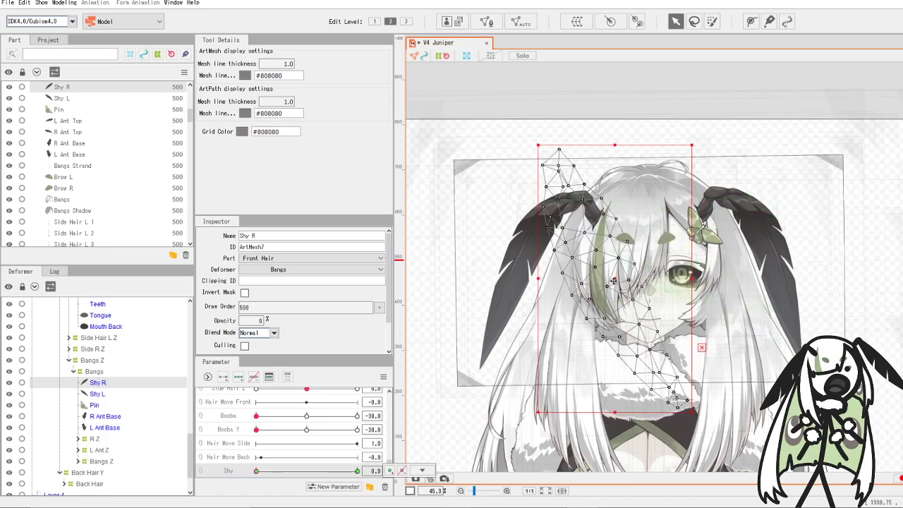
left_click_drag(614, 281, 768, 304)
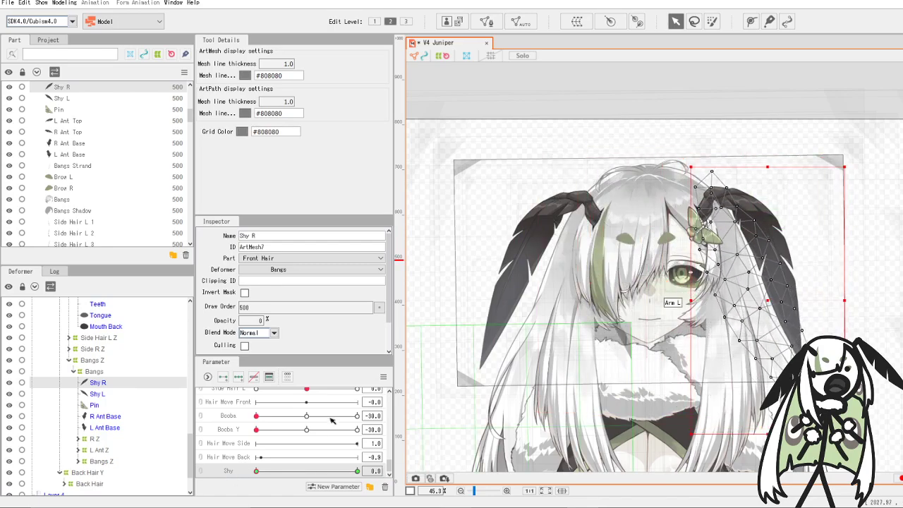
left_click_drag(264, 472, 381, 486)
- Add a key for the Shy R mesh at Shy 0.1 and set its opacity to 100% there
left_click(271, 472)
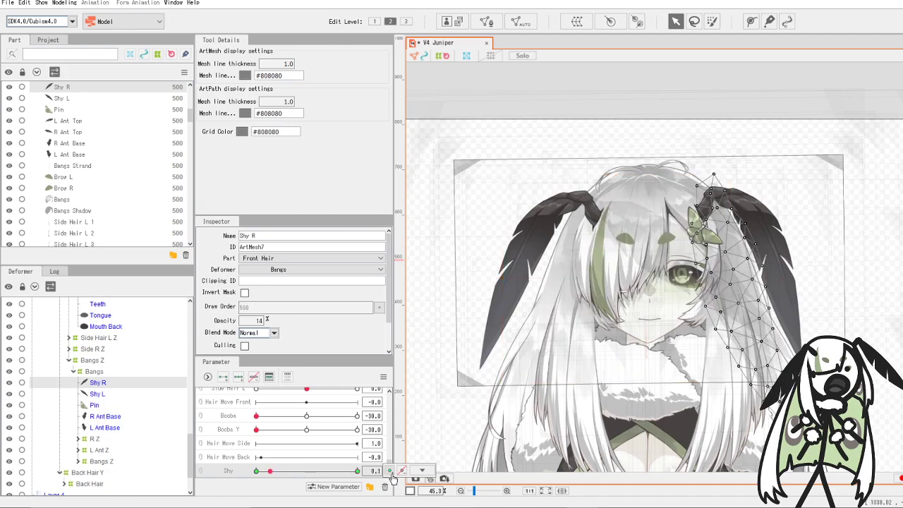
left_click(392, 473)
double_click(258, 320)
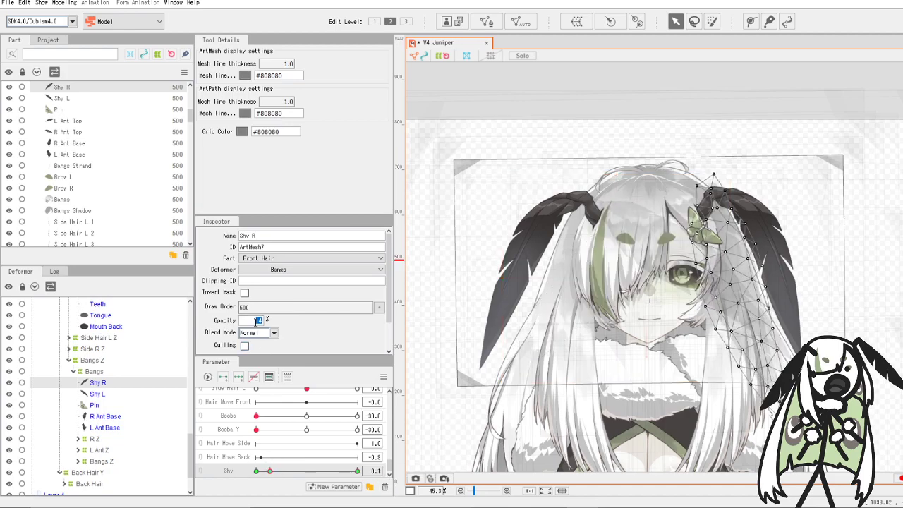
type("100")
key("Return")
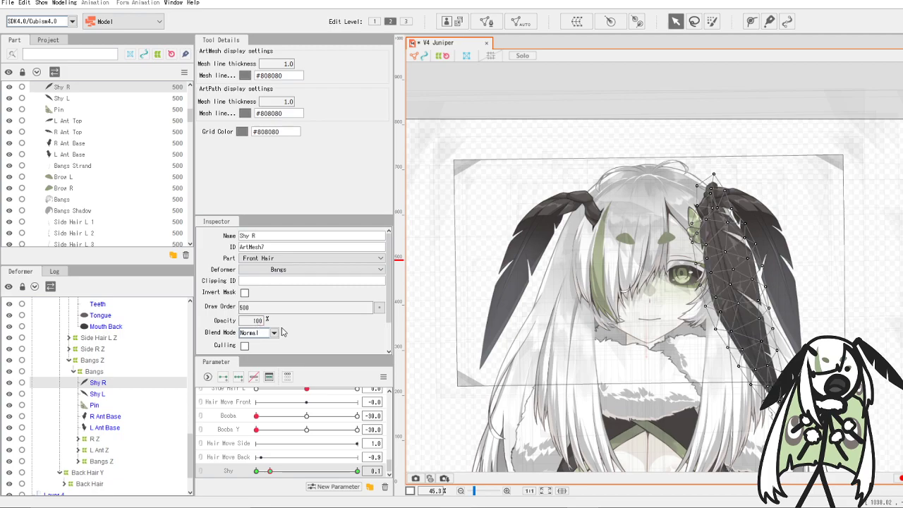
- Scrub the Shy parameter between 0 and 1 to check how the Shy R feather swings across the face
left_click_drag(258, 471, 231, 495)
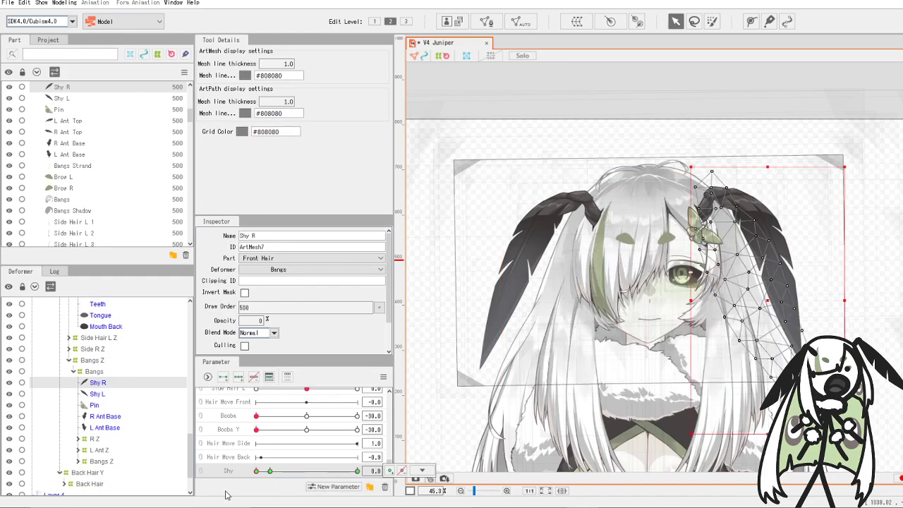
left_click_drag(261, 484, 374, 462)
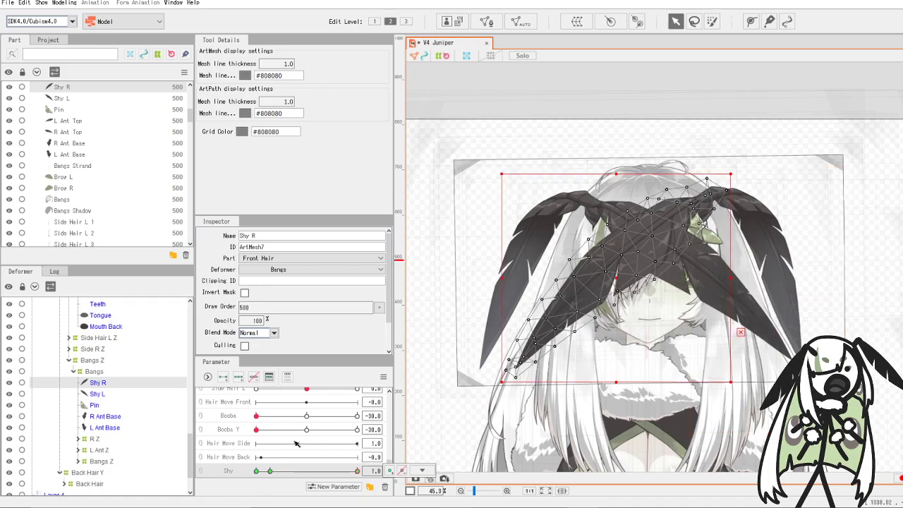
left_click_drag(295, 442, 367, 443)
mouse_move(354, 471)
left_mouse_down()
mouse_move(285, 471)
mouse_move(360, 462)
left_mouse_up()
left_click(414, 475)
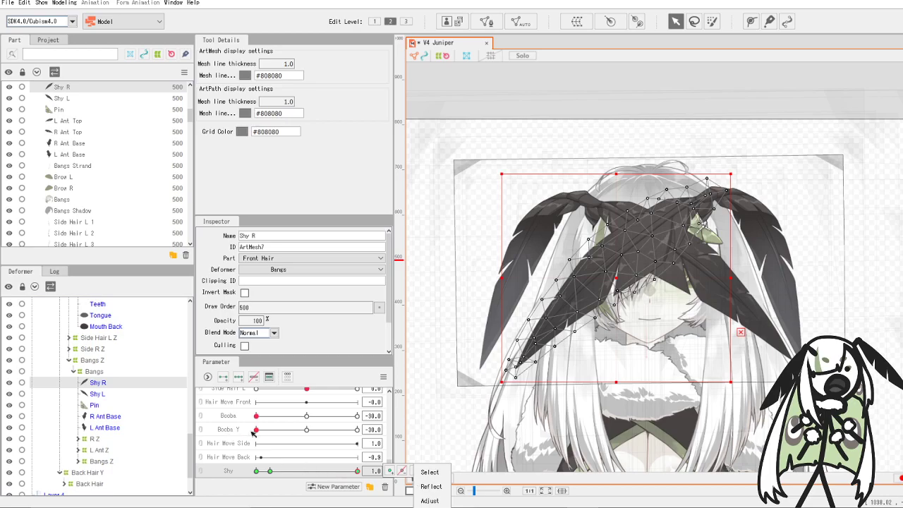
left_click_drag(355, 474, 381, 490)
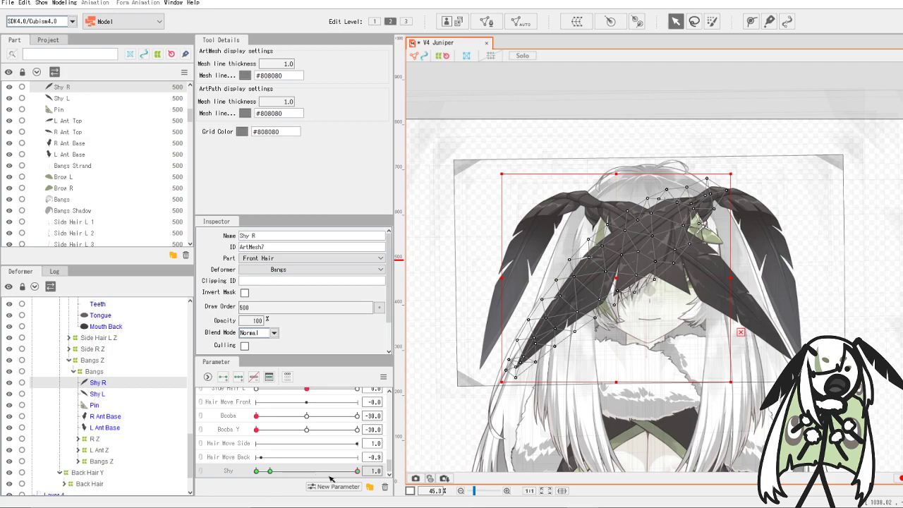
left_click_drag(357, 471, 172, 492)
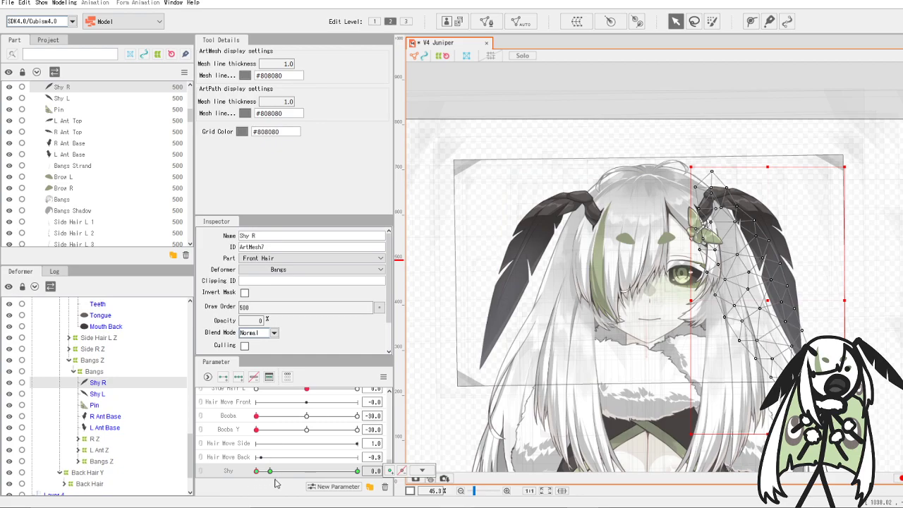
left_click_drag(275, 483, 370, 487)
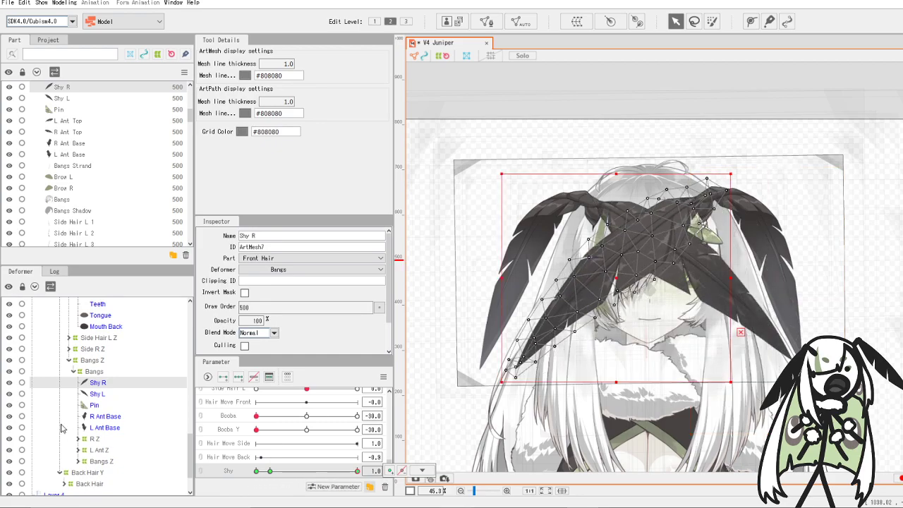
left_click(96, 394)
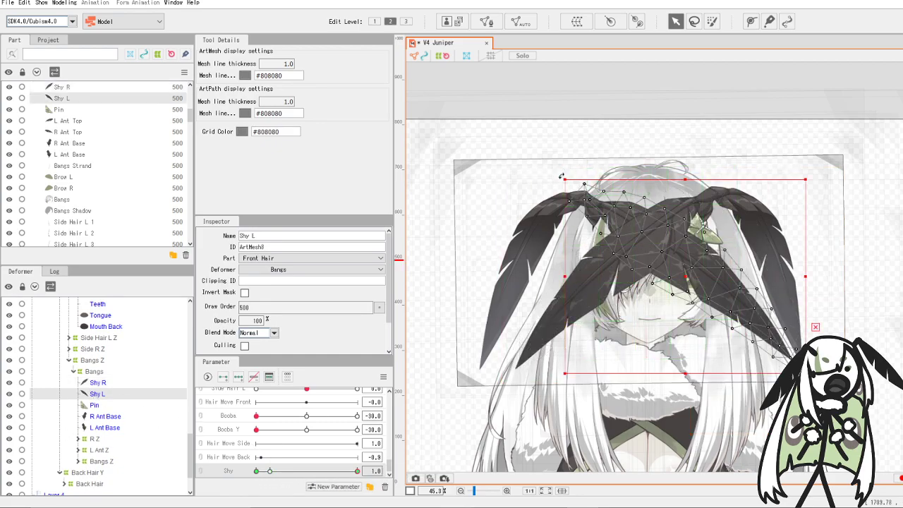
left_click_drag(561, 175, 667, 153)
left_click_drag(685, 281, 610, 322)
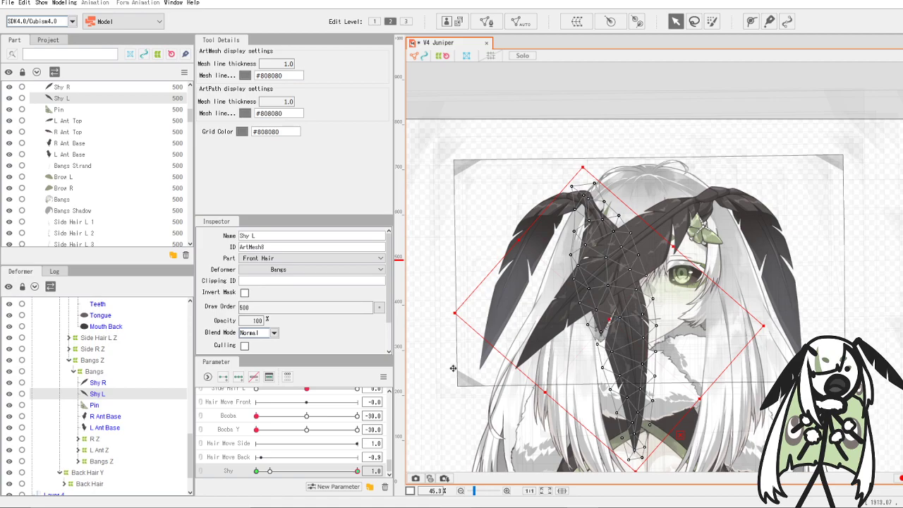
key("ctrl+z")
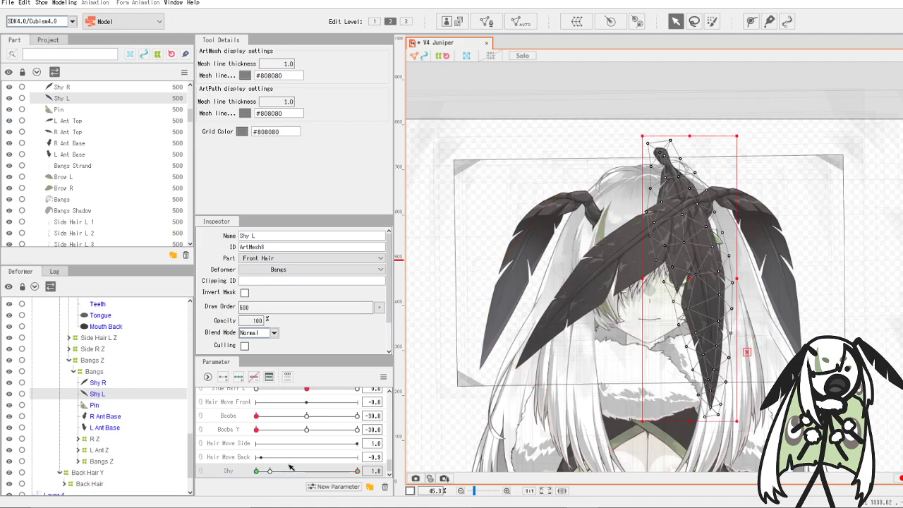
key("ctrl+y")
- At Shy 0, rotate the Shy L mesh and move it so the feather hangs down from the horn opposite the hairpin
left_click(269, 470)
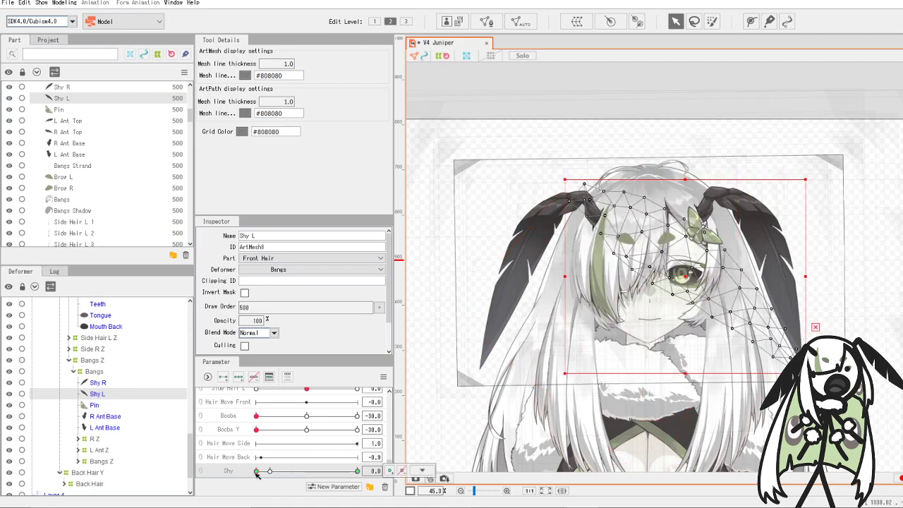
left_click_drag(557, 174, 641, 124)
left_click_drag(664, 296, 601, 336)
left_click_drag(258, 473, 159, 492)
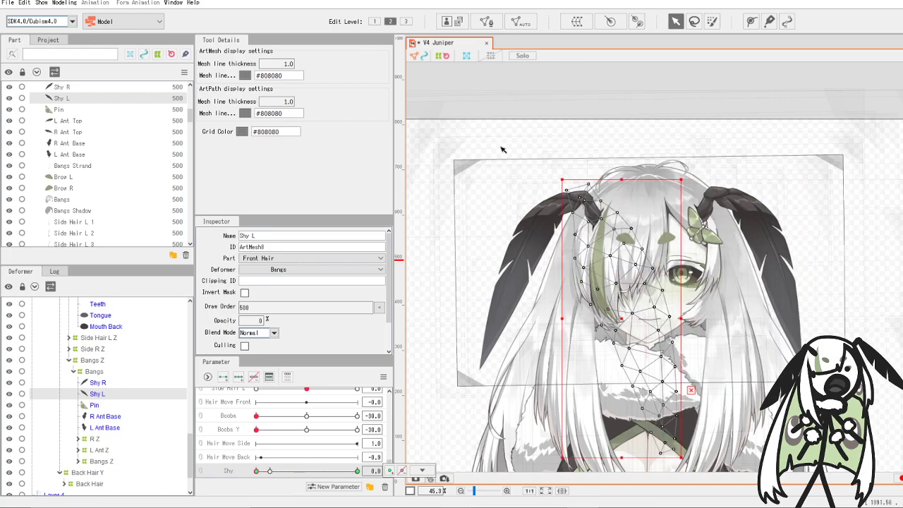
left_click_drag(624, 175, 688, 191)
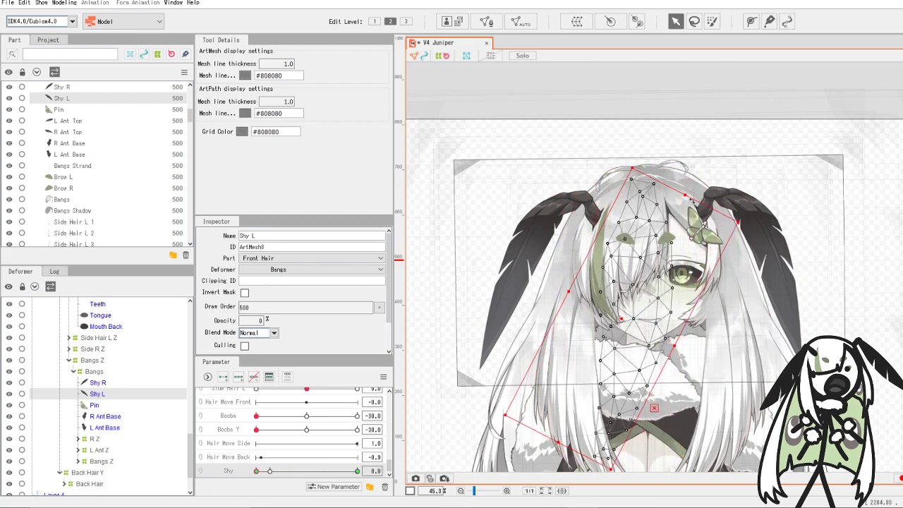
left_click_drag(620, 319, 565, 320)
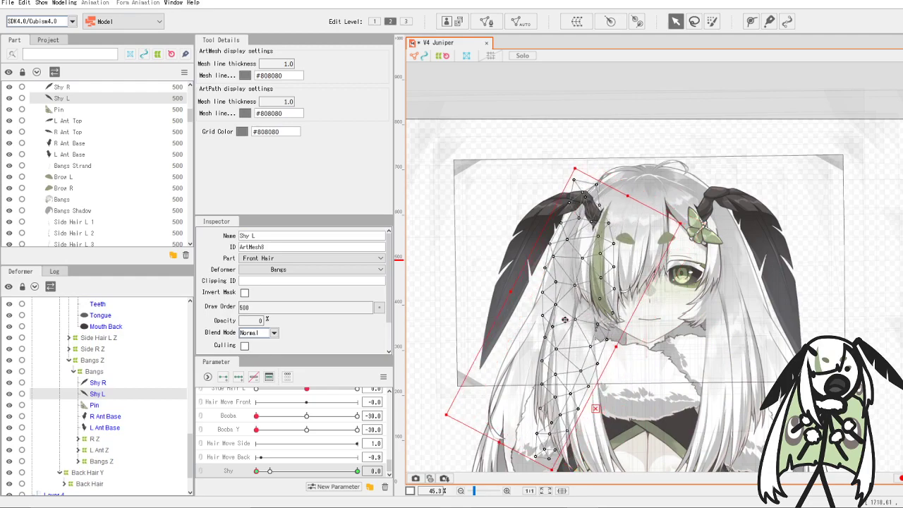
- Preview Shy at 1, return to 0, and fine-tune the Shy L mesh's rotation and position beneath its horn
left_click_drag(257, 471, 390, 465)
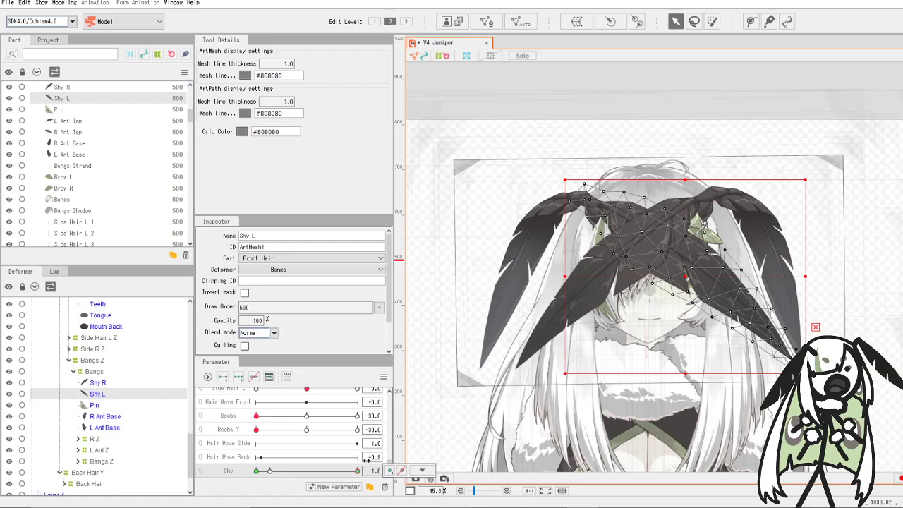
left_click_drag(366, 460, 169, 461)
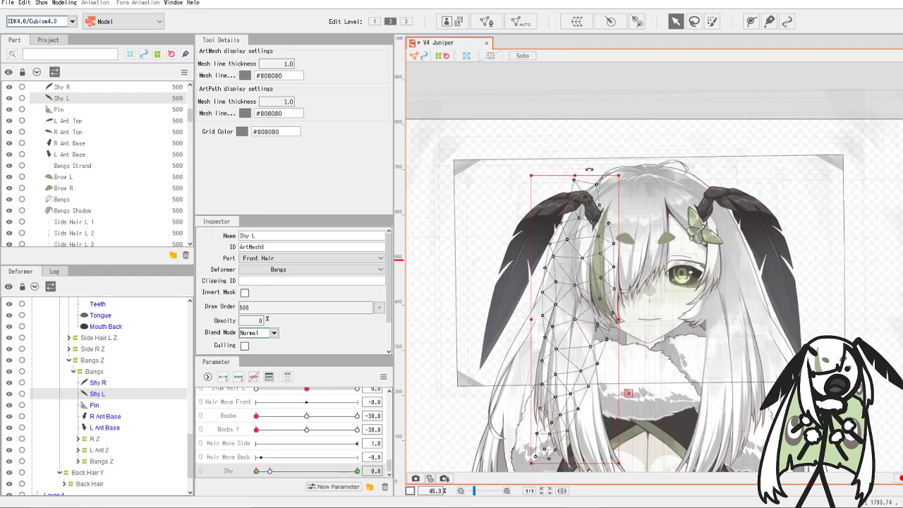
left_click_drag(590, 170, 606, 174)
left_click_drag(571, 320, 547, 313)
- Add a key for the Shy L mesh at Shy 0.1 with 100% opacity, and preview the motion up to 1
mouse_move(257, 476)
left_mouse_down()
mouse_move(333, 470)
mouse_move(270, 474)
left_mouse_up()
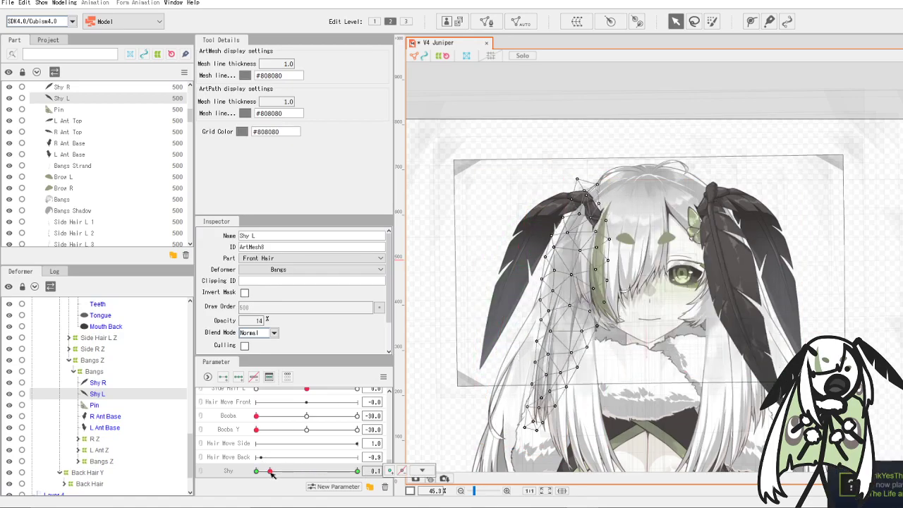
left_click(390, 471)
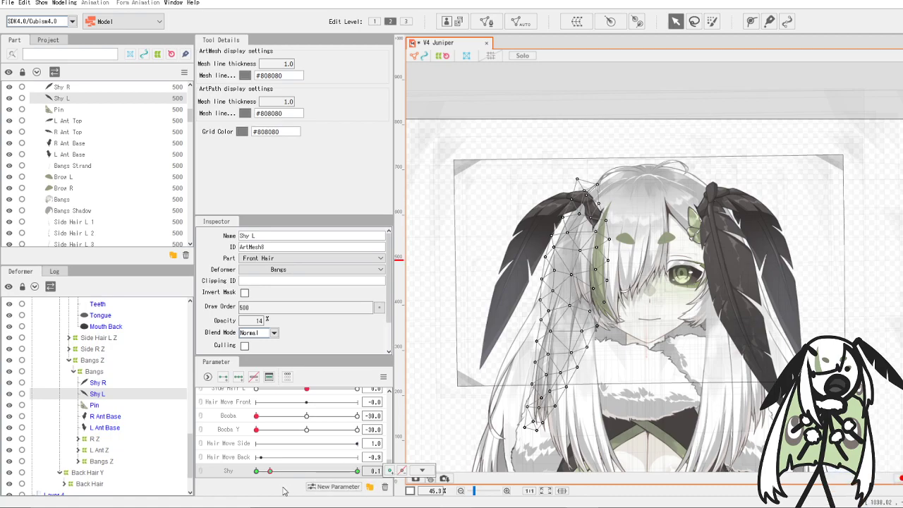
double_click(258, 320)
type("10")
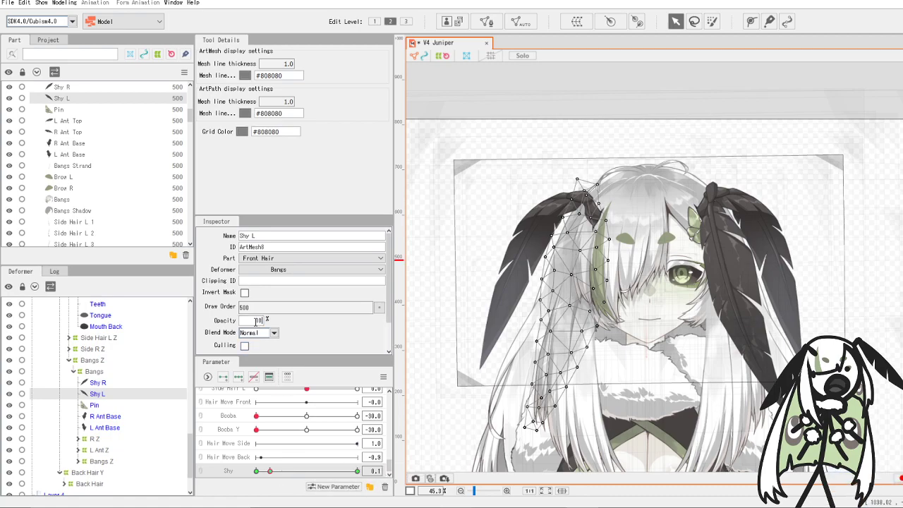
type("0")
key("Return")
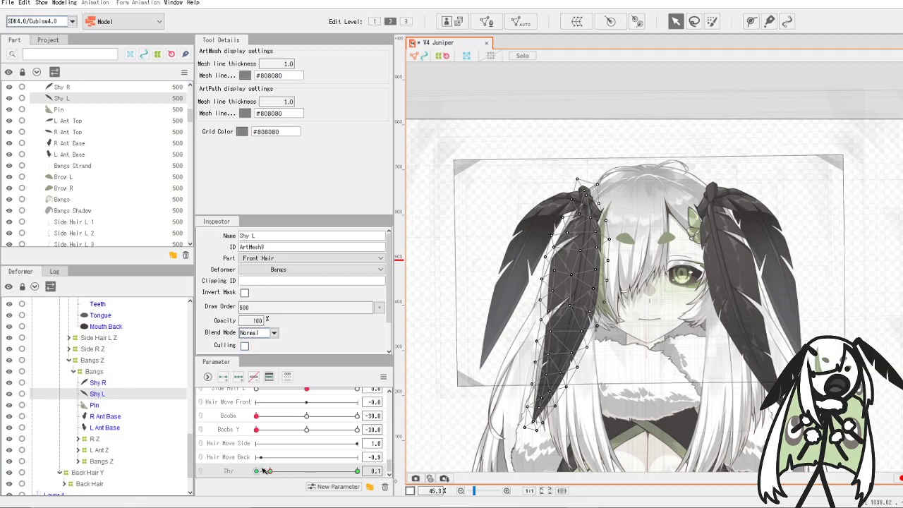
left_click_drag(263, 470, 406, 458)
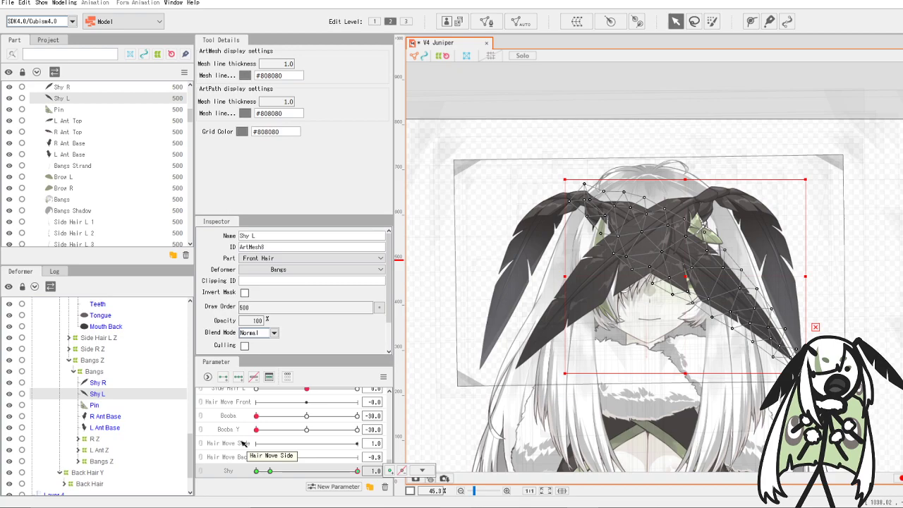
- Examine the whole figure and the feet while adjusting Angle Z to about 9.7, and return to the head
scroll(598, 408, "down", 3)
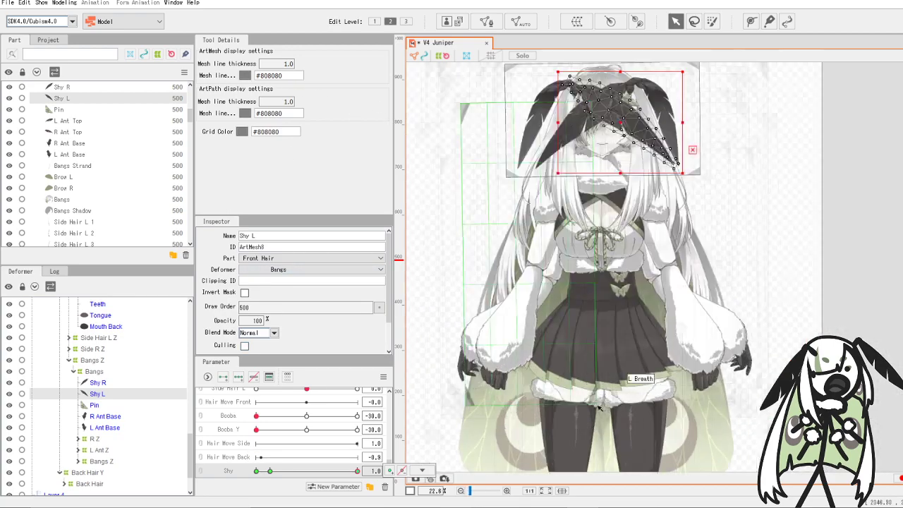
scroll(599, 408, "down", 2)
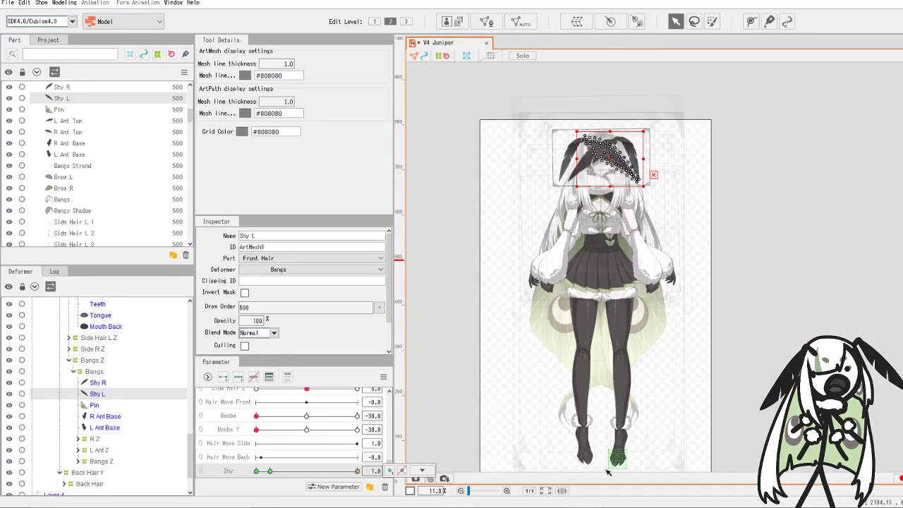
scroll(608, 473, "up", 3)
scroll(334, 459, "up", 5)
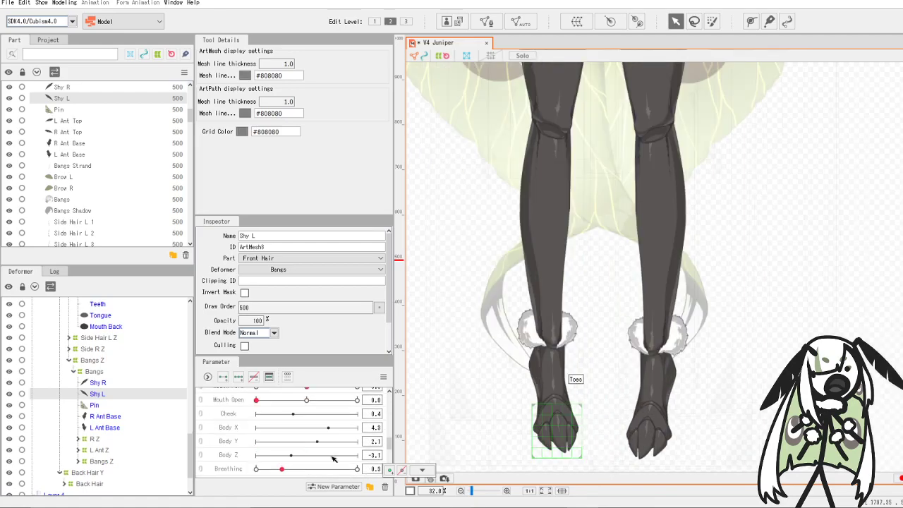
scroll(332, 453, "up", 10)
mouse_move(309, 442)
left_mouse_down()
mouse_move(300, 446)
mouse_move(308, 453)
mouse_move(325, 449)
left_mouse_up()
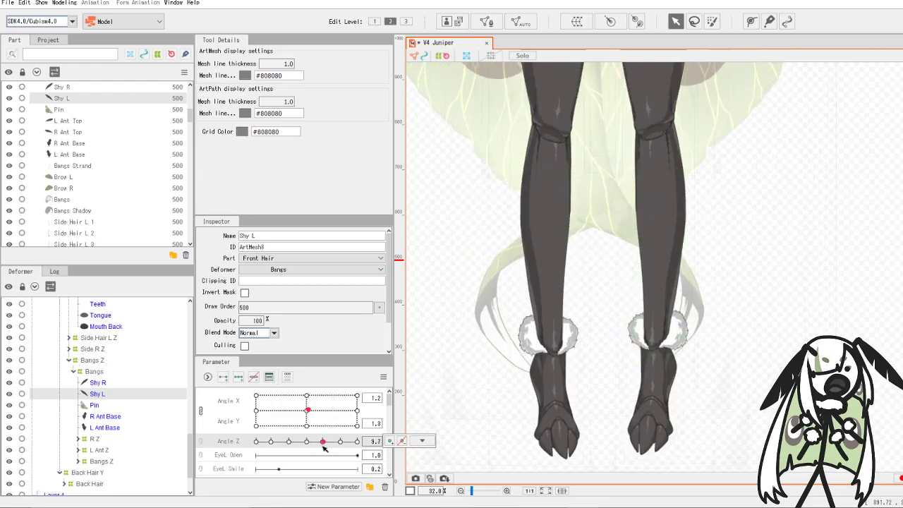
scroll(341, 441, "down", 5)
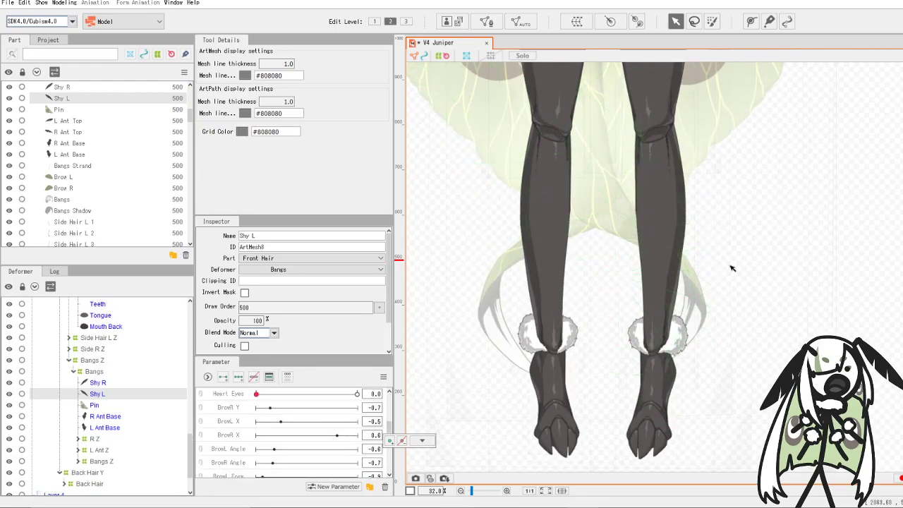
left_click_drag(694, 159, 725, 452)
left_click_drag(682, 154, 680, 400)
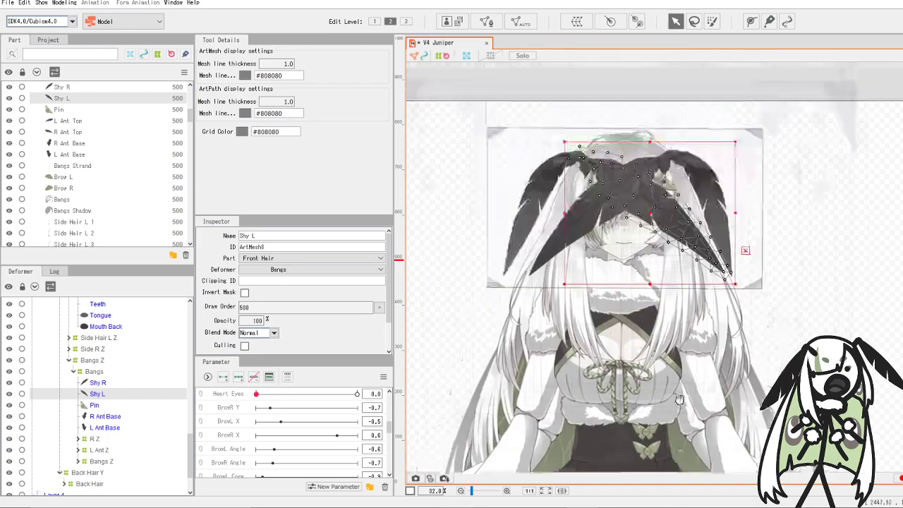
- Move the Shy parameter up the parameter list so it sits between Sad and Heart Eyes
scroll(600, 180, "up", 3)
scroll(310, 441, "down", 5)
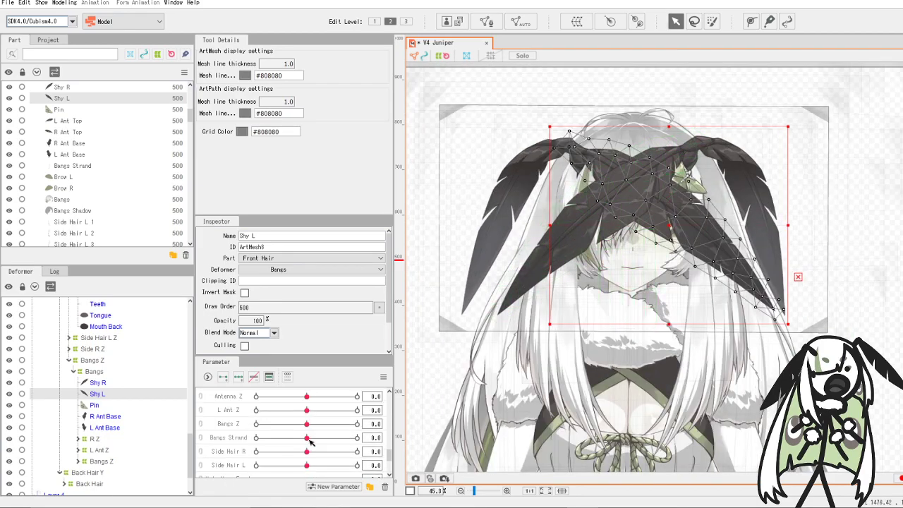
scroll(311, 441, "up", 5)
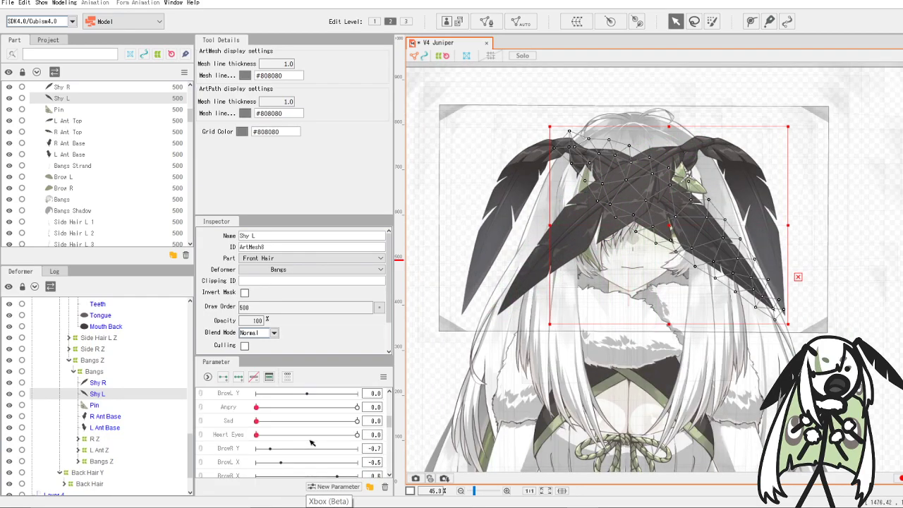
scroll(287, 439, "down", 3)
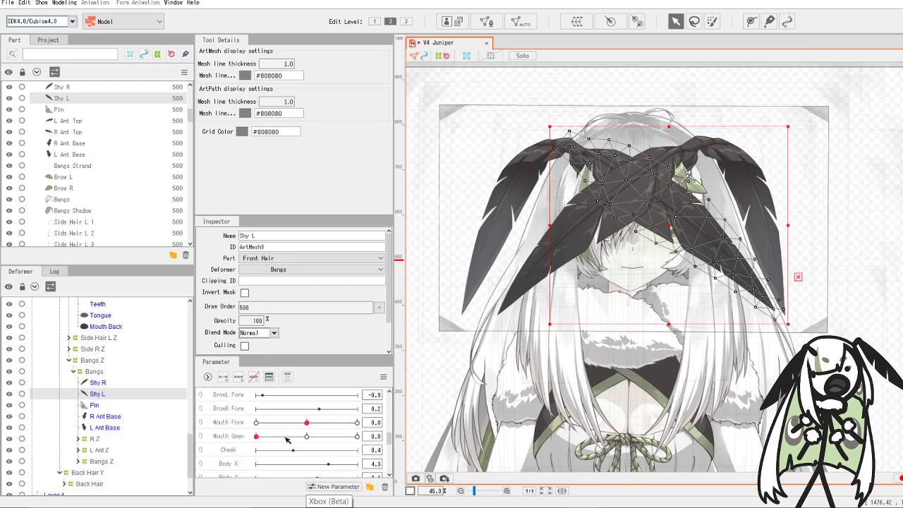
scroll(286, 440, "down", 8)
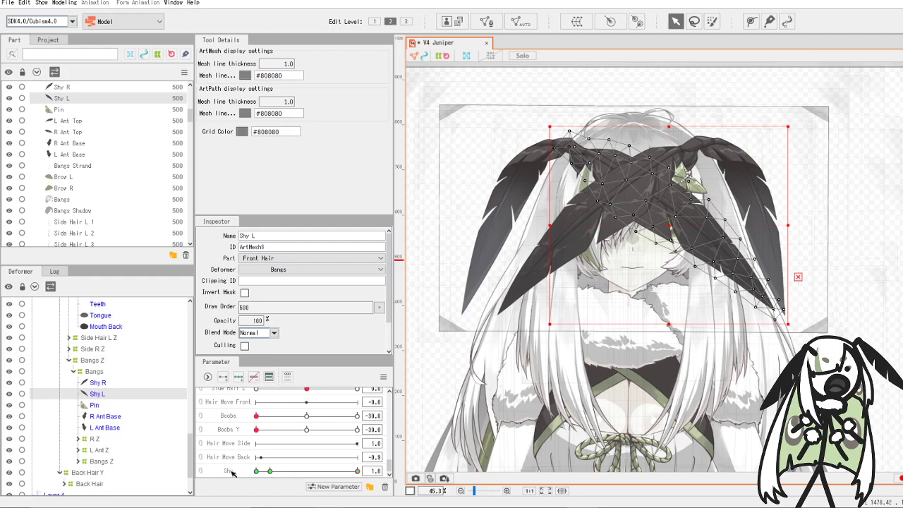
left_click_drag(221, 471, 381, 467)
left_click(256, 456)
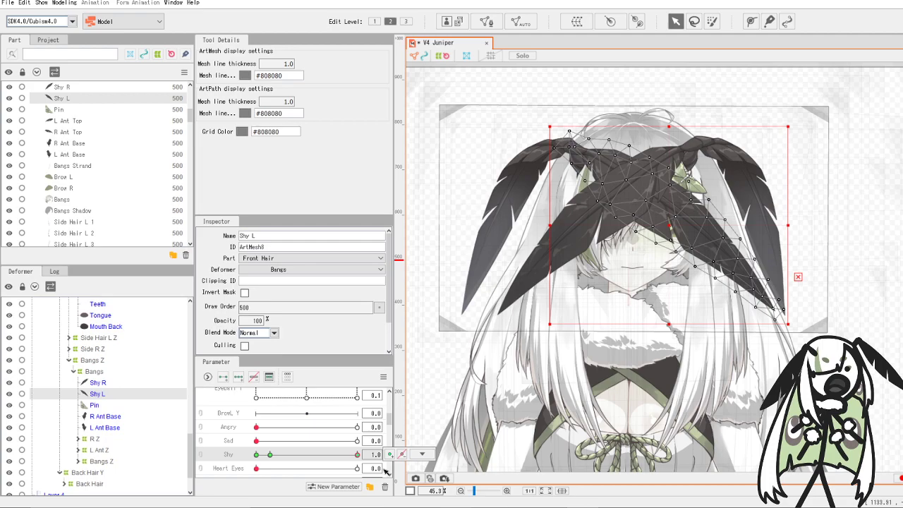
- Return Shy to 0, find the L Ant Top mesh inside the L Ant Z deformer, and key it at Shy 0 and 1
scroll(145, 374, "up", 8)
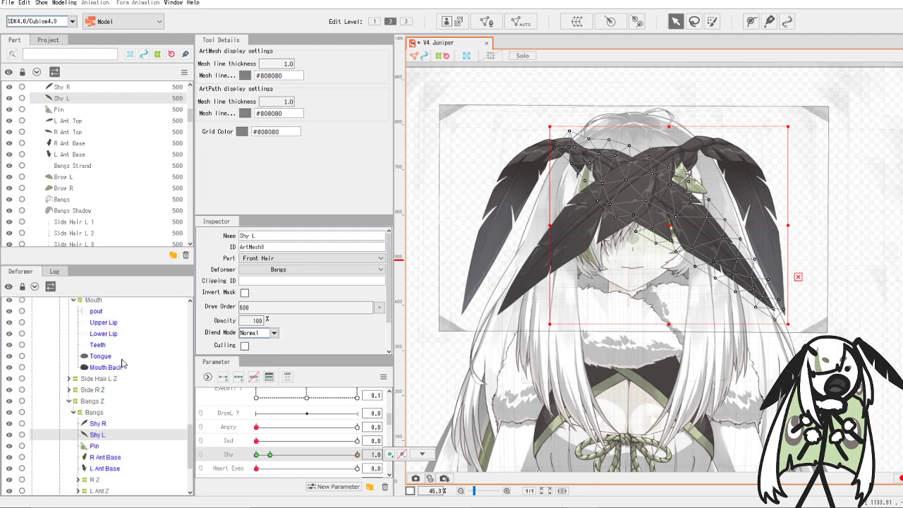
scroll(145, 383, "down", 8)
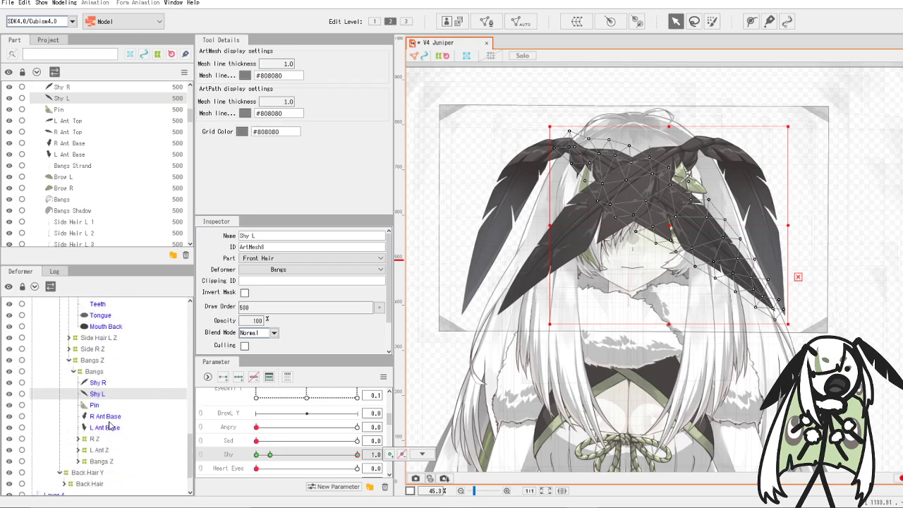
left_click(100, 451)
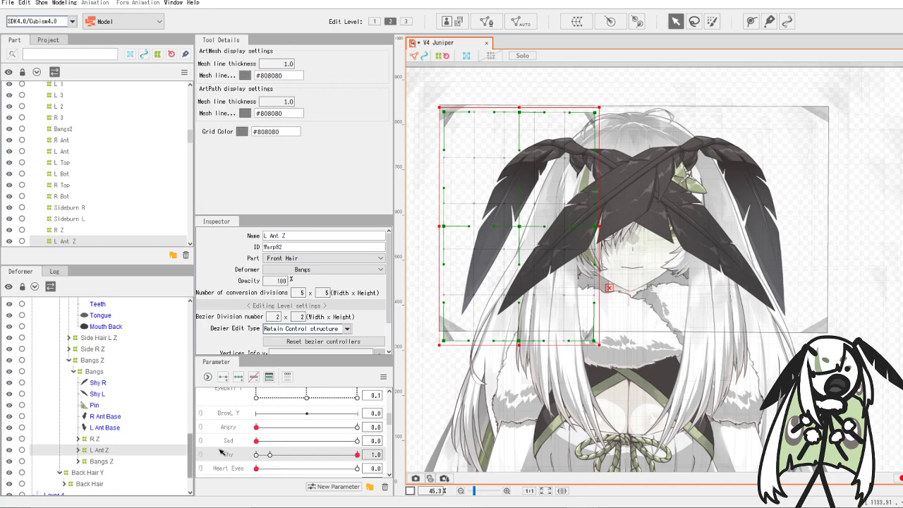
left_click_drag(312, 456, 248, 452)
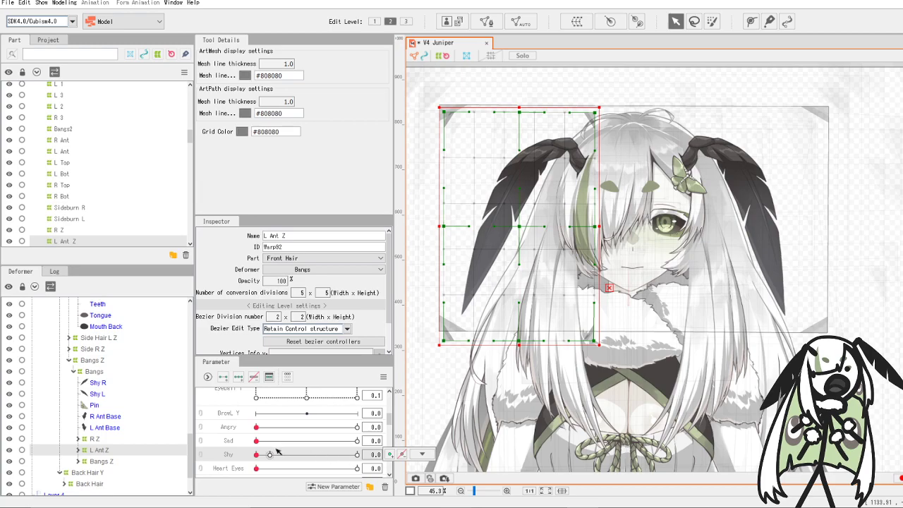
scroll(80, 437, "down", 2)
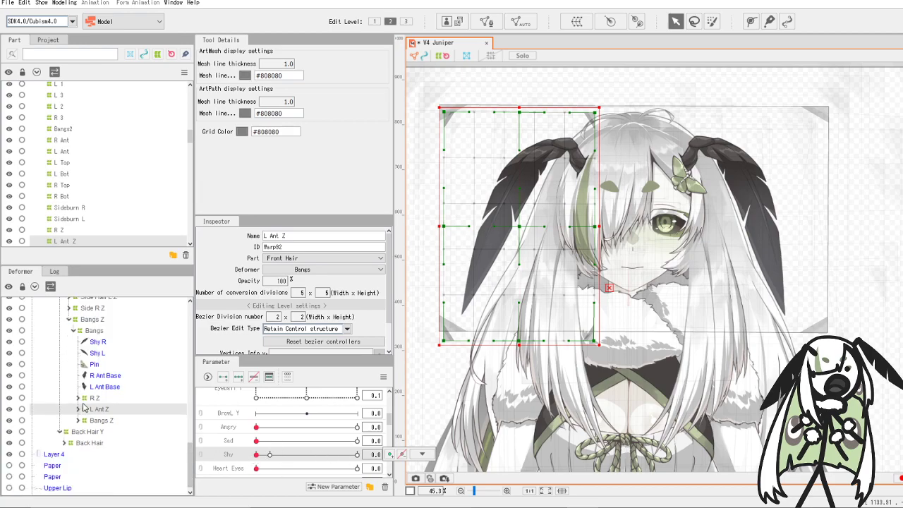
left_click(78, 410)
left_click(82, 420)
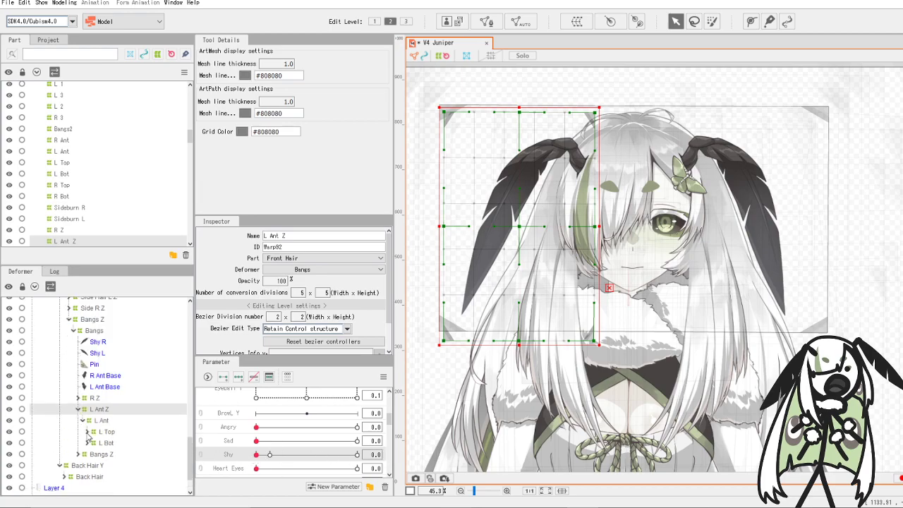
left_click(87, 432)
left_click(116, 443)
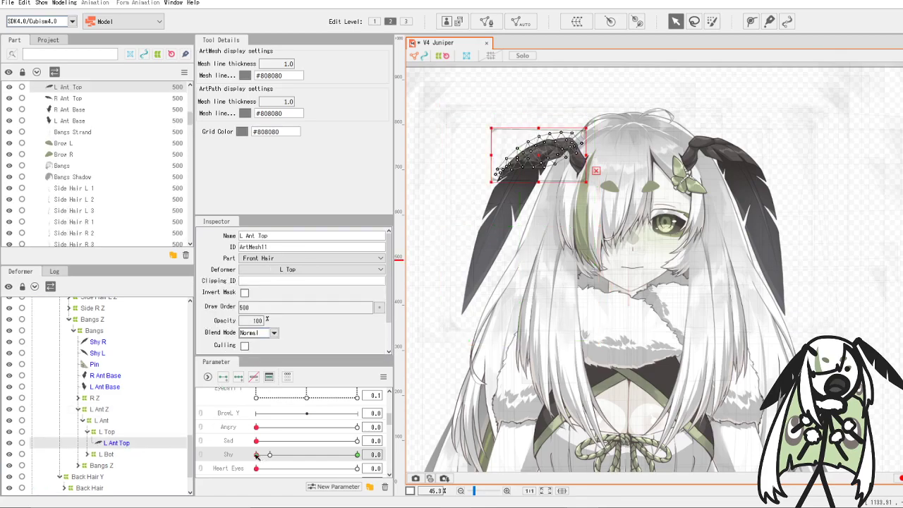
- At Shy 1, set the L Ant Top mesh's opacity to 0%
left_click_drag(259, 455, 358, 454)
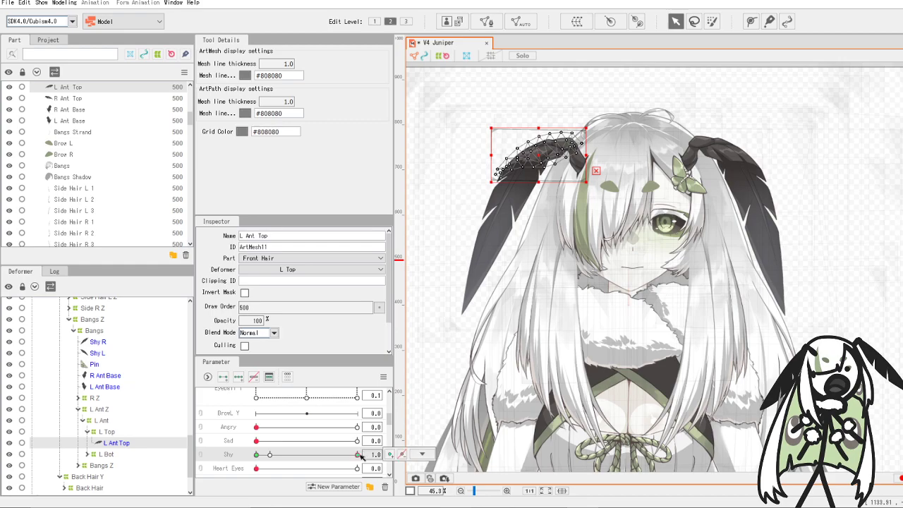
left_click(258, 320)
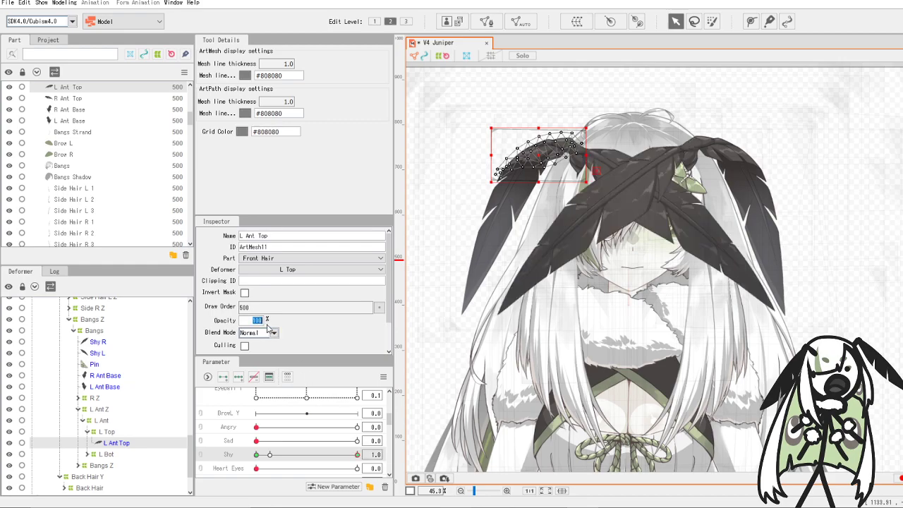
type("0")
mouse_move(358, 455)
left_mouse_down()
mouse_move(218, 468)
mouse_move(367, 464)
mouse_move(238, 467)
mouse_move(355, 456)
mouse_move(227, 471)
mouse_move(356, 466)
left_mouse_up()
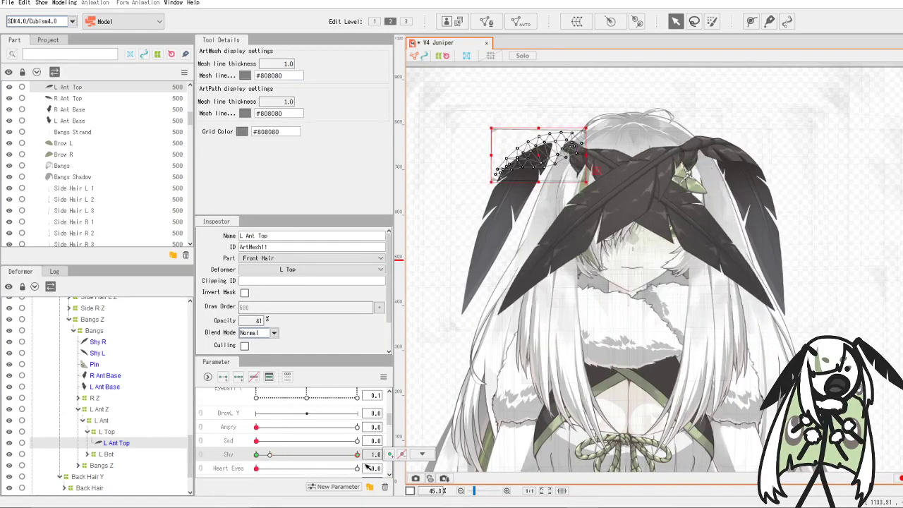
- Key the L Ant Bottom mesh at Shy 0 and 1, and set its opacity to 0% at Shy 1
left_click(87, 454)
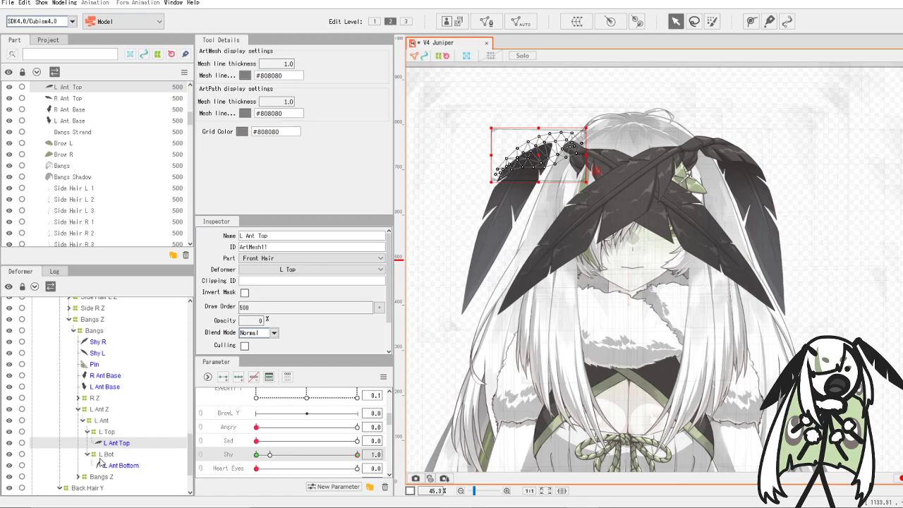
left_click(114, 467)
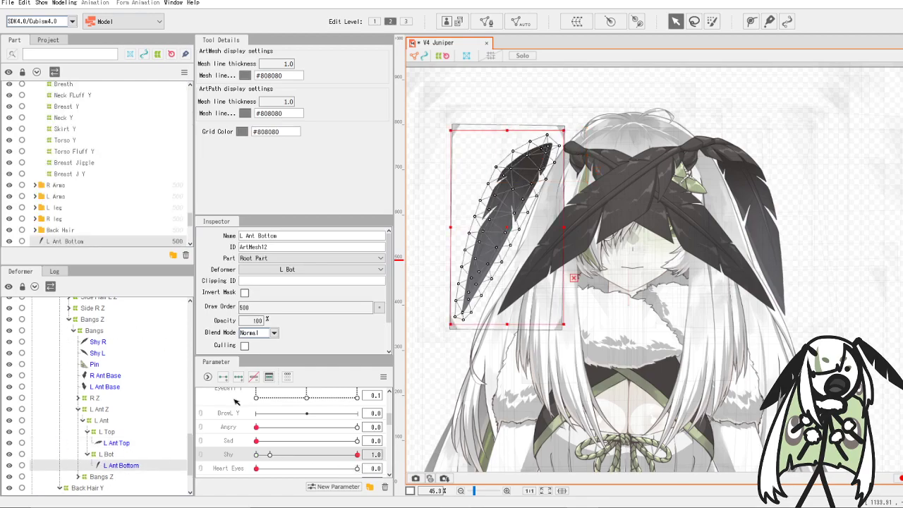
left_click(224, 379)
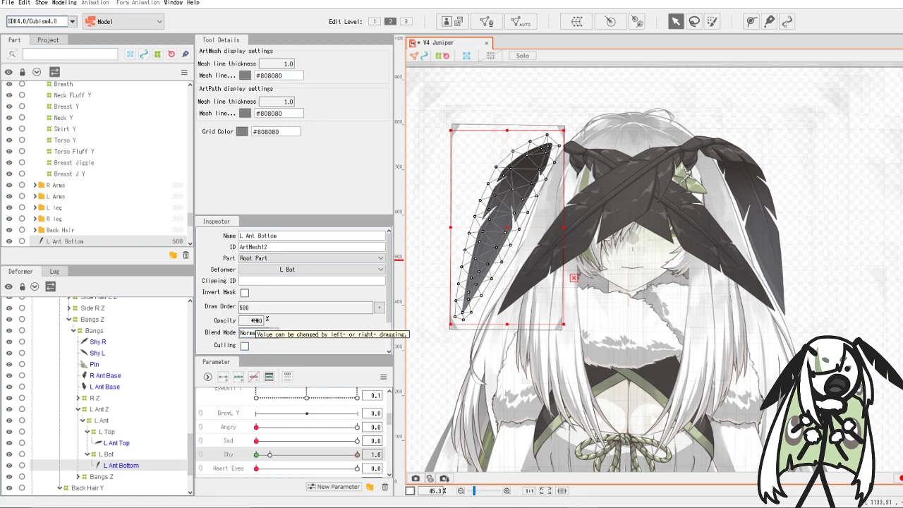
left_click(256, 321)
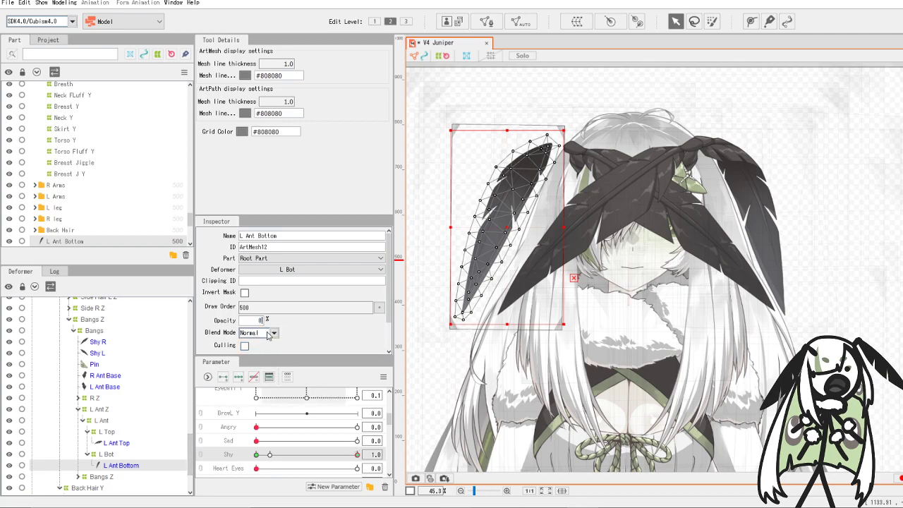
key("Return")
- Scrub Shy between 0 and 1, including around 0.1, to check how the L Ant feather fades against the Shy feathers
left_click(255, 454)
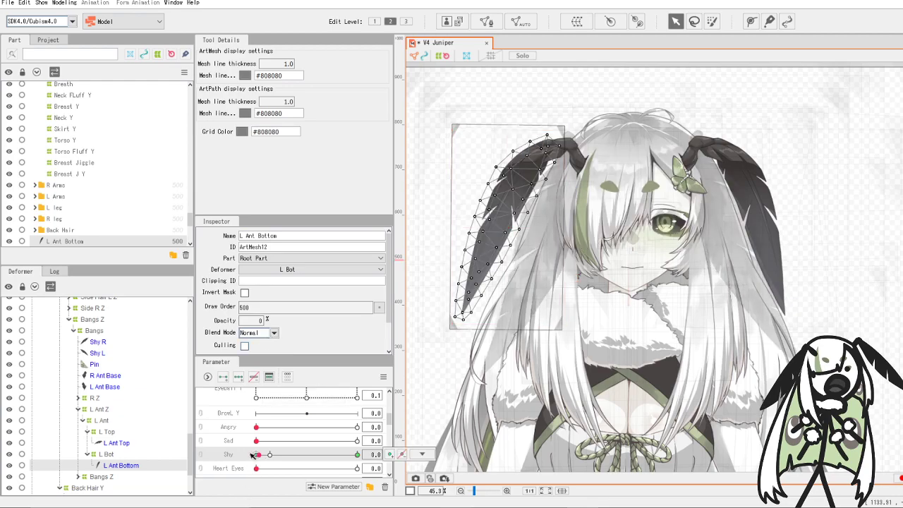
left_click_drag(251, 454, 373, 461)
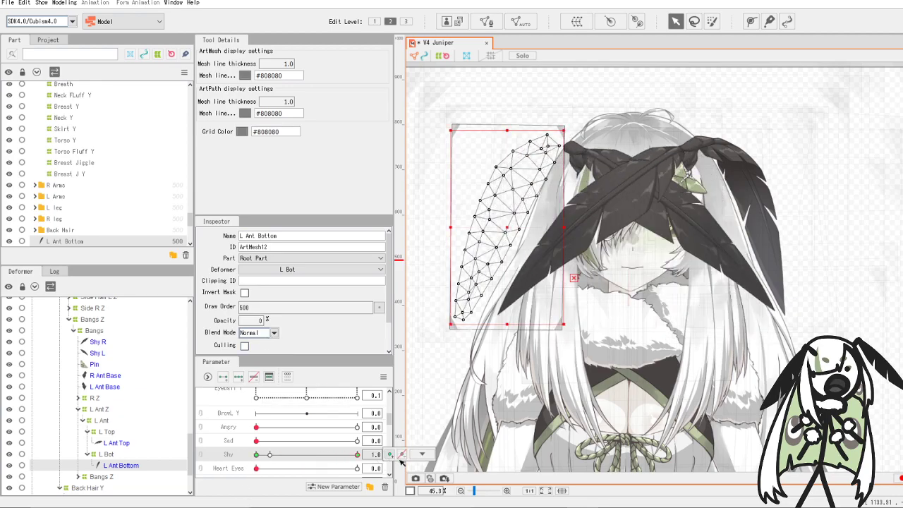
scroll(580, 224, "down", 5)
scroll(580, 224, "up", 5)
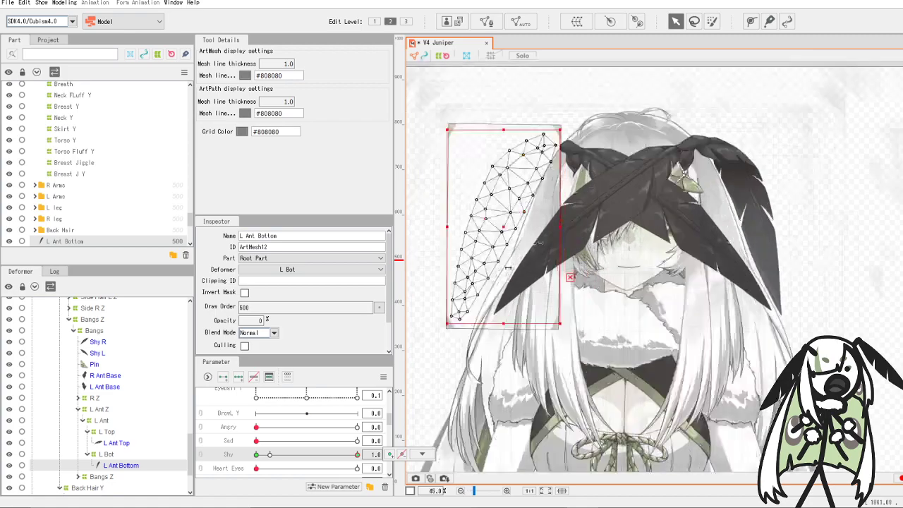
left_click_drag(356, 455, 202, 463)
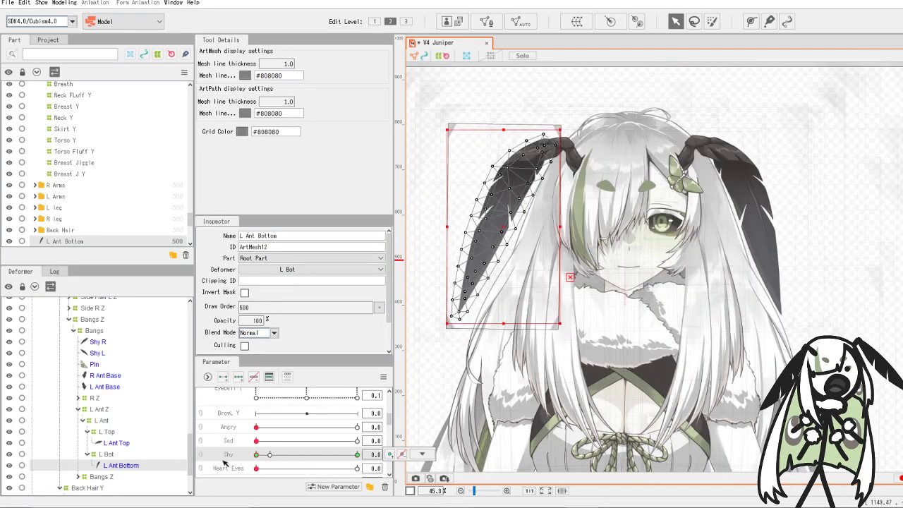
key("ctrl+y")
key("ctrl+y")
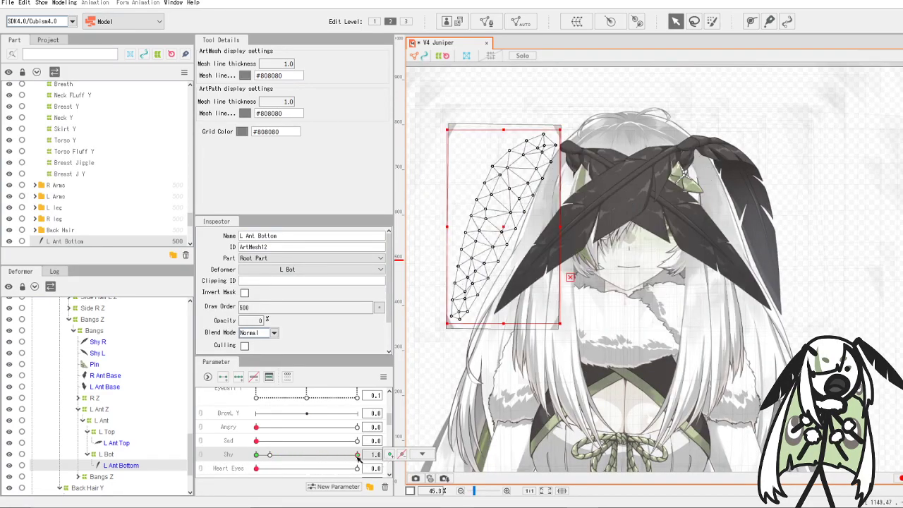
left_click_drag(358, 458, 256, 457)
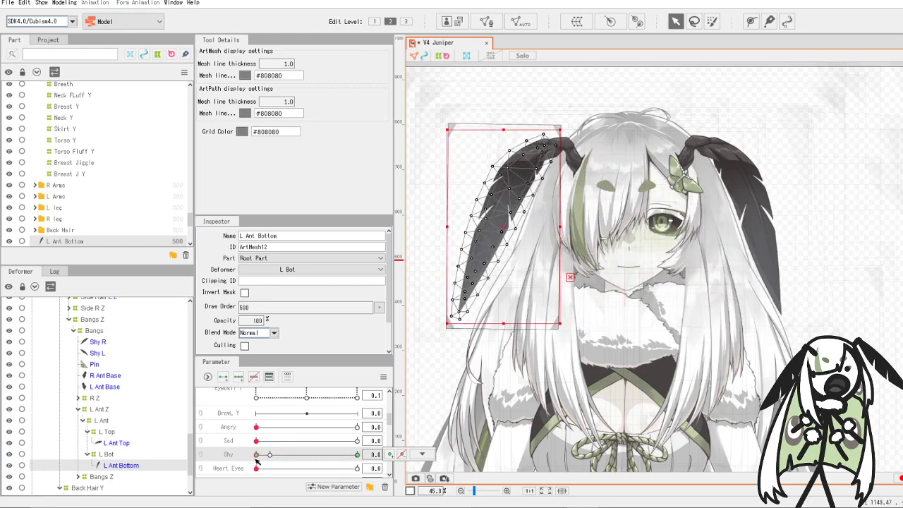
left_click_drag(256, 457, 269, 459)
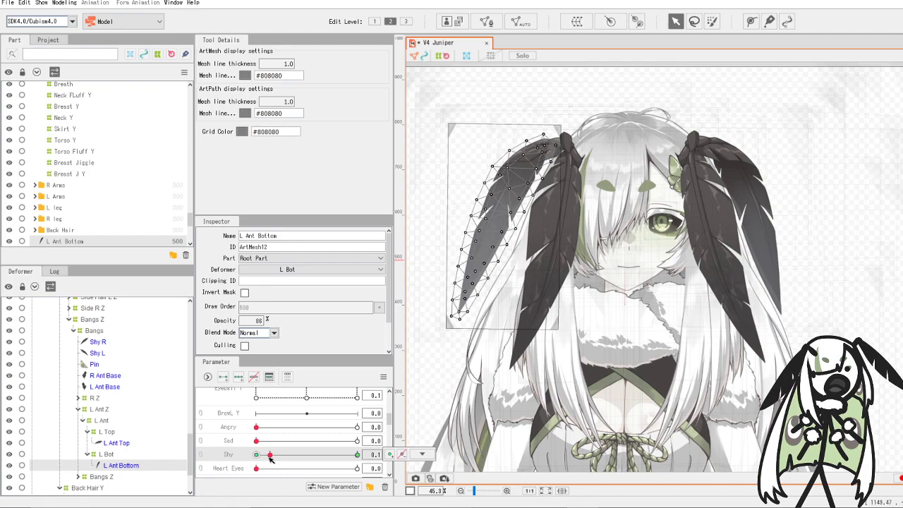
mouse_move(269, 459)
left_mouse_down()
mouse_move(337, 467)
mouse_move(238, 469)
mouse_move(361, 472)
mouse_move(263, 474)
left_mouse_up()
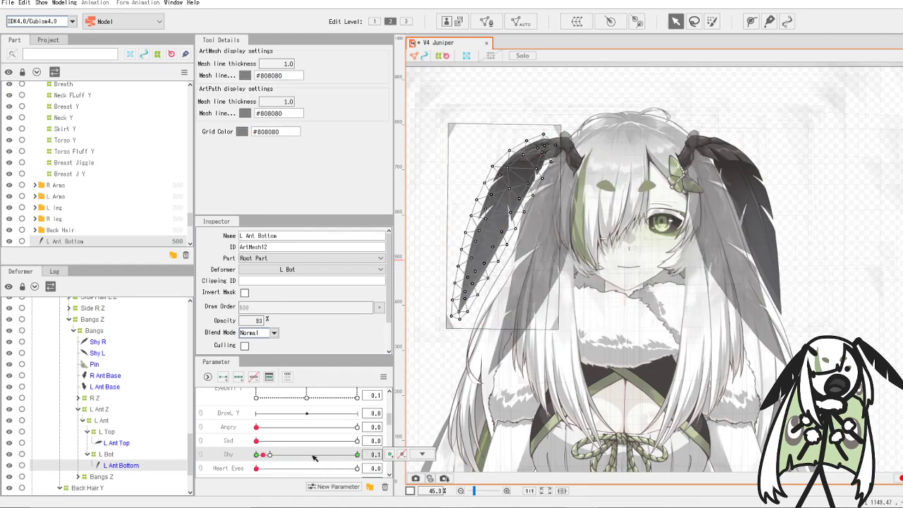
- Add a key for the L Ant Bottom mesh at Shy 0.1 and set its opacity there to 80%
left_click(270, 456)
left_click_drag(270, 456, 271, 456)
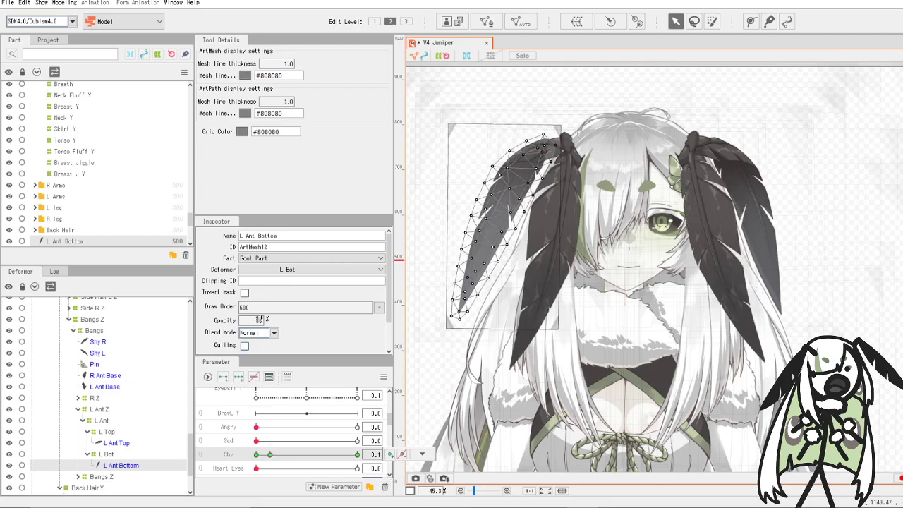
double_click(260, 320)
type("80")
key("Return")
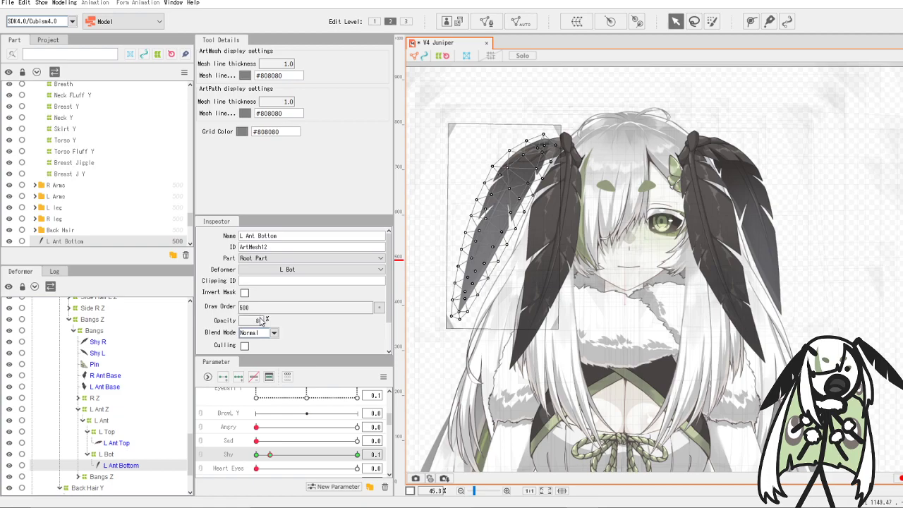
- At Shy 0.1, set the L Ant Bottom mesh's opacity to 0%
double_click(259, 319)
key("BackSpace")
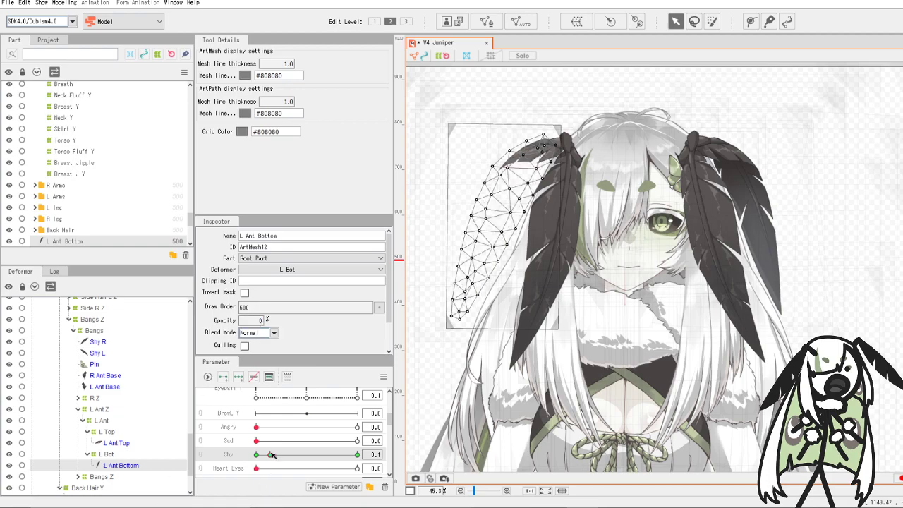
left_click_drag(272, 455, 205, 461)
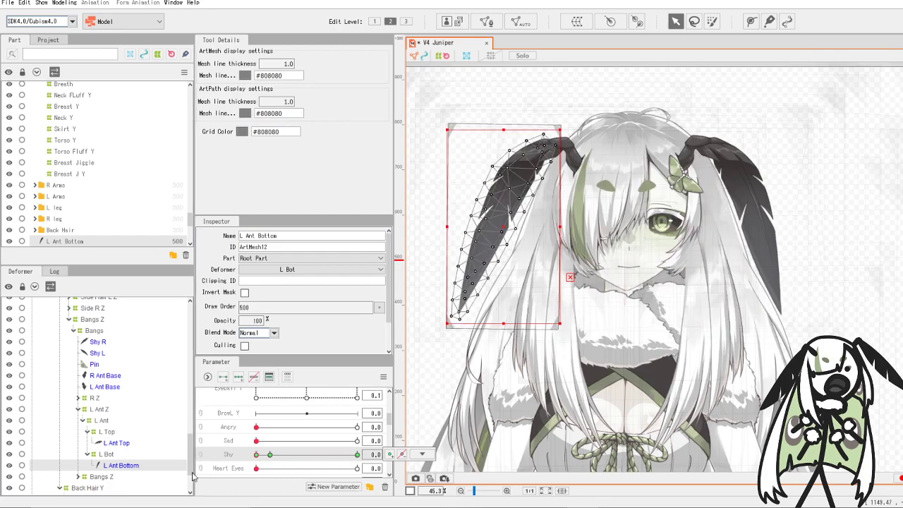
- Add a key for the L Ant Top mesh at Shy 0.1 and set its opacity there to 0%
left_click(113, 443)
left_click(270, 454)
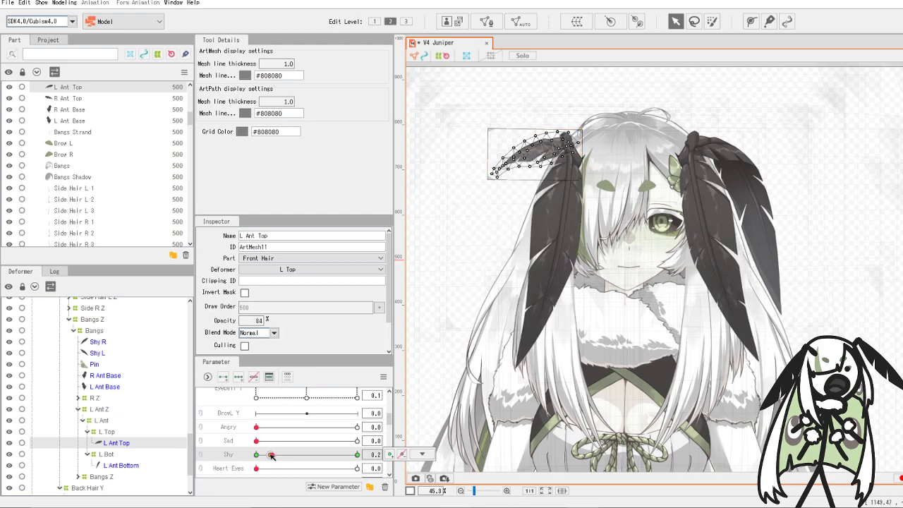
left_click(390, 455)
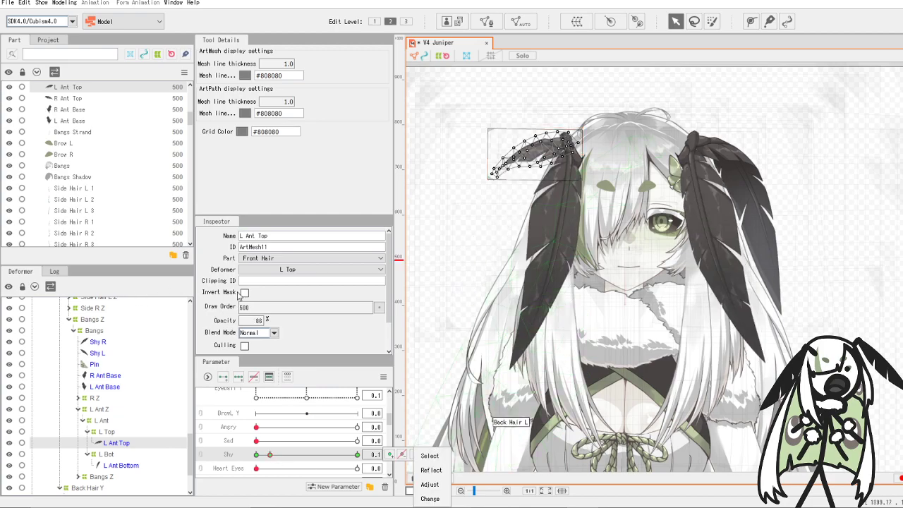
left_click(259, 320)
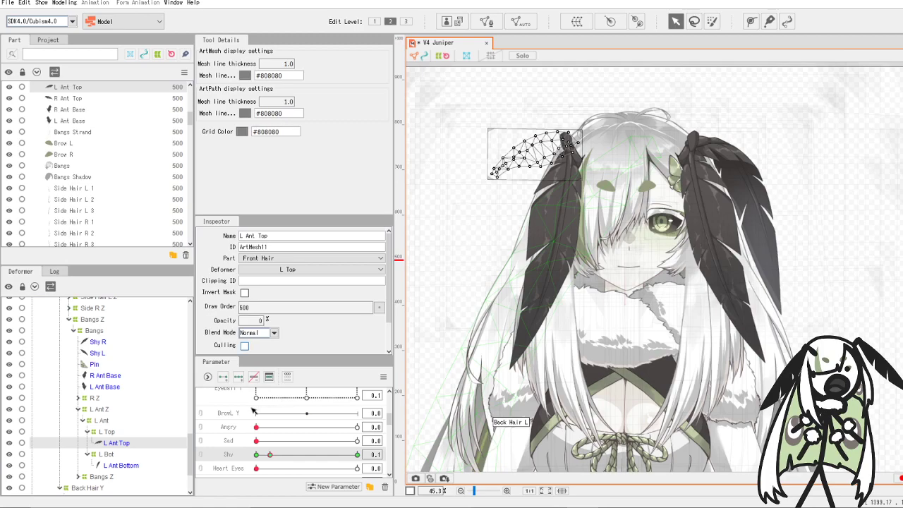
- Scrub Shy between 0 and 1 to check how the L Ant meshes disappear as the Shy feathers appear
left_click_drag(269, 455, 401, 442)
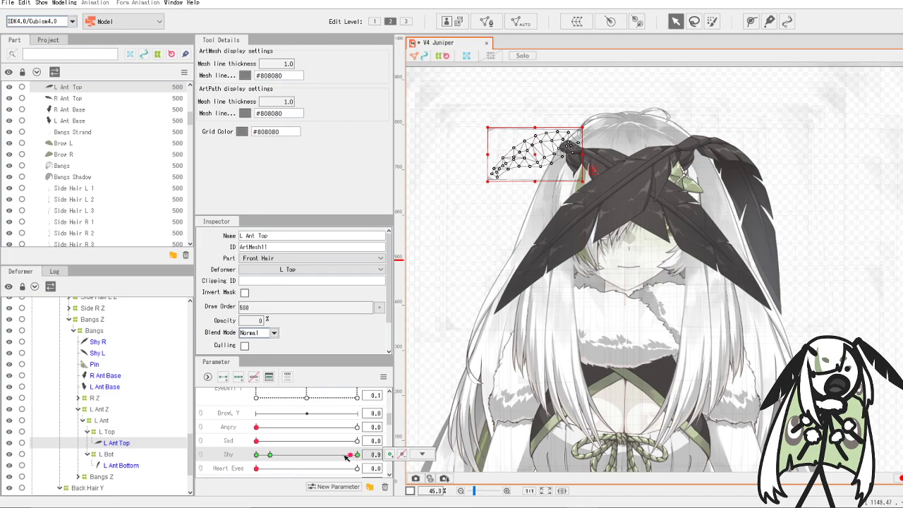
left_click_drag(346, 458, 246, 474)
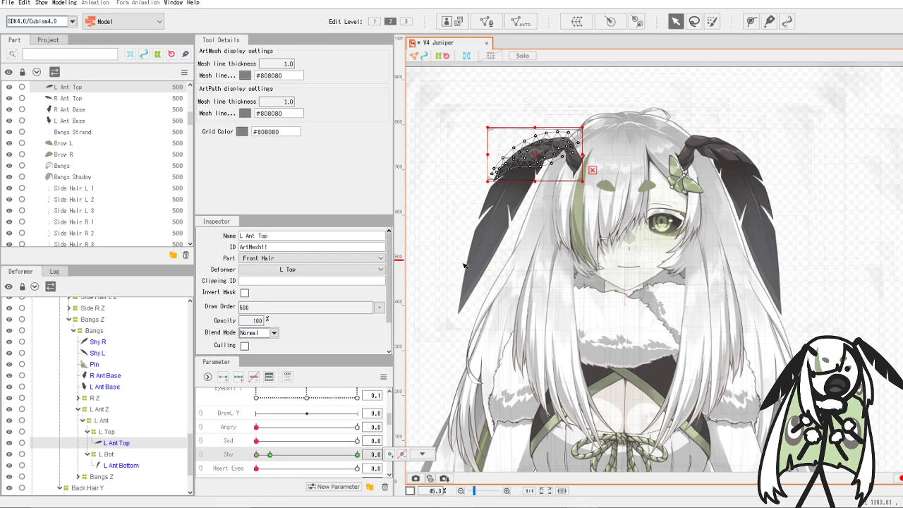
left_click(261, 455)
mouse_move(262, 459)
left_mouse_down()
mouse_move(296, 458)
mouse_move(258, 461)
mouse_move(371, 482)
mouse_move(242, 452)
left_mouse_up()
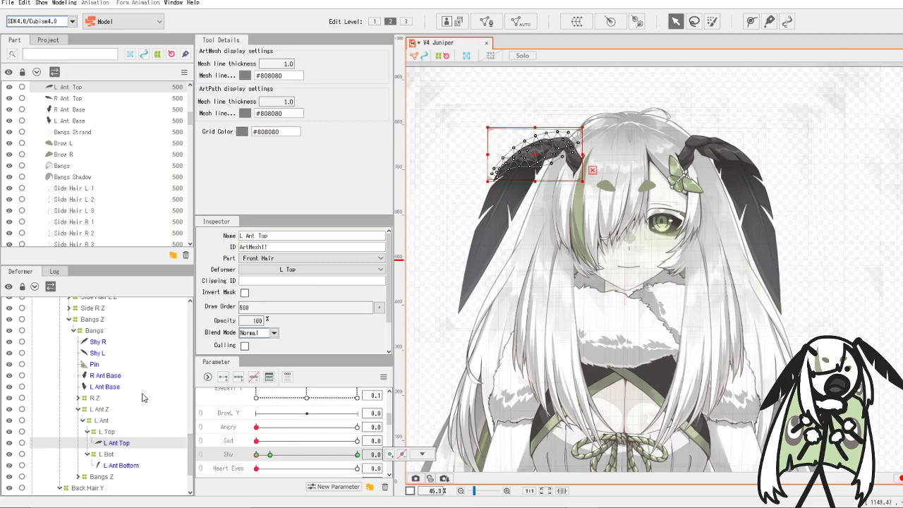
- Locate the R Ant Top mesh under the R Z deformer and key it at Shy 0 and 1
left_click(100, 342)
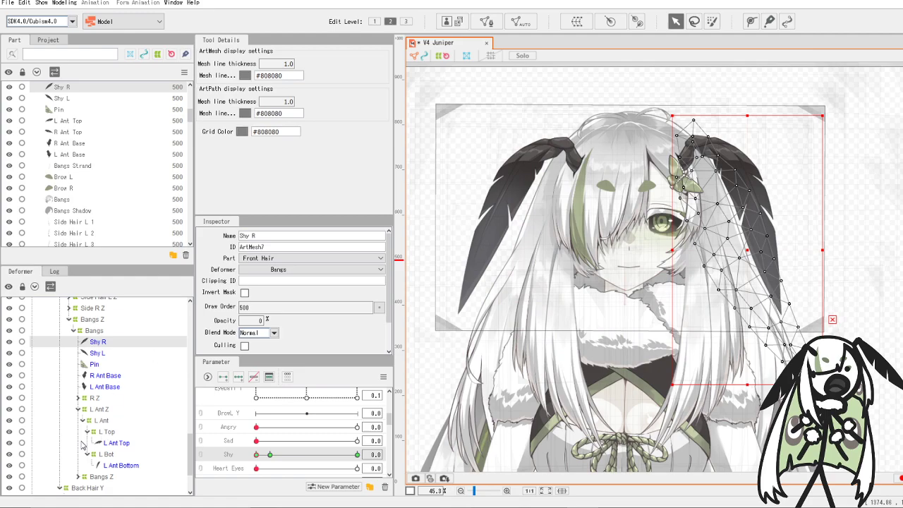
left_click(78, 399)
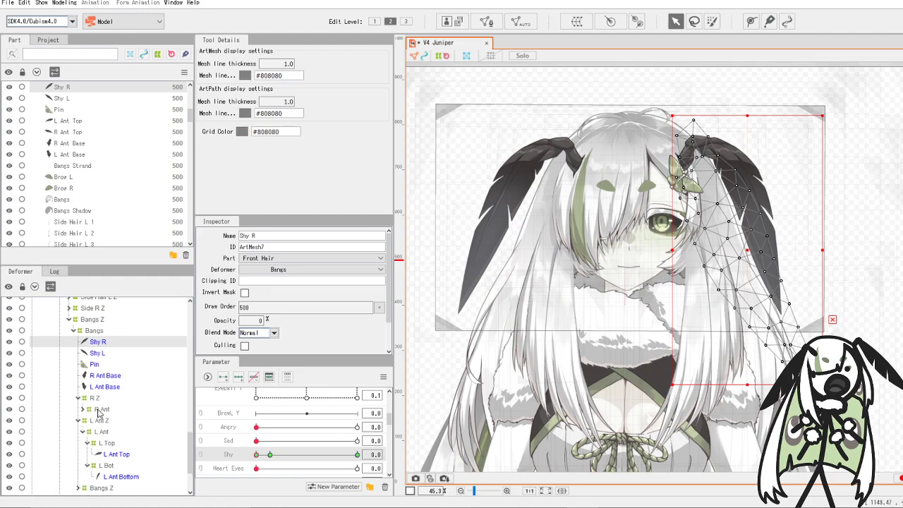
left_click(83, 409)
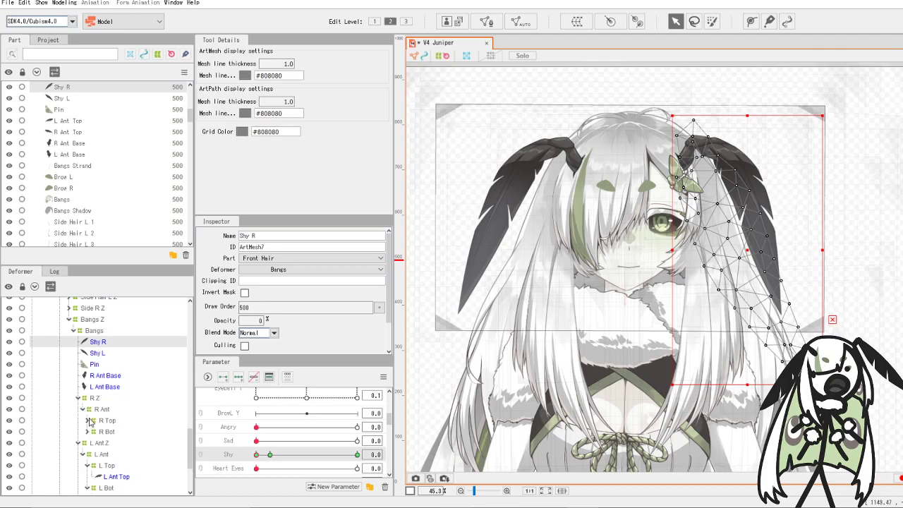
left_click(86, 420)
left_click(116, 431)
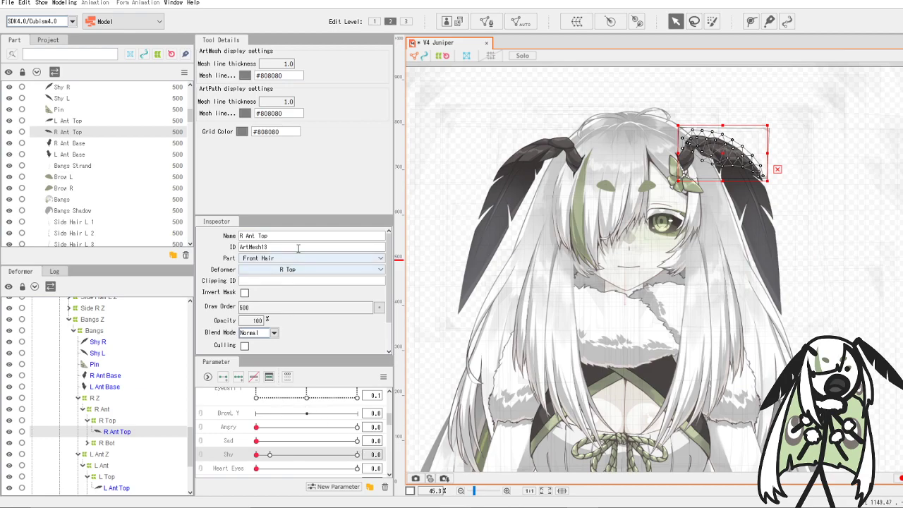
left_click(270, 455)
mouse_move(272, 455)
left_mouse_down()
mouse_move(353, 455)
mouse_move(256, 455)
left_mouse_up()
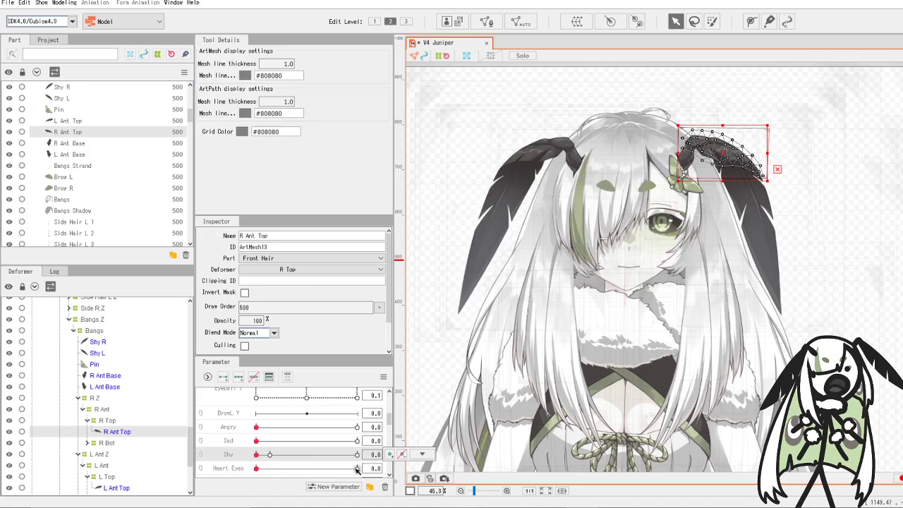
left_click(223, 378)
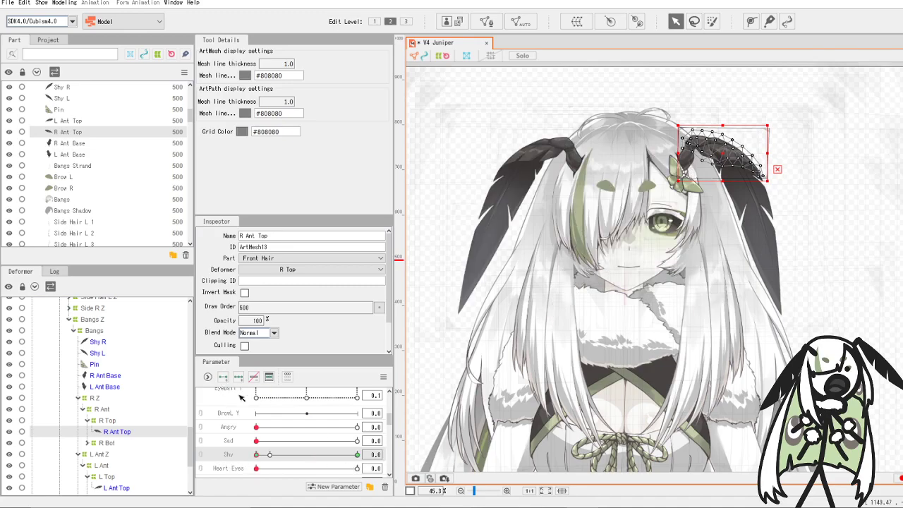
- Add a key for the R Ant Top mesh at Shy 0.1 and set its opacity there to 0%
left_click(270, 455)
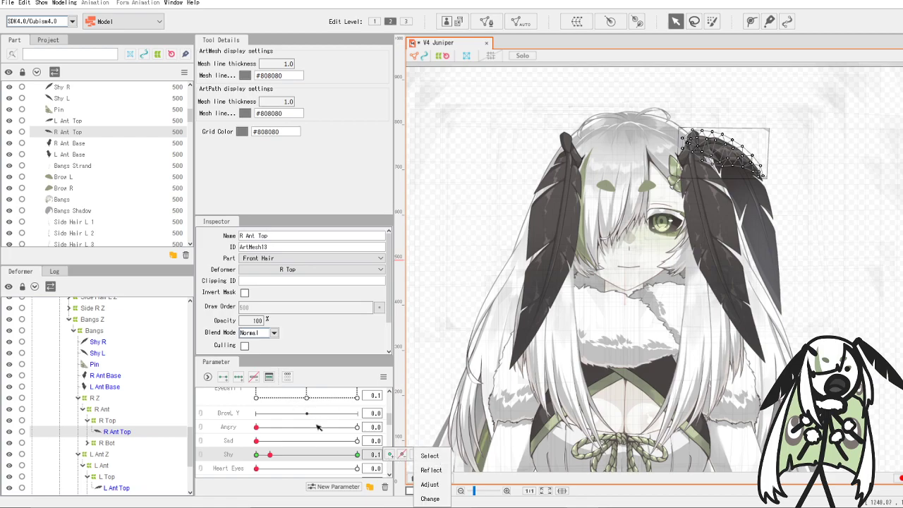
left_click_drag(271, 456, 268, 457)
left_click(268, 457)
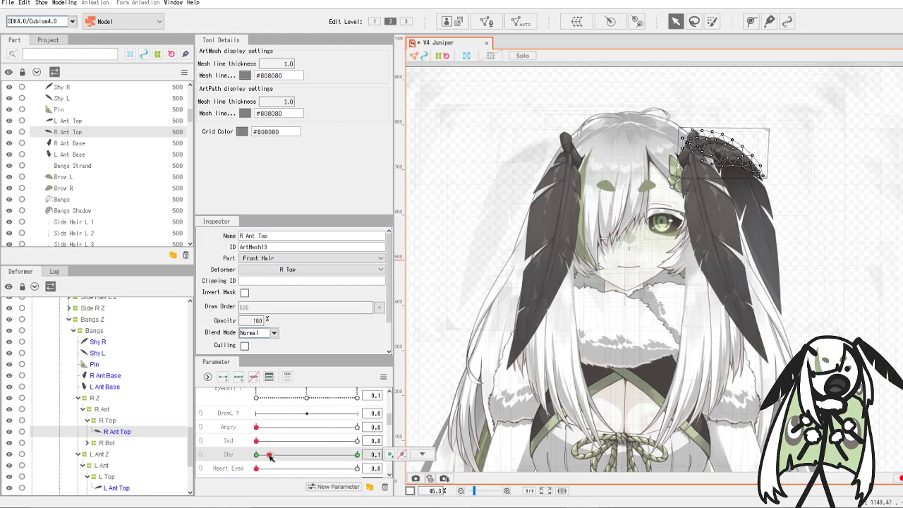
left_click(388, 456)
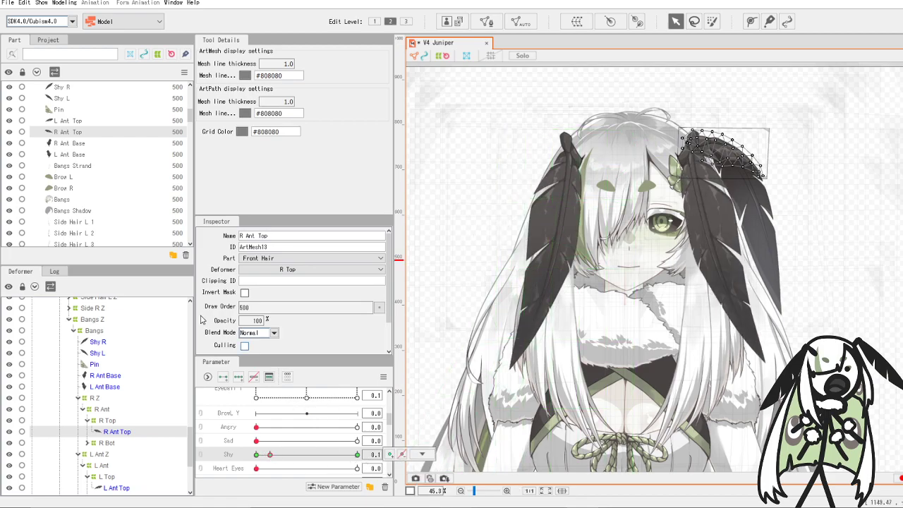
double_click(258, 321)
type("0")
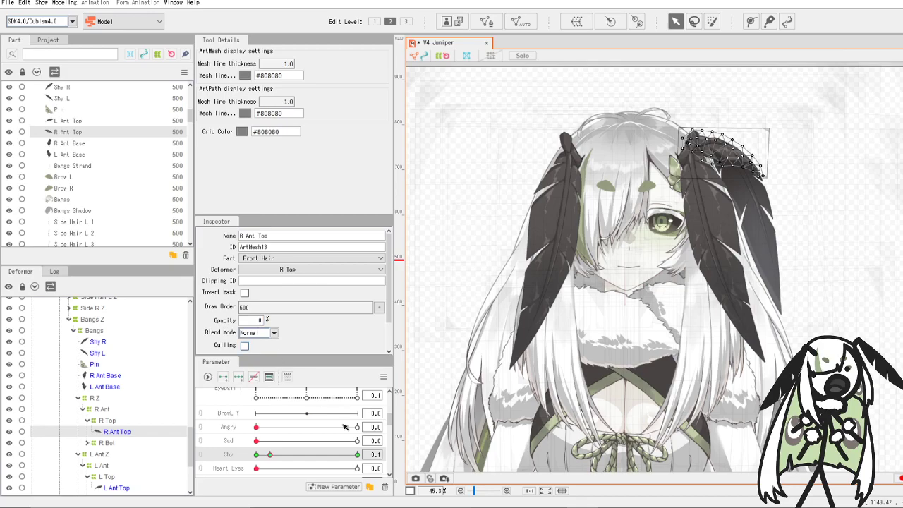
- At Shy 1, set the R Ant Top mesh's opacity to 0%
left_click(357, 454)
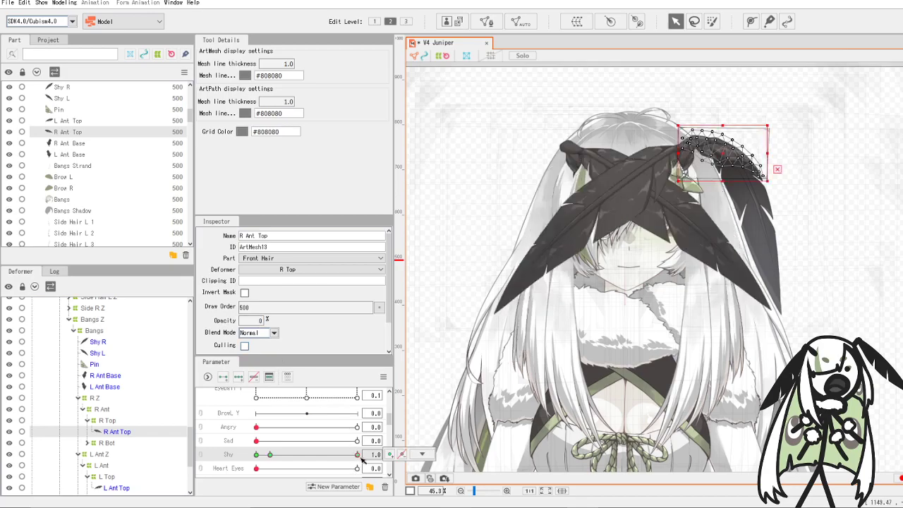
double_click(259, 319)
type("0")
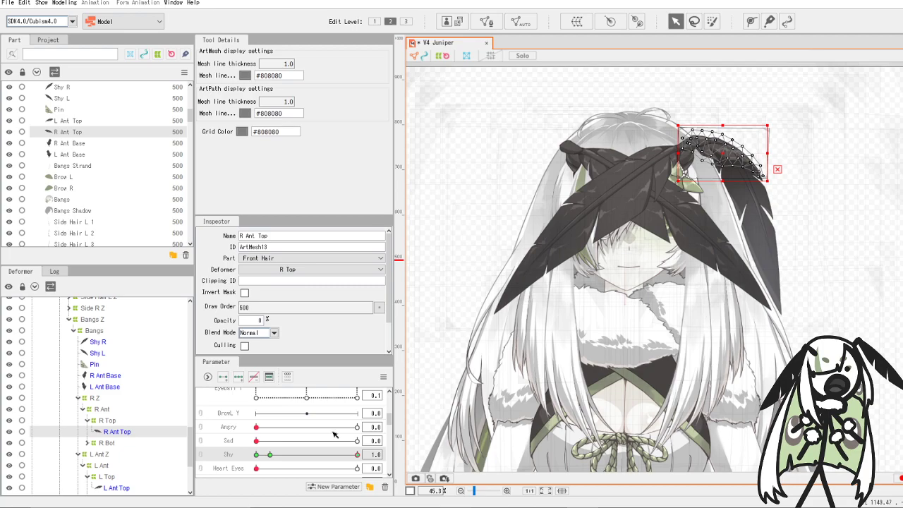
key("Return")
left_click_drag(338, 456, 295, 456)
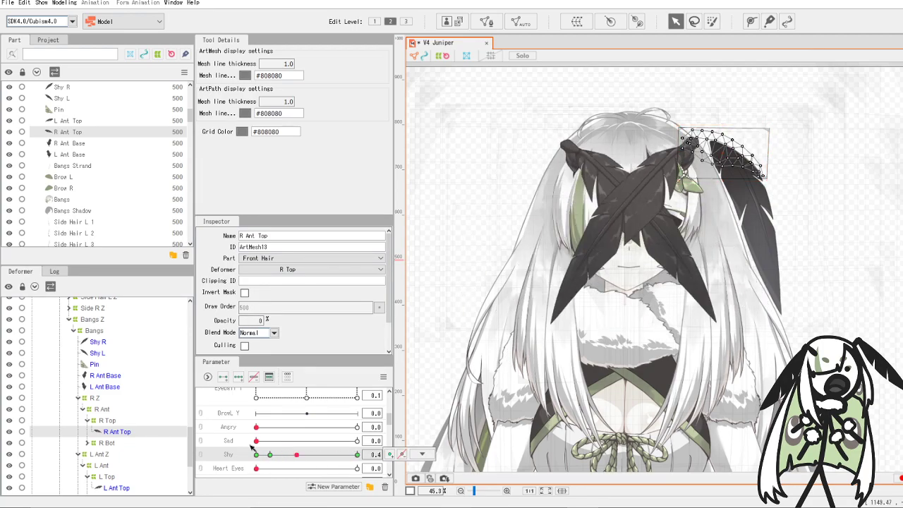
- Key the R Ant Bottom mesh at Shy 0, 0.1 and 1, and set its opacity to 0% at Shy 0.1
left_click(89, 442)
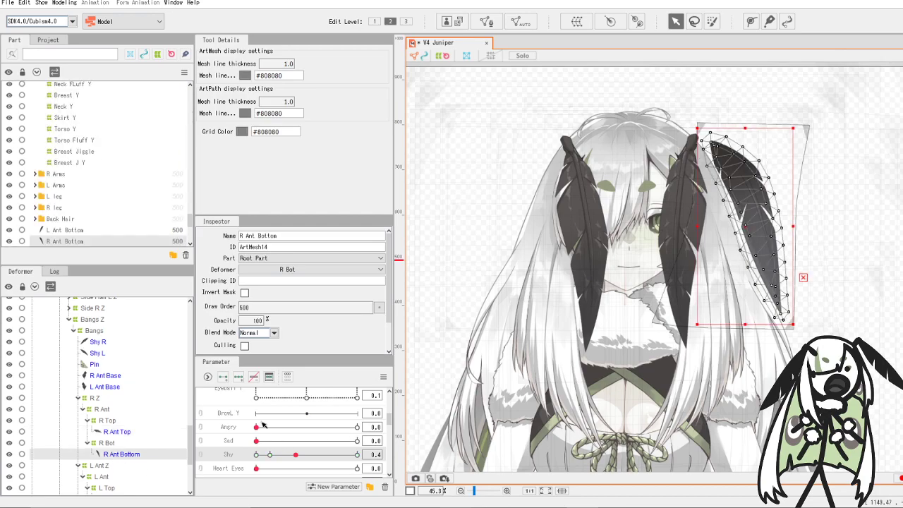
left_click(225, 381)
left_click(257, 455)
left_click(269, 455)
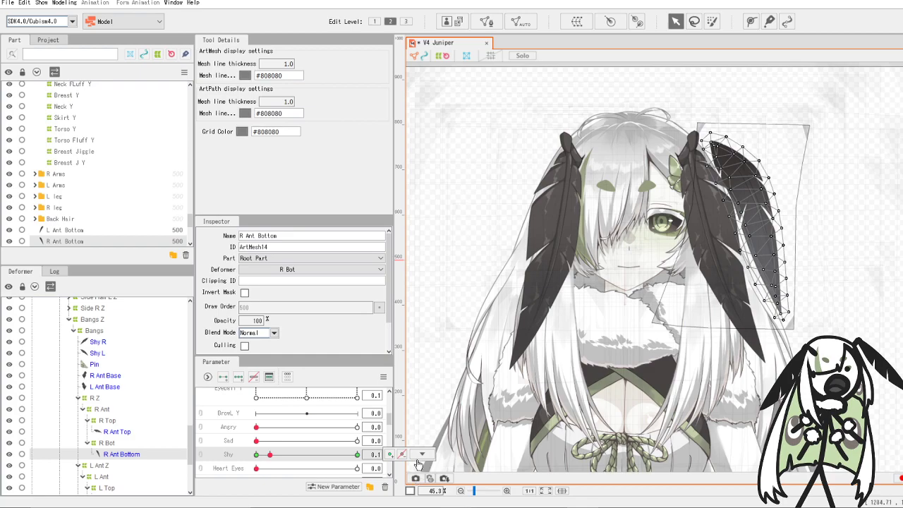
left_click(390, 455)
double_click(257, 320)
type("0")
key("Return")
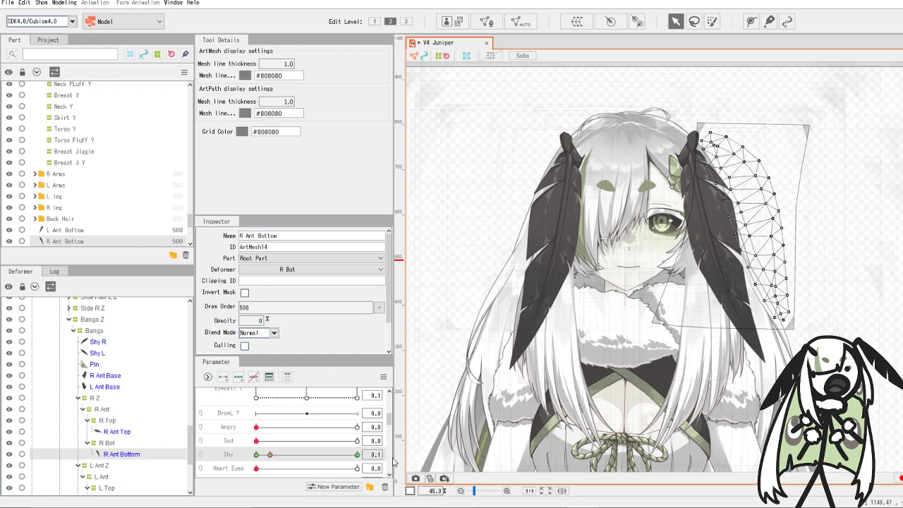
- At Shy 1, set the R Ant Bottom mesh's opacity to 0%
left_click(357, 454)
double_click(257, 321)
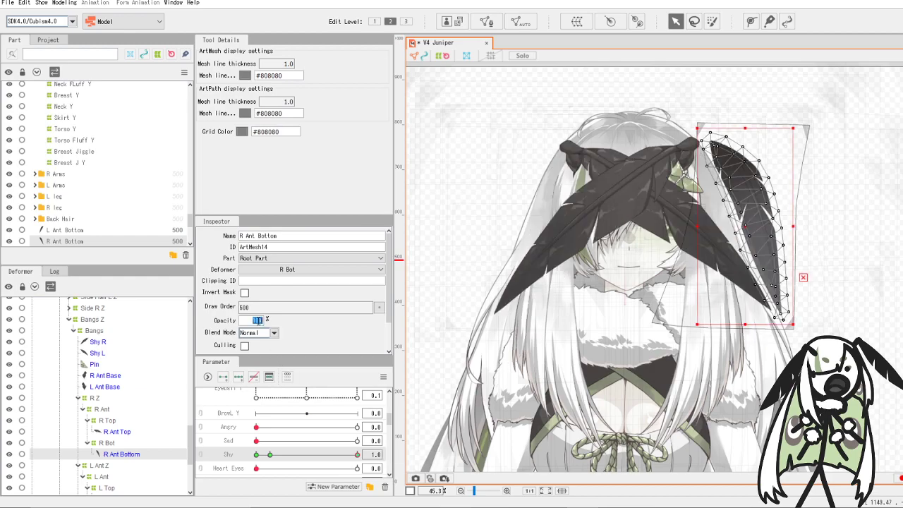
type("0")
key("Return")
- Scrub Shy across its range to examine the swap between both original antennae and the Shy feathers, and look through the face deformers
scroll(734, 110, "down", 3)
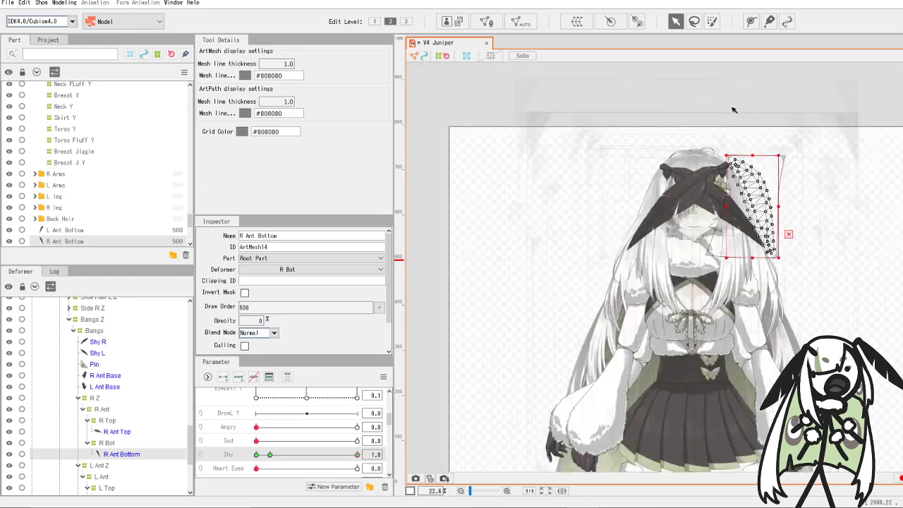
scroll(748, 143, "up", 3)
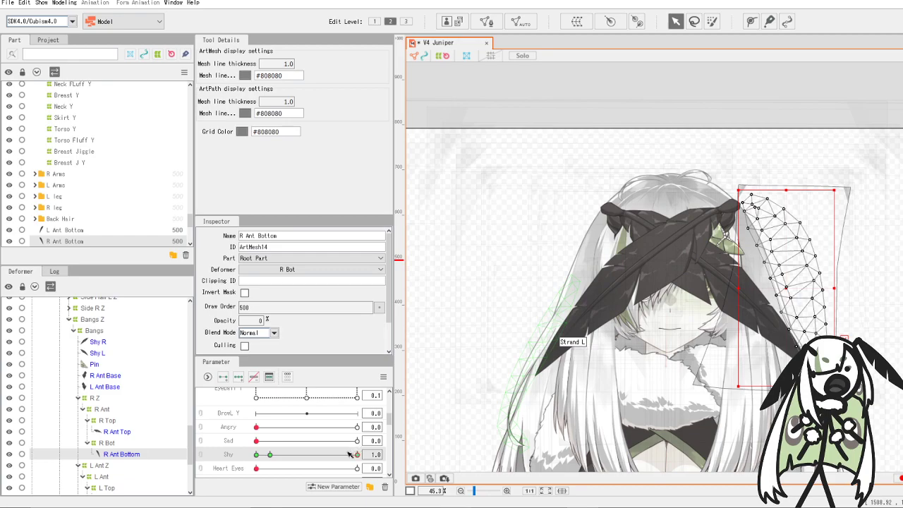
left_click_drag(350, 454, 233, 449)
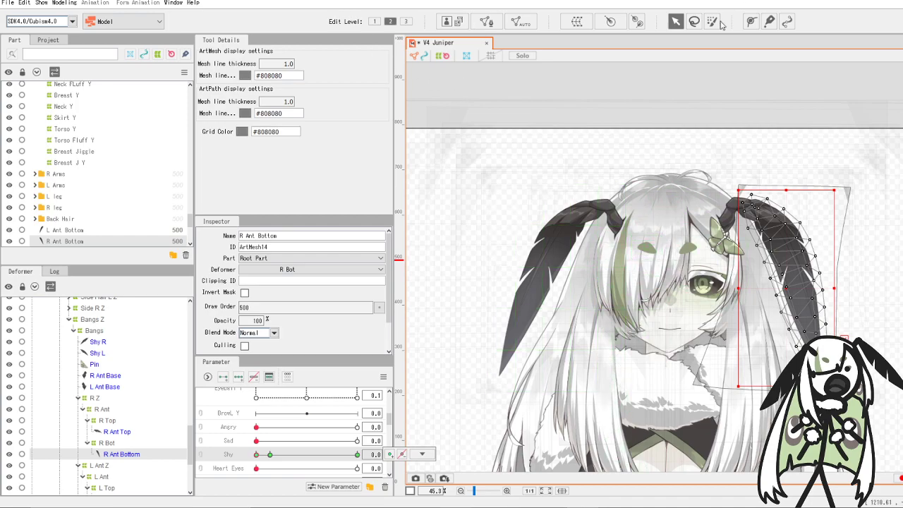
scroll(705, 332, "up", 3)
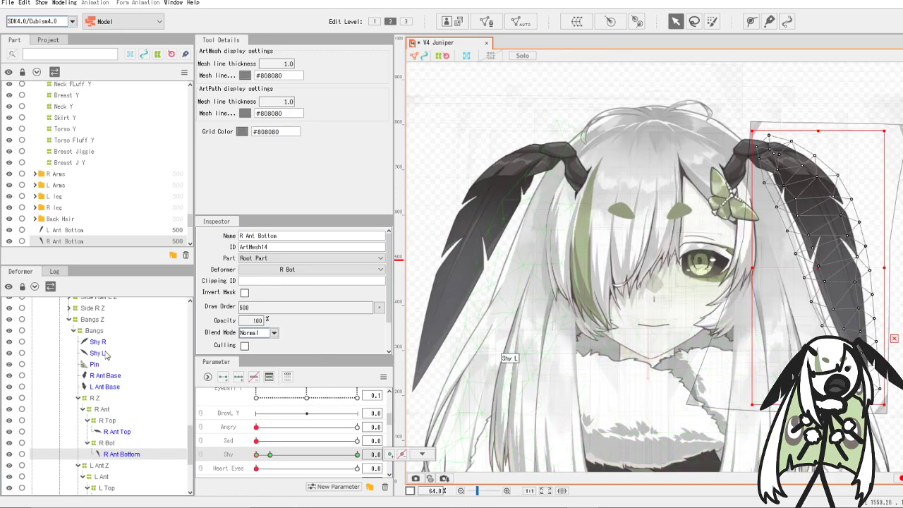
scroll(106, 355, "up", 5)
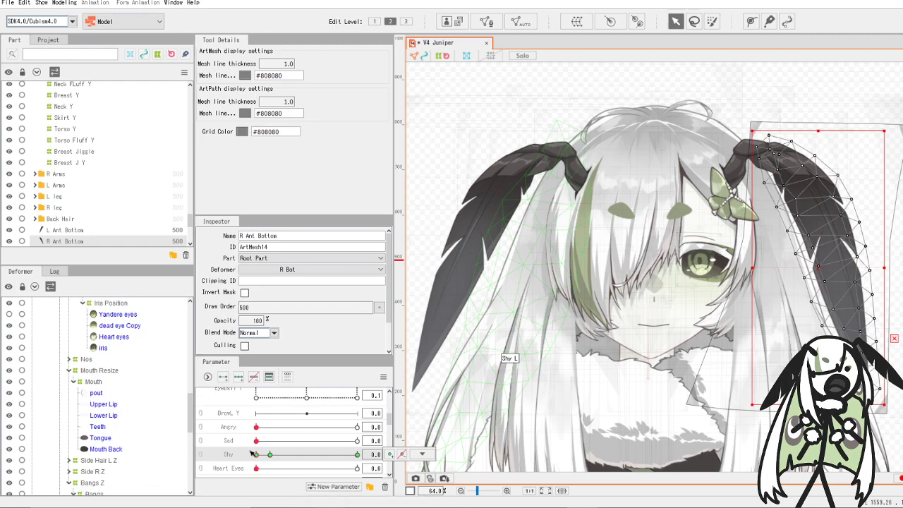
left_click_drag(255, 455, 196, 440)
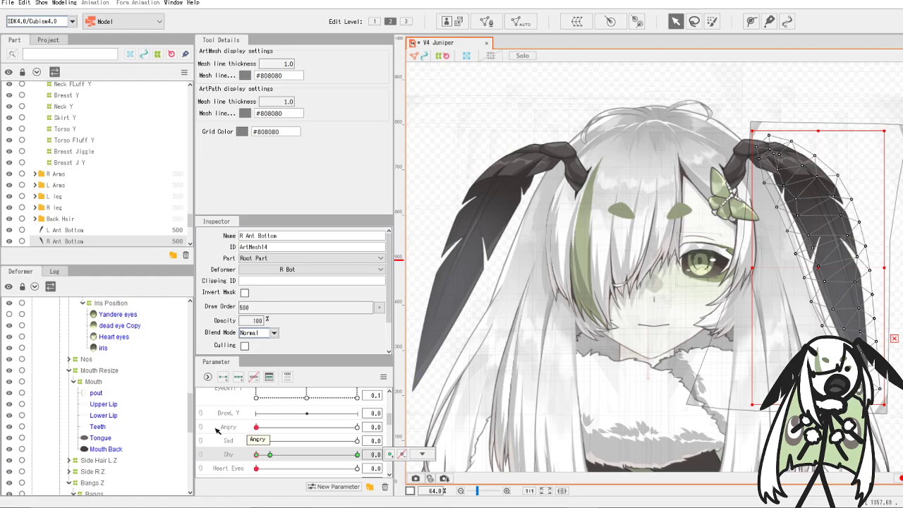
left_click_drag(257, 456, 224, 464)
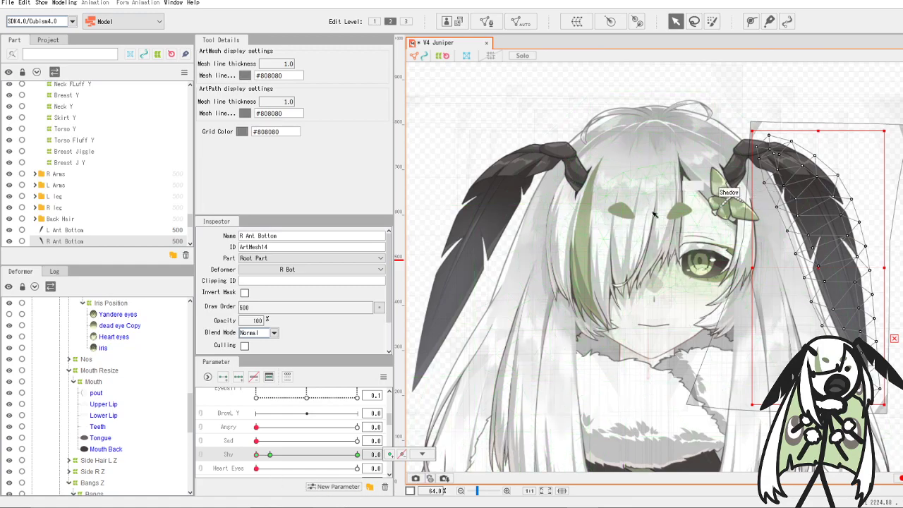
scroll(725, 220, "up", 1)
scroll(674, 238, "down", 1)
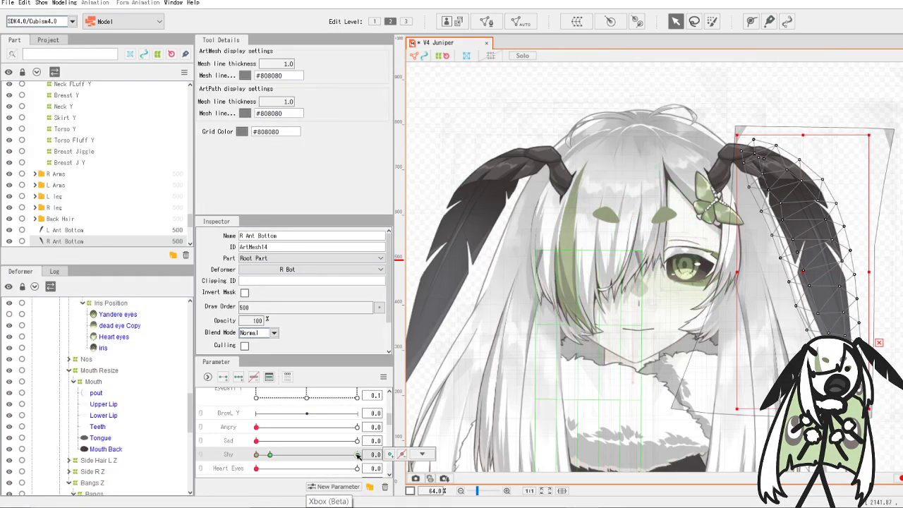
left_click_drag(359, 455, 252, 457)
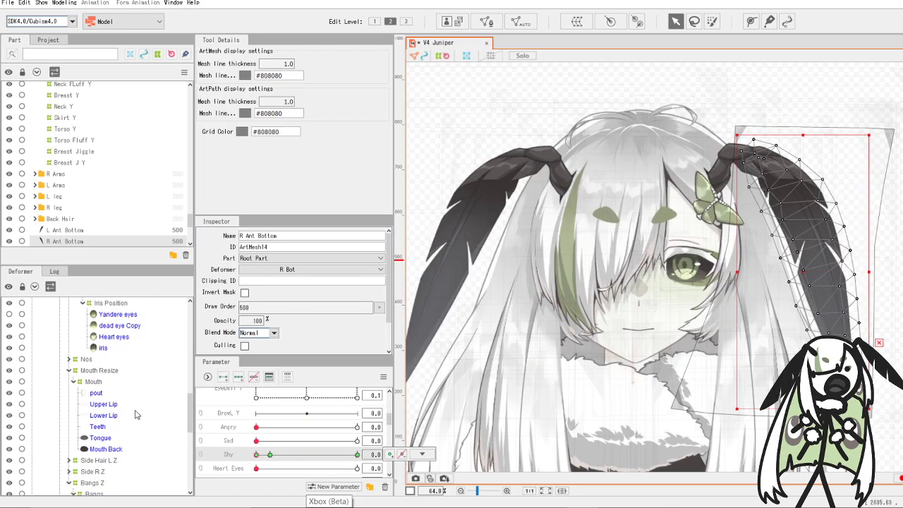
scroll(129, 420, "up", 10)
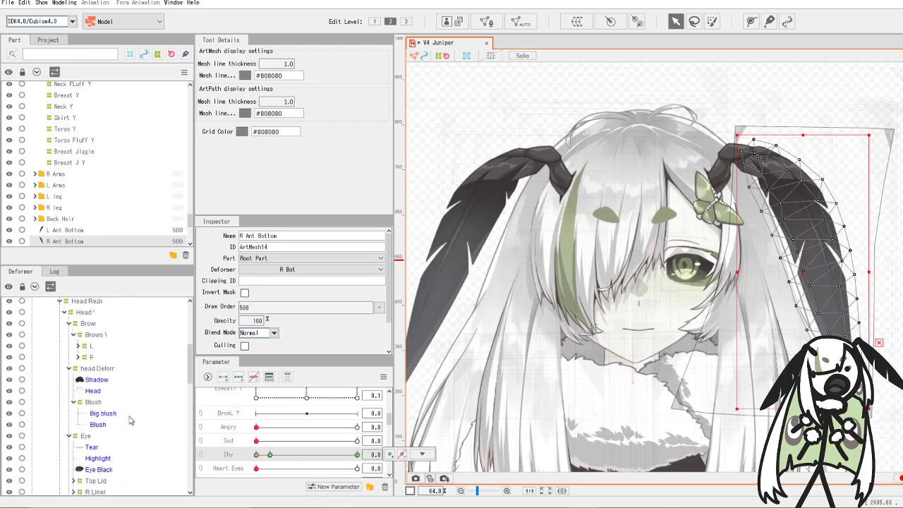
- Key the Big blush mesh at Shy 0 and 1, and at Shy 1 set its opacity to 100% and nudge it slightly down
left_click(101, 414)
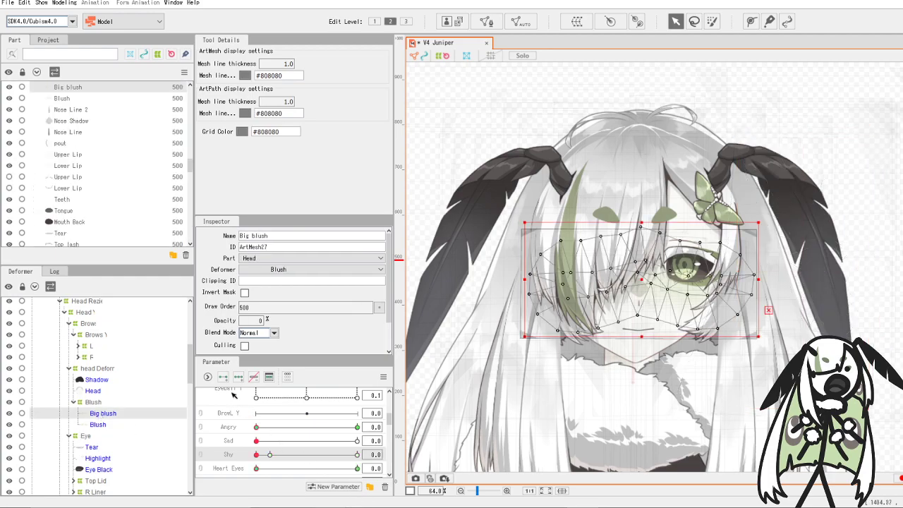
left_click(358, 456)
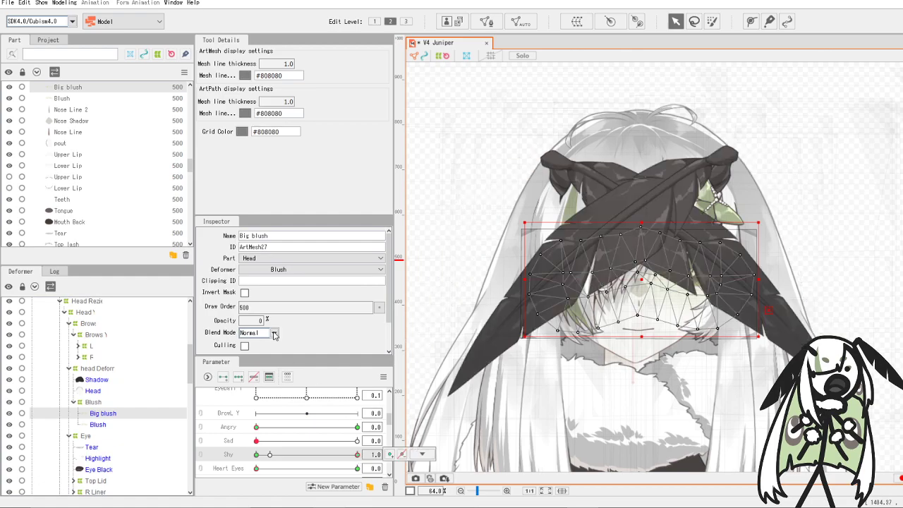
left_click(252, 322)
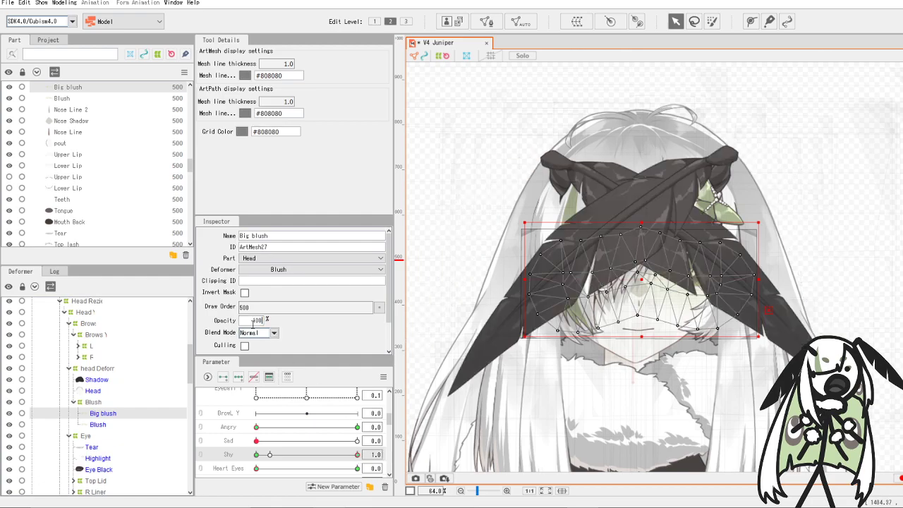
key("Return")
left_click_drag(357, 455, 379, 456)
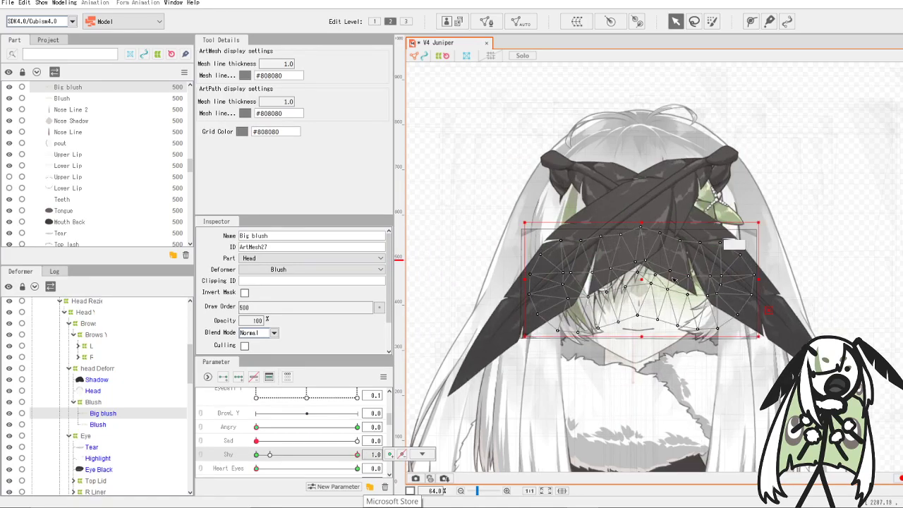
left_click_drag(644, 282, 644, 286)
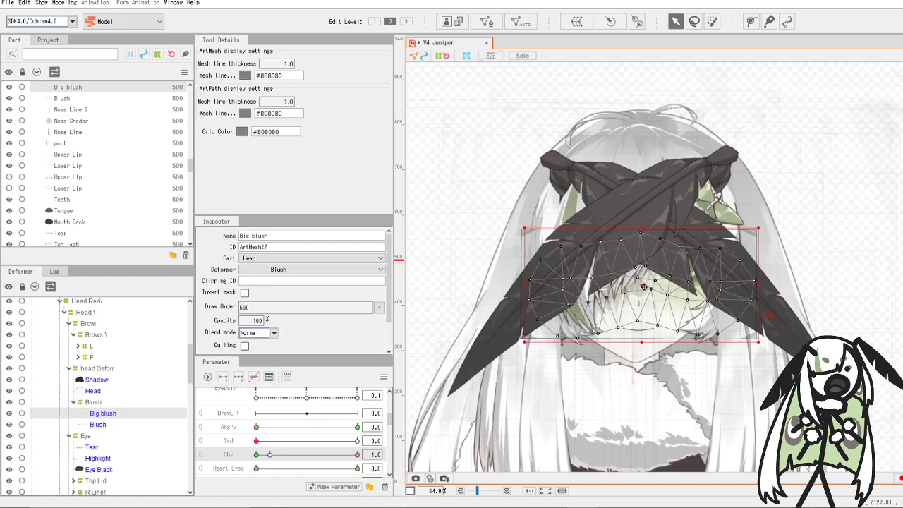
- Examine the Shy pose and its blush with the head turned to Angle X -30 and Angle Y -30
left_click_drag(357, 455, 325, 455)
left_click_drag(238, 471, 390, 464)
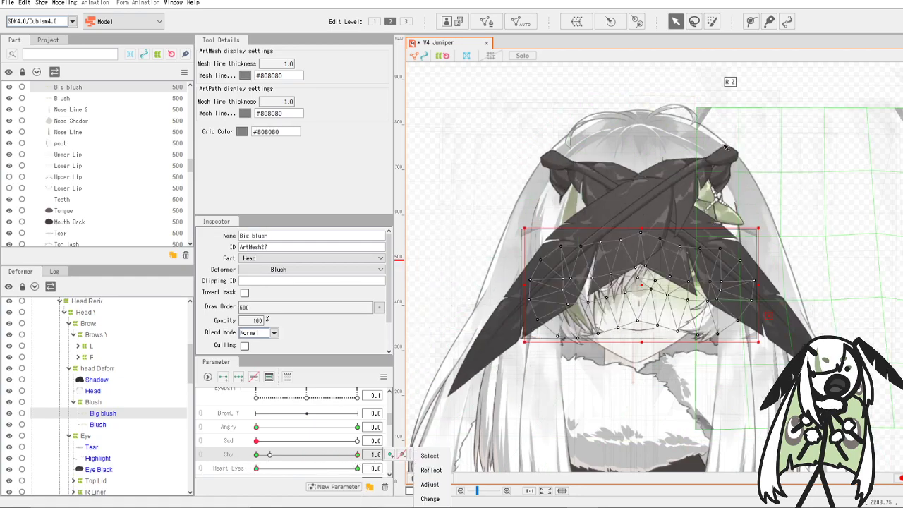
scroll(721, 152, "down", 2)
scroll(318, 434, "up", 5)
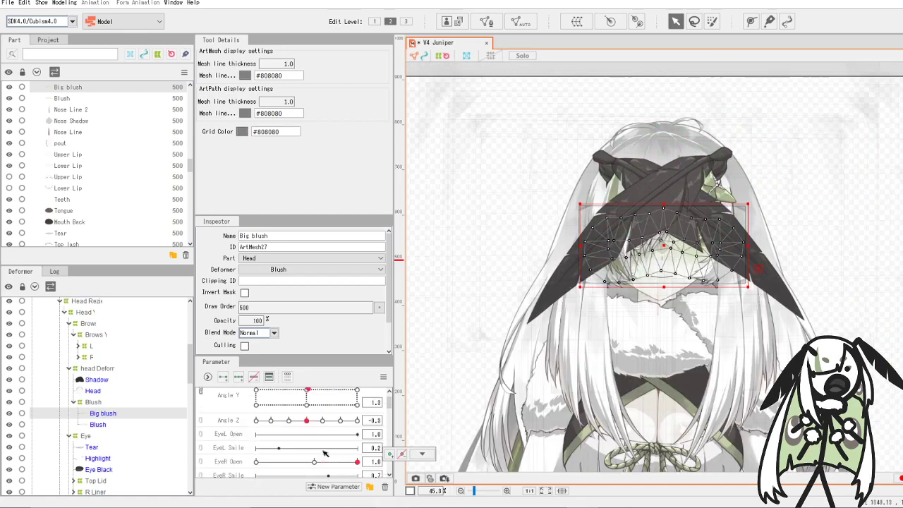
left_click_drag(307, 410, 237, 439)
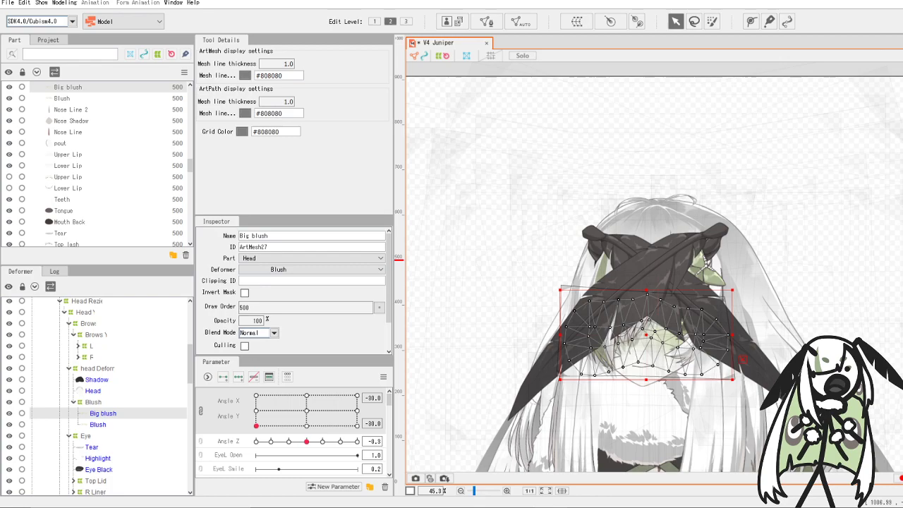
- Open Task Manager, look through the running processes and their memory use, and close it
left_click(141, 507)
type("tas")
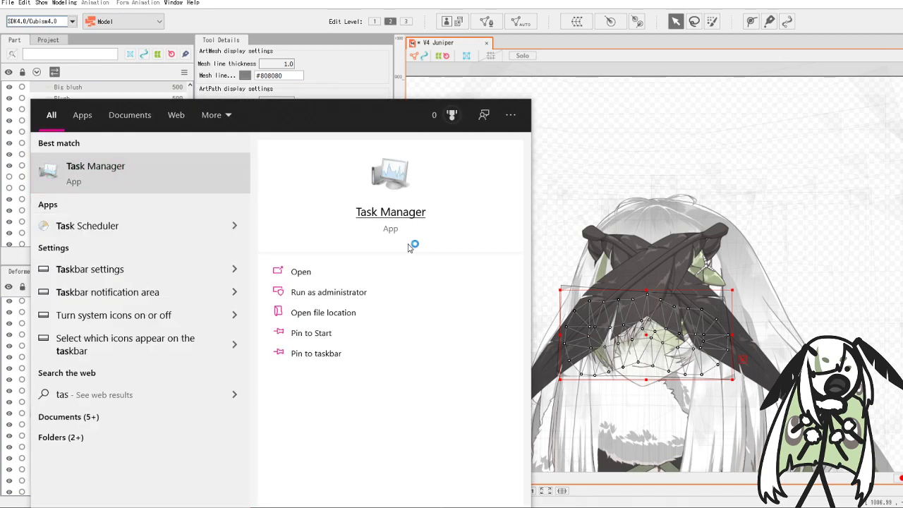
key("Return")
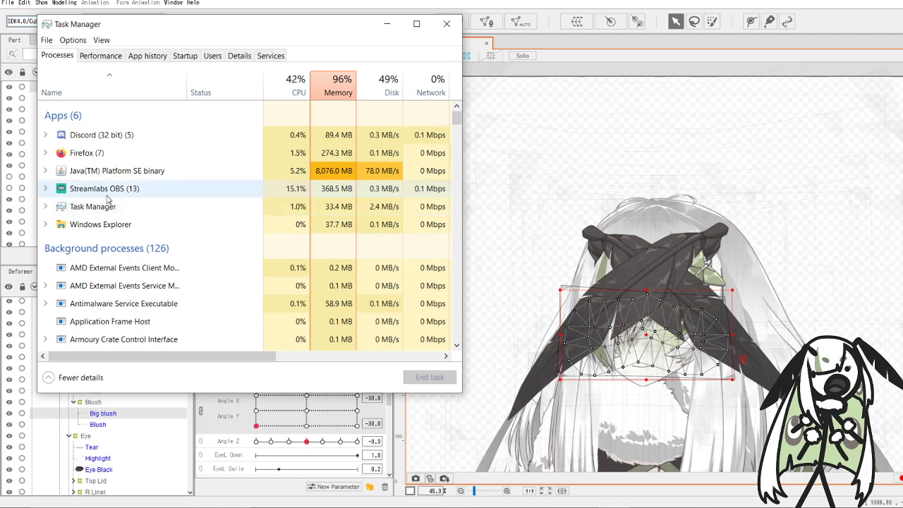
scroll(117, 212, "down", 1)
scroll(116, 211, "down", 8)
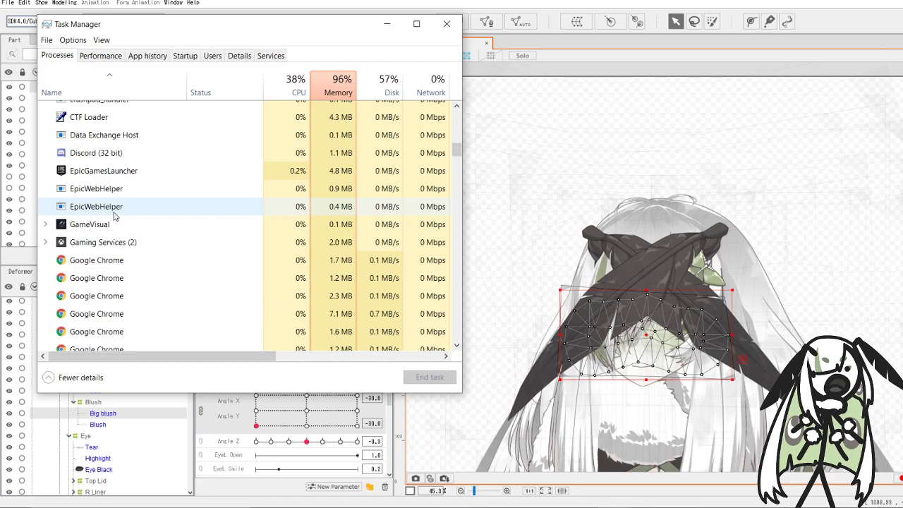
scroll(252, 218, "down", 5)
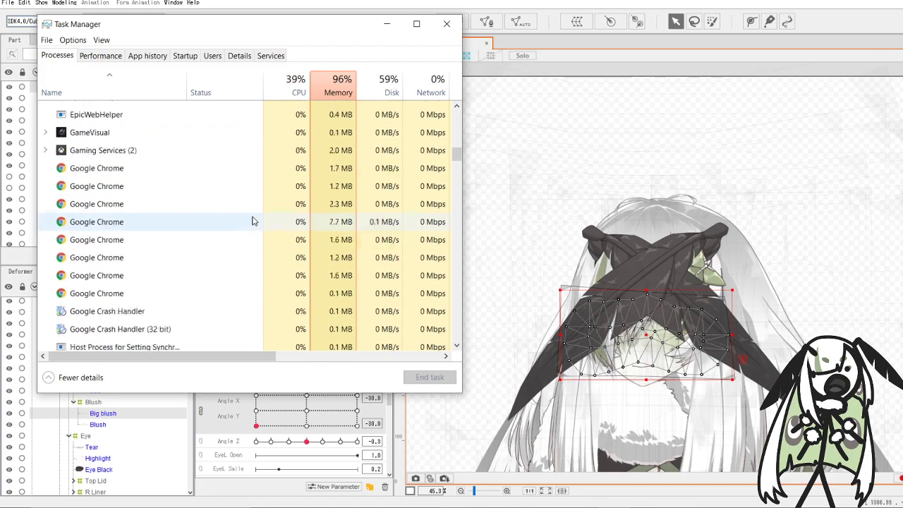
scroll(252, 218, "down", 8)
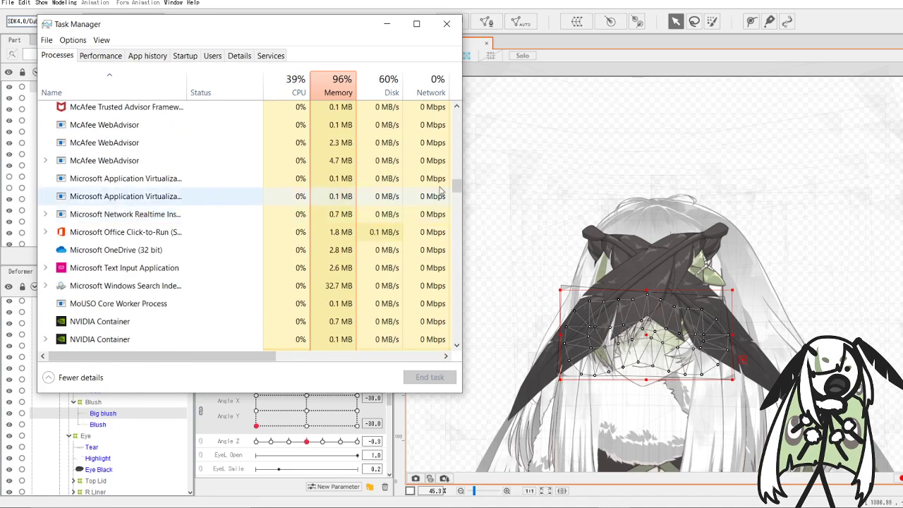
left_click_drag(457, 182, 456, 106)
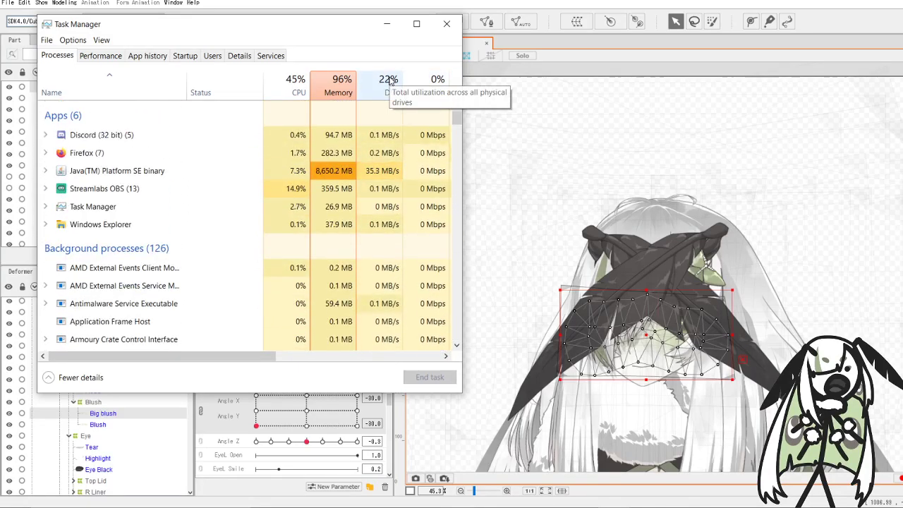
left_click(447, 23)
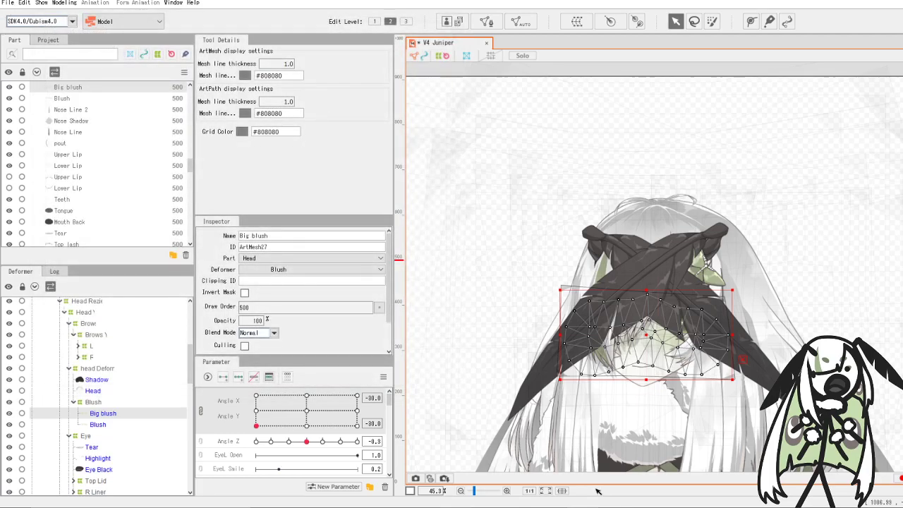
- Switch to Streamlabs OBS and hide the Display Capture source in the Working scene
key("alt+Tab")
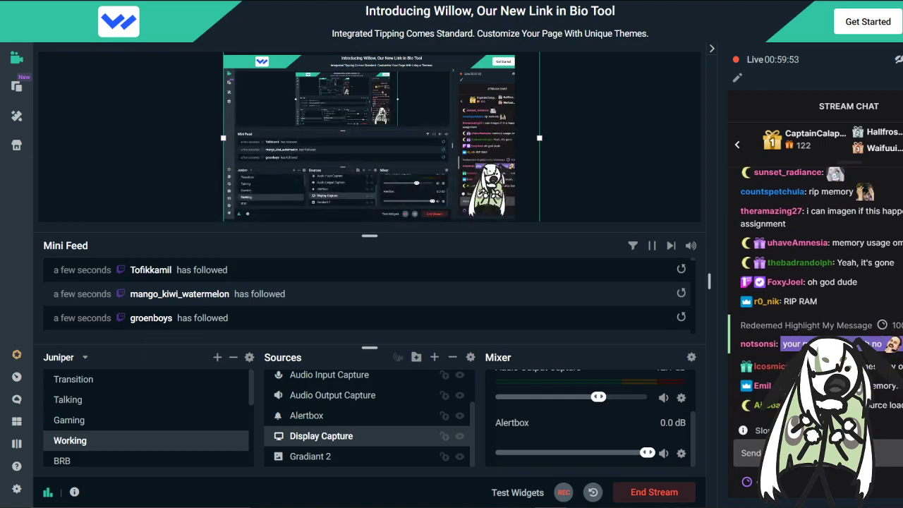
left_click(460, 436)
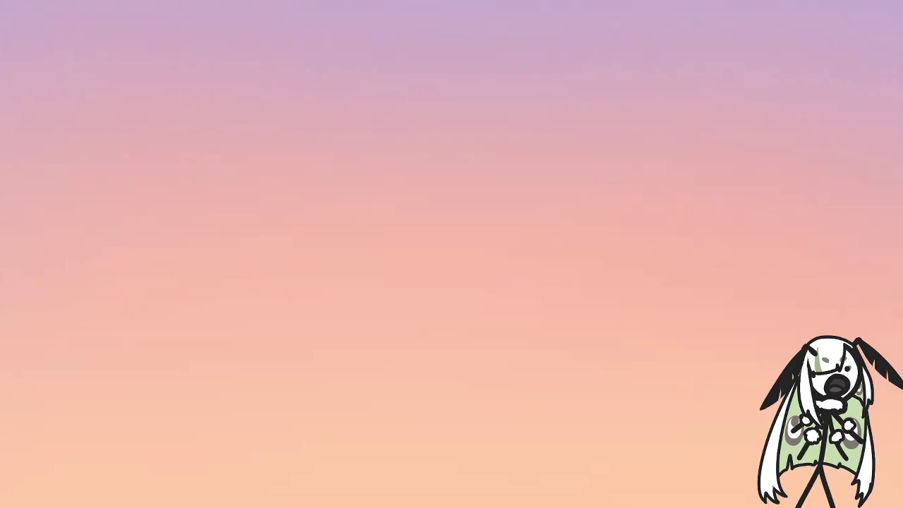
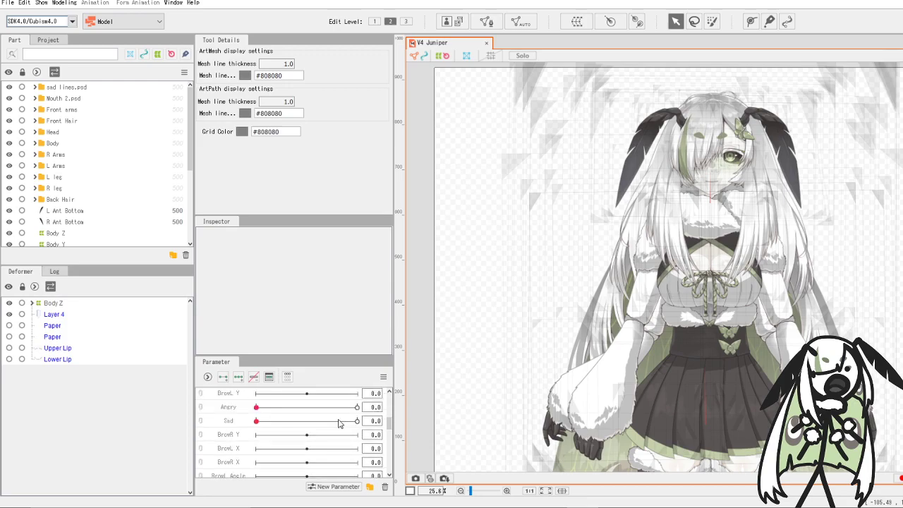
- Create a parameter named Heart Eyes below Sad, with a range from 0 to 1
left_click(265, 421)
mouse_move(260, 422)
left_mouse_down()
mouse_move(358, 422)
mouse_move(247, 422)
left_mouse_up()
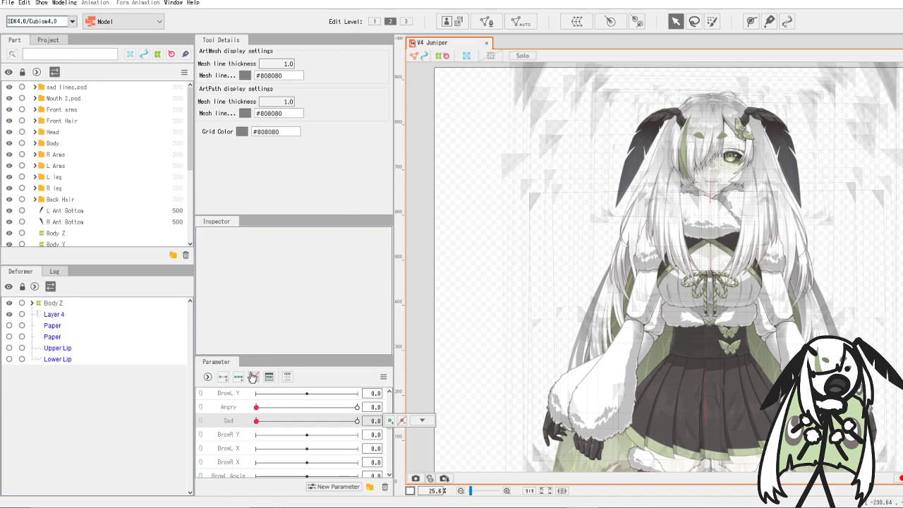
left_click(328, 487)
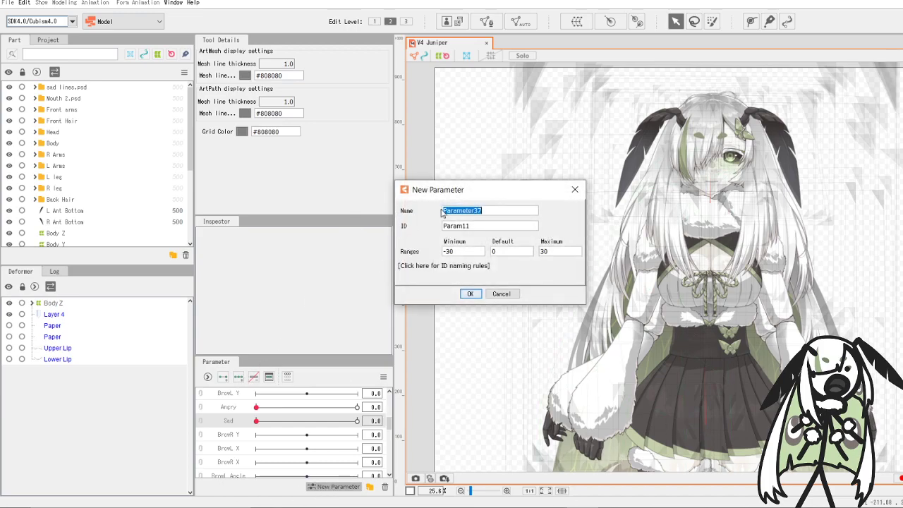
type("Heart Eyes")
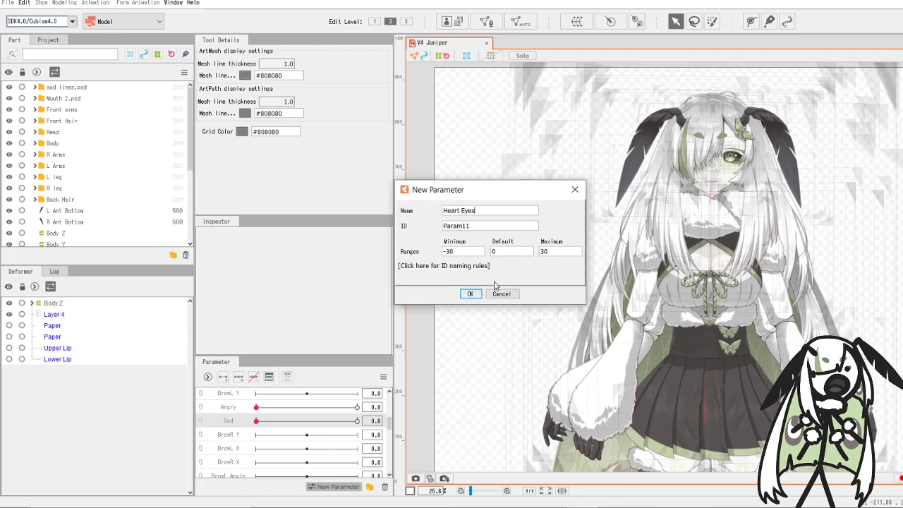
double_click(452, 252)
type("0")
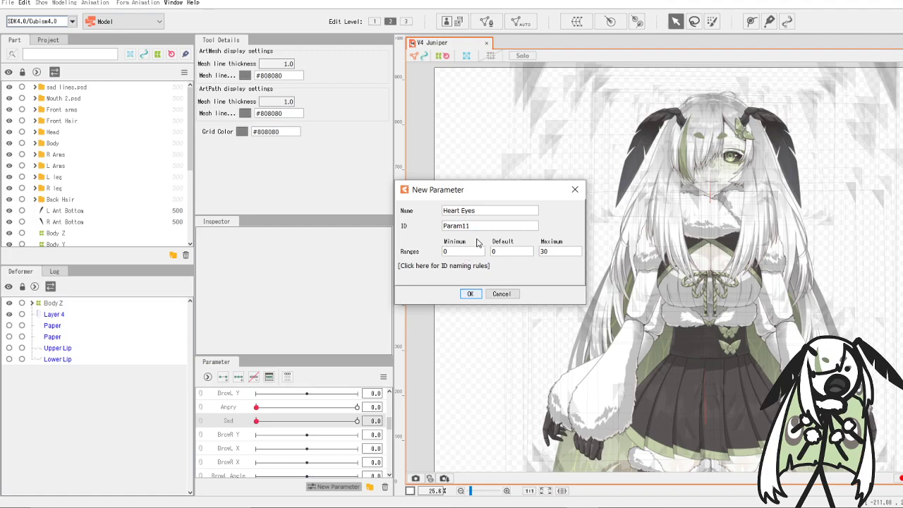
left_click_drag(573, 252, 528, 254)
type("1")
key("Return")
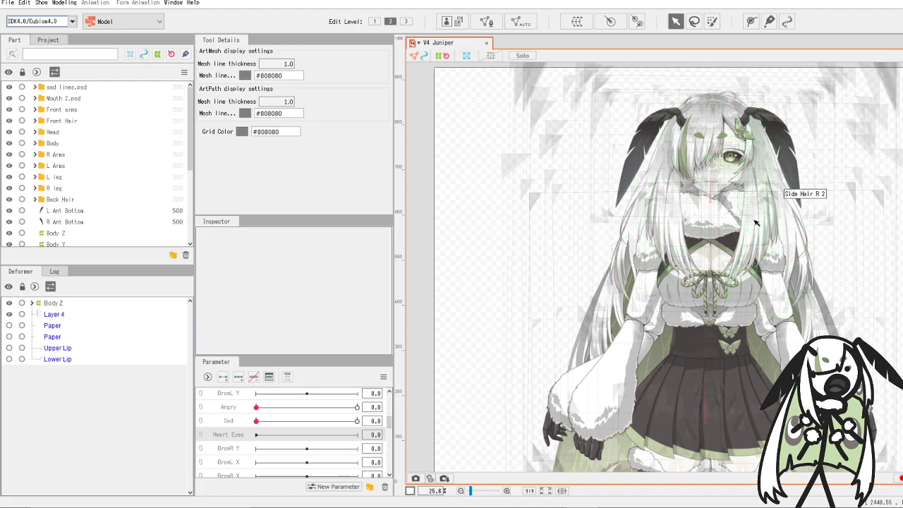
- Expand the deformer hierarchy from Body Z through Upper Torso and Head down to the deformers inside Head Y
scroll(705, 162, "up", 5)
scroll(622, 102, "down", 3)
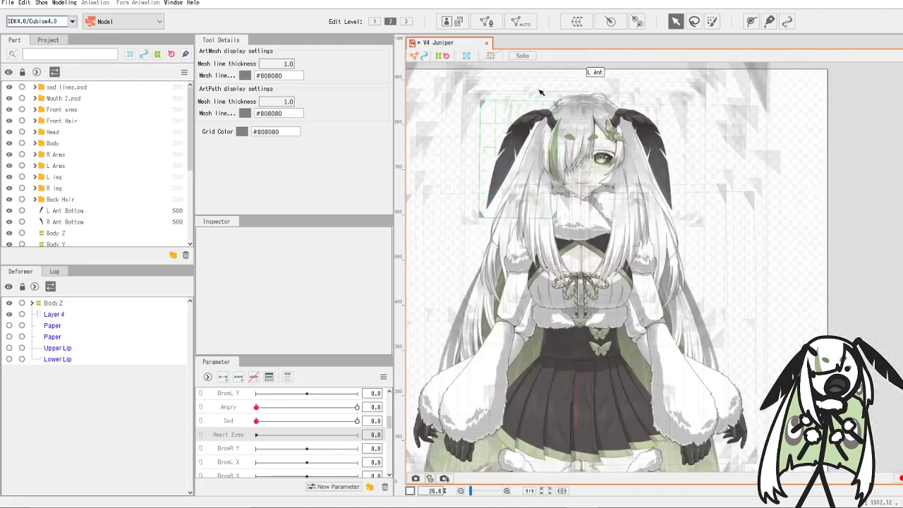
scroll(540, 95, "up", 2)
left_click(31, 303)
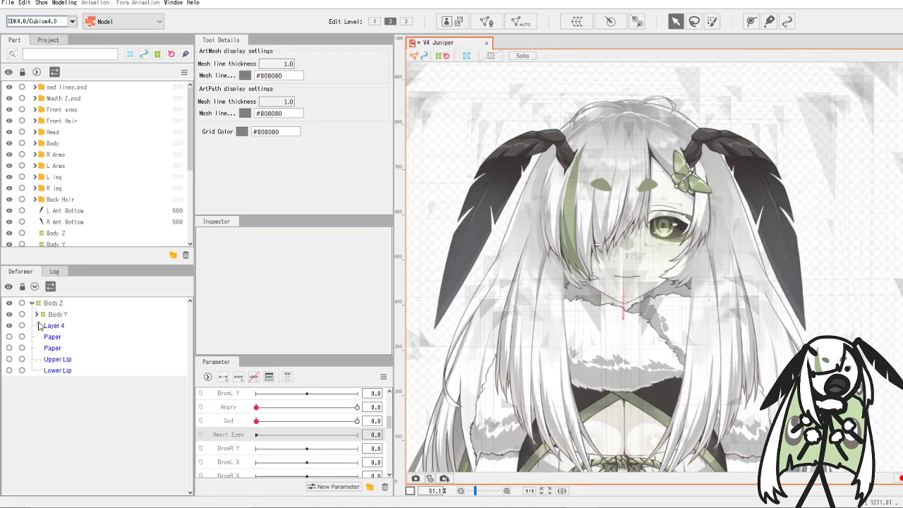
left_click(37, 315)
left_click(41, 349)
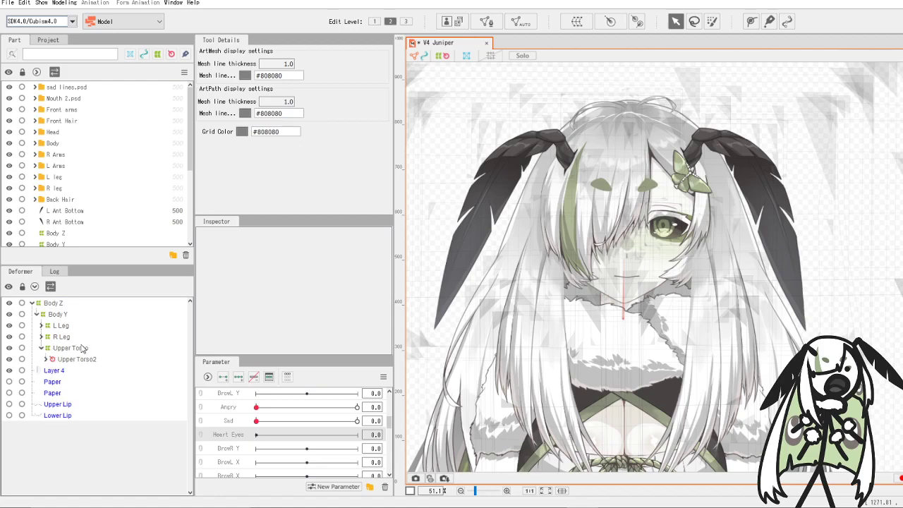
left_click(46, 359)
scroll(85, 348, "down", 1)
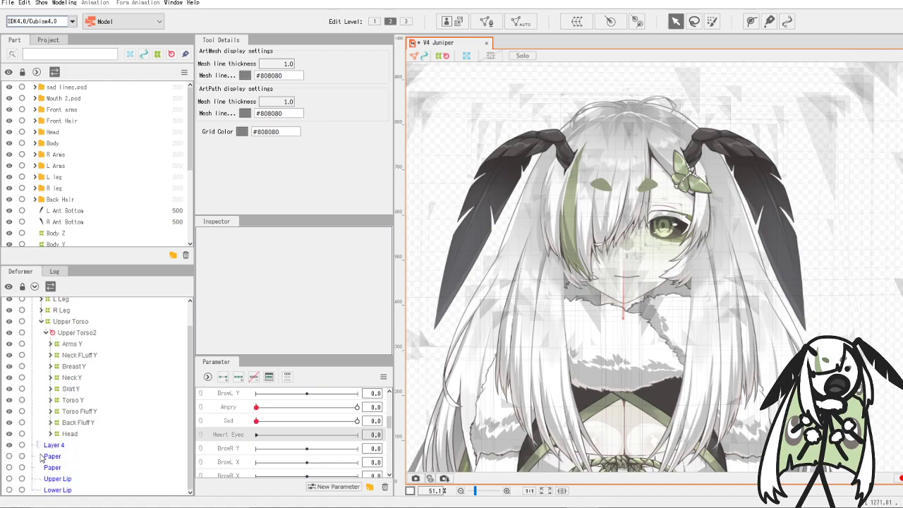
left_click(50, 434)
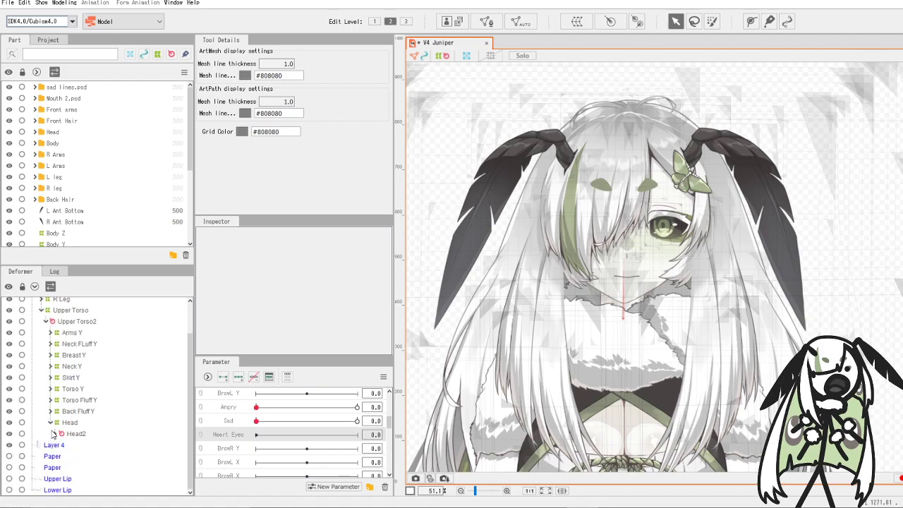
left_click(55, 445)
scroll(87, 434, "down", 1)
left_click(60, 422)
scroll(58, 406, "down", 1)
left_click(65, 423)
scroll(99, 429, "down", 3)
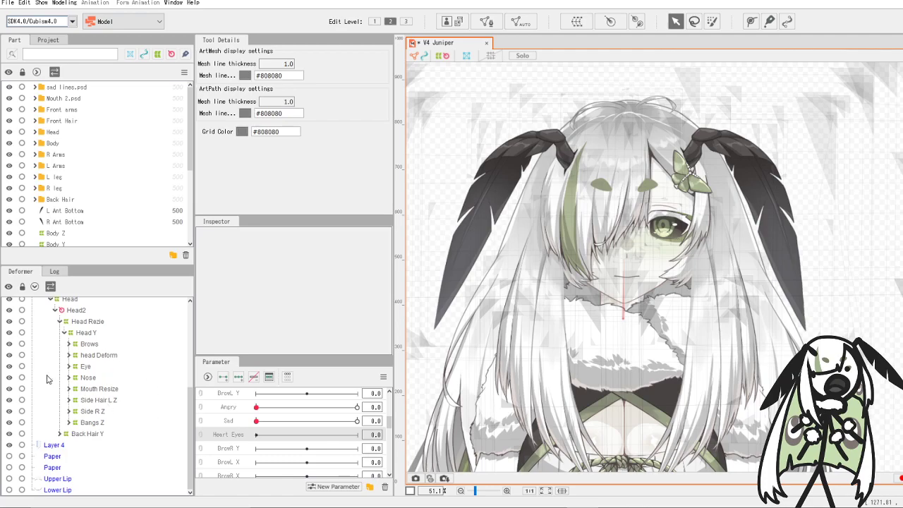
- Expand the Eye deformer through Iris and Iris Resize to Iris Position, and select the Heart eyes mesh
left_click(69, 355)
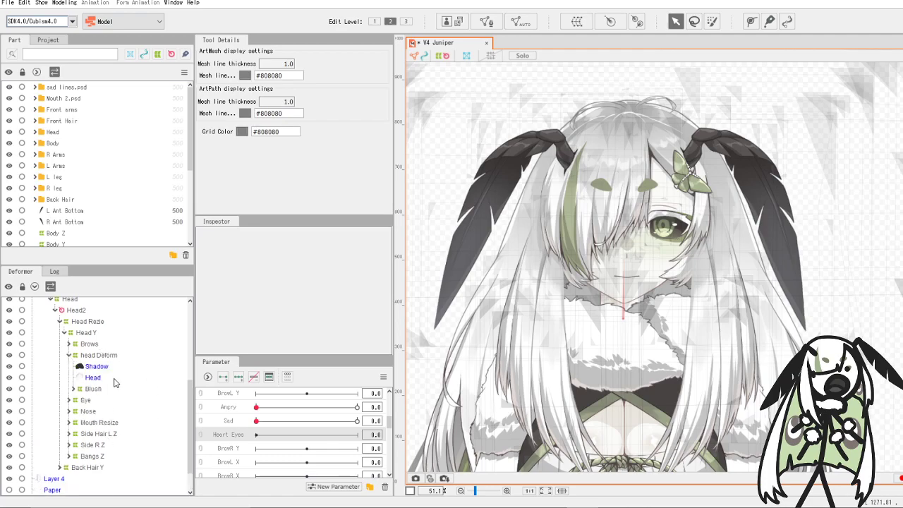
left_click(69, 400)
scroll(81, 408, "down", 1)
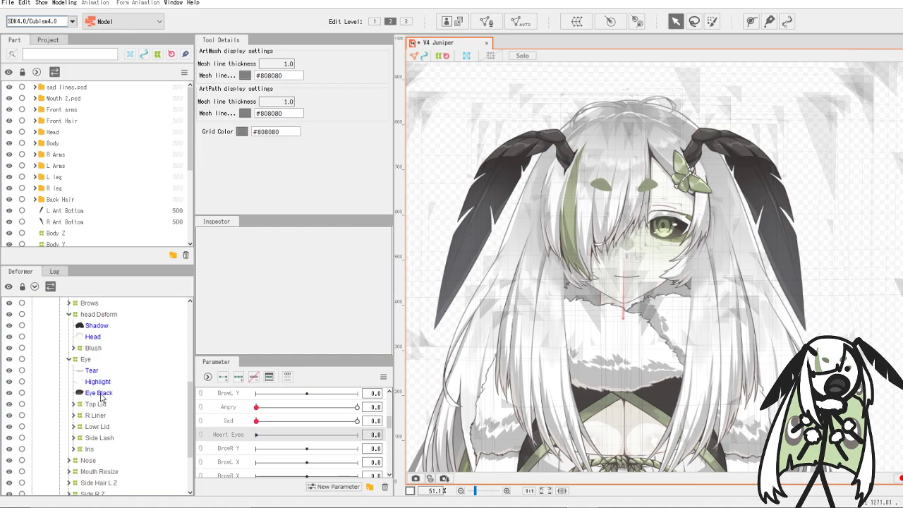
left_click(86, 450)
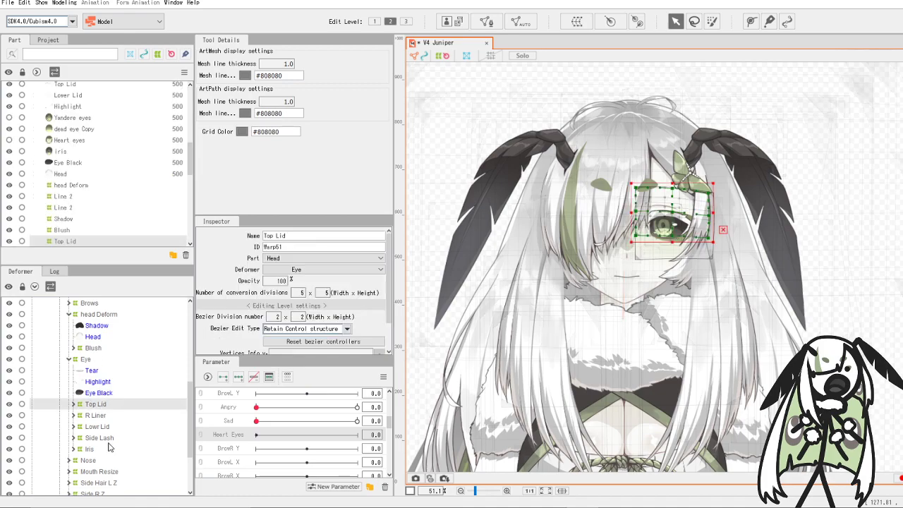
left_click(74, 450)
scroll(74, 451, "down", 2)
left_click(78, 367)
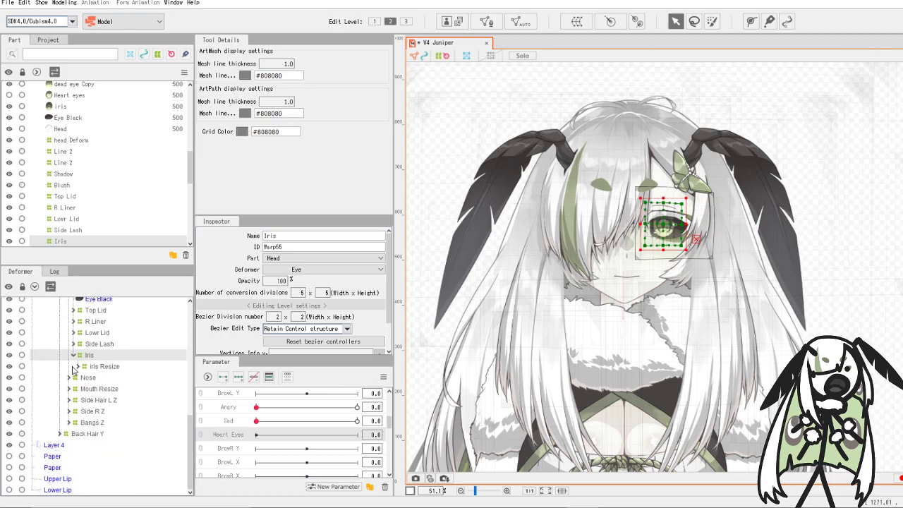
left_click(83, 378)
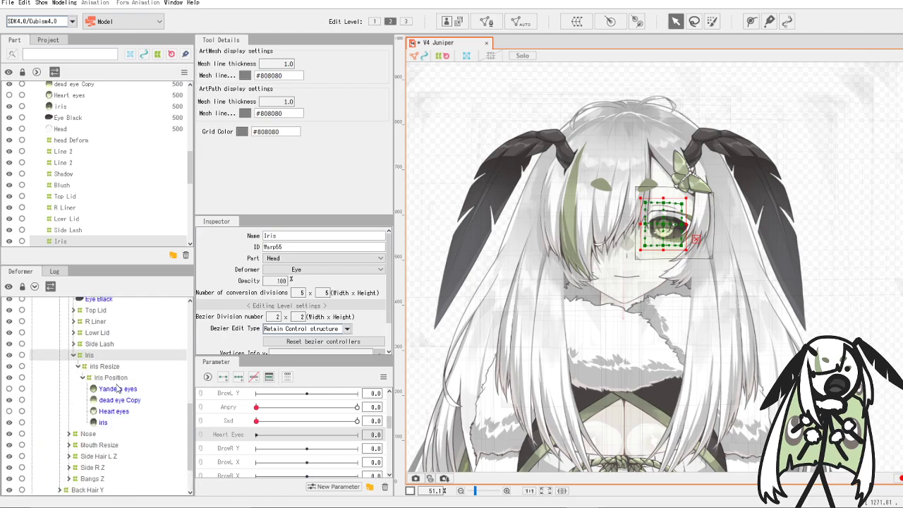
left_click(113, 411)
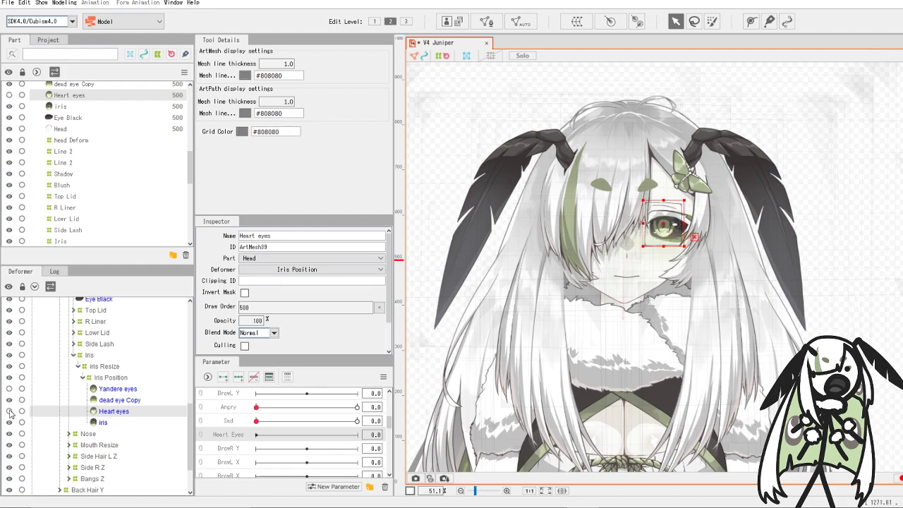
- Show the Heart eyes mesh, key it at both ends of Heart Eyes, and set its opacity to 0% at value 0
left_click(9, 411)
left_click(223, 378)
double_click(258, 321)
type("0")
key("Return")
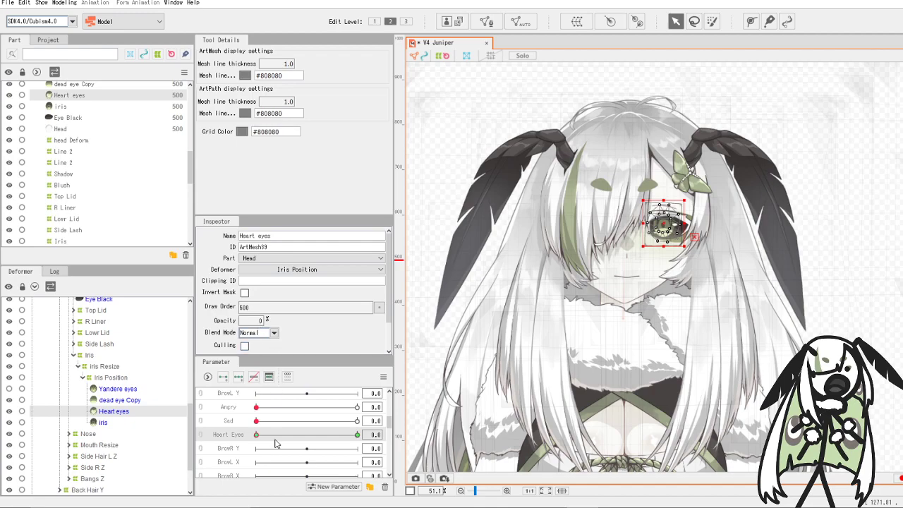
left_click_drag(275, 435, 376, 439)
scroll(64, 397, "up", 3)
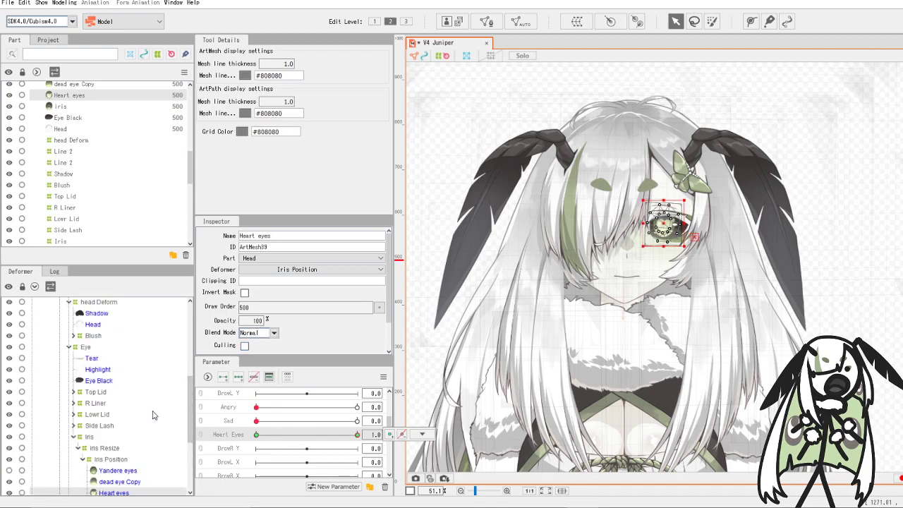
- Key the Big blush mesh on Heart Eyes, set its opacity to 100% at value 1, and shift it slightly lower on the face
left_click(92, 336)
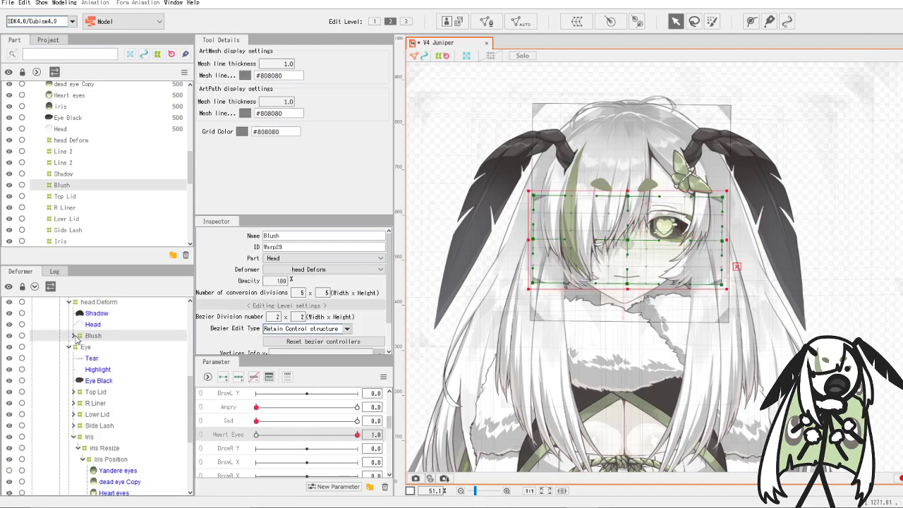
left_click(74, 336)
left_click(104, 349)
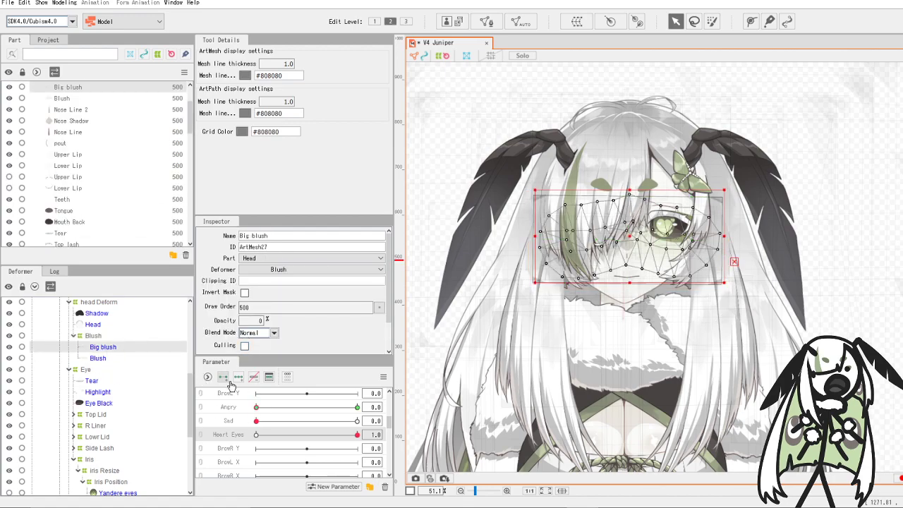
left_click(257, 435)
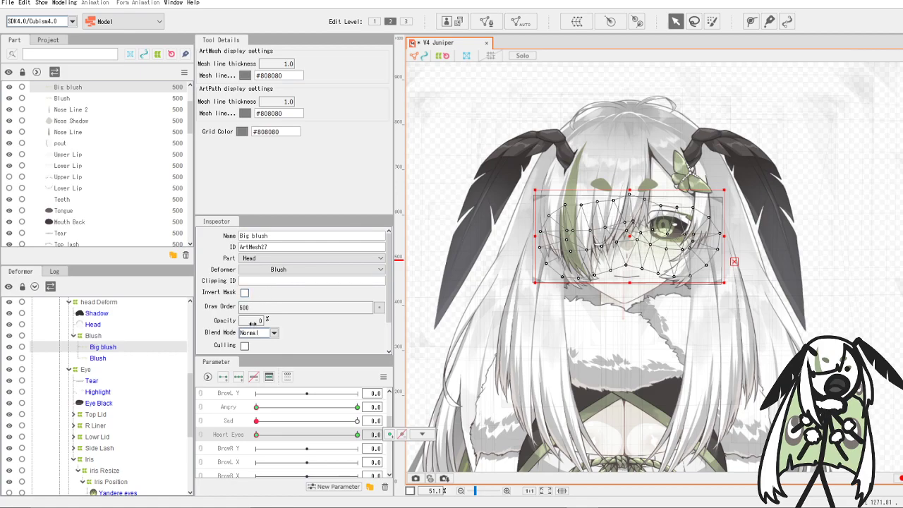
left_click(357, 435)
left_click(260, 320)
type("100")
key("Return")
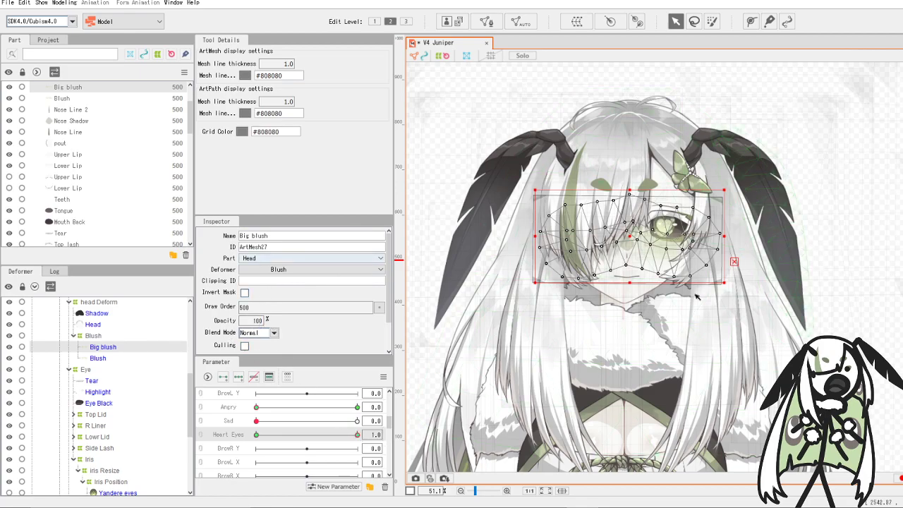
left_click_drag(633, 238, 632, 242)
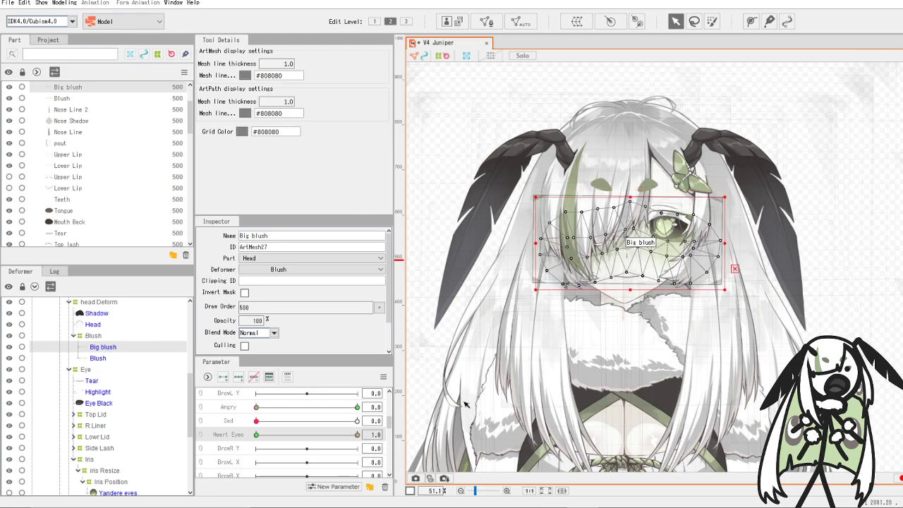
mouse_move(358, 435)
left_mouse_down()
mouse_move(259, 443)
mouse_move(360, 438)
left_mouse_up()
- Create a parameter named Shy below Heart Eyes, with a range from 0 to 1
left_click(333, 487)
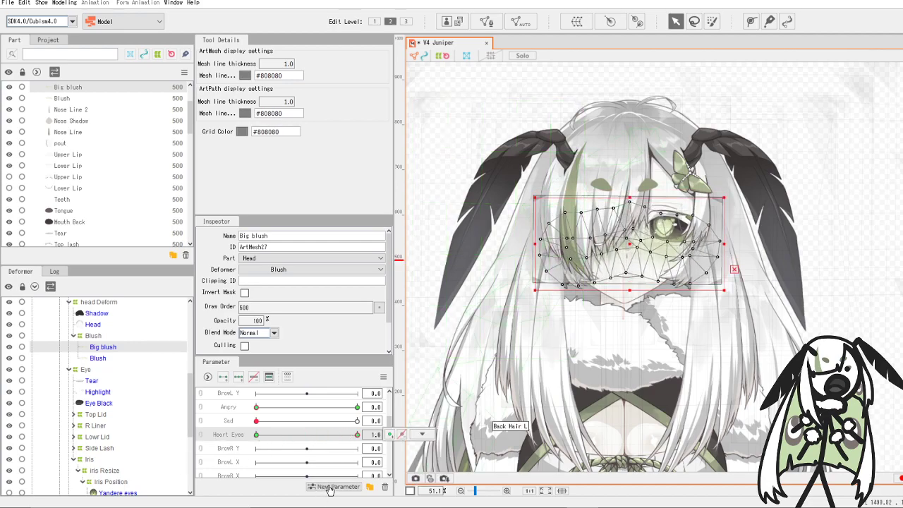
type("Shy")
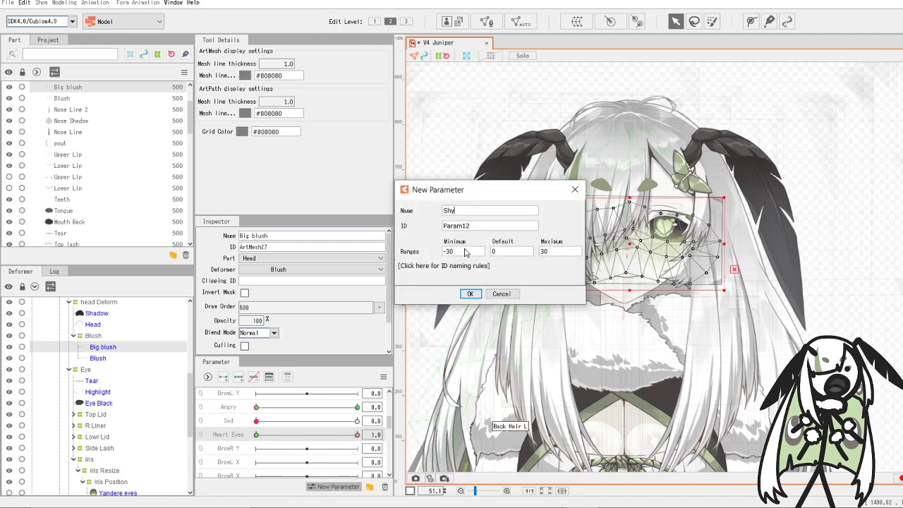
left_click_drag(479, 254, 427, 256)
type("0")
left_click(470, 293)
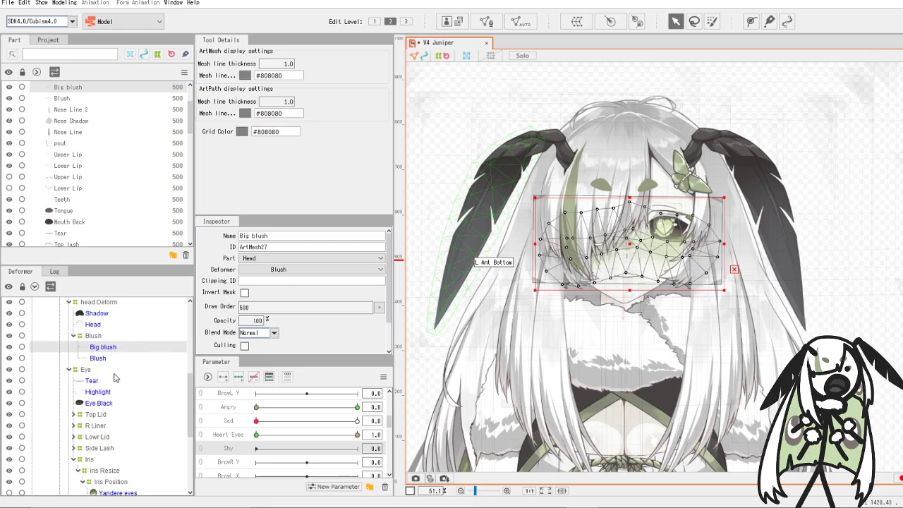
- Expand the Bangs Z and Bangs deformers in the hierarchy and select the Shy R mesh
scroll(113, 424, "up", 3)
scroll(118, 425, "down", 4)
scroll(118, 424, "down", 4)
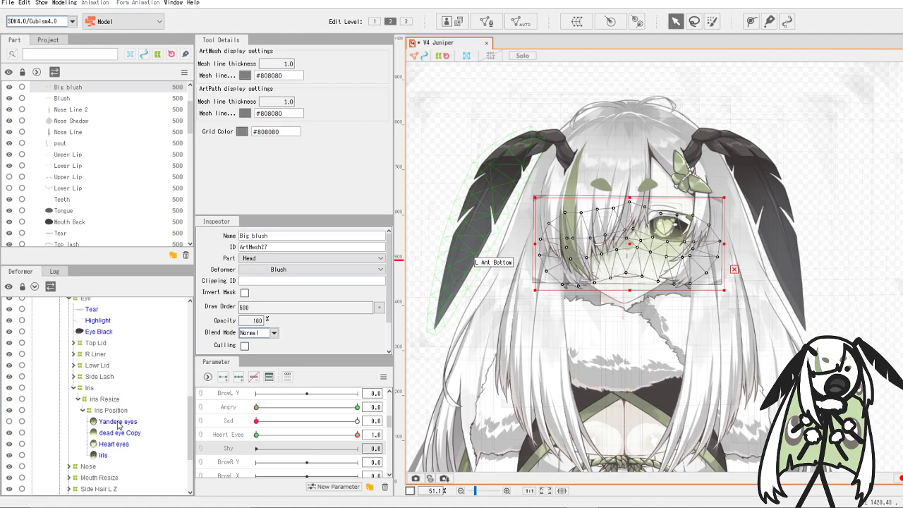
scroll(119, 425, "up", 2)
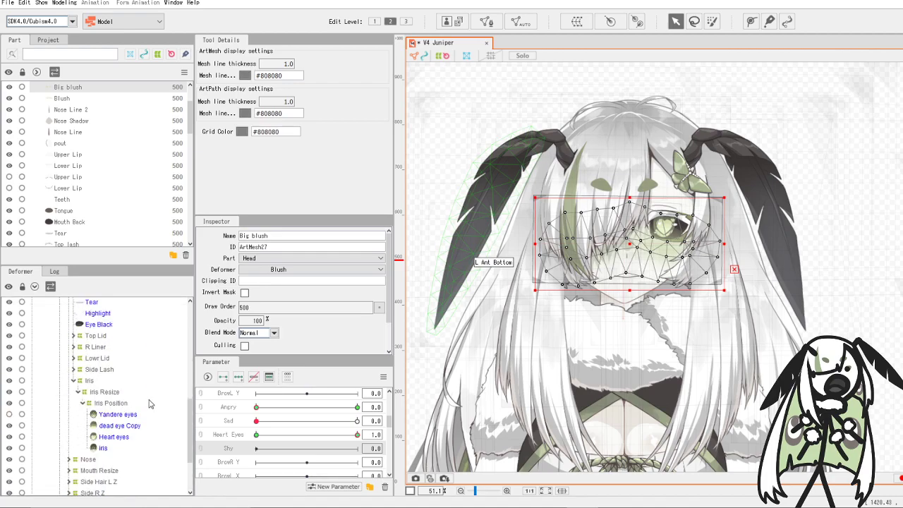
scroll(125, 396, "up", 1)
scroll(106, 381, "down", 1)
scroll(107, 380, "down", 3)
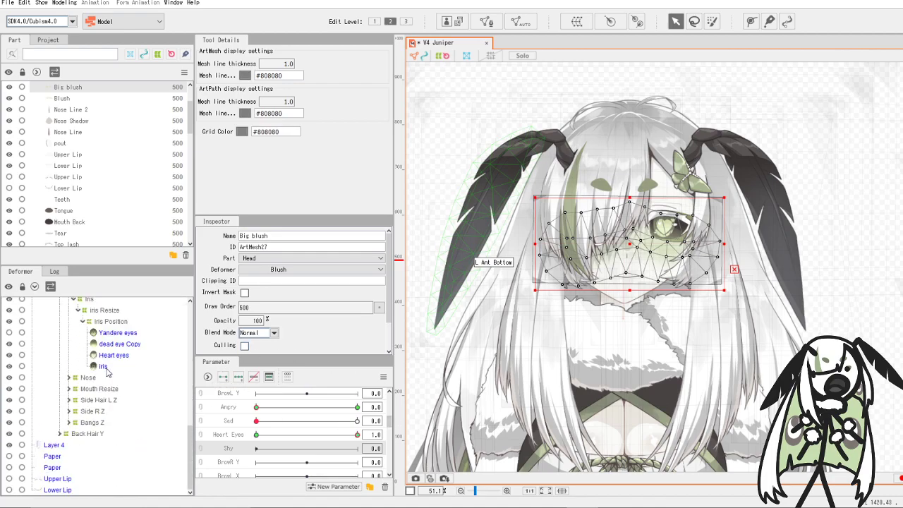
left_click(69, 422)
left_click(74, 423)
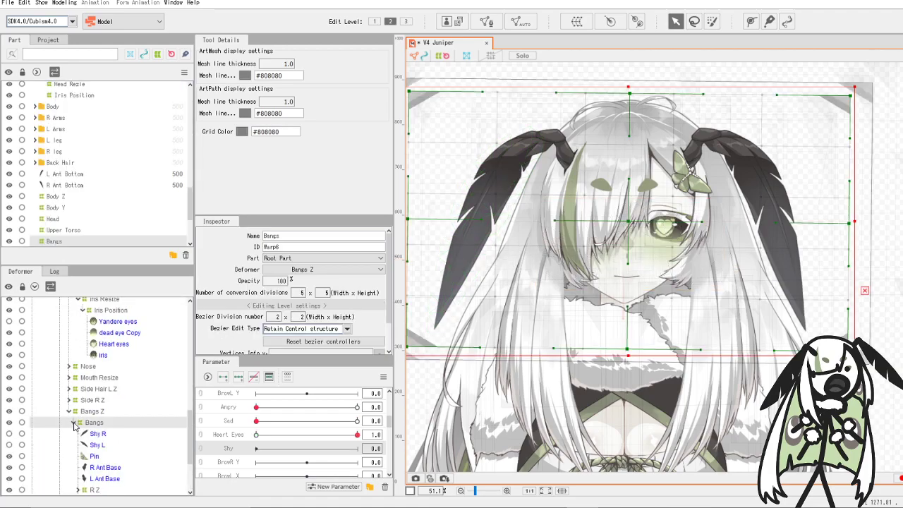
left_click(73, 423)
left_click(97, 344)
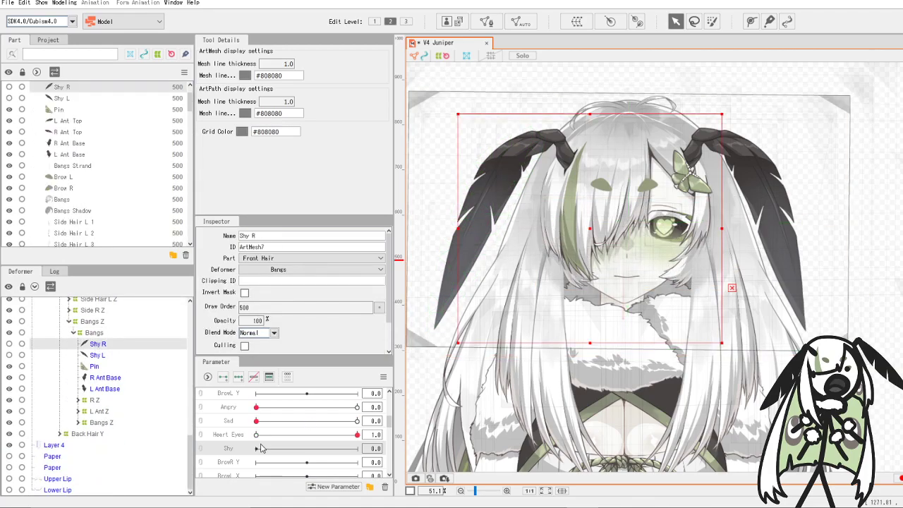
- Show the Shy R and Shy L feather meshes and key each of them at both ends of the Shy parameter
left_click(10, 343)
left_click(10, 355)
left_click(223, 378)
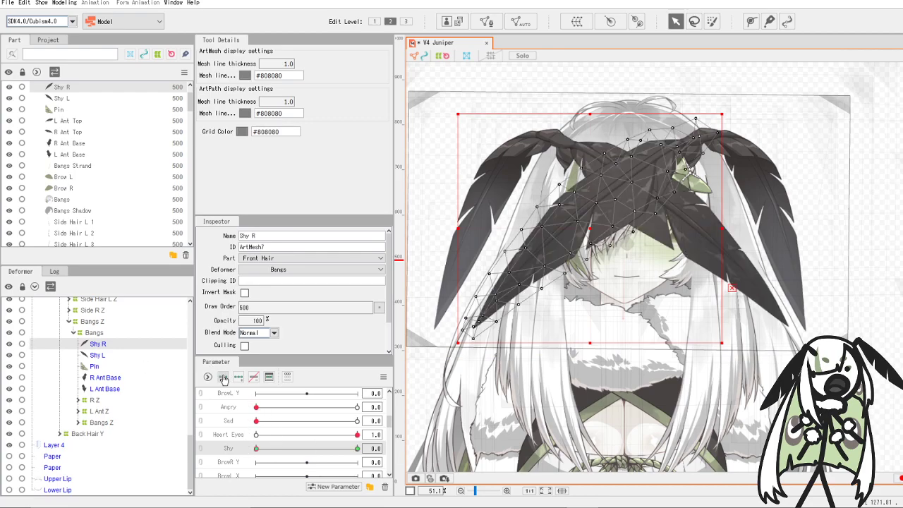
left_click(96, 355)
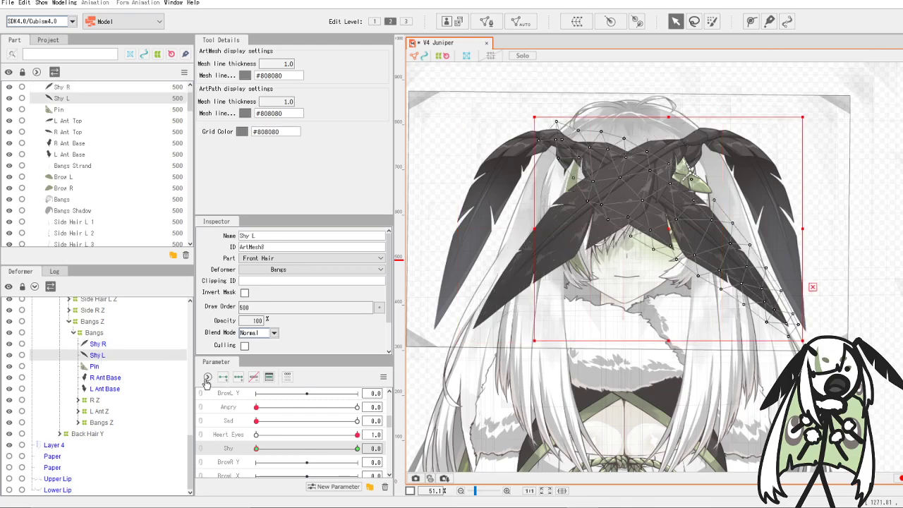
- Select Shy R and Shy L together and add a middle key at about 0.3 on the Shy parameter
left_click(116, 344)
left_click(115, 355, "ctrl")
left_click(280, 450)
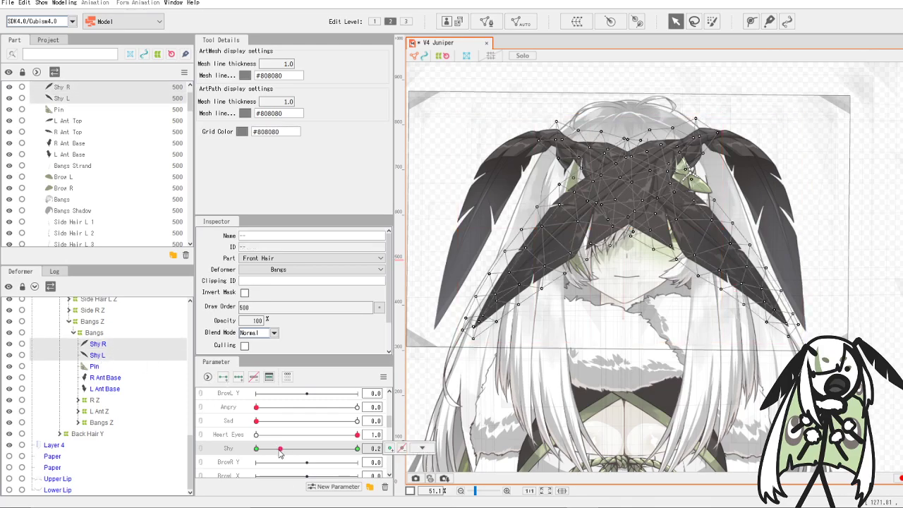
left_click_drag(279, 451, 283, 453)
left_click(390, 449)
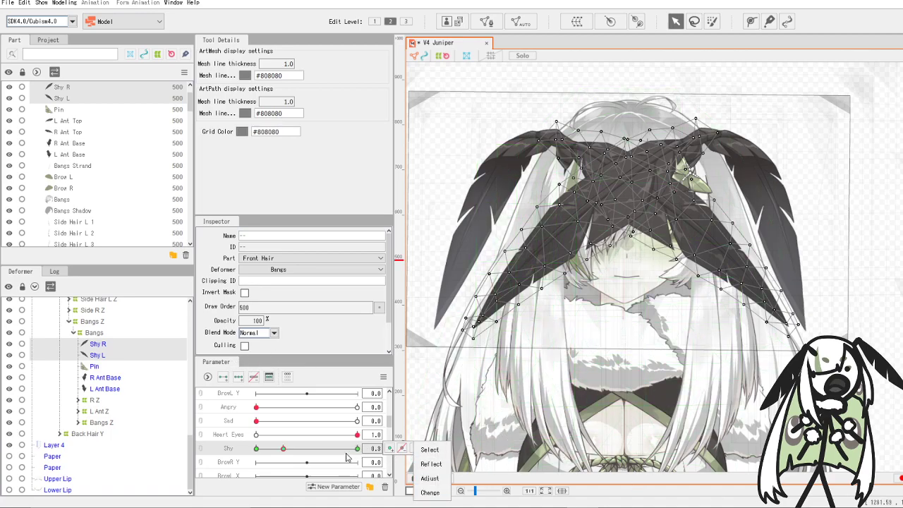
mouse_move(292, 450)
left_mouse_down()
mouse_move(256, 449)
mouse_move(326, 450)
left_mouse_up()
left_click(283, 449)
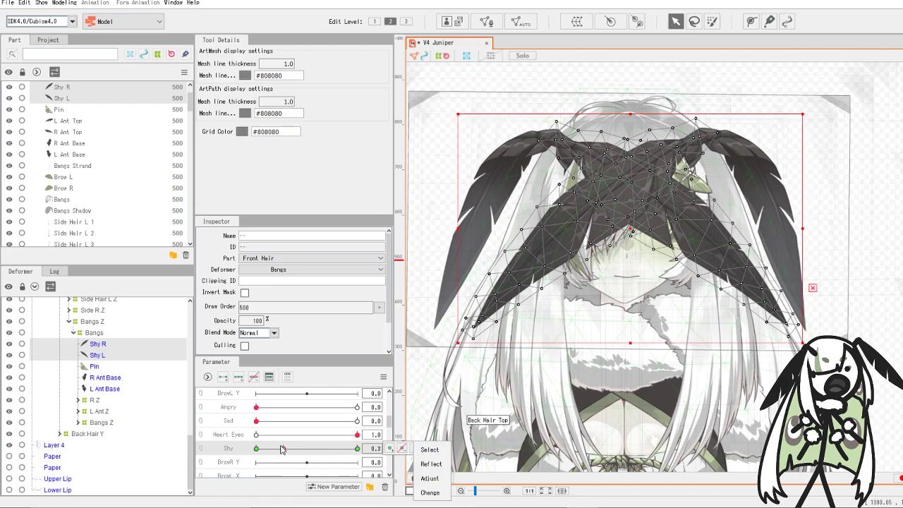
- Set the opacity of both Shy feathers to 0% at Shy value 0 and check the fade across the parameter
right_click(255, 450)
left_click(256, 449)
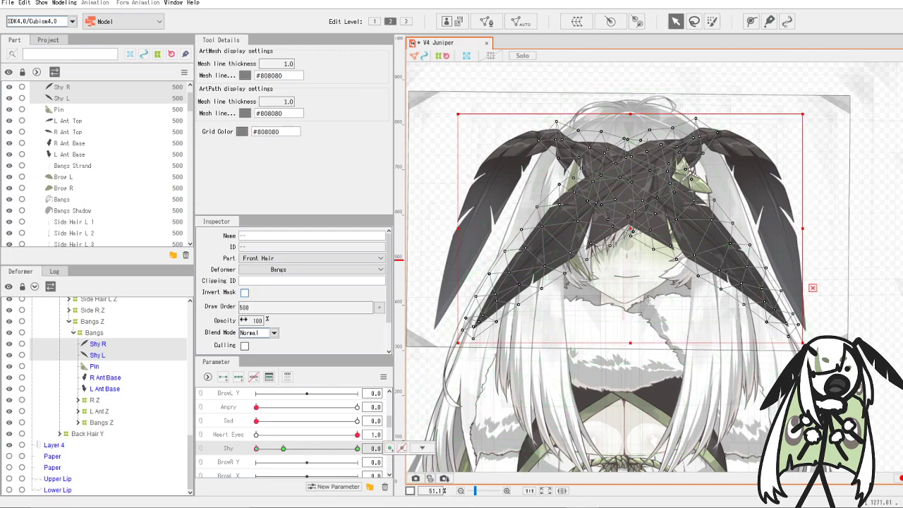
left_click(258, 320)
left_click(264, 321)
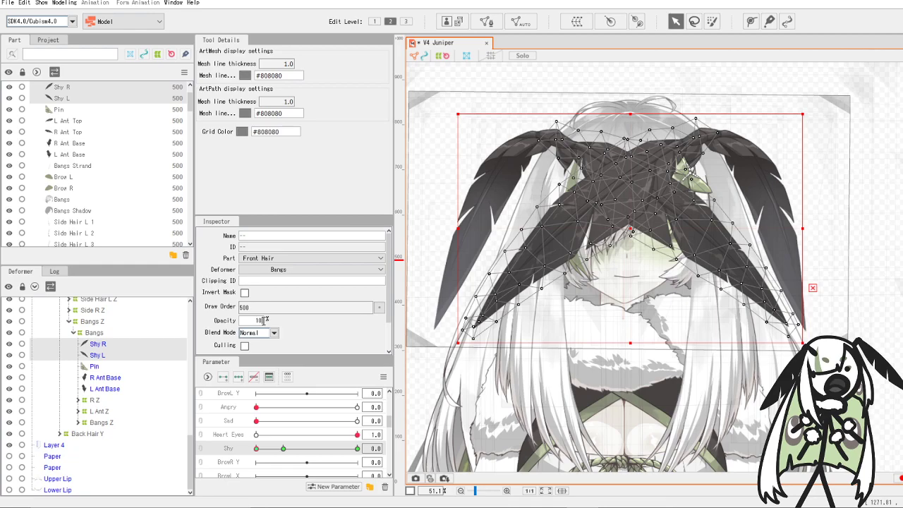
type("0")
key("Return")
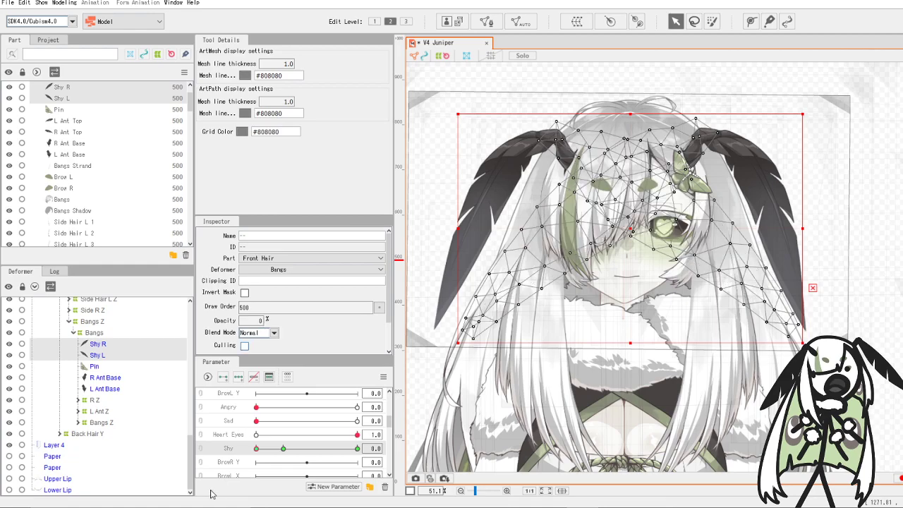
left_click(271, 449)
mouse_move(277, 455)
left_mouse_down()
mouse_move(258, 451)
mouse_move(284, 452)
left_mouse_up()
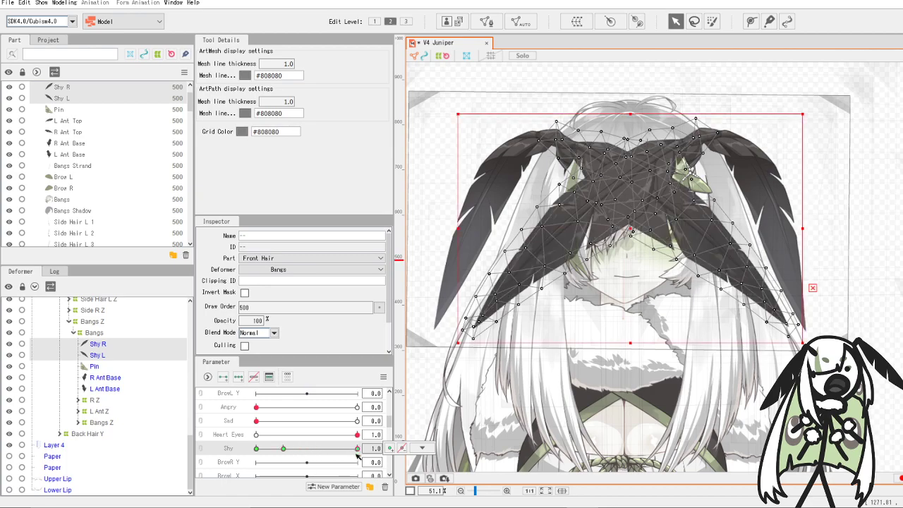
- Try to rotate the Shy R feather downward and move it over the side hair at Shy value 1
left_click(115, 345)
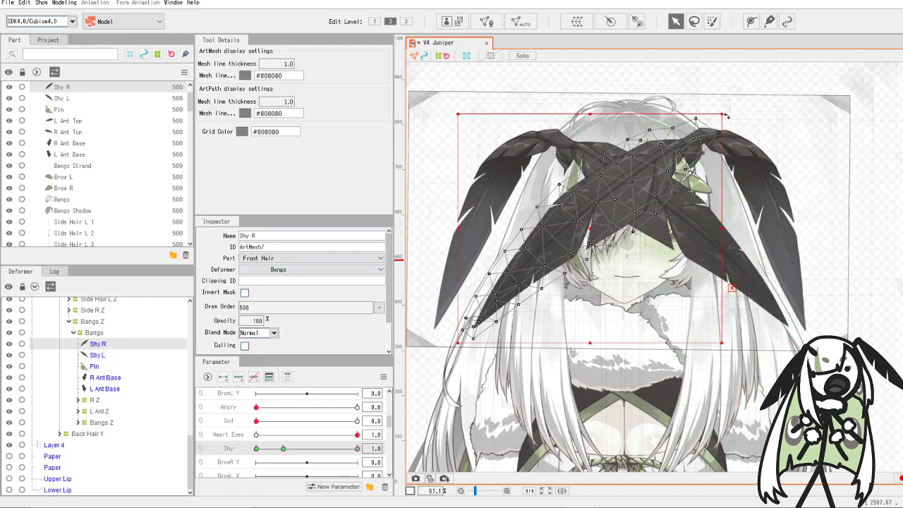
left_click_drag(728, 112, 853, 182)
left_click_drag(696, 257, 738, 271)
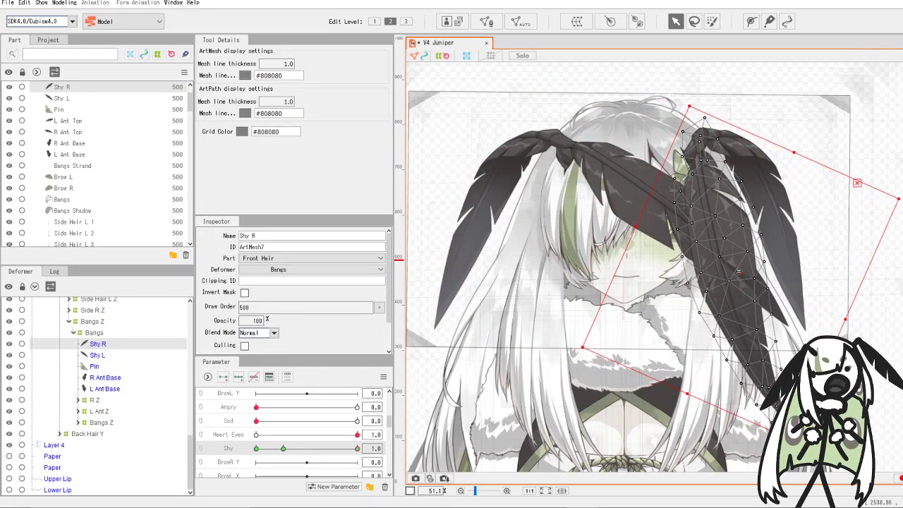
key("ctrl+z")
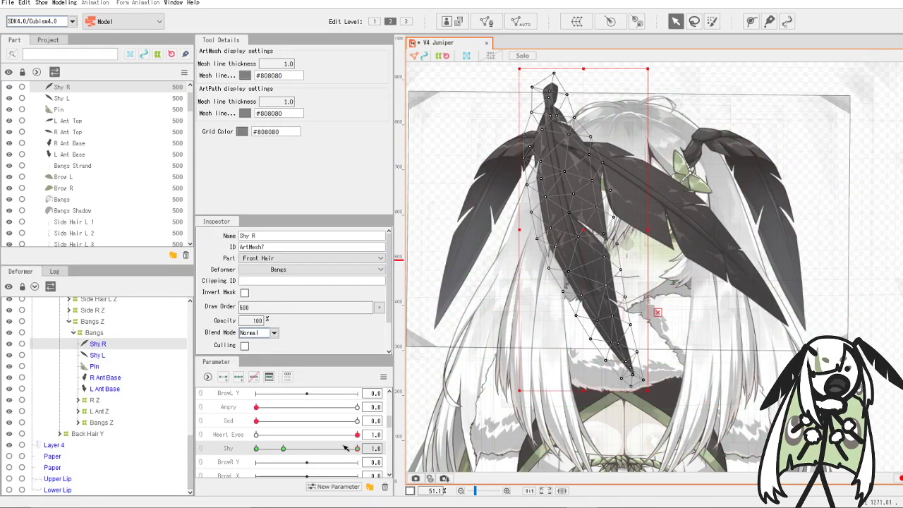
key("ctrl+y")
- At Shy value 0, rotate the Shy R feather downward, test it over the side hair near its antenna base, and undo the move
left_click(256, 449)
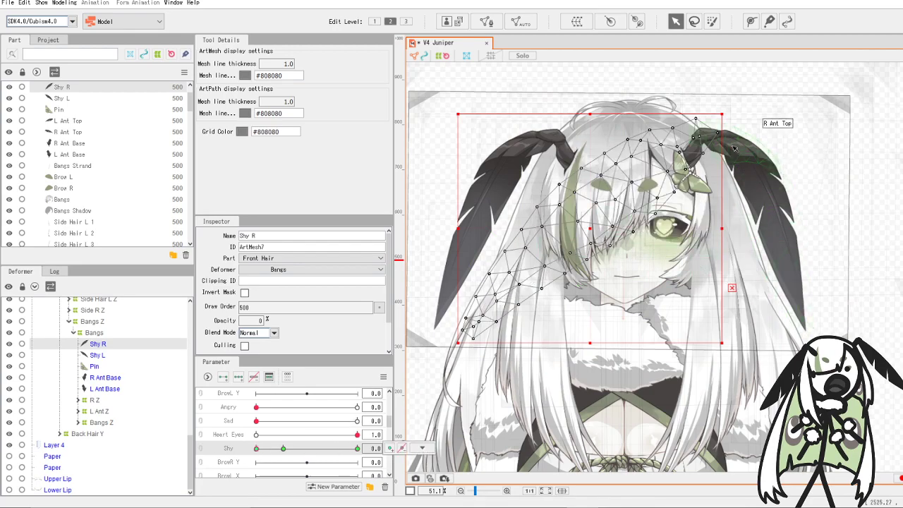
left_click_drag(727, 111, 569, 83)
left_click_drag(624, 242, 691, 91)
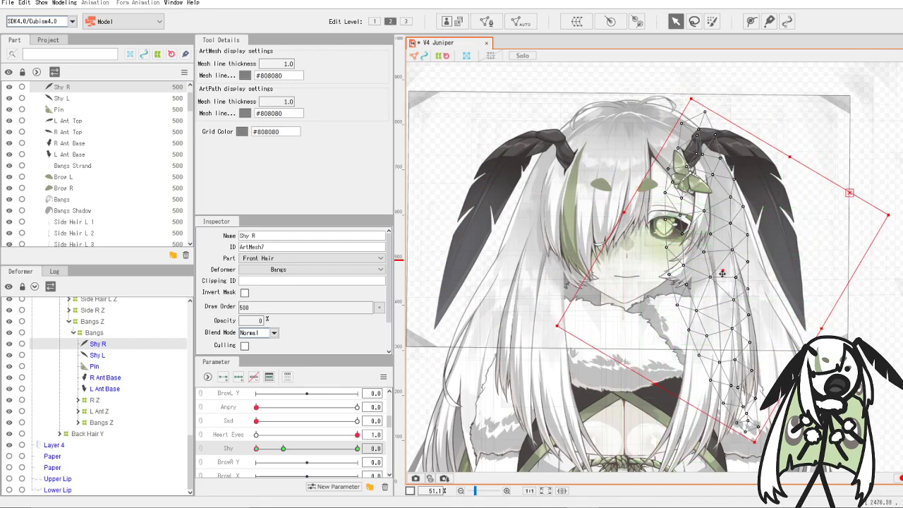
left_click_drag(722, 272, 727, 269)
mouse_move(258, 449)
left_mouse_down()
mouse_move(324, 456)
mouse_move(237, 463)
mouse_move(271, 450)
mouse_move(359, 451)
mouse_move(245, 452)
mouse_move(342, 456)
mouse_move(256, 456)
left_mouse_up()
left_click(284, 451)
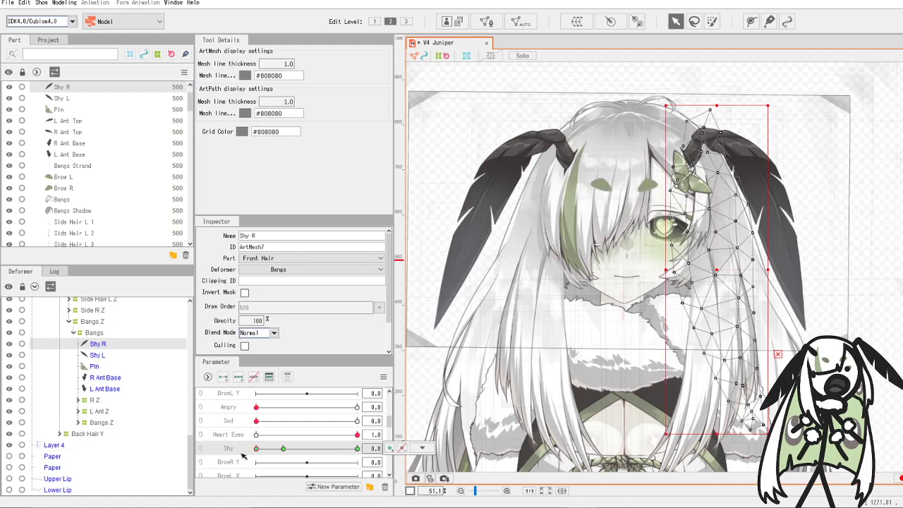
key("ctrl+z")
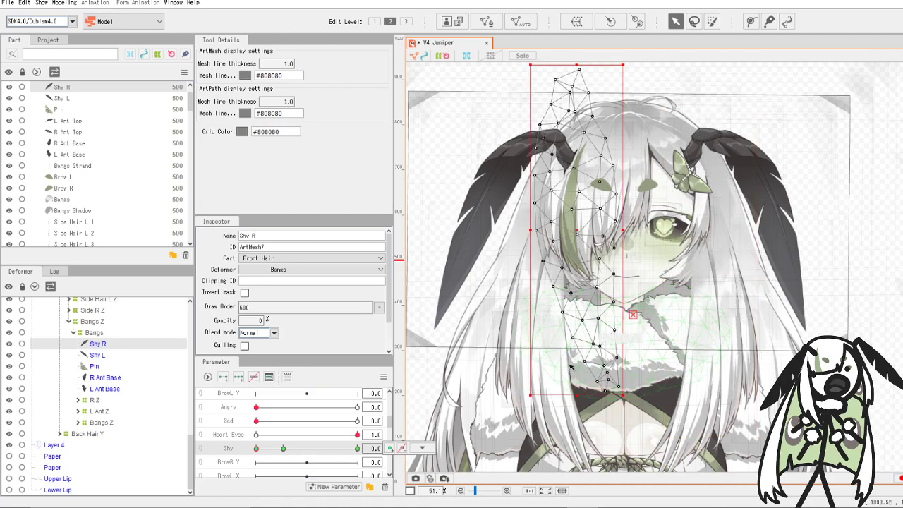
- Browse the auto backup folder and open the most recent backup, V4 Juniper_backup2021_0307_1240
left_click(192, 3)
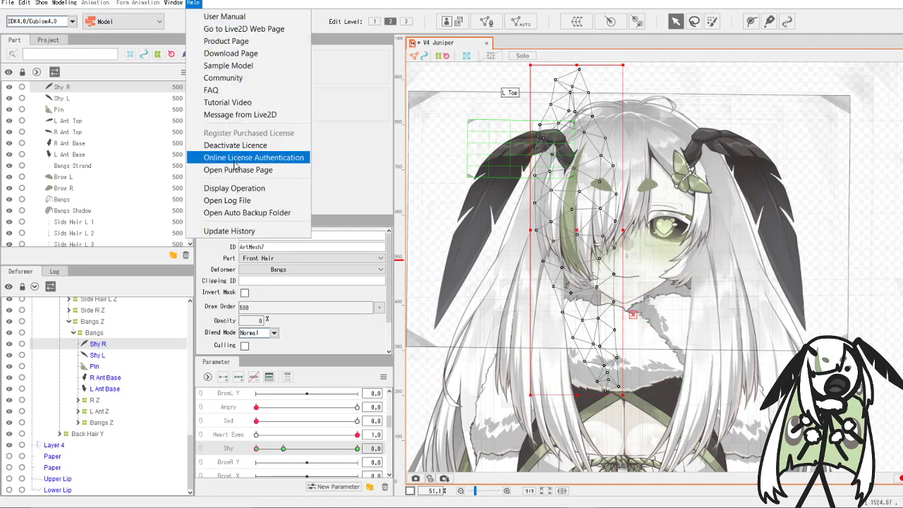
left_click(236, 213)
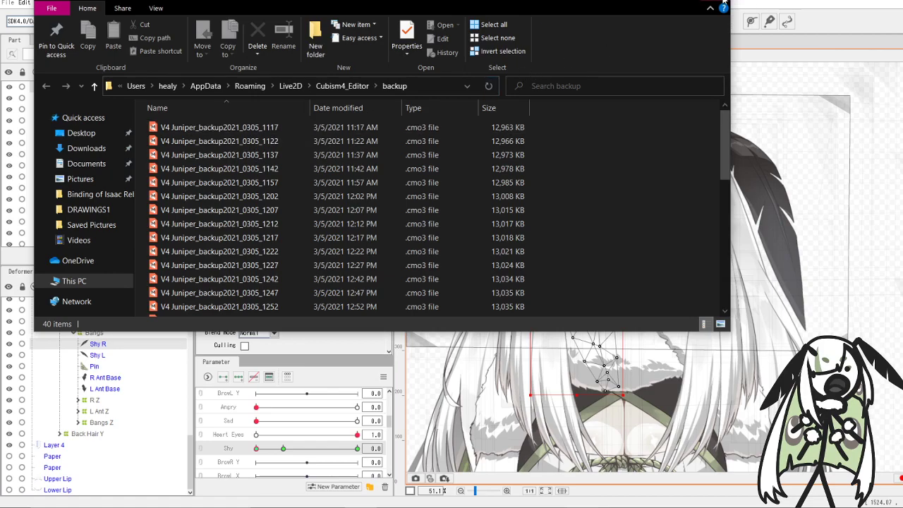
scroll(384, 242, "down", 9)
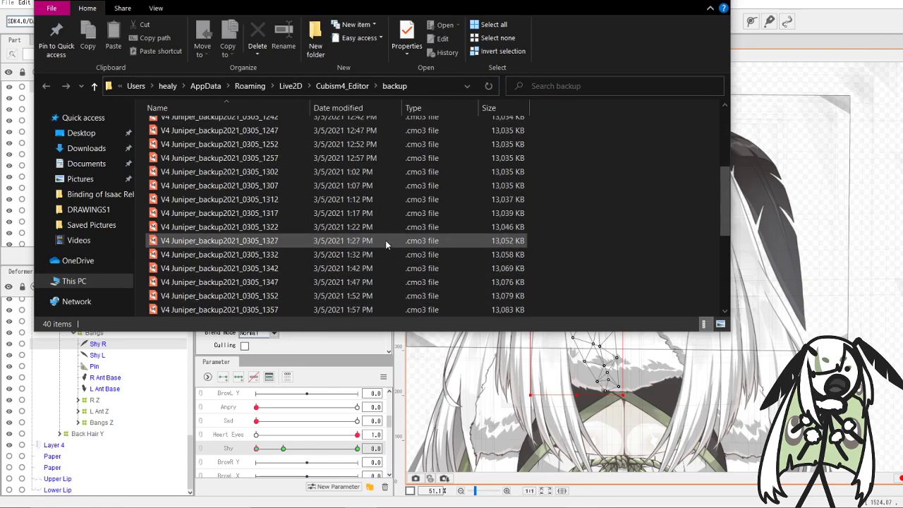
scroll(384, 247, "up", 2)
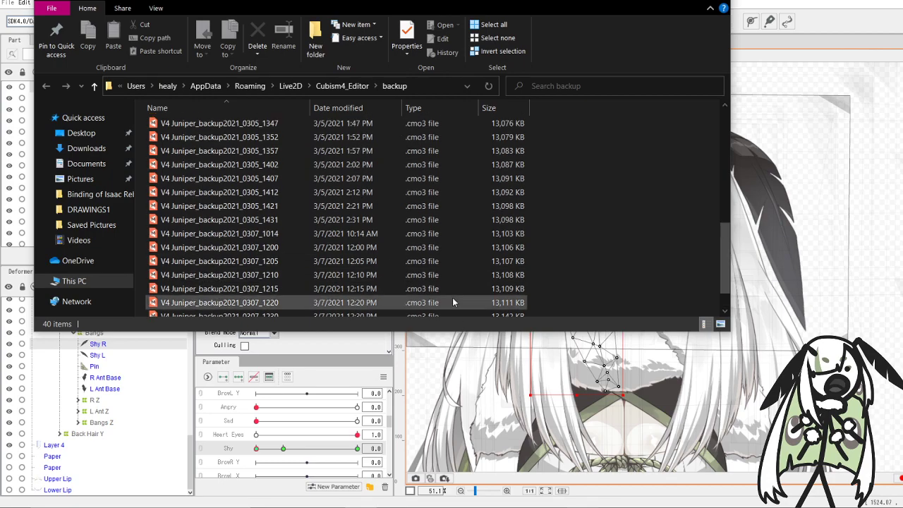
scroll(400, 229, "down", 2)
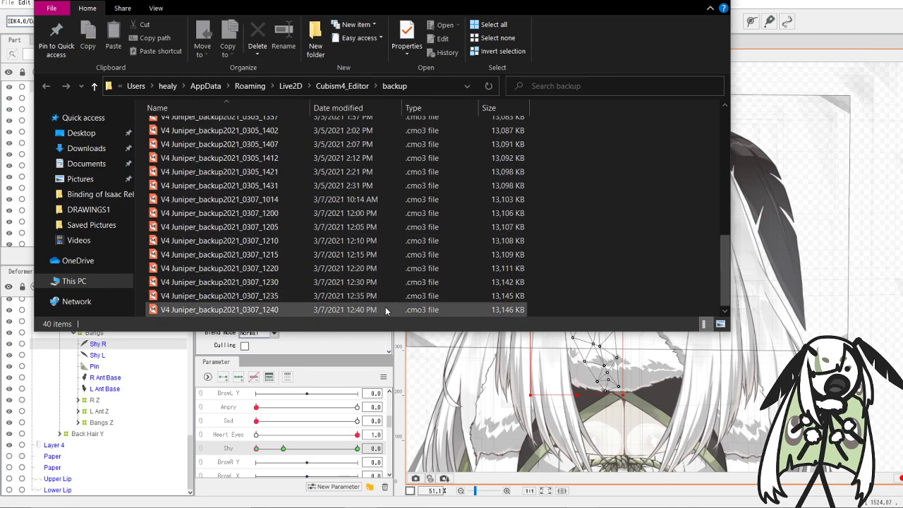
left_click(350, 311)
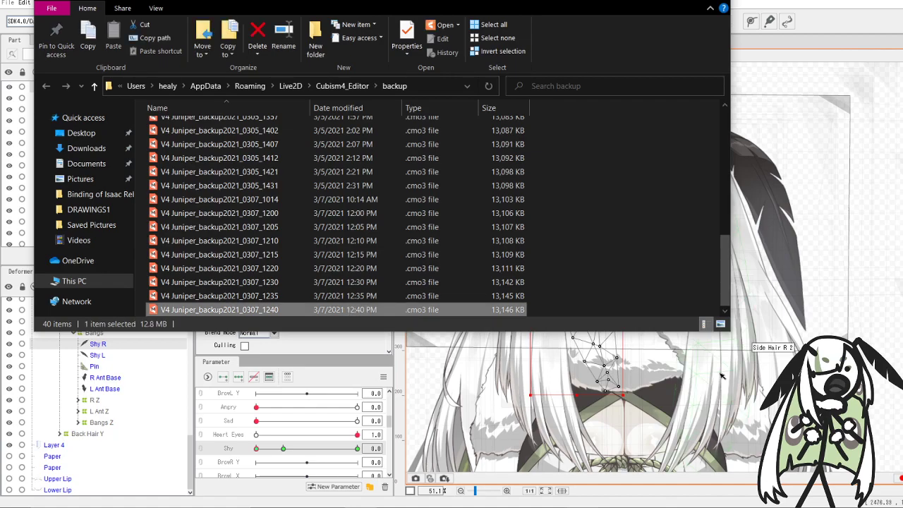
key("Return")
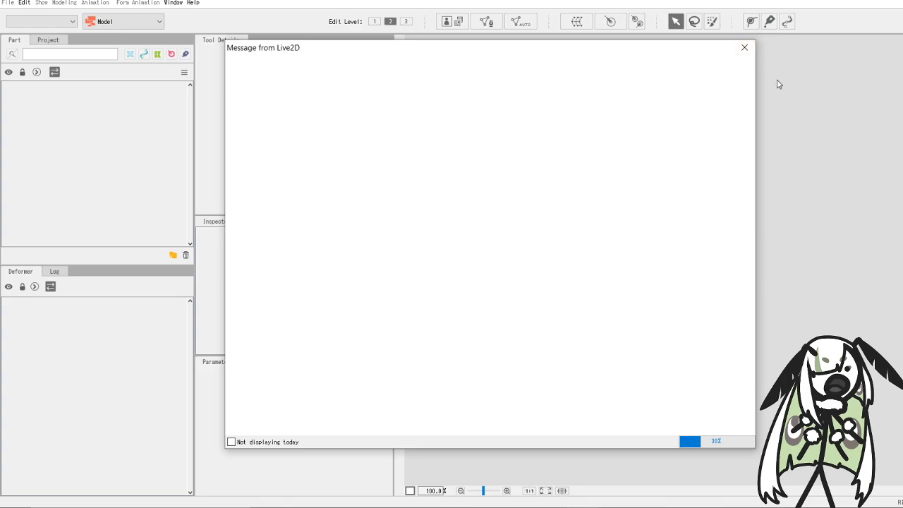
- In the backup model, test the Shy parameter between 0 and 1 and examine how the feathers cover the face
scroll(298, 434, "down", 5)
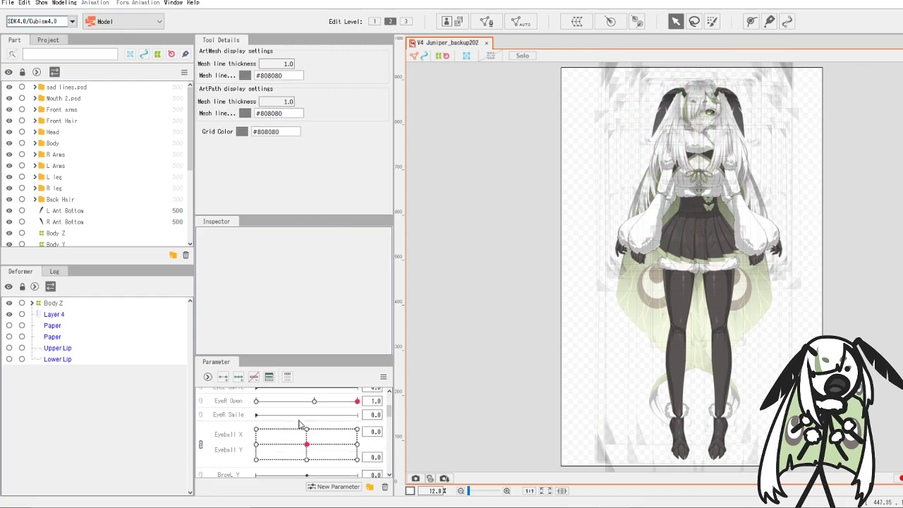
left_click_drag(257, 435, 230, 463)
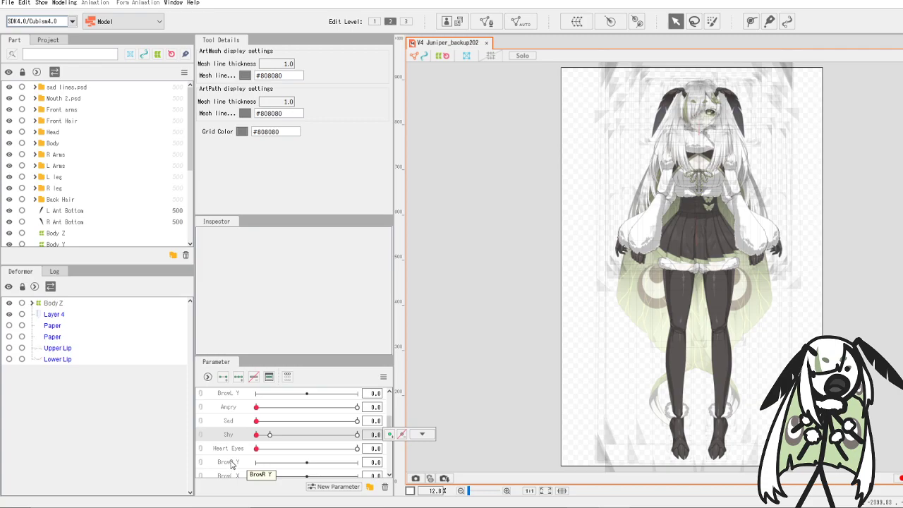
scroll(806, 94, "down", 1)
scroll(750, 75, "up", 4)
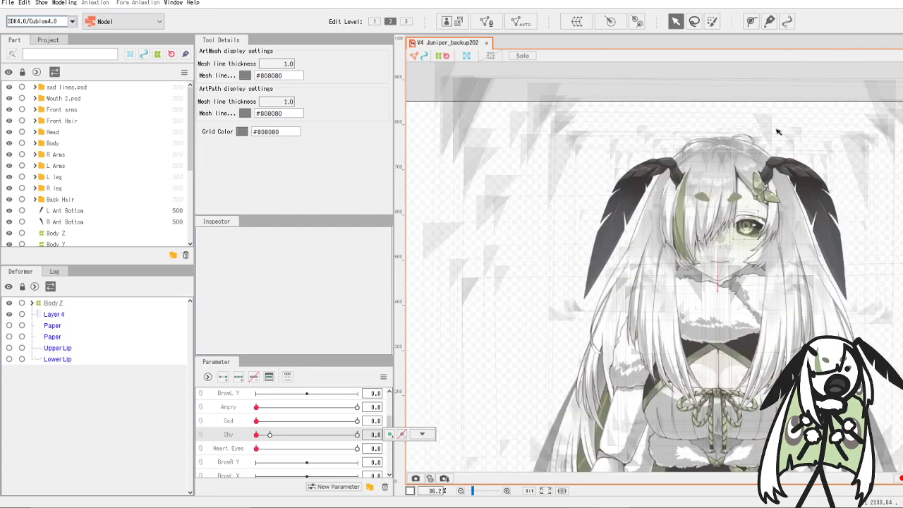
scroll(762, 123, "down", 1)
left_click_drag(257, 436, 217, 443)
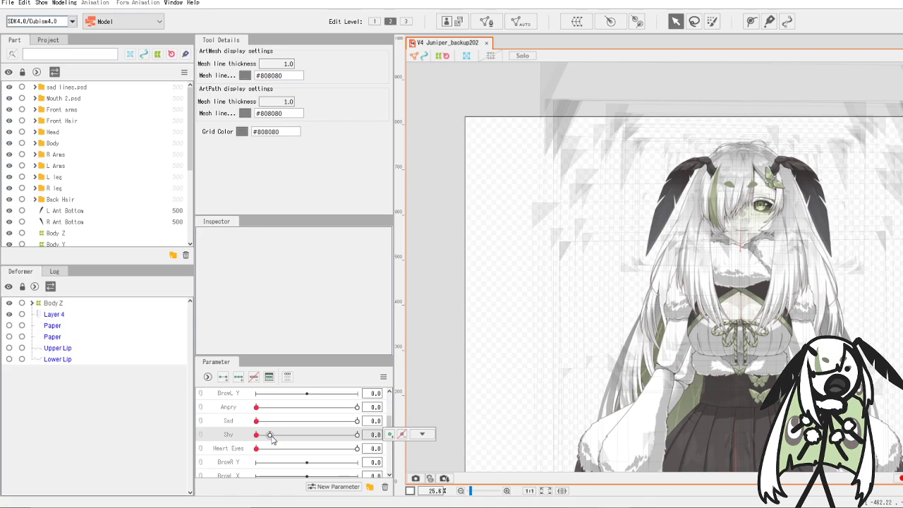
mouse_move(257, 437)
left_mouse_down()
mouse_move(359, 437)
mouse_move(219, 438)
mouse_move(359, 453)
left_mouse_up()
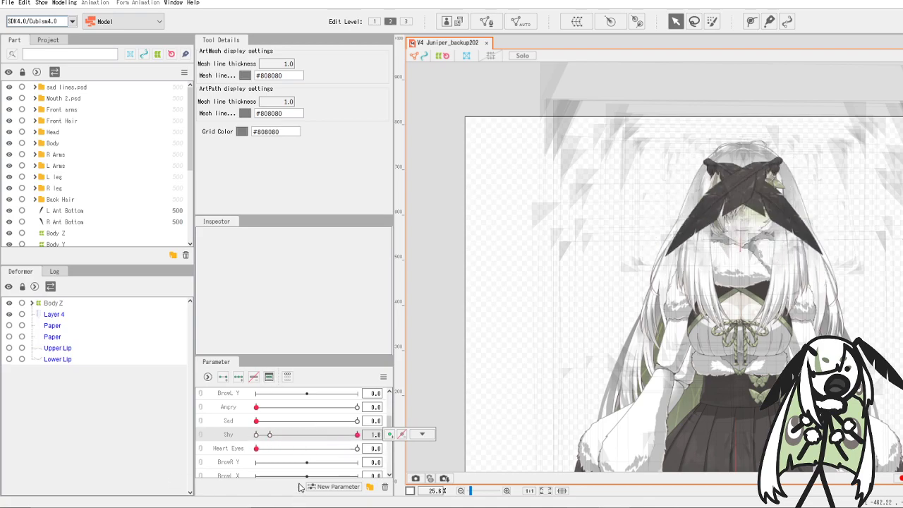
left_click_drag(306, 443, 183, 438)
scroll(760, 214, "up", 6)
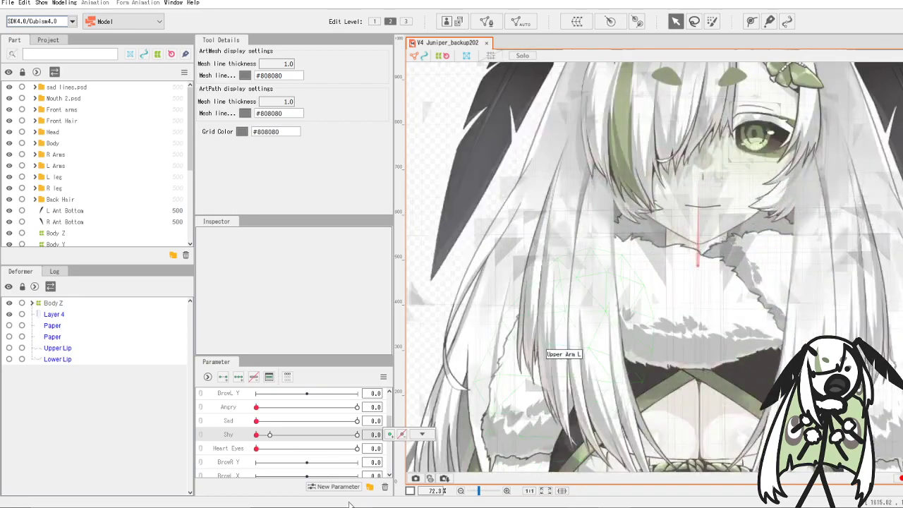
left_click_drag(270, 433, 357, 434)
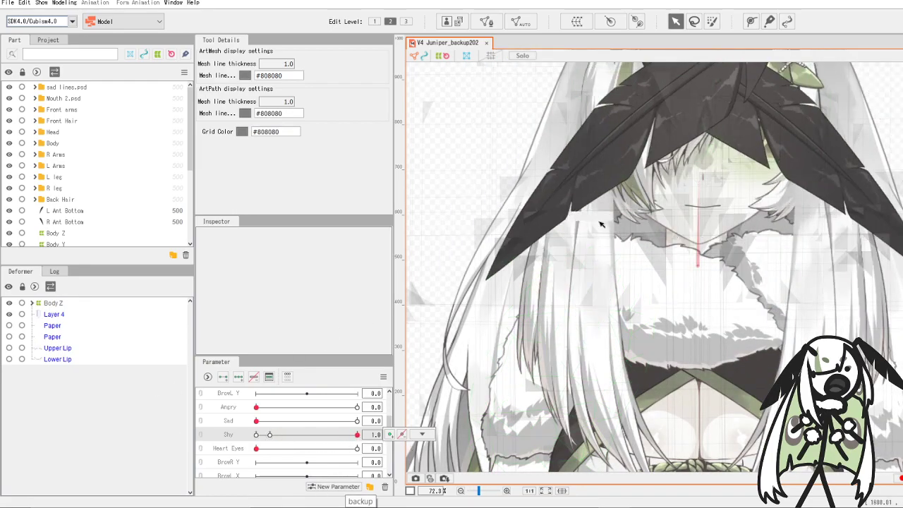
- Expand the Body Z deformer's hierarchy in the backup model
left_click(32, 303)
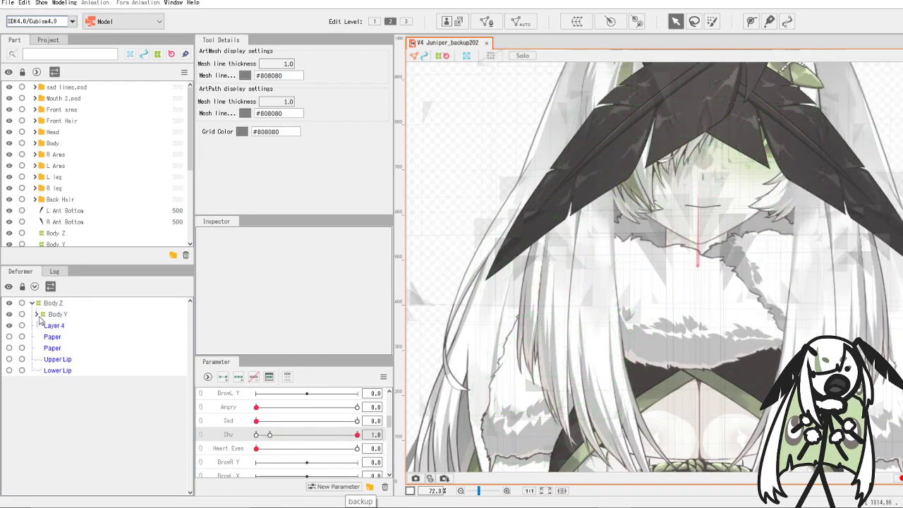
- Start saving the model under a new name and browse to the DRAWINGS1 folder in Pictures
left_click(36, 314)
left_click(7, 3)
left_click(21, 94)
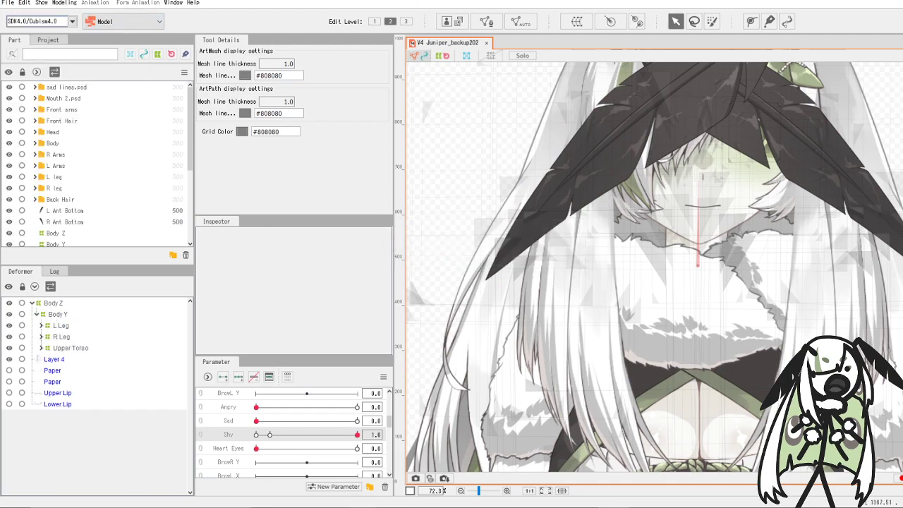
left_click(7, 3)
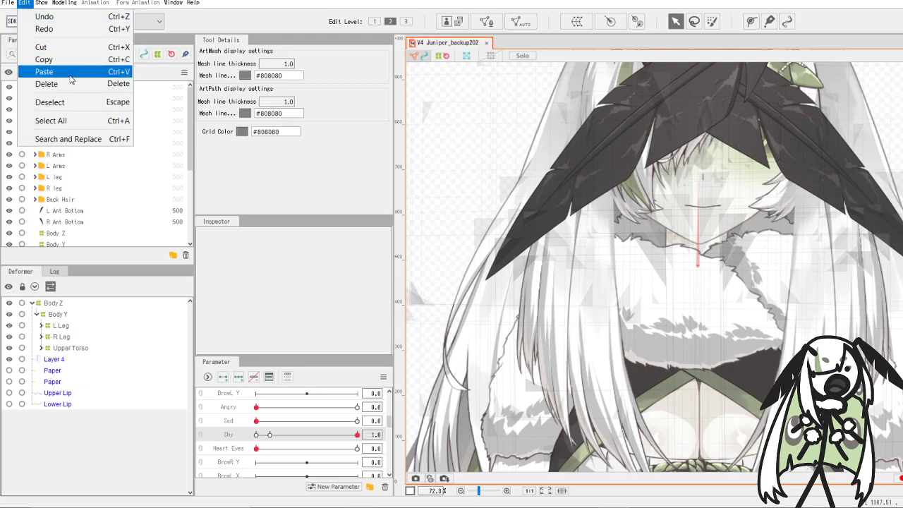
key("Return")
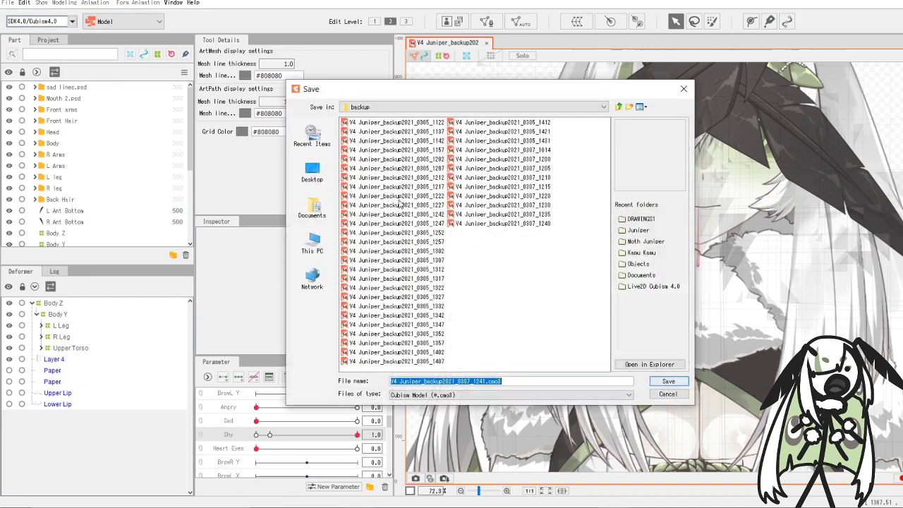
left_click(484, 381)
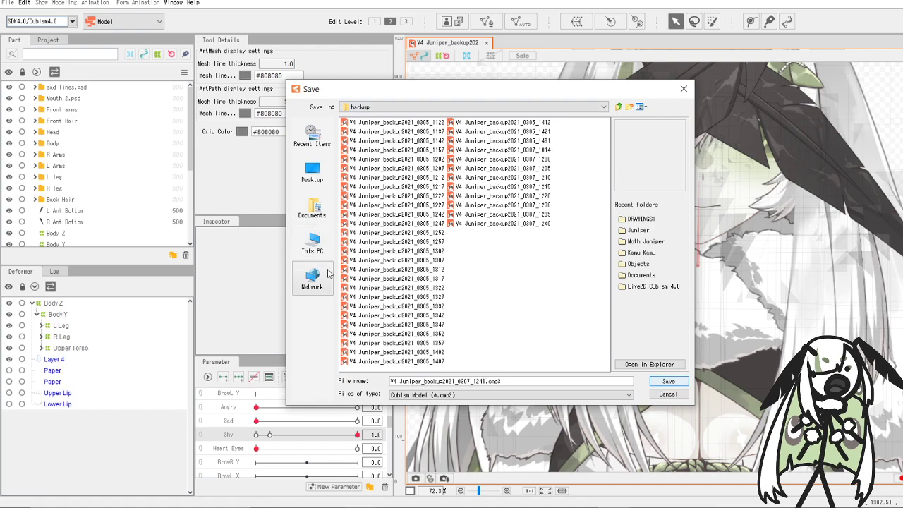
left_click(312, 206)
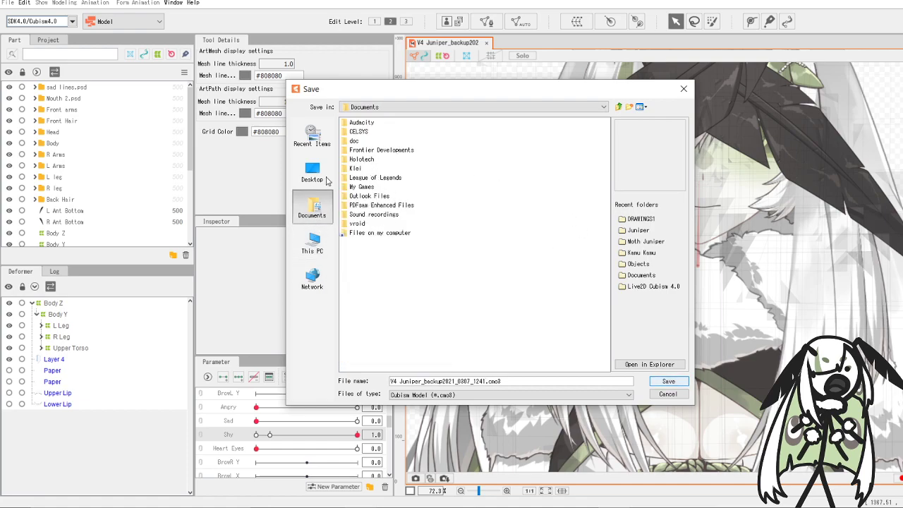
left_click(329, 174)
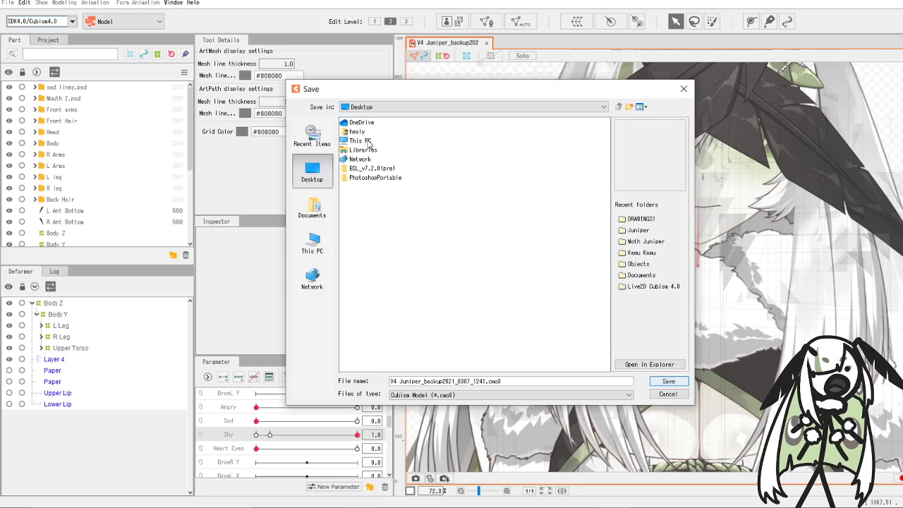
double_click(363, 150)
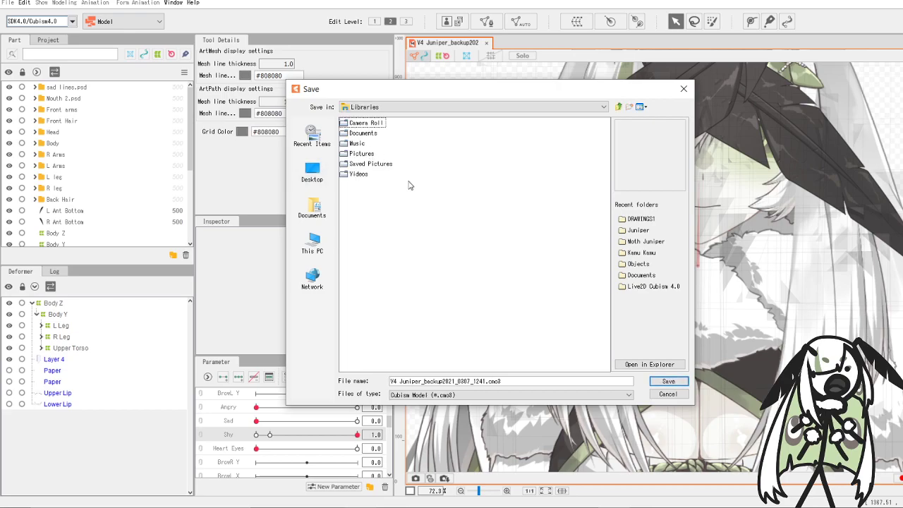
double_click(362, 153)
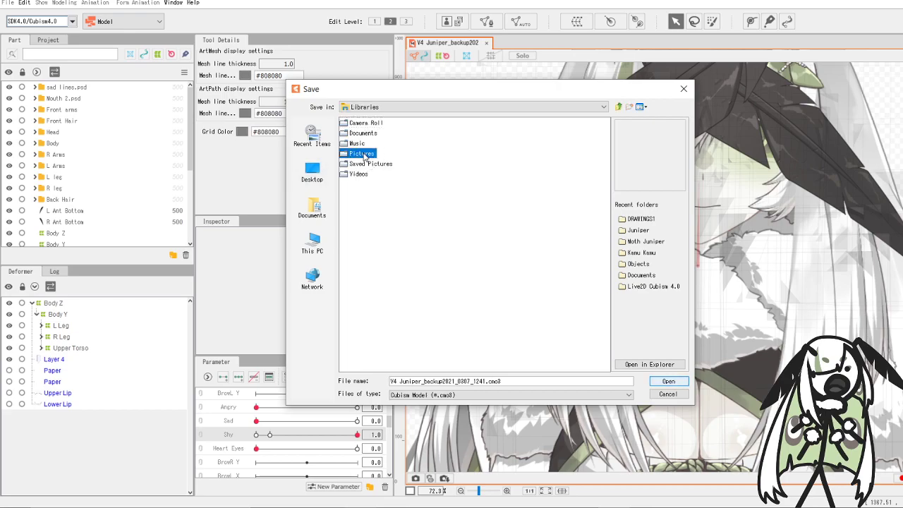
double_click(363, 157)
- Save the model as V4 Juniper.cmo3 in DRAWINGS1, overwriting the existing file
left_click_drag(486, 382, 407, 384)
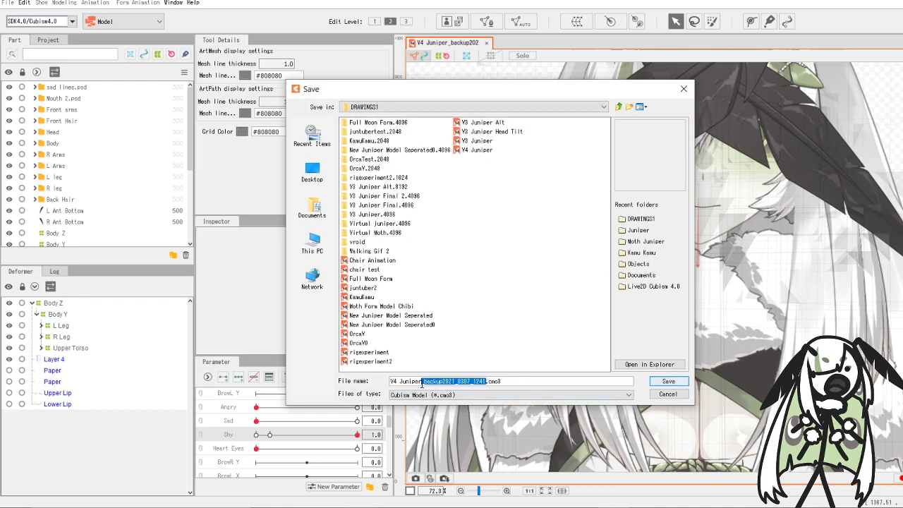
key("BackSpace")
left_click(668, 381)
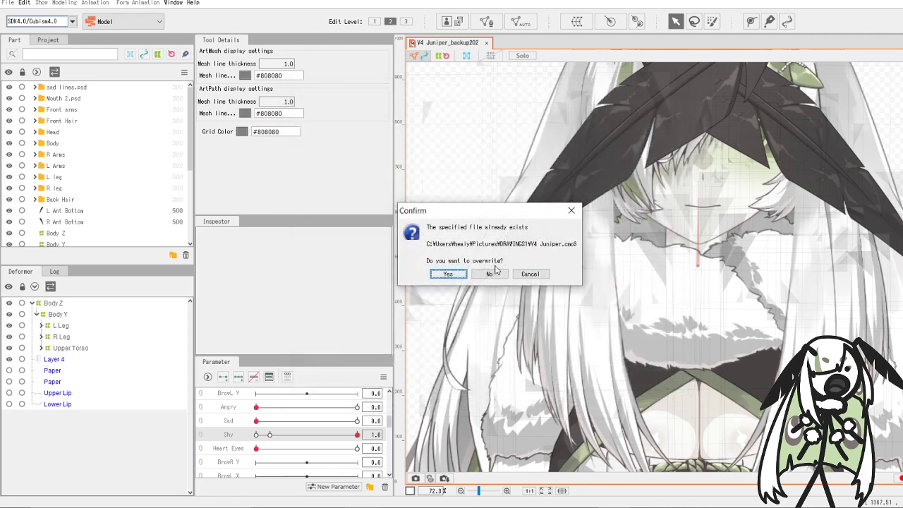
left_click(450, 274)
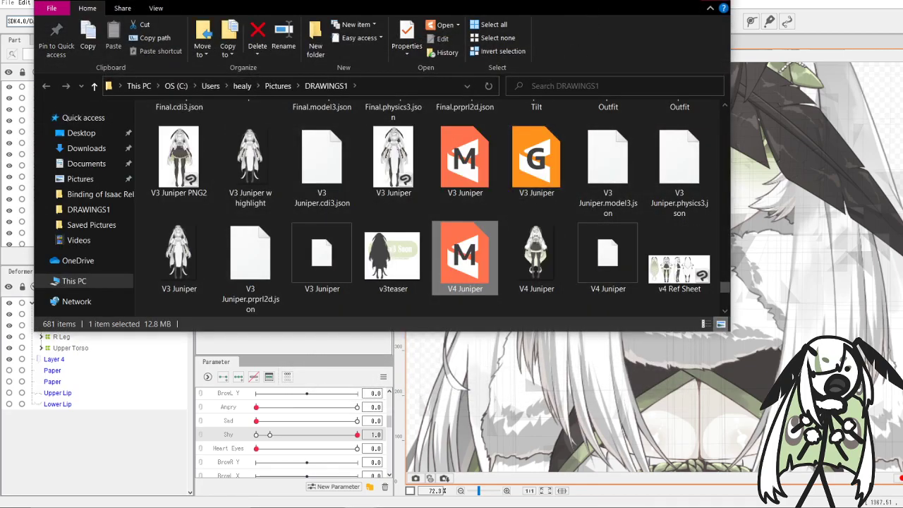
left_click(715, 0)
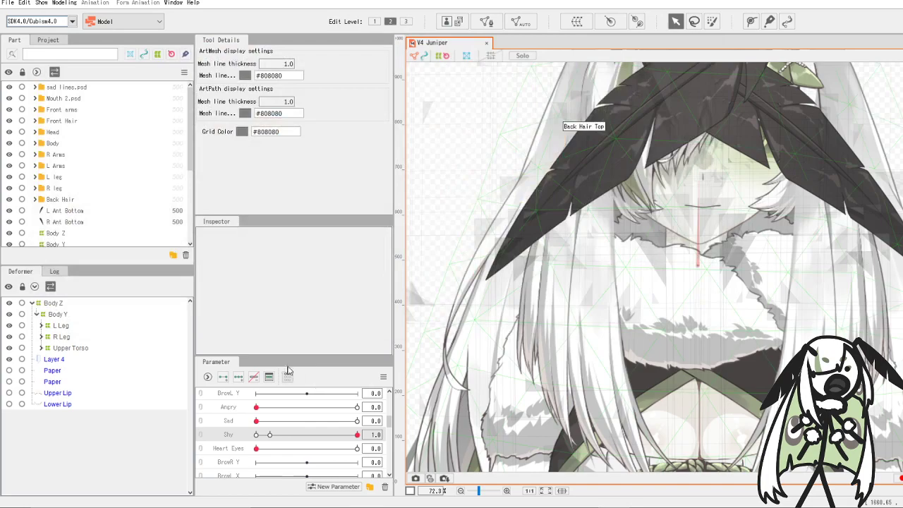
- Expand the deformer hierarchy from Upper Torso through Head, Head2 and Head Rezie to the contents of Head Y
left_click(41, 348)
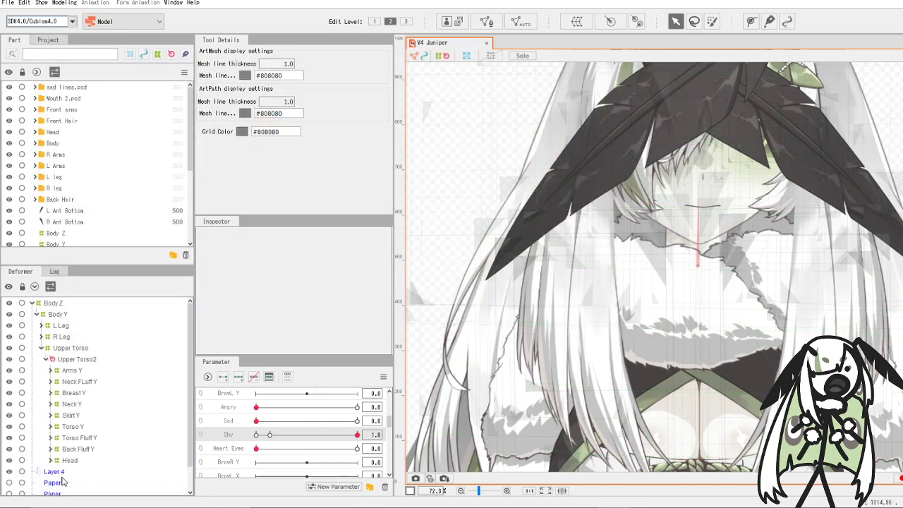
left_click(52, 460)
scroll(56, 444, "down", 1)
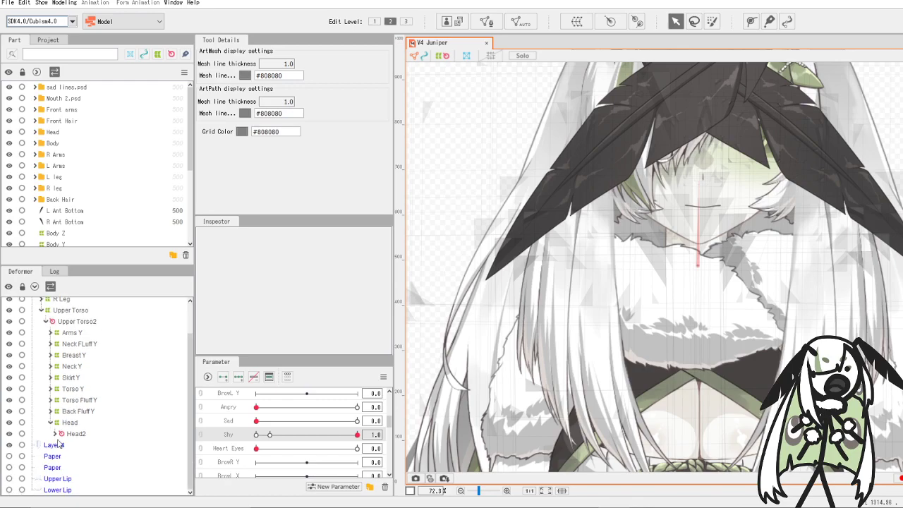
left_click(55, 434)
scroll(77, 409, "down", 1)
left_click(60, 422)
scroll(67, 415, "down", 1)
left_click(64, 423)
scroll(88, 391, "down", 3)
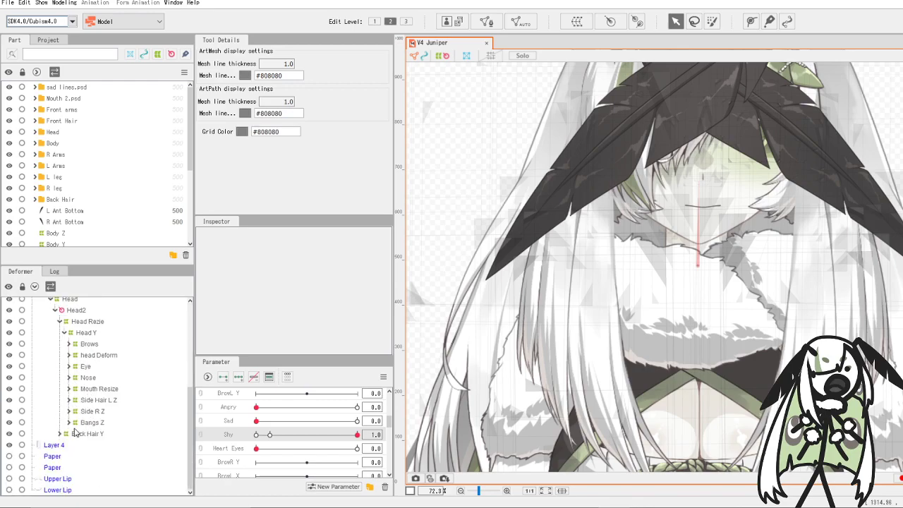
- Expand the head Deform and Blush deformers and select the Big blush mesh
left_click(69, 356)
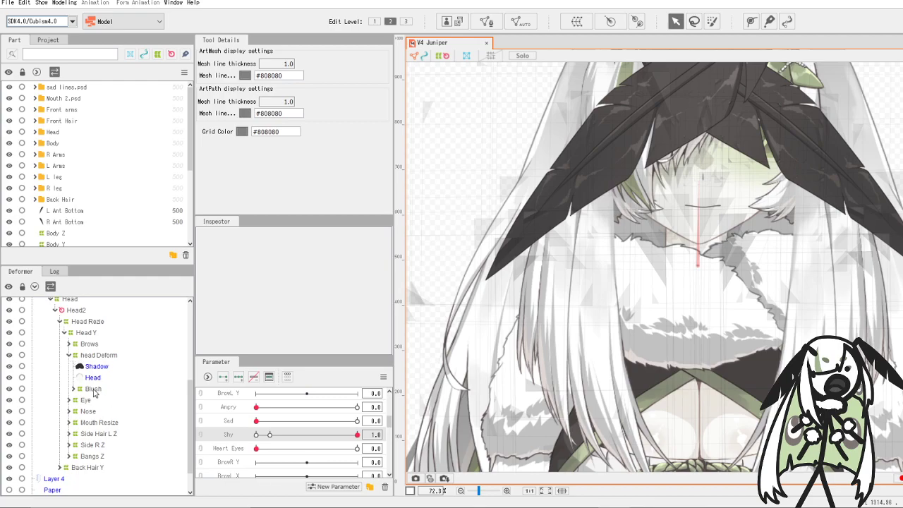
left_click(69, 389)
left_click(102, 400)
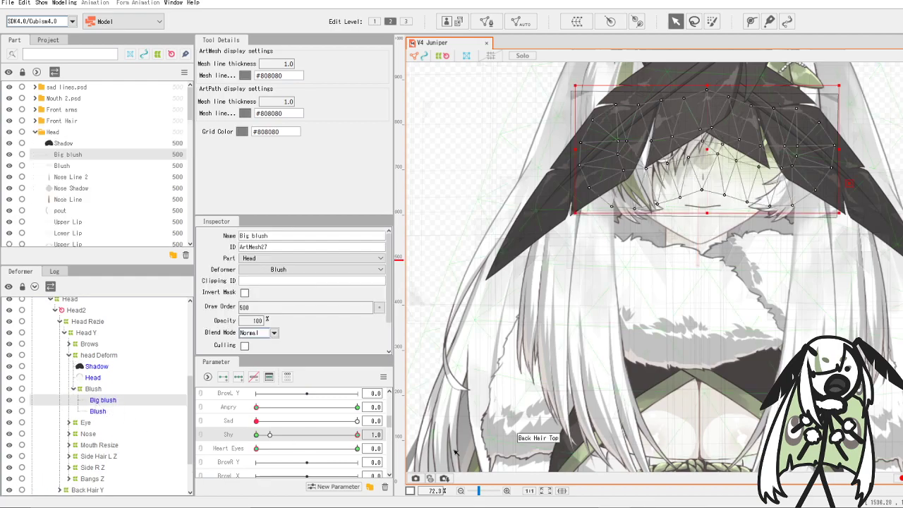
- Move the Big blush mesh slightly down over the face at the Shy 1.0 keyform
left_click_drag(270, 435, 348, 435)
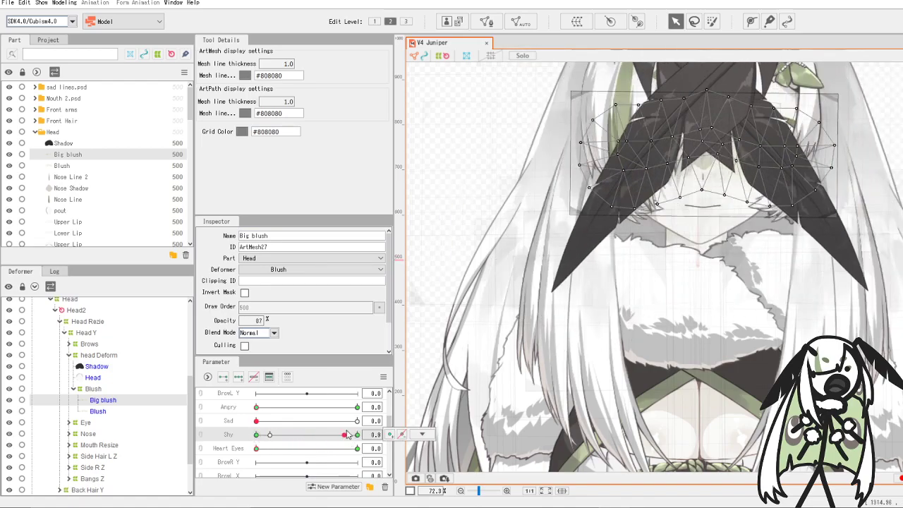
left_click(707, 161)
left_click_drag(706, 160, 708, 163)
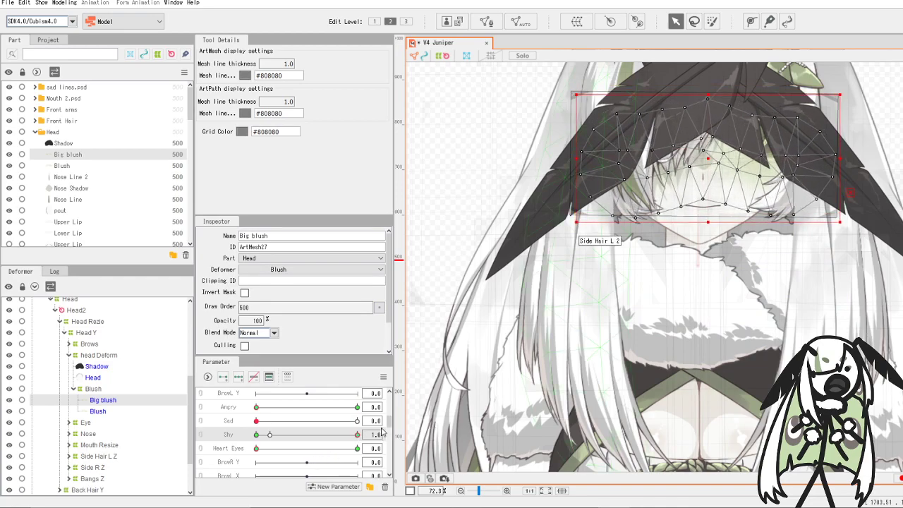
left_click_drag(347, 436, 386, 430)
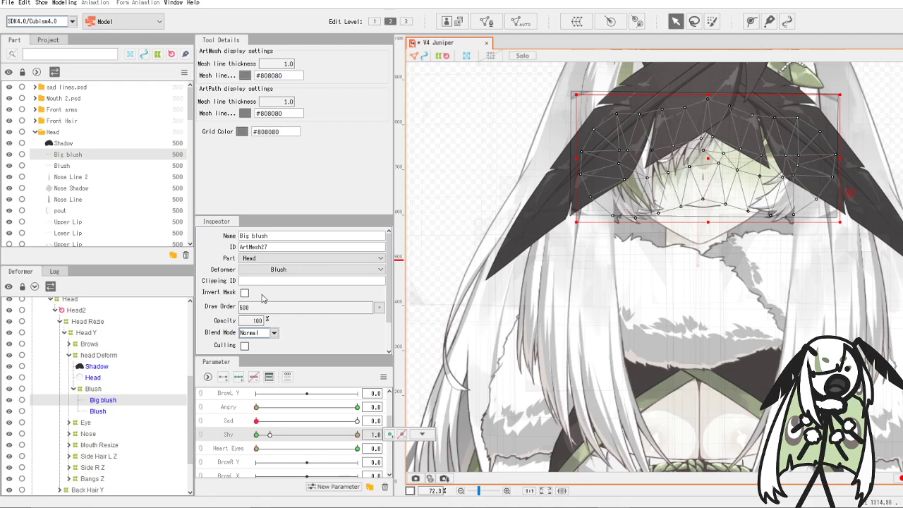
- Check the adjusted blush on the whole upper body at Shy 1.0 and save the model
scroll(605, 237, "down", 5)
scroll(605, 237, "up", 2)
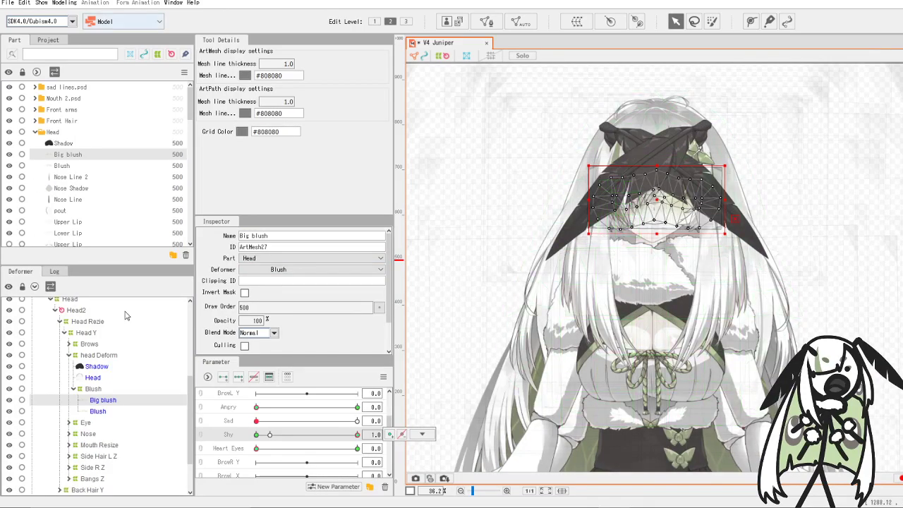
left_click_drag(356, 435, 381, 433)
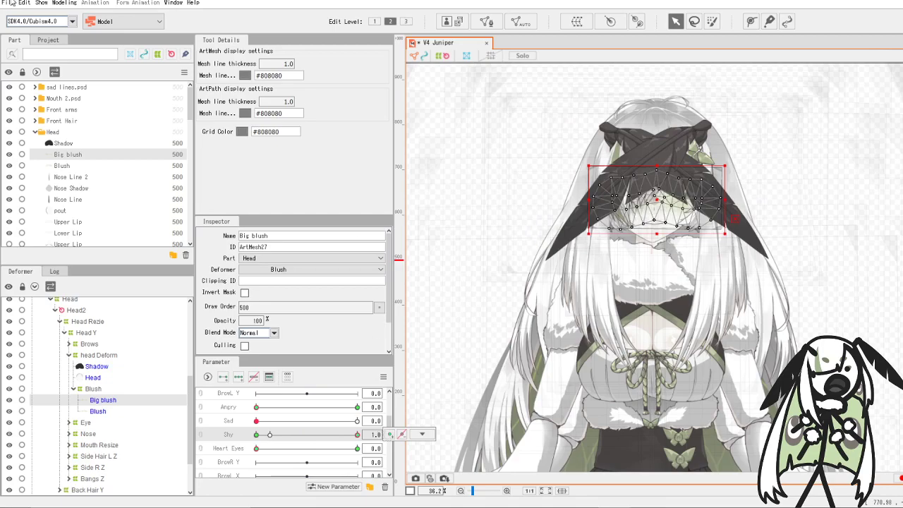
left_click(11, 3)
left_click(34, 104)
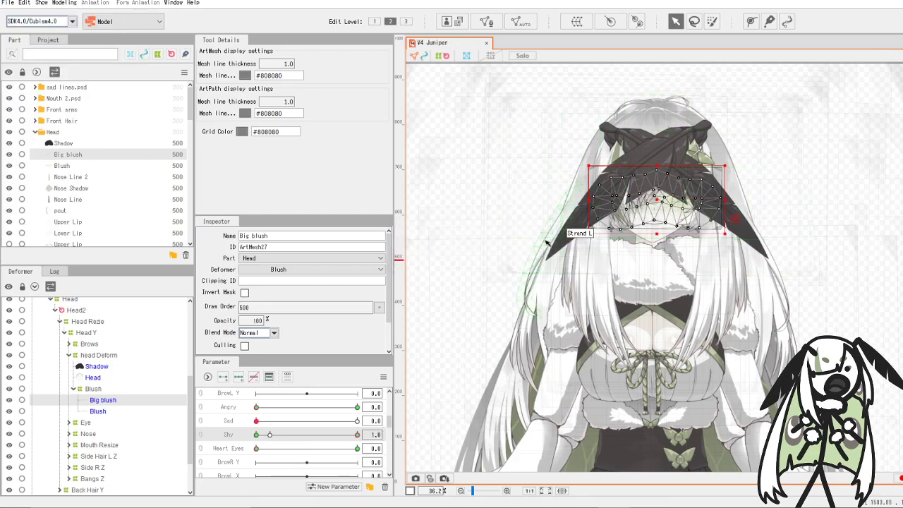
- Preview the shy pose with Angle X and Angle Y, and return Shy to 0.0
scroll(317, 430, "up", 3)
left_click_drag(332, 422, 309, 409)
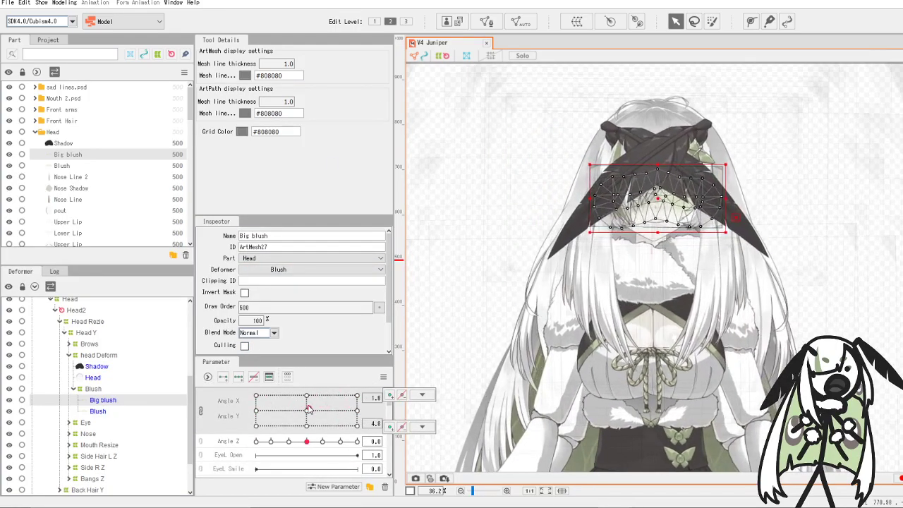
scroll(332, 417, "down", 5)
left_click_drag(351, 451, 253, 455)
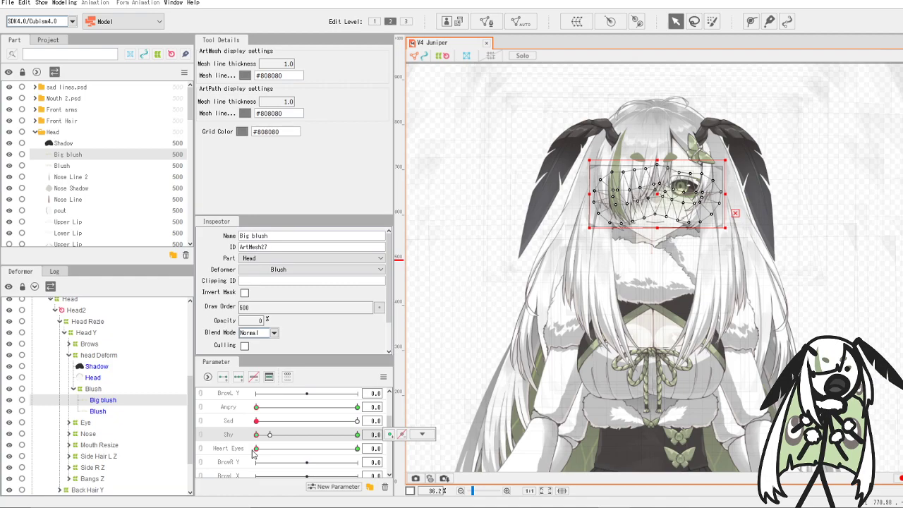
- Set EyeR Open to 0.6 to half-close the visible eye, and save the model
scroll(272, 432, "down", 3)
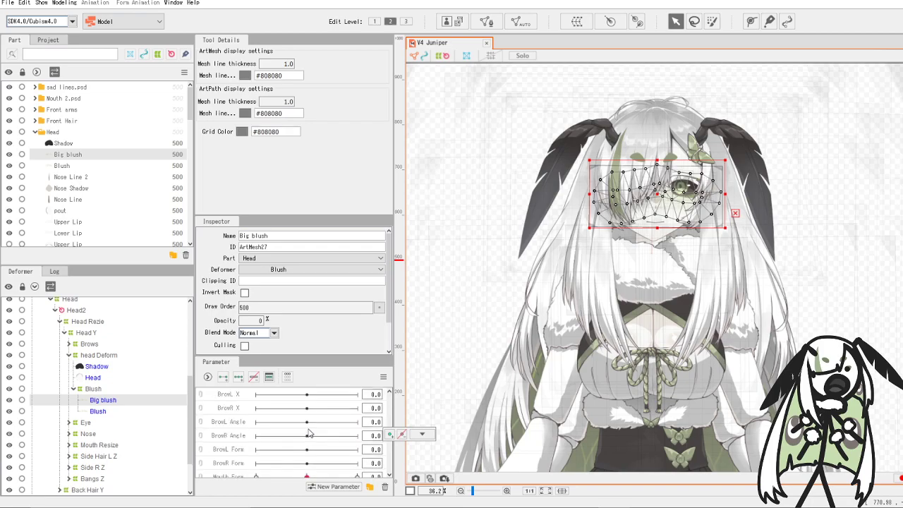
scroll(320, 435, "down", 5)
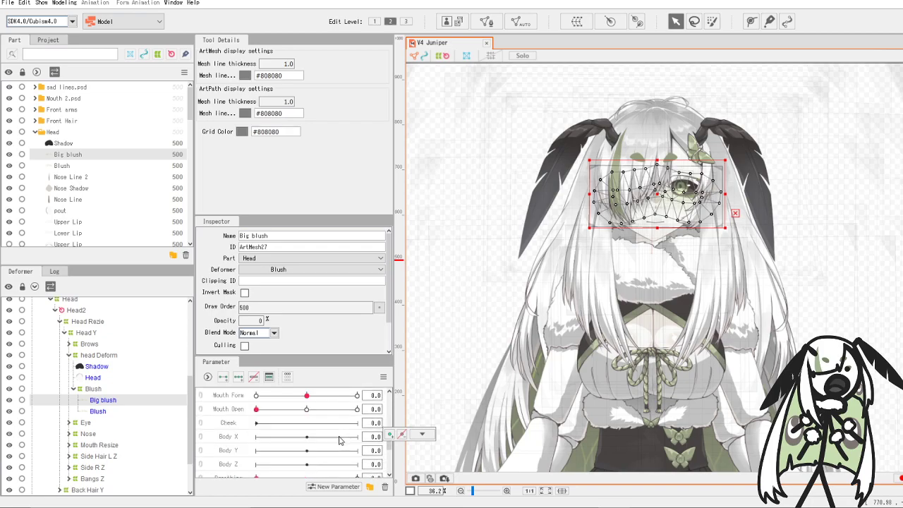
scroll(338, 441, "up", 2)
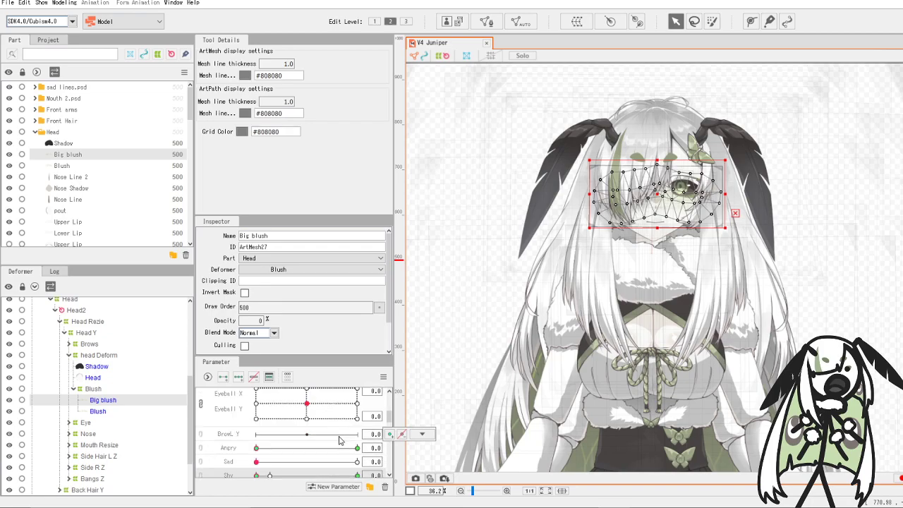
scroll(339, 440, "up", 3)
left_click_drag(345, 444, 314, 445)
scroll(670, 172, "up", 4)
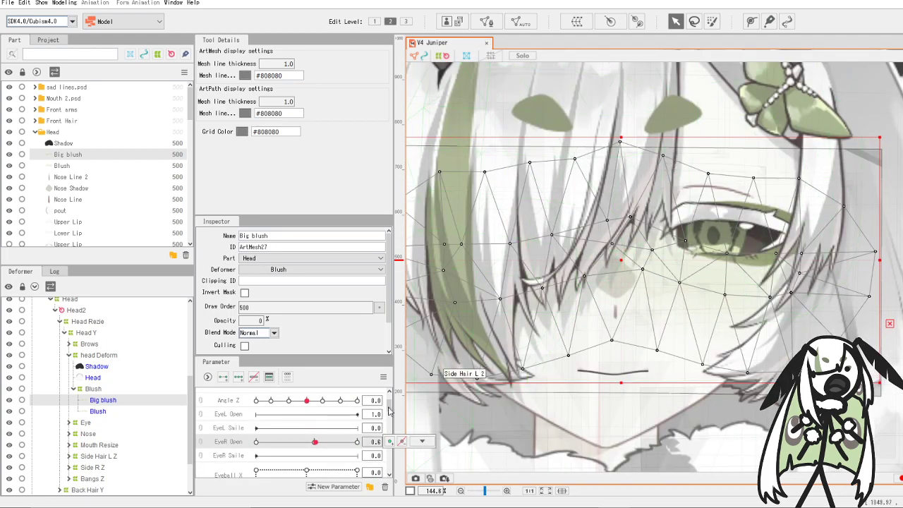
mouse_move(315, 442)
left_mouse_down()
mouse_move(342, 450)
mouse_move(314, 443)
left_mouse_up()
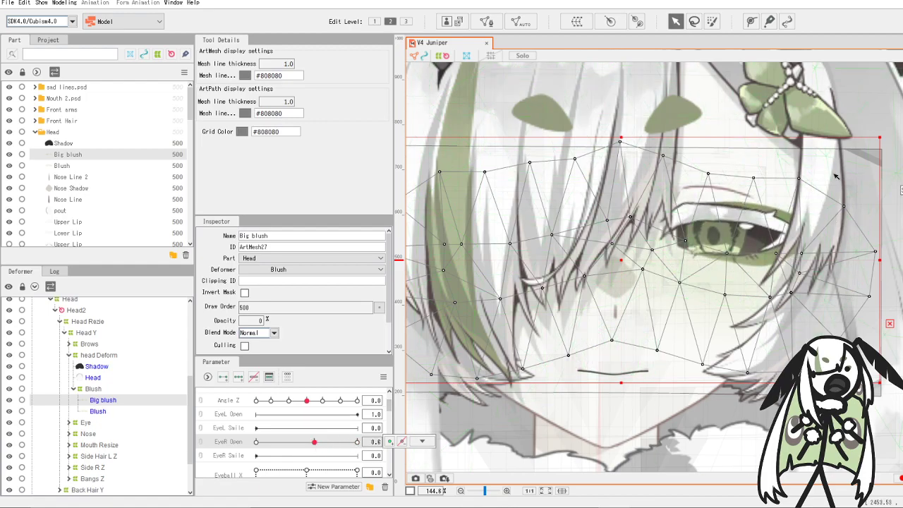
left_click(8, 3)
left_click(32, 98)
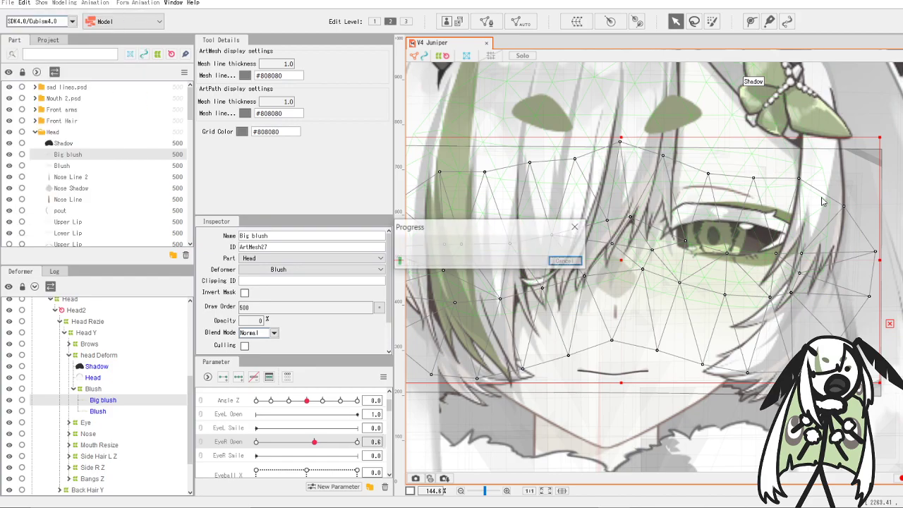
- Preview the Heart Eyes expression on the character and return the parameter to 0.0
scroll(738, 189, "down", 8)
scroll(732, 188, "up", 5)
scroll(635, 177, "down", 4)
scroll(609, 161, "up", 6)
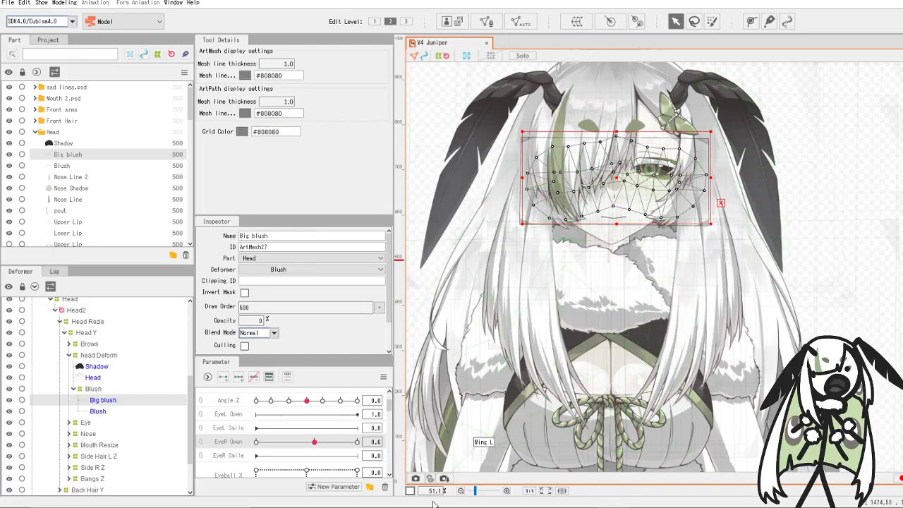
scroll(323, 434, "down", 5)
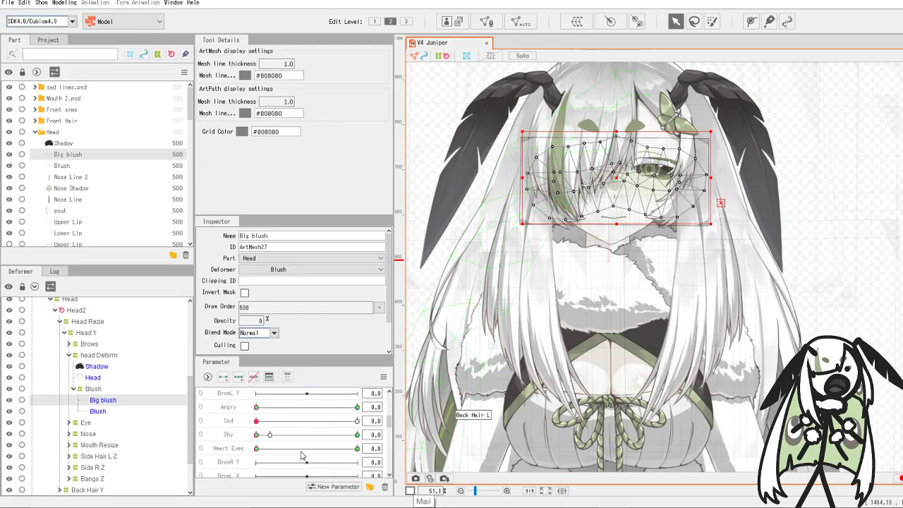
left_click(302, 455)
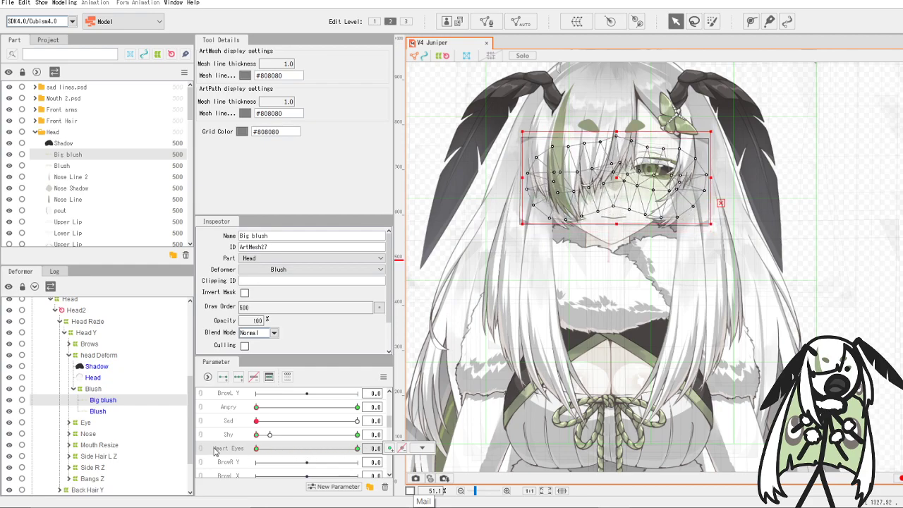
left_click_drag(266, 449, 215, 460)
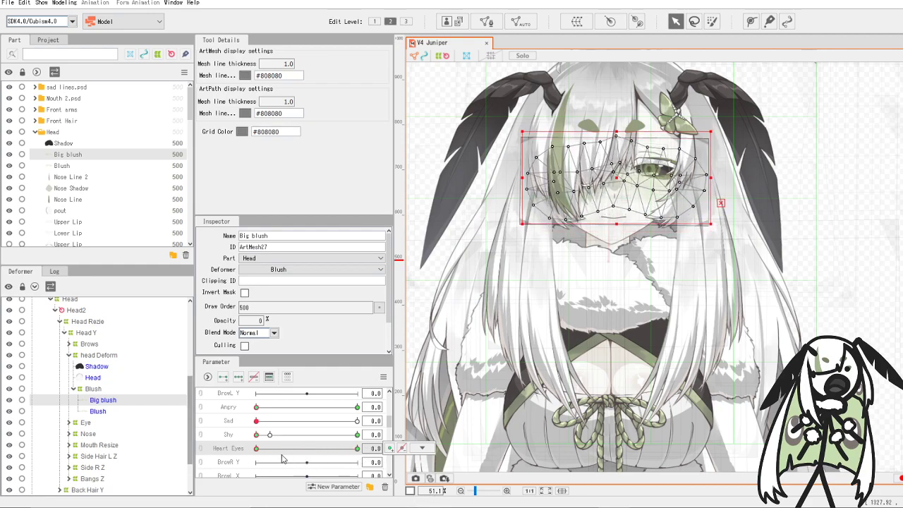
- Set EyeR Open to 1.0 so the visible eye is fully open again
scroll(285, 459, "up", 3)
left_click_drag(317, 443, 408, 450)
scroll(274, 433, "down", 3)
scroll(275, 441, "down", 1)
left_click_drag(268, 410, 247, 410)
- Create a parameter named Wine directly below Heart Eyes with minimum 0, default 0 and maximum 1
left_click(274, 427)
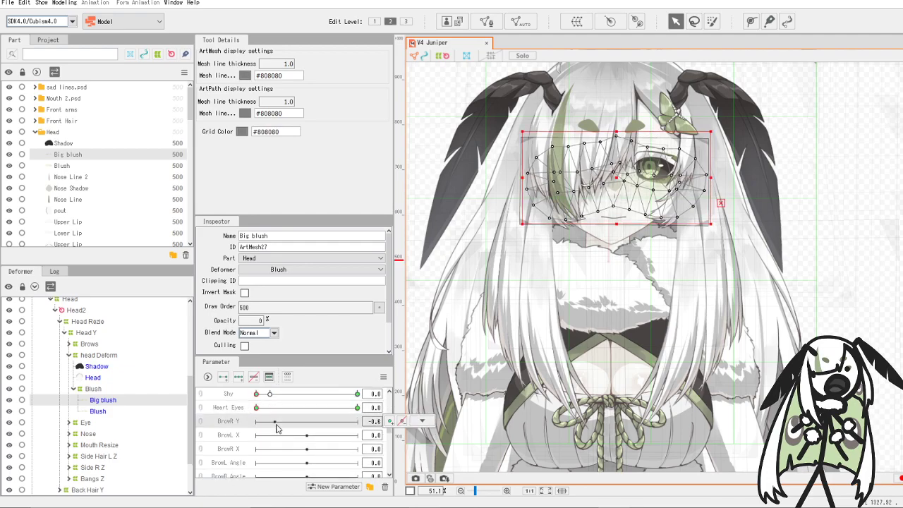
left_click(278, 406)
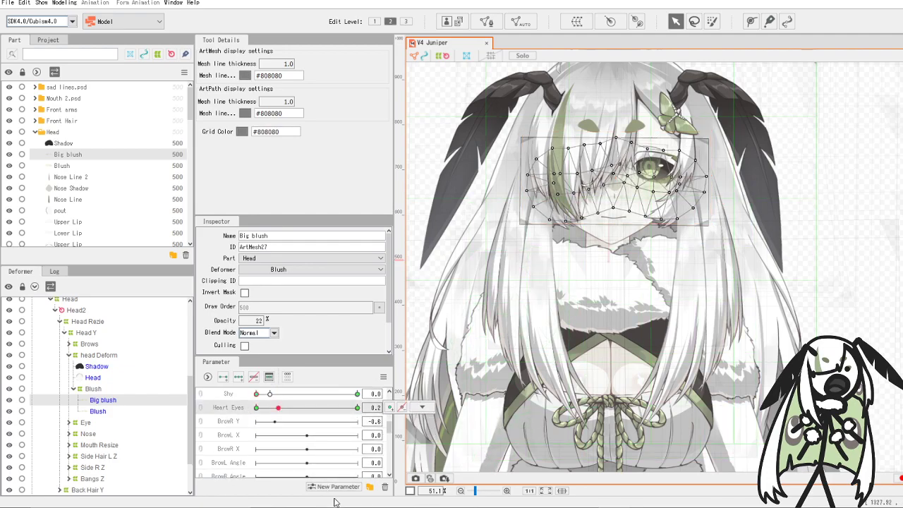
left_click(334, 487)
type("W")
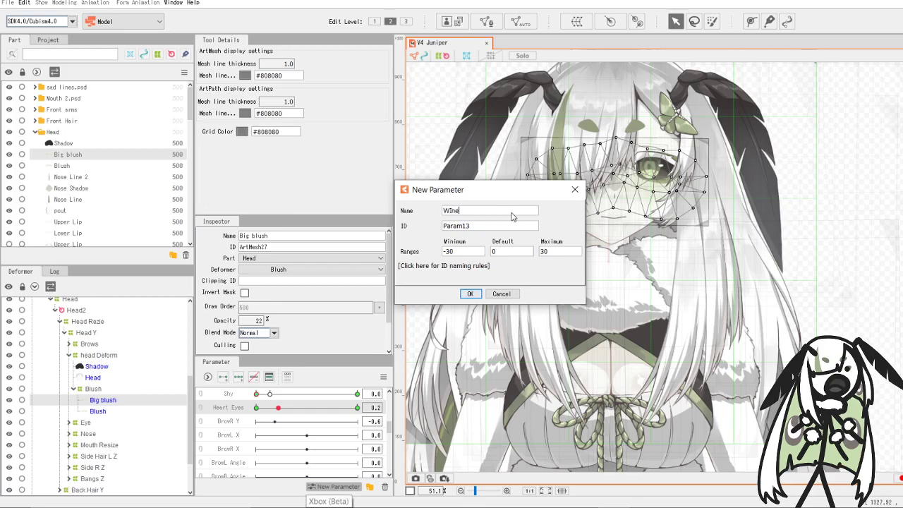
type("ine")
left_click_drag(472, 252, 419, 256)
type("0")
double_click(555, 253)
type("1")
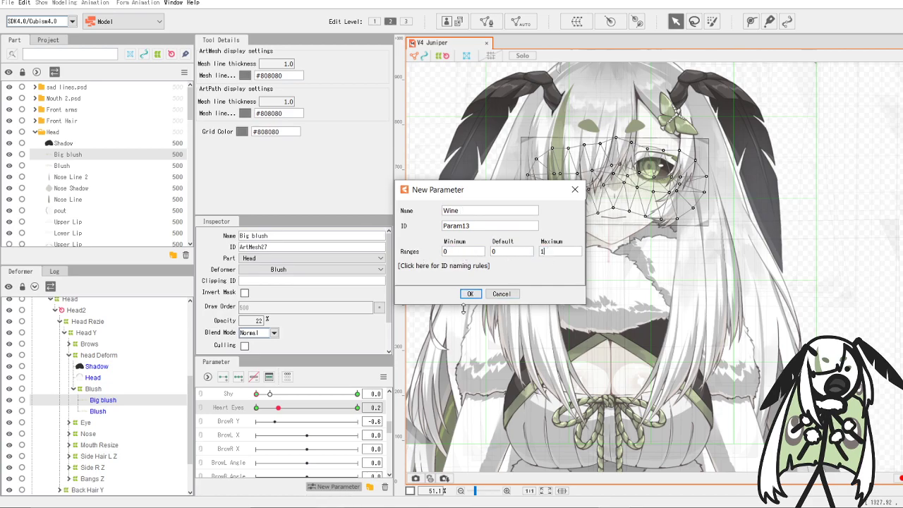
left_click(469, 294)
- Preview the Shy pose at 1.0 up close and return Shy to 0.0
scroll(131, 387, "up", 2)
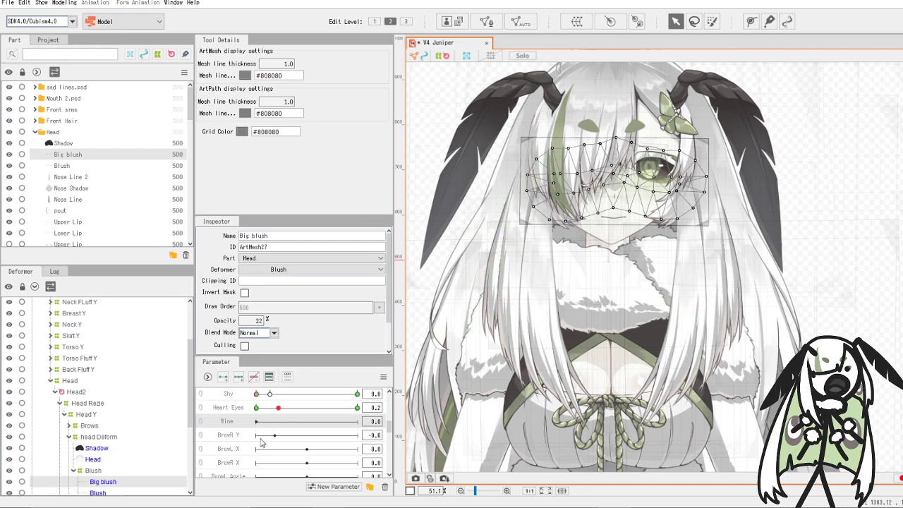
scroll(333, 434, "up", 2)
left_click_drag(269, 434, 372, 444)
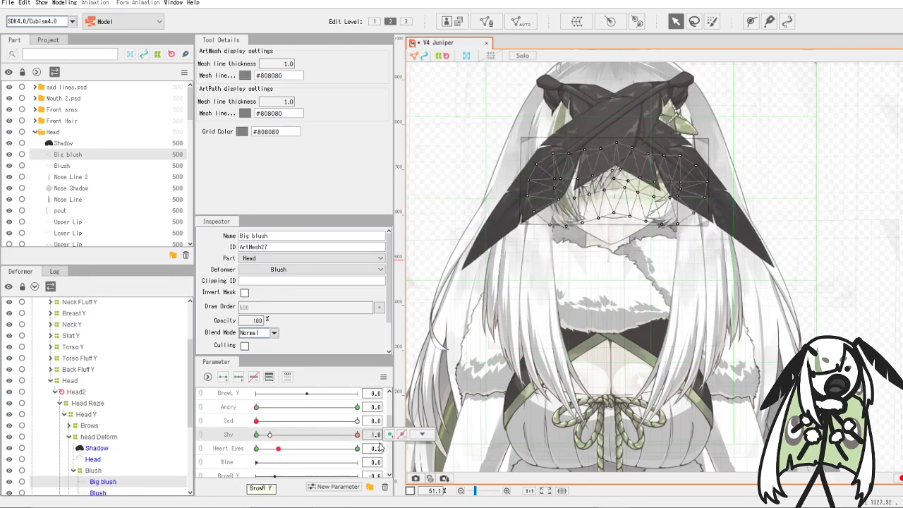
scroll(588, 106, "up", 2)
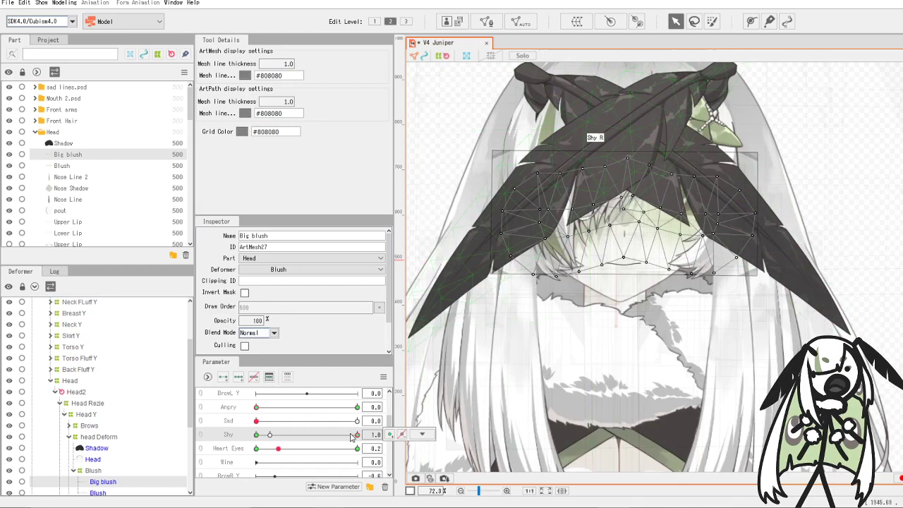
left_click_drag(356, 439, 269, 436)
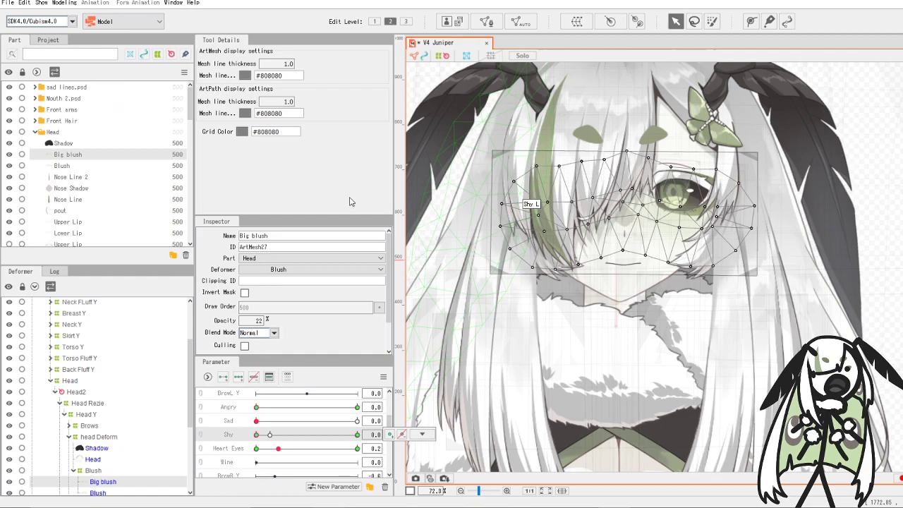
- Preview Heart Eyes at 1.0, return it to 0.0, and look over the neighbouring expression parameters
left_click(230, 450)
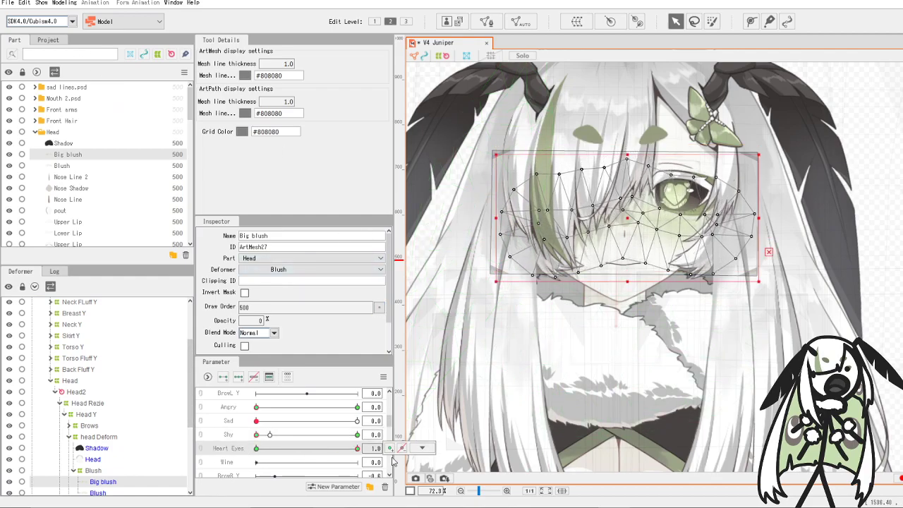
scroll(327, 421, "down", 4)
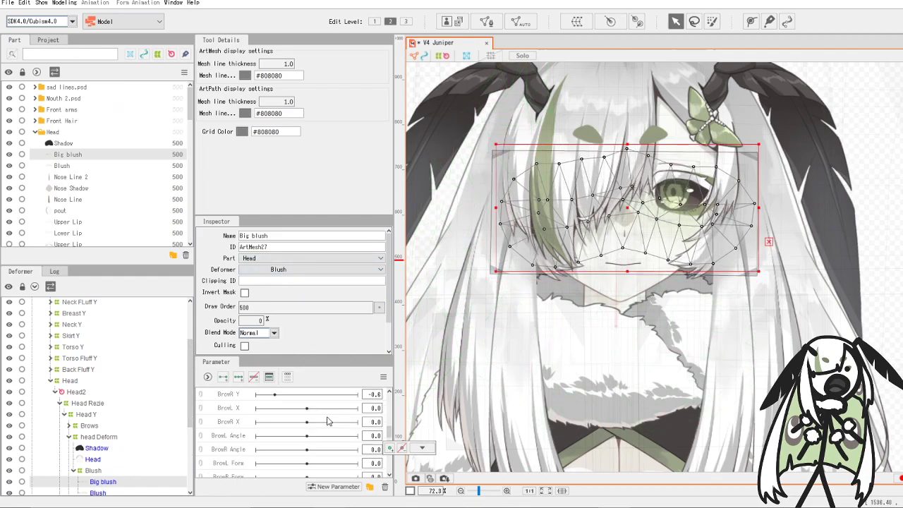
scroll(328, 421, "up", 4)
scroll(327, 422, "up", 1)
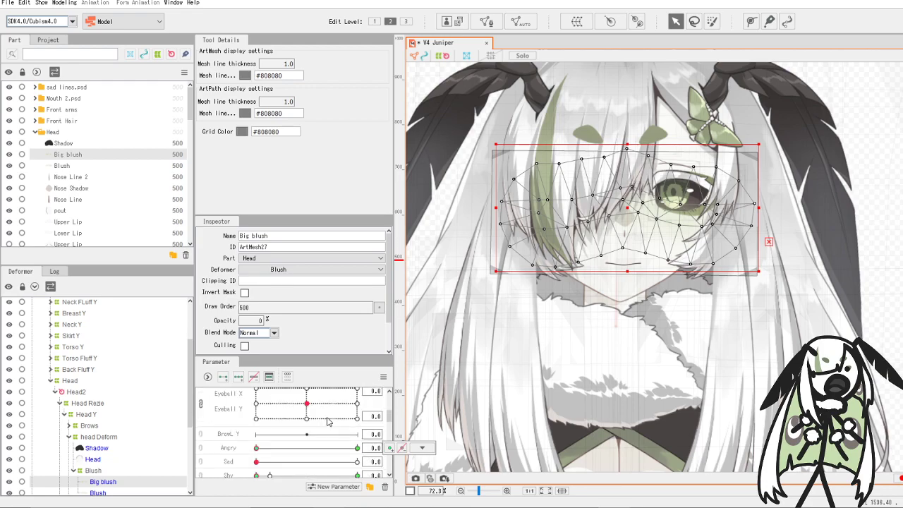
scroll(317, 442, "down", 1)
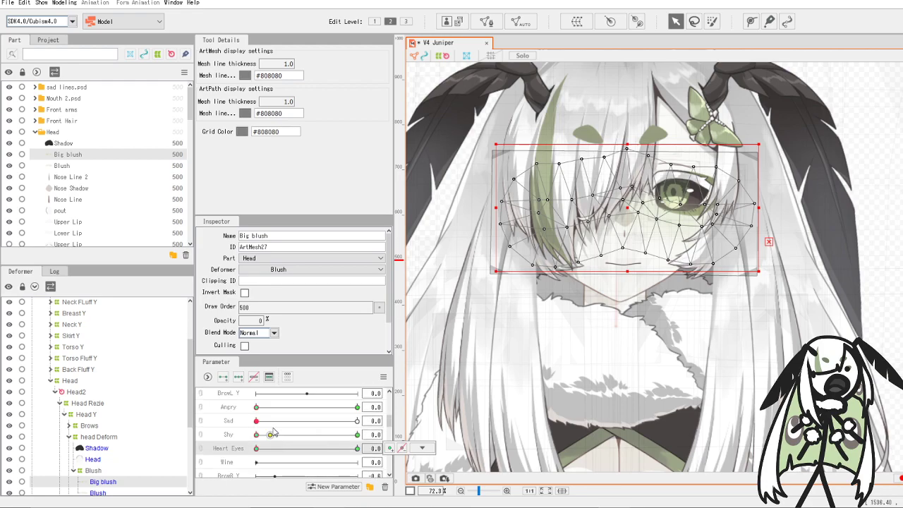
mouse_move(258, 423)
left_mouse_down()
mouse_move(368, 424)
mouse_move(255, 424)
left_mouse_up()
scroll(337, 426, "down", 1)
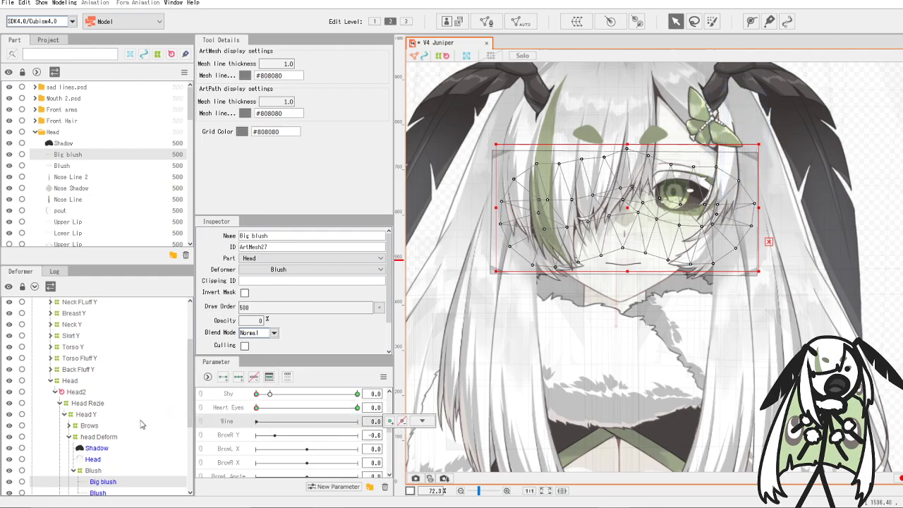
- Expand the Arms Y deformer and inspect the regions covered by R Arm Z and L Arm Z 2
scroll(136, 432, "down", 4)
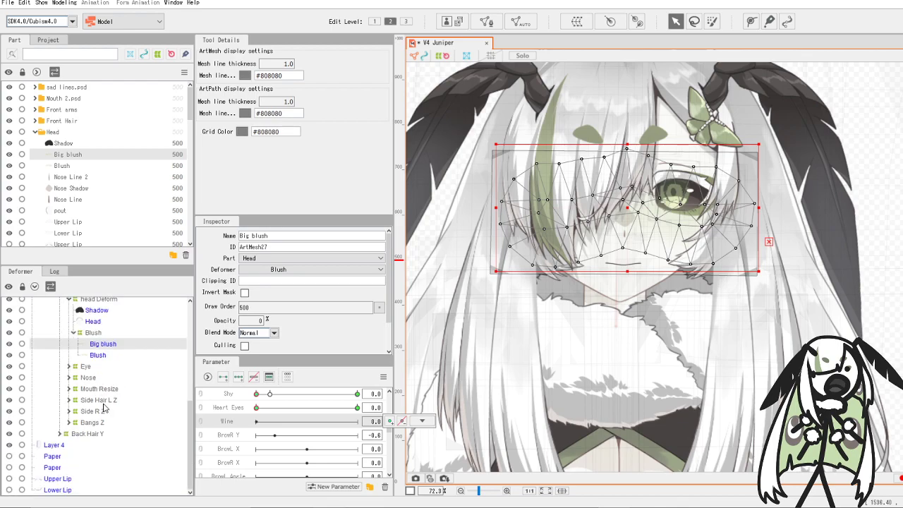
scroll(104, 406, "up", 6)
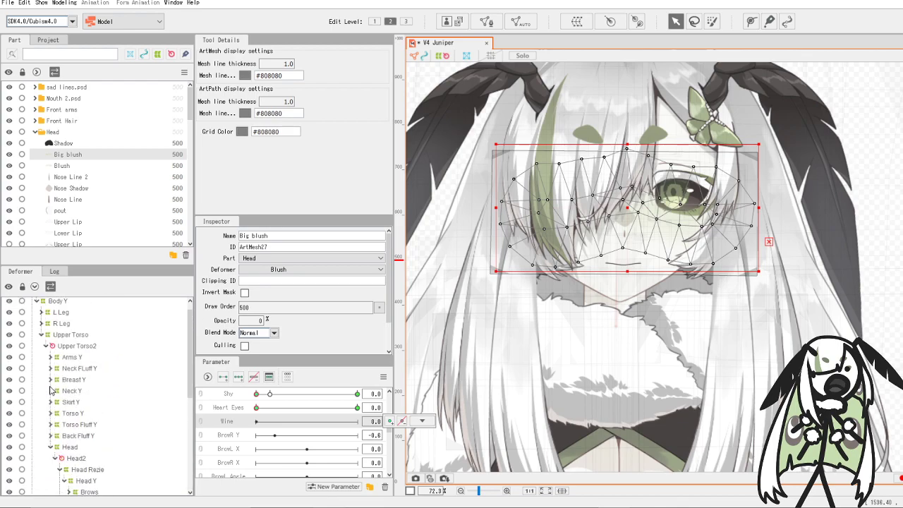
left_click(73, 357)
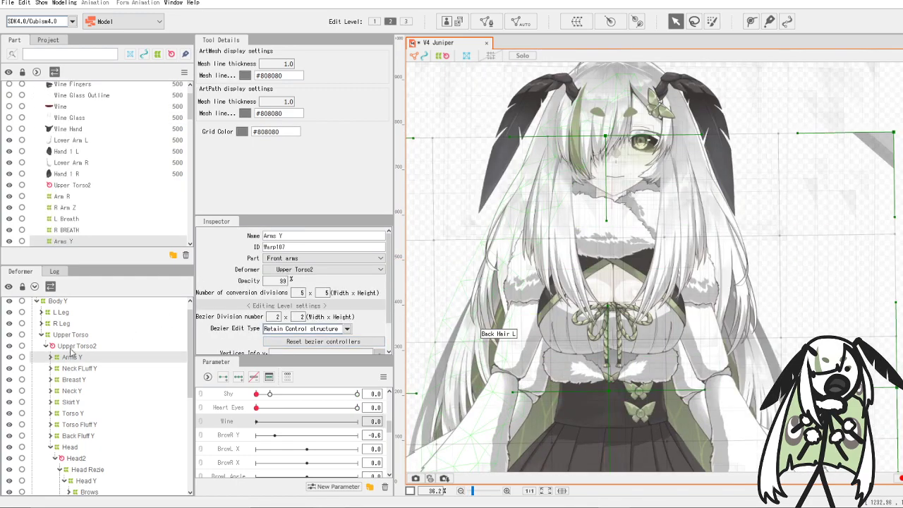
left_click(51, 358)
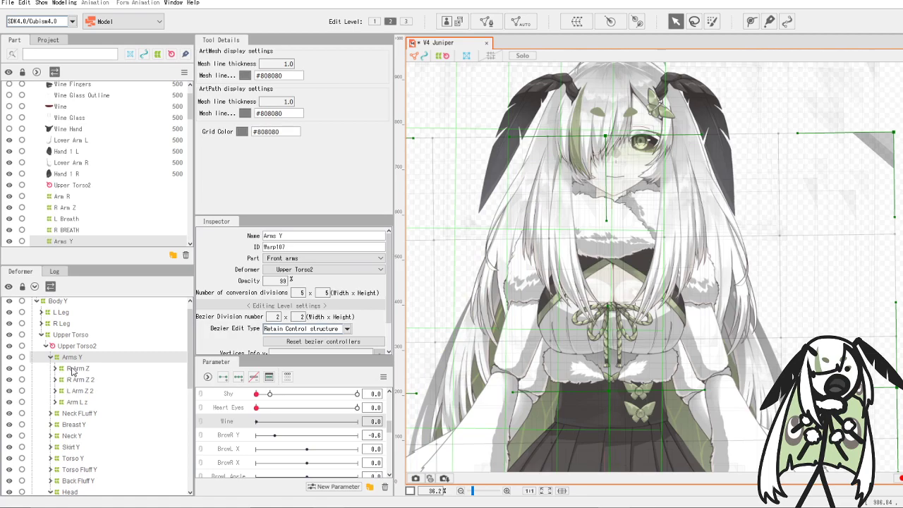
left_click(76, 369)
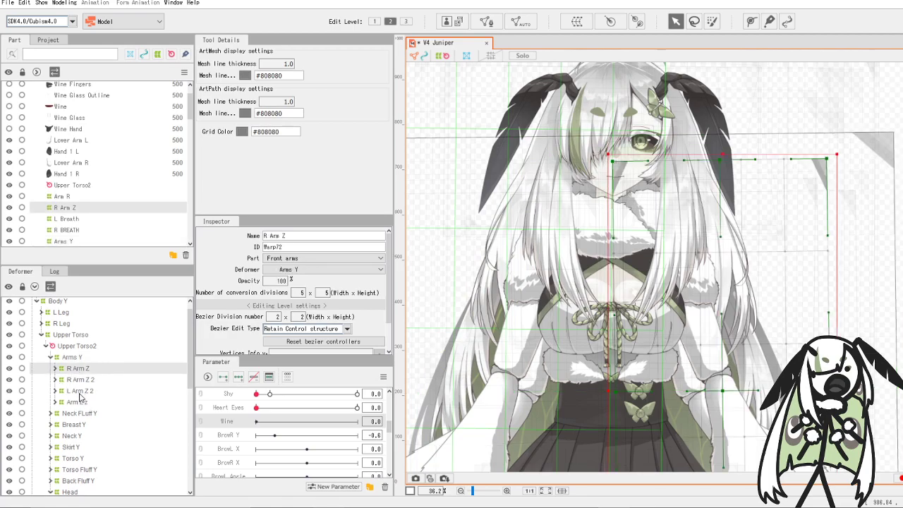
left_click(81, 392)
scroll(486, 282, "down", 3)
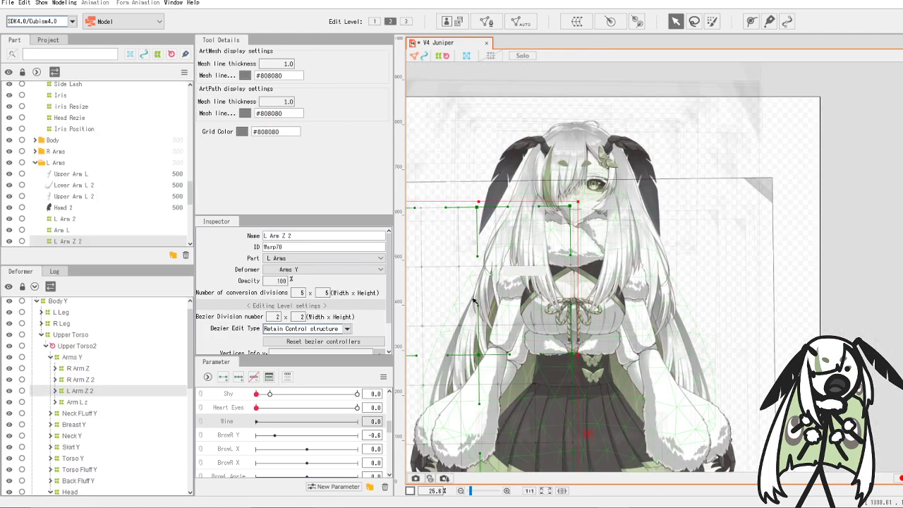
scroll(479, 198, "up", 1)
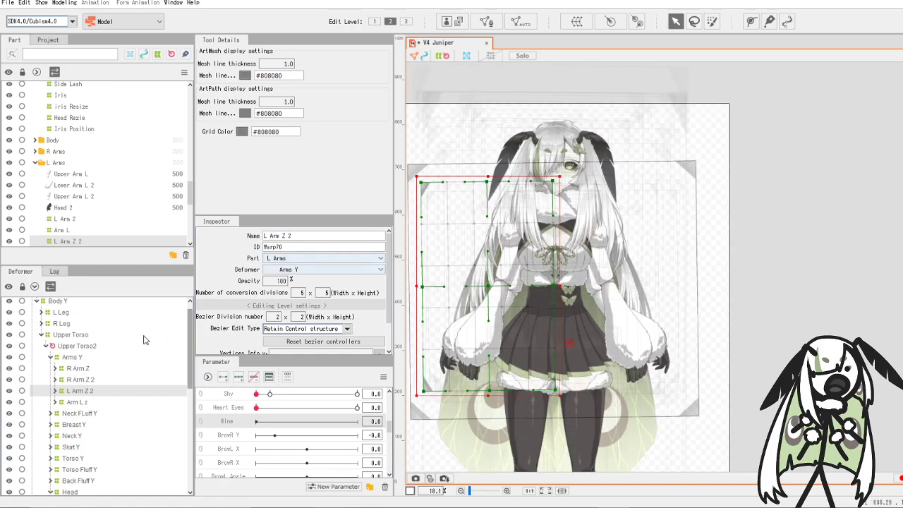
- Expand the Arm L z hierarchy through Arm L and L Breath to list the wine parts, and save the model
left_click(76, 401)
left_click(55, 402)
left_click(61, 413)
left_click(65, 424)
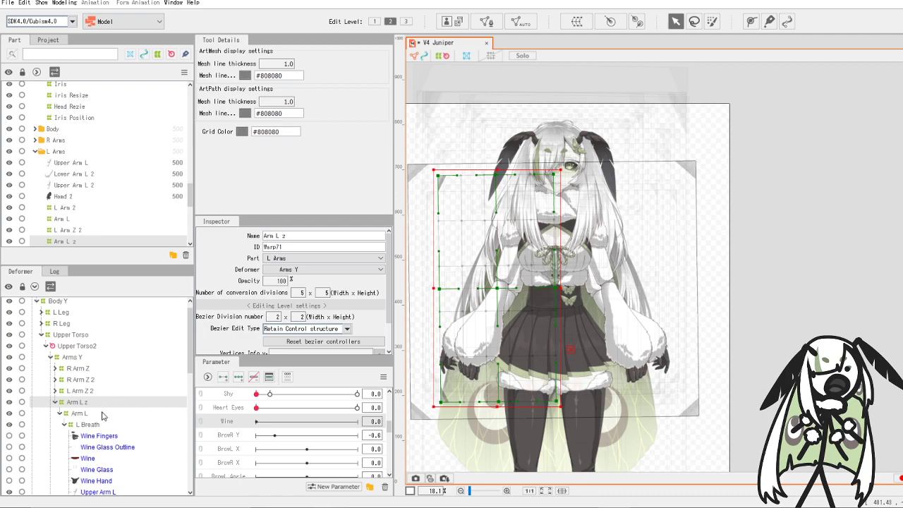
scroll(119, 416, "down", 3)
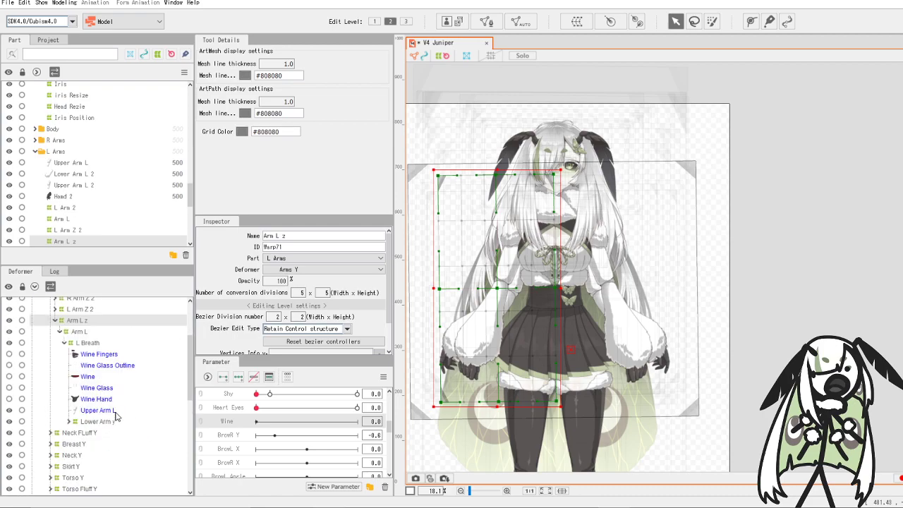
left_click(7, 2)
left_click(22, 97)
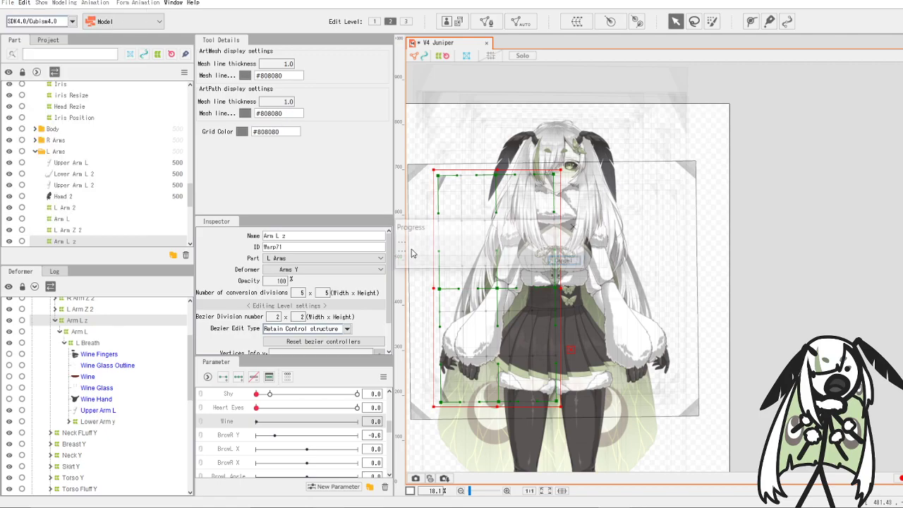
- Inspect the L Breath and Lower Arm y deformers and check the parameters from Angle Z to Wine
left_click(259, 421)
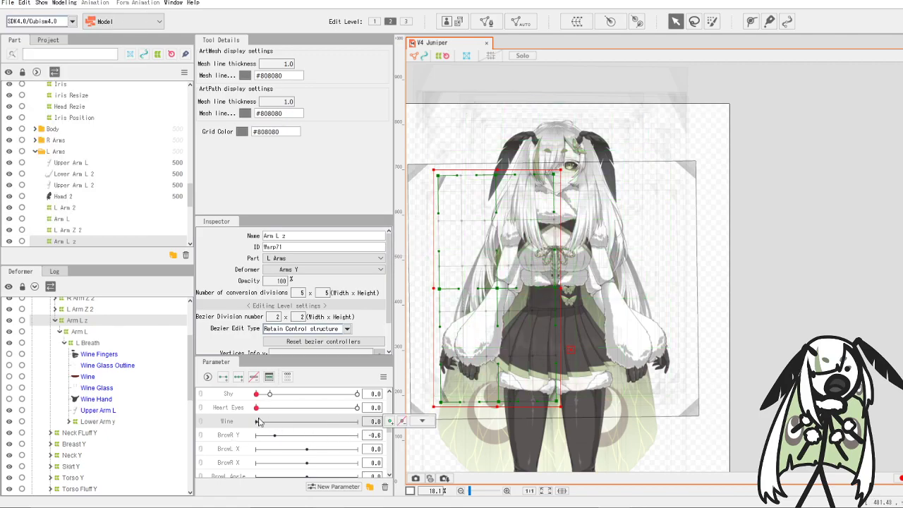
left_click(89, 344)
left_click(108, 422)
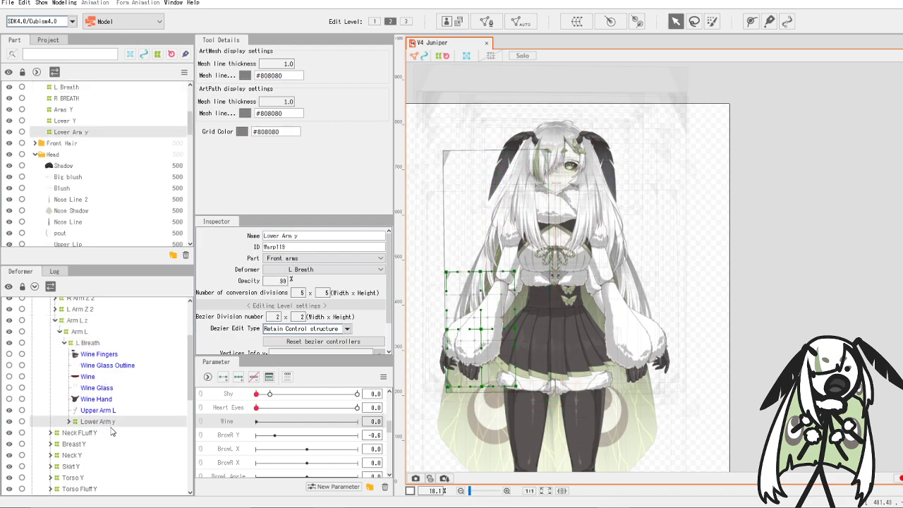
scroll(280, 428, "up", 5)
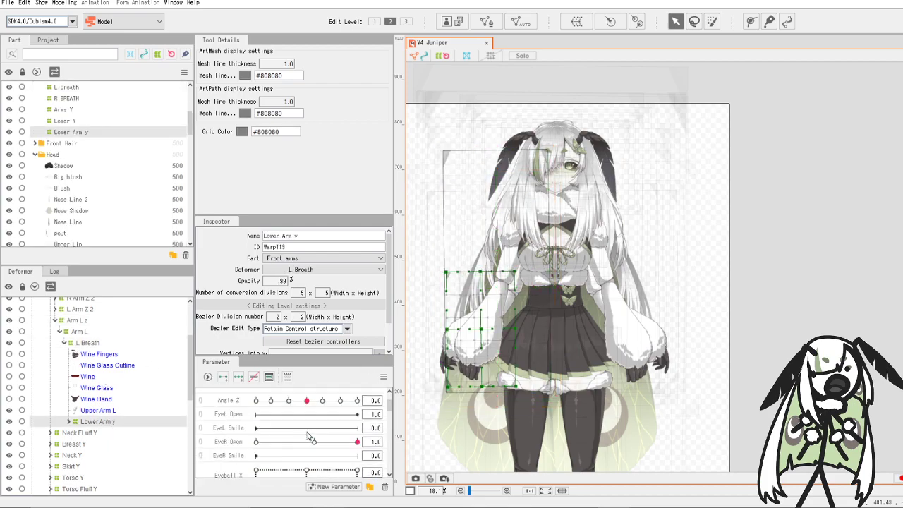
scroll(307, 435, "down", 5)
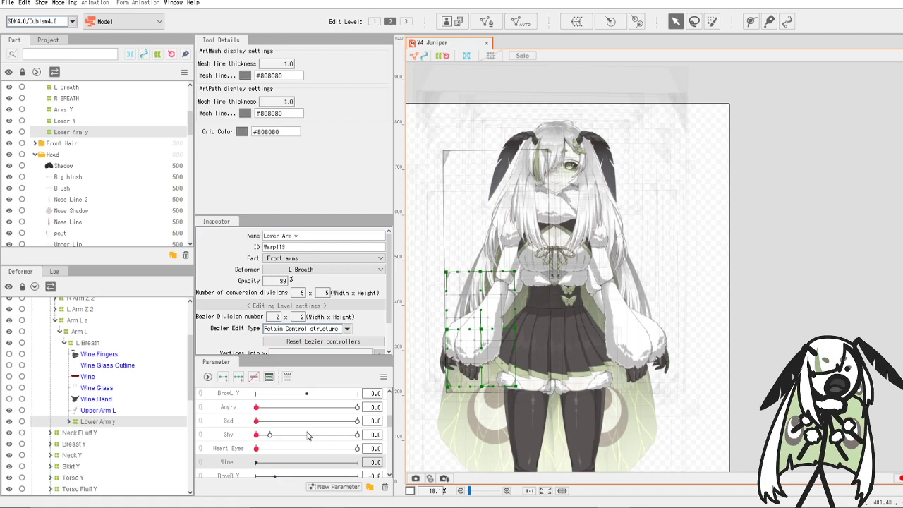
- Create a rotation deformer at the elbow under Lower Arm y, containing only Lower Arm L and Hand 1 L
left_click(69, 422)
left_click(105, 433, "ctrl")
left_click(107, 444, "ctrl")
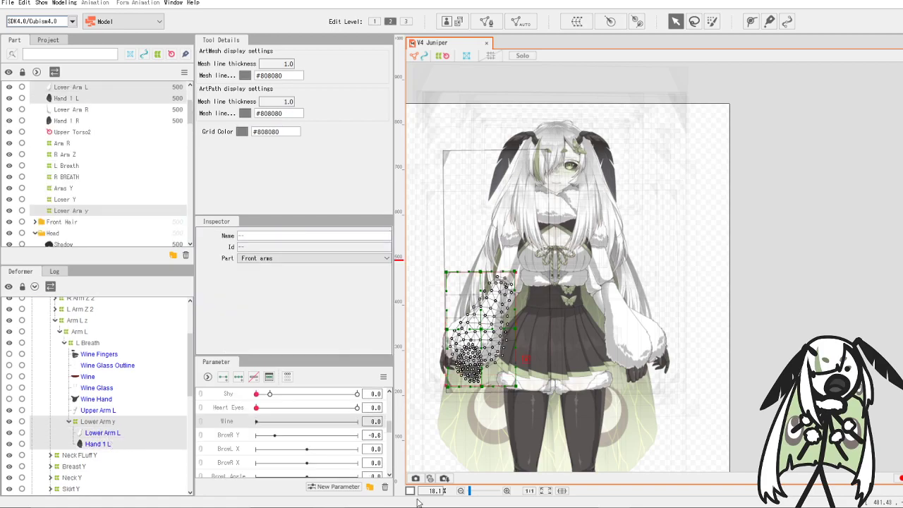
left_click(93, 433)
left_click(97, 444, "shift")
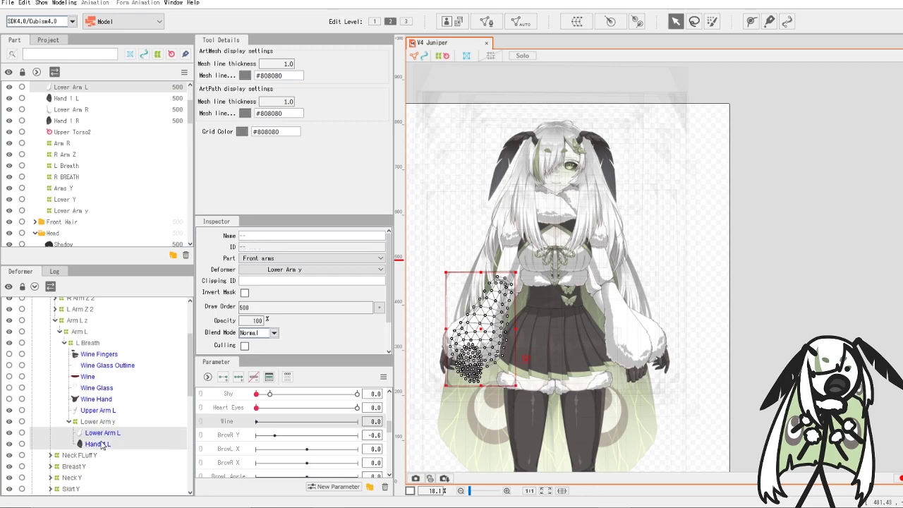
left_click(610, 22)
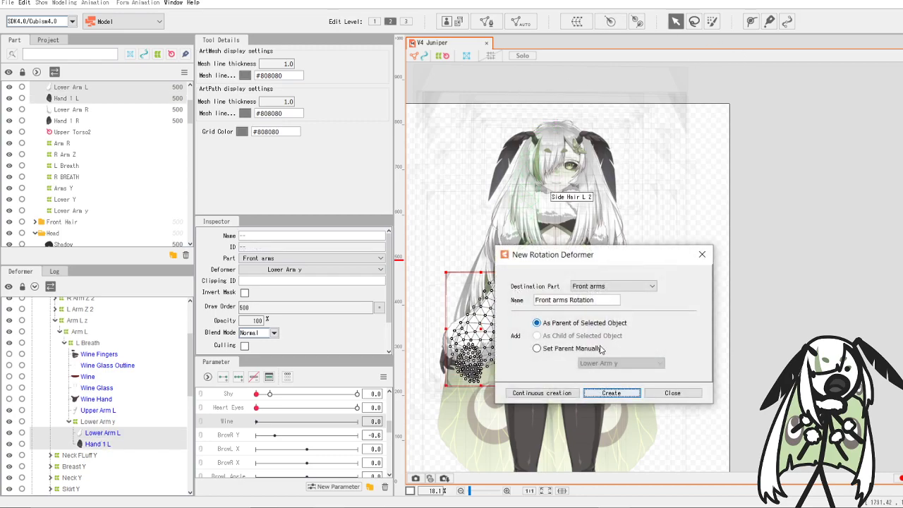
left_click(671, 393)
left_click(636, 21)
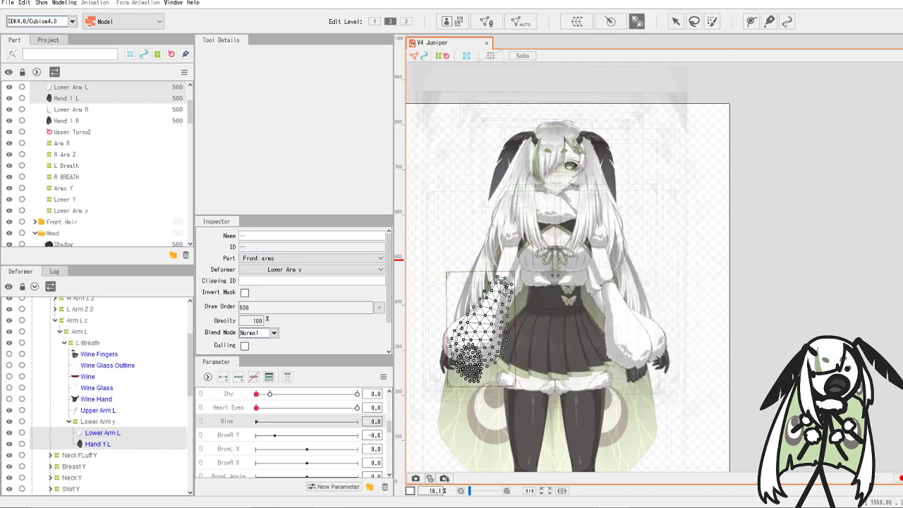
left_click_drag(501, 286, 489, 313)
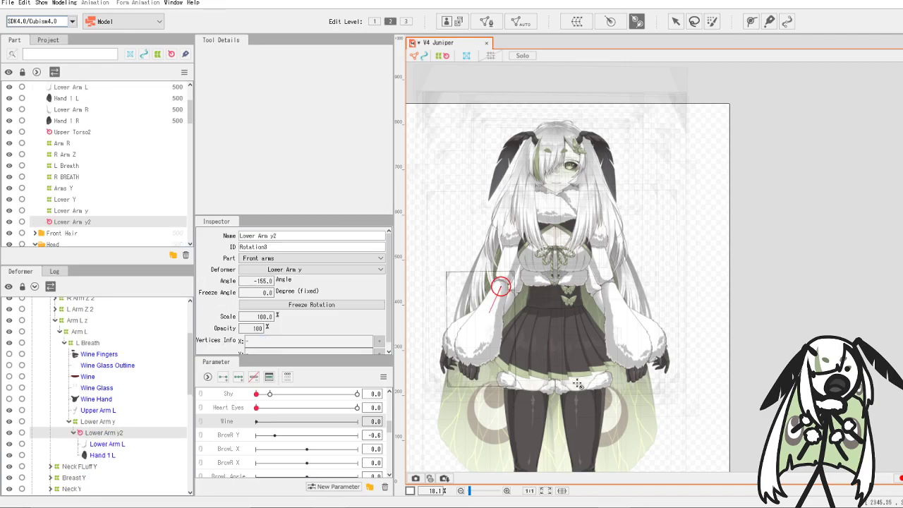
left_click(675, 21)
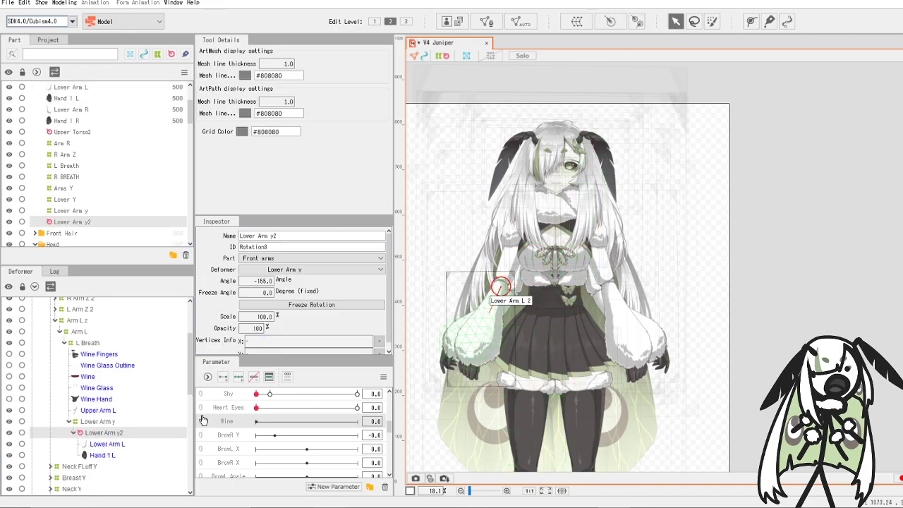
- Add two Wine keys to the lower-arm rotation deformer and, at Wine 1.0, raise the forearm to an angle of about 13 degrees
left_click(222, 376)
left_click_drag(257, 421, 428, 420)
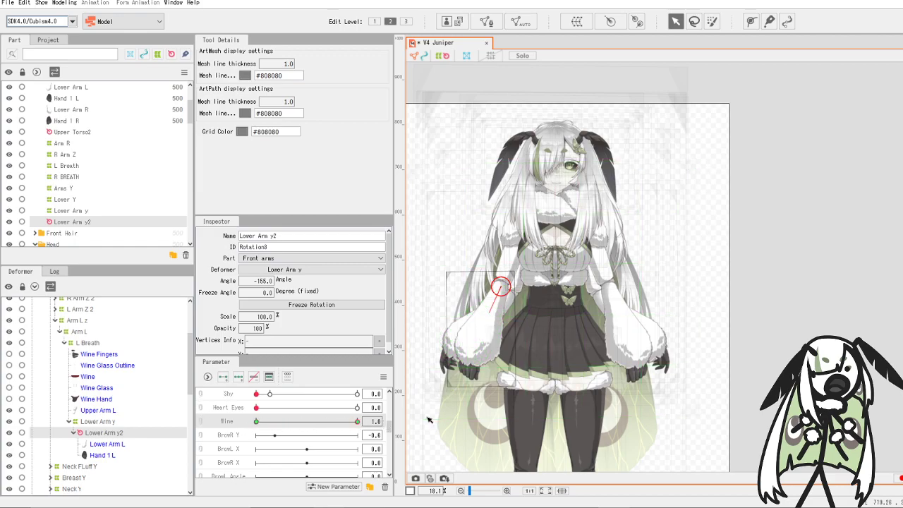
left_click_drag(489, 317, 510, 236)
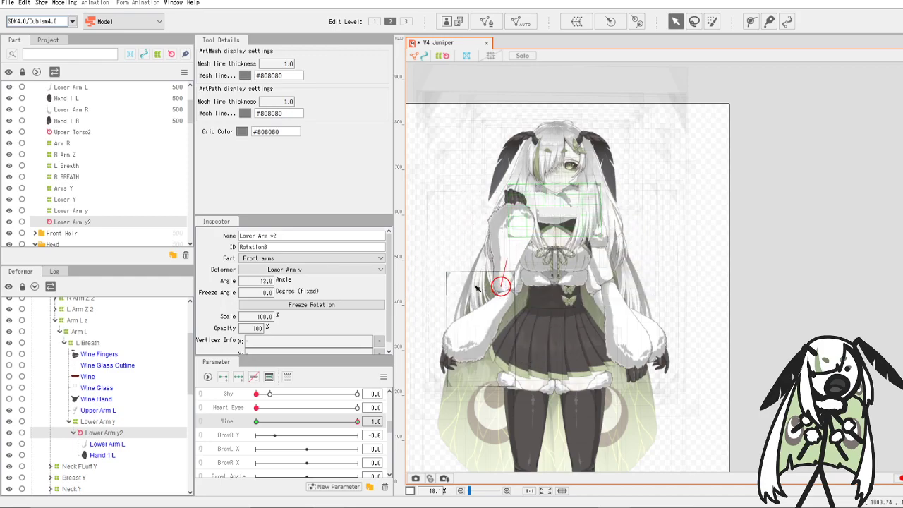
- At Wine 0.0, try rotating the Lower Arm y2 rotation deformer to about -171 degrees
left_click_drag(356, 422, 237, 426)
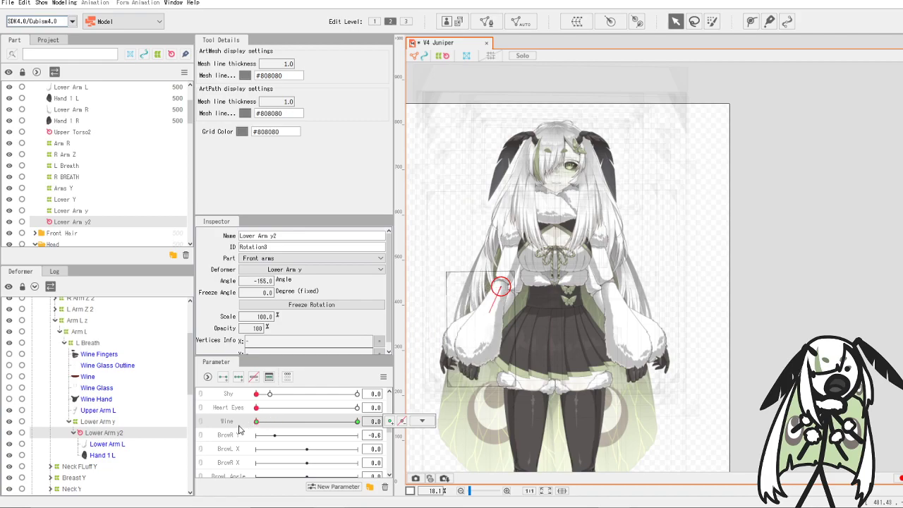
left_click(422, 420)
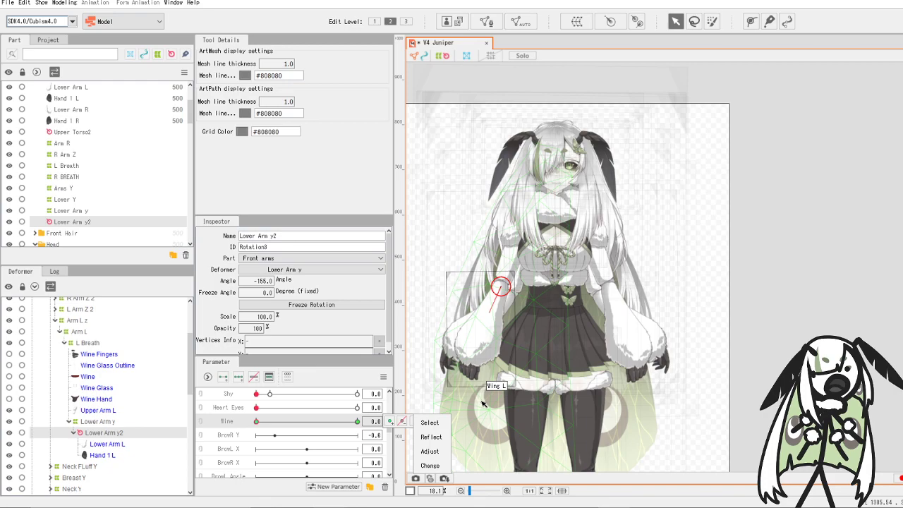
scroll(476, 314, "up", 5)
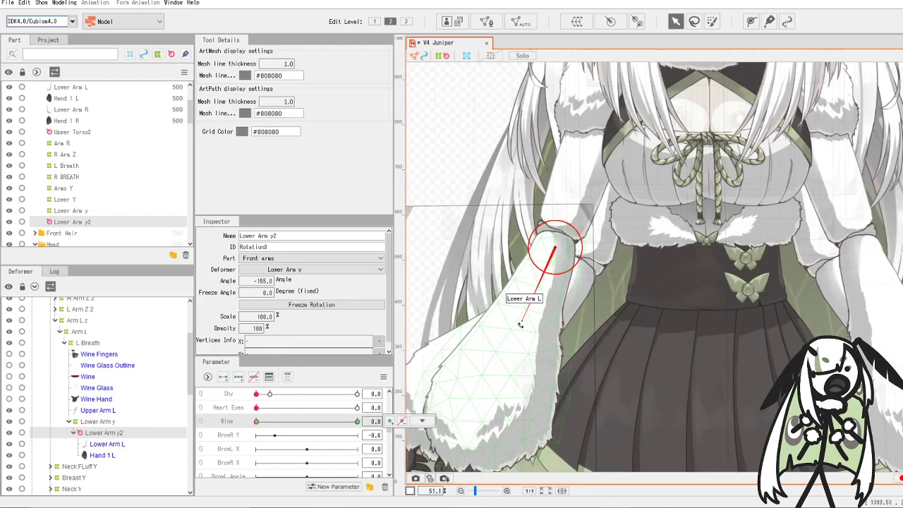
right_click(93, 435)
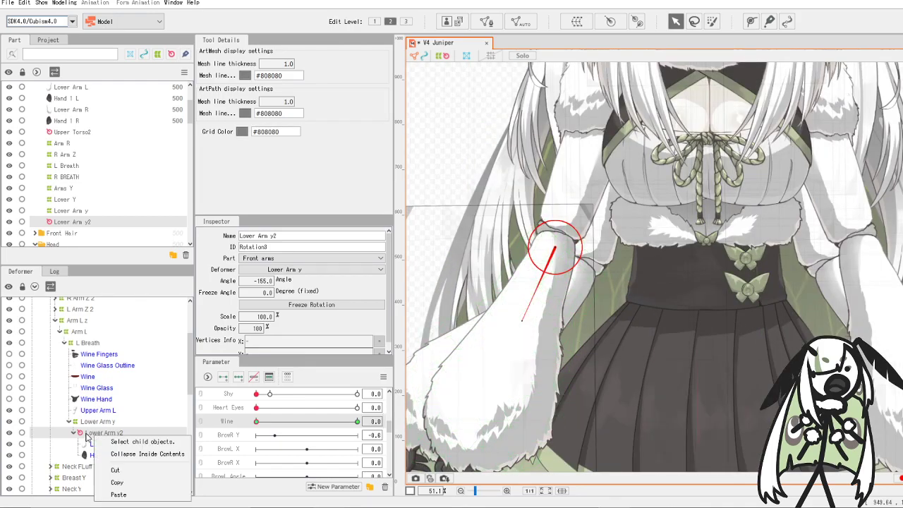
right_click(86, 435)
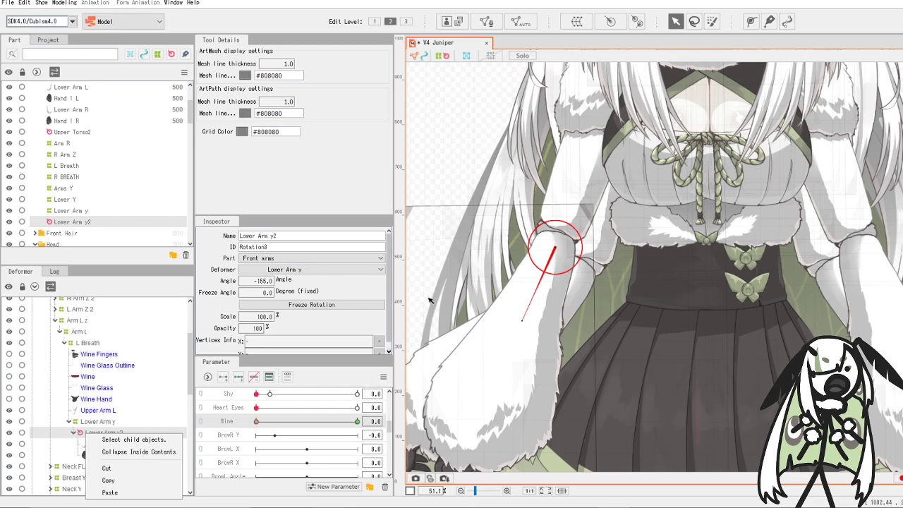
left_click_drag(519, 322, 544, 326)
- Scrub Wine between 0.0 and 1.0 to check how the forearm swings around the elbow
left_click_drag(257, 421, 361, 424)
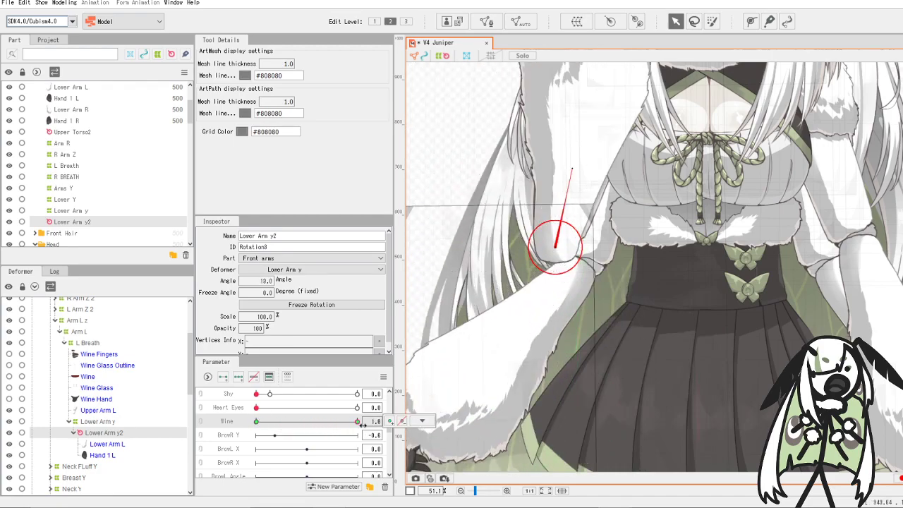
left_click(302, 422)
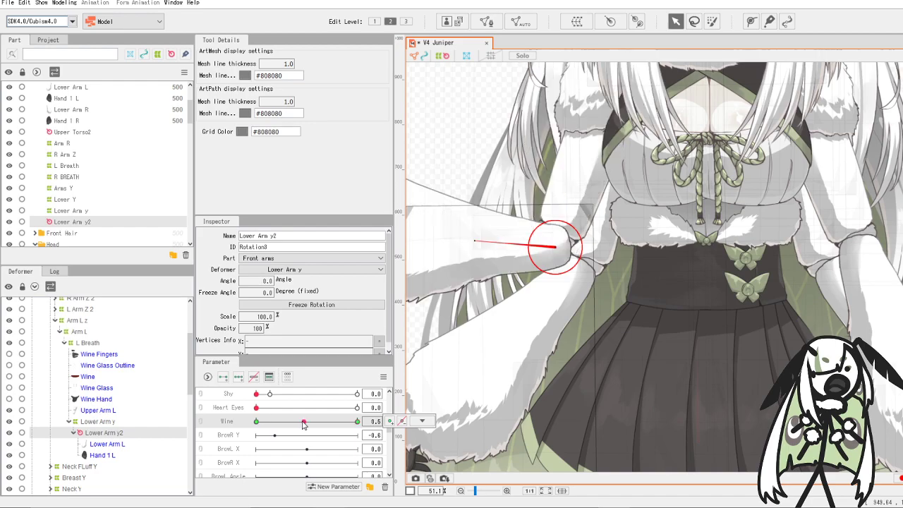
left_click_drag(304, 422, 355, 425)
scroll(627, 194, "down", 4)
scroll(627, 135, "up", 3)
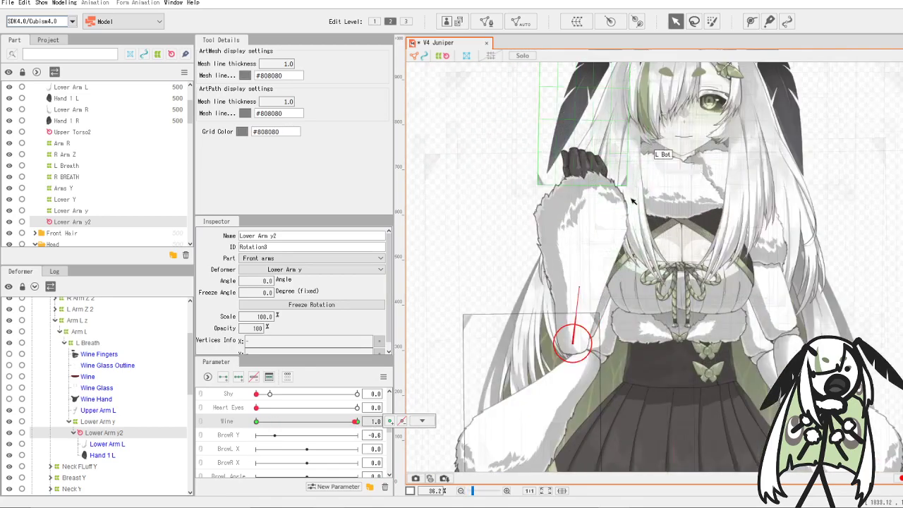
left_click_drag(356, 423, 189, 461)
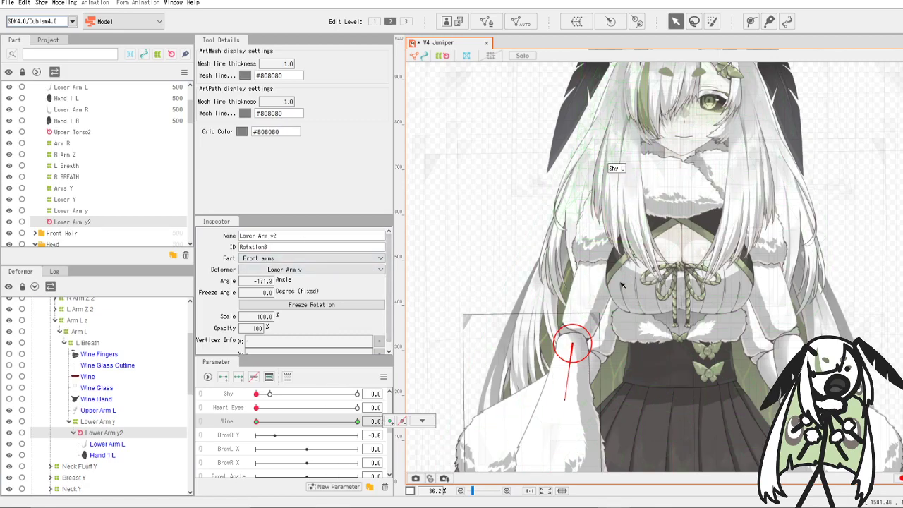
- Undo the lower-arm rotation deformer and recreate it at the elbow for Lower Arm L and Hand 1 L, angled at about 91 degrees
key("ctrl+z")
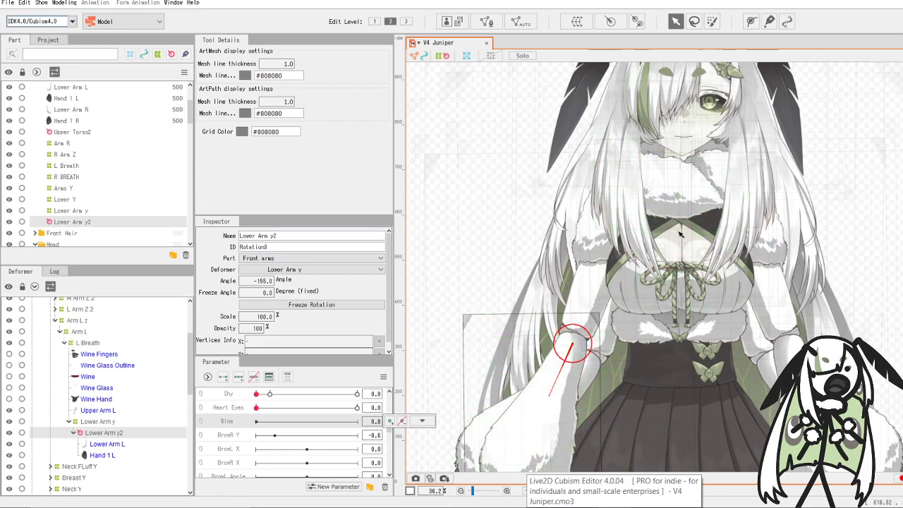
key("ctrl+z")
left_click(636, 22)
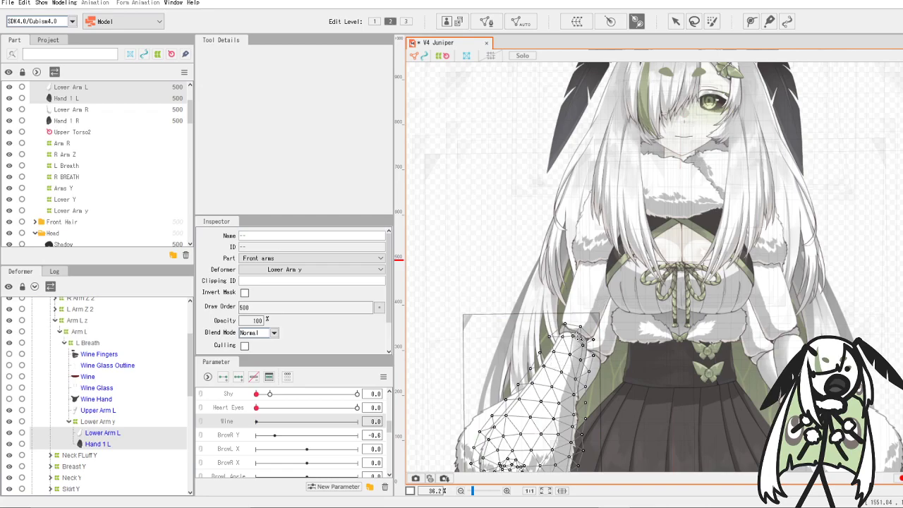
left_click_drag(577, 332, 632, 336)
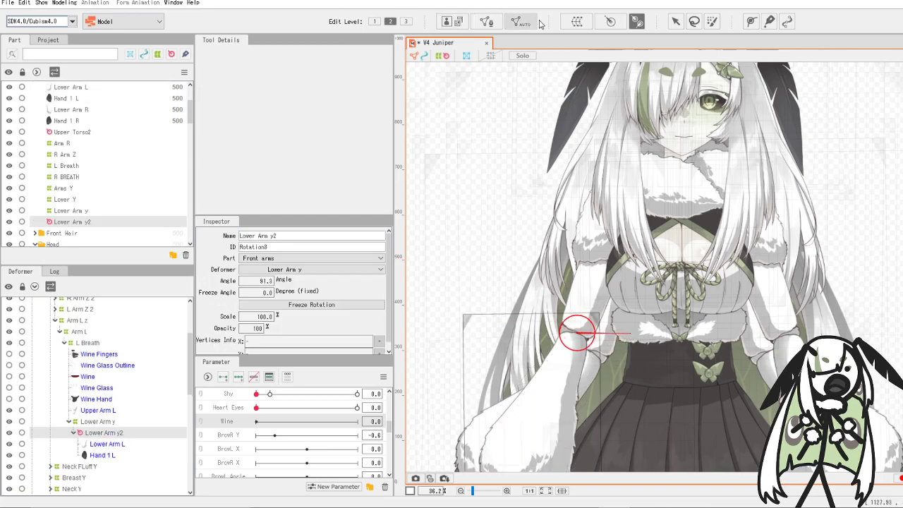
left_click(675, 23)
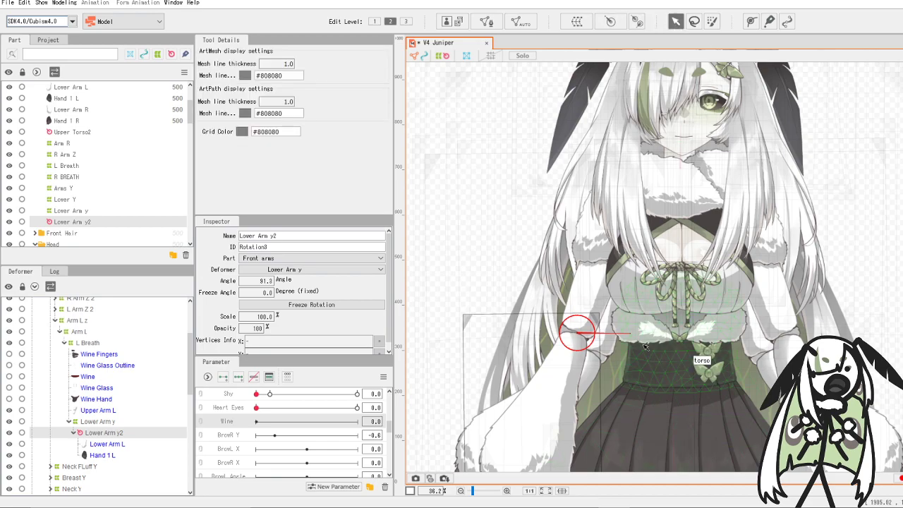
- Add two Wine keys to the new rotation deformer and try turning the forearm to about 260 degrees at Wine 1.0
left_click_drag(632, 334, 395, 326)
key("ctrl+z")
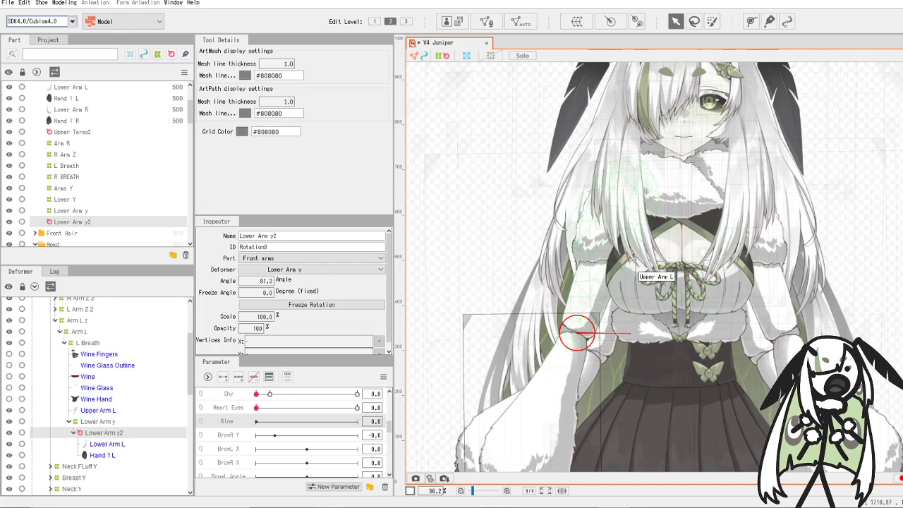
left_click_drag(271, 424, 500, 437)
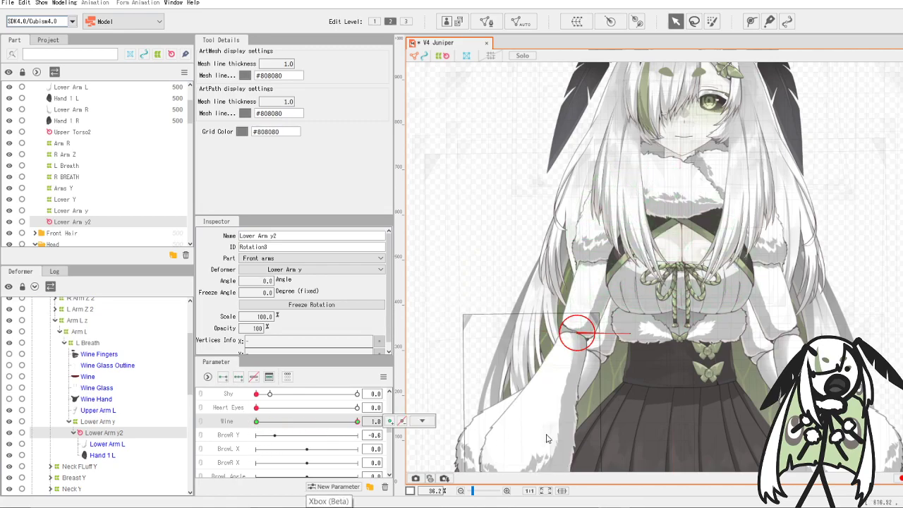
left_click_drag(634, 333, 478, 351)
left_click_drag(356, 422, 337, 424)
left_click_drag(272, 442, 451, 450)
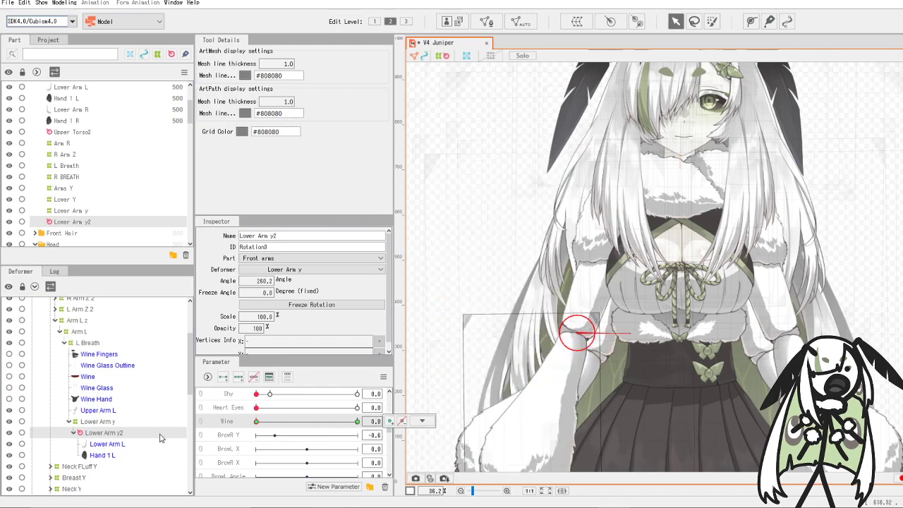
left_click(422, 421)
left_click(264, 421)
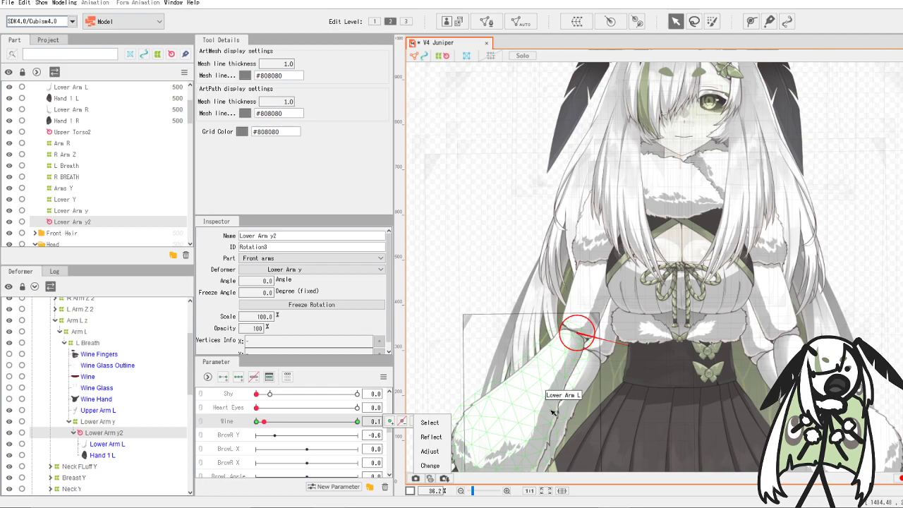
- Undo the rotation deformer together with its Wine keys, and save the model
key("ctrl+z")
key("ctrl+z")
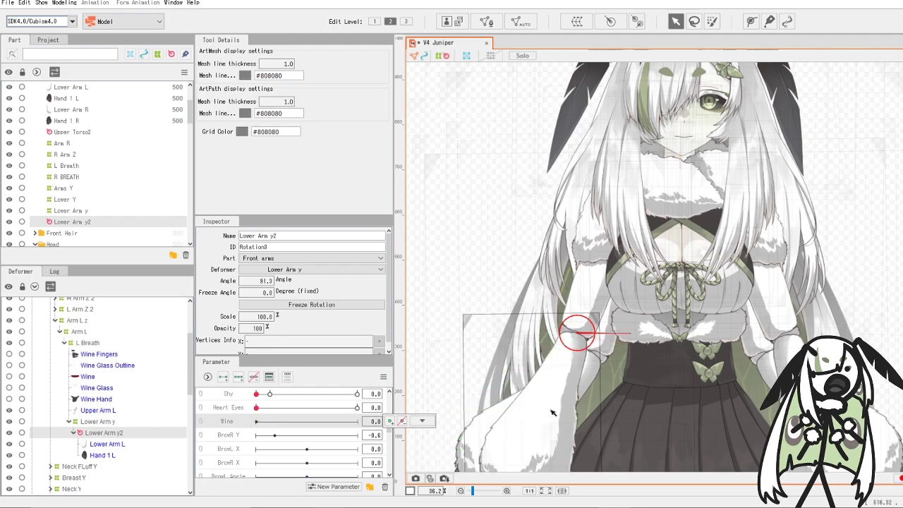
left_click(553, 414)
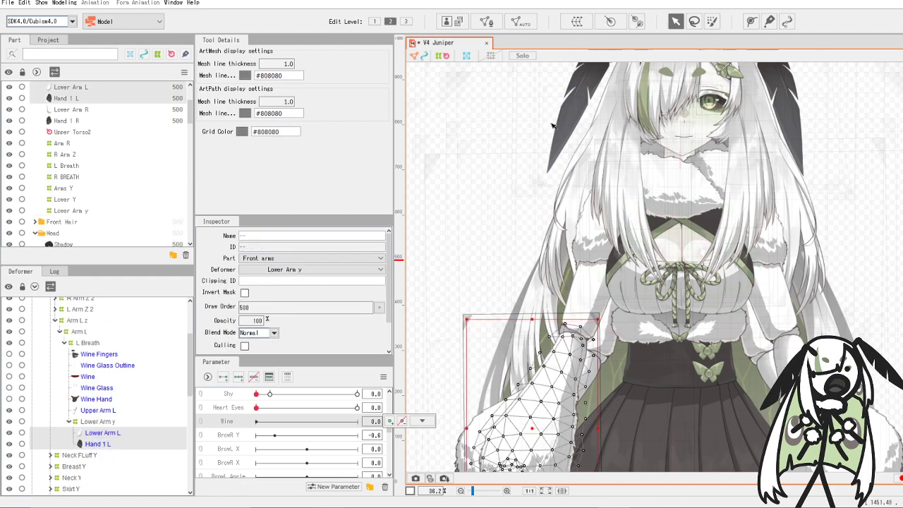
left_click(8, 3)
left_click(27, 98)
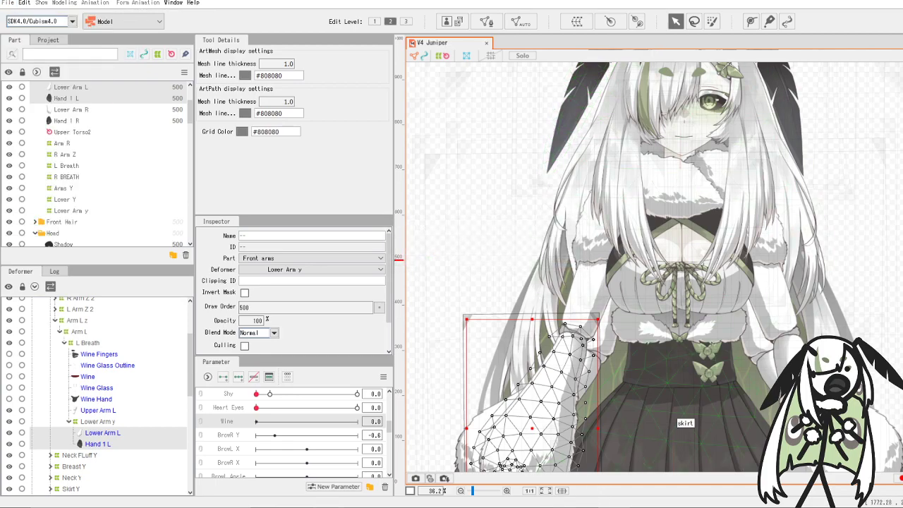
- Switch to YouTube, jump to about 1:22:08 in the PAYDAY 2 soundtrack video, and return to Live2D Cubism Editor
left_click(656, 505)
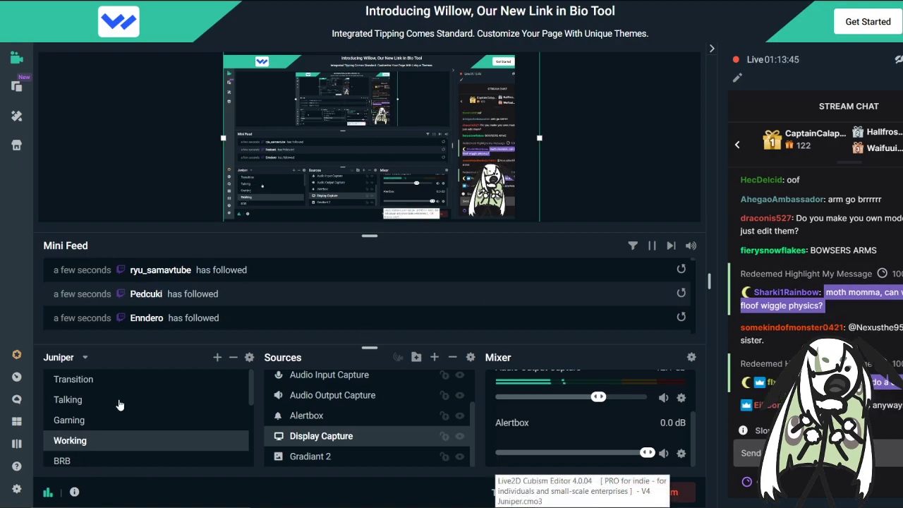
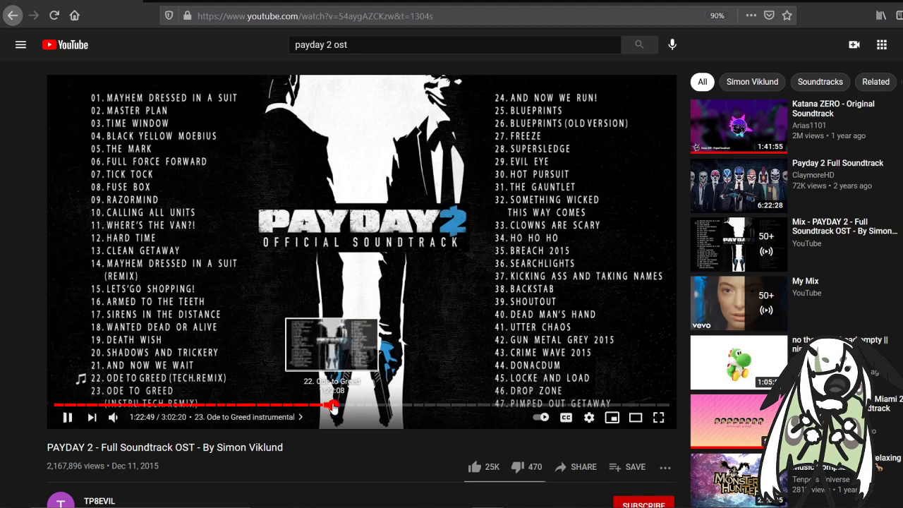
left_click(330, 407)
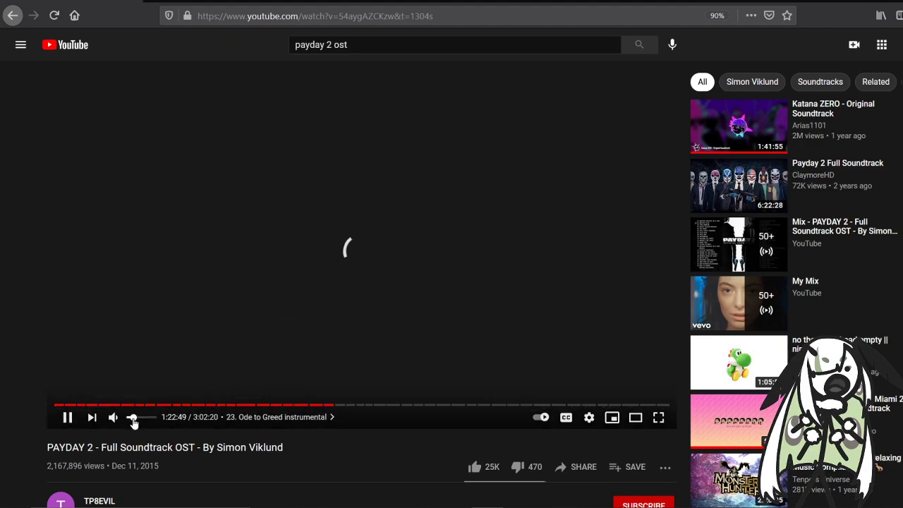
key("alt+Tab")
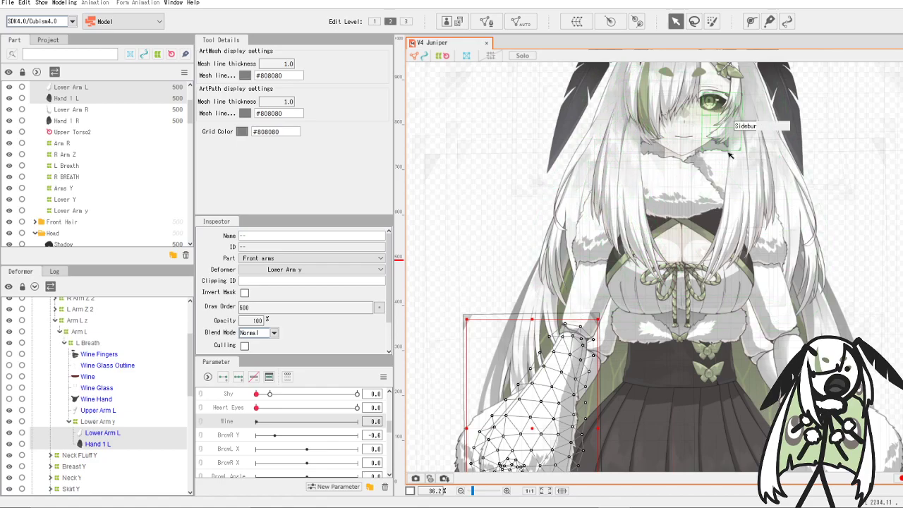
- Examine the Lower Arm L and Hand 1 L meshes against the whole figure, checking Wine at 1.0 and 0.0
scroll(694, 161, "down", 2)
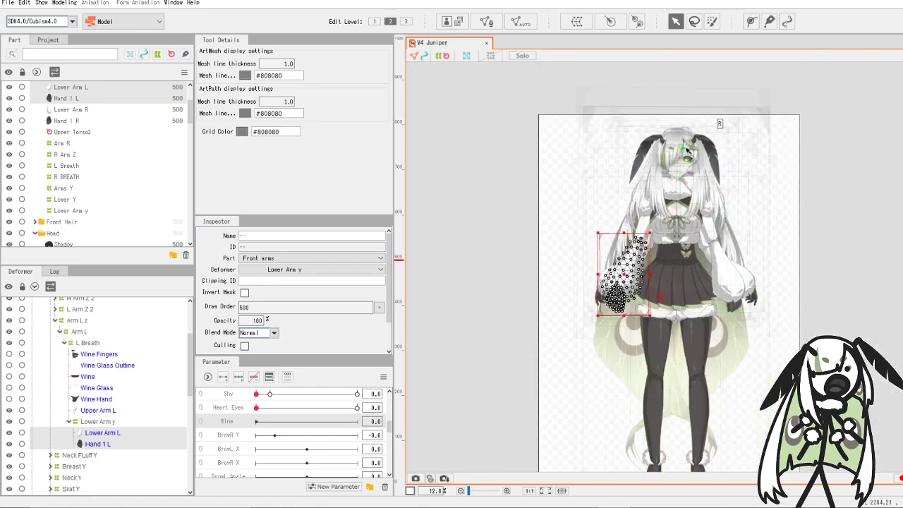
scroll(689, 178, "up", 3)
scroll(663, 272, "down", 5)
scroll(662, 318, "up", 3)
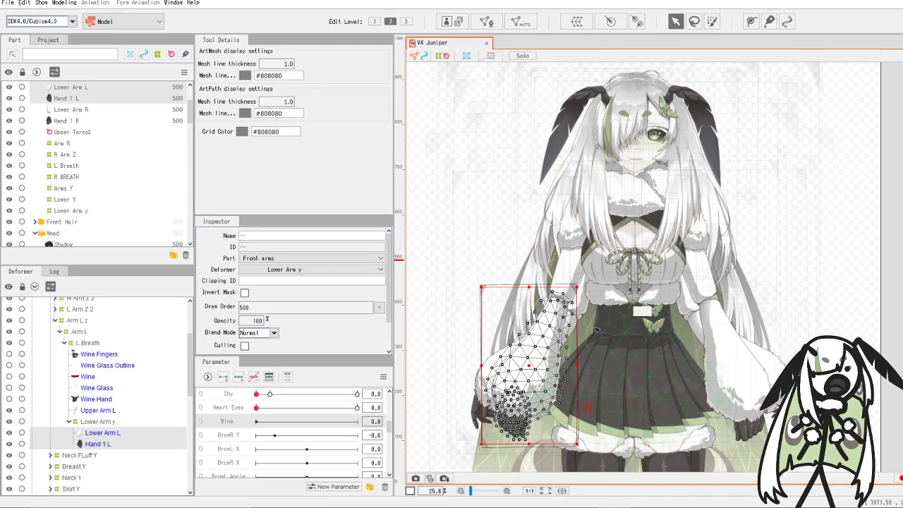
scroll(505, 391, "down", 4)
scroll(499, 425, "up", 4)
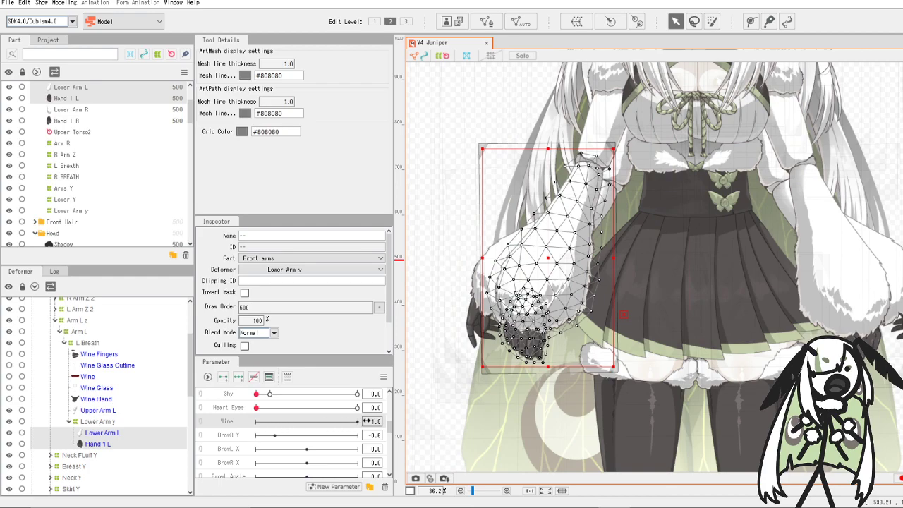
mouse_move(365, 421)
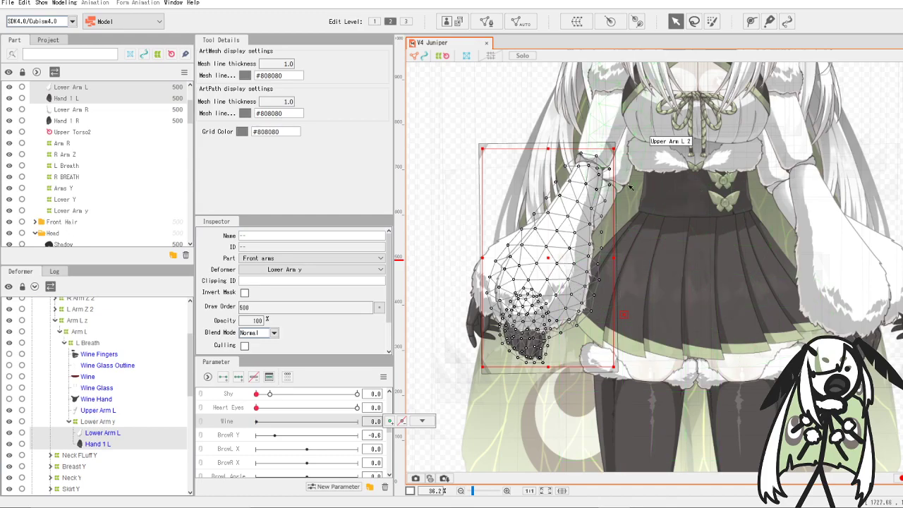
scroll(629, 186, "down", 5)
scroll(611, 143, "up", 5)
scroll(679, 347, "down", 4)
scroll(668, 406, "up", 4)
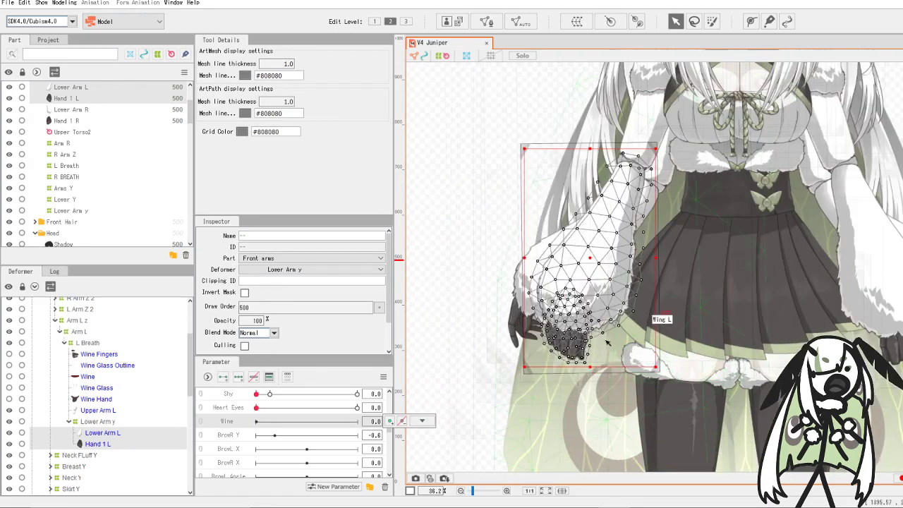
- Create a warp deformer named R as parent of Lower Arm L and Hand 1 L, with 2 × 2 Bezier and 5 × 5 conversion divisions
left_click(577, 22)
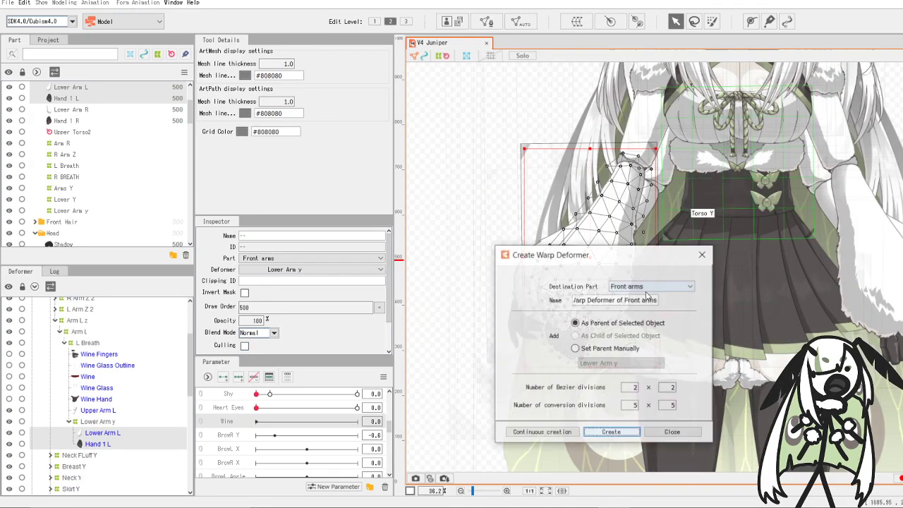
left_click_drag(660, 300, 553, 303)
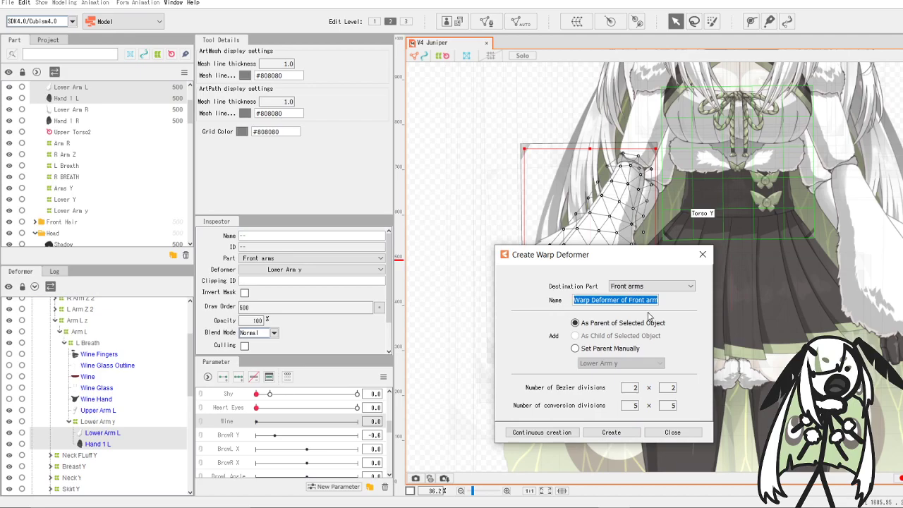
type("R")
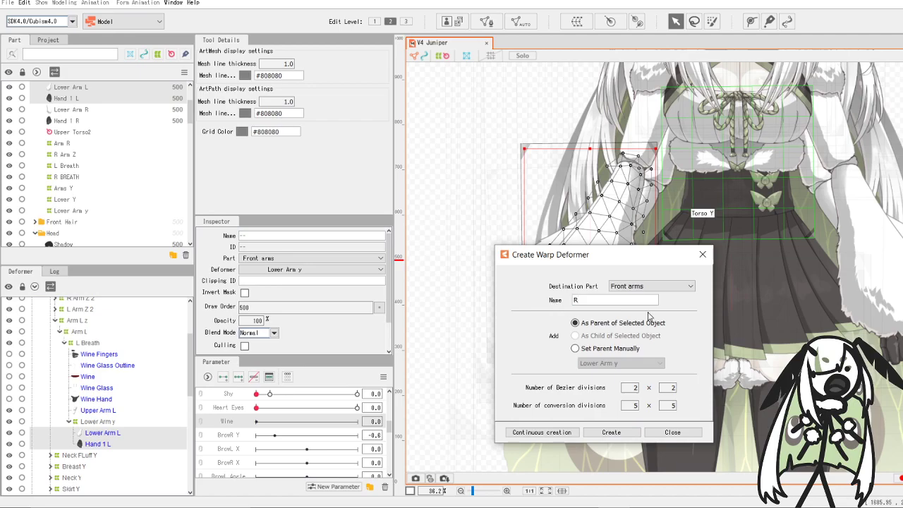
left_click(621, 433)
left_click_drag(669, 133, 454, 319)
key("ctrl+z")
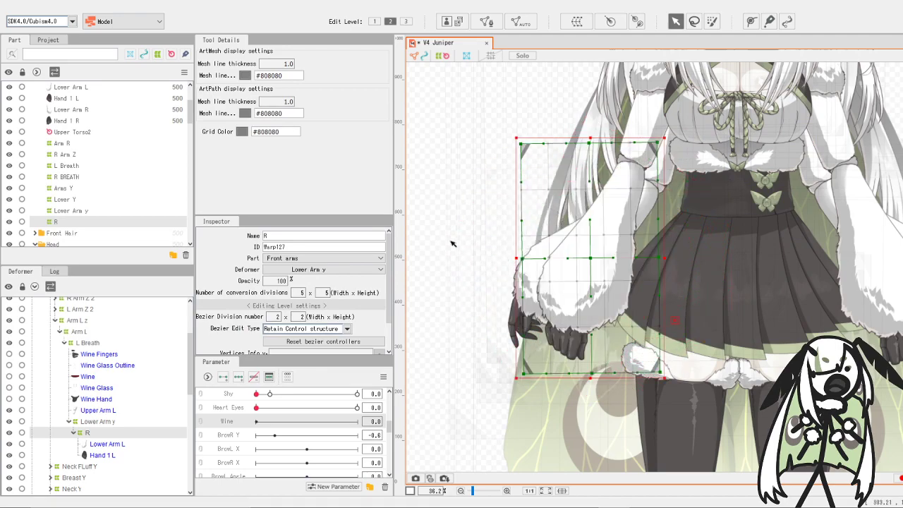
- Add two Wine keys to warp deformer R and, at Wine 1.0, rotate and move the forearm up across the chest from the elbow
left_click(223, 377)
left_click_drag(263, 421, 357, 421)
left_click_drag(668, 132, 452, 365)
left_click_drag(601, 295, 693, 147)
scroll(703, 155, "down", 3)
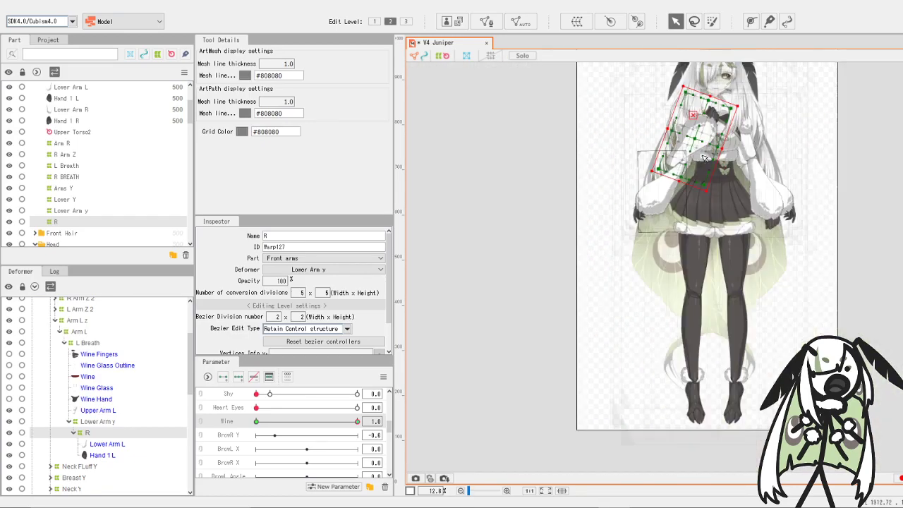
scroll(705, 157, "up", 5)
left_click_drag(645, 270, 658, 256)
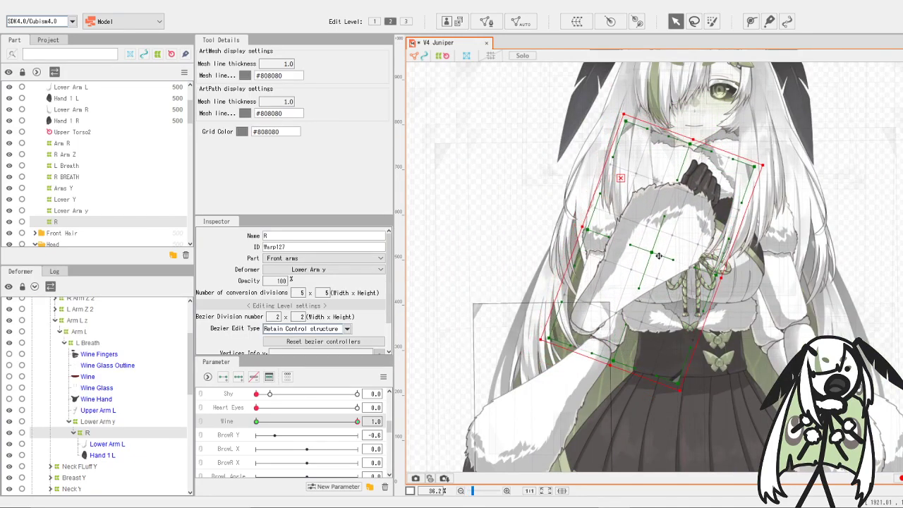
- Check how the warped forearm looks around Wine 0.4, up close at the elbow and against the whole figure
left_click_drag(357, 421, 297, 436)
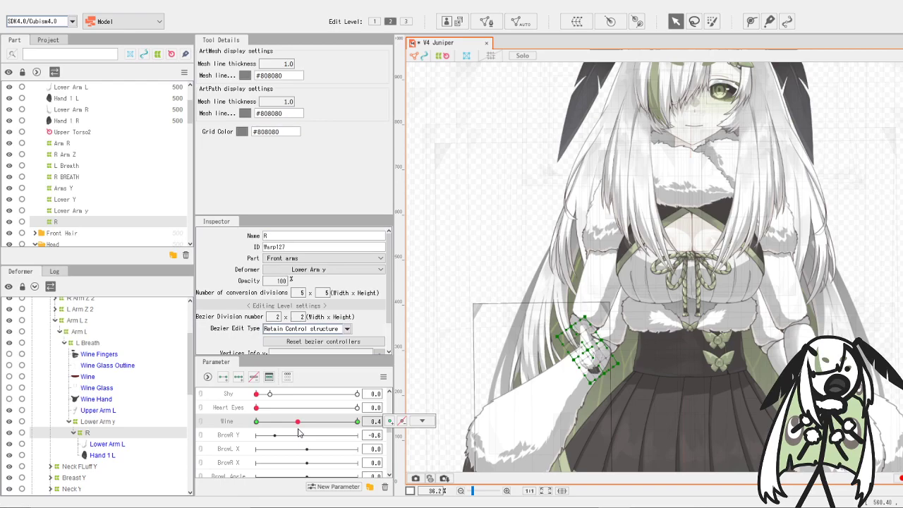
scroll(602, 371, "down", 8)
scroll(623, 409, "up", 8)
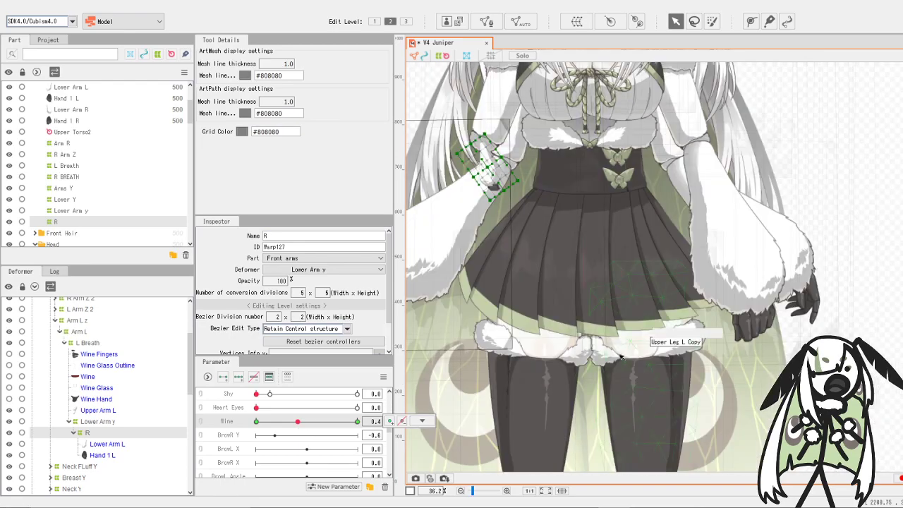
scroll(433, 113, "up", 4)
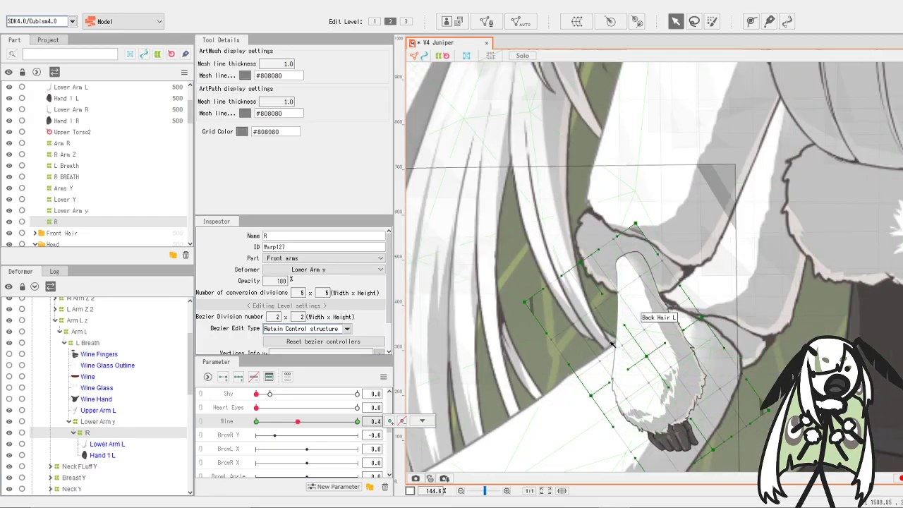
scroll(612, 344, "down", 6)
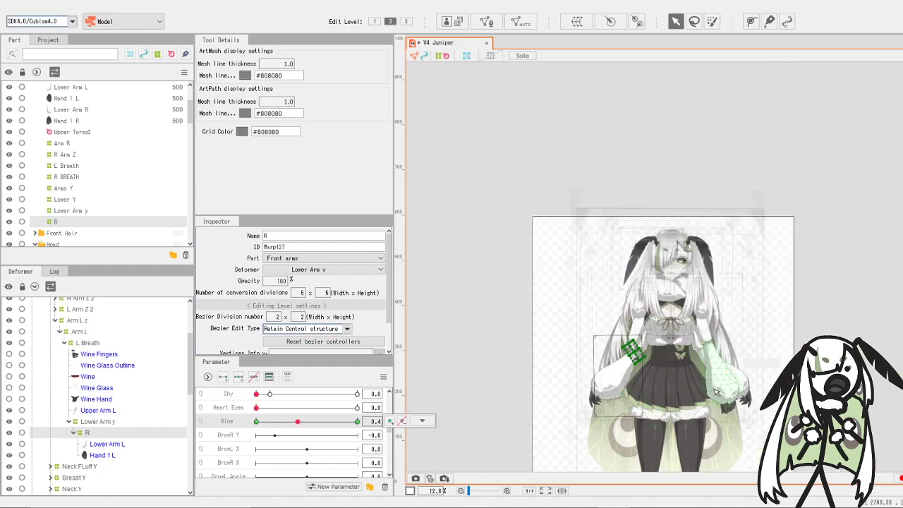
- Undo the Wine keys and raised forearm pose on warp deformer R, and delete the deformer
key("ctrl+z")
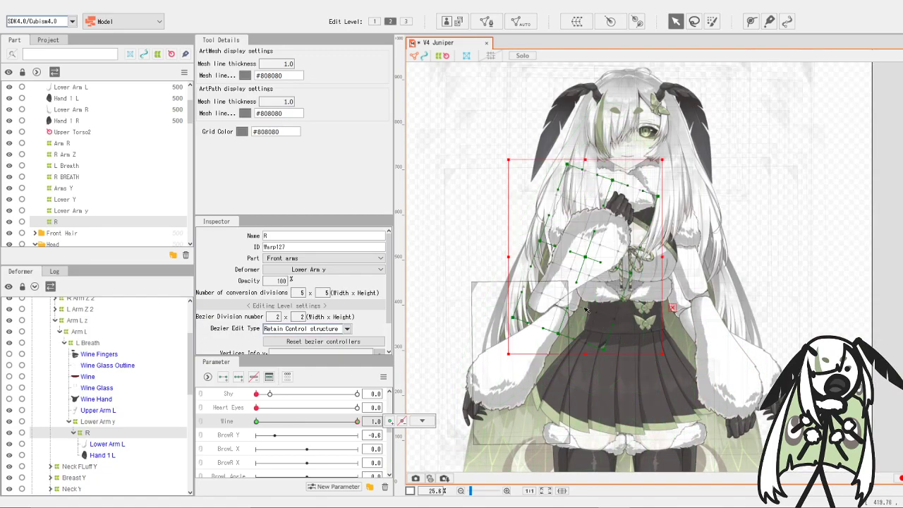
key("ctrl+z")
key("ctrl+z")
key("ctrl+z")
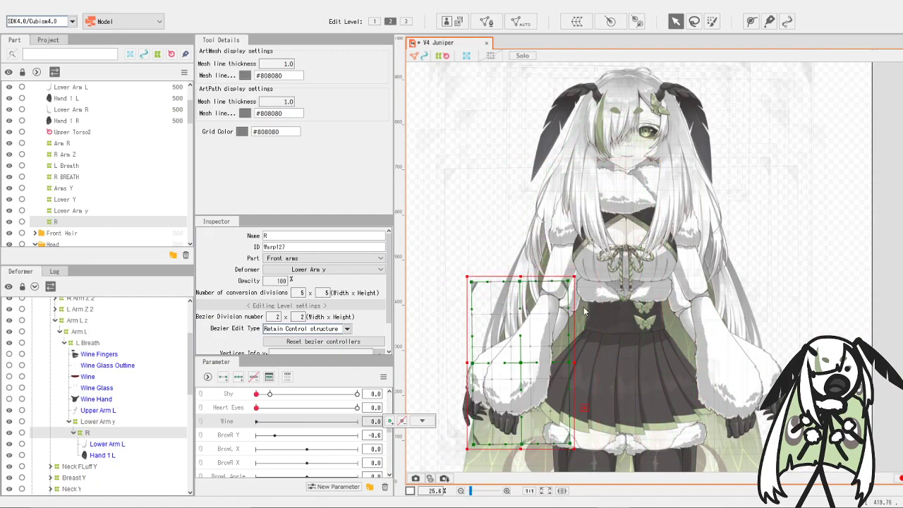
key("Delete")
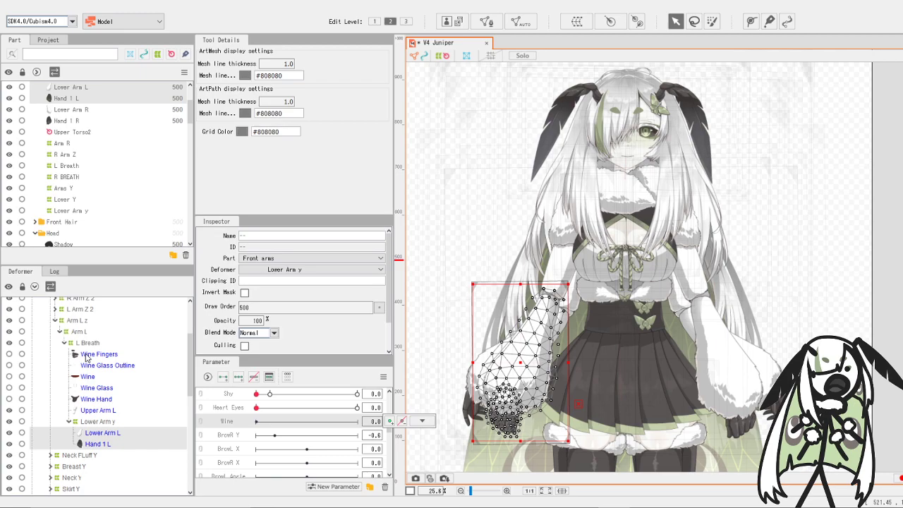
- Create a rotation deformer at the left elbow as parent of Lower Arm L and Hand 1 L, and add two Wine keys to it
left_click(636, 21)
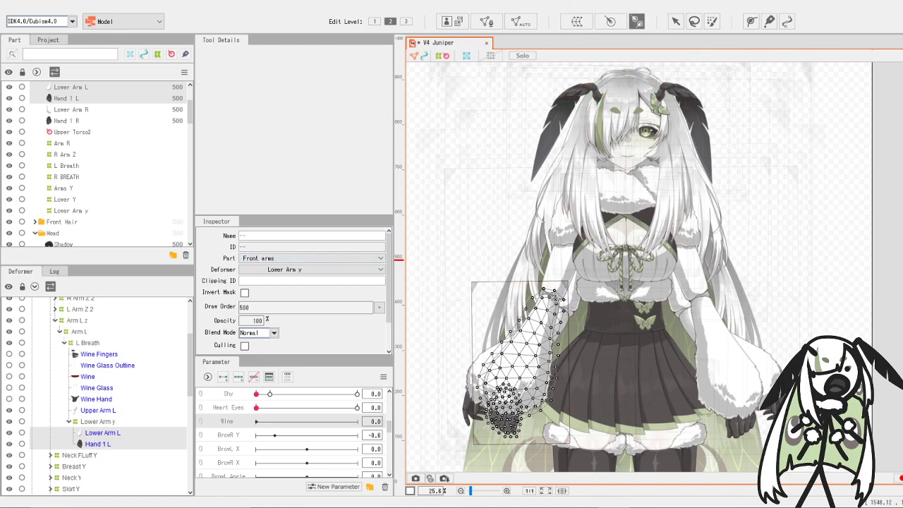
left_click_drag(554, 299, 538, 337)
left_click(223, 377)
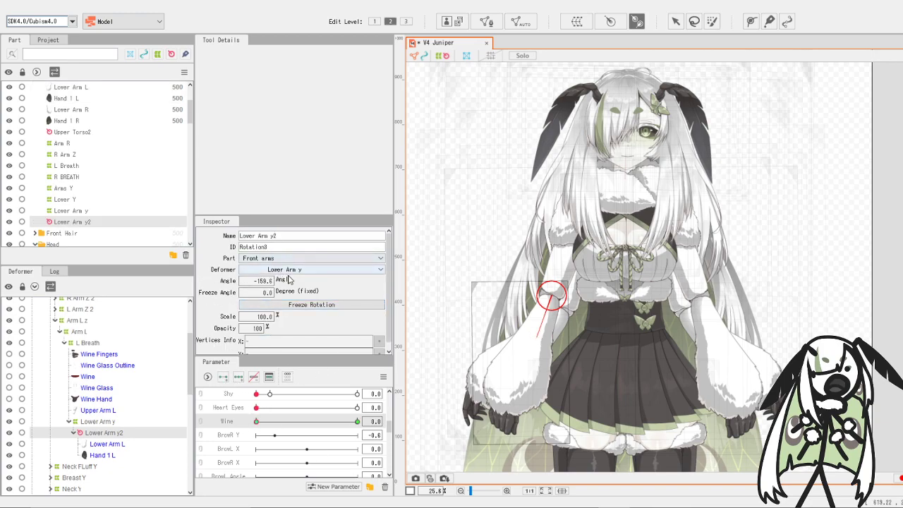
scroll(287, 279, "down", 1)
scroll(280, 311, "up", 1)
left_click(260, 424)
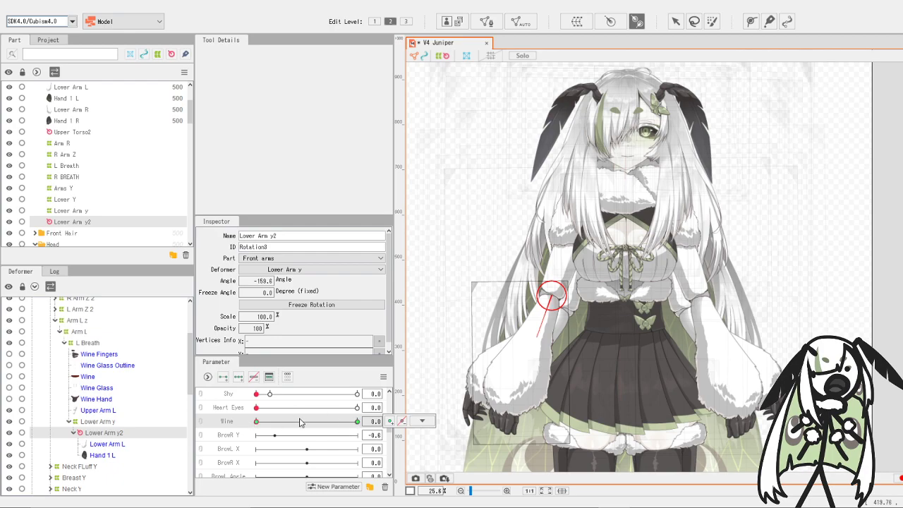
- At Wine 1.0, rotate the elbow deformer across the waist to about -254.3°, and check the in-between motion
left_click_drag(299, 421, 357, 419)
left_click(422, 422)
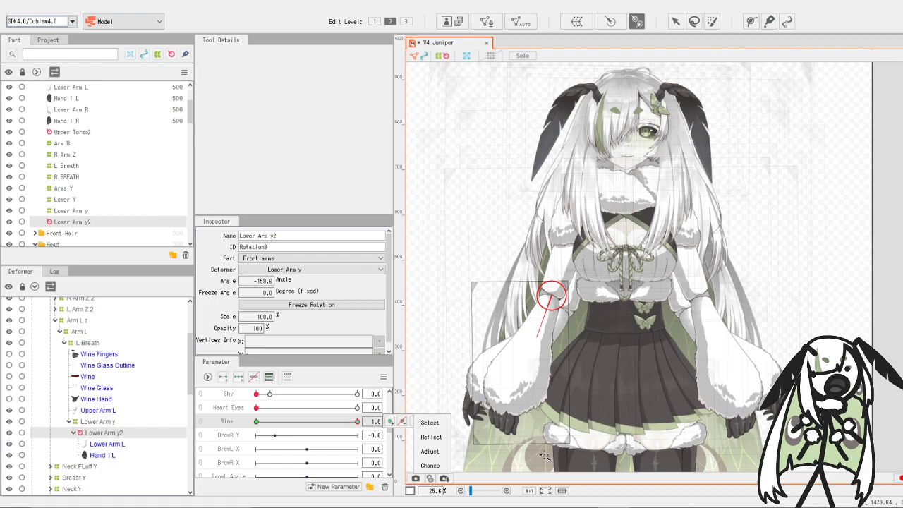
left_click(676, 22)
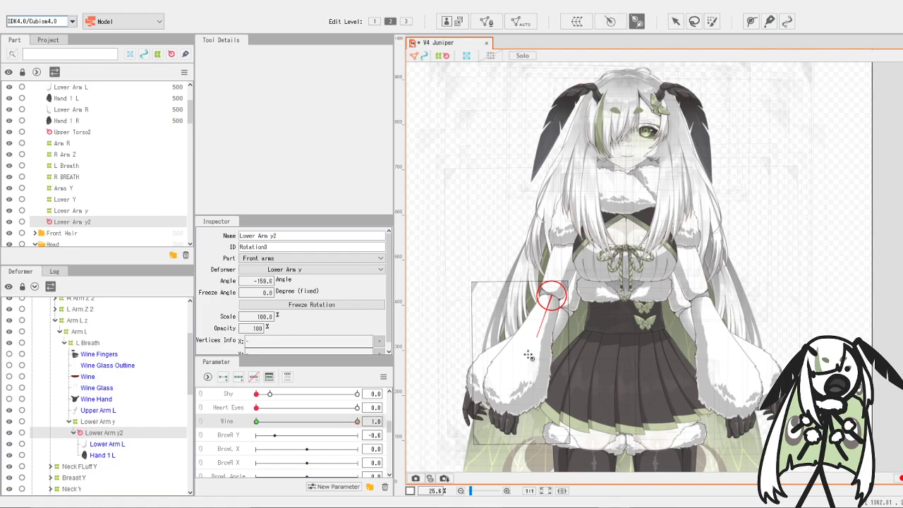
left_click(675, 21)
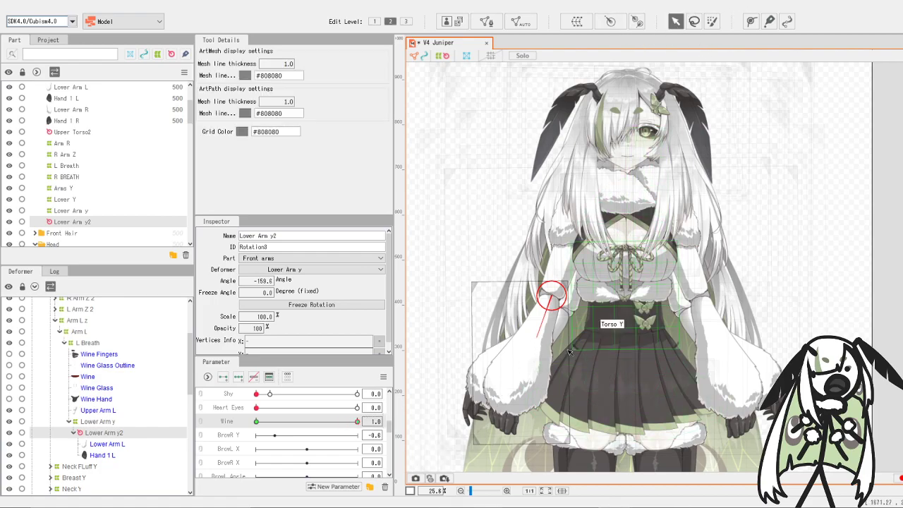
left_click_drag(551, 339, 607, 306)
left_click_drag(341, 423, 387, 417)
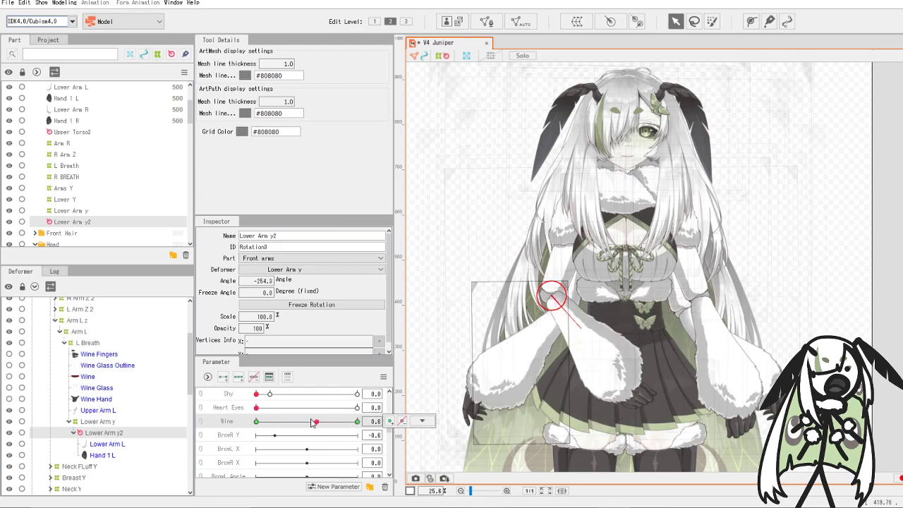
- Rotate the elbow deformer further up across the chest to about -312.6° at Wine 1.0, and check the swing
left_click(420, 421)
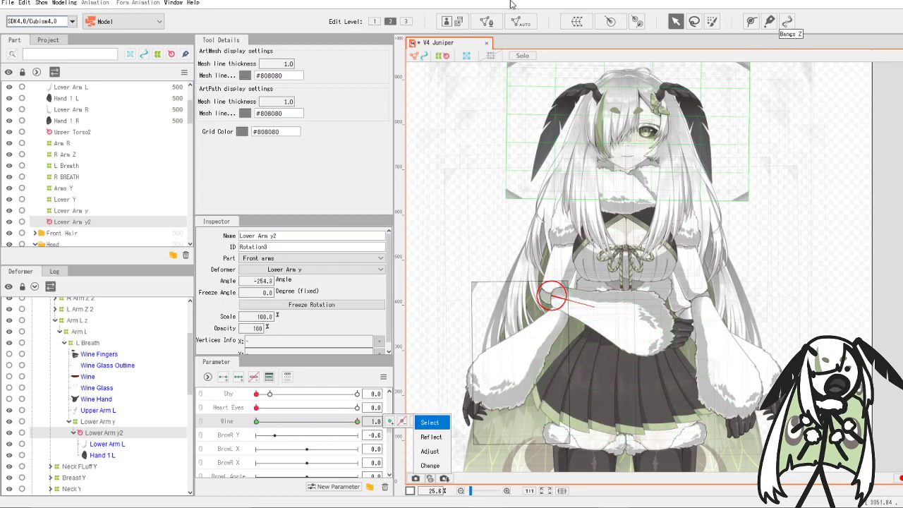
left_click_drag(597, 310, 582, 267)
left_click_drag(355, 421, 88, 429)
left_click_drag(252, 437, 343, 440)
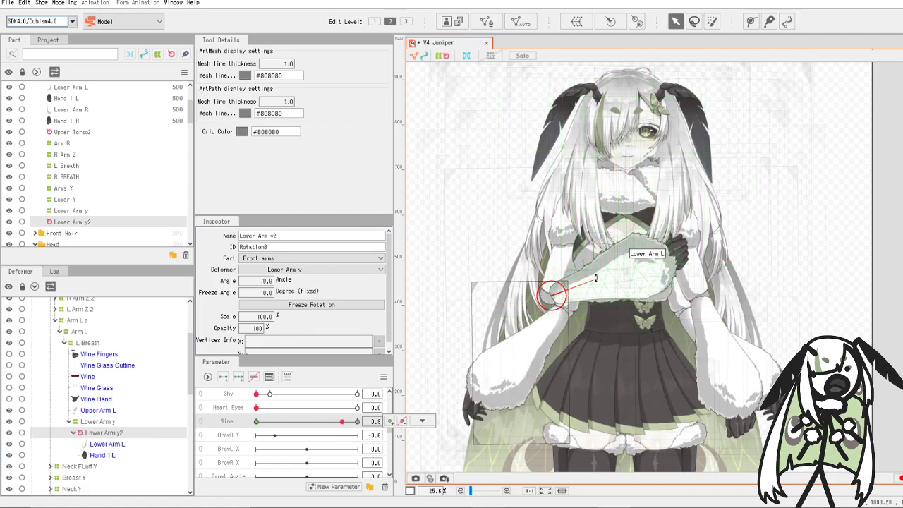
left_click(595, 279)
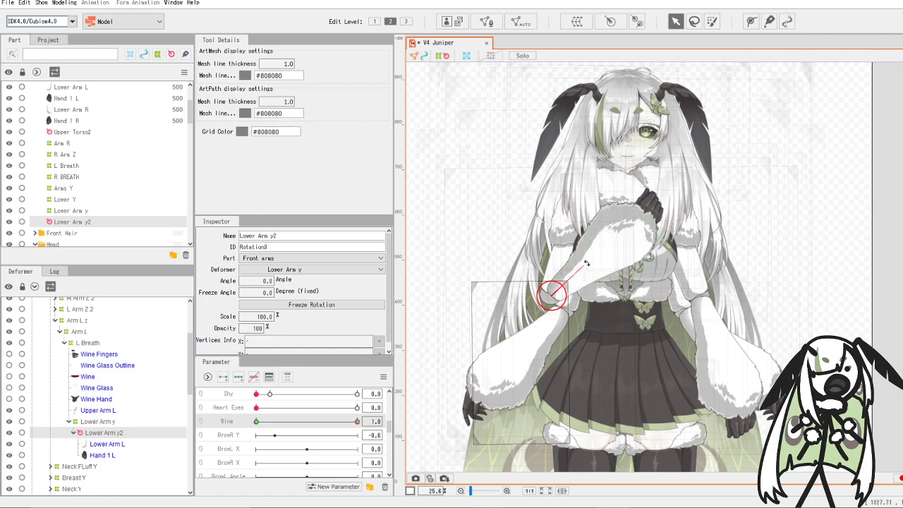
left_click(339, 422)
left_click_drag(339, 423, 360, 426)
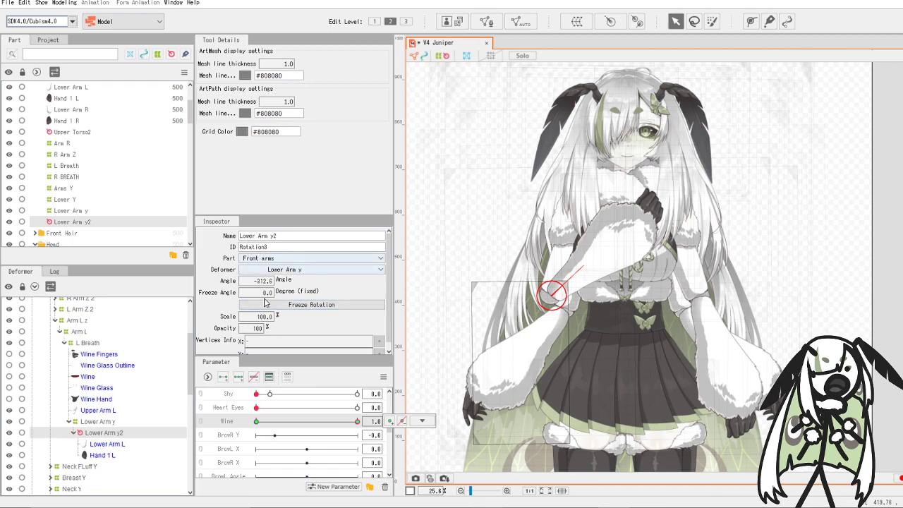
- Freeze the elbow deformer's rotation at Wine 1.0, raise the forearm upright to an angle of about -40.4°, and check the motion
left_click(274, 308)
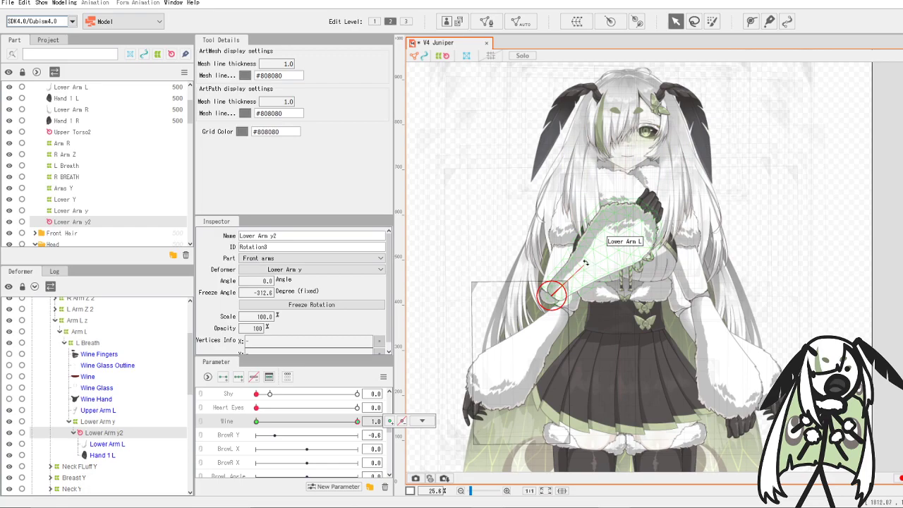
left_click_drag(585, 262, 557, 245)
left_click_drag(357, 422, 374, 407)
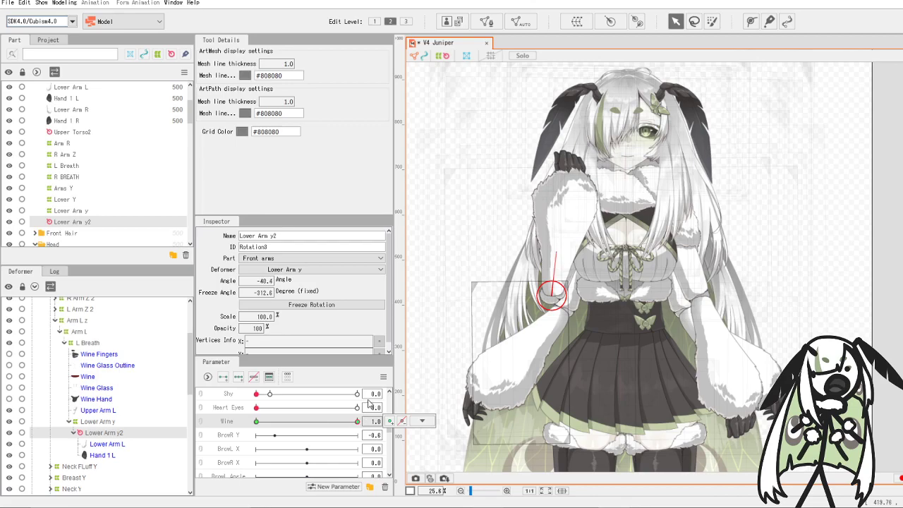
scroll(560, 160, "up", 3)
scroll(560, 161, "down", 4)
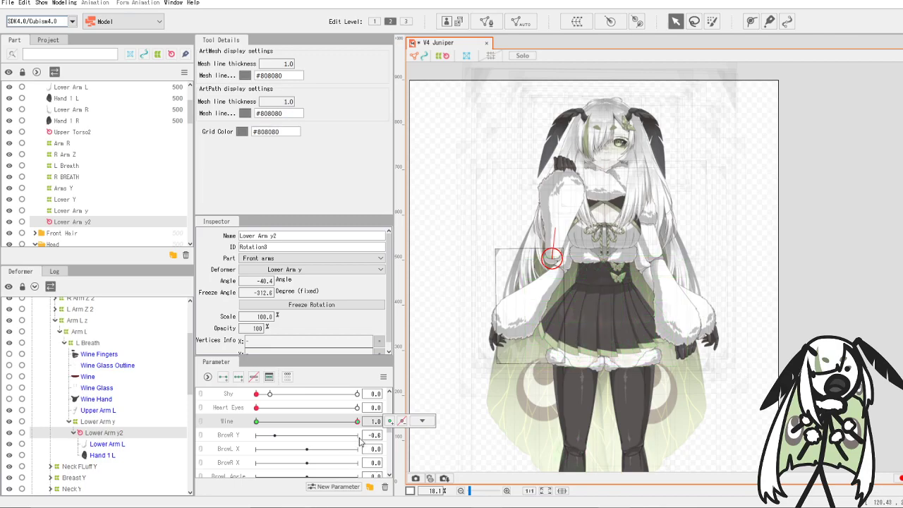
left_click_drag(357, 422, 388, 435)
- Move the elbow rotation deformer slightly down at Wine 1.0 so the raised forearm meets the upper arm
scroll(557, 247, "up", 6)
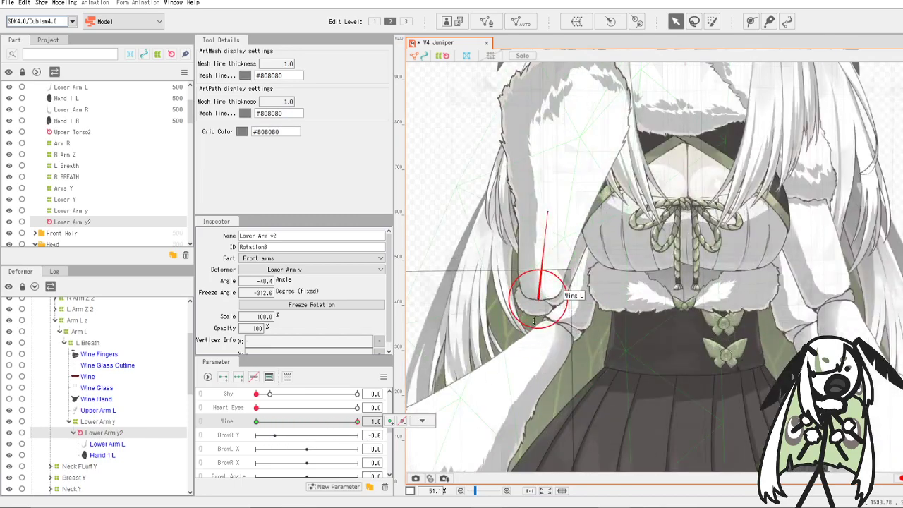
left_click_drag(540, 299, 537, 306)
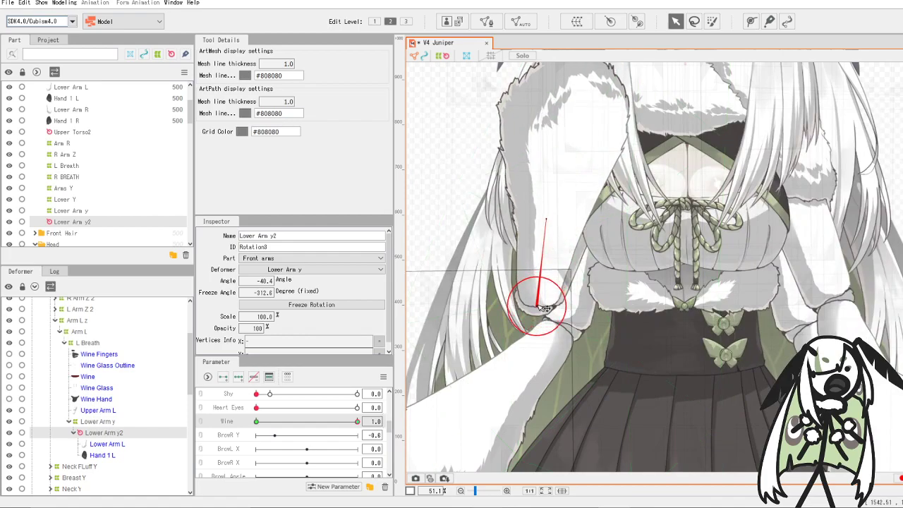
mouse_move(358, 422)
left_mouse_down()
mouse_move(262, 425)
mouse_move(357, 421)
left_mouse_up()
scroll(616, 156, "down", 4)
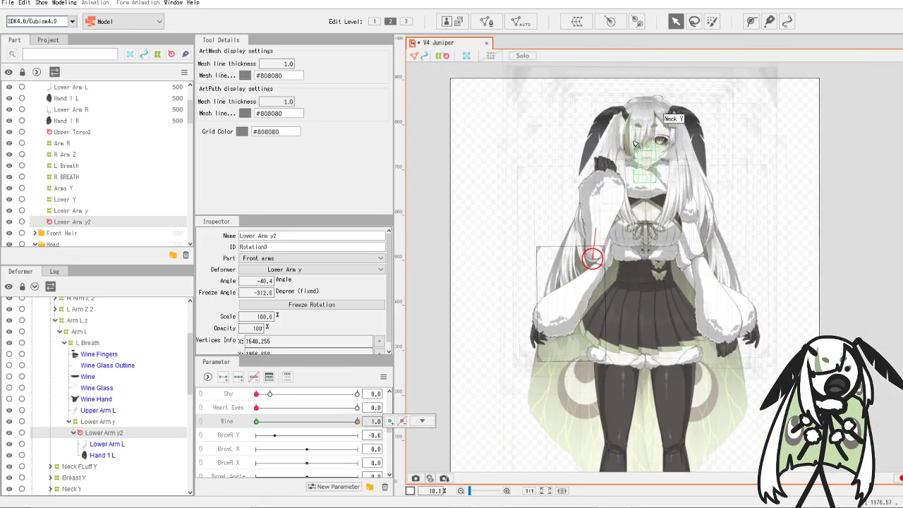
scroll(616, 157, "up", 2)
scroll(590, 172, "up", 2)
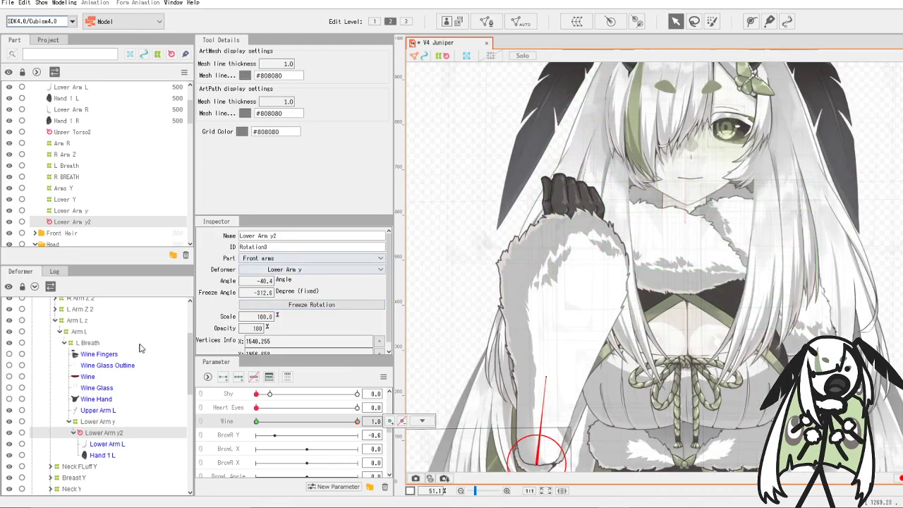
left_click(86, 355)
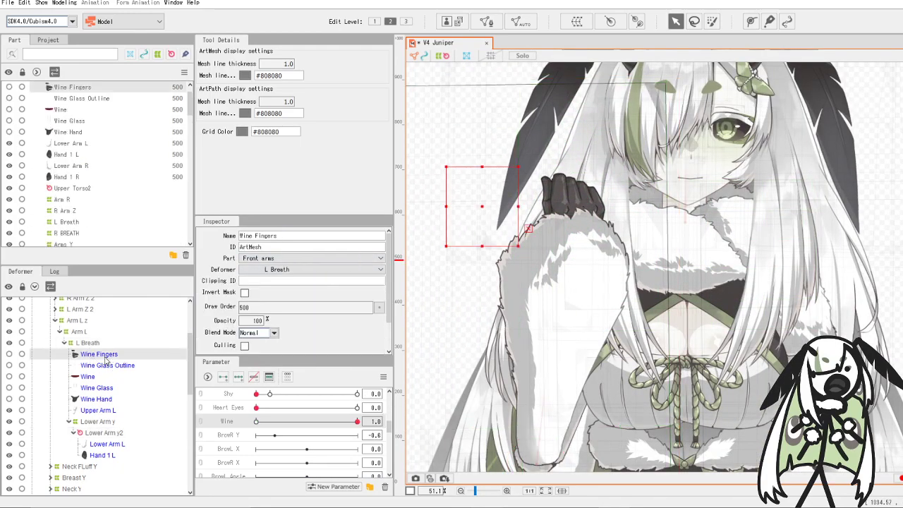
scroll(523, 223, "down", 4)
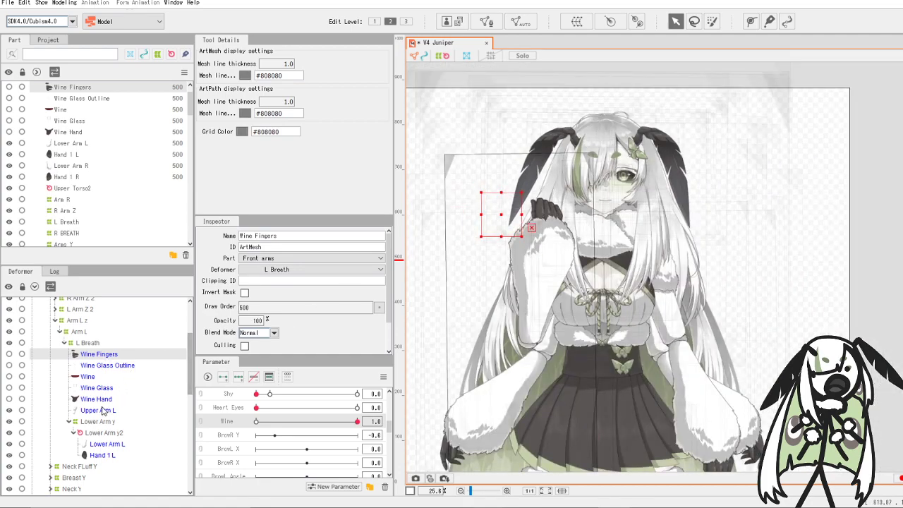
left_click(103, 399, "shift")
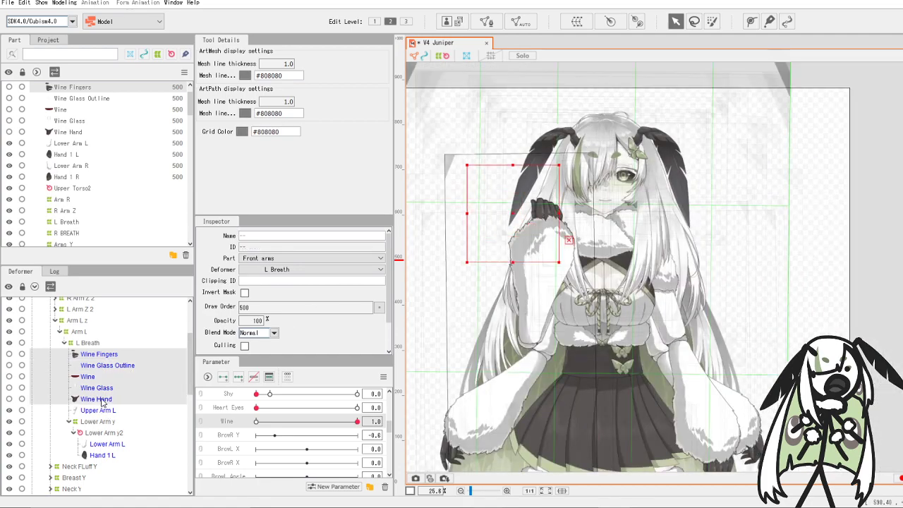
left_click(513, 218)
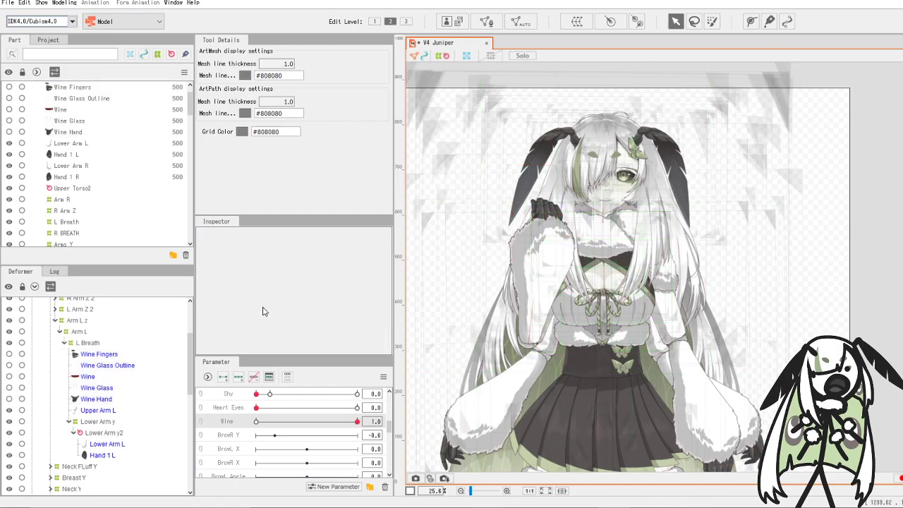
- Create a warp deformer named Wine hand as parent of the meshes from Wine Fingers through Wine Hand, with 2 × 2 Bezier and 5 × 5 conversion divisions
left_click(103, 356)
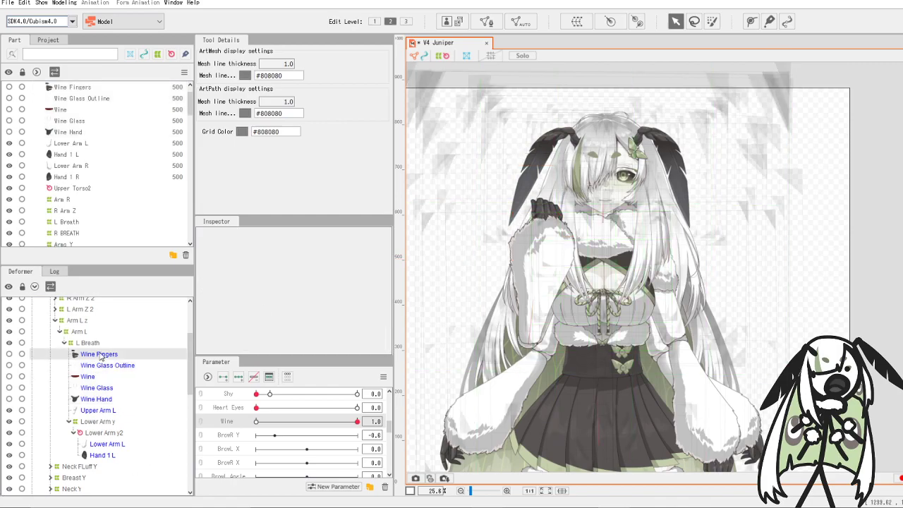
left_click(103, 400, "shift")
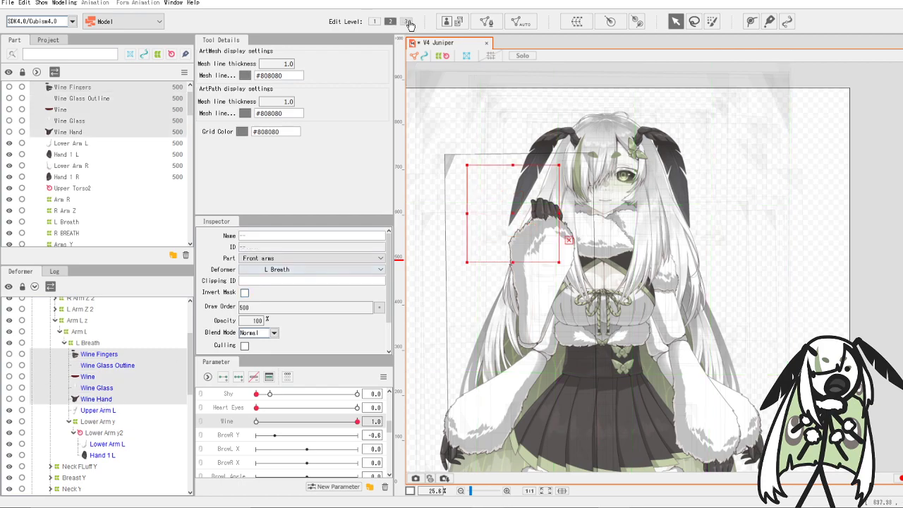
left_click(579, 21)
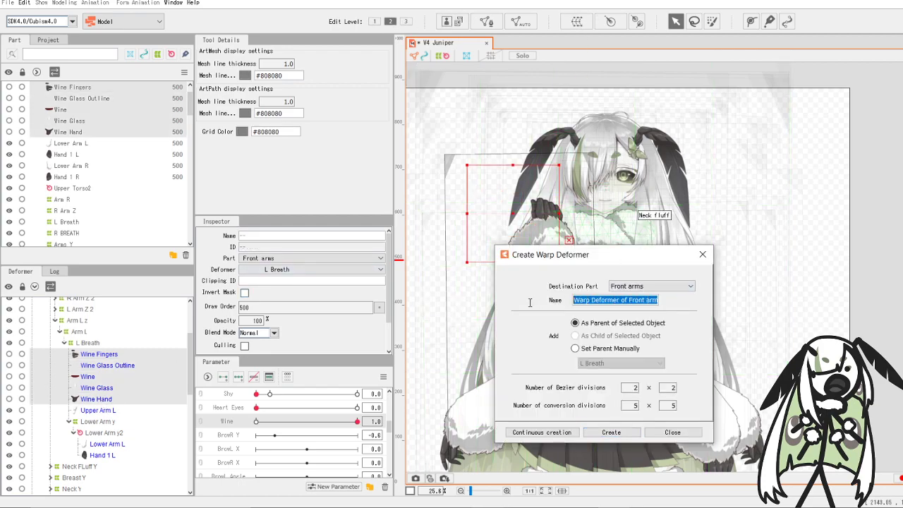
type("Wine hand")
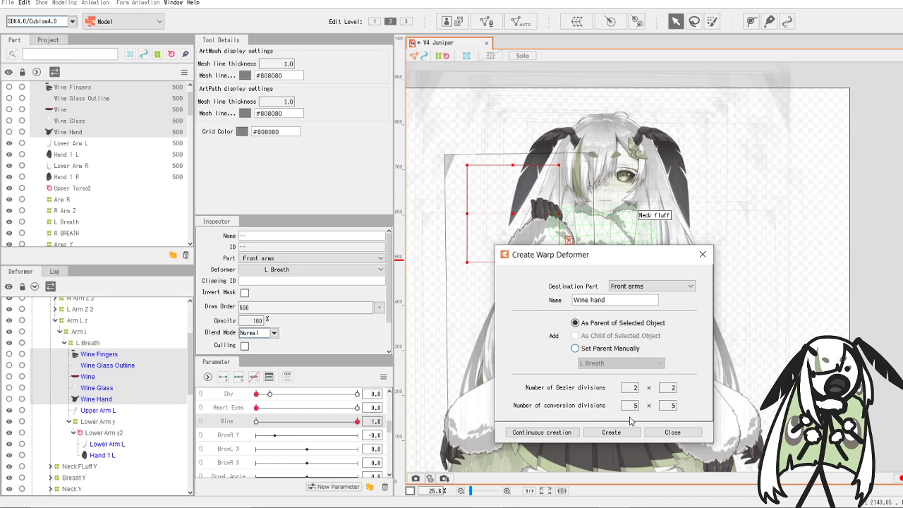
left_click(611, 432)
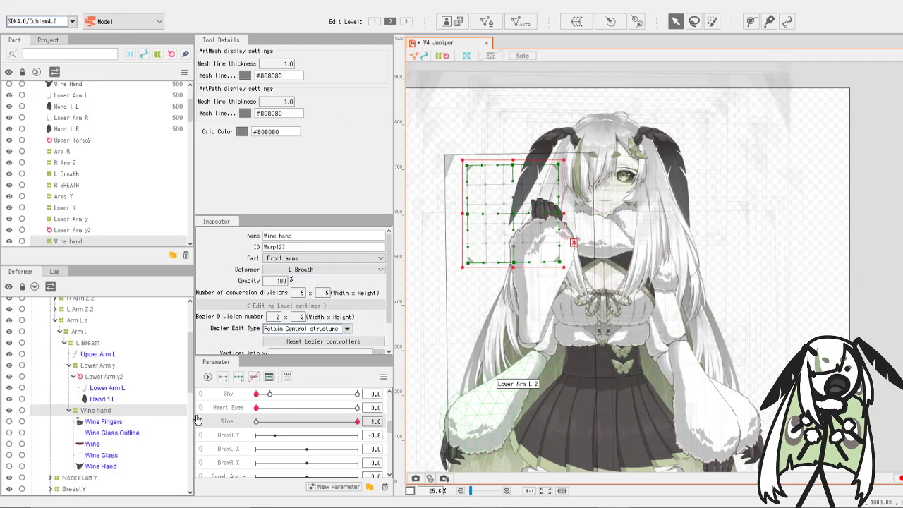
left_click_drag(310, 422, 363, 424)
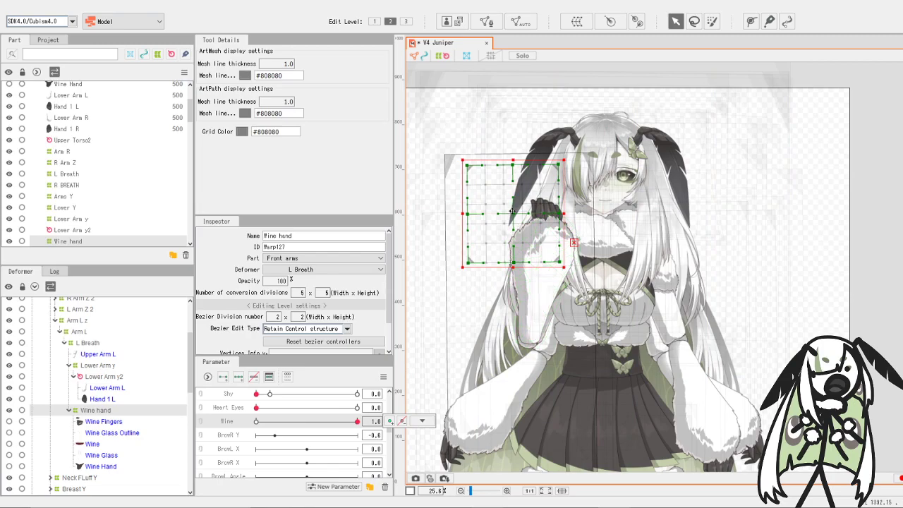
- Move the Wine hand deformer over the raised left fist and show the hidden hand, wine and glass meshes in it
left_click_drag(513, 212, 544, 213)
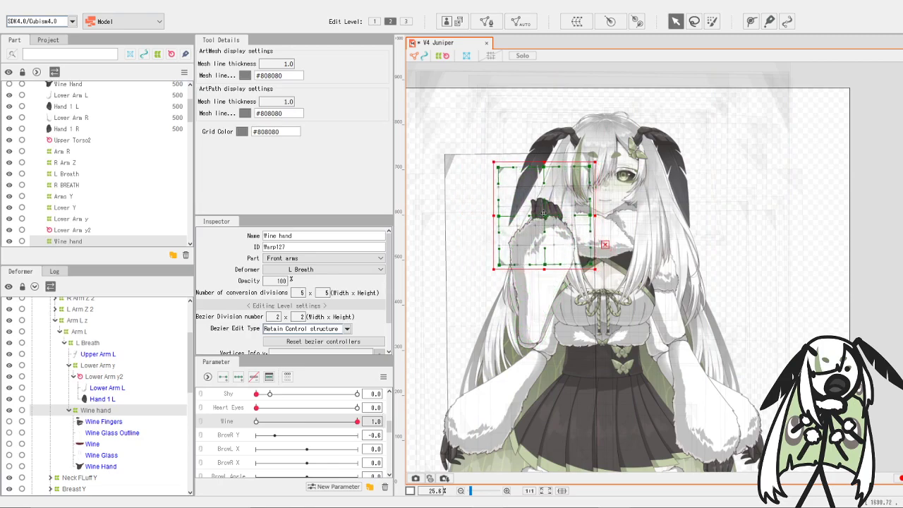
left_click(10, 422)
left_click(10, 444)
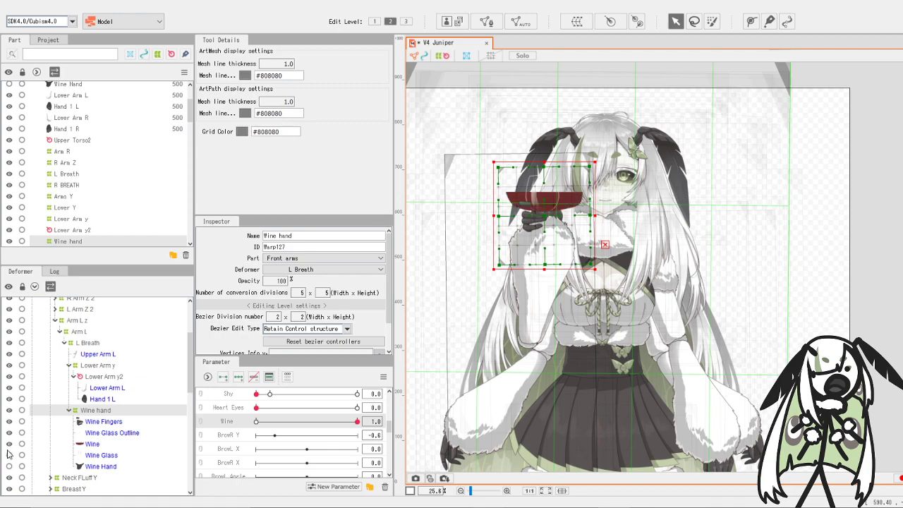
left_click(10, 455)
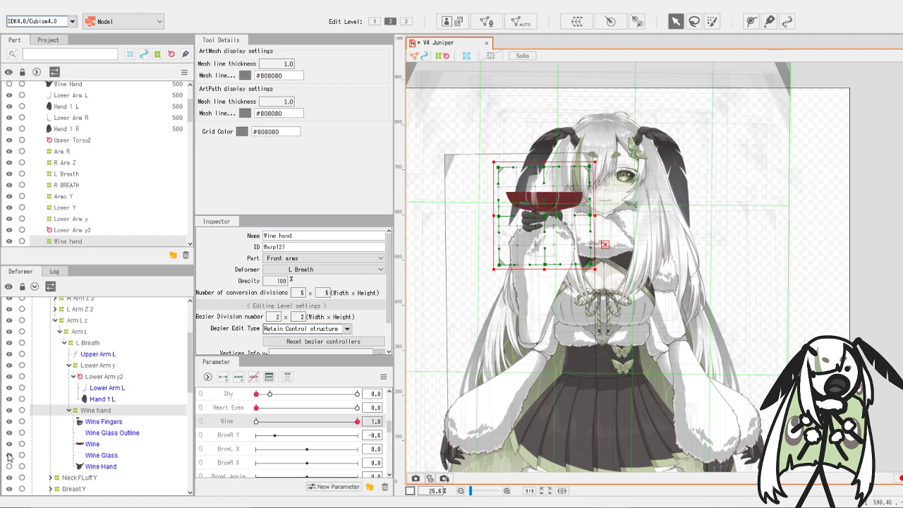
- Clip the Wine mesh to the Wine Glass mesh using its ID, ArtMesh1, as the clipping ID
left_click(112, 445)
left_click(103, 455)
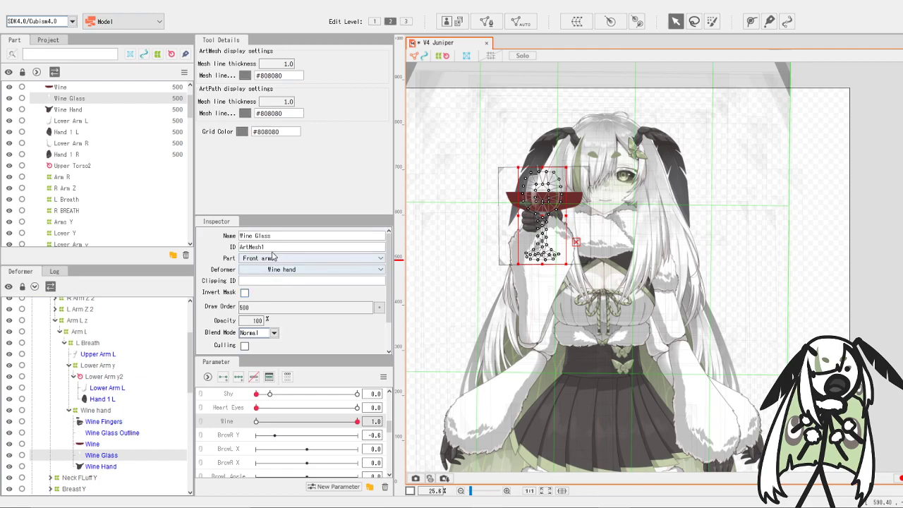
double_click(268, 247)
key("ctrl+c")
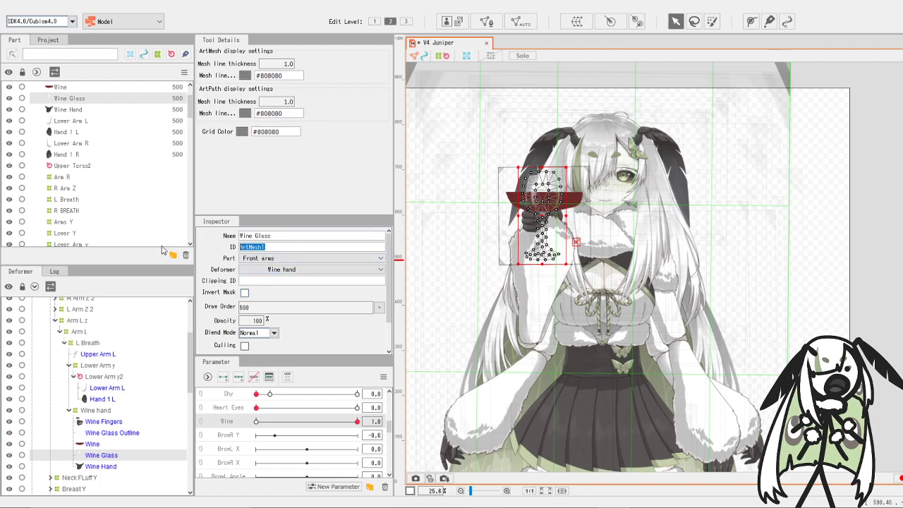
left_click(113, 445)
left_click(254, 281)
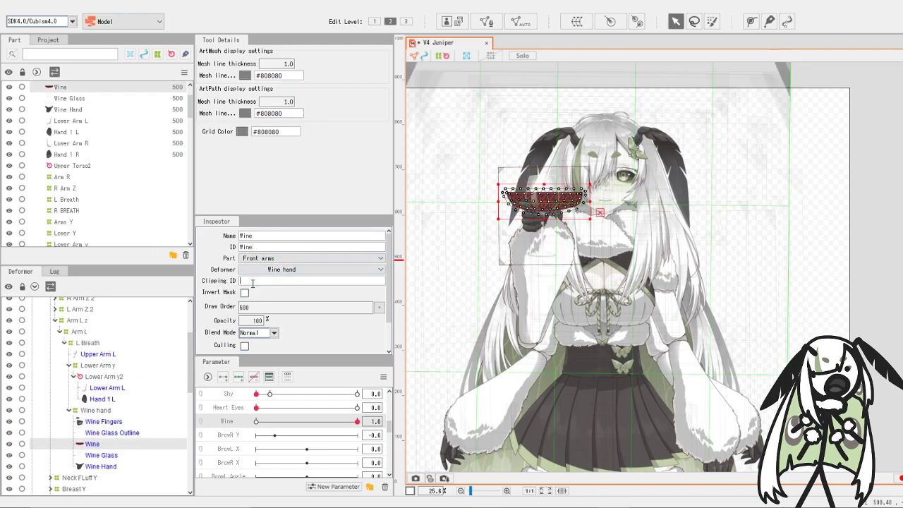
key("ctrl+v")
key("Return")
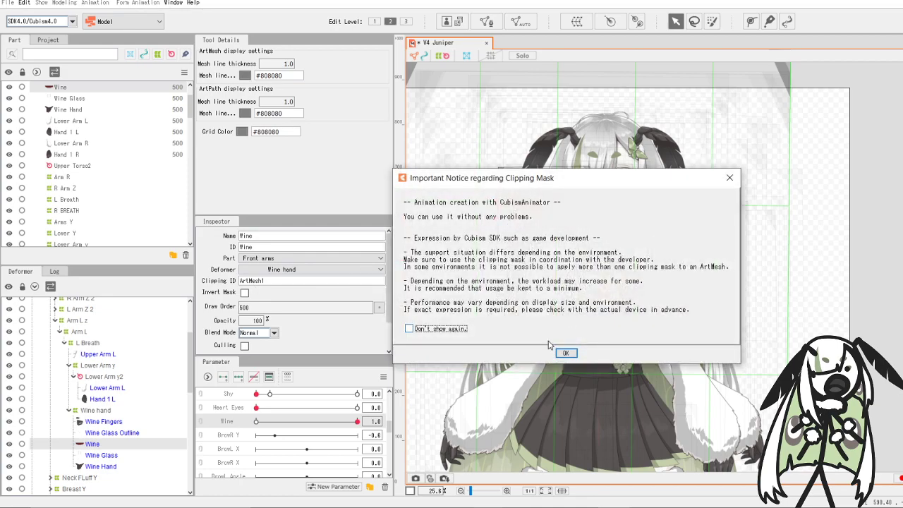
key("Return")
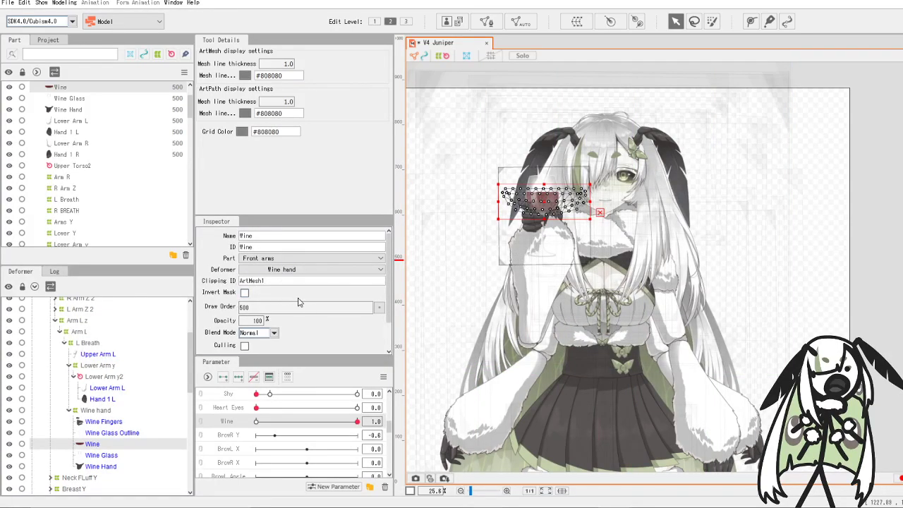
- Shift the Wine hand deformer slightly up and to the right so the gloved hand sits on the raised forearm's cuff
scroll(458, 305, "up", 5)
scroll(458, 305, "down", 5)
scroll(458, 305, "up", 2)
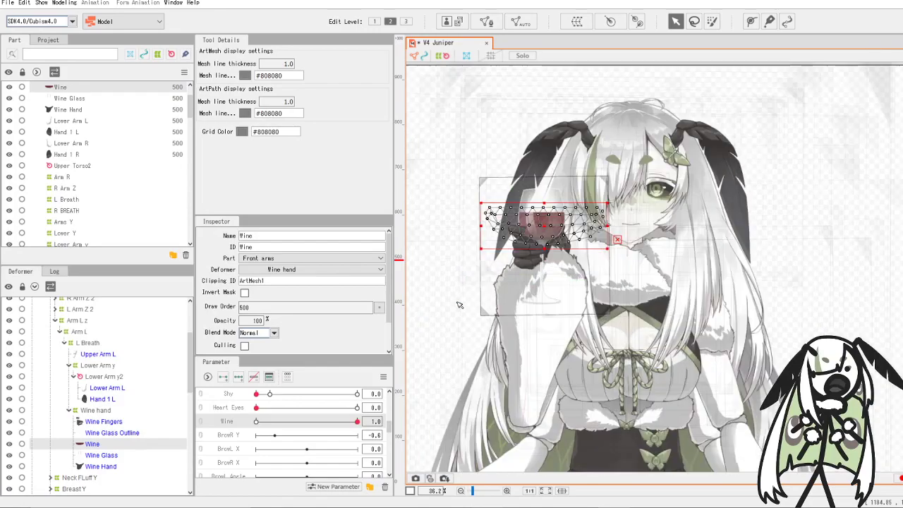
scroll(540, 251, "up", 2)
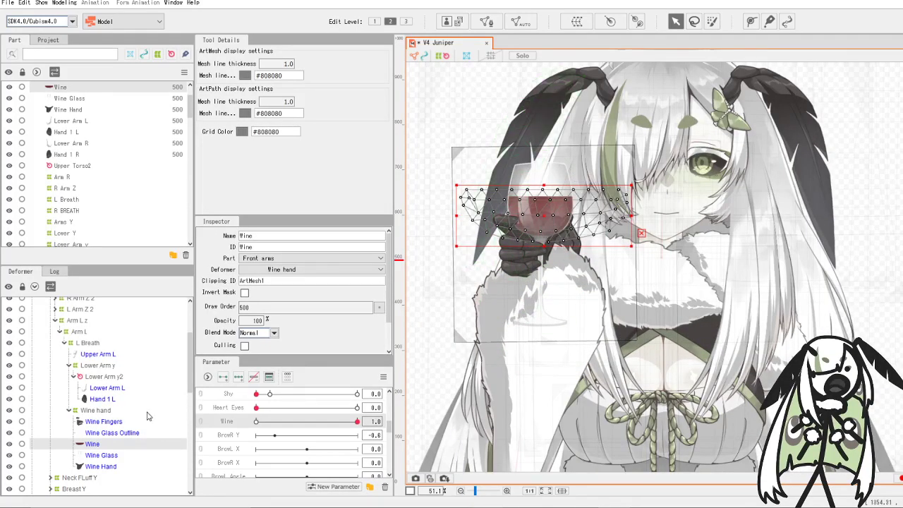
left_click(95, 412)
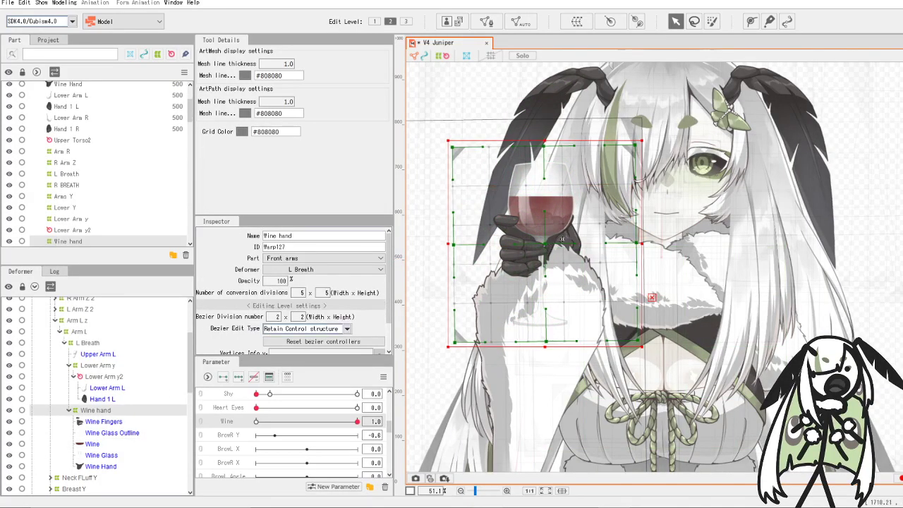
left_click_drag(561, 239, 571, 231)
scroll(570, 232, "down", 3)
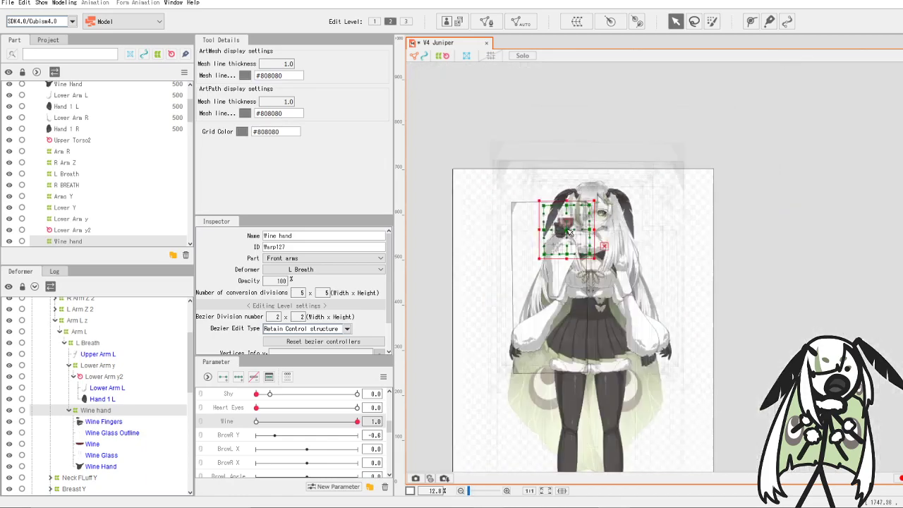
scroll(570, 232, "up", 2)
scroll(578, 224, "up", 1)
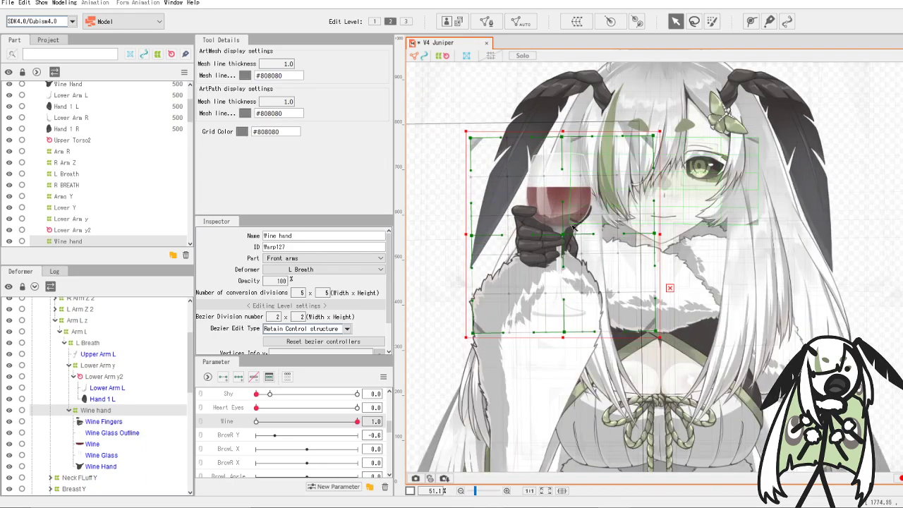
scroll(576, 225, "down", 5)
scroll(580, 242, "up", 2)
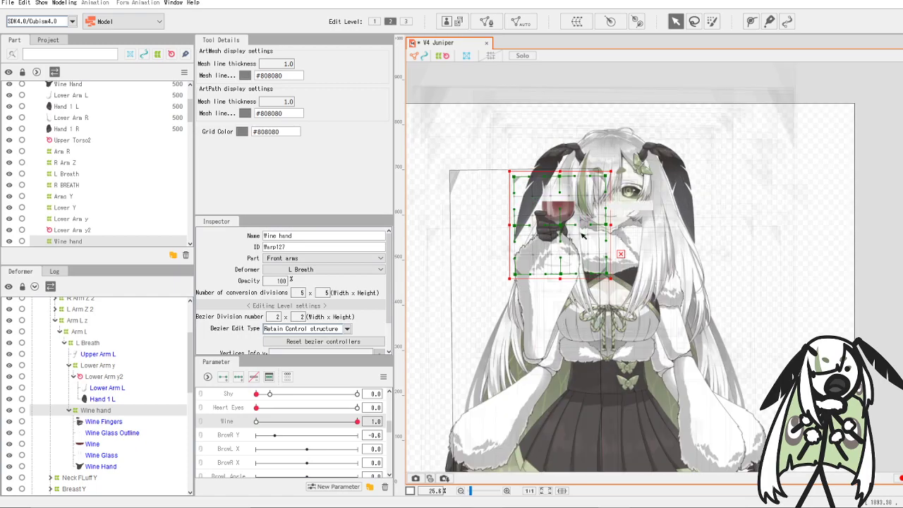
- Check the forearm swing between Wine 0.9 and 1.0, return to Wine 1.0, and save the model
left_click_drag(335, 425, 407, 453)
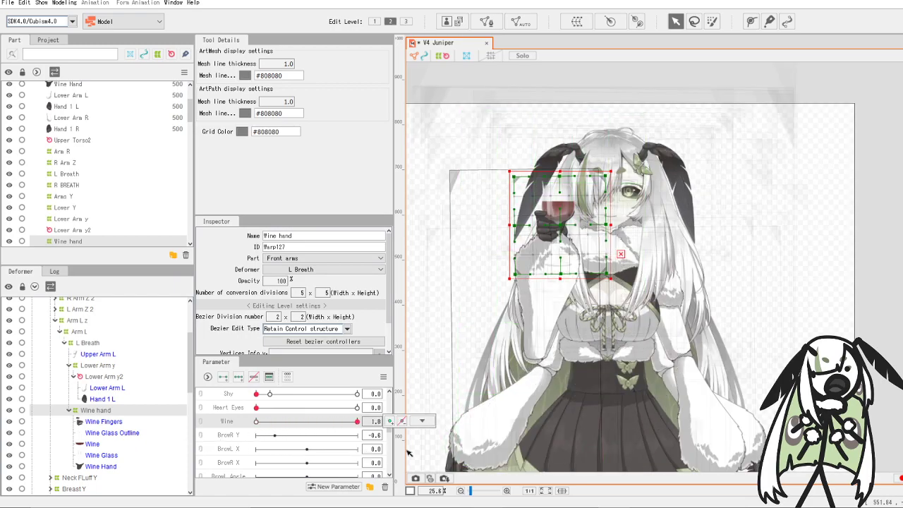
left_click(348, 426)
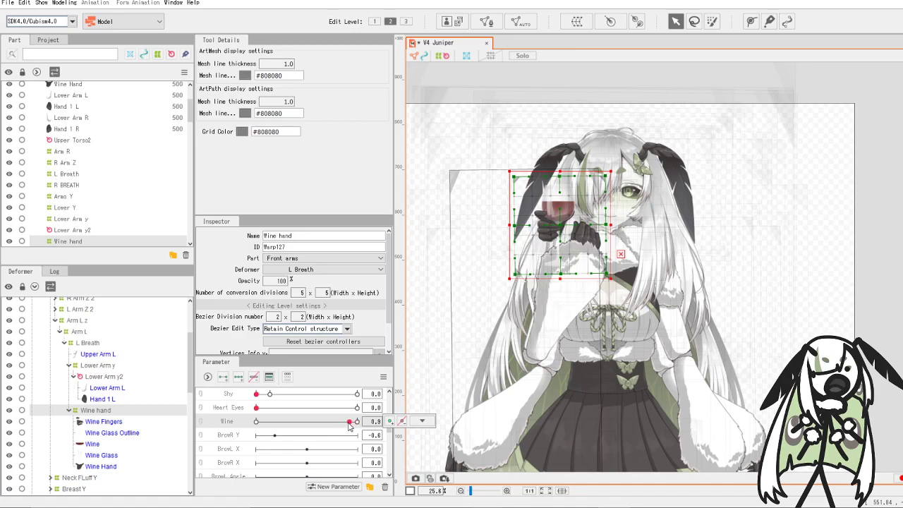
left_click_drag(348, 423, 360, 423)
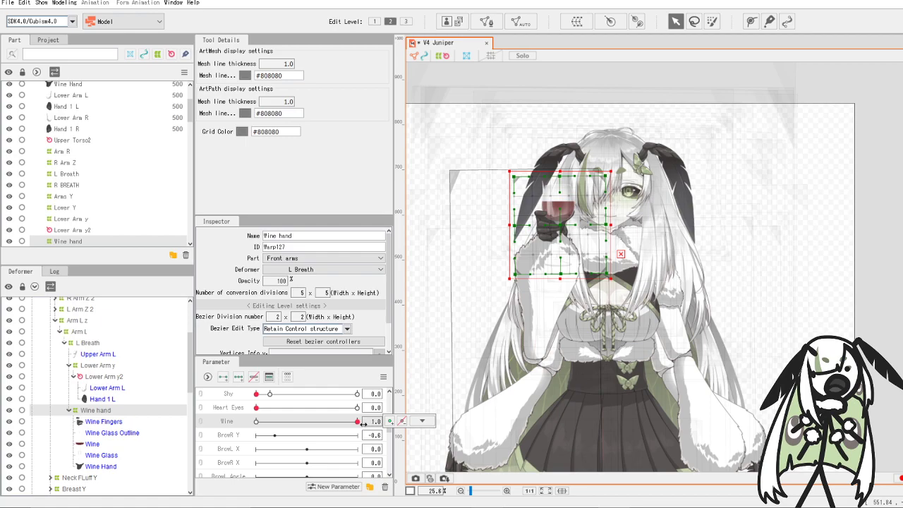
left_click(7, 2)
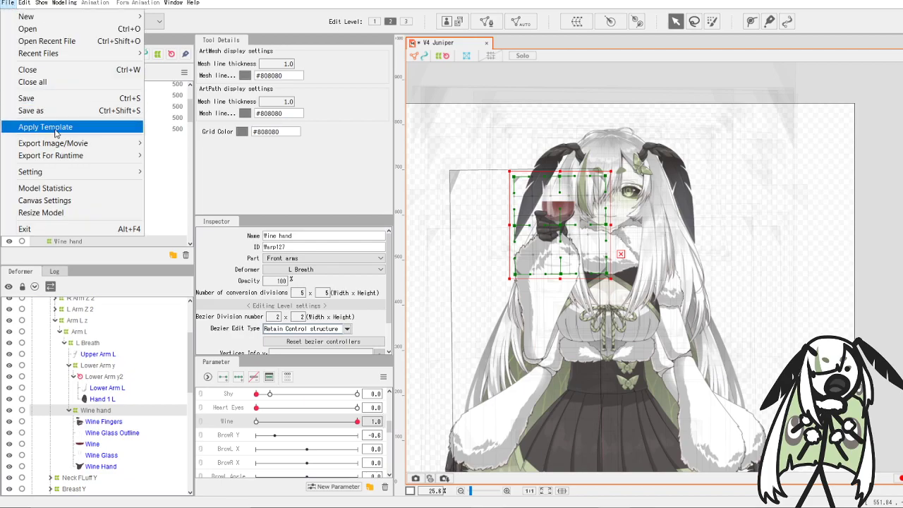
left_click(28, 98)
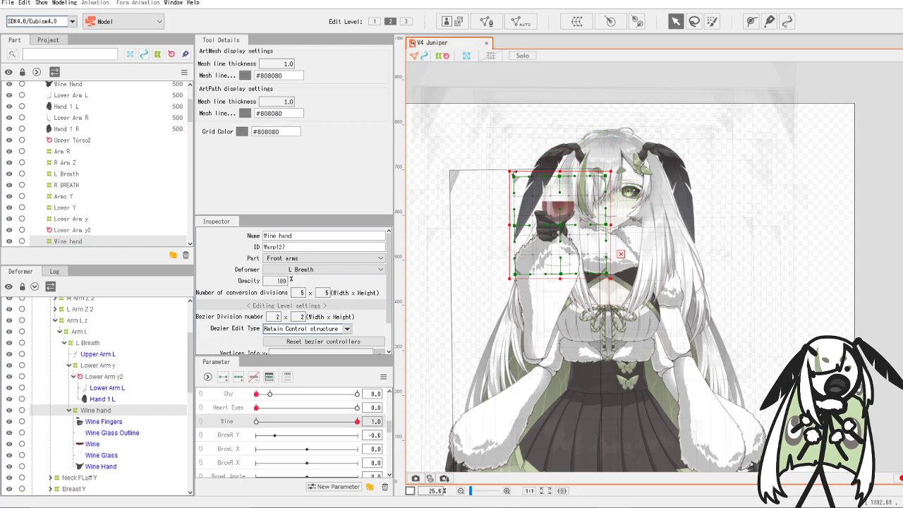
- Nudge the Wine hand deformer slightly left at Wine 1.0 and check the hand's alignment against Wine 0.9
scroll(568, 233, "up", 3)
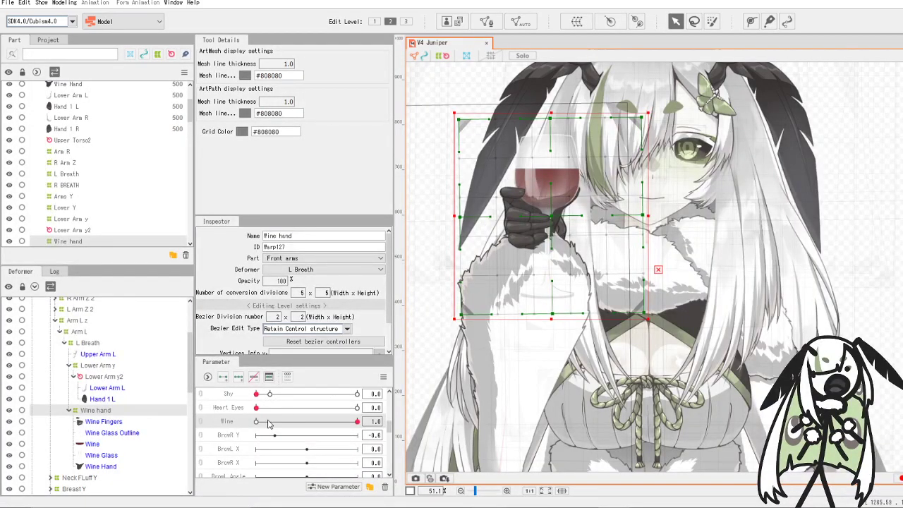
left_click_drag(345, 422, 370, 433)
left_click_drag(554, 216, 552, 215)
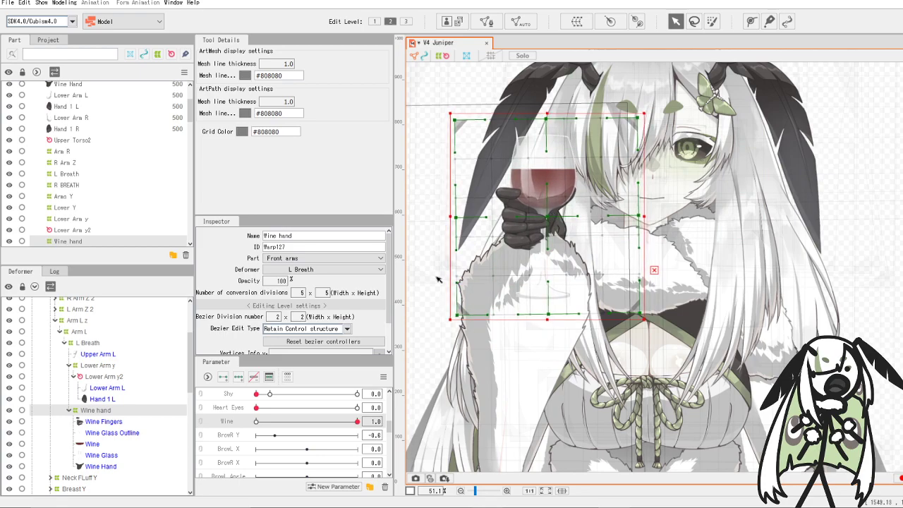
left_click_drag(351, 424, 349, 422)
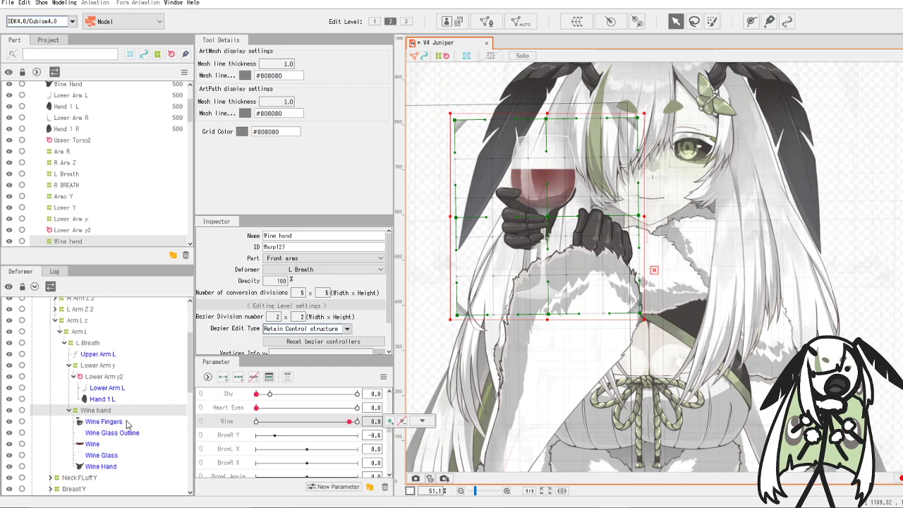
- Key the meshes from Wine Fingers through Wine Hand on the Wine parameter at 0.0, 0.9 and 1.0
left_click(104, 422)
left_click(102, 466, "shift")
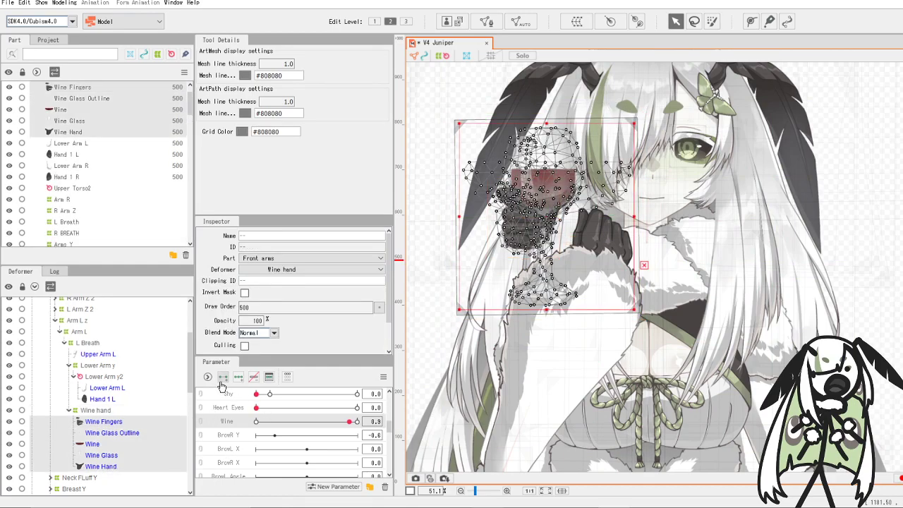
left_click(351, 424)
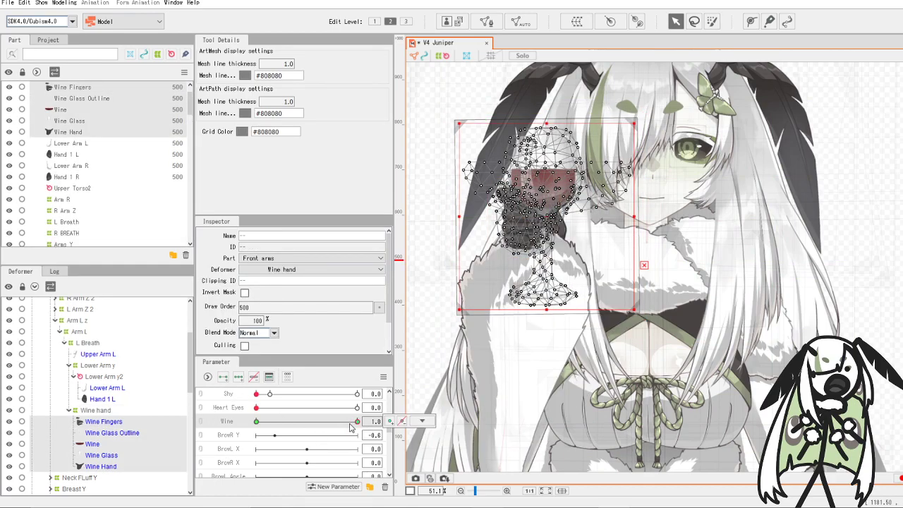
left_click_drag(352, 424, 351, 423)
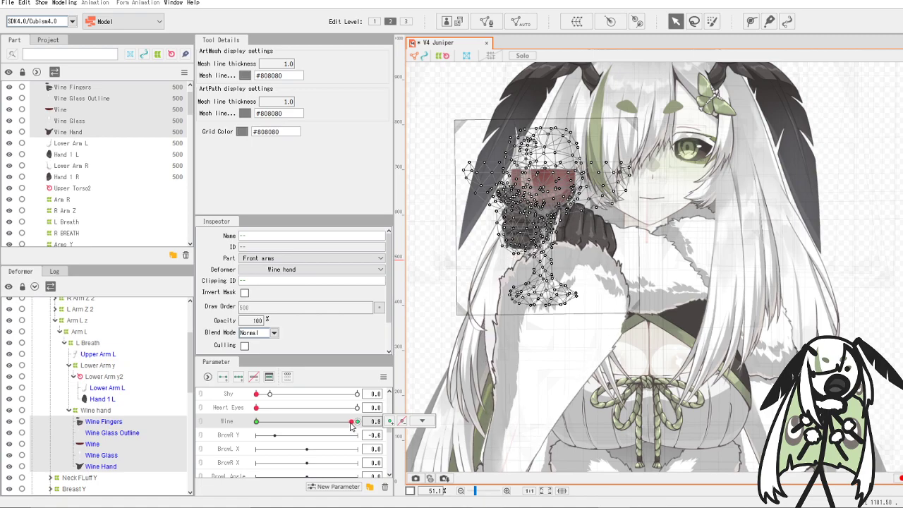
left_click(391, 422)
- Set the wine-holding meshes' opacity to 0% at Wine 0.0 and 0.9, and check their appearance up to Wine 1.0
left_click(257, 422)
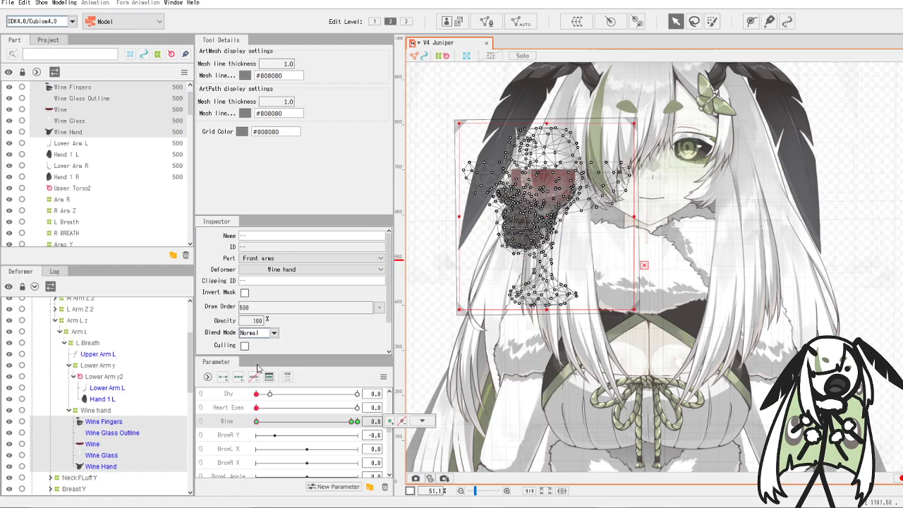
left_click(254, 323)
type("0")
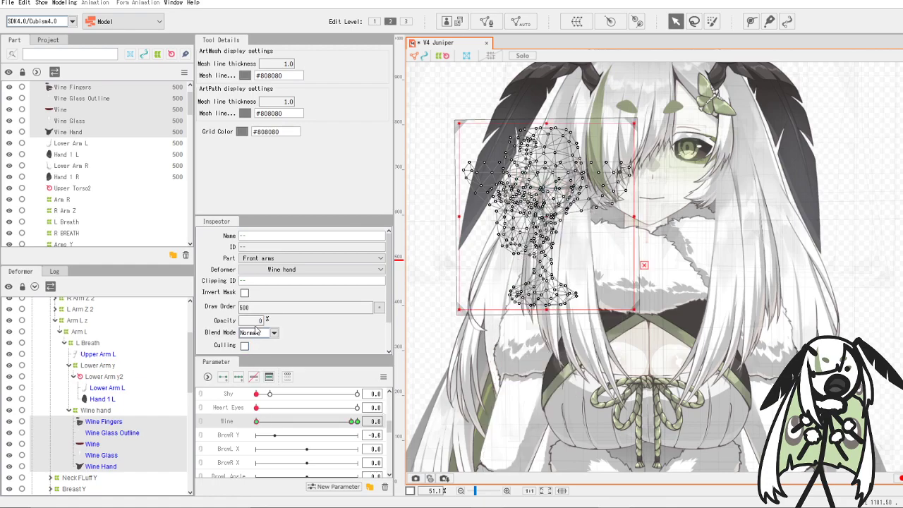
left_click_drag(259, 422, 351, 428)
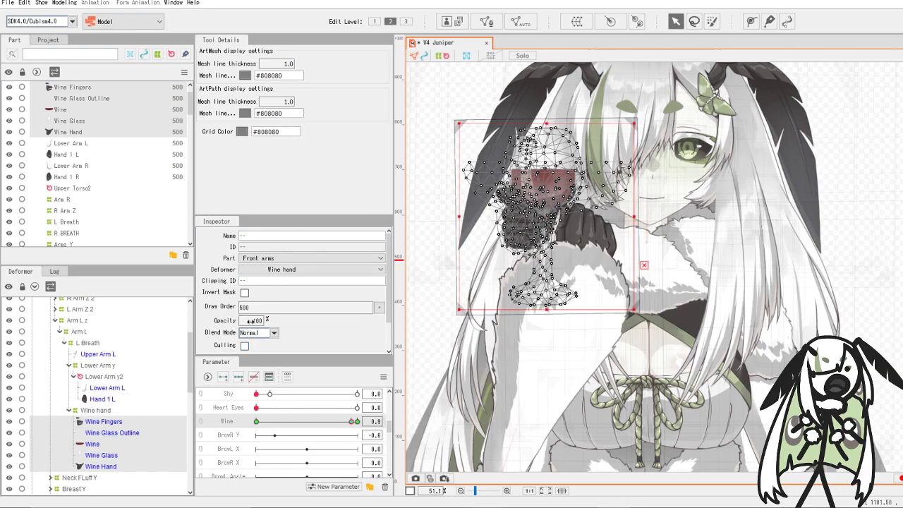
left_click(254, 320)
key("Return")
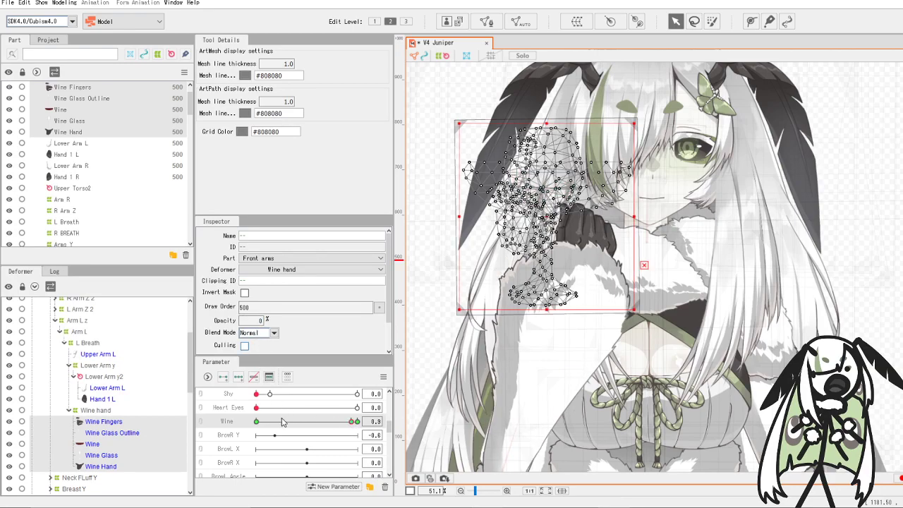
left_click_drag(273, 422, 394, 446)
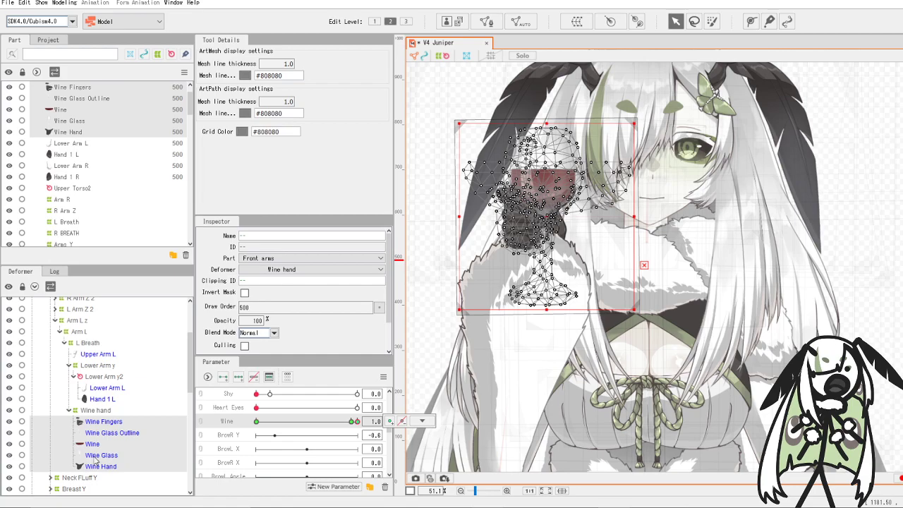
- Key the Hand 1 L mesh on the Wine parameter at 0.0, 0.9 and 1.0, and set its opacity to 0% at Wine 1.0
scroll(125, 382, "down", 1)
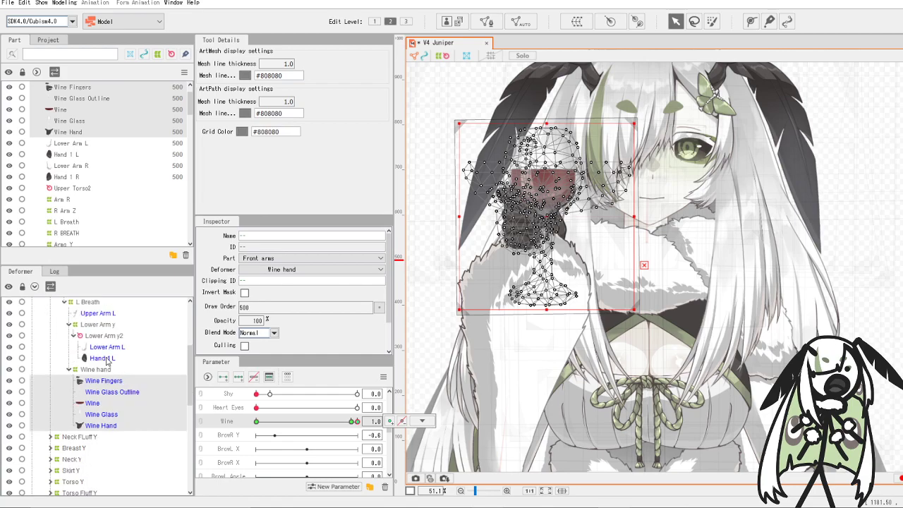
left_click(103, 358)
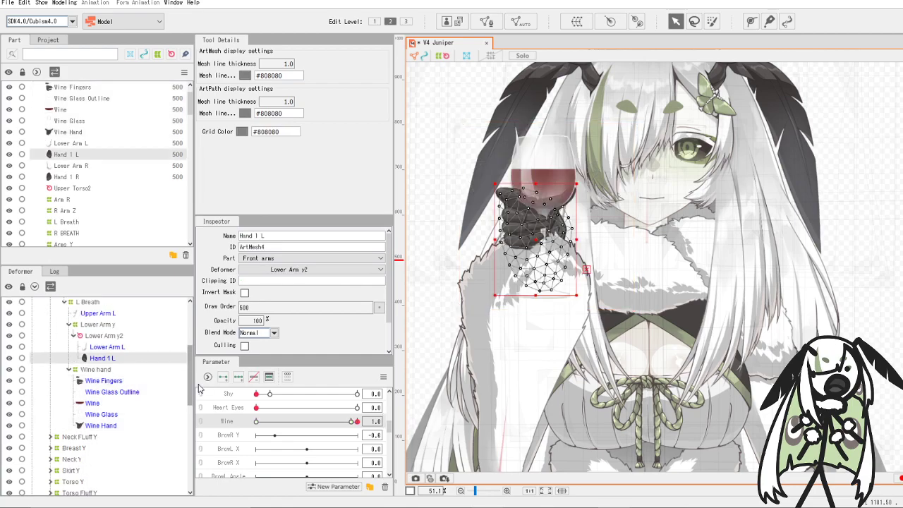
left_click_drag(258, 422, 362, 422)
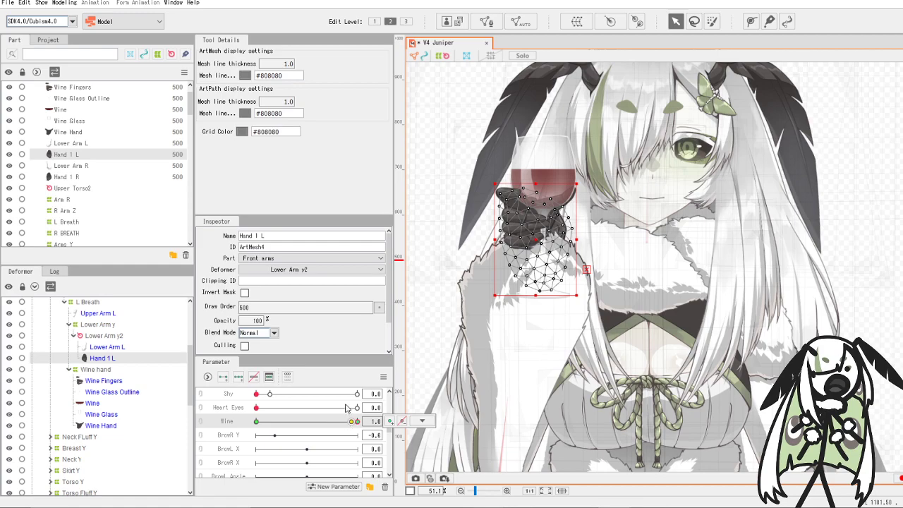
left_click_drag(354, 422, 349, 422)
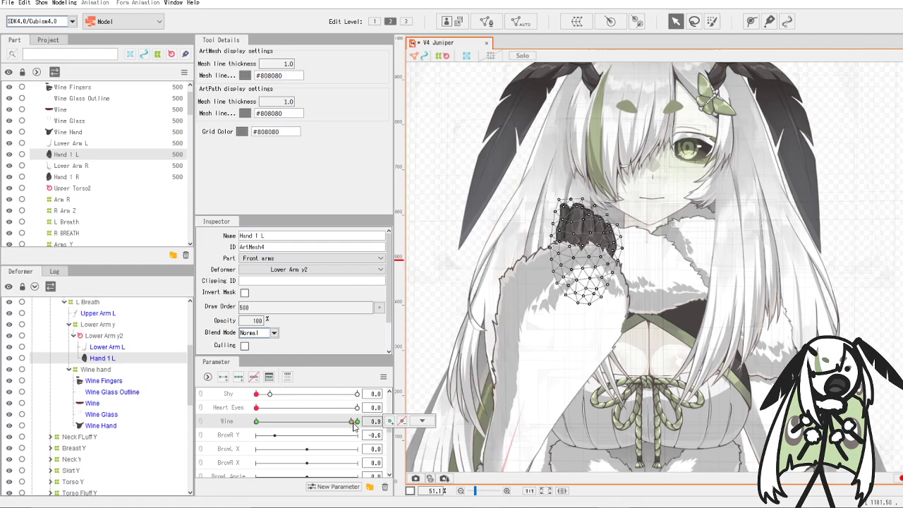
left_click(359, 422)
double_click(258, 320)
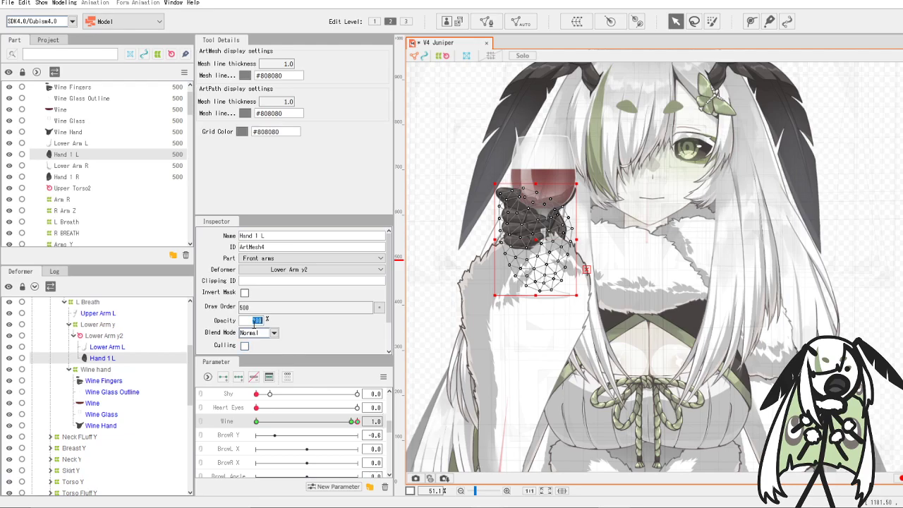
type("0")
key("Return")
- Check the swap from the normal hand to the wine-holding hand across the Wine range, both close up and at full-body view
left_click_drag(272, 425, 381, 425)
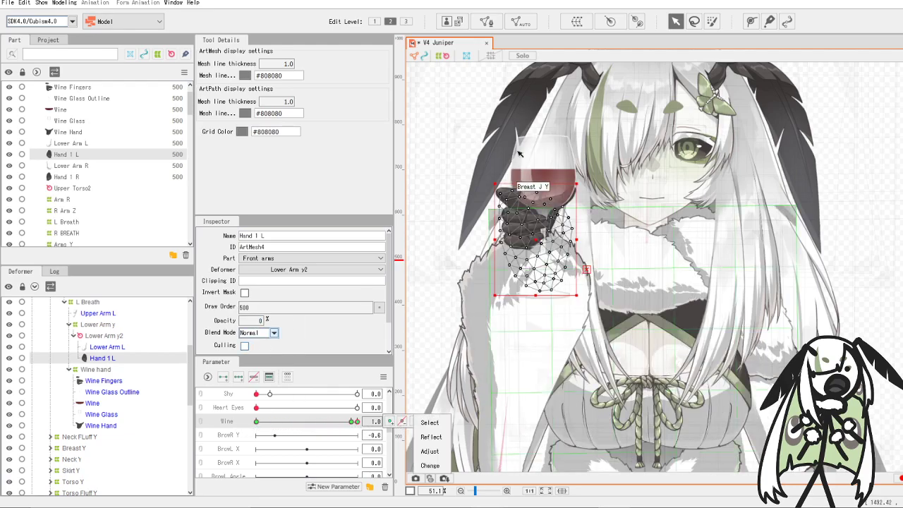
scroll(518, 151, "down", 5)
scroll(515, 148, "up", 5)
scroll(521, 241, "down", 3)
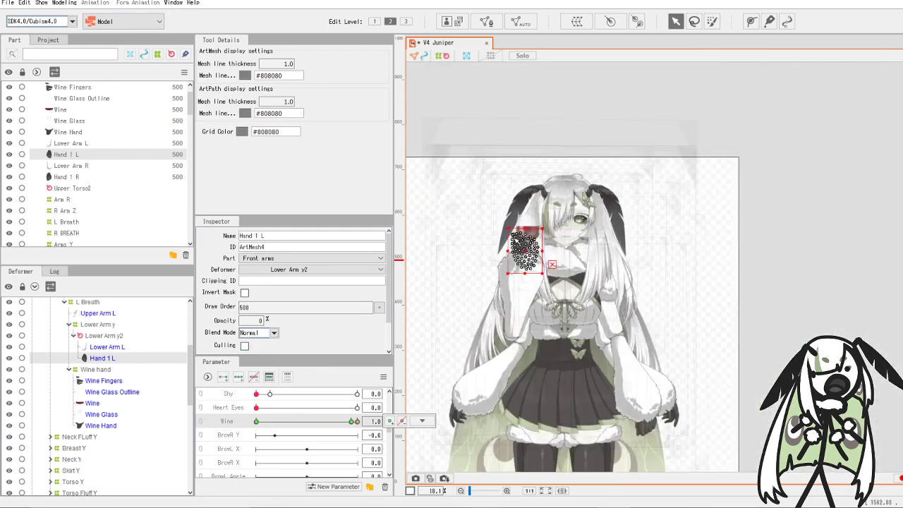
scroll(521, 242, "up", 2)
mouse_move(358, 422)
left_mouse_down()
mouse_move(242, 431)
mouse_move(355, 434)
left_mouse_up()
left_click(421, 419)
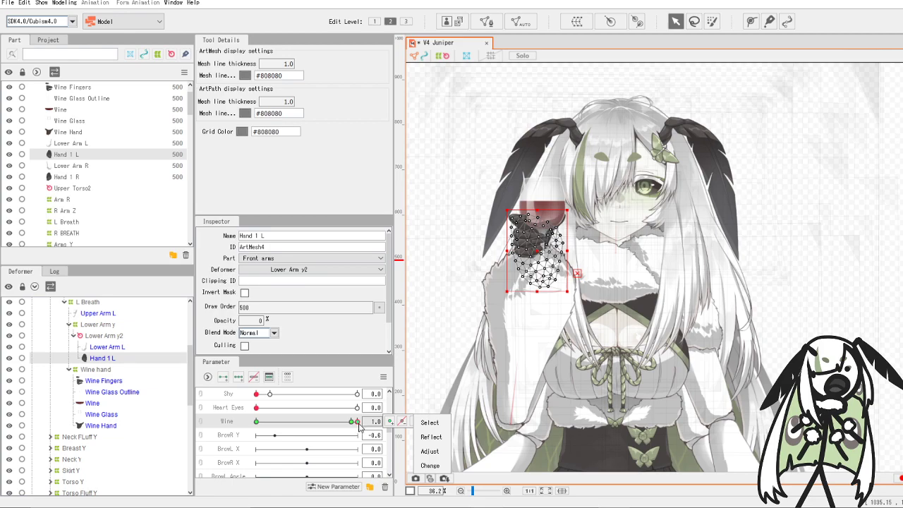
mouse_move(359, 424)
left_mouse_down()
mouse_move(324, 431)
mouse_move(361, 439)
left_mouse_up()
scroll(600, 321, "down", 6)
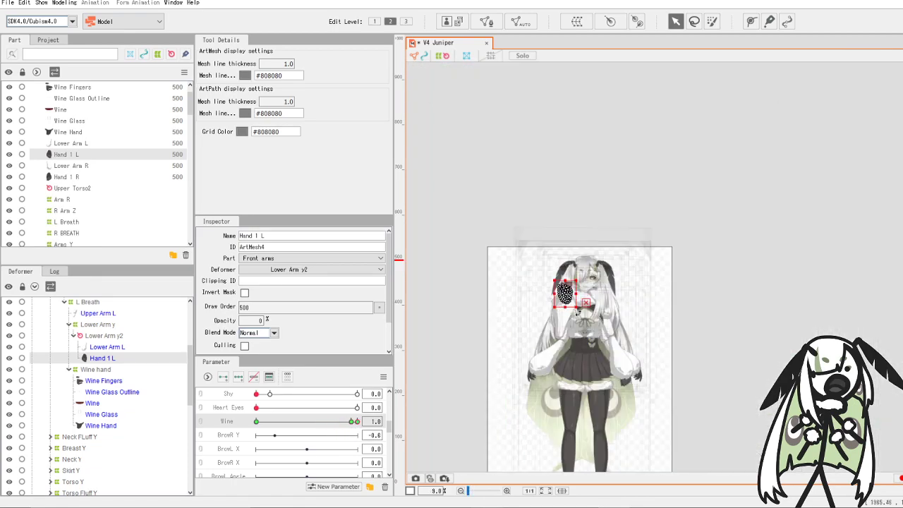
scroll(600, 321, "up", 5)
scroll(484, 200, "up", 1)
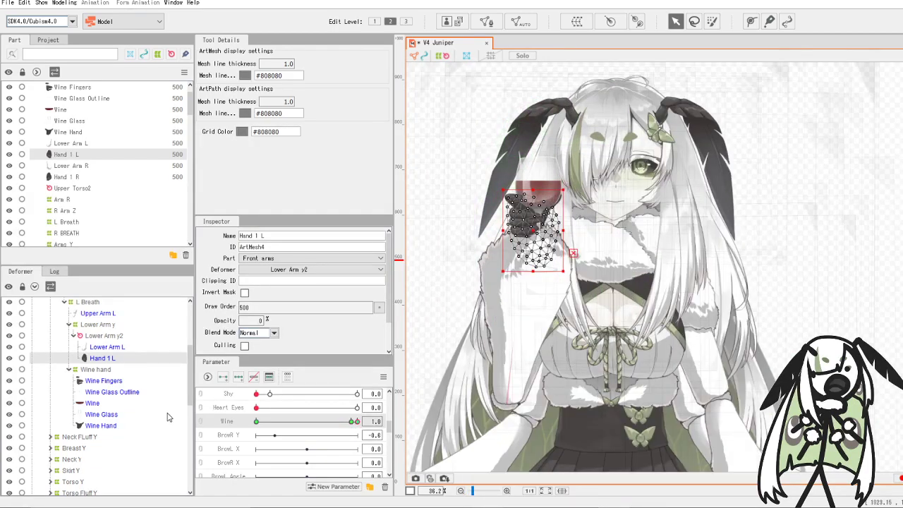
scroll(127, 386, "up", 1)
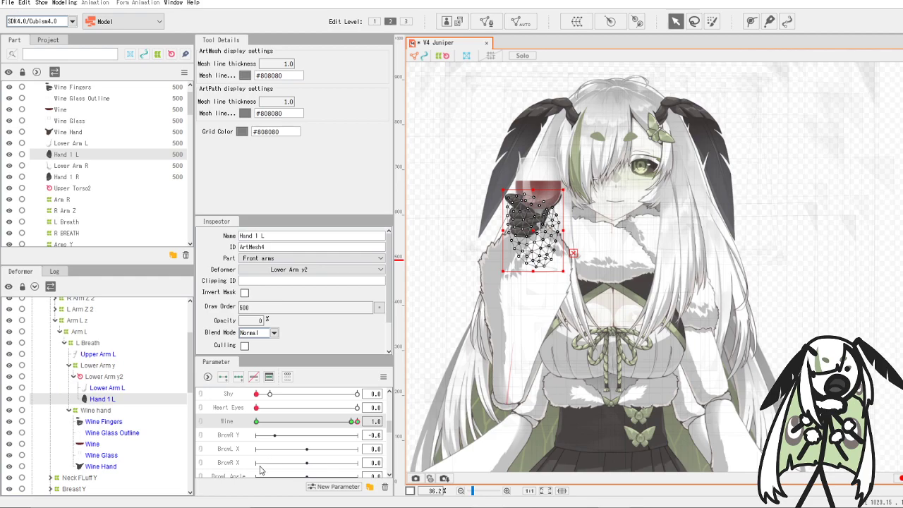
mouse_move(356, 422)
left_mouse_down()
mouse_move(334, 425)
mouse_move(360, 421)
left_mouse_up()
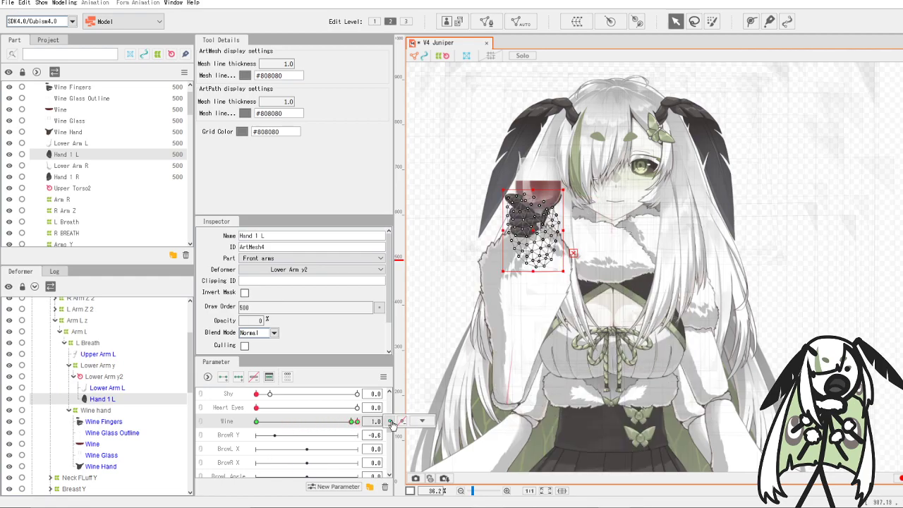
scroll(109, 421, "down", 1)
scroll(109, 421, "up", 1)
- Try to create a warp deformer named Wine Distort as parent of Lower Arm y2, Lower Arm L and Hand 1 L together
left_click(109, 390)
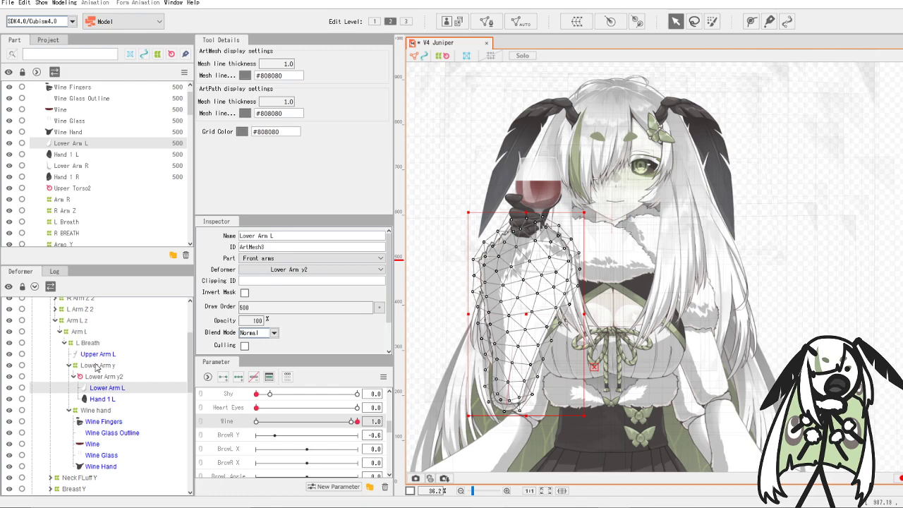
left_click(100, 366)
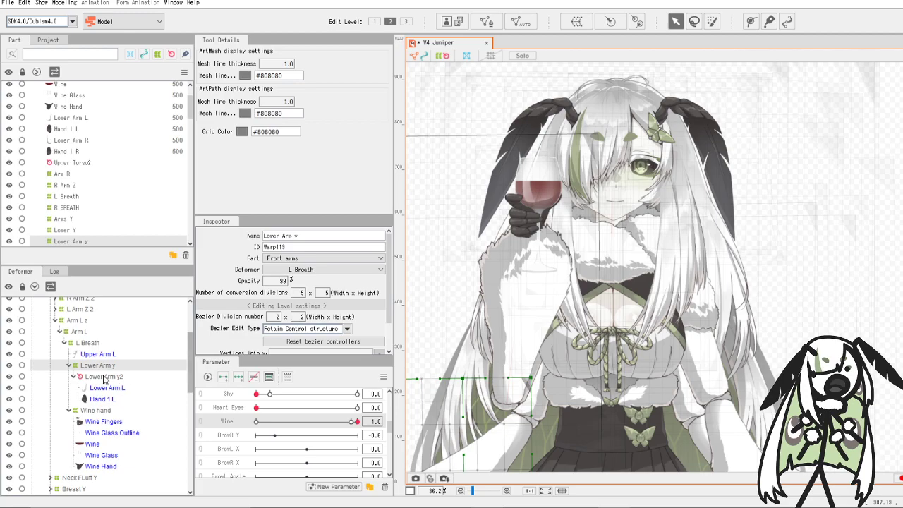
left_click(118, 379)
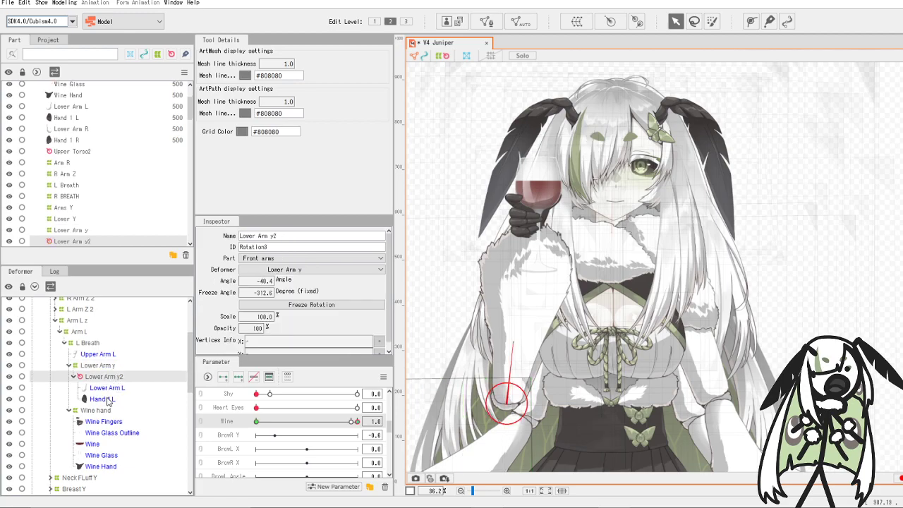
left_click(102, 399, "shift")
left_click(577, 21)
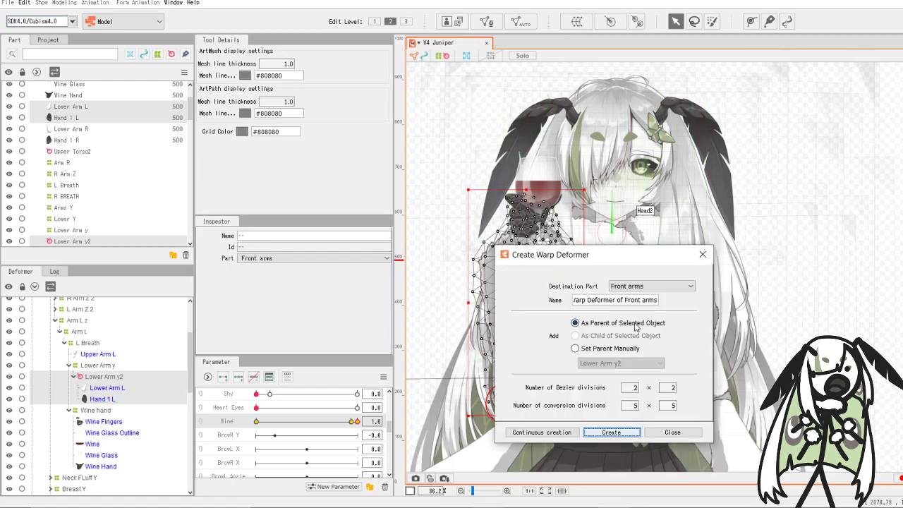
left_click_drag(656, 300, 543, 302)
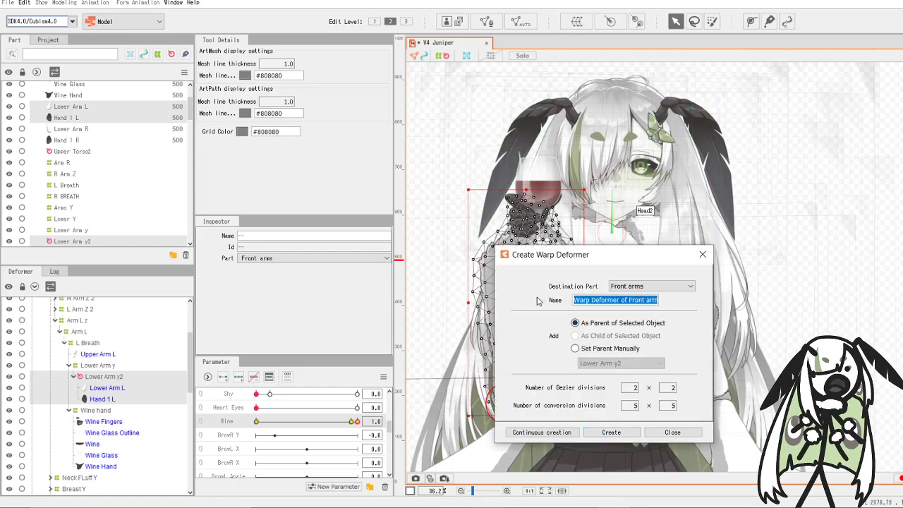
type("D")
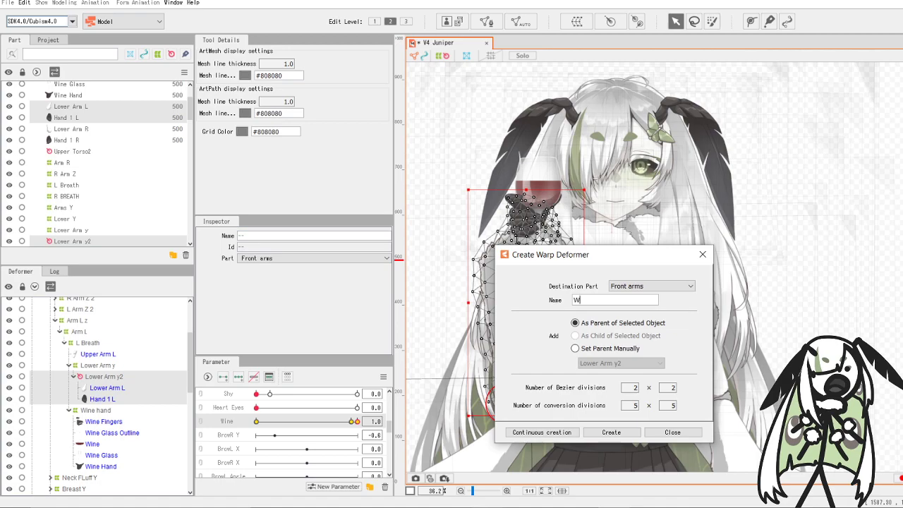
type("Wine Distort")
left_click(612, 432)
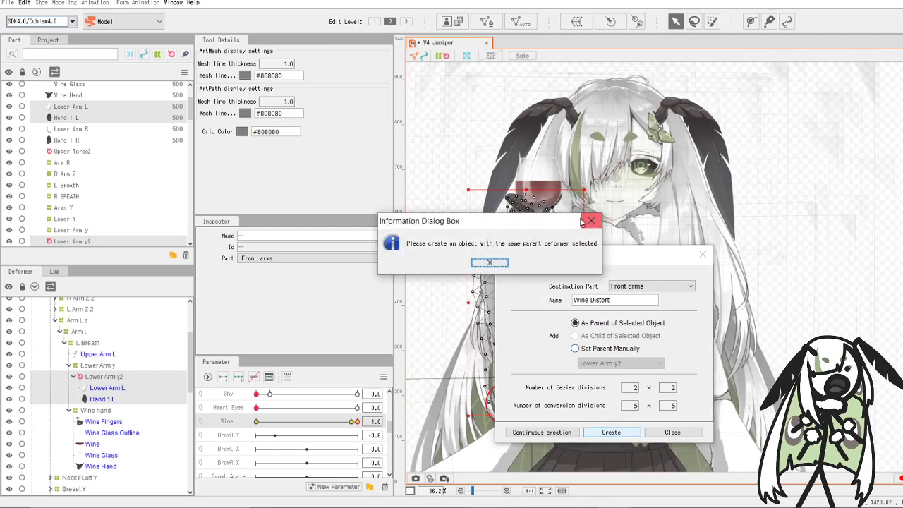
left_click(505, 264)
- Create a warp deformer named Wine Distort in Front arms as parent of the Lower Arm L and Hand 1 L meshes
left_click(107, 388)
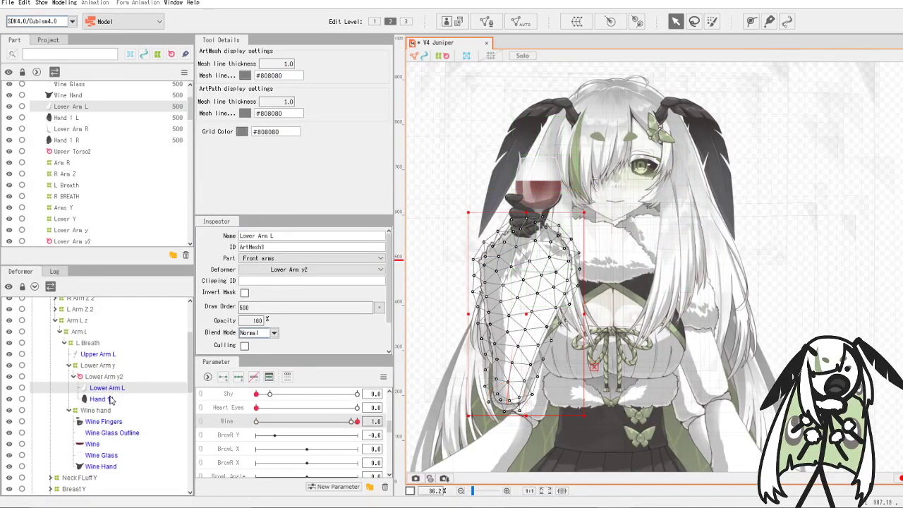
left_click(102, 399, "ctrl")
left_click(577, 22)
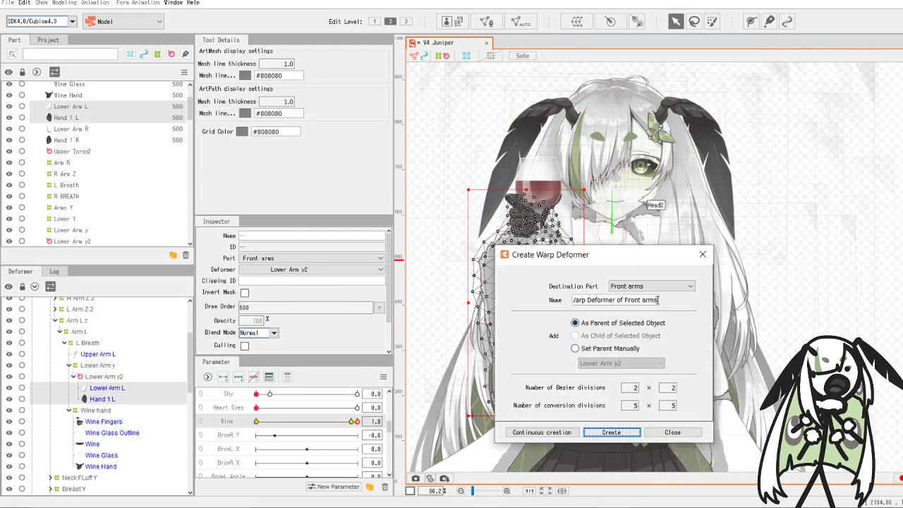
left_click_drag(657, 300, 555, 300)
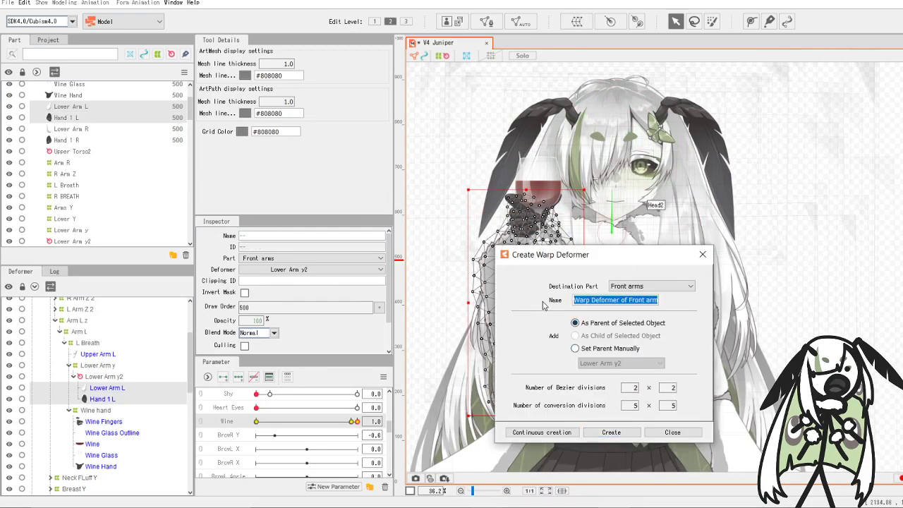
type("L")
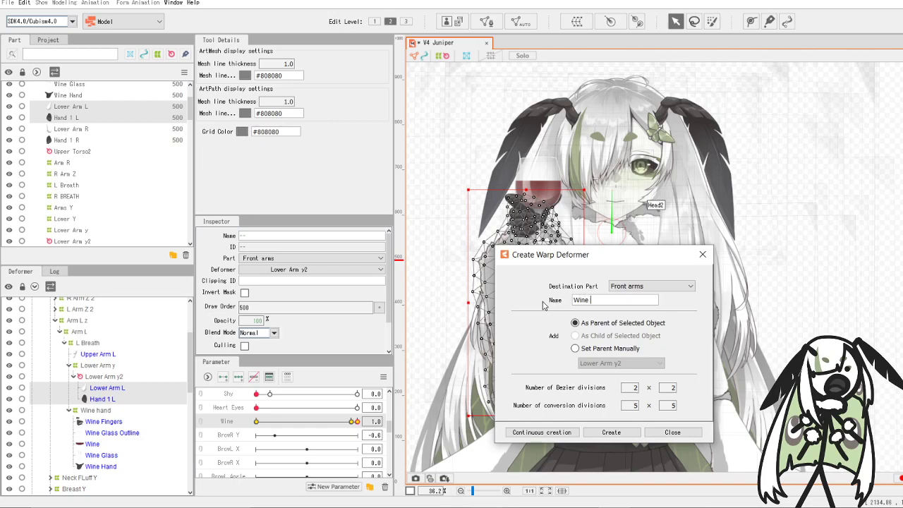
left_click(611, 432)
- Key the Wine Distort deformer at Wine 0.0 and 1.0, and shorten the raised forearm from its upper end at Wine 1.0
left_click(222, 379)
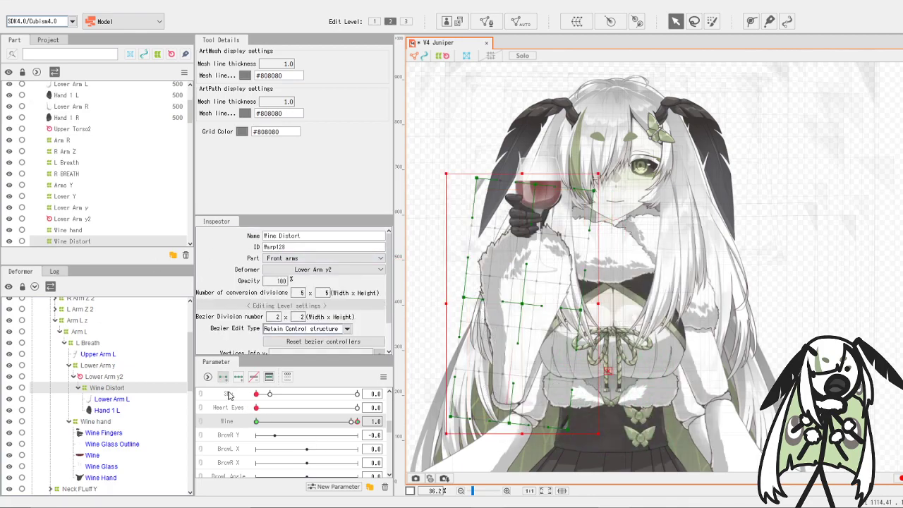
left_click_drag(256, 422, 358, 425)
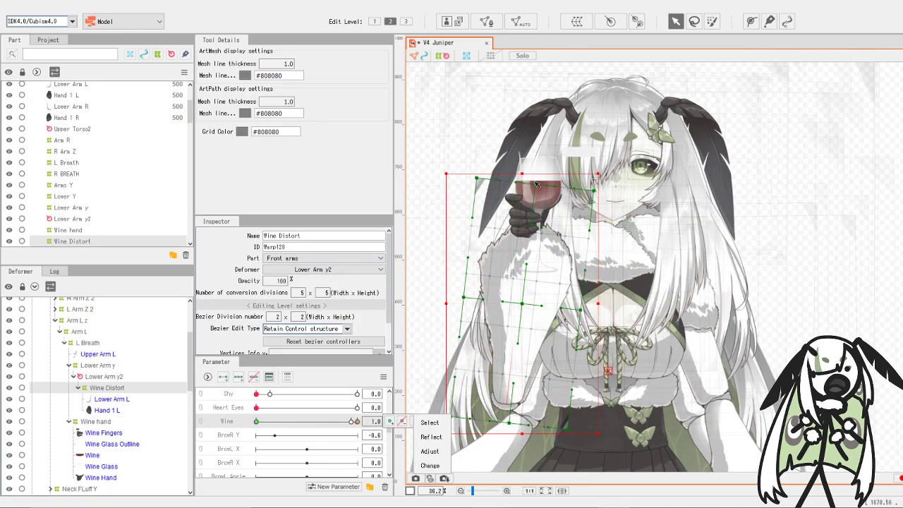
left_click_drag(524, 173, 522, 225)
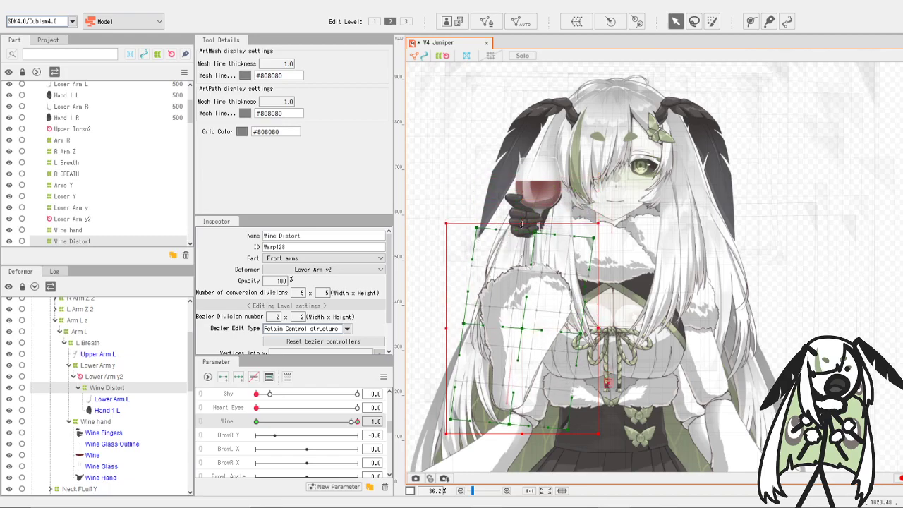
left_click_drag(522, 330, 523, 328)
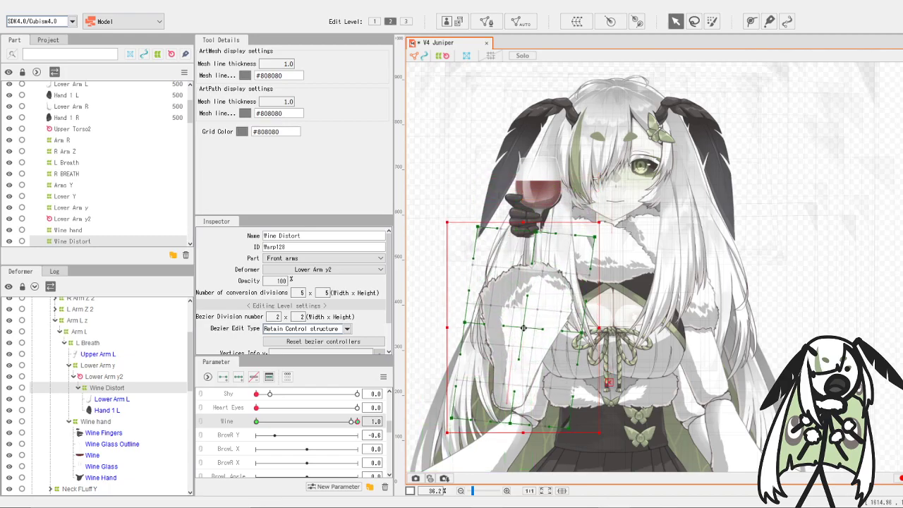
- Pull the upper corners of the Wine Distort deformer slightly outward at Wine 1.0 and check the forearm's motion across the Wine range
left_click_drag(479, 227, 472, 219)
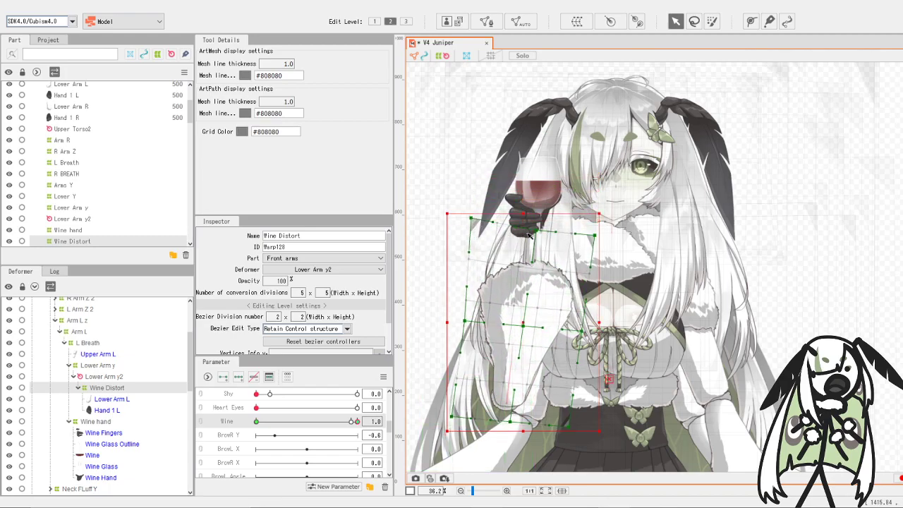
left_click_drag(595, 237, 601, 237)
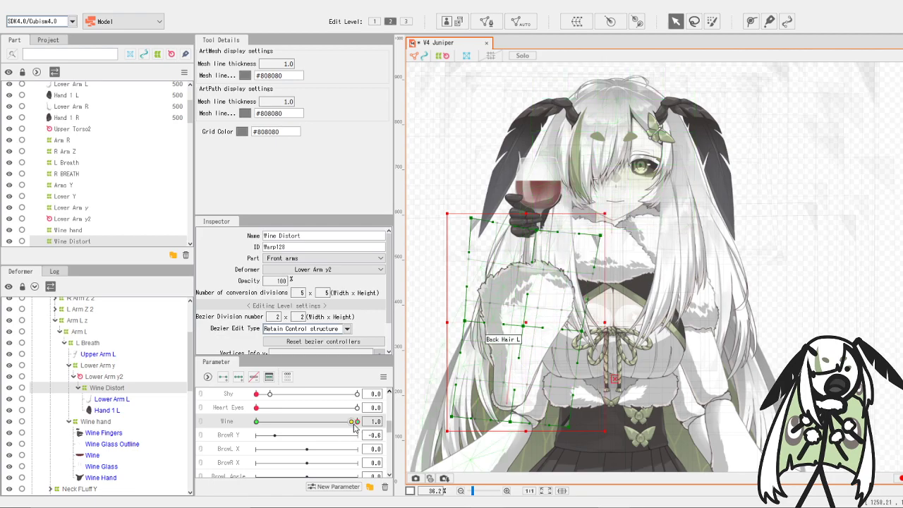
left_click_drag(356, 424, 383, 425)
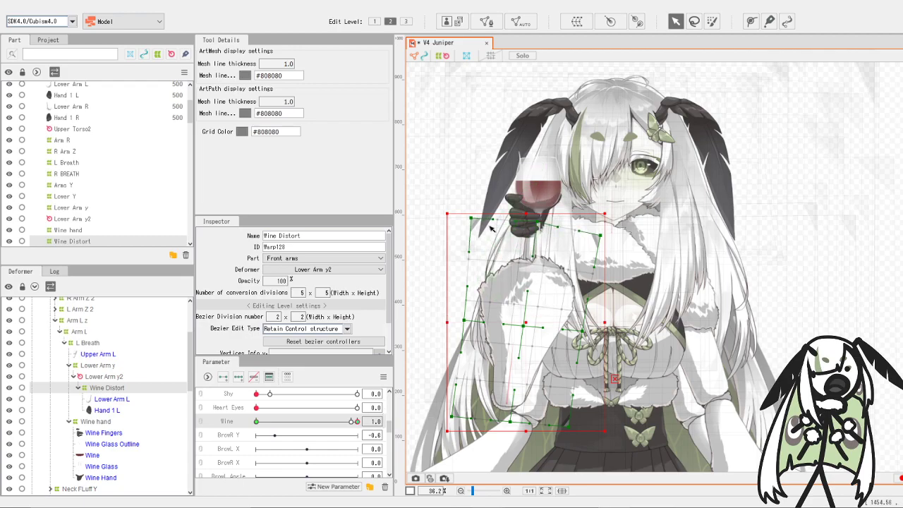
left_click_drag(471, 218, 468, 214)
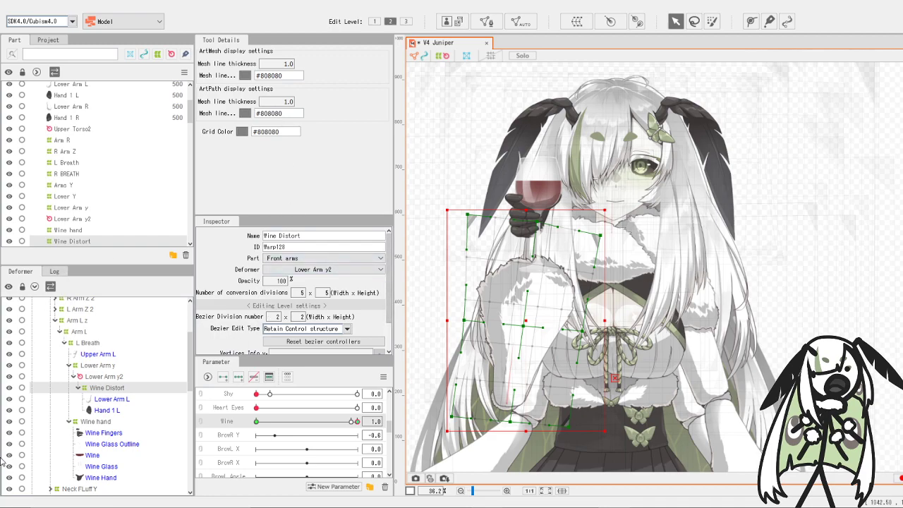
left_click_drag(268, 423, 367, 436)
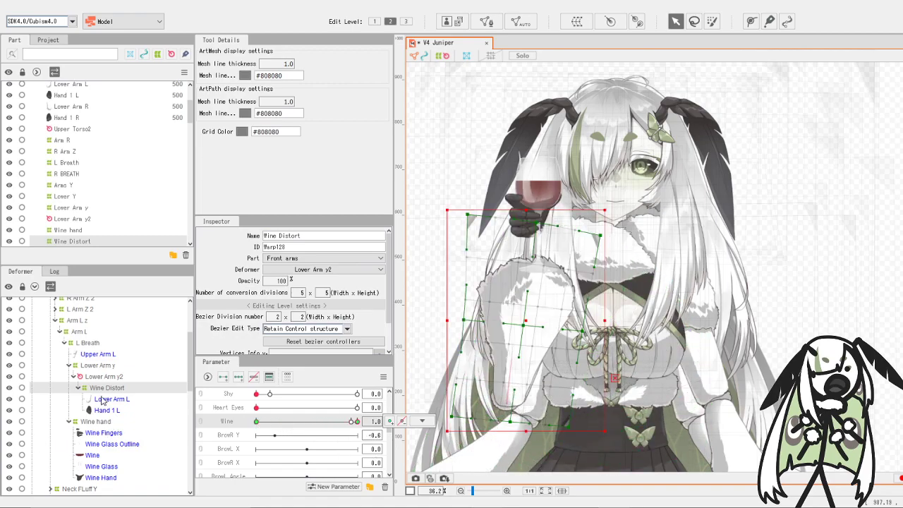
- Move the Wine hand deformer down onto the shortened forearm at Wine 1.0 and check the arm motion at full-body view
left_click(111, 422)
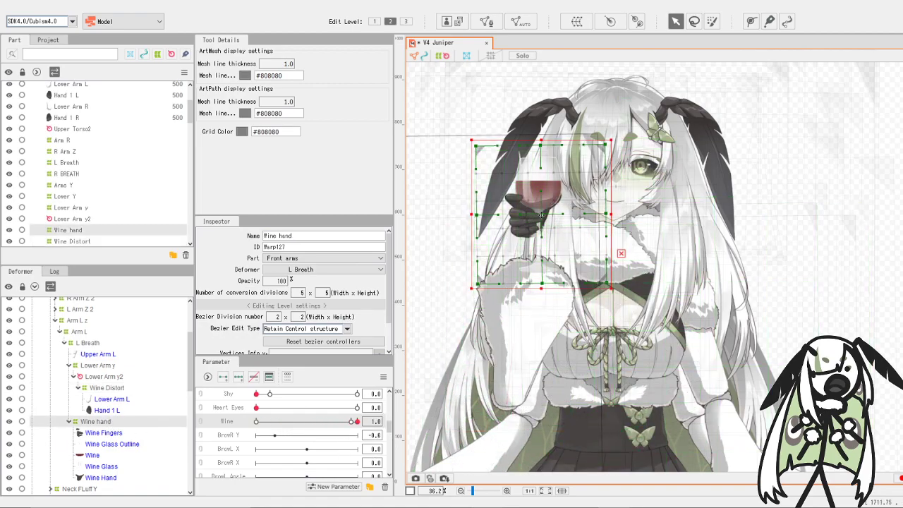
left_click_drag(539, 248, 540, 248)
scroll(585, 245, "down", 3)
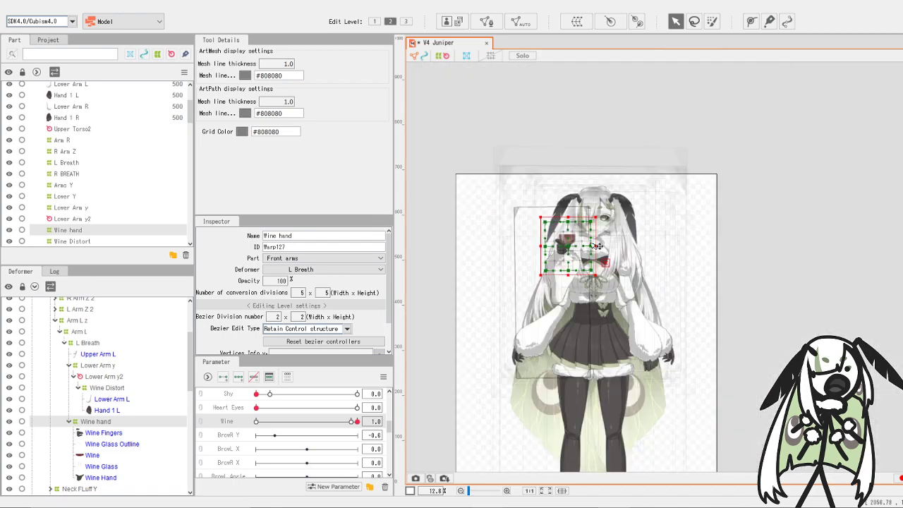
scroll(597, 247, "up", 3)
left_click_drag(357, 422, 395, 441)
scroll(684, 282, "down", 4)
scroll(619, 256, "up", 2)
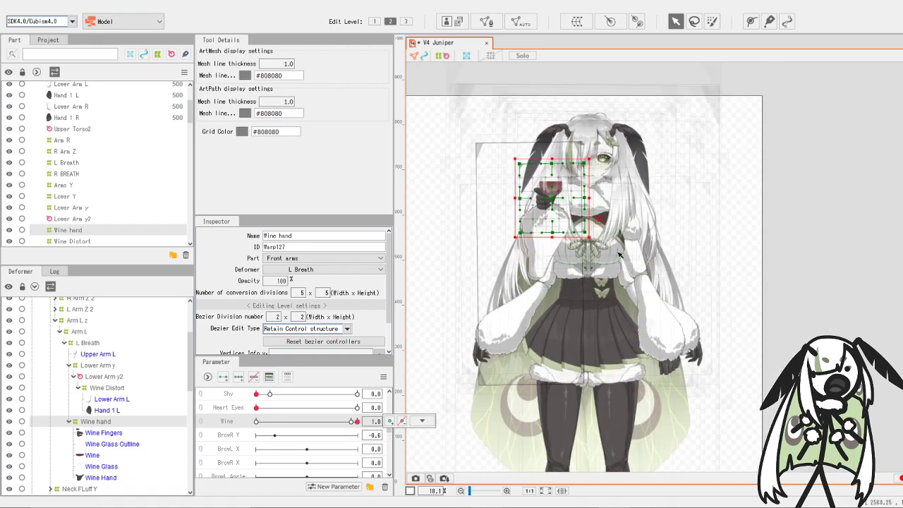
- Check how the wine hand follows the raised forearm across Angle X, Angle Y and Angle Z
scroll(619, 256, "up", 1)
scroll(311, 416, "up", 3)
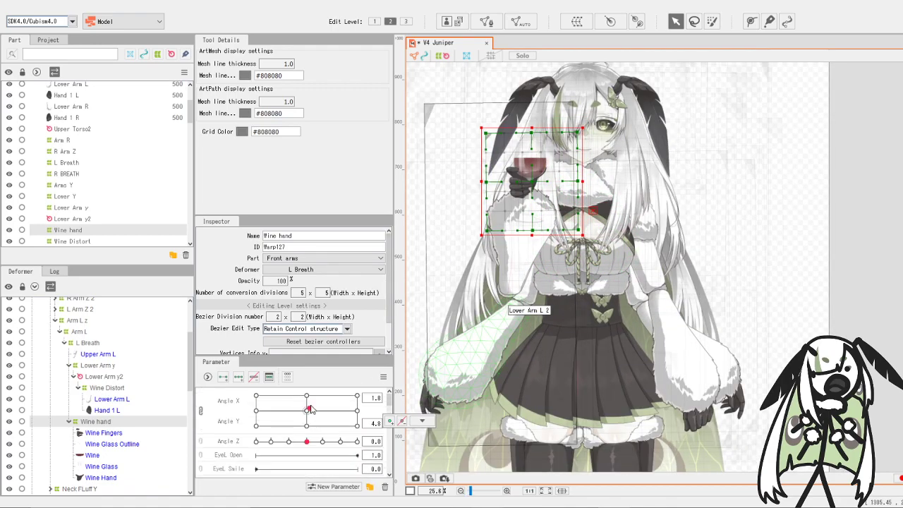
mouse_move(310, 410)
left_mouse_down()
mouse_move(336, 404)
mouse_move(312, 409)
left_mouse_up()
left_click_drag(314, 441, 191, 487)
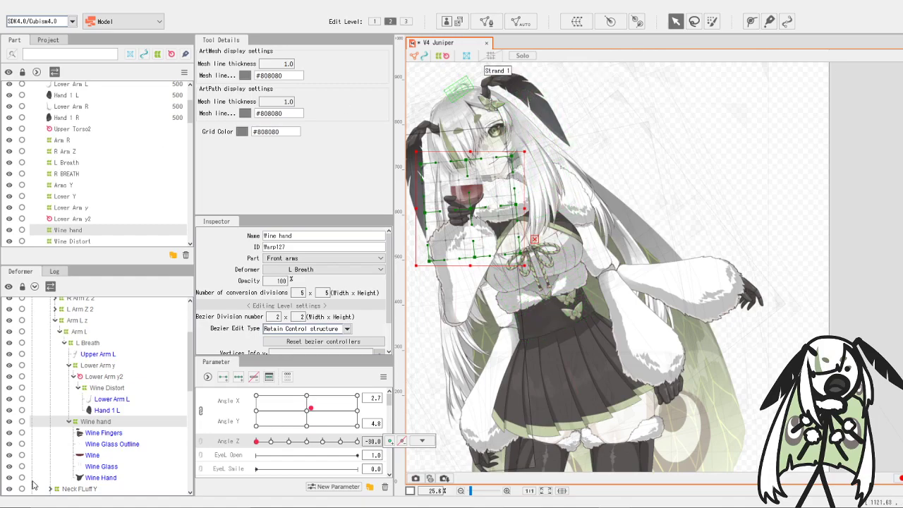
left_click_drag(315, 417, 375, 415)
left_click(420, 443)
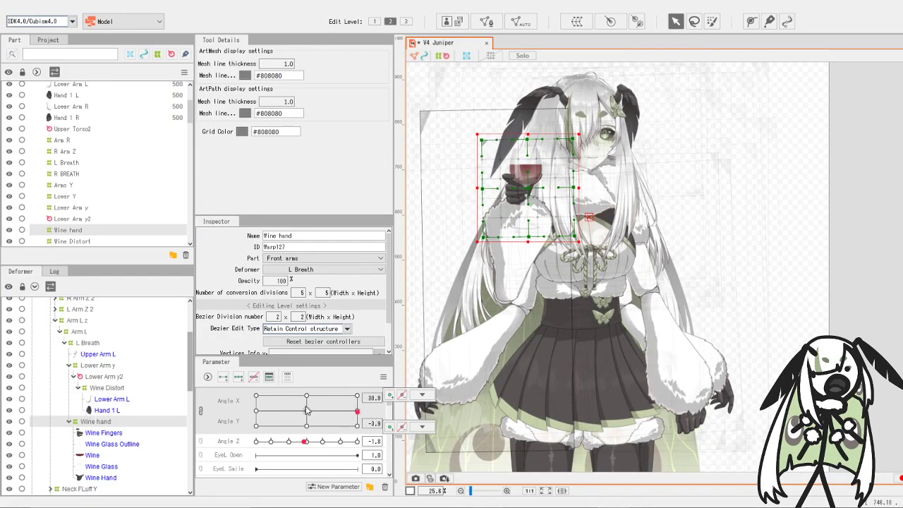
- Add three keys each on Angle X and Angle Y to the Wine hand deformer
left_click(232, 377)
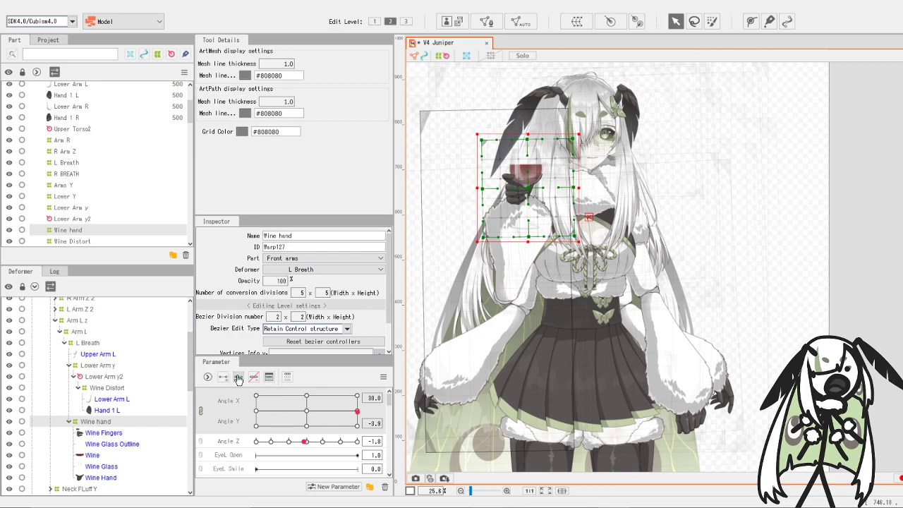
left_click(238, 377)
left_click(307, 412)
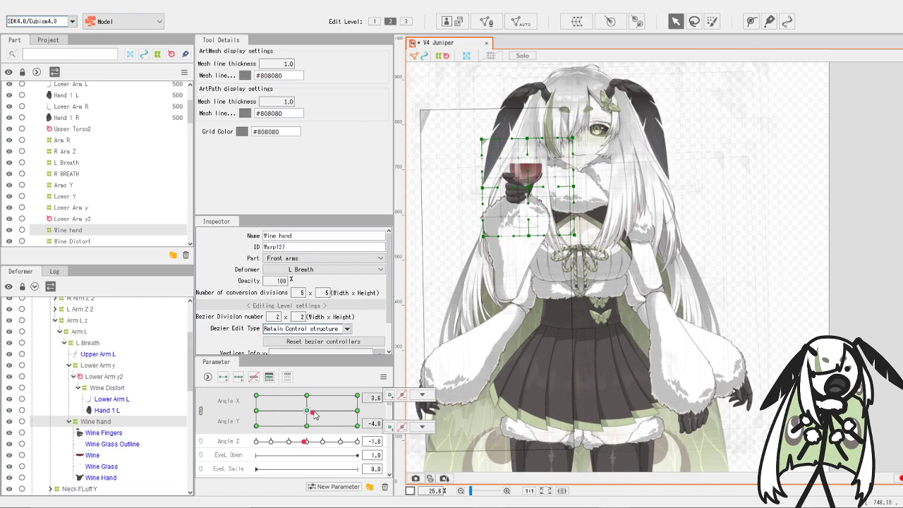
- Move the Wine hand deformer onto the forearm cuff at Angle X 30.0, Angle Y 0.0 and at Angle X 0.0, Angle Y -30.0
left_click_drag(315, 415, 357, 411)
scroll(557, 265, "up", 3)
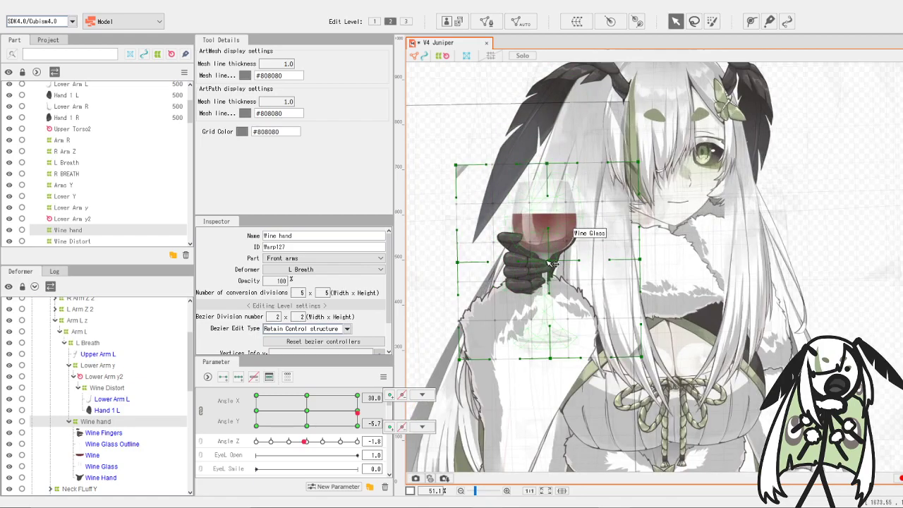
left_click(549, 262)
left_click_drag(549, 249, 555, 250)
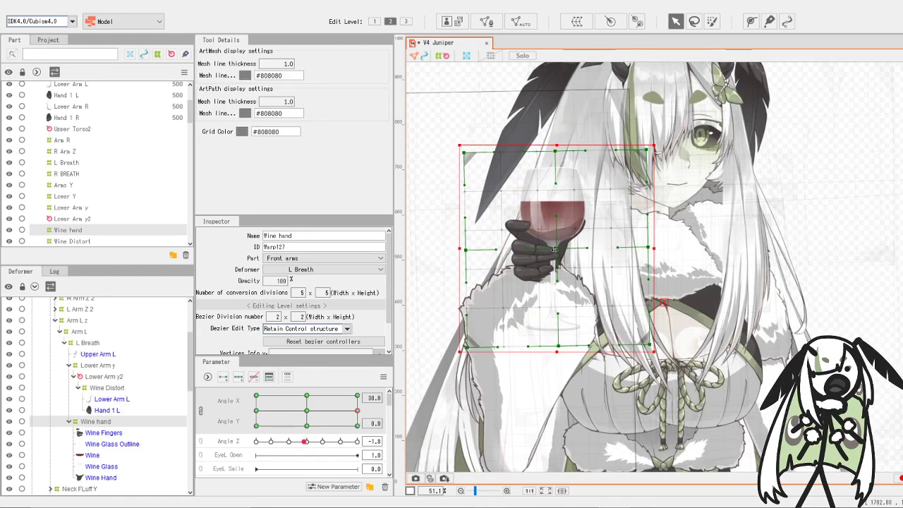
left_click_drag(357, 410, 307, 427)
left_click_drag(548, 314, 481, 317)
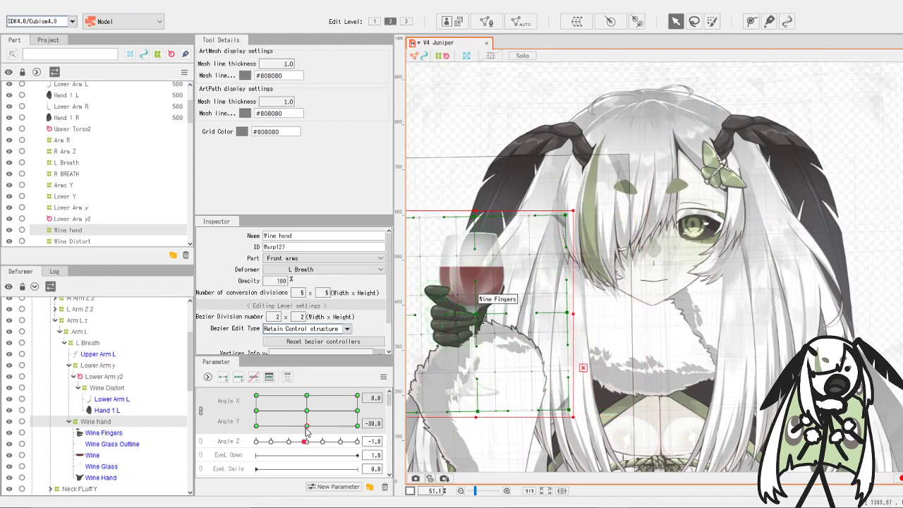
- Synthesize the corner keys of the Wine hand deformer for Angle X and Angle Y
left_click_drag(307, 426, 309, 416)
left_click(383, 376)
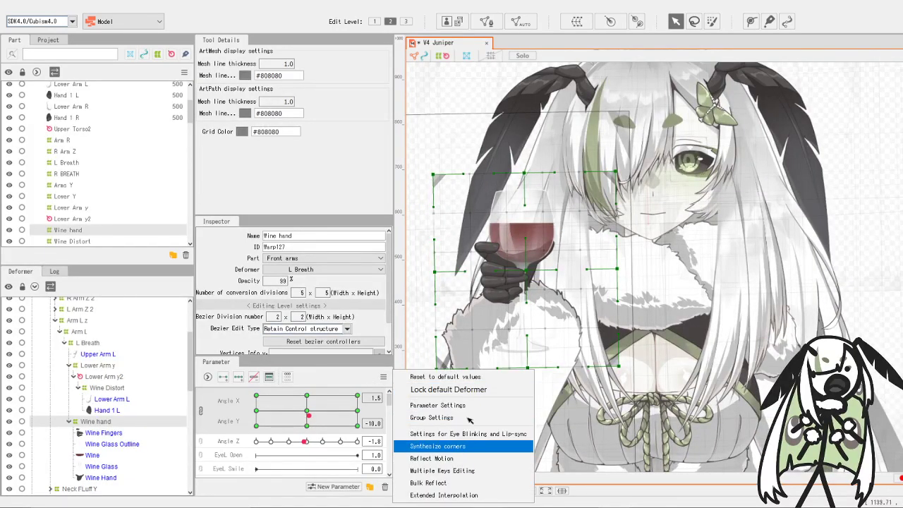
left_click(467, 446)
left_click(473, 311)
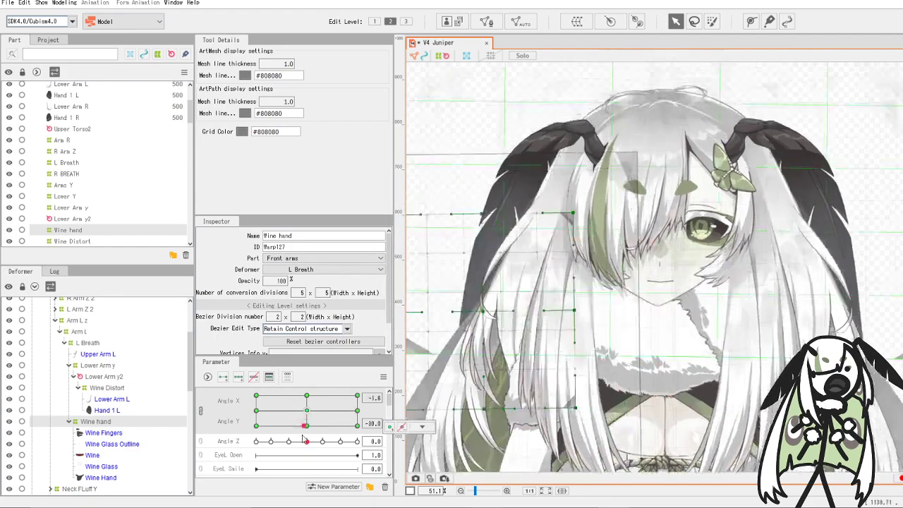
- Set Wine to 1.0, check the wine hand at Angle Y -30.0, and save the model
scroll(318, 438, "down", 5)
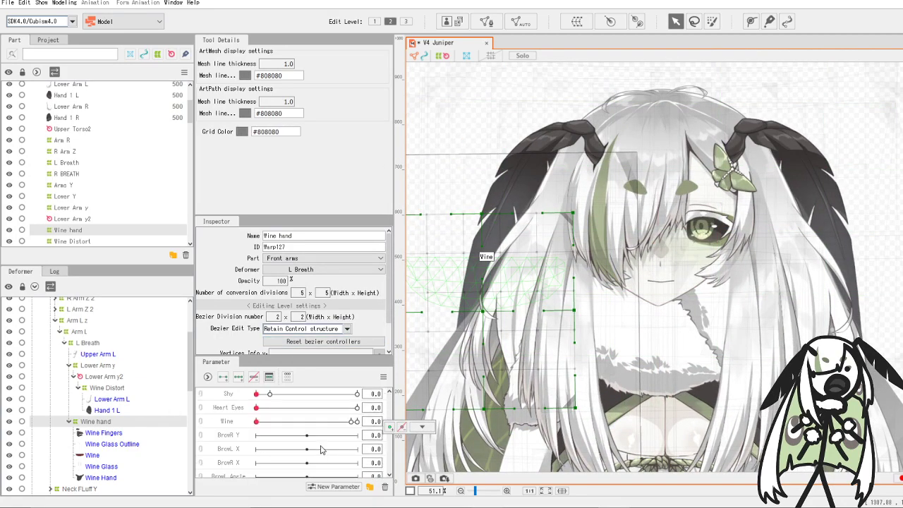
left_click_drag(281, 420, 359, 422)
scroll(572, 326, "down", 4)
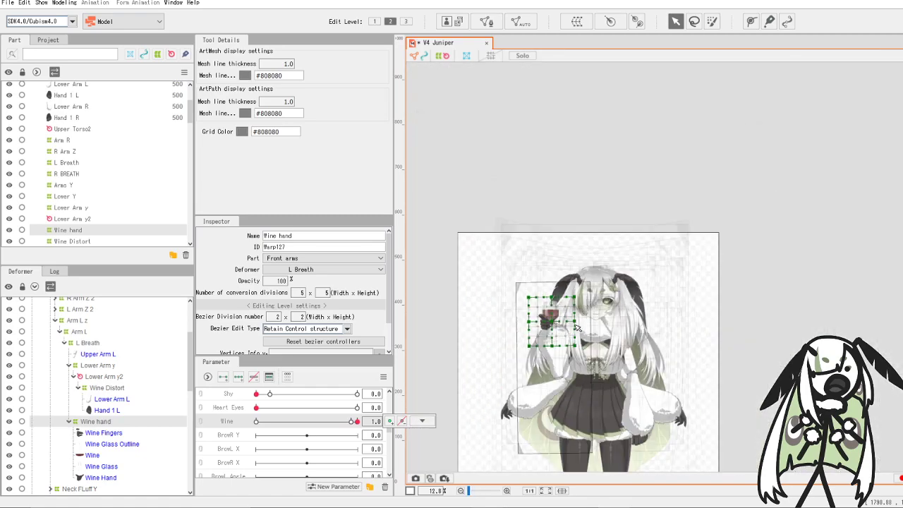
scroll(571, 348, "up", 3)
scroll(296, 437, "up", 5)
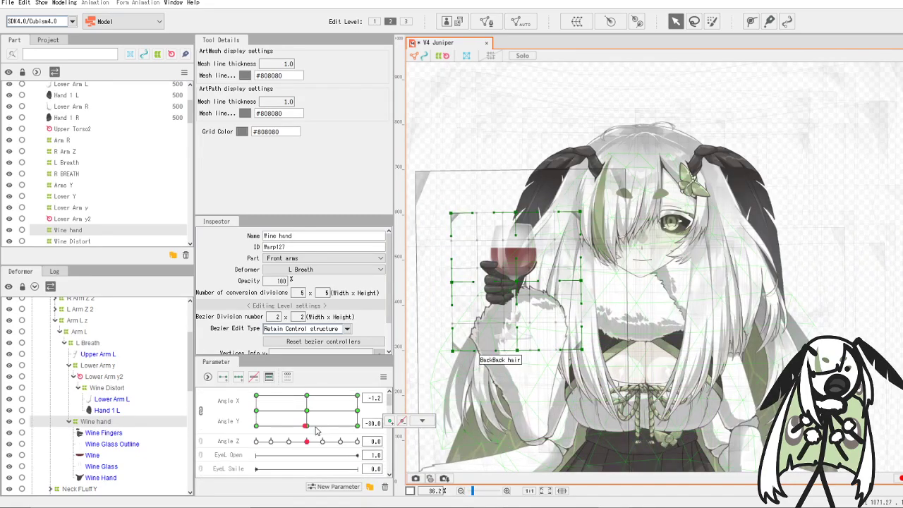
left_click(7, 4)
left_click(33, 98)
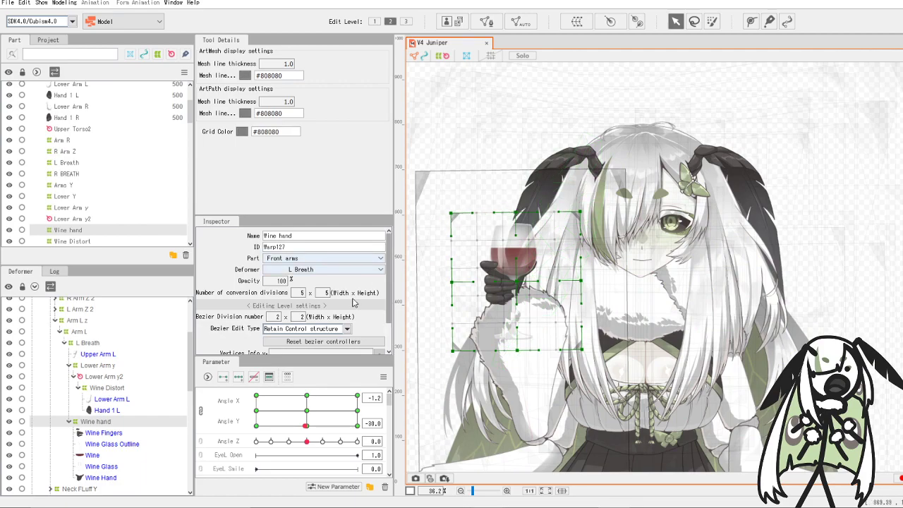
- Realign the Wine hand deformer with the forearm at the Angle Y -30.0 corners, Angle X 30.0 and -30.0
left_click_drag(306, 426, 378, 457)
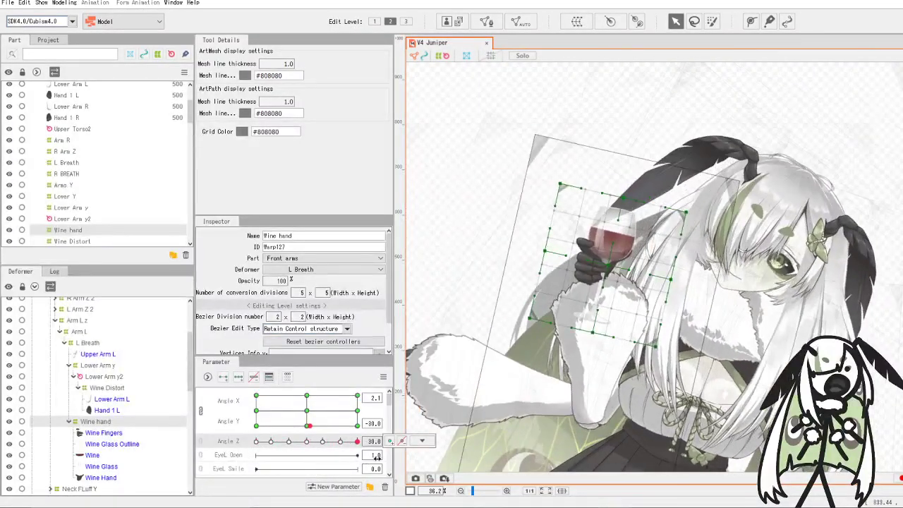
left_click_drag(310, 426, 367, 429)
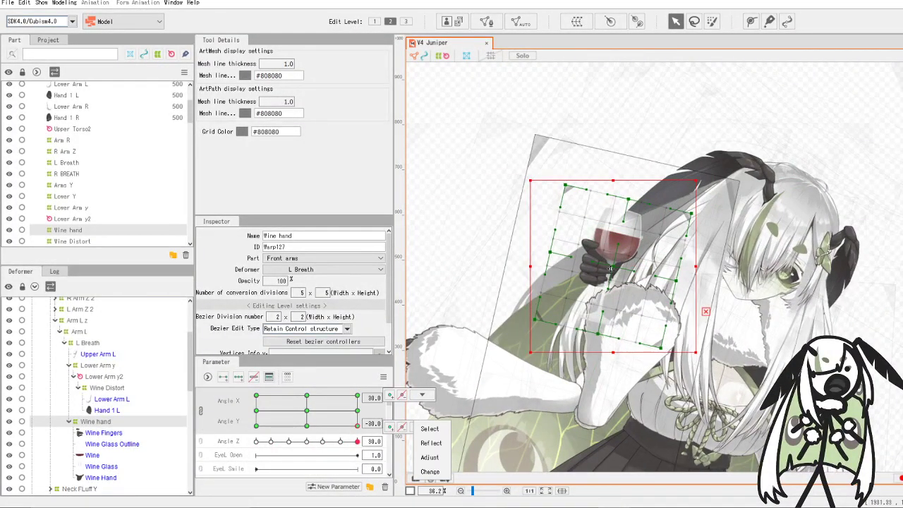
left_click_drag(618, 271, 646, 278)
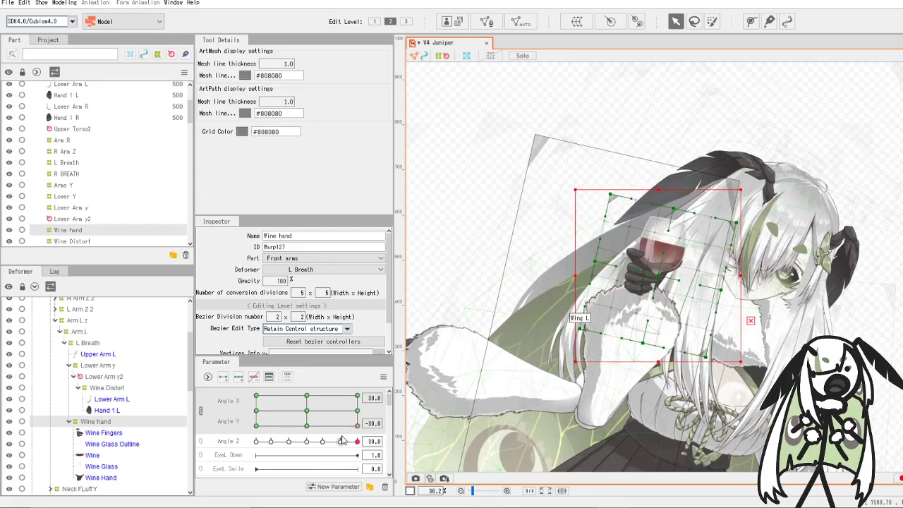
left_click_drag(343, 442, 306, 447)
left_click(256, 425)
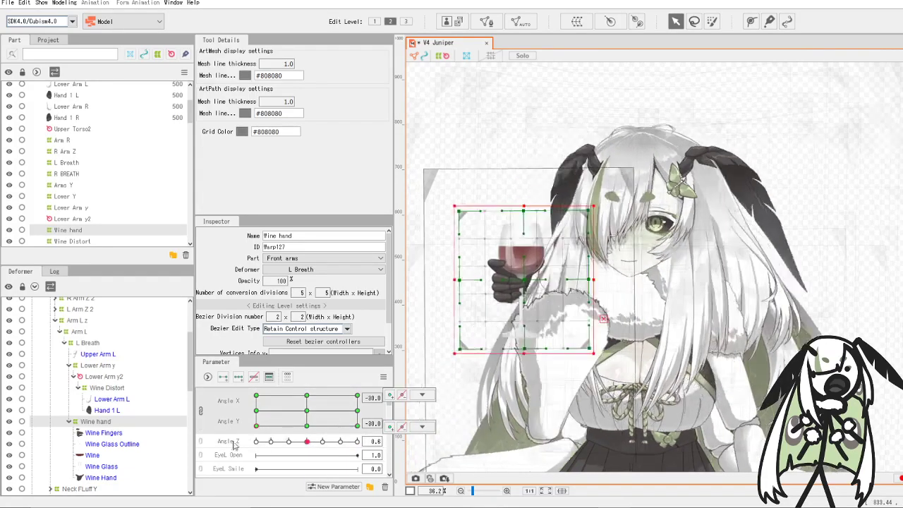
left_click_drag(571, 279, 571, 277)
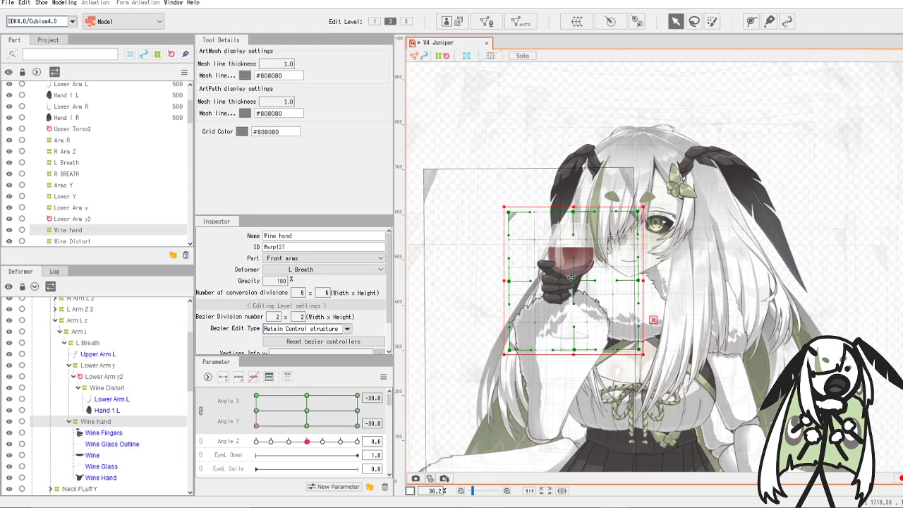
- Examine the wine hand's alignment with the cuff across the Angle X, Angle Y and Angle Z ranges
left_click_drag(260, 429, 386, 445)
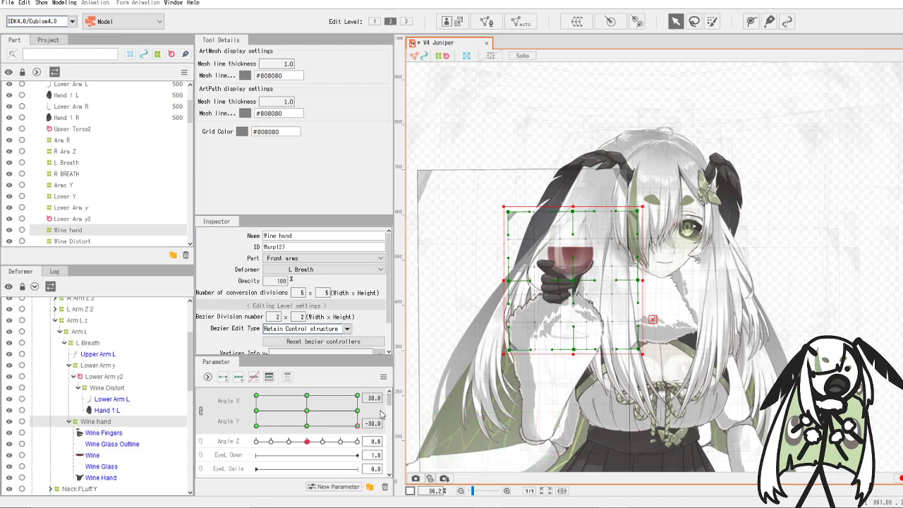
left_click_drag(359, 422, 256, 441)
left_click_drag(311, 429, 247, 482)
left_click_drag(240, 451, 307, 413)
left_click_drag(273, 443, 307, 442)
scroll(321, 429, "down", 5)
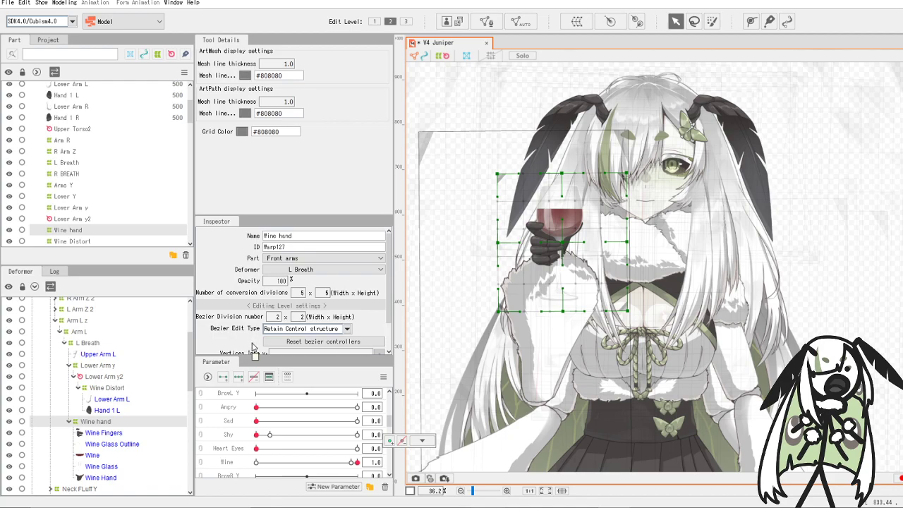
scroll(527, 203, "up", 2)
scroll(333, 423, "up", 5)
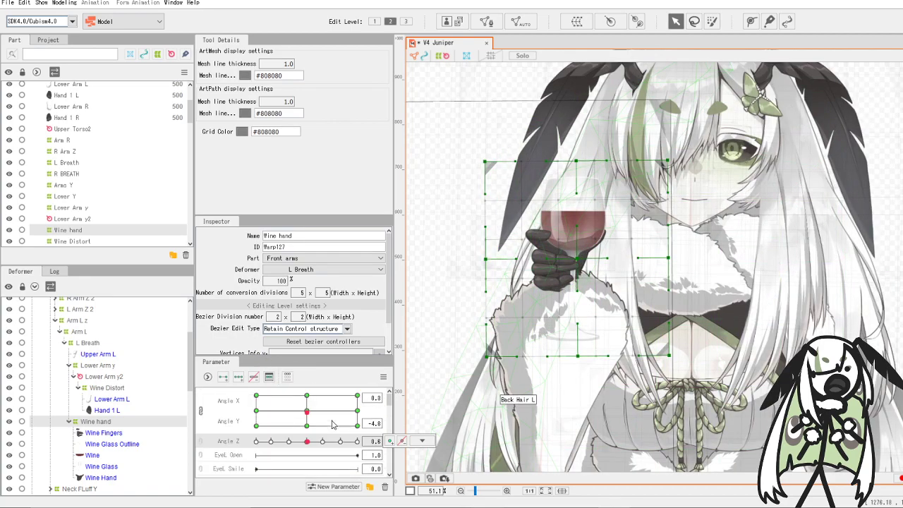
- Nudge the Wine hand deformer slightly outward, away from the head, at Angle X 30.0 and Angle Y 0.0
left_click_drag(315, 420, 307, 411)
mouse_move(317, 442)
left_mouse_down()
mouse_move(353, 443)
mouse_move(307, 443)
left_mouse_up()
left_click_drag(306, 411, 378, 420)
left_click(590, 274)
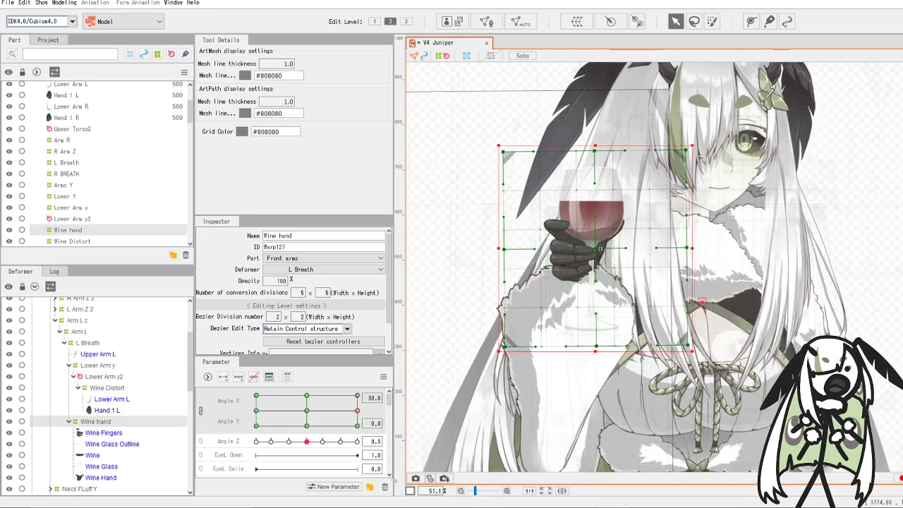
left_click_drag(592, 248, 589, 248)
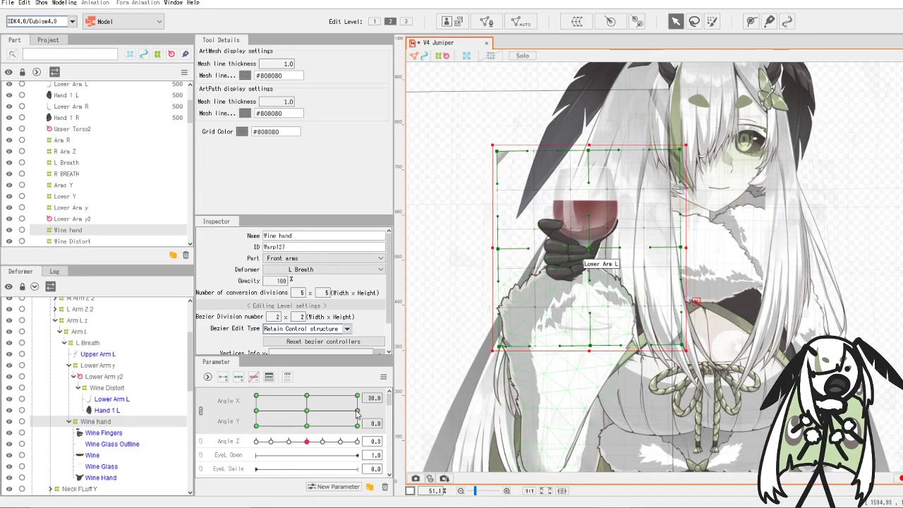
- Nudge the Wine hand deformer slightly outward at Angle X 30.0 for both Angle Y -30.0 and Angle Y 30.0
left_click_drag(357, 414, 357, 426)
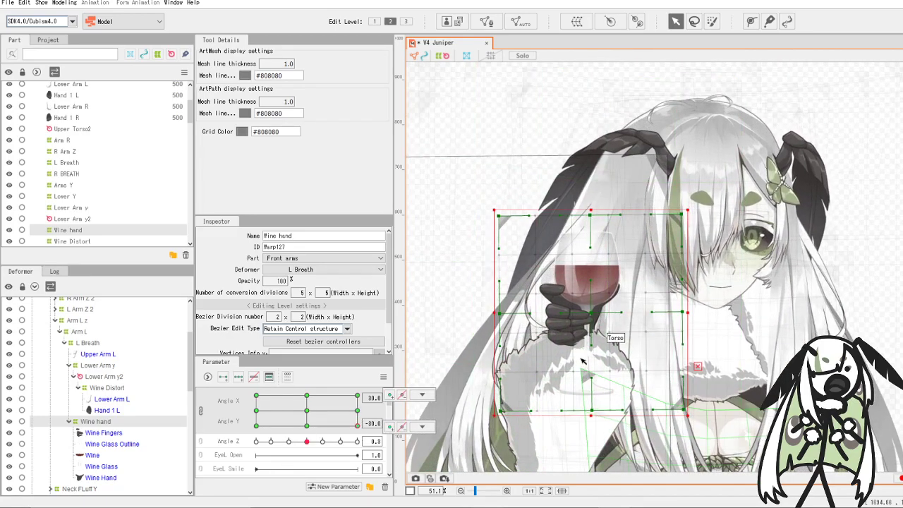
left_click_drag(599, 316, 594, 317)
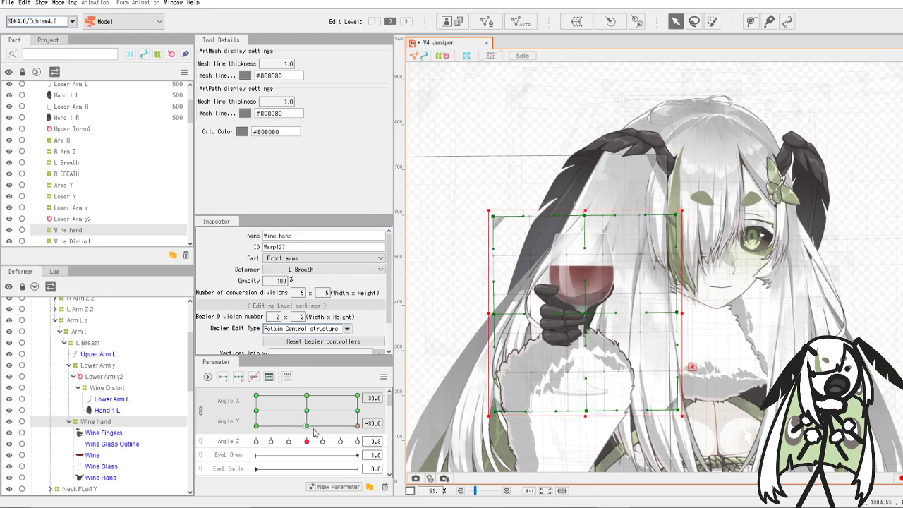
left_click_drag(359, 425, 357, 396)
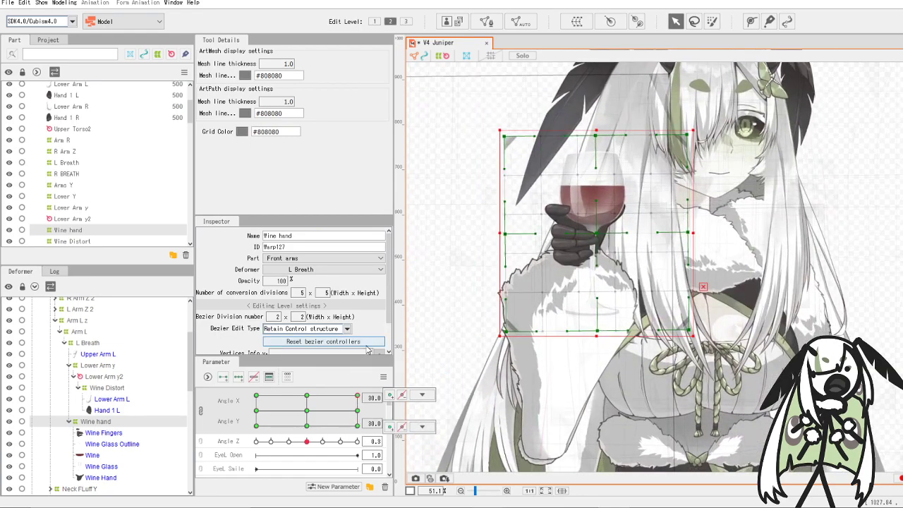
left_click_drag(598, 235, 591, 234)
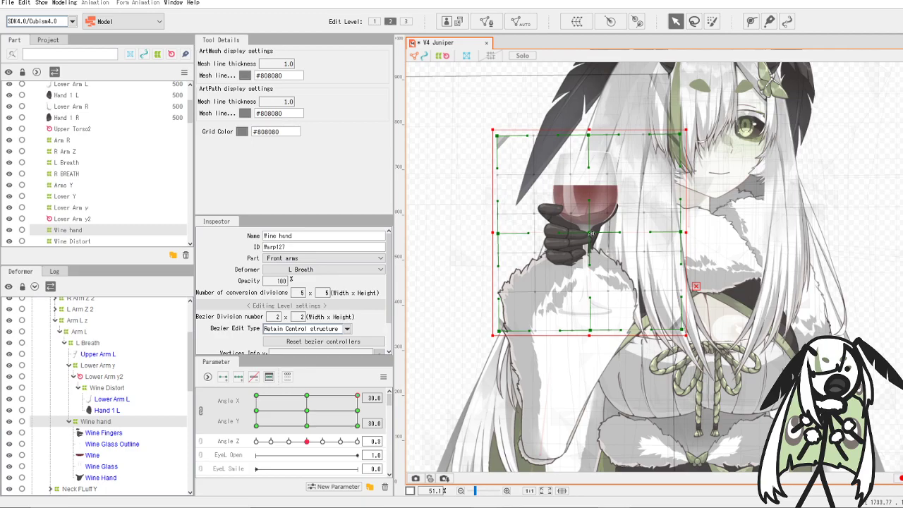
- Return Angle X and Angle Y to 0.0 and save the model
left_click_drag(350, 425, 306, 410)
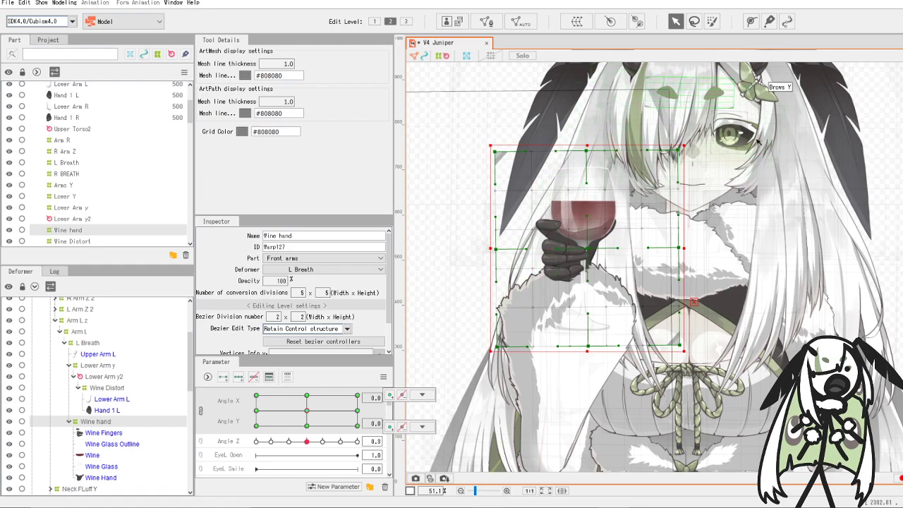
scroll(677, 185, "down", 3)
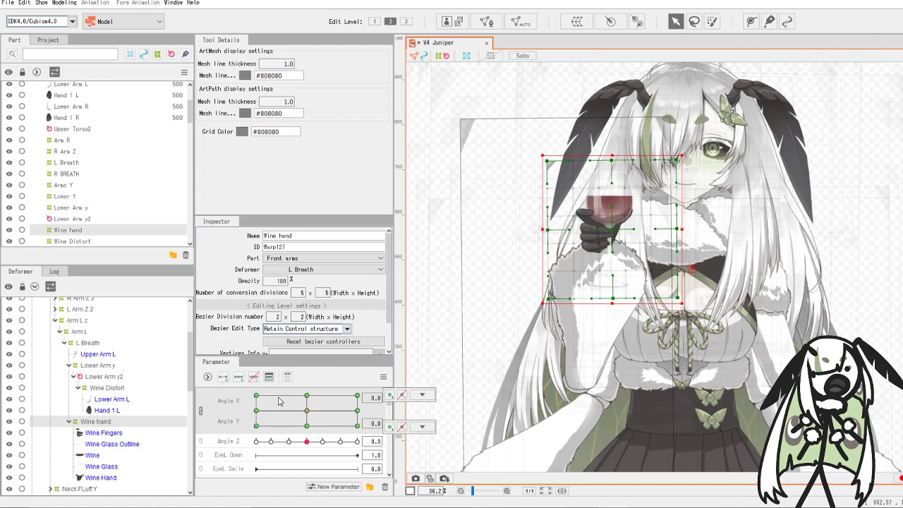
scroll(294, 424, "down", 5)
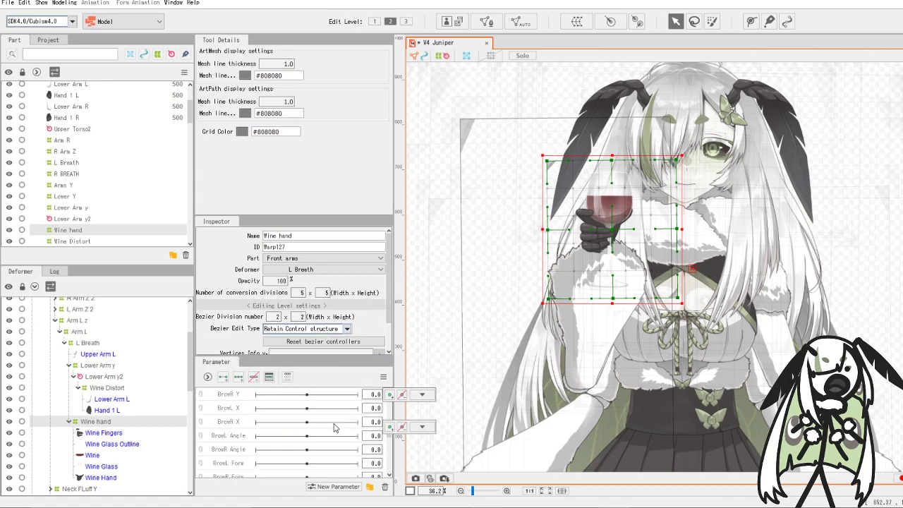
left_click(7, 4)
left_click(43, 99)
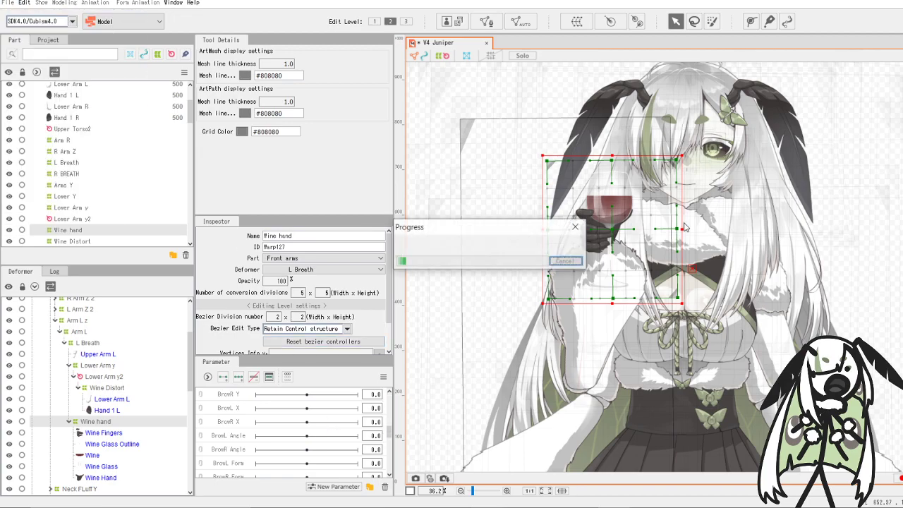
- Inspect the wine hand and cuff up close with Angle Z tilted to 4.5
scroll(635, 177, "up", 5)
scroll(321, 441, "up", 5)
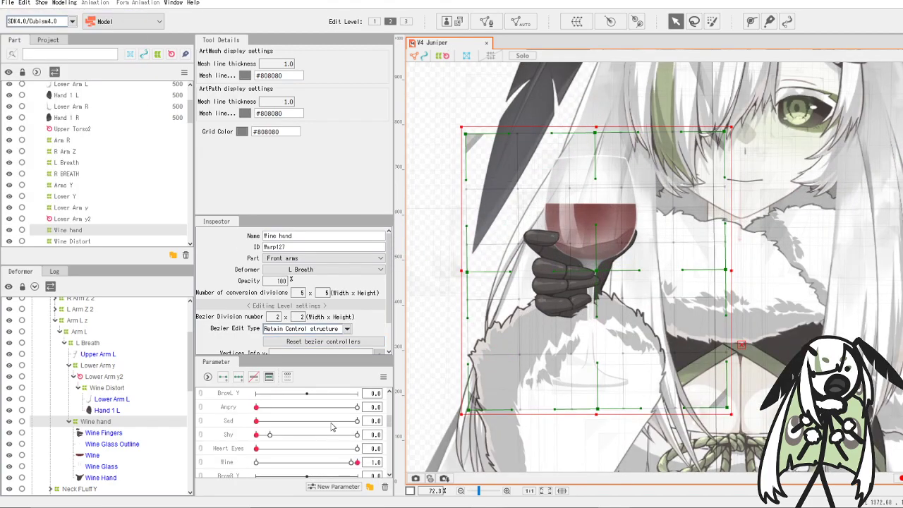
mouse_move(315, 443)
left_mouse_down()
mouse_move(358, 451)
mouse_move(315, 447)
left_mouse_up()
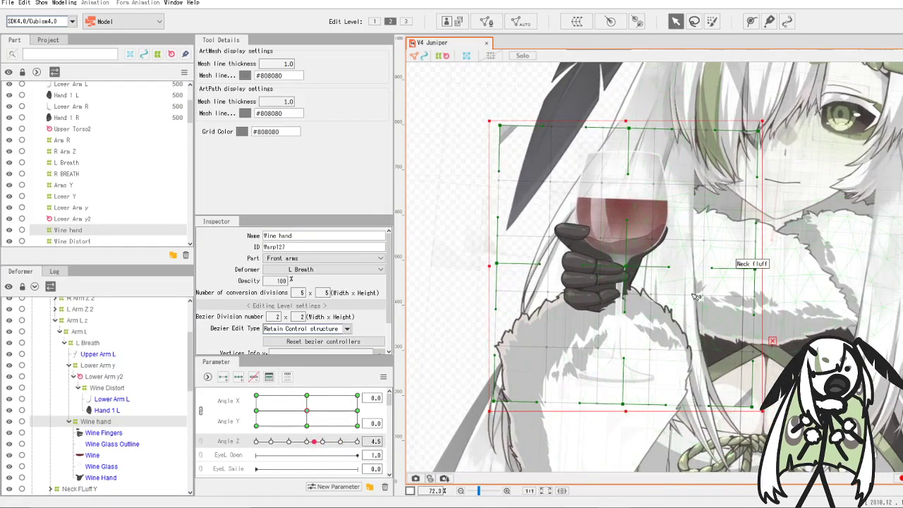
scroll(341, 443, "down", 5)
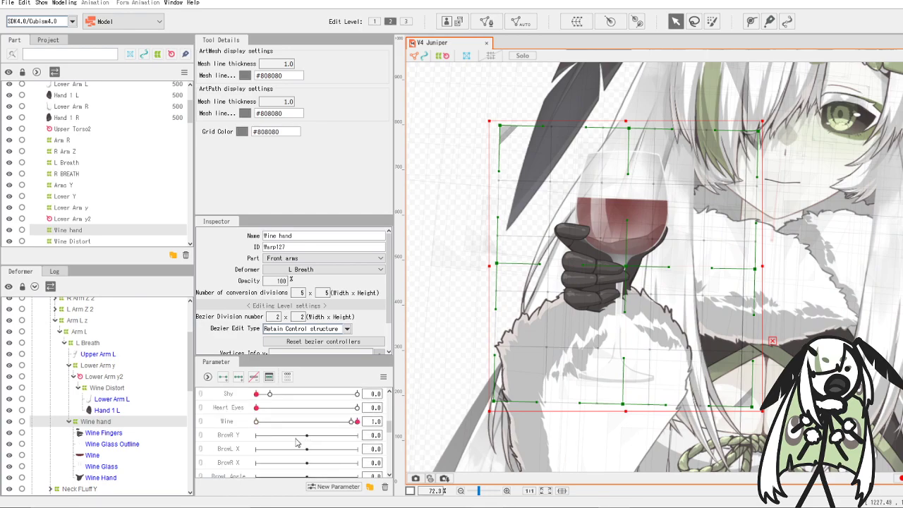
- Create a parameter named Wine Psychics with a range of -30 to 30 and place it directly below Wine
left_click(303, 438)
left_click(326, 486)
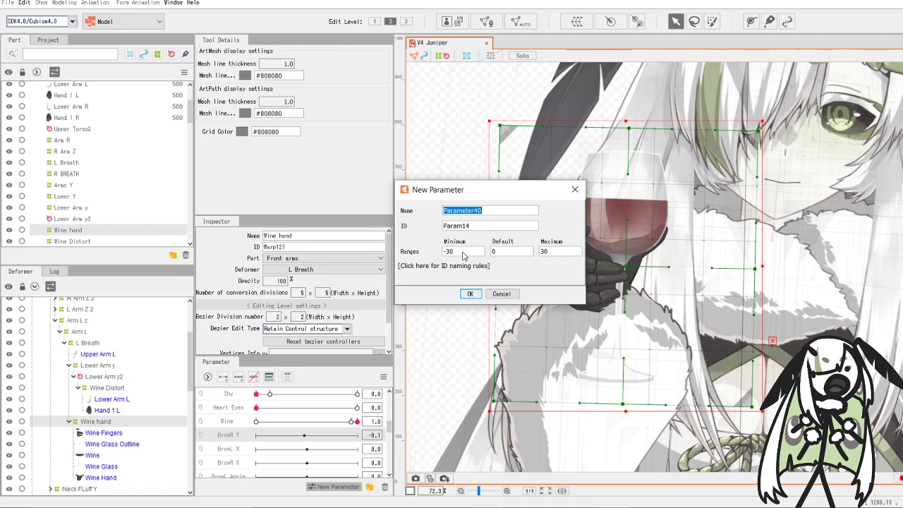
left_click_drag(457, 252, 437, 258)
left_click(488, 213)
key("ctrl+a")
type("Wine")
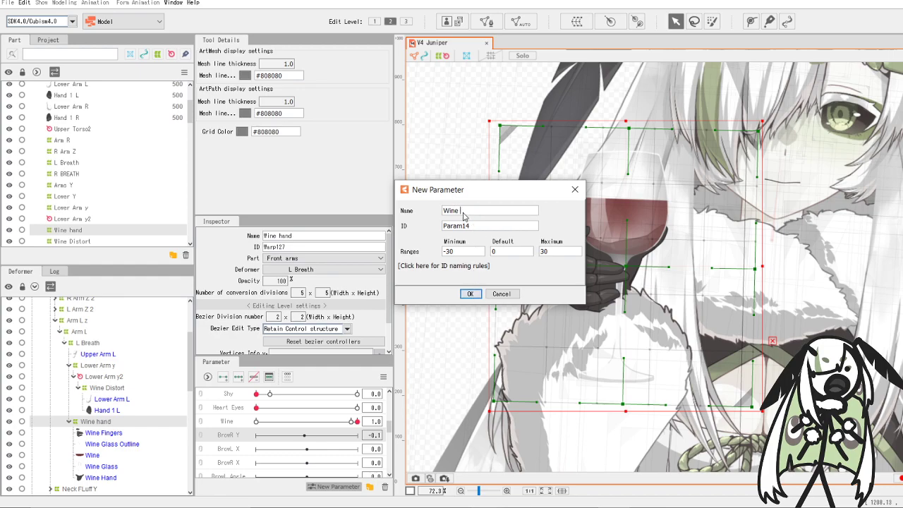
left_click(470, 293)
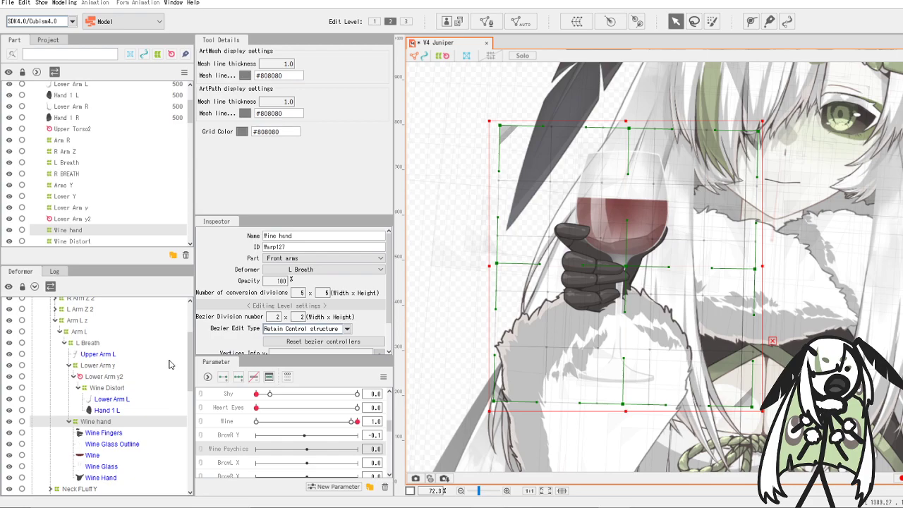
left_click_drag(244, 449, 239, 428)
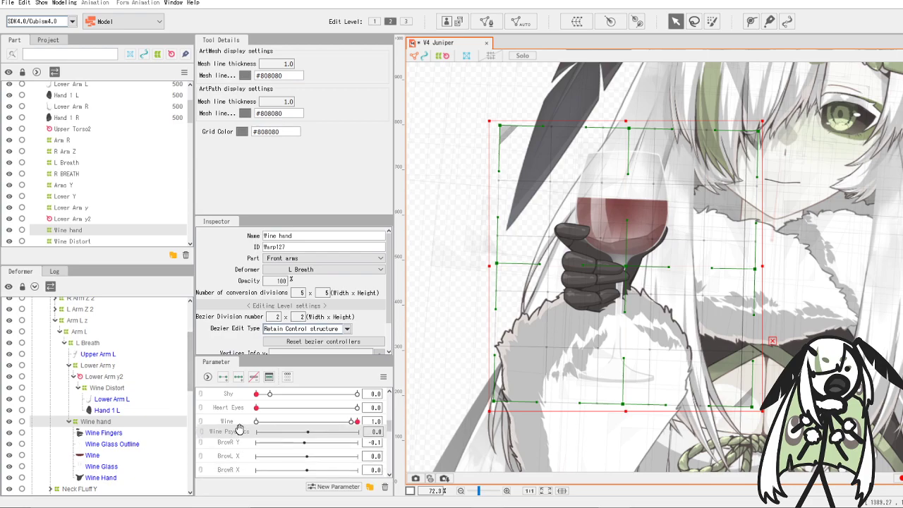
- Add three keys on Wine Psychics to the Wine mesh, at -30, 0 and 30
left_click_drag(305, 438, 302, 436)
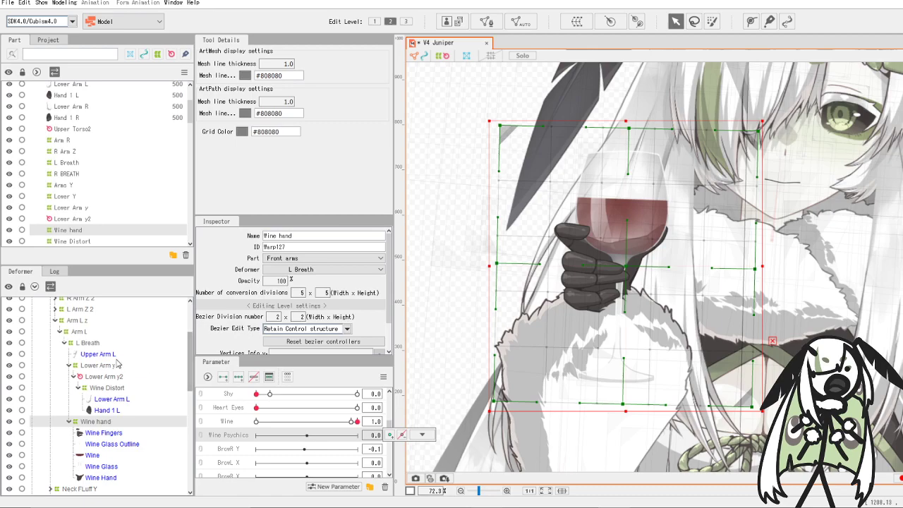
scroll(190, 364, "down", 2)
left_click(92, 415)
left_click_drag(307, 435, 257, 439)
left_click(238, 376)
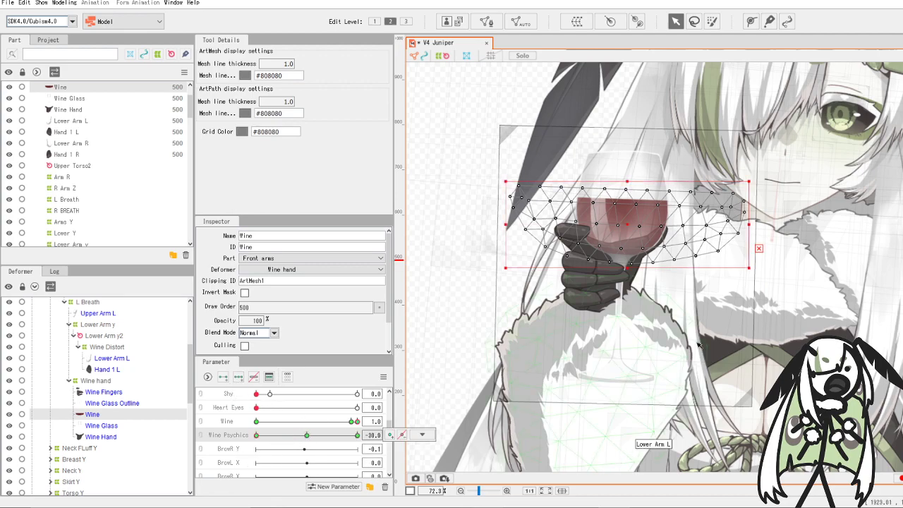
- Rotate the Wine mesh counterclockwise at Wine Psychics -30.0 and clockwise at 30.0
left_click_drag(755, 225, 740, 188)
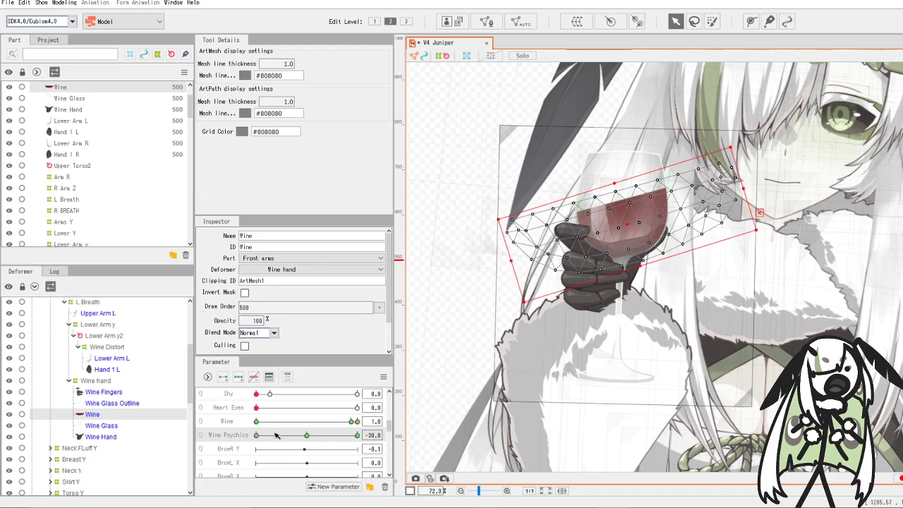
left_click(357, 435)
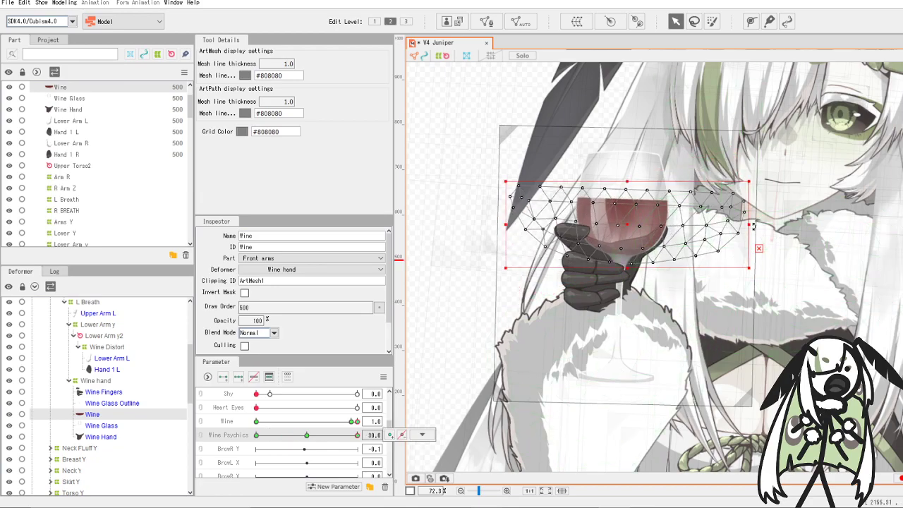
mouse_move(753, 226)
left_mouse_down()
mouse_move(759, 264)
mouse_move(759, 238)
left_mouse_up()
- Reduce the Wine mesh's tilt at Wine Psychics -30.0 and tilt it slightly further clockwise at 30.0
left_click_drag(357, 436, 211, 470)
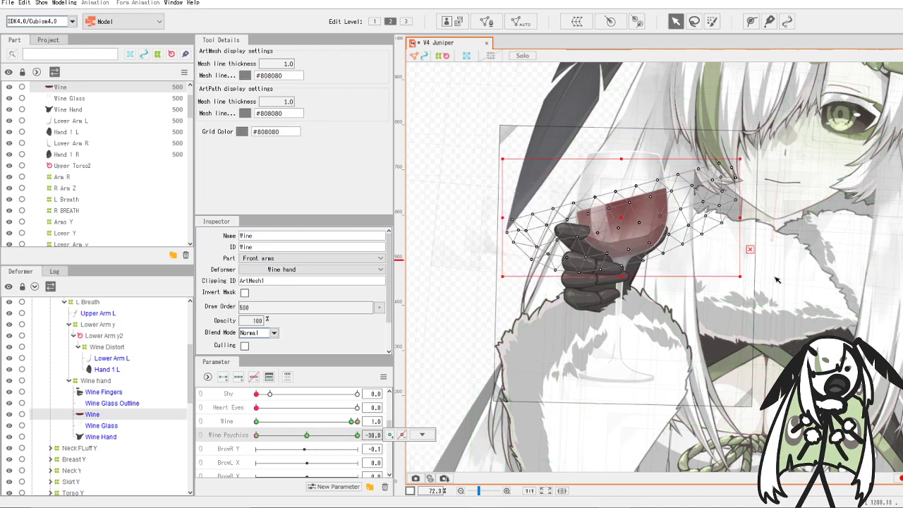
left_click_drag(751, 219, 750, 228)
left_click_drag(253, 437, 212, 443)
left_click(422, 434)
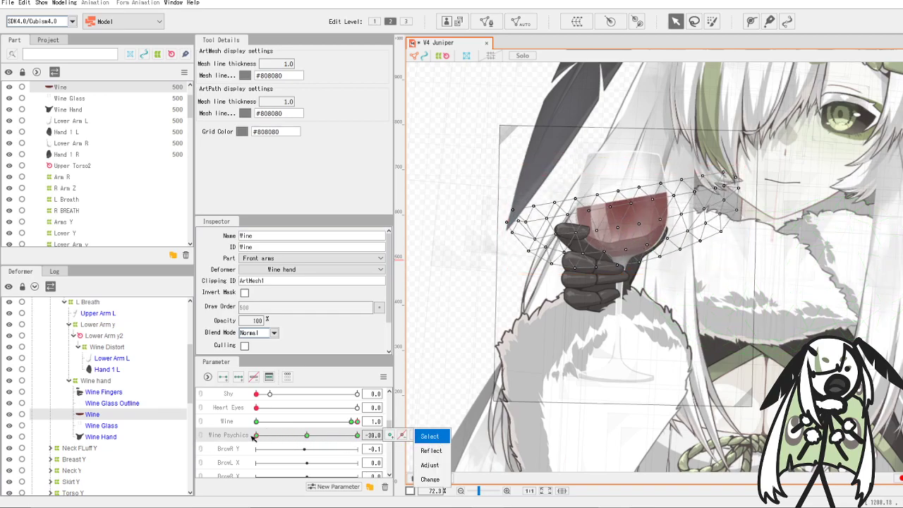
left_click(502, 220)
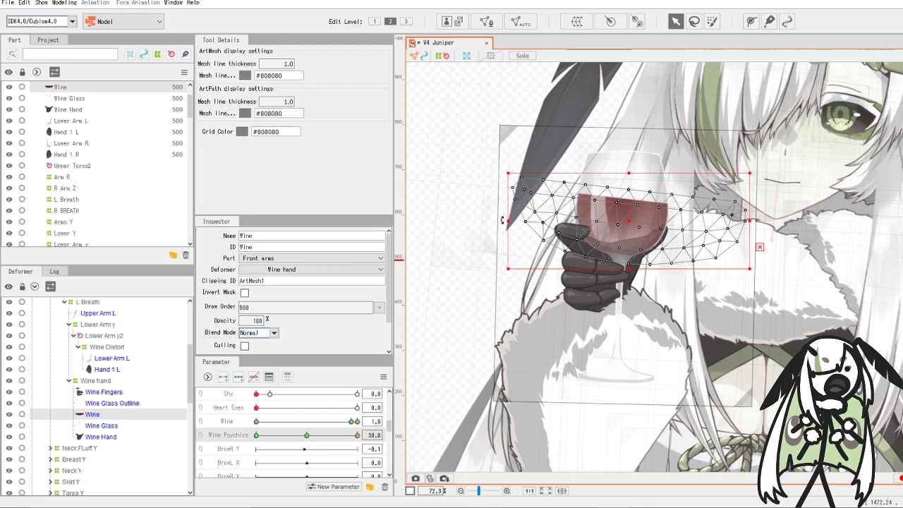
left_click_drag(502, 220, 502, 216)
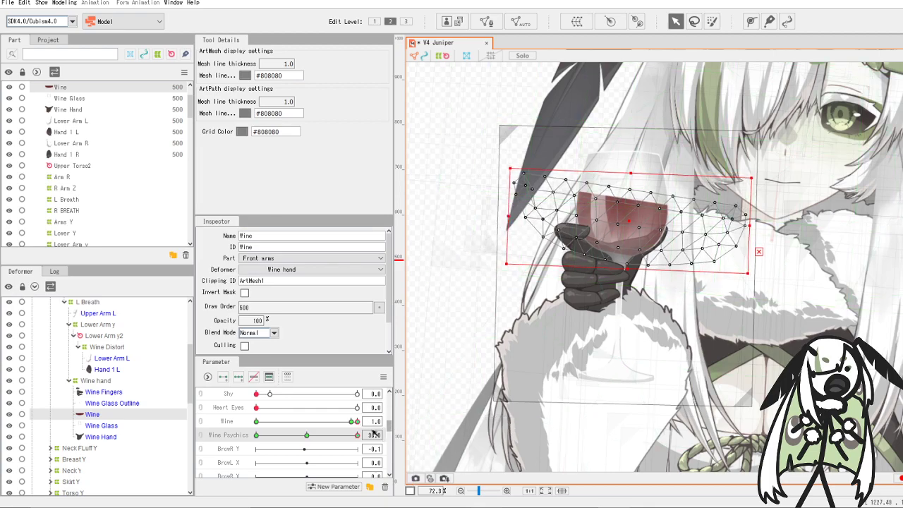
- Compare the wine tilt at both ends of Wine Psychics and rotate the mesh a little further clockwise at 30.0
left_click_drag(351, 439, 192, 455)
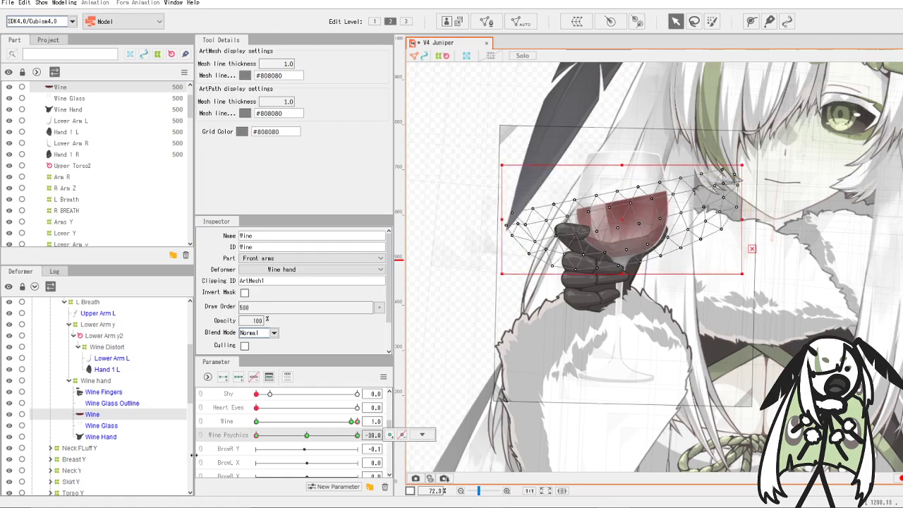
key("ctrl+z")
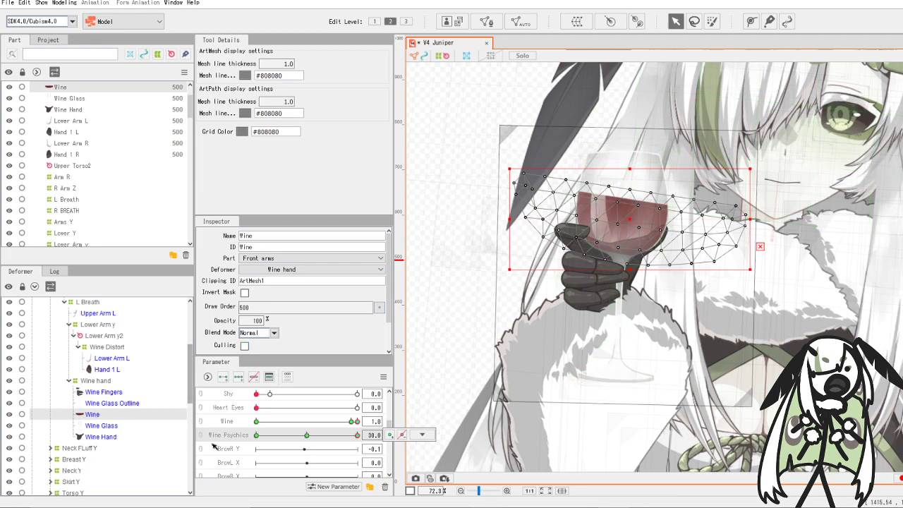
key("ctrl+y")
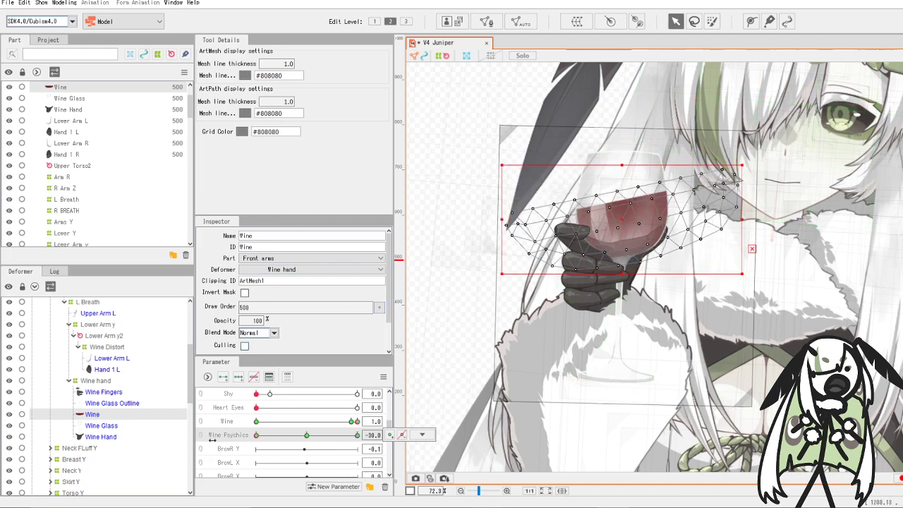
left_click_drag(264, 436, 398, 434)
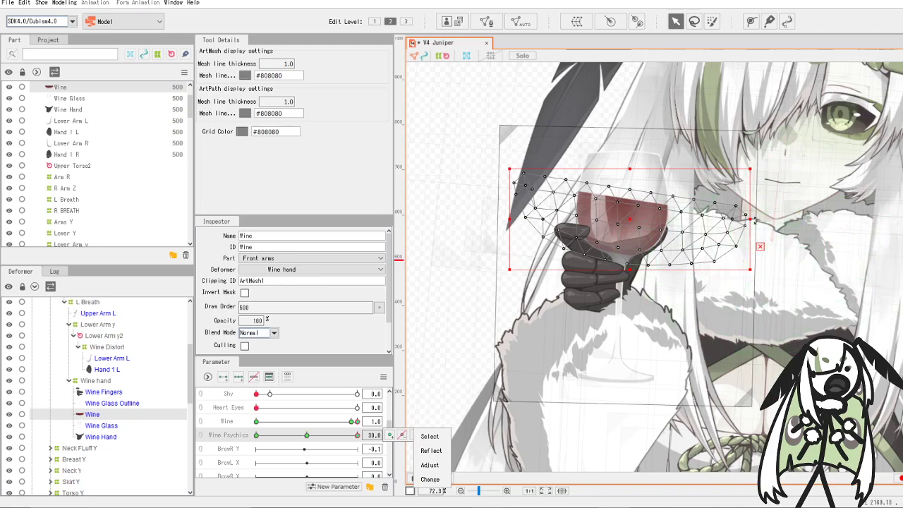
left_click(754, 221)
left_click_drag(753, 221, 757, 225)
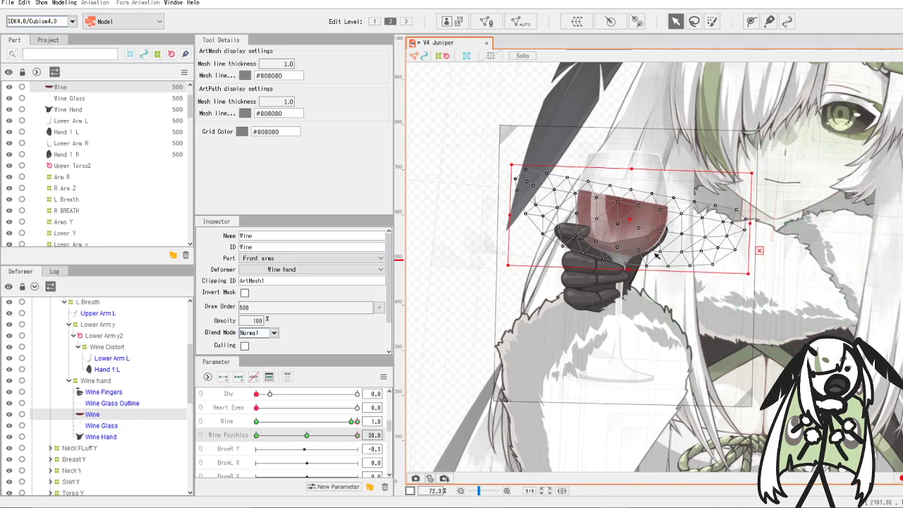
- Add a physics group named Wine with the Body Input input preset and the Hair (Short) physics model preset
left_click(64, 3)
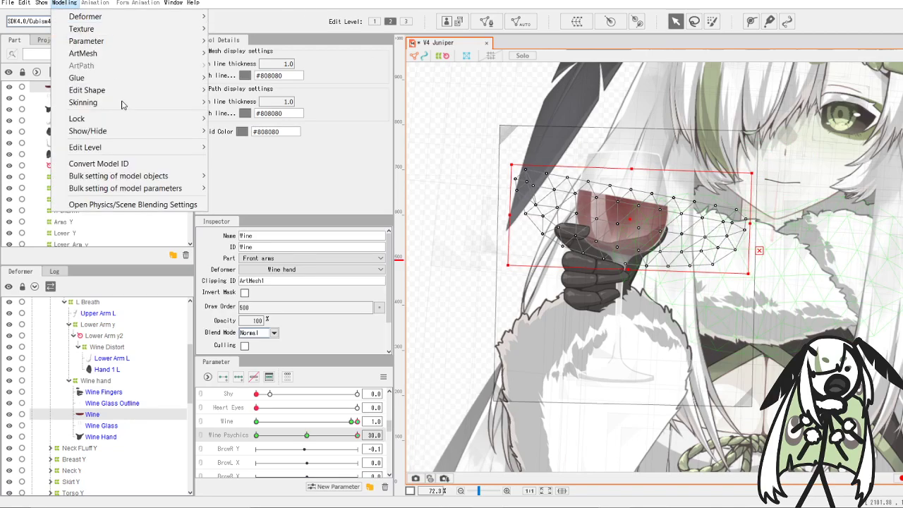
left_click(120, 205)
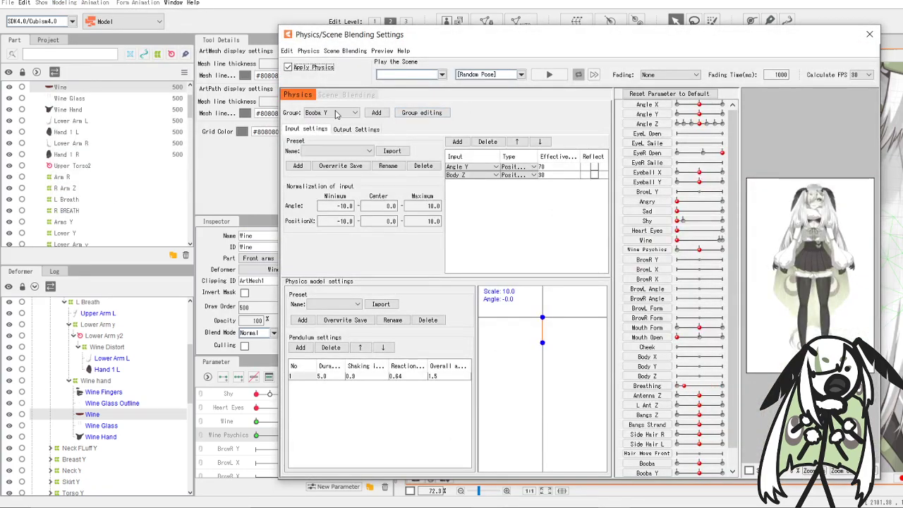
left_click(376, 112)
type("W")
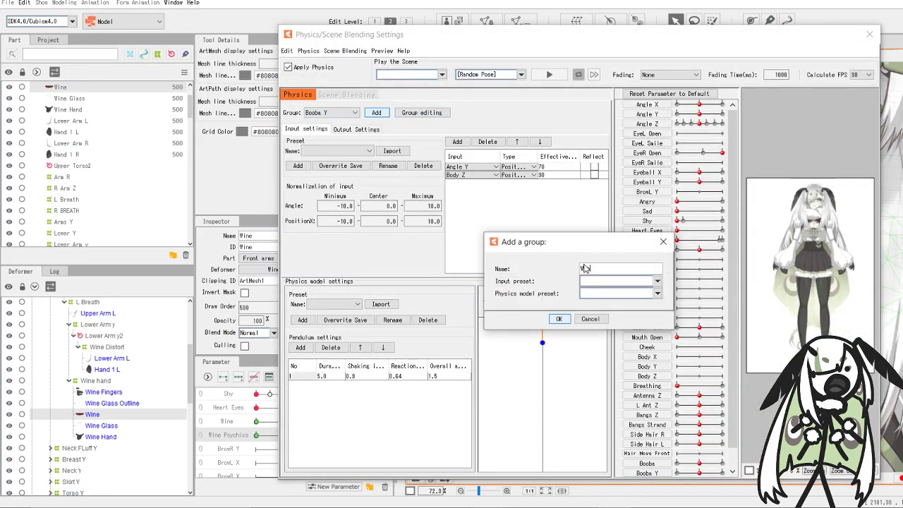
type("ine")
left_click(596, 281)
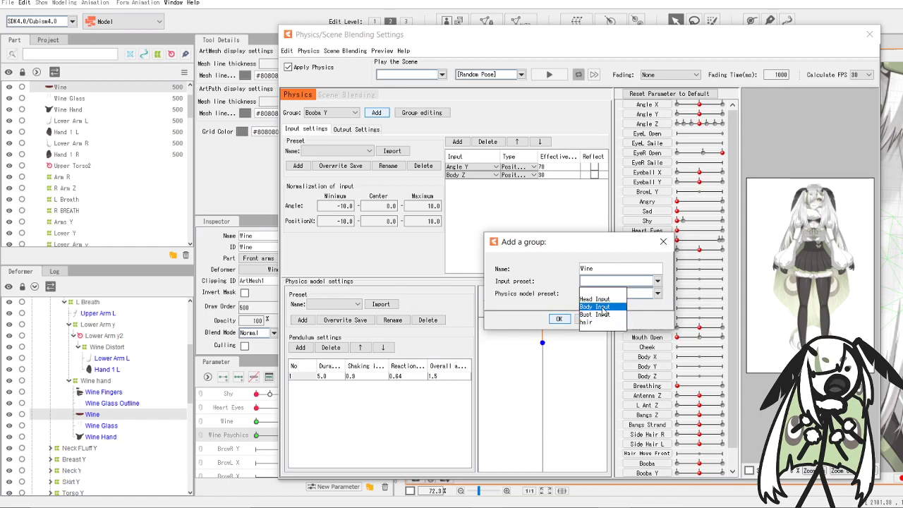
left_click(604, 307)
left_click(605, 294)
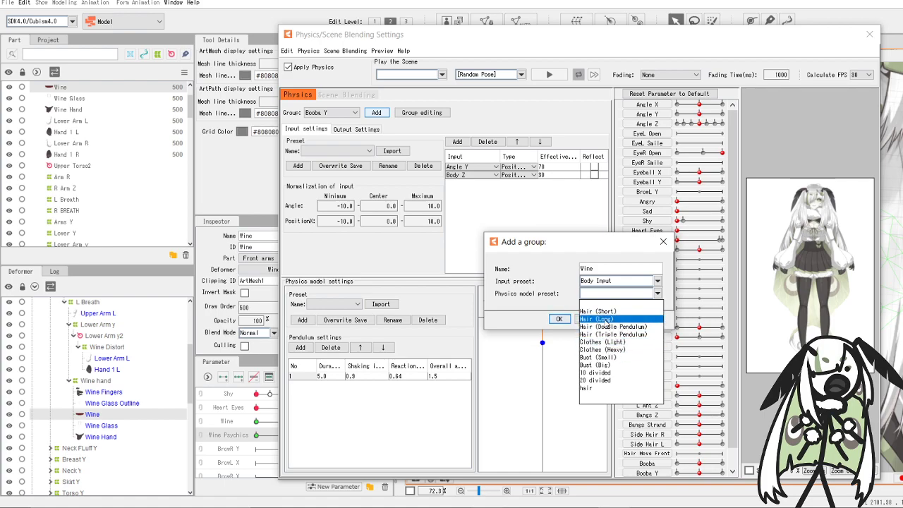
left_click(598, 312)
left_click(559, 319)
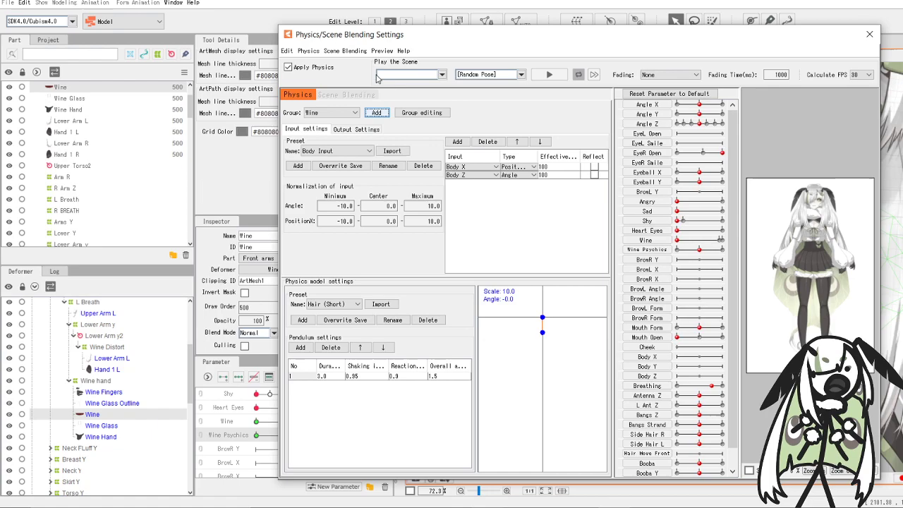
- Add the Wine parameter as the output of the Wine physics group
left_click(357, 130)
left_click(294, 142)
scroll(591, 296, "down", 4)
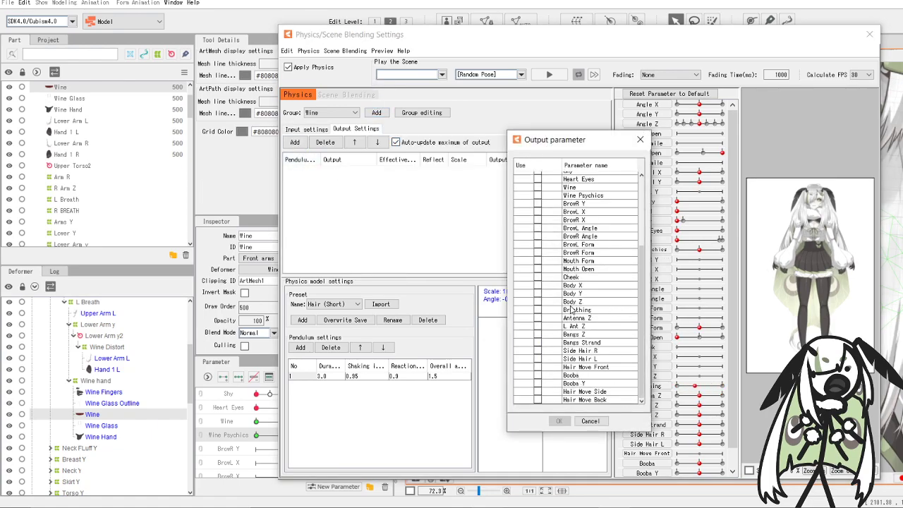
scroll(580, 293, "up", 4)
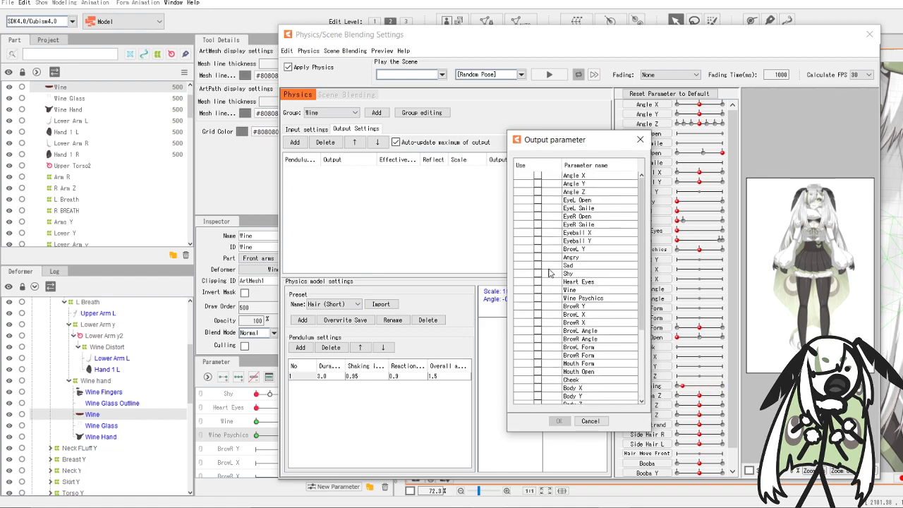
left_click(537, 290)
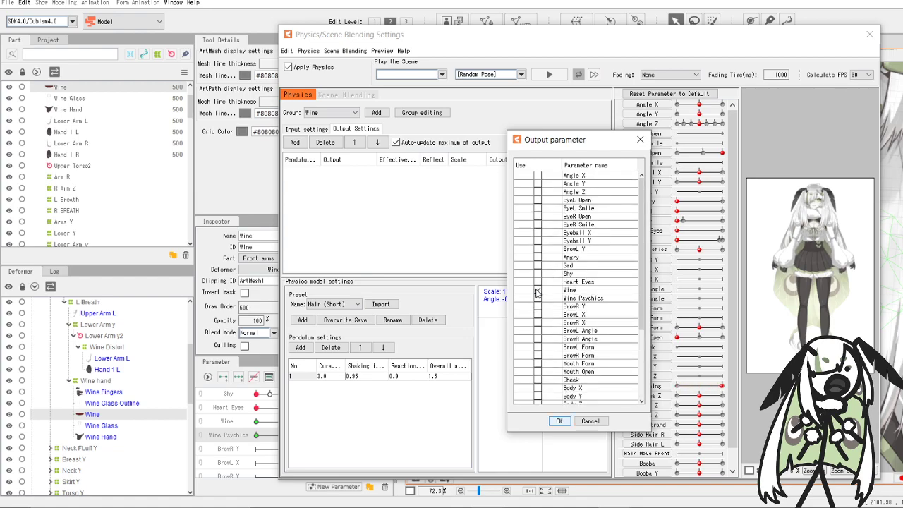
left_click(559, 420)
- Try the Wine parameter at its maximum in the physics preview and examine the raised arm
scroll(799, 204, "up", 2)
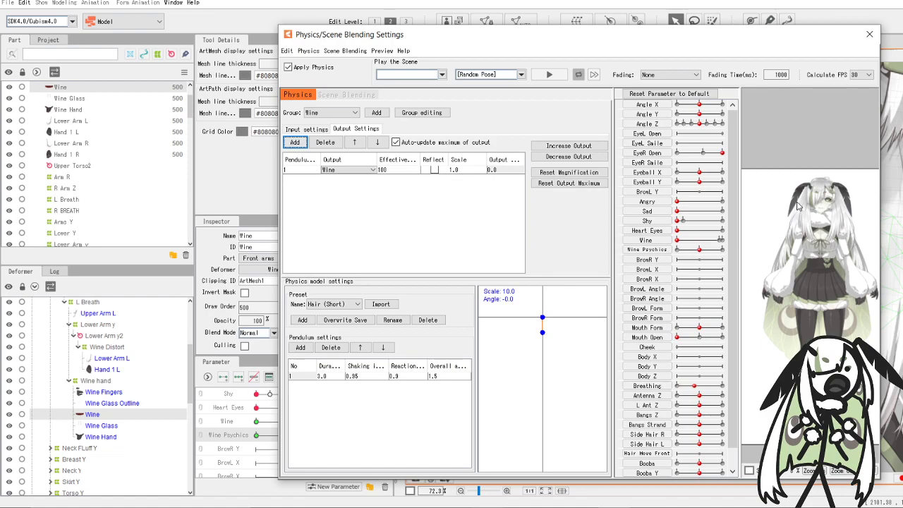
left_click_drag(677, 240, 722, 242)
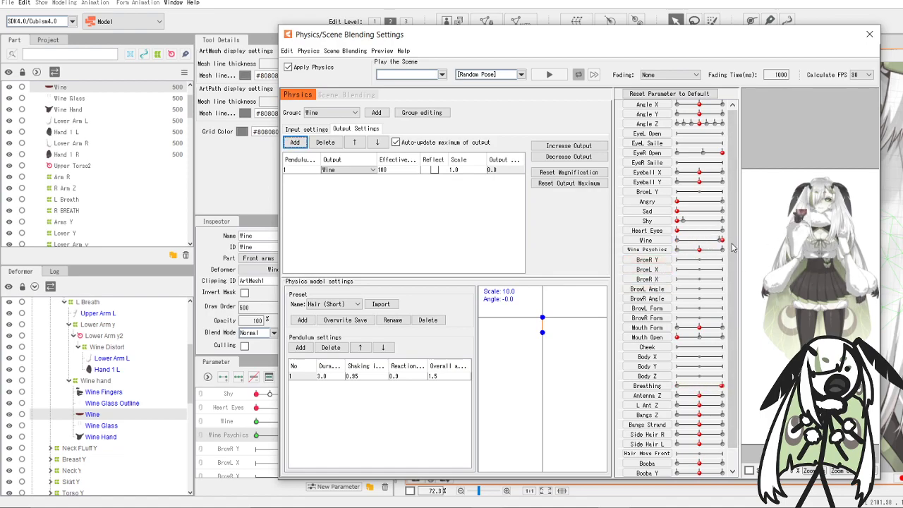
left_click(722, 241)
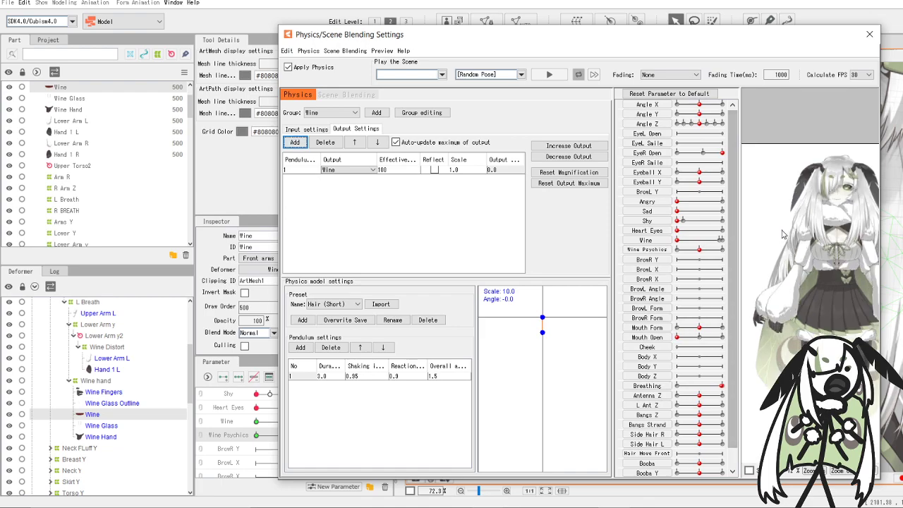
- Set the Wine output's scale to 25 and play the random pose to check the glass in the preview
double_click(457, 171)
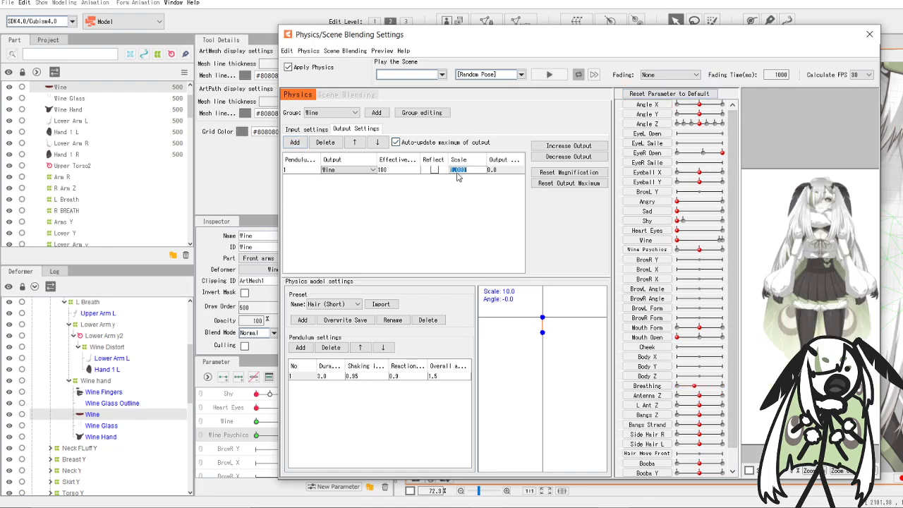
type("25")
key("Return")
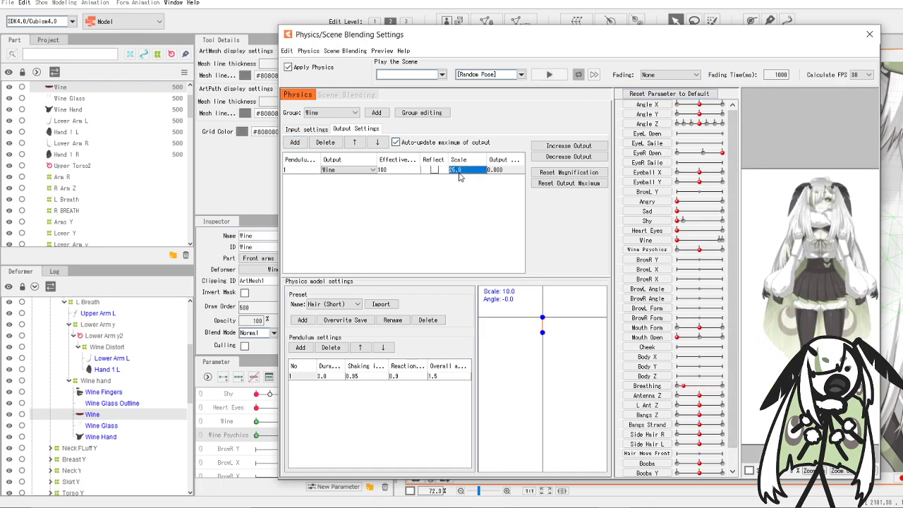
left_click(549, 74)
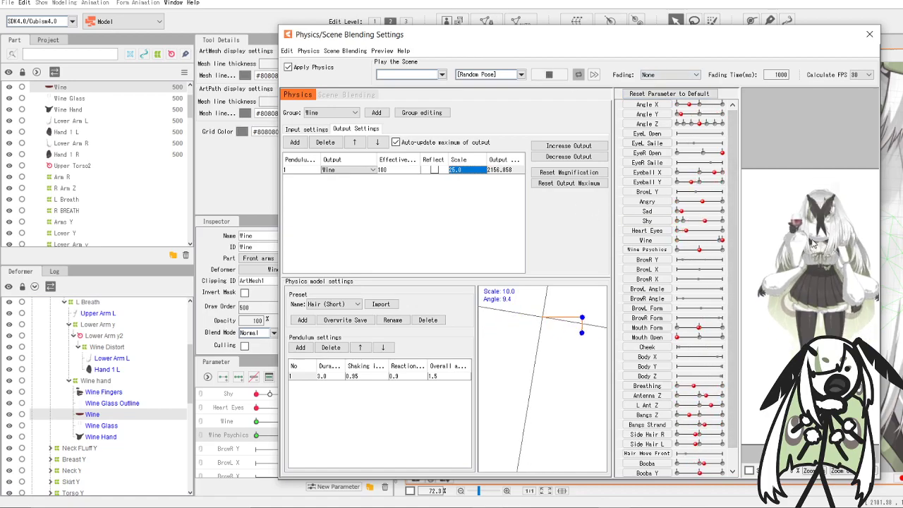
scroll(792, 234, "up", 4)
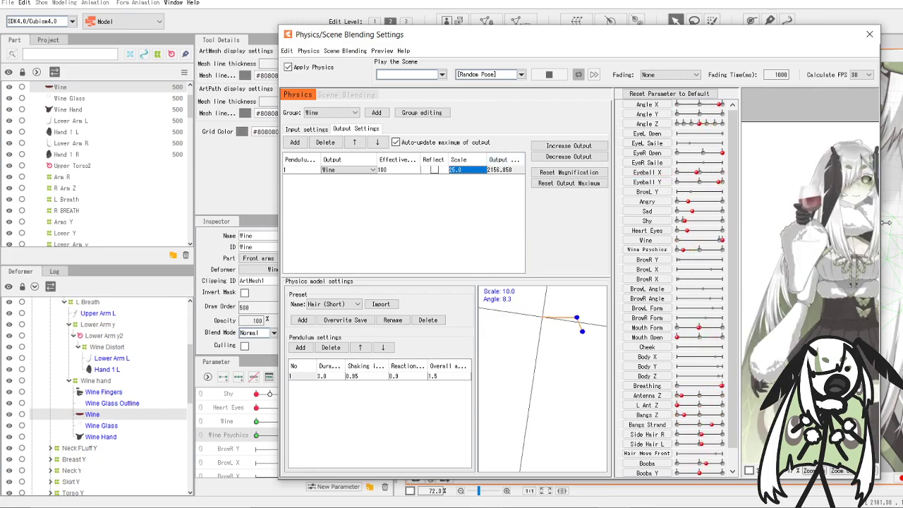
scroll(852, 221, "up", 2)
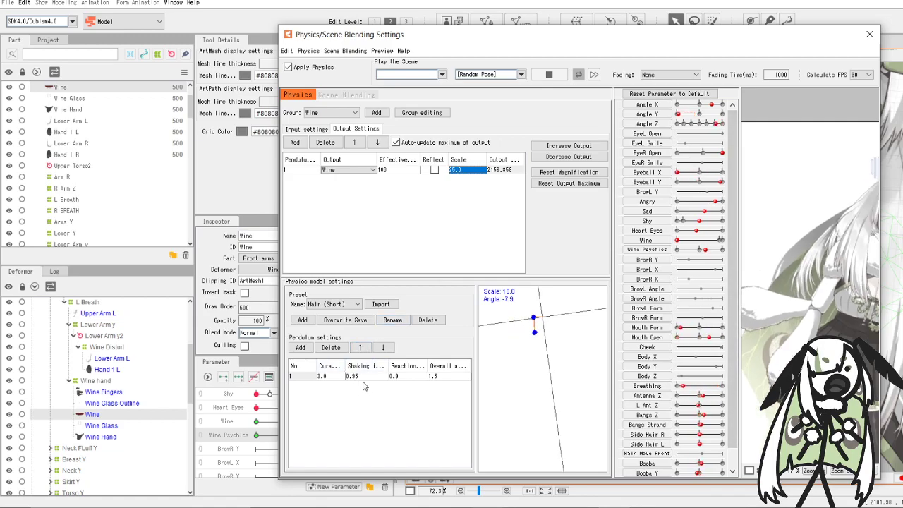
- Set the reaction speed of the Wine group's pendulum to 5 and close the physics settings
double_click(407, 379)
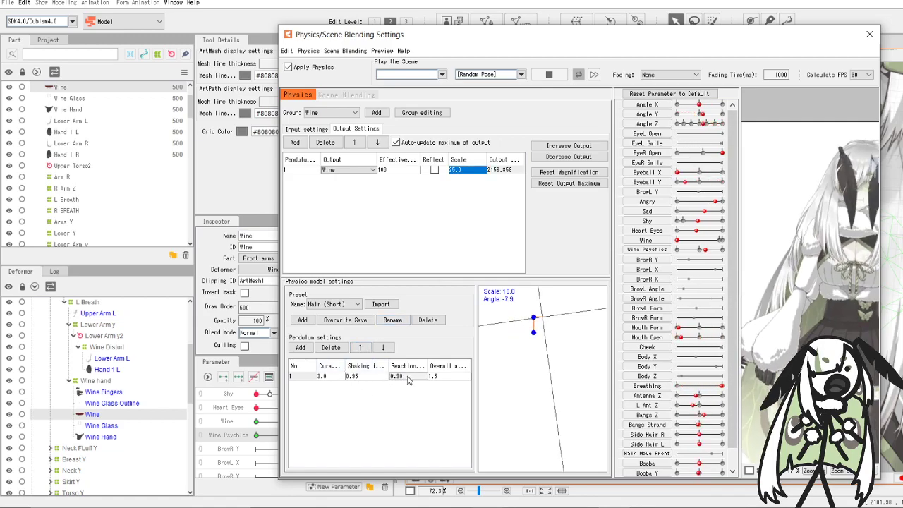
double_click(407, 379)
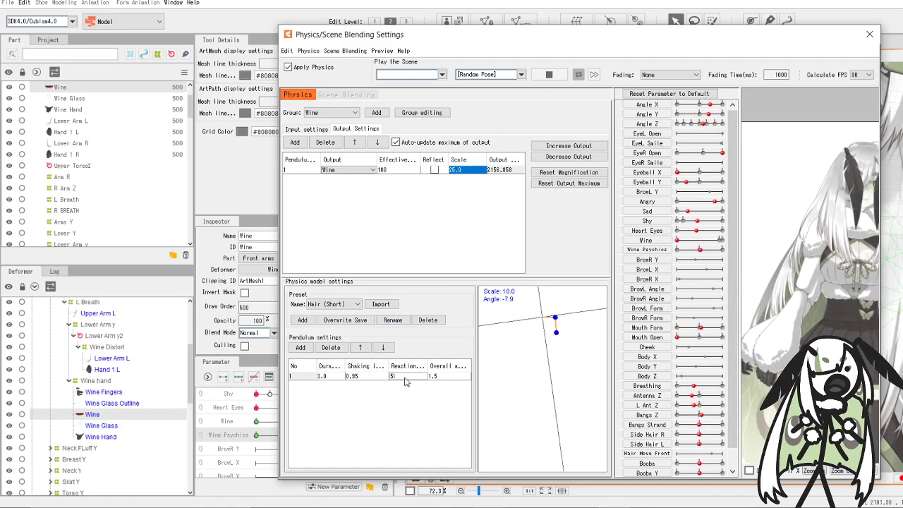
key("Return")
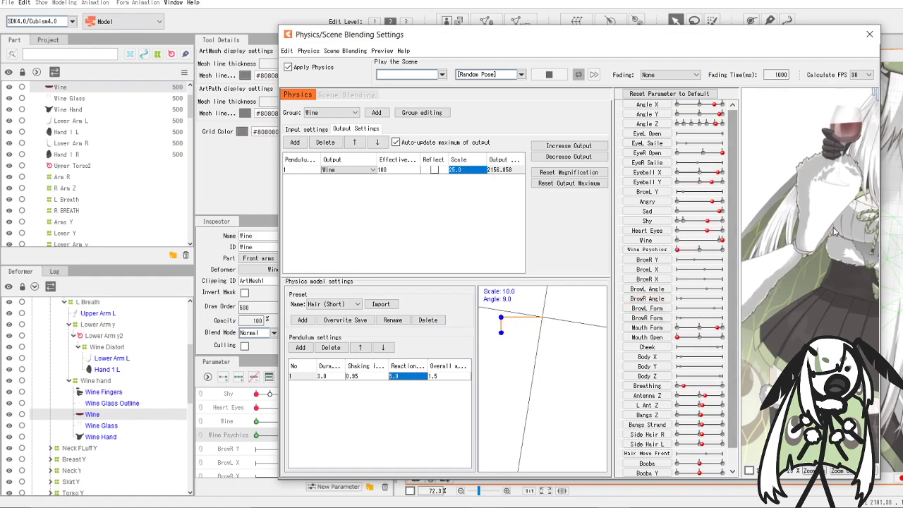
left_click(869, 34)
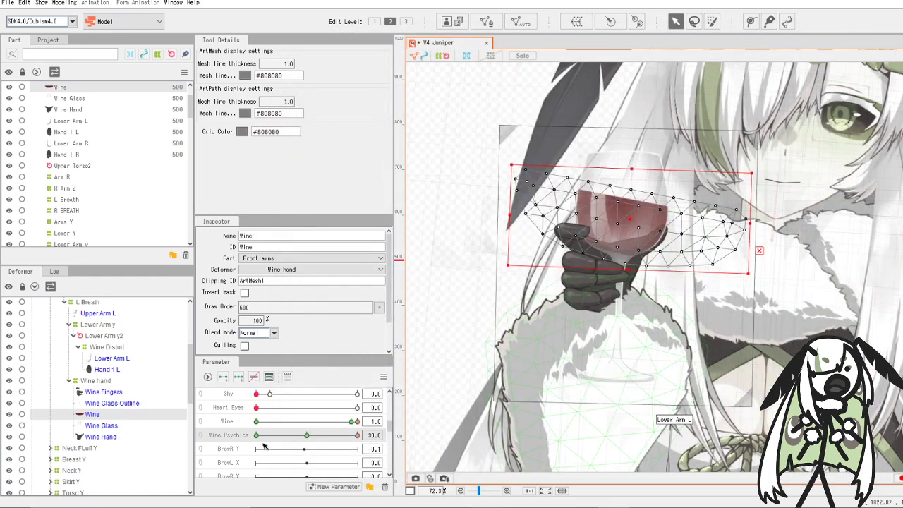
- Set the opacity of all five meshes under the Wine hand deformer to 100% at Wine 0 and Wine Psychics 30
left_click(256, 421)
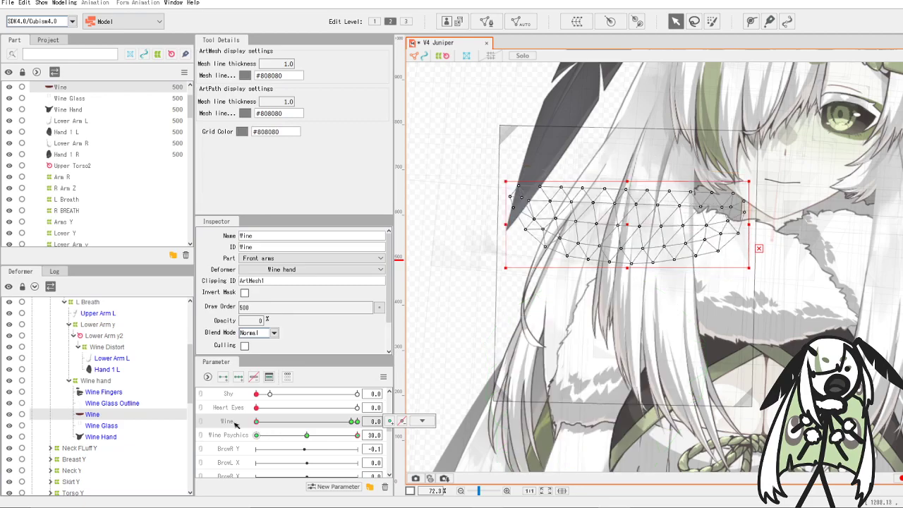
left_click(96, 404)
left_click(106, 394)
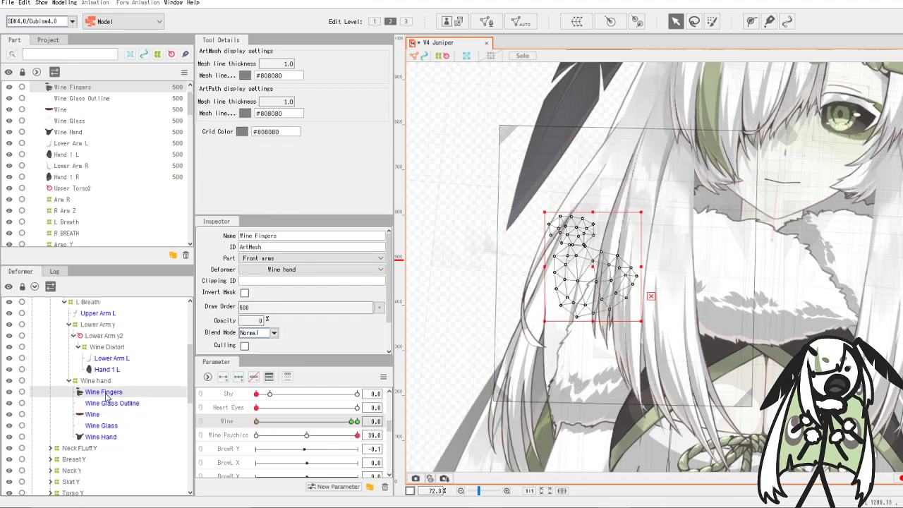
left_click(106, 437, "shift")
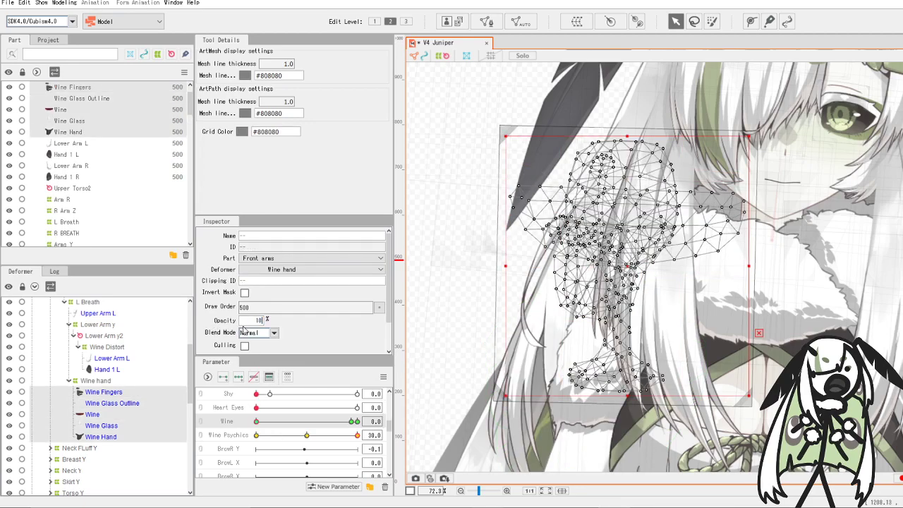
key("Return")
- Test the Wine Psychics parameter in the physics preview and examine which parts of the wine hand and glass show
left_click_drag(270, 416, 306, 438)
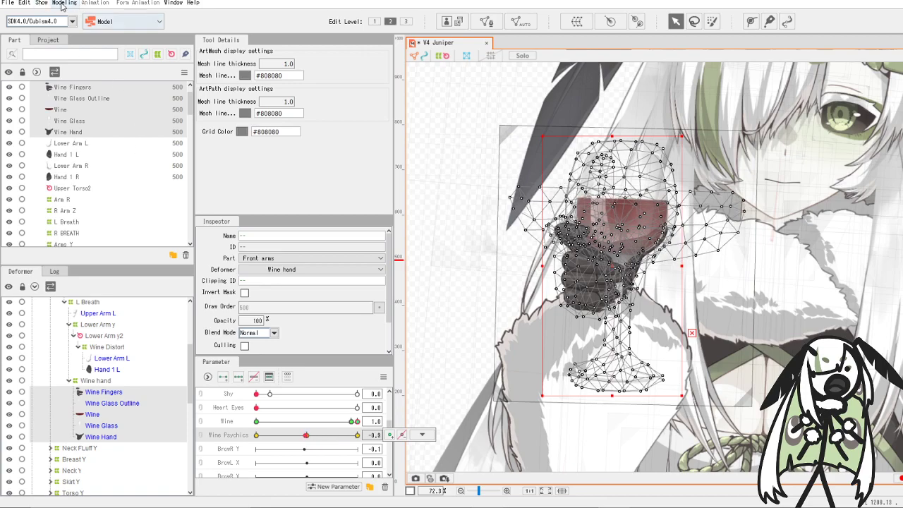
left_click(64, 3)
left_click(132, 204)
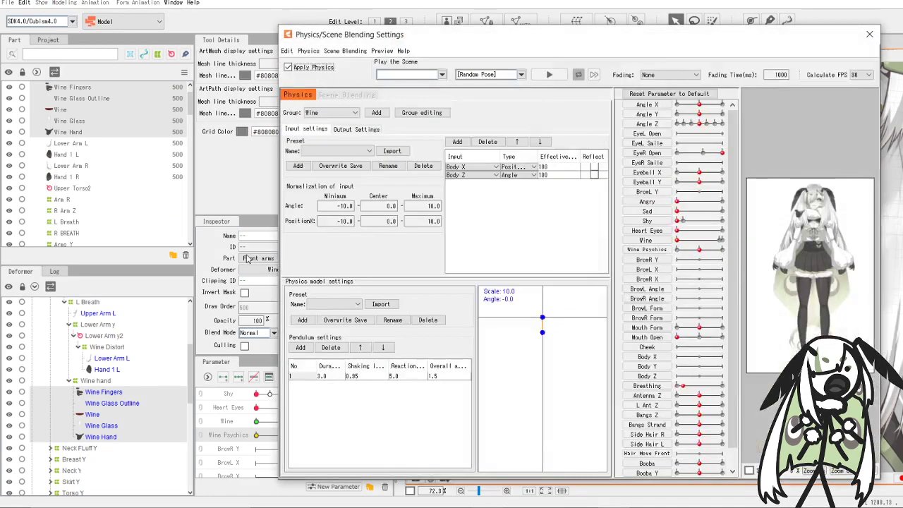
scroll(819, 243, "up", 5)
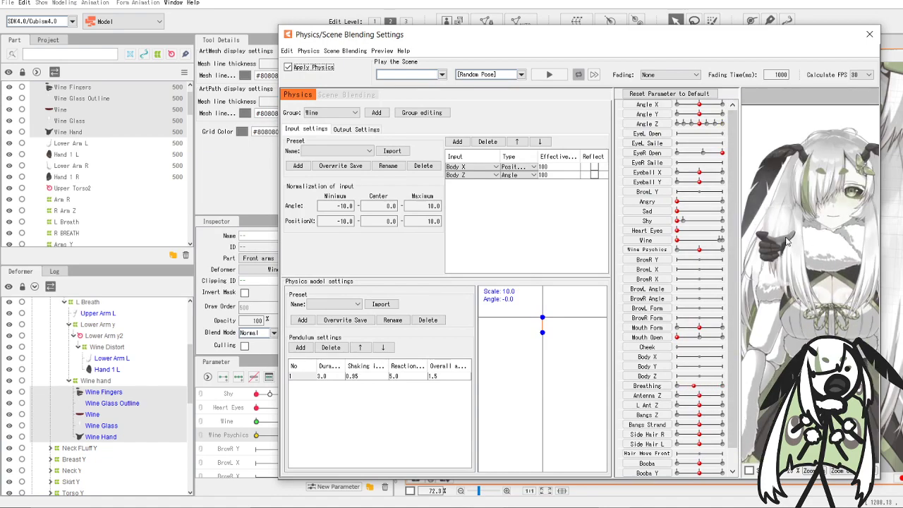
scroll(787, 241, "down", 4)
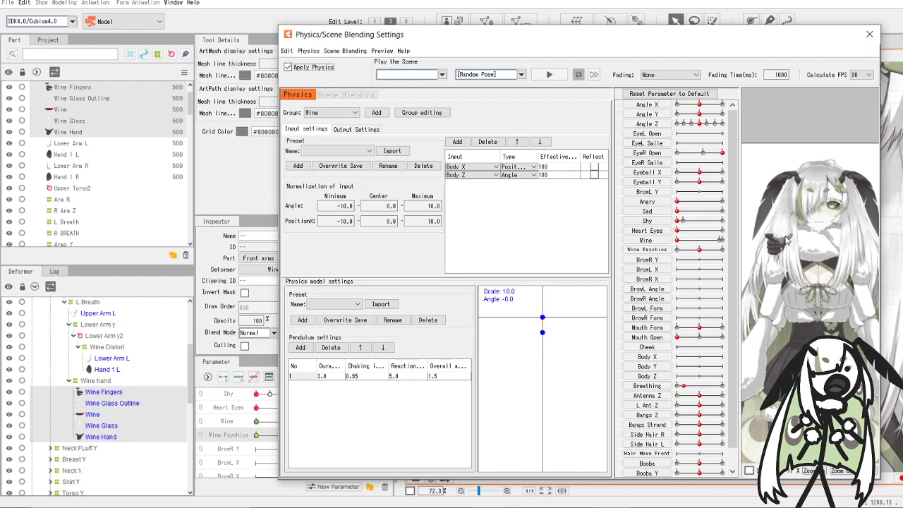
scroll(787, 241, "down", 2)
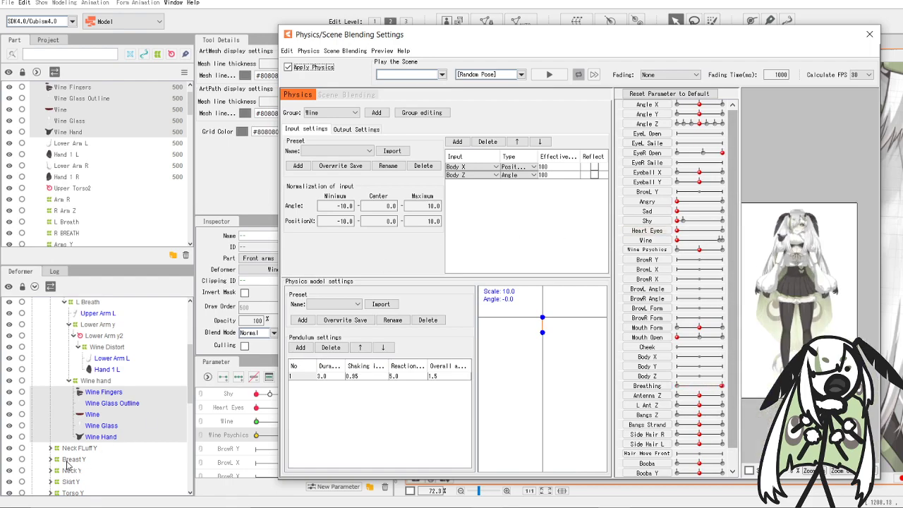
scroll(770, 254, "up", 5)
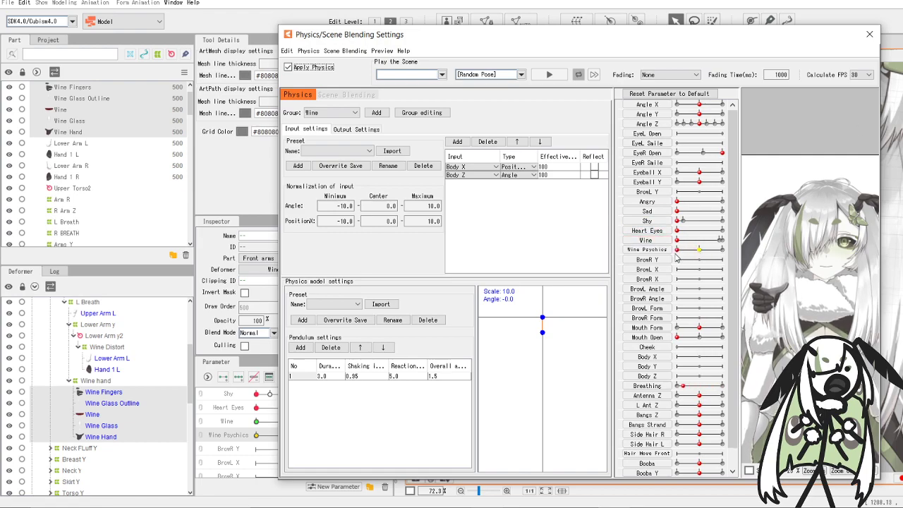
mouse_move(700, 249)
left_mouse_down()
mouse_move(721, 254)
mouse_move(712, 255)
left_mouse_up()
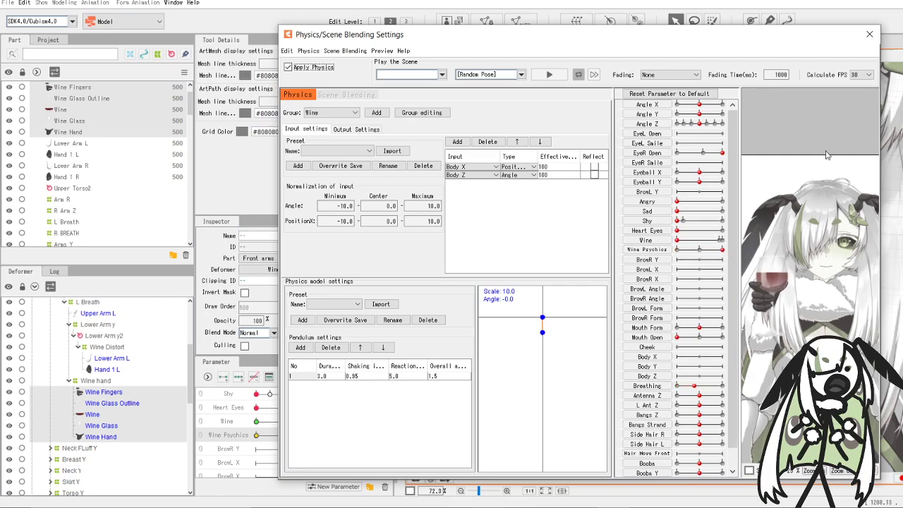
left_click(870, 34)
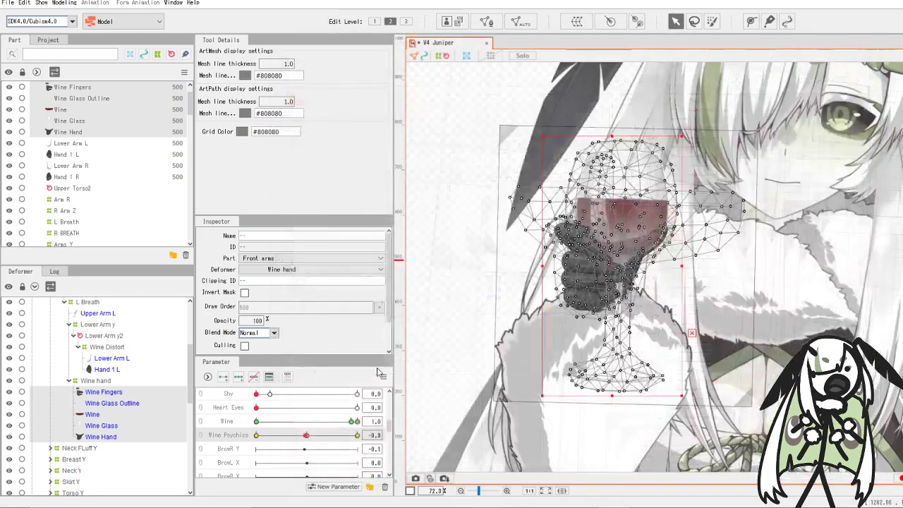
- Sweep Wine Psychics across its range on the canvas and check the wine meshes with Wine at 0
left_click(307, 437)
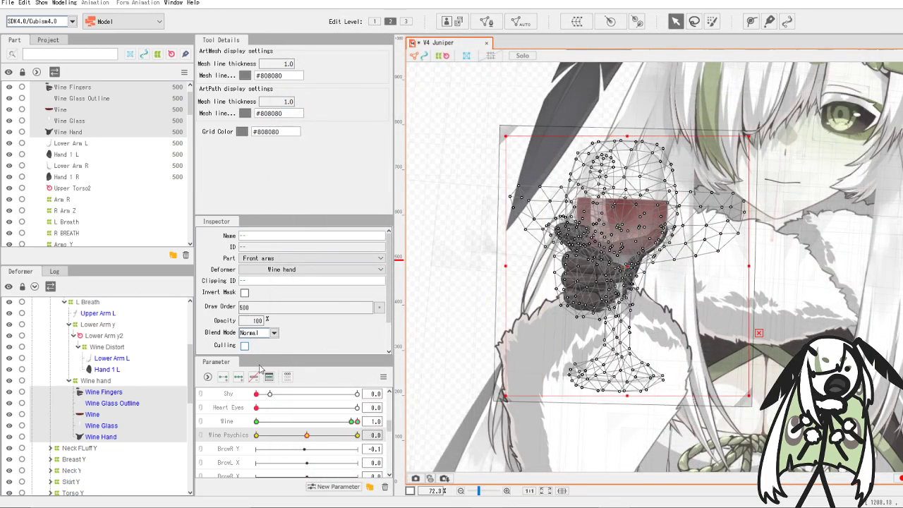
left_click_drag(297, 437, 374, 444)
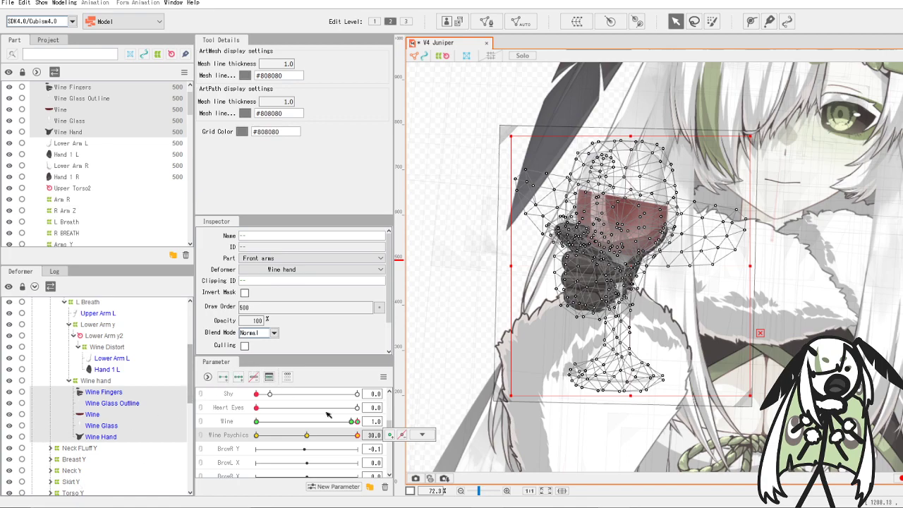
left_click_drag(349, 437, 249, 424)
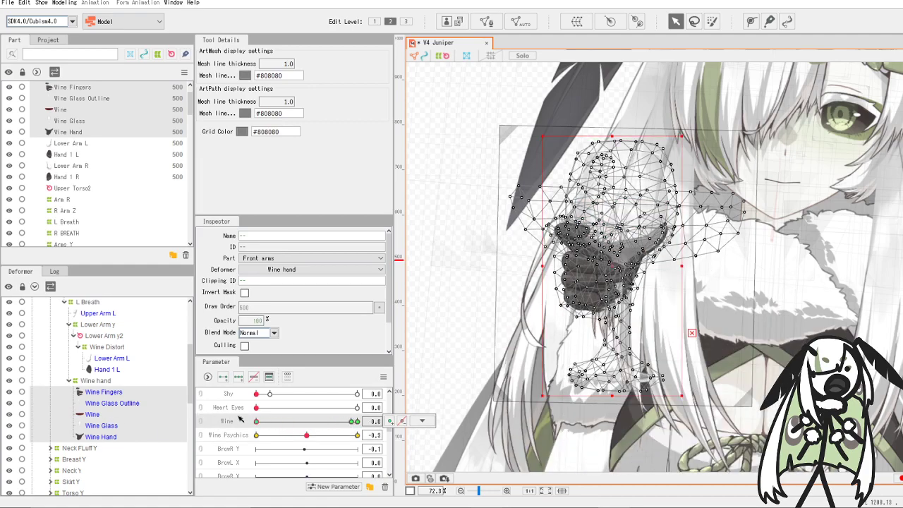
- Set the Wine mesh's opacity to 100% at Wine 0 for the Wine Psychics keys -30 and 0
left_click(103, 416)
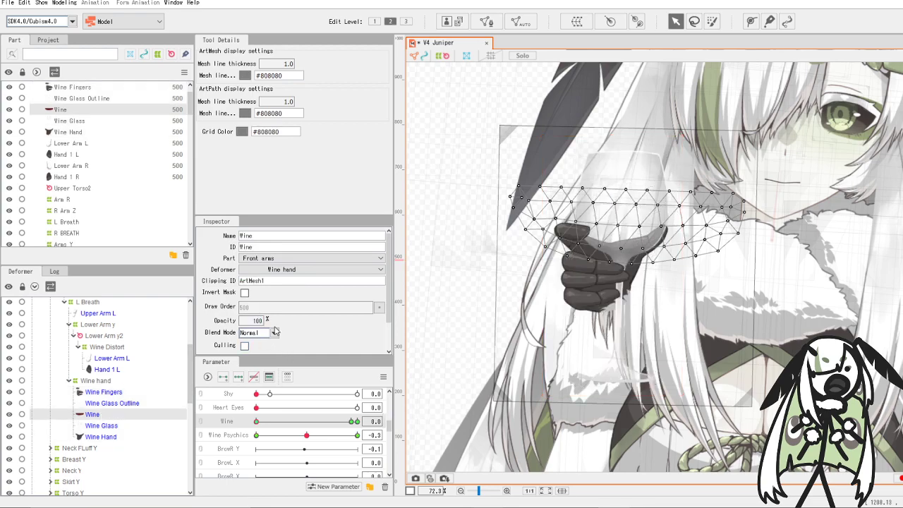
left_click(289, 437)
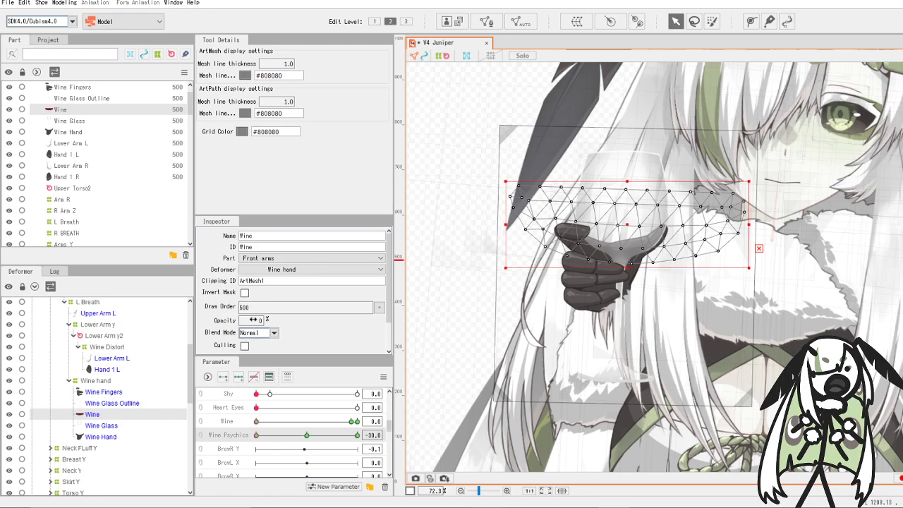
key("Return")
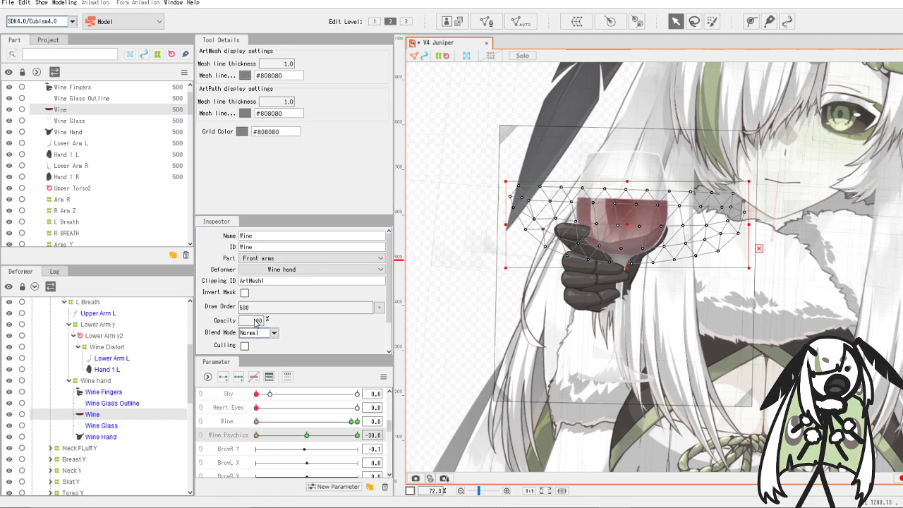
left_click(358, 436)
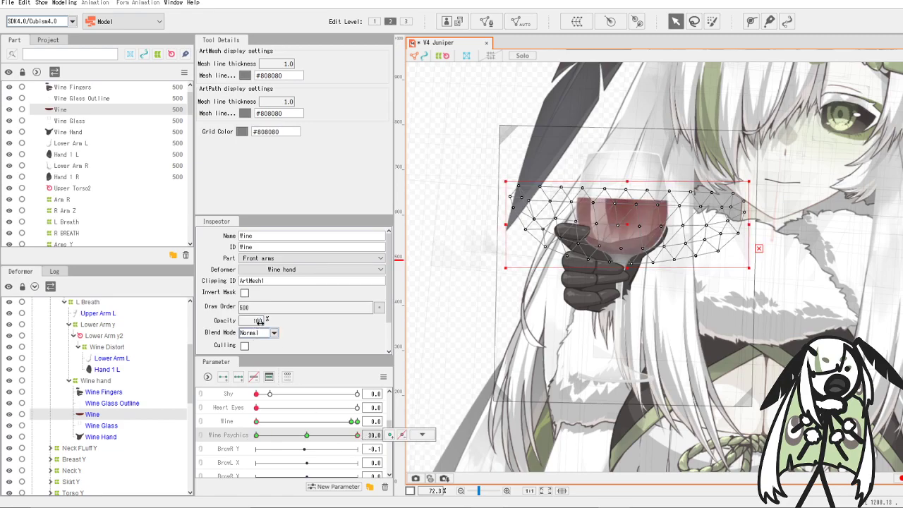
mouse_move(360, 437)
left_mouse_down()
mouse_move(247, 437)
mouse_move(306, 436)
left_mouse_up()
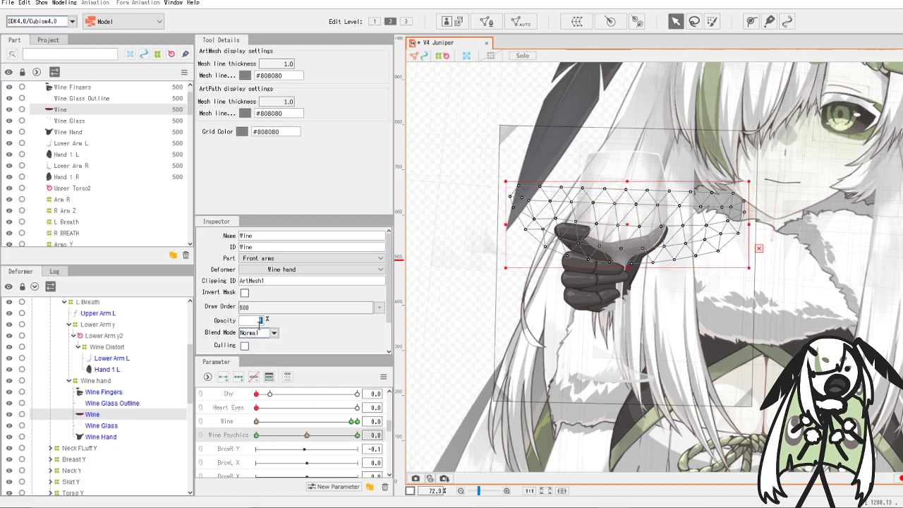
key("Return")
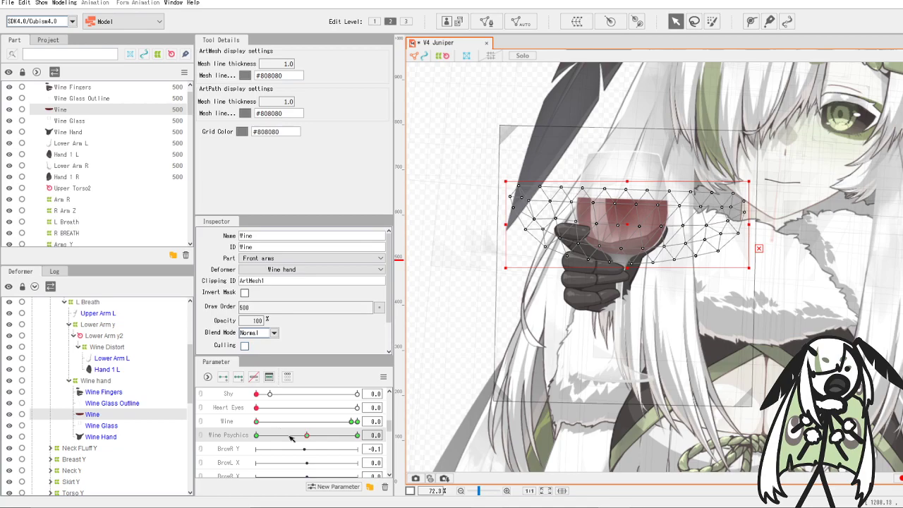
- Sweep Wine Psychics with Wine at 0 and at 1 to check the wine's visibility and tilt
mouse_move(290, 437)
left_mouse_down()
mouse_move(267, 438)
mouse_move(336, 437)
left_mouse_up()
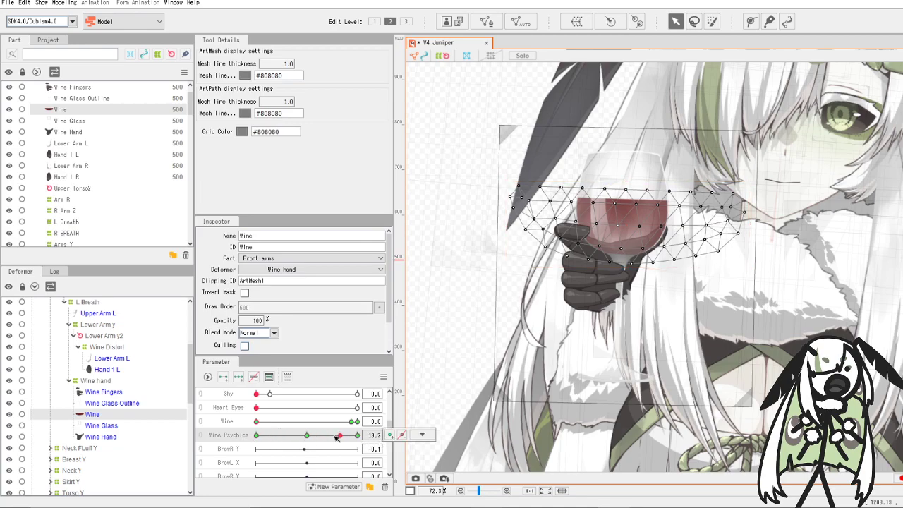
mouse_move(276, 437)
left_mouse_down()
mouse_move(251, 437)
mouse_move(360, 421)
left_mouse_up()
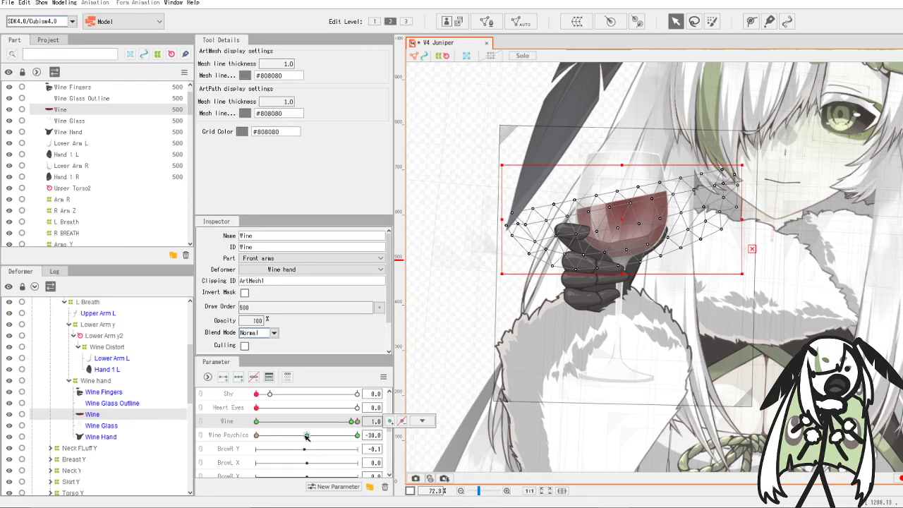
left_click_drag(276, 435, 377, 439)
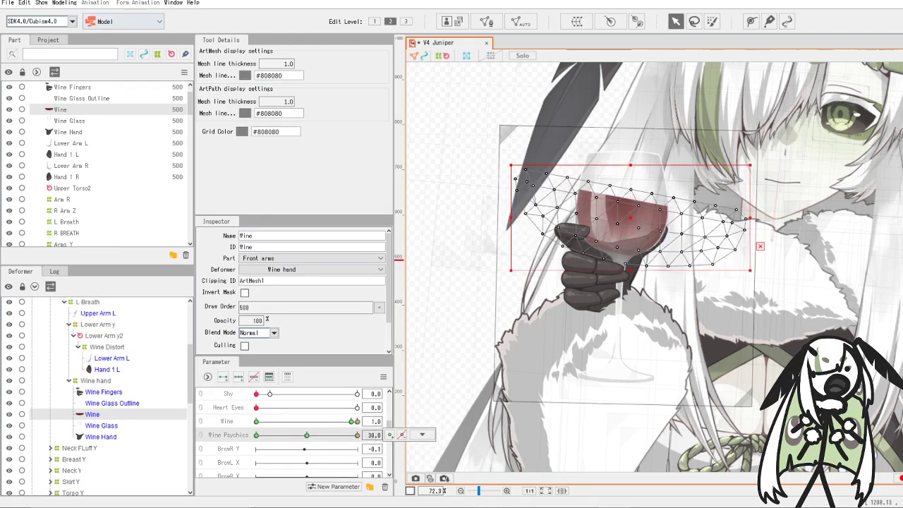
- Reopen the physics settings, show the Wine group's output, and play the random pose to examine the glass motion
left_click(64, 3)
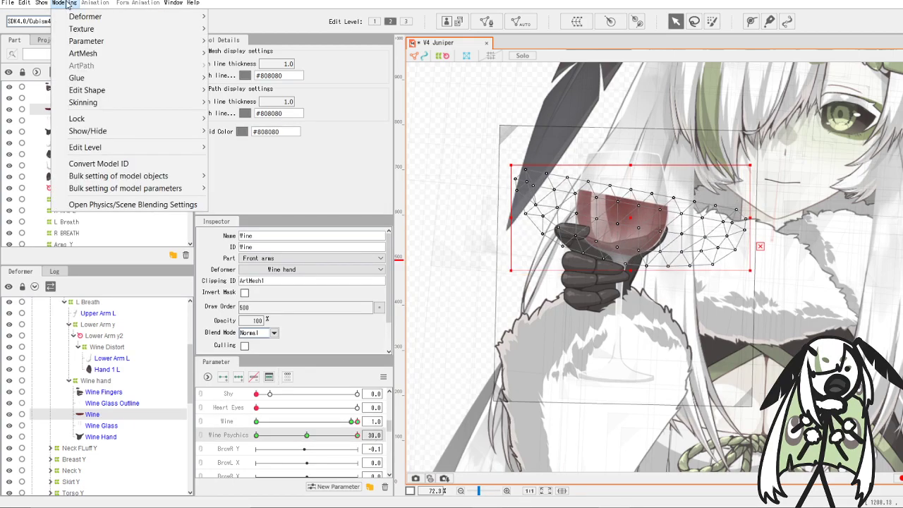
left_click(133, 210)
scroll(782, 265, "up", 5)
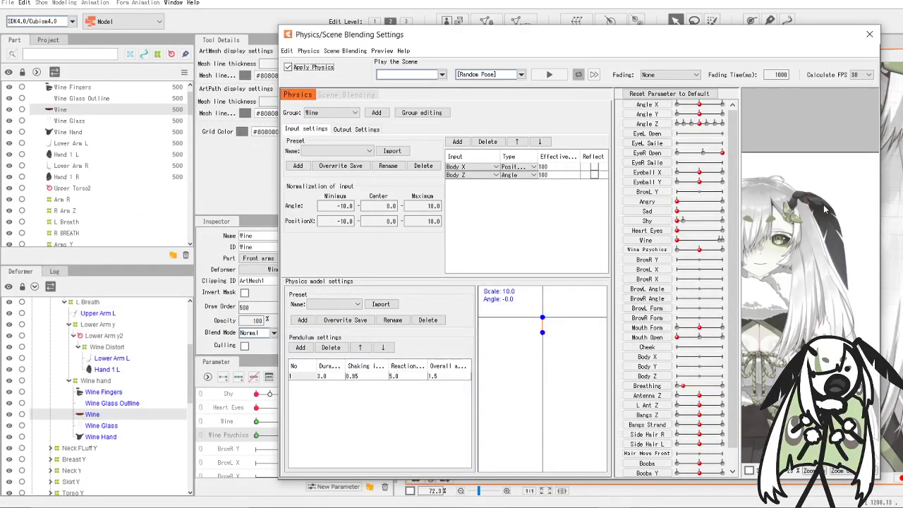
scroll(784, 282, "down", 2)
scroll(784, 292, "up", 2)
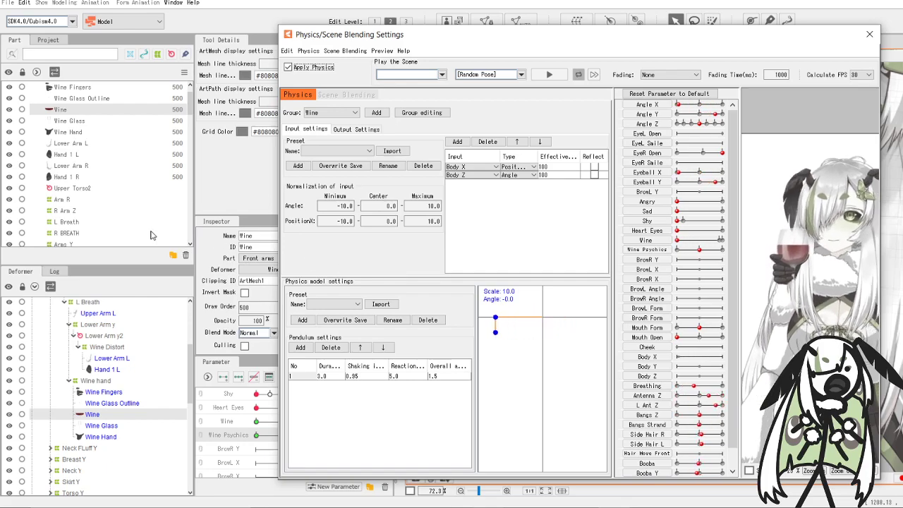
left_click(354, 130)
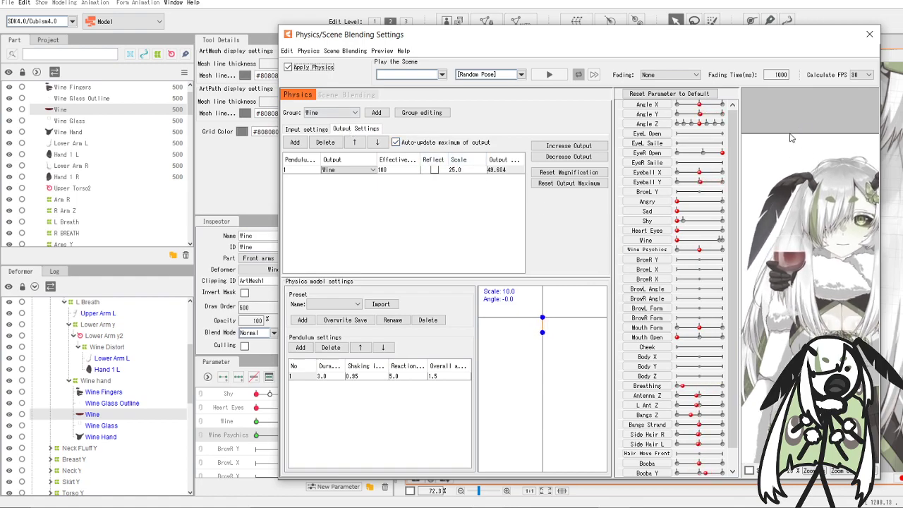
left_click(549, 74)
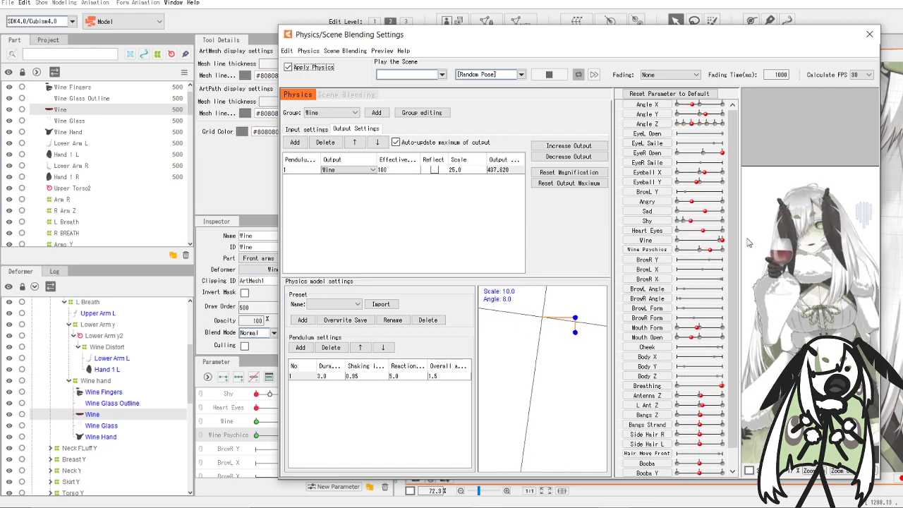
- Change the Wine physics group's inputs to Angle X for position and Angle Z for angle, and close the physics settings
left_click(321, 130)
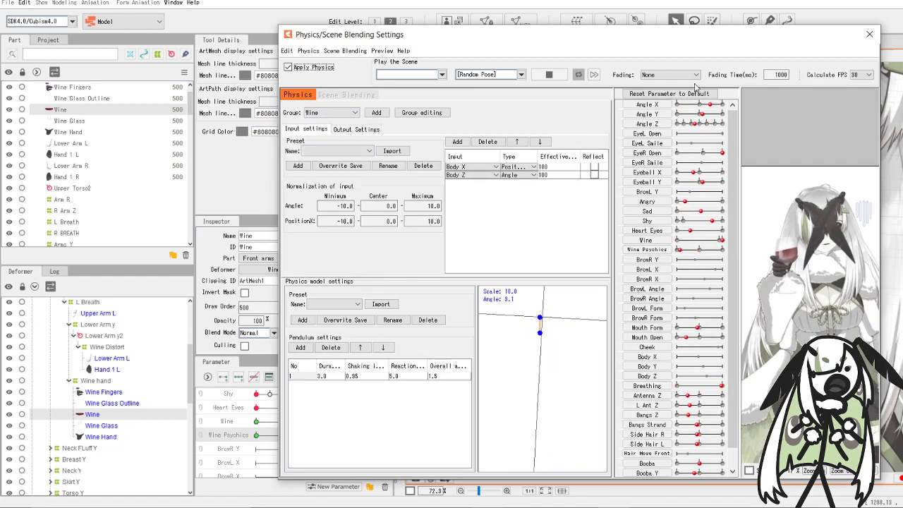
left_click(495, 169)
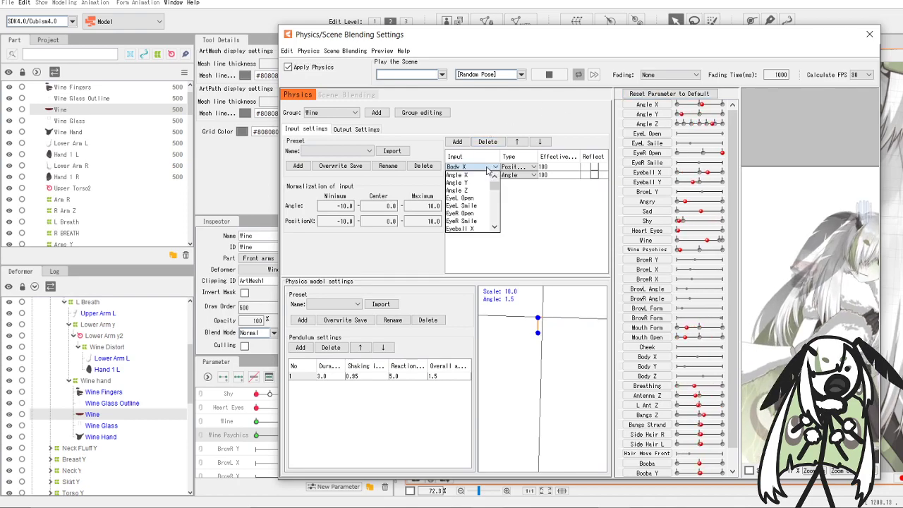
left_click(487, 169)
left_click(487, 169)
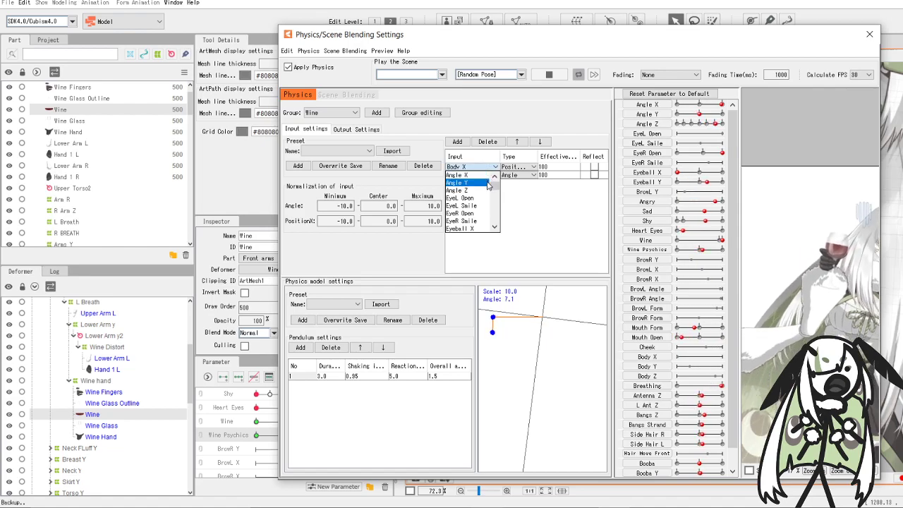
left_click(469, 175)
left_click(470, 175)
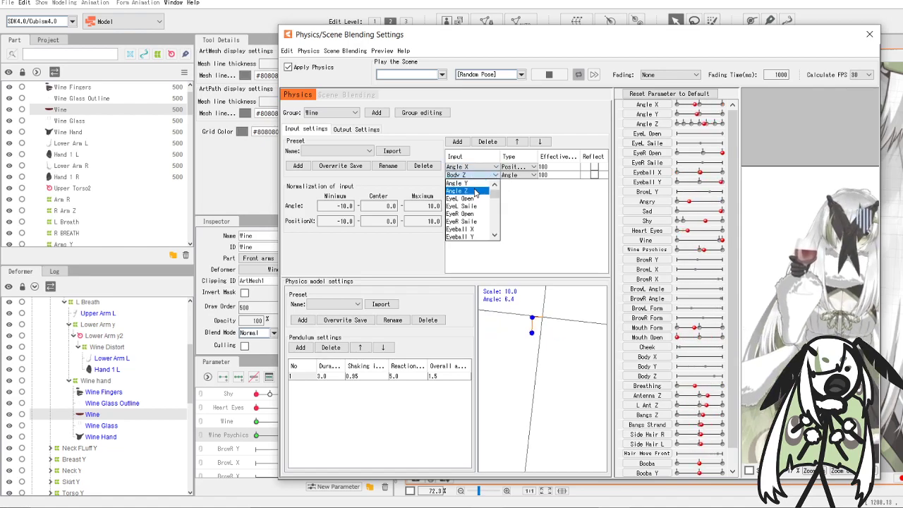
left_click(466, 196)
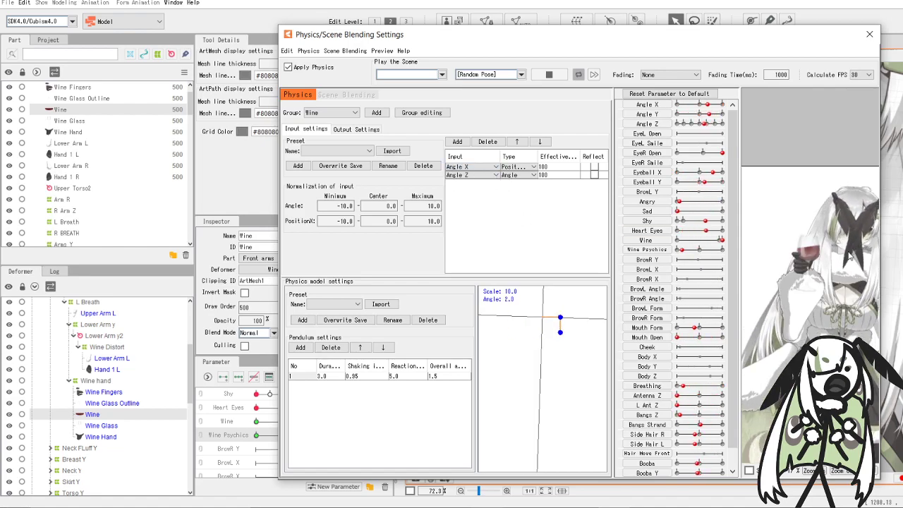
left_click(361, 129)
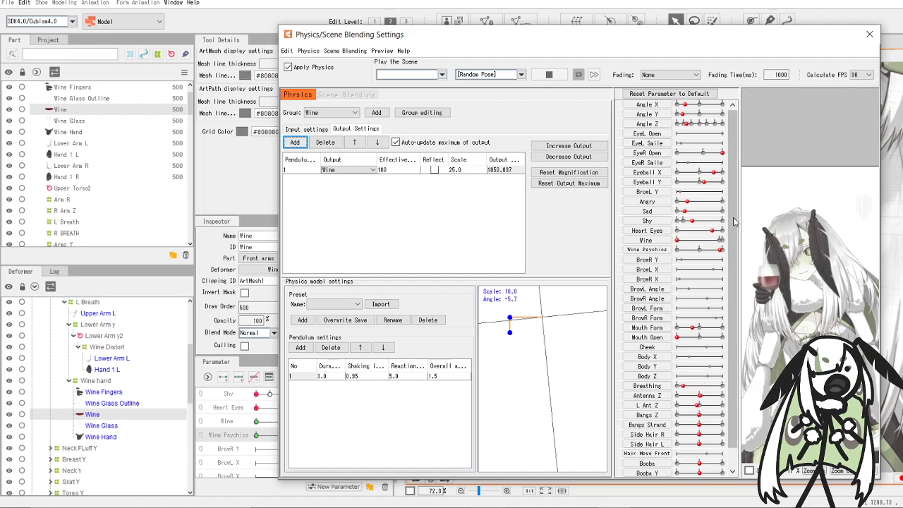
left_click(870, 34)
- Sweep Wine Psychics on the canvas with Wine at 1, and save the model
scroll(654, 268, "down", 2)
mouse_move(357, 435)
left_mouse_down()
mouse_move(306, 435)
mouse_move(357, 435)
left_mouse_up()
left_click_drag(581, 252, 580, 247)
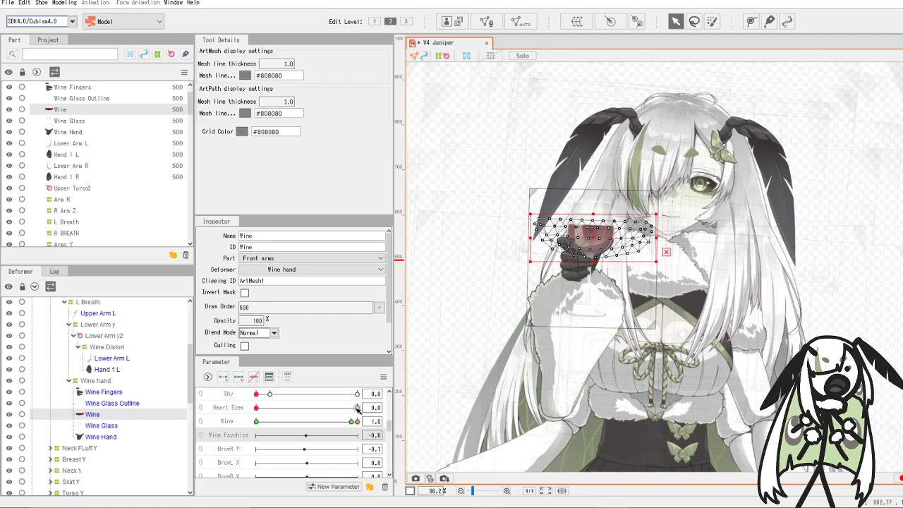
left_click_drag(259, 424, 388, 424)
left_click_drag(256, 438, 268, 436)
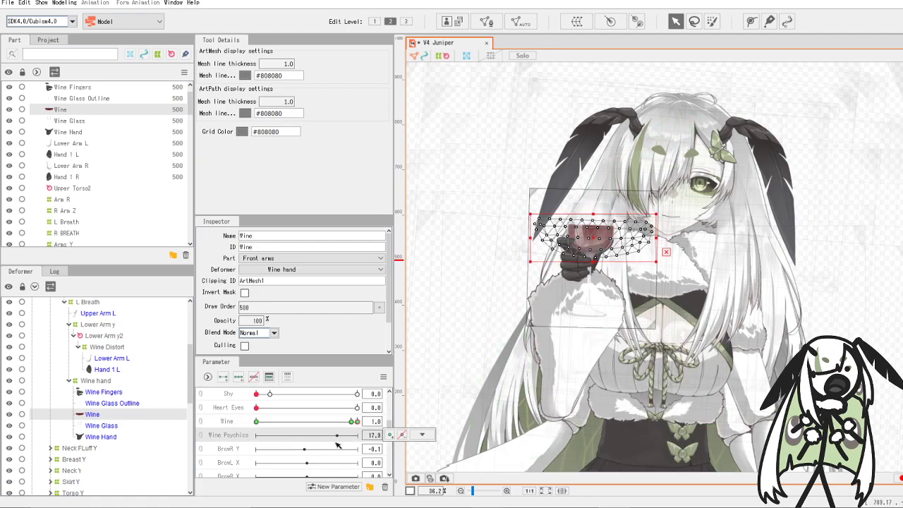
left_click_drag(337, 443, 310, 443)
left_click(7, 3)
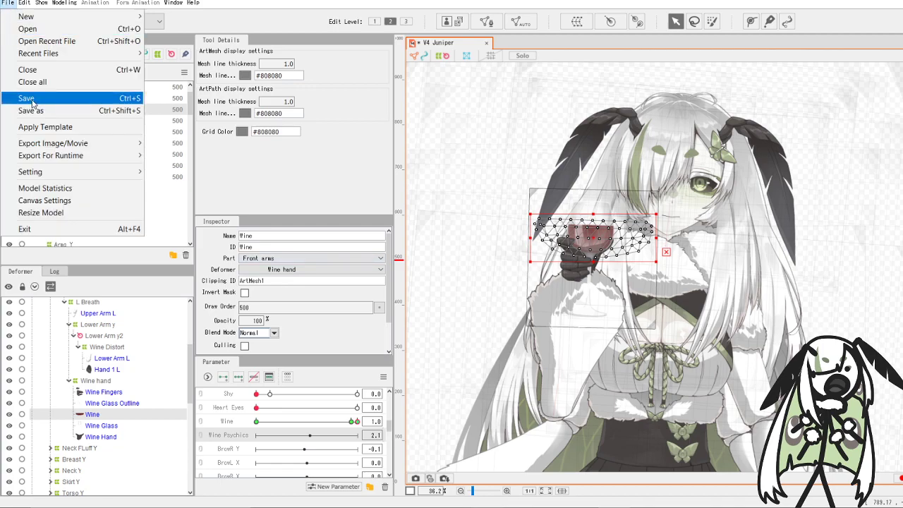
left_click(32, 100)
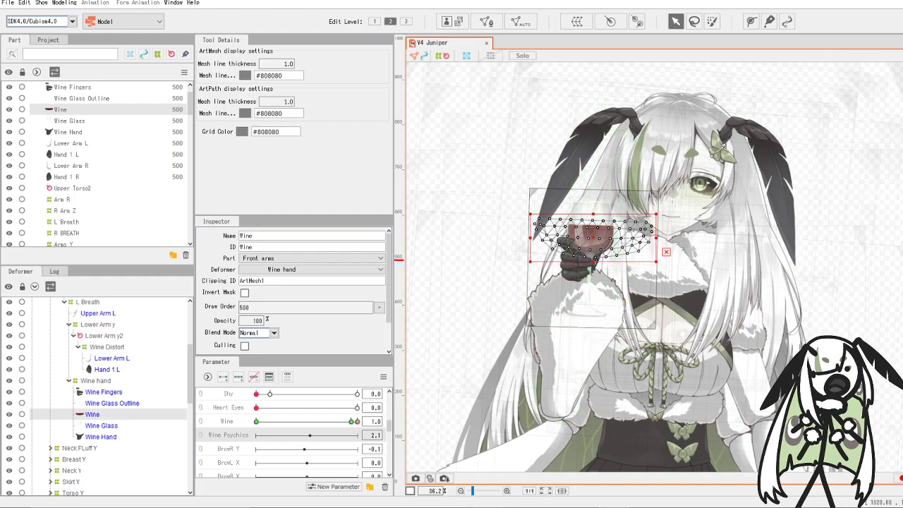
- Examine the raised wine glass up close on the canvas, varying the Wine parameter and ending at 1
scroll(621, 286, "up", 2)
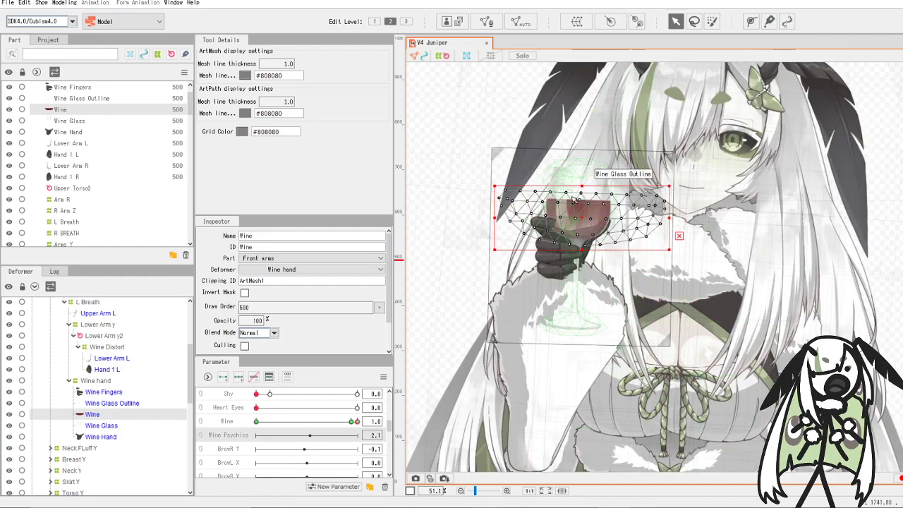
scroll(594, 191, "down", 2)
scroll(602, 173, "up", 2)
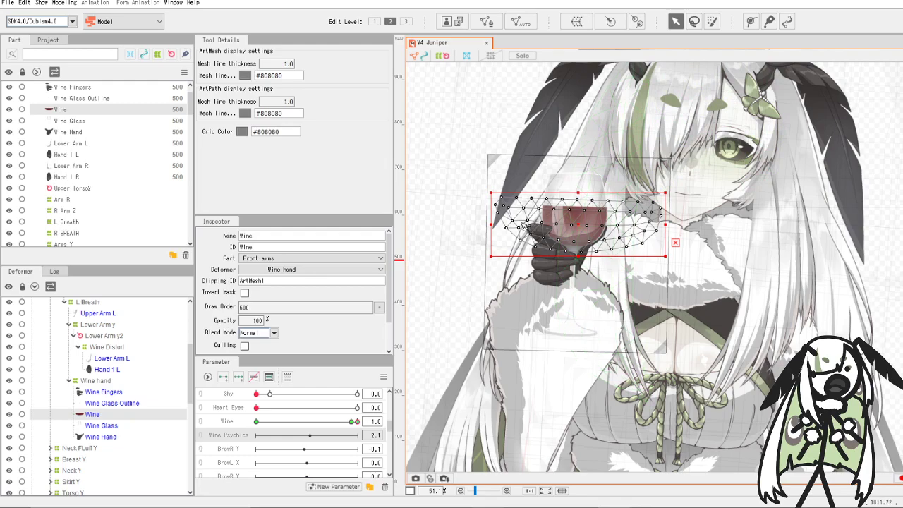
scroll(526, 227, "down", 2)
scroll(529, 224, "up", 1)
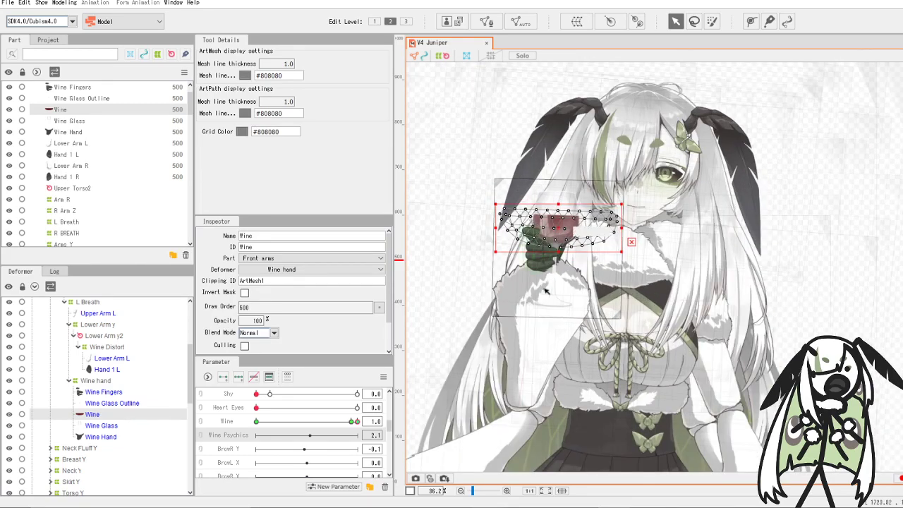
scroll(452, 312, "up", 1)
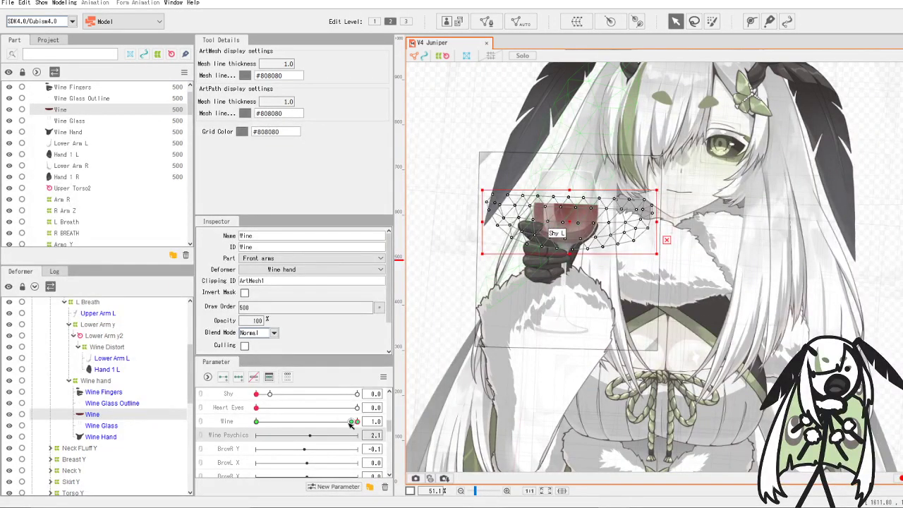
mouse_move(350, 423)
left_mouse_down()
mouse_move(338, 424)
mouse_move(361, 425)
left_mouse_up()
scroll(305, 434, "up", 3)
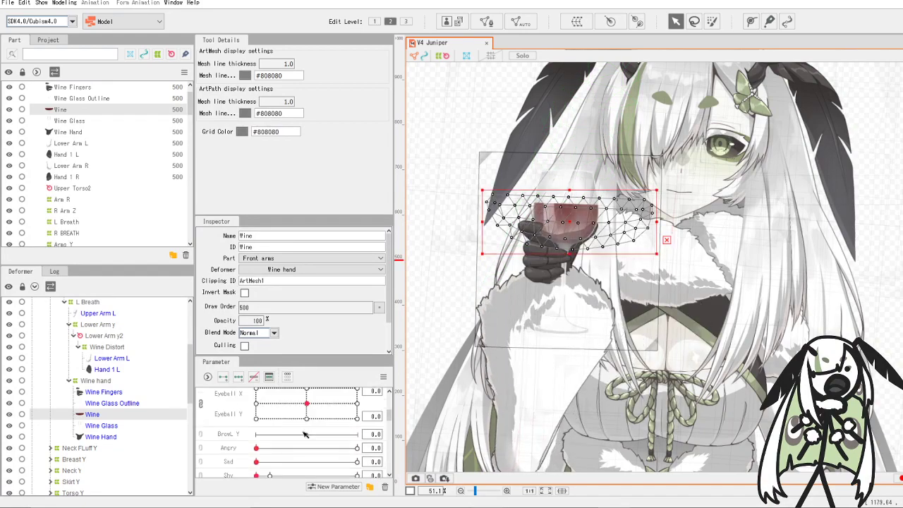
scroll(305, 434, "down", 3)
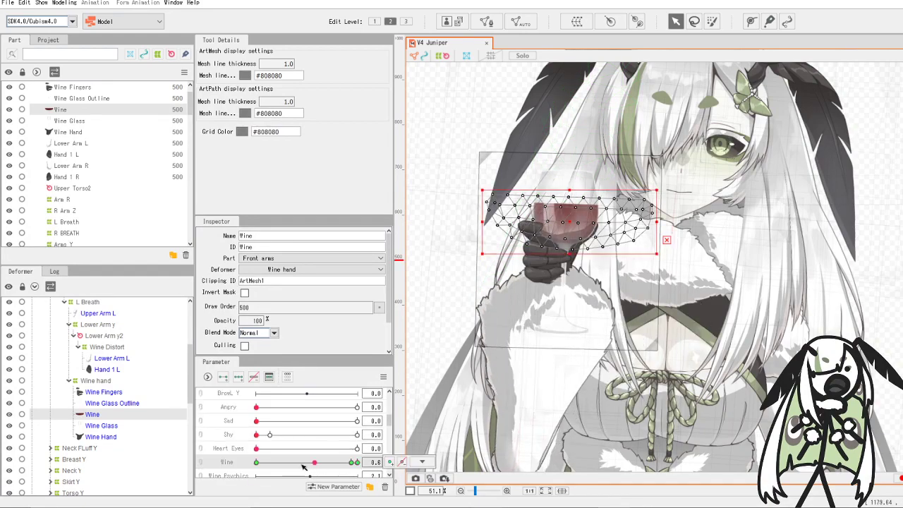
left_click_drag(303, 466, 376, 460)
- Pose the head at about -19.1 Angle X, -13.5 Angle Y and 30 Angle Z to examine how the wine tilts
scroll(297, 420, "up", 3)
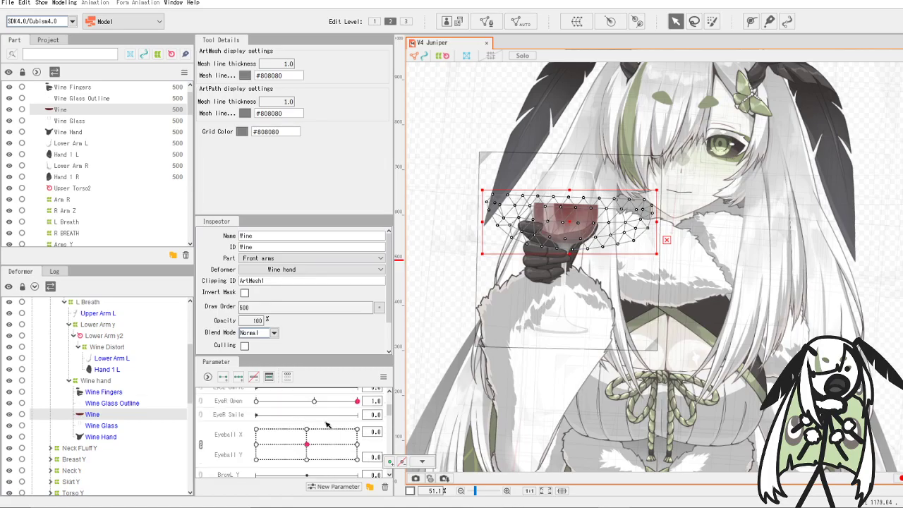
scroll(327, 424, "up", 3)
left_click_drag(307, 411, 274, 417)
left_click_drag(314, 441, 357, 441)
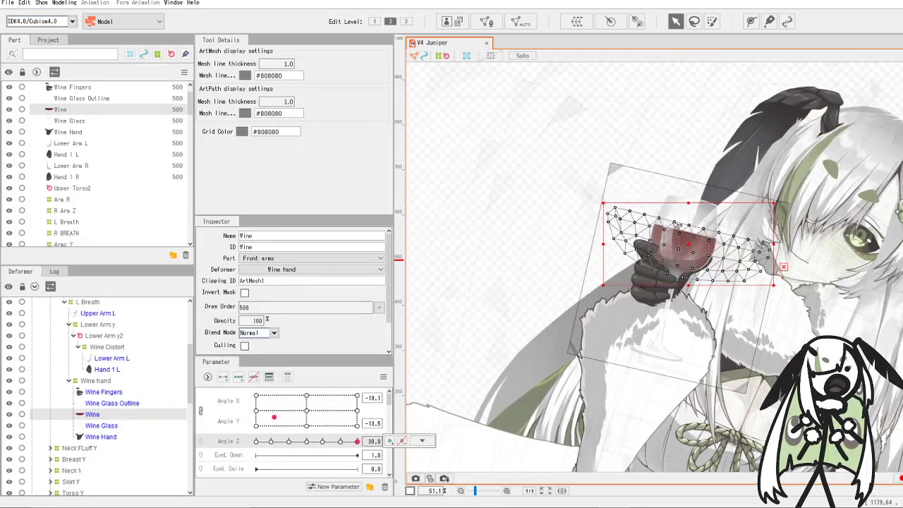
scroll(676, 226, "down", 5)
scroll(670, 224, "up", 6)
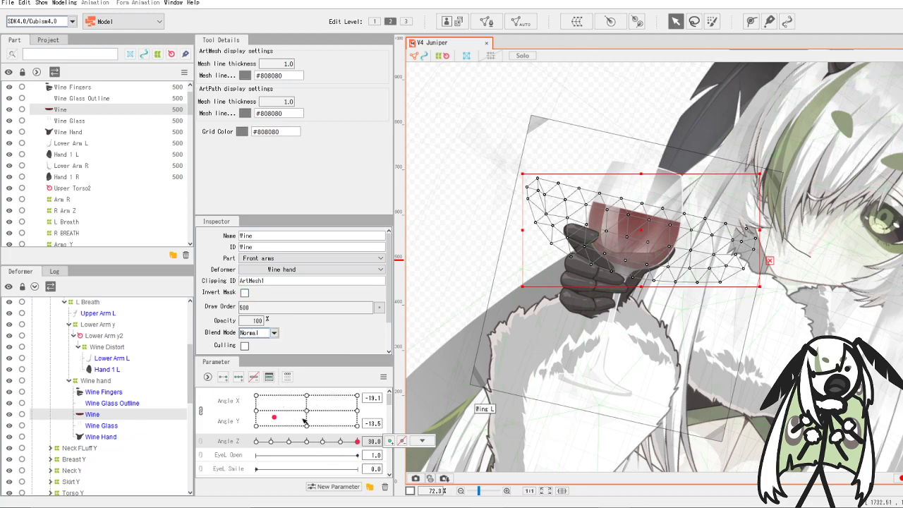
- Add keys at -30, 0 and 30 on Angle Z for the Wine mesh, and rotate the mesh level at 30
left_click(309, 442)
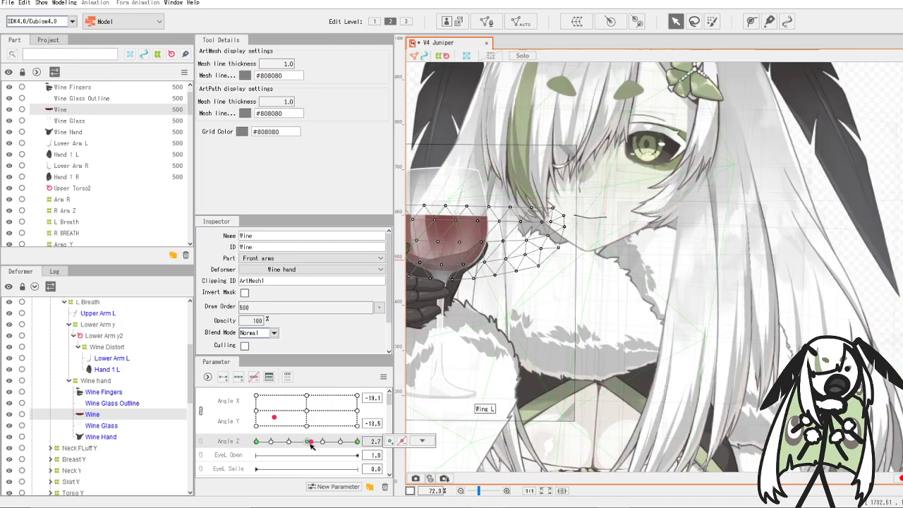
left_click_drag(311, 444, 364, 445)
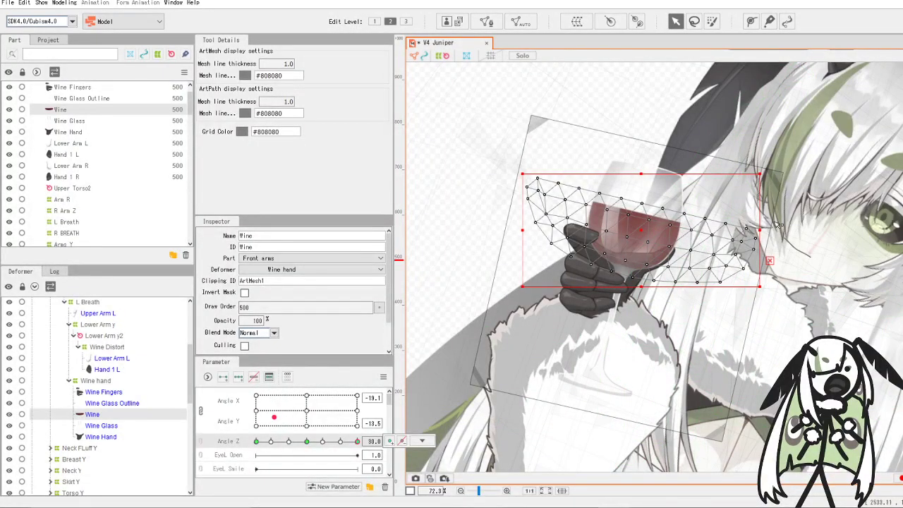
left_click_drag(777, 225, 767, 204)
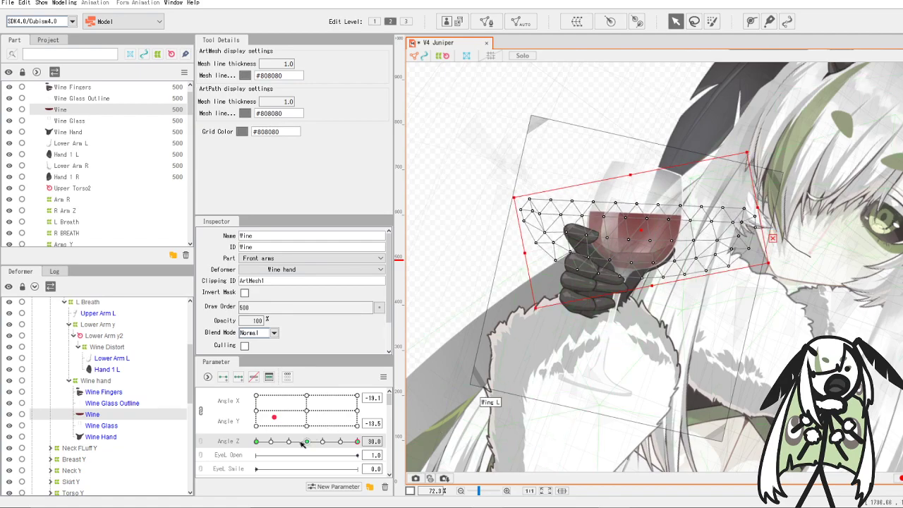
- Set Angle Z to -30 and rotate the Wine mesh so the wine surface sits level in the tilted glass
left_click(323, 442)
left_click_drag(315, 450, 201, 468)
scroll(637, 286, "down", 4)
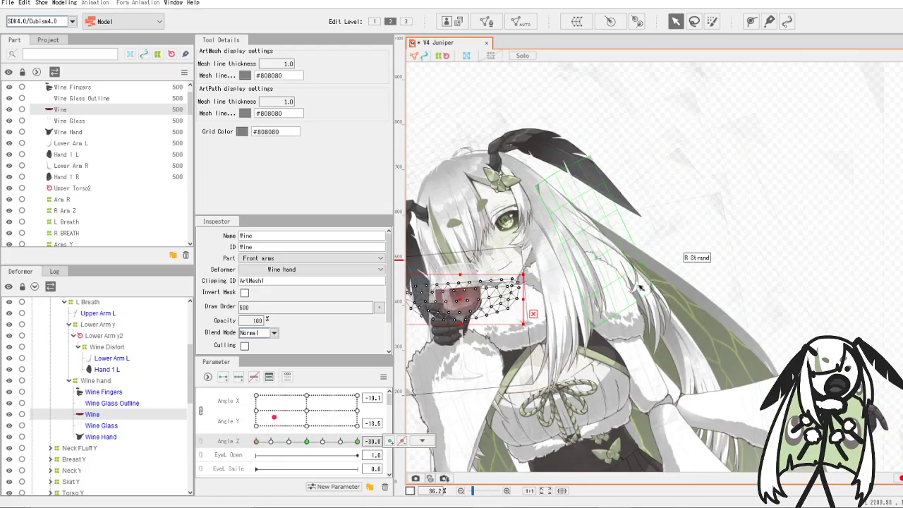
left_click_drag(637, 286, 800, 242)
scroll(526, 313, "up", 2)
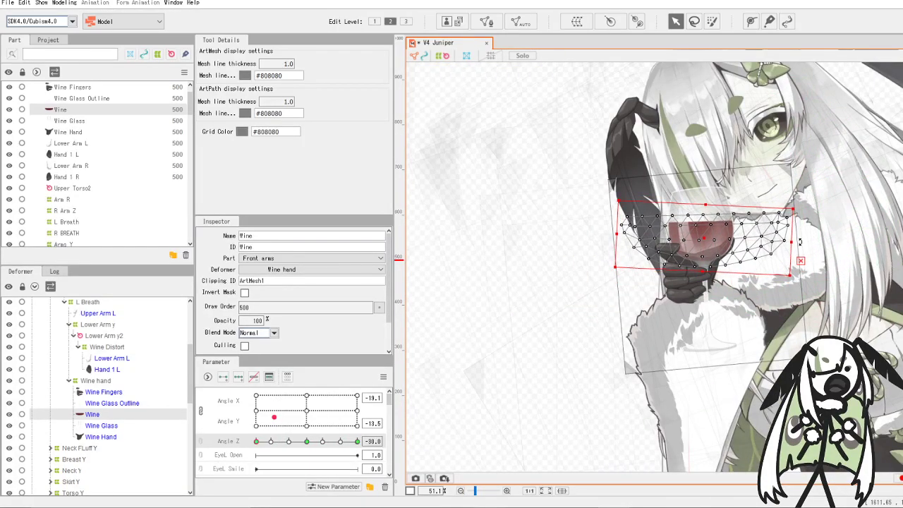
- Check the wine at Angle Z 30 and -30, move Angle X and Y to 30, and return Angle Z to 0
left_click_drag(259, 444, 370, 450)
scroll(698, 113, "down", 5)
scroll(846, 113, "up", 3)
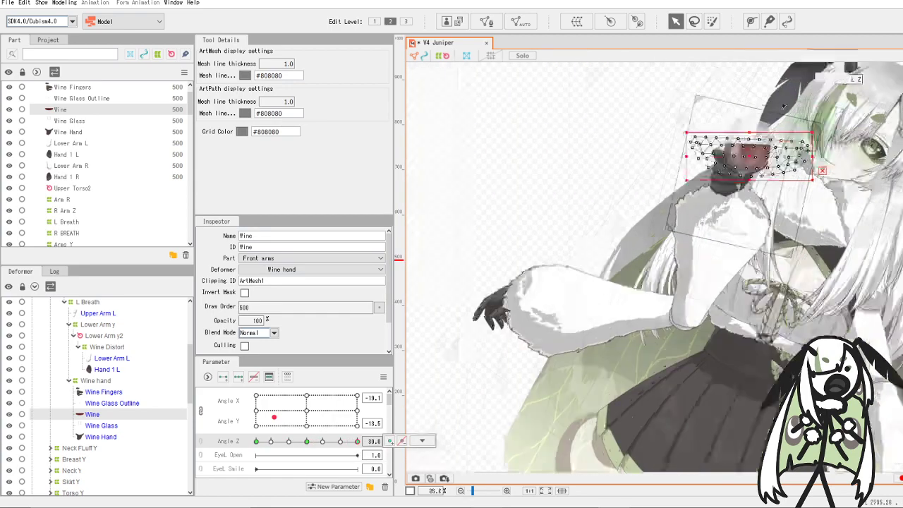
scroll(784, 107, "up", 2)
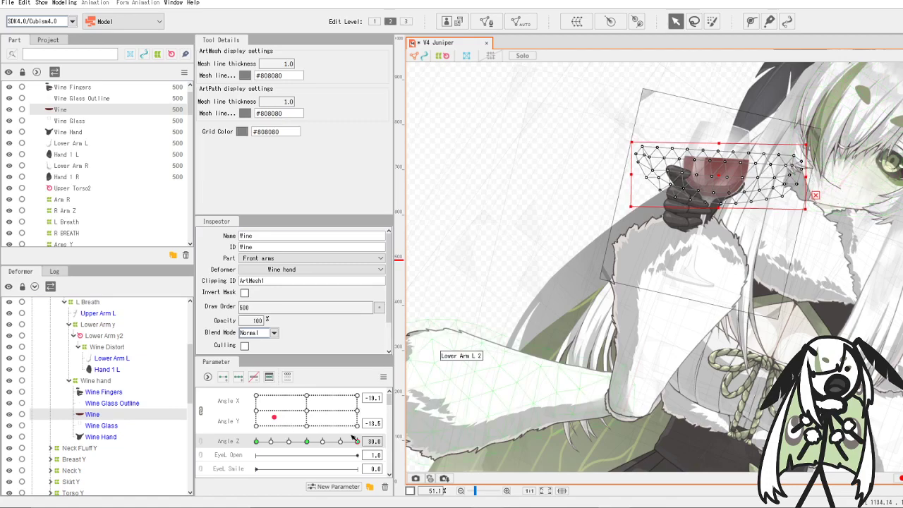
left_click_drag(358, 441, 256, 442)
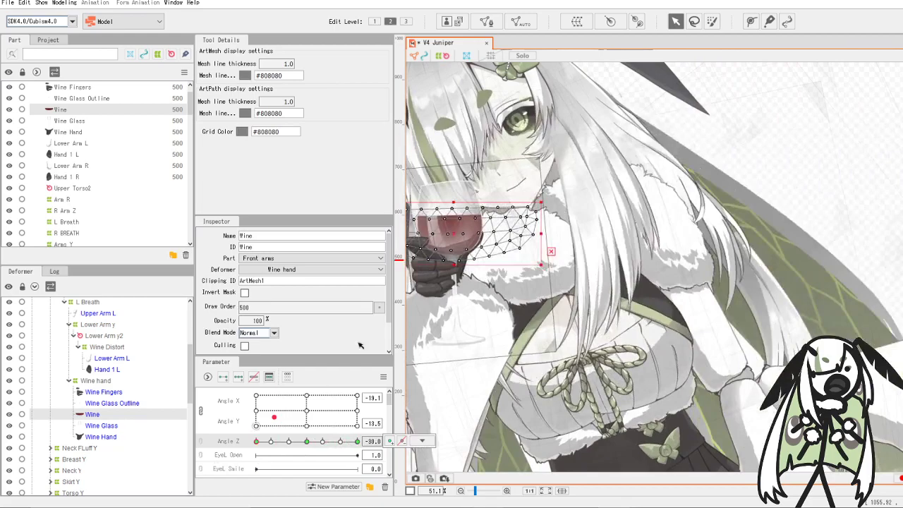
scroll(496, 201, "down", 2)
left_click_drag(292, 416, 359, 390)
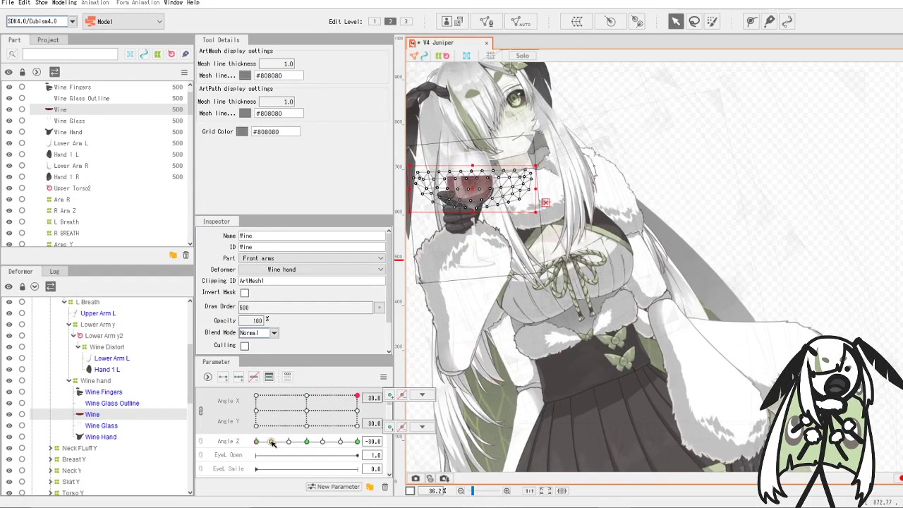
left_click_drag(269, 440, 308, 441)
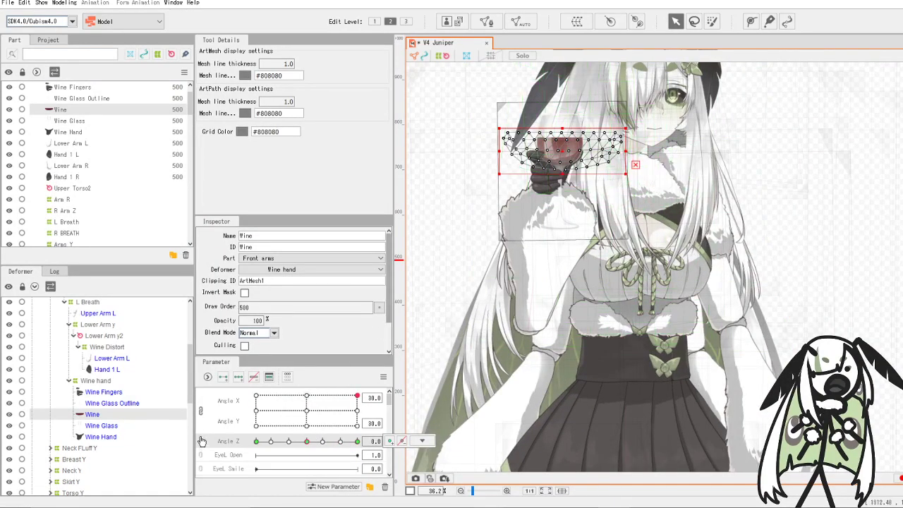
- Add three keys on Wine Psychics for the Wine mesh and set the parameter to 0
scroll(318, 440, "down", 5)
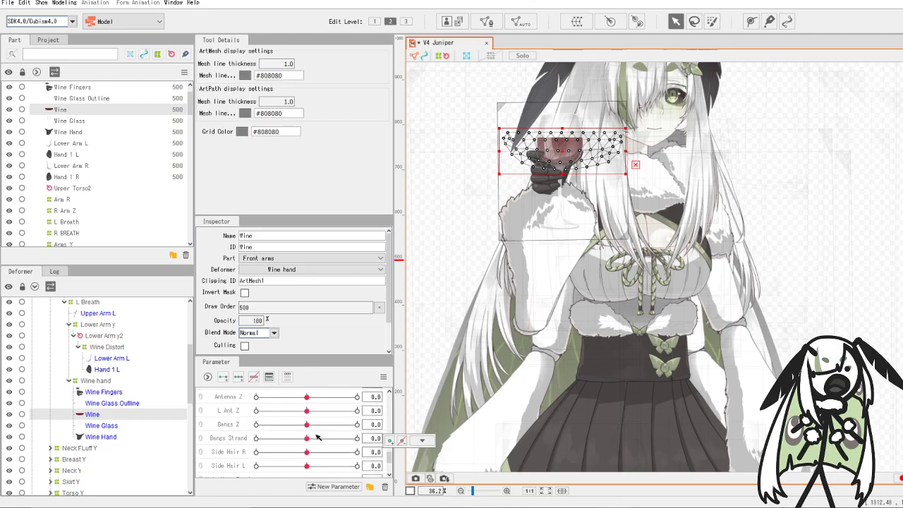
scroll(318, 441, "up", 2)
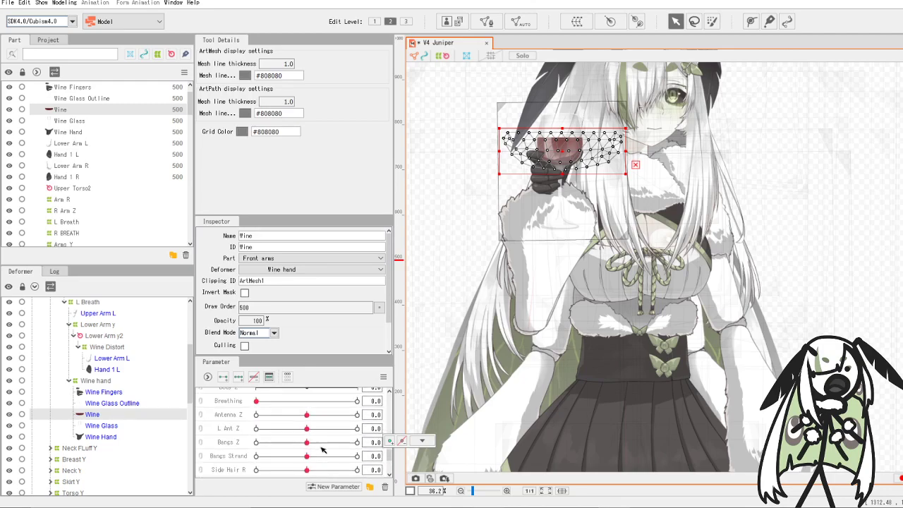
scroll(322, 449, "down", 10)
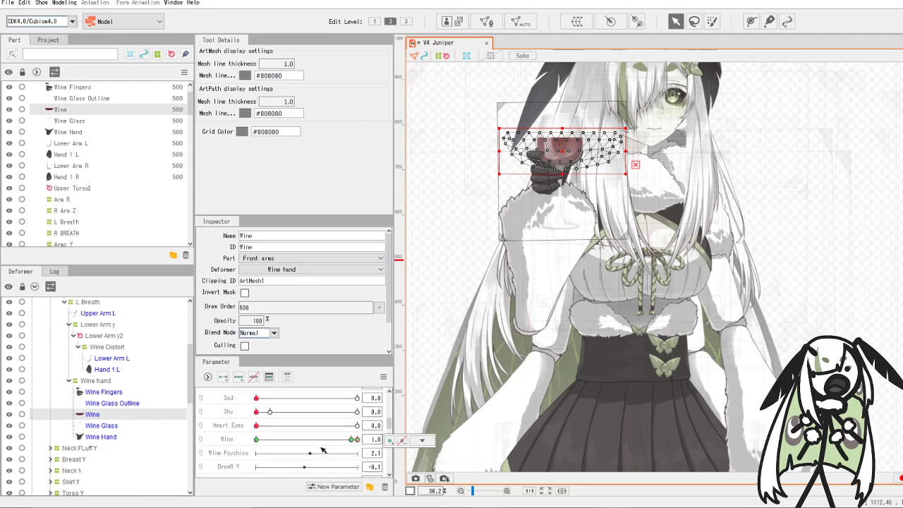
left_click_drag(311, 453, 302, 455)
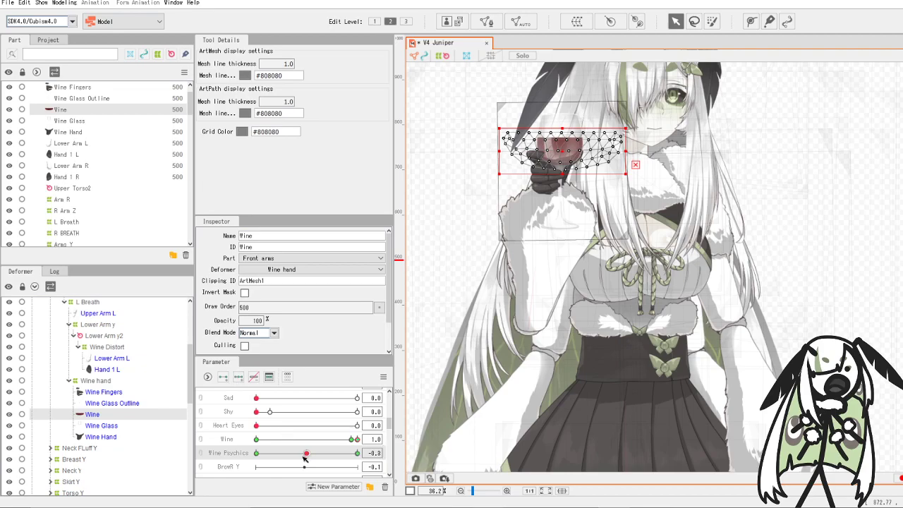
left_click(305, 455)
- Try adding a warp deformer named Wine Physics as parent of the Wine mesh
left_click(577, 21)
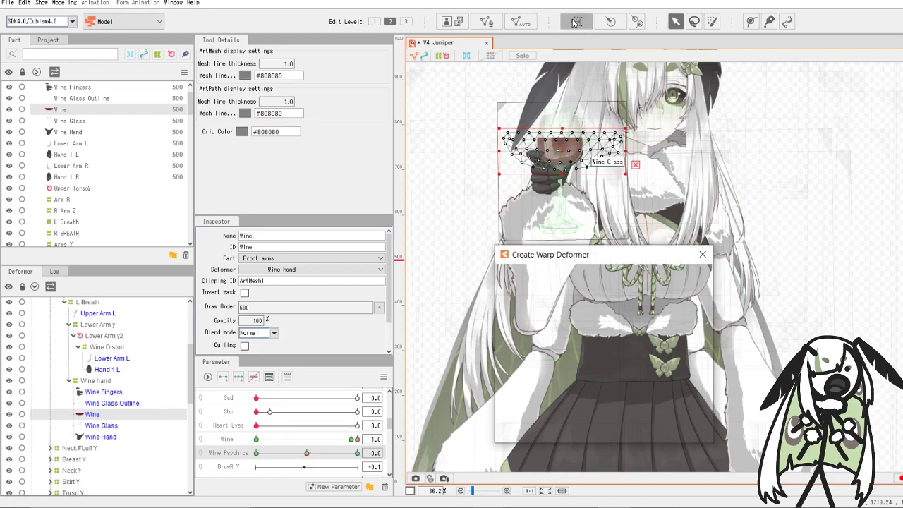
left_click_drag(659, 302, 542, 300)
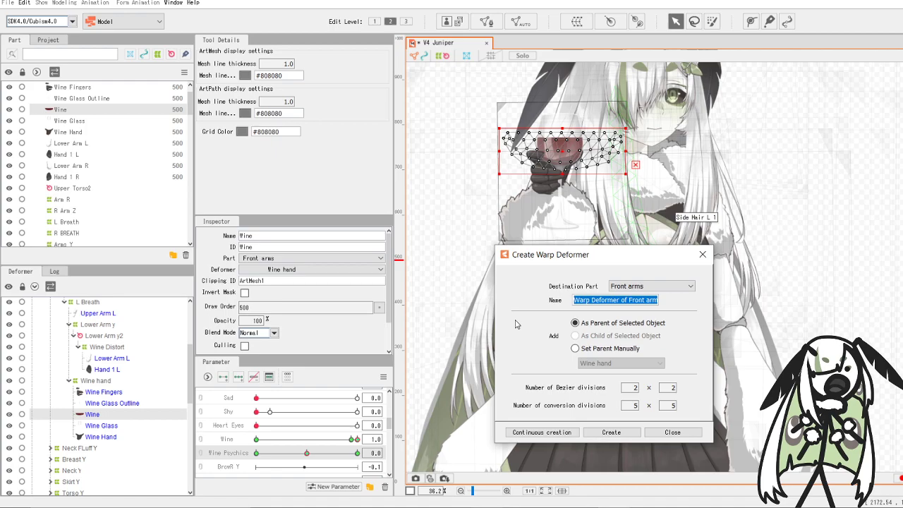
type("Wine Physics")
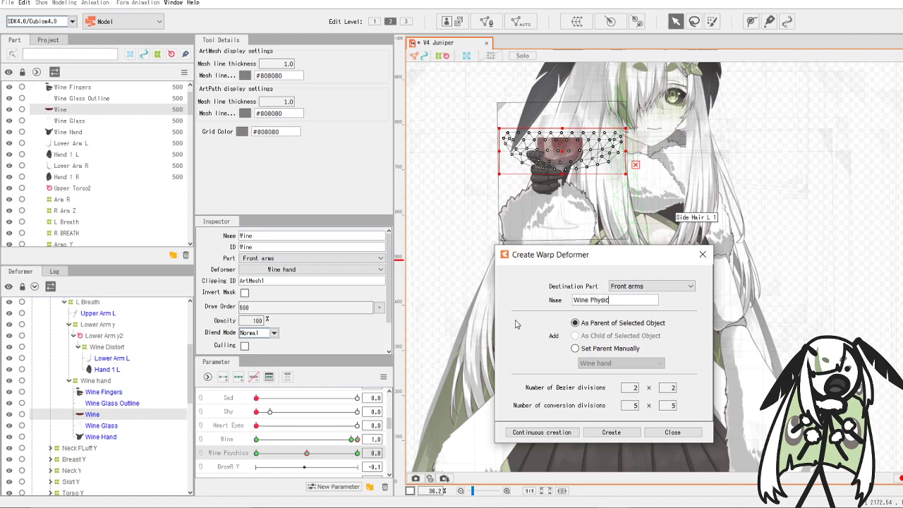
left_click(611, 432)
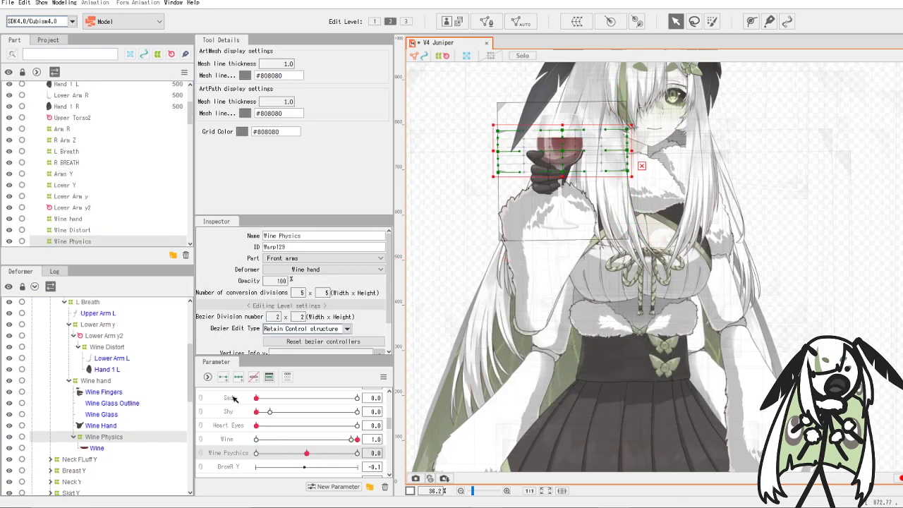
- Undo the deformer and the Wine mesh's Wine Psychics keys, and create a warp deformer named WIne Physics as parent of the Wine mesh
key("ctrl+z")
left_click(307, 453)
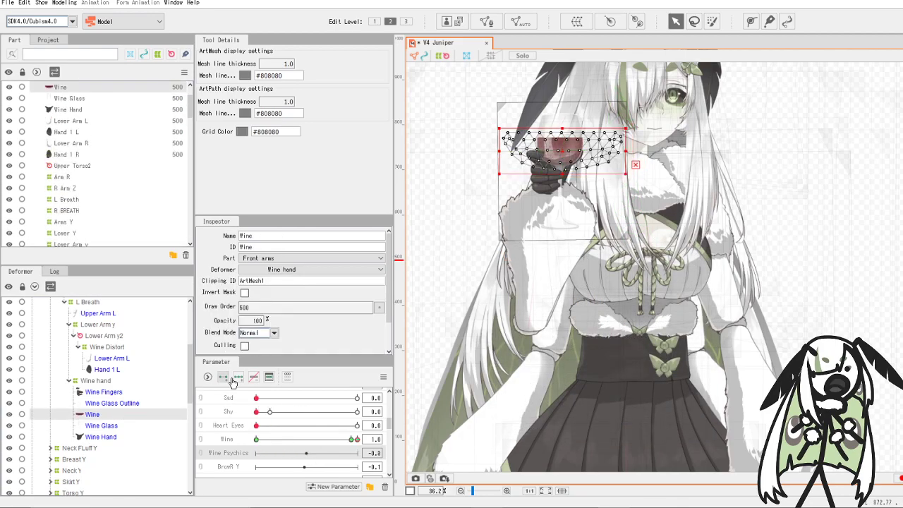
left_click(577, 22)
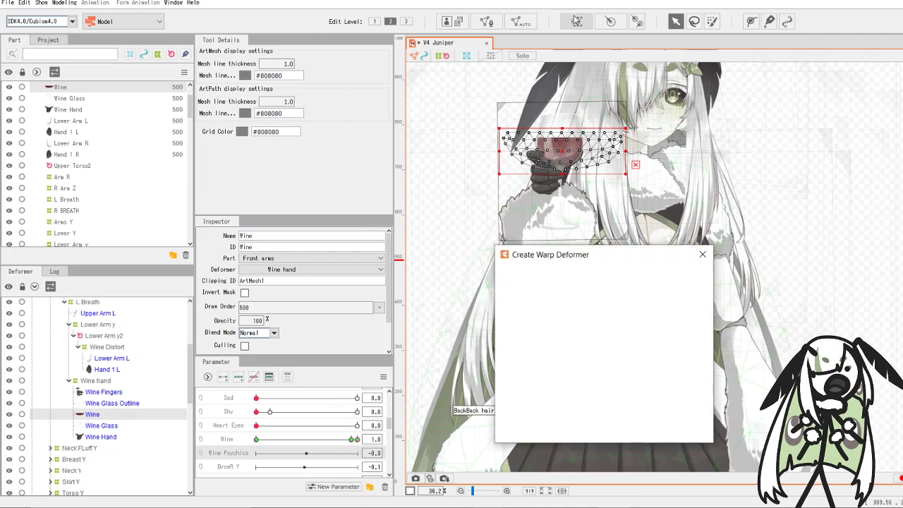
left_click_drag(657, 300, 563, 300)
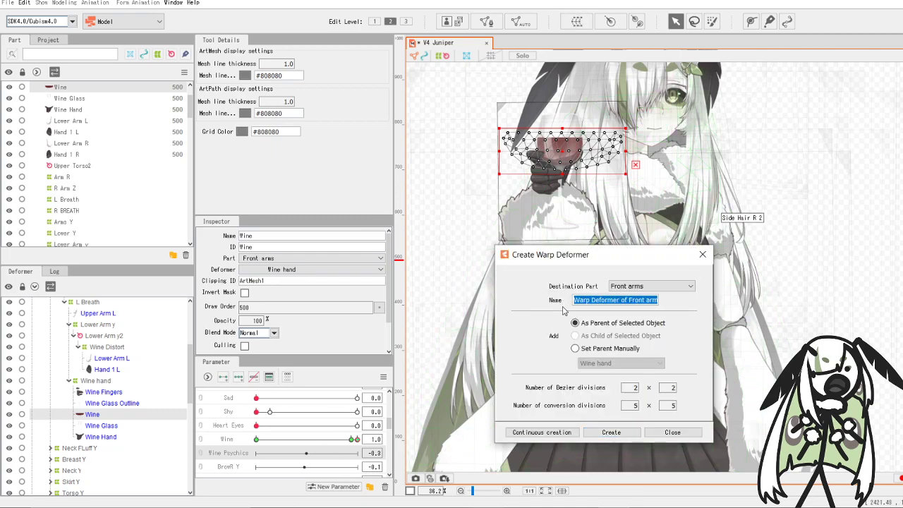
type("Wine Physics")
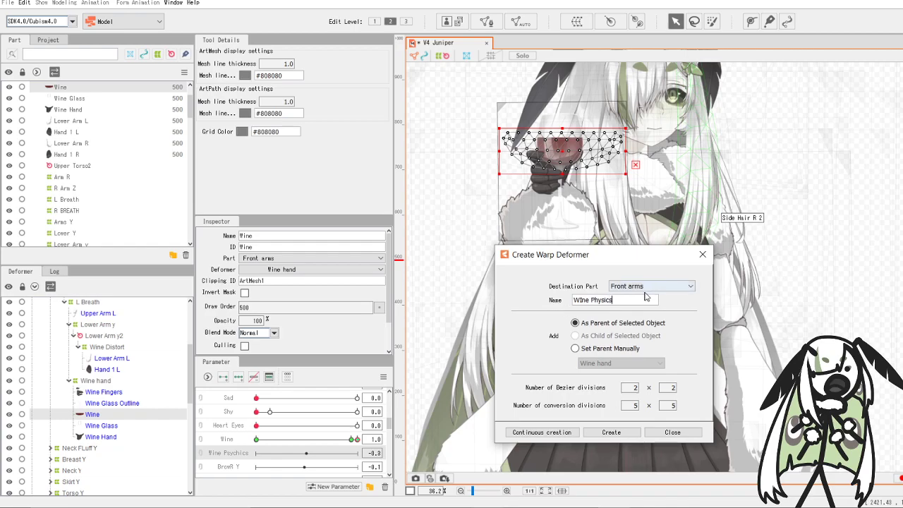
left_click(612, 432)
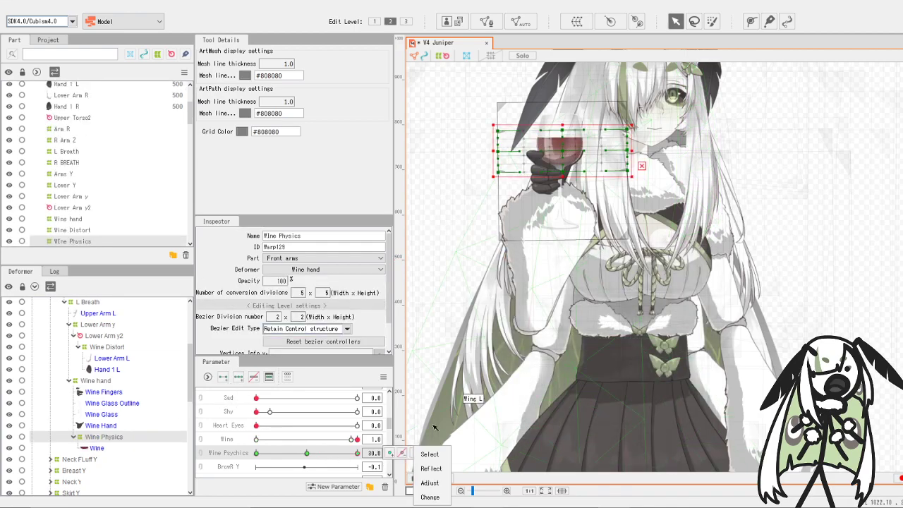
- Add three keys on Wine Psychics for the WIne Physics deformer, and rotate it slightly counterclockwise at 30 and clockwise at -30
scroll(328, 459, "up", 3)
scroll(327, 458, "up", 3)
scroll(587, 134, "up", 5)
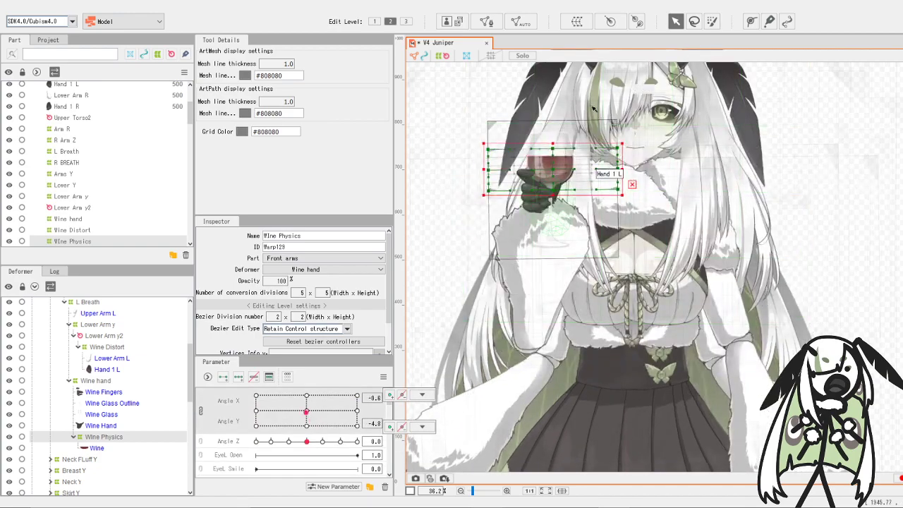
scroll(328, 425, "down", 6)
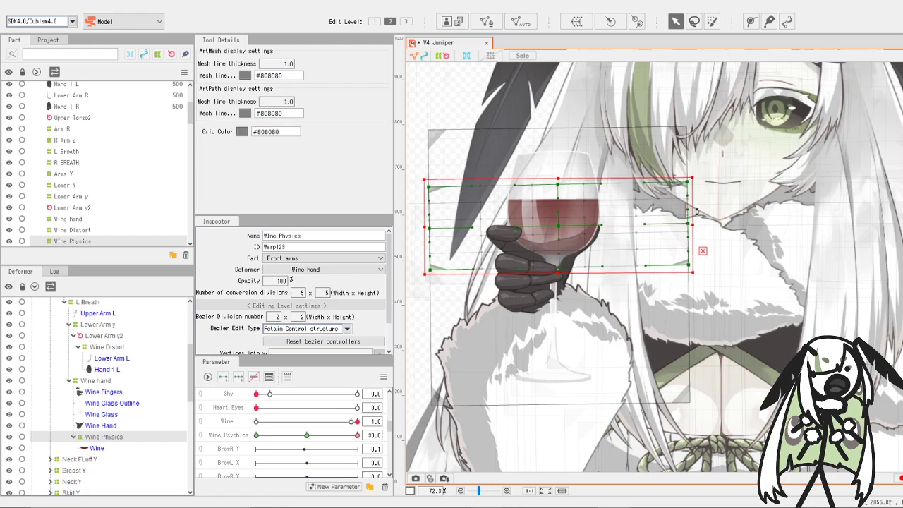
left_click_drag(697, 221, 690, 188)
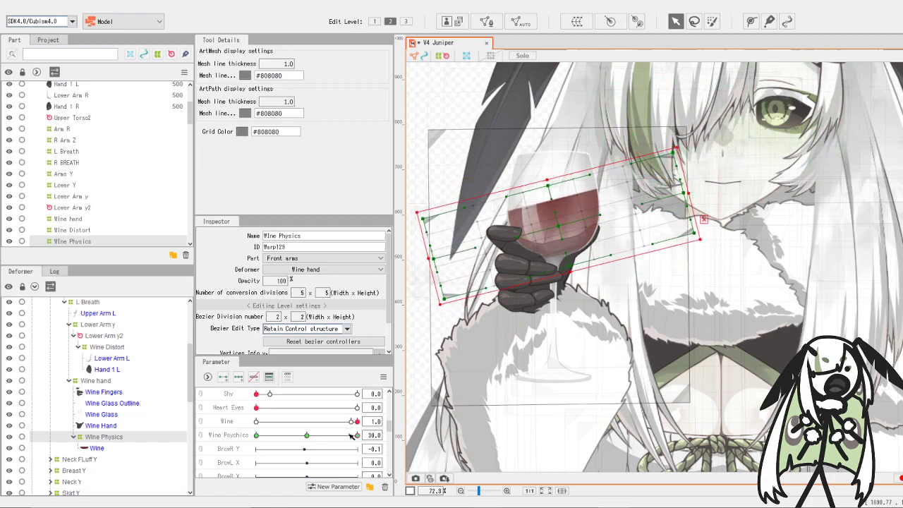
left_click_drag(356, 435, 254, 436)
left_click_drag(706, 226, 701, 250)
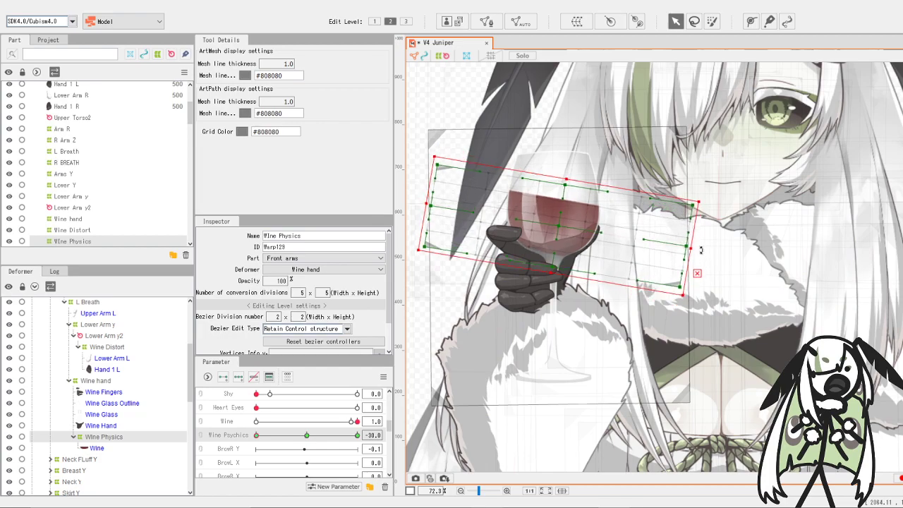
- Move the Wine Psychics parameter to its minimum and then to 30, and open the physics settings
left_click_drag(256, 438, 206, 446)
left_click(357, 436)
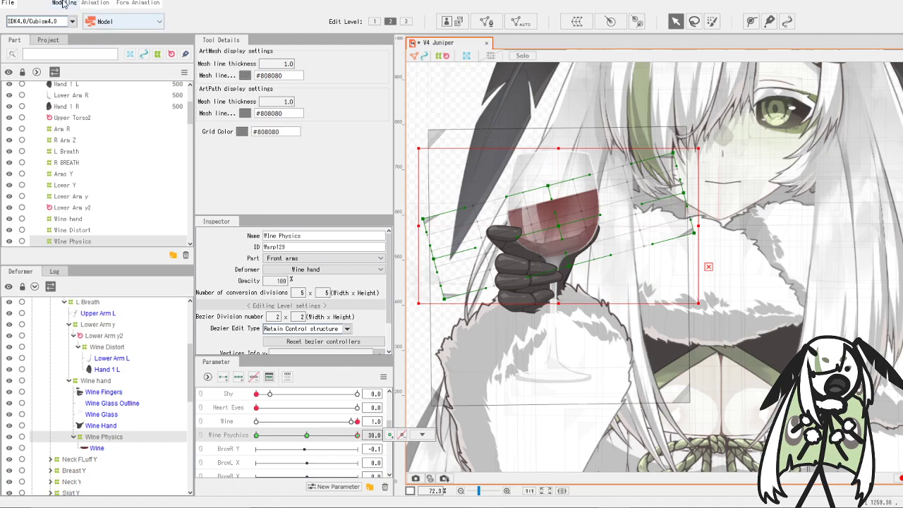
left_click(63, 3)
left_click(114, 205)
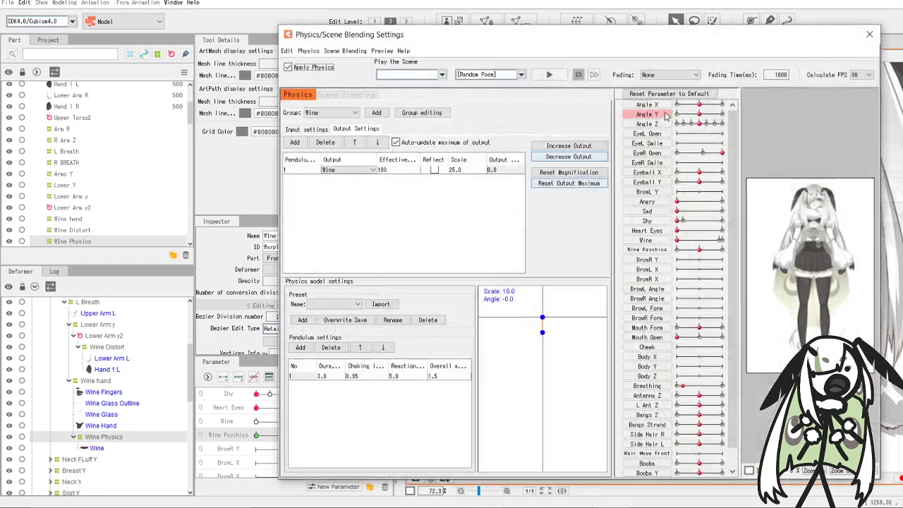
- Change the output parameter of the existing Wine physics group to Wine Psychics
left_click(376, 112)
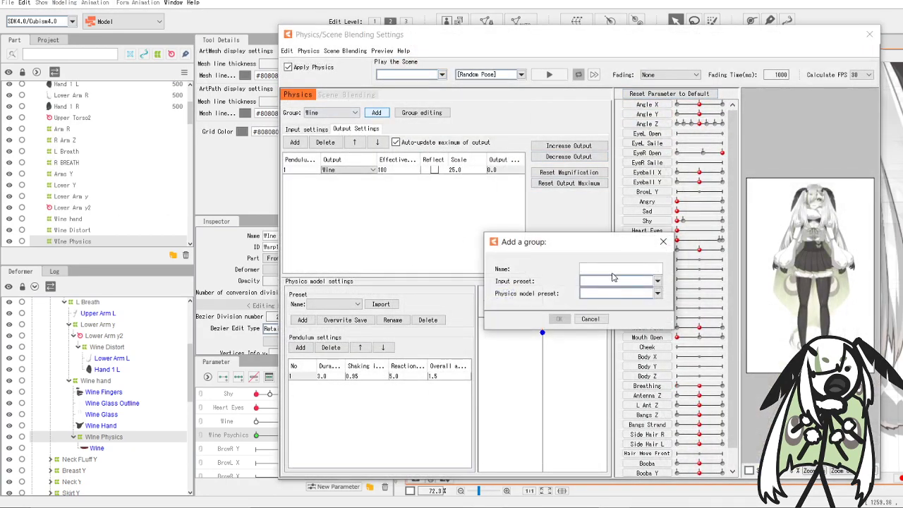
left_click(580, 317)
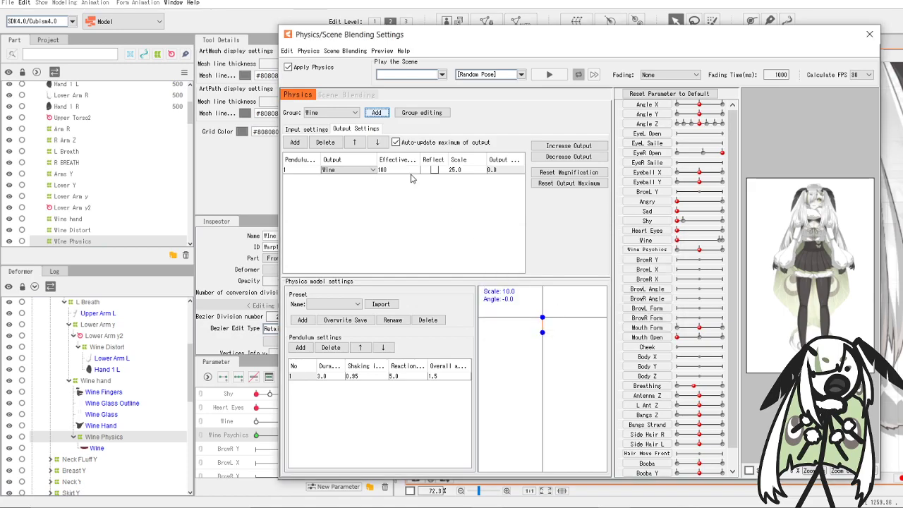
left_click(361, 171)
scroll(358, 191, "down", 10)
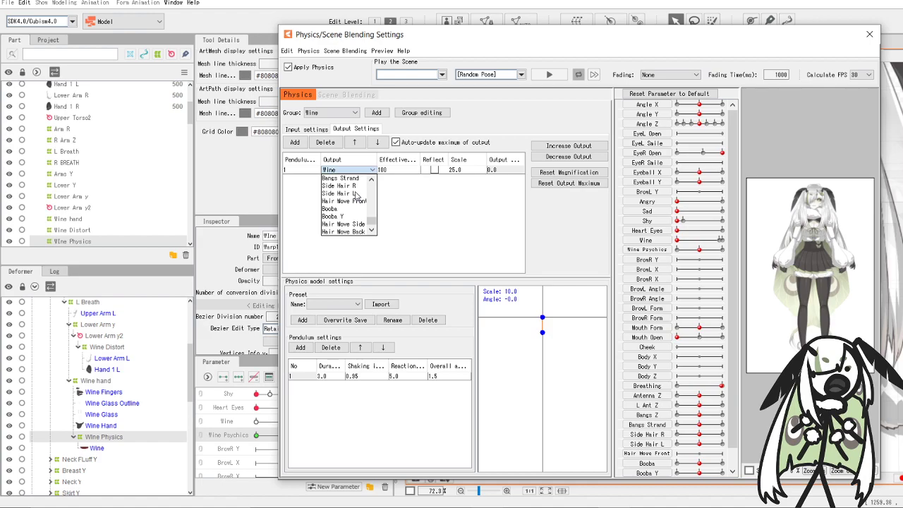
scroll(360, 213, "up", 2)
scroll(359, 214, "up", 8)
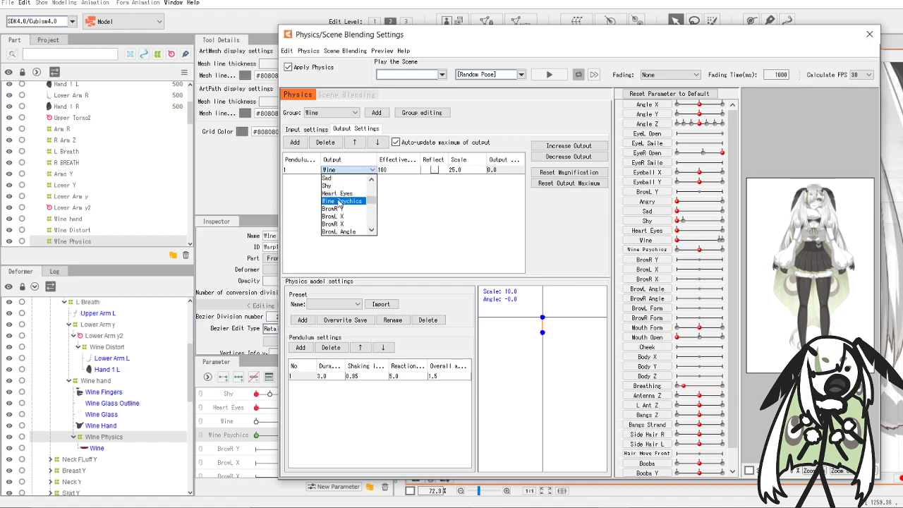
left_click(338, 201)
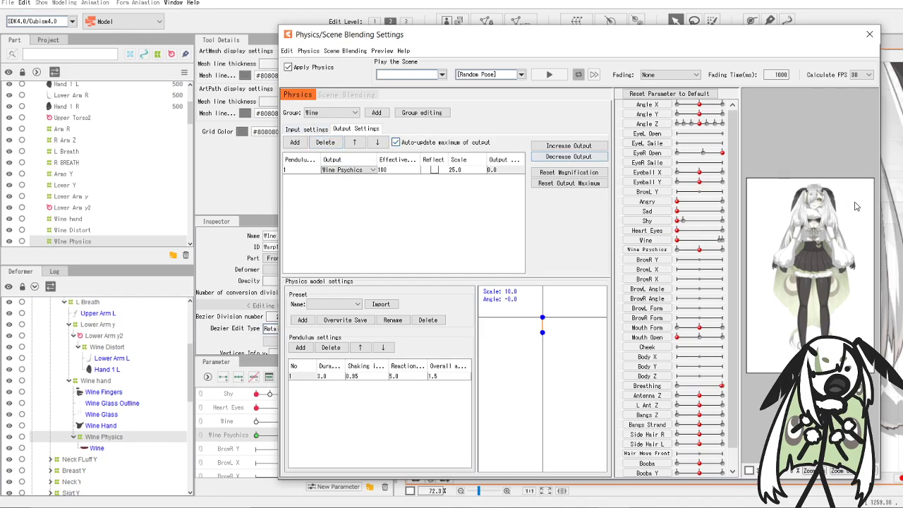
- Examine the Wine group's input settings and return to its output settings
scroll(812, 236, "up", 5)
scroll(805, 236, "down", 6)
scroll(798, 235, "up", 3)
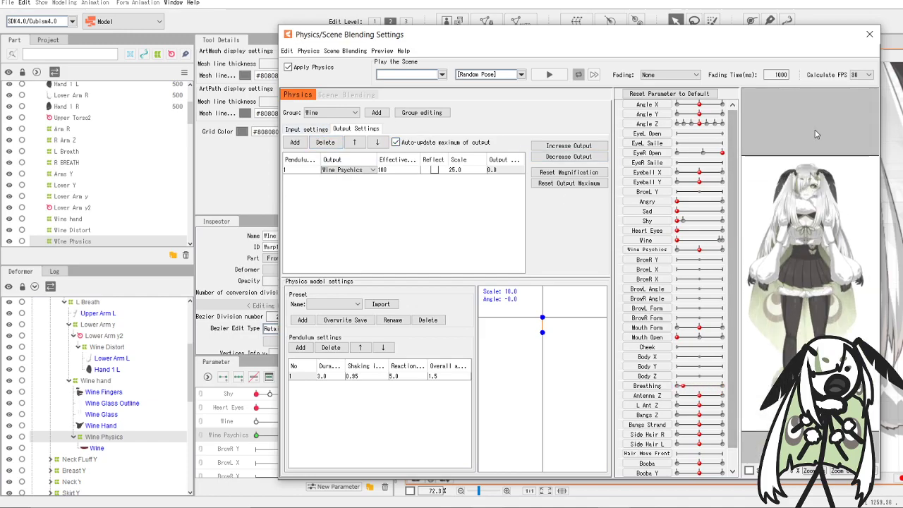
left_click(305, 130)
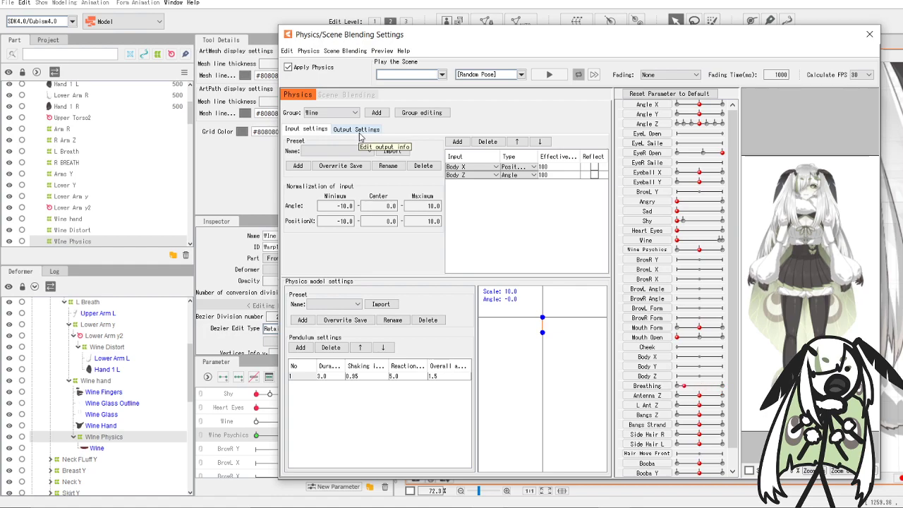
left_click(362, 131)
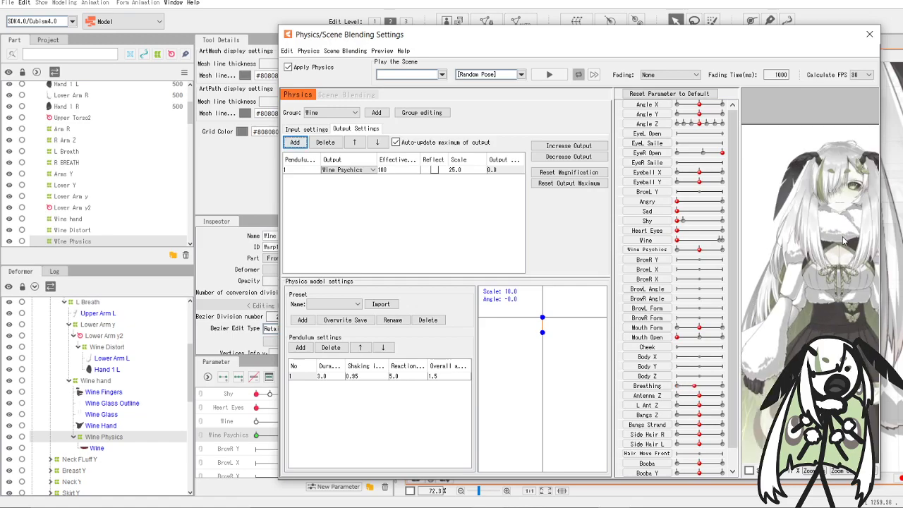
- Raise the Wine parameter to its maximum and swing the preview model to test the wine's motion
left_click_drag(678, 241, 732, 243)
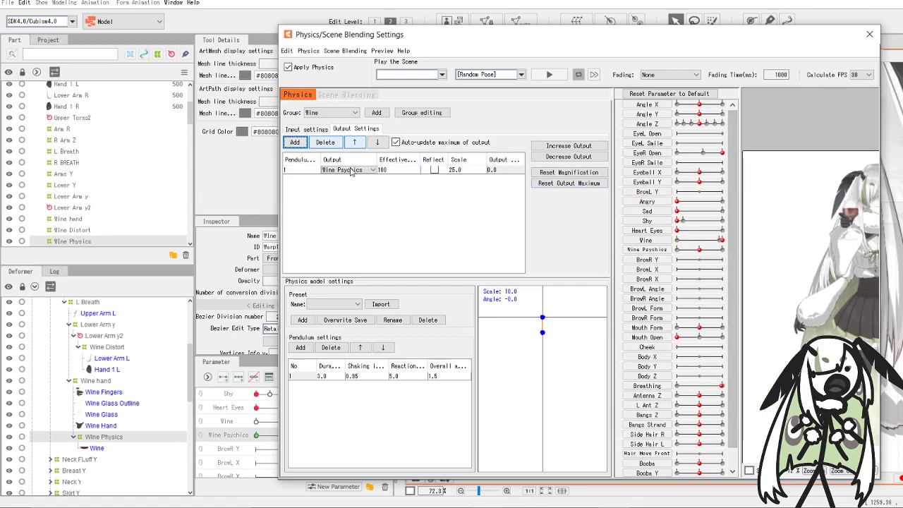
scroll(833, 233, "down", 3)
scroll(833, 226, "up", 2)
left_click_drag(831, 225, 832, 224)
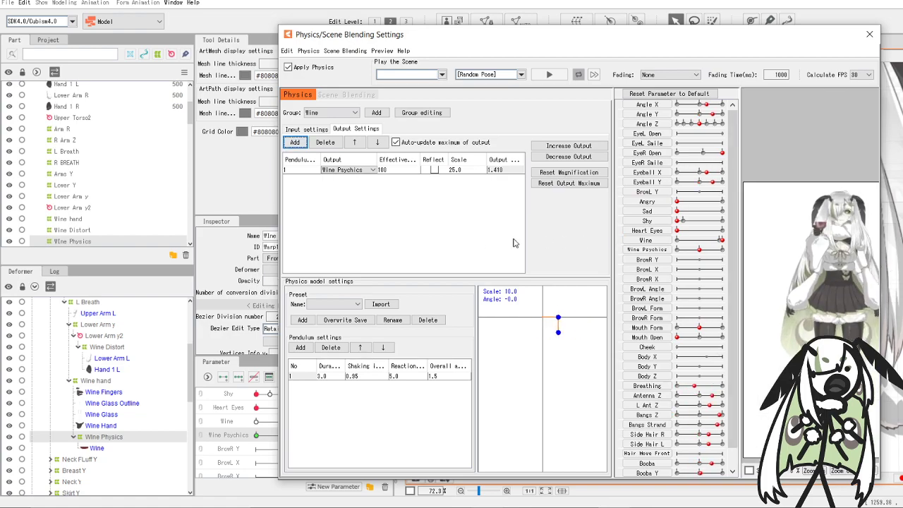
scroll(749, 159, "up", 2)
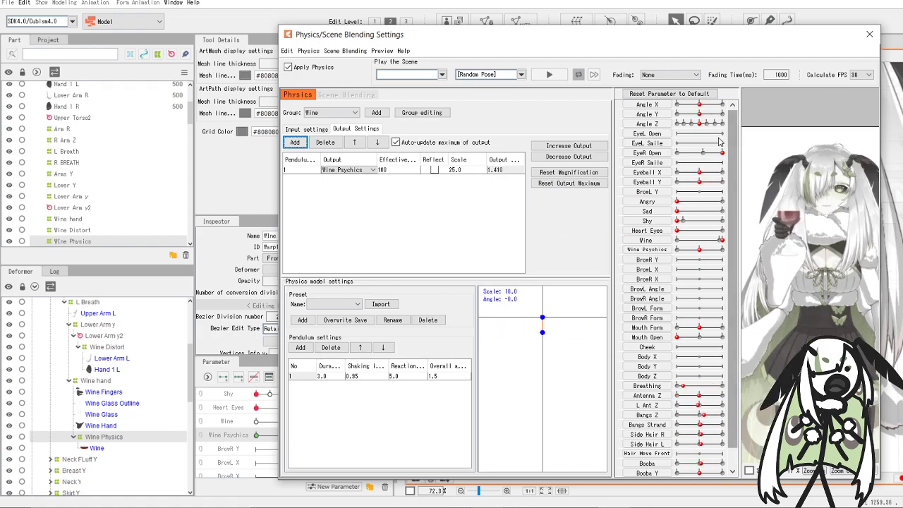
mouse_move(700, 125)
left_mouse_down()
mouse_move(731, 126)
mouse_move(672, 126)
mouse_move(700, 125)
left_mouse_up()
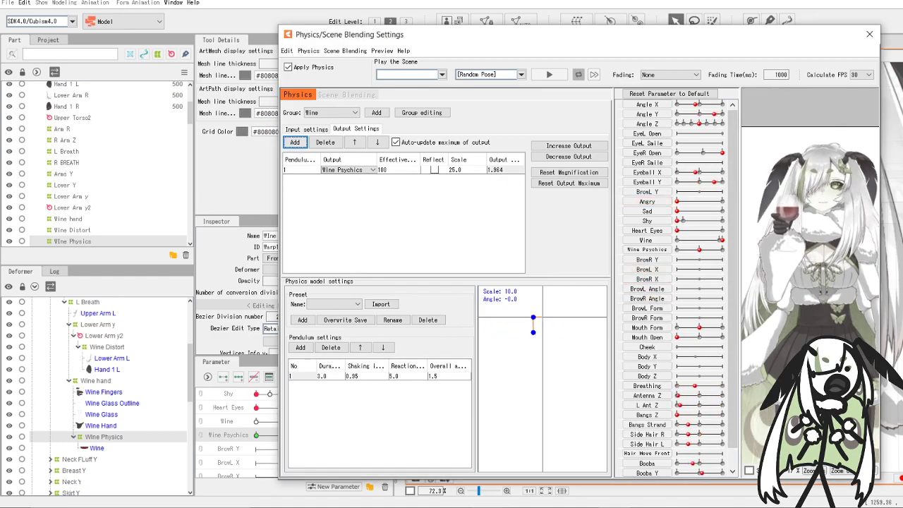
- Add a physics group named WIne with the Head Input preset and the Hair (Short) physics model preset
left_click(374, 113)
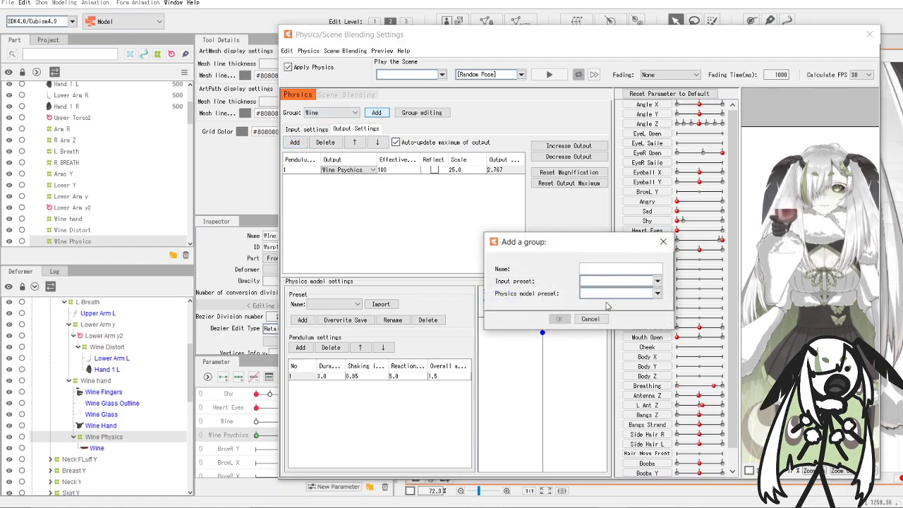
type("Wine")
left_click(600, 283)
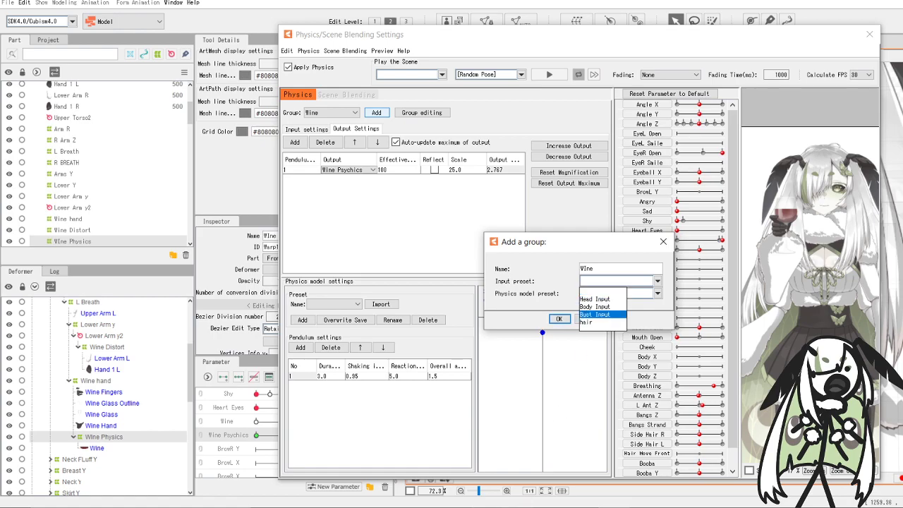
key("alt+Tab")
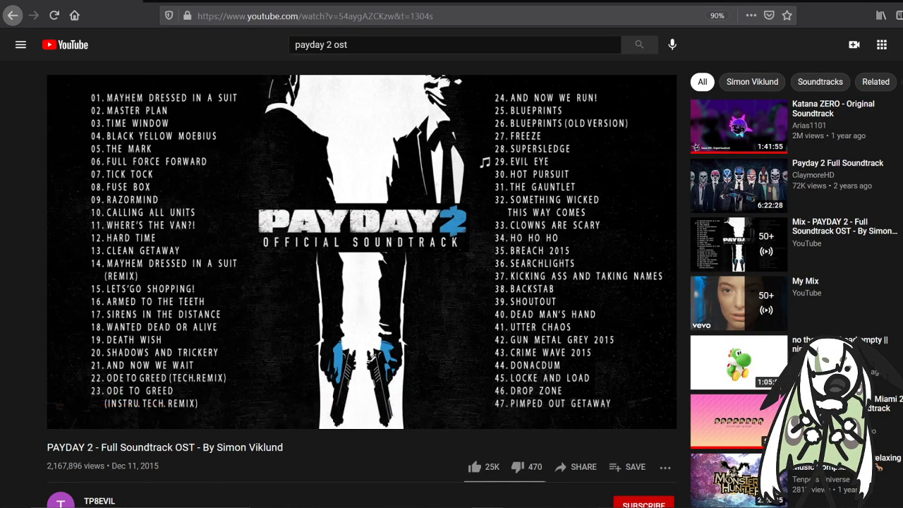
key("alt+Tab")
left_click(606, 281)
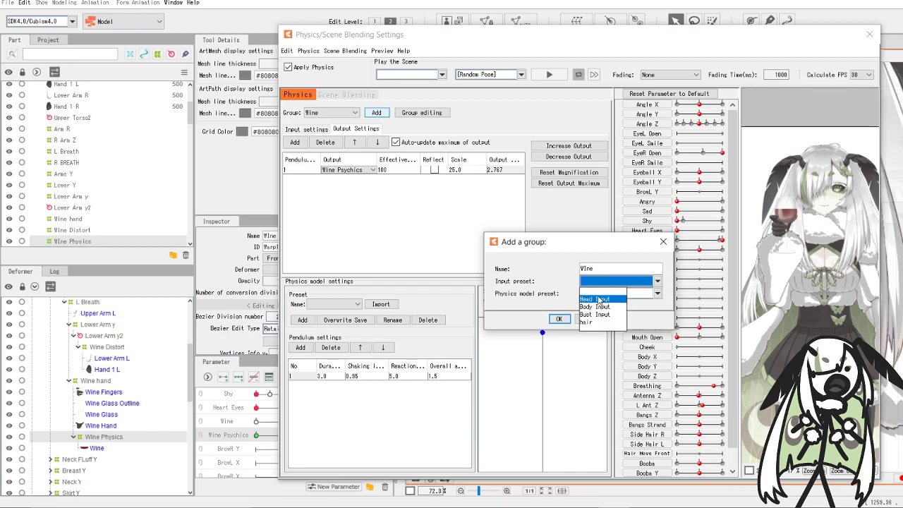
left_click(598, 299)
left_click(615, 293)
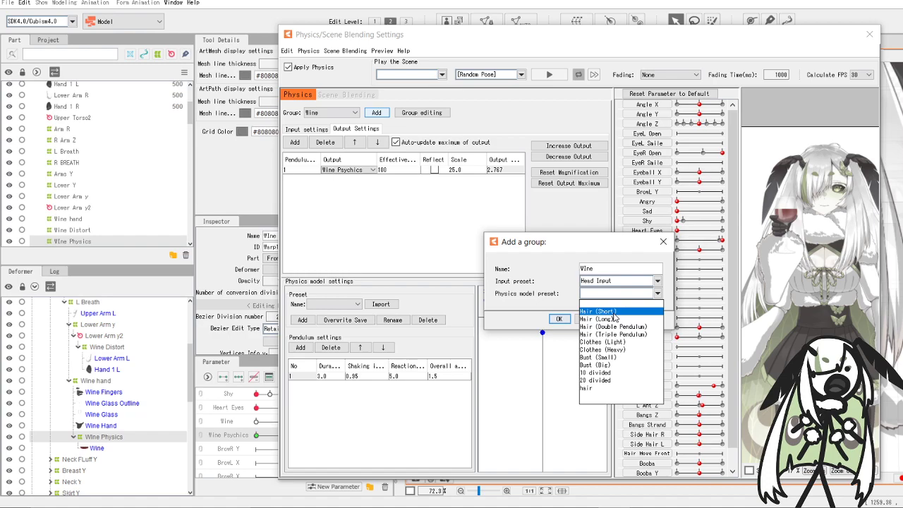
left_click(614, 318)
left_click(559, 319)
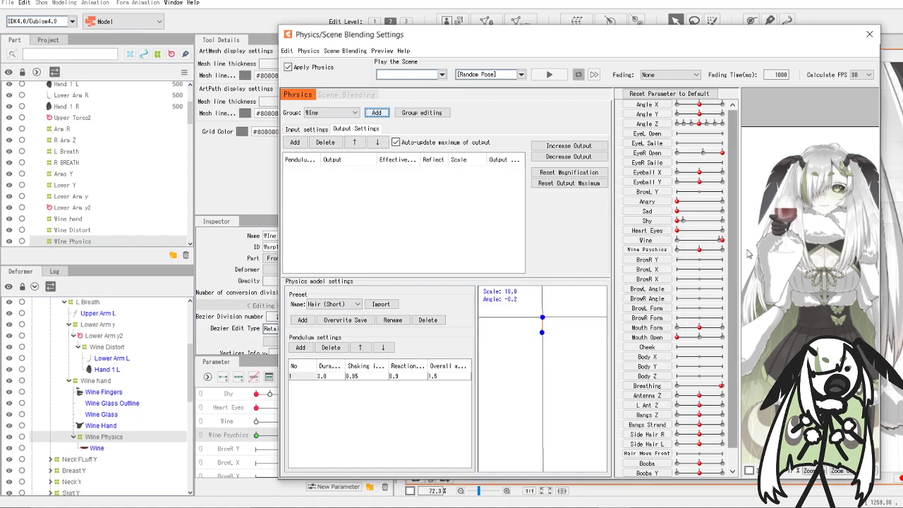
- Add Wine Psychics as the output parameter of the new WIne group
scroll(713, 302, "down", 1)
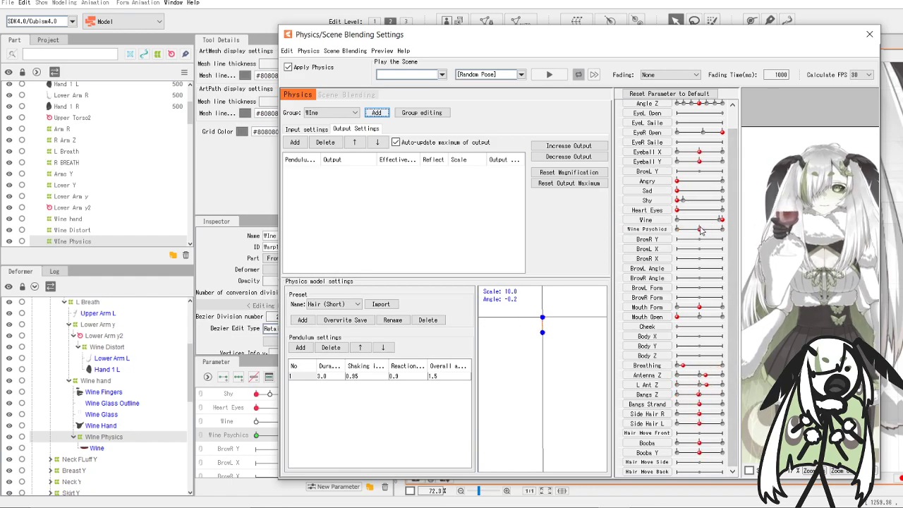
left_click(294, 142)
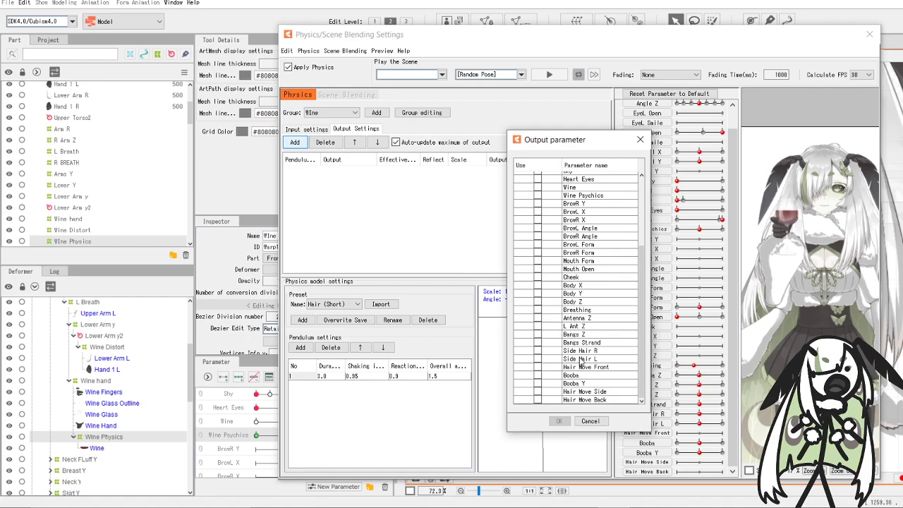
left_click(538, 196)
left_click(559, 420)
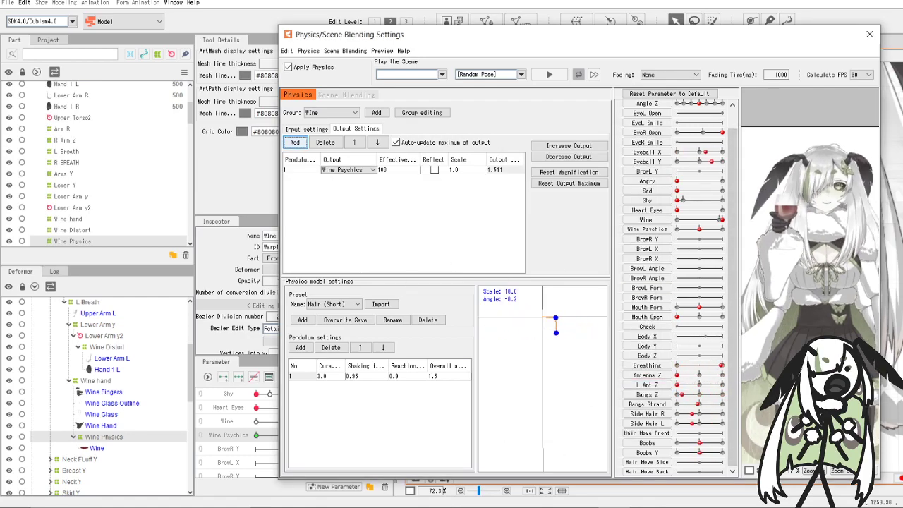
- Set the WIne group's pendulum reaction to 0.27 and the Wine Psychics output scale to 50
double_click(413, 379)
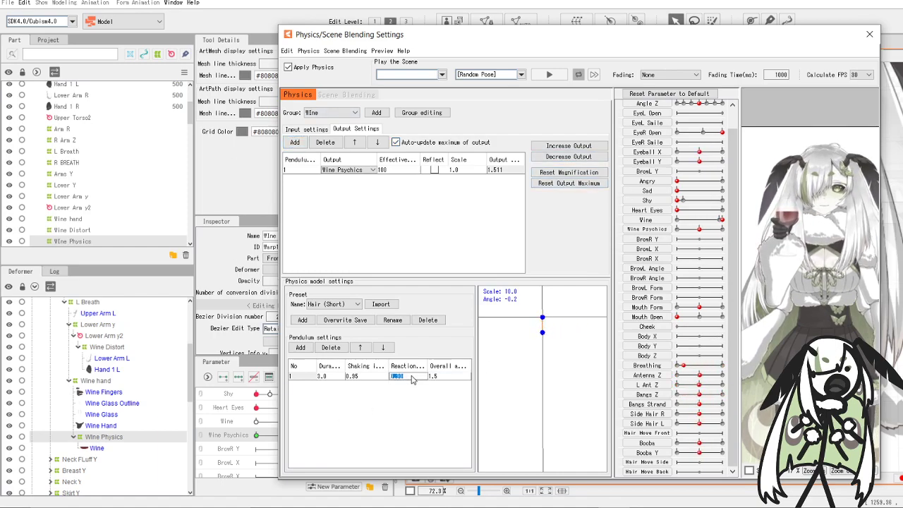
type("0.3")
key("Return")
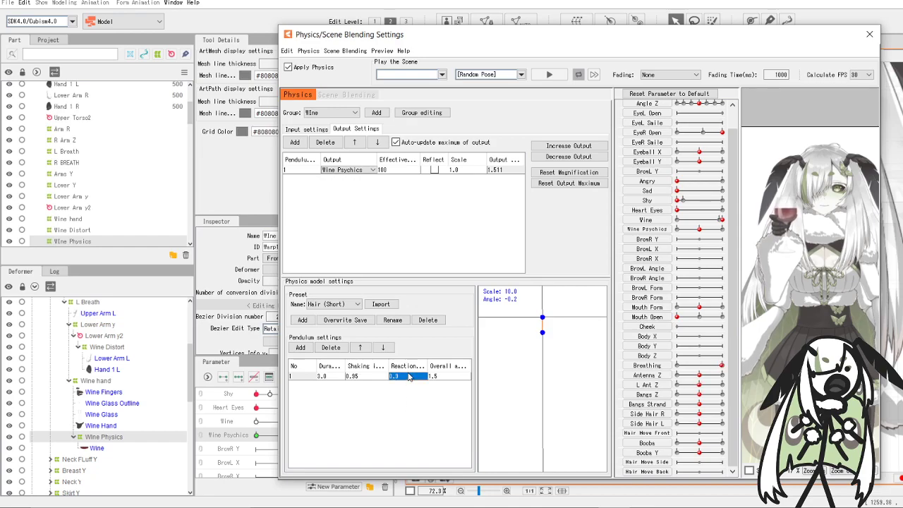
left_click_drag(409, 376, 406, 381)
key("Return")
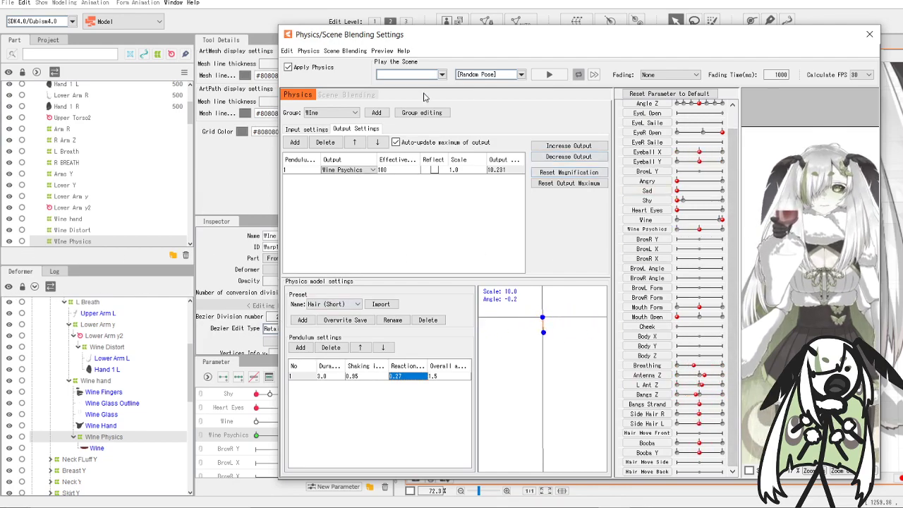
double_click(465, 171)
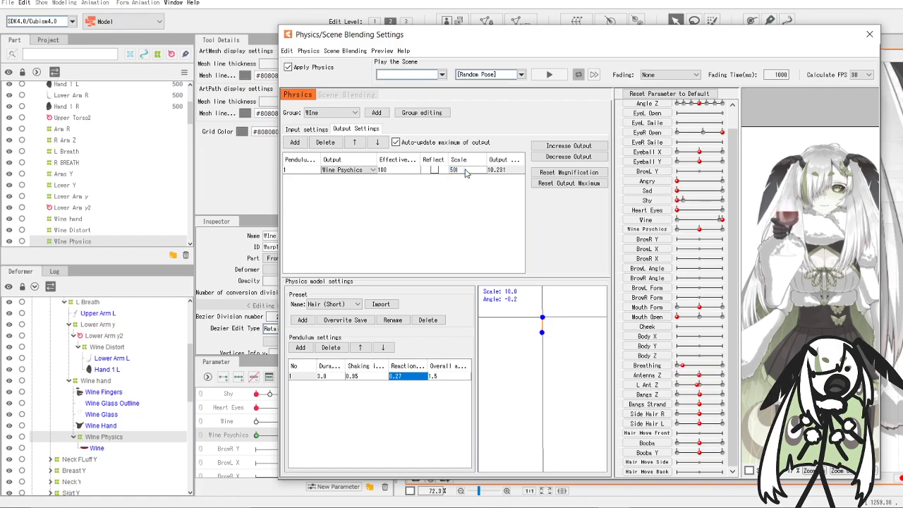
key("Return")
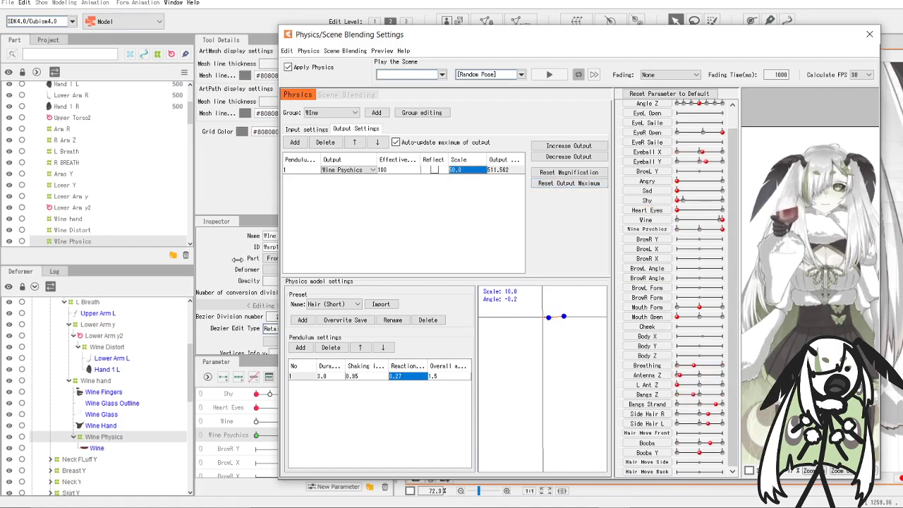
- Set the WIne group's pendulum reaction to 0.55 and the Wine Psychics output scale to 25
left_click(404, 378)
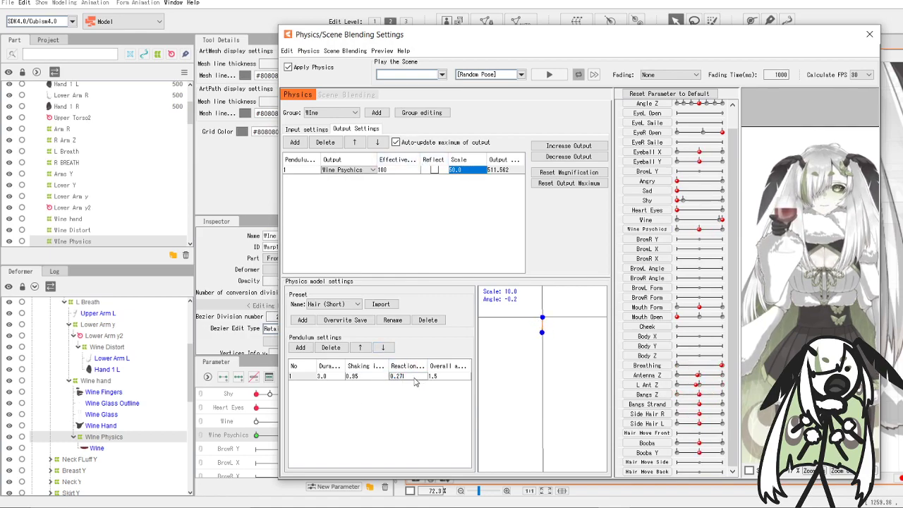
key("Return")
type("0.44")
key("Return")
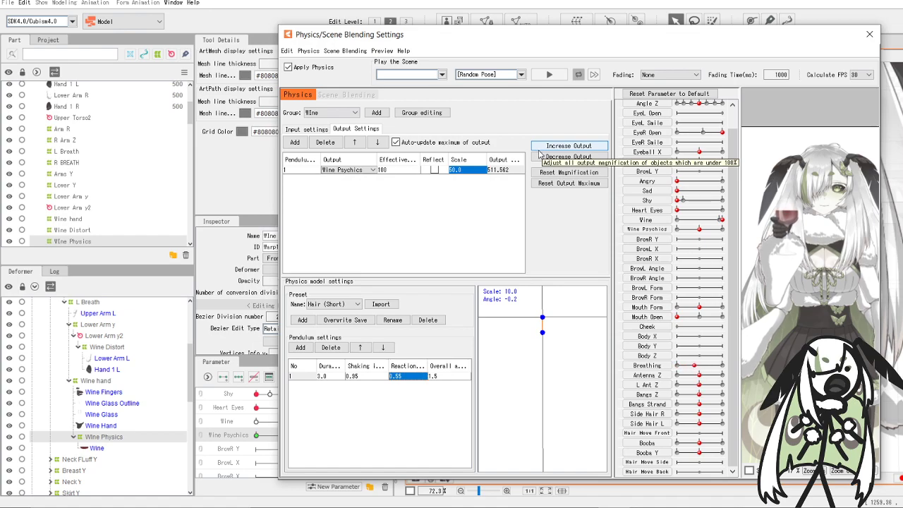
double_click(463, 172)
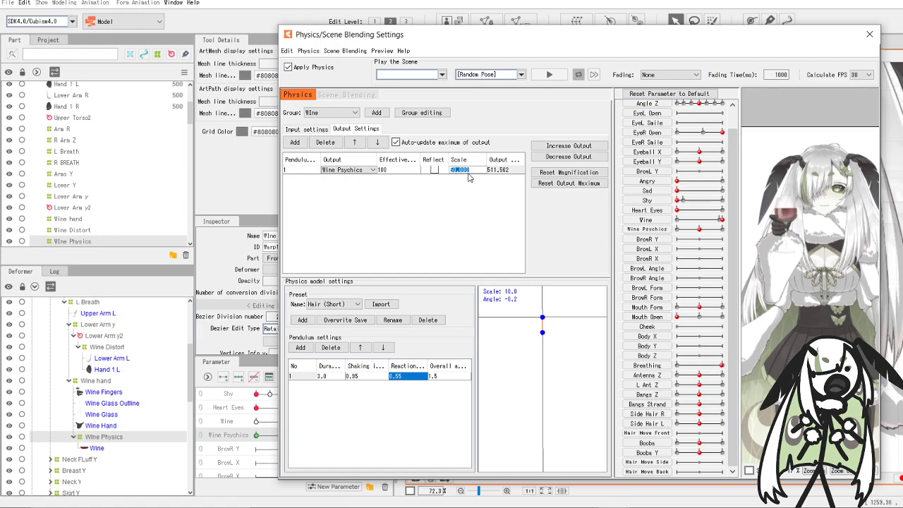
type("25.0")
key("Return")
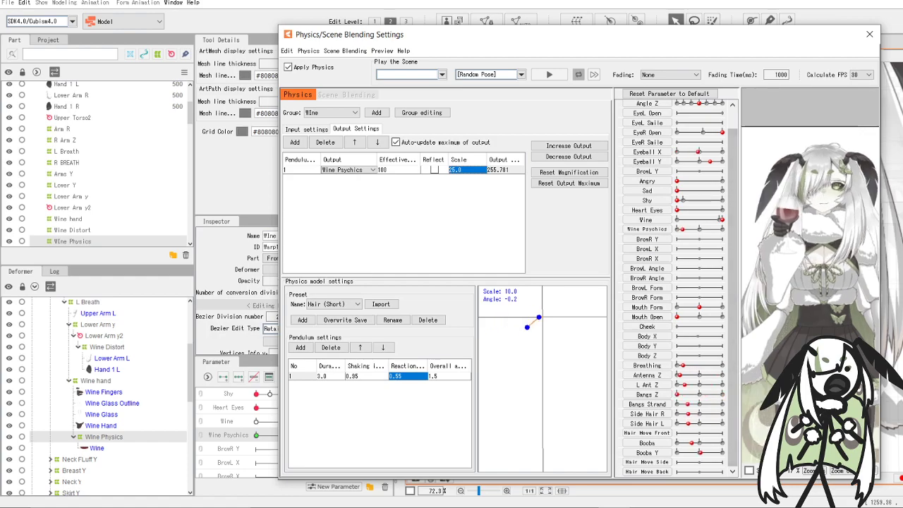
- Close the physics settings and save the V4 Juniper model
scroll(689, 161, "up", 2)
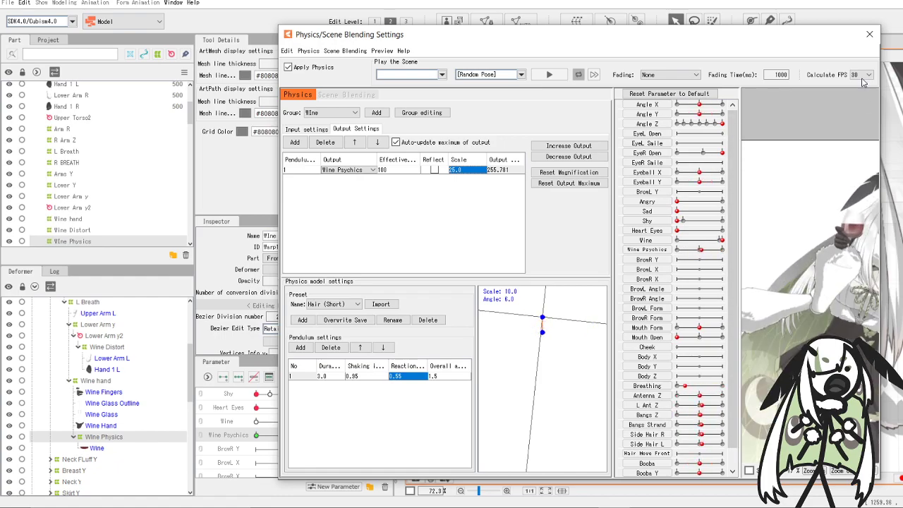
left_click(870, 34)
left_click(9, 3)
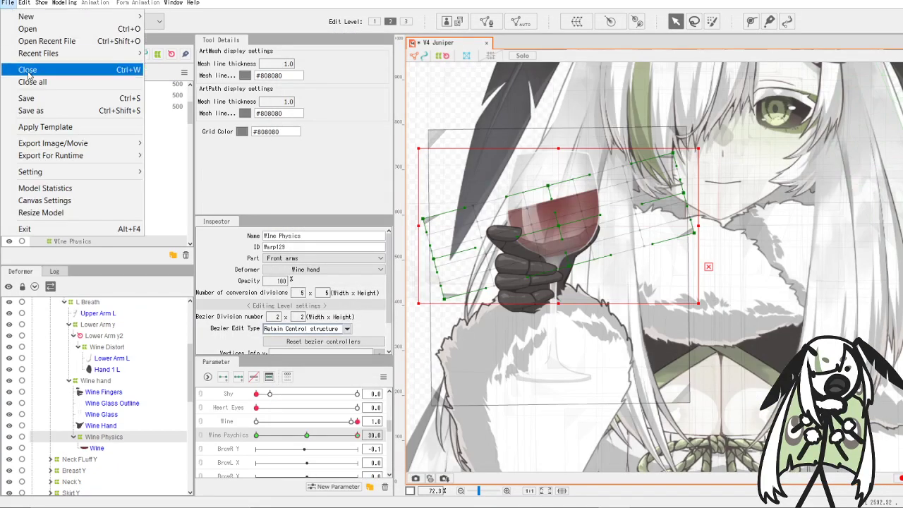
left_click(28, 95)
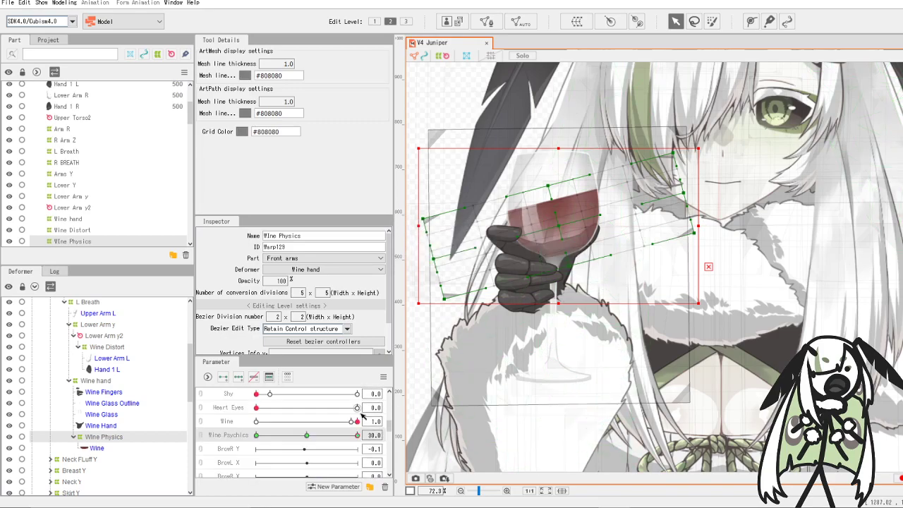
- Return the Wine Psychics parameter to about its centre, at -1.2, and save the V4 Juniper model
left_click(305, 435)
scroll(691, 284, "down", 5)
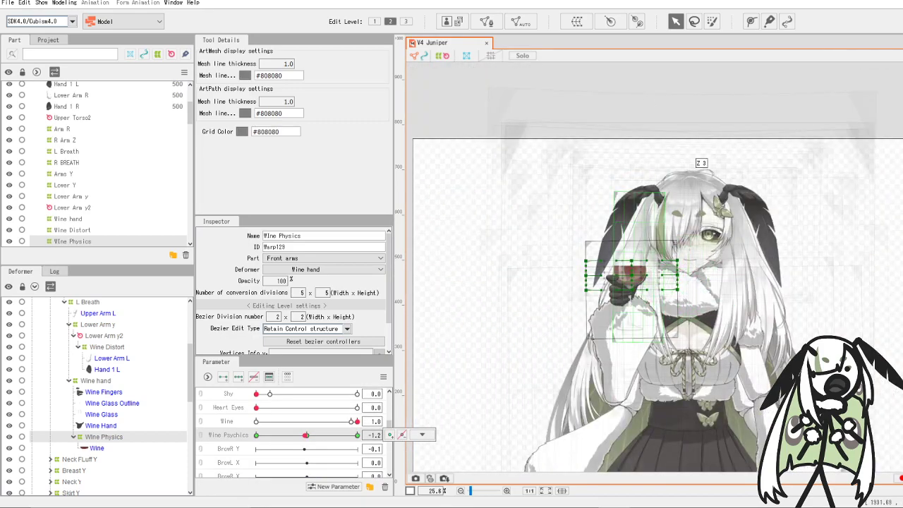
left_click(7, 3)
left_click(21, 95)
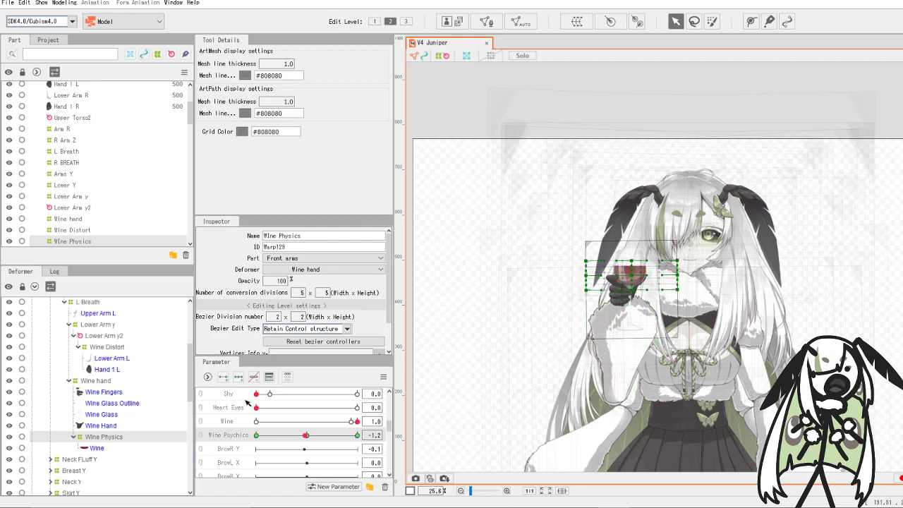
- Hide the wine arm by setting the Wine parameter to 0, and save the model again
left_click_drag(355, 422, 189, 430)
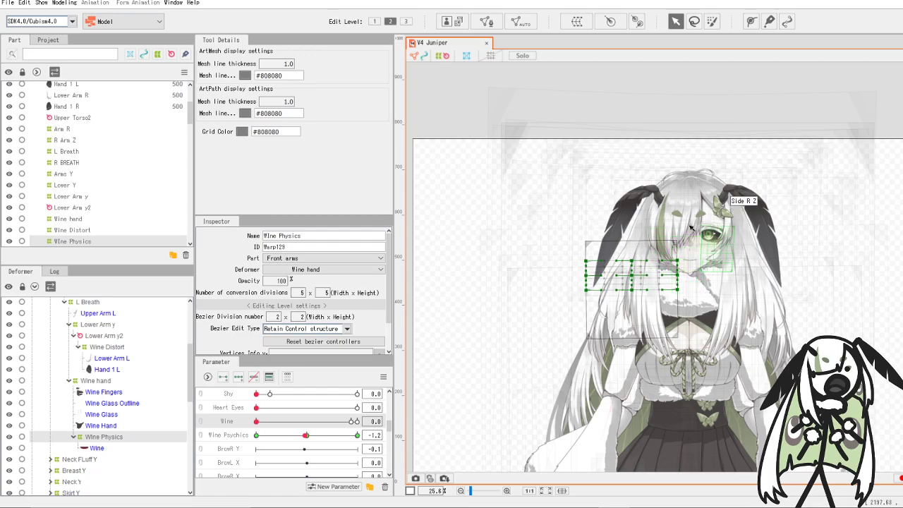
scroll(688, 293, "down", 2)
scroll(683, 299, "up", 3)
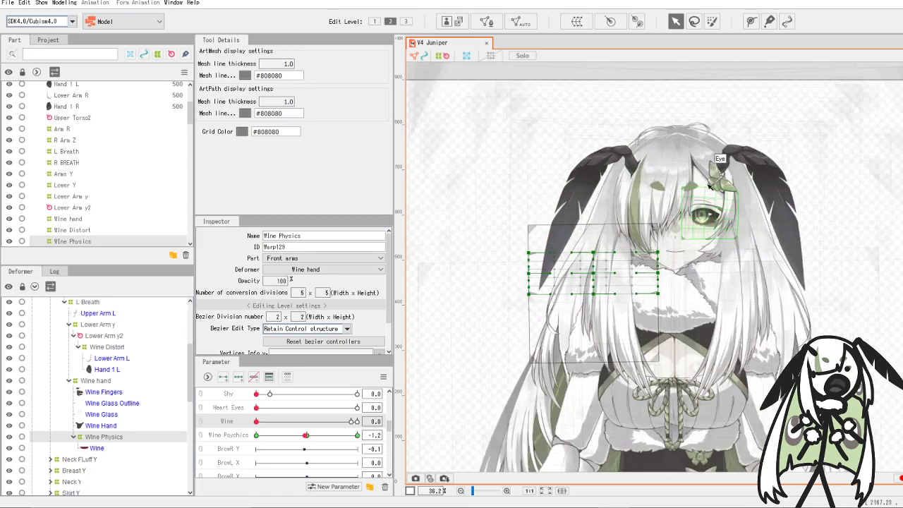
mouse_move(336, 421)
left_mouse_down()
mouse_move(364, 425)
mouse_move(336, 425)
left_mouse_up()
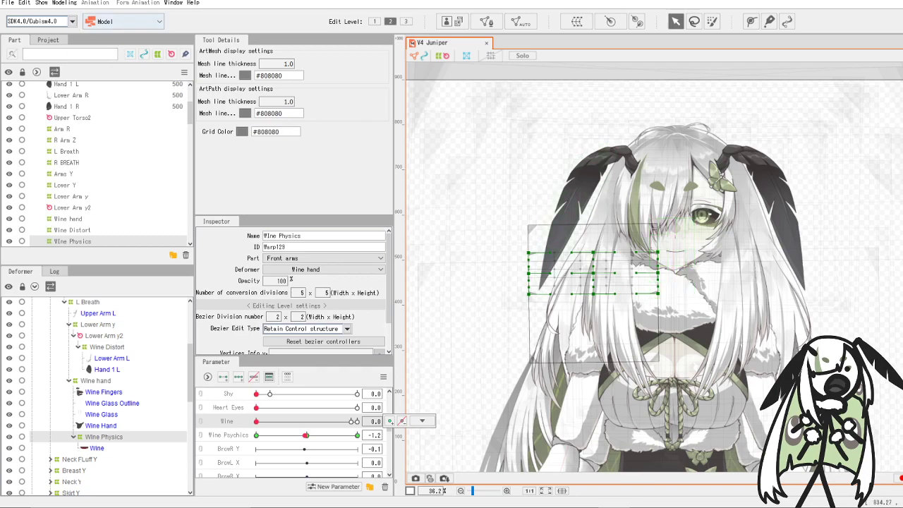
left_click(7, 3)
left_click(29, 98)
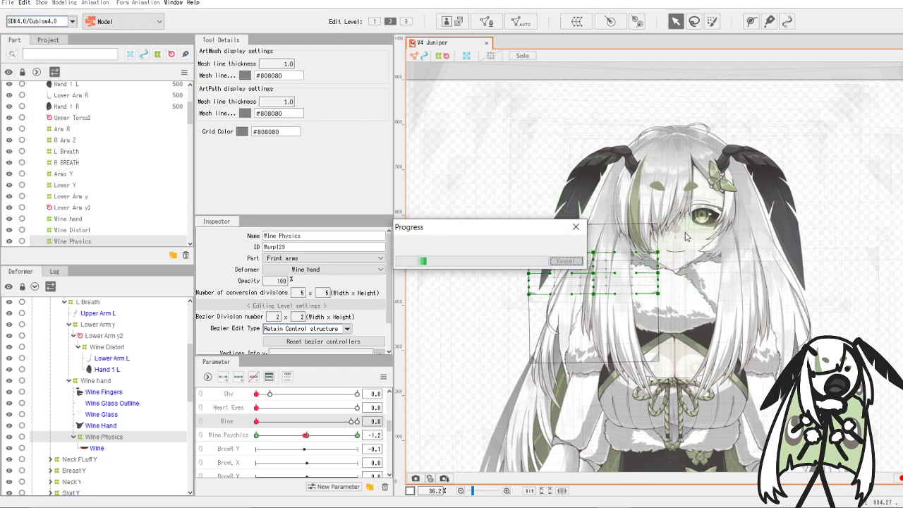
- Preview the Shy expression at 1.0 over the face and return the Shy parameter to 0
scroll(629, 247, "down", 4)
scroll(670, 251, "up", 2)
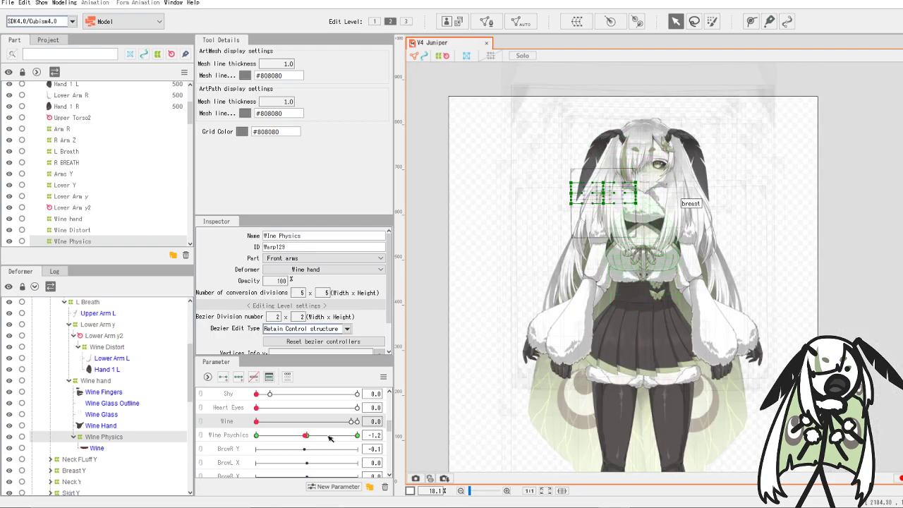
scroll(330, 438, "up", 1)
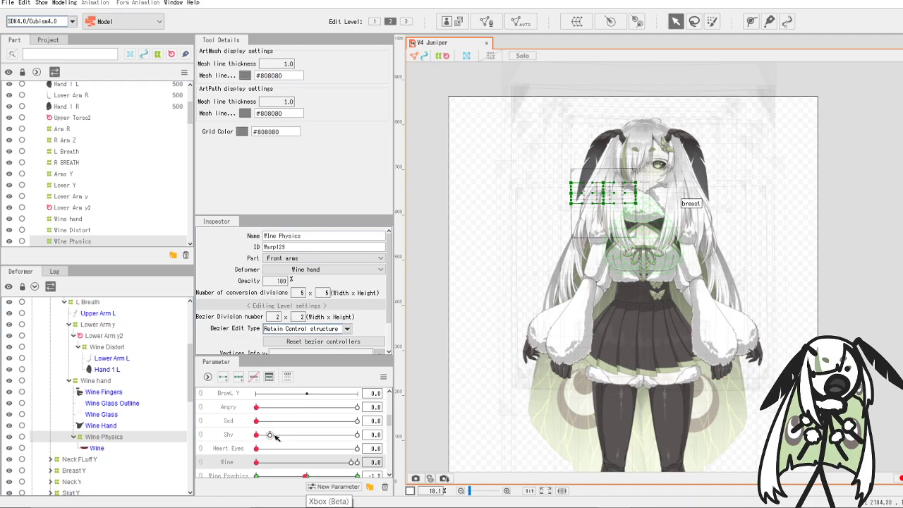
left_click_drag(269, 434, 357, 435)
scroll(644, 248, "up", 3)
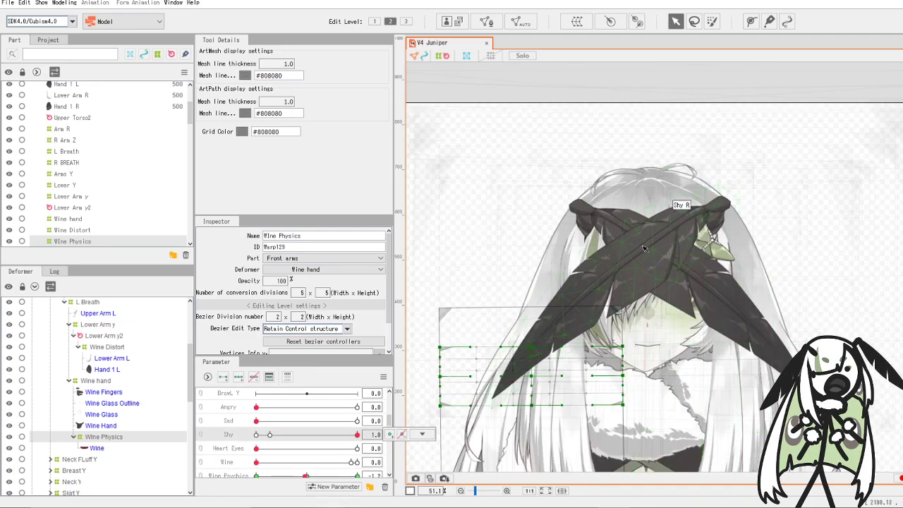
scroll(644, 248, "down", 1)
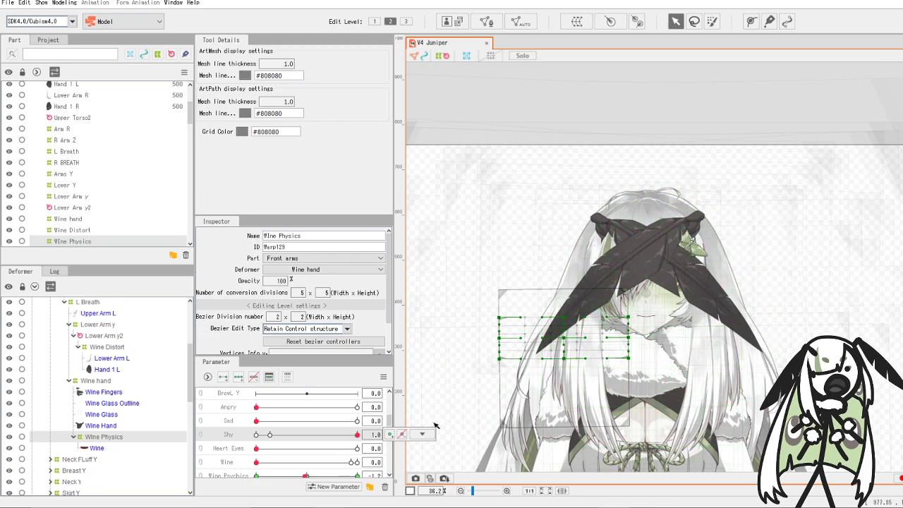
left_click_drag(355, 436, 200, 458)
scroll(772, 258, "down", 4)
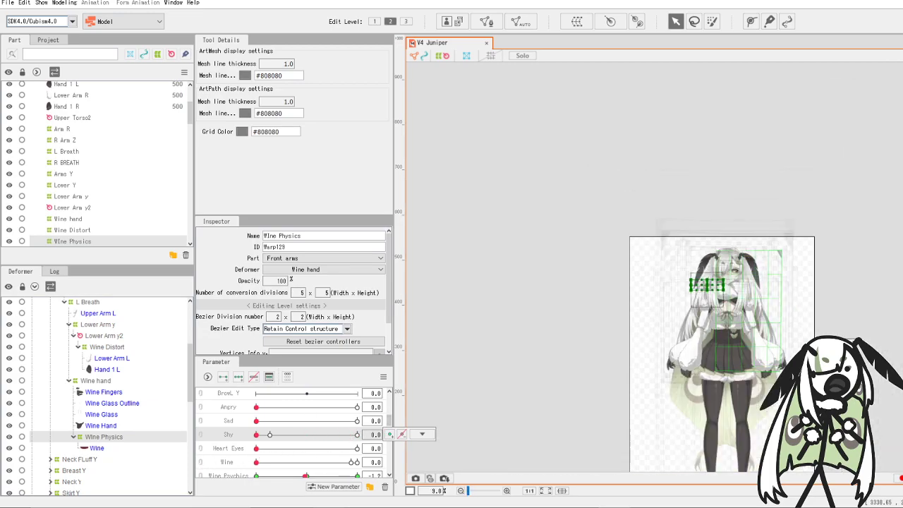
- Test the head movement with Angle Y at -30 and move Wine Psychics to -19.7
scroll(786, 360, "up", 2)
scroll(325, 421, "up", 5)
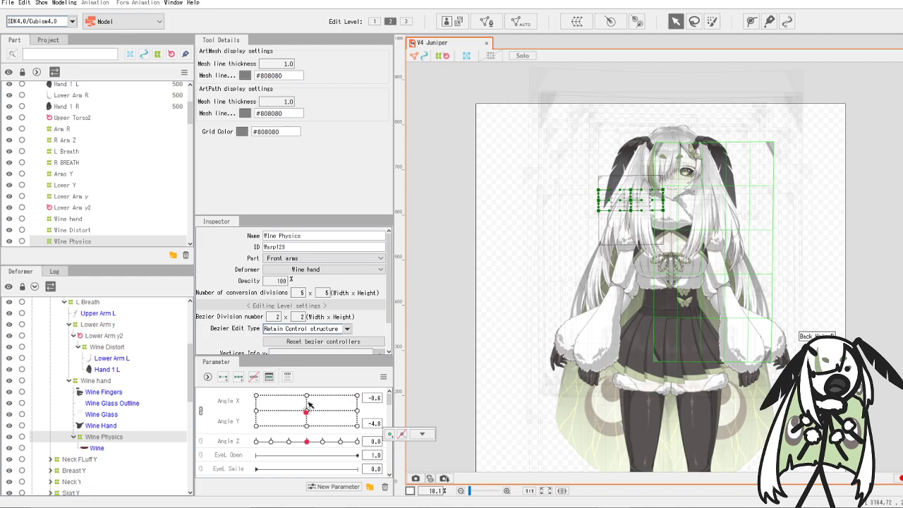
left_click_drag(305, 421, 309, 442)
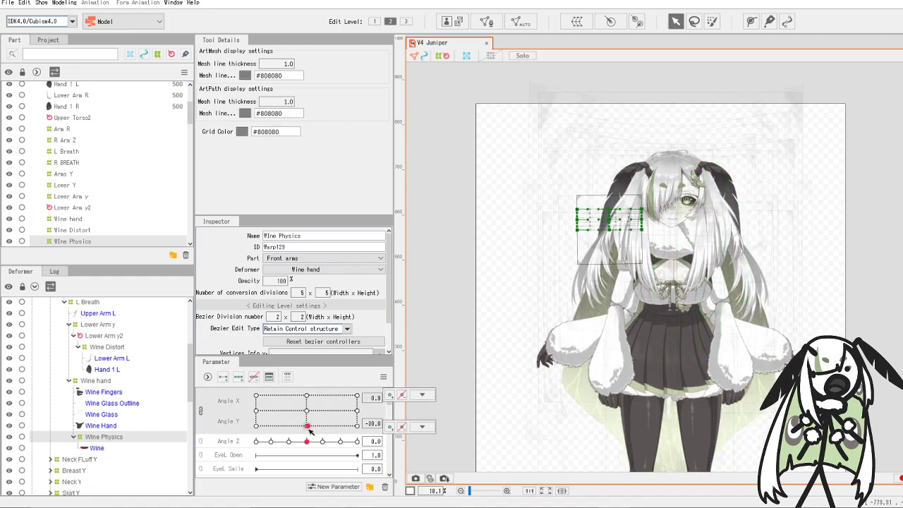
scroll(79, 400, "up", 3)
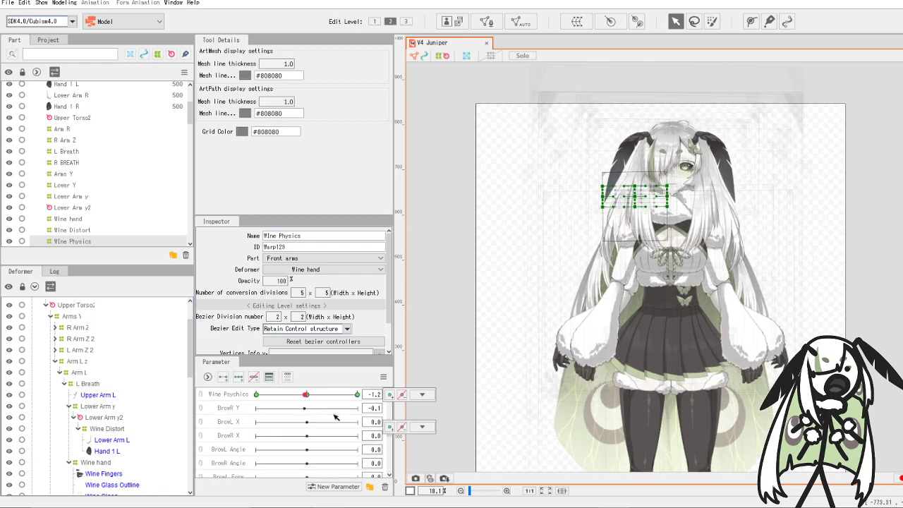
scroll(324, 420, "down", 5)
left_click_drag(307, 437, 273, 437)
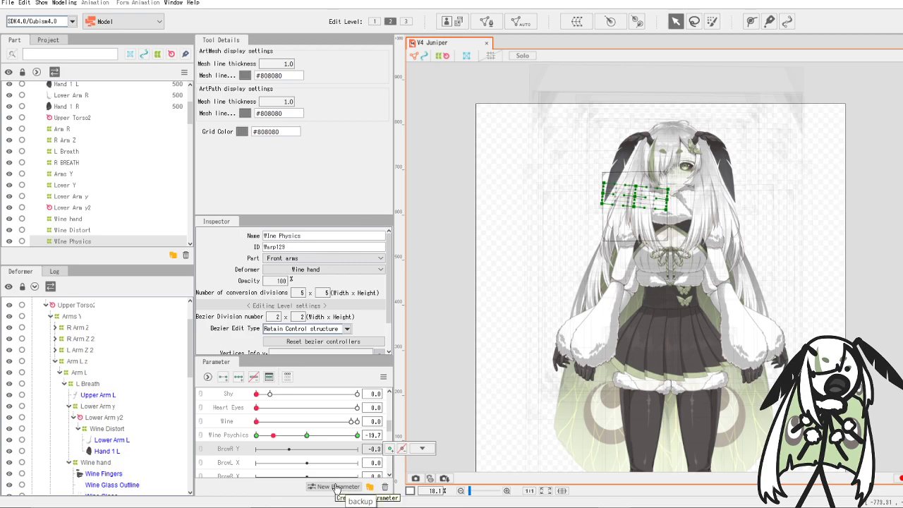
left_click(353, 491)
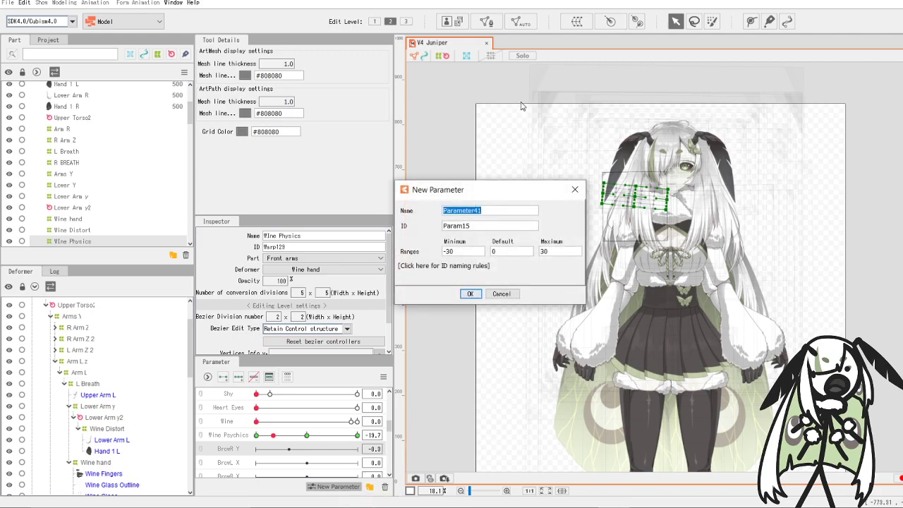
key("Tab")
key("Tab")
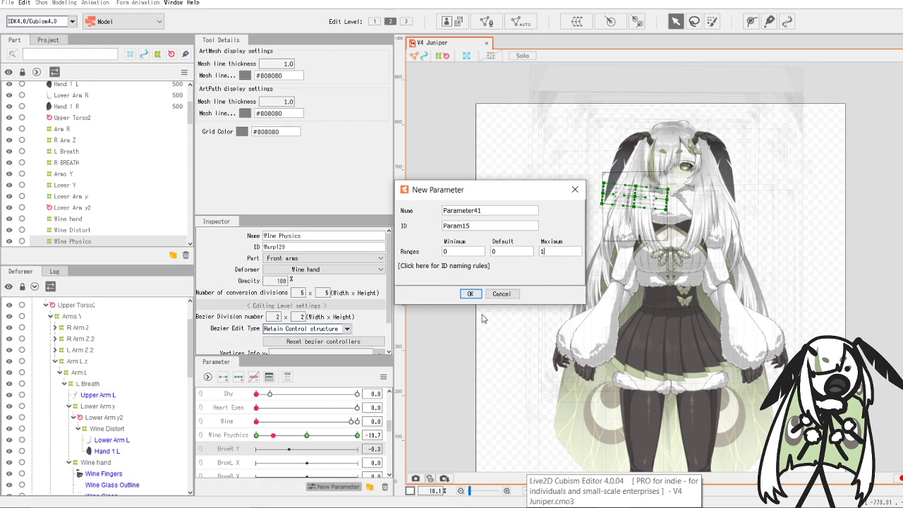
left_click(470, 294)
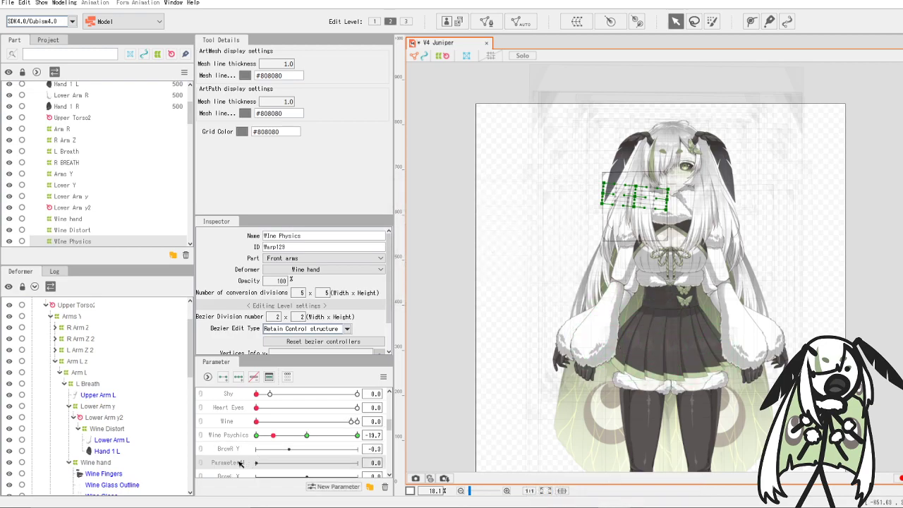
- Create a new parameter named Yandere with a range from 0 to 1 and a default of 0
left_click(333, 486)
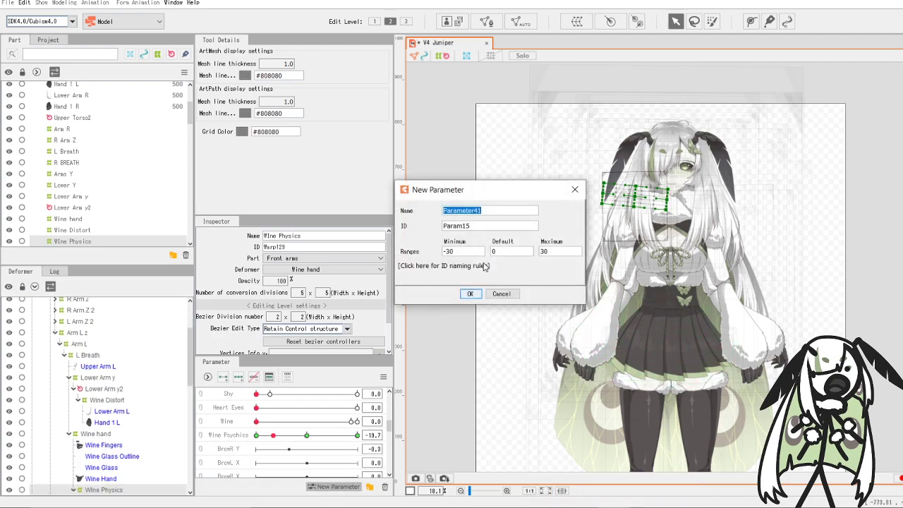
type("Yandere")
key("Tab")
key("Tab")
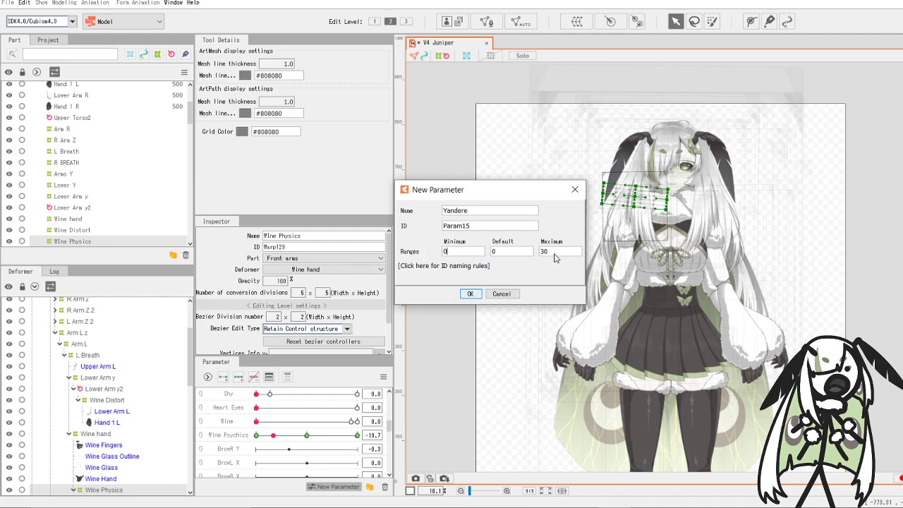
left_click(471, 293)
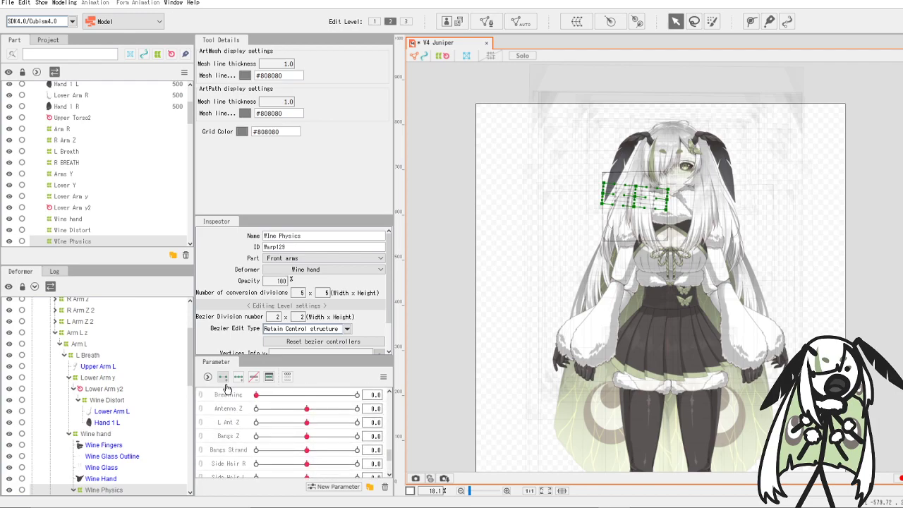
- Move the Yandere parameter in the parameter list so that it sits between Heart Eyes and Wine
scroll(224, 430, "down", 3)
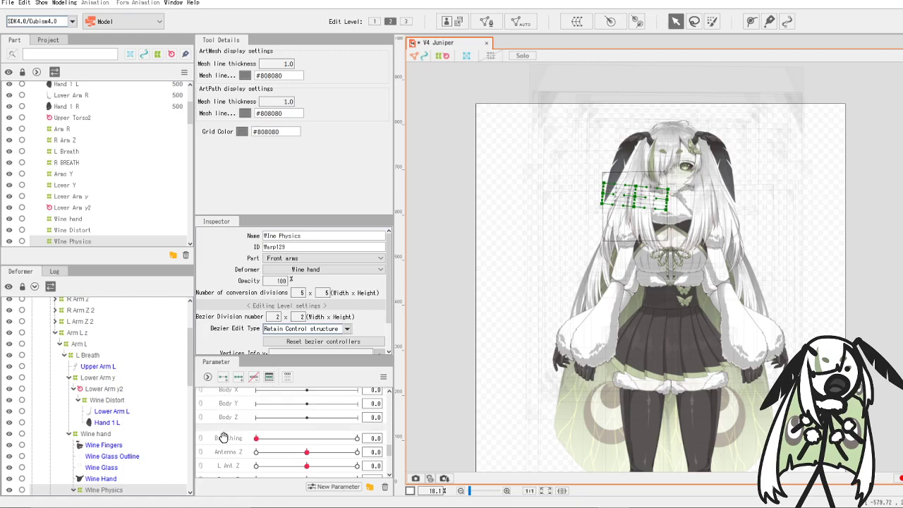
left_click_drag(221, 483, 235, 381)
scroll(235, 395, "up", 5)
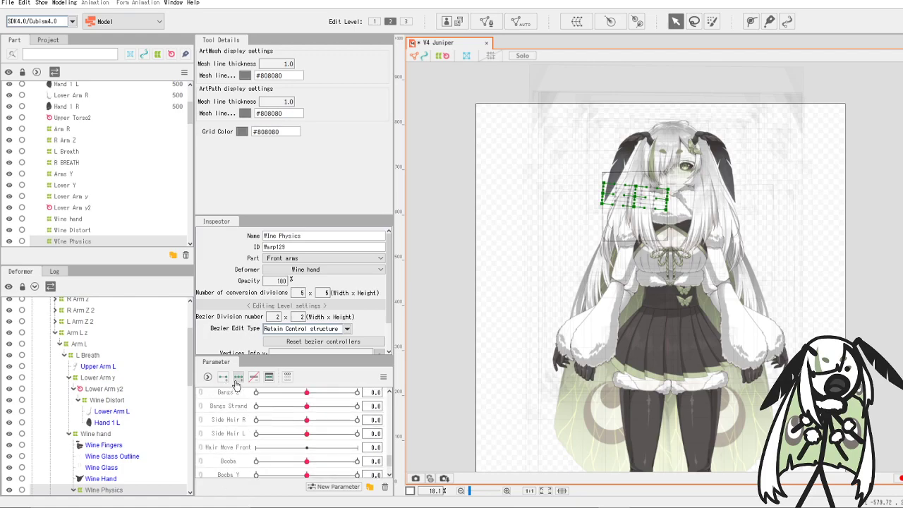
scroll(236, 389, "up", 5)
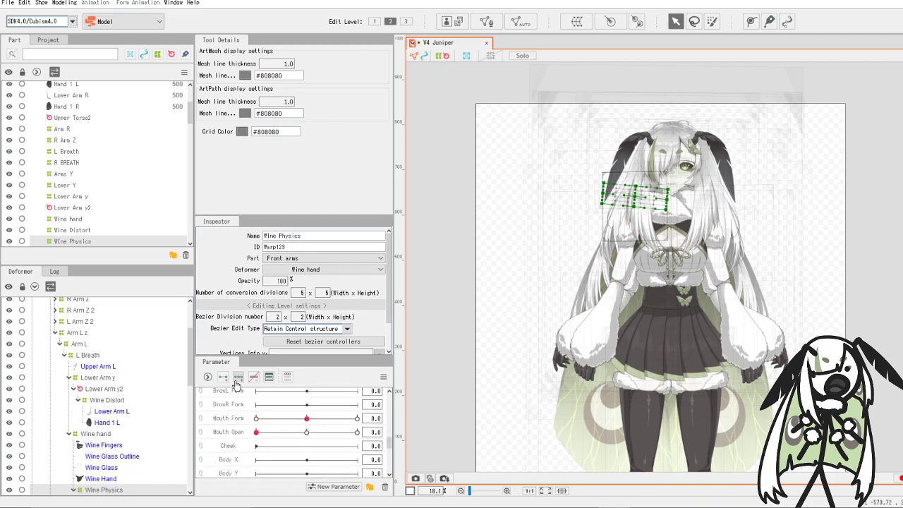
scroll(233, 396, "up", 2)
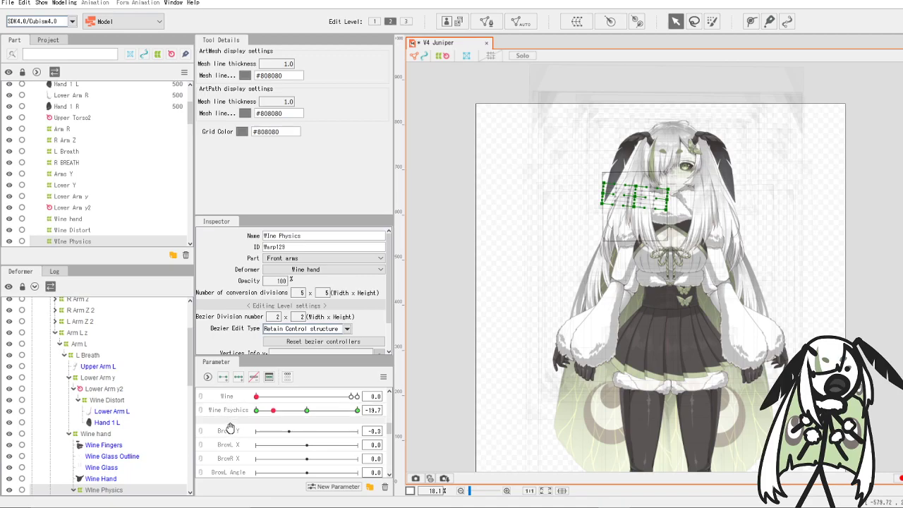
scroll(230, 423, "up", 3)
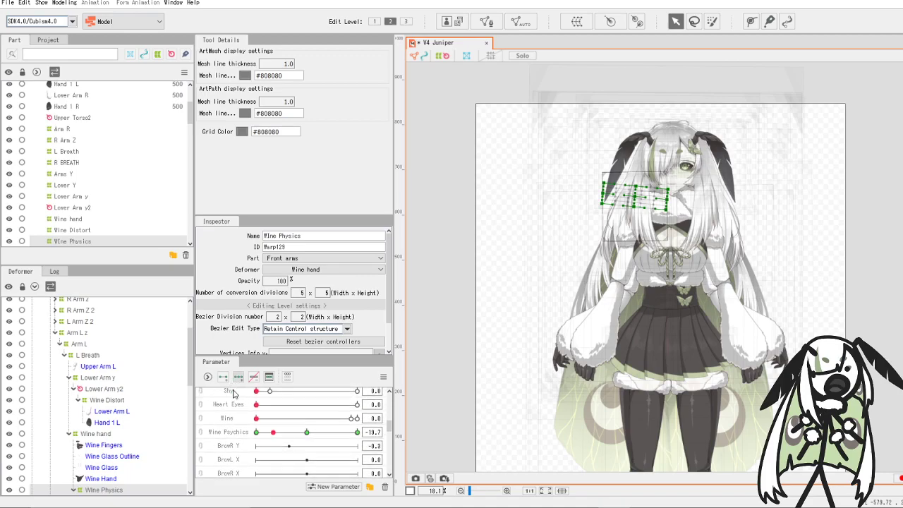
left_click_drag(228, 419, 229, 421)
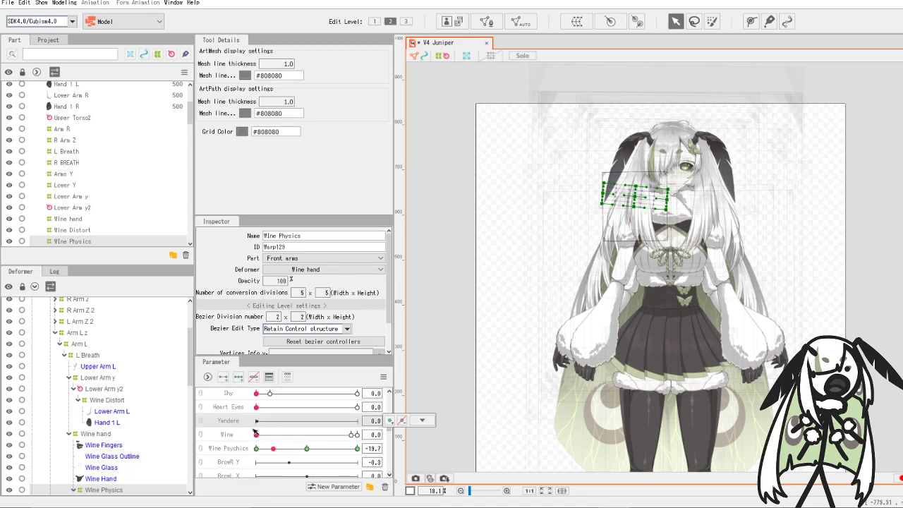
- Collapse the Arm L and Arm L z branches of the deformer hierarchy
scroll(99, 375, "down", 3)
scroll(102, 375, "up", 3)
scroll(88, 362, "down", 4)
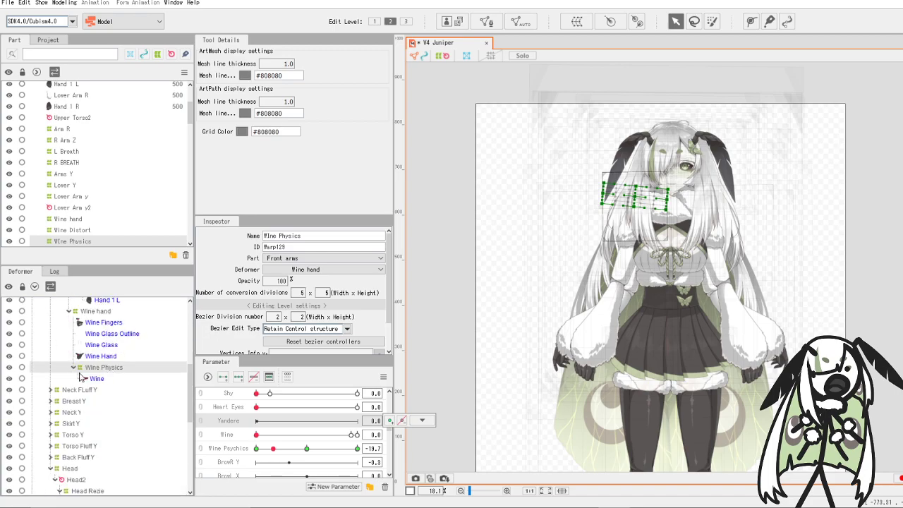
scroll(80, 379, "up", 4)
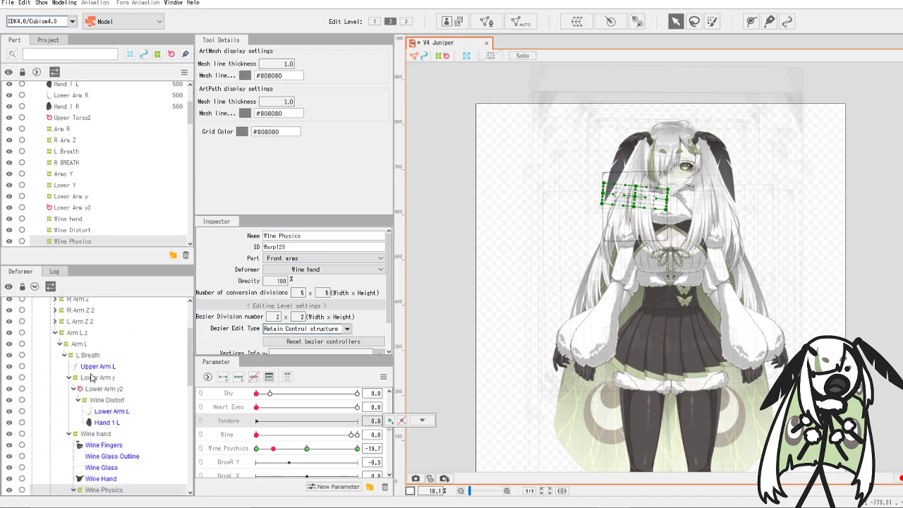
left_click(61, 343)
left_click(55, 333)
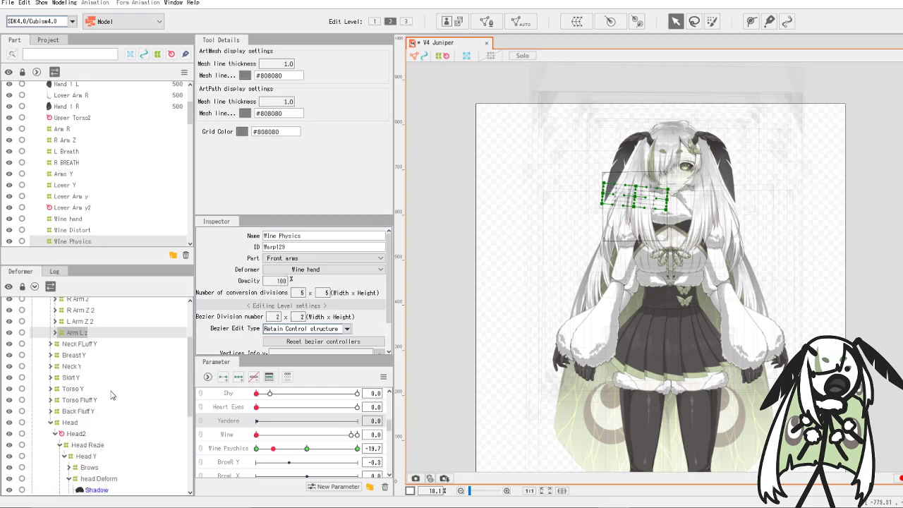
- Select the Shadow mesh under head Deform and add two keyforms to it on the Yandere parameter
scroll(110, 395, "down", 4)
left_click(96, 369)
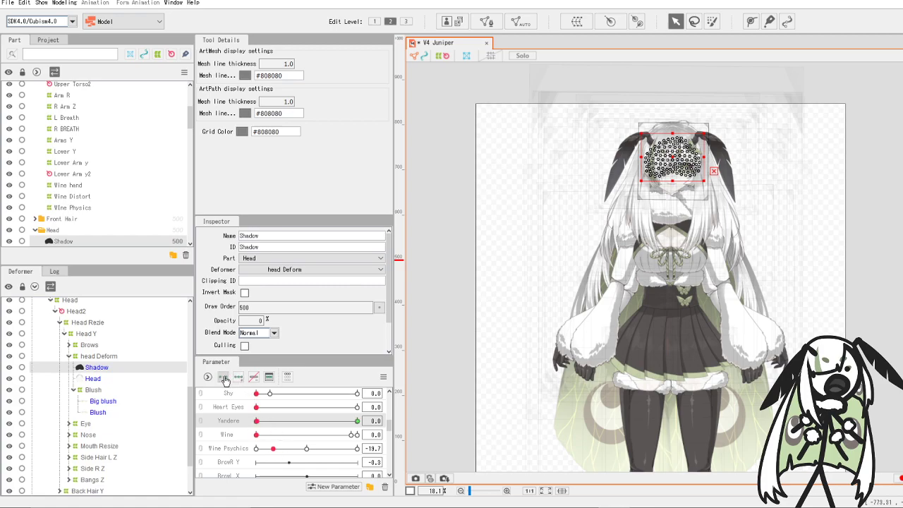
left_click(257, 422)
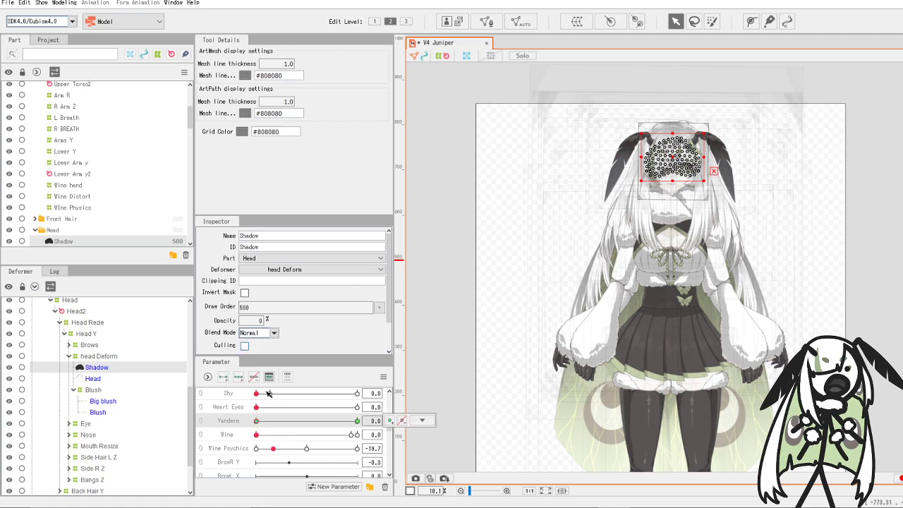
- Set the Shadow mesh's opacity to 30% for the Yandere keyform at 1.0 and inspect the face
left_click_drag(290, 422, 362, 417)
left_click(260, 320)
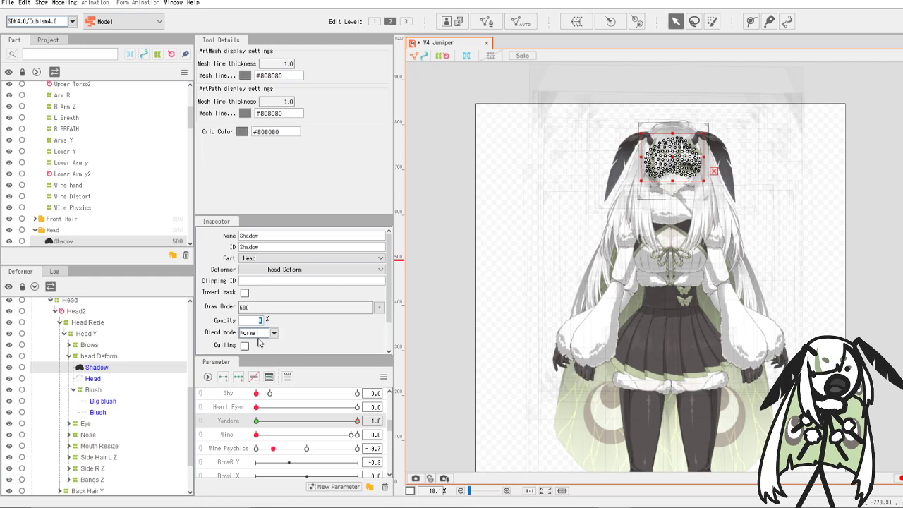
type("30")
key("Return")
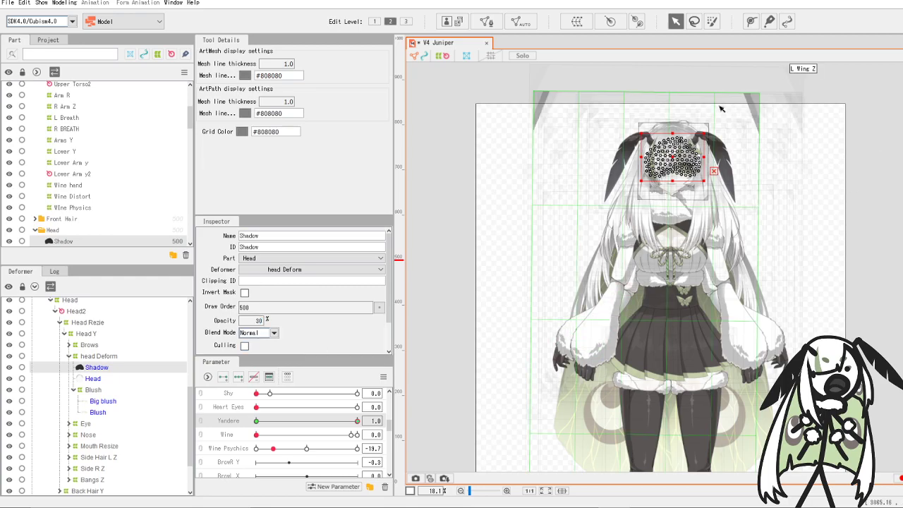
scroll(606, 186, "up", 4)
scroll(625, 186, "up", 5)
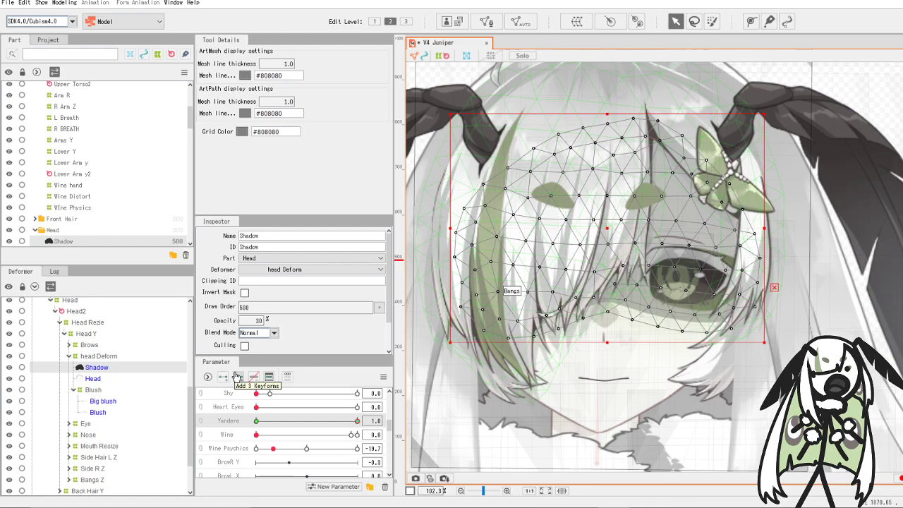
- Expand the Eye deformer's hierarchy through Iris and Iris Resize down to the contents of Iris Position
left_click_drag(356, 422, 412, 431)
left_click(422, 420)
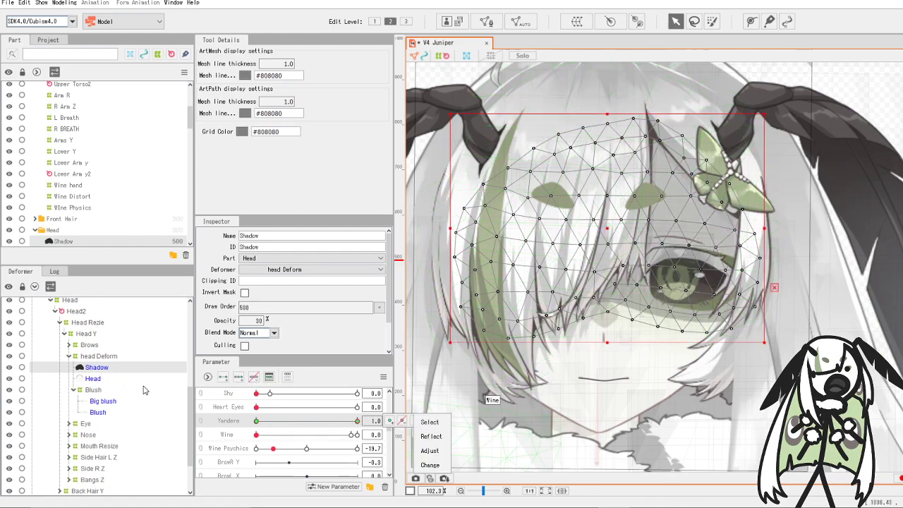
left_click(84, 421)
left_click(72, 423)
left_click(69, 424)
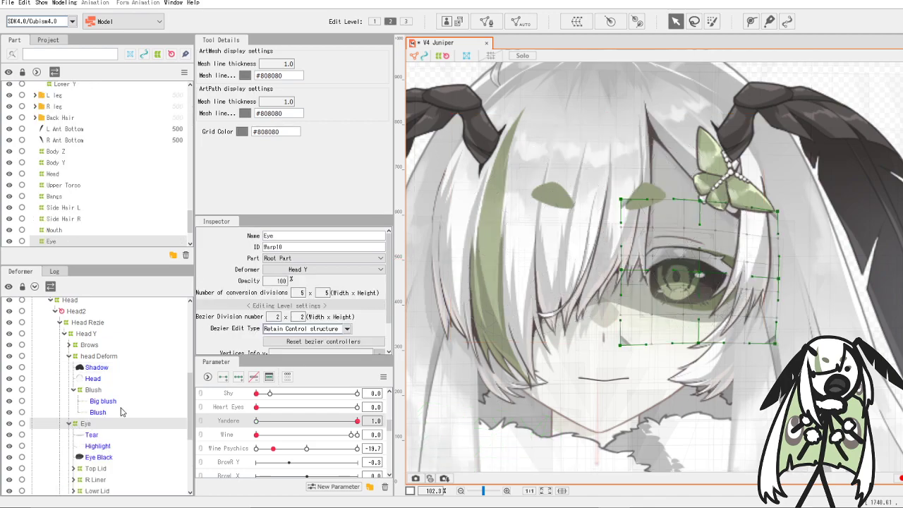
scroll(118, 408, "down", 4)
left_click(92, 391)
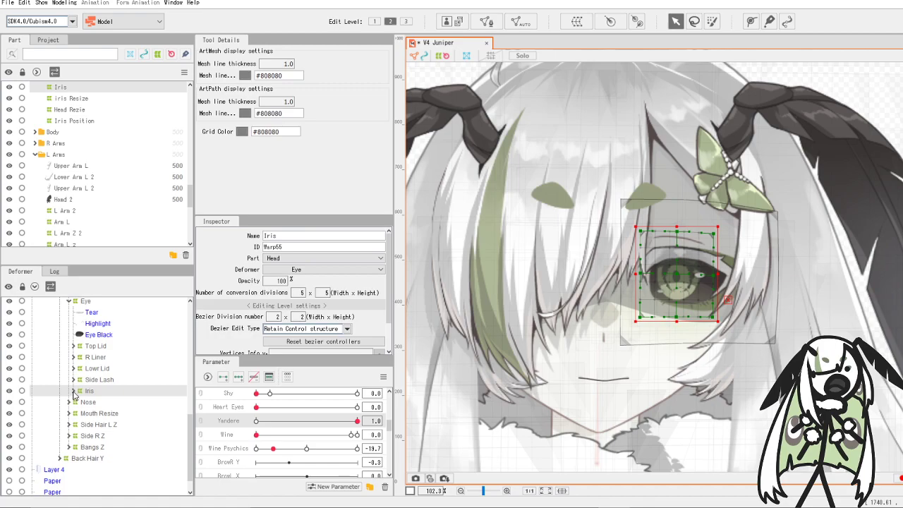
left_click(73, 391)
left_click(78, 402)
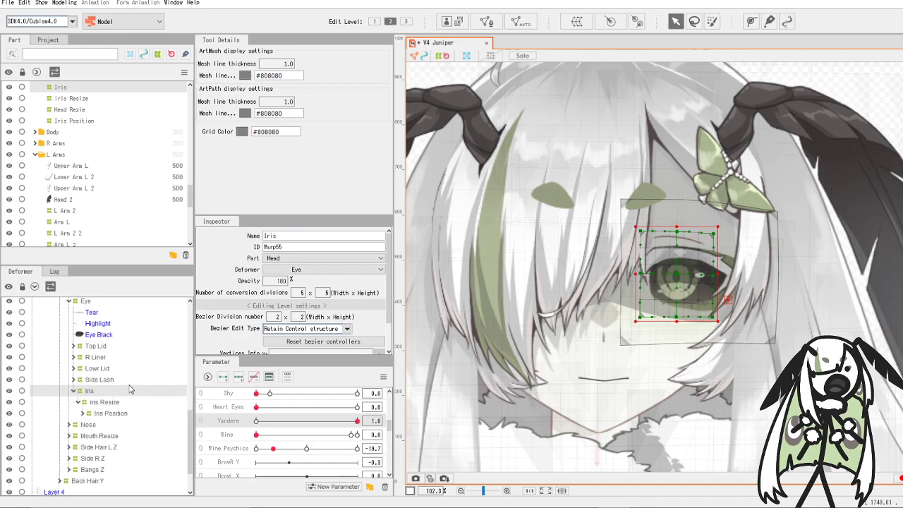
left_click(85, 416)
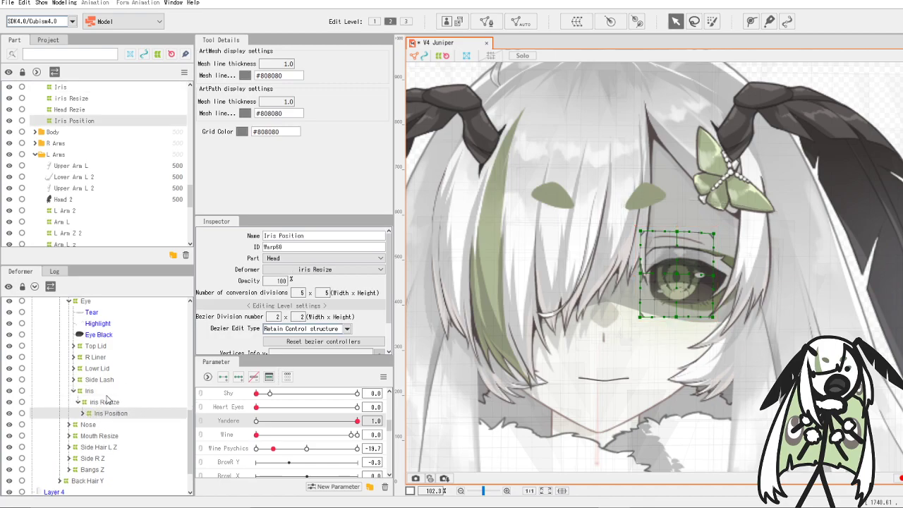
left_click(83, 413)
- Add two keyforms to the Yandere eyes mesh on the Yandere parameter and set its opacity to 0% at Yandere 0.0
left_click(113, 426)
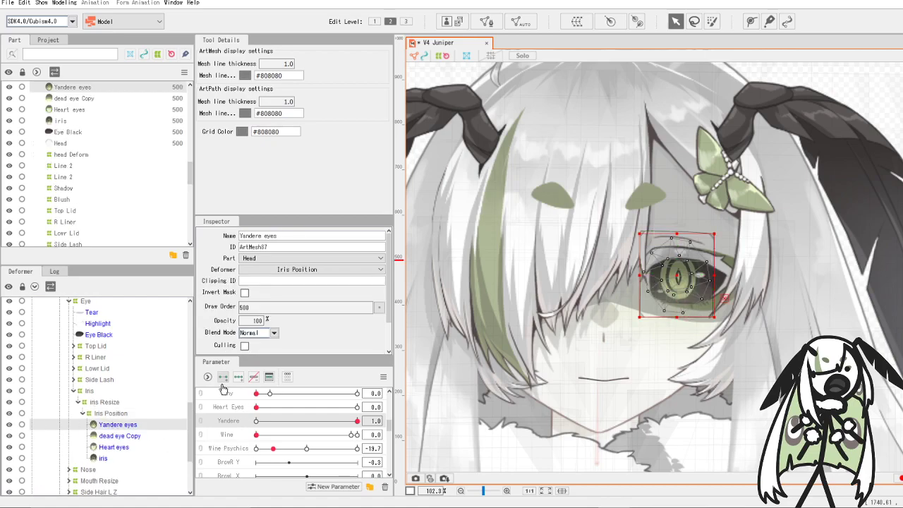
left_click(257, 422)
left_click(250, 319)
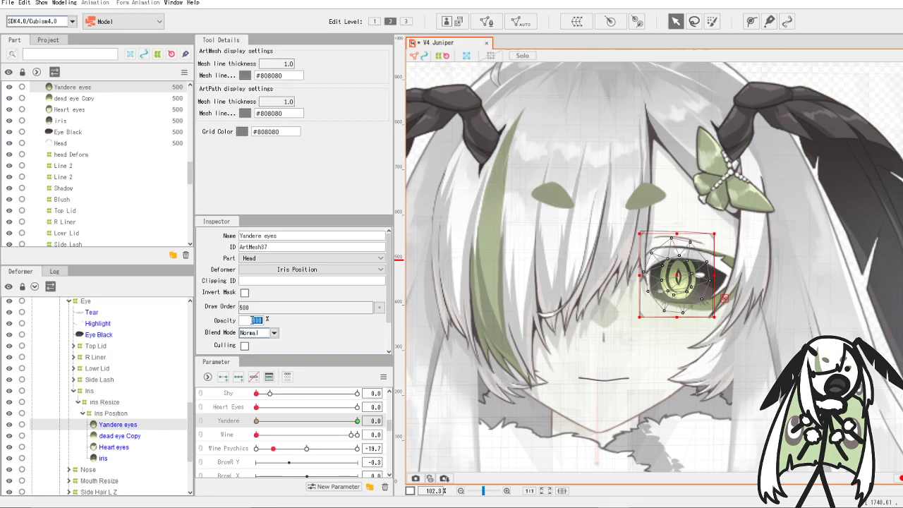
type("0")
key("Return")
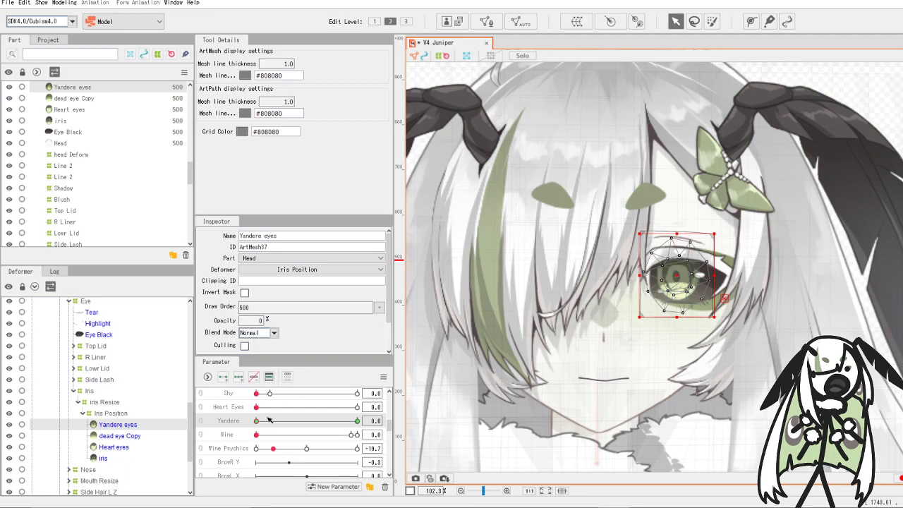
left_click_drag(268, 420, 357, 421)
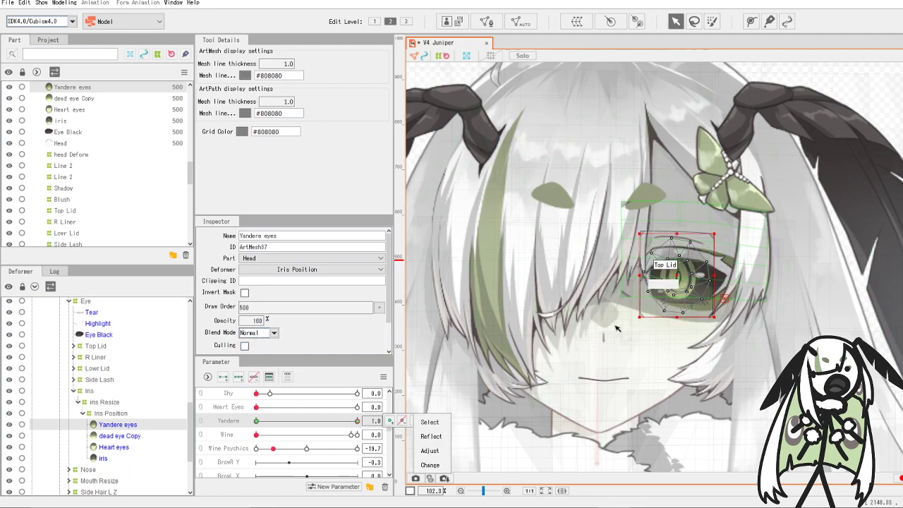
scroll(616, 328, "up", 2)
scroll(616, 328, "up", 2)
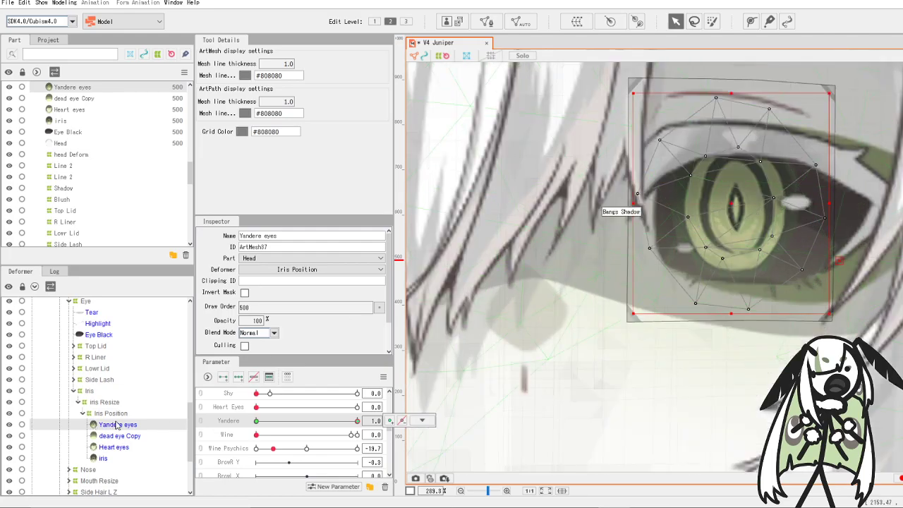
- Add two keyforms to the eye's Highlight mesh on the Yandere parameter and set its opacity to 0% at Yandere 1.0
scroll(135, 417, "up", 2)
left_click(98, 365)
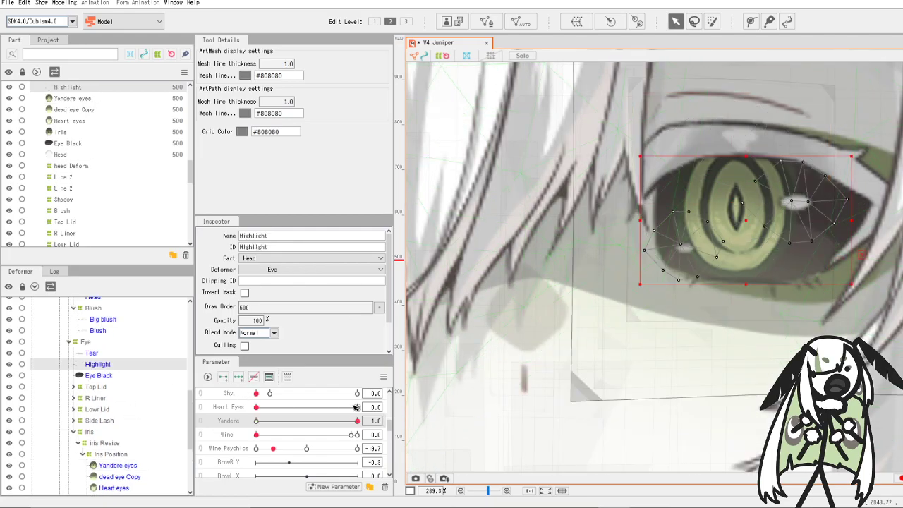
left_click(258, 422)
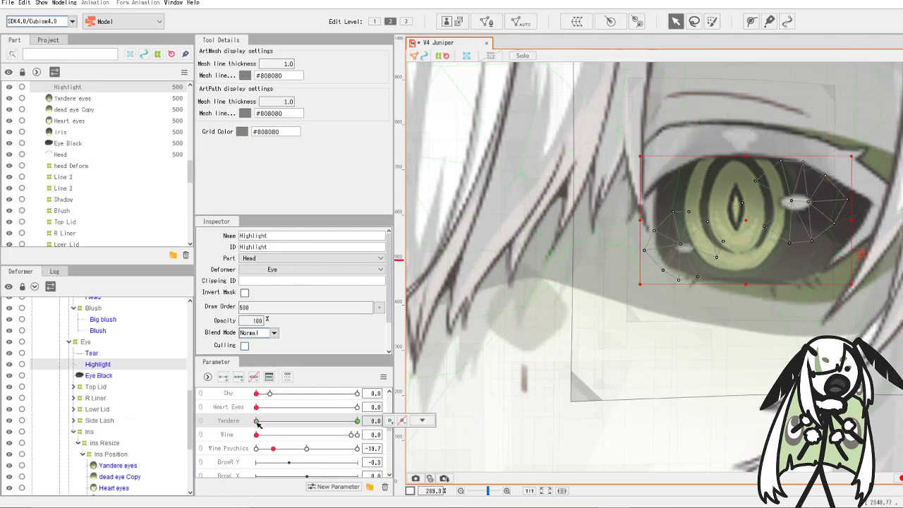
left_click_drag(279, 434, 359, 433)
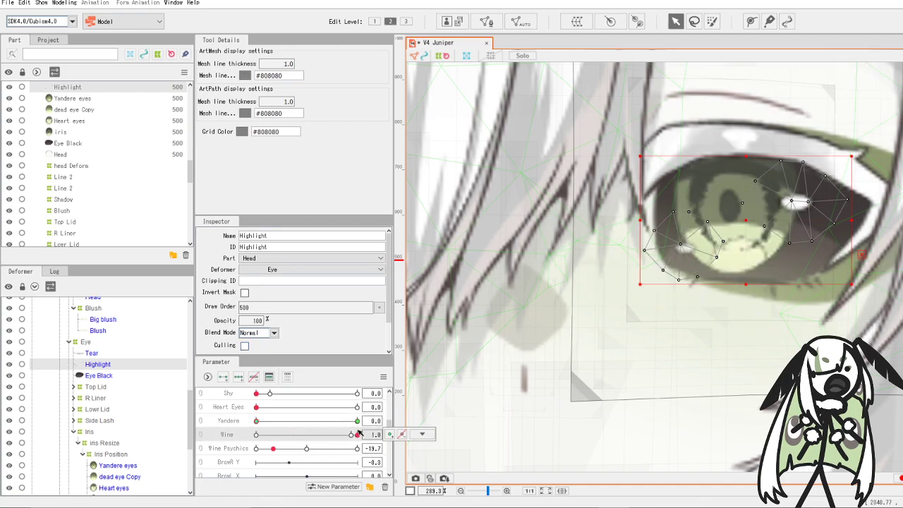
left_click_drag(295, 424, 357, 421)
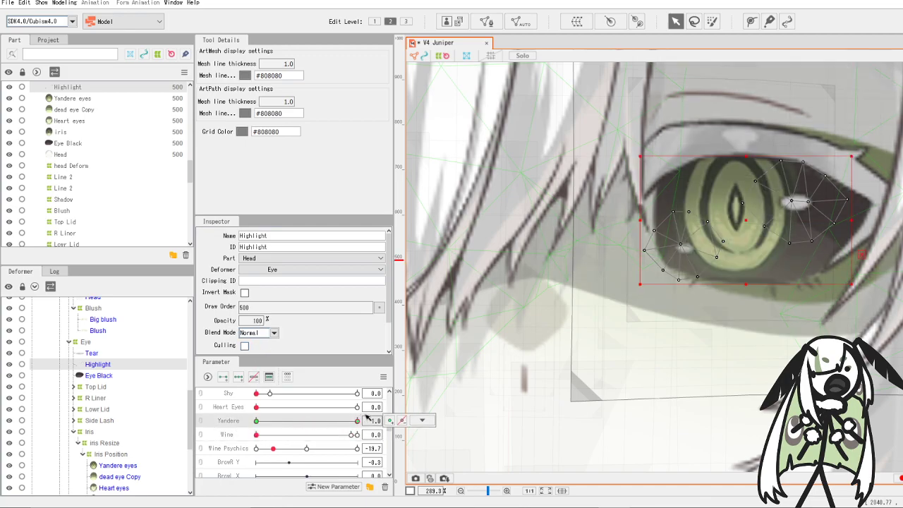
left_click(258, 321)
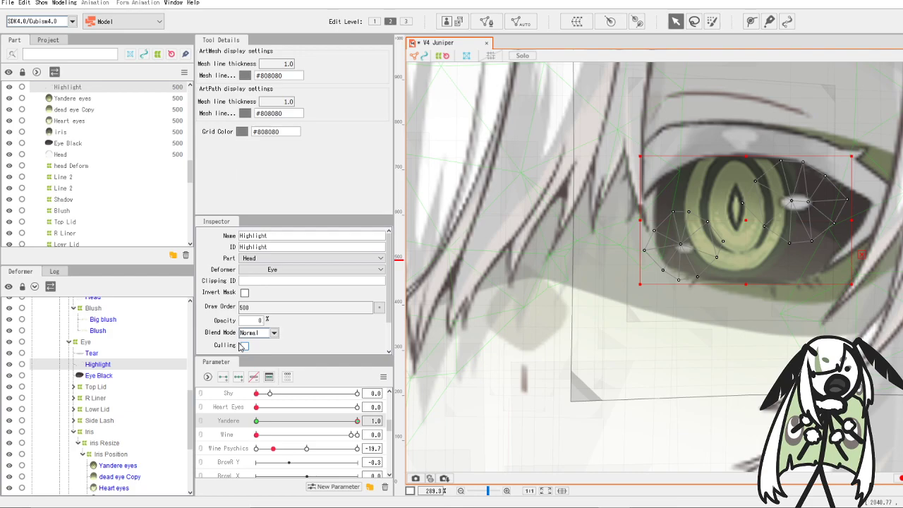
- Examine the Yandere expression on the face and check the shadow while turning the head with Angle X and Angle Y
scroll(776, 141, "down", 5)
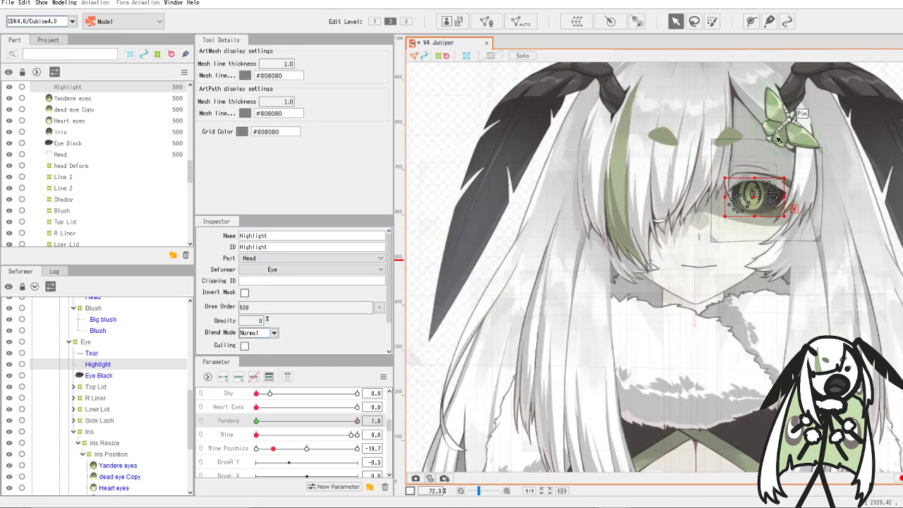
scroll(781, 138, "down", 2)
scroll(787, 115, "up", 2)
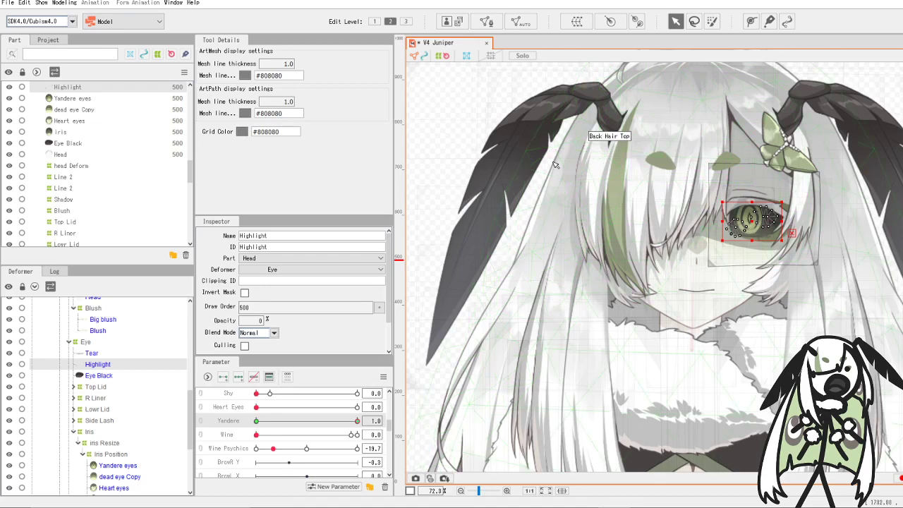
scroll(606, 134, "down", 2)
scroll(654, 242, "up", 2)
scroll(654, 242, "up", 2)
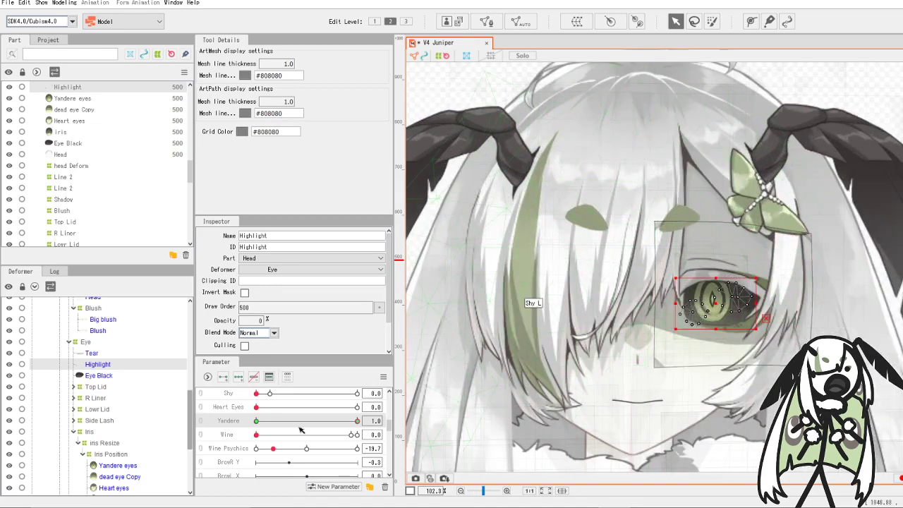
left_click_drag(357, 422, 225, 425)
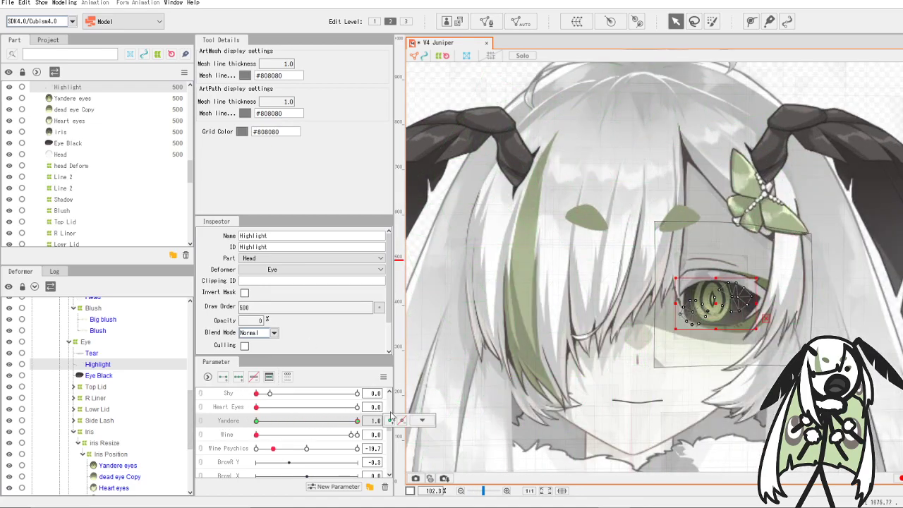
left_click_drag(291, 401, 386, 395)
scroll(296, 416, "up", 5)
left_click_drag(317, 412, 226, 390)
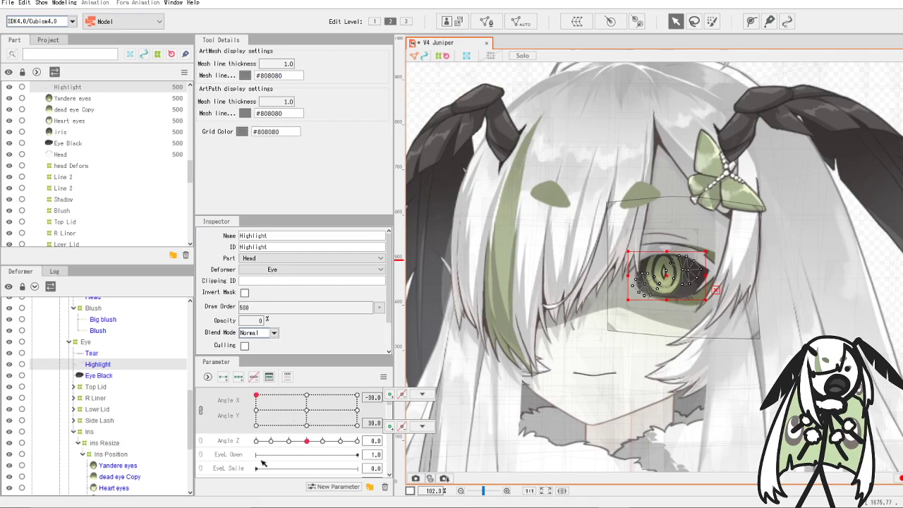
- Try to add three keyforms on Angle X and Angle Y to the Shadow mesh and shift it sideways at Angle X -30
scroll(120, 378, "up", 3)
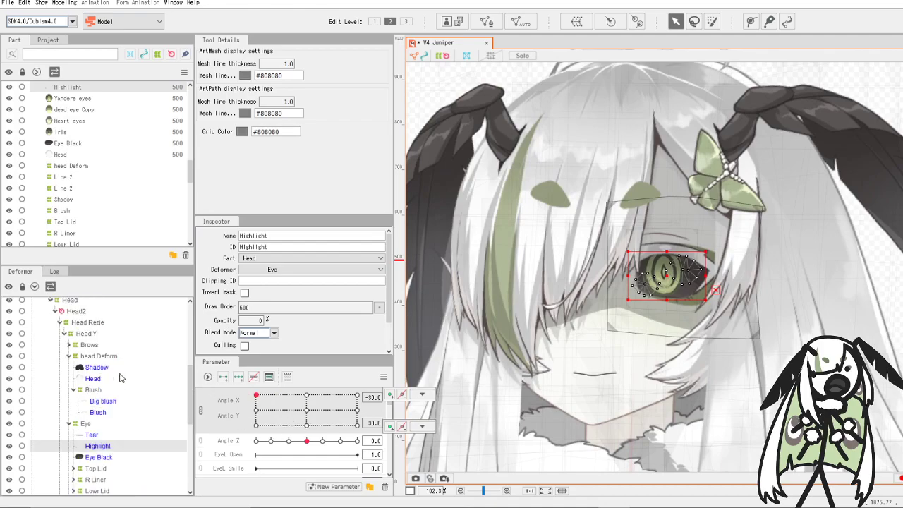
left_click(97, 367)
left_click_drag(101, 373, 98, 394)
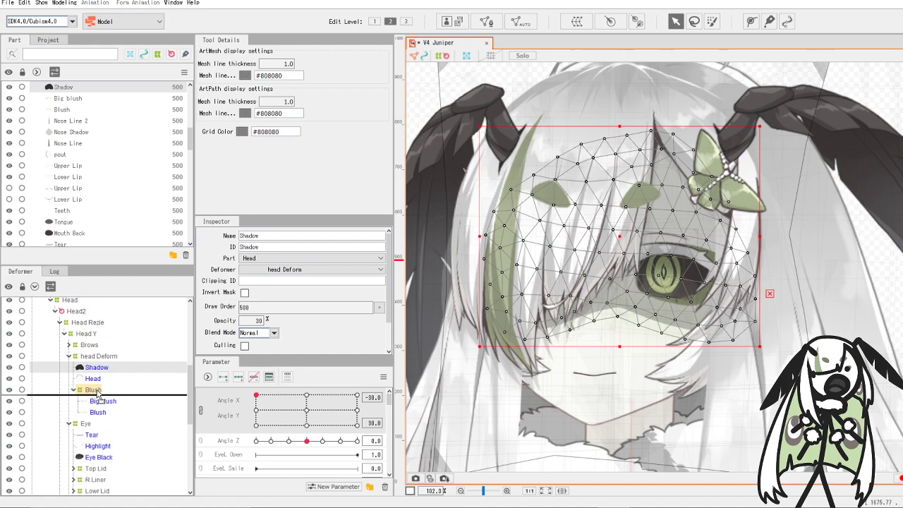
left_click_drag(98, 394, 99, 393)
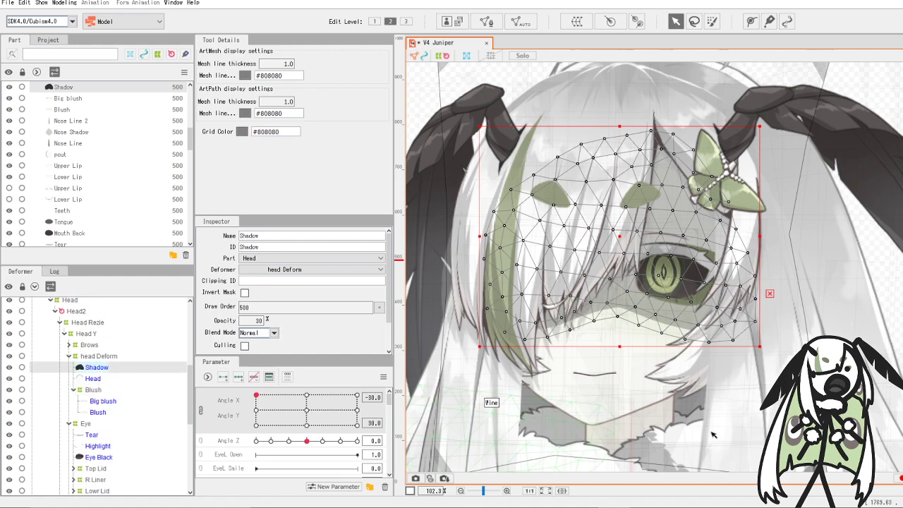
left_click(239, 376)
left_click(495, 277)
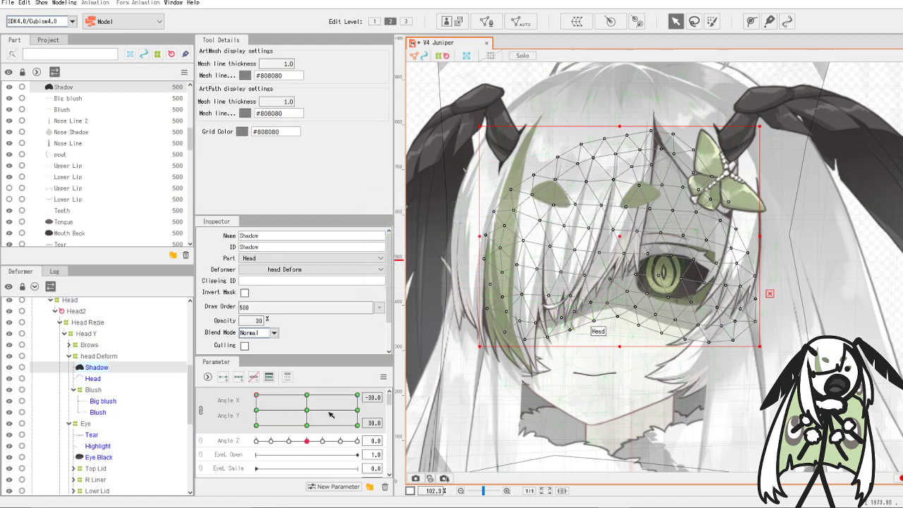
left_click_drag(308, 411, 220, 411)
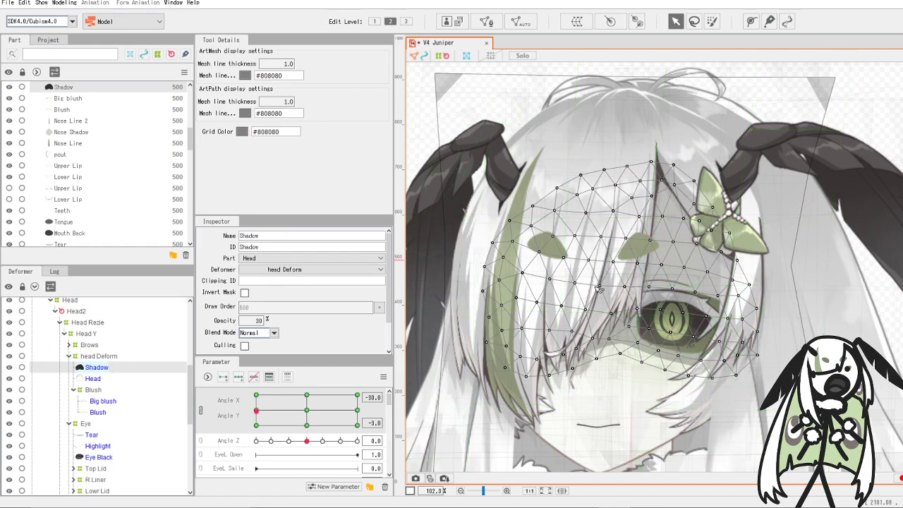
left_click(256, 411)
left_click_drag(621, 259, 599, 251)
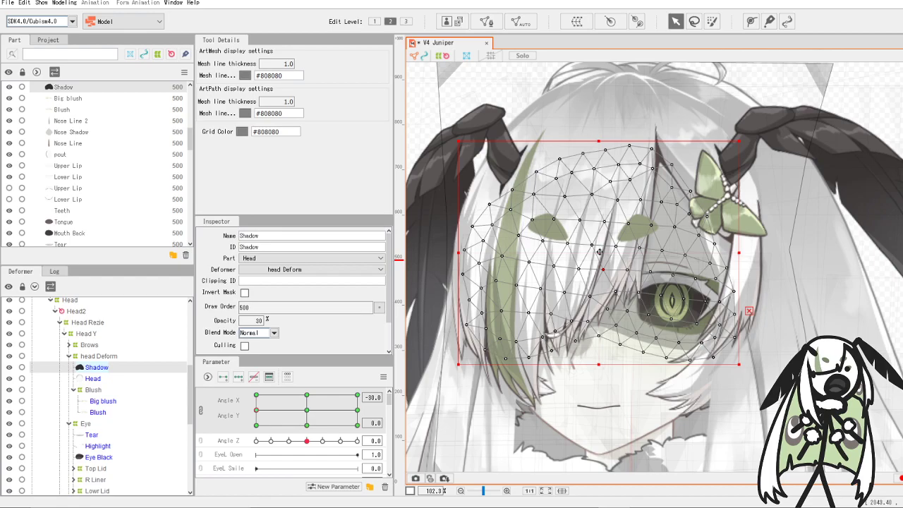
- Undo the Shadow mesh's shift and its Angle X and Angle Y keyforms
key("ctrl+z")
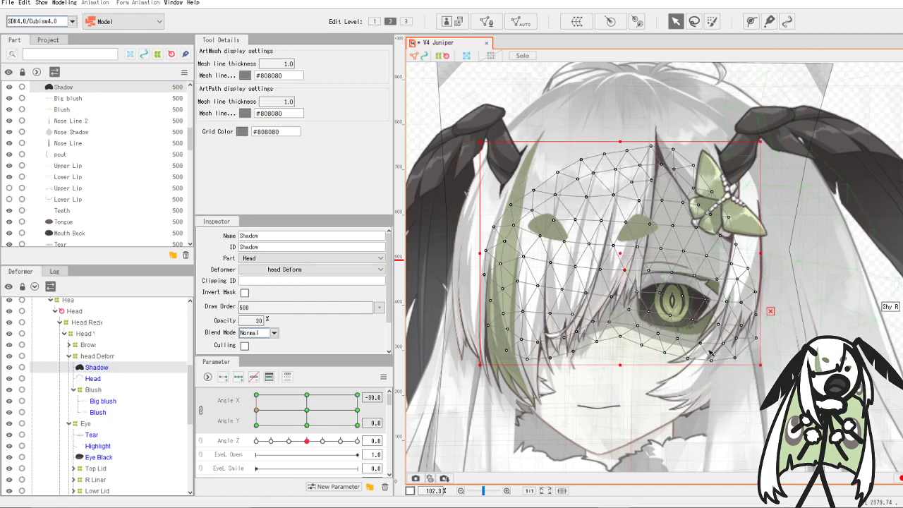
key("ctrl+z")
key("ctrl+z")
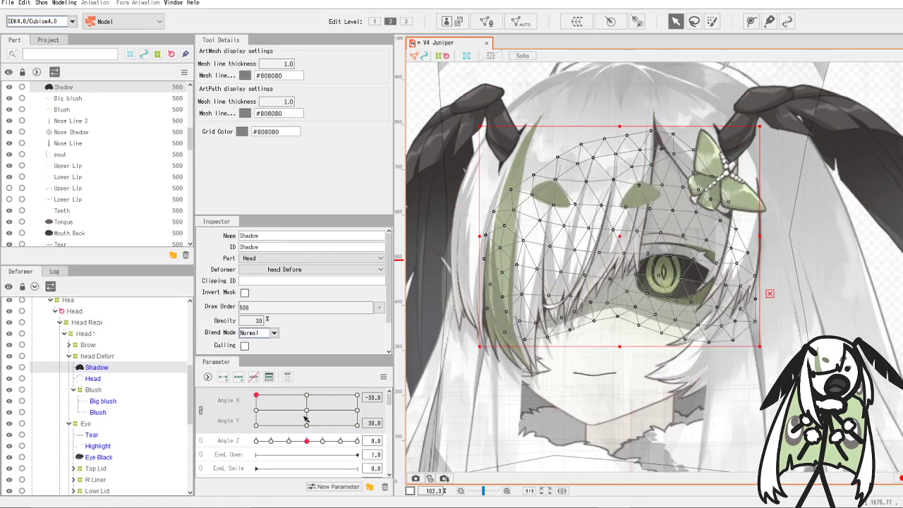
- Create a warp deformer named Shadow as parent of the Shadow mesh, with 2 × 2 Bezier and 5 × 5 conversion divisions
left_click_drag(288, 413, 309, 411)
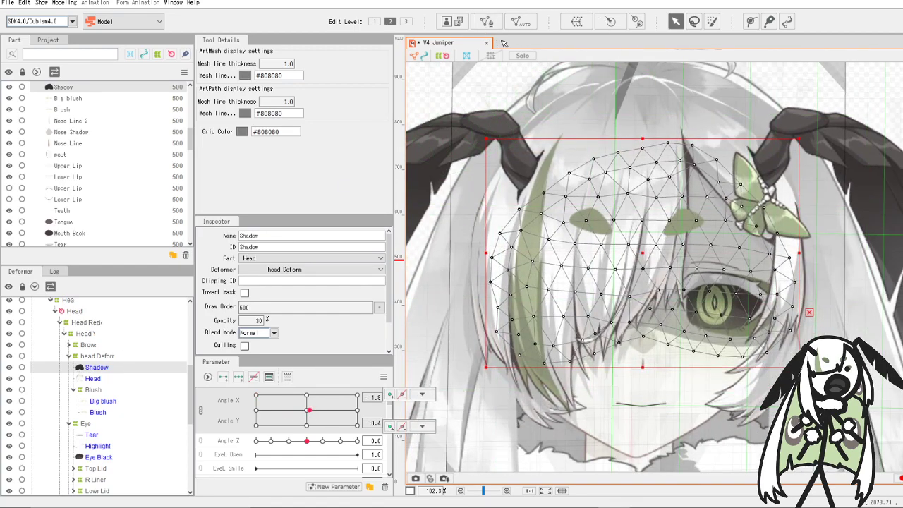
left_click(568, 22)
left_click(574, 24)
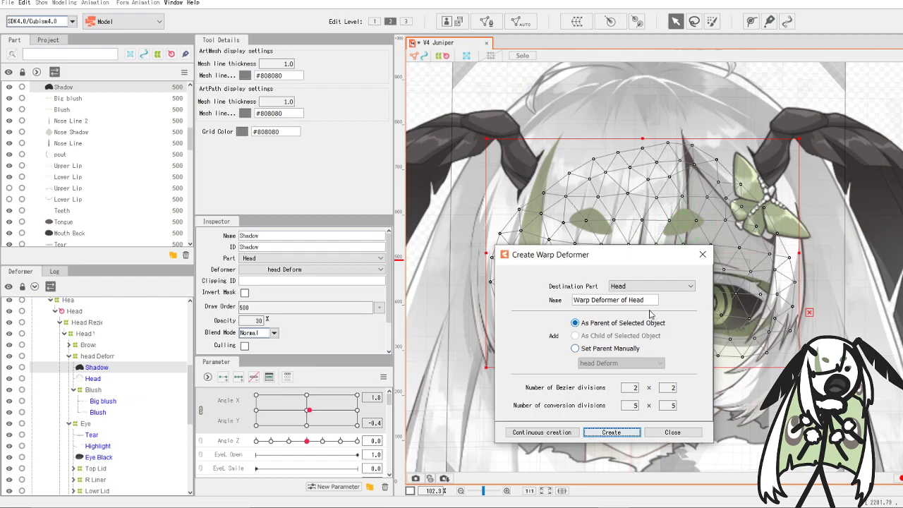
left_click_drag(650, 301, 521, 288)
type("Shadow")
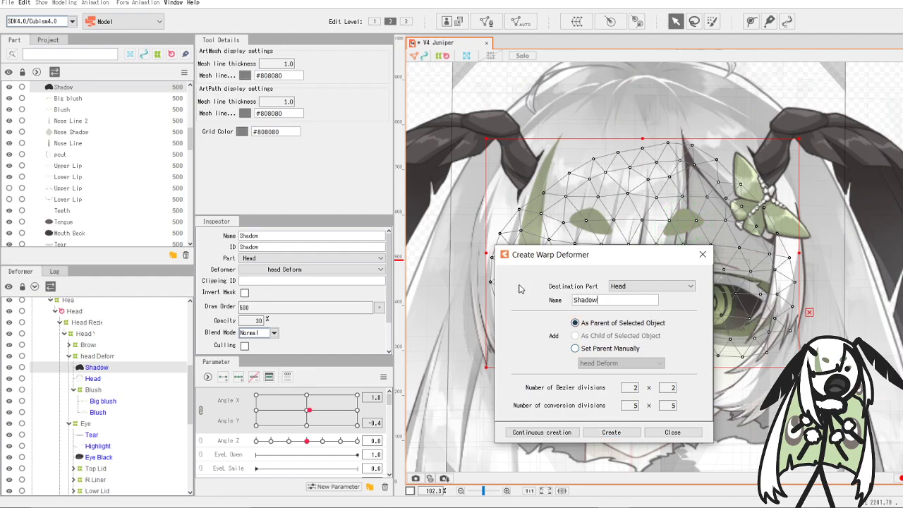
left_click(611, 432)
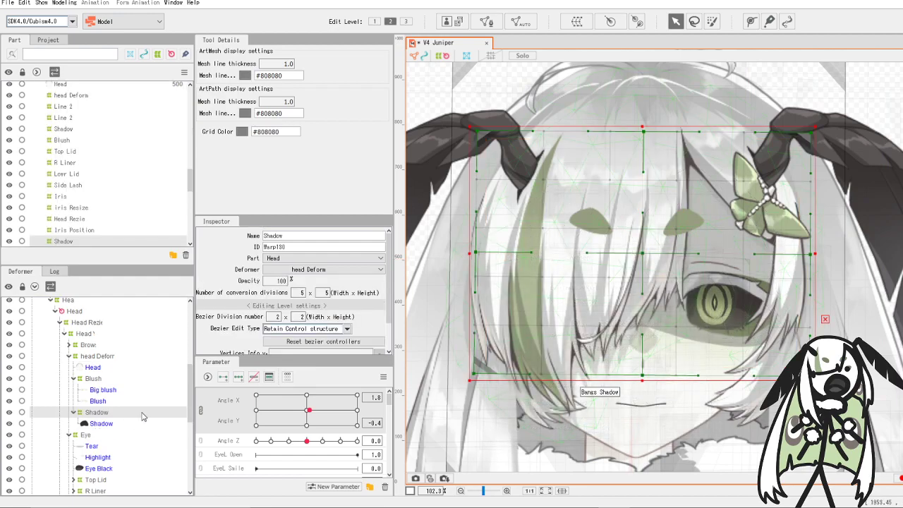
- Shift the Shadow warp deformer left with its right edge stretched outward at Angle X -30, and shift it right at Angle X 30
left_click(307, 411)
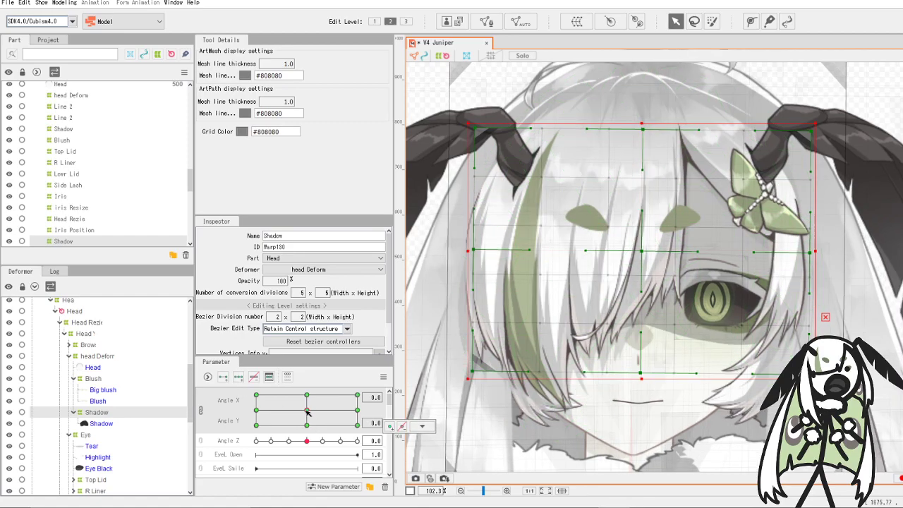
left_click_drag(307, 411, 256, 414)
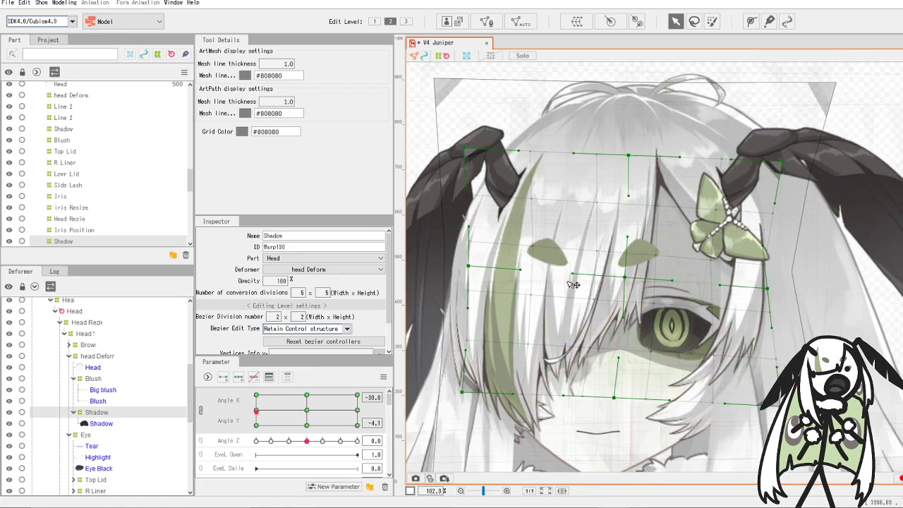
left_click(646, 250)
left_click_drag(624, 256, 594, 256)
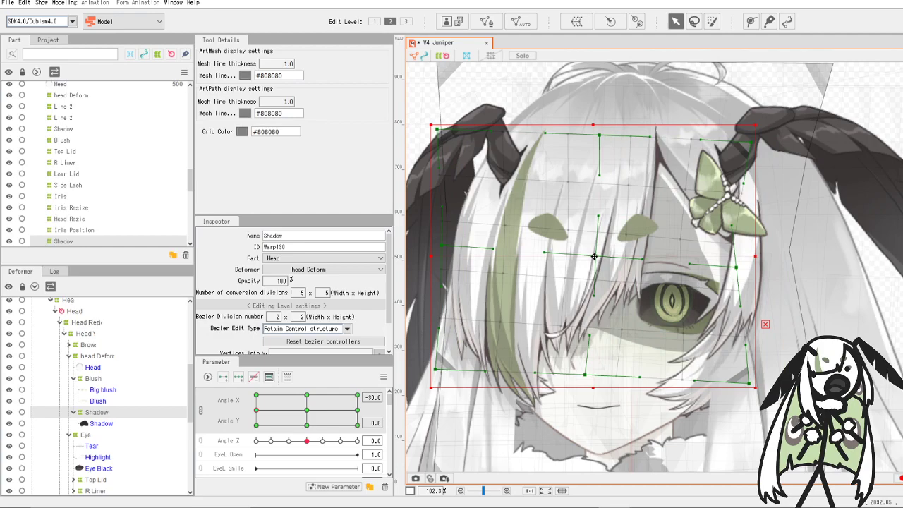
left_click_drag(736, 267, 778, 257)
left_click_drag(650, 137, 674, 122)
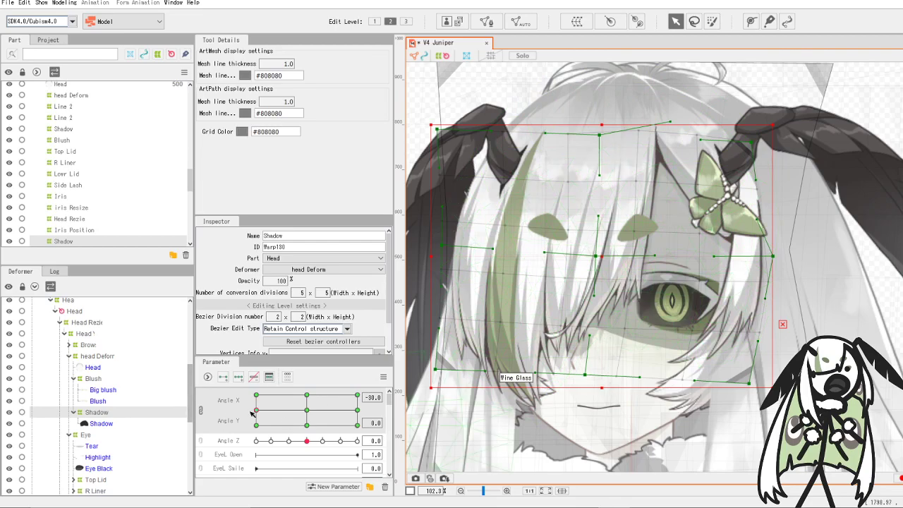
left_click_drag(252, 413, 358, 416)
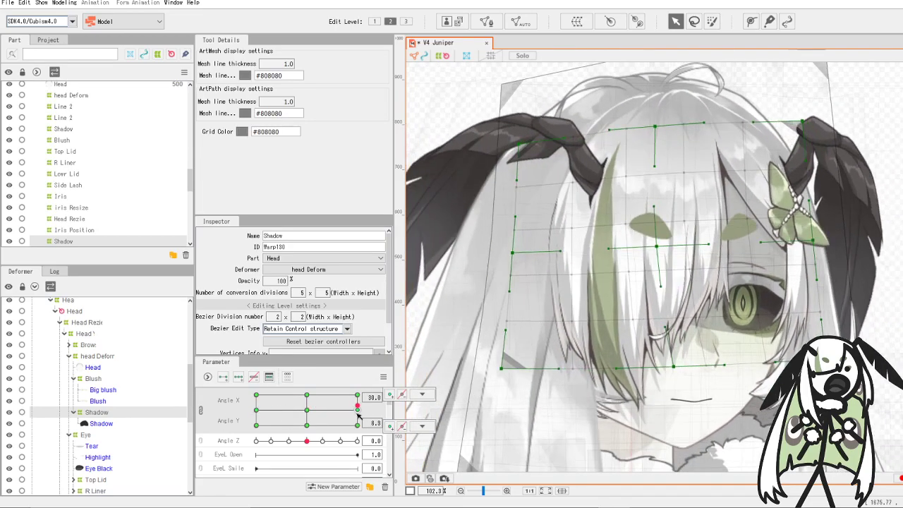
left_click_drag(668, 246, 701, 263)
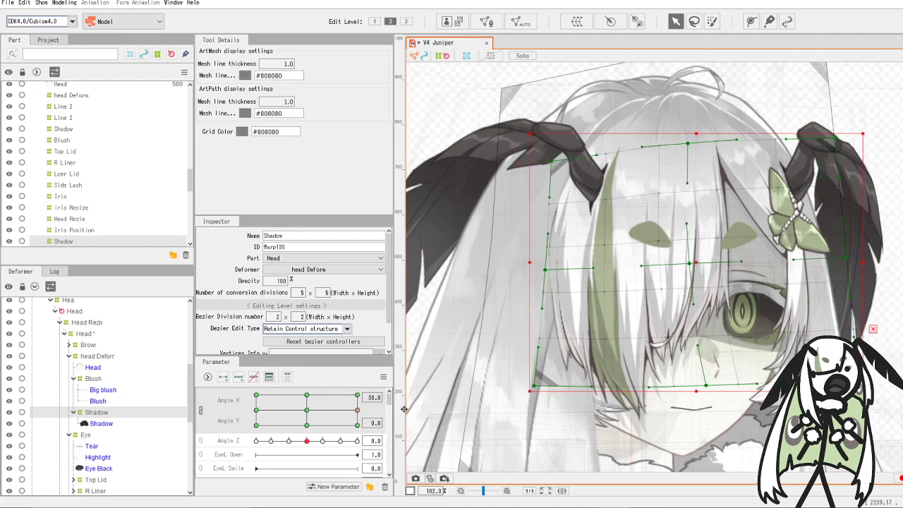
- Shift the Shadow warp deformer slightly up at Angle Y 30 and slightly down at Angle Y -30
left_click_drag(358, 411, 309, 387)
left_click(308, 395)
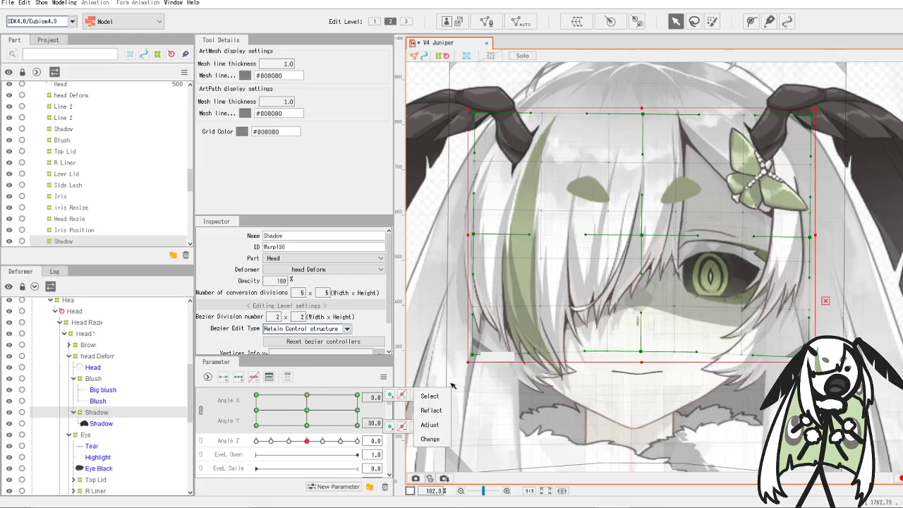
left_click_drag(642, 235, 644, 225)
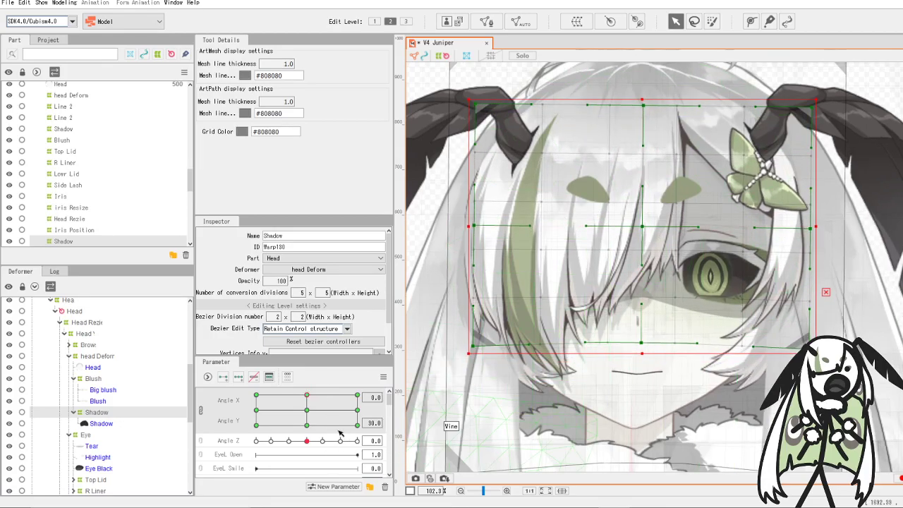
left_click(307, 425)
scroll(632, 411, "down", 5)
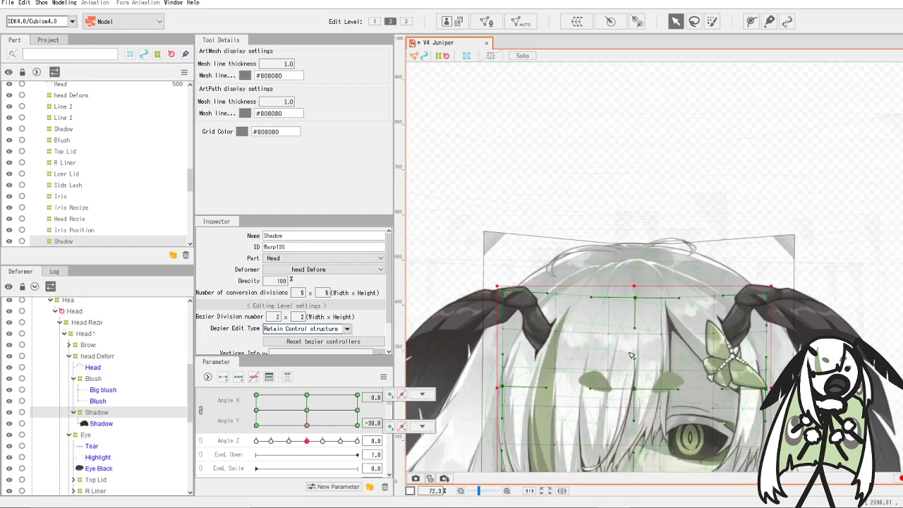
scroll(632, 411, "up", 6)
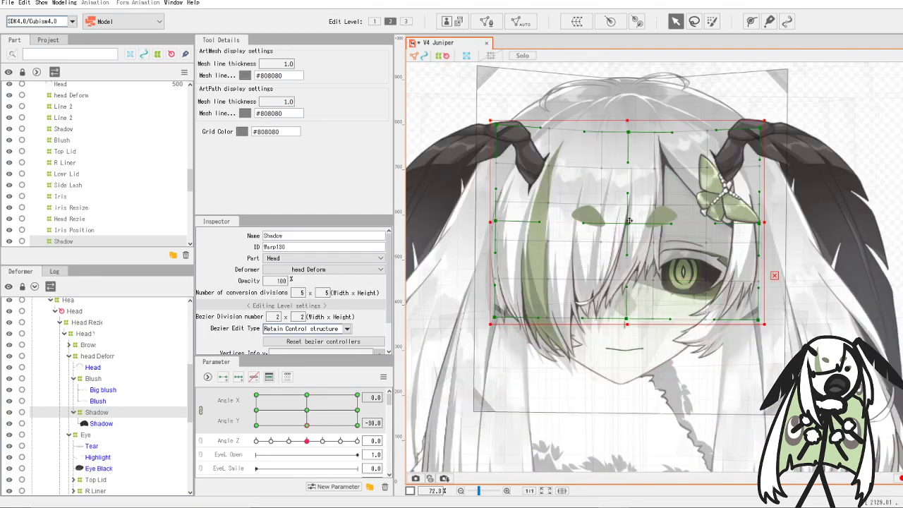
left_click_drag(629, 238, 628, 235)
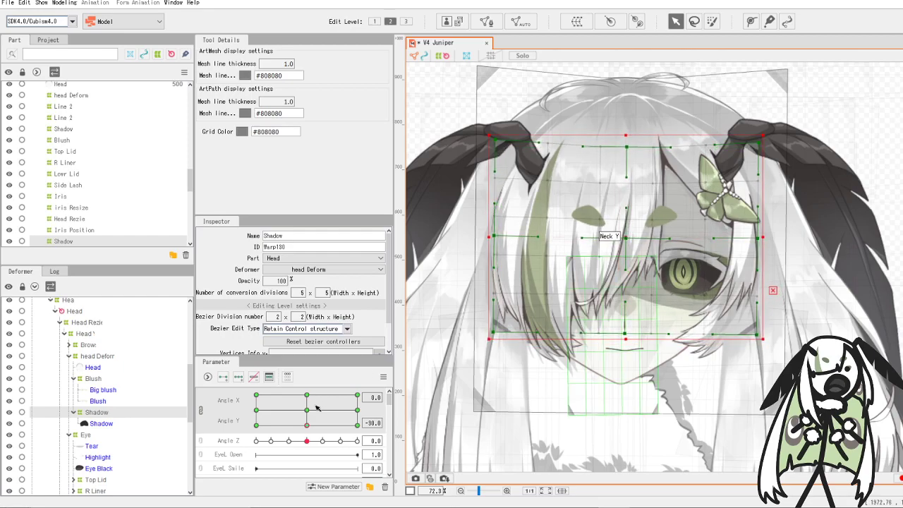
- Automatically generate the four corner shapes of the selected Shadow deformer for Angle X and Angle Y, and recenter the head angles
left_click(383, 377)
left_click(565, 446)
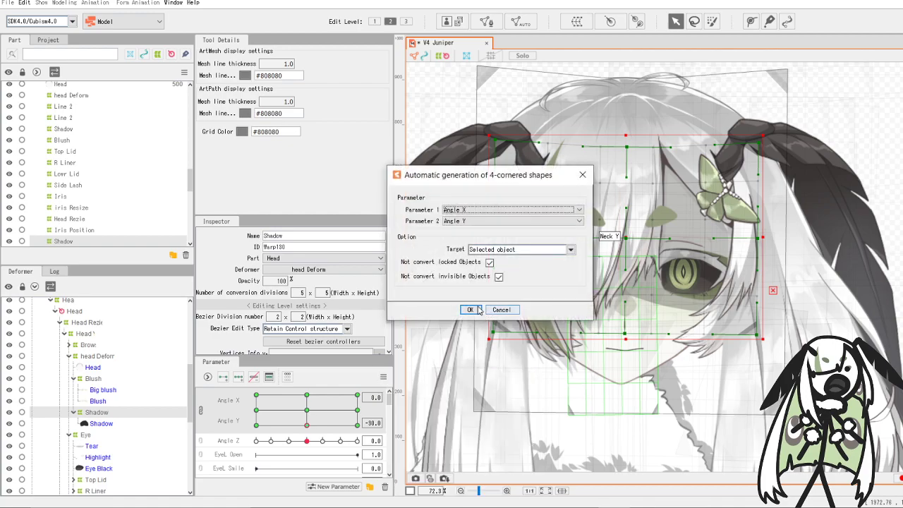
left_click(470, 308)
mouse_move(305, 407)
left_mouse_down()
mouse_move(244, 443)
mouse_move(307, 410)
left_mouse_up()
- Turn on the Yandere expression and check the face shadow at diagonal head angles, including Angle X -30 with Angle Y -30
scroll(309, 427, "down", 1)
scroll(311, 429, "down", 5)
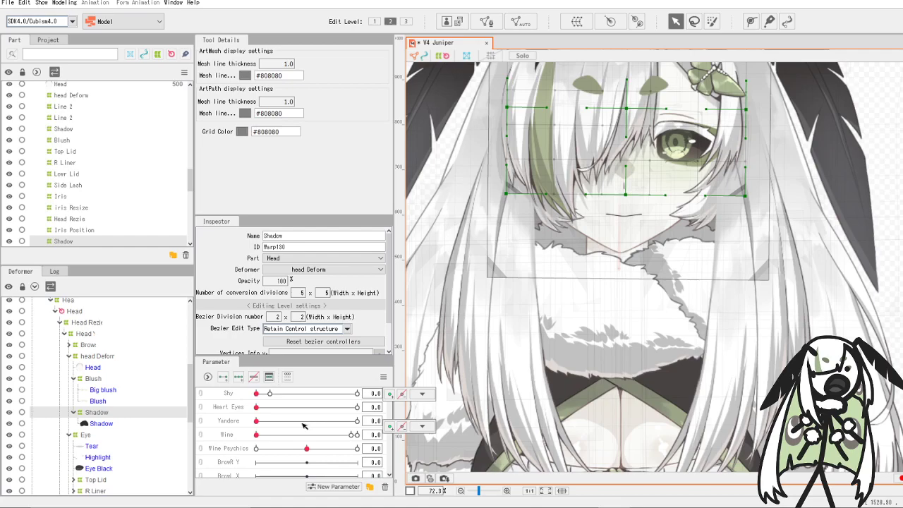
left_click(303, 422)
scroll(311, 423, "up", 8)
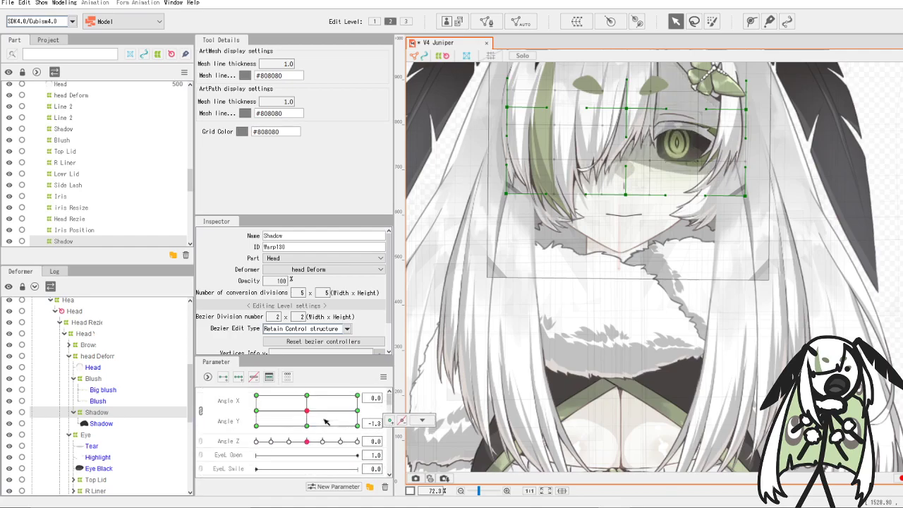
left_click_drag(326, 421, 256, 426)
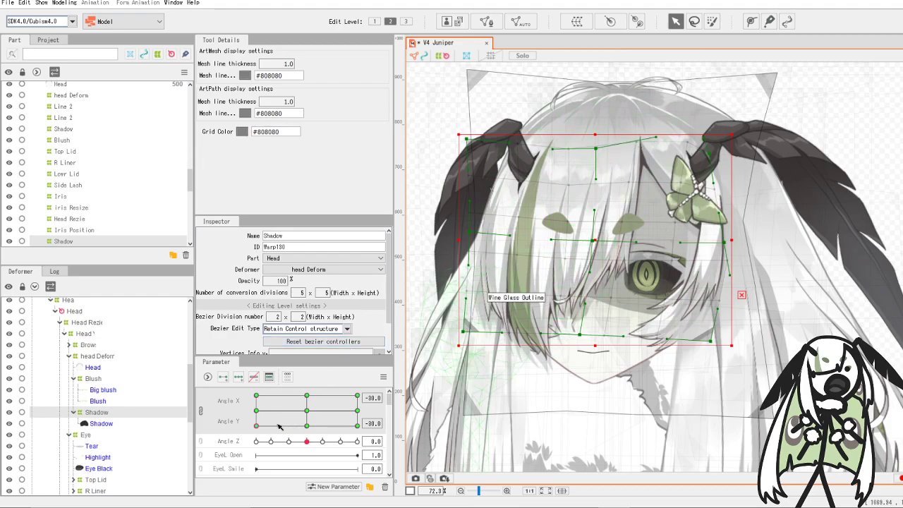
left_click_drag(257, 426, 255, 401)
scroll(672, 175, "down", 2)
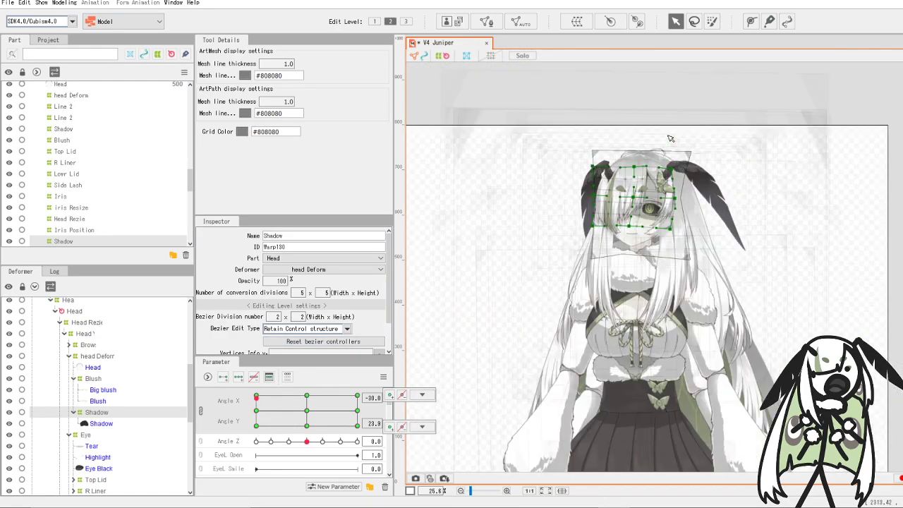
scroll(671, 139, "up", 1)
left_click_drag(323, 416, 307, 409)
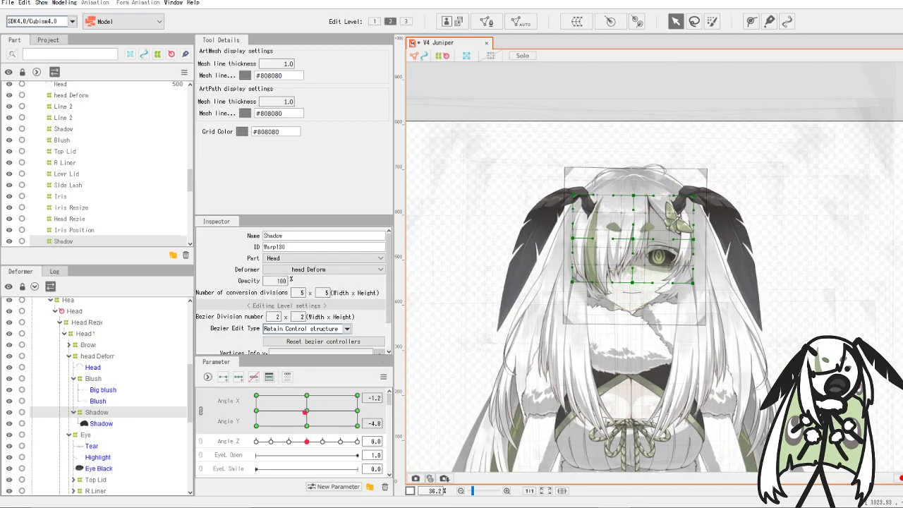
- Save the V4 Juniper model
left_click(7, 3)
left_click(29, 96)
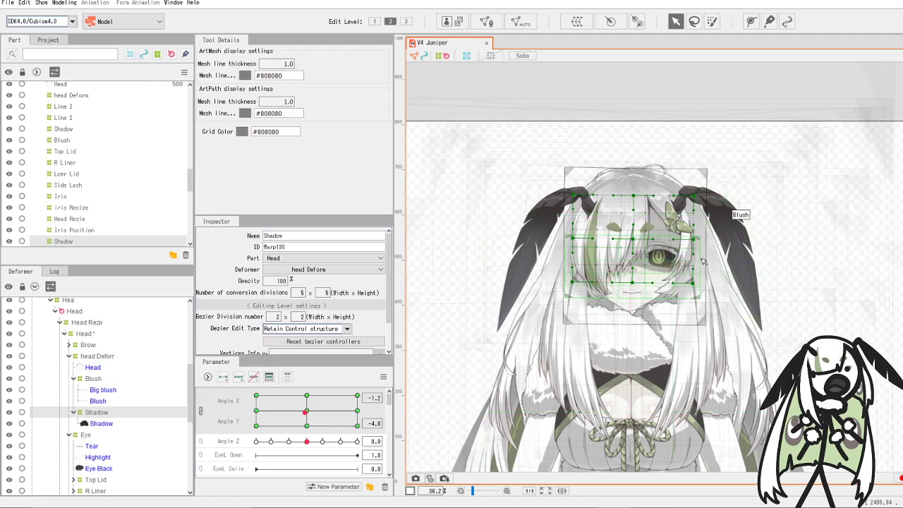
- Preview the Yandere face with EyeR Open at 0.6 and Mouth Form at 1.0, examining it up close and from farther away
scroll(654, 219, "up", 3)
scroll(648, 203, "up", 1)
scroll(534, 123, "down", 2)
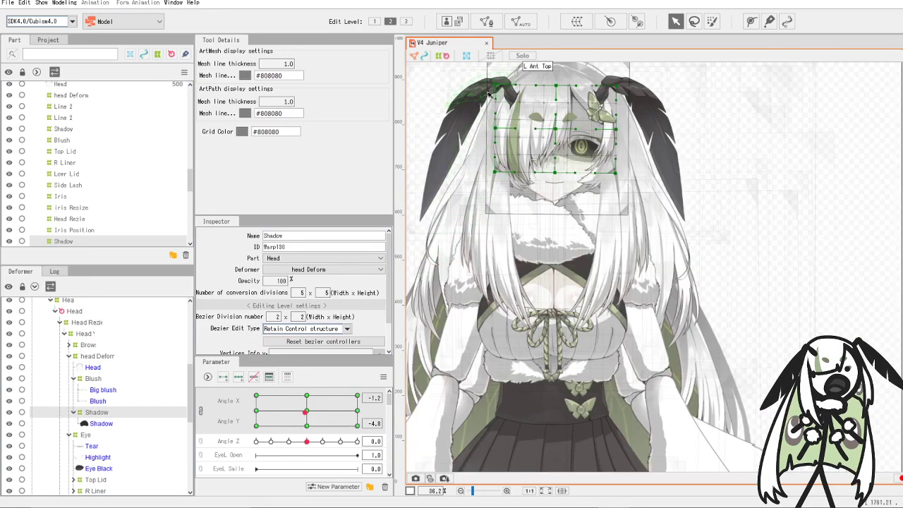
scroll(498, 93, "up", 2)
scroll(351, 425, "down", 1)
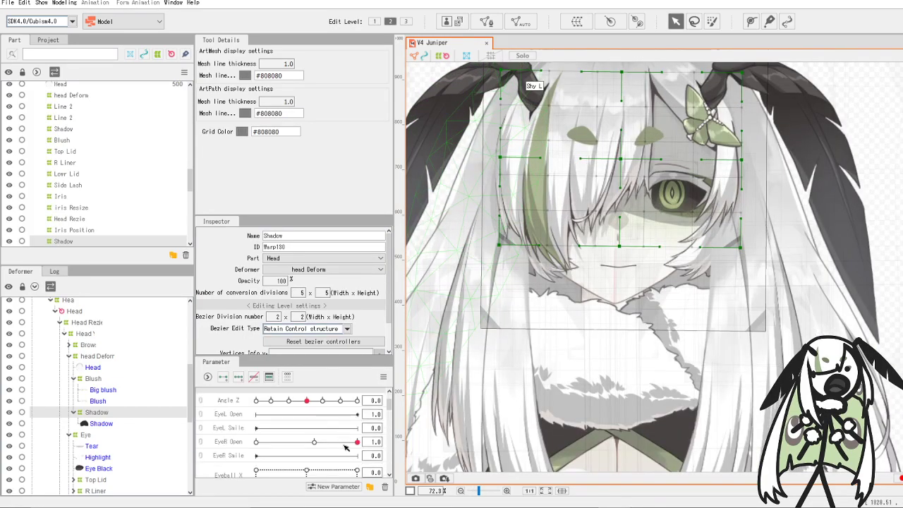
left_click_drag(344, 443, 313, 445)
scroll(317, 439, "down", 5)
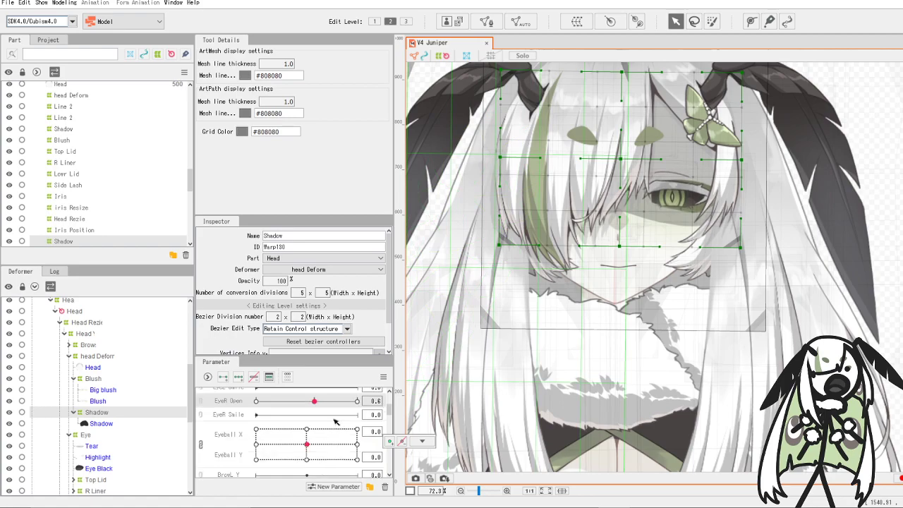
scroll(322, 434, "down", 4)
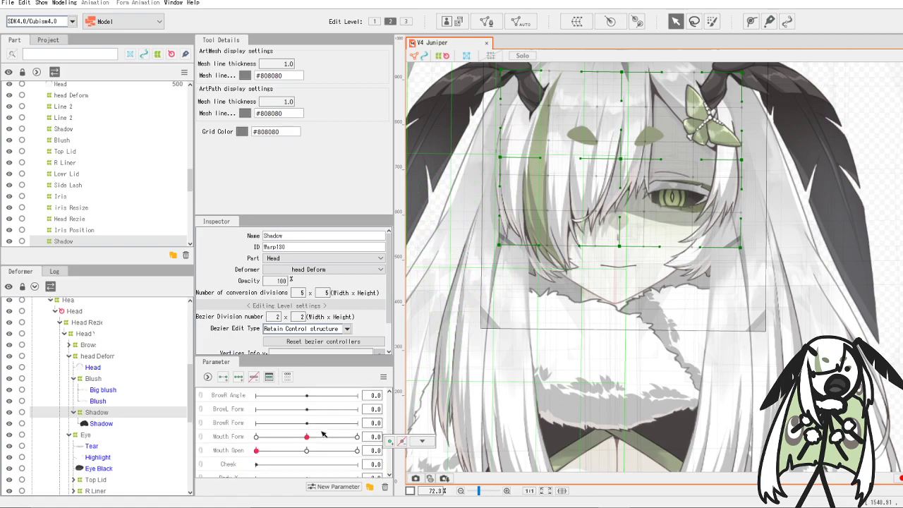
left_click_drag(323, 436, 357, 436)
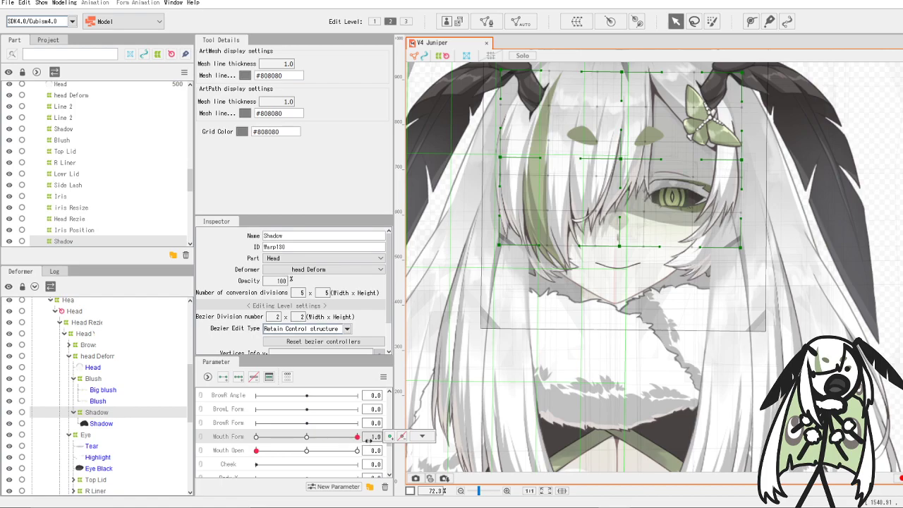
left_click(422, 441)
scroll(661, 157, "down", 4)
scroll(661, 156, "up", 6)
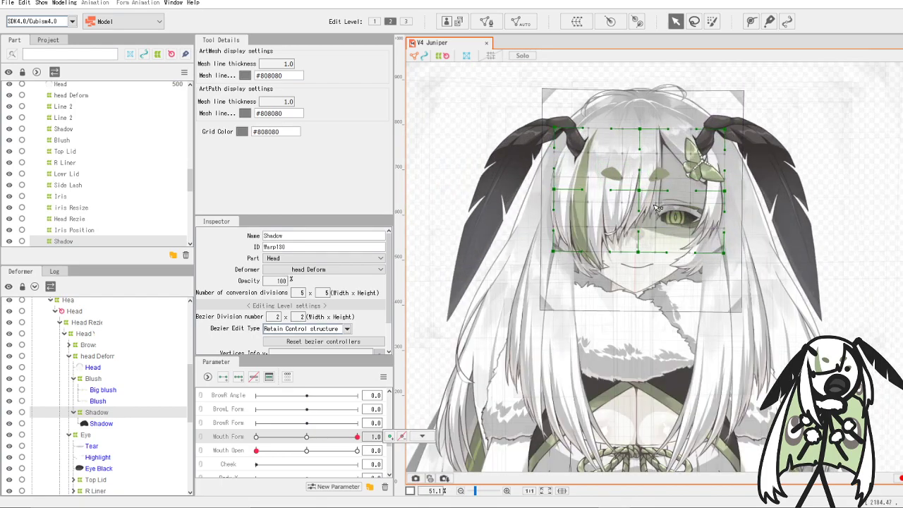
scroll(652, 213, "down", 2)
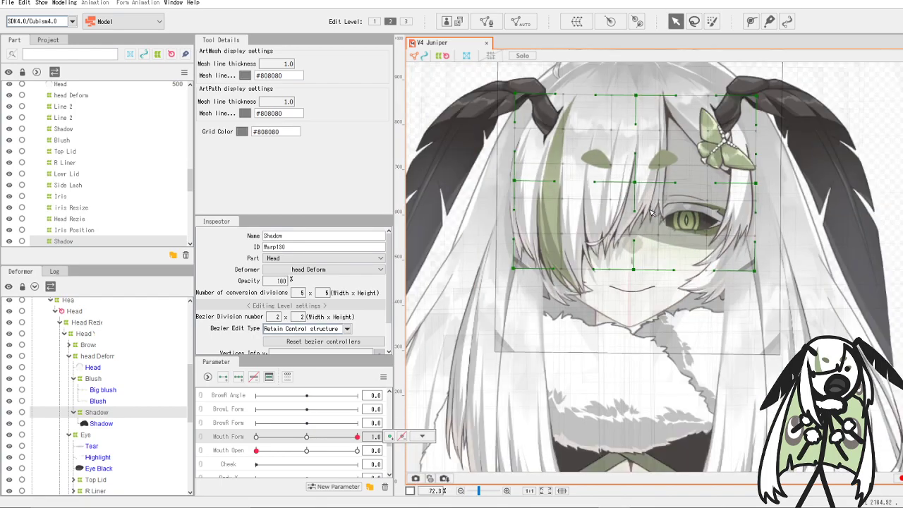
scroll(111, 347, "up", 5)
- Select the L Leg deformer instead of the Shadow deformer and save the model again
left_click(86, 325)
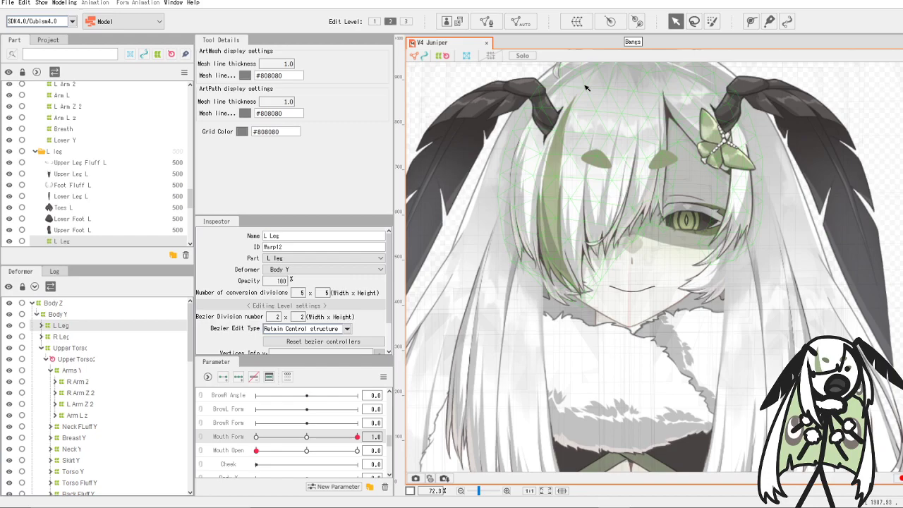
left_click(8, 3)
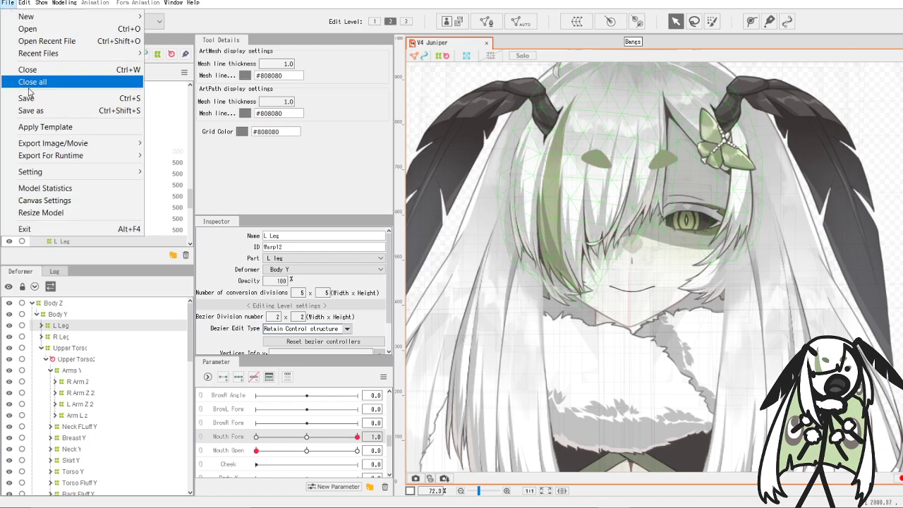
left_click(28, 101)
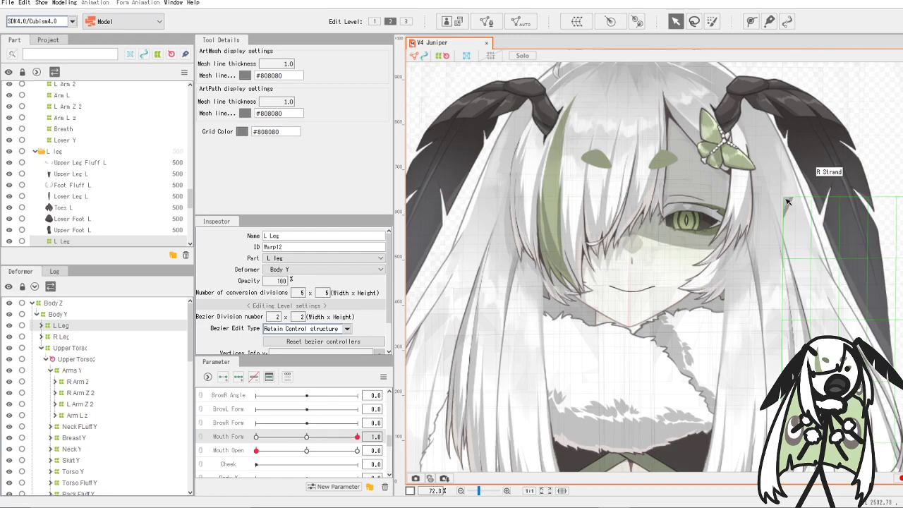
- Check the Yandere face at several Mouth Form values and return Mouth Form to 0
scroll(679, 177, "down", 2)
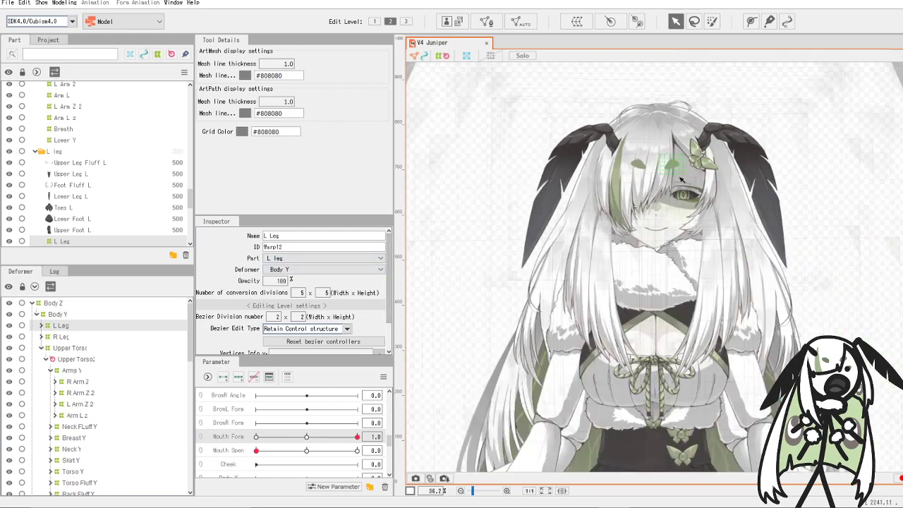
scroll(679, 176, "up", 1)
left_click_drag(357, 437, 307, 438)
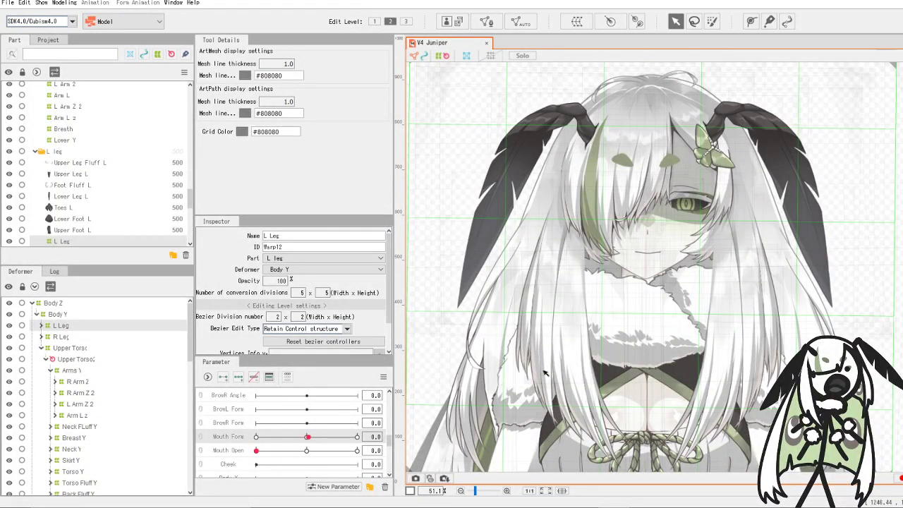
scroll(670, 216, "up", 2)
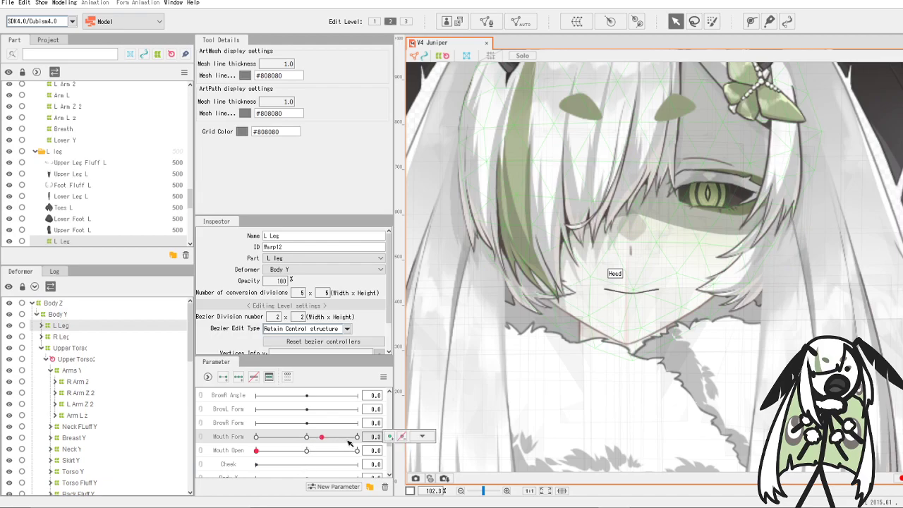
mouse_move(307, 436)
left_mouse_down()
mouse_move(374, 438)
mouse_move(306, 443)
left_mouse_up()
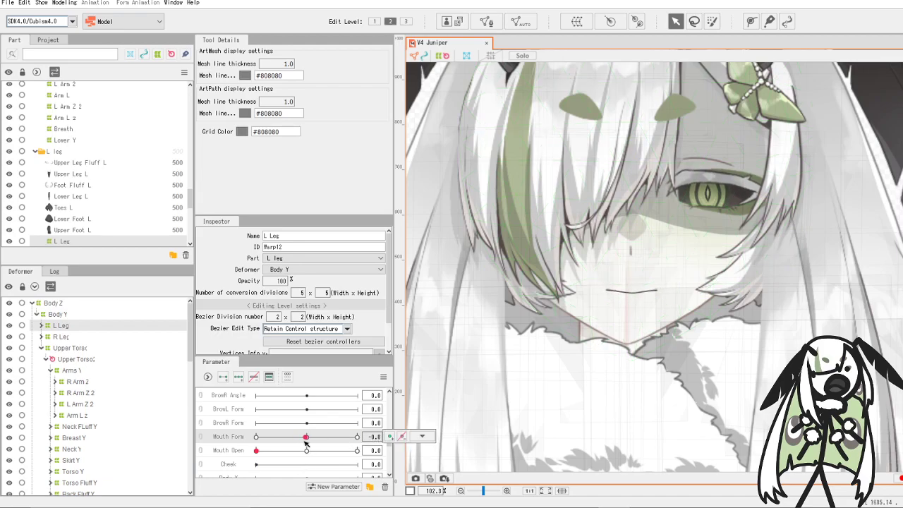
left_click_drag(306, 438, 227, 458)
- Return EyeR Open to its fully open value for the Yandere face
scroll(320, 439, "up", 3)
scroll(320, 439, "down", 3)
scroll(348, 412, "up", 5)
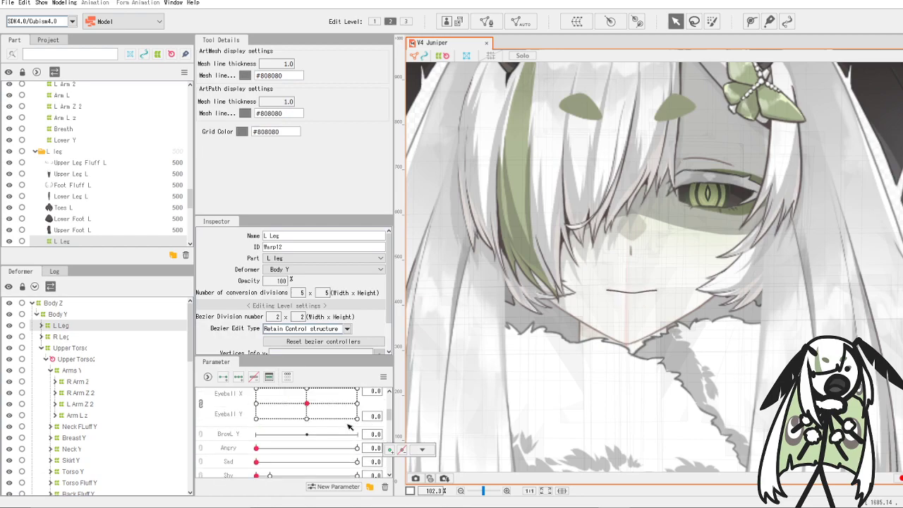
scroll(350, 427, "up", 2)
left_click(325, 442)
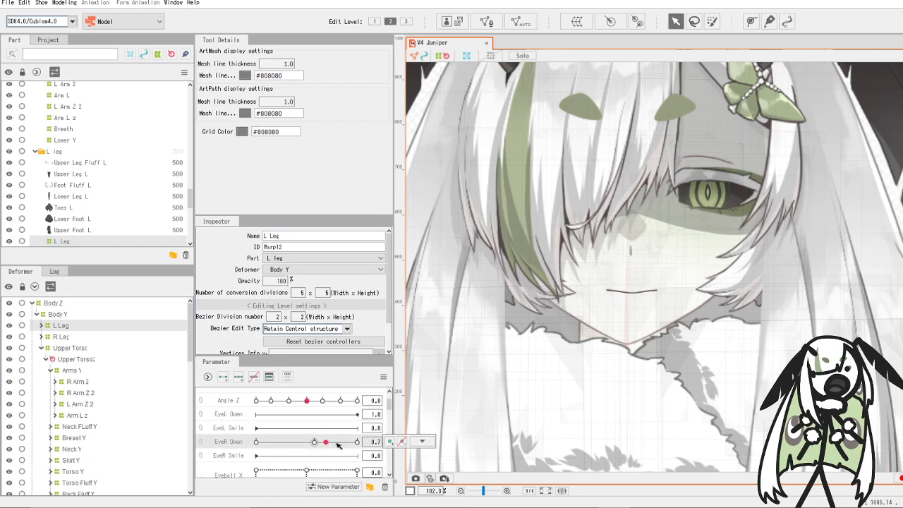
left_click_drag(337, 445, 381, 450)
scroll(321, 439, "up", 2)
scroll(322, 437, "down", 6)
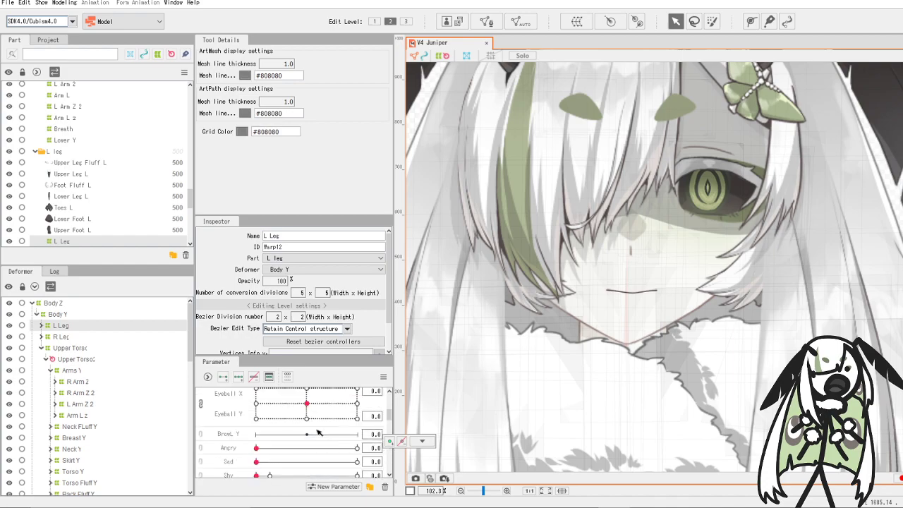
- Return the Yandere parameter to 0 and save the V4 Juniper model
scroll(318, 432, "down", 3)
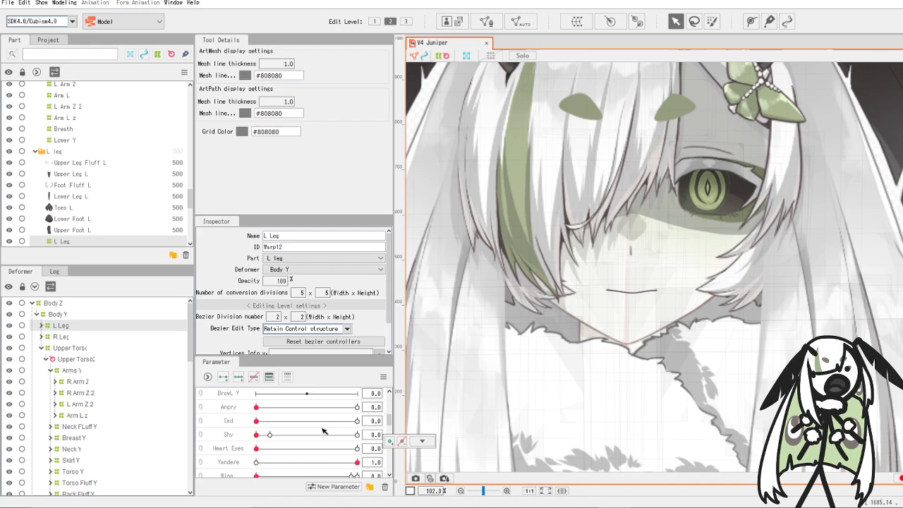
left_click_drag(353, 422, 224, 430)
scroll(667, 285, "down", 4)
scroll(616, 423, "up", 3)
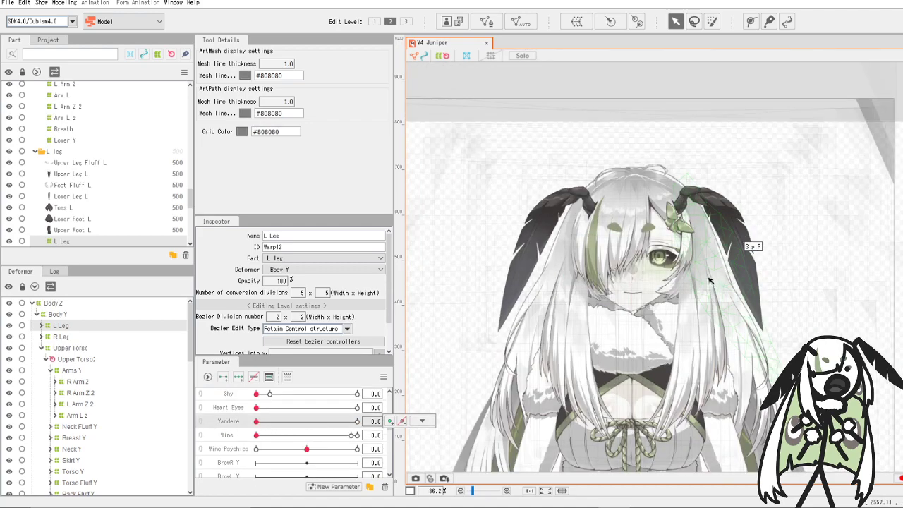
scroll(615, 440, "up", 1)
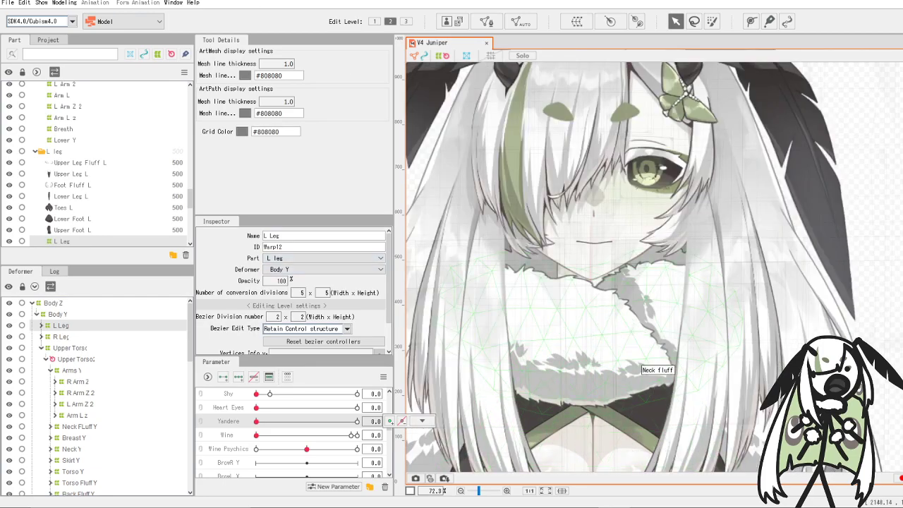
left_click(7, 3)
left_click(40, 98)
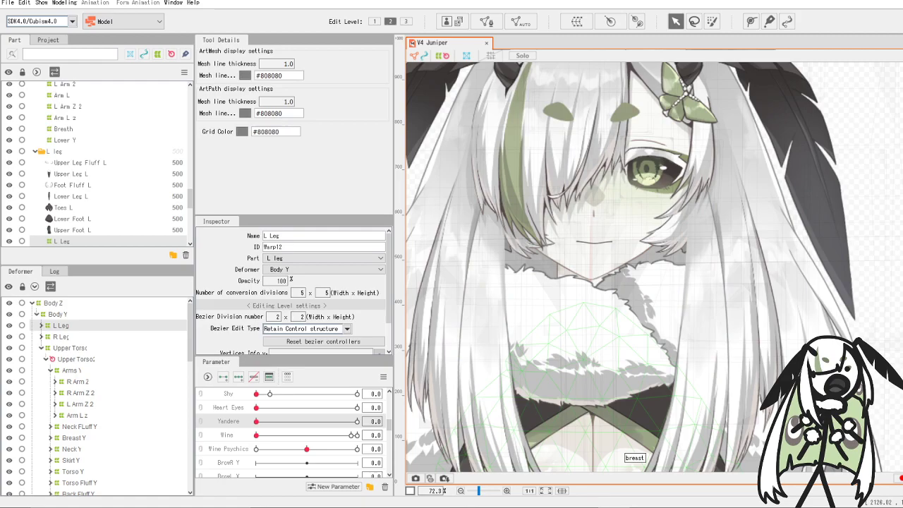
- Switch to the Streamlabs streaming software and hide the Display Capture source in the Working scene
left_click(480, 506)
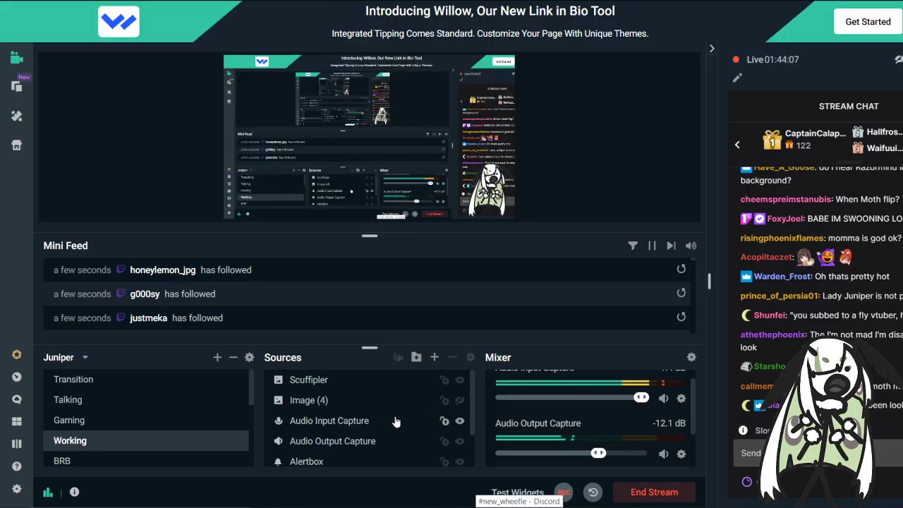
scroll(395, 420, "down", 1)
scroll(395, 421, "up", 1)
scroll(395, 421, "down", 1)
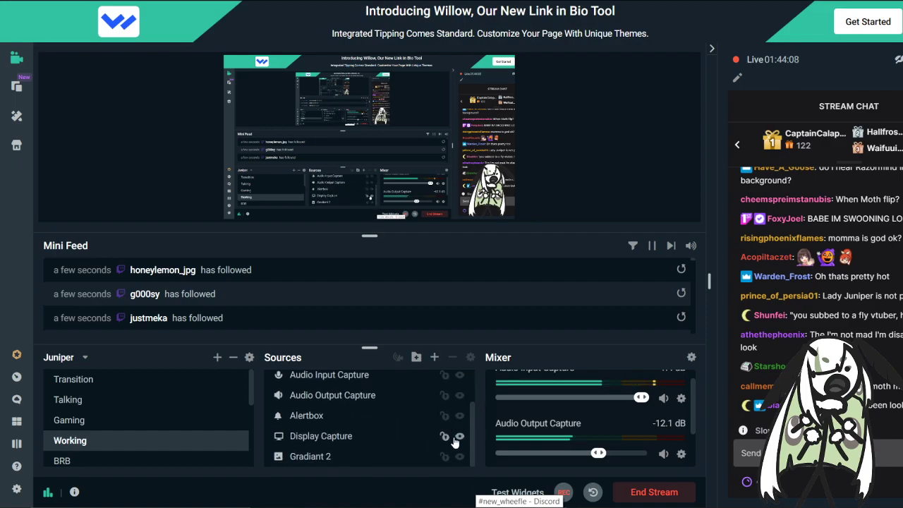
left_click(459, 437)
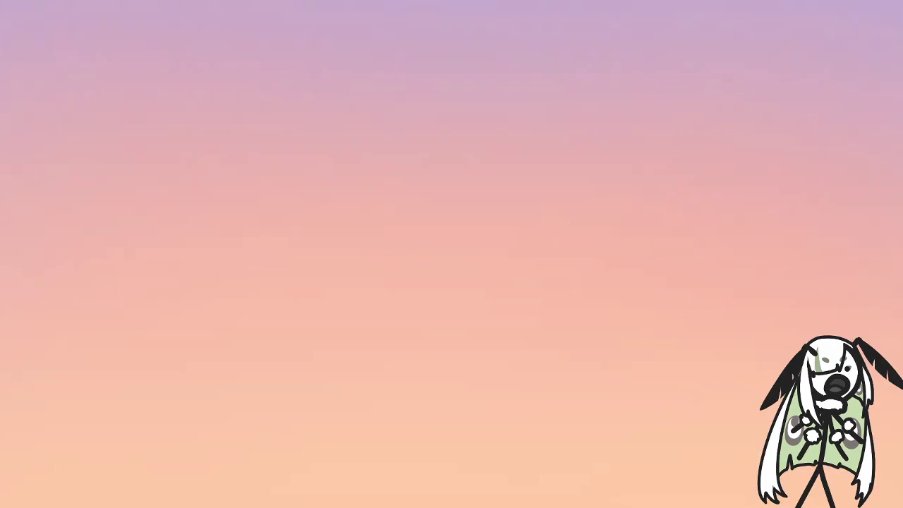
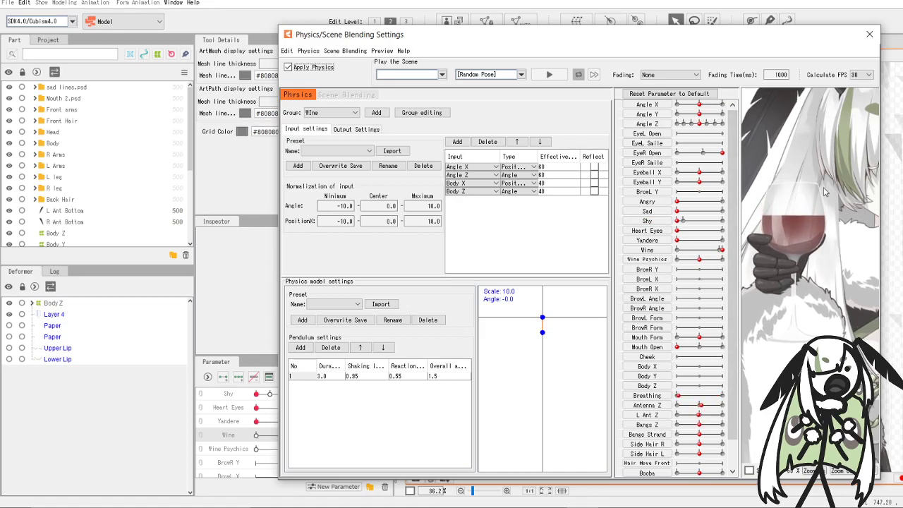
- Check the Wine physics on the model from farther away, and close the Physics/Scene Blending Settings
scroll(839, 218, "down", 3)
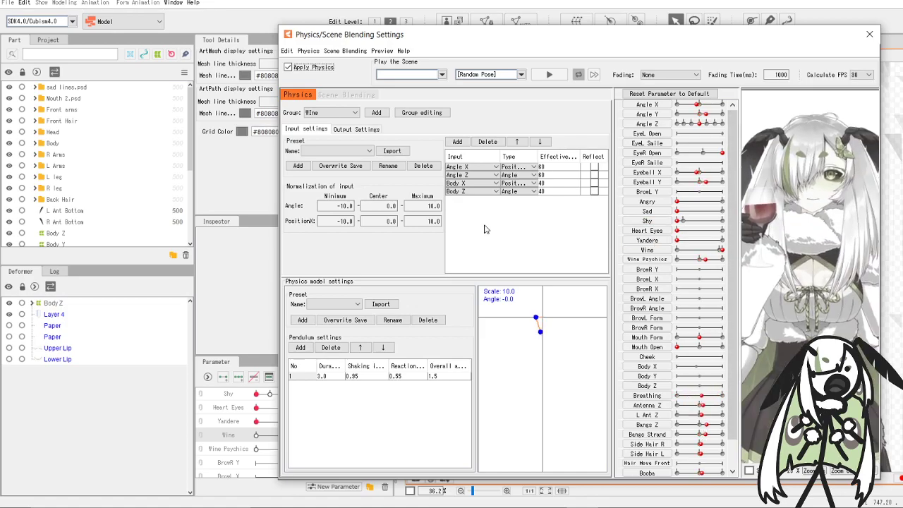
left_click(870, 34)
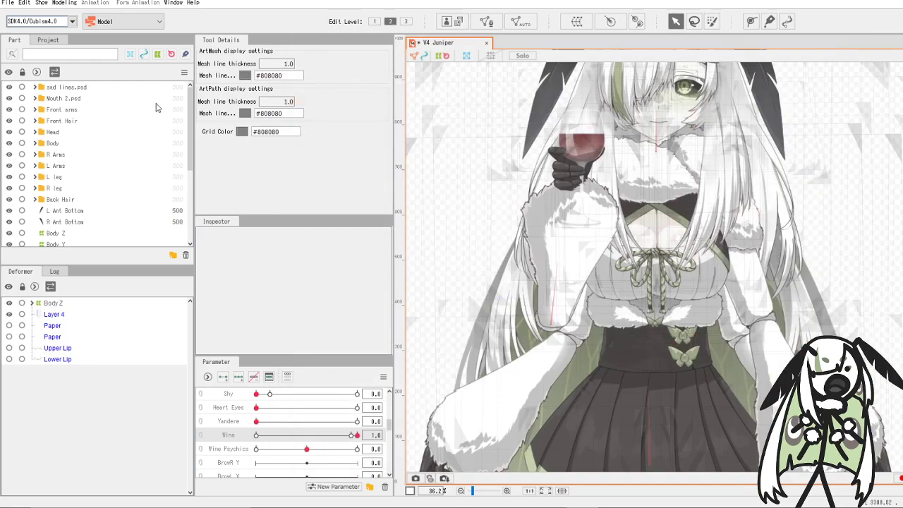
- Return the Wine parameter to 0 and save the model
left_click_drag(273, 433, 257, 424)
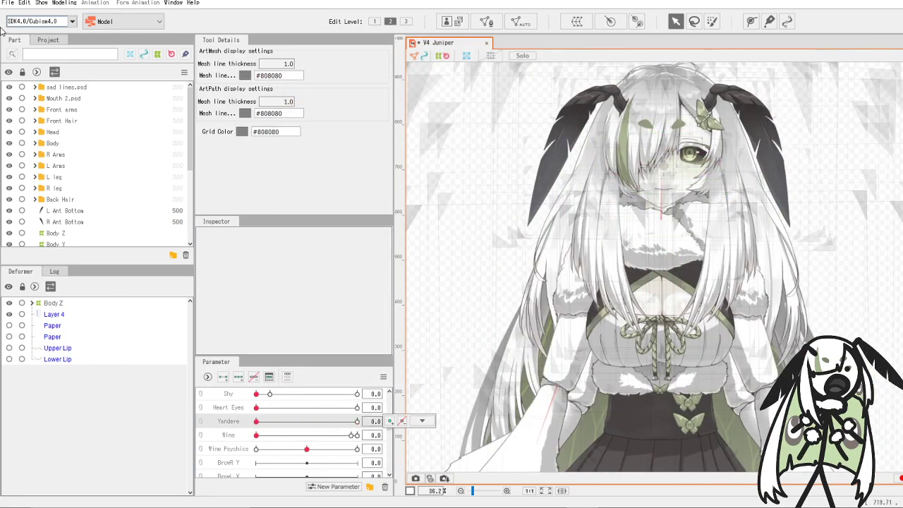
left_click(8, 3)
left_click(42, 95)
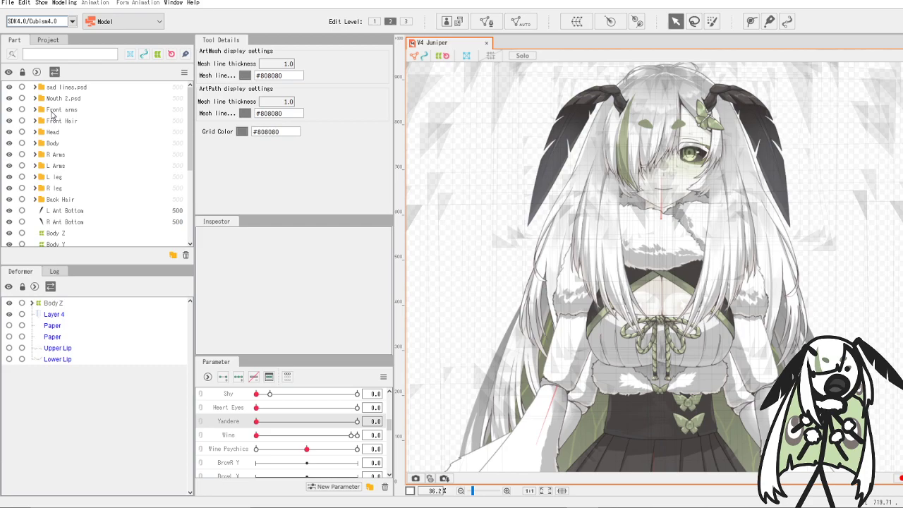
- Expand the Body Z and Body Y deformers to list the leg and Upper Torso deformers
scroll(882, 182, "down", 3)
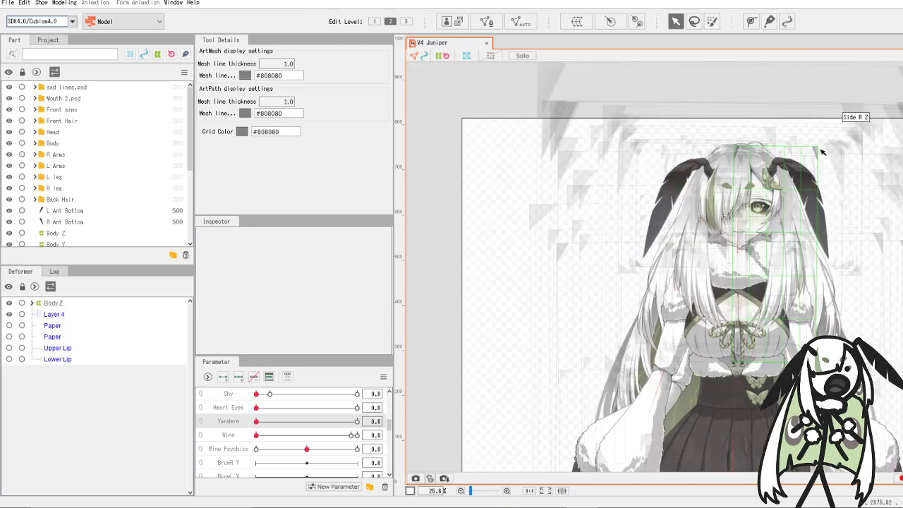
scroll(824, 151, "up", 3)
left_click(32, 304)
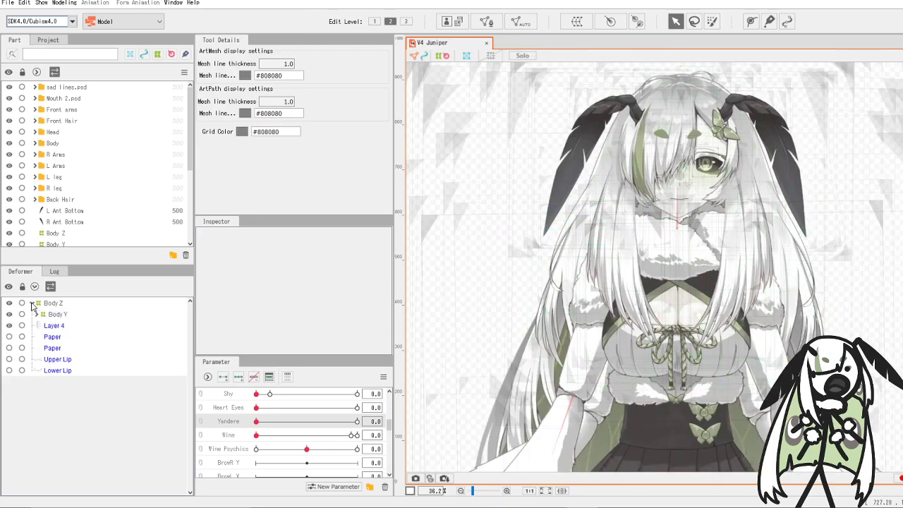
left_click(37, 315)
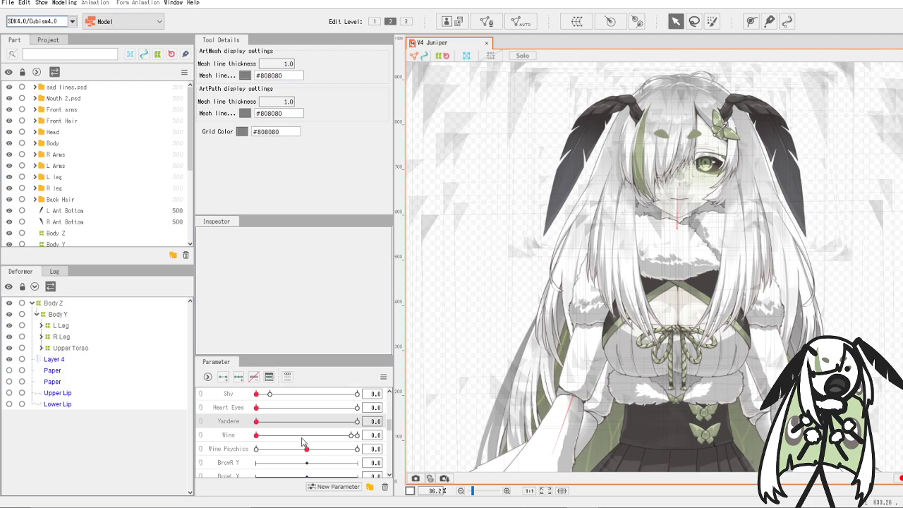
- Preview the Sad expression at 1.0 up close and from farther away, and return Sad to 0
scroll(302, 442, "up", 1)
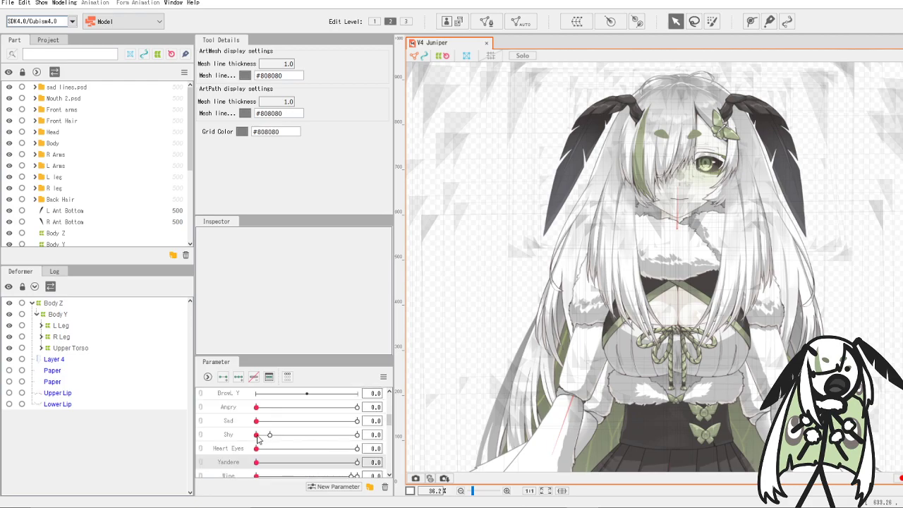
left_click_drag(256, 420, 406, 420)
scroll(734, 121, "up", 4)
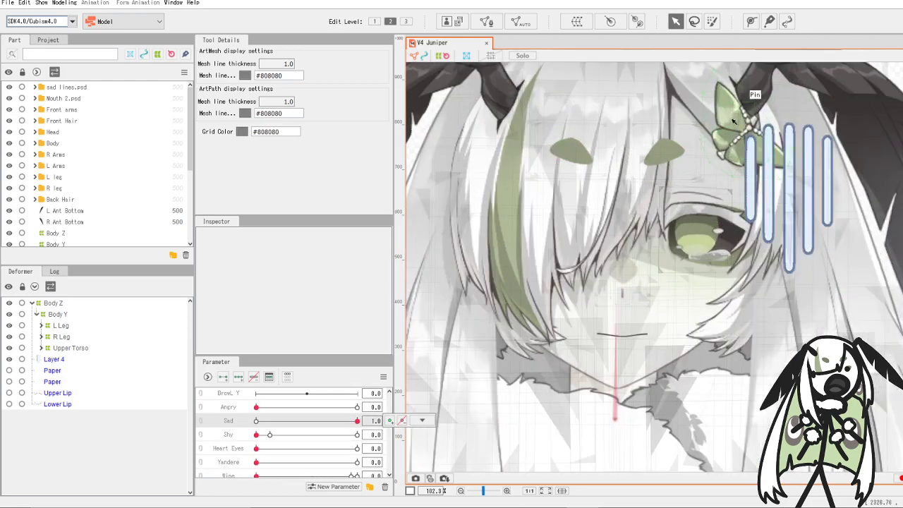
scroll(735, 121, "down", 4)
scroll(735, 122, "up", 1)
left_click(422, 421)
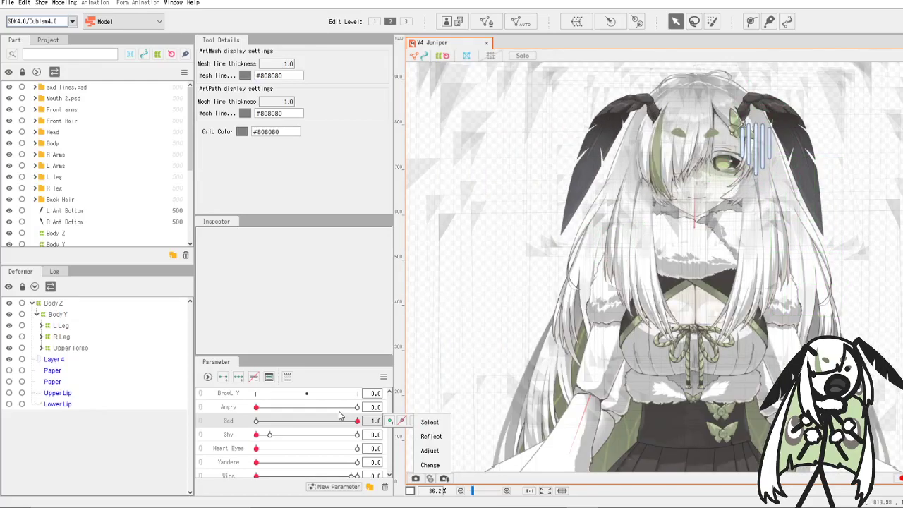
left_click_drag(339, 417, 254, 450)
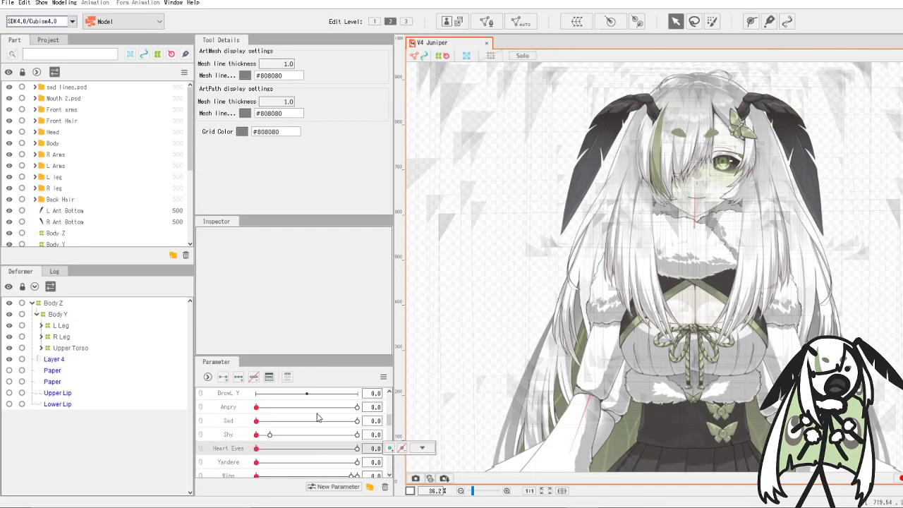
- Set Mouth Form and Mouth Open to 1.0 with Angle X and Angle Y kept at 0
scroll(300, 427, "up", 3)
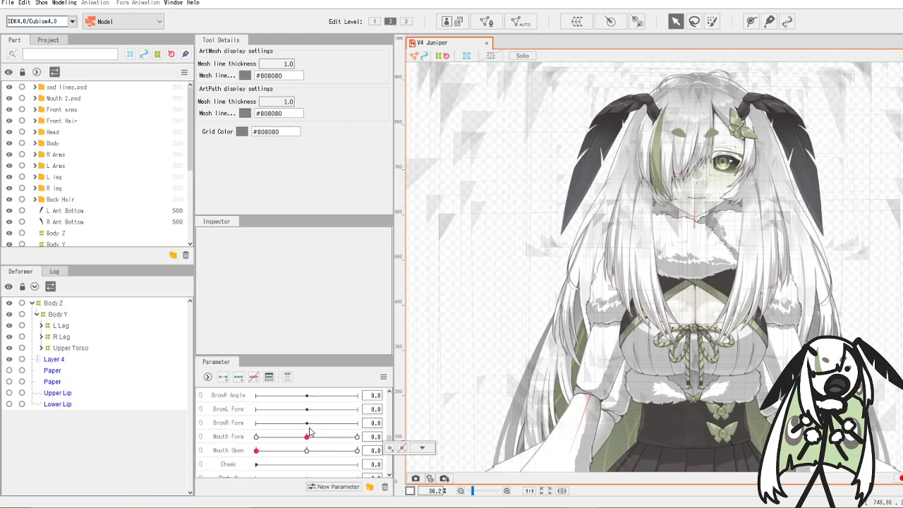
left_click_drag(315, 440, 369, 437)
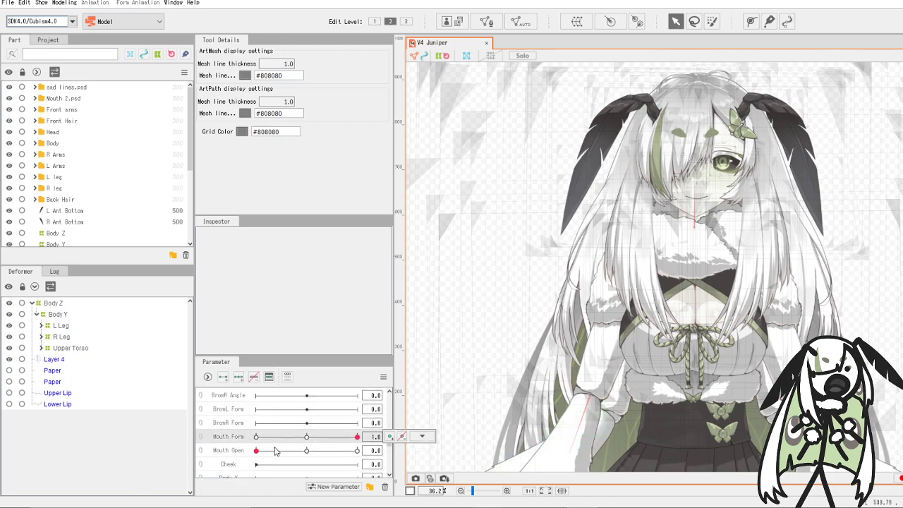
left_click_drag(279, 452, 420, 471)
scroll(711, 153, "up", 5)
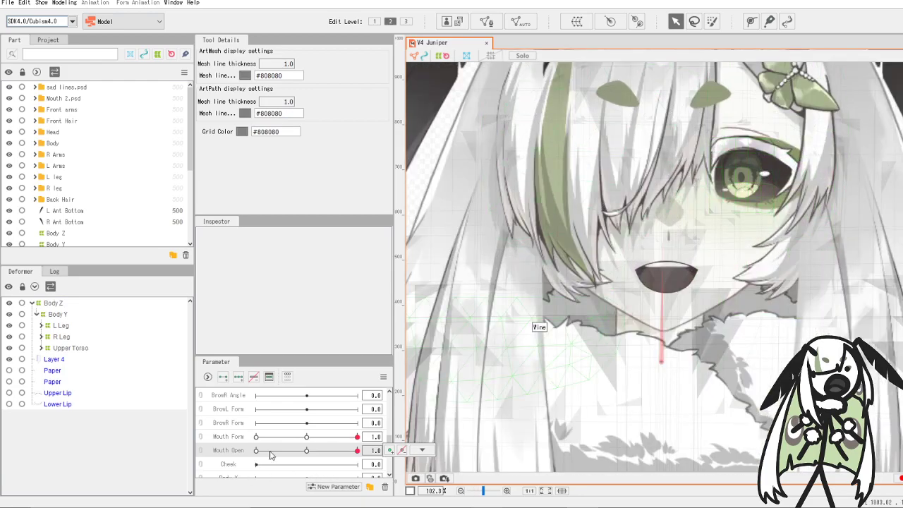
scroll(296, 434, "up", 5)
mouse_move(323, 417)
left_mouse_down()
mouse_move(336, 410)
mouse_move(310, 423)
mouse_move(307, 410)
left_mouse_up()
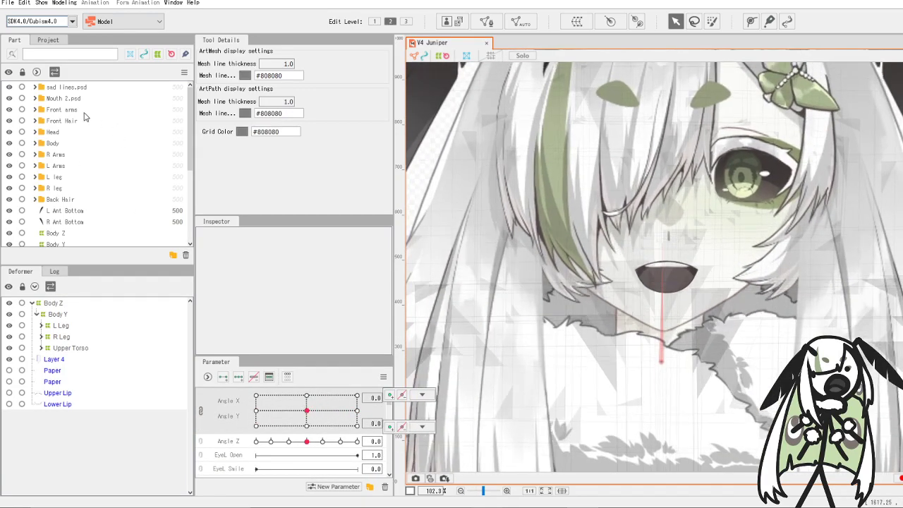
- Expand the deformer hierarchy from Upper Torso through Upper Torso2 and Head down to the children of Head2
scroll(27, 202, "down", 3)
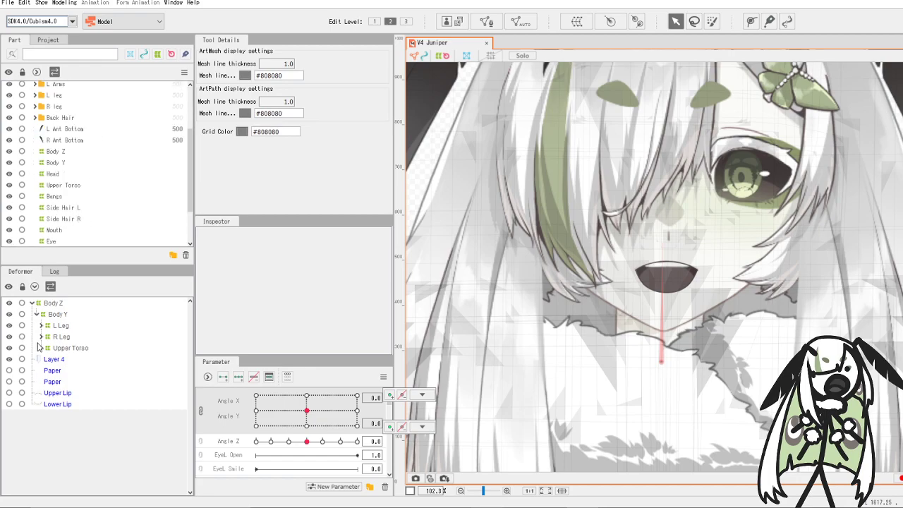
left_click(41, 349)
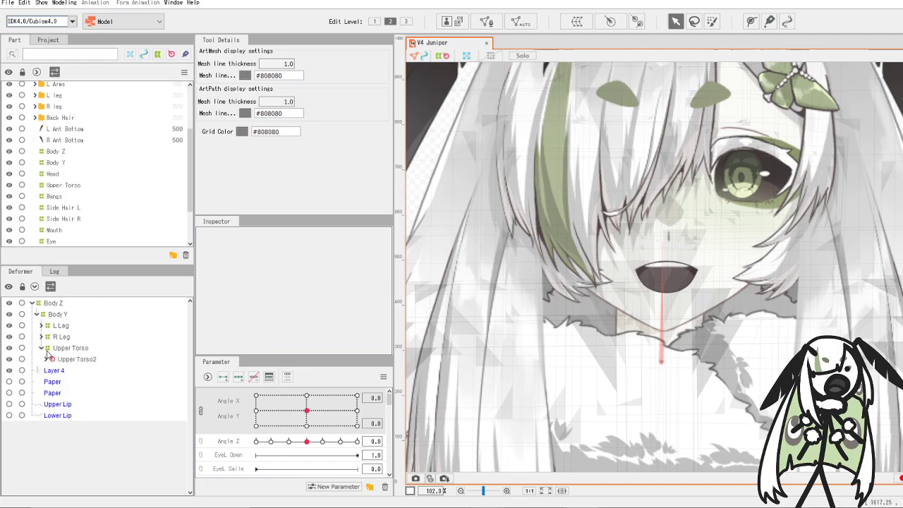
left_click(47, 360)
scroll(96, 356, "down", 1)
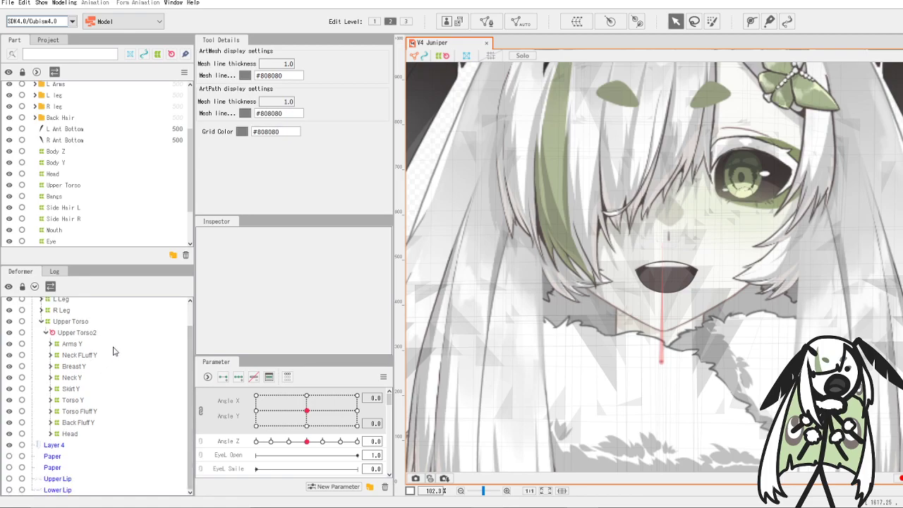
left_click(51, 433)
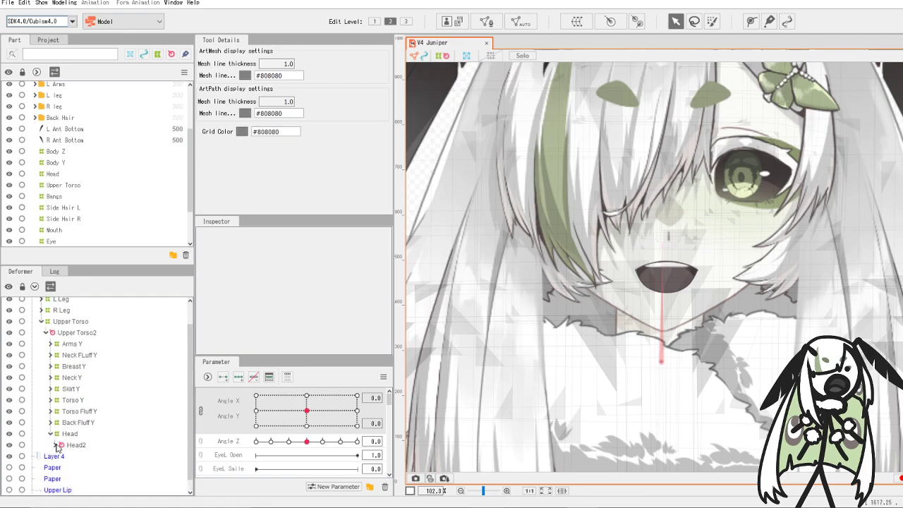
left_click(58, 446)
left_click(56, 446)
scroll(61, 431, "down", 1)
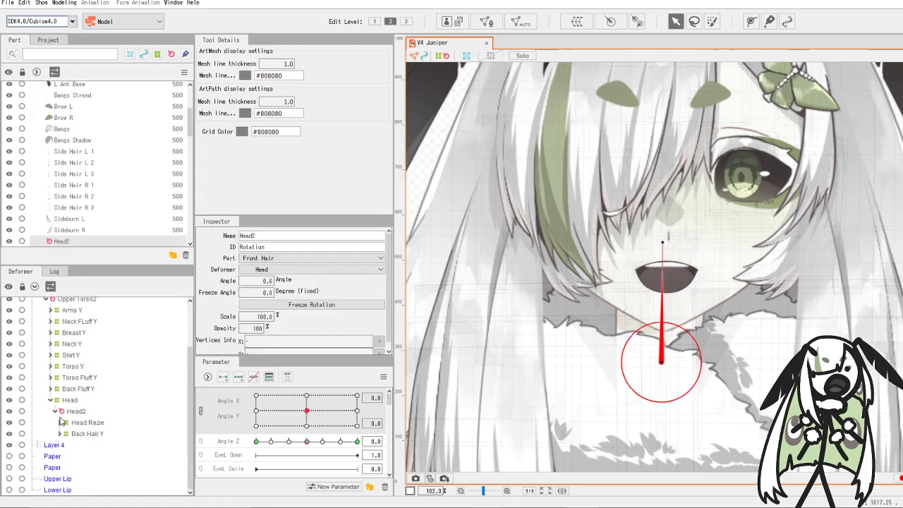
- Expand Head Rezie, Head Y, Mouth Resize and Mouth in the deformer hierarchy and select the Tongue mesh
left_click(59, 422)
scroll(102, 408, "down", 1)
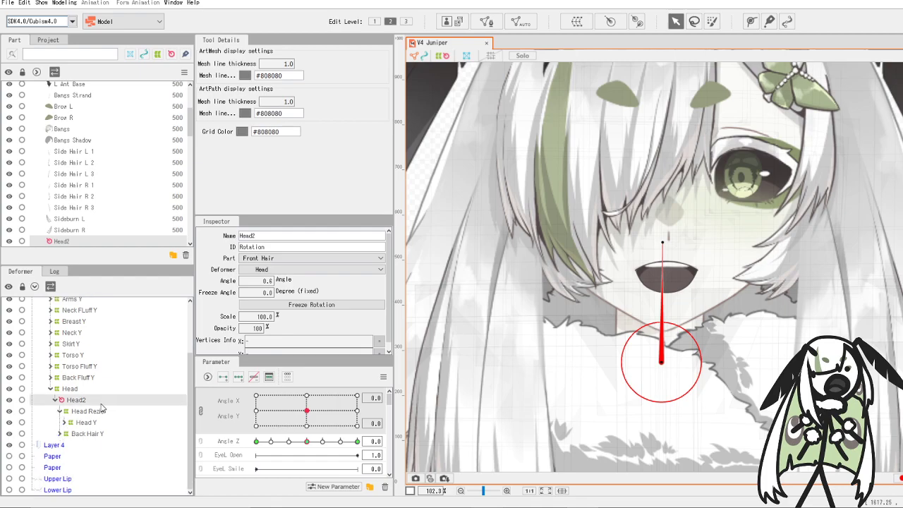
left_click(64, 422)
scroll(108, 375, "down", 3)
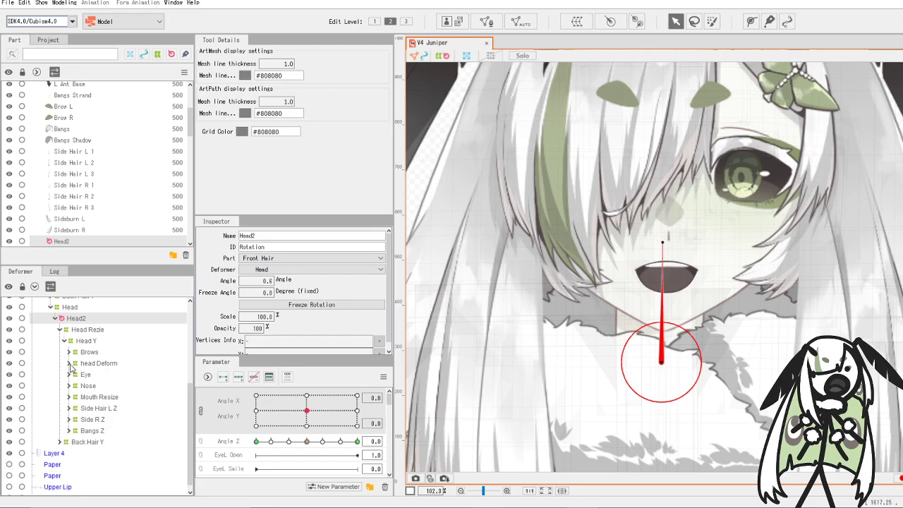
left_click(85, 399)
left_click(69, 397)
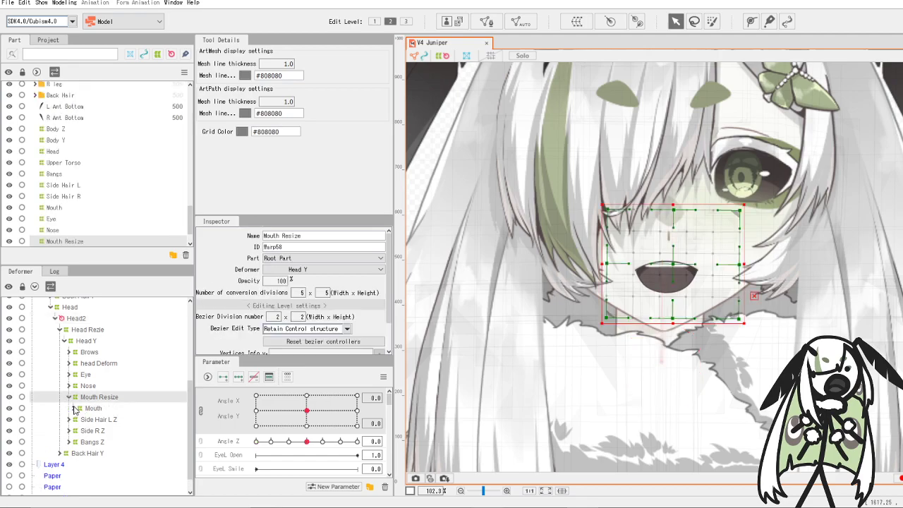
left_click(73, 409)
left_click(100, 464)
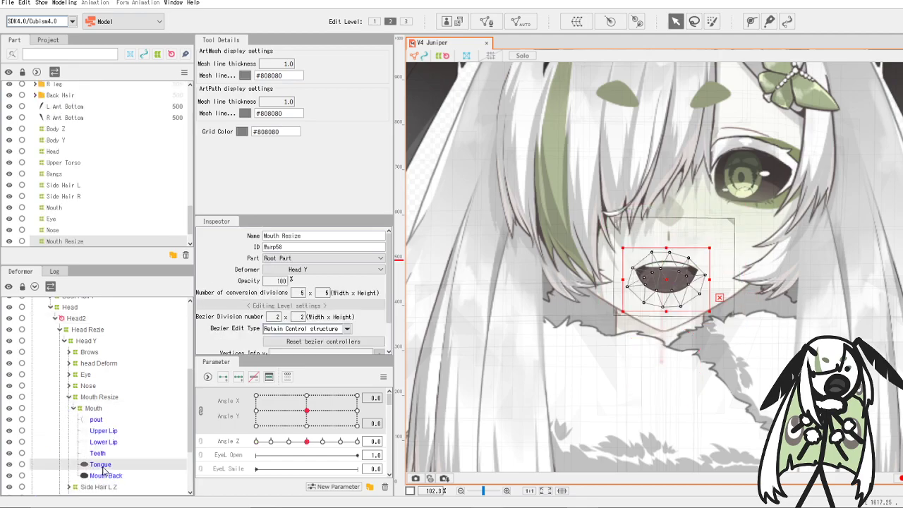
- Add three key points to the Tongue on Angle X and Angle Y, and shift it slightly left at Angle X 30
left_click(238, 377)
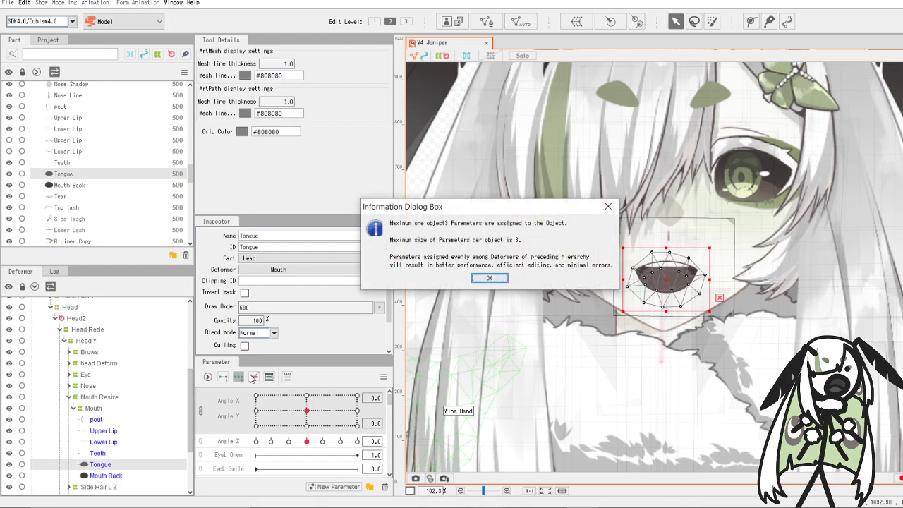
key("Return")
left_click_drag(306, 411, 361, 411)
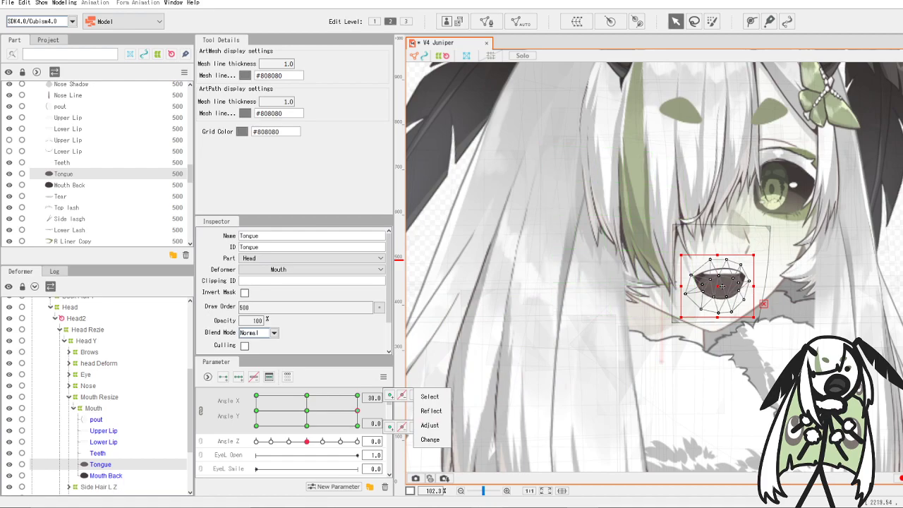
left_click_drag(722, 286, 714, 287)
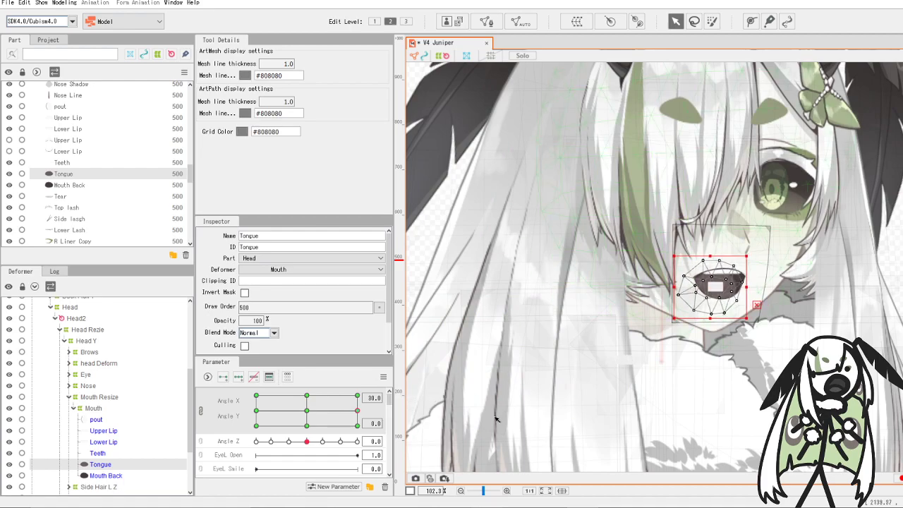
- At Angle X -30 and Angle Y 0, shift the Tongue mesh slightly right within the open mouth
left_click_drag(357, 411, 257, 411)
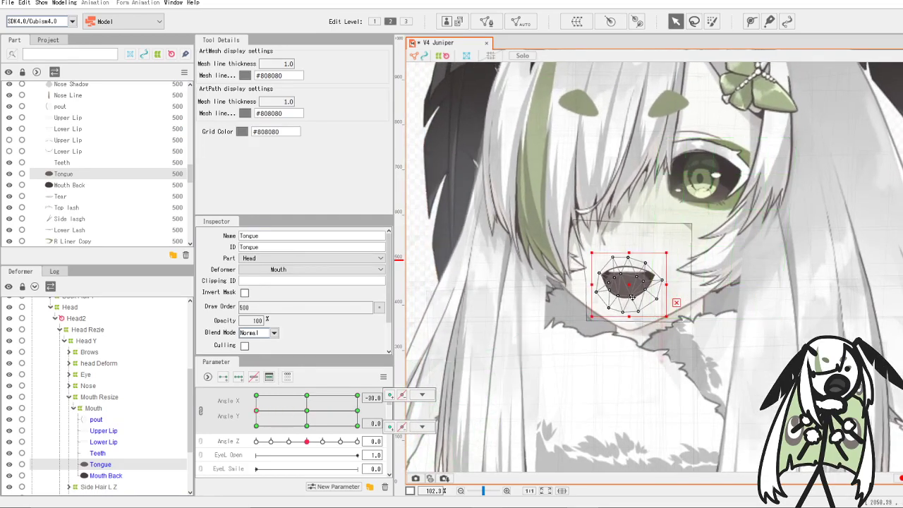
left_click(635, 293)
left_click_drag(635, 293, 636, 292)
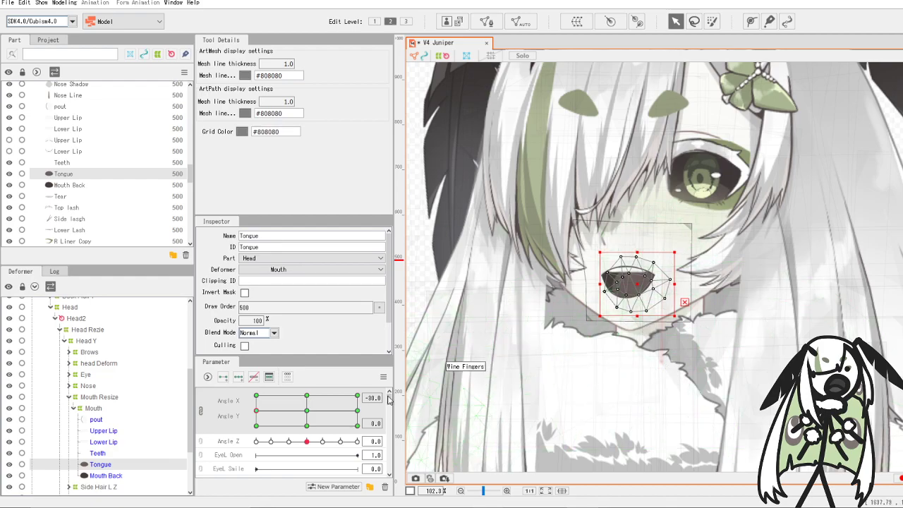
- With Angle X at 0, shift the Tongue slightly down at Angle Y 30 and slightly up at Angle Y -30
left_click_drag(256, 411, 304, 388)
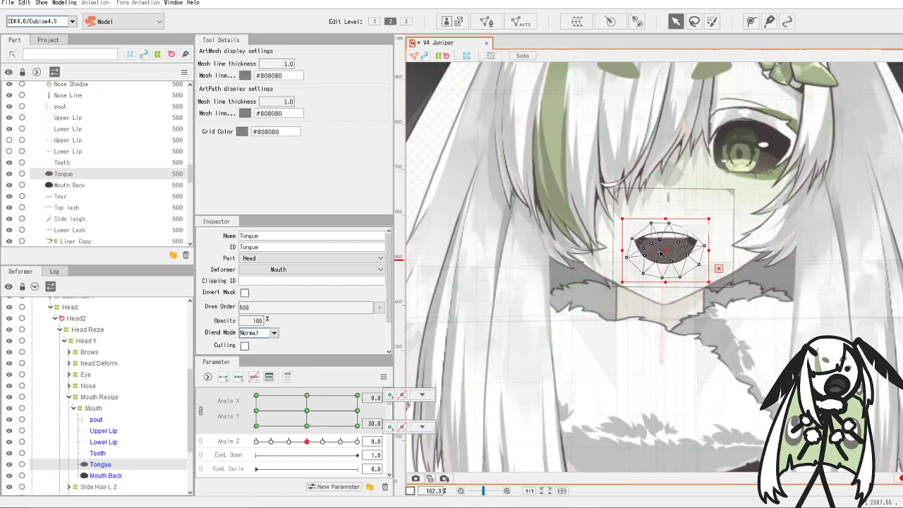
left_click_drag(669, 249, 669, 256)
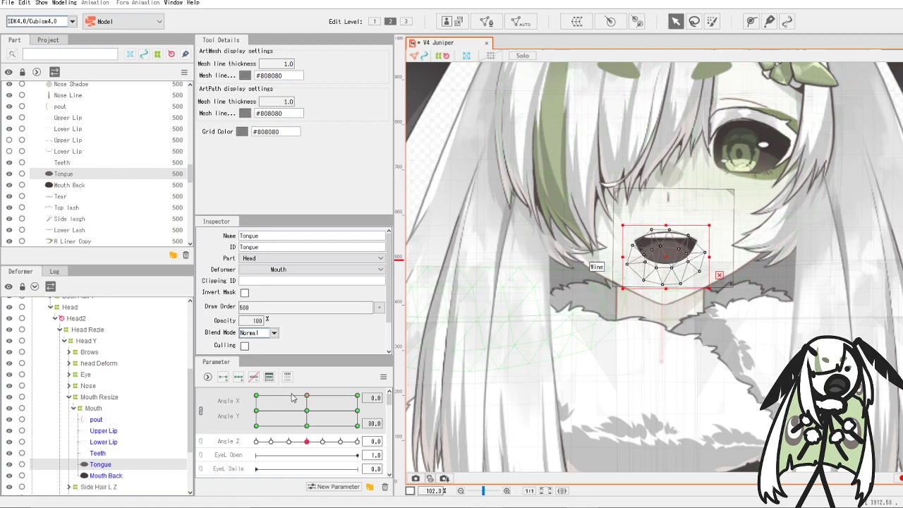
left_click_drag(309, 399, 309, 427)
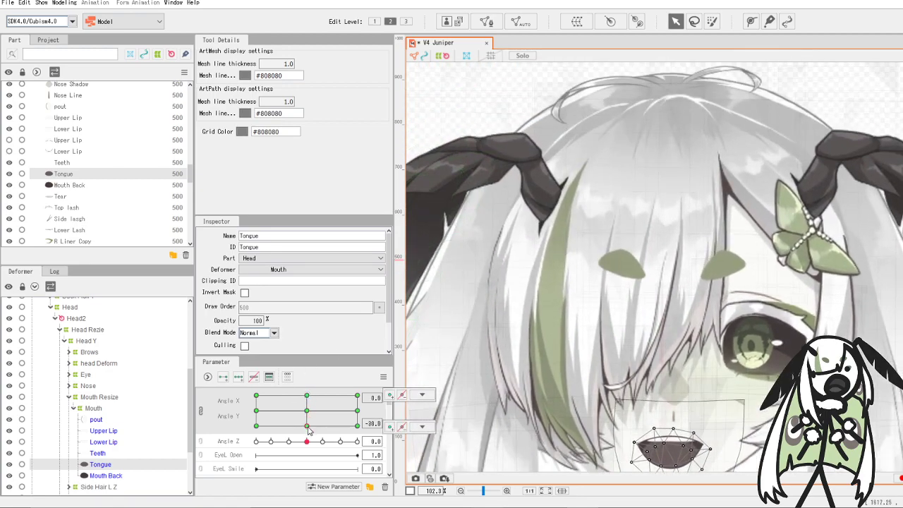
scroll(719, 367, "down", 5)
scroll(717, 423, "up", 5)
left_click_drag(677, 366, 676, 362)
- Synthesize the Tongue's corner keyforms for Angle X and Angle Y
left_click(383, 376)
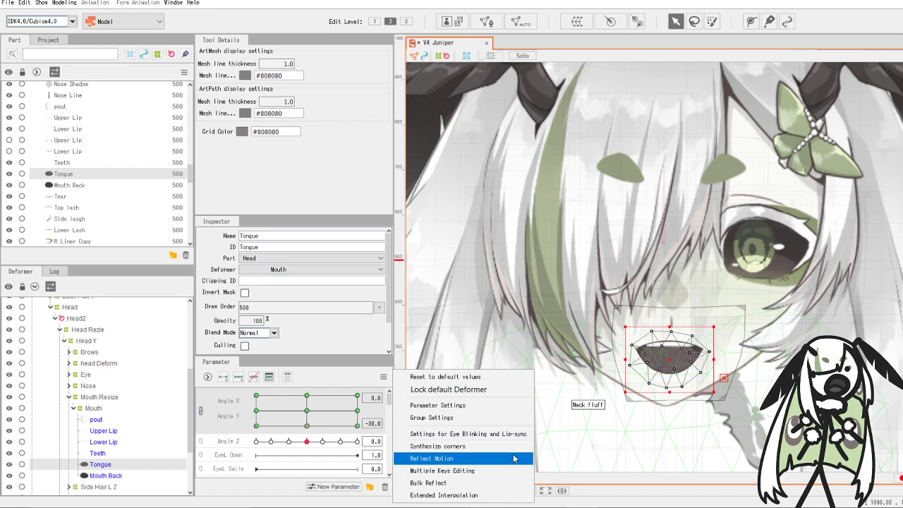
left_click(494, 446)
left_click(467, 312)
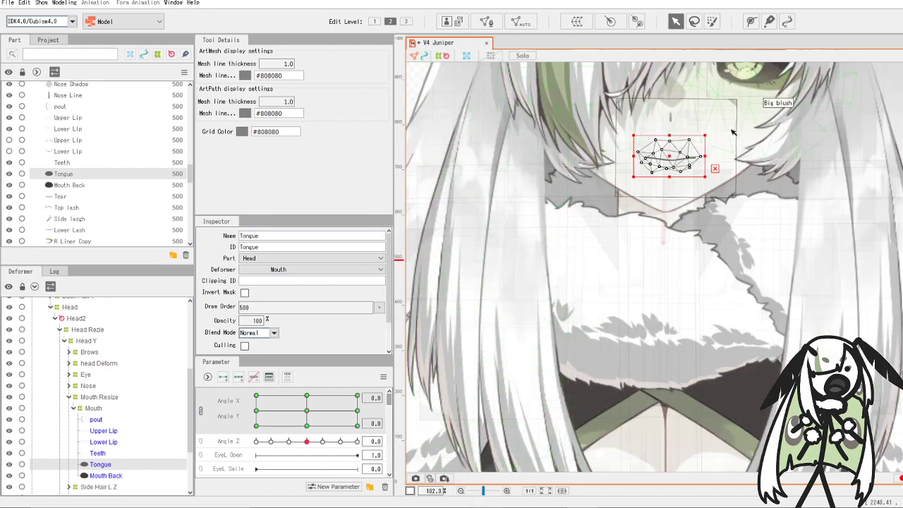
- Set Mouth Form and Mouth Open to 1.0 so the mouth is fully open
left_click_drag(733, 132, 734, 197)
scroll(320, 429, "down", 6)
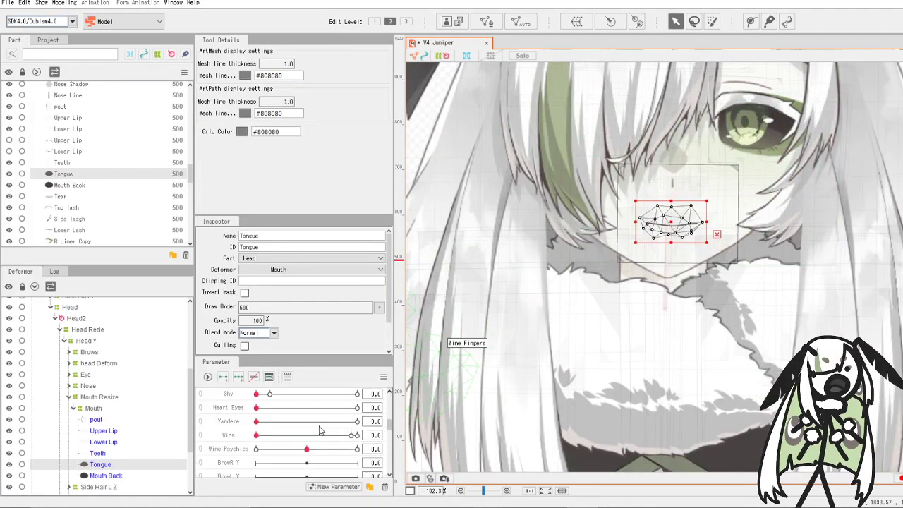
scroll(319, 430, "down", 2)
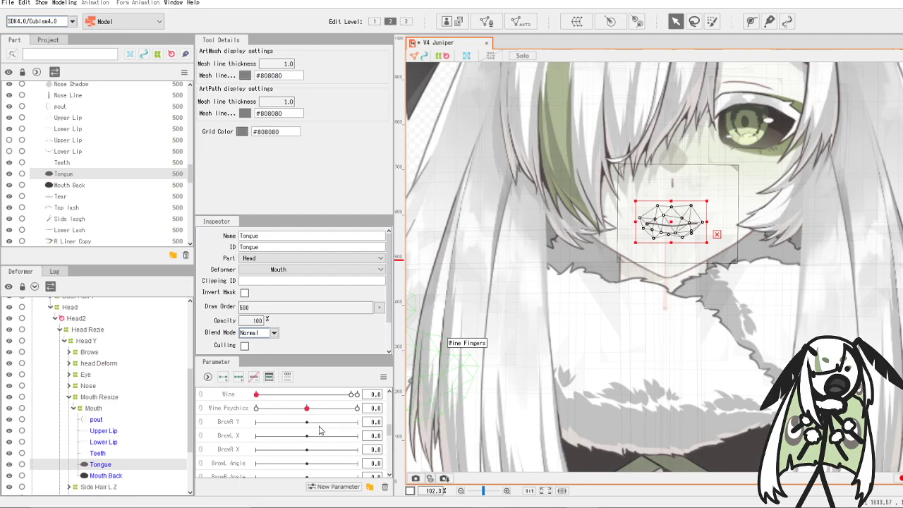
scroll(319, 430, "down", 3)
left_click_drag(321, 438, 370, 437)
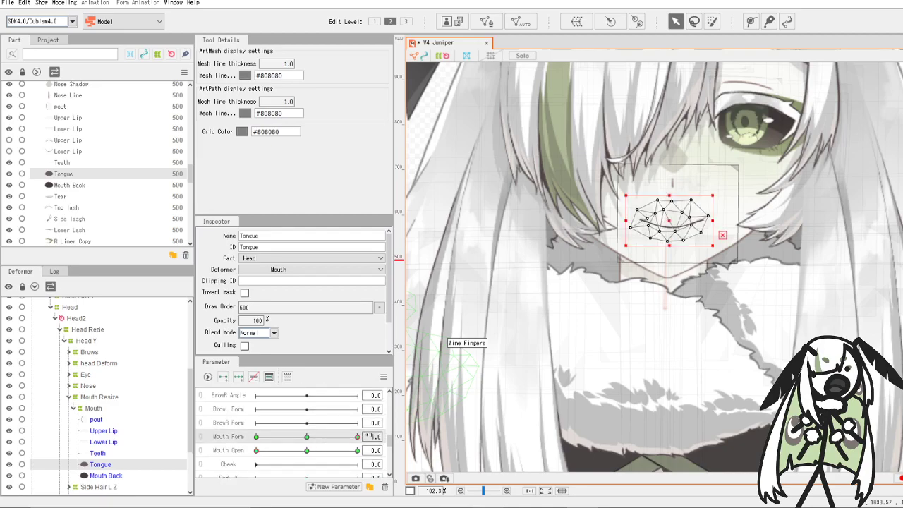
left_click_drag(297, 450, 373, 452)
- Sweep the head angles across their extremes and examine the tongue's edge at Angle X -30 and Angle Y -30
scroll(303, 412, "up", 4)
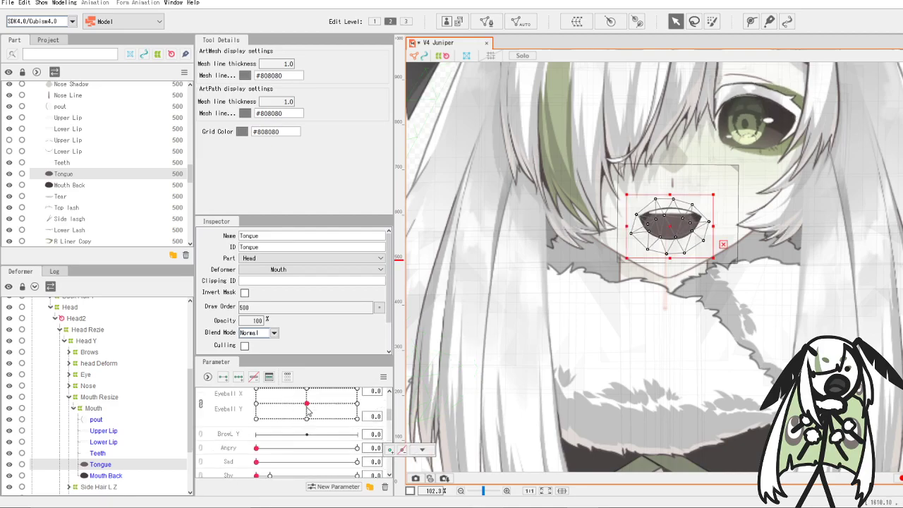
mouse_move(319, 443)
left_mouse_down()
mouse_move(372, 448)
mouse_move(330, 444)
left_mouse_up()
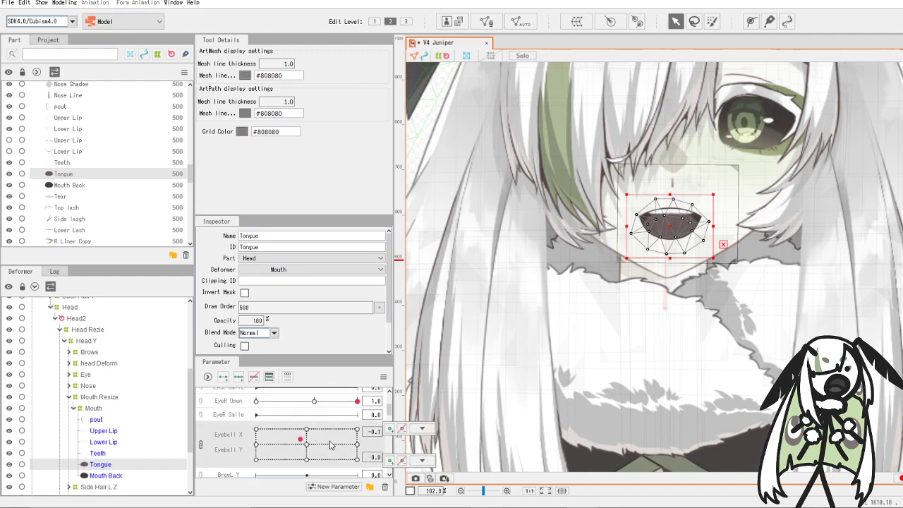
scroll(300, 443, "up", 3)
left_click(357, 395)
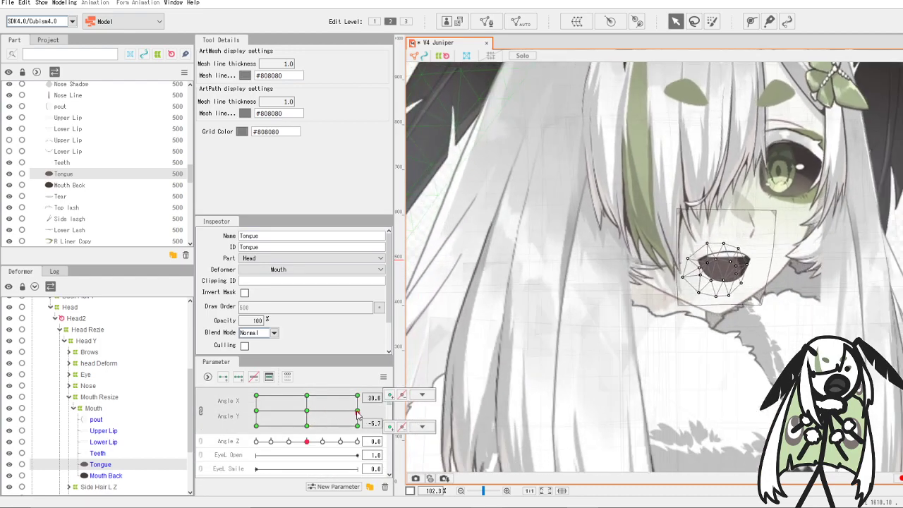
left_click_drag(362, 385, 218, 460)
scroll(611, 409, "up", 5)
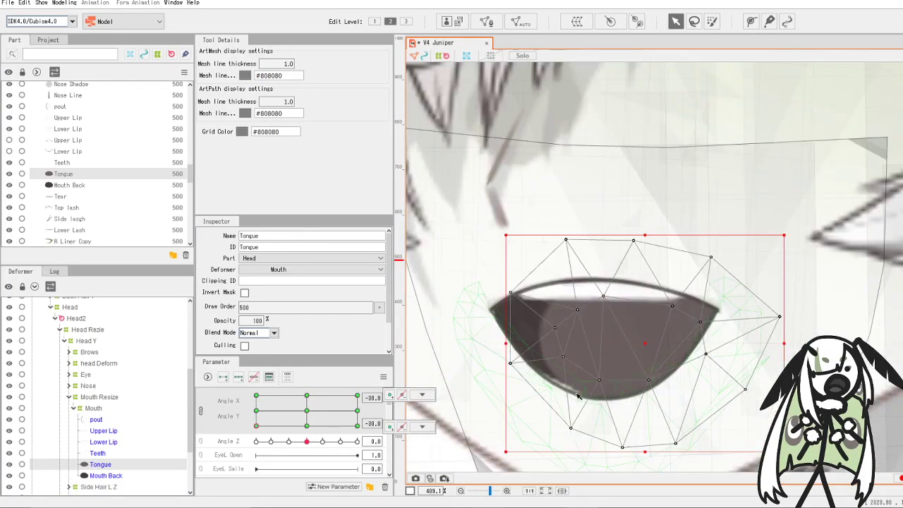
scroll(577, 395, "up", 3)
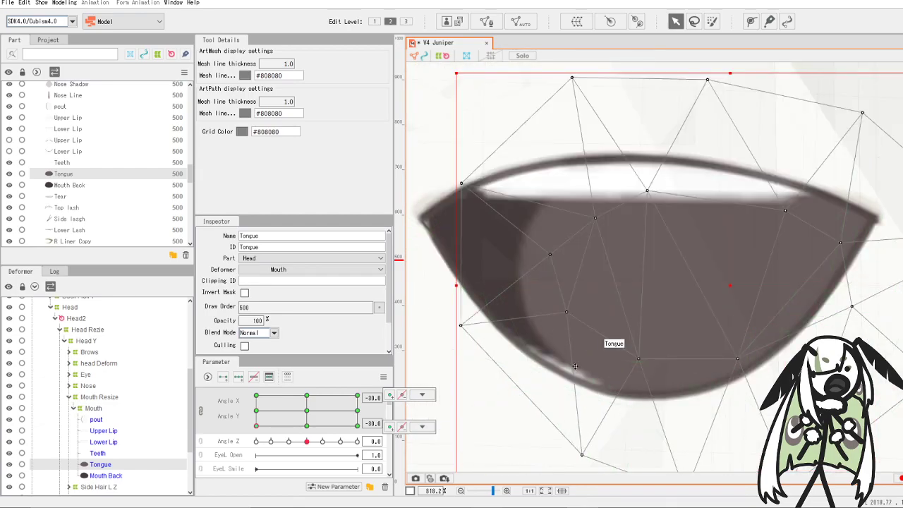
- Pull the Tongue's lower-left outer vertices outward at Angle X -30 and Angle Y -30 to cover the mouth's edge
left_click(422, 395)
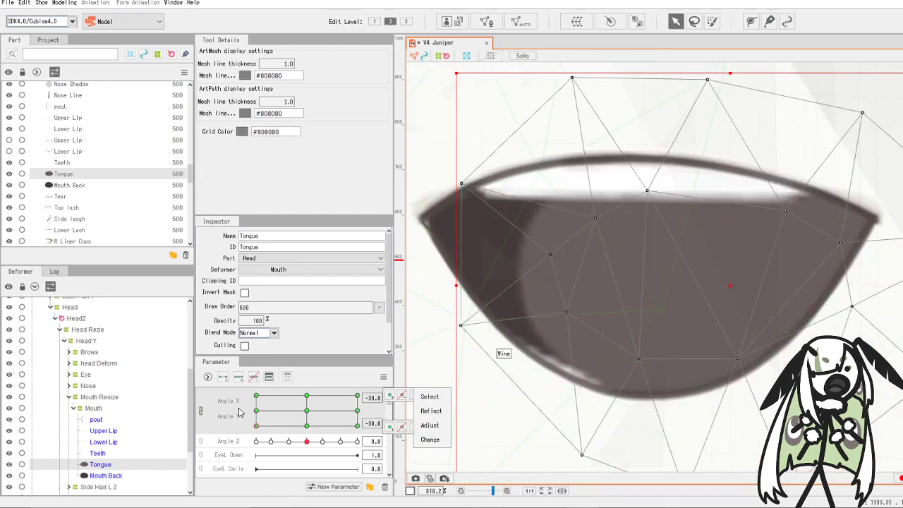
left_click(107, 479)
left_click(110, 465)
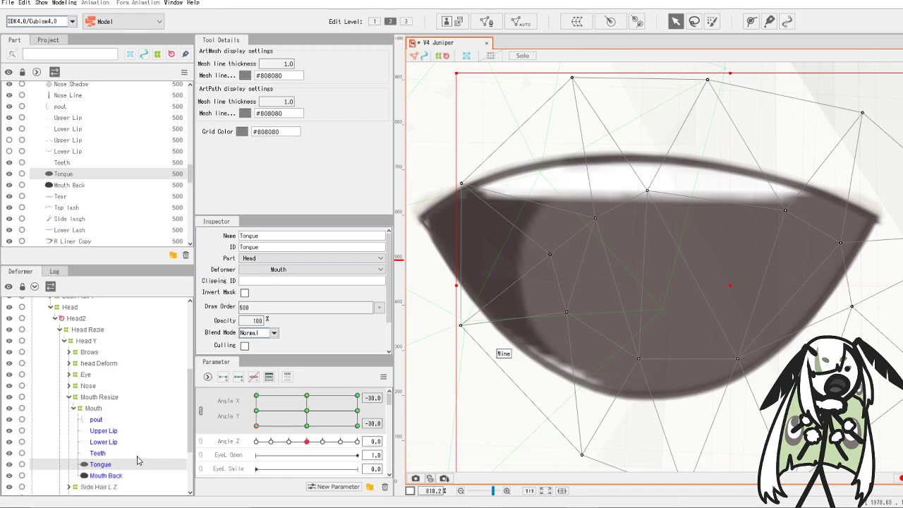
left_click_drag(582, 456, 567, 468)
left_click_drag(461, 325, 453, 336)
left_click(567, 469)
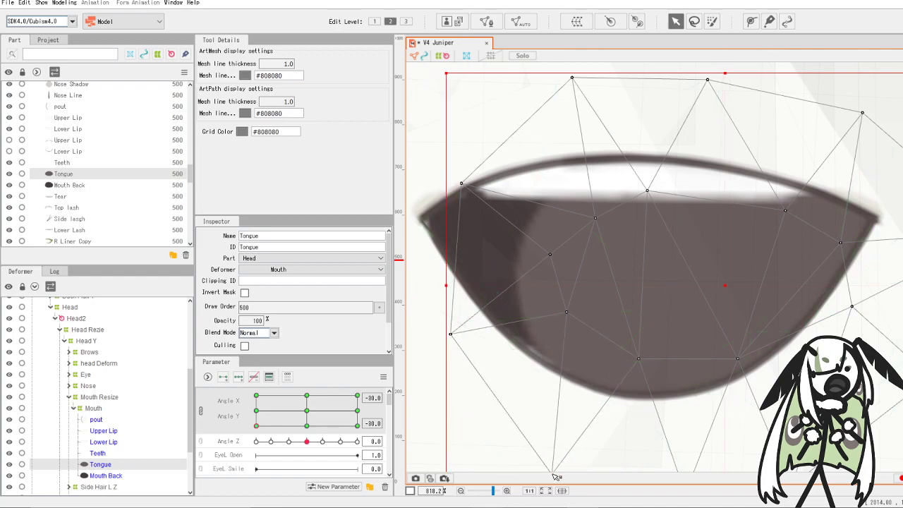
- At Angle X 30 and Angle Y -30, pull the Tongue's lower-right outer vertex down and outward to cover the mouth's edge
left_click_drag(277, 428, 361, 431)
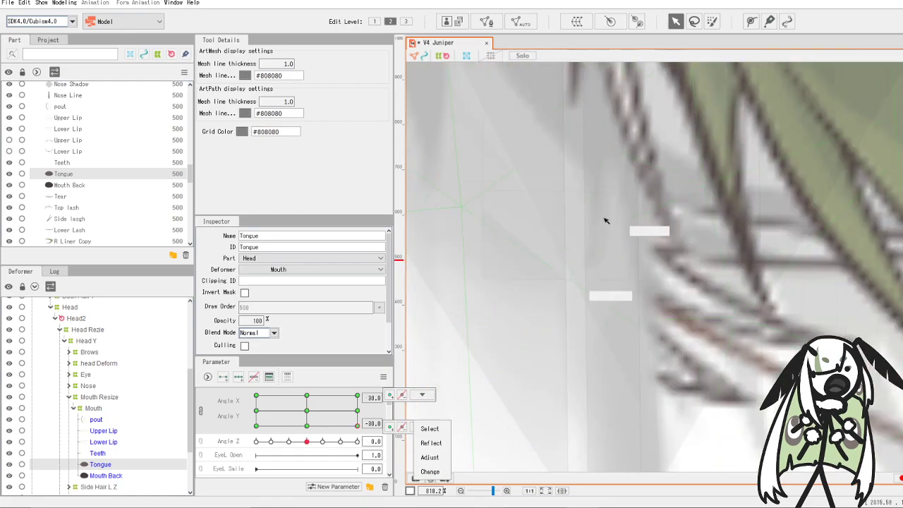
scroll(605, 219, "down", 7)
scroll(865, 269, "up", 3)
scroll(455, 214, "up", 5)
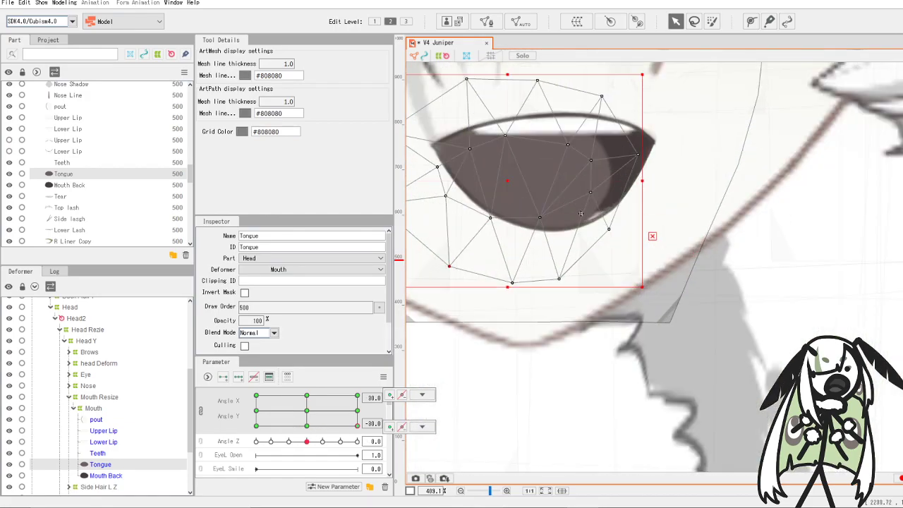
left_click_drag(624, 238, 637, 259)
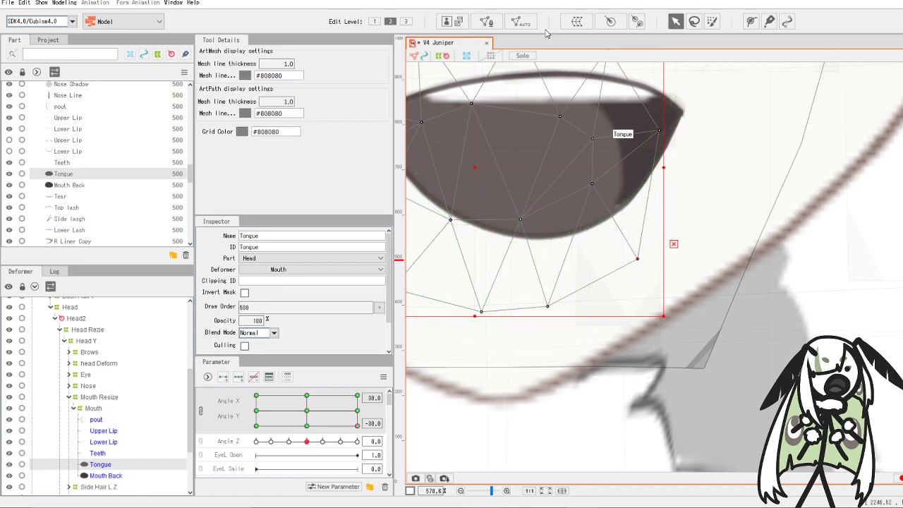
scroll(678, 113, "down", 5)
scroll(677, 113, "up", 2)
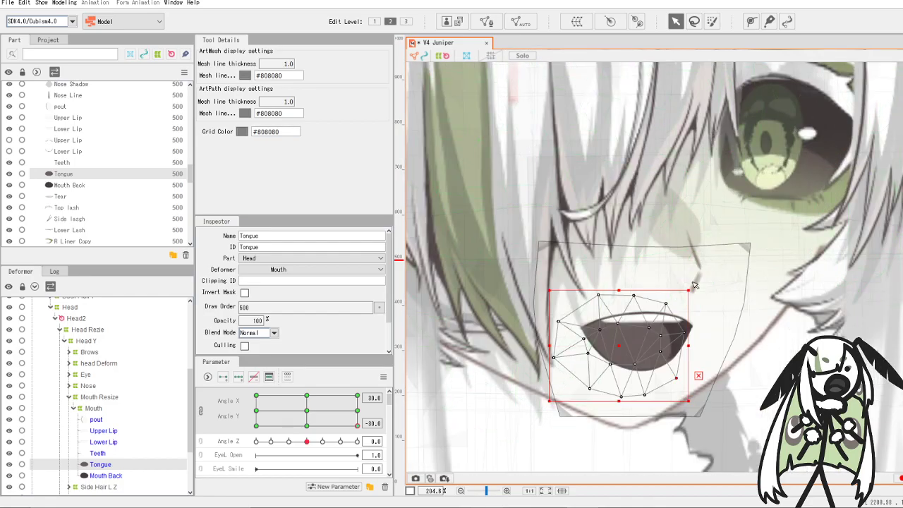
scroll(677, 113, "down", 3)
scroll(678, 113, "up", 2)
- Check the tongue in the open mouth while moving Angle X and Angle Y back near neutral
left_click_drag(357, 425, 306, 409)
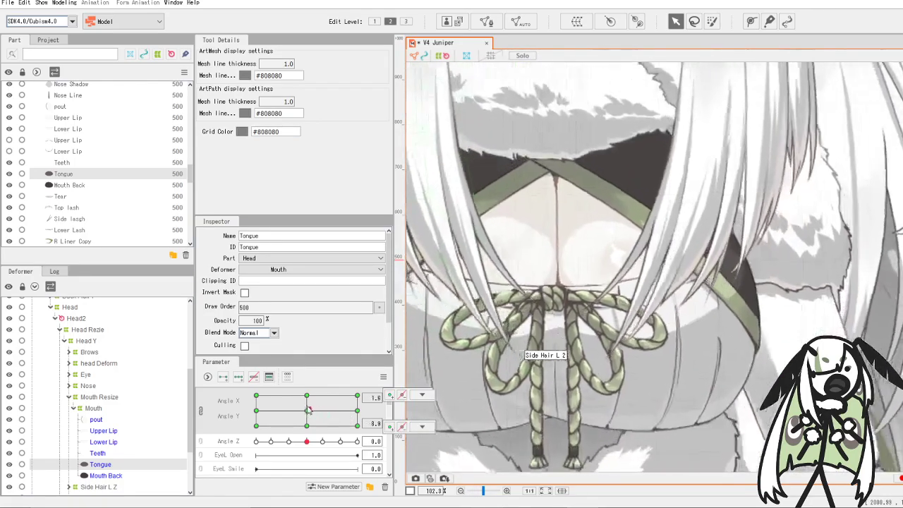
scroll(578, 282, "down", 4)
scroll(608, 224, "up", 3)
scroll(570, 372, "up", 1)
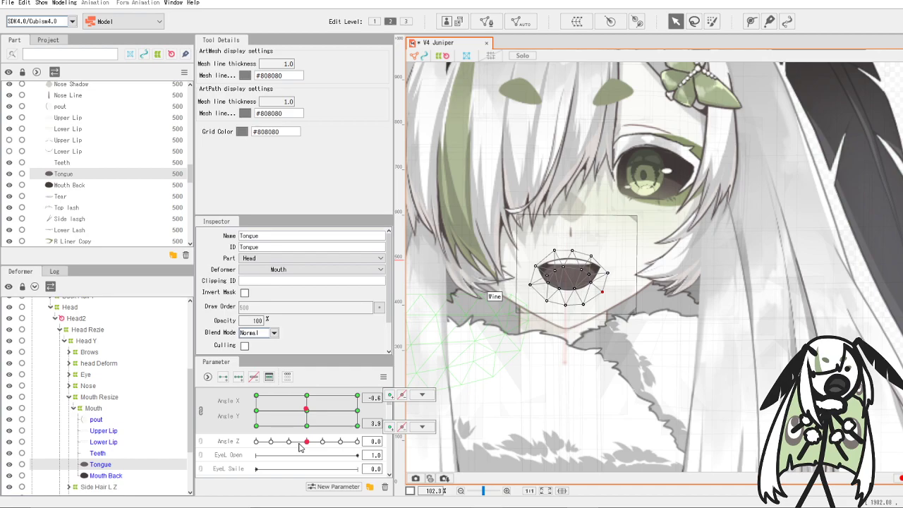
mouse_move(307, 442)
left_mouse_down()
mouse_move(350, 450)
mouse_move(293, 445)
mouse_move(308, 446)
left_mouse_up()
mouse_move(306, 409)
left_mouse_down()
mouse_move(245, 404)
mouse_move(245, 374)
mouse_move(388, 361)
mouse_move(381, 454)
mouse_move(374, 400)
mouse_move(292, 401)
mouse_move(308, 411)
left_mouse_up()
- Close the mouth by setting Mouth Form to 0.1 and Mouth Open to 0.0
scroll(329, 428, "down", 2)
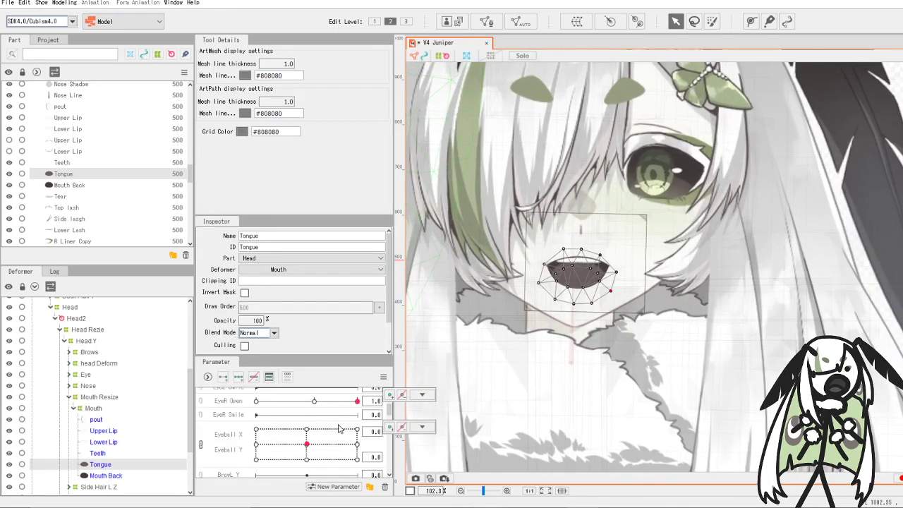
scroll(339, 428, "down", 6)
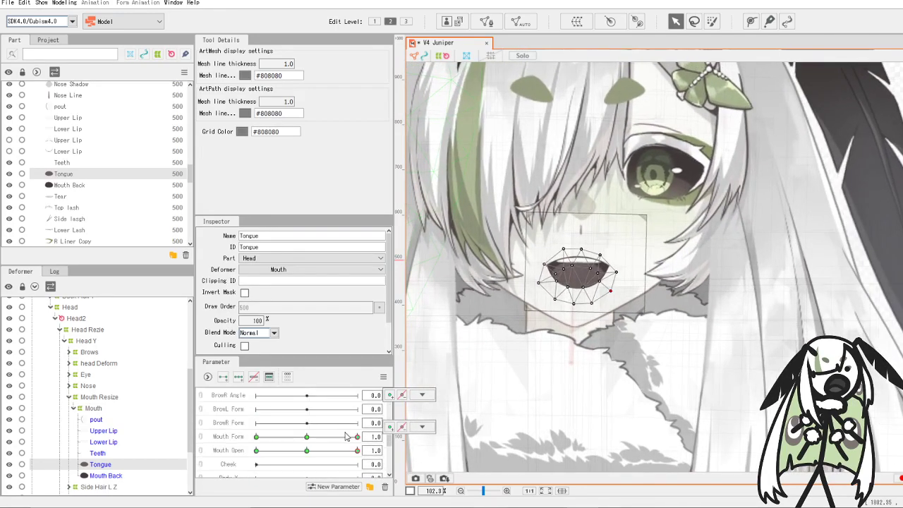
left_click_drag(345, 437, 215, 451)
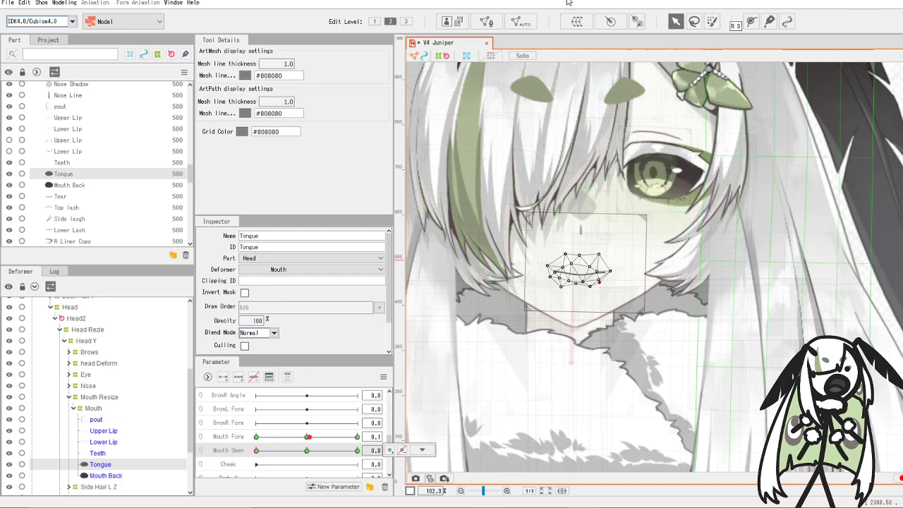
- Examine the whole figure and test the head movement down to Angle Y -30
scroll(608, 135, "down", 5)
scroll(609, 136, "up", 2)
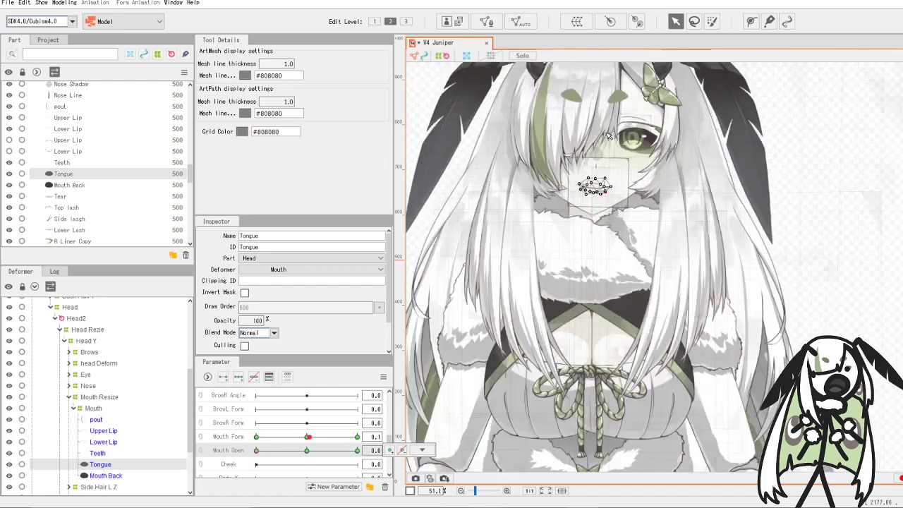
scroll(608, 135, "up", 2)
scroll(639, 163, "down", 3)
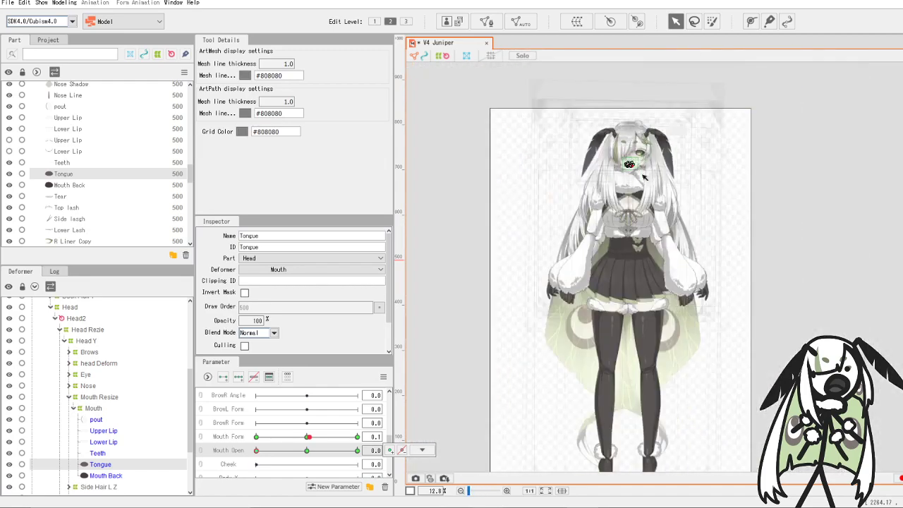
scroll(677, 169, "up", 1)
scroll(684, 170, "up", 1)
scroll(307, 421, "up", 5)
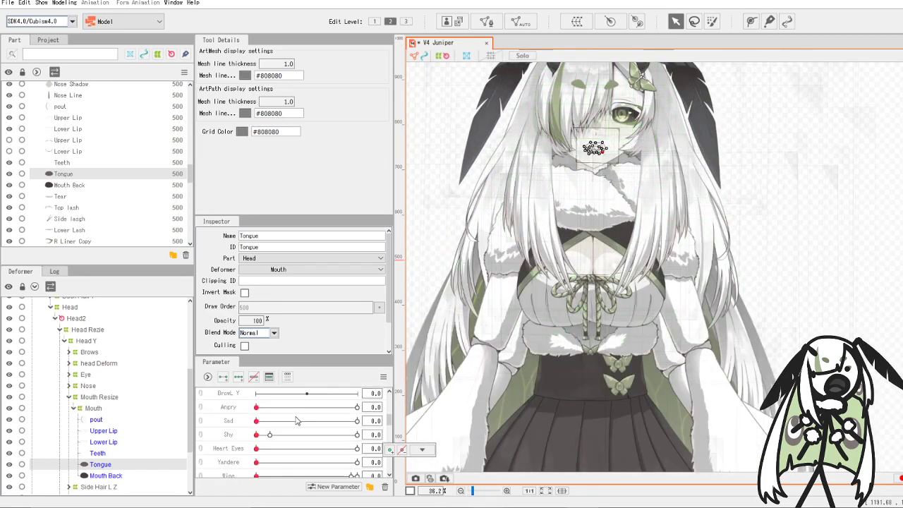
mouse_move(307, 417)
left_mouse_down()
mouse_move(297, 410)
mouse_move(306, 428)
mouse_move(304, 399)
mouse_move(300, 442)
mouse_move(311, 423)
mouse_move(296, 427)
mouse_move(314, 428)
mouse_move(306, 429)
left_mouse_up()
scroll(619, 272, "down", 2)
scroll(622, 281, "up", 1)
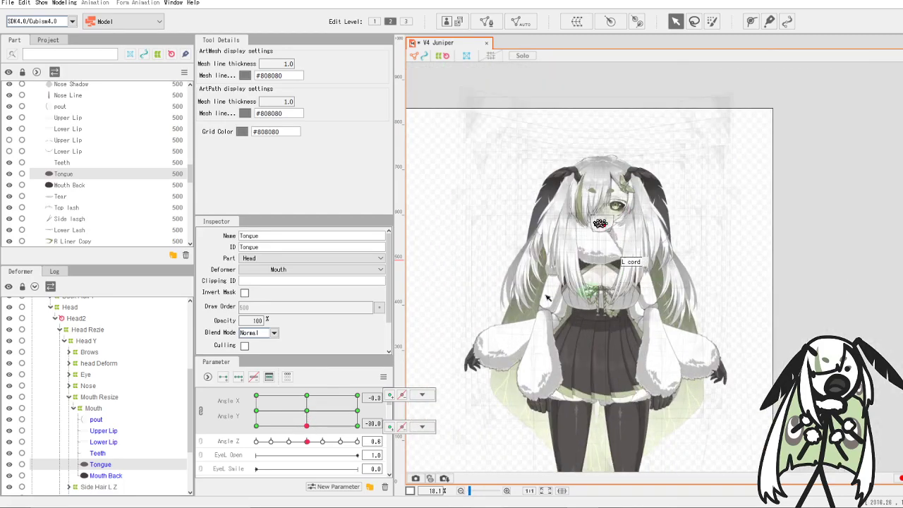
- Select the Breast Y warp deformer under Upper Torso2 and expand its children
scroll(106, 395, "down", 4)
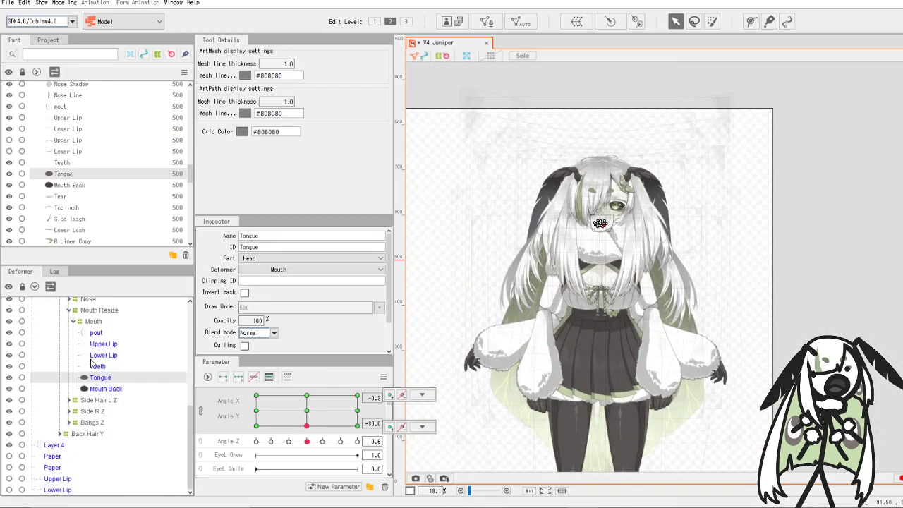
scroll(99, 381, "up", 4)
scroll(91, 381, "up", 2)
scroll(117, 408, "up", 1)
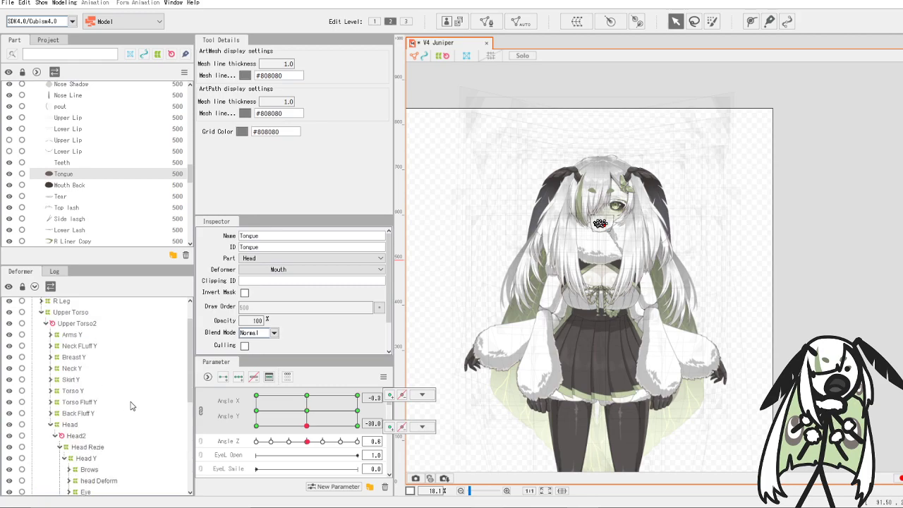
left_click(66, 357)
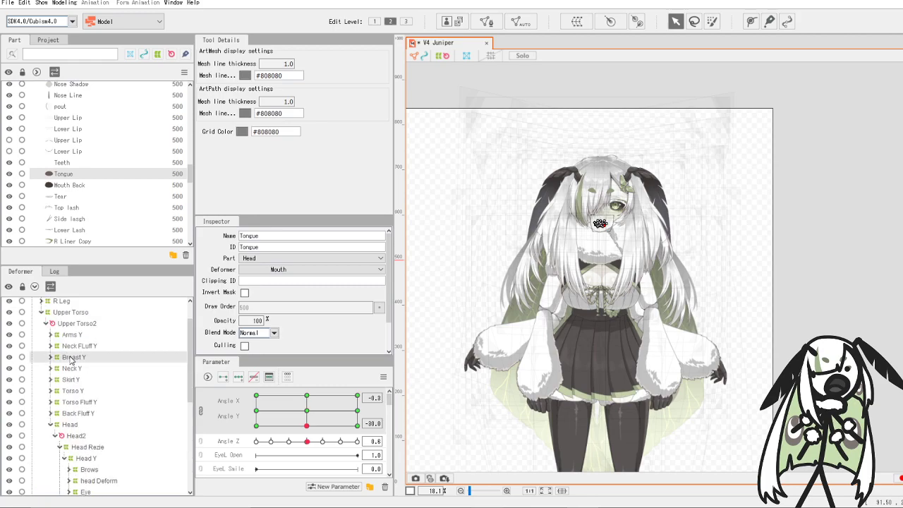
left_click(52, 357)
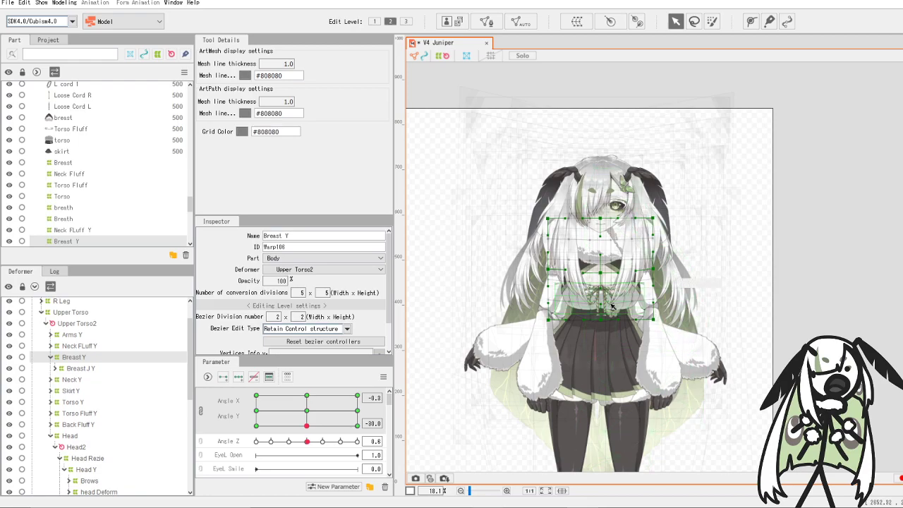
- At Angle X 0, Angle Y -30, pull the Breast Y warp's middle side points slightly inward and nudge its centre and lower control points
scroll(594, 302, "up", 4)
mouse_move(306, 426)
left_mouse_down()
mouse_move(306, 409)
mouse_move(302, 426)
left_mouse_up()
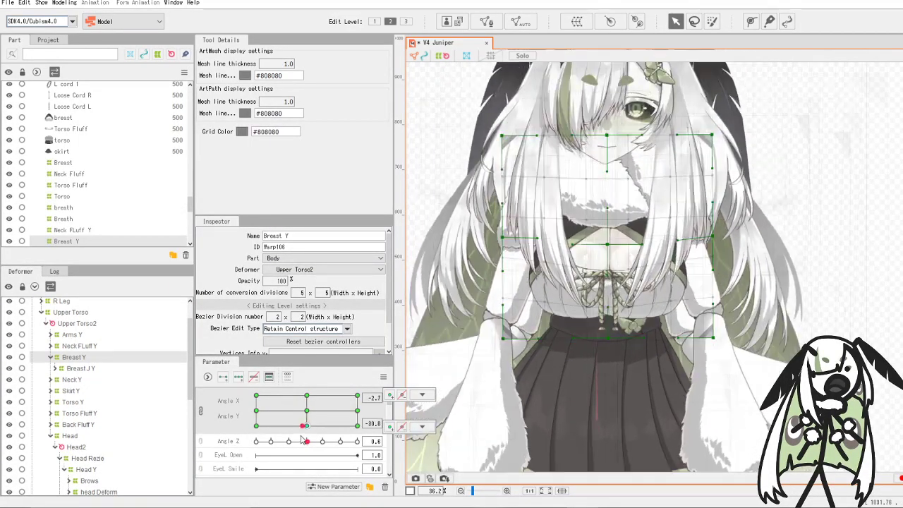
left_click(504, 239)
left_click_drag(508, 241, 513, 240)
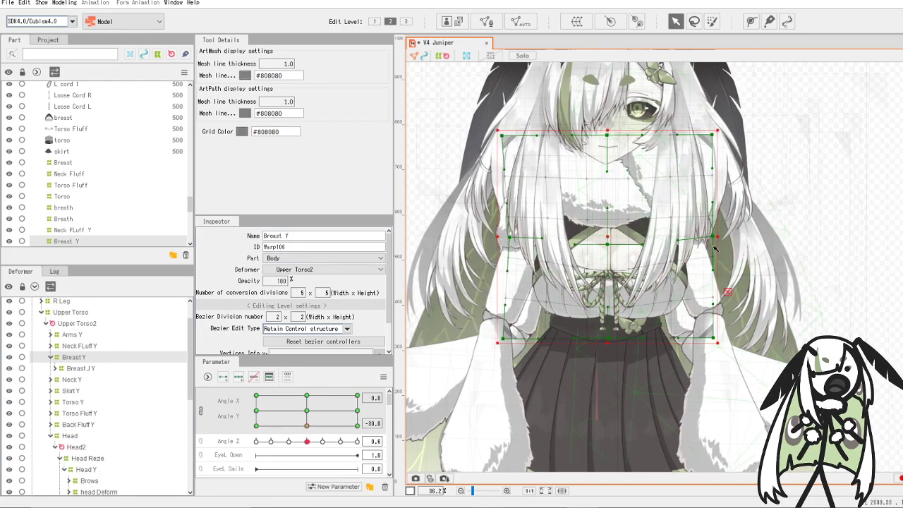
left_click_drag(716, 243, 711, 243)
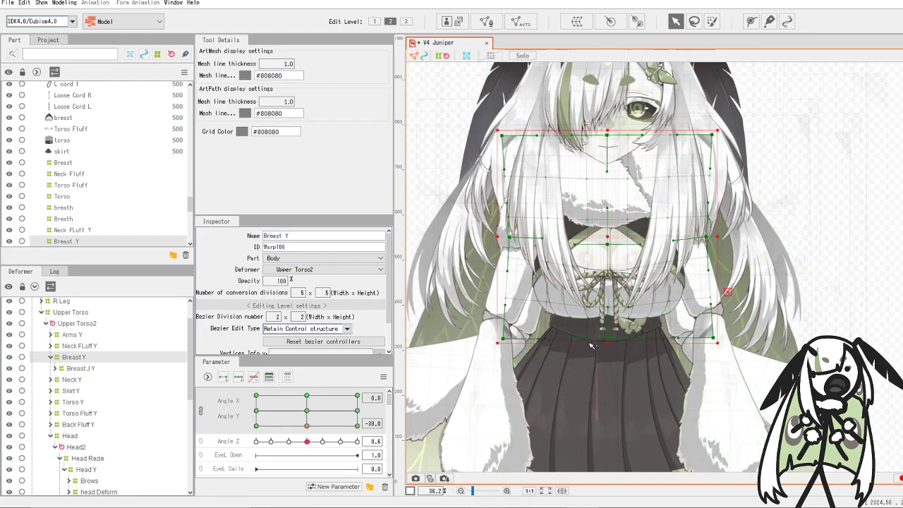
left_click_drag(608, 339, 607, 338)
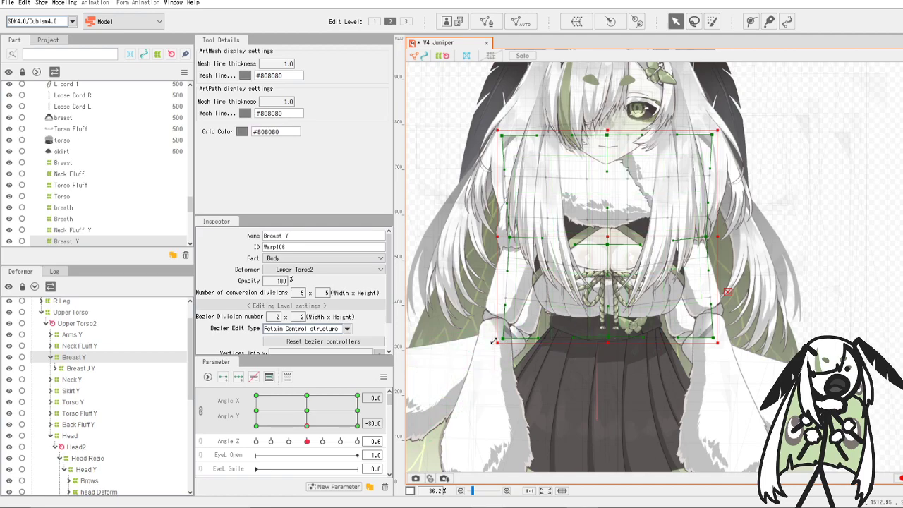
mouse_move(307, 427)
left_mouse_down()
mouse_move(307, 412)
mouse_move(304, 432)
left_mouse_up()
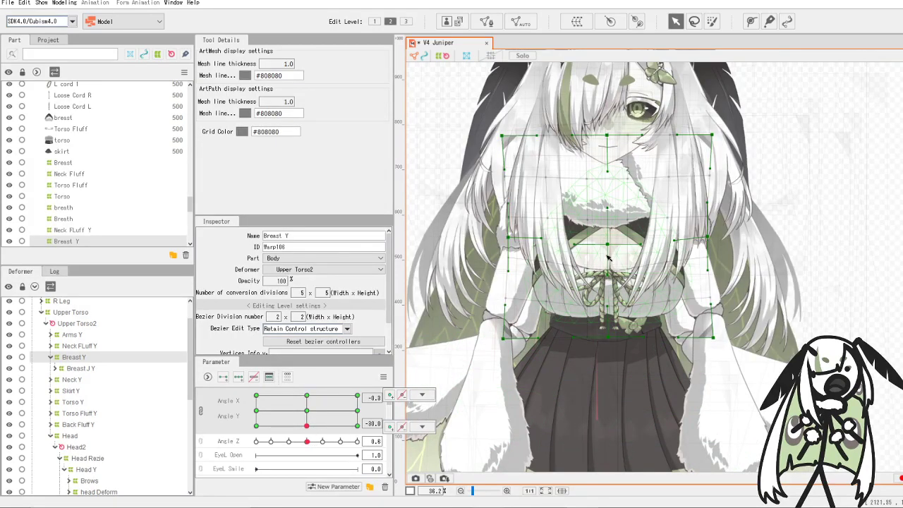
left_click_drag(608, 206, 607, 201)
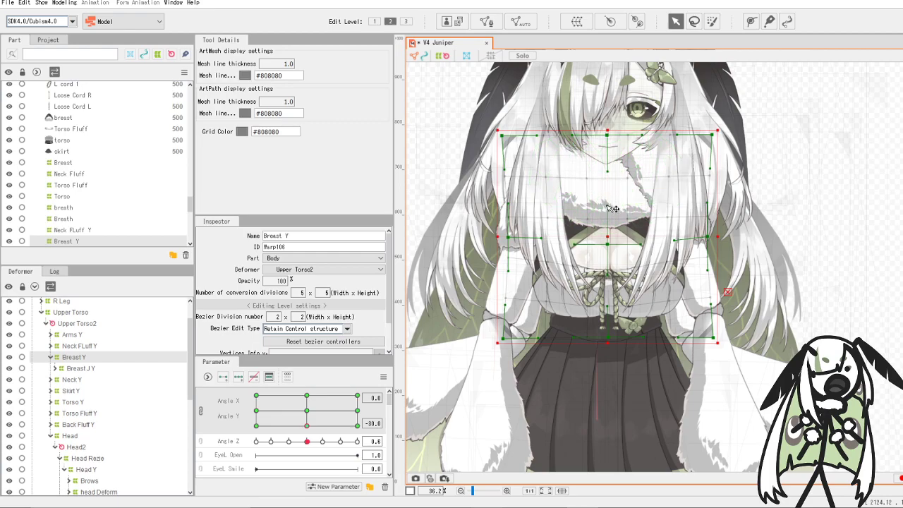
- Synthesize the Breast Y warp's corner shapes for Angle X and Angle Y, and test the head movement back towards neutral
left_click(383, 377)
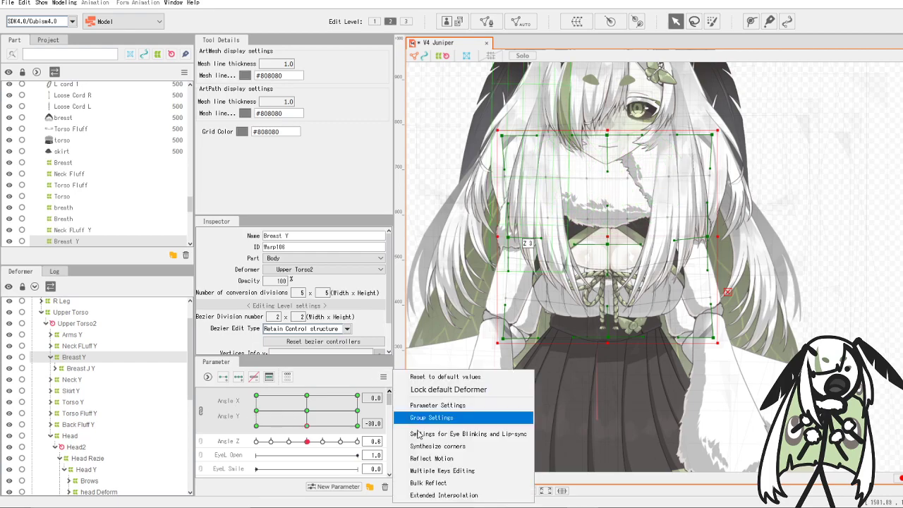
left_click(459, 445)
left_click(471, 310)
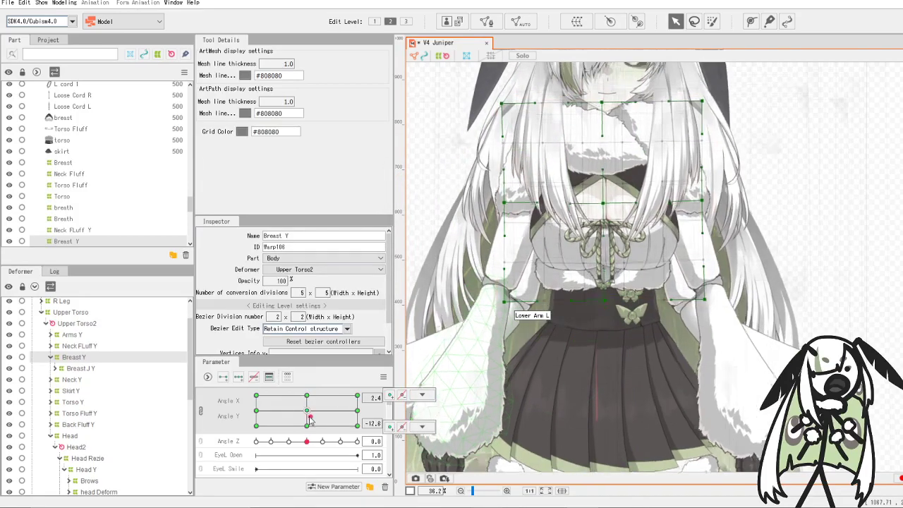
left_click_drag(256, 426, 306, 410)
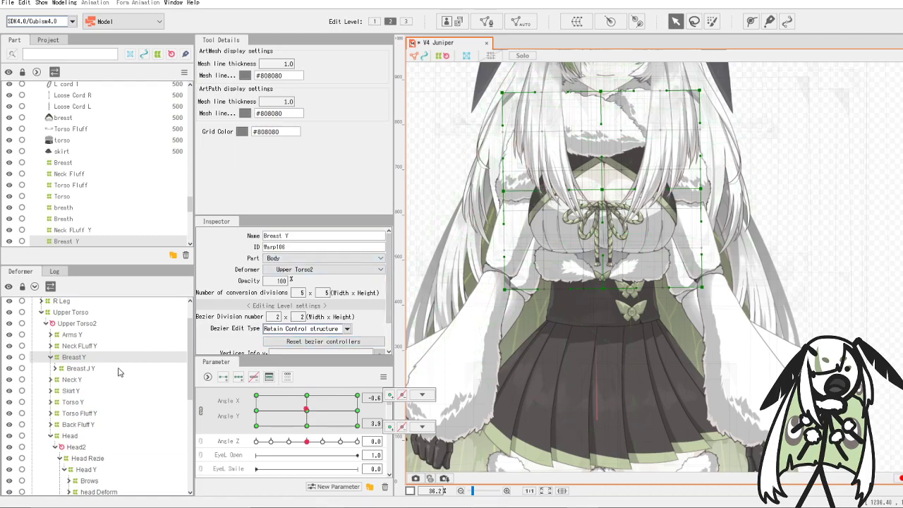
- Select the R Arm 2 warp under Arms Y and R Arm Z 2, and rotate it to raise the arm outward at Angle Y -30
scroll(112, 381, "up", 2)
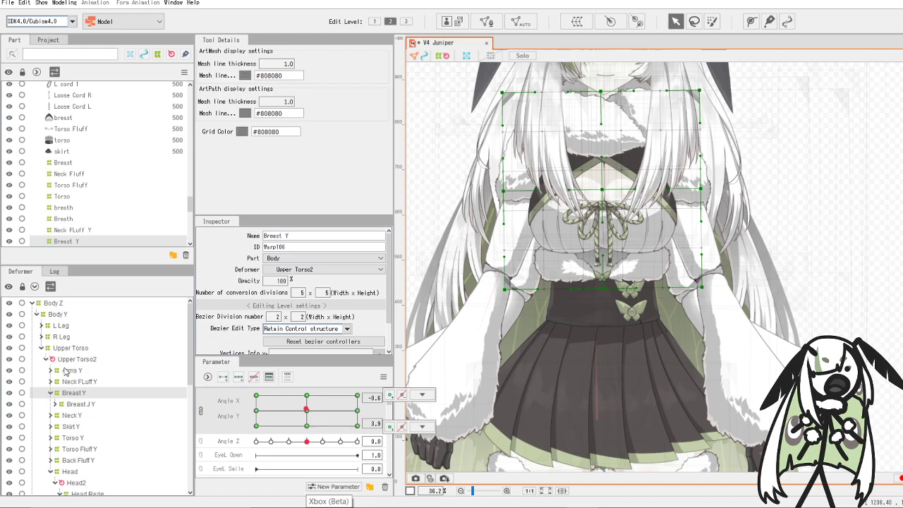
left_click(66, 371)
left_click(50, 370)
left_click(79, 393)
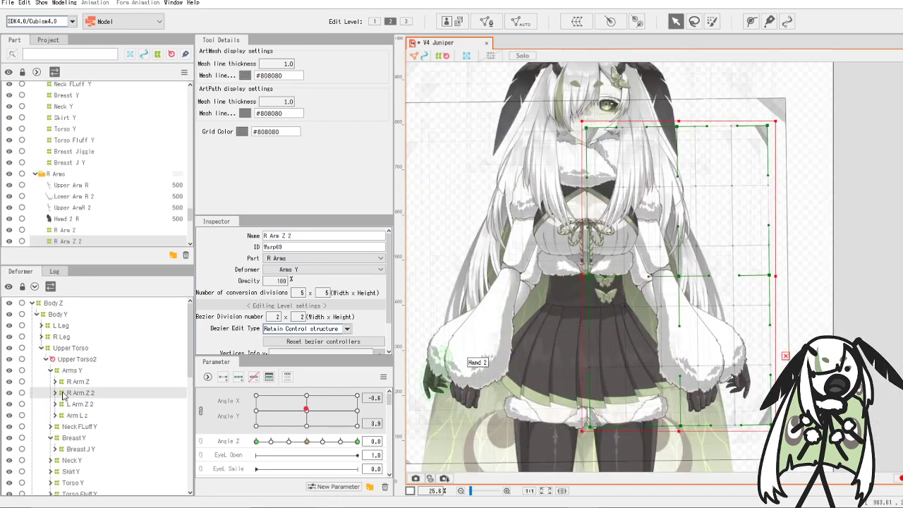
left_click(56, 393)
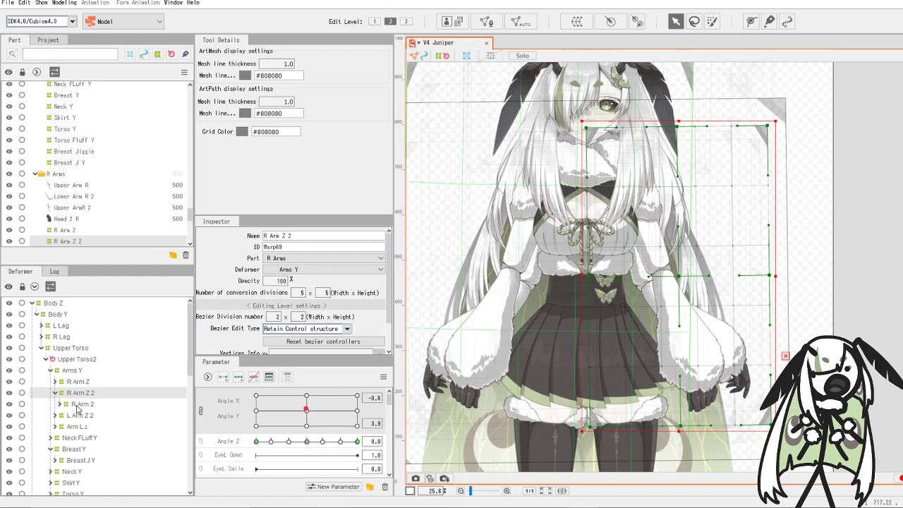
left_click(81, 405)
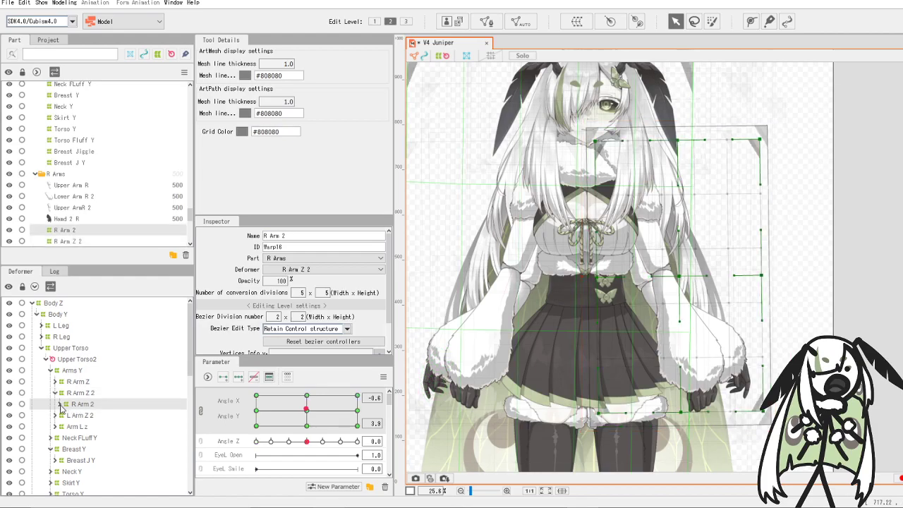
left_click_drag(308, 414, 308, 437)
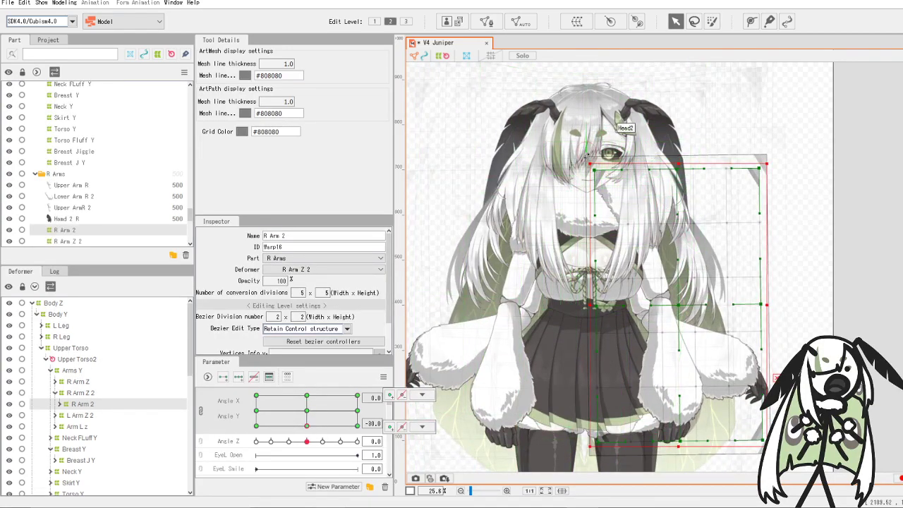
left_click_drag(588, 160, 704, 299)
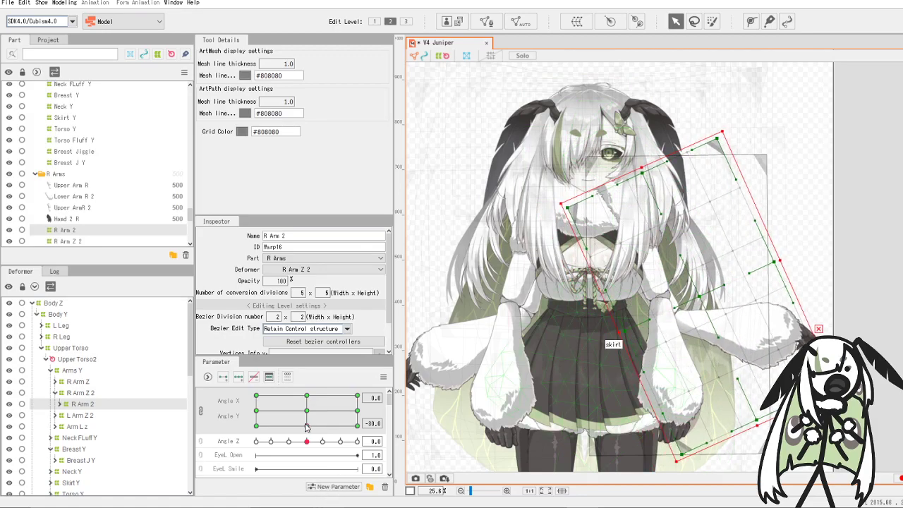
- Refine the rotation and position of the R Arm 2 warp at Angle Y -30, checking the arm's movement
mouse_move(306, 426)
left_mouse_down()
mouse_move(307, 409)
mouse_move(309, 439)
left_mouse_up()
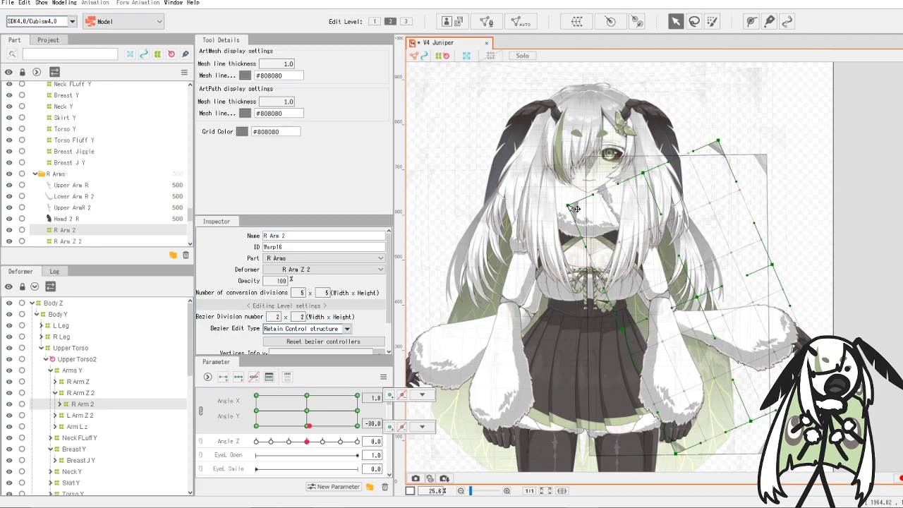
left_click(574, 208)
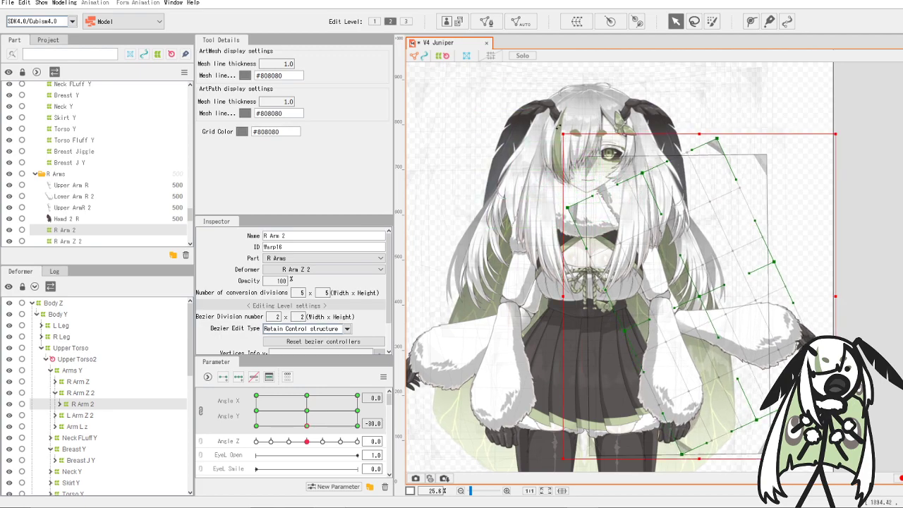
left_click_drag(558, 127, 553, 136)
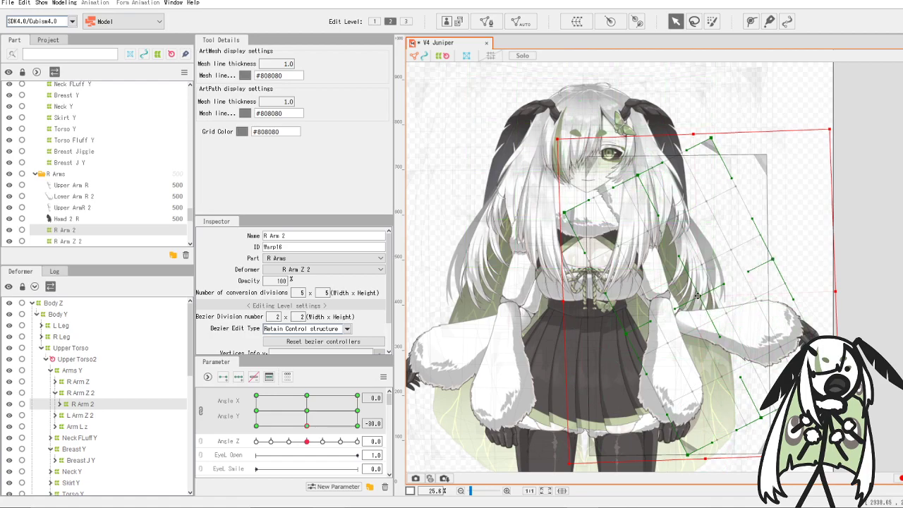
left_click_drag(698, 296, 701, 292)
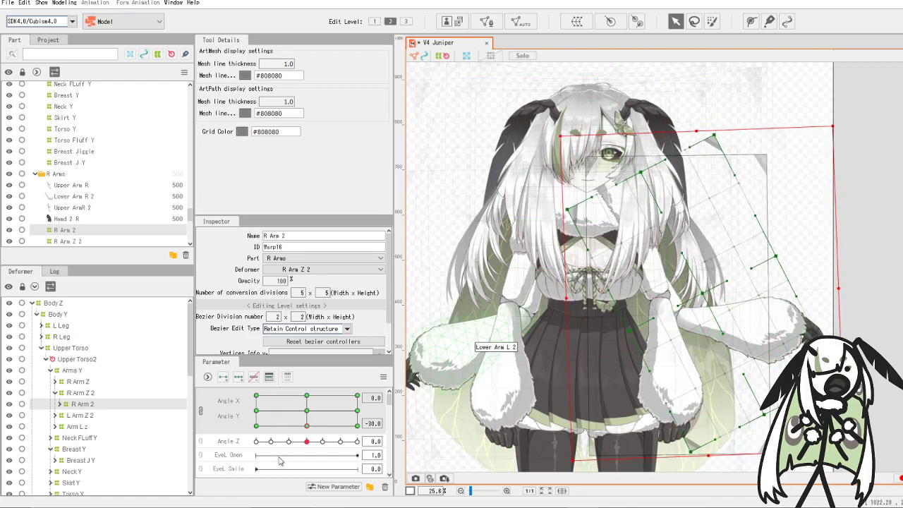
mouse_move(306, 426)
left_mouse_down()
mouse_move(307, 399)
mouse_move(307, 426)
left_mouse_up()
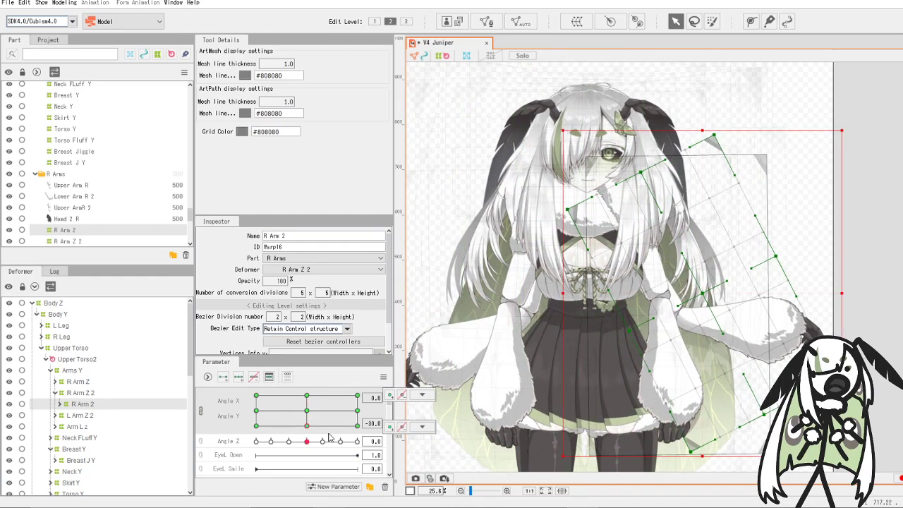
- Select the L Arm 2 warp under L Arm Z 2, and rotate and shift it to raise the arm outward at Angle Y -30
left_click(56, 415)
left_click(83, 427)
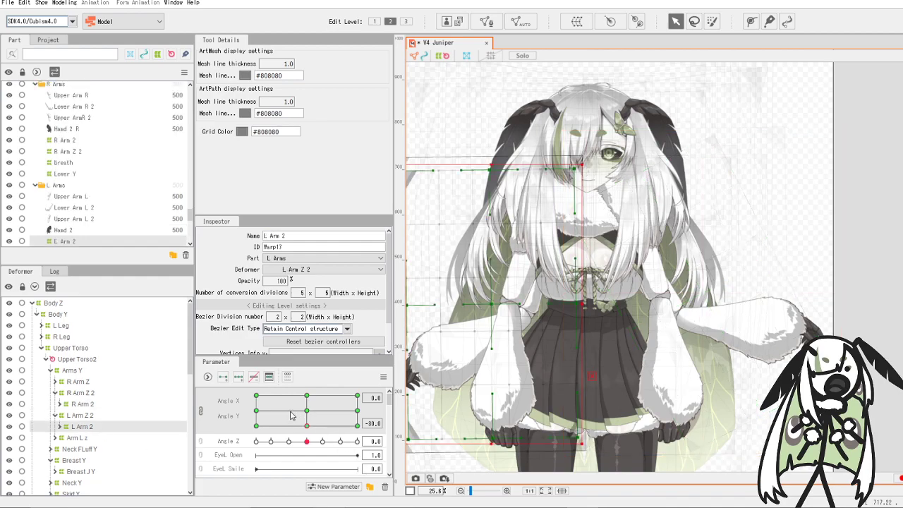
scroll(452, 360, "down", 3)
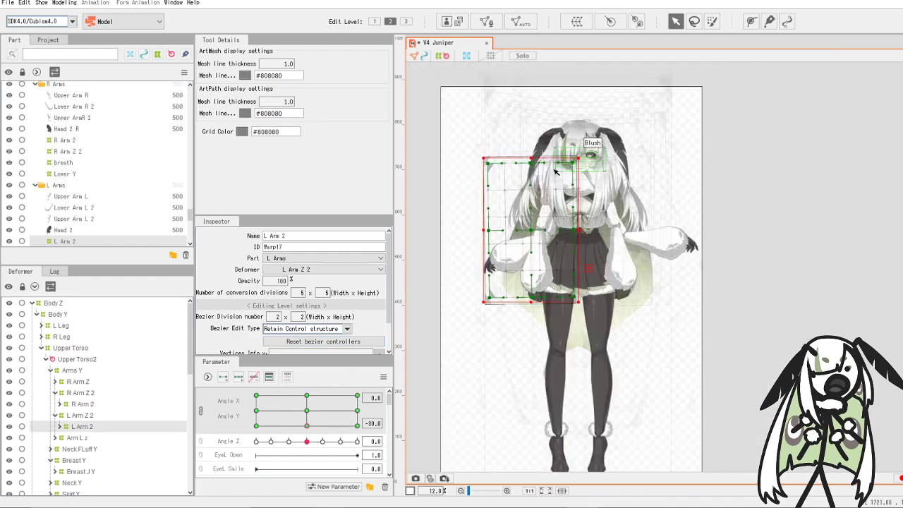
scroll(452, 360, "up", 2)
left_click_drag(452, 360, 432, 338)
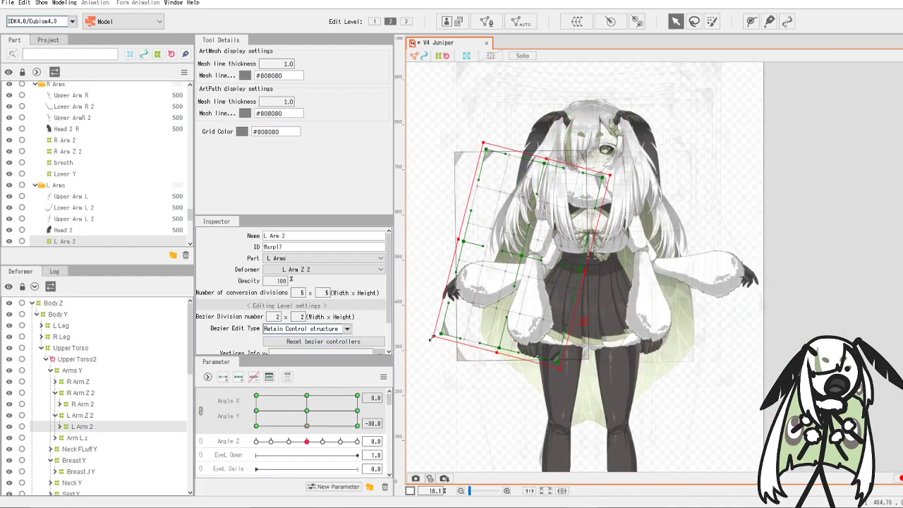
left_click_drag(514, 259, 510, 246)
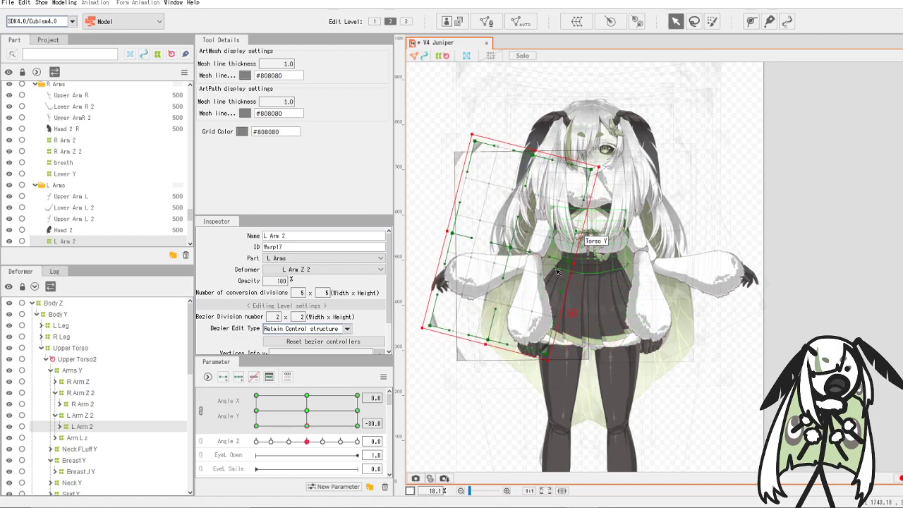
scroll(509, 246, "up", 1)
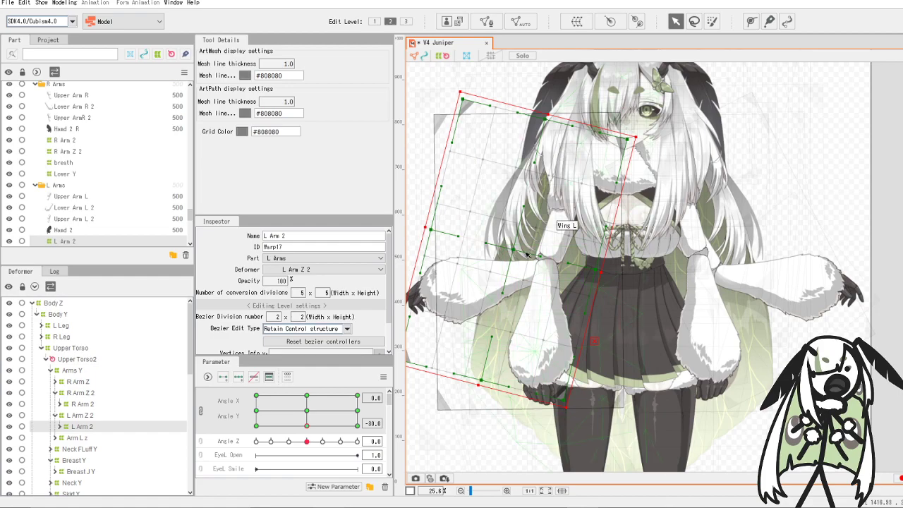
left_click_drag(516, 248, 515, 247)
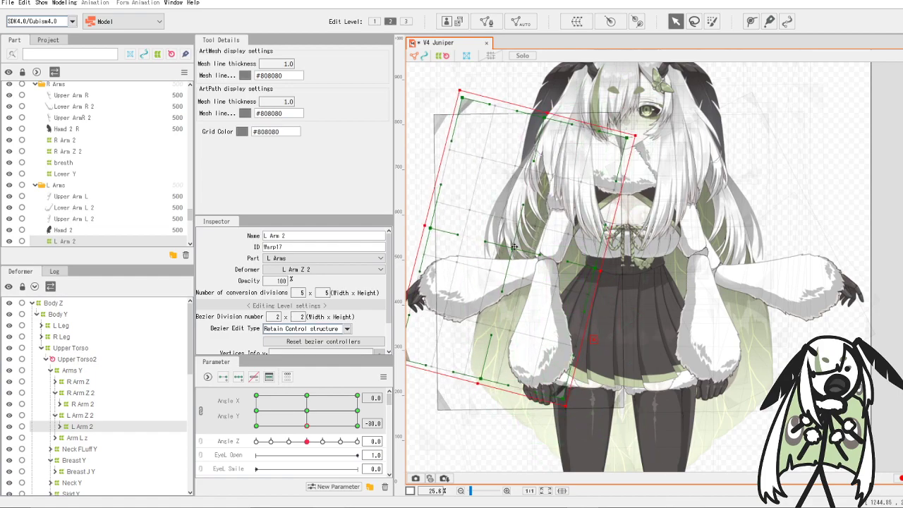
- Check the arm movement around Angle Y -30 and synthesize the L Arm 2 warp's corner shapes for Angle X and Angle Y
mouse_move(310, 430)
left_mouse_down()
mouse_move(309, 404)
mouse_move(309, 433)
left_mouse_up()
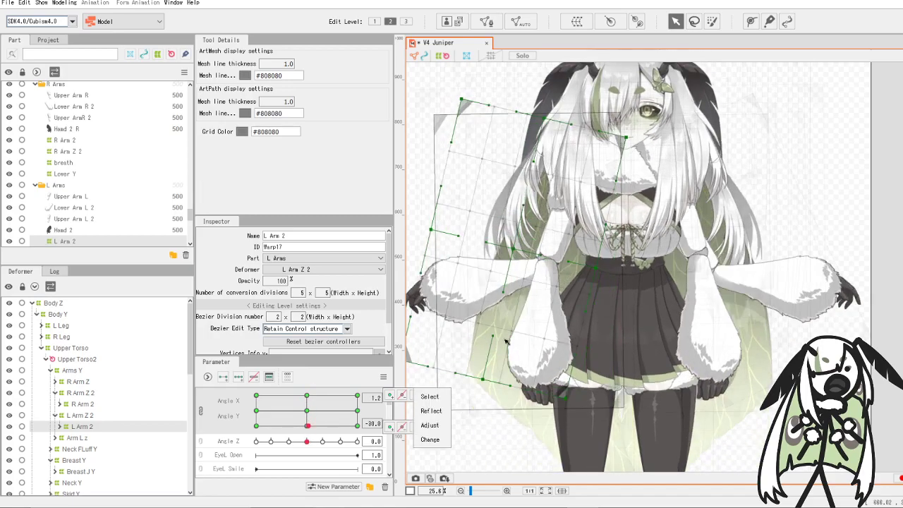
scroll(553, 299, "down", 6)
scroll(556, 299, "up", 3)
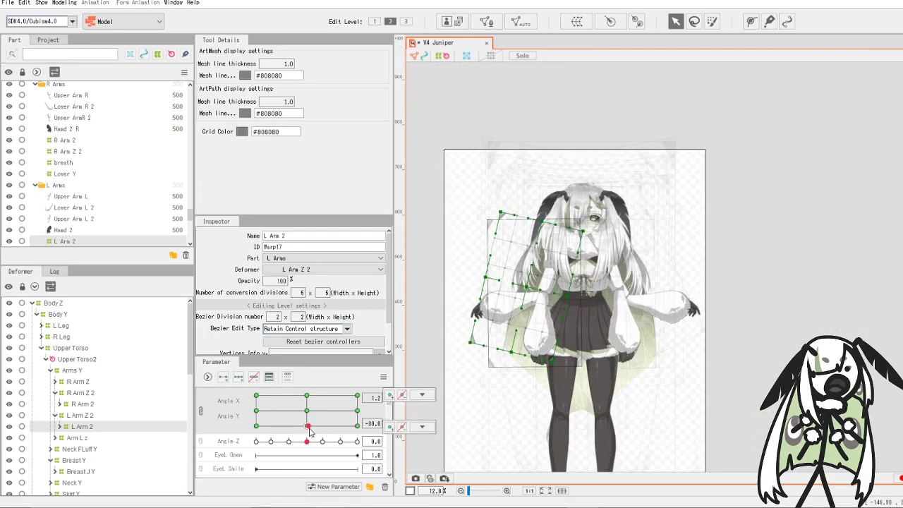
left_click_drag(309, 430, 308, 431)
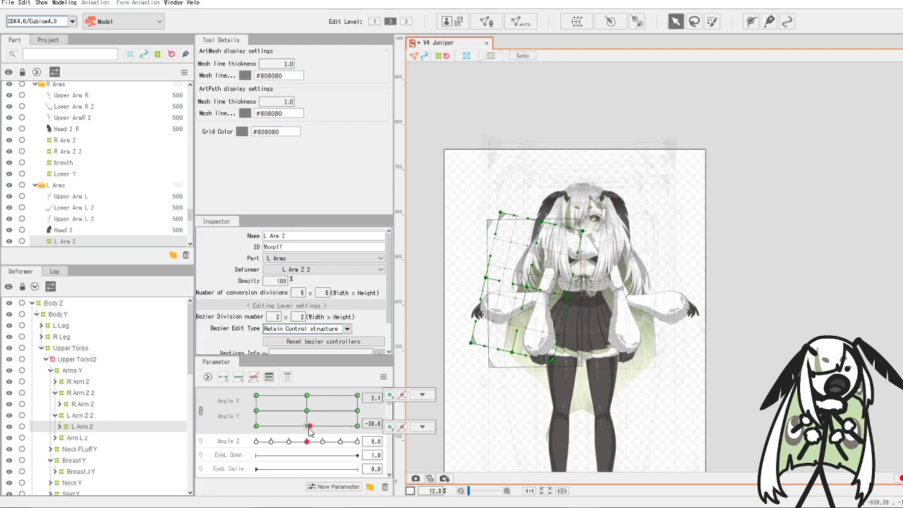
left_click(383, 377)
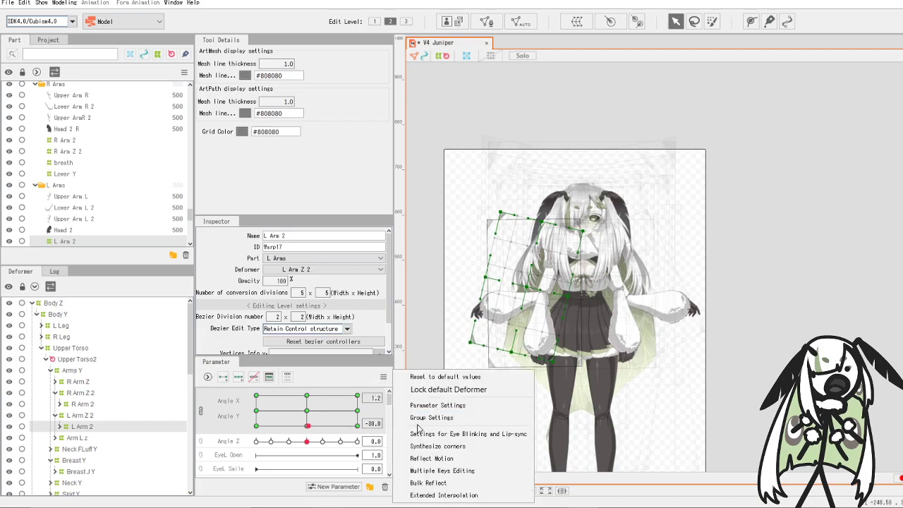
left_click(438, 446)
left_click(470, 311)
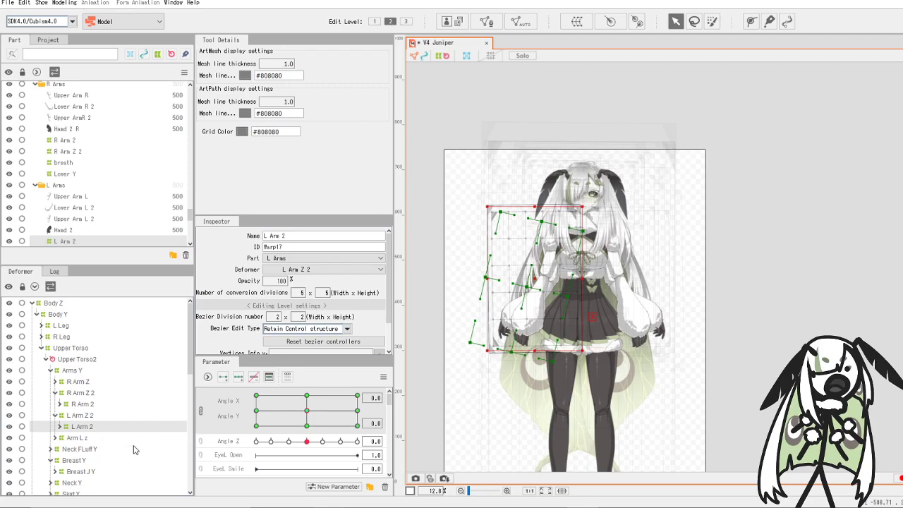
- Synthesize the R Arm 2 warp's corner shapes for Angle X and Angle Y, and check the pose at Angle X -30, Angle Y -30
left_click(83, 404)
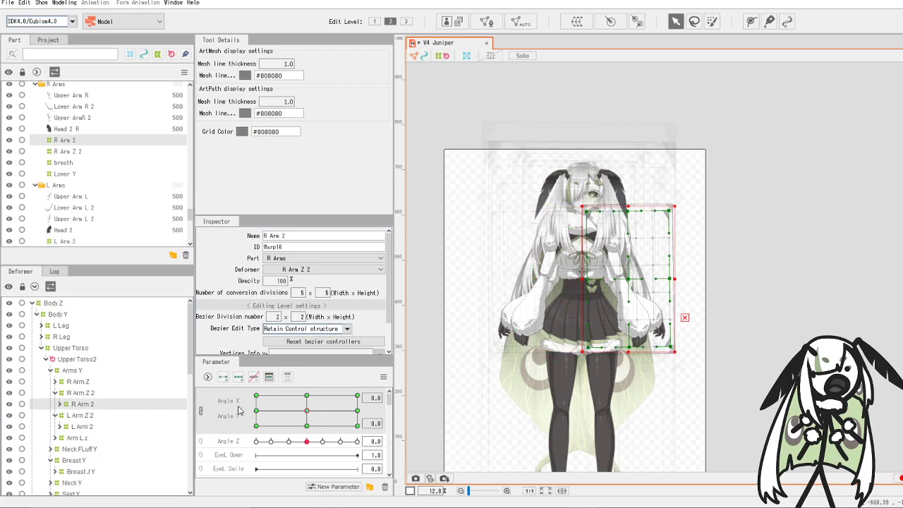
left_click_drag(309, 424, 308, 432)
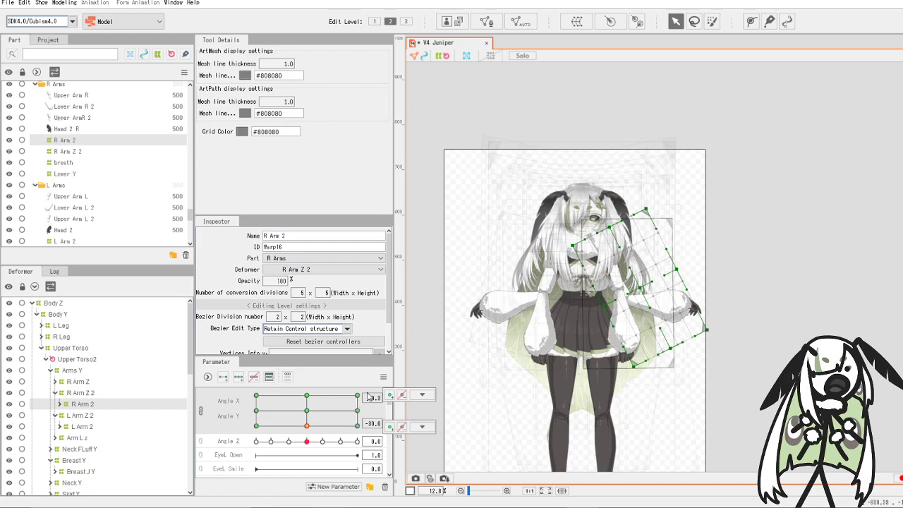
left_click(384, 377)
left_click(439, 448)
left_click(471, 311)
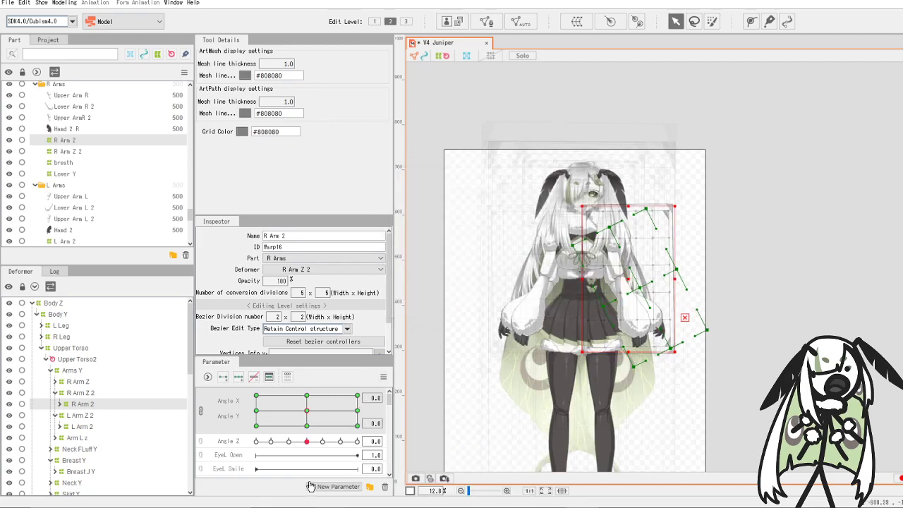
left_click_drag(306, 426, 220, 426)
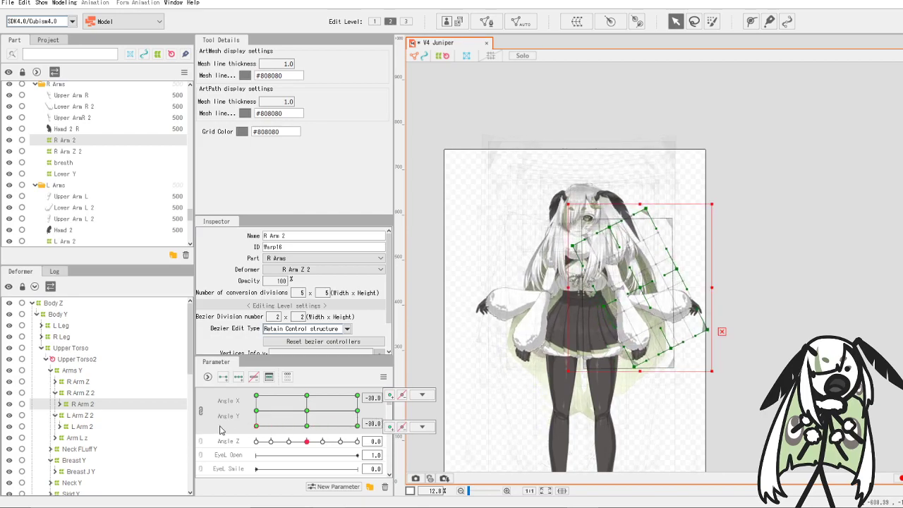
- Check the body pose across negative and positive Angle Z values, and return Angle Z to 0 with Angle X 0 and Angle Y 30
left_click_drag(312, 446, 268, 455)
left_click_drag(304, 428, 306, 412)
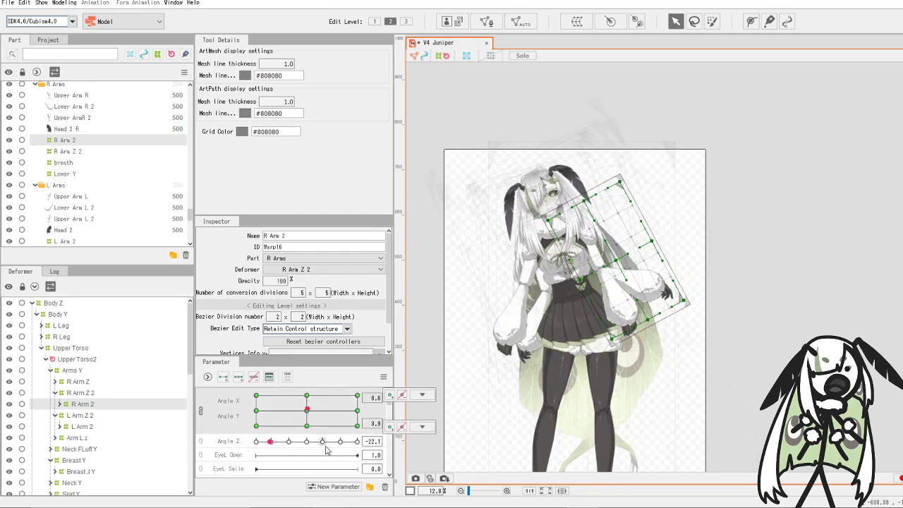
mouse_move(325, 445)
left_mouse_down()
mouse_move(236, 443)
mouse_move(338, 441)
left_mouse_up()
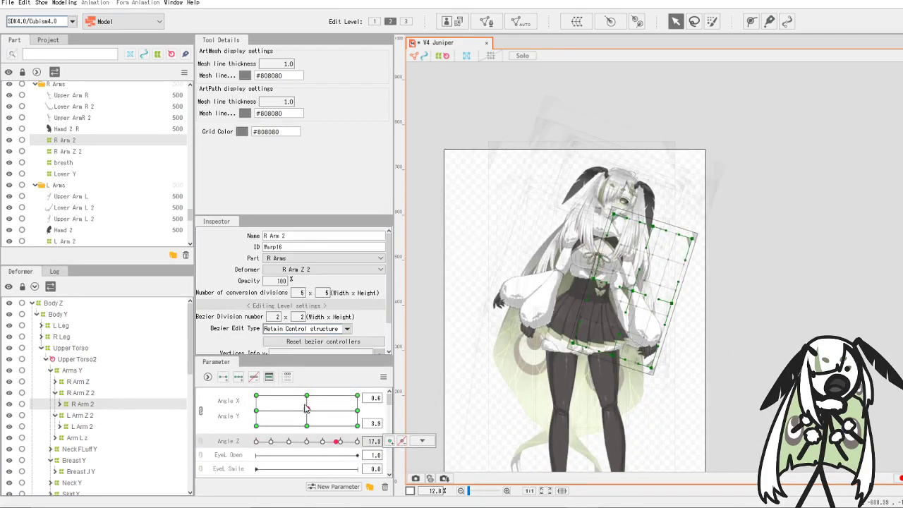
left_click_drag(307, 410, 305, 381)
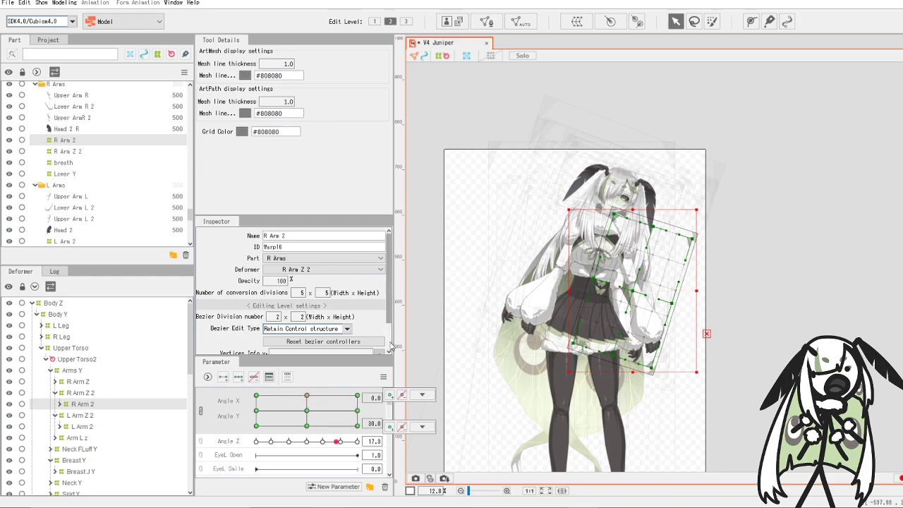
left_click(307, 442)
scroll(487, 231, "up", 3)
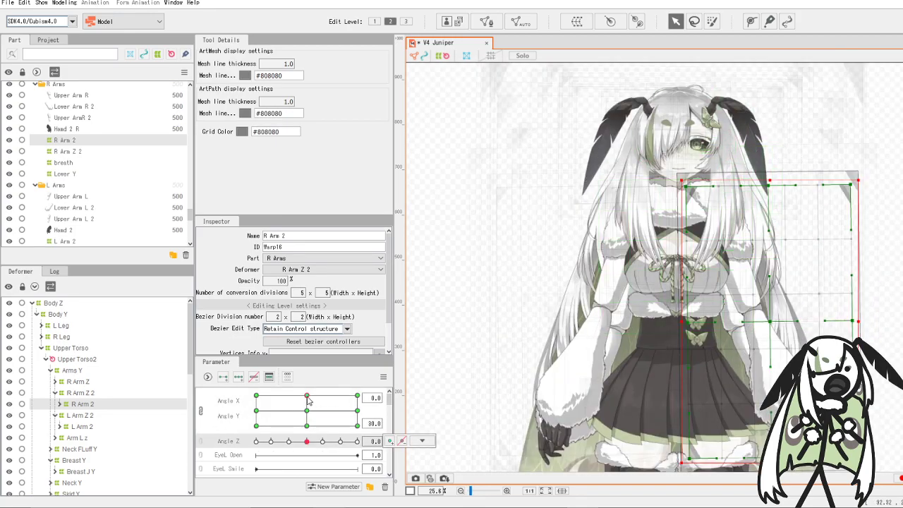
mouse_move(308, 400)
left_mouse_down()
mouse_move(298, 439)
mouse_move(305, 411)
mouse_move(308, 433)
mouse_move(304, 379)
mouse_move(304, 401)
mouse_move(306, 393)
left_mouse_up()
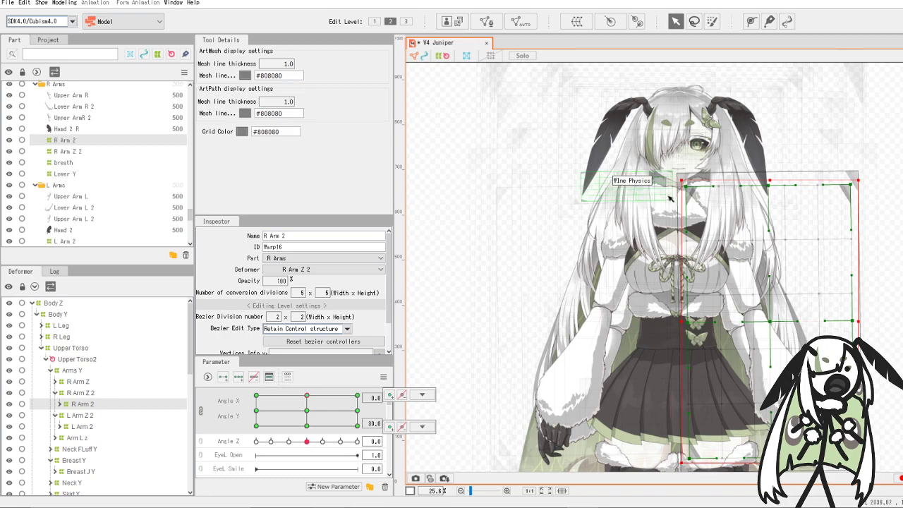
- Review the whole figure at Angle Y 30 and select the Body Y warp deformer
scroll(505, 225, "down", 5)
scroll(521, 203, "up", 3)
scroll(520, 202, "up", 2)
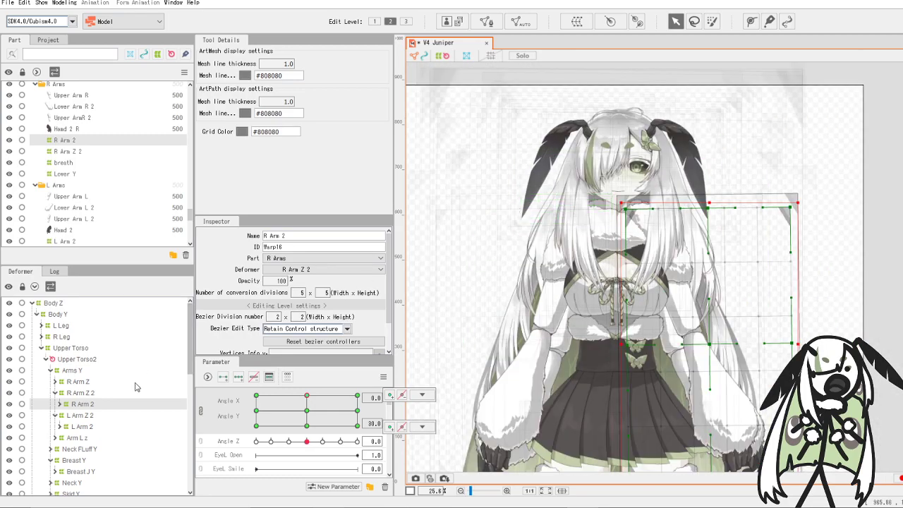
left_click(59, 314)
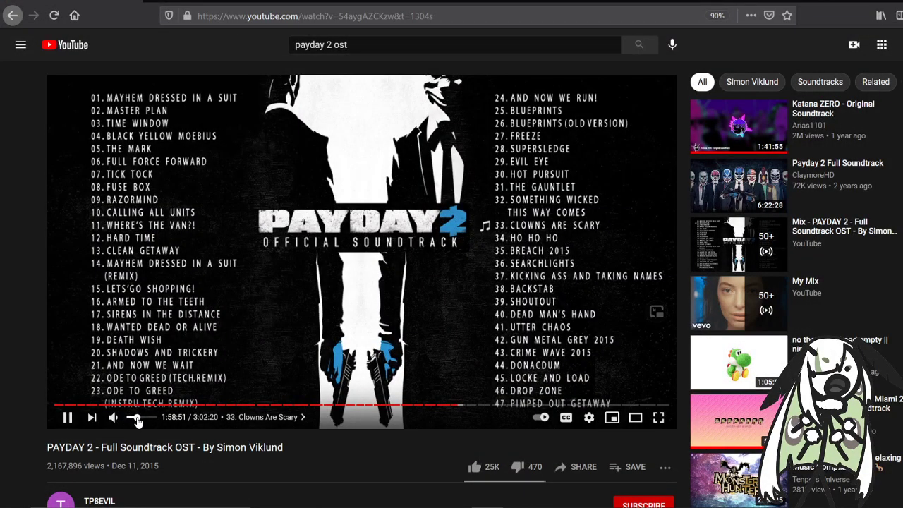
- Switch to the YouTube soundtrack video and adjust its playback volume
left_click_drag(139, 421, 136, 422)
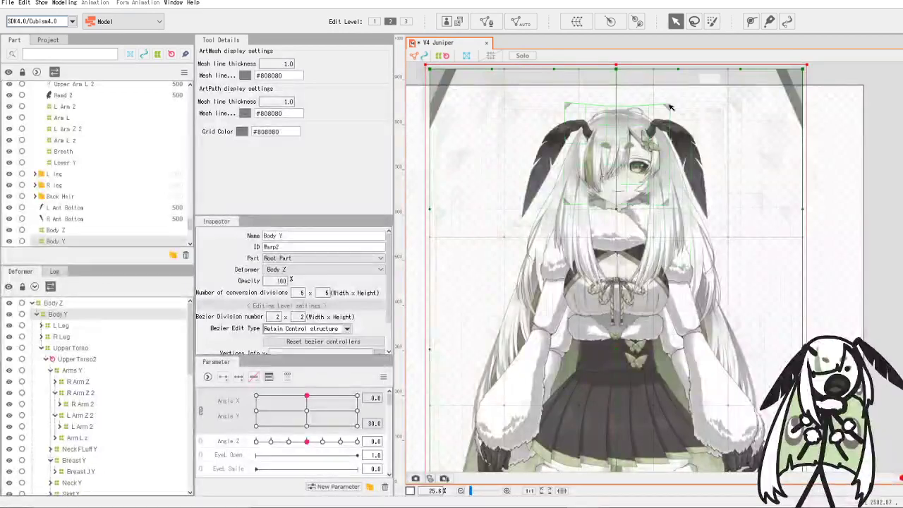
- Raise the Body Y warp's top centre point and the handle below it at Angle X 0, Angle Y 30
scroll(628, 116, "down", 3)
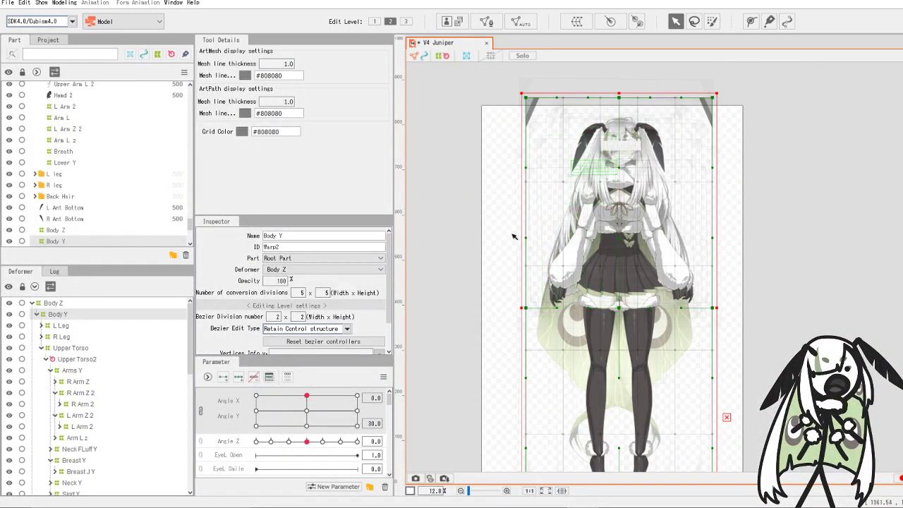
left_click_drag(306, 412, 309, 392)
scroll(585, 100, "up", 3)
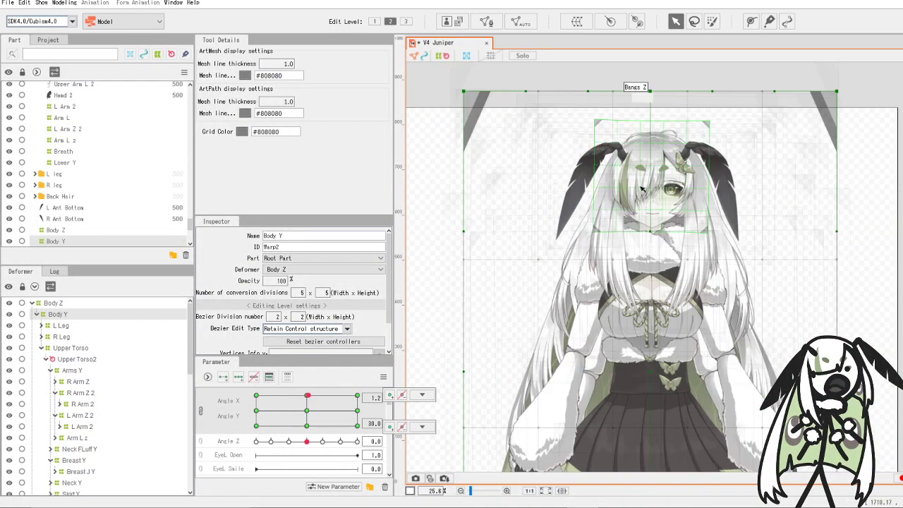
left_click(651, 229)
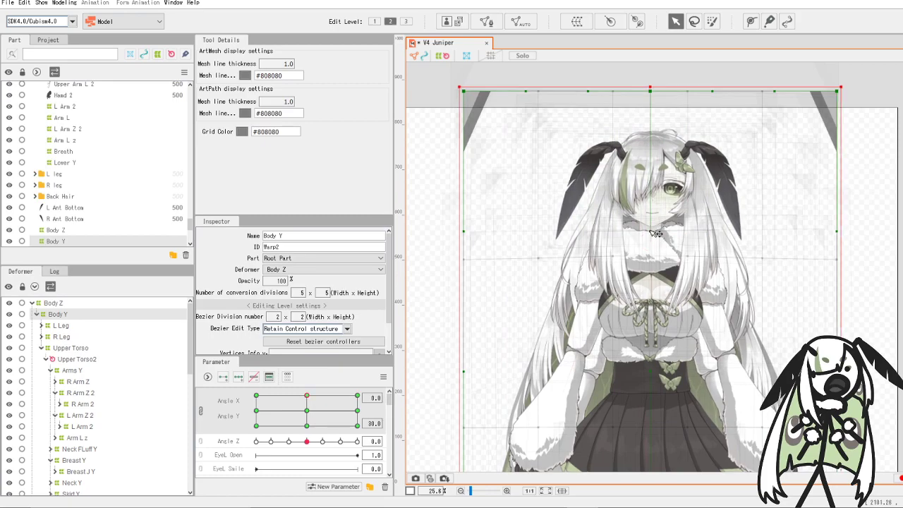
left_click_drag(651, 231, 650, 223)
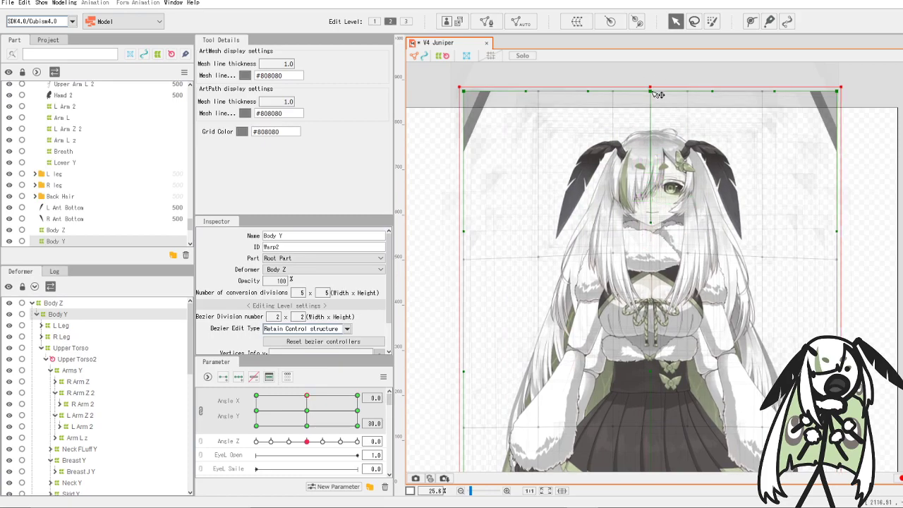
left_click_drag(650, 90, 655, 71)
scroll(698, 226, "down", 6)
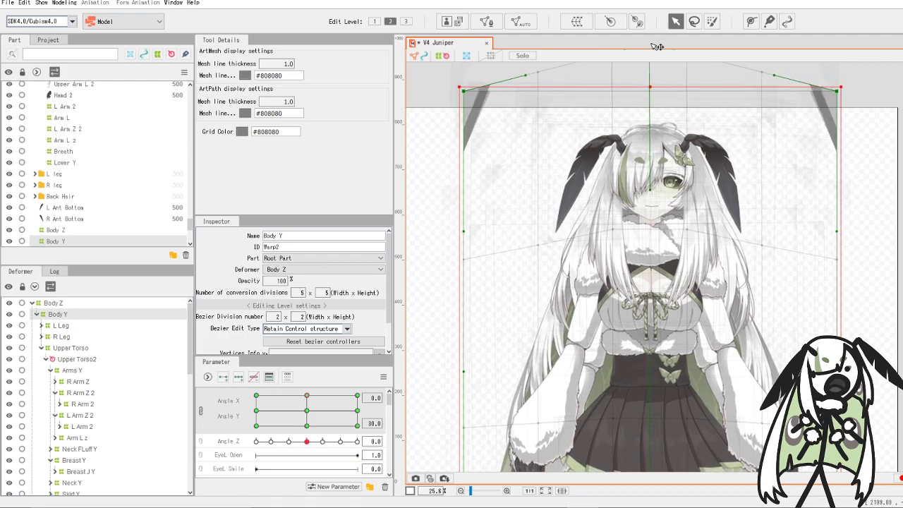
scroll(698, 226, "up", 2)
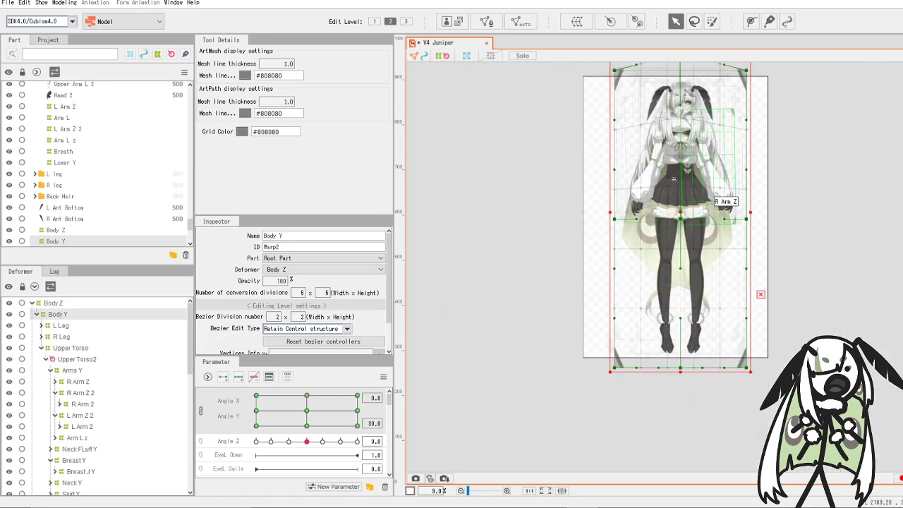
left_click_drag(306, 403, 307, 384)
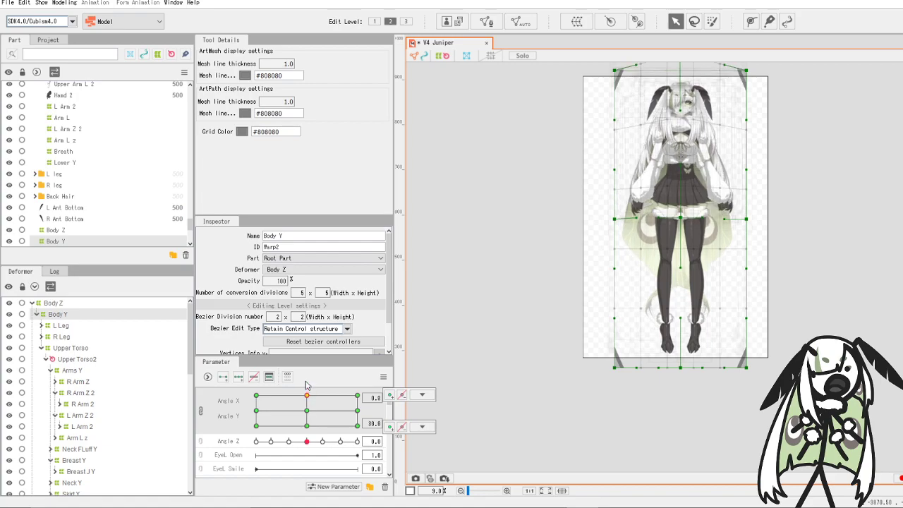
- Raise both top corner points of the Body Y warp slightly at Angle X 0, Angle Y 30
scroll(640, 286, "down", 2)
scroll(666, 154, "up", 2)
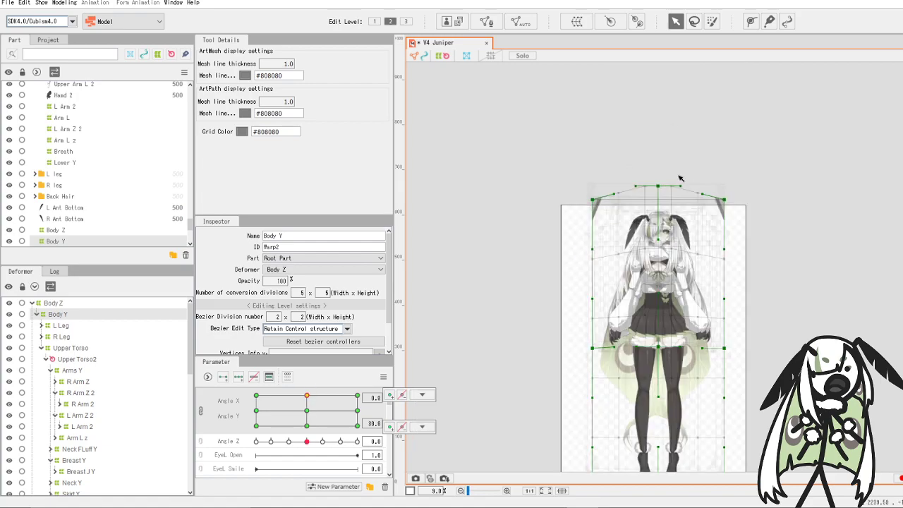
scroll(690, 245, "up", 1)
scroll(688, 272, "up", 1)
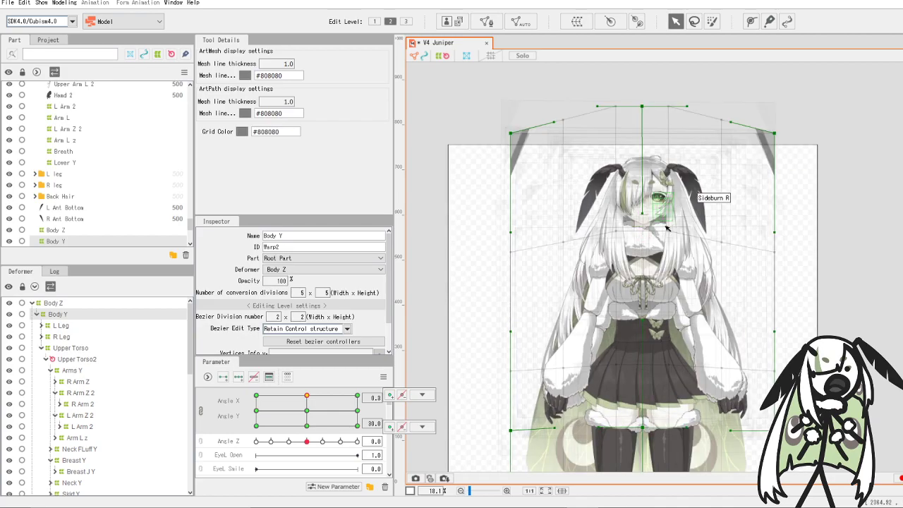
scroll(607, 216, "up", 1)
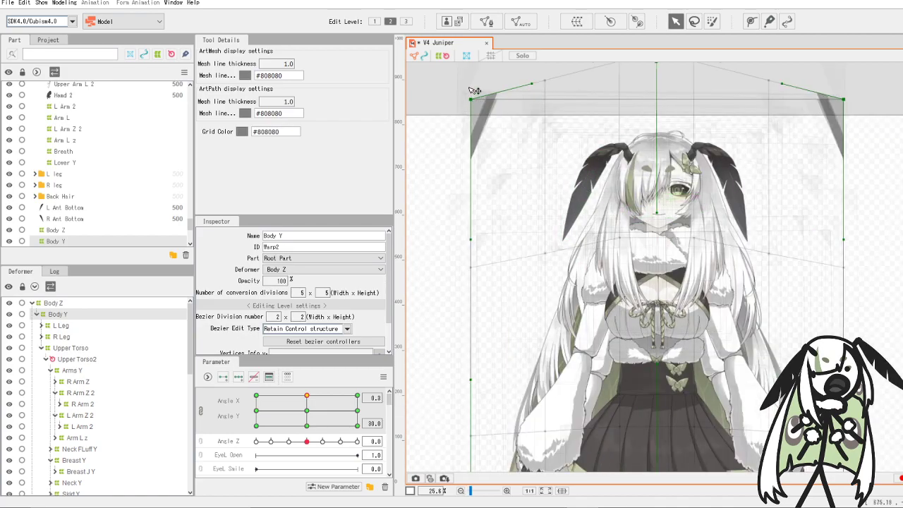
left_click_drag(475, 90, 470, 86)
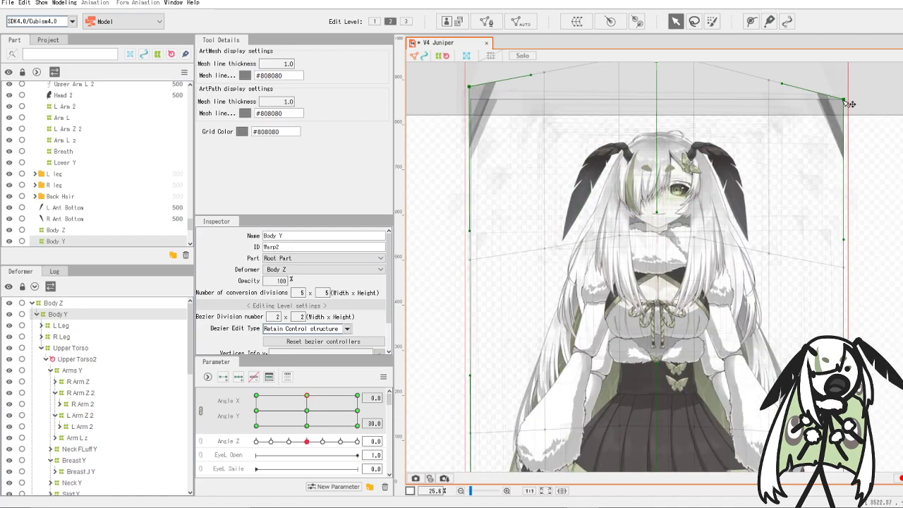
left_click_drag(845, 101, 846, 86)
- Raise the Body Y warp's top centre point further at Angle Y 30, check the stretch, and bring the point back down slightly
scroll(789, 127, "down", 2)
scroll(734, 90, "up", 1)
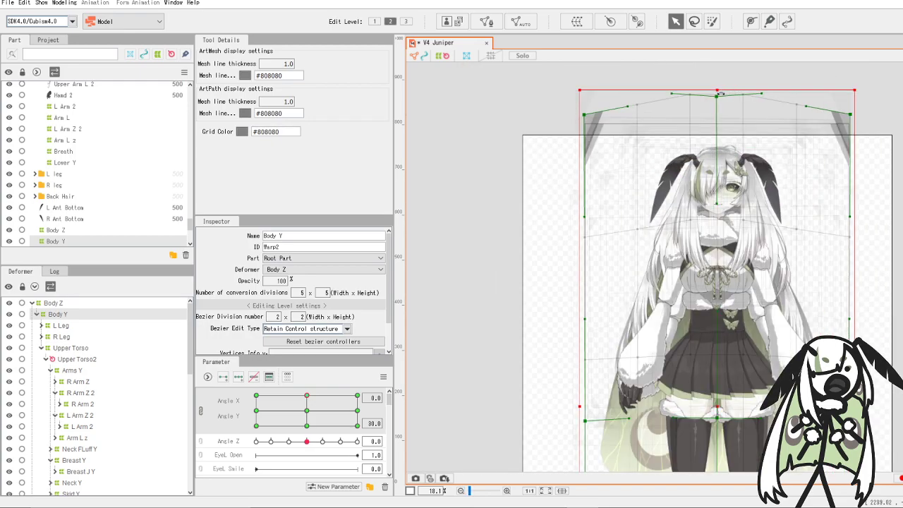
left_click_drag(718, 94, 724, 49)
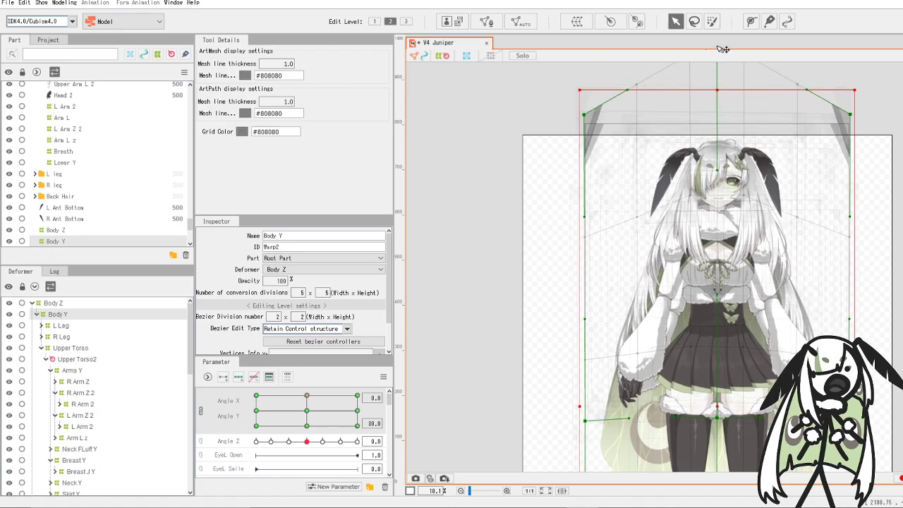
mouse_move(307, 396)
left_mouse_down()
mouse_move(309, 437)
mouse_move(303, 396)
left_mouse_up()
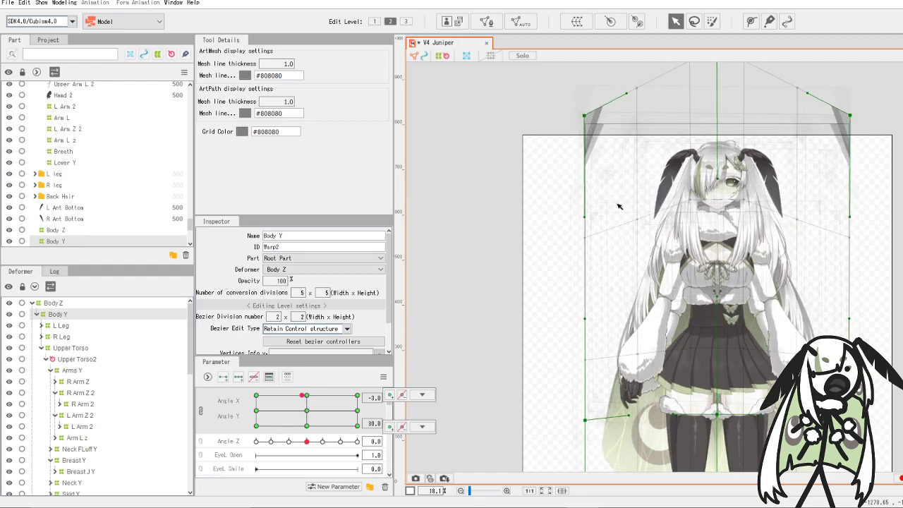
scroll(724, 123, "down", 2)
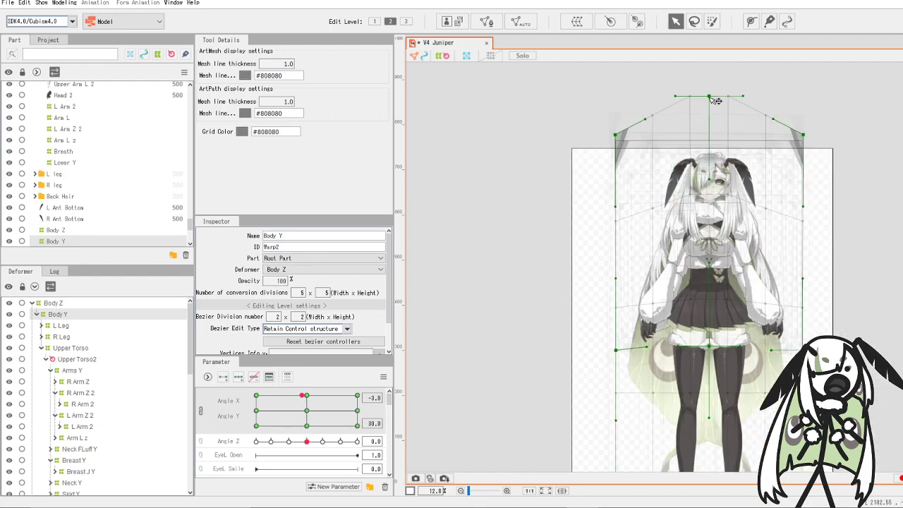
left_click(710, 97)
left_click_drag(715, 93, 715, 106)
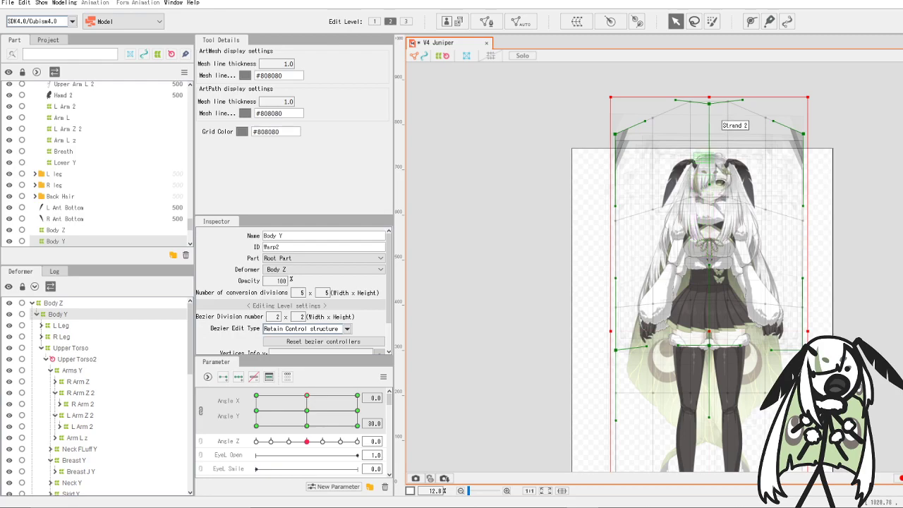
- Check the body movement between Angle Y 30 and Angle Y -30, and examine the head and hair closely at -30
scroll(775, 188, "up", 2)
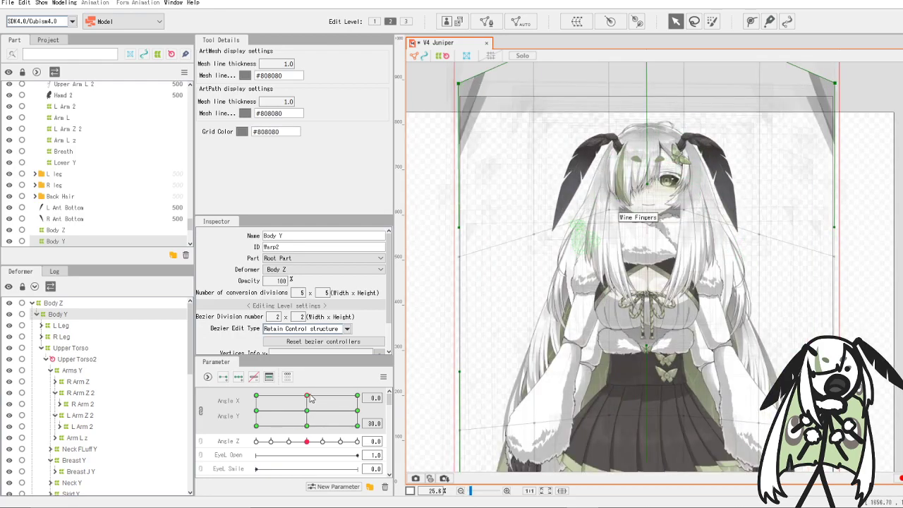
left_click(307, 424)
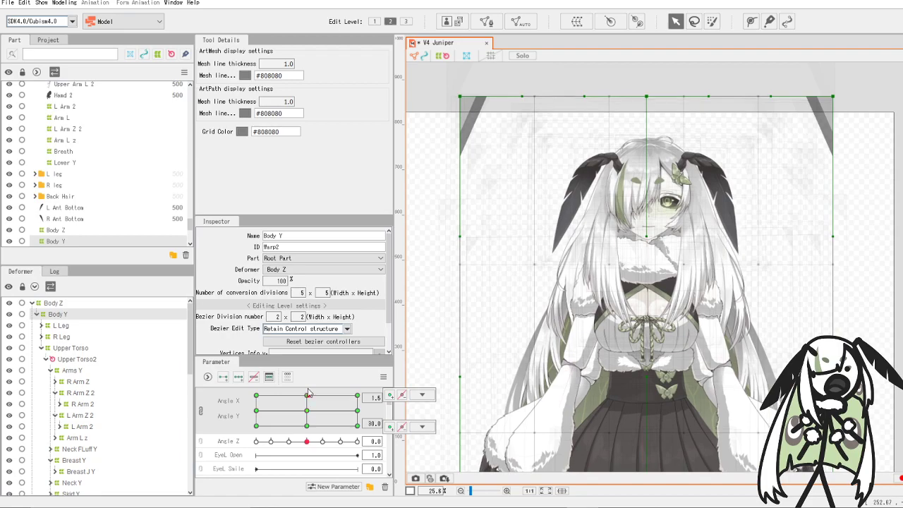
left_click(307, 396)
left_click_drag(307, 392, 310, 432)
scroll(131, 409, "down", 5)
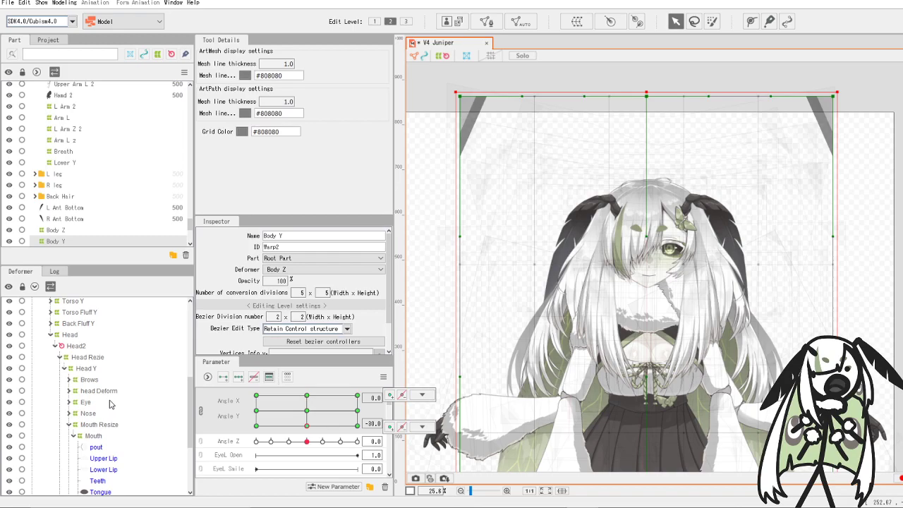
scroll(111, 404, "down", 3)
scroll(105, 401, "up", 4)
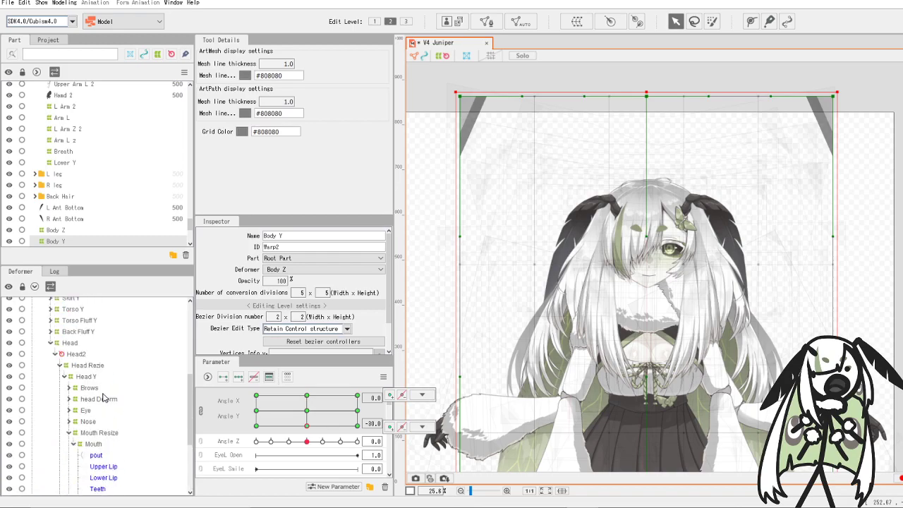
scroll(561, 254, "up", 2)
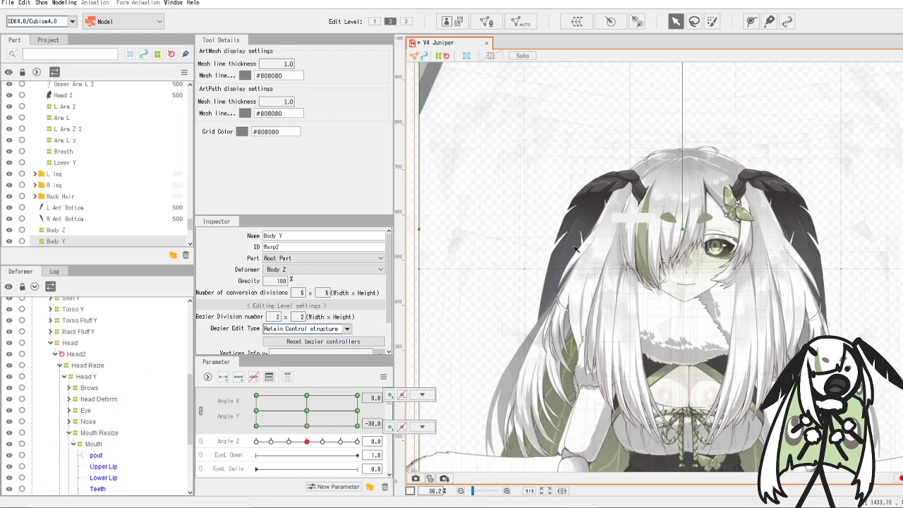
scroll(576, 250, "up", 2)
scroll(706, 277, "down", 2)
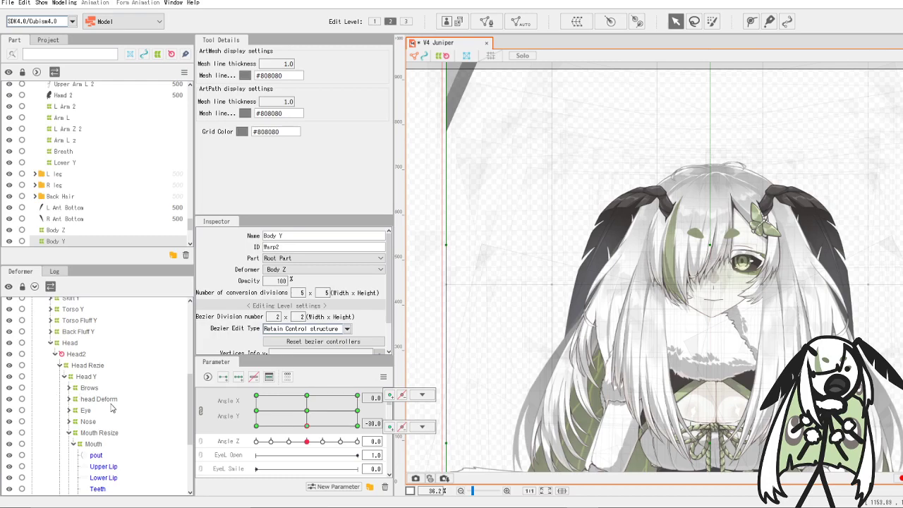
- Expand the Bangs Z, Bangs, L Ant Z and L Ant deformers under Head Y and select the L Bot warp
scroll(103, 422, "down", 4)
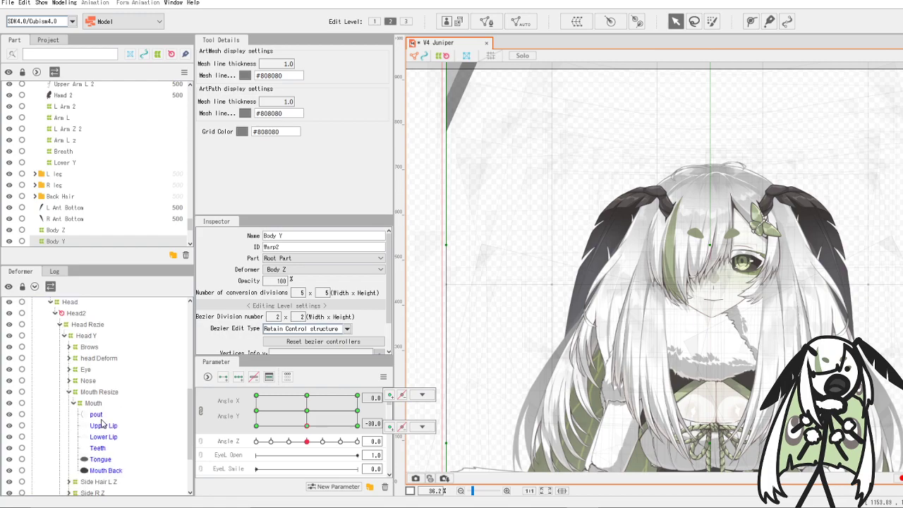
scroll(101, 422, "up", 1)
left_click(97, 465)
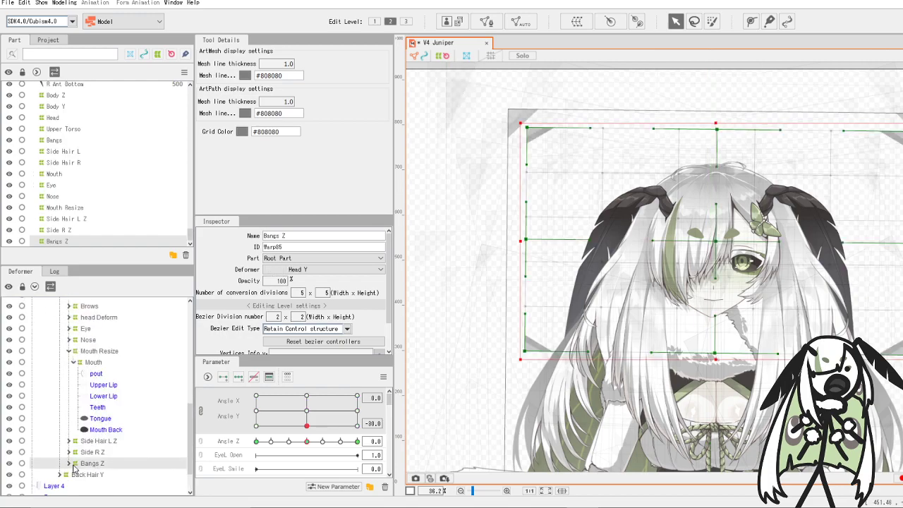
left_click(69, 464)
scroll(105, 408, "down", 2)
left_click(74, 426)
scroll(102, 408, "down", 3)
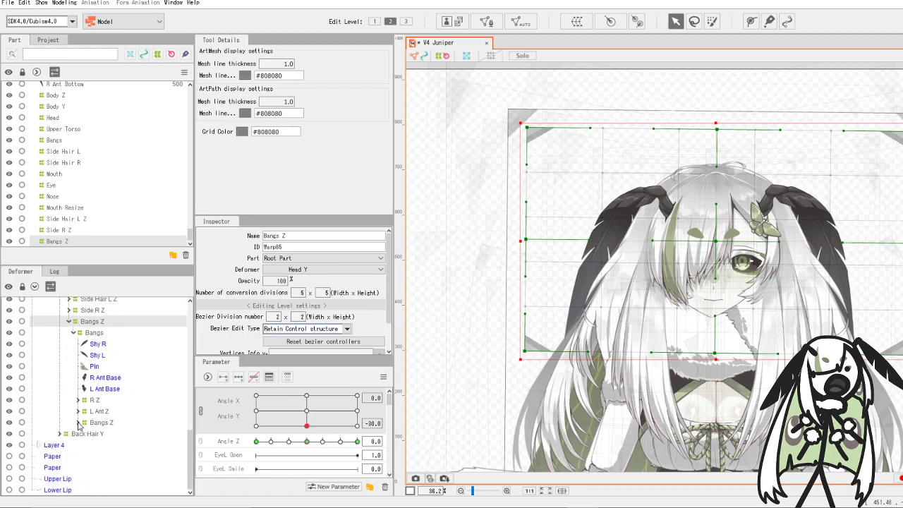
left_click(78, 411)
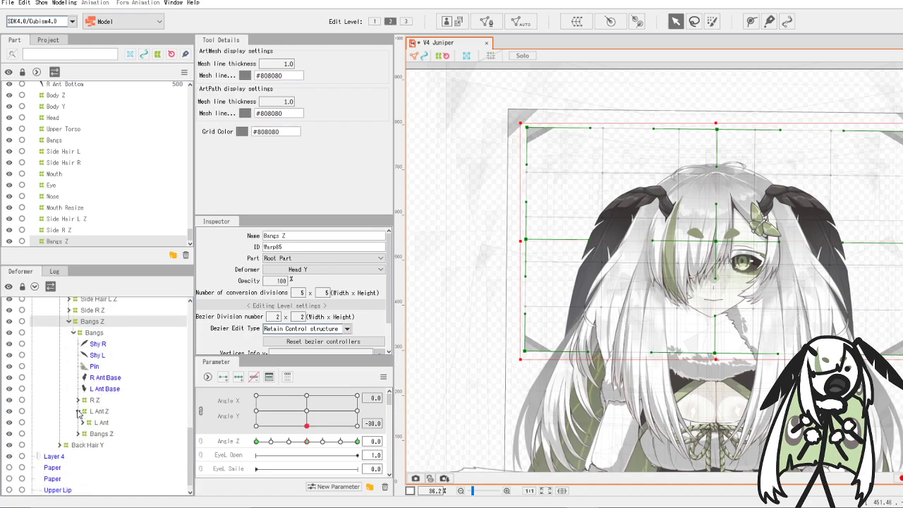
left_click(82, 423)
left_click(99, 444)
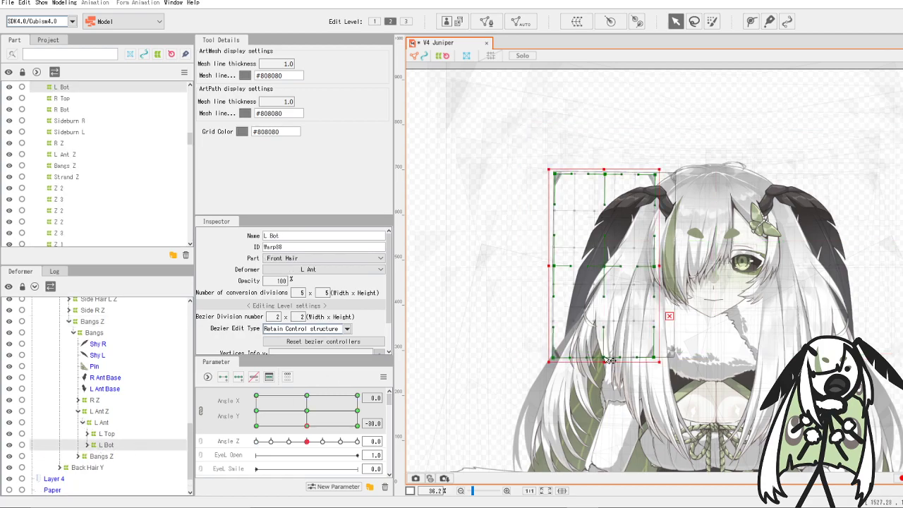
- Shorten the L Bot warp from its bottom edge in two stages at Angle Y -30, shifting it slightly down after each
left_click_drag(604, 360, 601, 320)
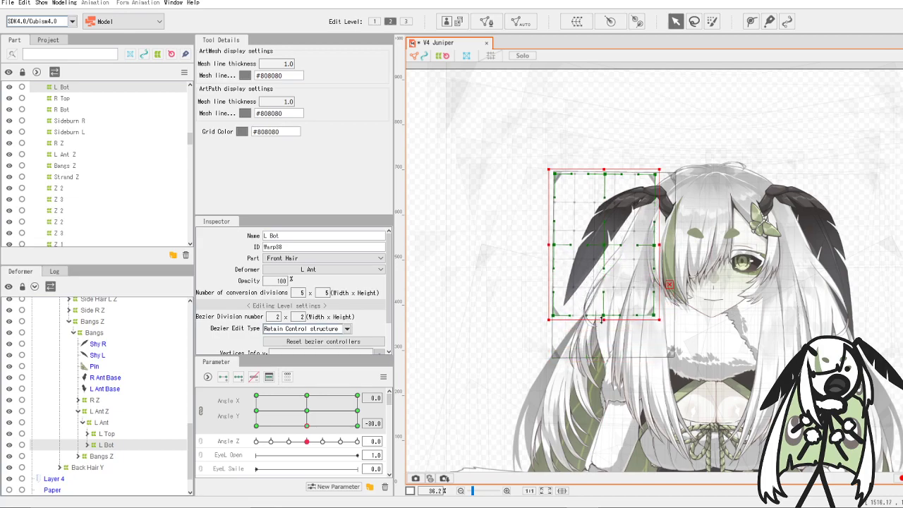
left_click_drag(605, 245, 606, 251)
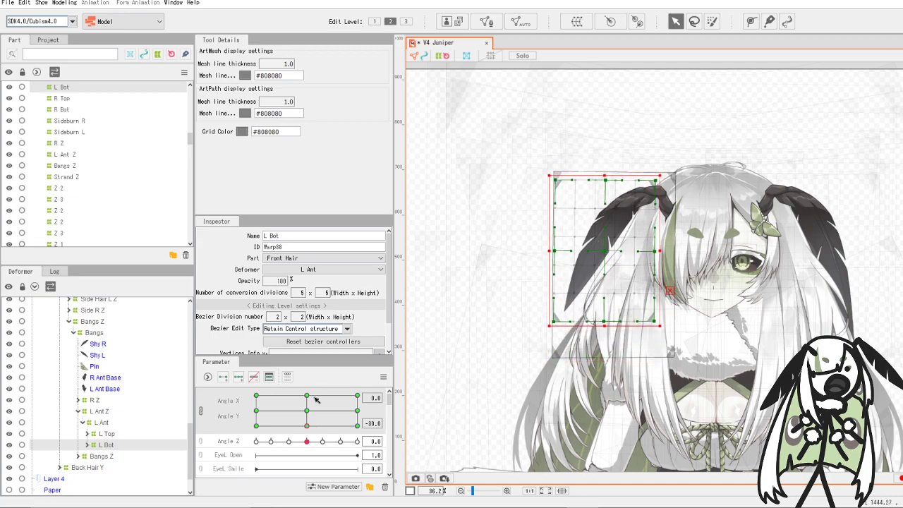
mouse_move(307, 428)
left_mouse_down()
mouse_move(307, 409)
mouse_move(307, 426)
left_mouse_up()
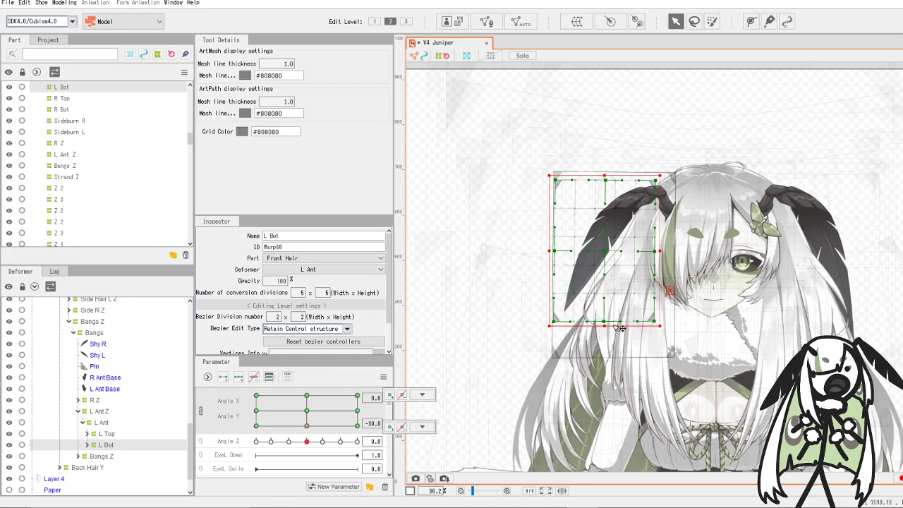
left_click_drag(605, 326, 608, 296)
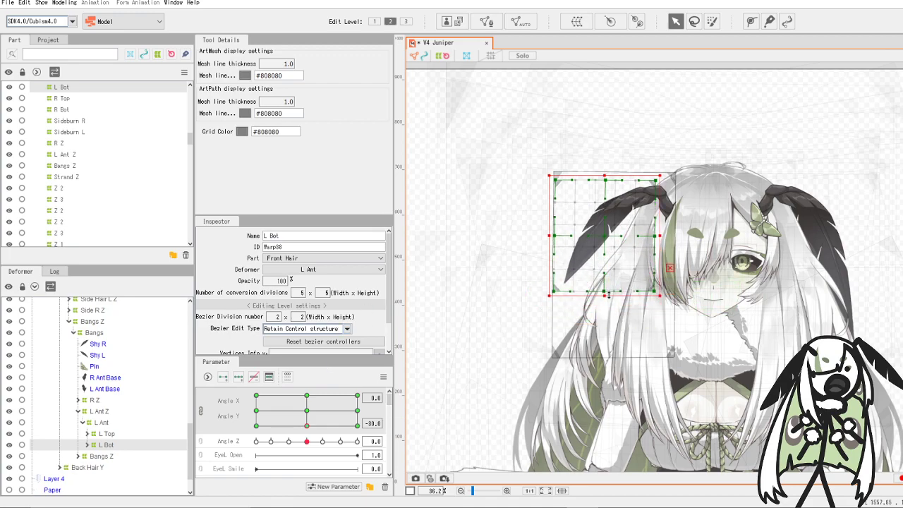
left_click_drag(607, 237, 609, 241)
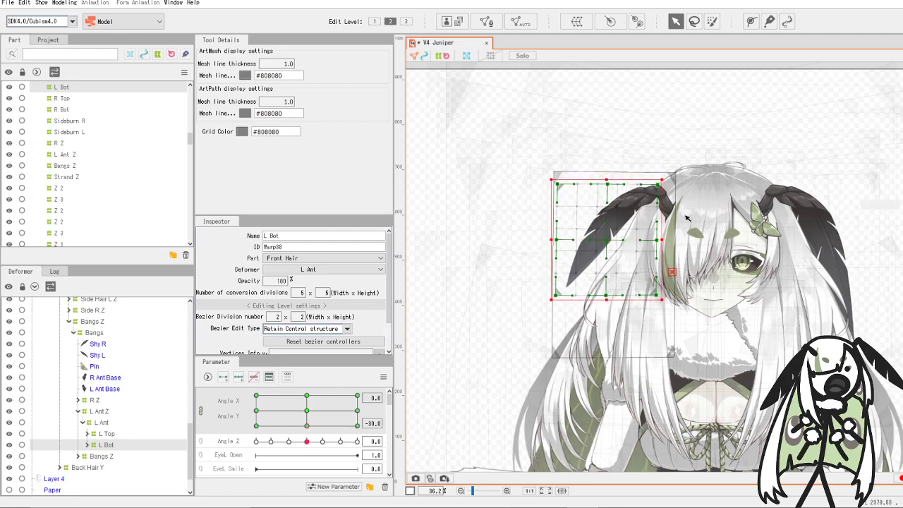
- Narrow the L Bot warp slightly from its outer side at Angle Y -30, check the antenna's shape, and lengthen the warp's bottom a little
scroll(609, 240, "up", 3)
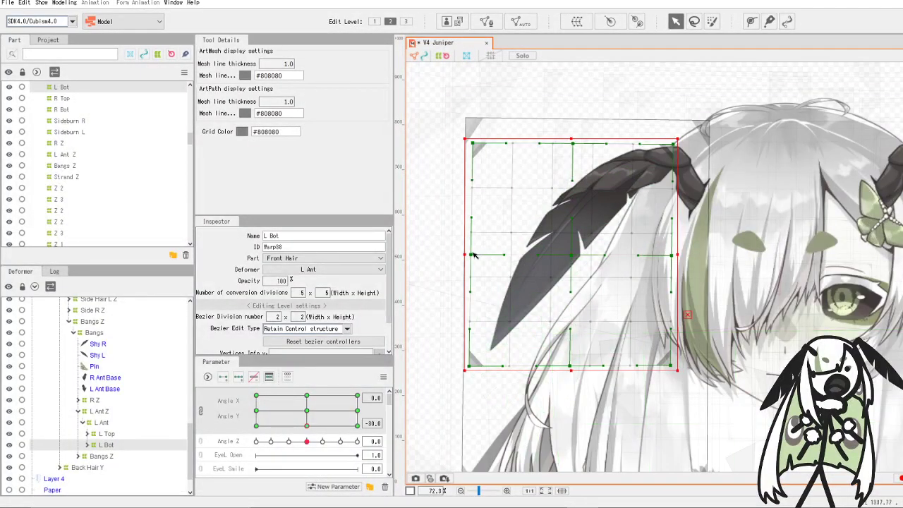
left_click_drag(468, 254, 474, 256)
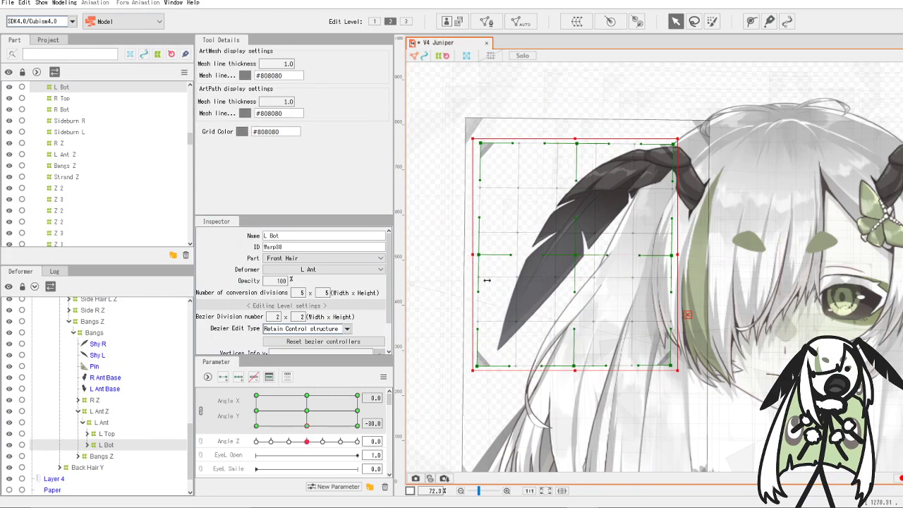
mouse_move(307, 426)
left_mouse_down()
mouse_move(307, 409)
mouse_move(306, 425)
left_mouse_up()
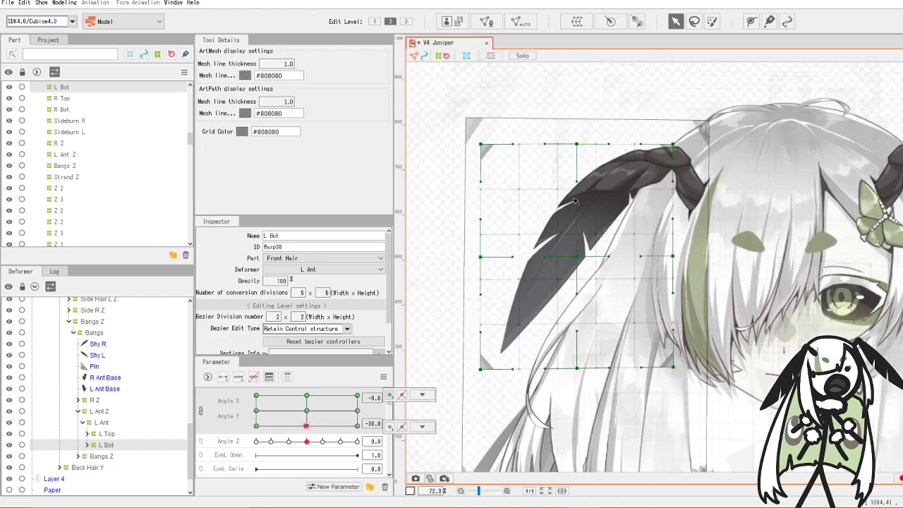
scroll(575, 201, "down", 4)
scroll(630, 237, "up", 2)
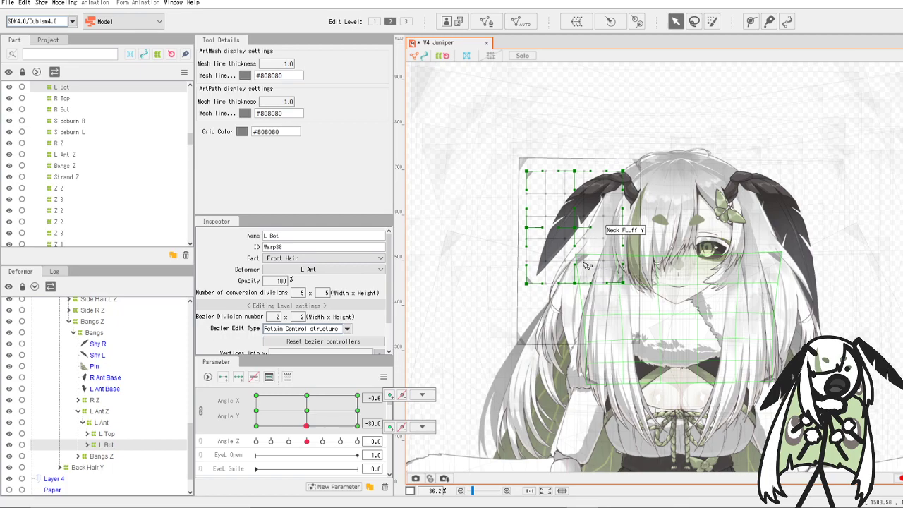
scroll(584, 265, "up", 1)
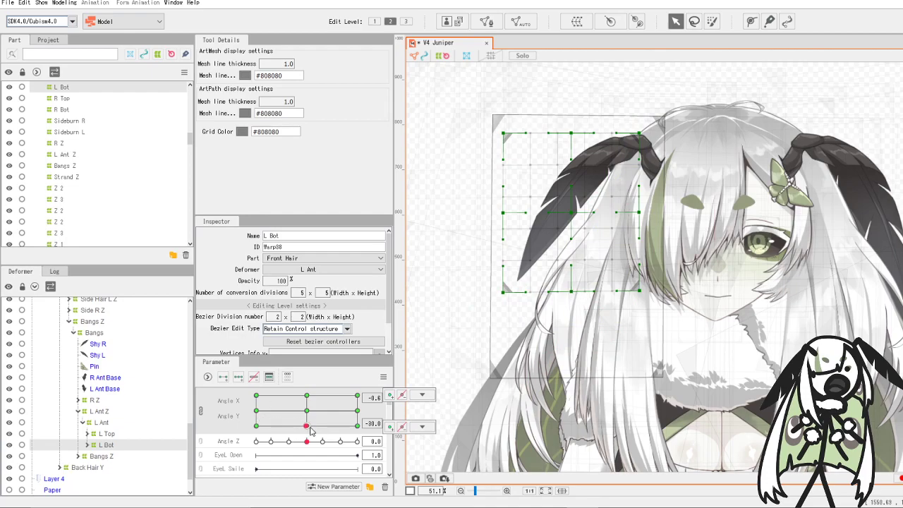
mouse_move(311, 430)
left_mouse_down()
mouse_move(305, 396)
mouse_move(308, 437)
left_mouse_up()
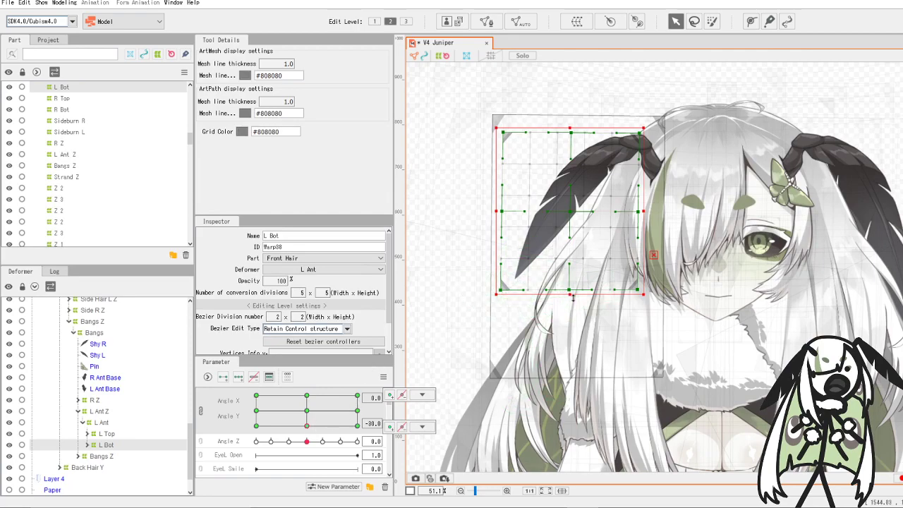
left_click_drag(570, 297, 570, 300)
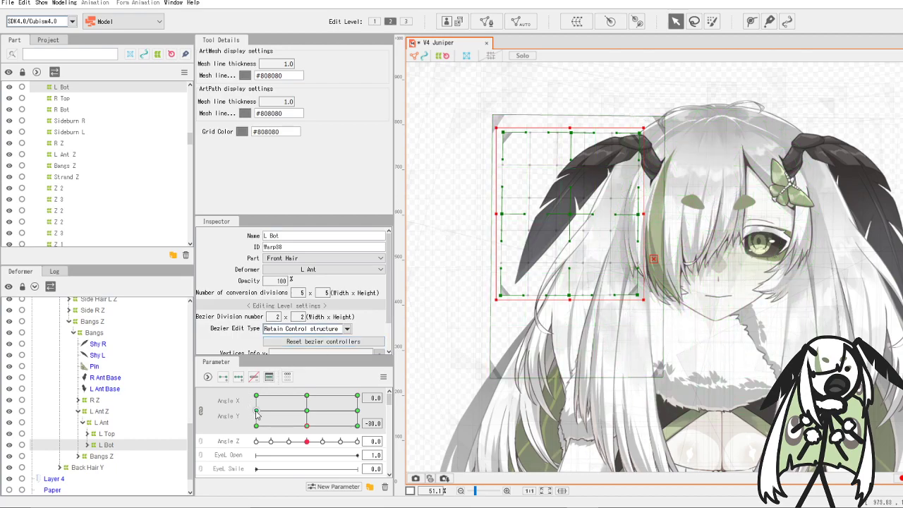
- Synthesize the L Bot warp's corner forms for Angle X and Angle Y
mouse_move(307, 425)
left_mouse_down()
mouse_move(306, 396)
mouse_move(303, 427)
mouse_move(320, 427)
mouse_move(307, 426)
left_mouse_up()
left_click(383, 376)
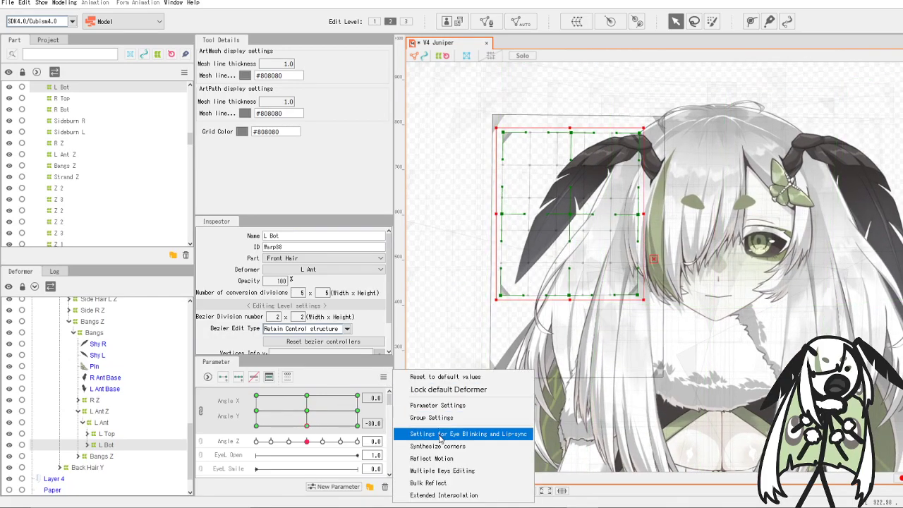
left_click(438, 446)
left_click(470, 311)
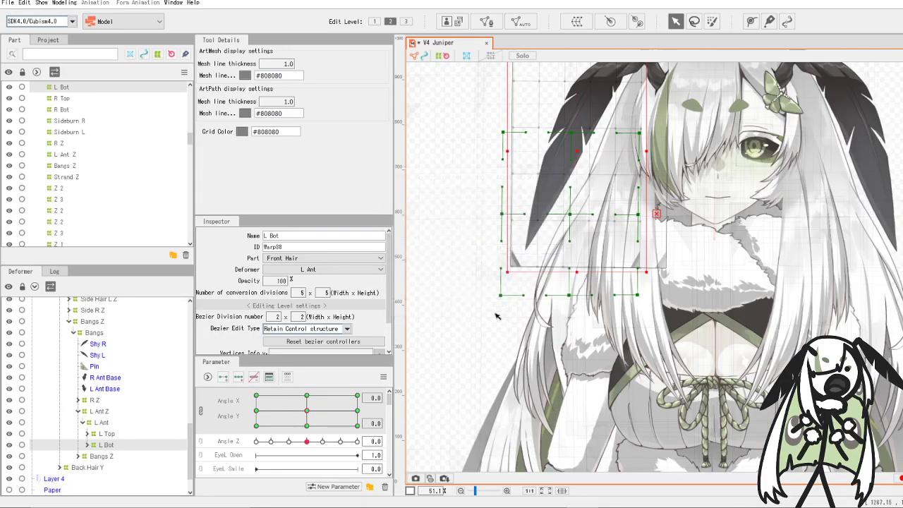
- Rotate the L Bot warp slightly counterclockwise and reposition it at Angle X 30, Angle Y -30, and nudge it outward at Angle X -30
left_click(287, 377)
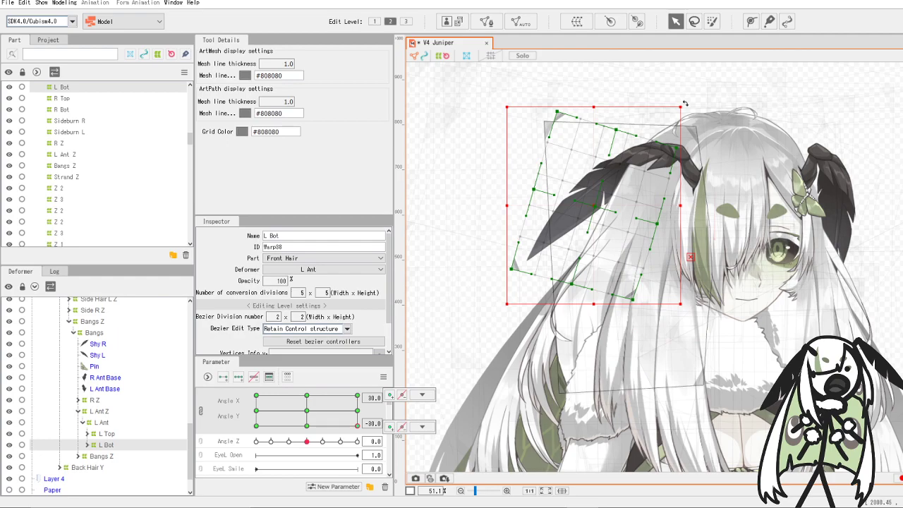
left_click_drag(684, 104, 670, 95)
left_click_drag(598, 204, 601, 207)
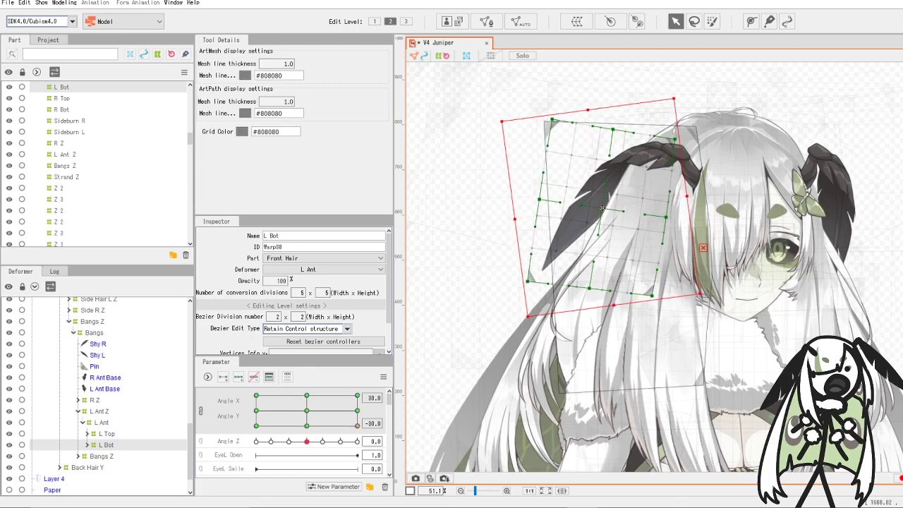
left_click_drag(356, 426, 241, 446)
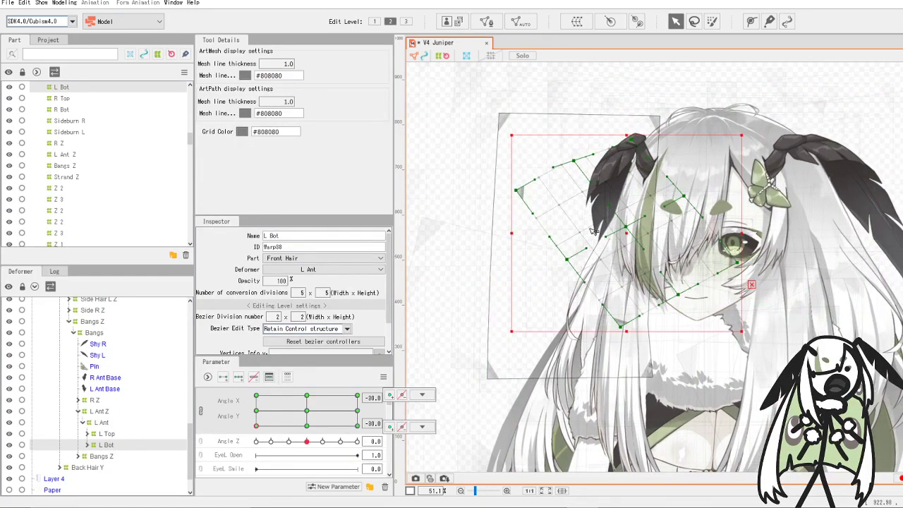
left_click_drag(626, 236, 624, 237)
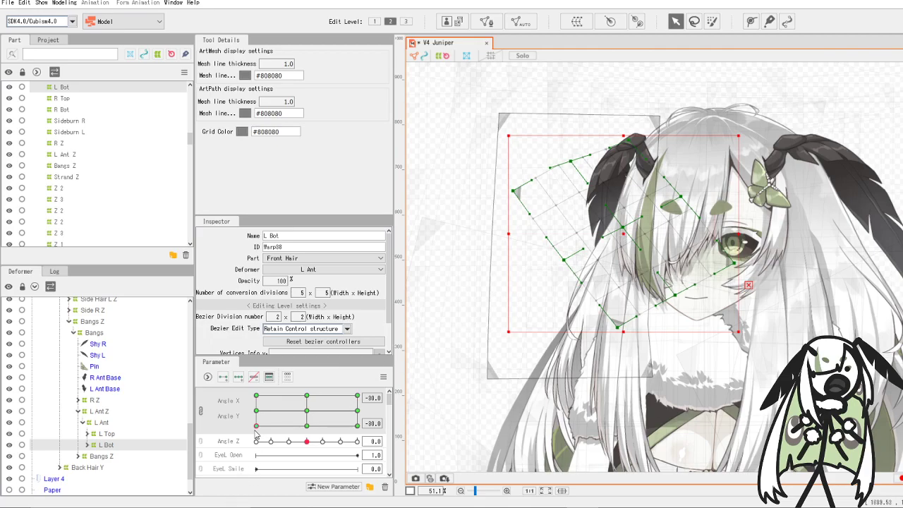
- Check the left antenna's movement from Angle X -30 through 30 and back to centre at Angle Y -30
left_click_drag(256, 426, 367, 437)
left_click(422, 427)
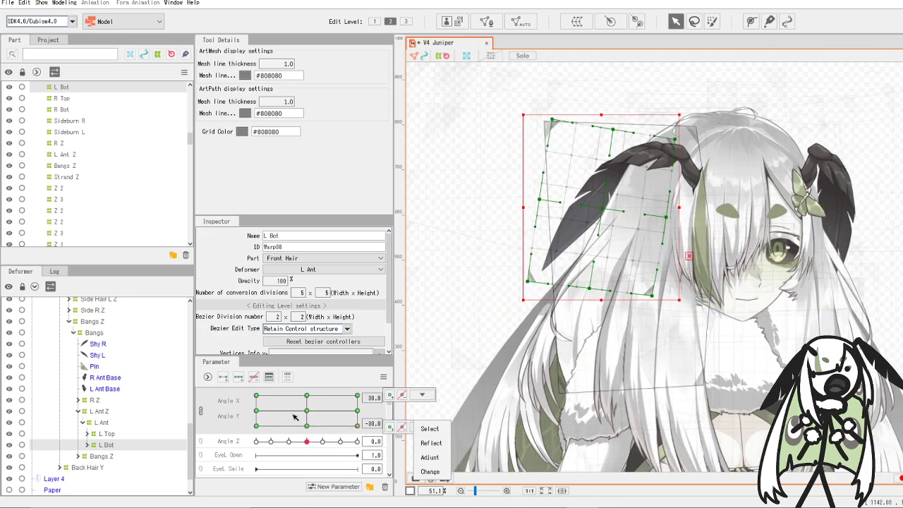
left_click_drag(344, 432, 305, 428)
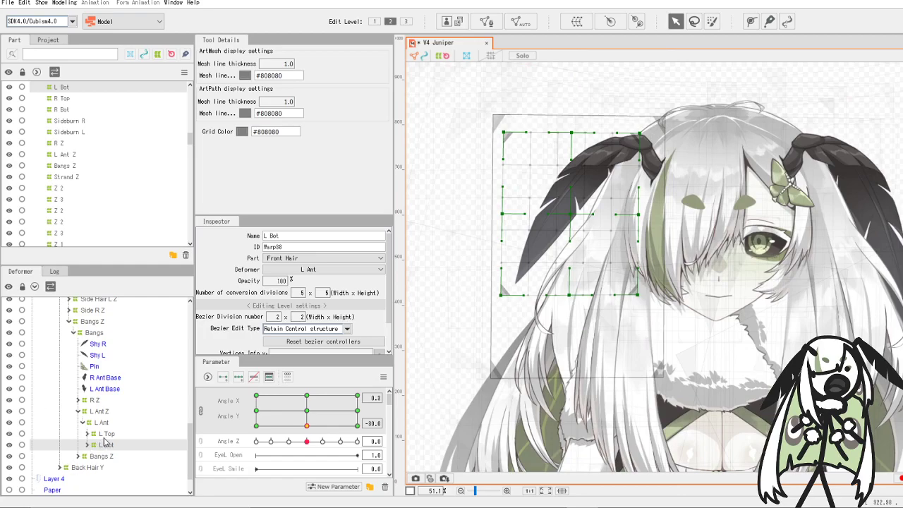
- Expand the R Z and R Ant deformers, select the R Bot warp, and set Angle X to 0 with Angle Y at -30
scroll(106, 441, "down", 1)
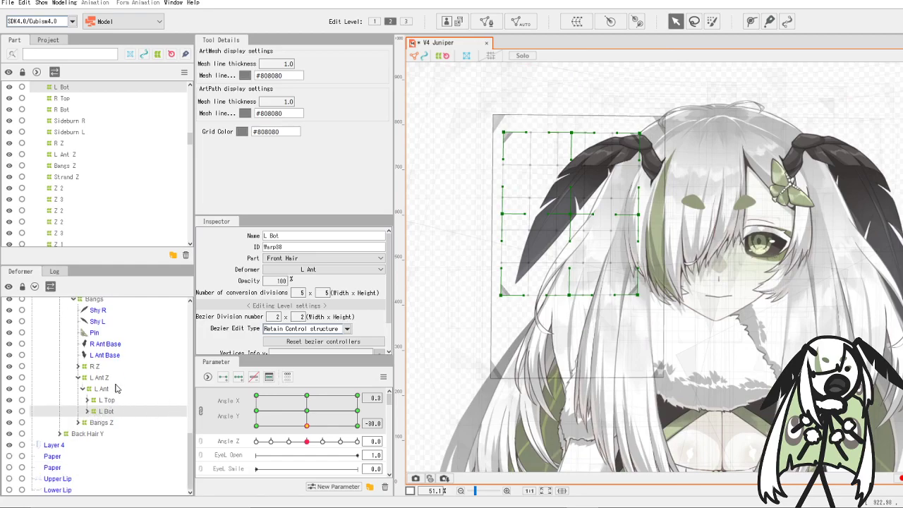
left_click(95, 368)
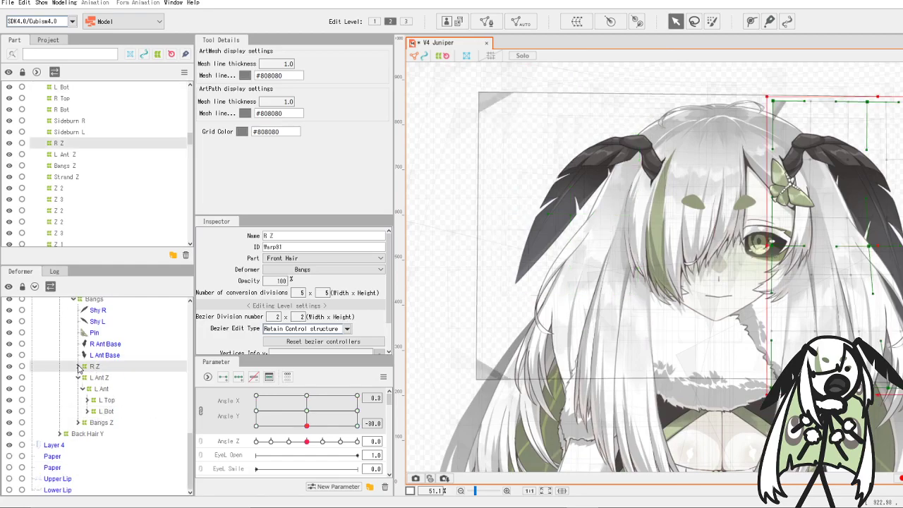
left_click(78, 366)
left_click(101, 378)
left_click(83, 377)
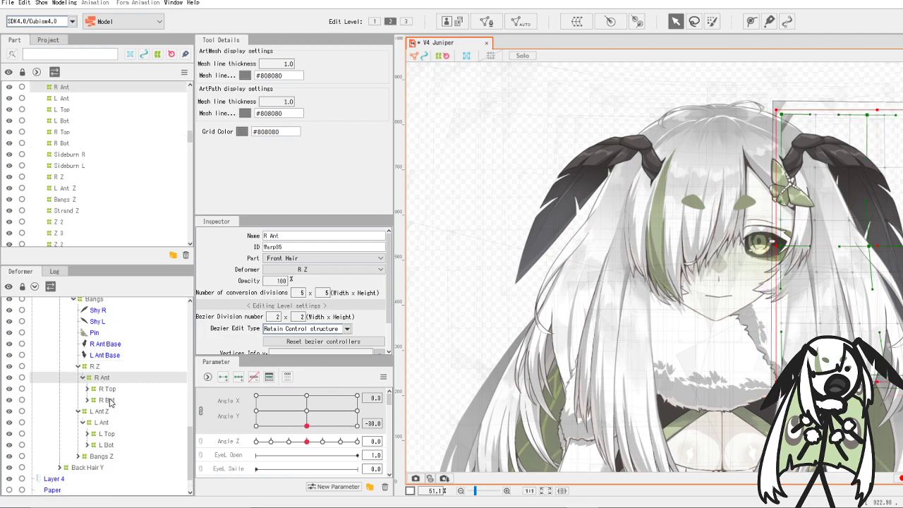
left_click(110, 401)
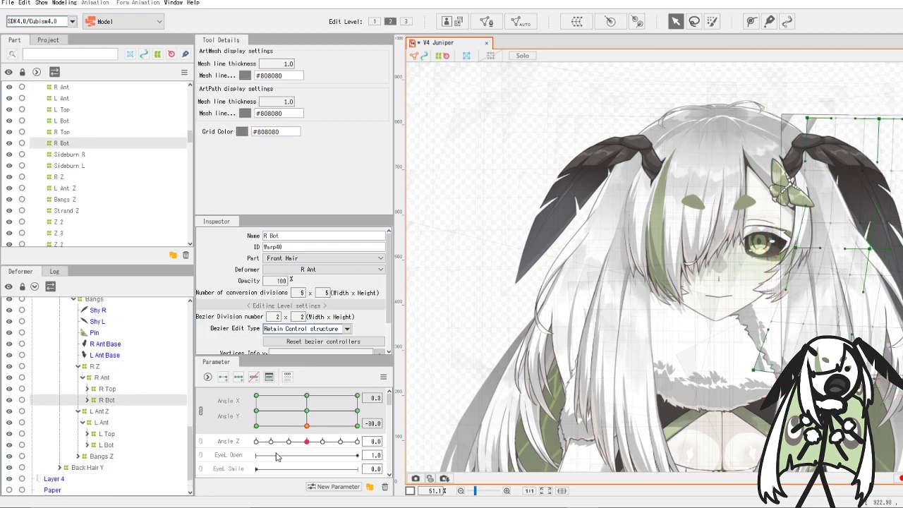
mouse_move(309, 424)
left_mouse_down()
mouse_move(307, 398)
mouse_move(305, 436)
mouse_move(306, 427)
left_mouse_up()
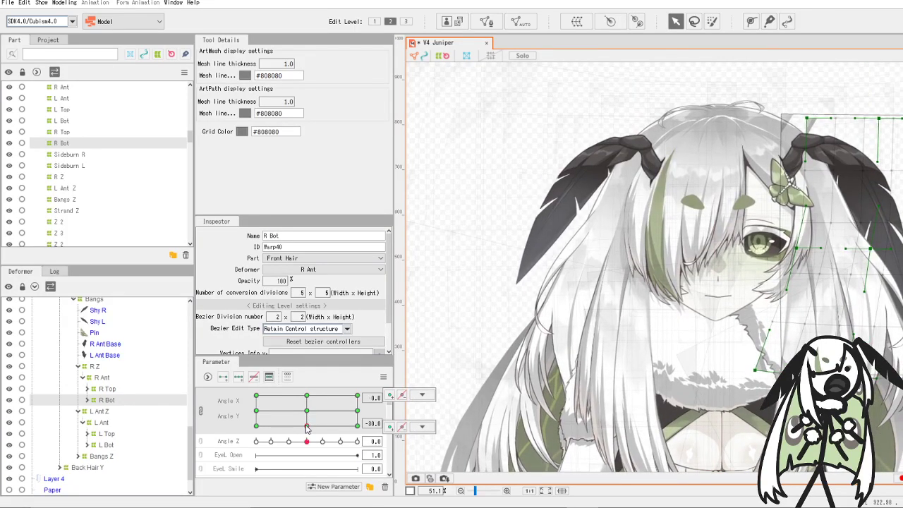
- Shorten the R Bot warp from its bottom edge in stages at Angle Y -30 and shift it slightly down to match the other antenna
scroll(786, 213, "up", 2)
scroll(787, 254, "down", 4)
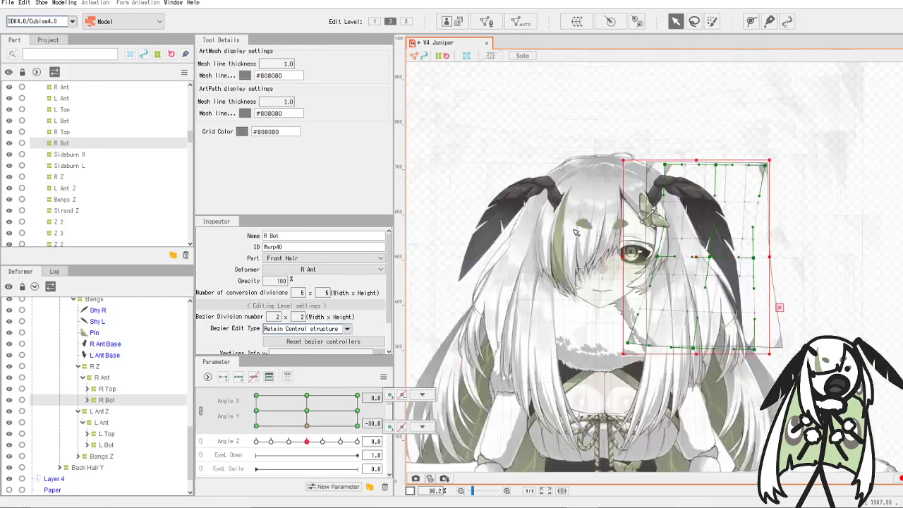
scroll(803, 273, "up", 2)
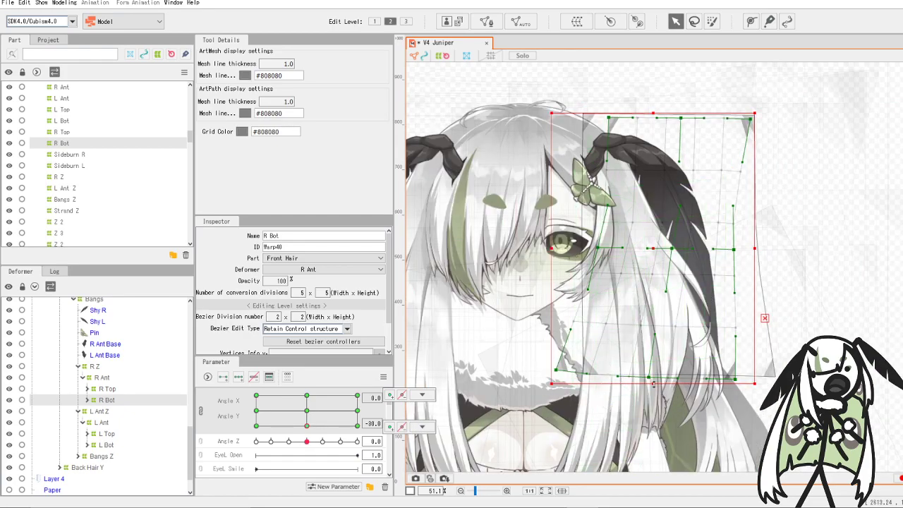
left_click_drag(653, 384, 654, 344)
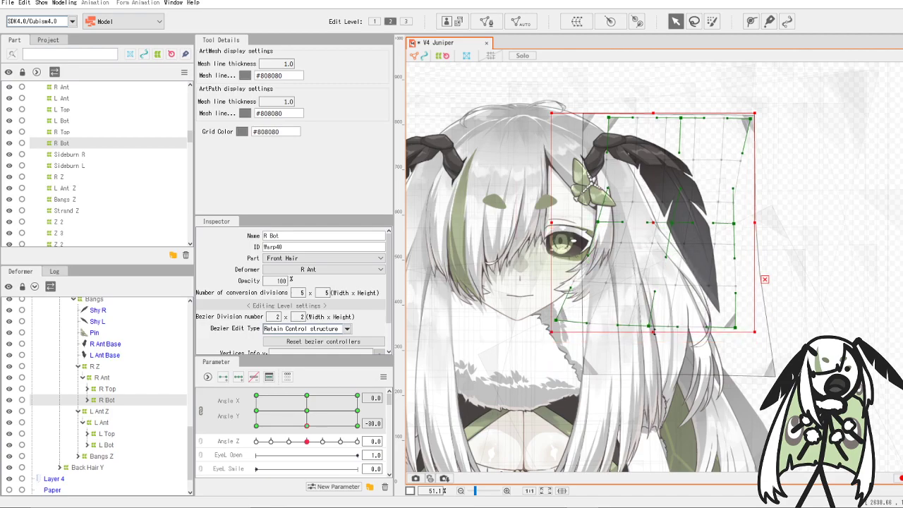
scroll(509, 233, "down", 6)
scroll(510, 232, "up", 4)
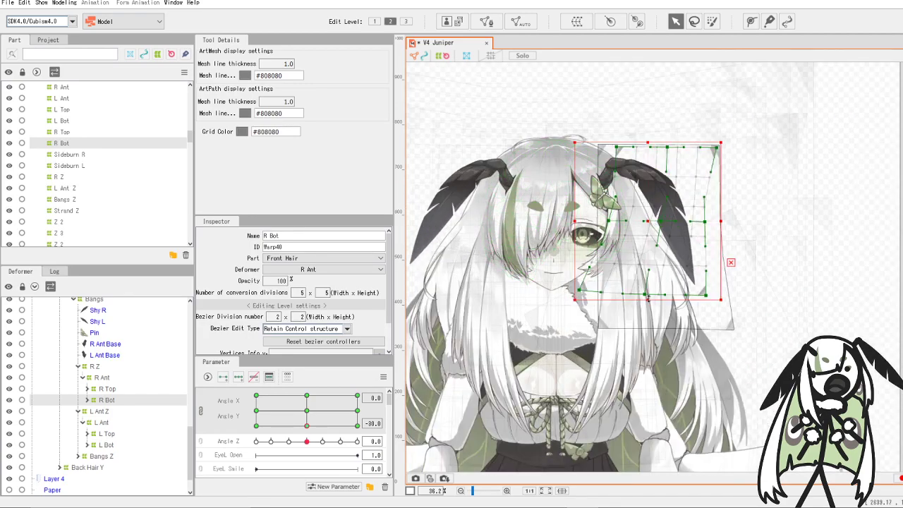
left_click_drag(648, 302, 648, 290)
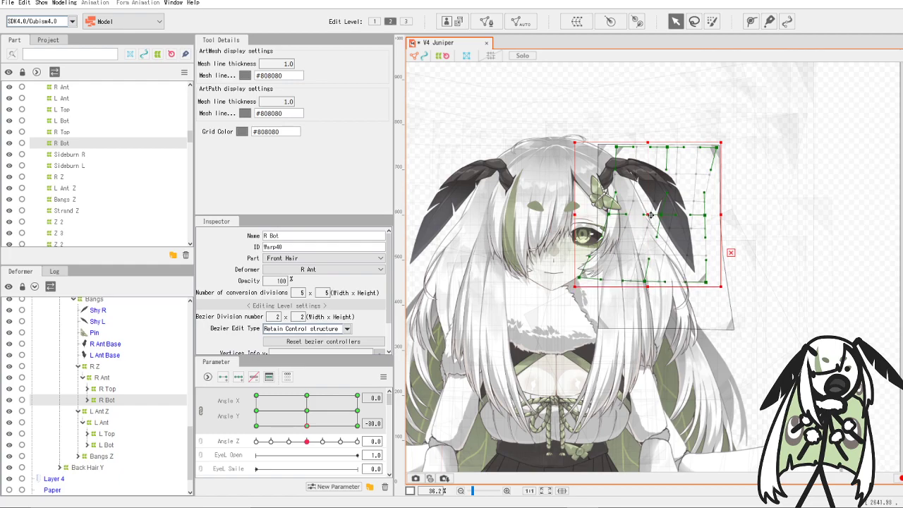
left_click_drag(650, 215, 648, 223)
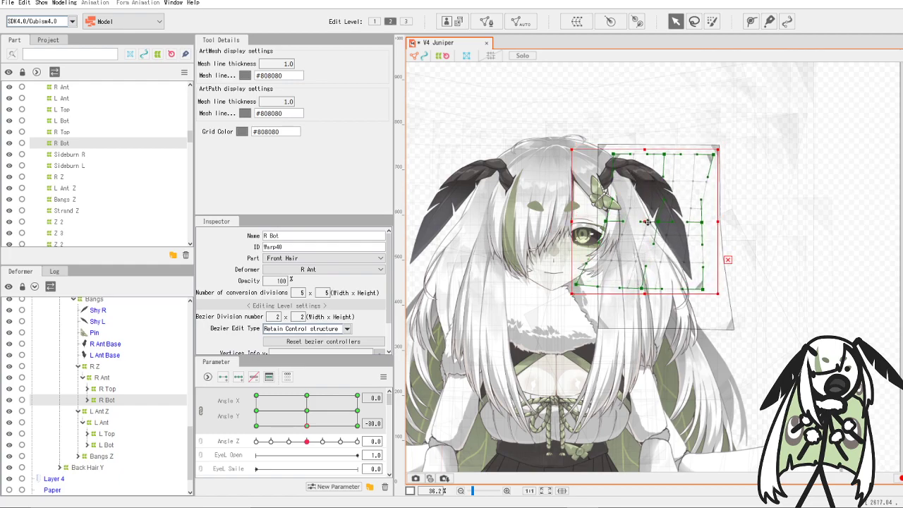
left_click_drag(644, 293, 645, 280)
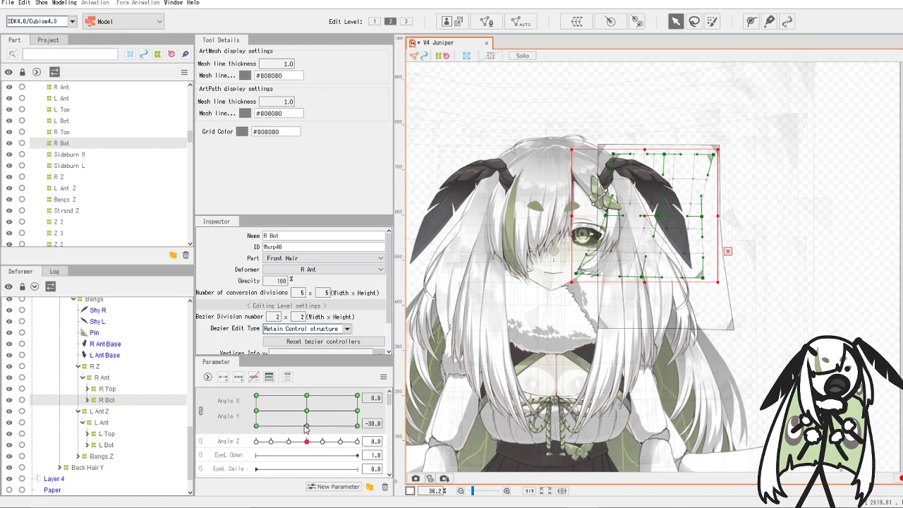
- Synthesize the R Bot warp's corner forms for Angle X and Angle Y and preview the pose at Angle X 30, Angle Y -30
mouse_move(306, 429)
left_mouse_down()
mouse_move(308, 409)
mouse_move(308, 428)
left_mouse_up()
left_click(382, 379)
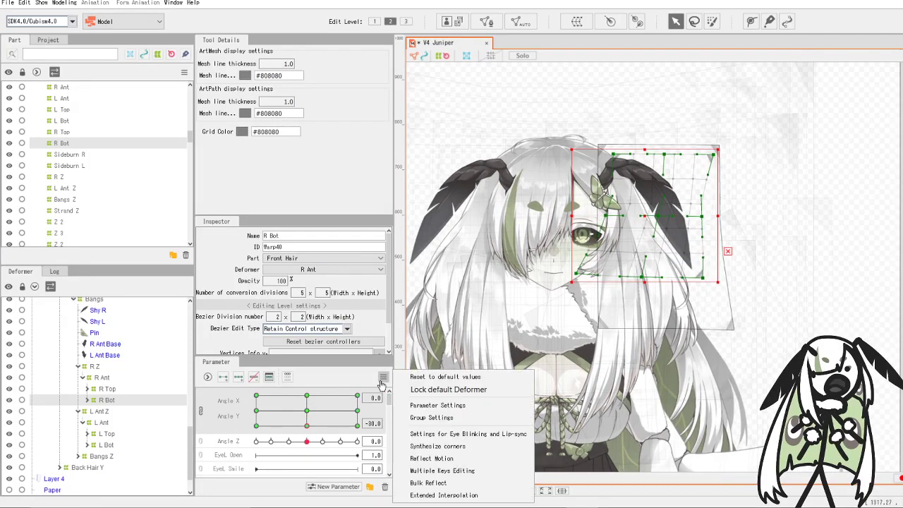
left_click(427, 446)
left_click(470, 310)
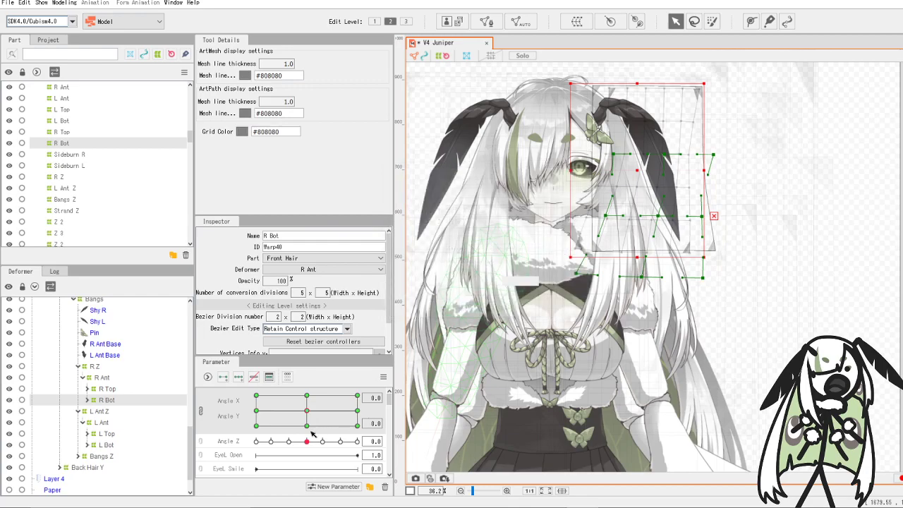
left_click_drag(307, 427, 363, 428)
left_click(422, 426)
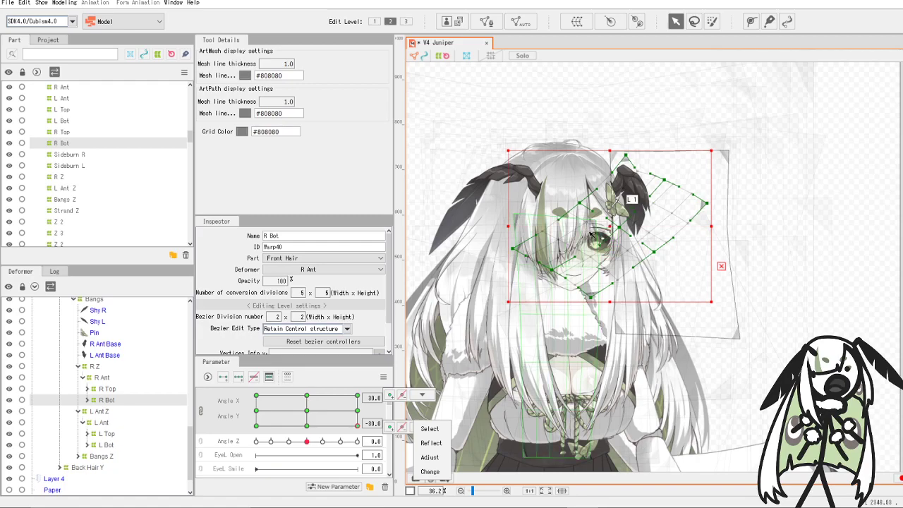
- Nudge the R Bot warp slightly at Angle X 30 and -30 with Angle Y -30, and bring the head back near centre
left_click_drag(614, 226, 615, 226)
left_click_drag(358, 428, 230, 443)
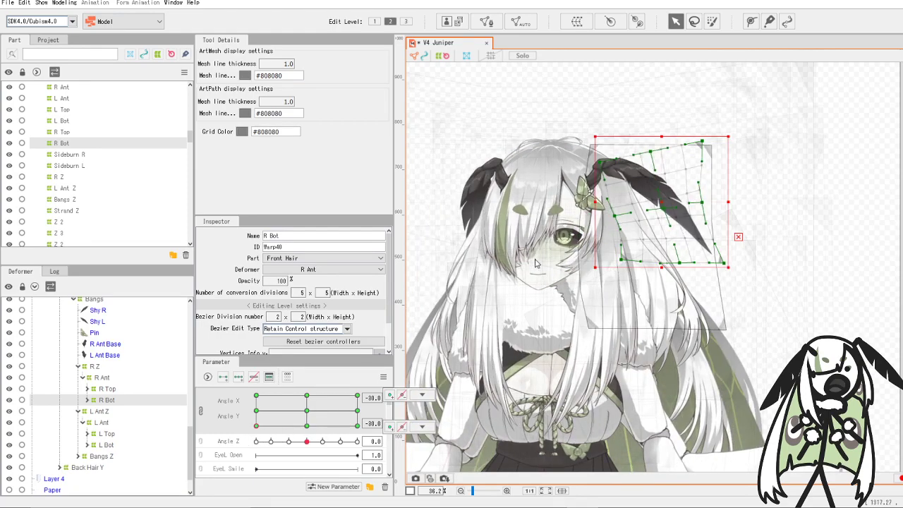
left_click_drag(661, 200, 661, 202)
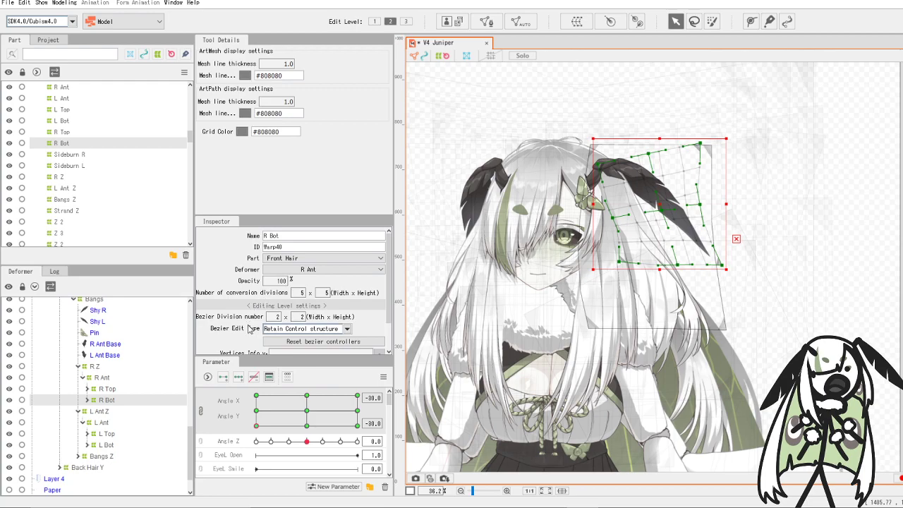
left_click_drag(255, 425, 308, 412)
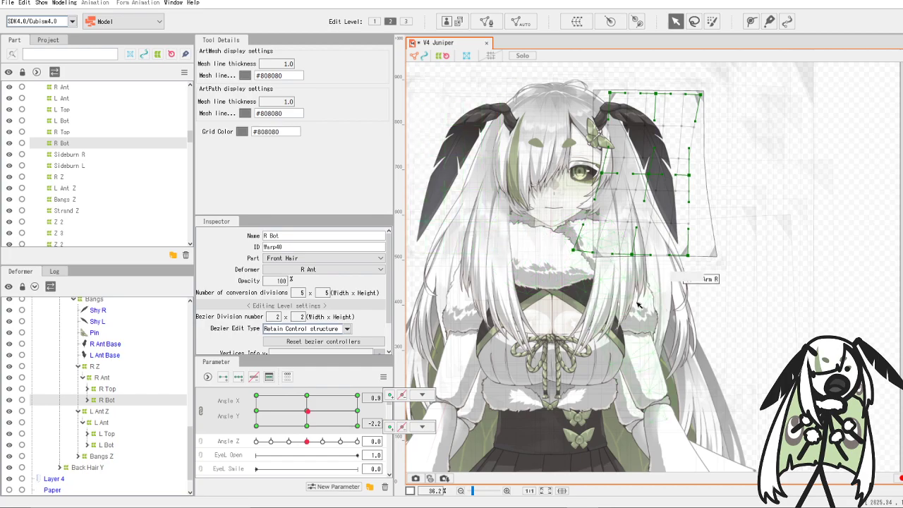
- Save the V4 Juniper model
scroll(554, 294, "down", 2)
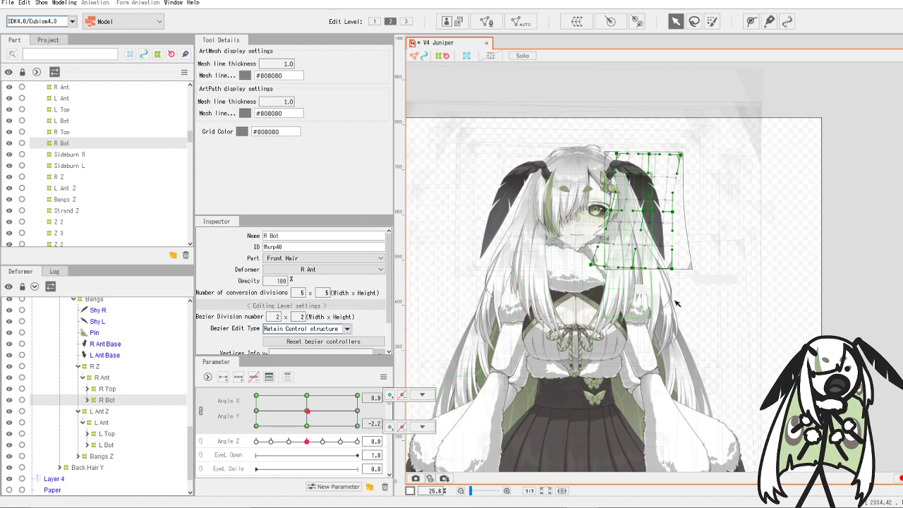
left_click(11, 6)
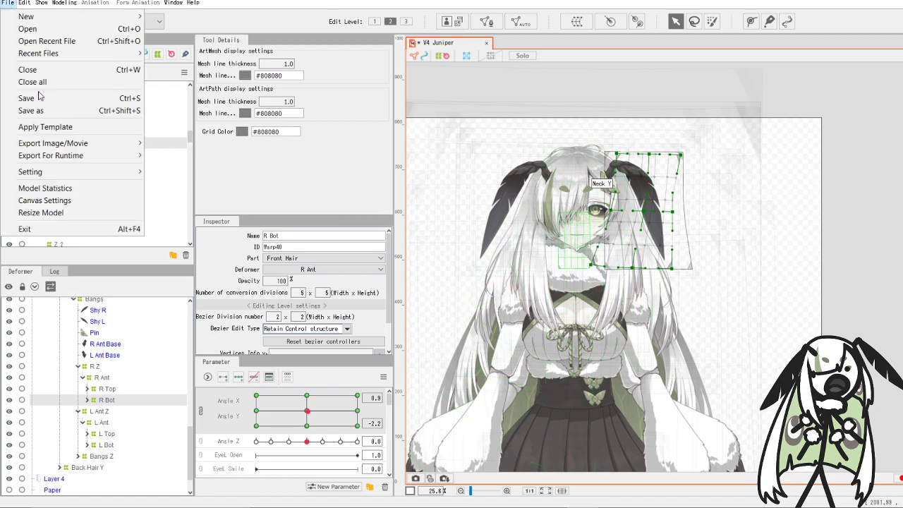
left_click(28, 97)
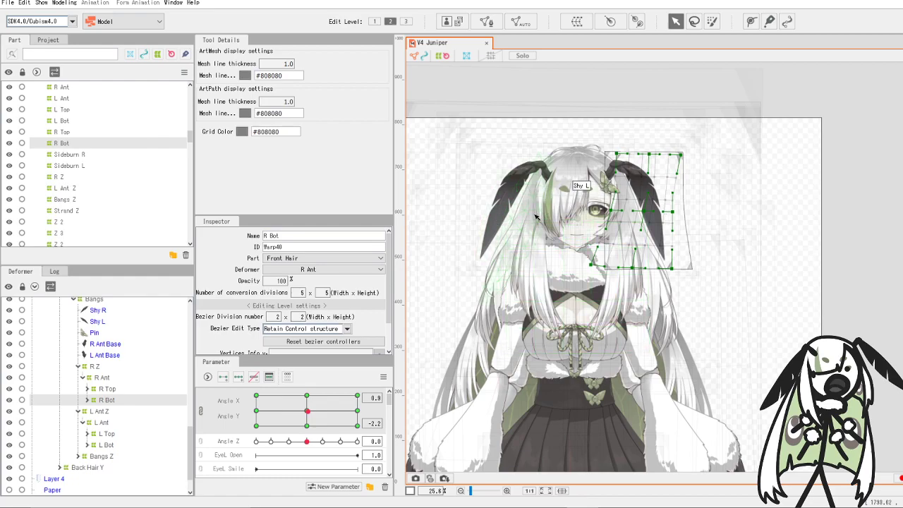
scroll(536, 217, "up", 4)
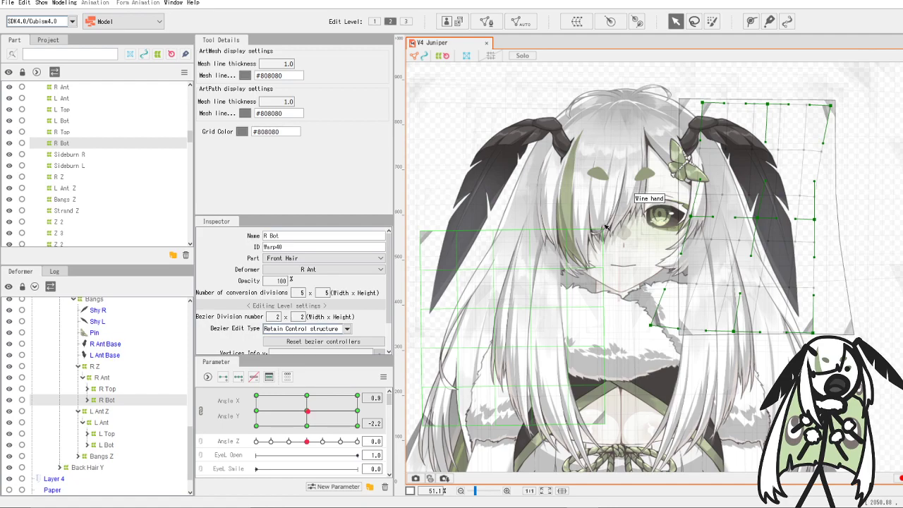
scroll(524, 231, "down", 5)
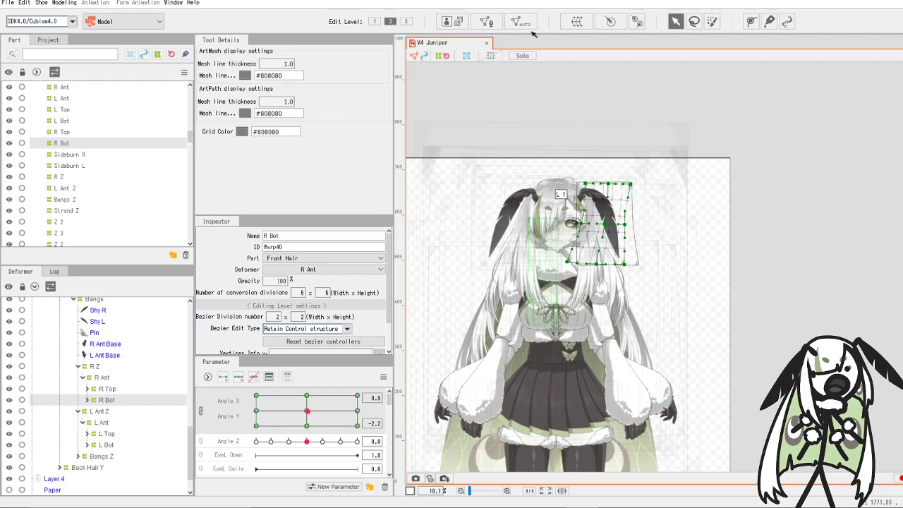
scroll(549, 239, "up", 5)
scroll(556, 198, "down", 4)
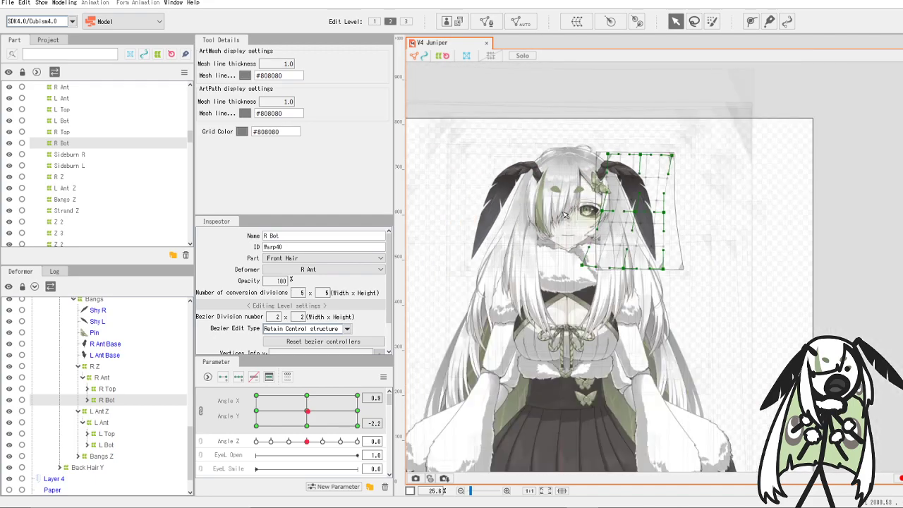
scroll(516, 236, "up", 3)
scroll(535, 235, "down", 1)
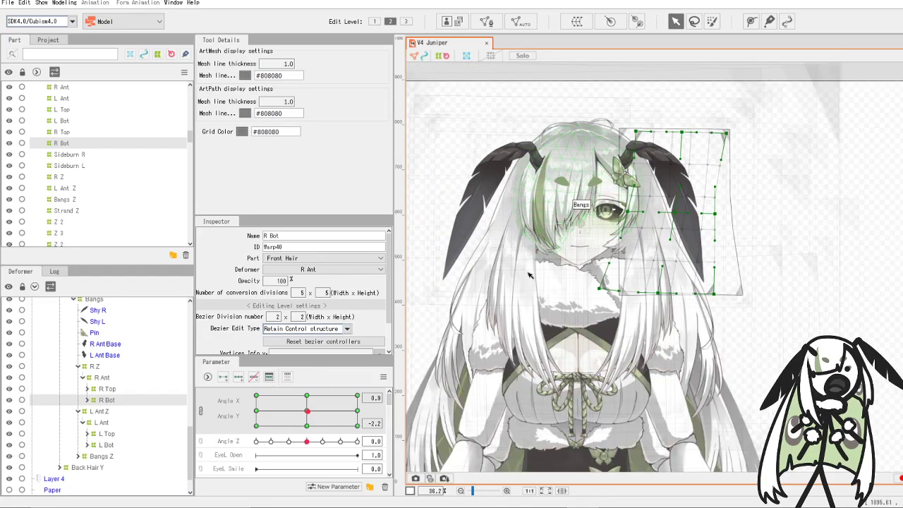
scroll(530, 275, "down", 4)
scroll(503, 326, "up", 2)
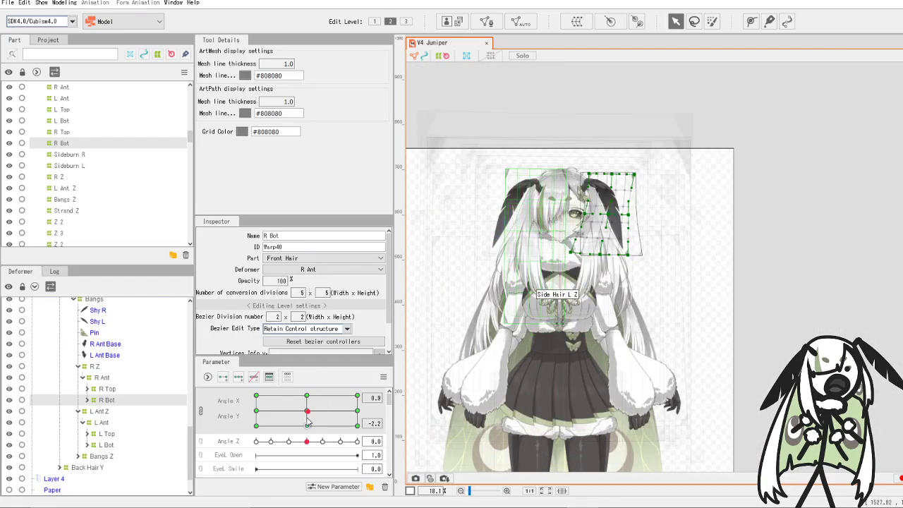
- Compare the poses at Angle X 30 and -30 with Angle Y -30, and pull the R Bot warp's lower outer corner slightly inward and down
left_click_drag(307, 422, 378, 442)
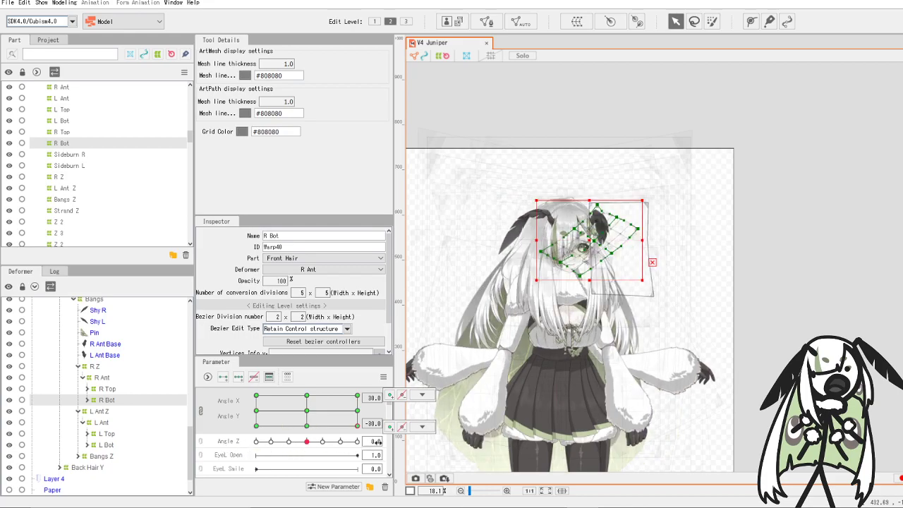
left_click_drag(321, 441, 233, 436)
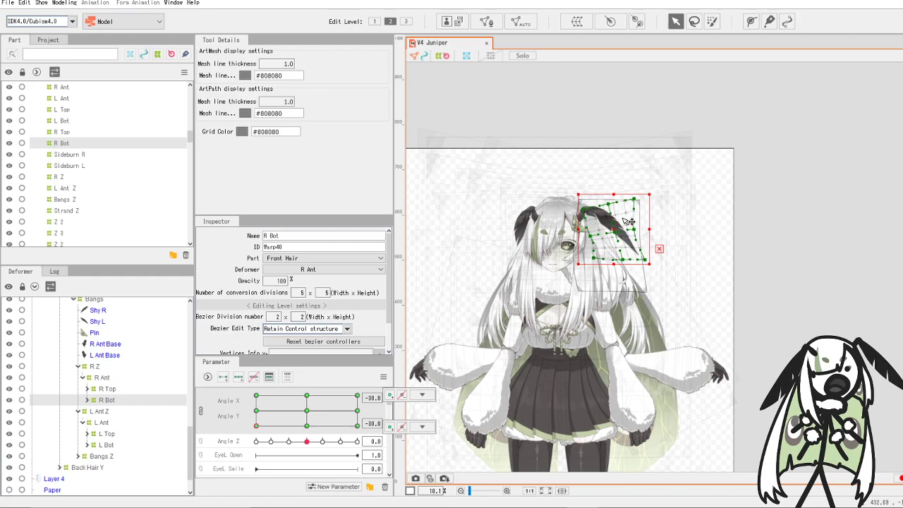
scroll(681, 240, "up", 2)
scroll(738, 270, "up", 2)
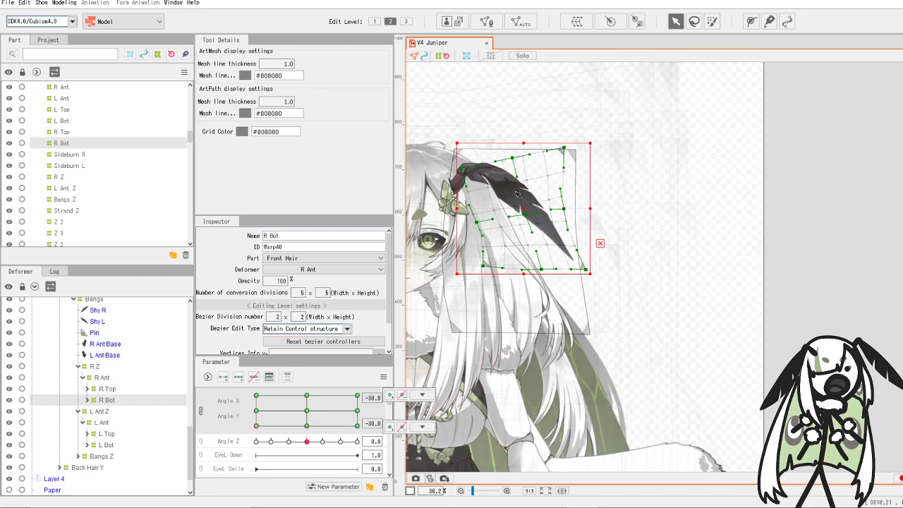
scroll(460, 207, "up", 2)
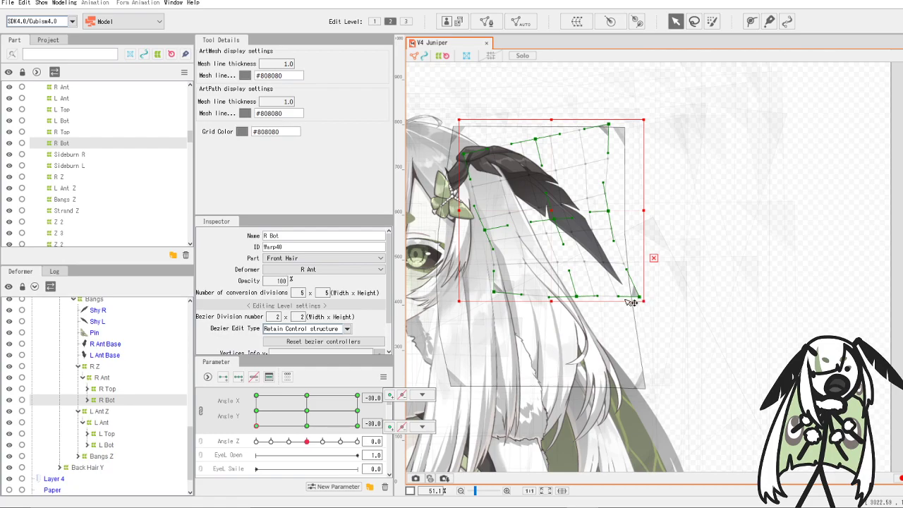
left_click_drag(637, 297, 633, 303)
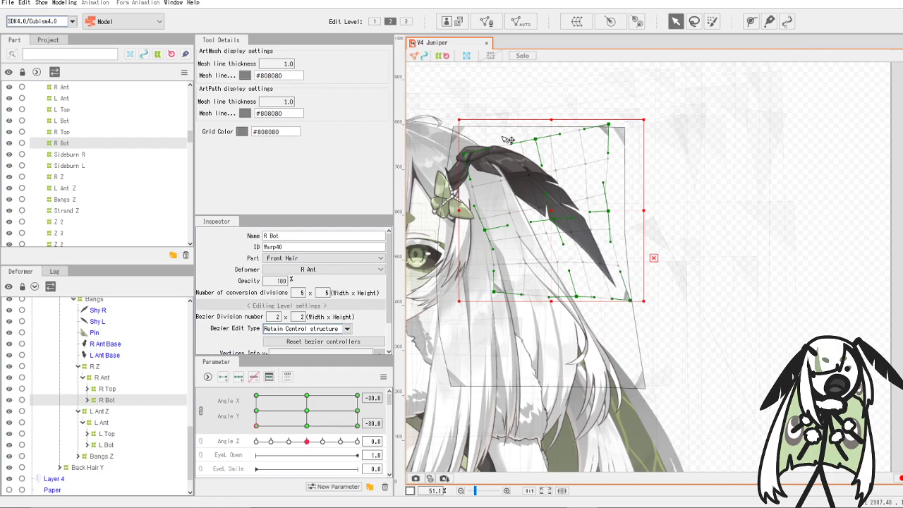
- Bring the head angles back near centre and save the model
scroll(515, 138, "down", 4)
scroll(515, 139, "down", 2)
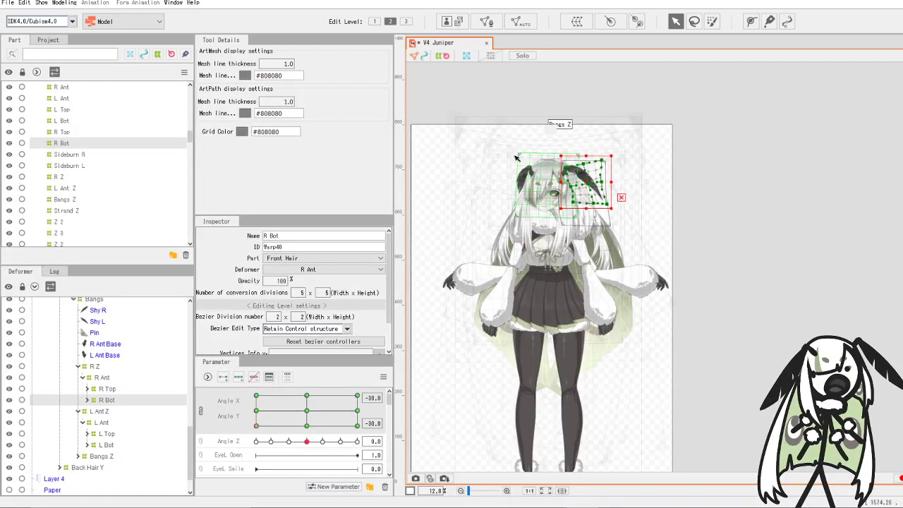
left_click_drag(258, 426, 310, 414)
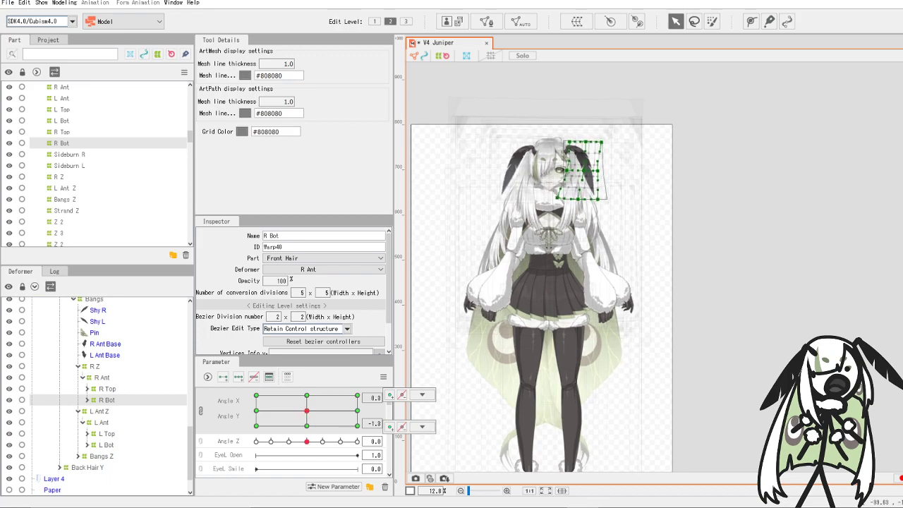
left_click(7, 2)
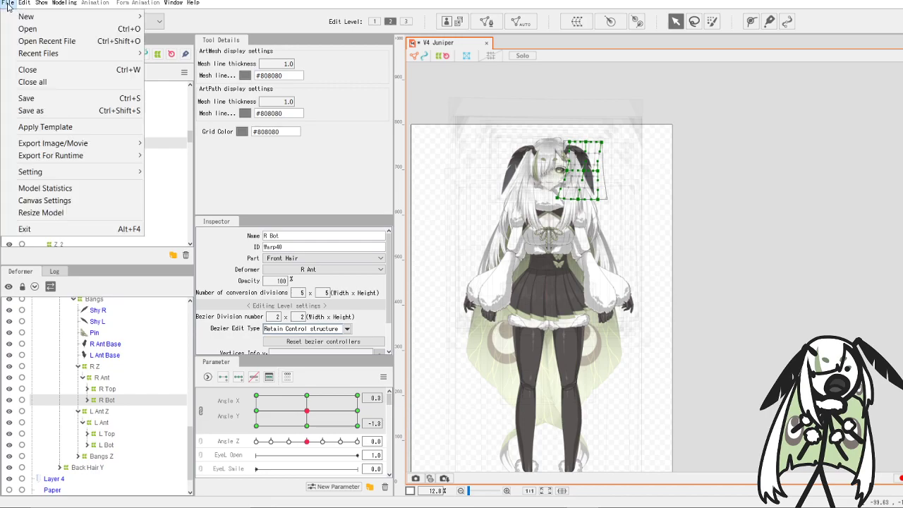
left_click(59, 101)
scroll(645, 220, "up", 3)
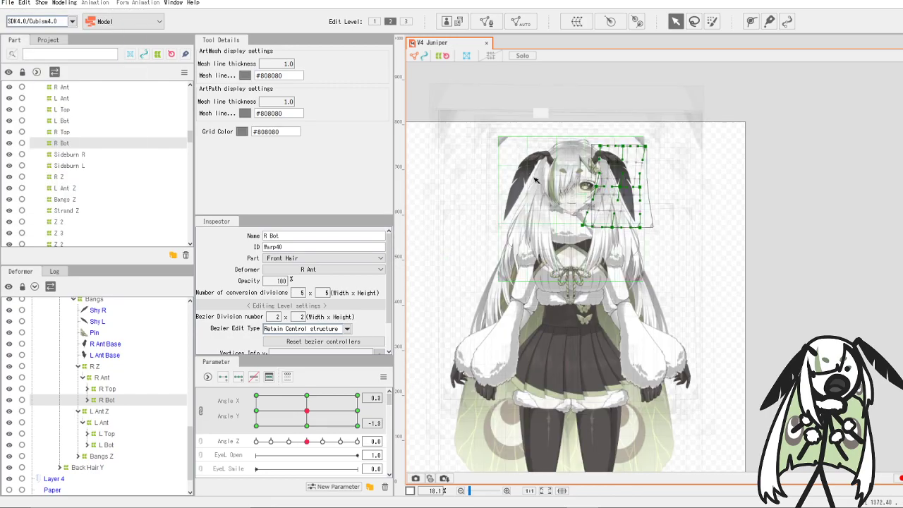
scroll(645, 221, "up", 3)
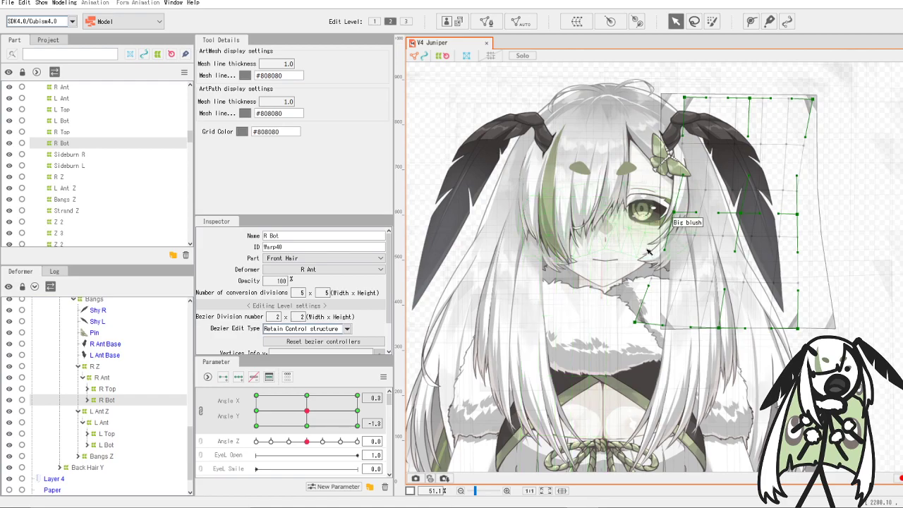
scroll(648, 251, "down", 7)
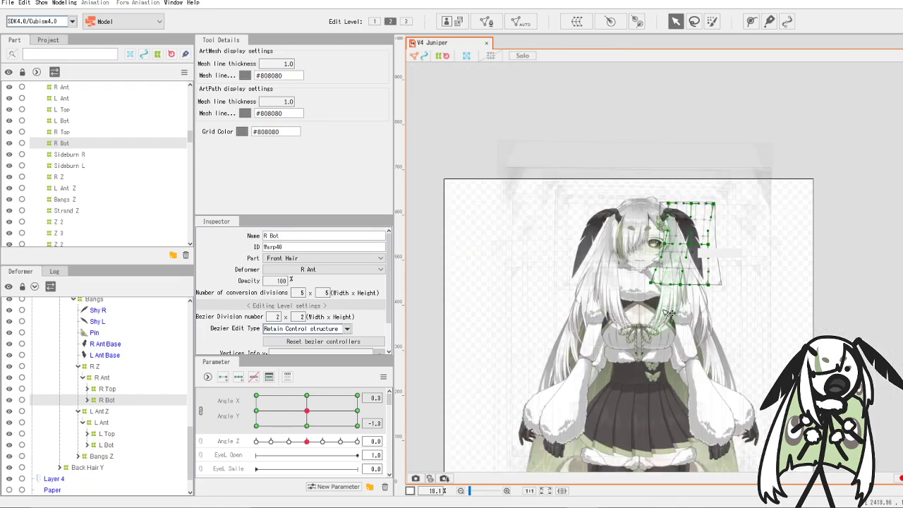
scroll(690, 445, "up", 1)
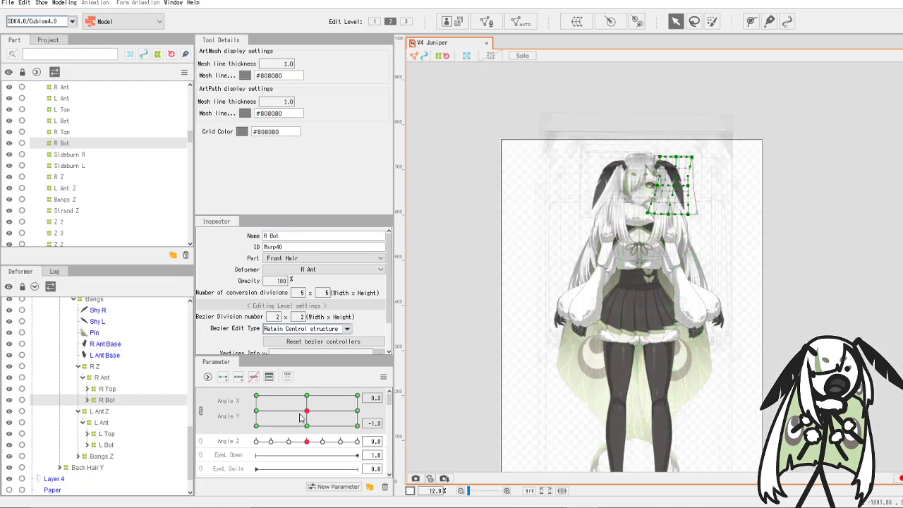
- Raise Angle Y to about 5.7 with the head near centre, and save the model again
mouse_move(307, 411)
left_mouse_down()
mouse_move(307, 432)
mouse_move(306, 386)
mouse_move(298, 399)
mouse_move(314, 411)
mouse_move(363, 413)
mouse_move(307, 408)
left_mouse_up()
left_click(422, 427)
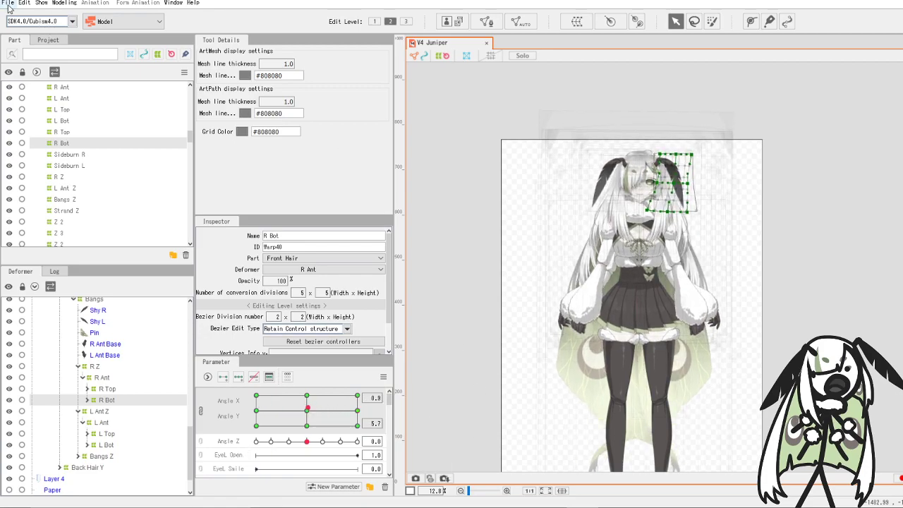
left_click(8, 3)
left_click(34, 98)
- Preview the full figure with Angle Y raised to about 24.8, and reset Angle X and Angle Y to 0
scroll(639, 187, "up", 3)
scroll(600, 266, "down", 1)
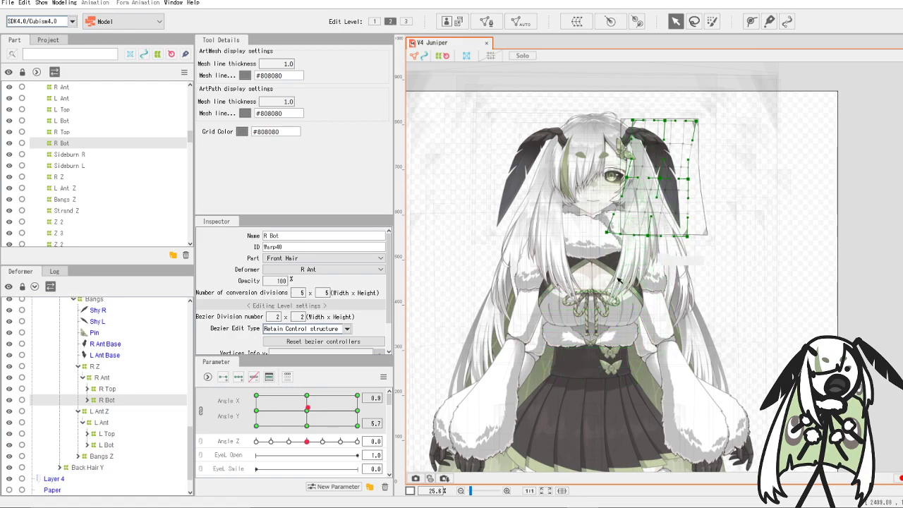
scroll(601, 321, "down", 5)
scroll(598, 370, "up", 4)
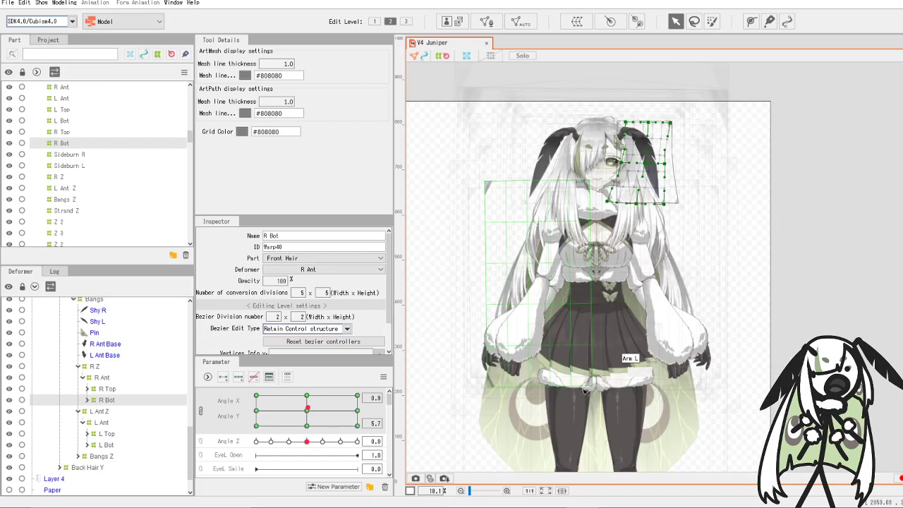
mouse_move(307, 408)
left_mouse_down()
mouse_move(305, 427)
mouse_move(304, 378)
mouse_move(308, 398)
left_mouse_up()
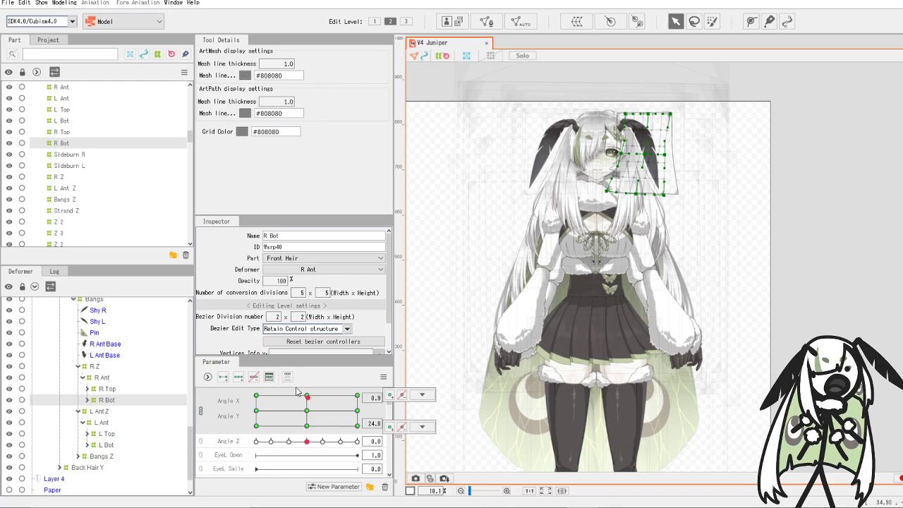
left_click(308, 410)
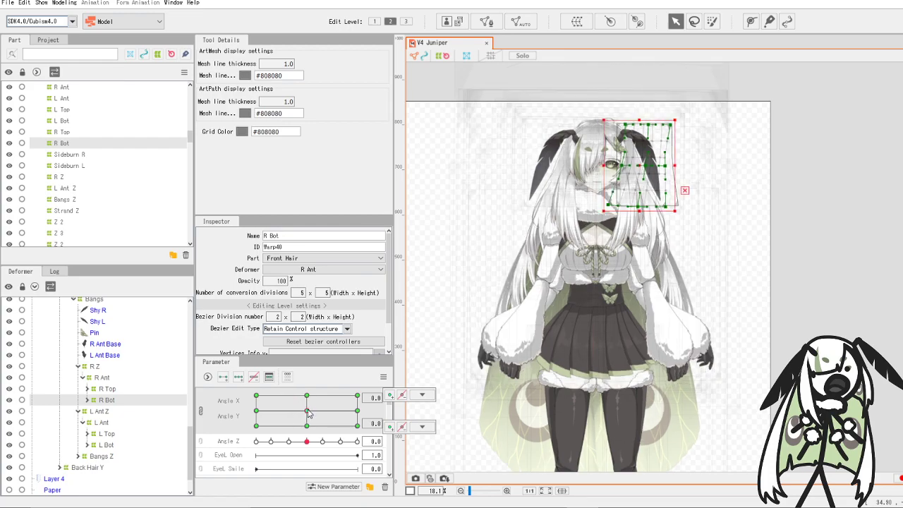
mouse_move(308, 413)
left_mouse_down()
mouse_move(259, 412)
mouse_move(359, 412)
mouse_move(302, 401)
mouse_move(309, 412)
left_mouse_up()
scroll(341, 426, "down", 5)
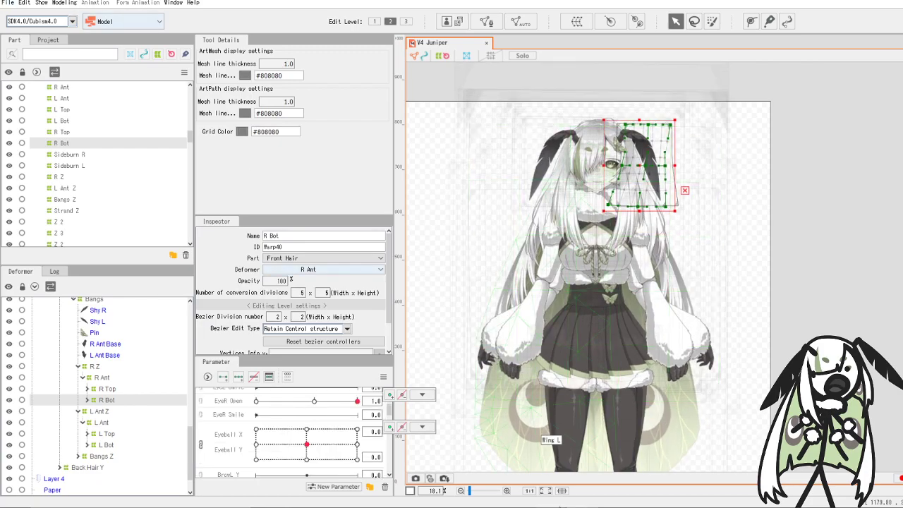
left_click(551, 507)
left_click(459, 436)
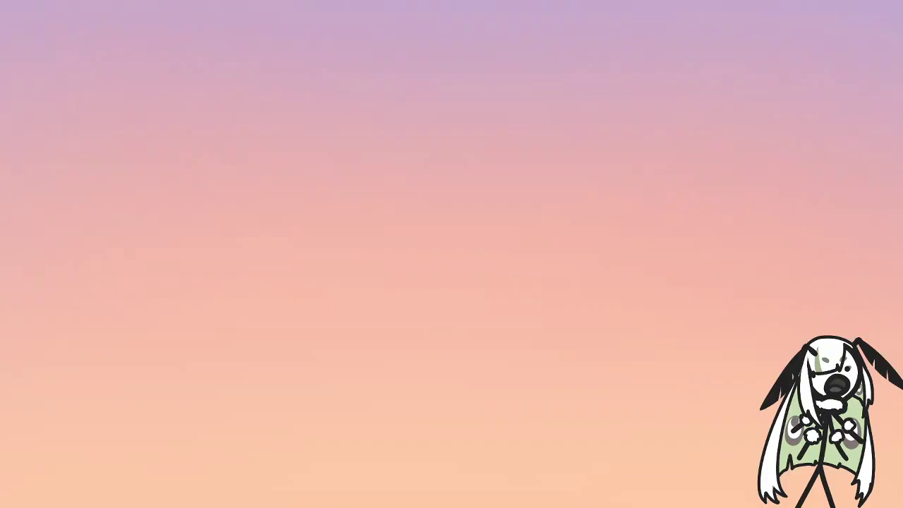
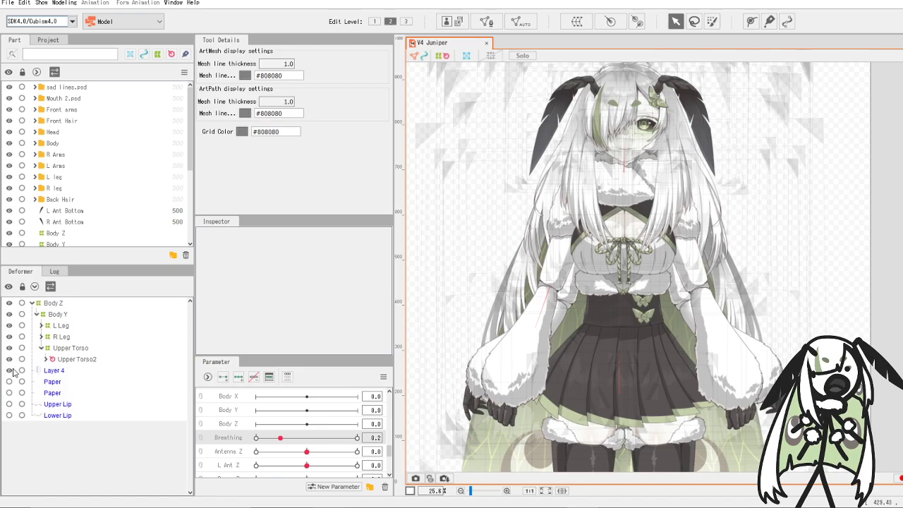
- Expand the Upper Torso2 and Arms Y deformers and inspect the R Arm Z, R Arm Z 2, L Arm Z 2 and Arm L z warps
left_click(46, 360)
left_click(59, 372)
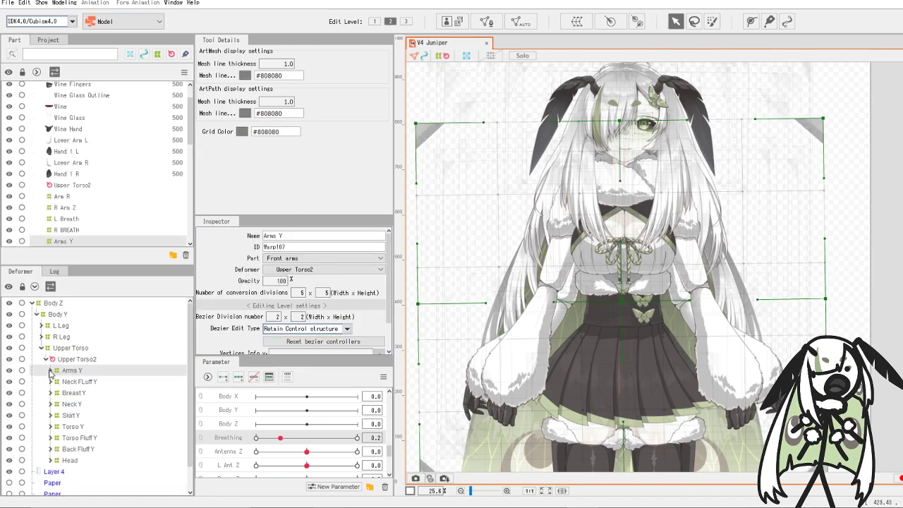
left_click(50, 372)
left_click(76, 381)
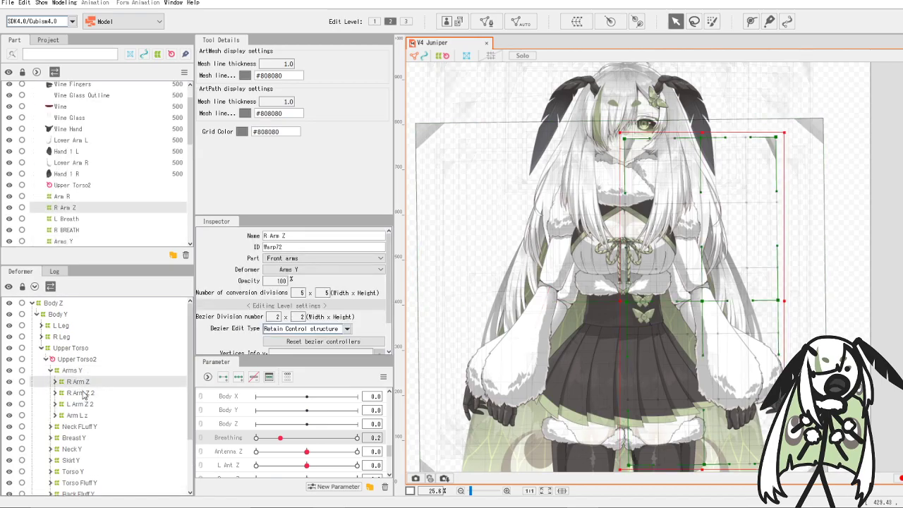
left_click(82, 393)
left_click(85, 404)
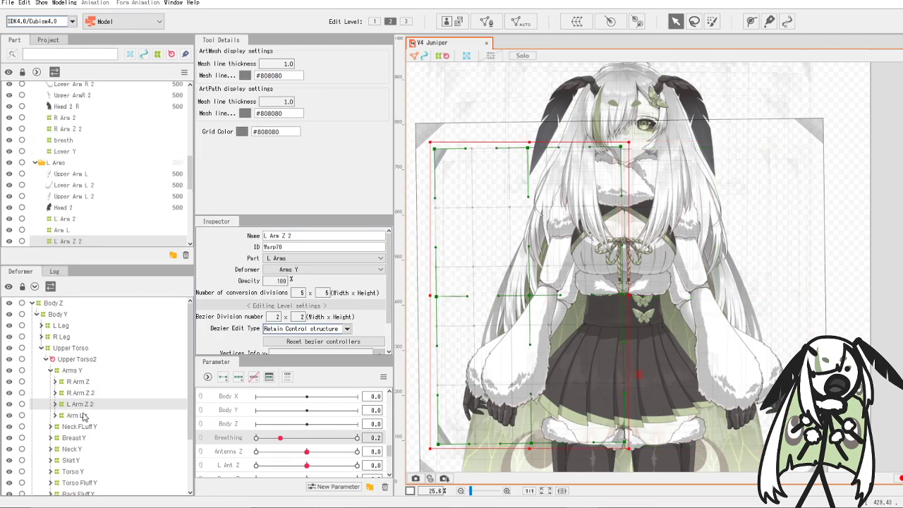
left_click(82, 416)
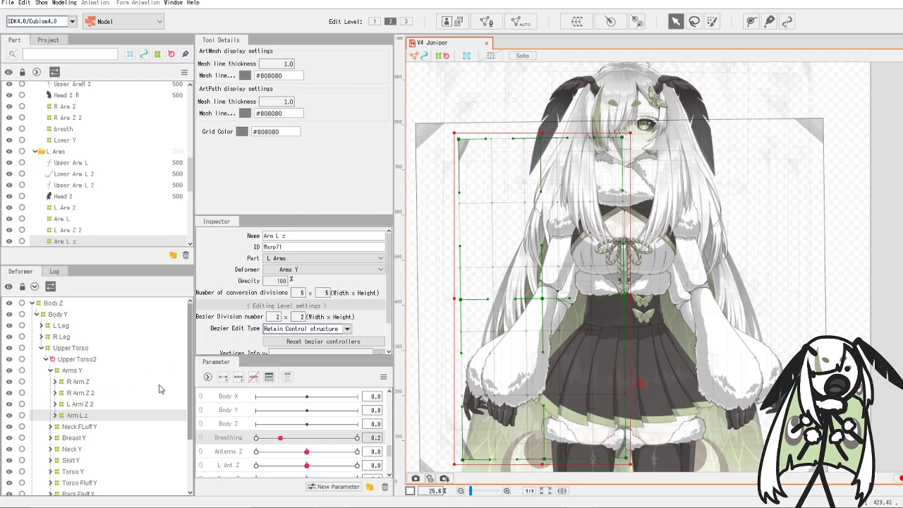
left_click(97, 405)
left_click(96, 395)
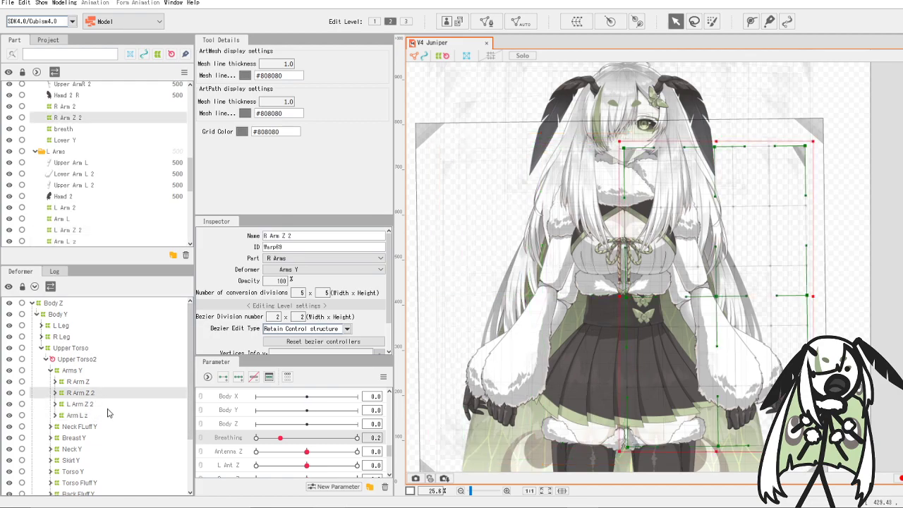
- Expand R Arm Z and Arm R, select the R BREATH warp, and start adjusting its upper middle control point at Breathing 0
left_click(74, 382)
left_click(57, 382)
left_click(78, 393)
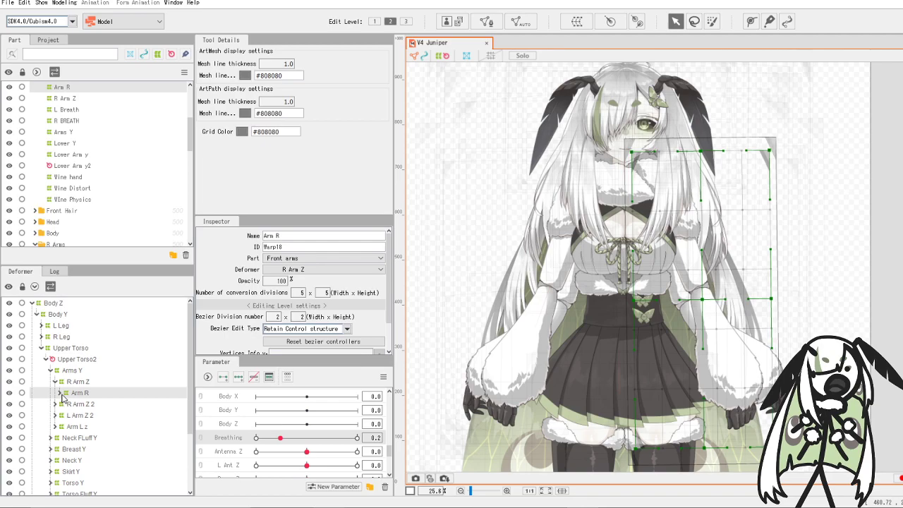
left_click(59, 393)
left_click(88, 404)
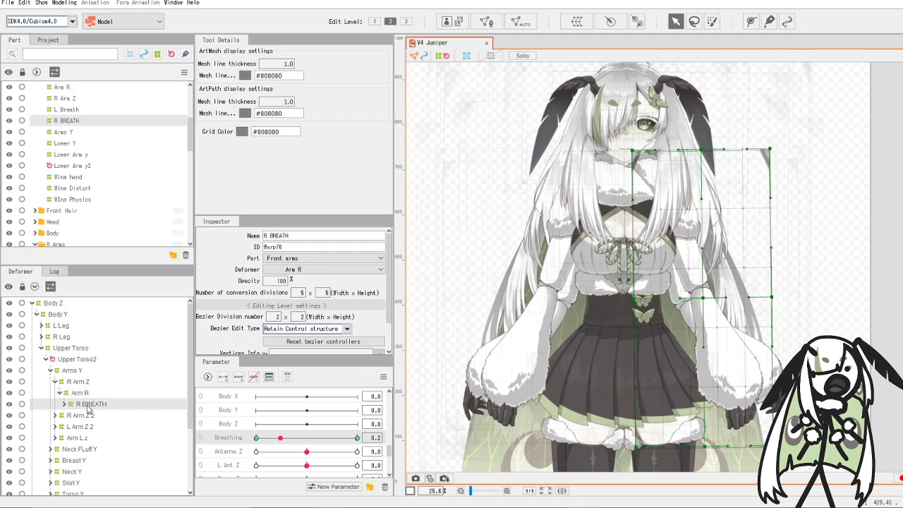
left_click(703, 150)
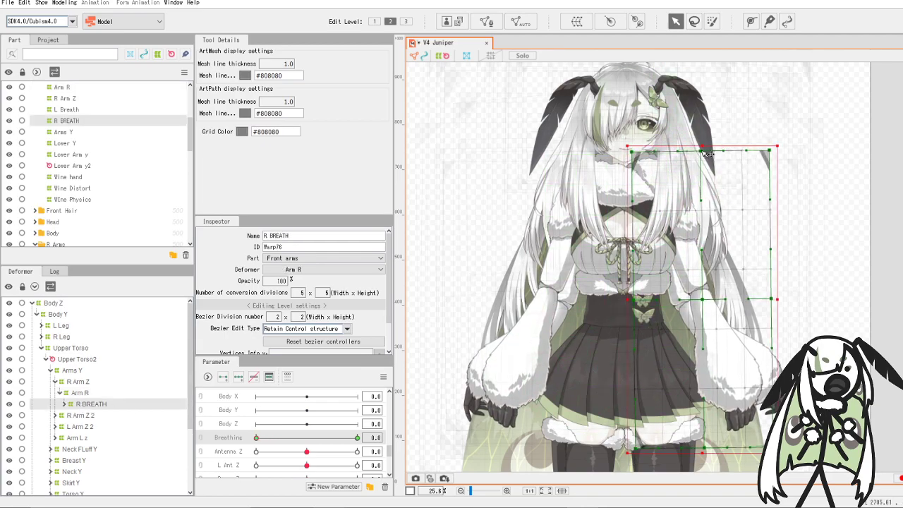
- Preview the R BREATH deformer by sweeping the Breathing parameter to 1.0
left_click_drag(265, 437, 359, 438)
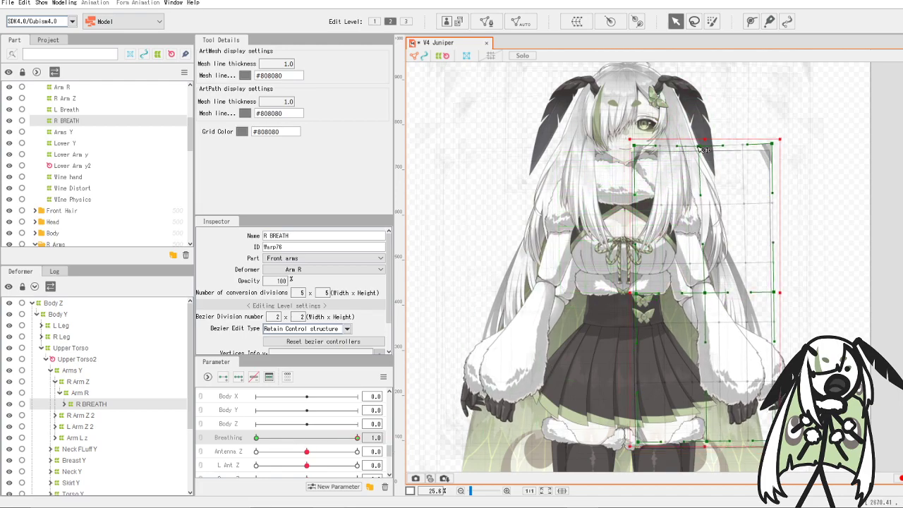
mouse_move(357, 437)
left_mouse_down()
mouse_move(256, 441)
mouse_move(367, 433)
left_mouse_up()
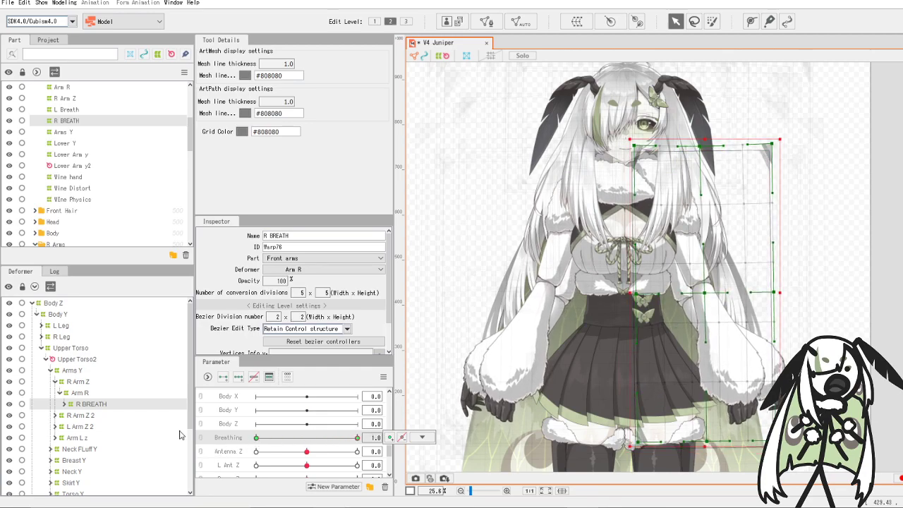
- Select the L Breath deformer under Arm L and pull its outer and middle top points inward and down at Breathing 1.0
left_click(56, 438)
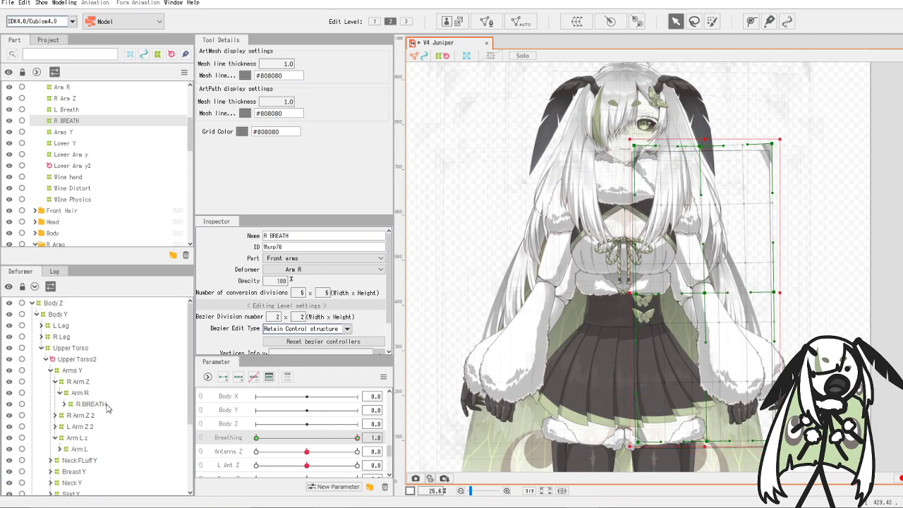
left_click(64, 452)
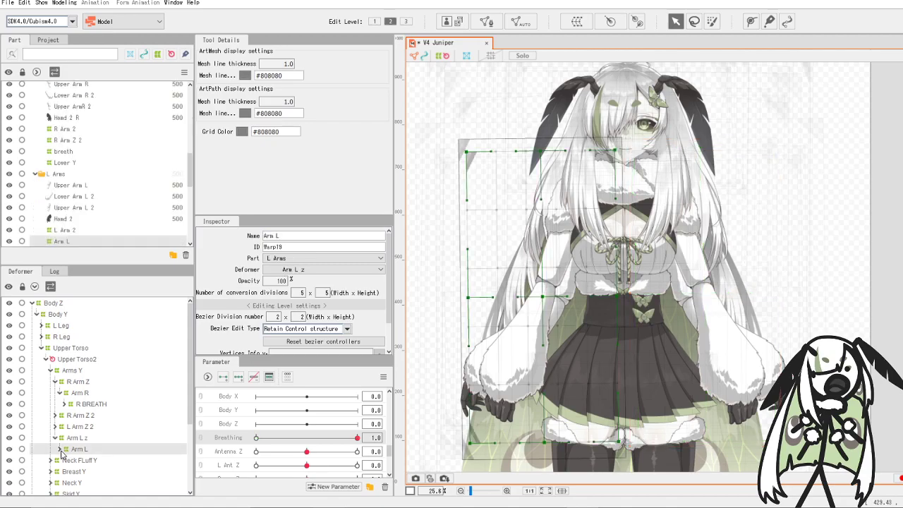
left_click(60, 450)
left_click(85, 460)
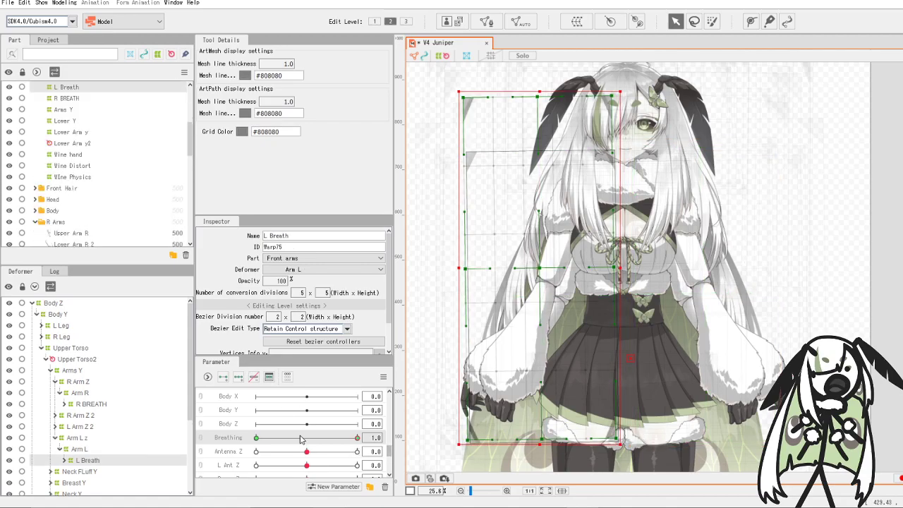
left_click_drag(302, 438, 360, 439)
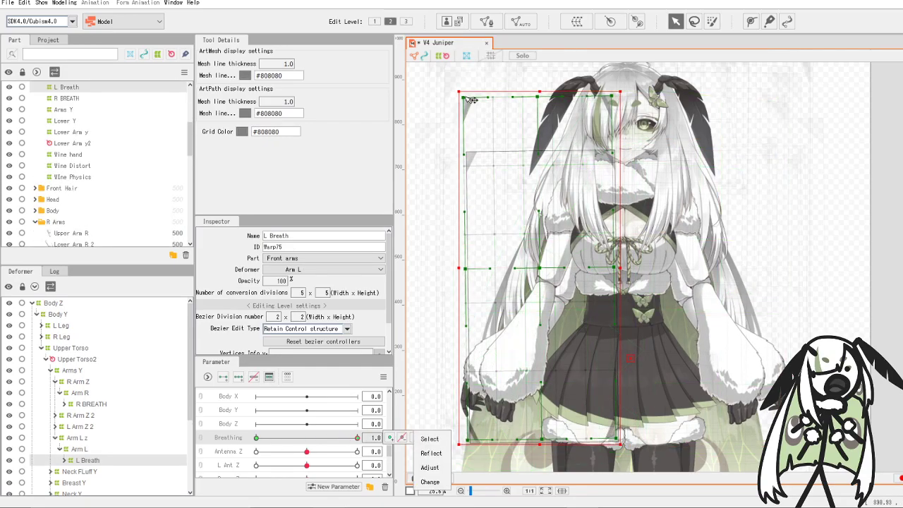
left_click_drag(466, 98, 479, 106)
left_click_drag(540, 99, 553, 104)
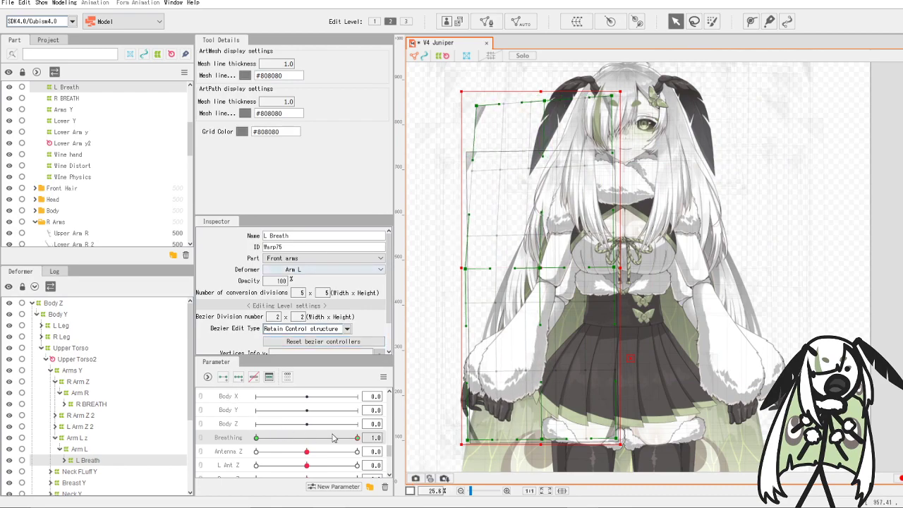
- Shift the L Breath warp's inner top corner slightly toward the head at Breathing 1.0, checking the motion across the Breathing range
left_click_drag(357, 438, 211, 448)
left_click_drag(269, 440, 385, 431)
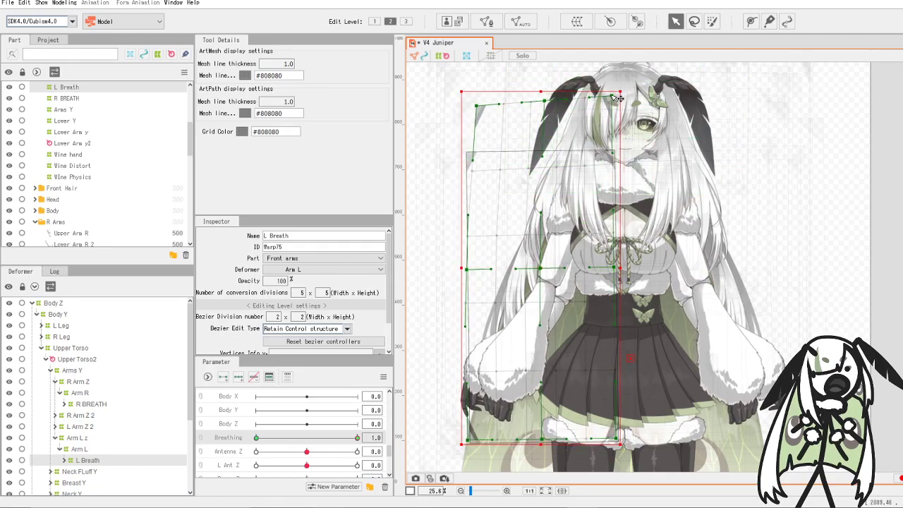
left_click_drag(612, 97, 621, 97)
left_click_drag(343, 432, 378, 437)
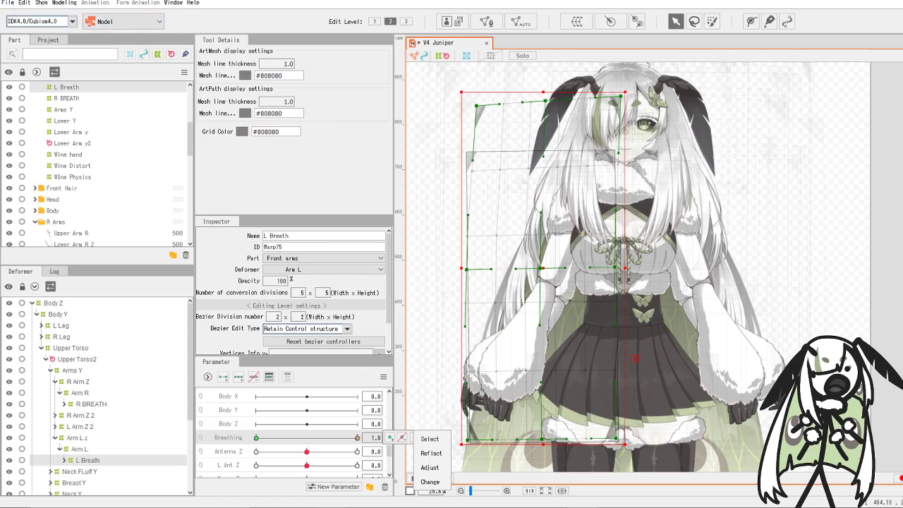
- Save the V4 Juniper model
left_click(8, 3)
left_click(7, 3)
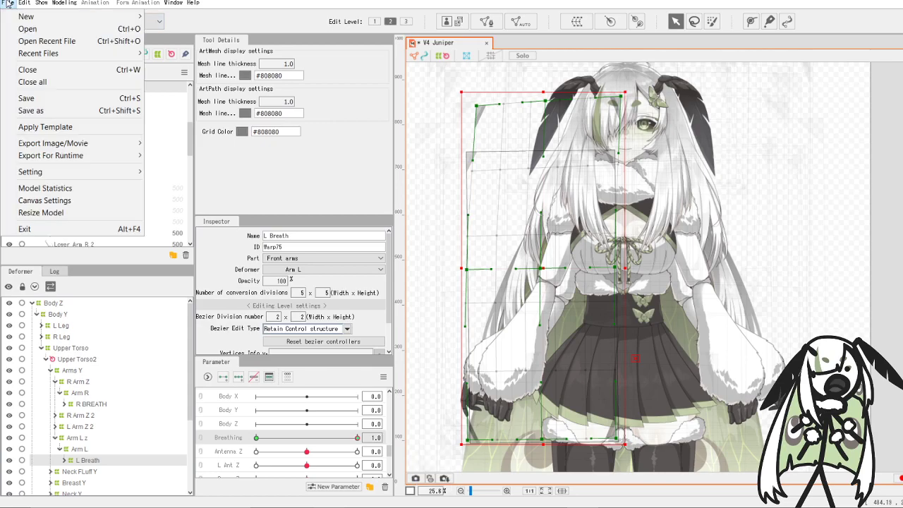
left_click(36, 98)
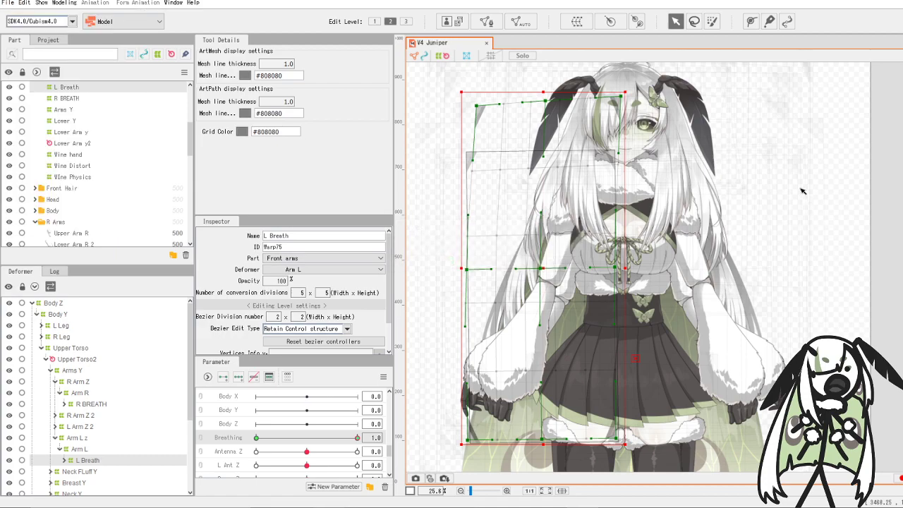
- Examine the full figure's motion with the Breathing and Angle X/Angle Y parameters
scroll(766, 188, "down", 3)
scroll(808, 302, "down", 1)
scroll(810, 303, "up", 1)
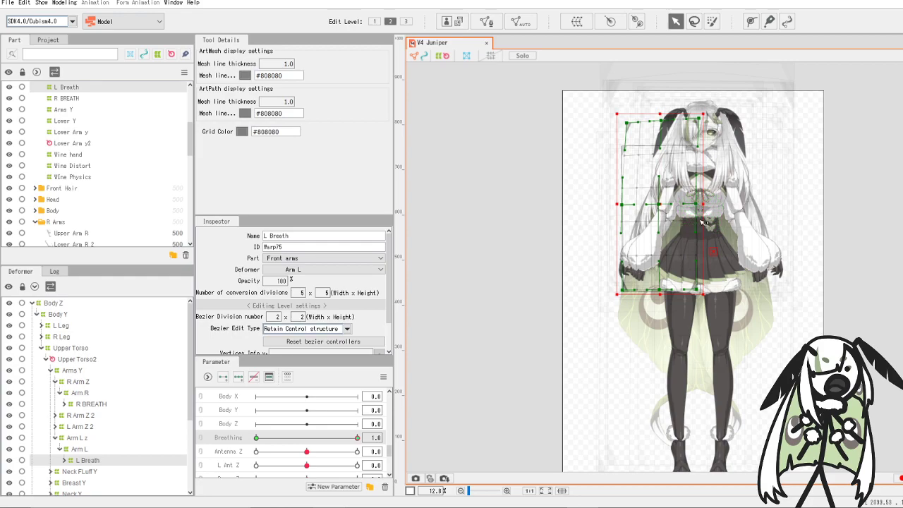
scroll(641, 147, "up", 1)
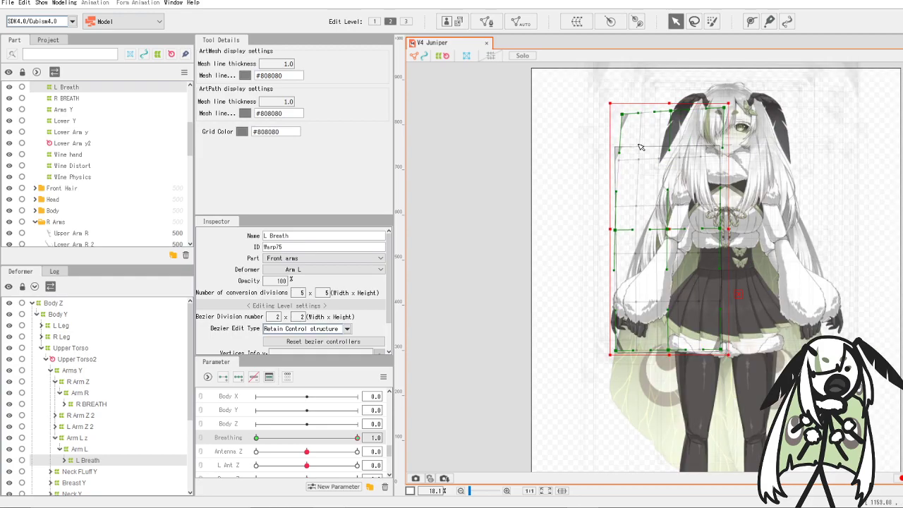
scroll(640, 146, "down", 1)
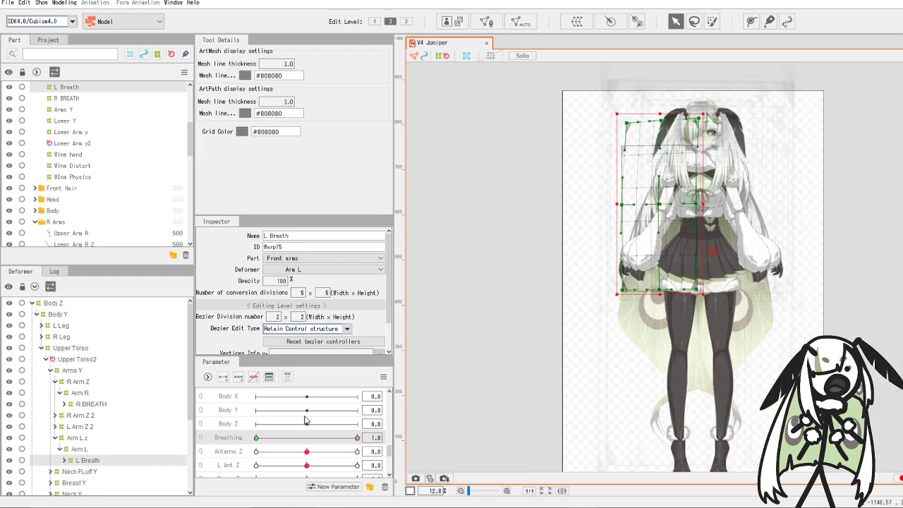
left_click_drag(356, 439, 375, 432)
scroll(300, 422, "up", 4)
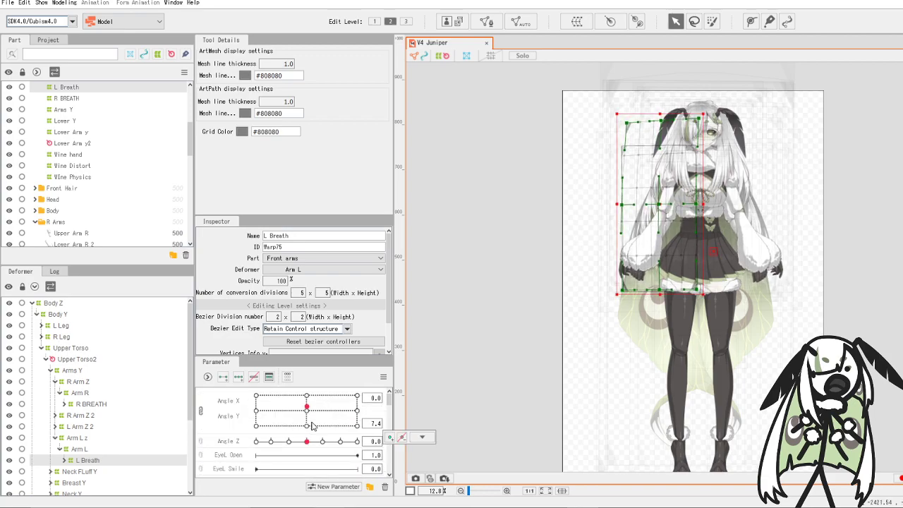
left_click_drag(314, 417, 205, 414)
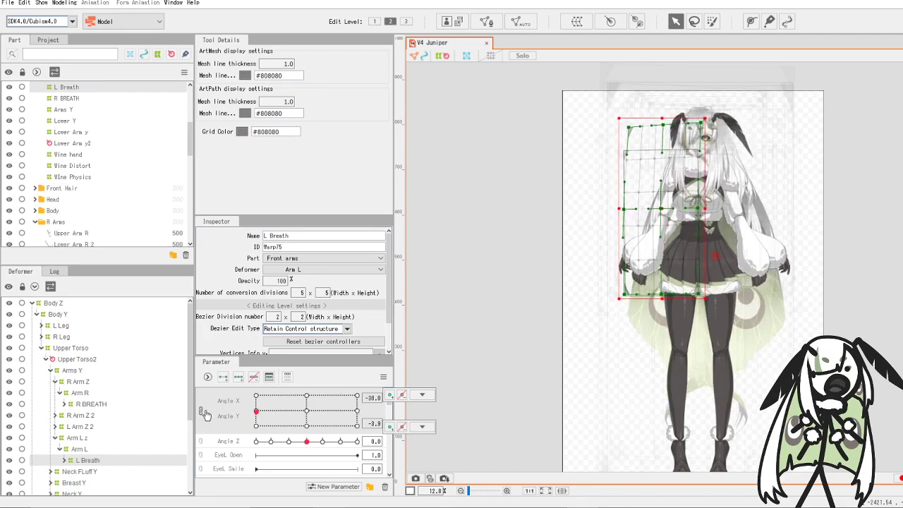
- Shift the Arm L warp deformer slightly toward the torso at Angle X 30 and Angle Y 0
scroll(712, 189, "up", 2)
left_click_drag(344, 407, 369, 411)
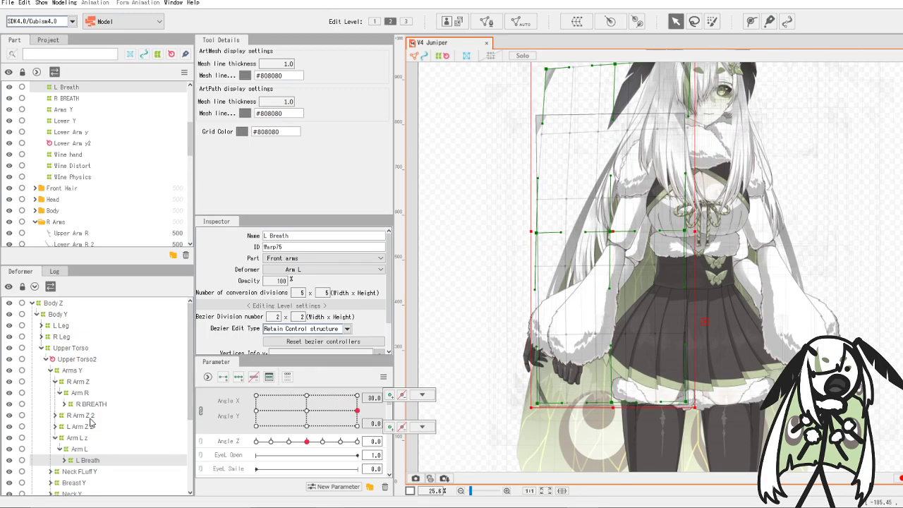
left_click(78, 438)
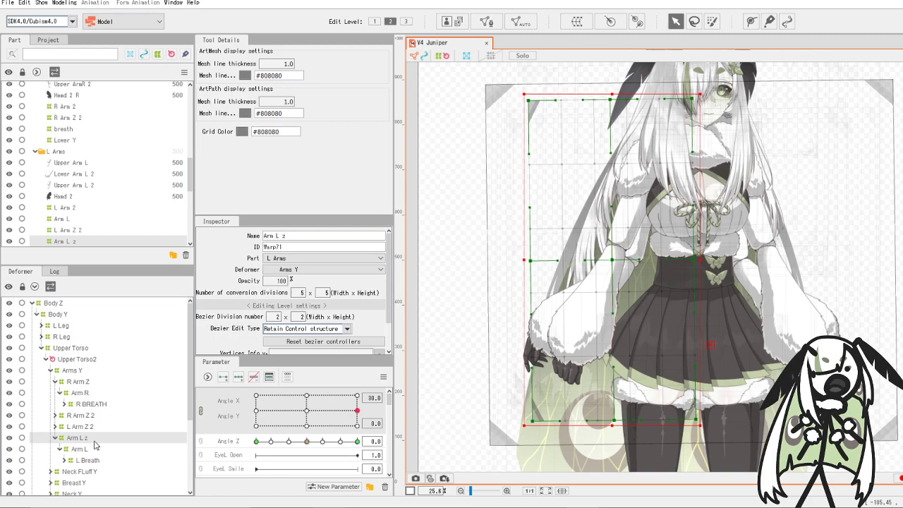
left_click(79, 449)
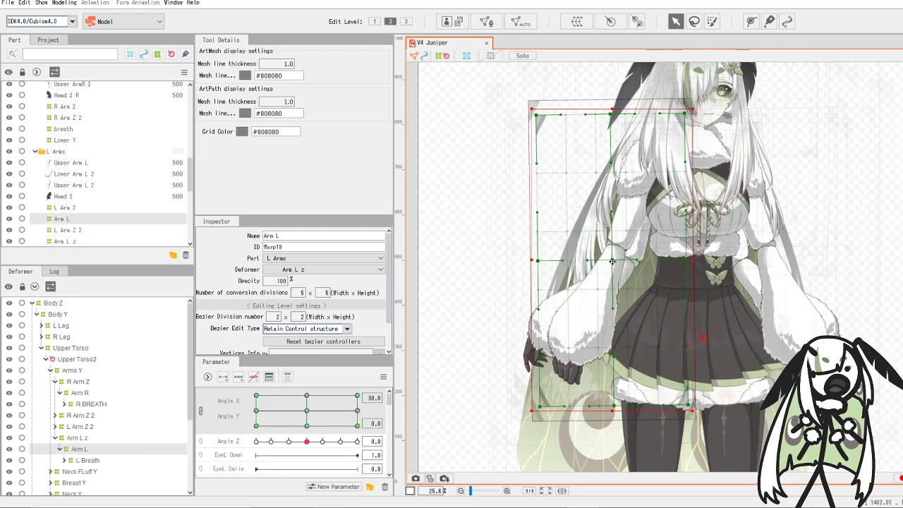
mouse_move(612, 261)
left_mouse_down()
mouse_move(626, 261)
mouse_move(616, 262)
left_mouse_up()
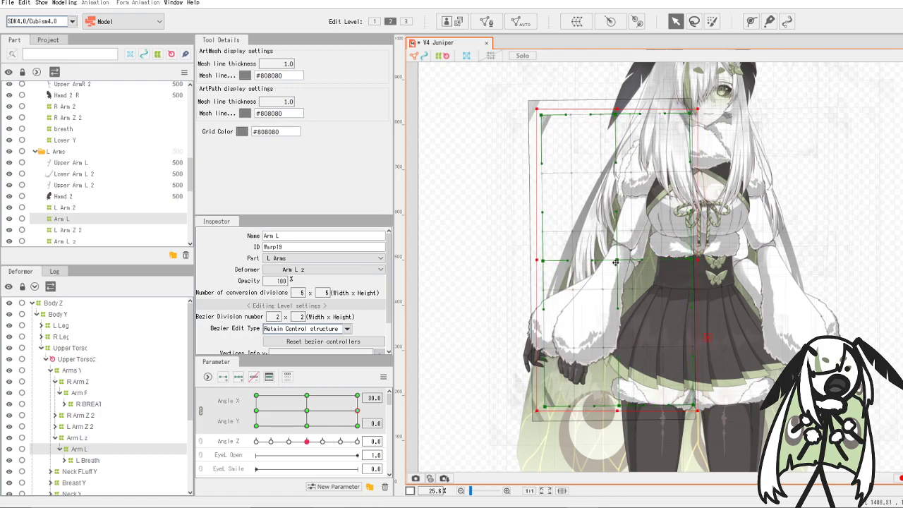
mouse_move(357, 410)
left_mouse_down()
mouse_move(375, 408)
mouse_move(252, 412)
mouse_move(357, 410)
left_mouse_up()
- Generate the four-cornered shapes automatically for Arm L from Angle X and Angle Y
left_click(383, 376)
left_click(452, 447)
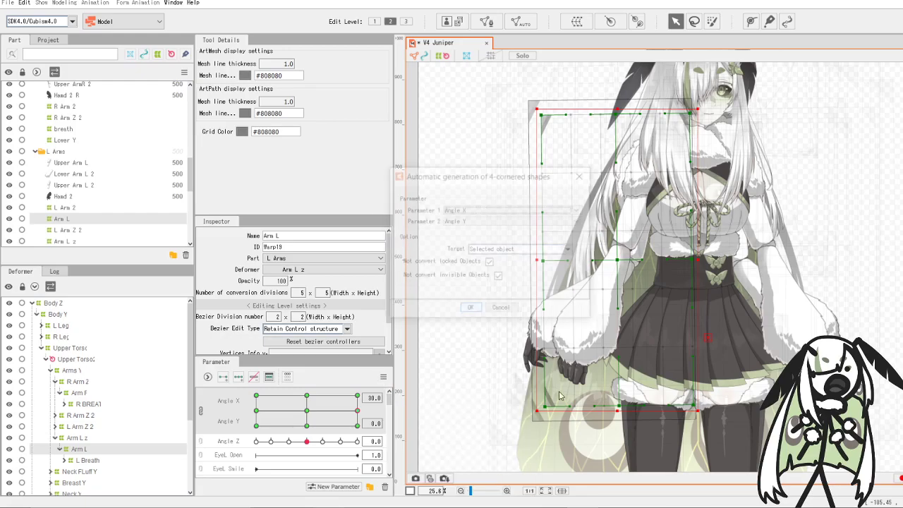
left_click(479, 313)
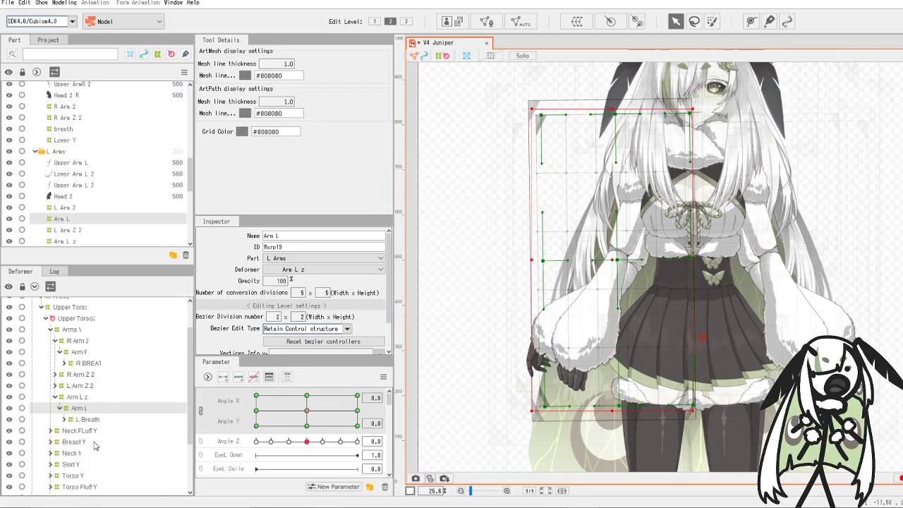
- Shift the Arm R warp deformer slightly toward the torso at Angle X -30 and Angle Y 0, and preview the head turn
left_click(80, 392)
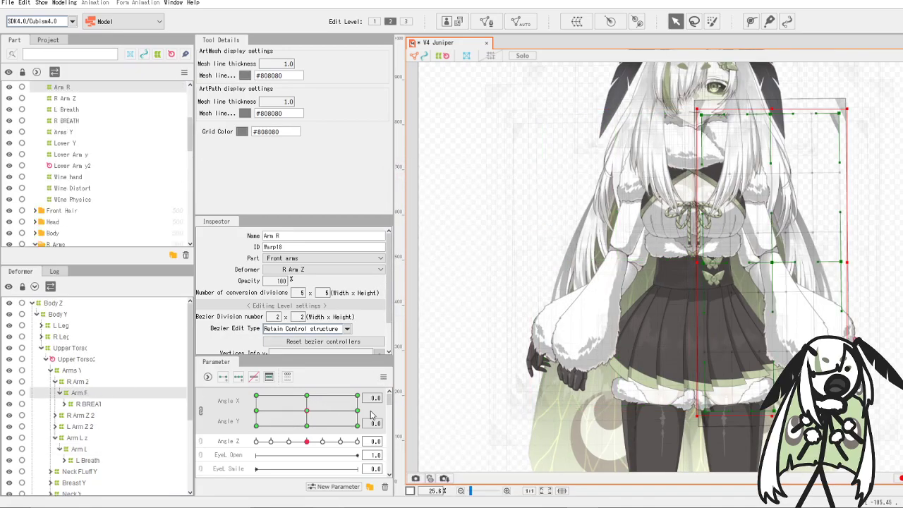
left_click_drag(295, 413, 255, 411)
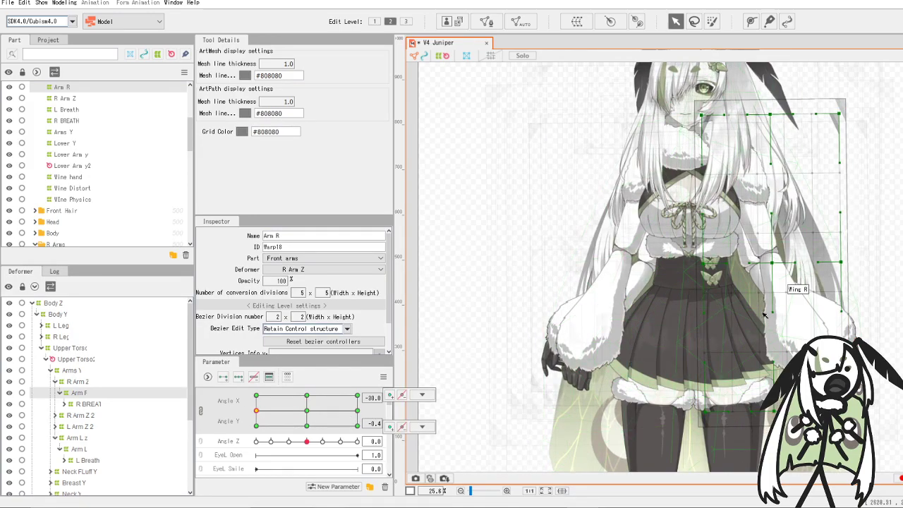
left_click(777, 264)
left_click_drag(772, 262, 770, 262)
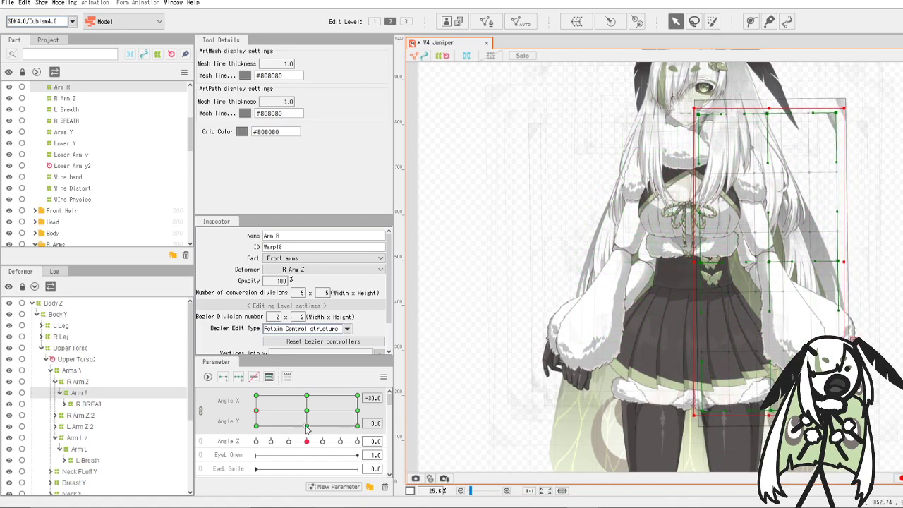
mouse_move(257, 411)
left_mouse_down()
mouse_move(316, 409)
mouse_move(243, 410)
left_mouse_up()
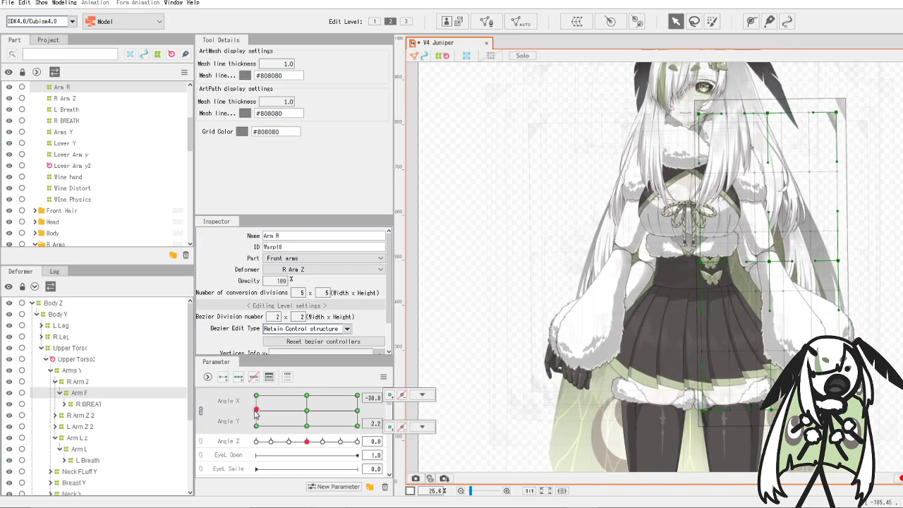
left_click_drag(316, 408, 306, 410)
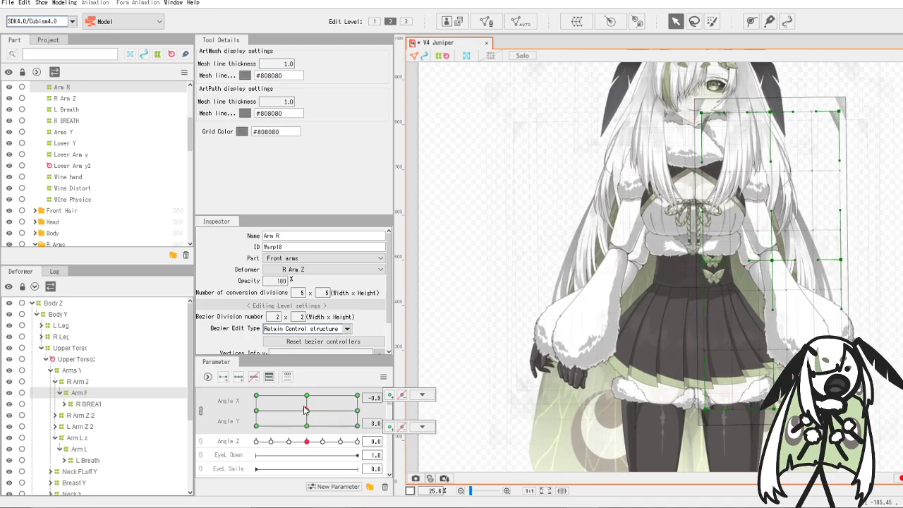
- Generate the four-cornered shapes automatically for Arm R from Angle X and Angle Y
left_click(383, 376)
left_click(451, 446)
left_click(471, 312)
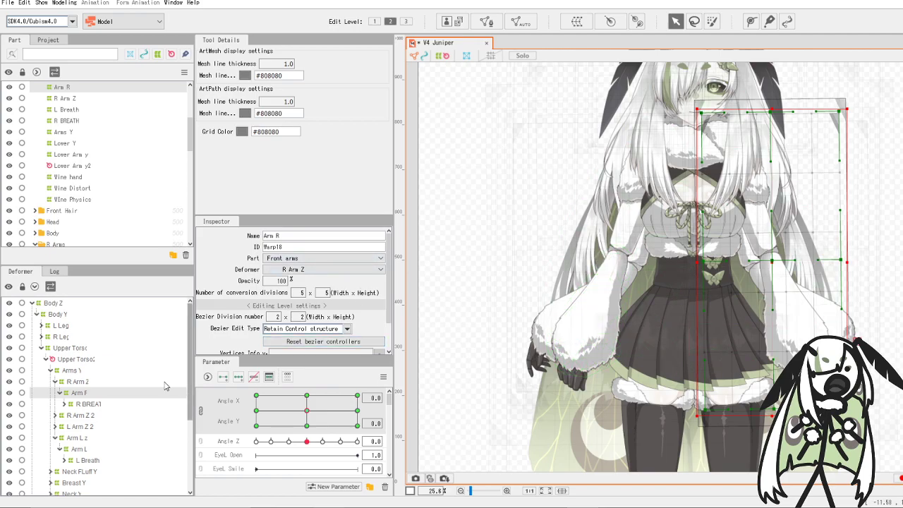
- Select the L Arm 2 deformer under L Arm Z 2 and nudge it slightly away from the torso at Angle X 30
left_click(55, 427)
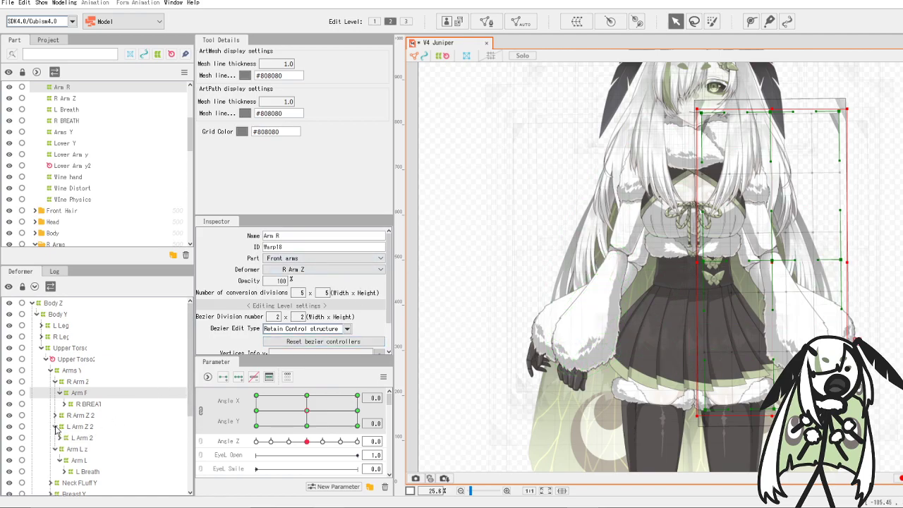
left_click(80, 438)
left_click_drag(295, 410, 407, 411)
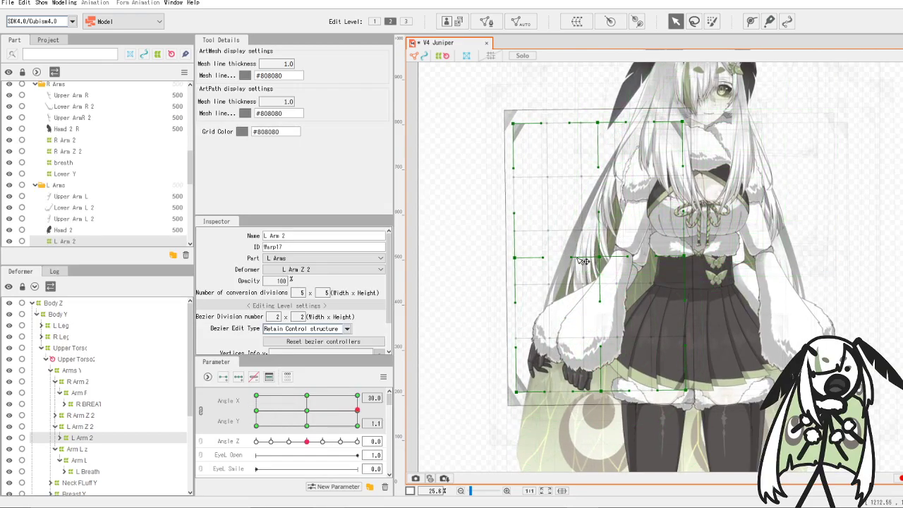
left_click(601, 260)
left_click_drag(599, 261, 596, 259)
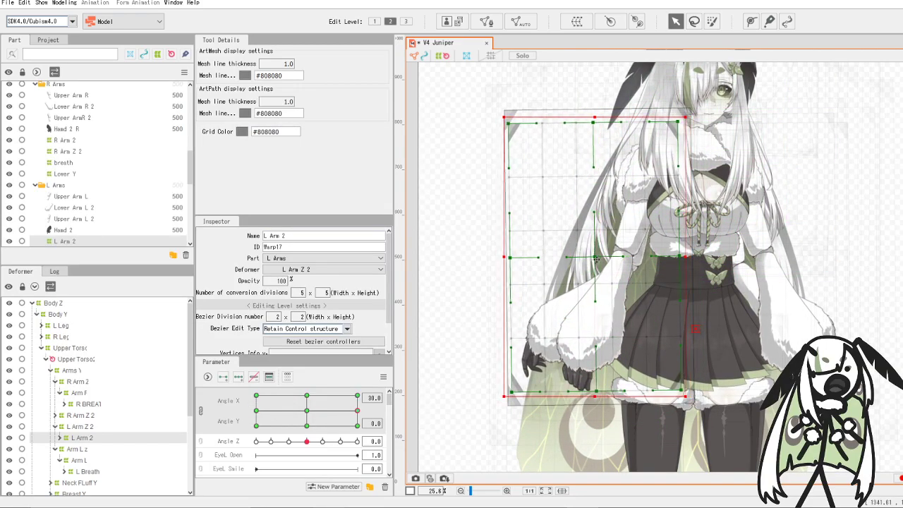
- Check L Arm 2 across the Angle X turn and shift its warp toward the torso at Angle X 30 and Angle Y 0
mouse_move(358, 414)
left_mouse_down()
mouse_move(258, 411)
mouse_move(376, 412)
left_mouse_up()
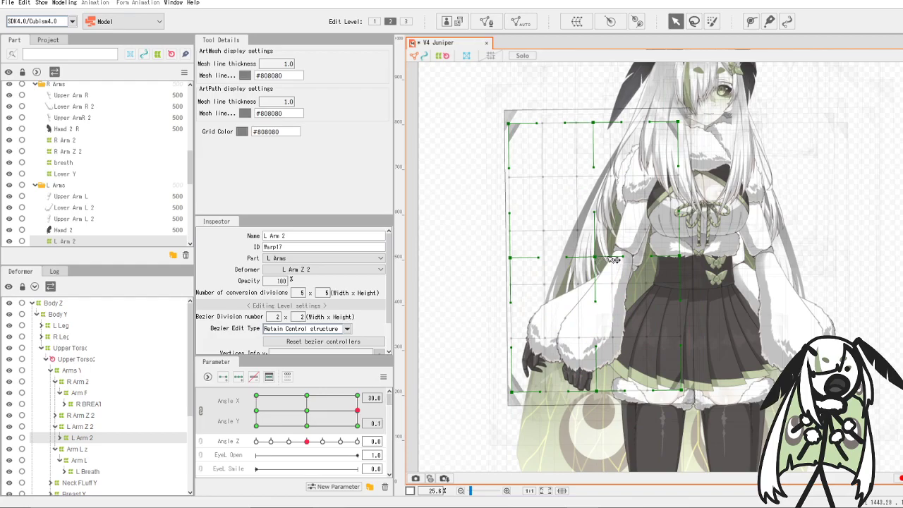
left_click(364, 399)
left_click(358, 412)
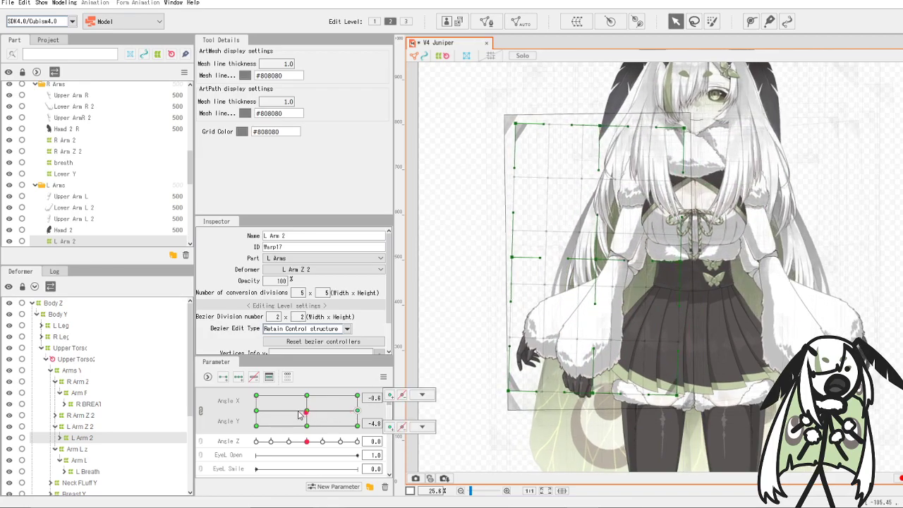
left_click_drag(387, 410, 366, 414)
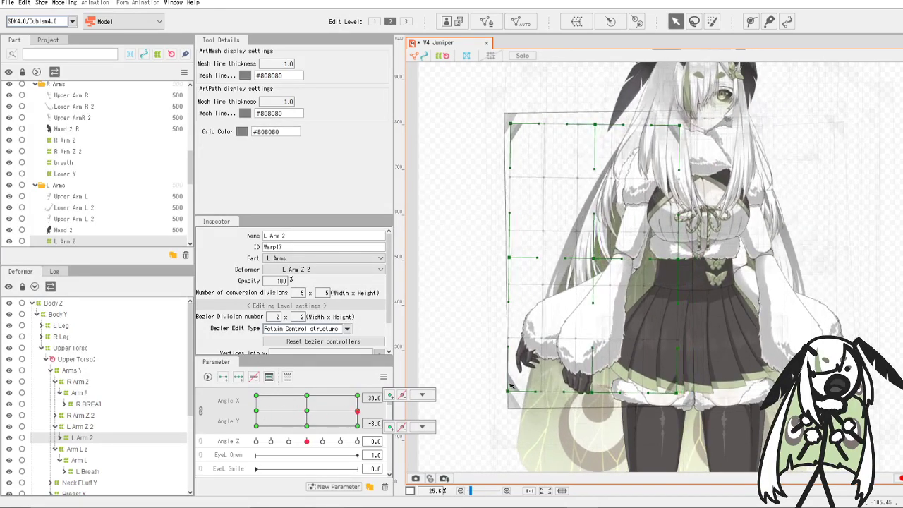
left_click(589, 259)
left_click_drag(594, 259, 604, 258)
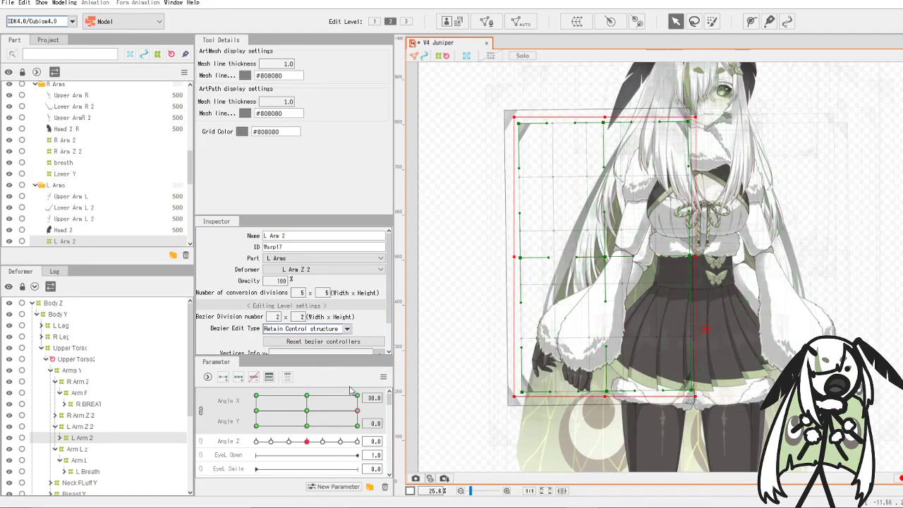
- Generate the four-cornered shapes automatically for L Arm 2 from Angle X and Angle Y, and preview the turn toward Angle X -30
mouse_move(358, 411)
left_mouse_down()
mouse_move(243, 414)
mouse_move(367, 412)
left_mouse_up()
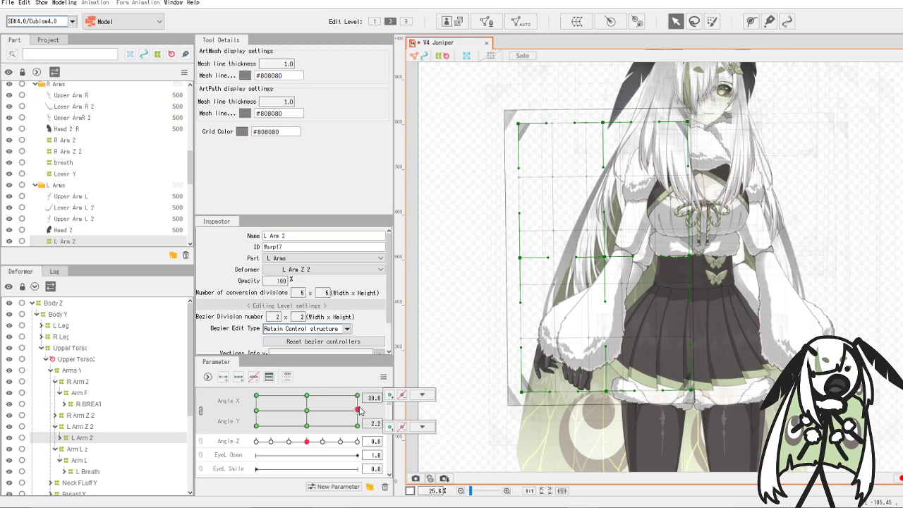
left_click(358, 412)
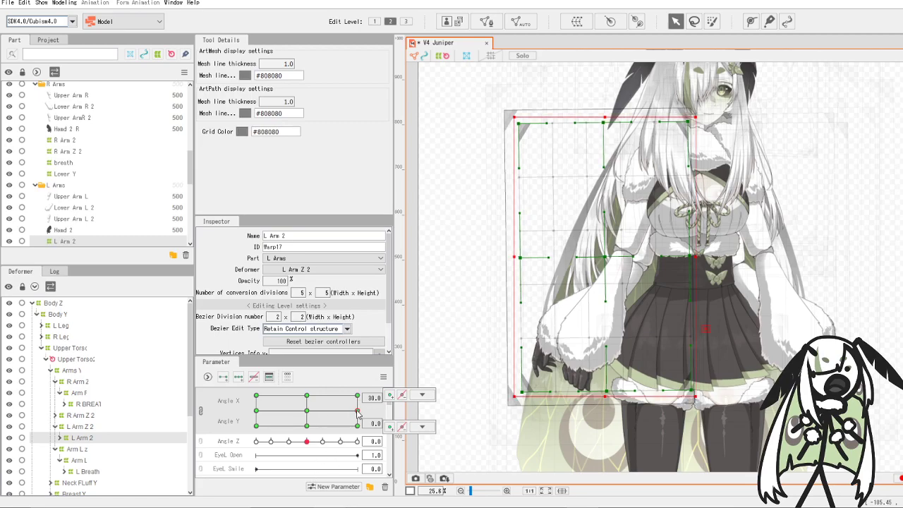
mouse_move(358, 414)
left_mouse_down()
mouse_move(221, 413)
mouse_move(367, 415)
mouse_move(368, 394)
mouse_move(370, 410)
left_mouse_up()
left_click(384, 378)
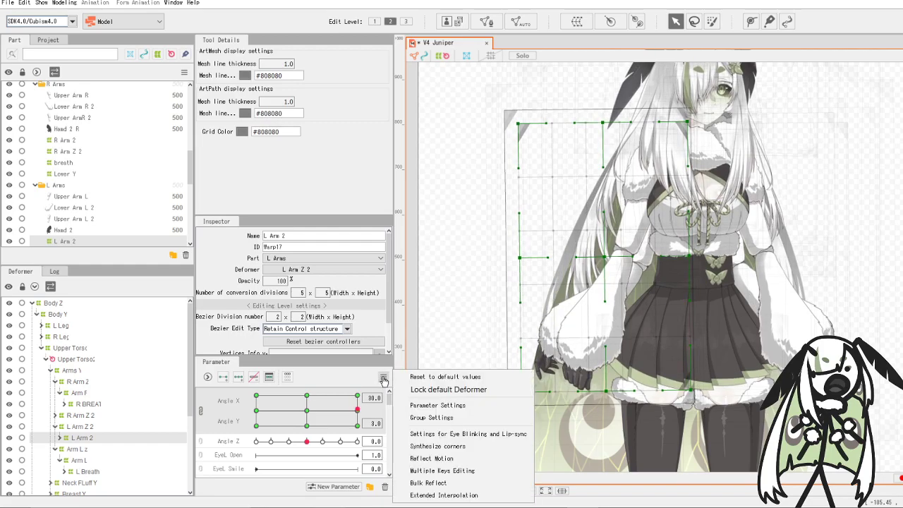
left_click(462, 446)
left_click(471, 308)
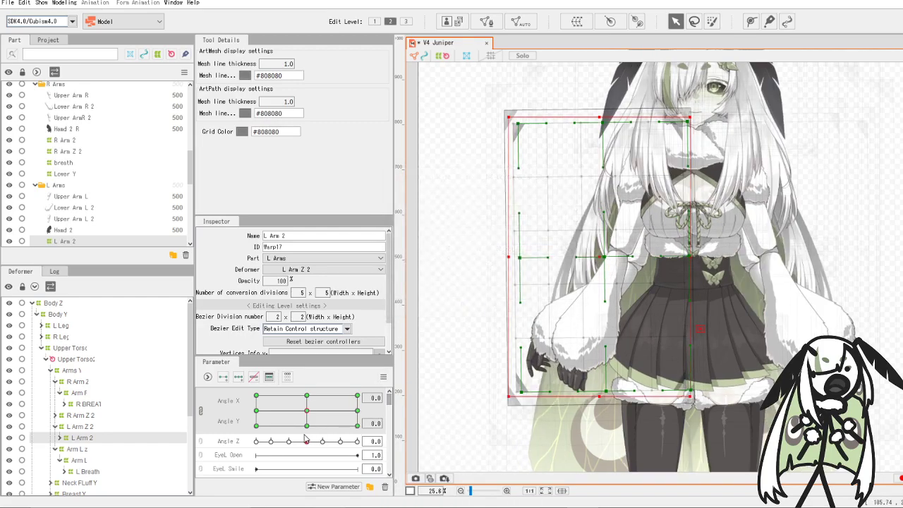
left_click_drag(317, 415, 223, 411)
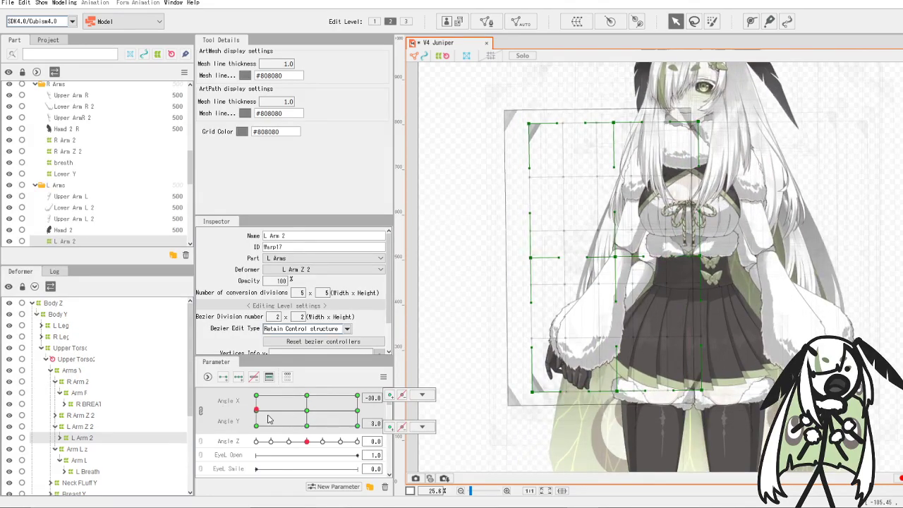
left_click(259, 413)
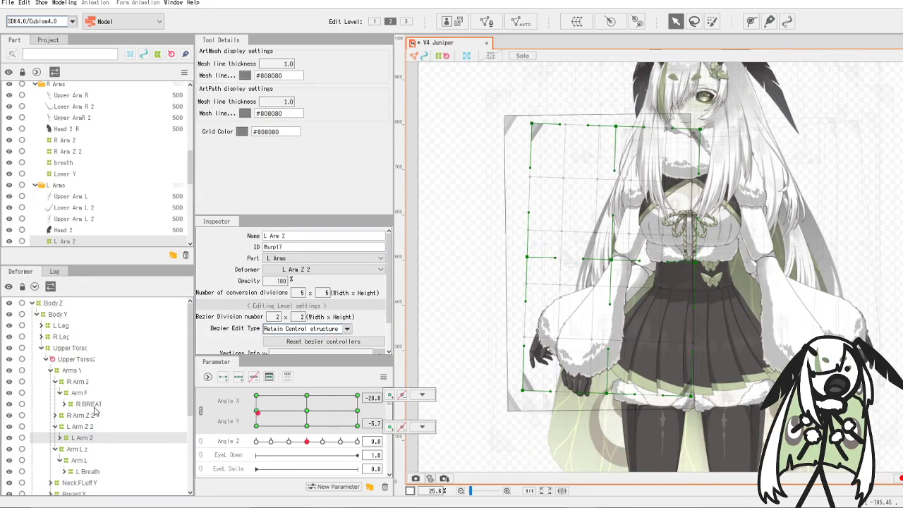
- Select R Arm 2 under R Arm Z 2 and shift its warp slightly toward the torso at Angle X -30 and Angle Y 0
scroll(82, 395, "down", 2)
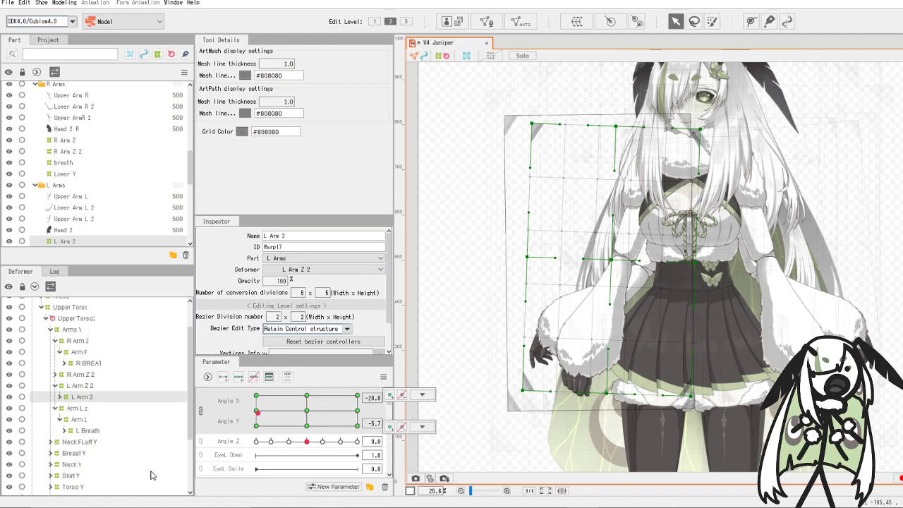
left_click(79, 420)
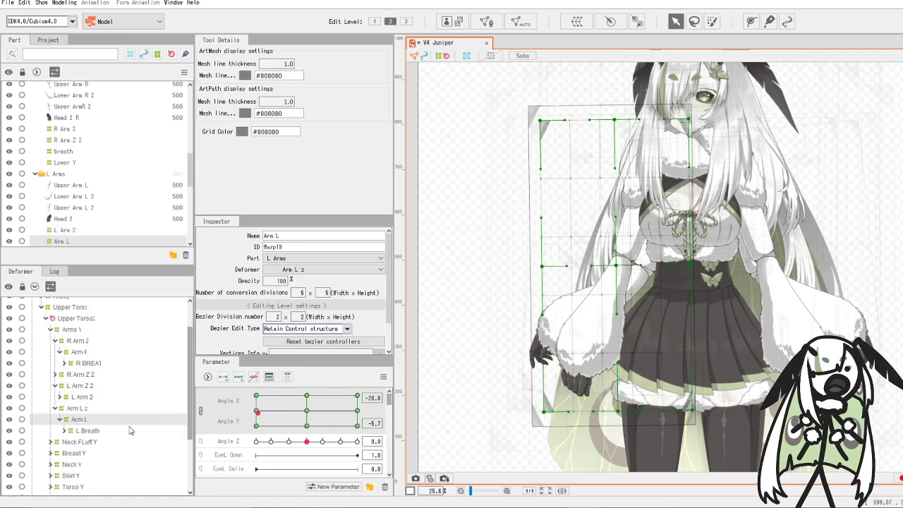
left_click(89, 378)
left_click(55, 376)
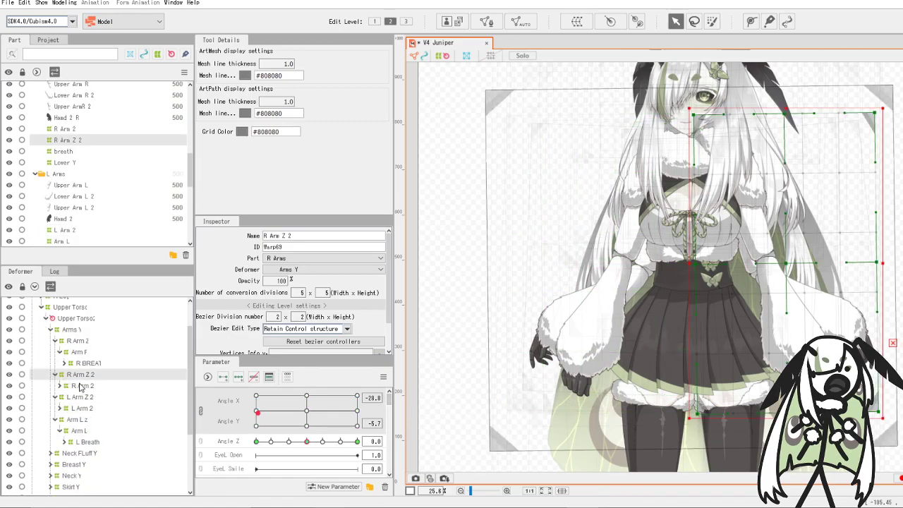
left_click(82, 386)
mouse_move(257, 412)
left_mouse_down()
mouse_move(356, 408)
mouse_move(242, 411)
left_mouse_up()
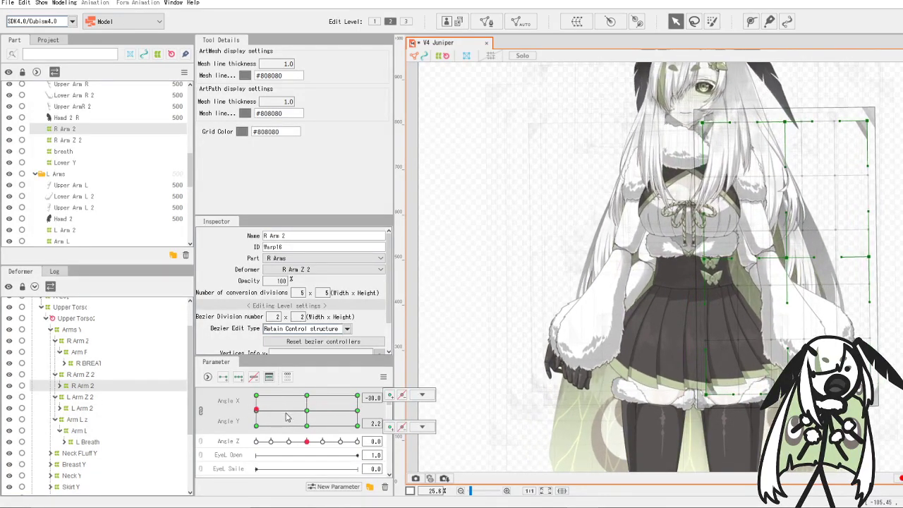
left_click(256, 410)
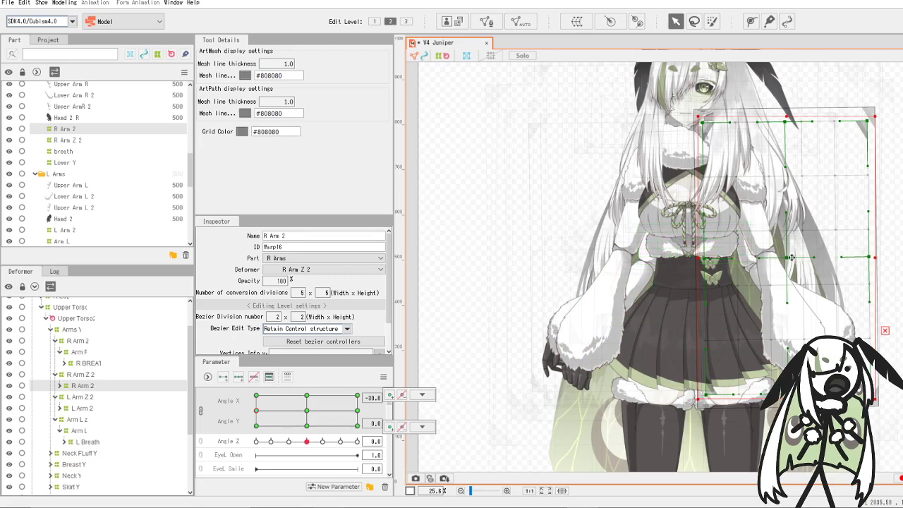
left_click_drag(788, 258, 784, 257)
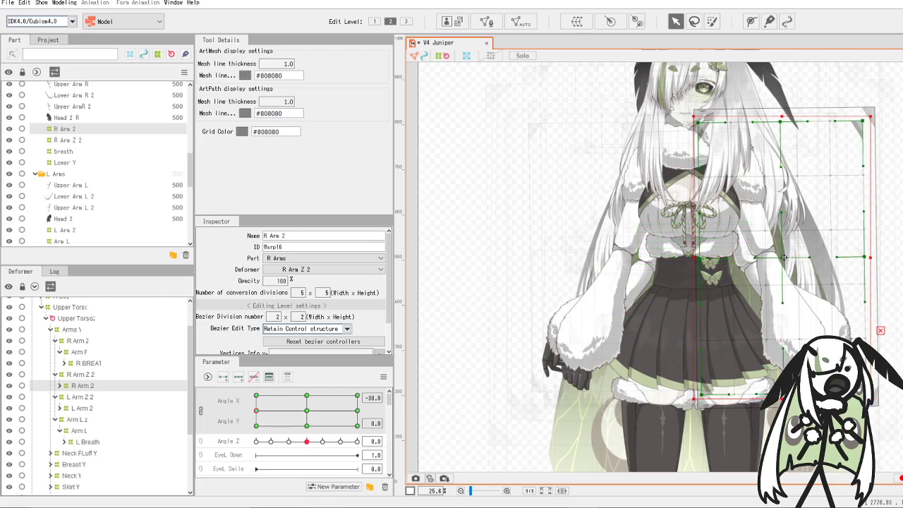
- Generate the four-cornered shapes automatically for R Arm 2 from Angle X and Angle Y
left_click_drag(256, 410, 215, 412)
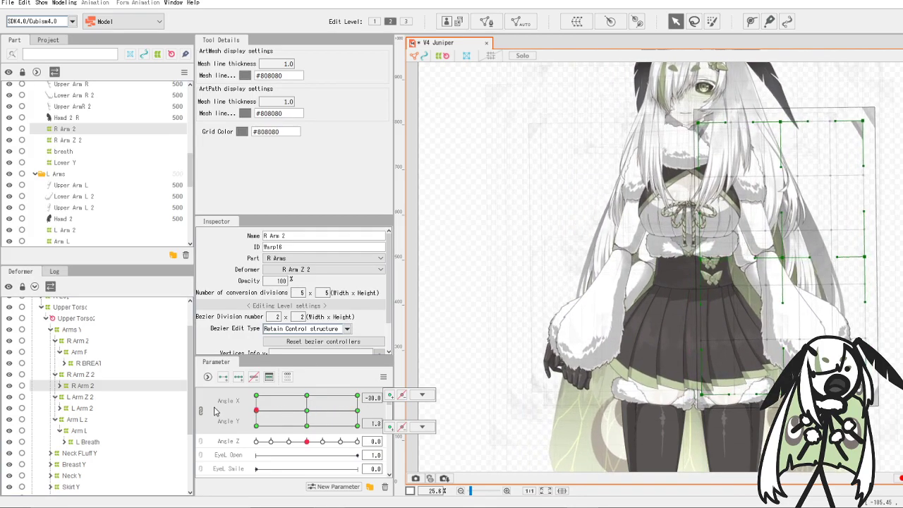
left_click(383, 376)
left_click(450, 449)
left_click(469, 309)
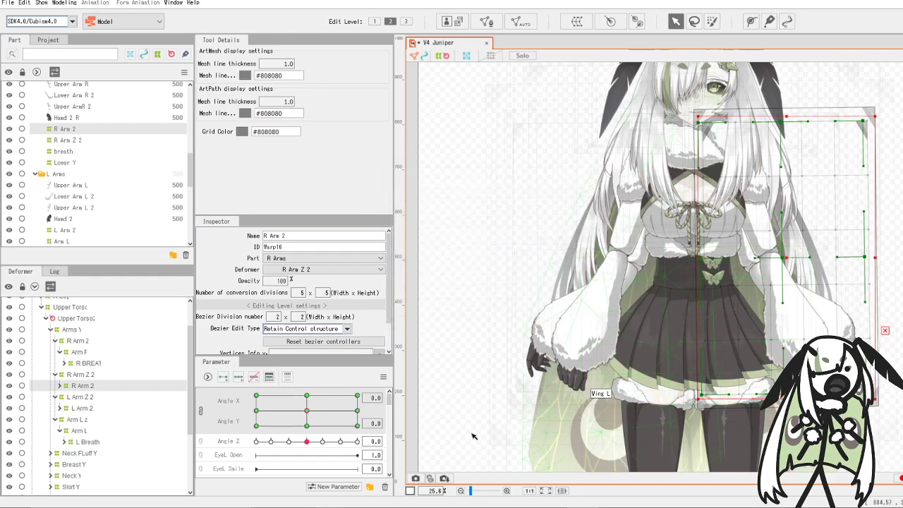
- Preview the arms at Angle Y -30 and select the Lower Y deformer nested under breath in R Arm 2
left_click_drag(353, 412, 335, 438)
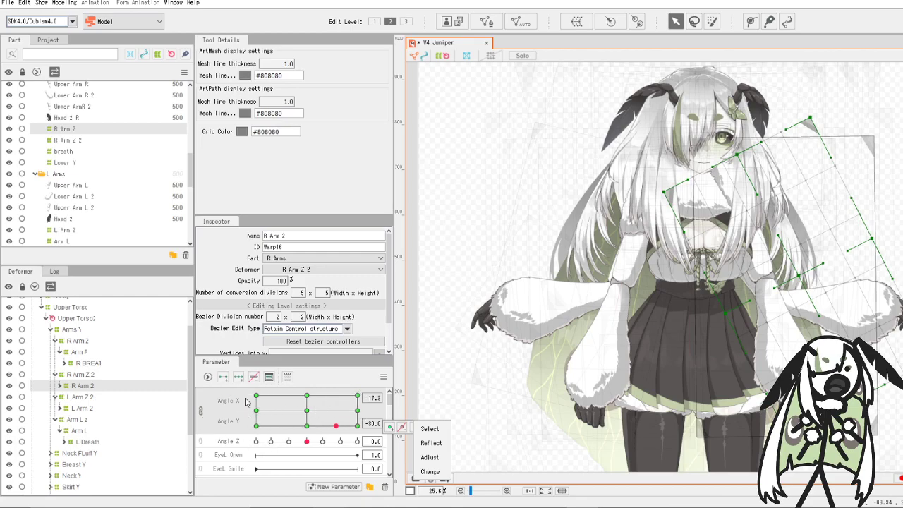
left_click_drag(321, 428, 298, 432)
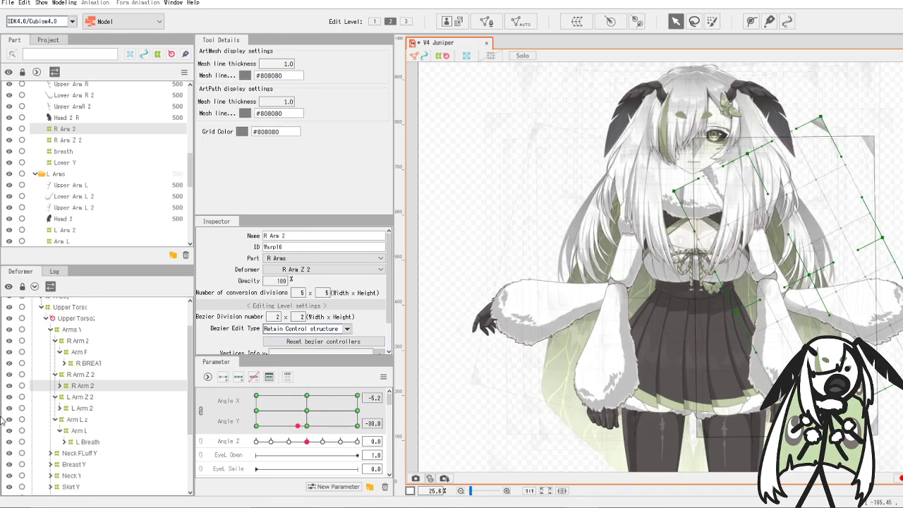
scroll(78, 378, "down", 2)
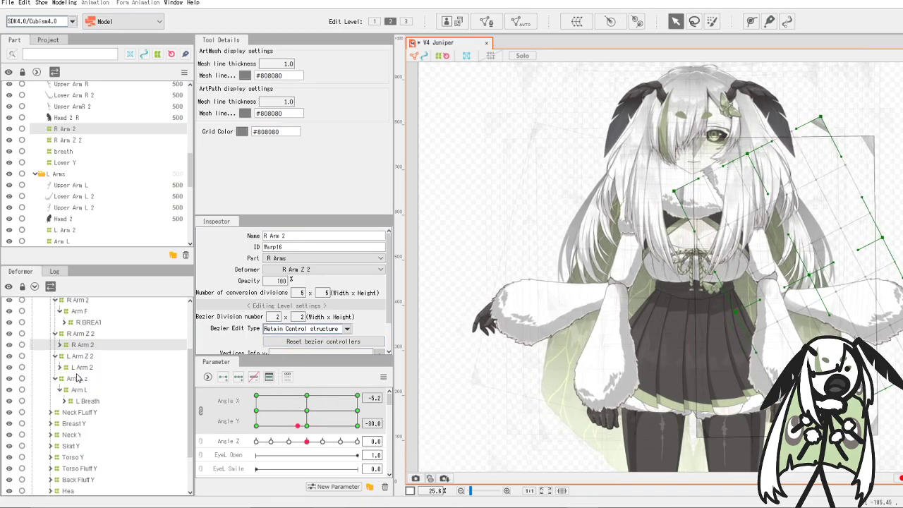
left_click(59, 345)
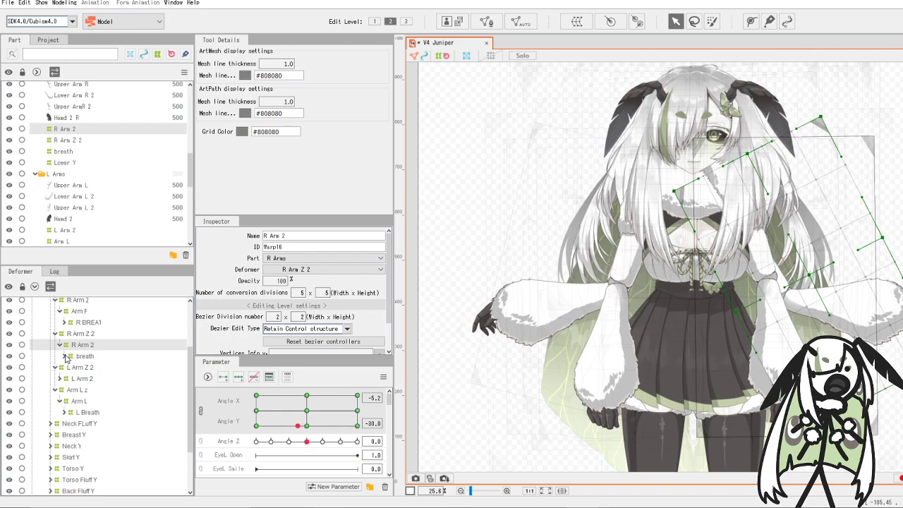
left_click(65, 357)
left_click(88, 379)
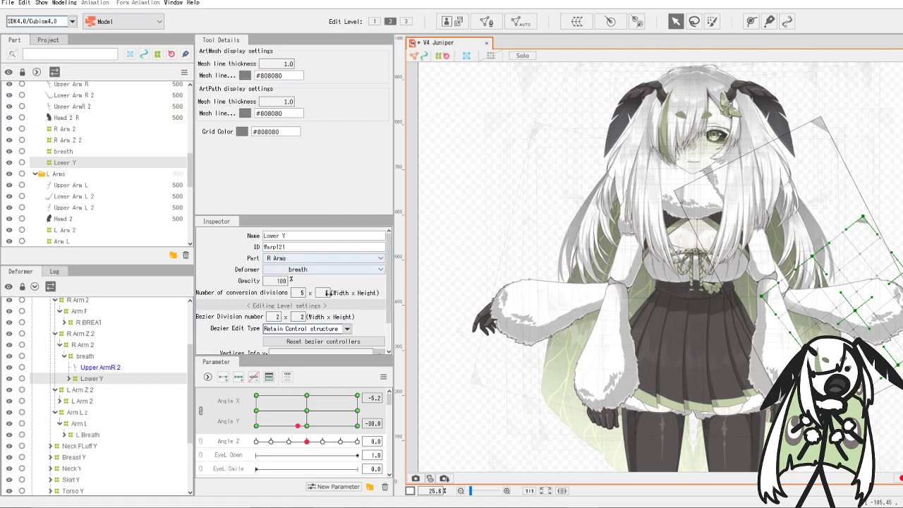
- Rotate the Lower Y warp clockwise and move it slightly down at Angle X 0 and Angle Y -30
left_click(307, 427)
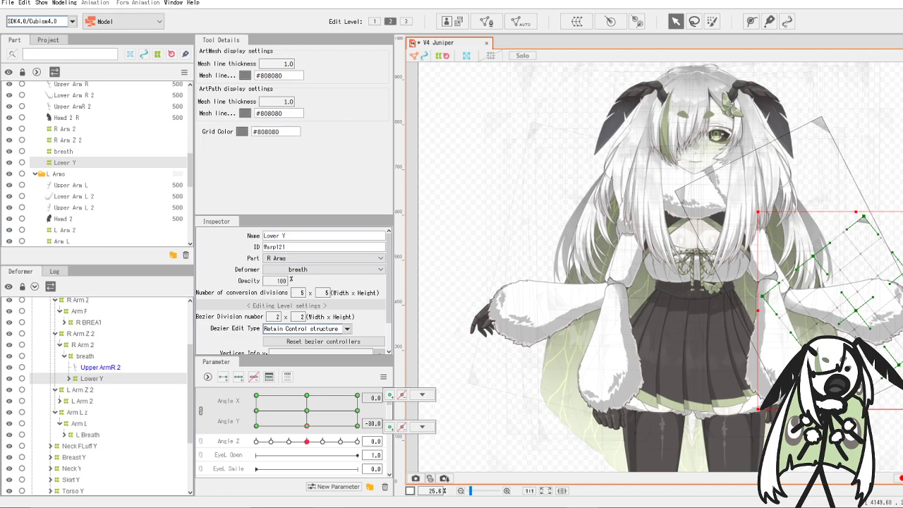
left_click(68, 379)
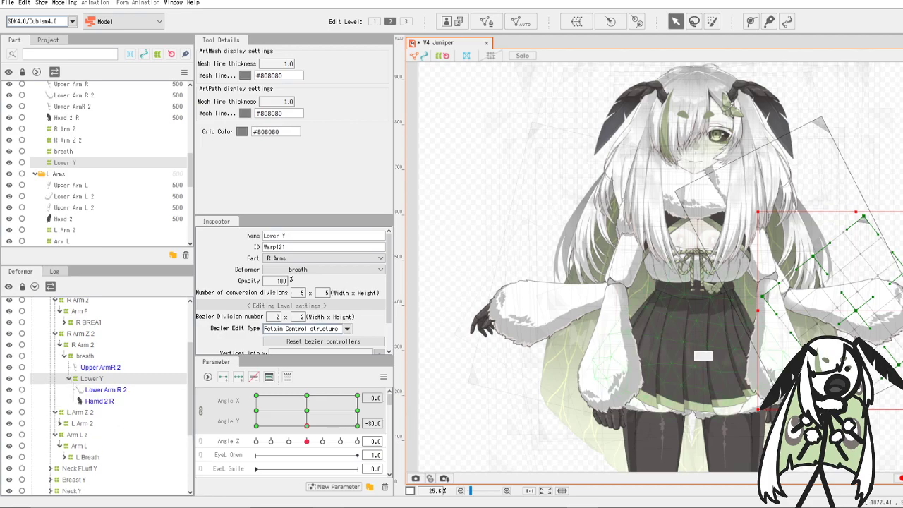
left_click_drag(902, 410, 902, 435)
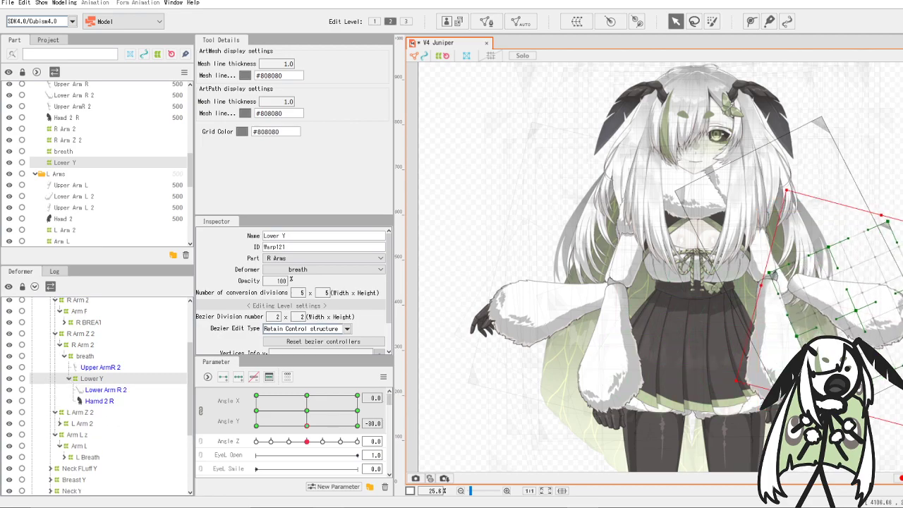
left_click_drag(856, 313, 849, 332)
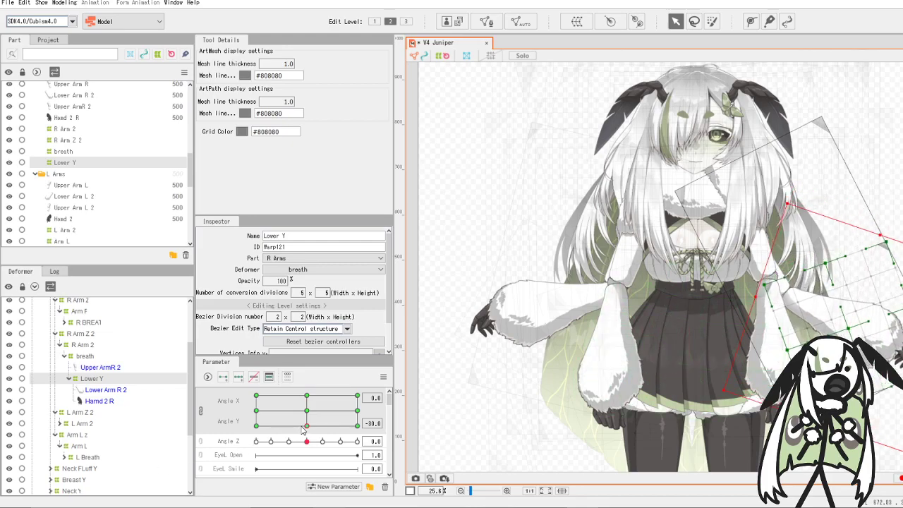
- Generate the four-cornered shapes automatically for Lower Y from Angle X and Angle Y, and preview the head movement
mouse_move(302, 429)
left_mouse_down()
mouse_move(302, 383)
mouse_move(307, 432)
left_mouse_up()
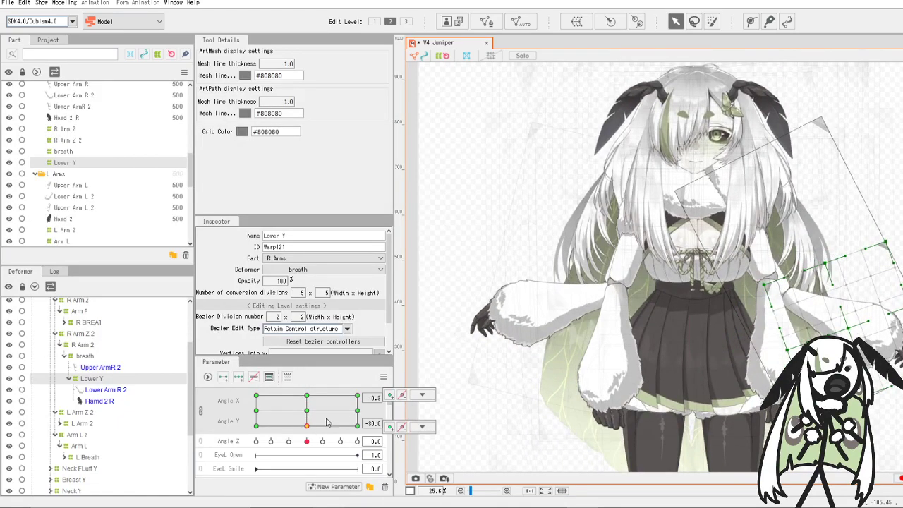
left_click(383, 377)
left_click(452, 447)
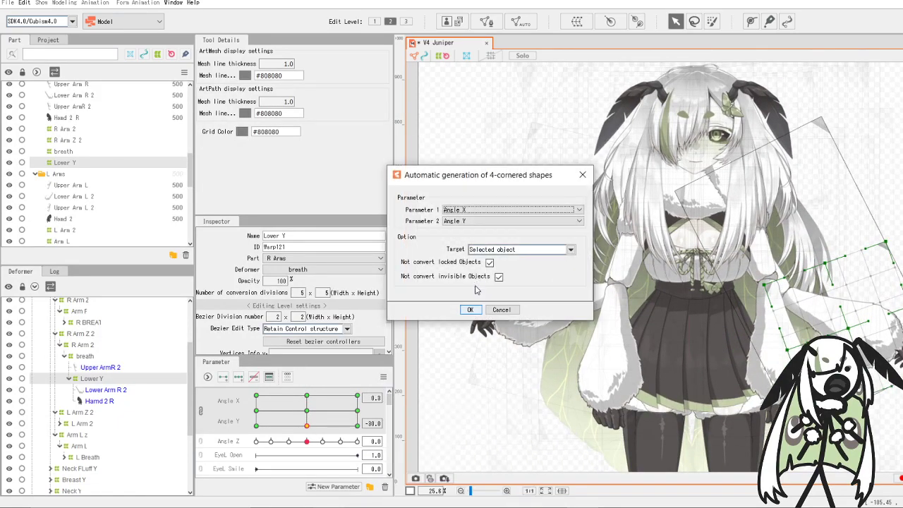
left_click(469, 310)
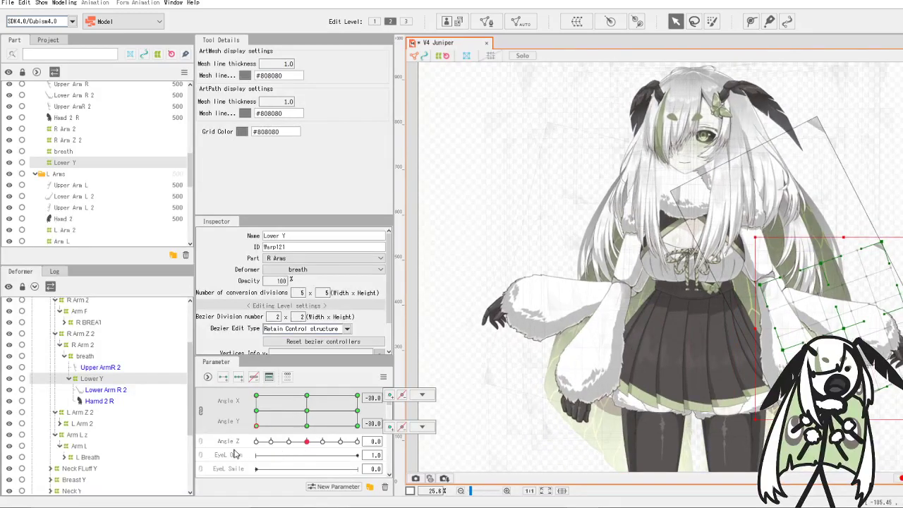
left_click_drag(216, 451, 286, 413)
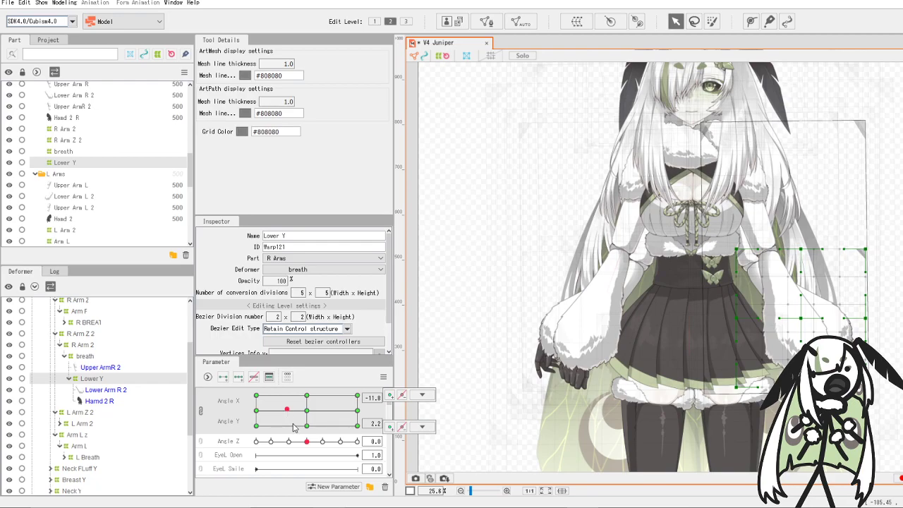
mouse_move(302, 420)
left_mouse_down()
mouse_move(307, 428)
mouse_move(306, 412)
mouse_move(307, 435)
mouse_move(297, 386)
mouse_move(308, 432)
left_mouse_up()
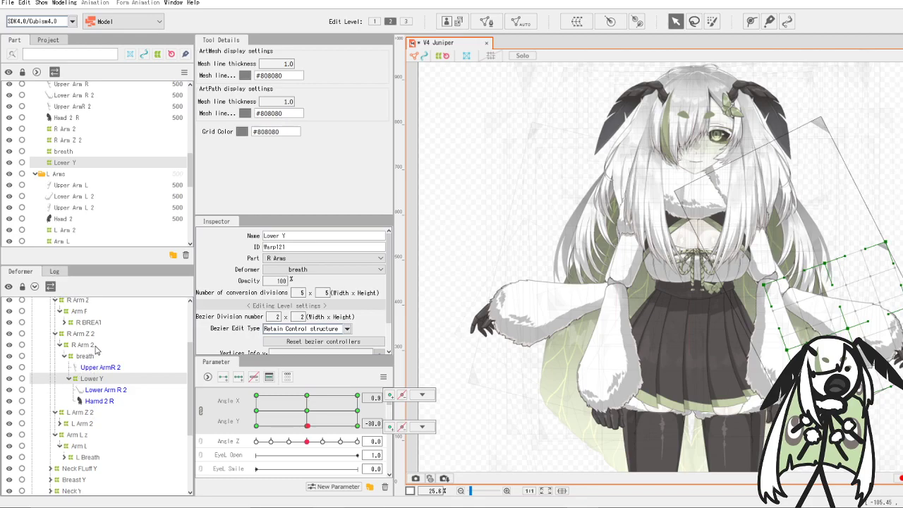
- Rotate the Lower Y warp slightly further clockwise and lower it a little at Angle X 0 and Angle Y -30
left_click(307, 426)
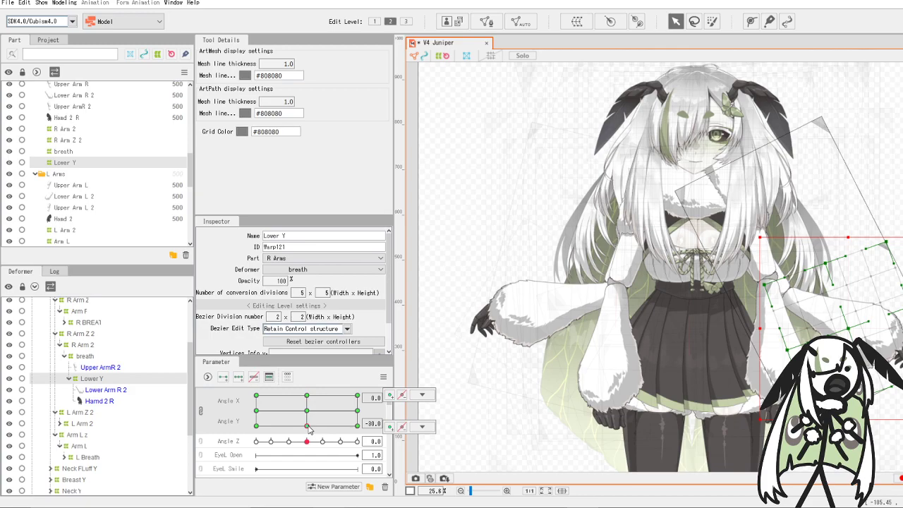
mouse_move(309, 430)
left_mouse_down()
mouse_move(303, 401)
mouse_move(302, 428)
left_mouse_up()
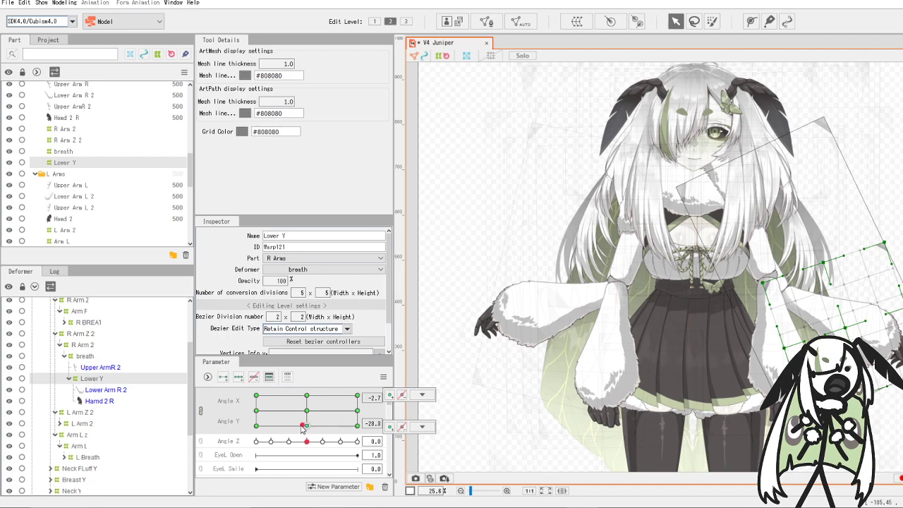
right_click(301, 427)
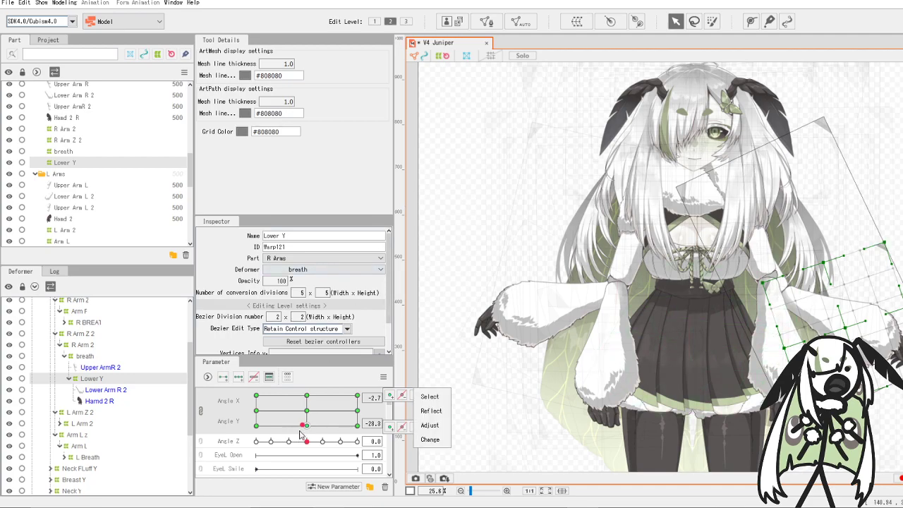
mouse_move(301, 428)
left_mouse_down()
mouse_move(304, 396)
mouse_move(303, 446)
mouse_move(307, 436)
left_mouse_up()
right_click(308, 431)
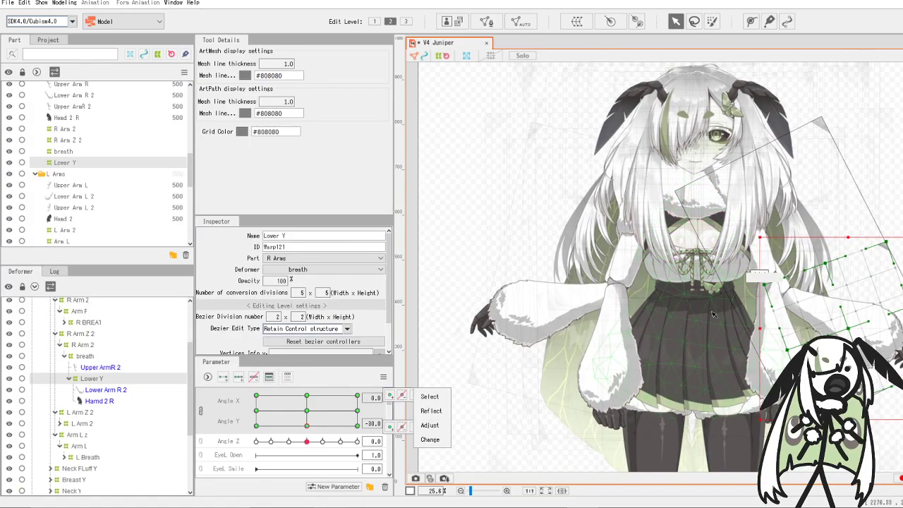
mouse_move(754, 235)
left_mouse_down()
mouse_move(765, 225)
mouse_move(768, 236)
left_mouse_up()
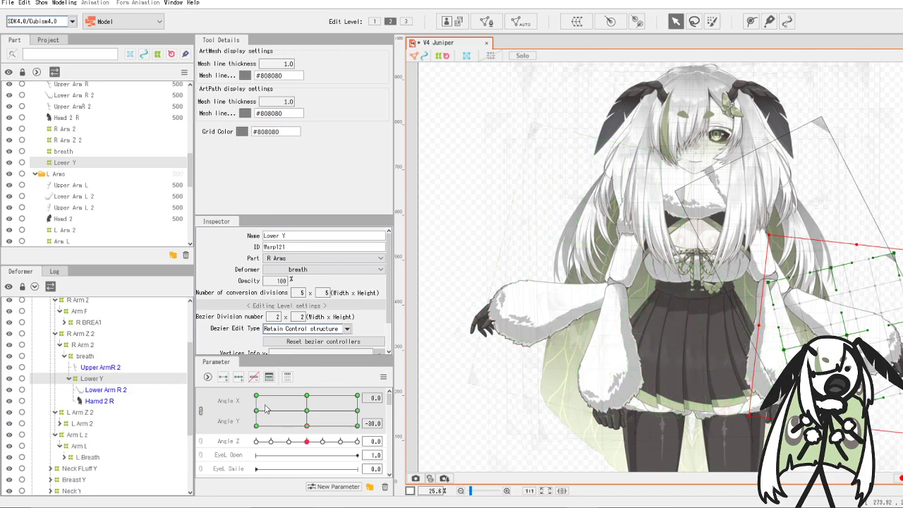
mouse_move(306, 425)
left_mouse_down()
mouse_move(302, 403)
mouse_move(306, 425)
left_mouse_up()
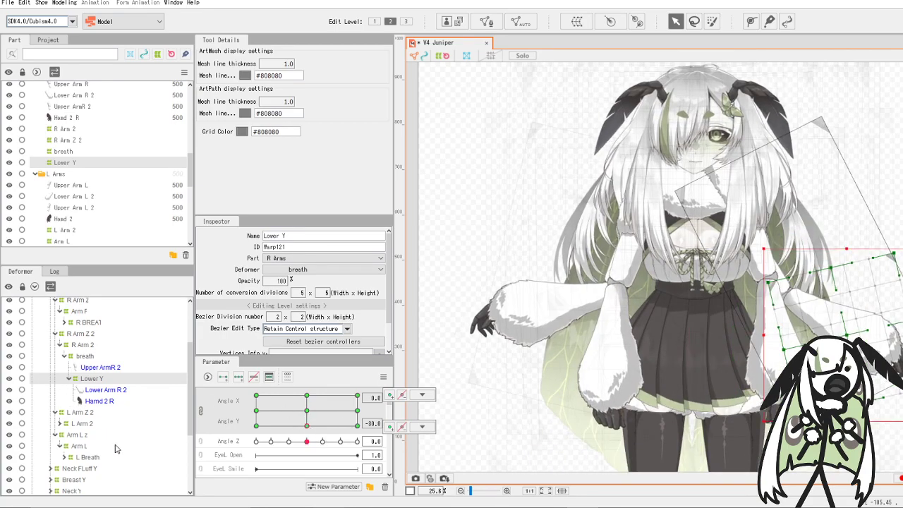
- Rotate the Lower Y warp under Breath in L Arm 2 counterclockwise and move it slightly down at Angle X 0 and Angle Y -30
left_click(61, 424)
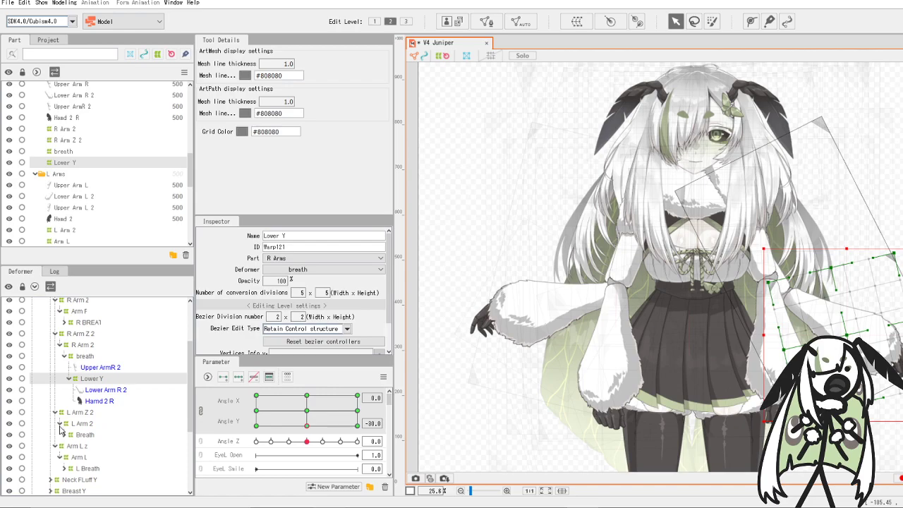
left_click(64, 435)
left_click(90, 457)
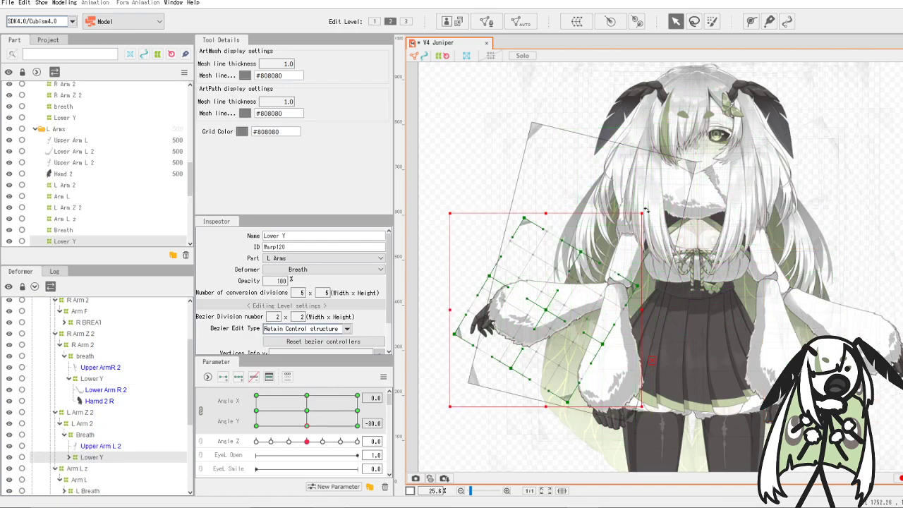
left_click_drag(646, 211, 587, 182)
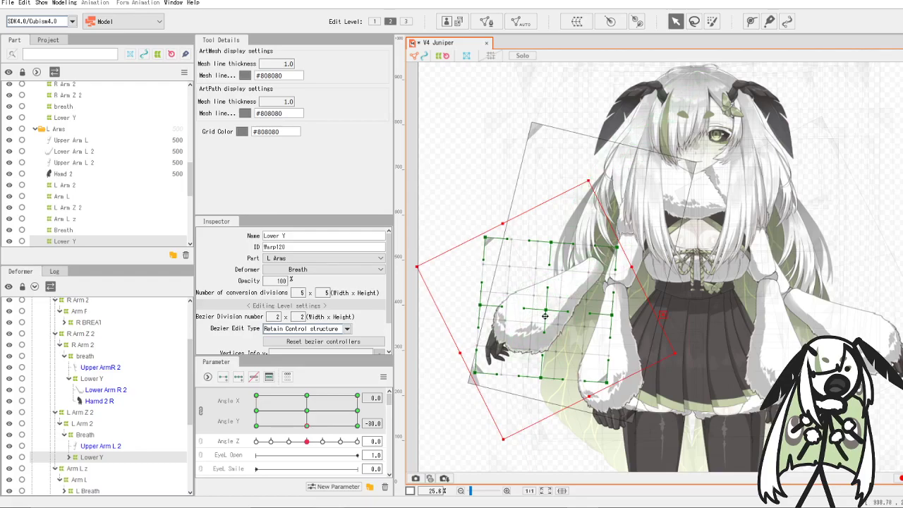
left_click_drag(551, 317, 560, 340)
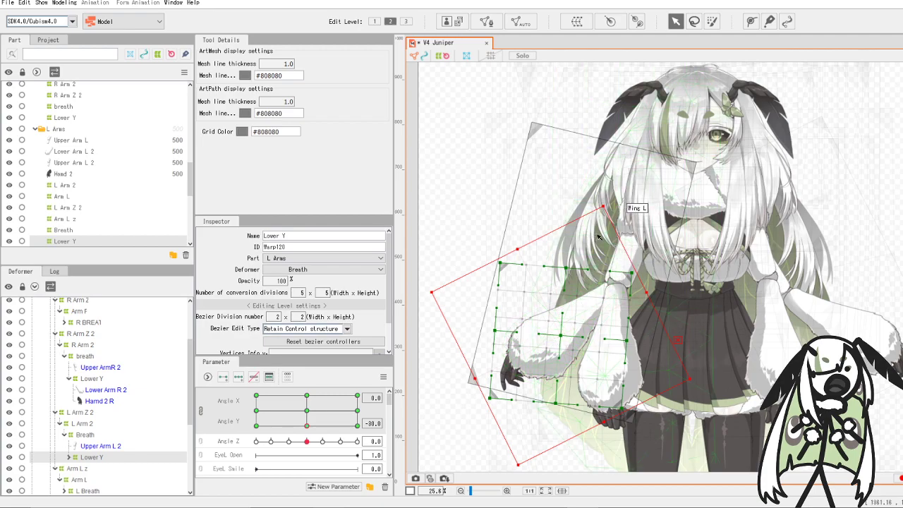
- Generate the four-cornered shapes automatically for the L Arms Lower Y warp from Angle X and Angle Y, previewing the head tilt around it
left_click(323, 406)
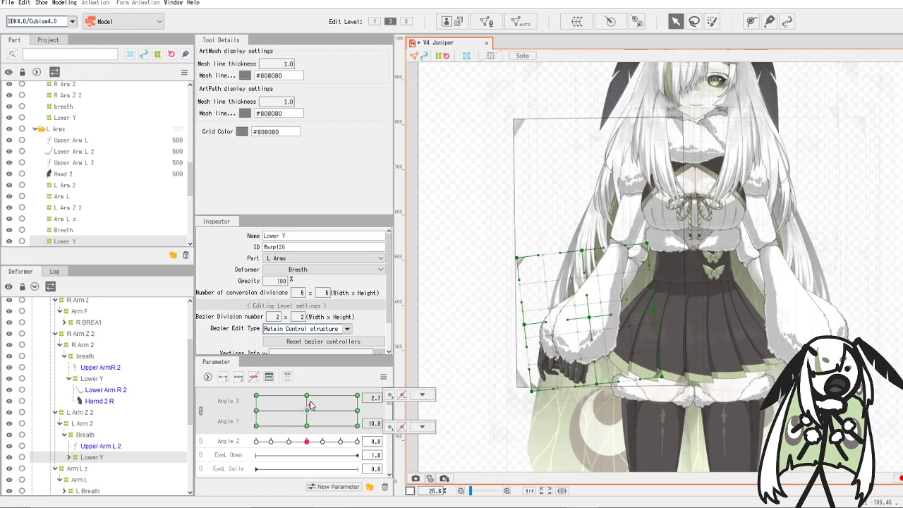
left_click_drag(337, 408, 307, 435)
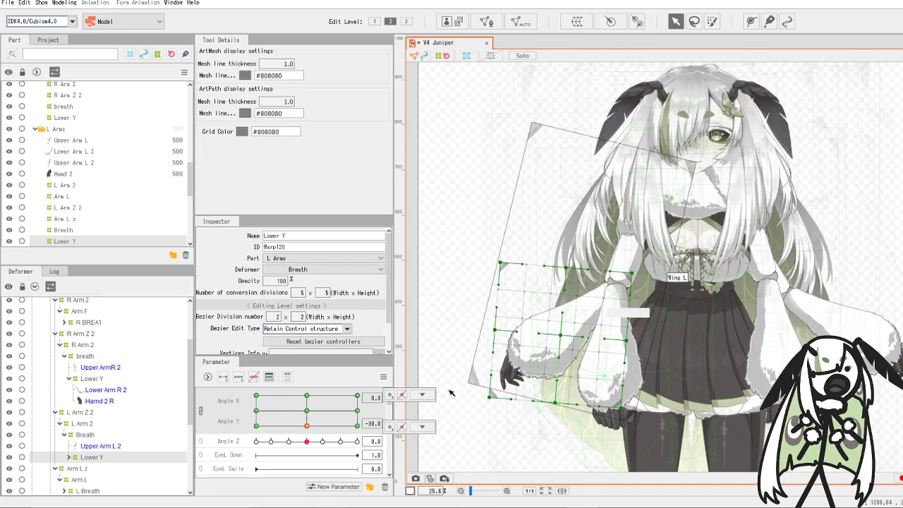
left_click(383, 376)
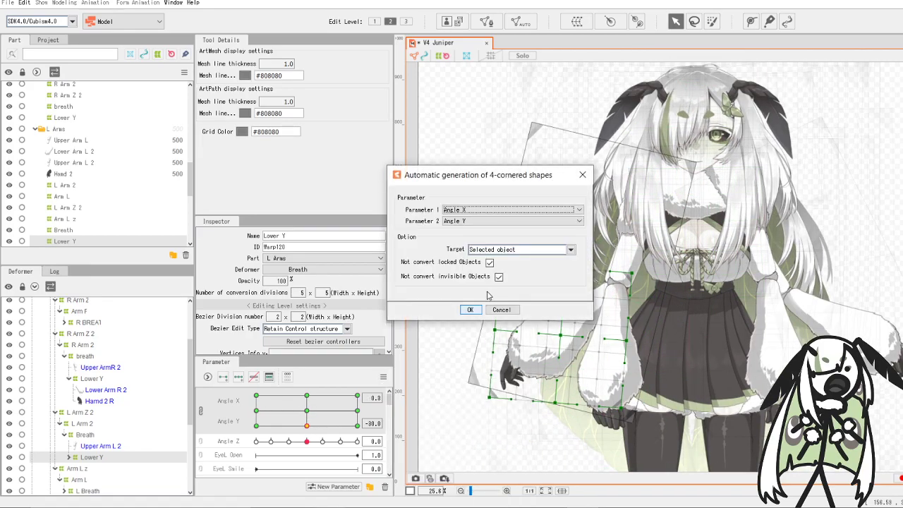
left_click(471, 310)
mouse_move(304, 414)
left_mouse_down()
mouse_move(190, 446)
mouse_move(308, 432)
left_mouse_up()
- Generate the four-cornered shapes from Angle X and Angle Y for the R Arms Lower Y warp
left_click(92, 378)
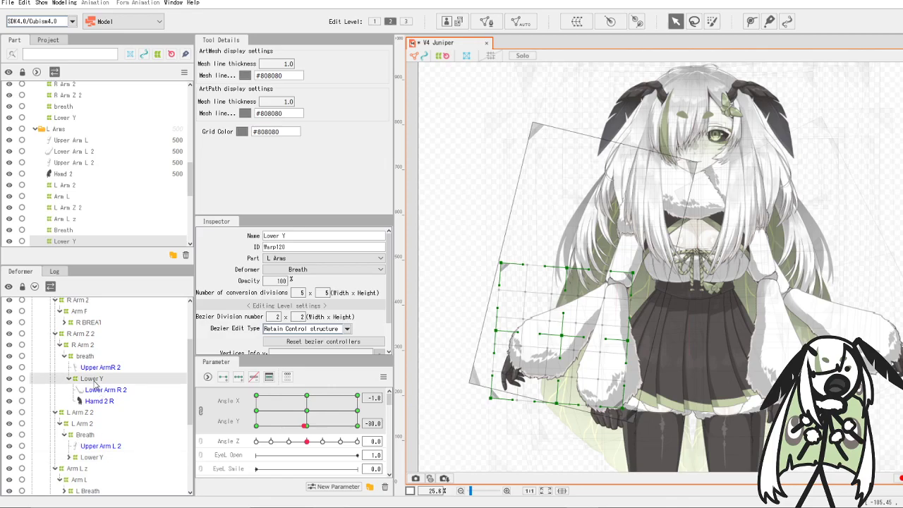
left_click(383, 377)
left_click(437, 446)
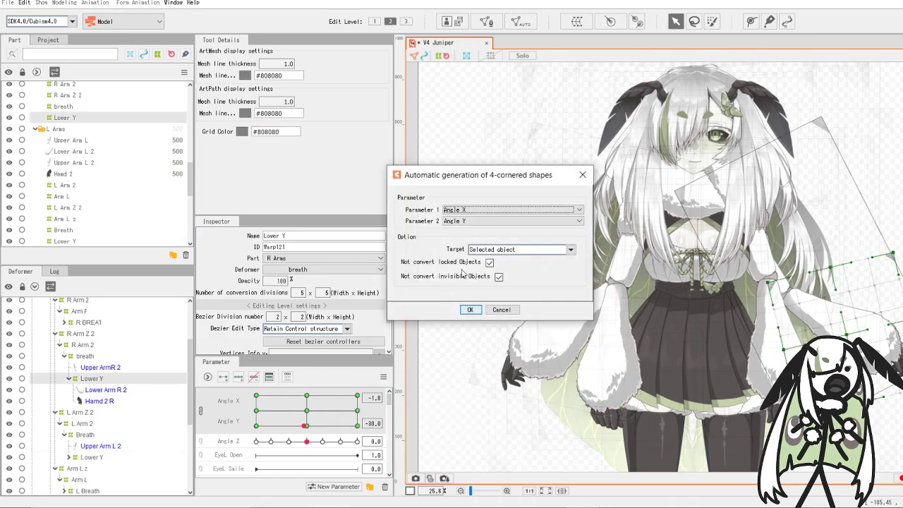
left_click(470, 309)
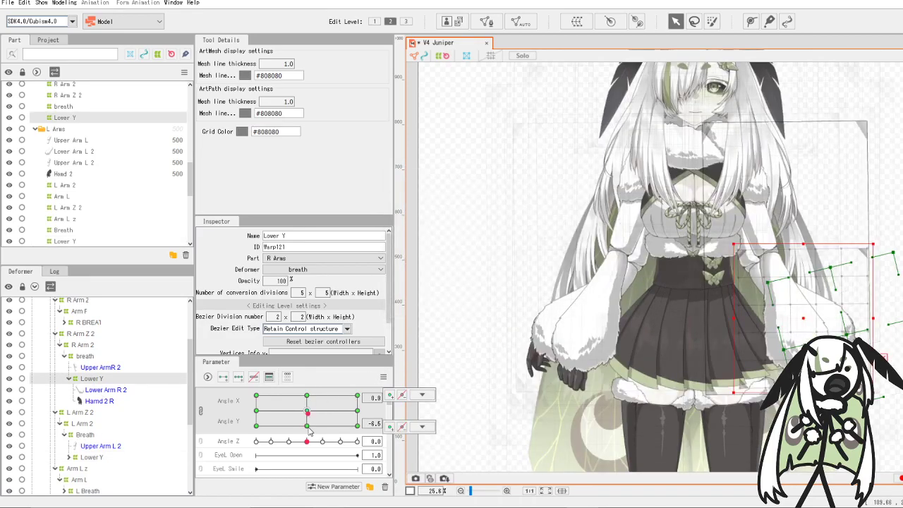
- Preview the arm movement across the Angle X and Angle Y range, finishing at Angle X 0 and Angle Y -30
left_click_drag(308, 412, 255, 408)
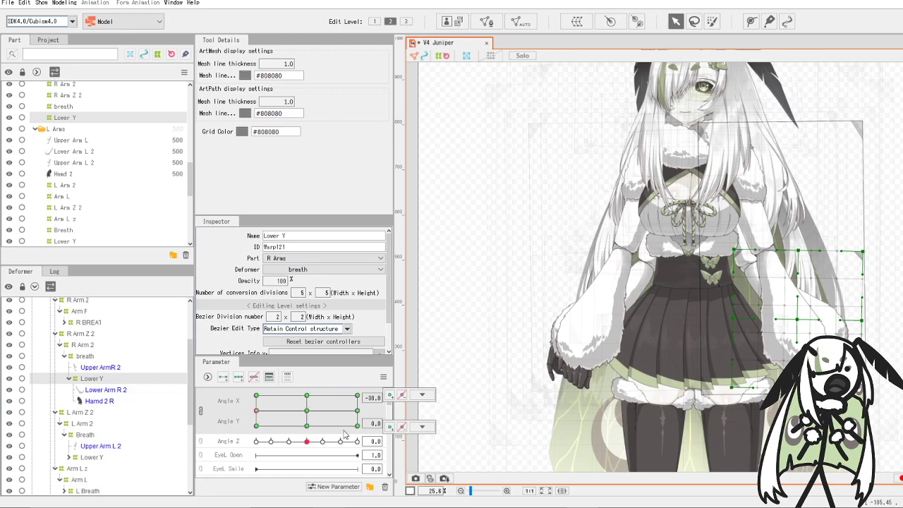
left_click_drag(287, 413, 308, 411)
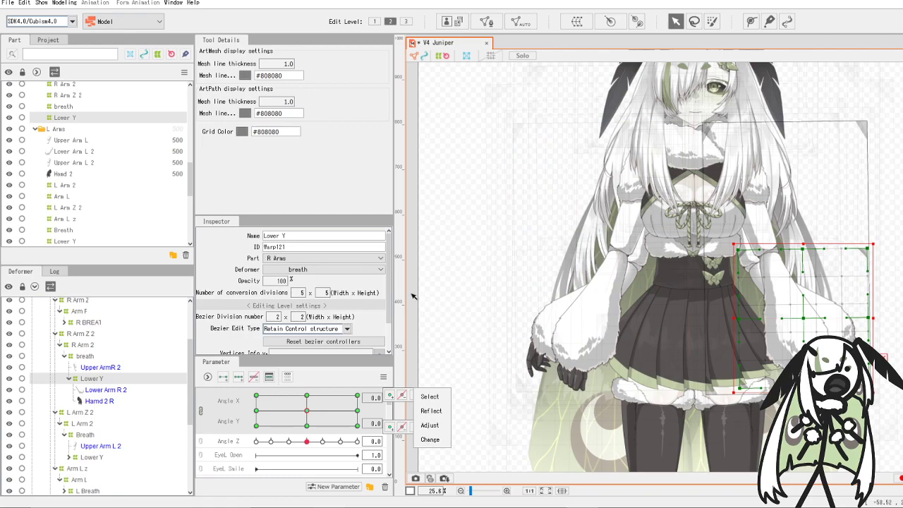
scroll(635, 169, "down", 3)
scroll(677, 197, "up", 4)
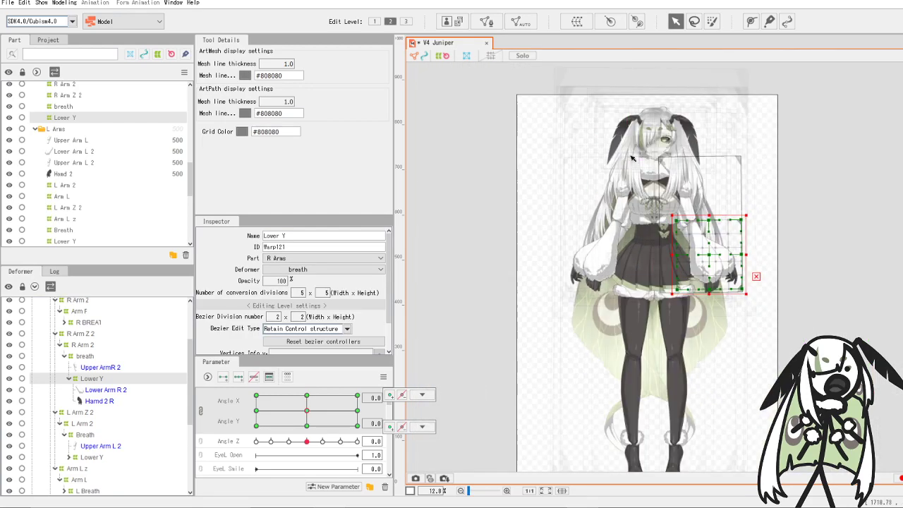
left_click_drag(336, 412, 250, 415)
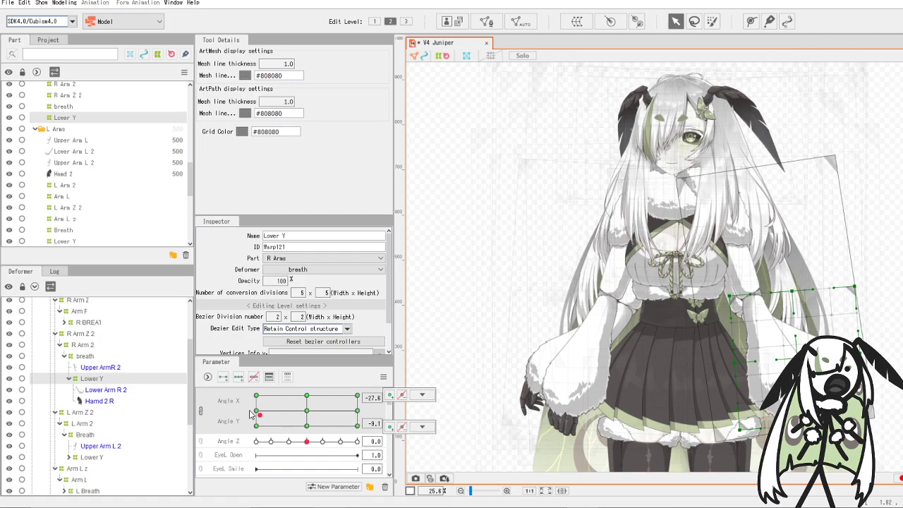
left_click(307, 411)
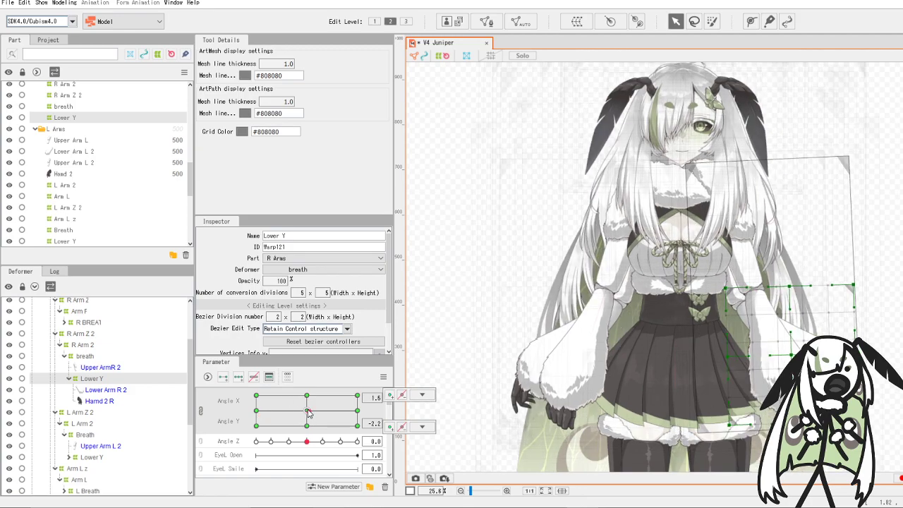
mouse_move(307, 412)
left_mouse_down()
mouse_move(243, 412)
mouse_move(309, 405)
mouse_move(338, 388)
mouse_move(317, 434)
mouse_move(308, 427)
left_mouse_up()
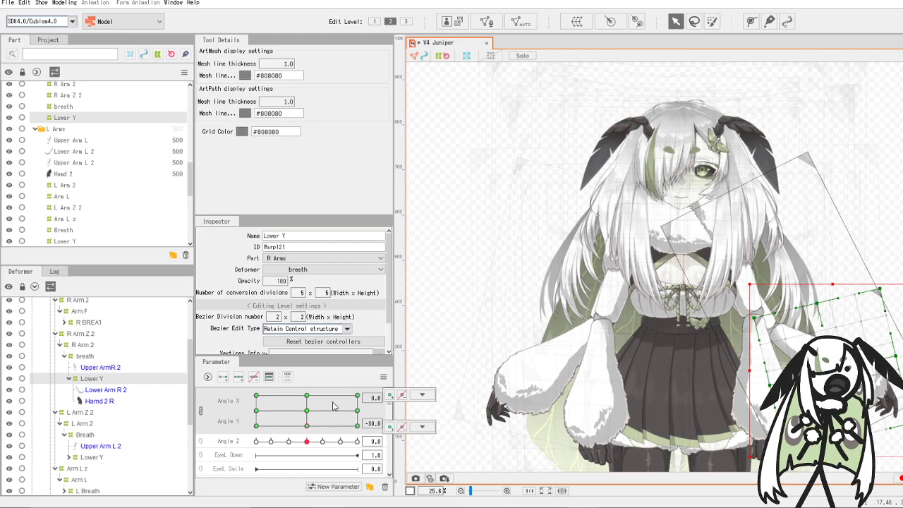
- Save the V4 Juniper model file
left_click(8, 3)
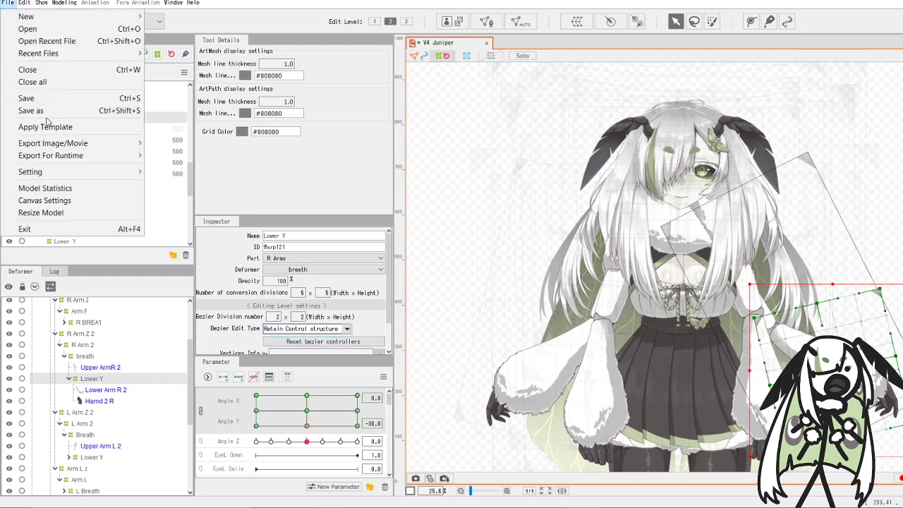
left_click(34, 105)
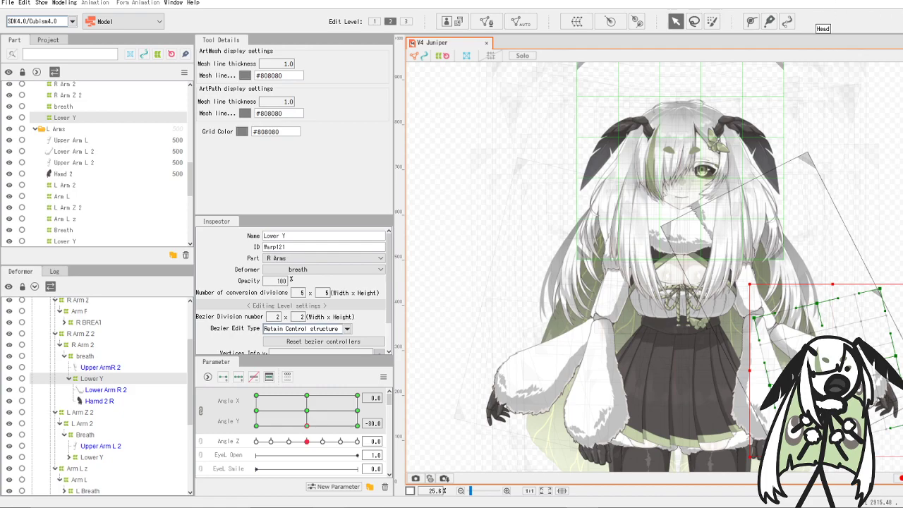
left_click(8, 3)
left_click(21, 97)
- Export the model for runtime as V4 Juniper.moc3 in the DRAWINGS1 folder, using SDK 3.3 / Cubism3.3 and the 4096 px target
left_click(8, 3)
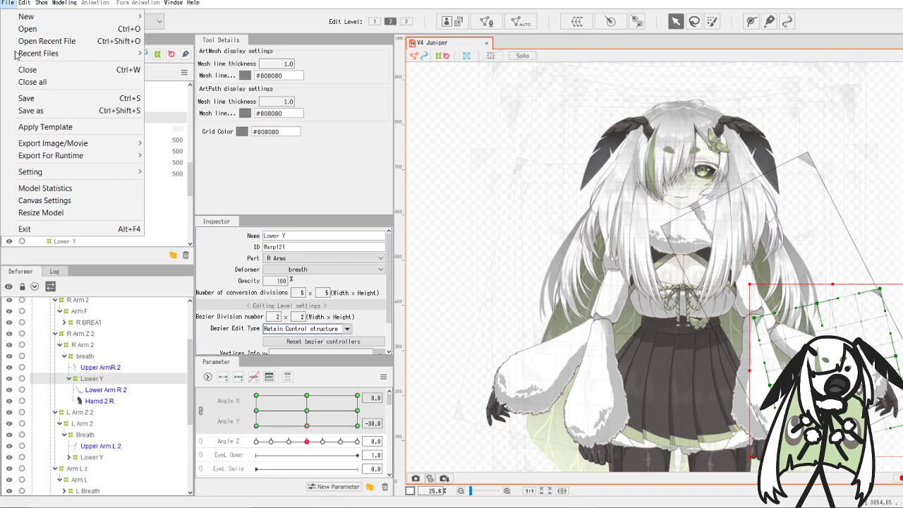
mouse_move(76, 155)
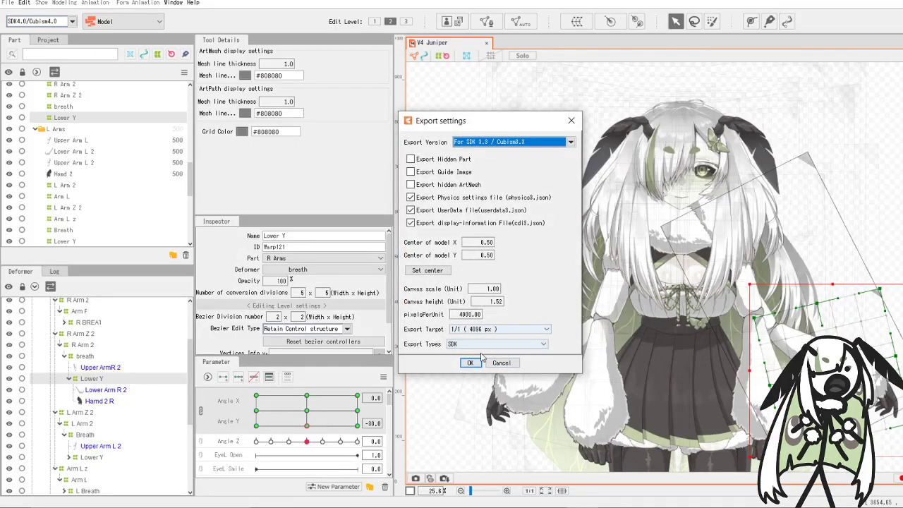
left_click(473, 362)
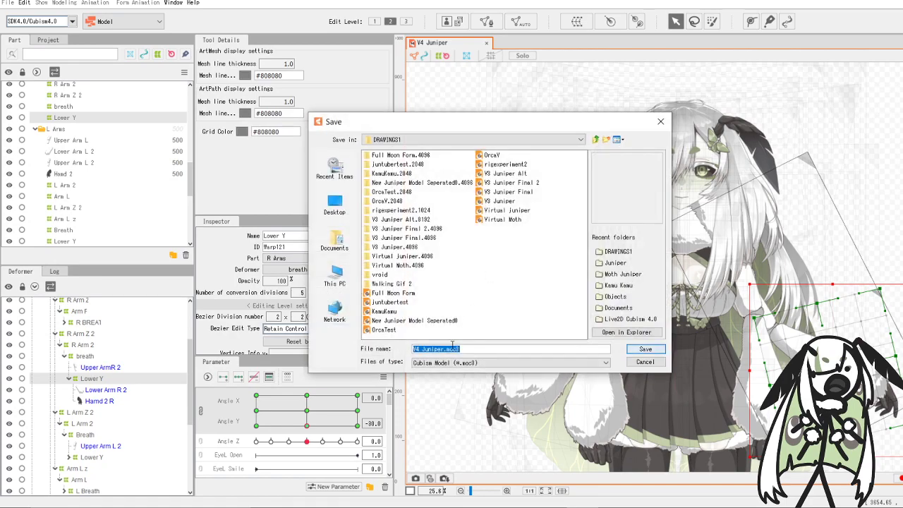
left_click(643, 349)
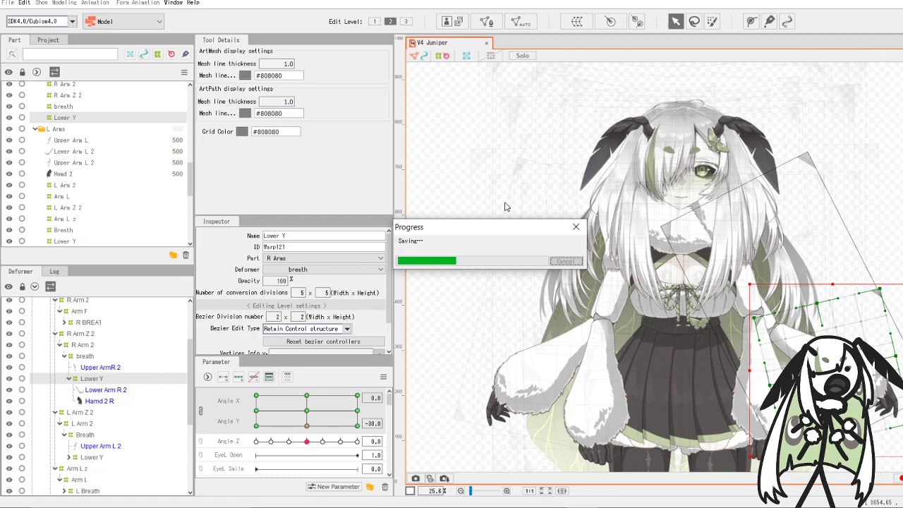
left_click_drag(542, 231, 423, 177)
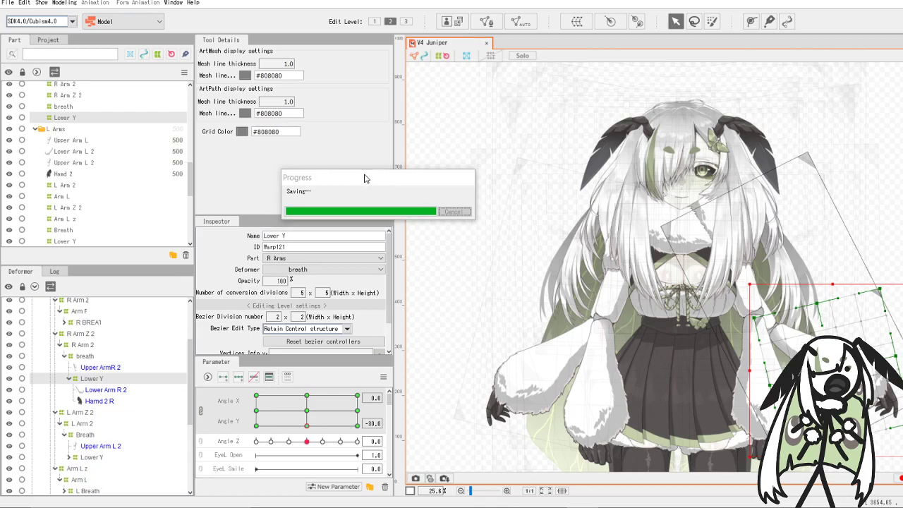
- Switch to the desktop and launch Live2D Cubism Viewer 4.0
key("super+e")
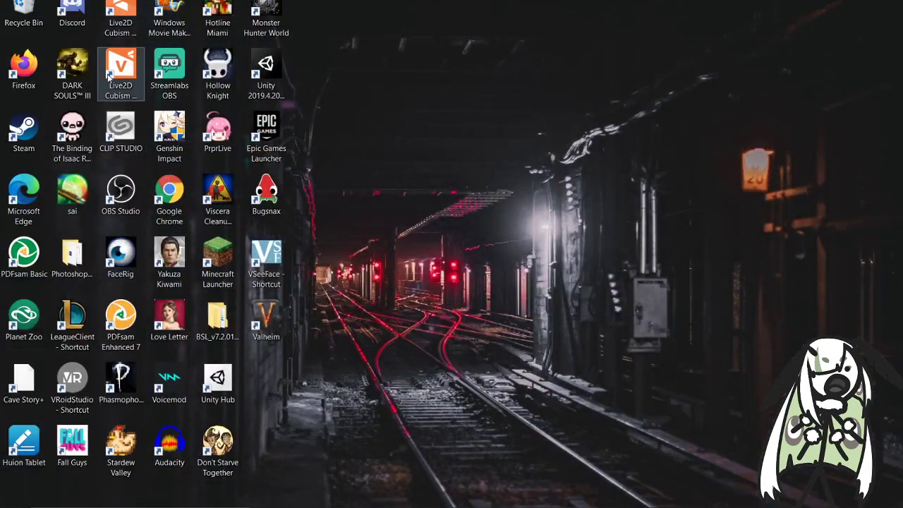
left_click(116, 81)
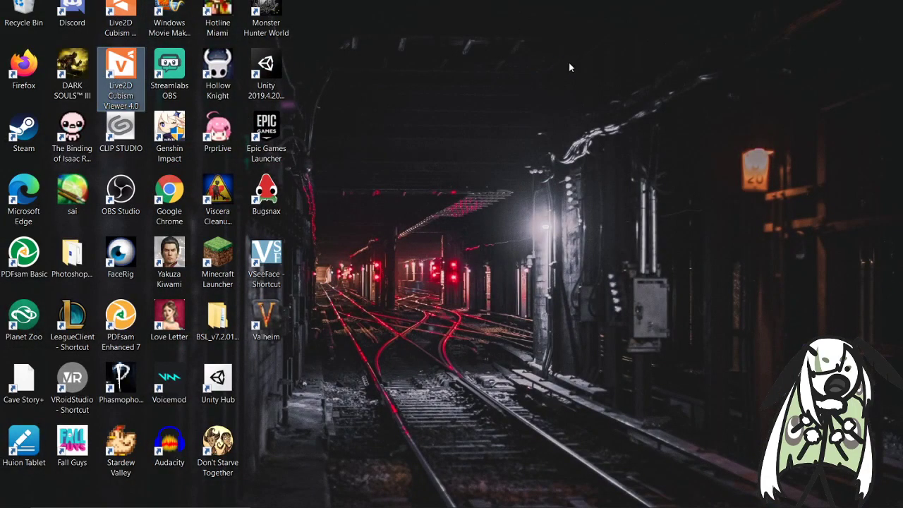
key("Return")
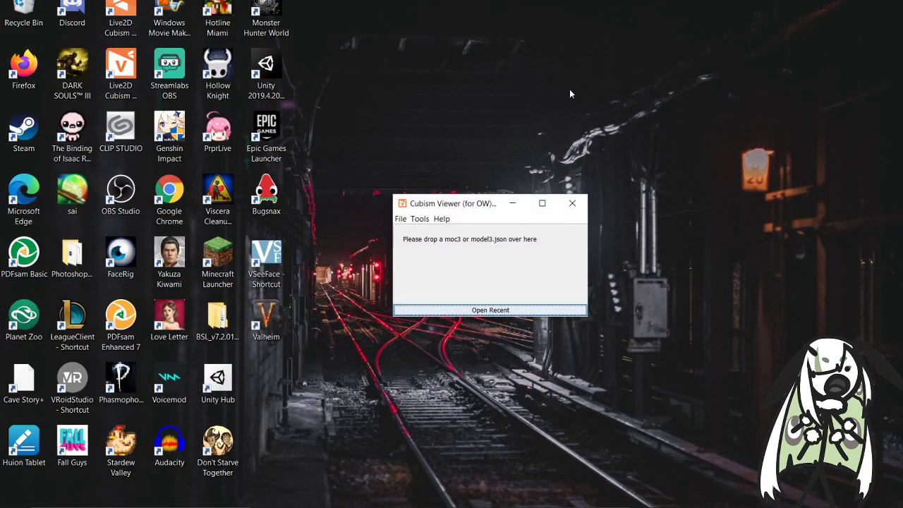
- Open V4 Juniper.model3.json from the DRAWINGS1 folder
left_click(401, 220)
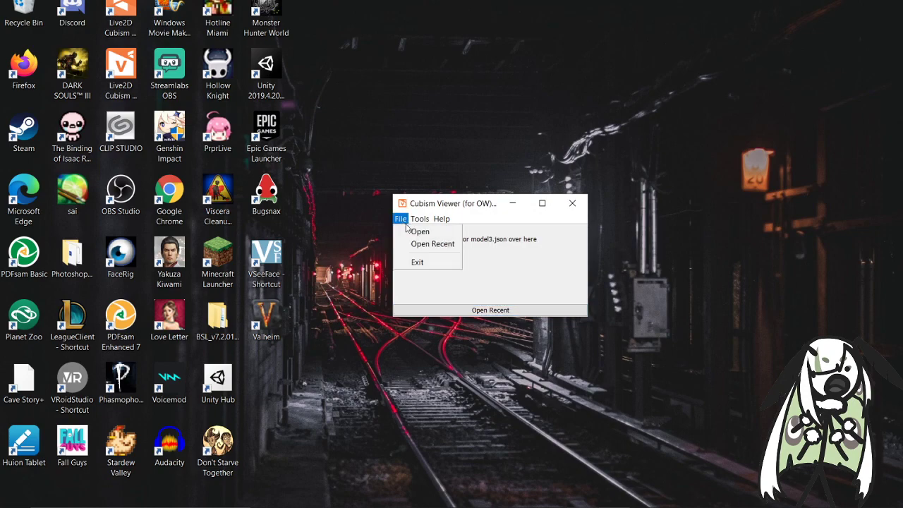
left_click(419, 232)
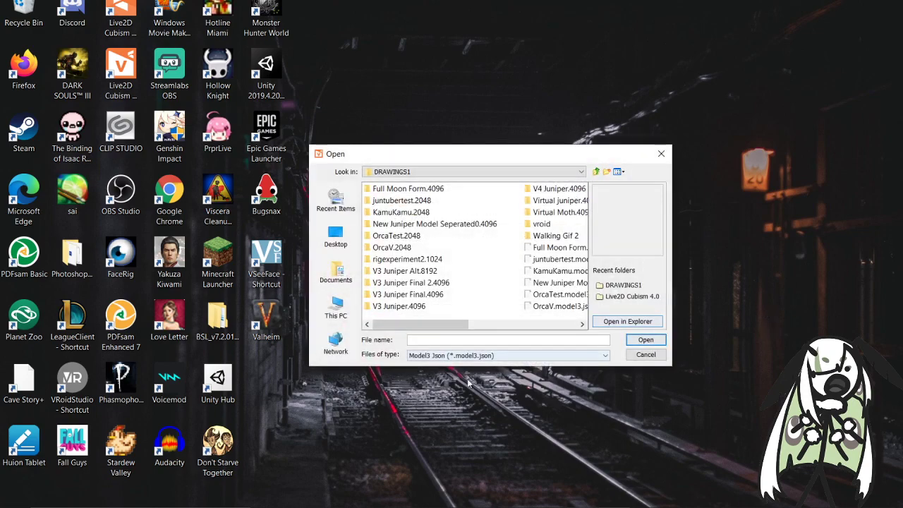
left_click_drag(469, 324, 546, 325)
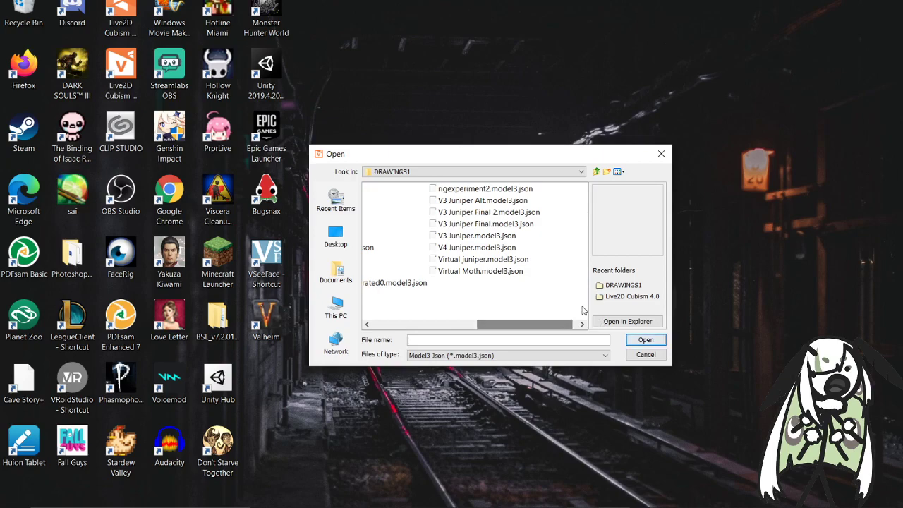
left_click(477, 246)
left_click(646, 340)
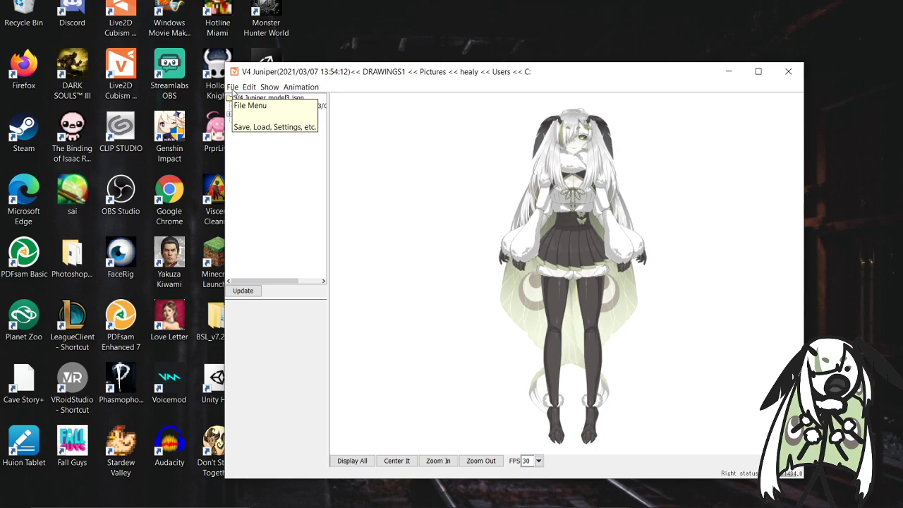
- Add an expression to the V4 Juniper model with Wine as both the file name and the expression name
left_click(232, 87)
mouse_move(248, 113)
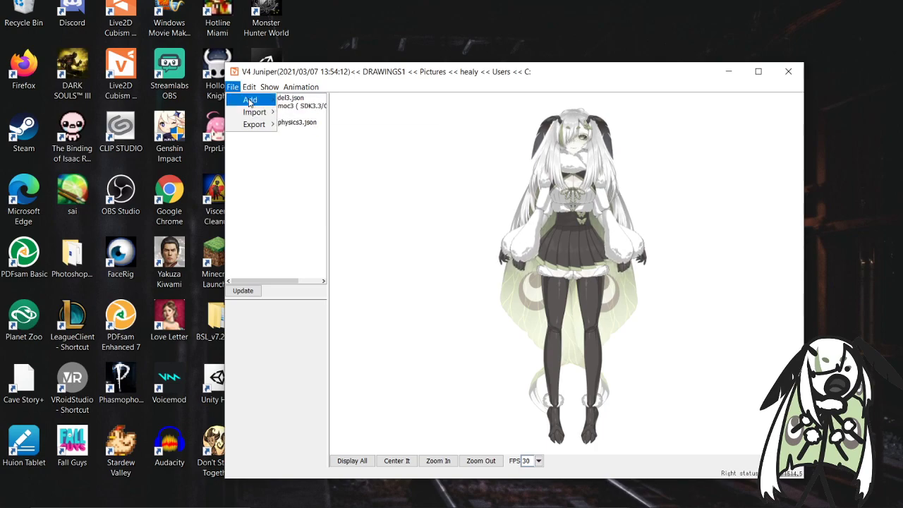
left_click(308, 100)
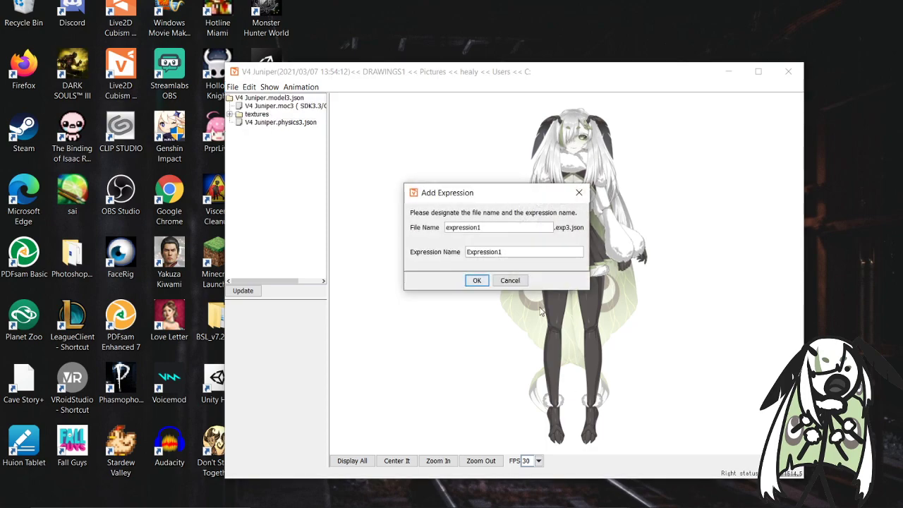
double_click(444, 233)
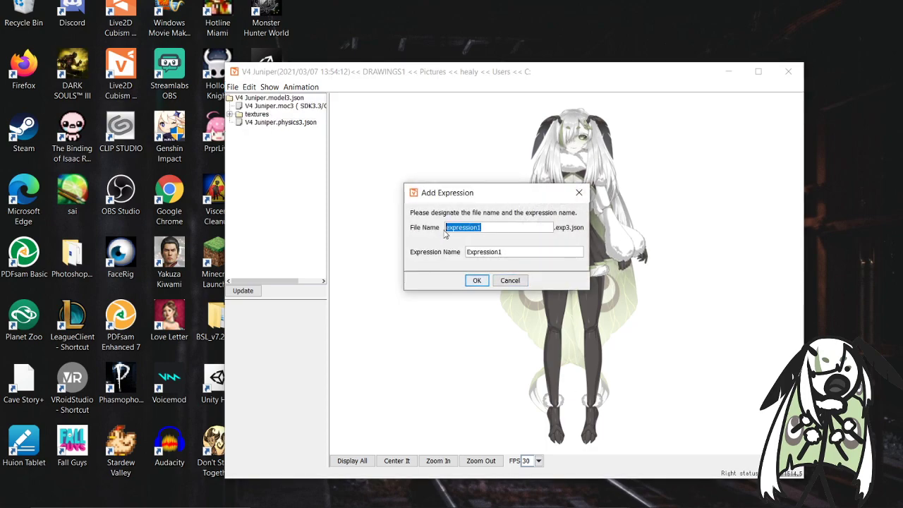
type("Wine")
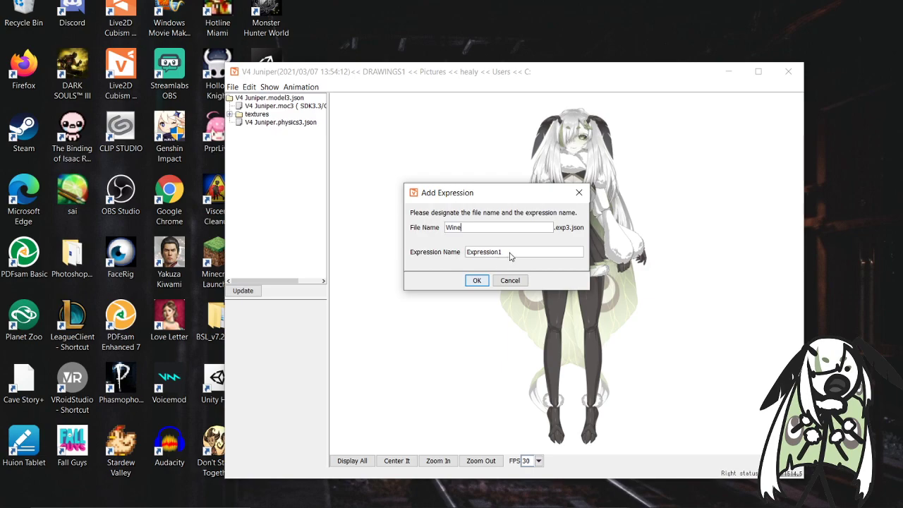
left_click_drag(510, 253, 445, 256)
type("Win")
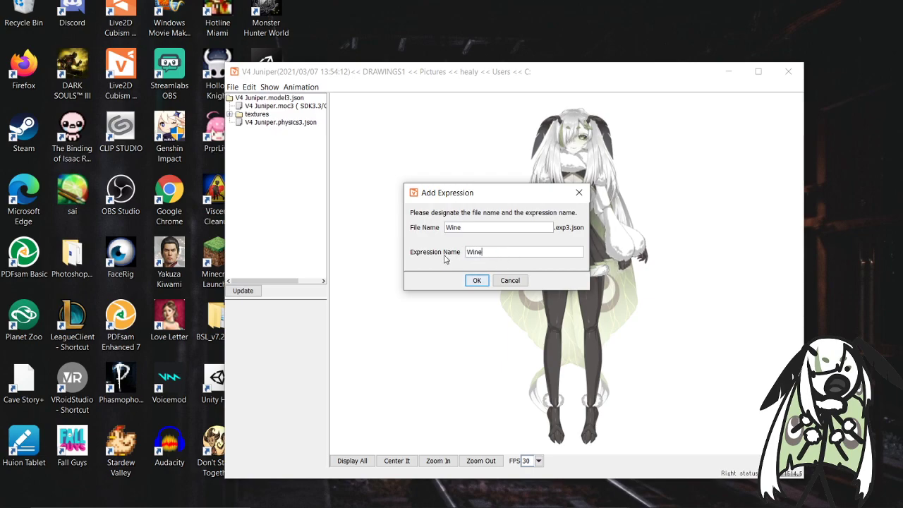
type("e")
left_click(476, 280)
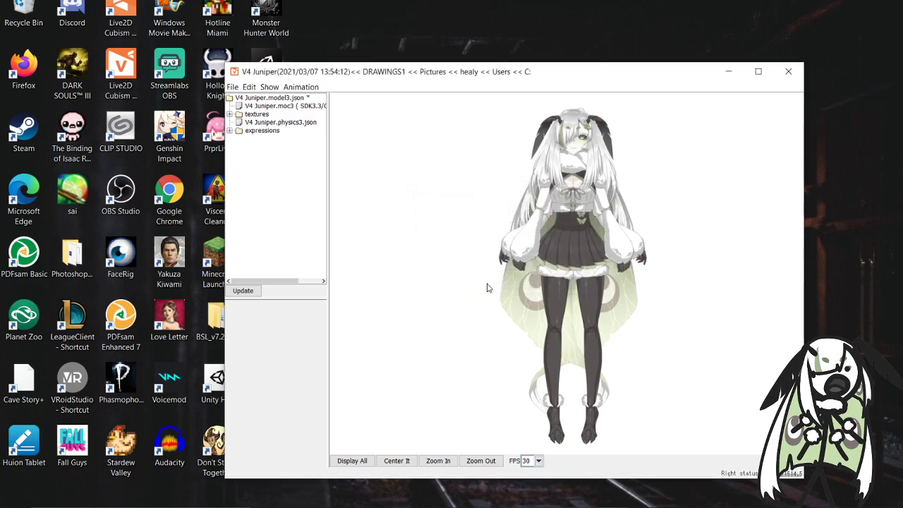
- Enable the Wine parameter in Wine.exp3.json and set its value to 1.0
left_click(261, 131)
left_click(229, 132)
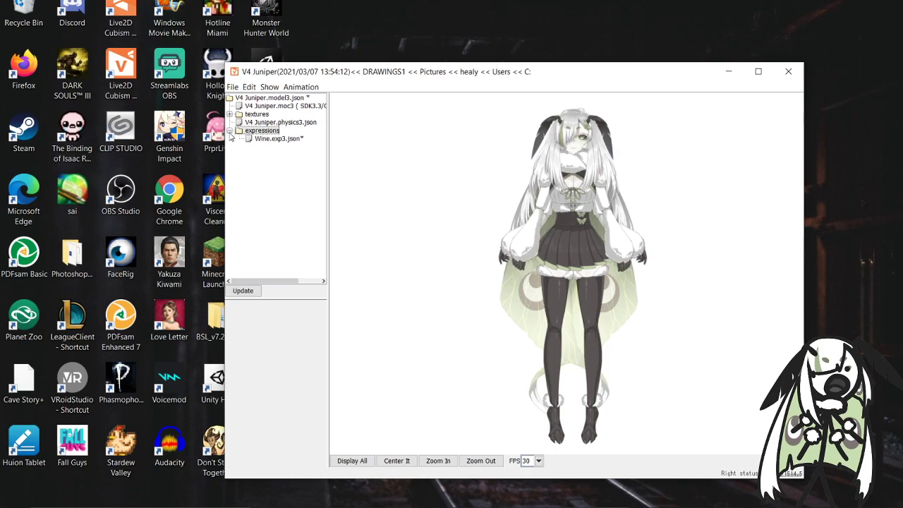
left_click(268, 139)
scroll(269, 407, "down", 5)
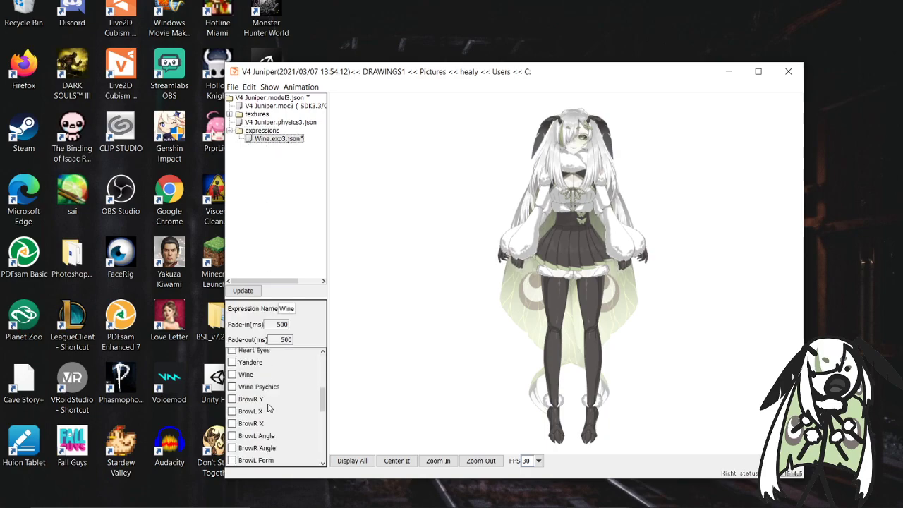
left_click(232, 375)
left_click_drag(256, 465, 288, 468)
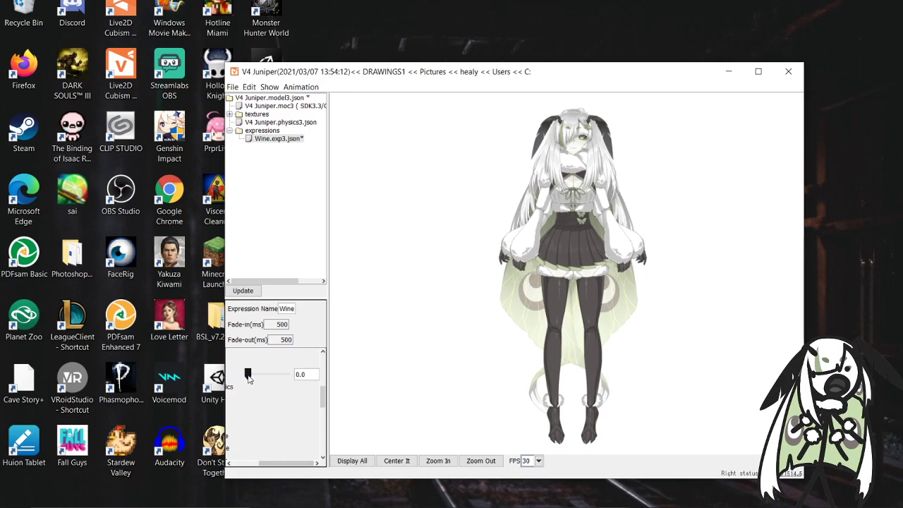
left_click_drag(247, 378, 289, 377)
- Examine the raised arm and wine glass on the model, both close up and at full figure
scroll(372, 190, "up", 2)
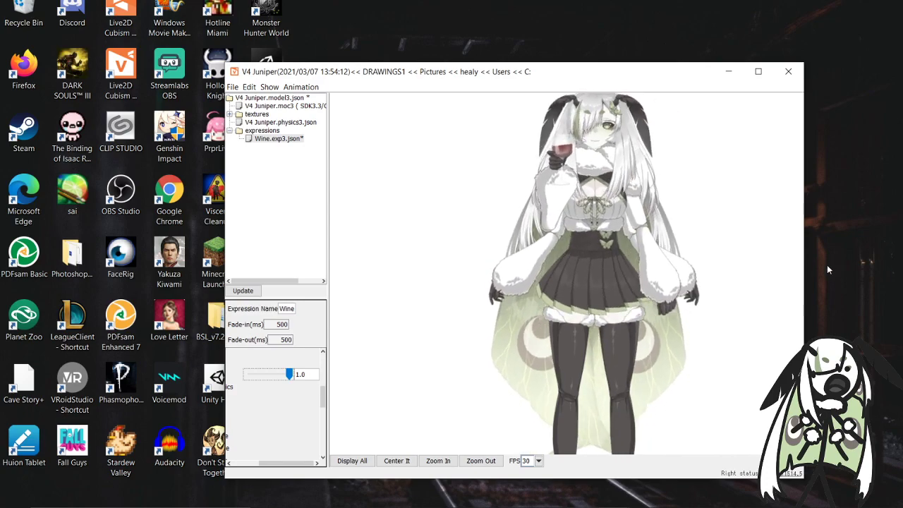
scroll(425, 225, "up", 3)
scroll(425, 224, "down", 2)
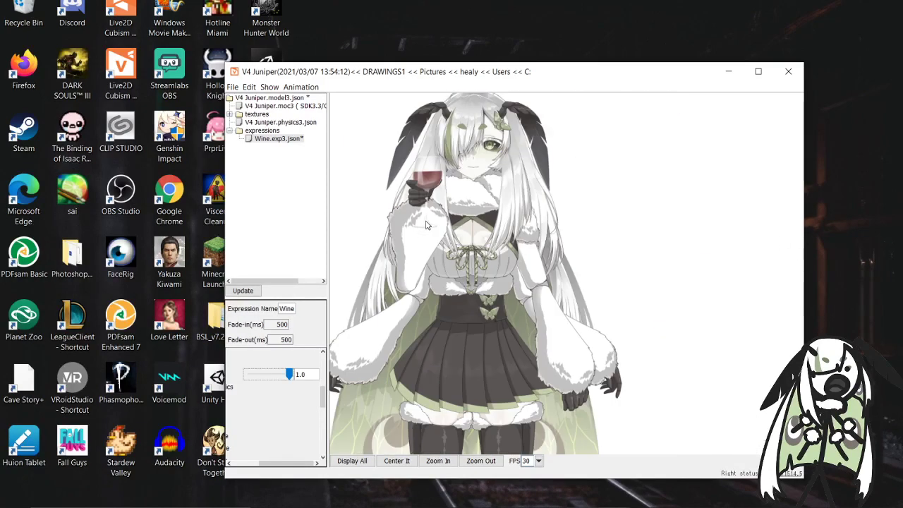
scroll(426, 225, "down", 3)
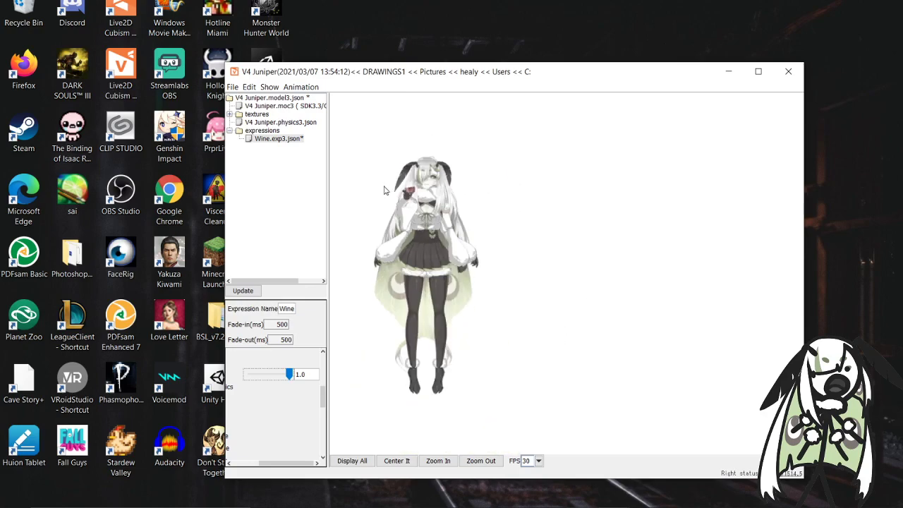
scroll(355, 244, "up", 2)
scroll(554, 118, "down", 5)
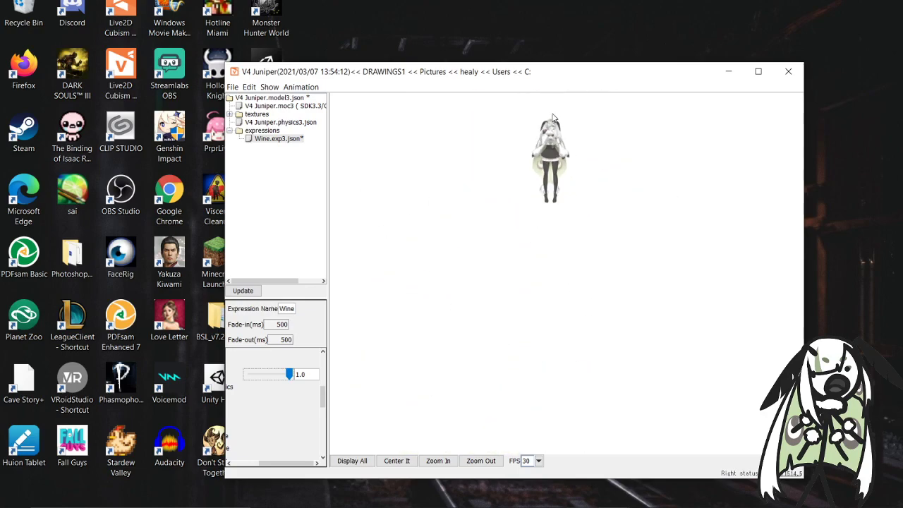
scroll(554, 117, "up", 4)
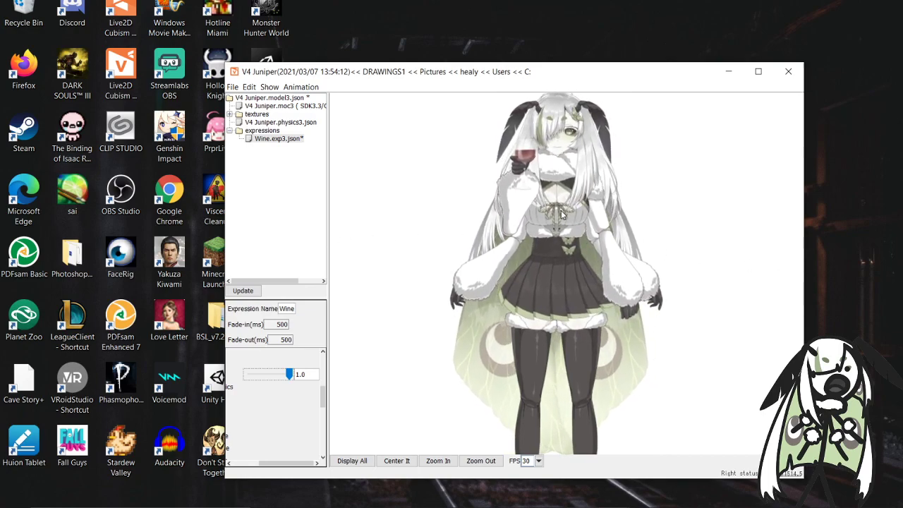
left_click(237, 87)
mouse_move(245, 101)
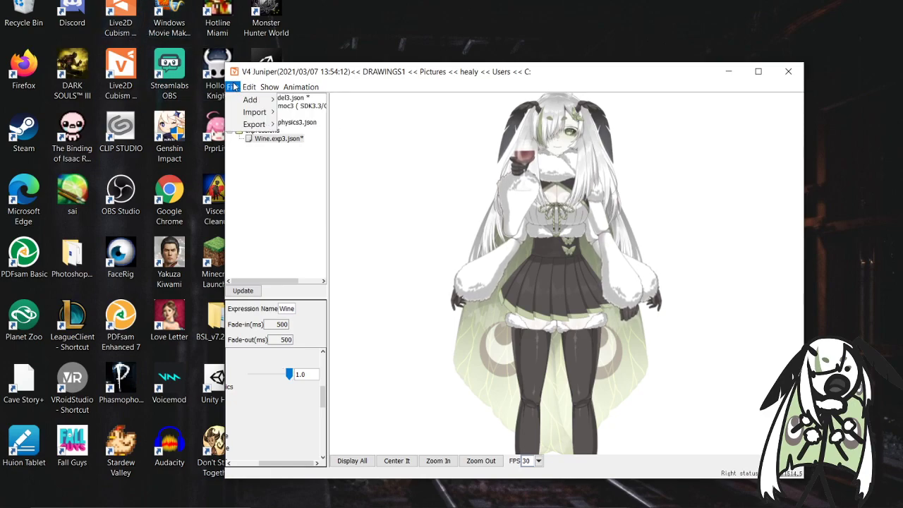
mouse_move(301, 87)
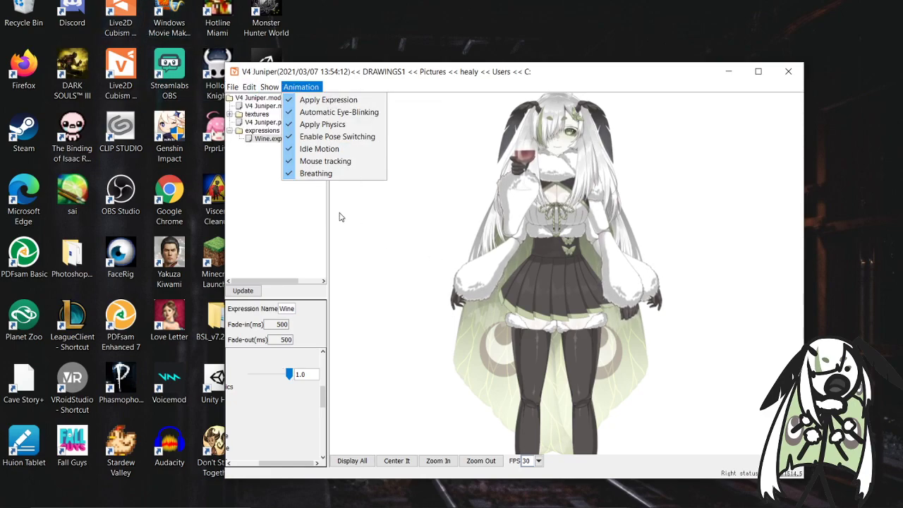
mouse_move(232, 87)
mouse_move(254, 124)
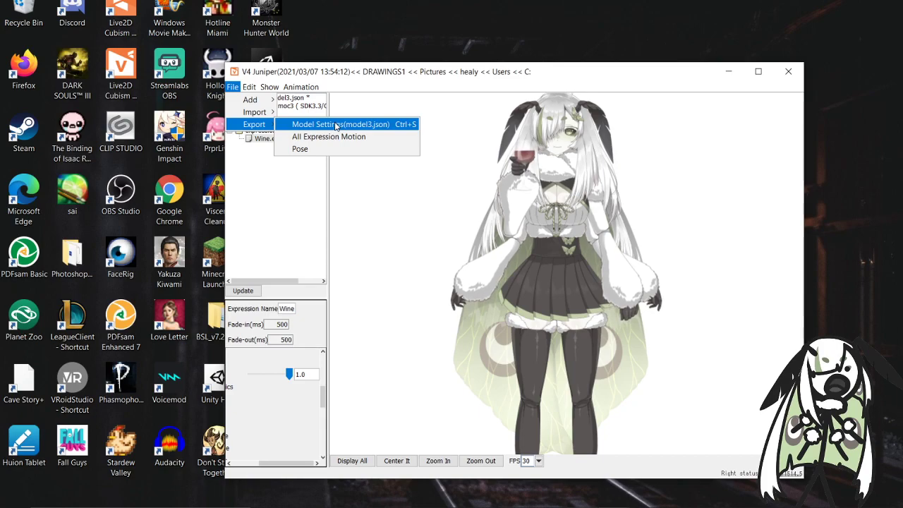
left_click(284, 371)
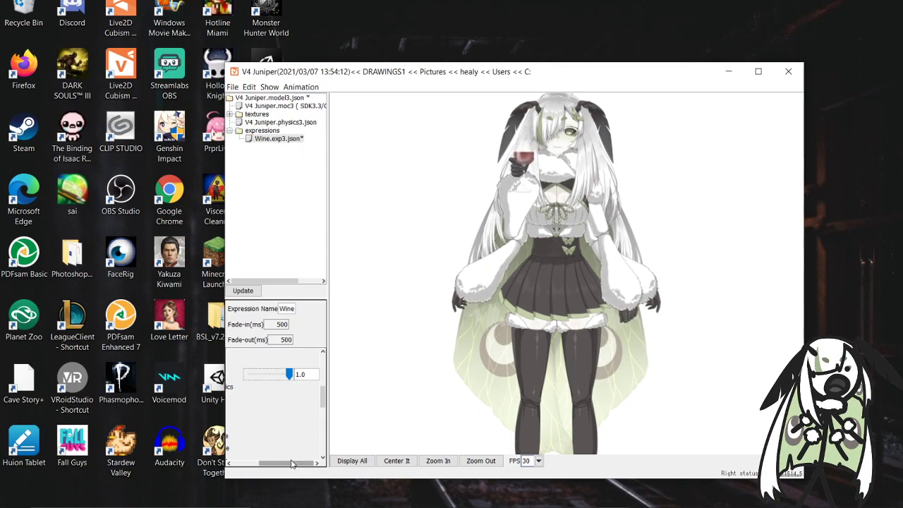
mouse_move(262, 464)
left_mouse_down()
mouse_move(231, 464)
mouse_move(286, 464)
mouse_move(248, 465)
left_mouse_up()
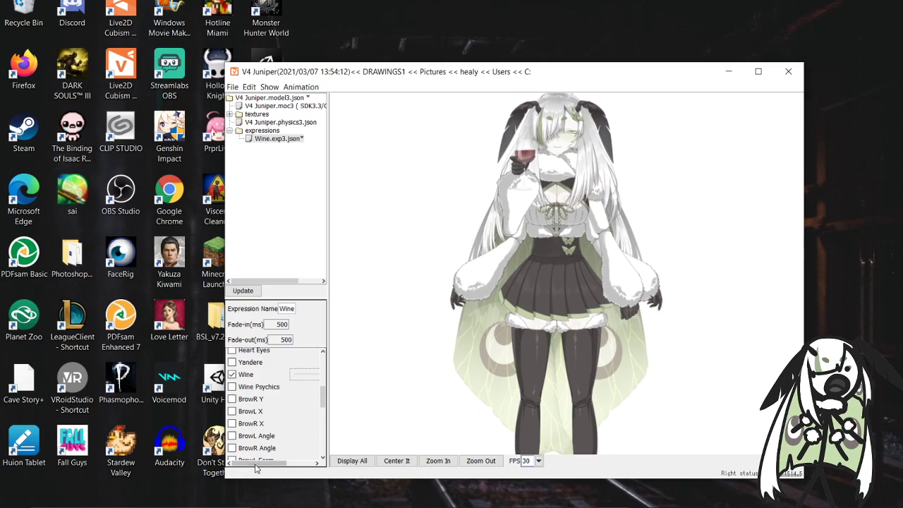
left_click_drag(254, 463, 284, 464)
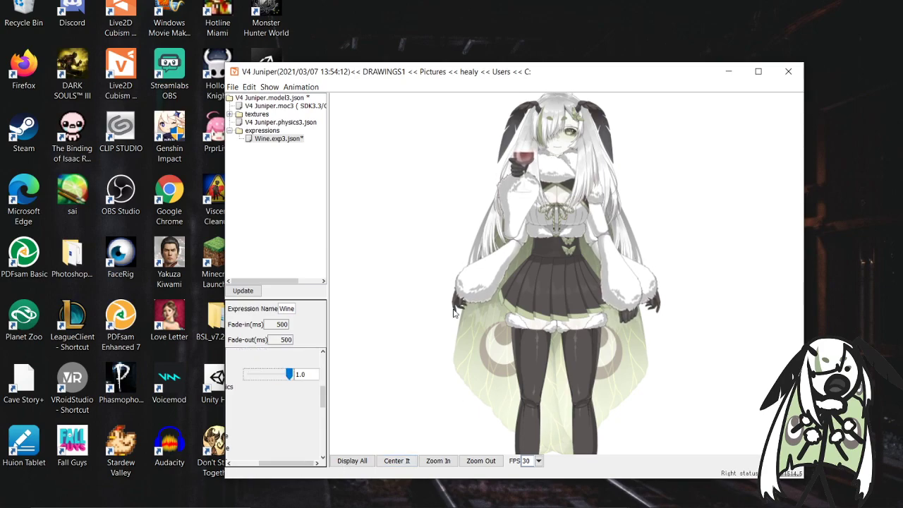
- Close the V4 Juniper model window
left_click(232, 87)
left_click(388, 92)
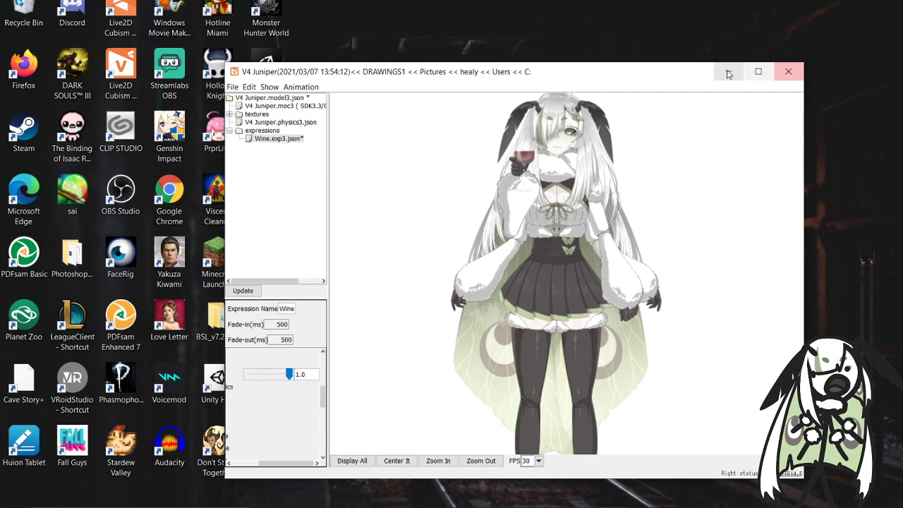
left_click(788, 71)
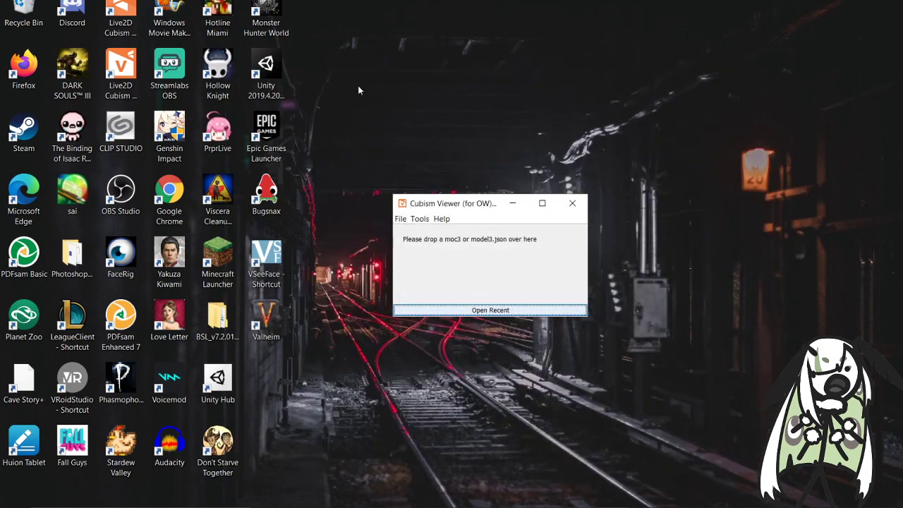
- Launch PrprLive, switch to its window, and dismiss the update notice and the model transform help
double_click(219, 133)
key("alt+Tab")
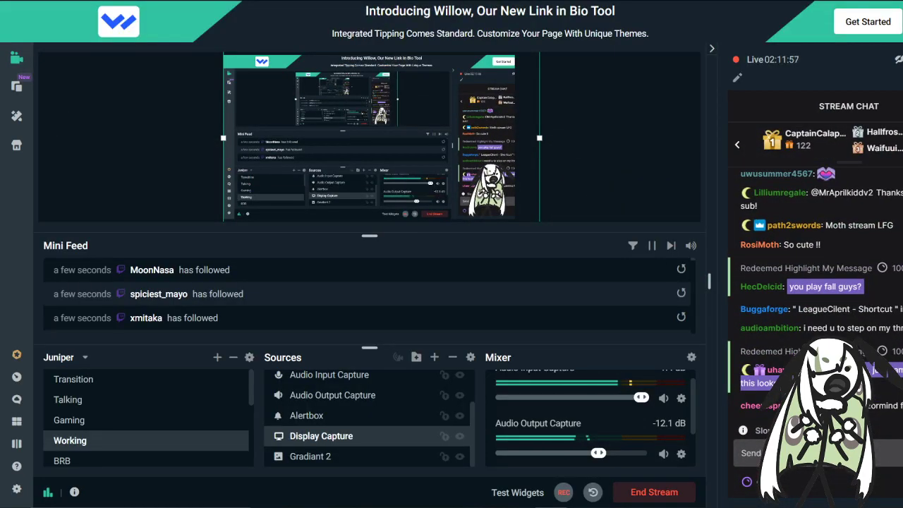
left_click(550, 507)
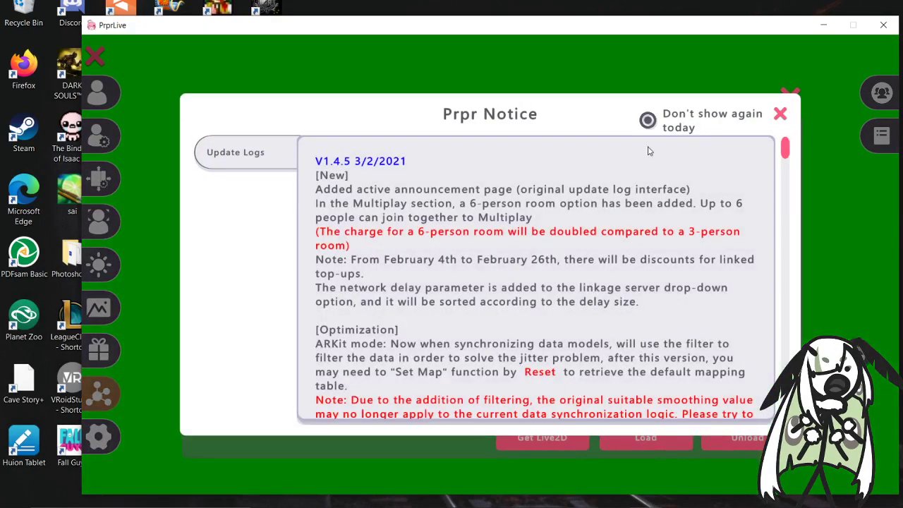
left_click(781, 115)
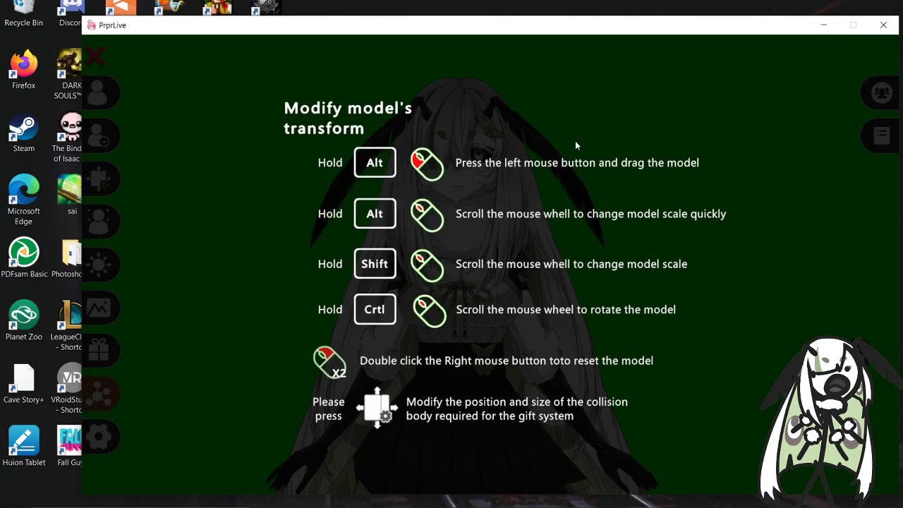
left_click(573, 205)
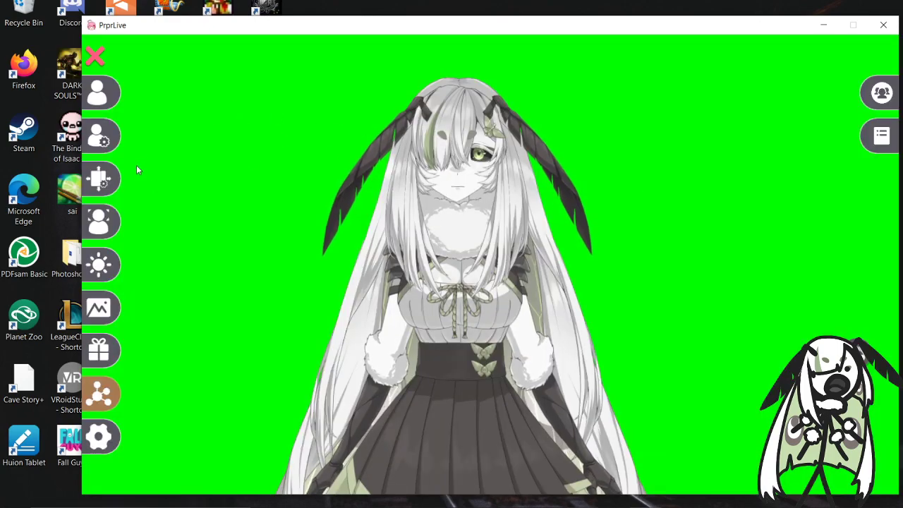
- Open the key settings of the V3 Juniper Alt model and add a blank entry after Shock 2.exp3.json
left_click(92, 144)
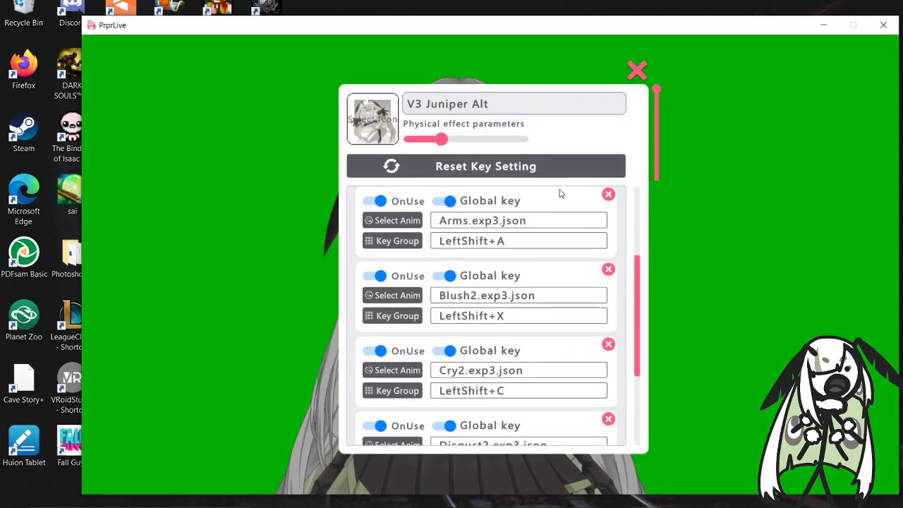
scroll(499, 213, "up", 1)
scroll(499, 213, "up", 2)
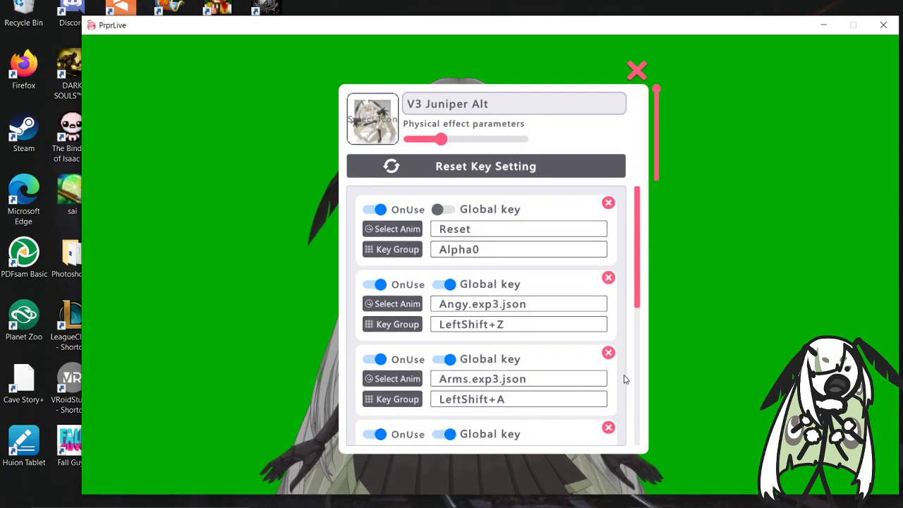
scroll(460, 251, "down", 1)
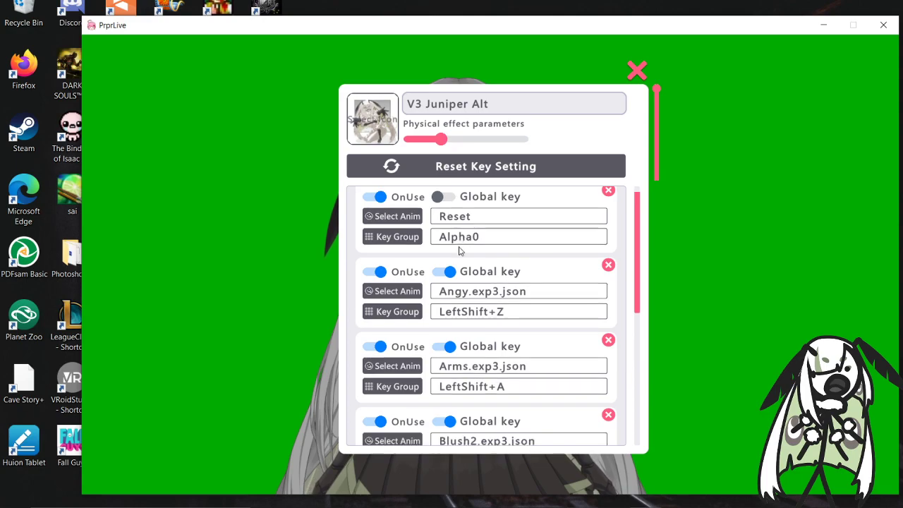
scroll(460, 251, "down", 5)
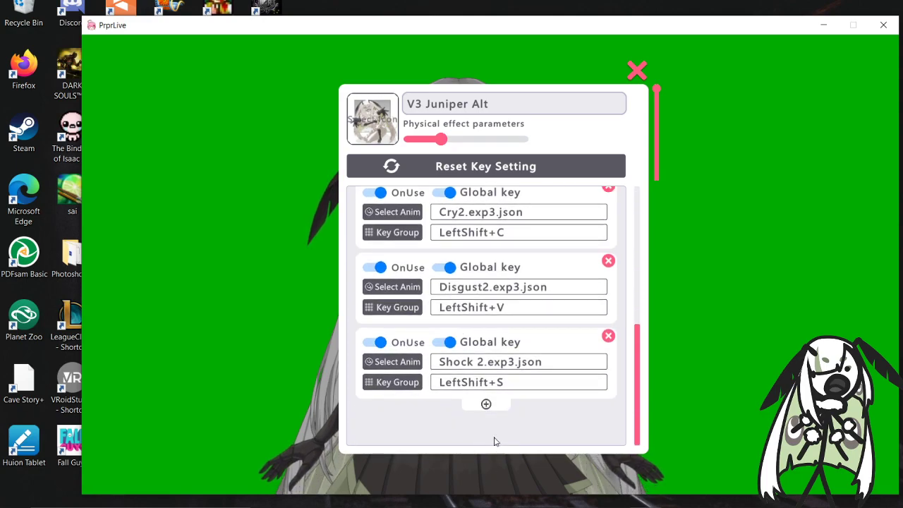
left_click(486, 404)
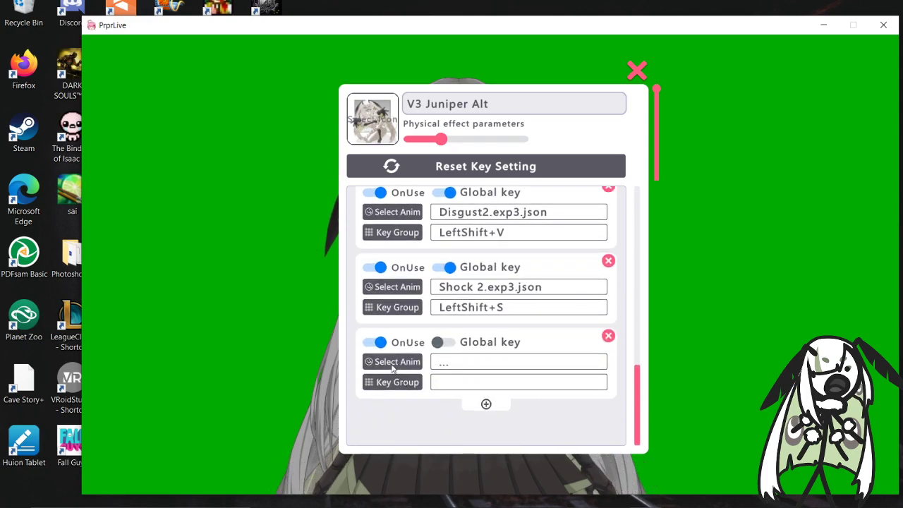
- Look through the expressions available for the new entry without choosing one, and review the existing expression shortcuts
left_click(391, 362)
scroll(361, 254, "up", 2)
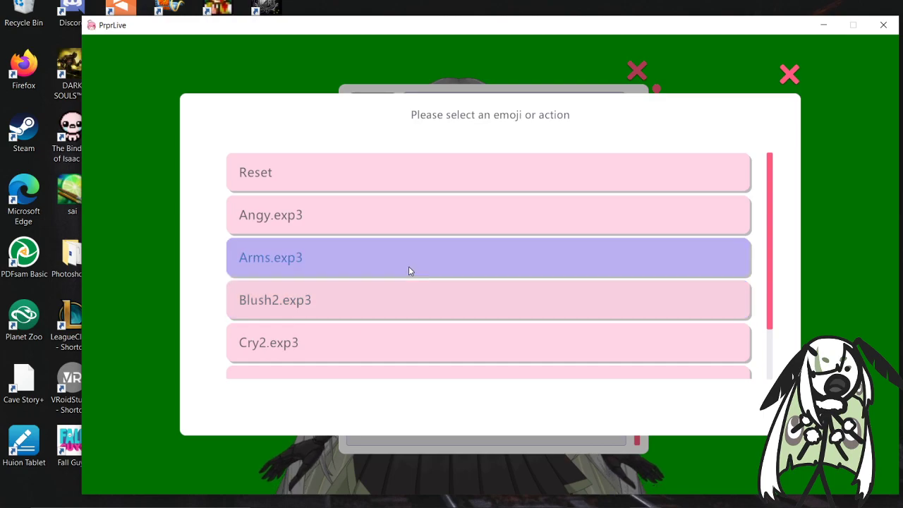
scroll(385, 258, "down", 1)
scroll(334, 292, "down", 2)
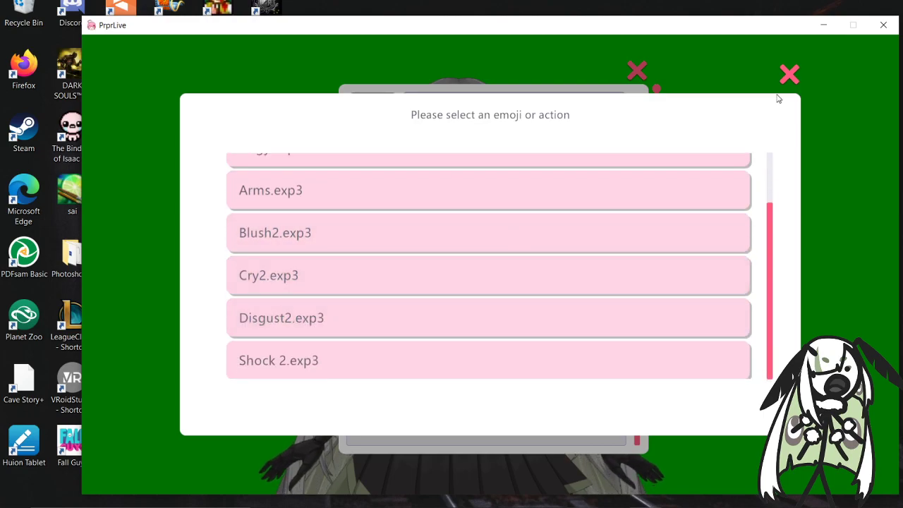
left_click(789, 74)
scroll(468, 373, "up", 1)
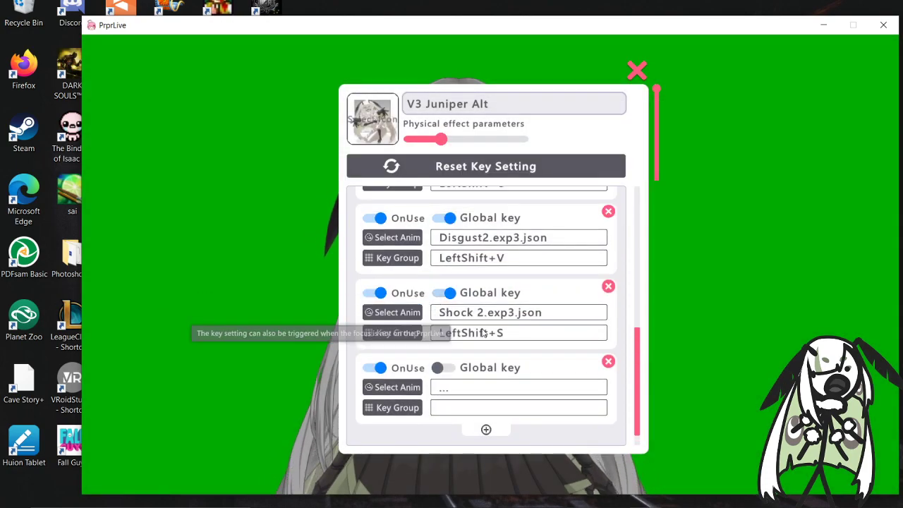
scroll(477, 297, "up", 2)
scroll(480, 283, "up", 2)
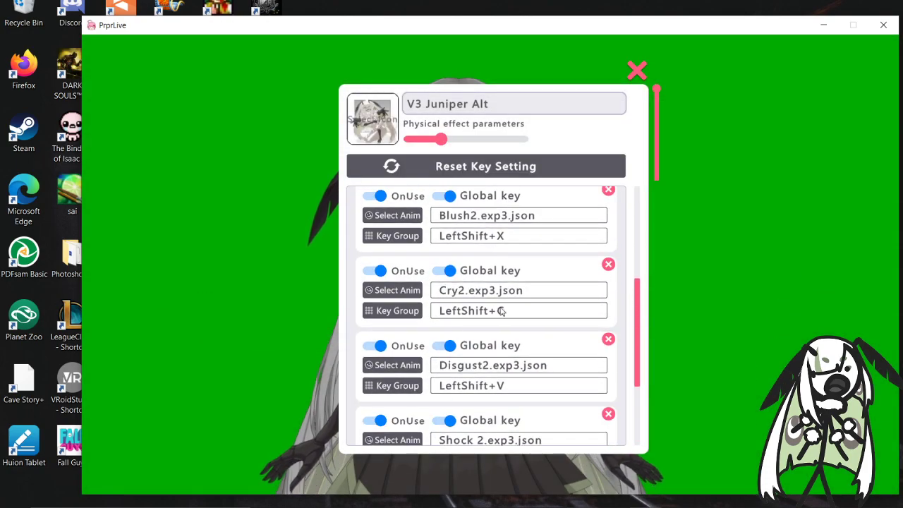
- Close the key settings, exit PrprLive, and switch back to the V4 Juniper model window in Cubism Viewer
left_click(637, 71)
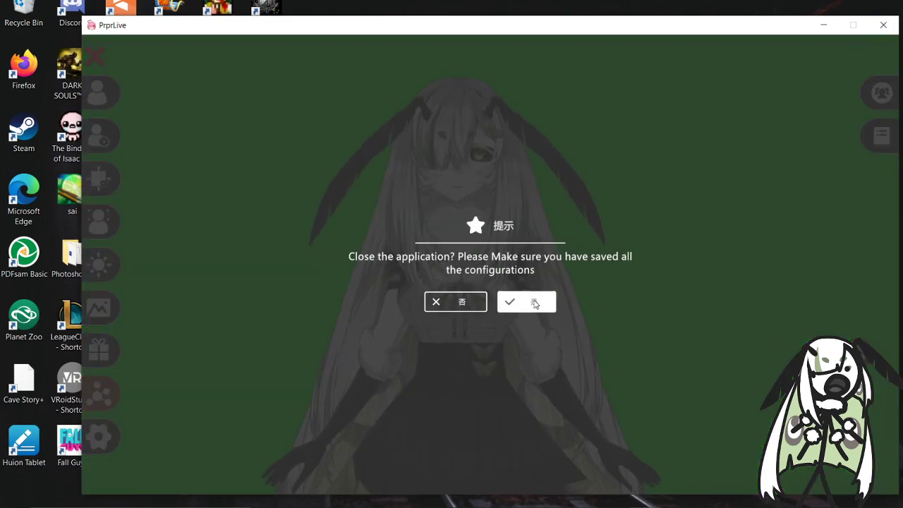
left_click(534, 303)
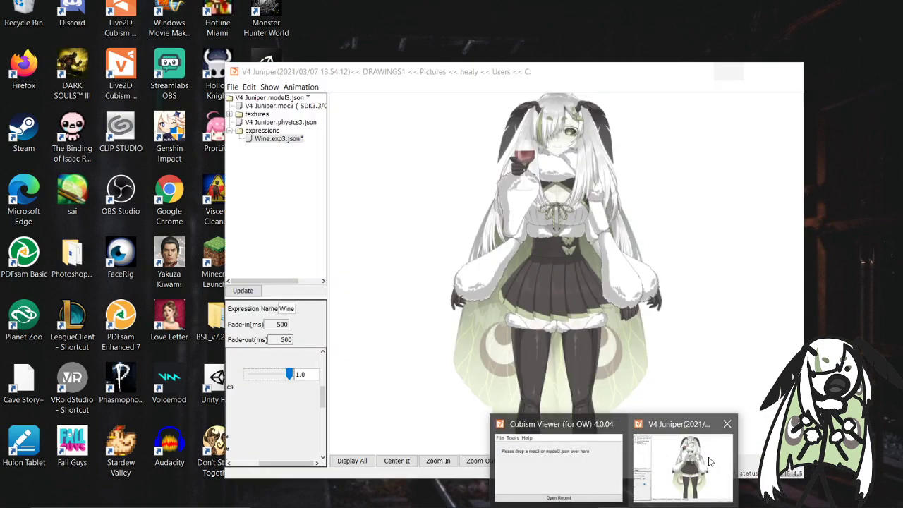
left_click(707, 459)
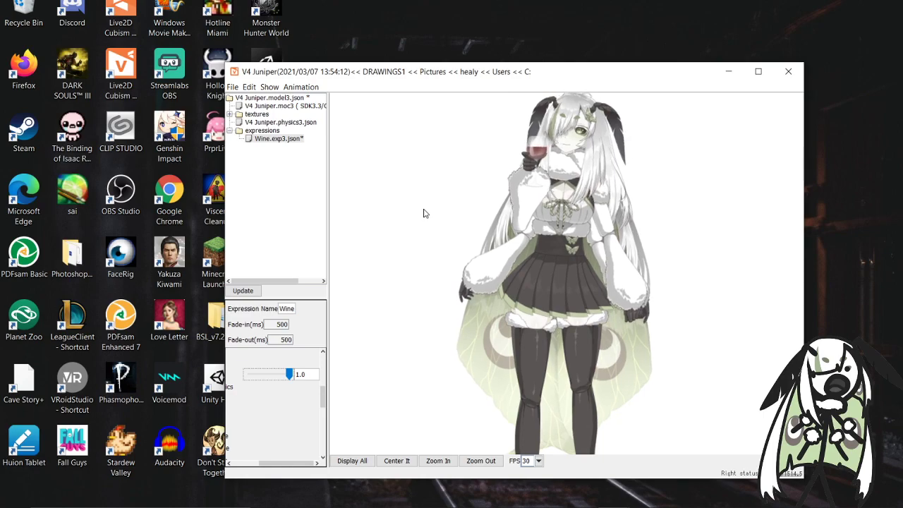
- Examine the V4 Juniper model with the Wine expression while it moves, and look through the expression's parameter list
left_click_drag(400, 396, 553, 176)
scroll(547, 175, "down", 5)
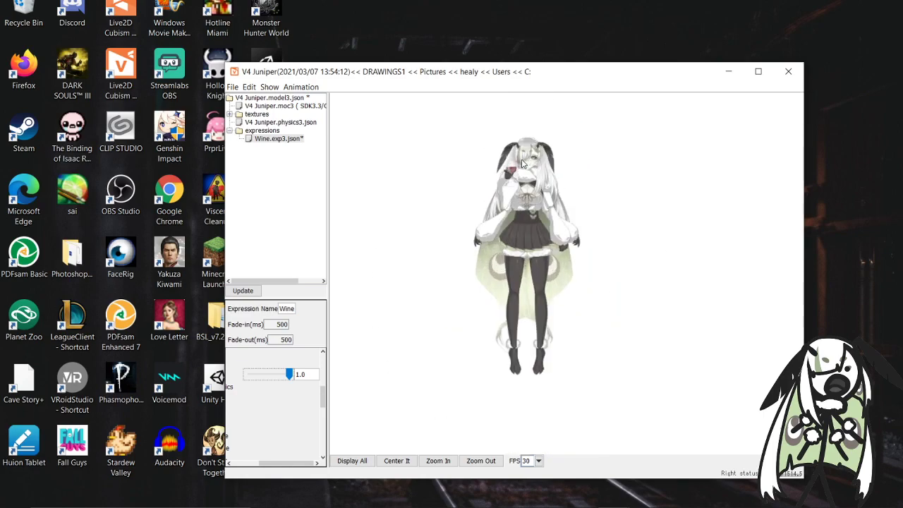
scroll(565, 158, "up", 3)
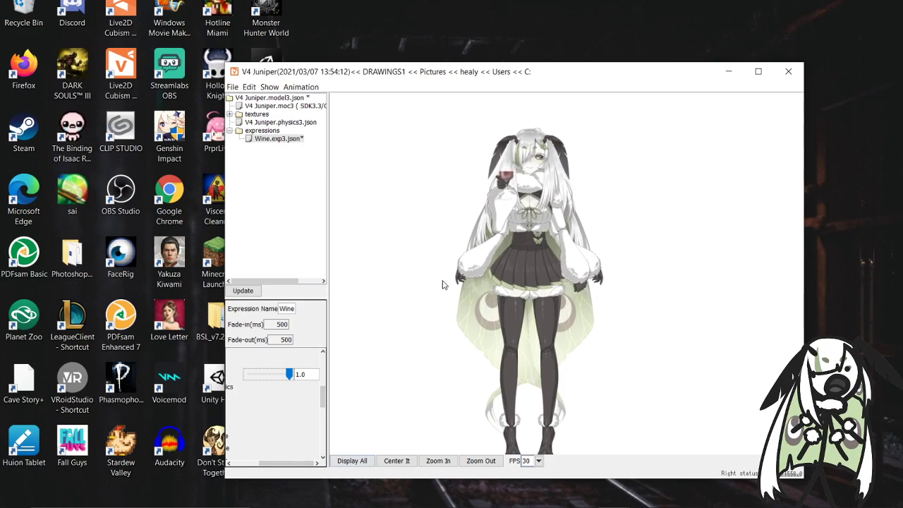
scroll(445, 154, "up", 3)
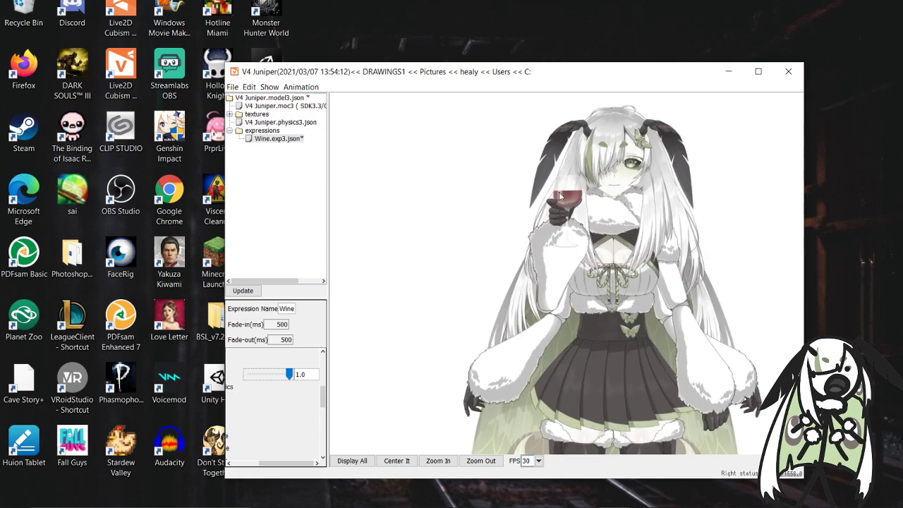
left_click_drag(287, 378, 567, 385)
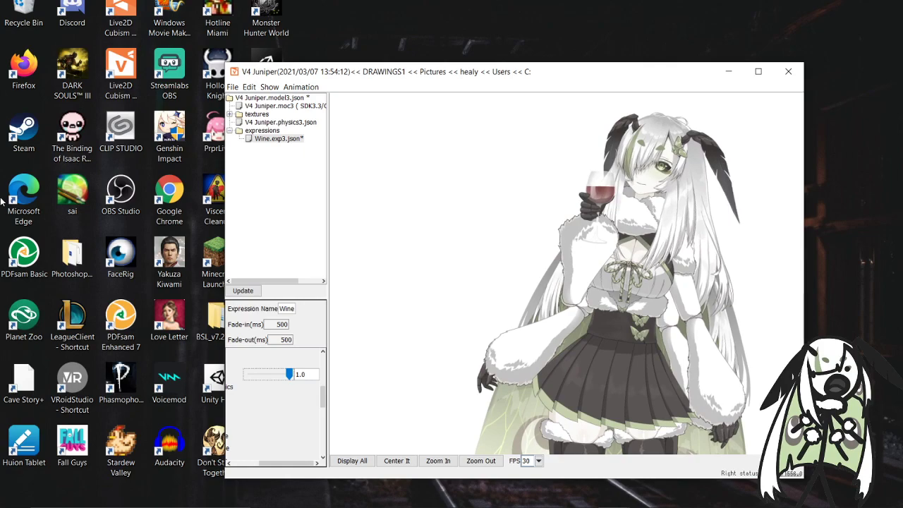
left_click_drag(280, 464, 248, 465)
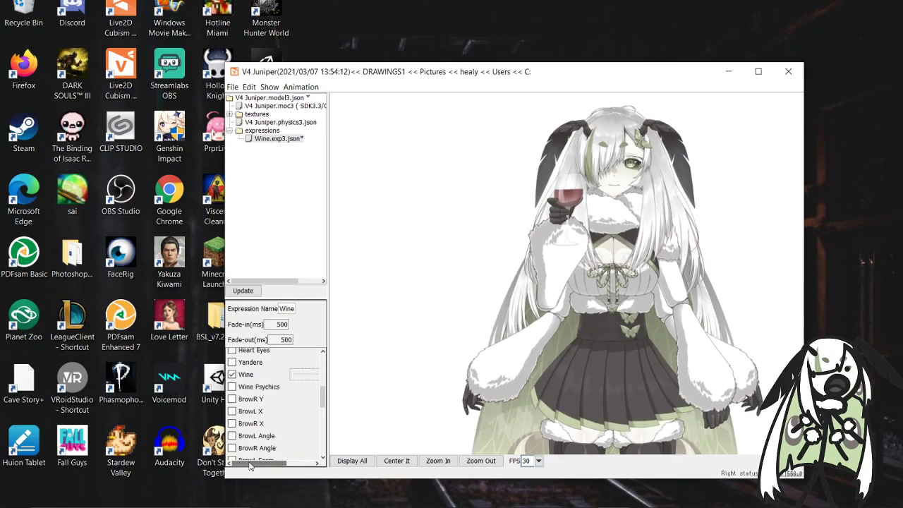
scroll(272, 388, "down", 6)
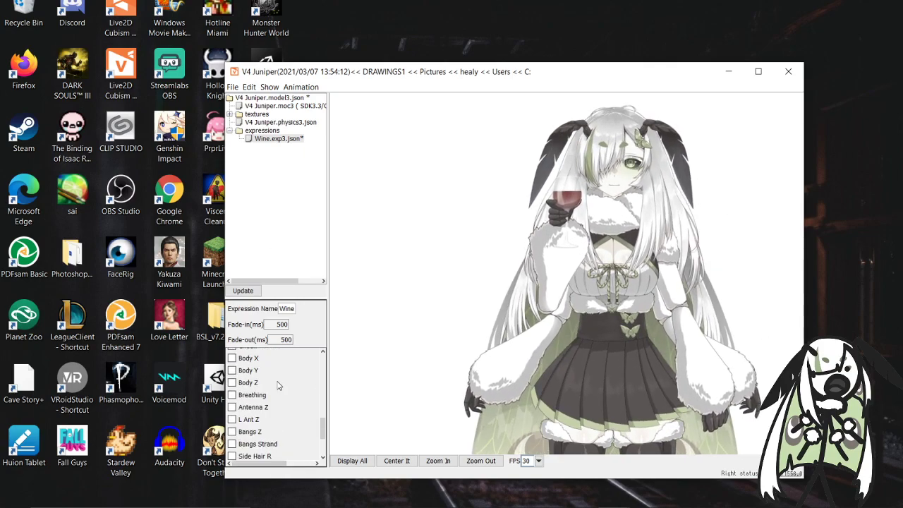
scroll(278, 395, "up", 3)
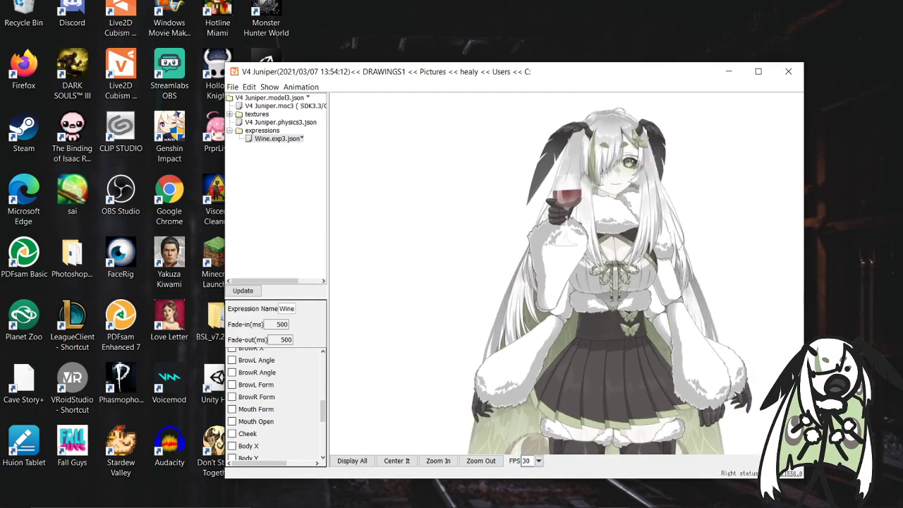
- Close the V4 Juniper model window, answer its save prompts, and return to the Cubism Editor
left_click(788, 73)
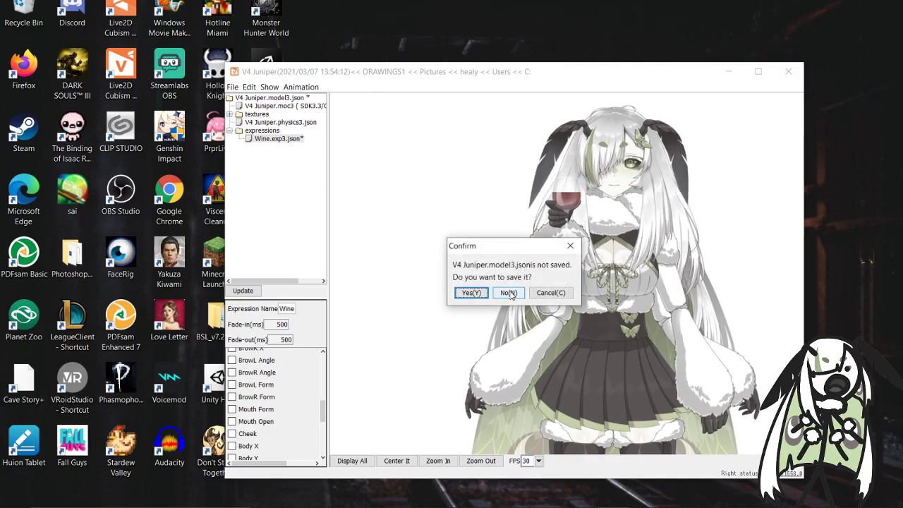
left_click(471, 293)
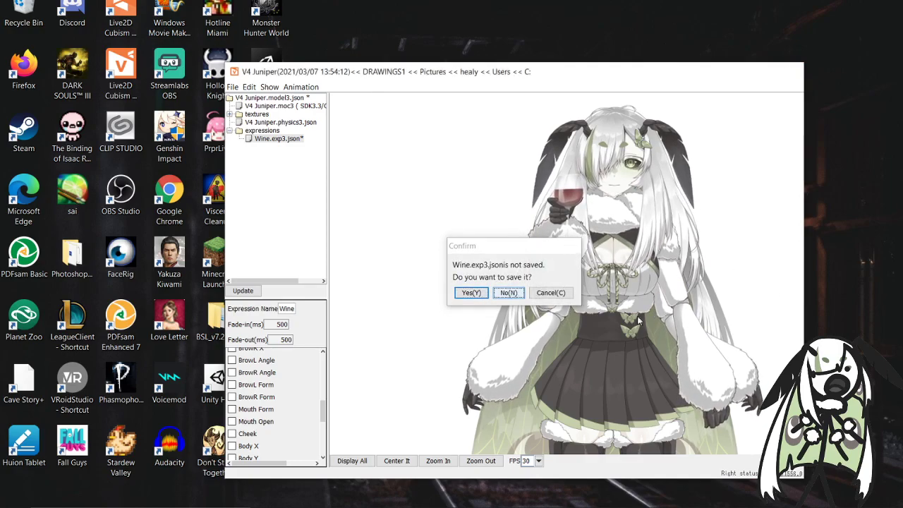
left_click(573, 203)
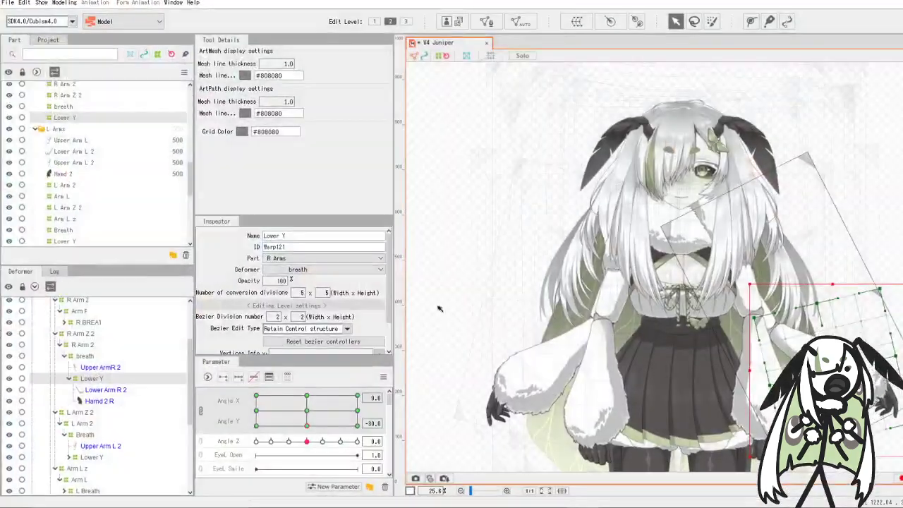
- Center the model's Angle X and Angle Y near 0, and set the Wine parameter to 1.0
left_click_drag(316, 426, 307, 411)
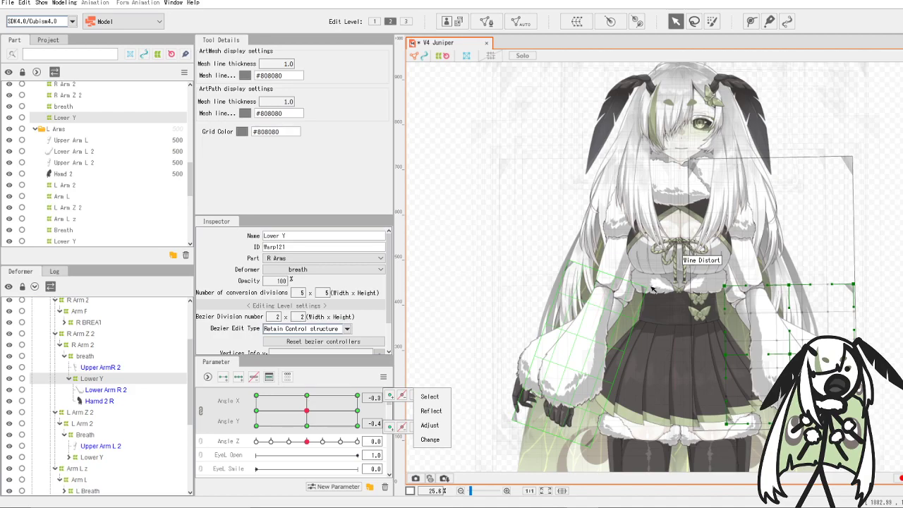
scroll(676, 113, "up", 2)
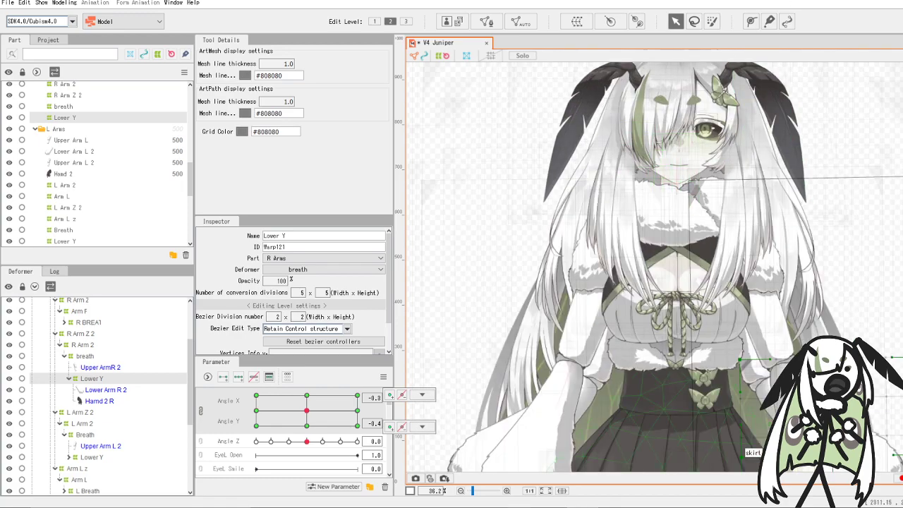
scroll(270, 422, "down", 1)
scroll(270, 422, "down", 5)
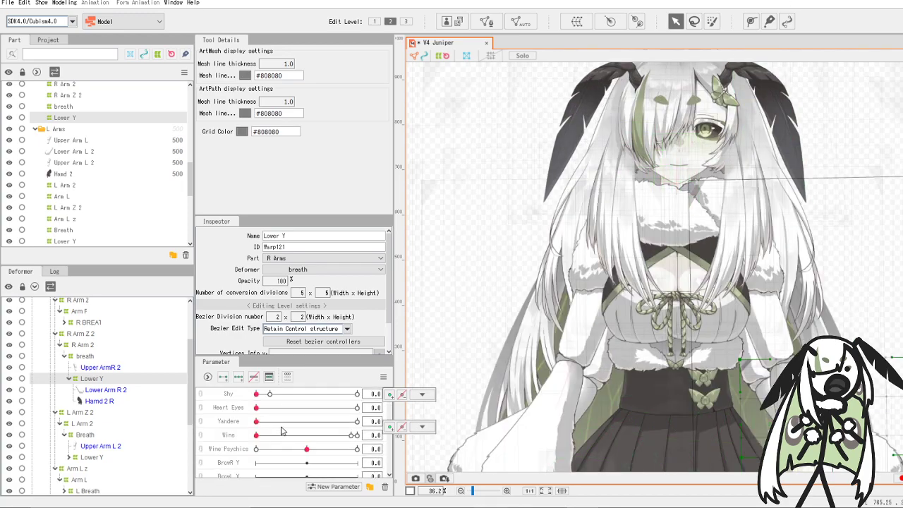
left_click_drag(266, 438, 366, 445)
- Pose the face by setting Heart Eyes to 1.0, raising Mouth Form into a smile, and lowering EyeR Open to 0.6
scroll(307, 434, "up", 1)
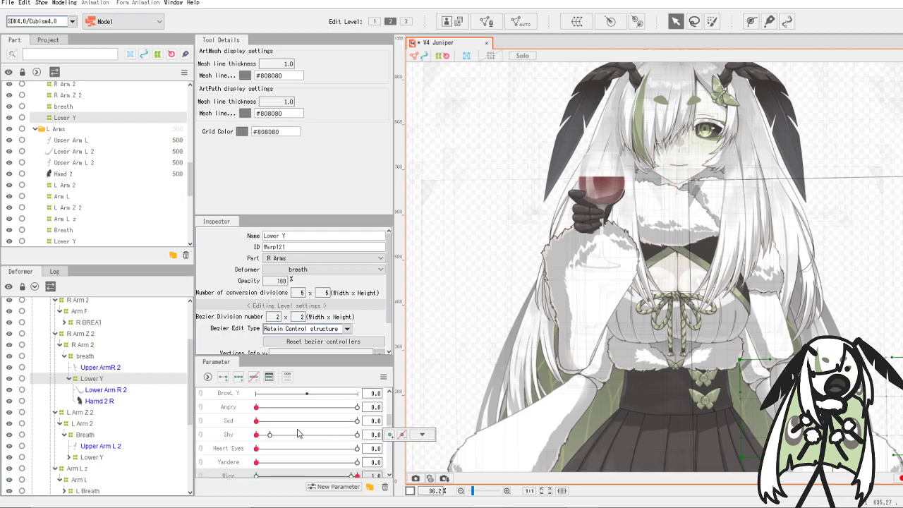
scroll(270, 451, "up", 1)
scroll(289, 445, "up", 2)
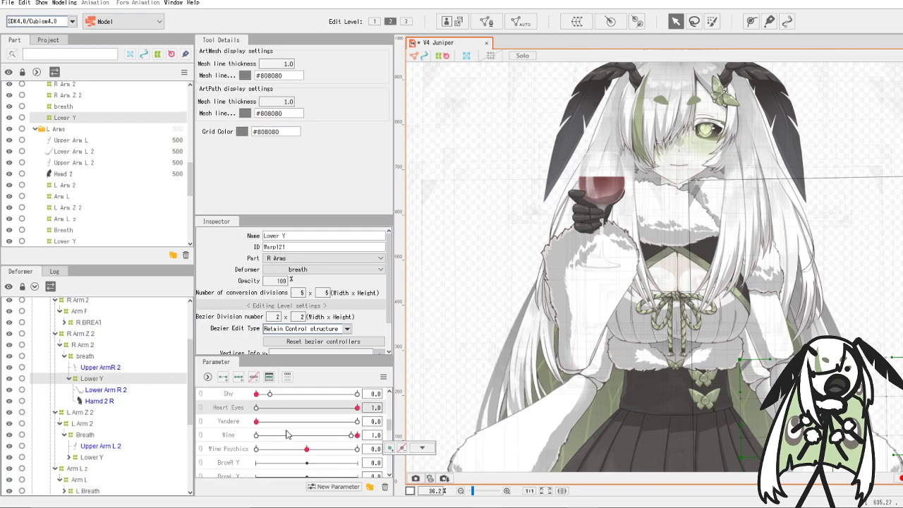
scroll(286, 427, "down", 1)
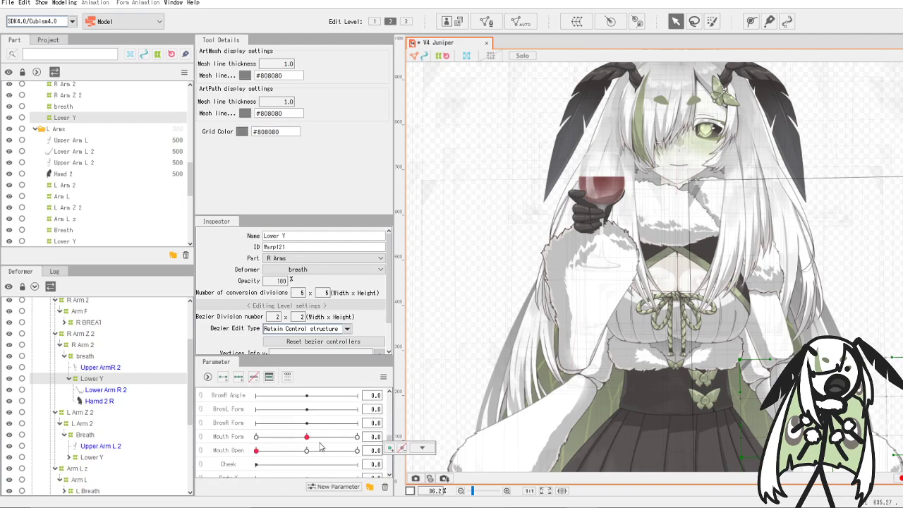
left_click_drag(321, 438, 353, 439)
scroll(315, 430, "up", 4)
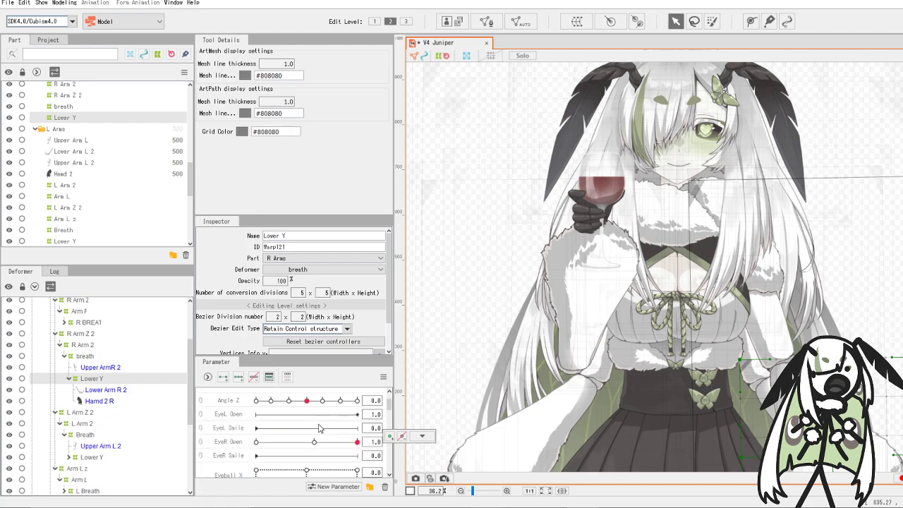
left_click_drag(337, 441, 316, 446)
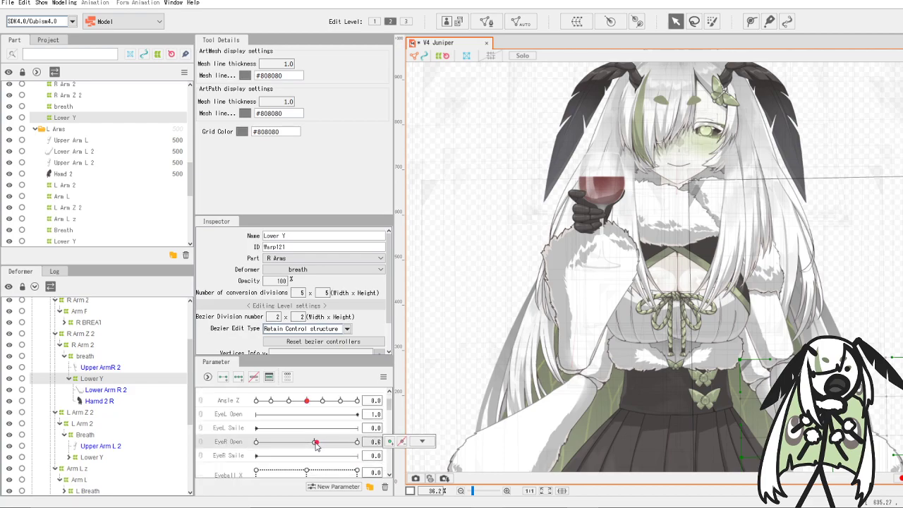
scroll(537, 271, "down", 1)
scroll(616, 173, "up", 4)
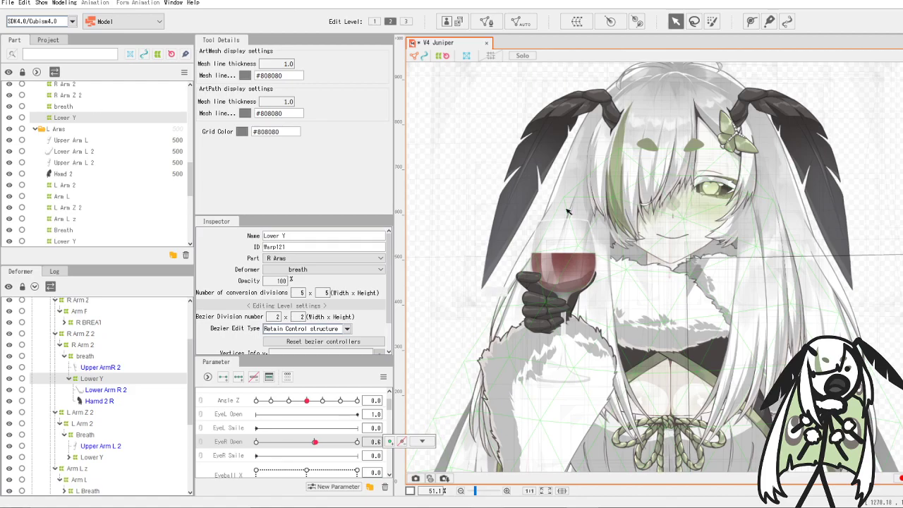
left_click(422, 442)
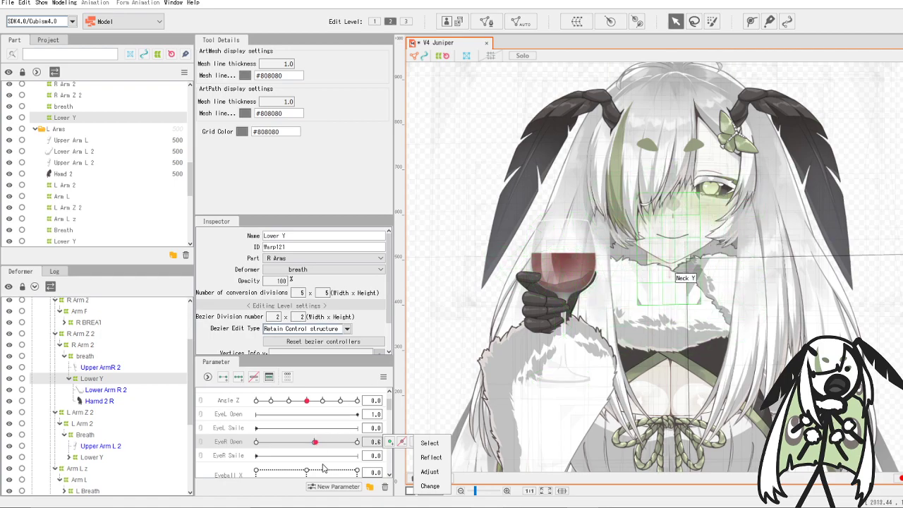
- Reset the Wine and Heart Eyes parameters to 0.0, and set EyeR Open back to 1.0
scroll(323, 444, "down", 8)
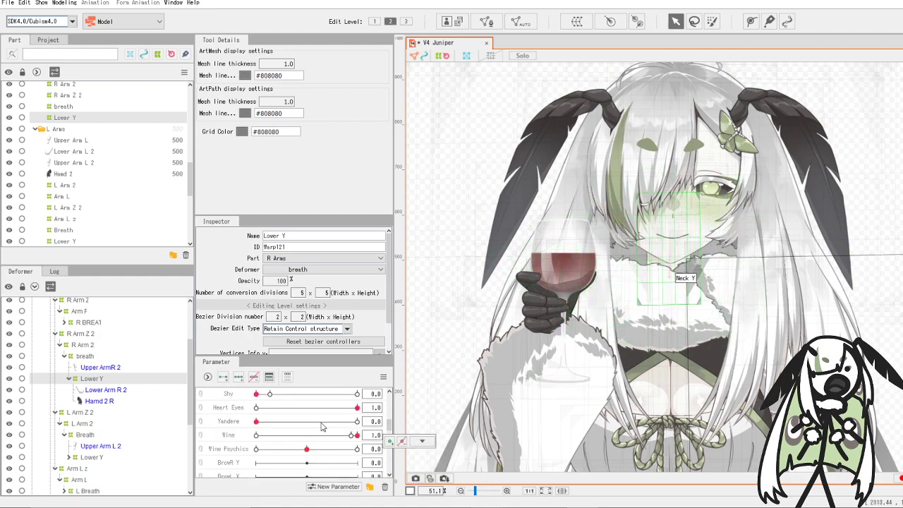
left_click_drag(315, 434, 210, 438)
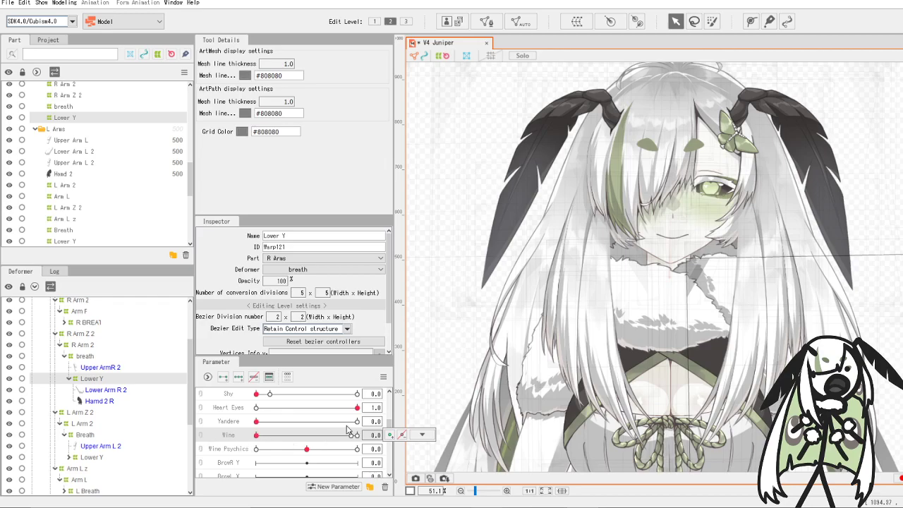
scroll(351, 432, "up", 5)
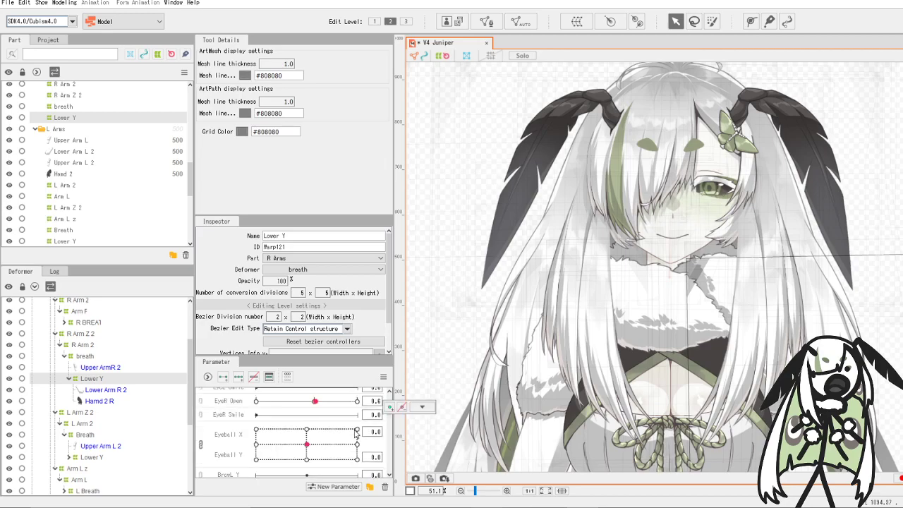
scroll(356, 433, "up", 1)
left_click(356, 441)
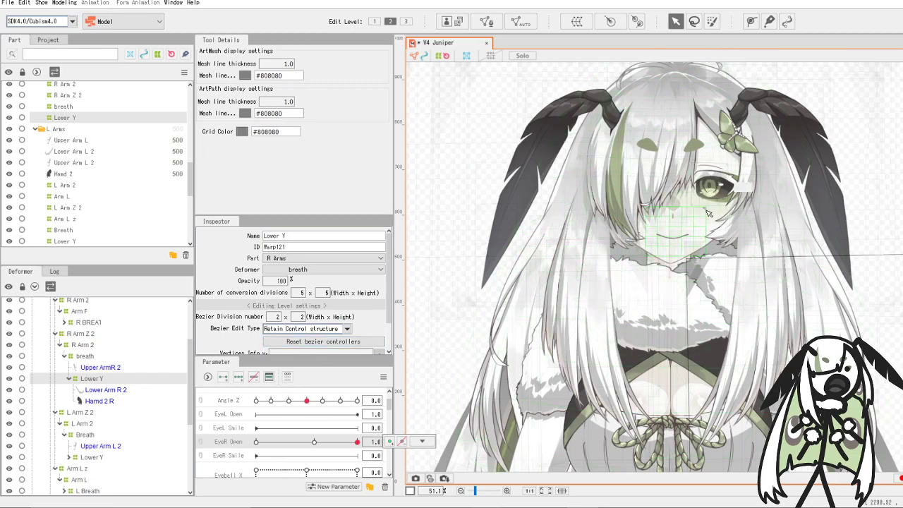
- Test the eye's closing and reopening with EyeR Open, return it to 1.0, and inspect the face up close
scroll(711, 208, "down", 3)
scroll(711, 208, "up", 5)
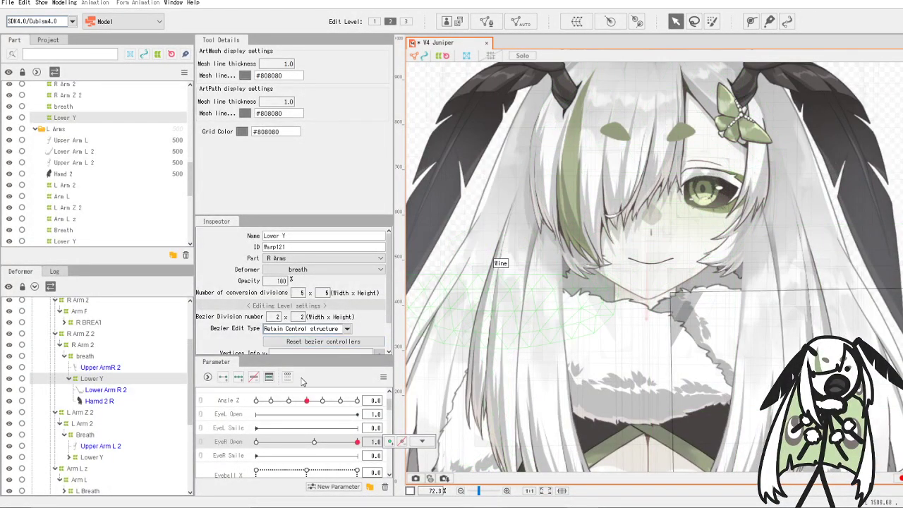
left_click(338, 442)
left_click_drag(327, 446, 235, 444)
left_click_drag(300, 443, 357, 444)
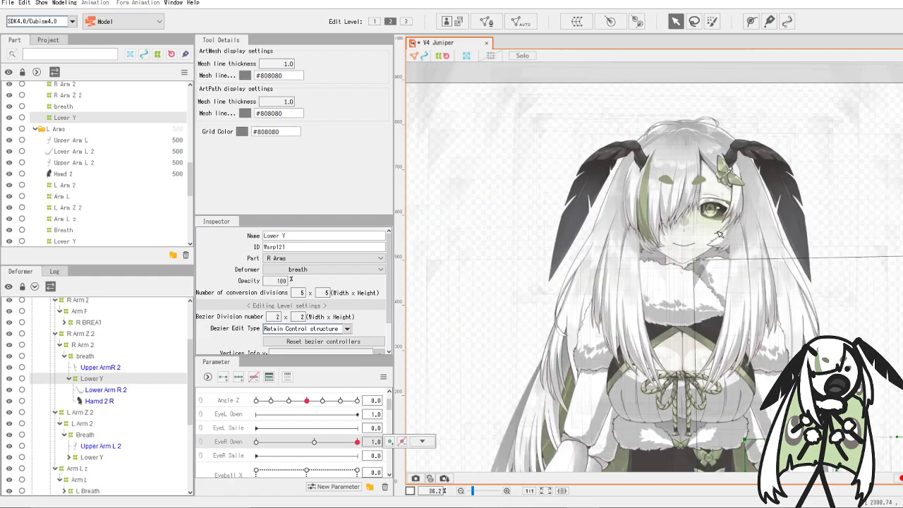
scroll(716, 224, "down", 2)
scroll(608, 264, "up", 4)
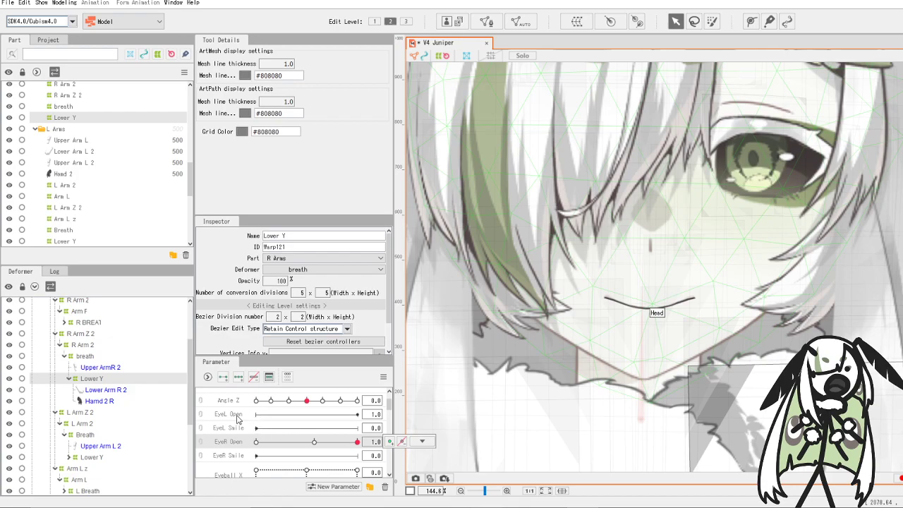
- Check the Wine parameter, leave it at 0.0, and view the whole V4 Juniper model
scroll(295, 433, "down", 3)
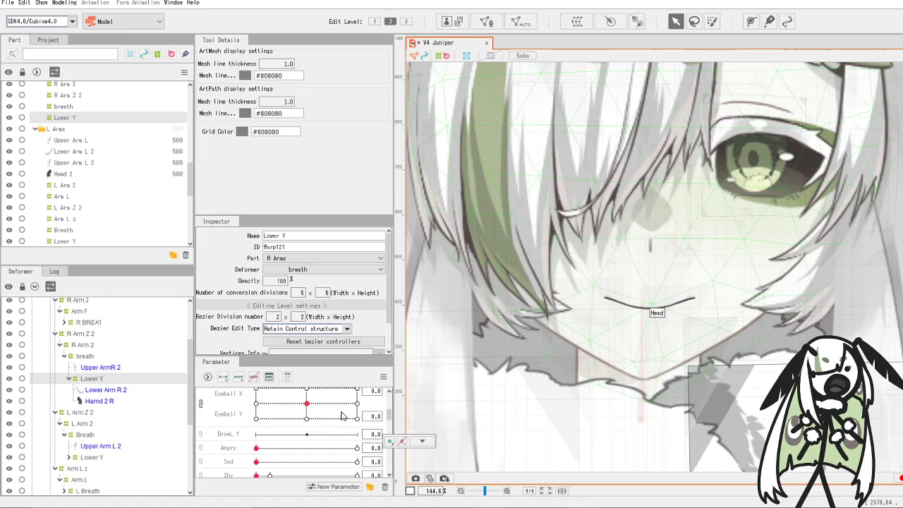
scroll(341, 415, "down", 3)
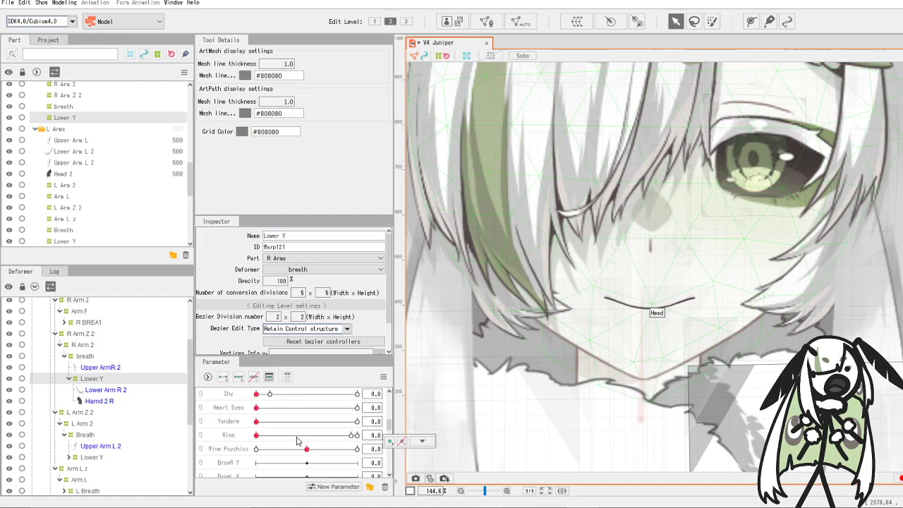
left_click_drag(300, 436, 247, 440)
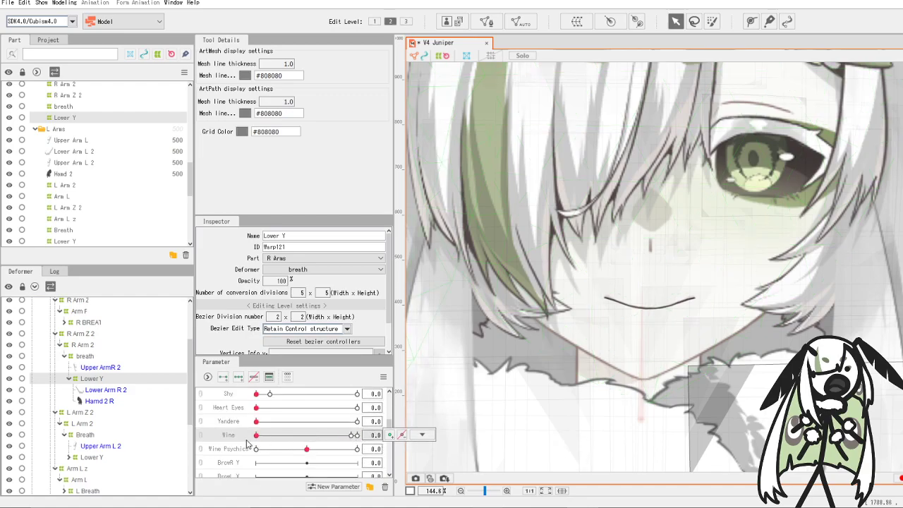
scroll(768, 254, "down", 6)
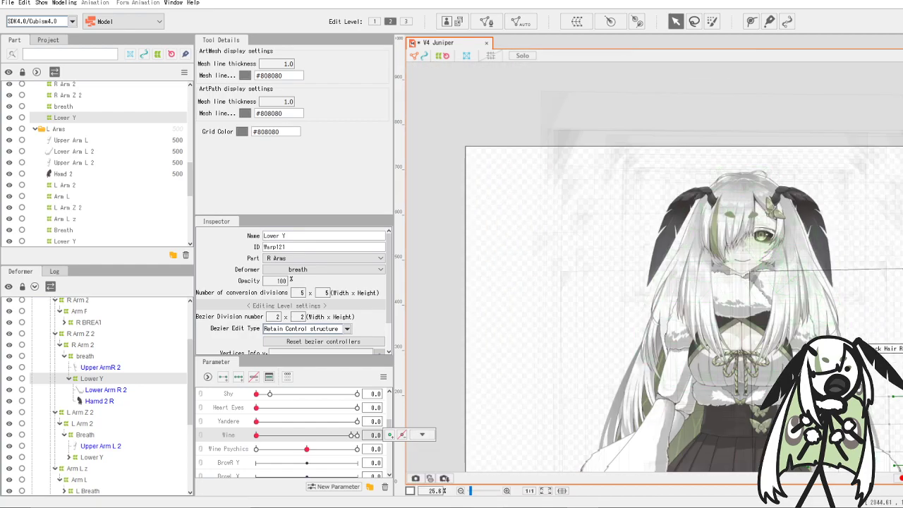
scroll(812, 381, "up", 2)
scroll(609, 325, "down", 7)
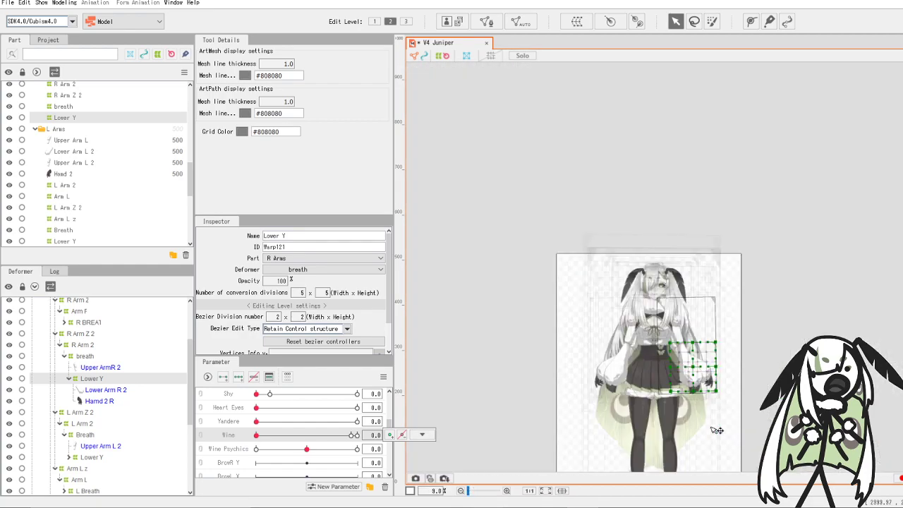
- Turn the head with the Angle X and Angle Y parameters, leave them at about -5.5 and 9.1, and save the model
scroll(603, 349, "up", 3)
scroll(284, 425, "up", 5)
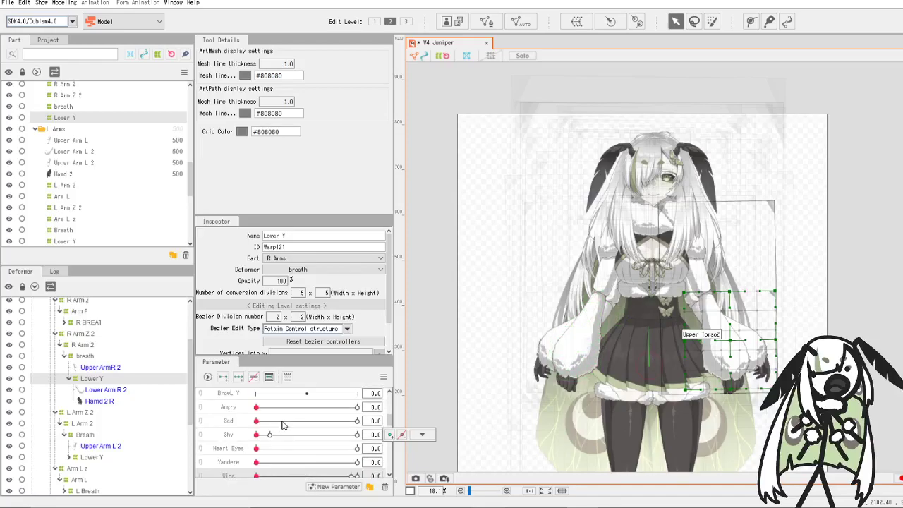
left_click_drag(320, 412, 219, 404)
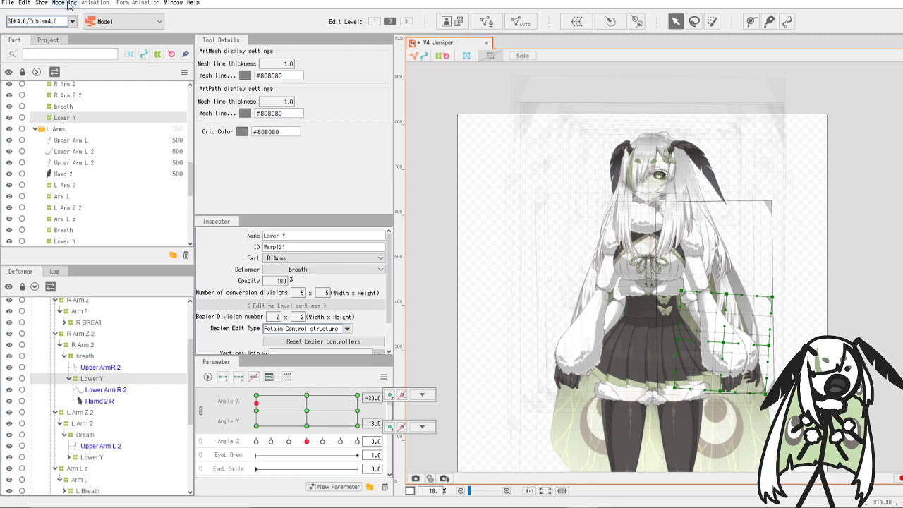
left_click_drag(256, 404, 296, 405)
left_click(7, 2)
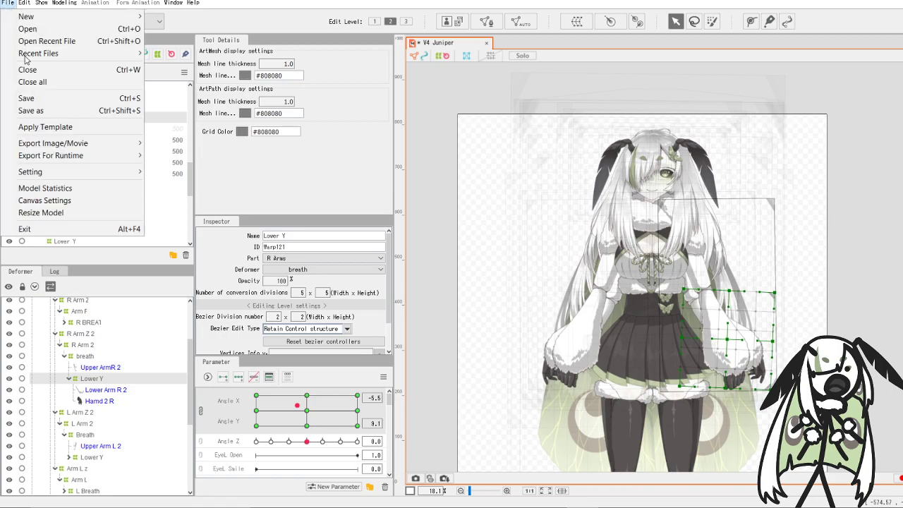
left_click(18, 97)
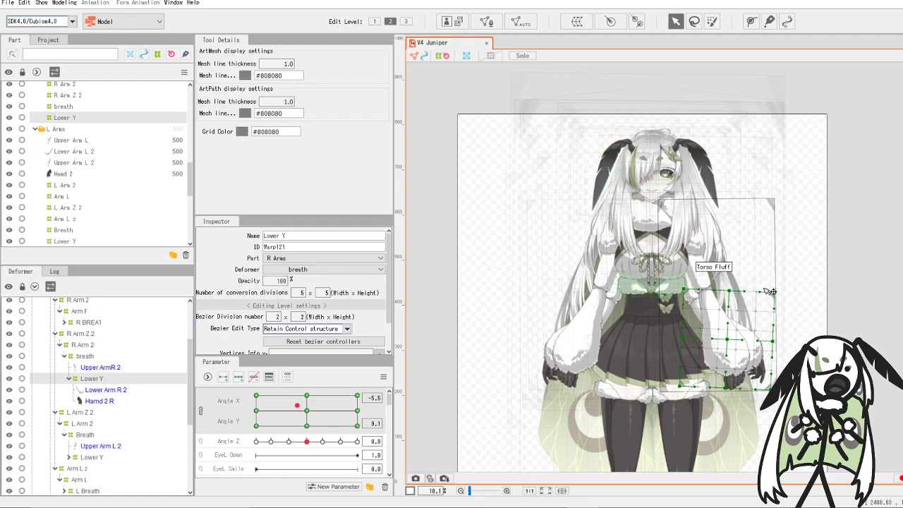
- Examine the model up close, view it in the Physics/Scene Blending Settings preview, and close those settings
scroll(713, 344, "up", 2)
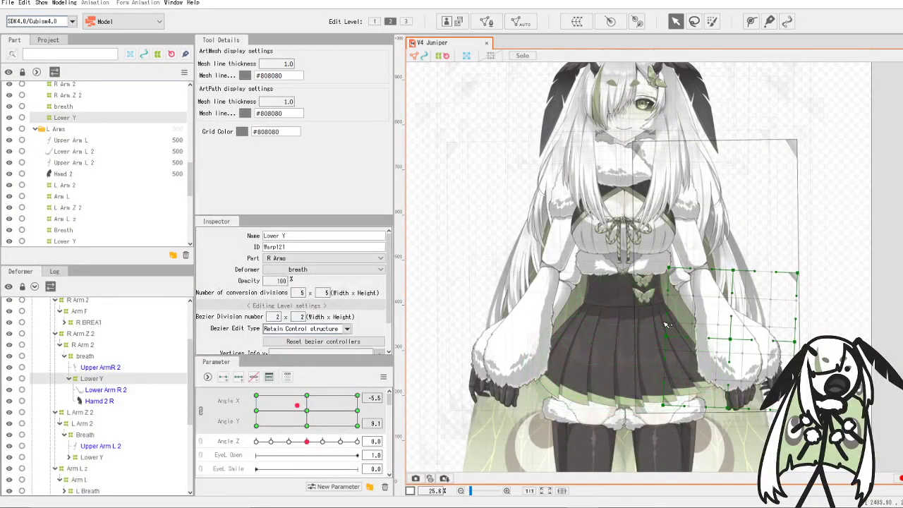
scroll(669, 324, "down", 2)
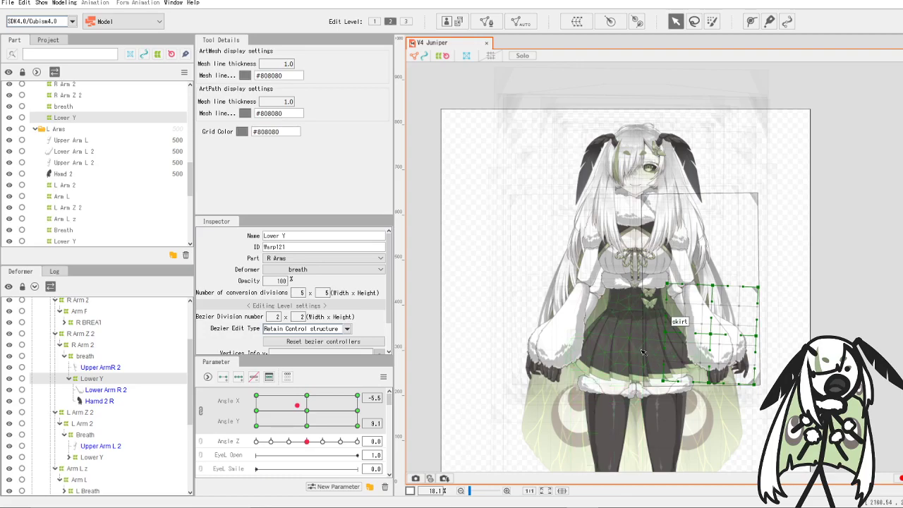
scroll(631, 388, "up", 2)
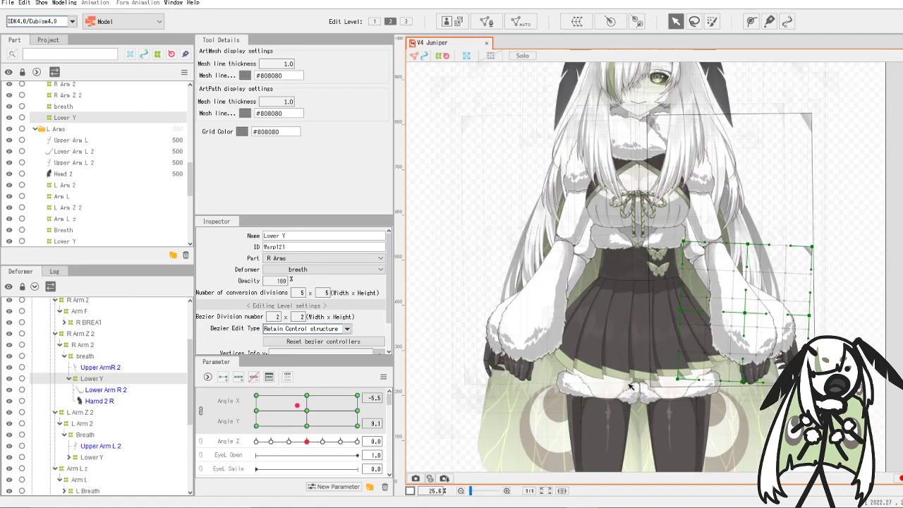
scroll(632, 387, "down", 2)
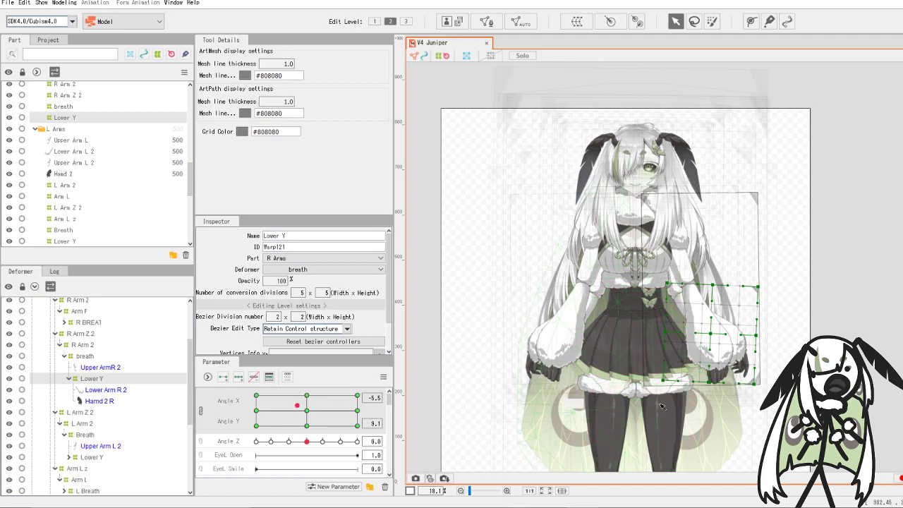
left_click(62, 4)
left_click(156, 206)
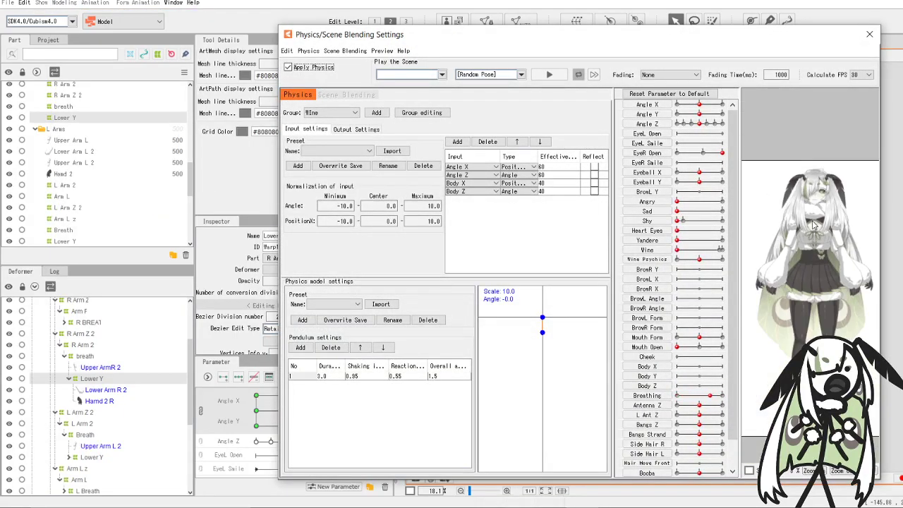
scroll(815, 224, "up", 2)
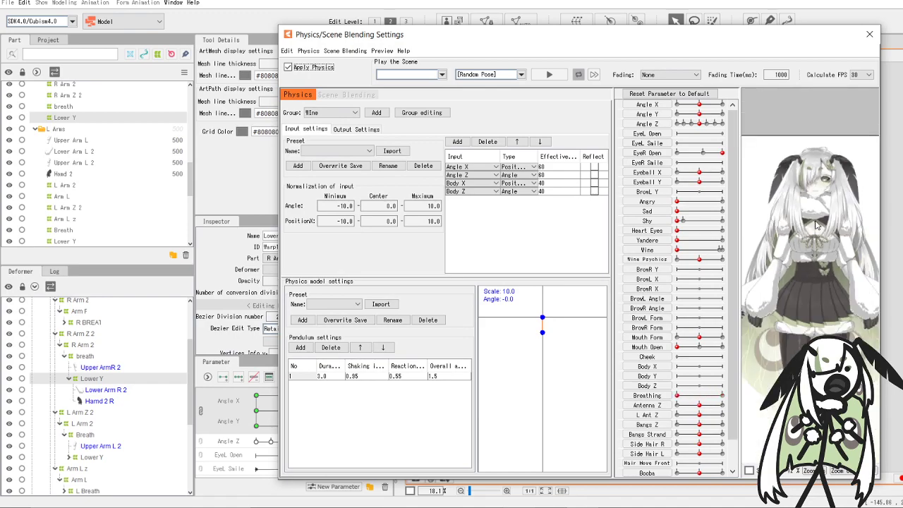
scroll(815, 224, "down", 2)
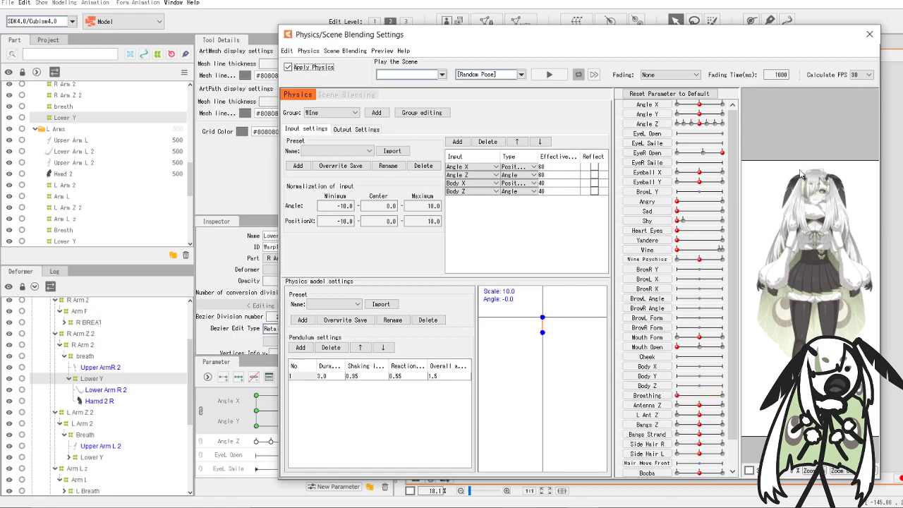
left_click(868, 35)
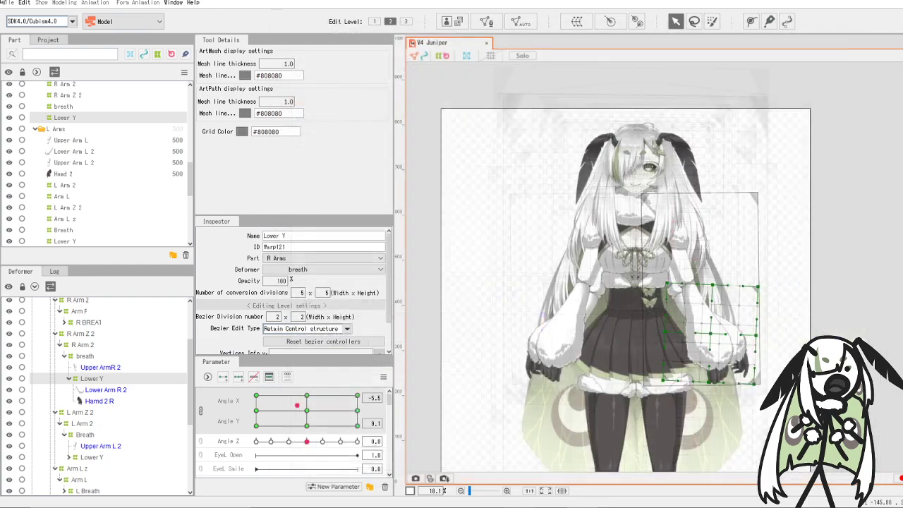
- Save the model and set the Breathing parameter to 1.0
left_click(7, 3)
left_click(28, 94)
scroll(334, 420, "down", 3)
scroll(334, 421, "down", 8)
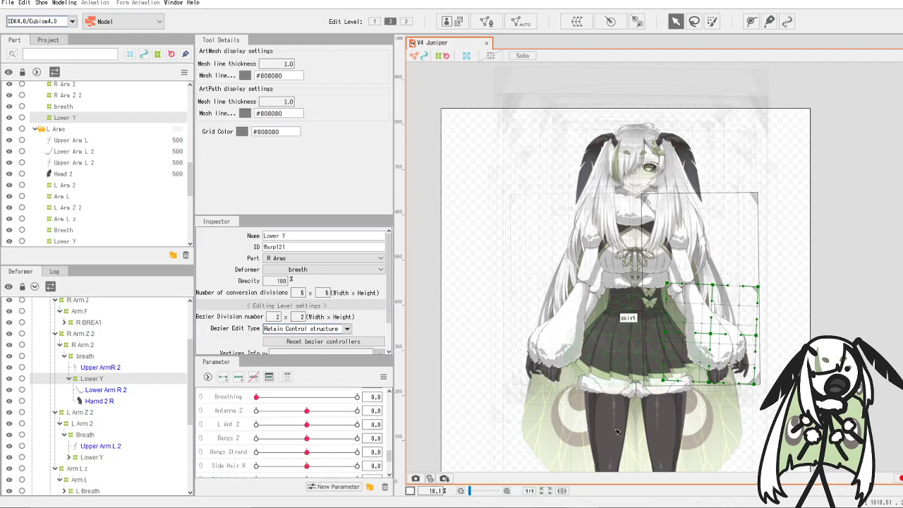
scroll(594, 346, "down", 4)
scroll(619, 444, "up", 2)
scroll(553, 304, "up", 1)
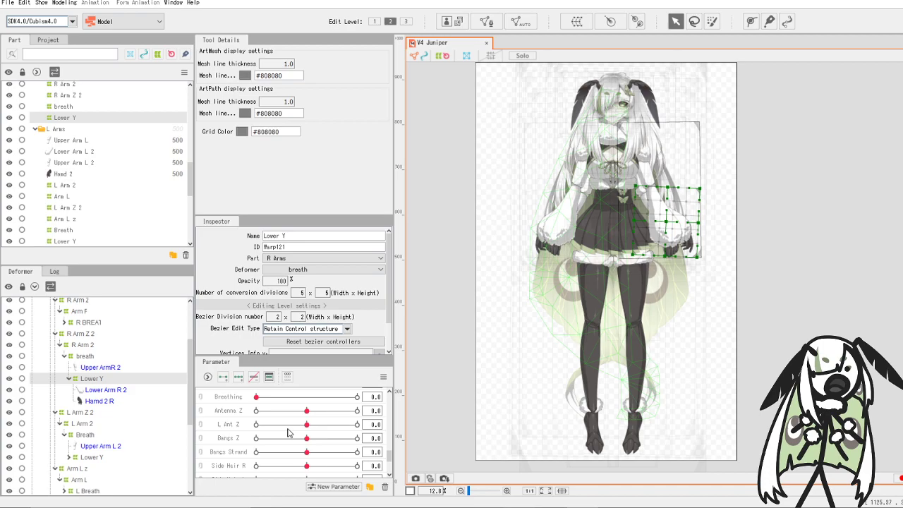
scroll(317, 423, "down", 1)
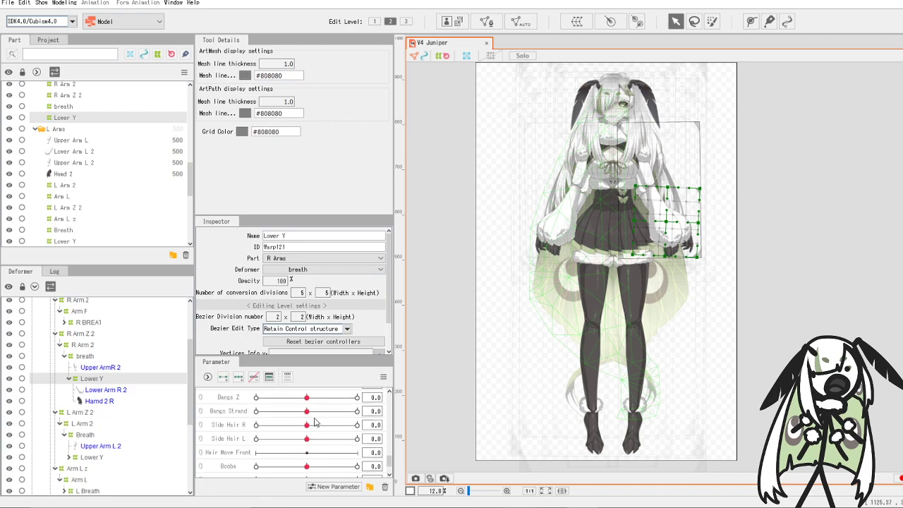
scroll(326, 424, "down", 1)
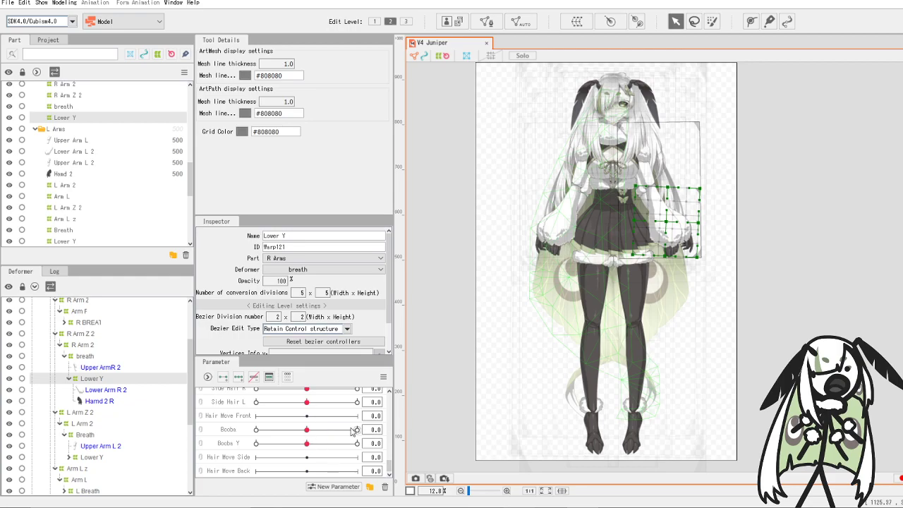
scroll(322, 438, "up", 1)
scroll(322, 438, "up", 1)
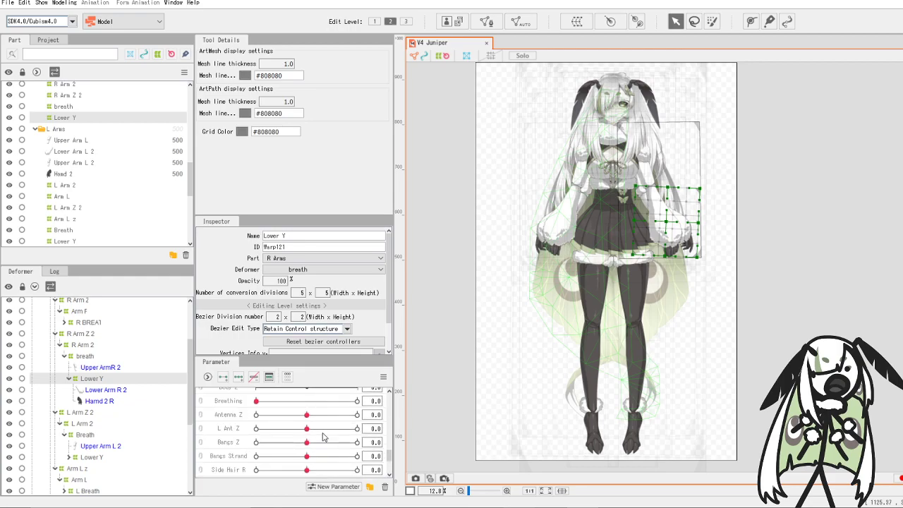
left_click_drag(274, 401, 379, 400)
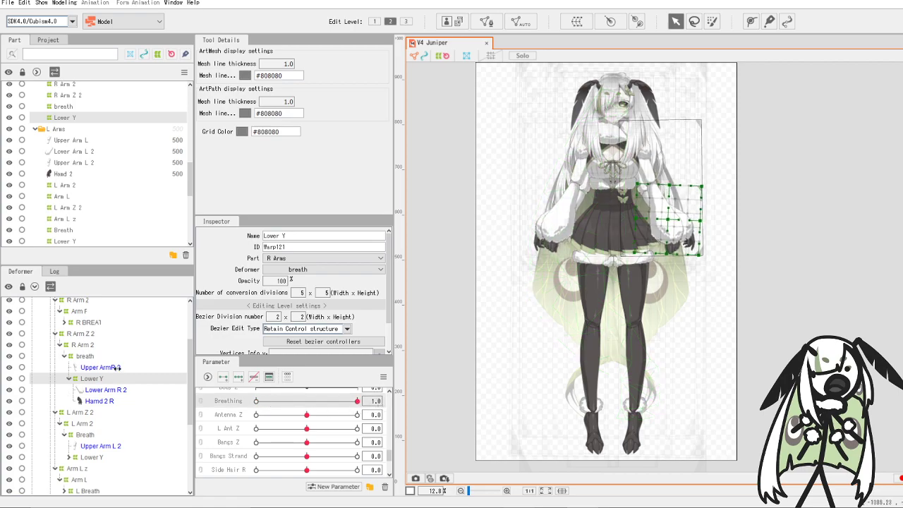
- Select the Head deformer and expand its hierarchy through Head2 and Back Hair Y to the children of Back Hair
scroll(120, 374, "down", 3)
scroll(94, 423, "down", 1)
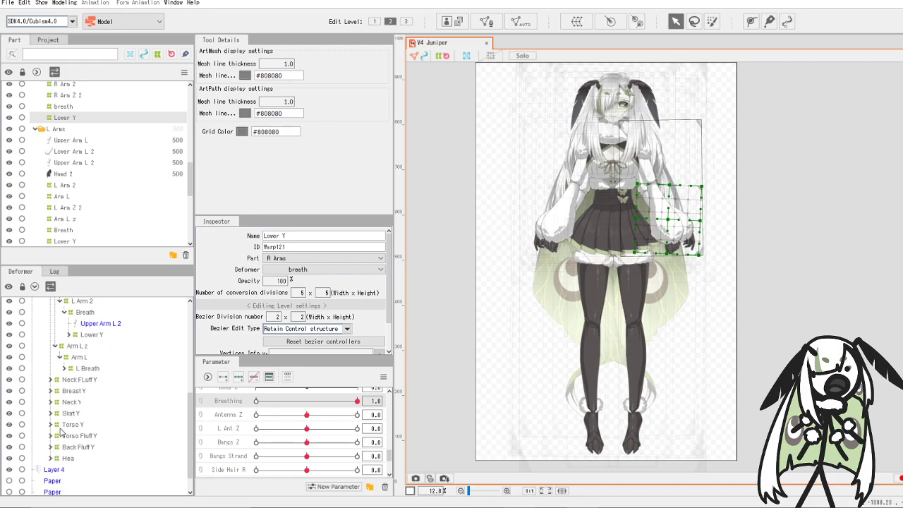
scroll(101, 400, "up", 6)
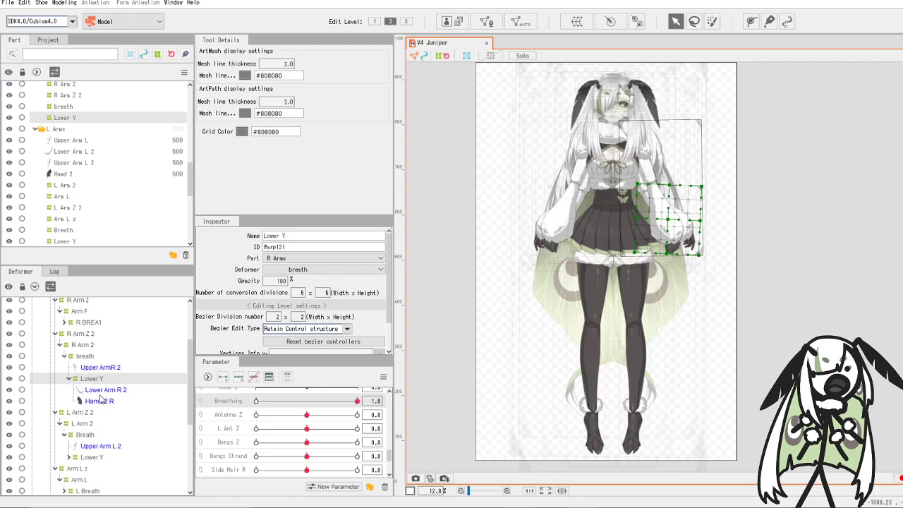
scroll(100, 400, "down", 3)
scroll(121, 399, "down", 3)
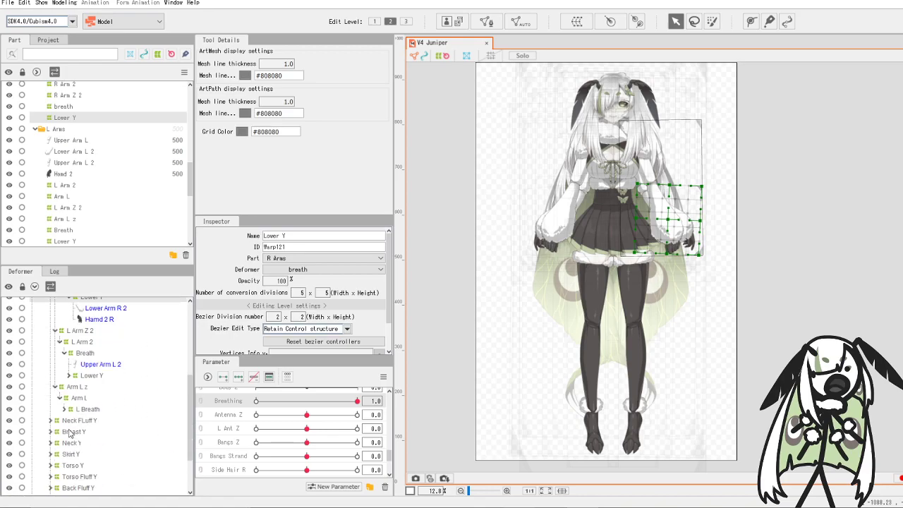
scroll(70, 434, "down", 2)
left_click(70, 460)
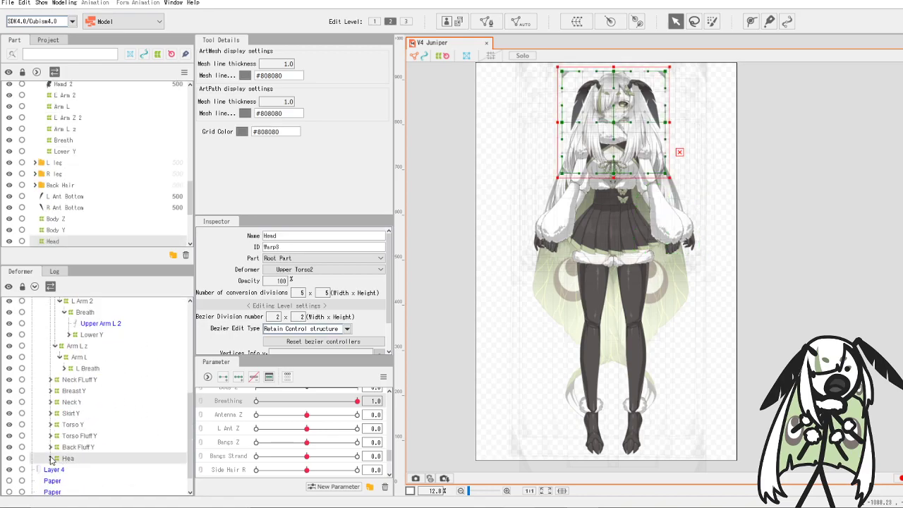
left_click(50, 459)
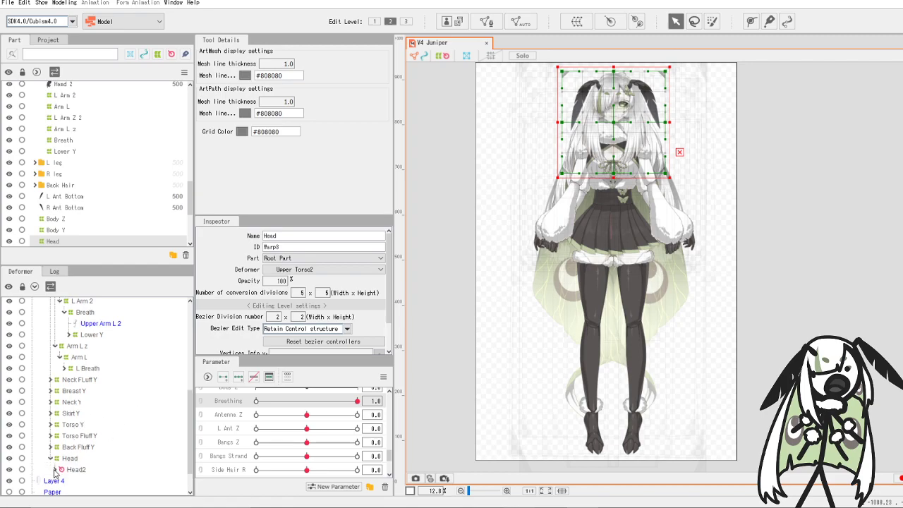
left_click(56, 470)
scroll(56, 470, "down", 2)
left_click(60, 434)
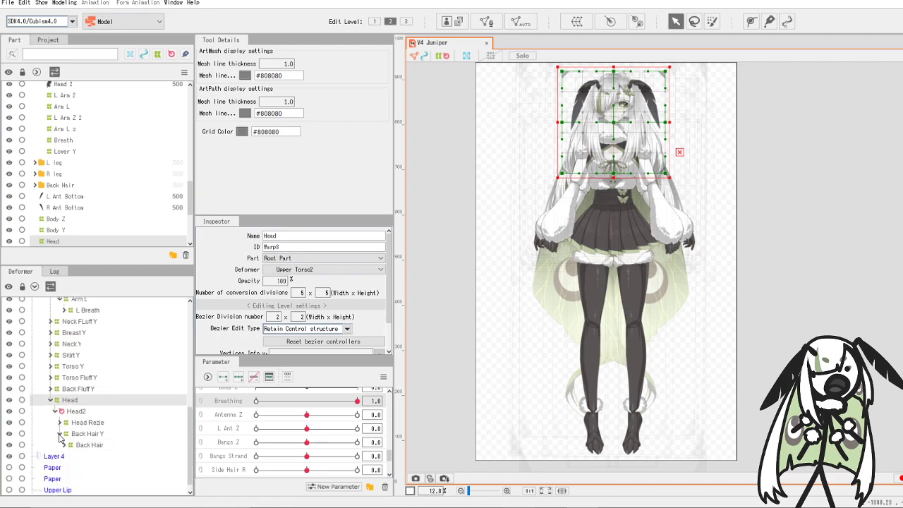
left_click(65, 446)
scroll(65, 445, "down", 3)
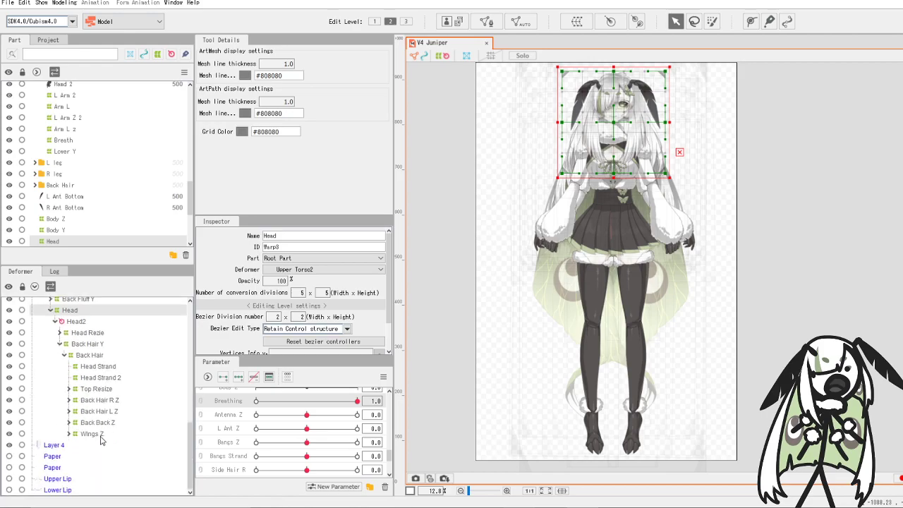
- Expand the Wings Z deformer through L Wing Z to the Wing L mesh, and select the L Wing deformer
left_click(90, 434)
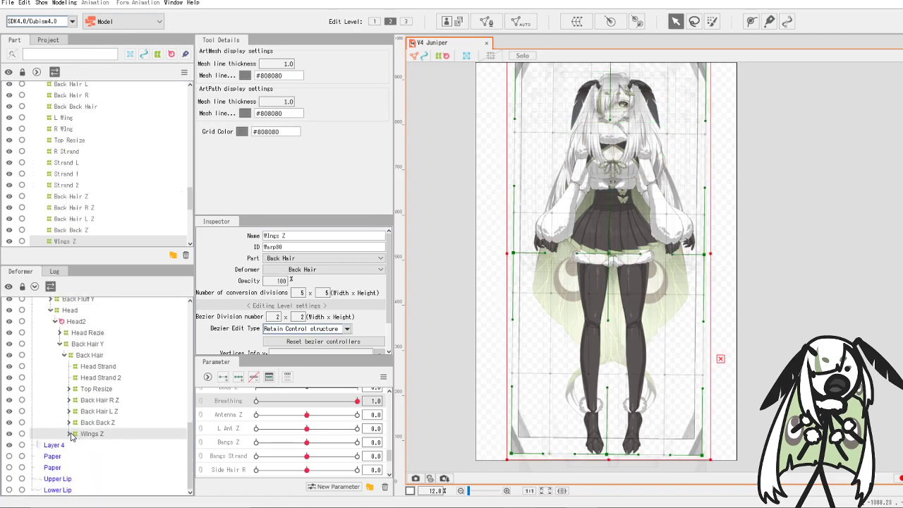
left_click(71, 434)
left_click(73, 445)
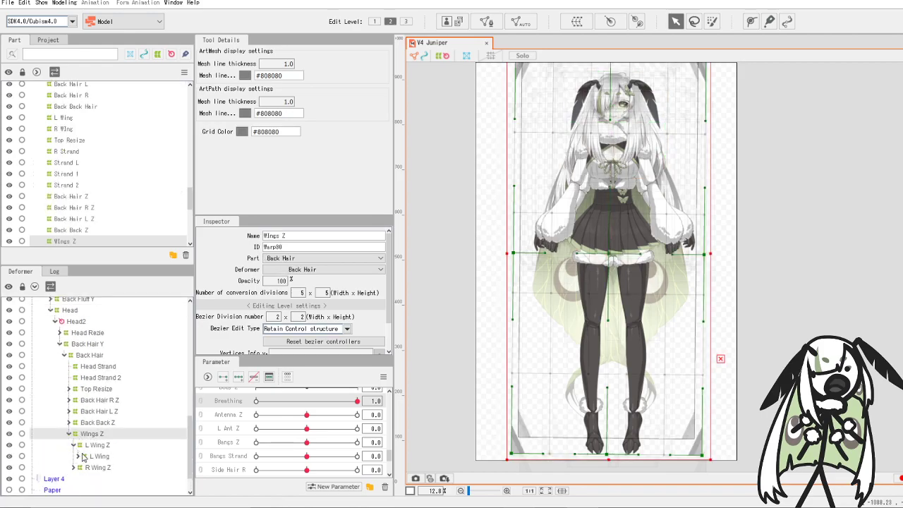
left_click(78, 456)
left_click(99, 457)
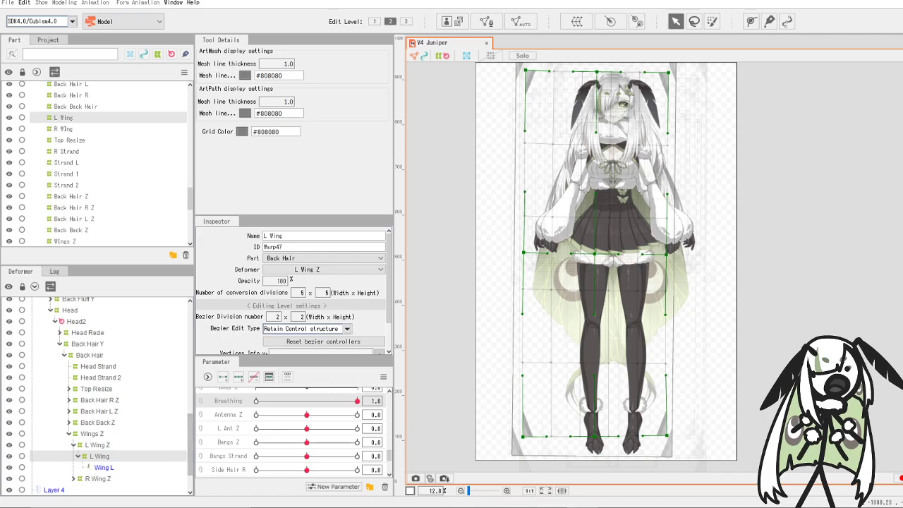
- Switch to the streaming software and hide the Display Capture source
key("alt+Tab")
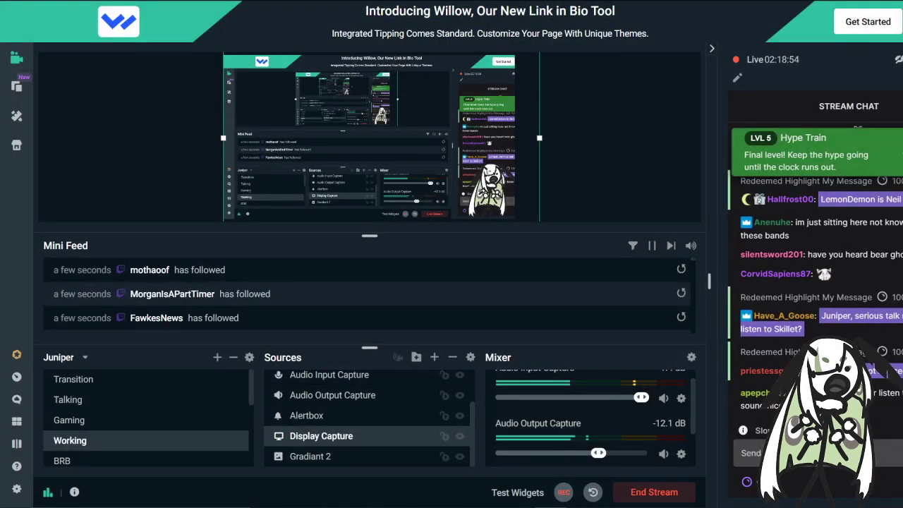
left_click(460, 437)
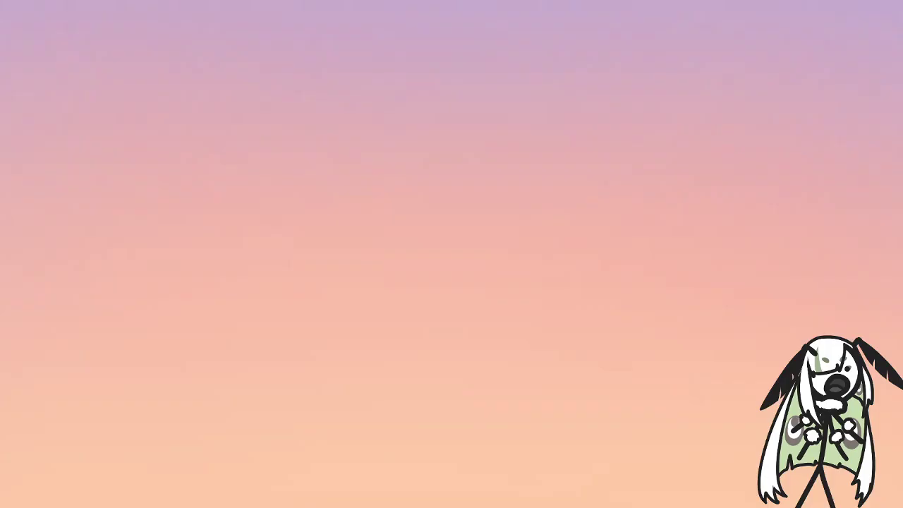
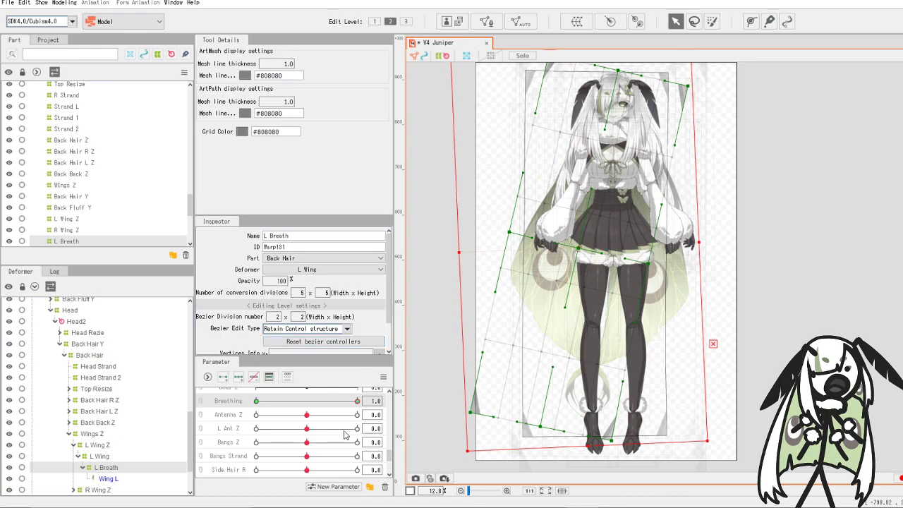
- Compare the wing at Breathing 0.0 and 1.0, and slightly adjust the rotation and position of the L Breath deformer at 1.0
left_click_drag(356, 400, 191, 413)
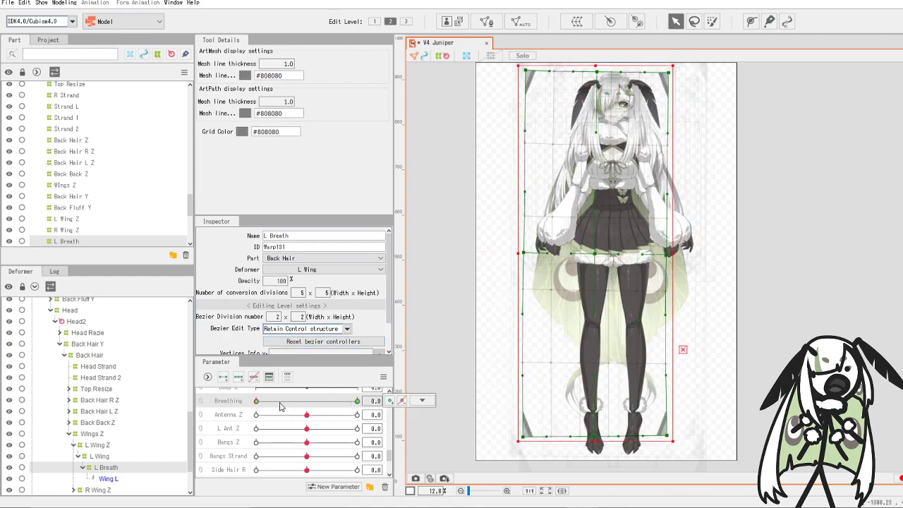
left_click_drag(280, 406, 366, 417)
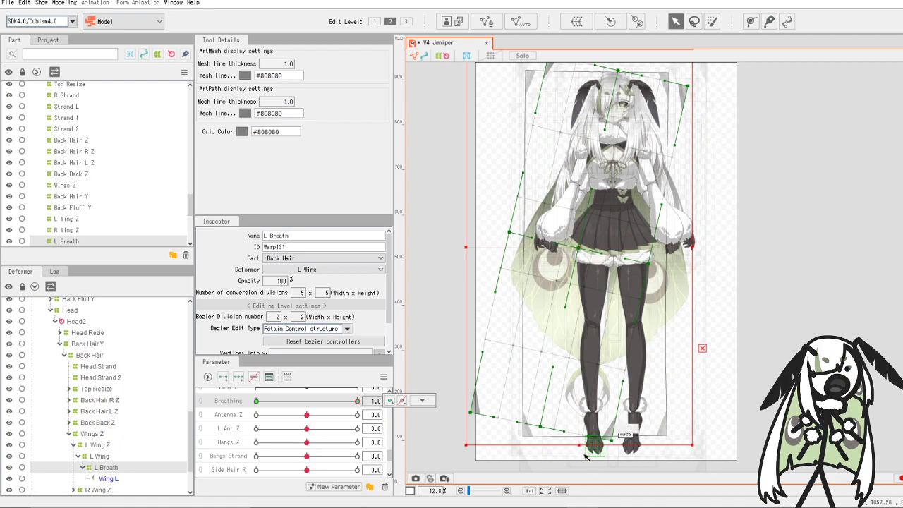
left_click_drag(580, 449, 586, 450)
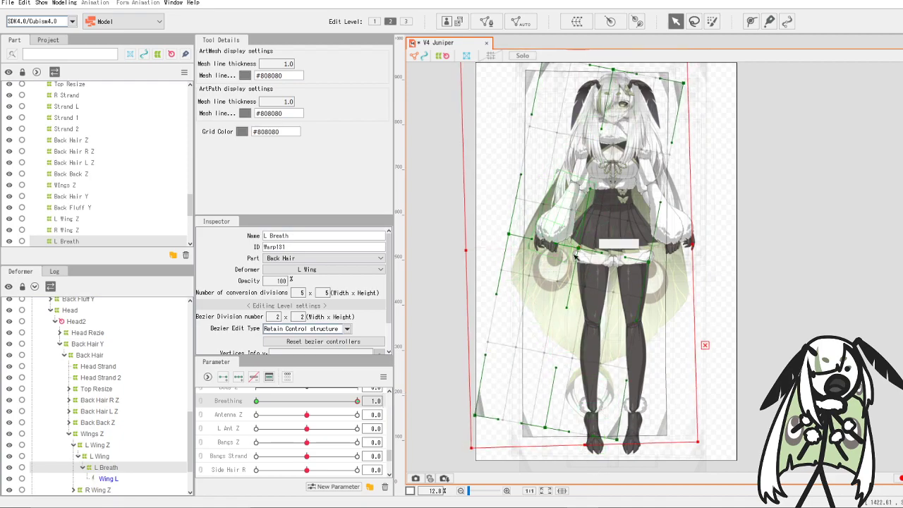
left_click_drag(579, 251, 580, 251)
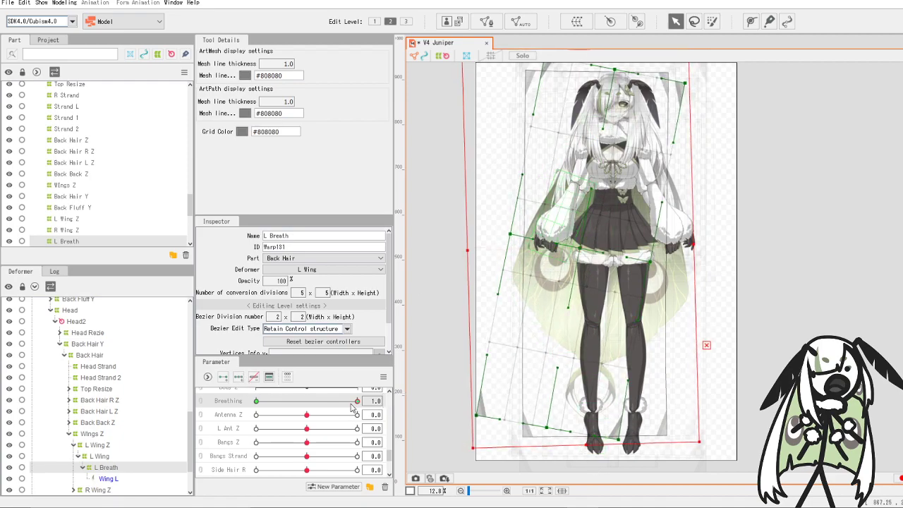
- Return Breathing to 0.0 and create a warp deformer named R Breath in the Back Hair part as parent of the Wing R mesh
left_click_drag(357, 400, 228, 423)
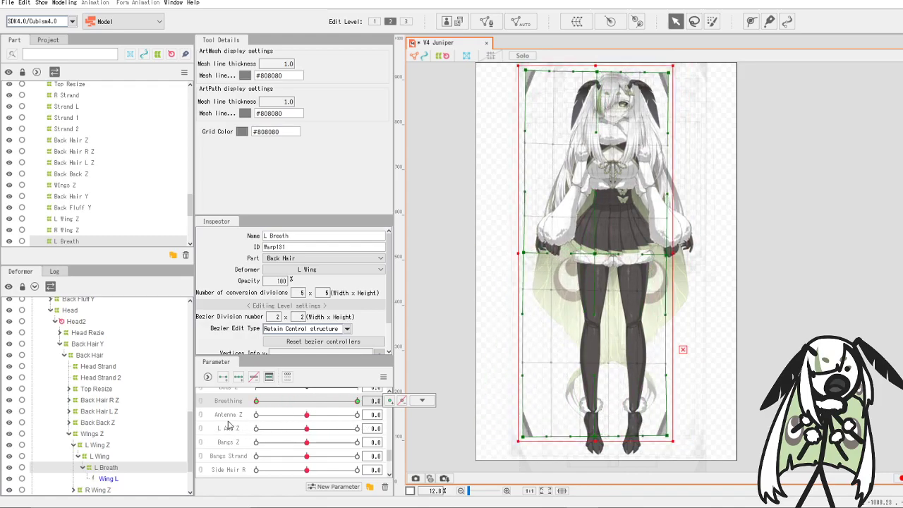
scroll(127, 403, "down", 2)
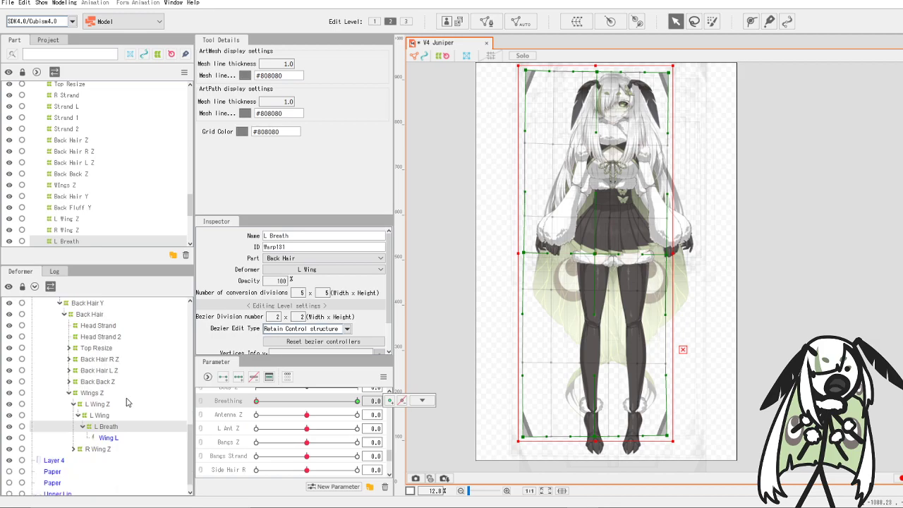
left_click(74, 449)
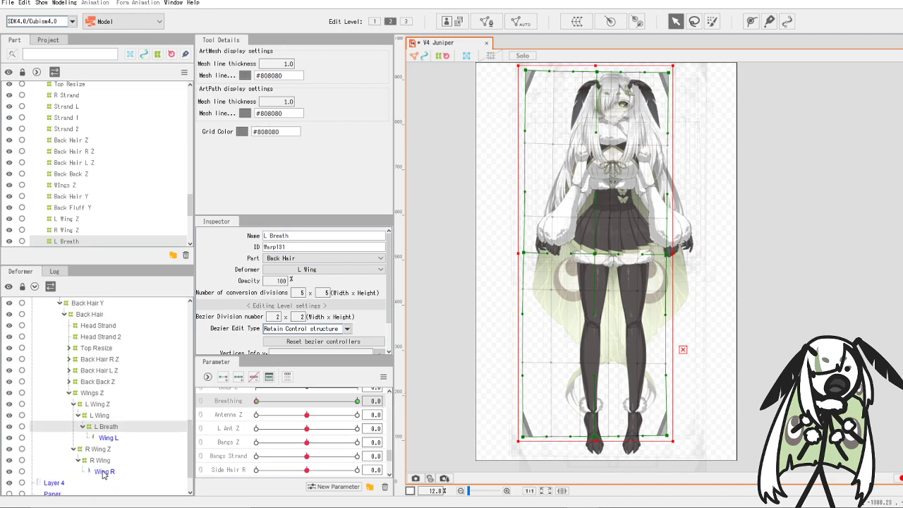
left_click(104, 471)
left_click(577, 22)
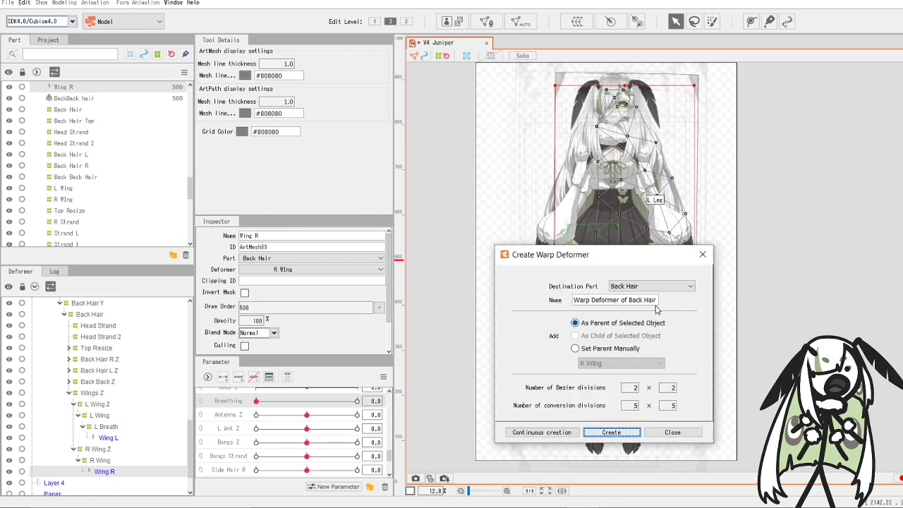
left_click_drag(658, 300, 539, 306)
type("R Breath")
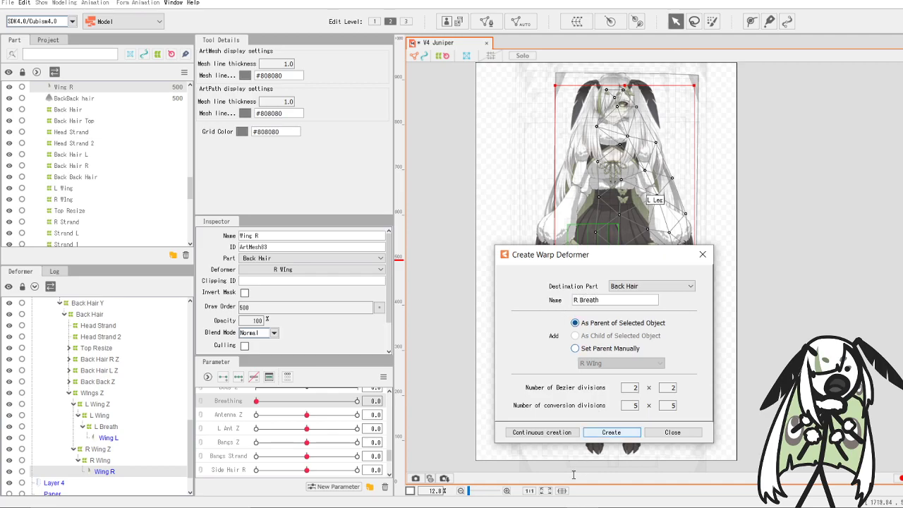
left_click(597, 432)
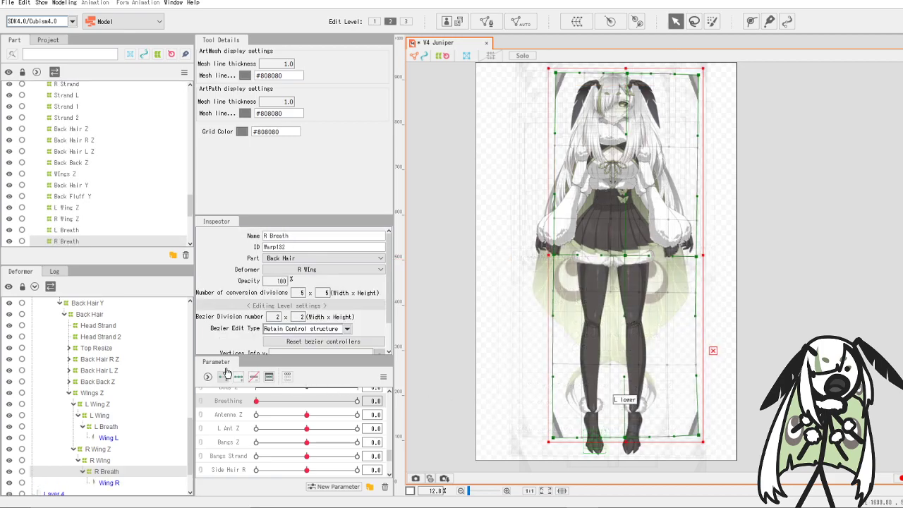
- Add Breathing keys to the R Breath deformer, then rotate it counter-clockwise at 1.0 and adjust its position
left_click_drag(257, 401, 455, 401)
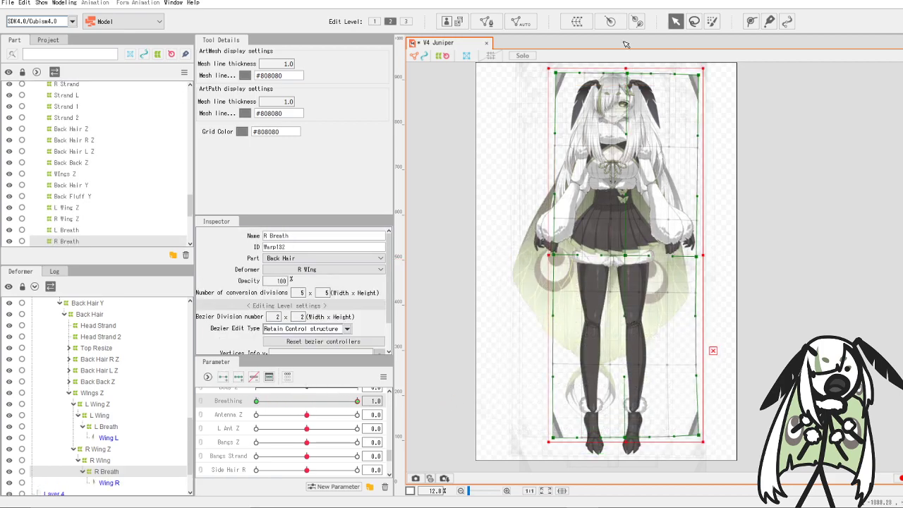
left_click_drag(626, 63, 598, 69)
left_click_drag(628, 257, 632, 253)
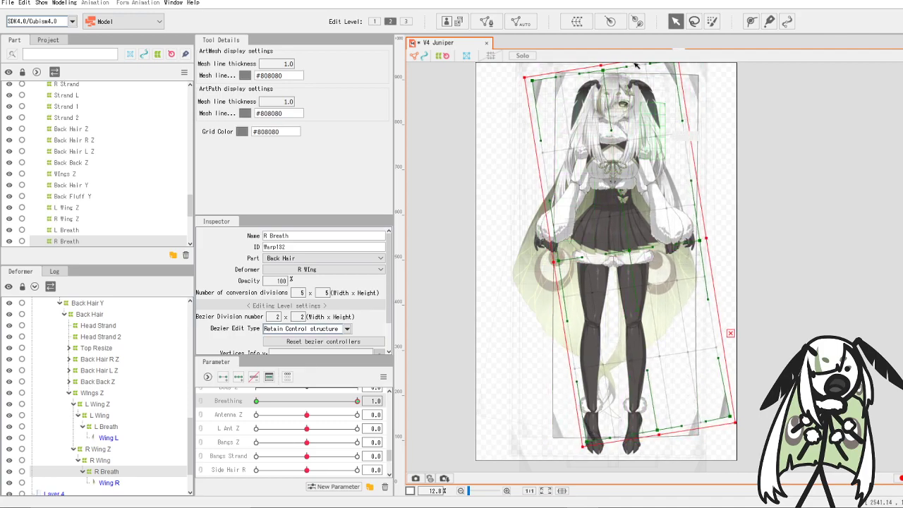
left_click_drag(599, 60, 589, 63)
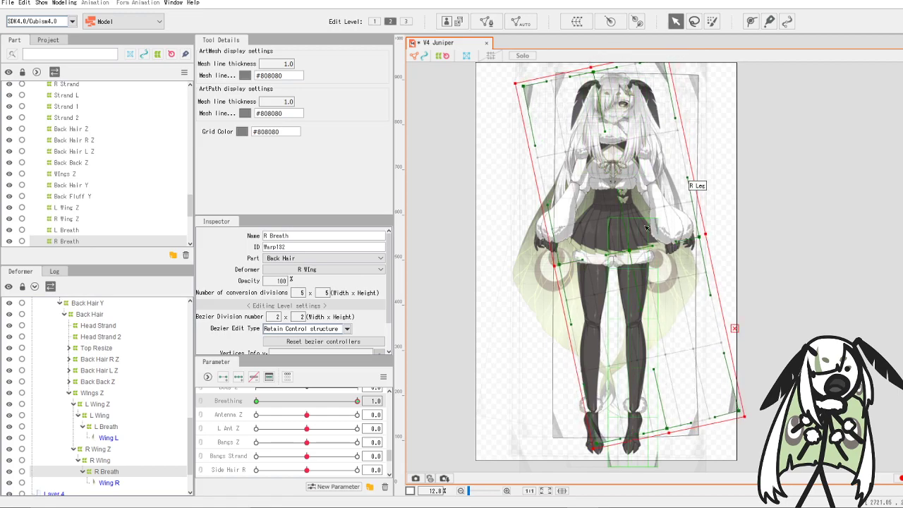
left_click_drag(629, 248, 633, 248)
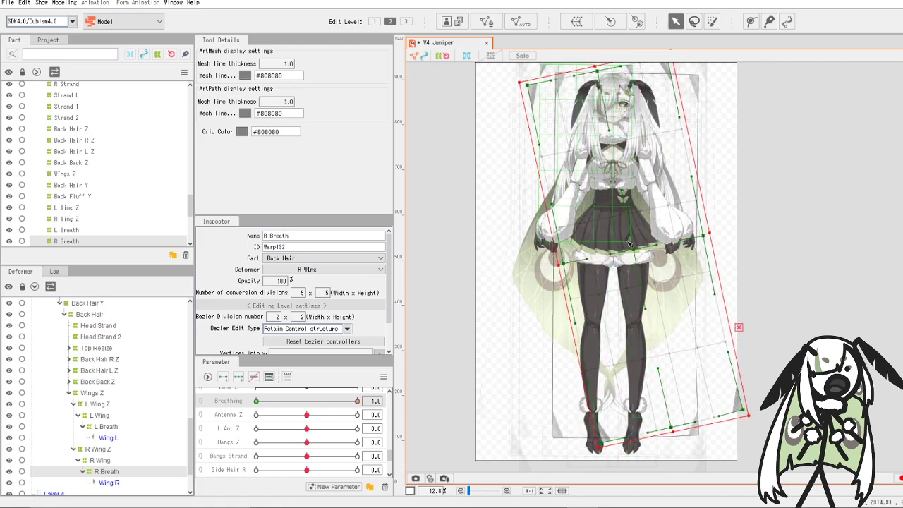
- Compare the wing at Breathing 0.0 and 1.0, then reduce the R Breath deformer's tilt and shift it slightly at 1.0
left_click_drag(354, 404, 198, 415)
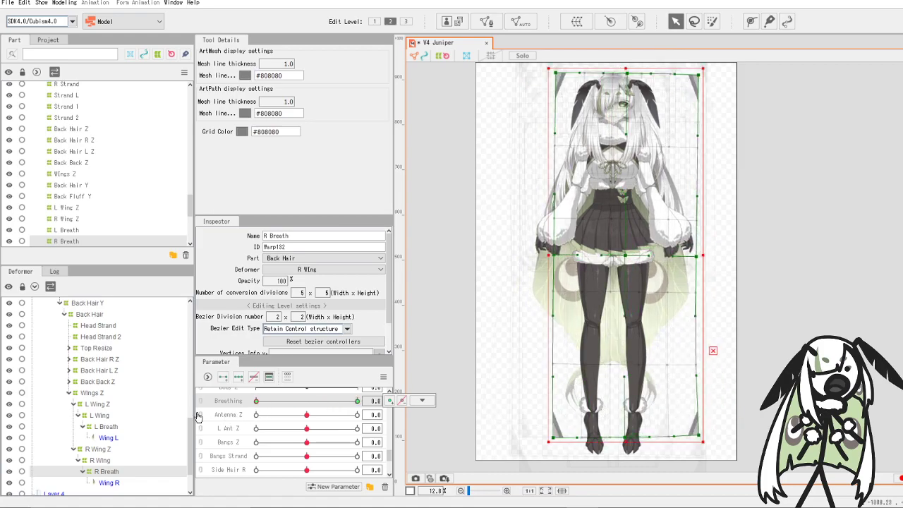
left_click_drag(257, 404, 238, 427)
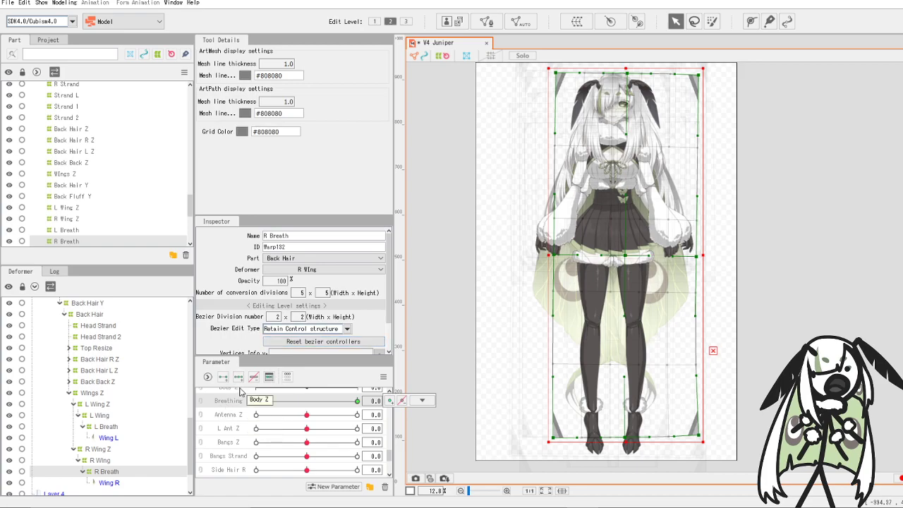
left_click_drag(273, 402, 408, 407)
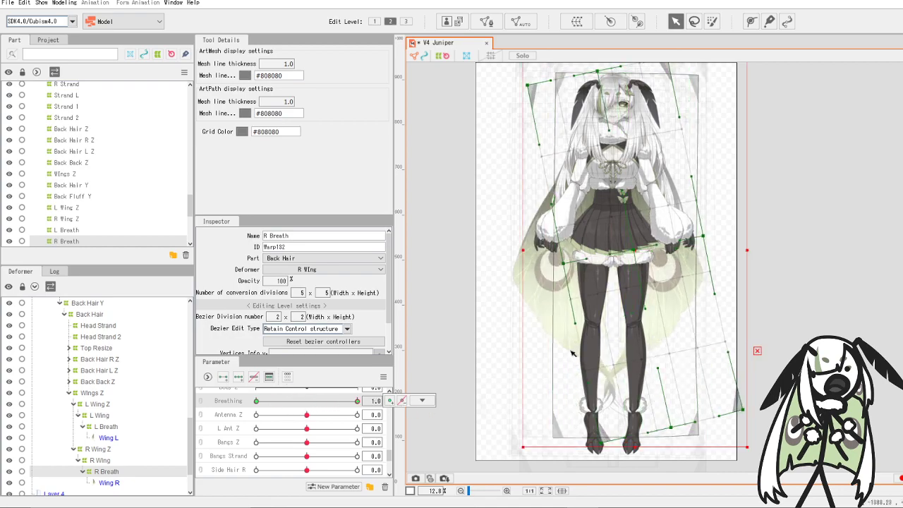
left_click_drag(633, 454, 615, 453)
left_click_drag(636, 252, 631, 256)
left_click_drag(350, 402, 389, 429)
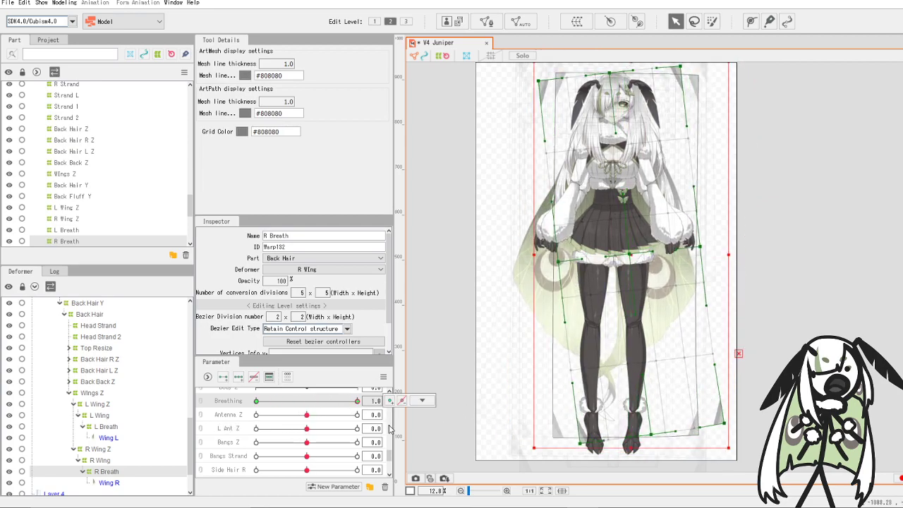
- Reduce the L Breath deformer's tilt and move it inward at Breathing 1.0, and give it a slight clockwise tilt at 0.0
left_click(103, 427)
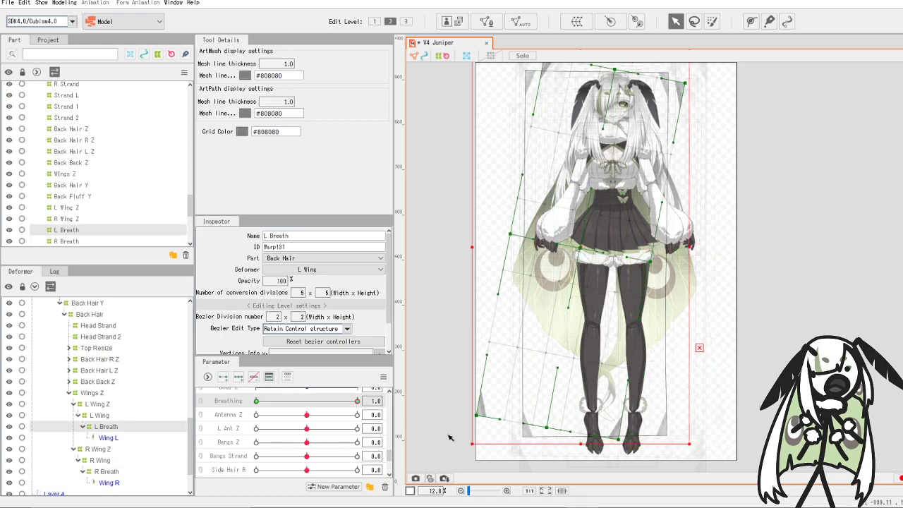
left_click_drag(583, 449, 611, 314)
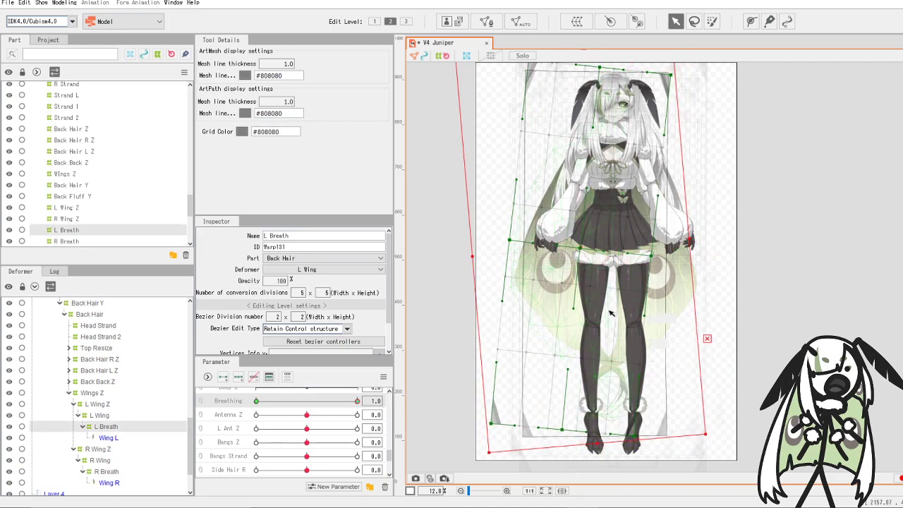
left_click_drag(584, 251, 595, 258)
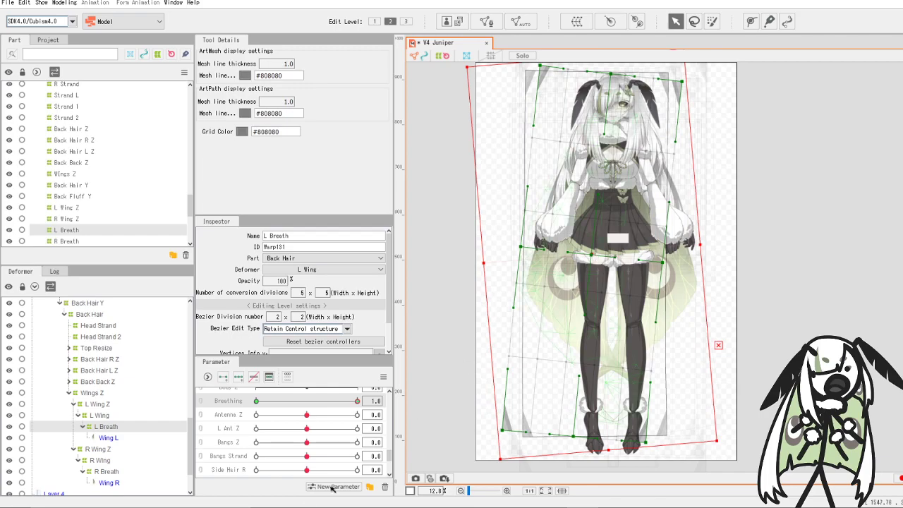
left_click_drag(346, 405, 387, 422)
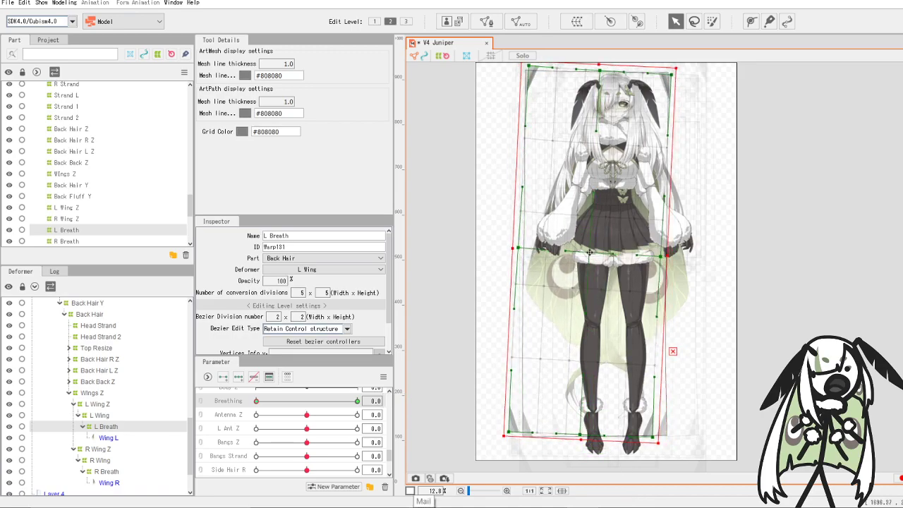
- Rotate the L Breath deformer further clockwise at Breathing 1.0, nudge it back outward, and check the wing's movement
left_click_drag(270, 400, 238, 416)
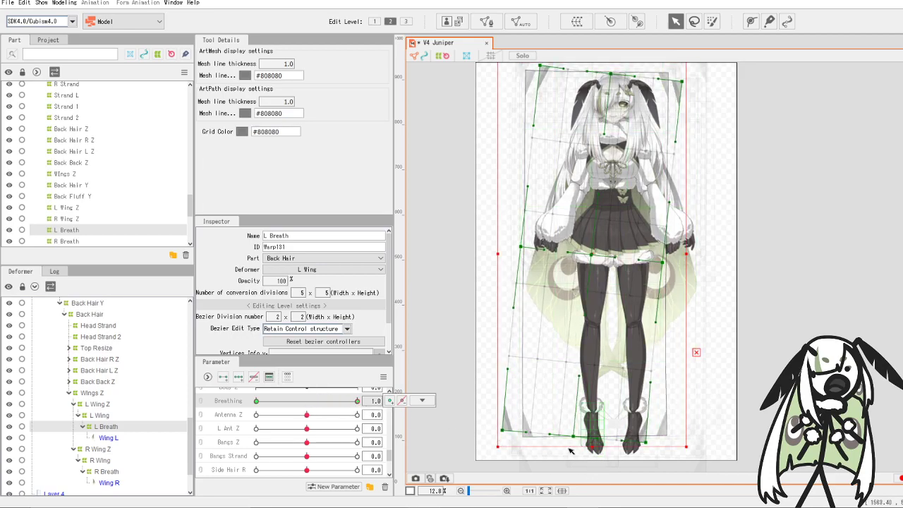
left_click_drag(592, 454, 577, 452)
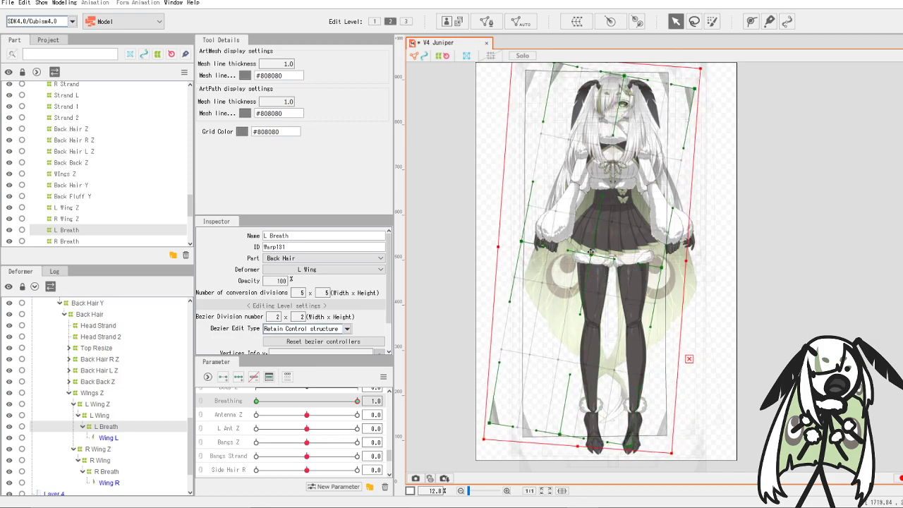
left_click_drag(590, 251, 588, 253)
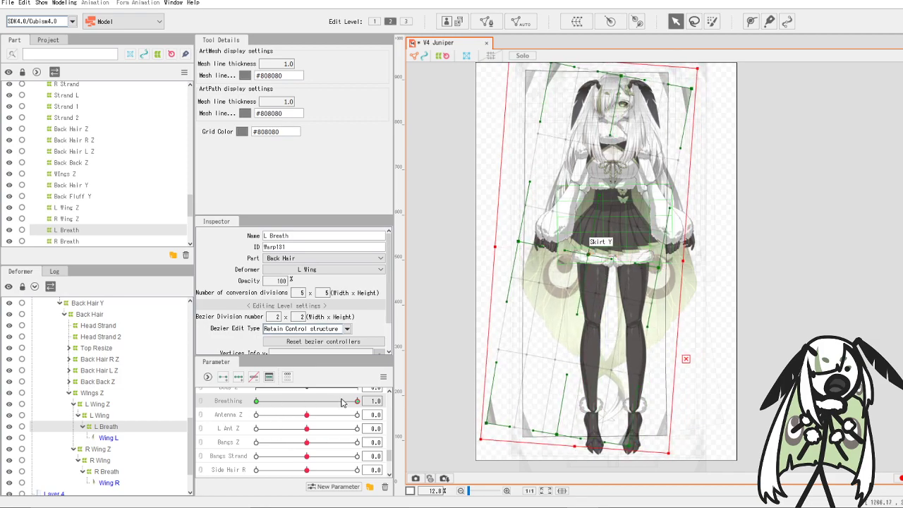
left_click_drag(356, 401, 374, 411)
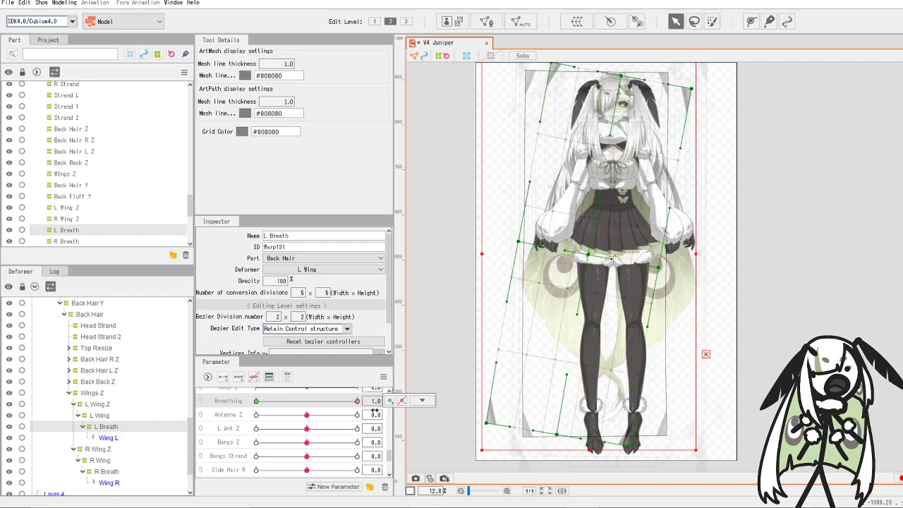
- Rotate the R Breath deformer further counter-clockwise at Breathing 1.0, shift it slightly outward, and check it against 0.0
left_click(113, 472)
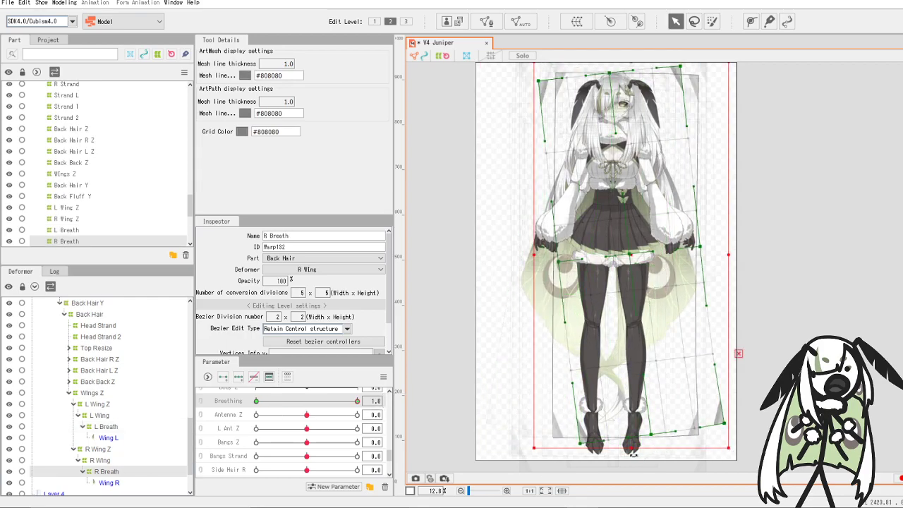
left_click_drag(634, 455, 647, 455)
left_click_drag(636, 253, 639, 252)
left_click_drag(357, 401, 241, 404)
left_click(422, 401)
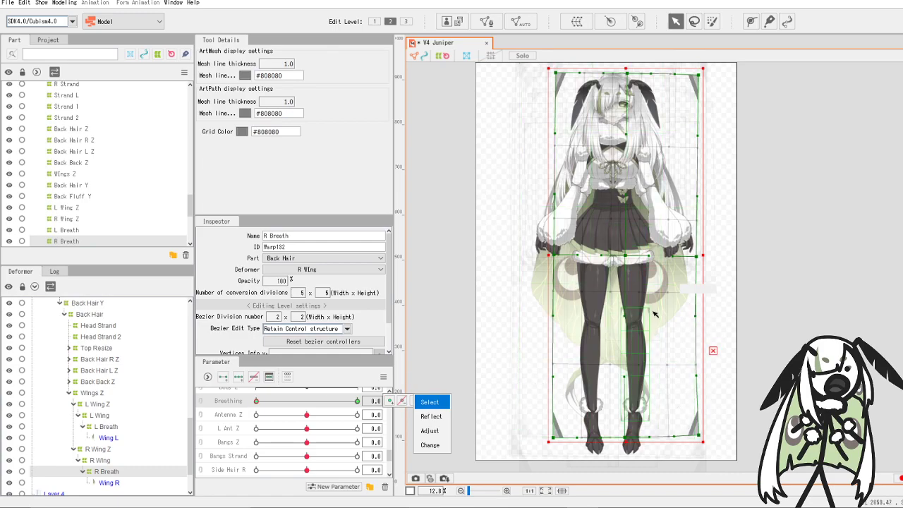
left_click_drag(657, 253, 656, 269)
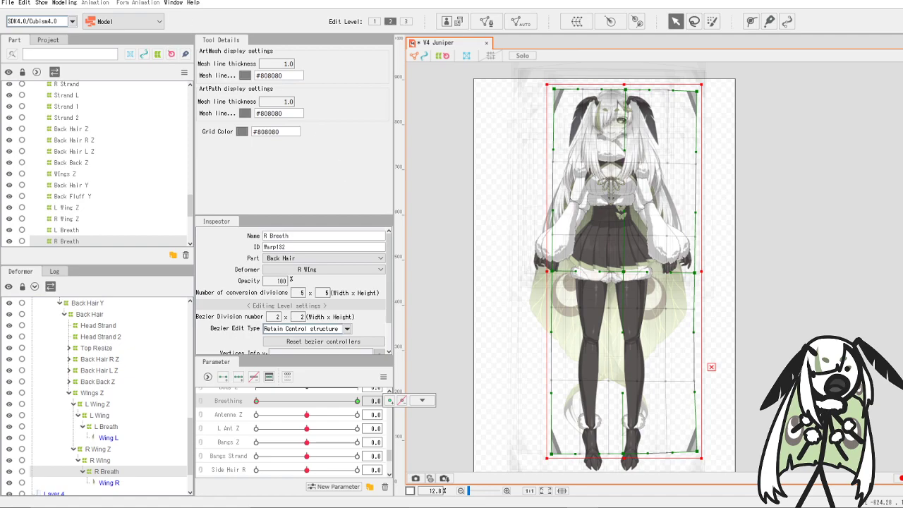
left_click(64, 2)
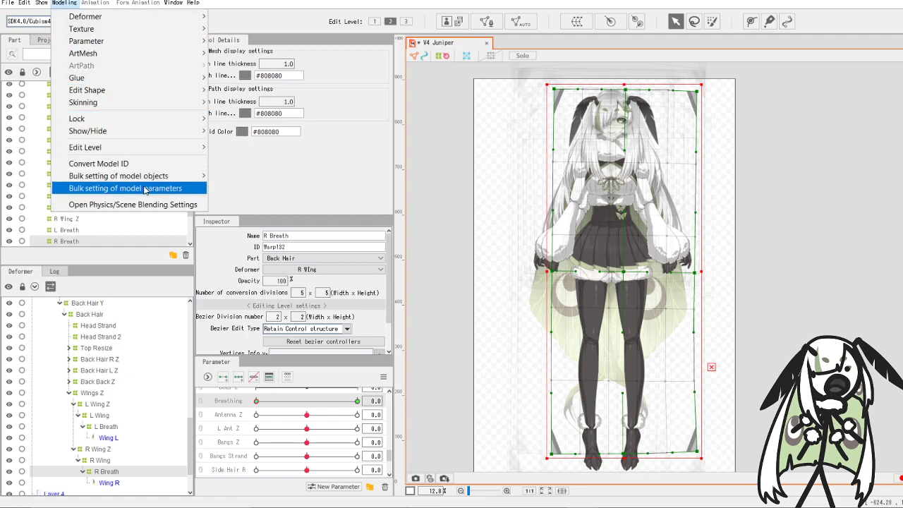
left_click(64, 3)
left_click(37, 3)
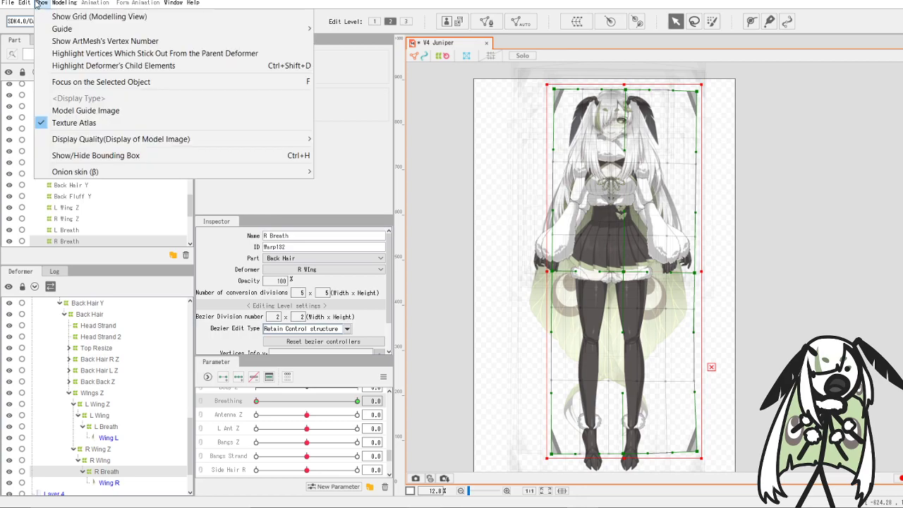
left_click(40, 4)
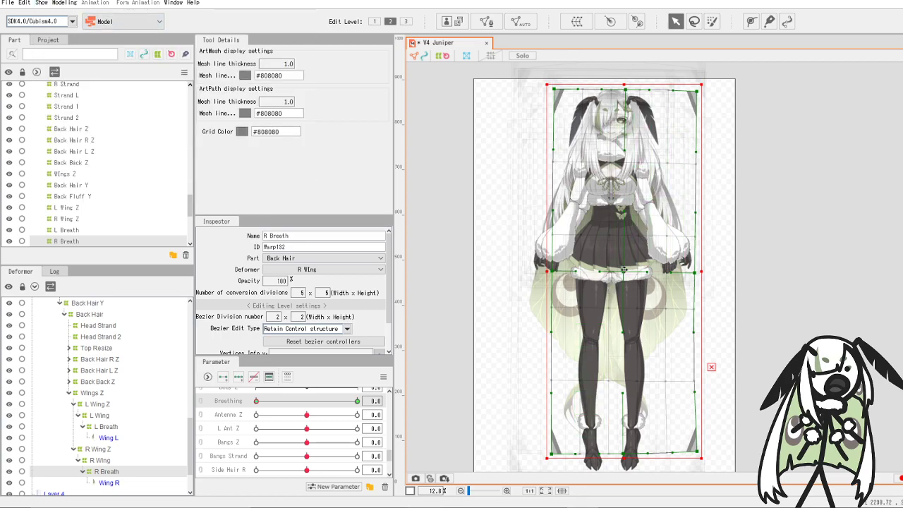
- Nudge the R Breath deformer slightly outward at Breathing 0.0 and raise it a little at 1.0
left_click_drag(626, 272, 629, 272)
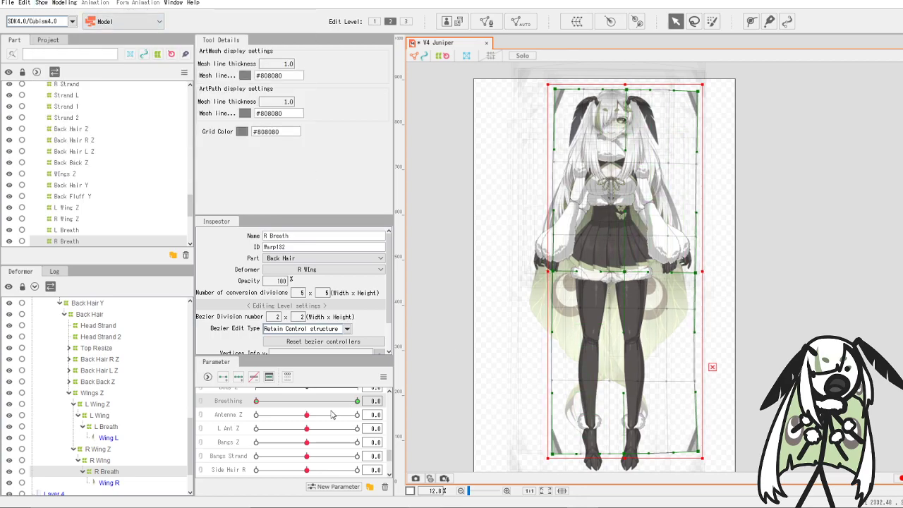
left_click_drag(257, 400, 363, 402)
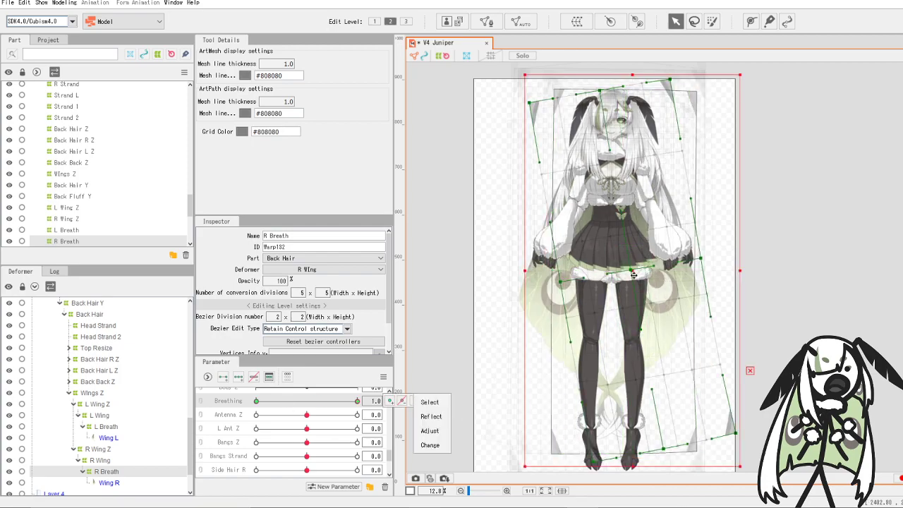
left_click_drag(633, 275, 633, 269)
left_click_drag(353, 413, 240, 421)
- Raise the L Breath deformer slightly at Breathing 1.0 and check the movement of both wings
left_click(130, 429)
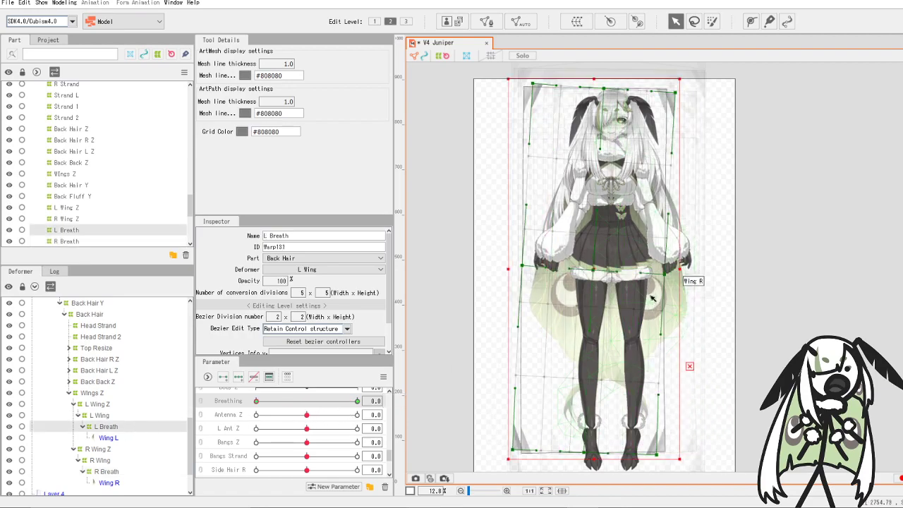
left_click_drag(338, 401, 395, 403)
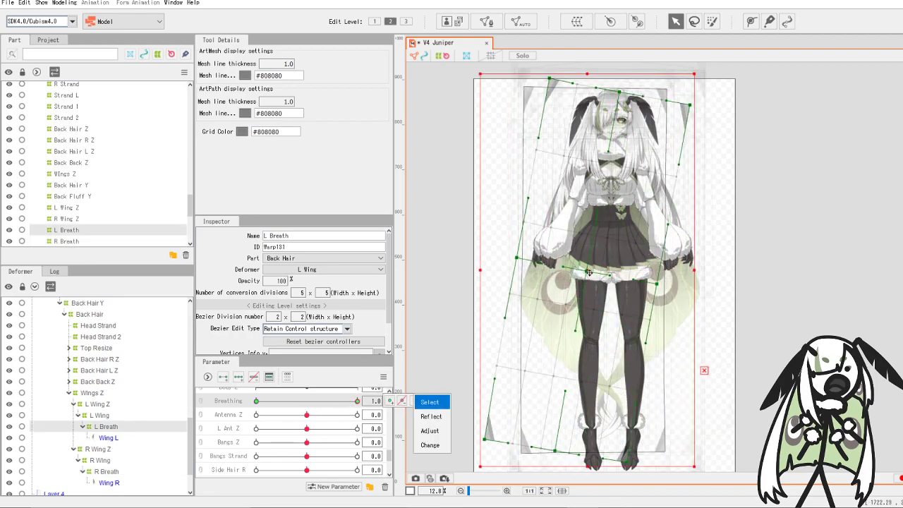
left_click_drag(590, 272, 589, 267)
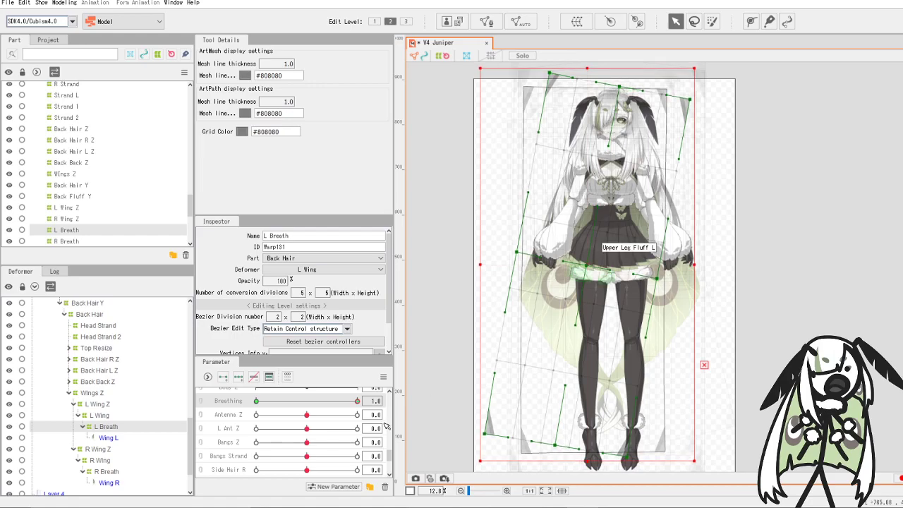
left_click_drag(357, 400, 361, 432)
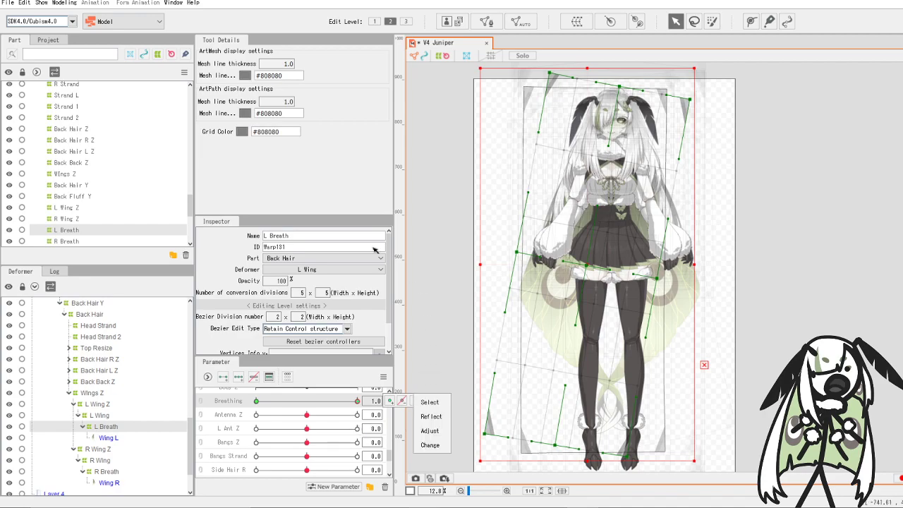
- Open the Physics/Scene Blending Settings for the model
left_click(65, 4)
left_click(158, 205)
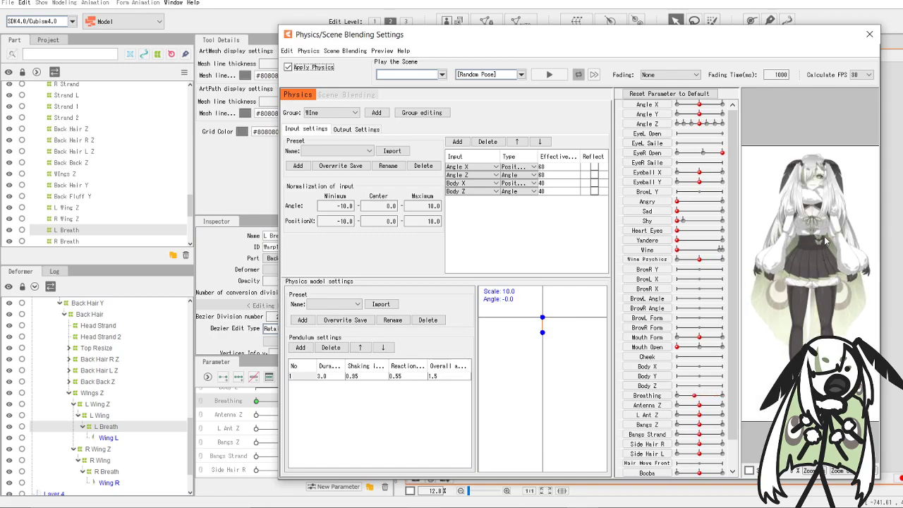
- Preview the model's breathing and a Random Pose playback with physics applied, and close the Physics/Scene Blending Settings
scroll(824, 241, "up", 4)
scroll(809, 228, "down", 5)
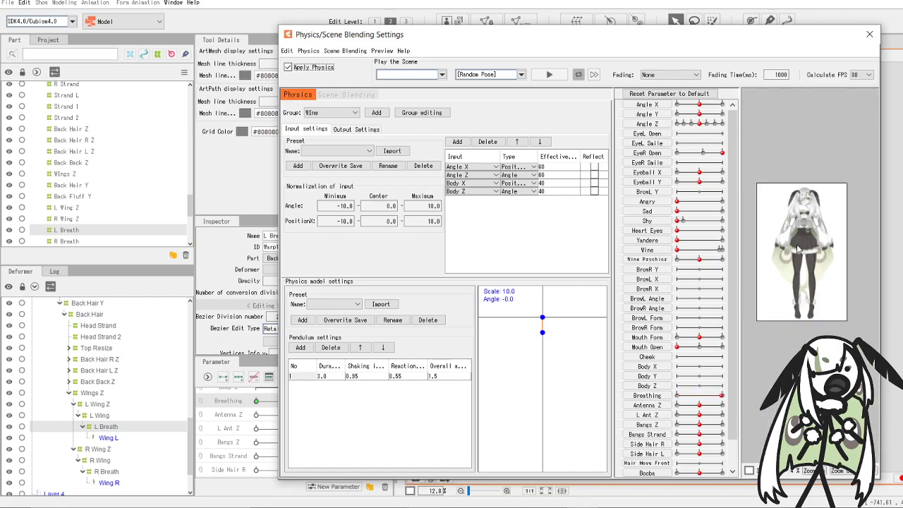
scroll(803, 236, "up", 2)
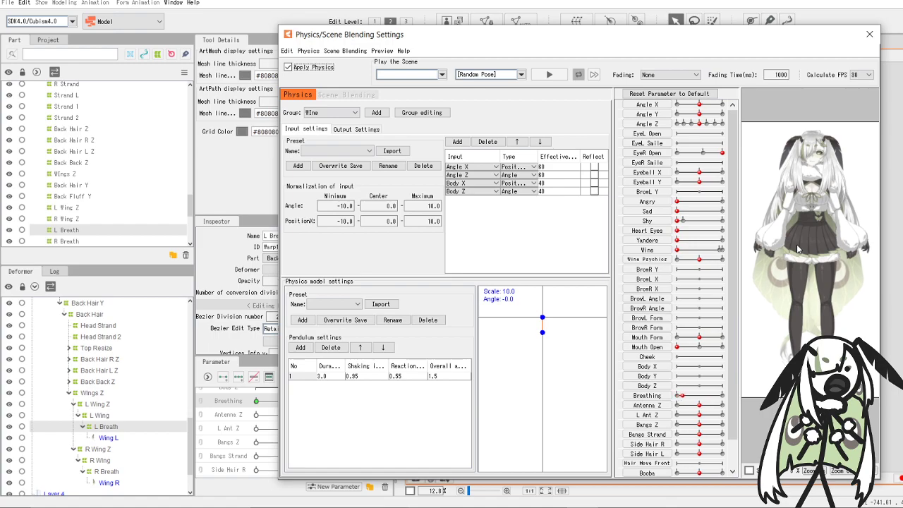
scroll(799, 248, "down", 2)
left_click(561, 75)
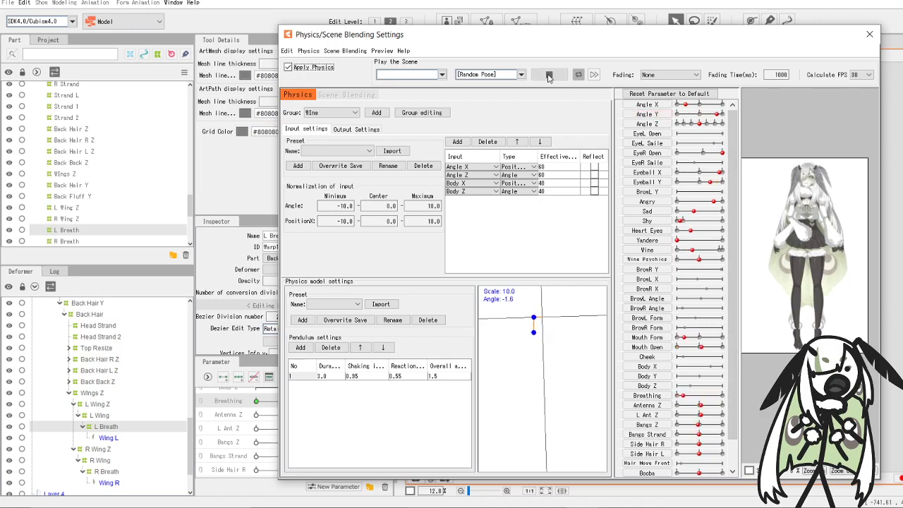
left_click(549, 75)
left_click(871, 35)
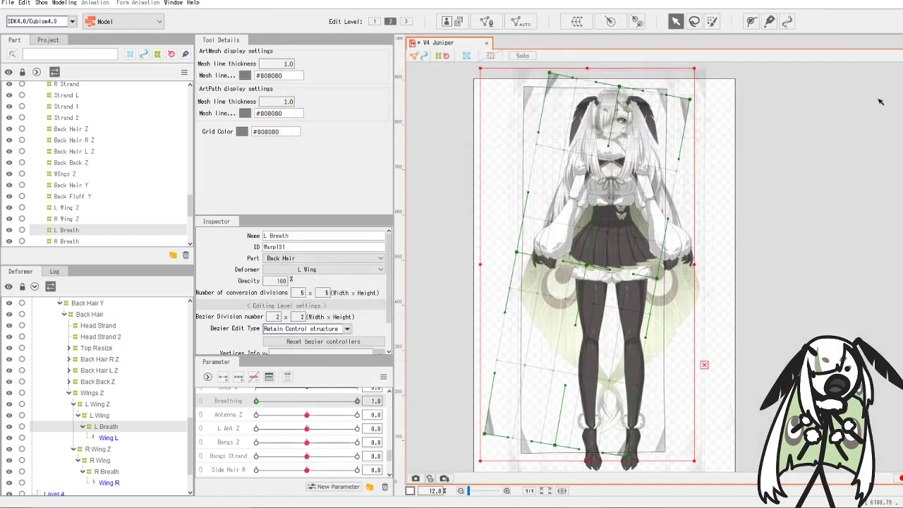
- Revert the L Breath and R Breath deformers to their earlier, smaller rotations and set Breathing to 1.0
left_click(656, 128)
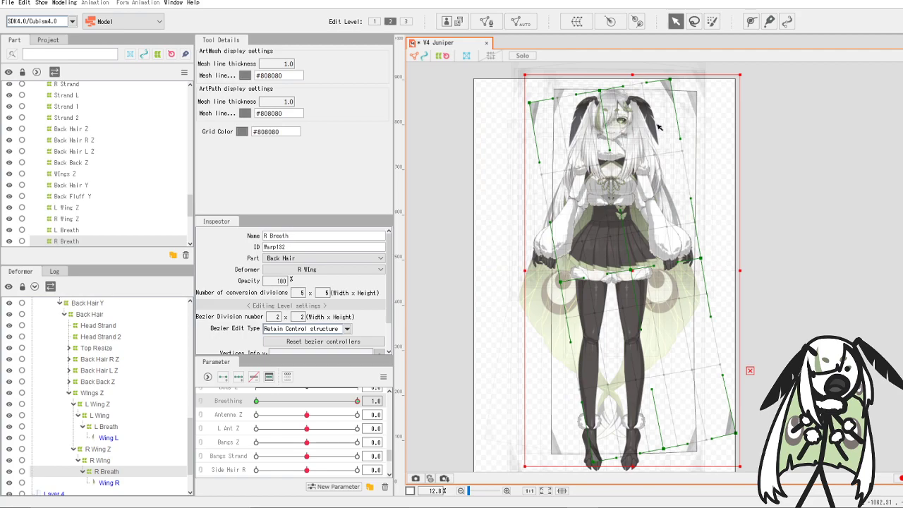
left_click(657, 129)
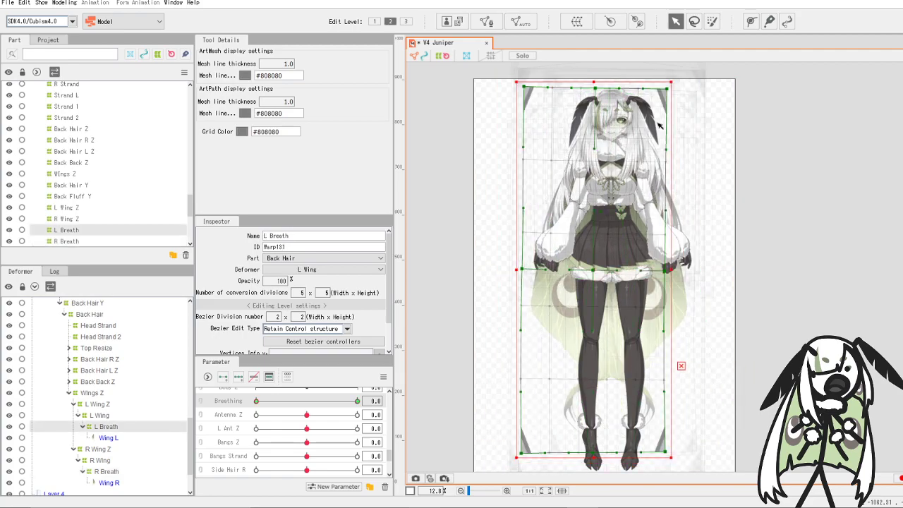
left_click_drag(257, 402, 412, 417)
- Preview the reduced wing breathing in the Physics/Scene Blending Settings, close them, and check the Breathing movement in the model view
left_click(64, 3)
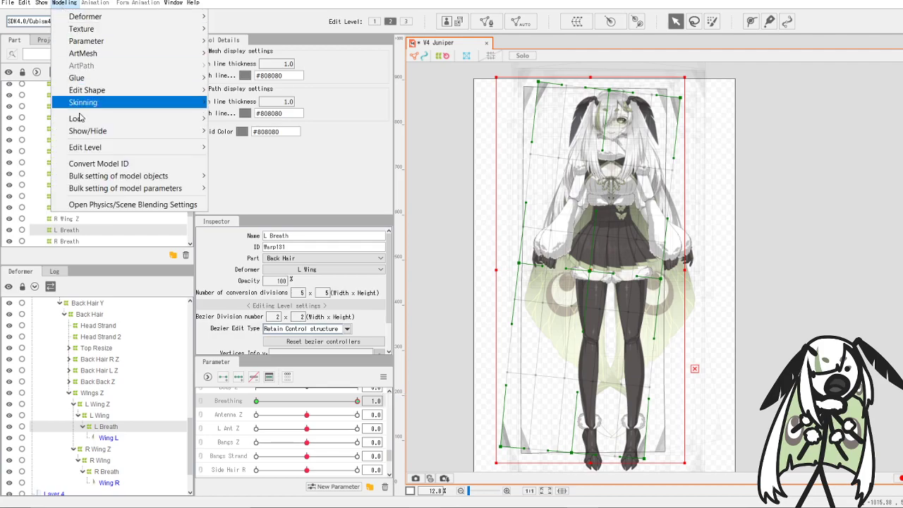
left_click(111, 203)
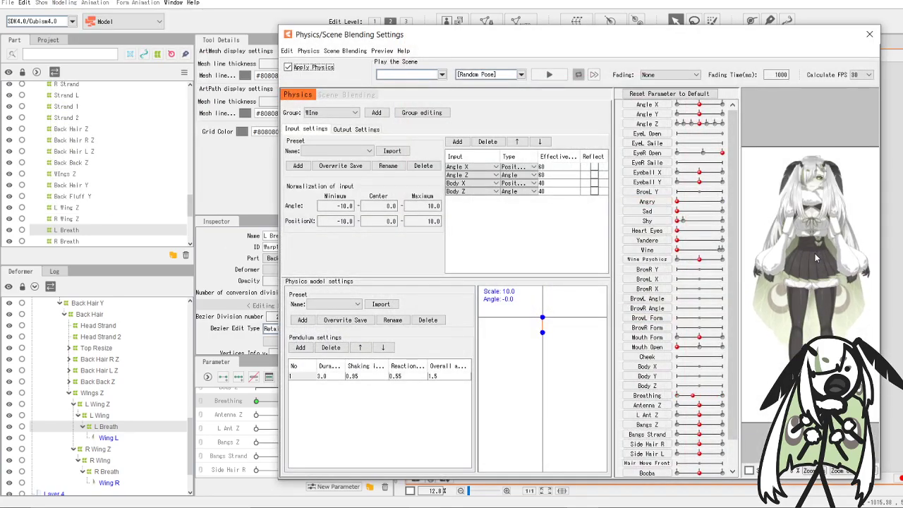
scroll(786, 226, "down", 4)
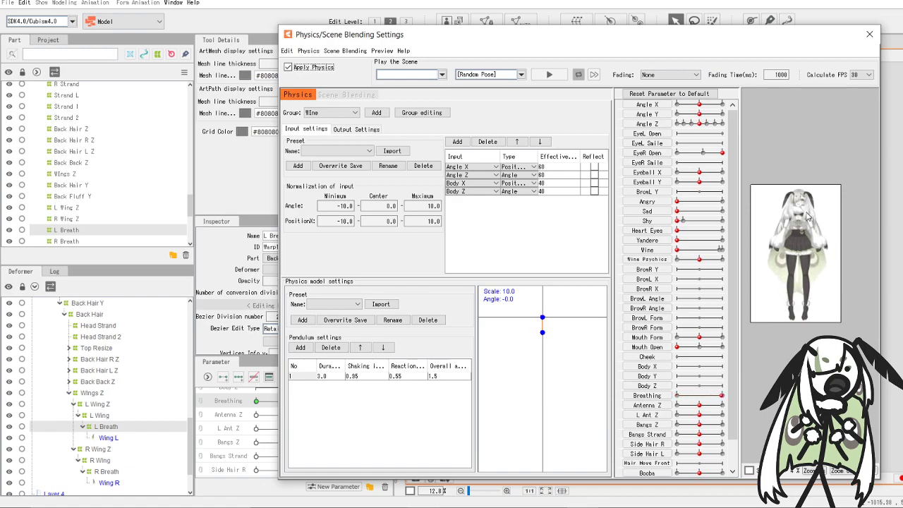
scroll(789, 207, "up", 3)
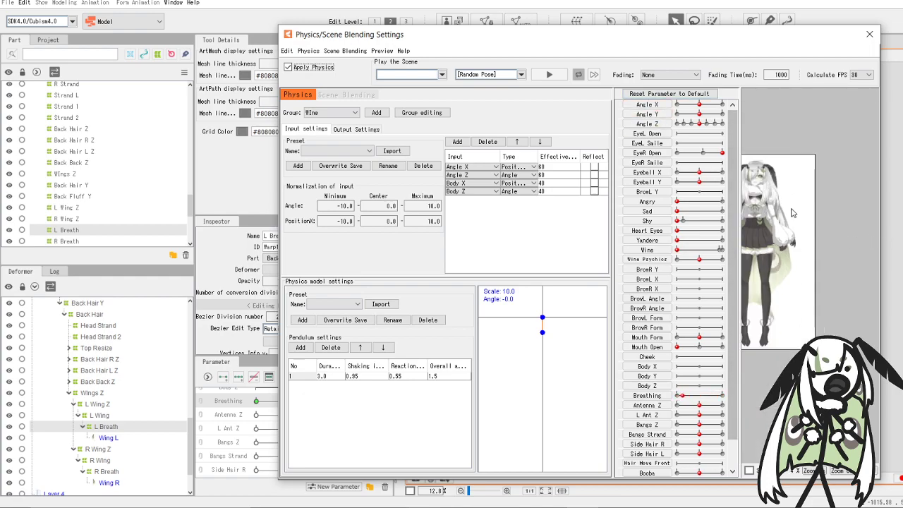
scroll(788, 207, "down", 3)
scroll(788, 207, "up", 4)
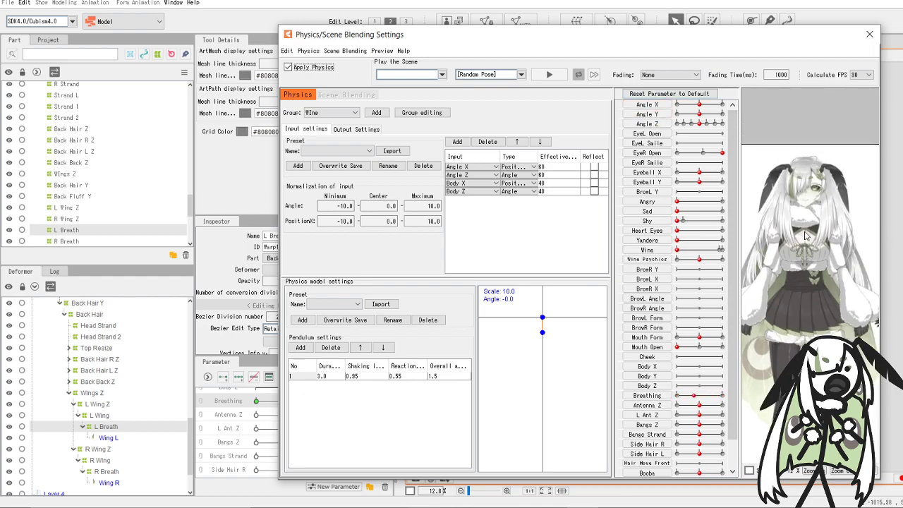
scroll(806, 237, "down", 1)
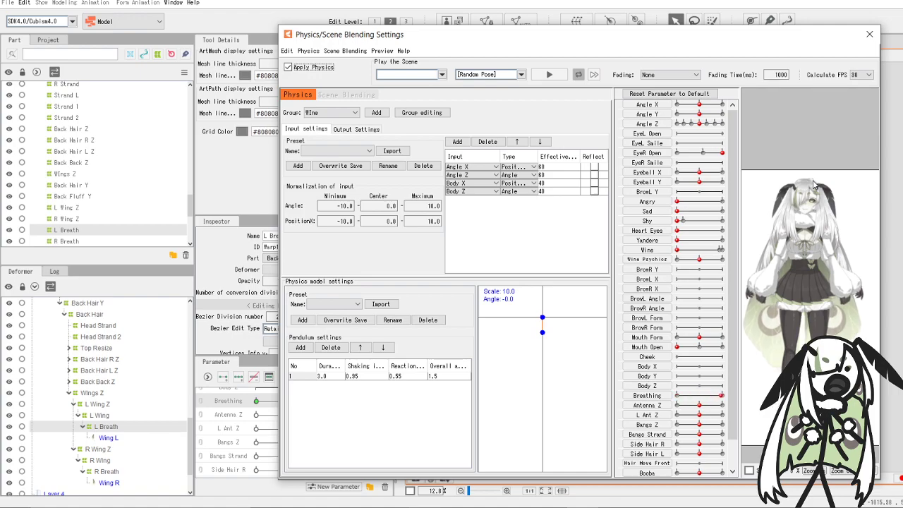
left_click(869, 33)
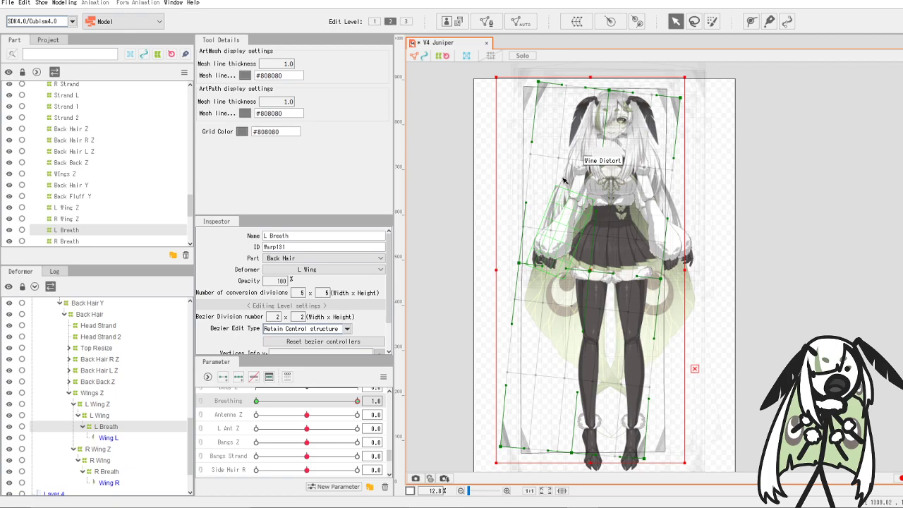
left_click_drag(357, 401, 289, 405)
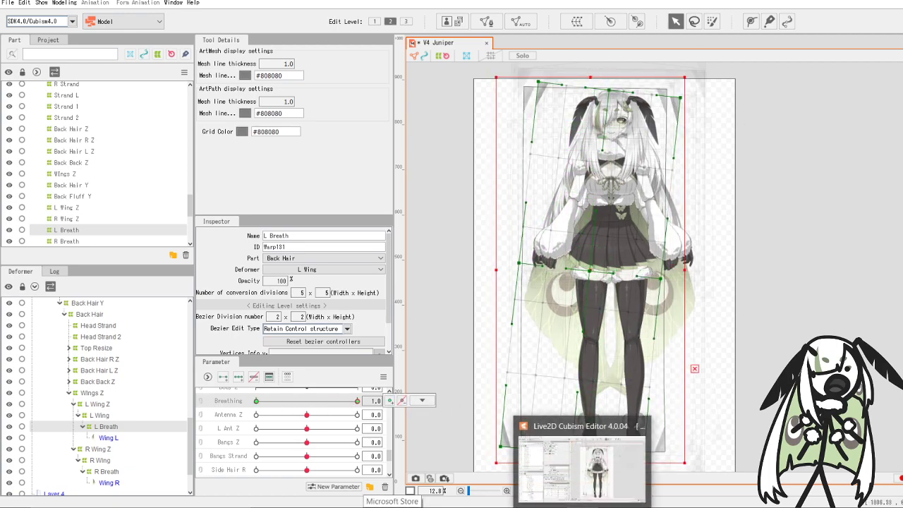
- Switch to Streamlabs, show the Image (4) source and hide Scuffipler, and return to Cubism Editor
left_click(554, 505)
scroll(384, 421, "up", 1)
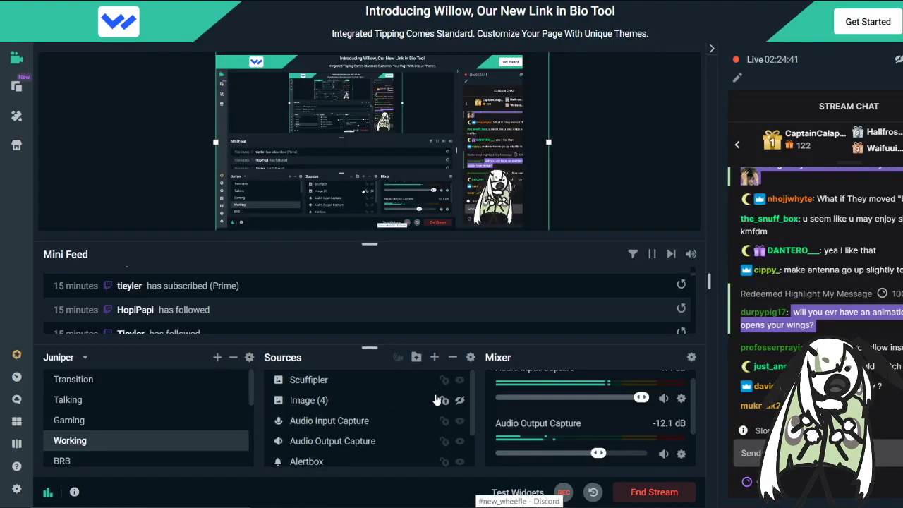
left_click(460, 400)
left_click(460, 381)
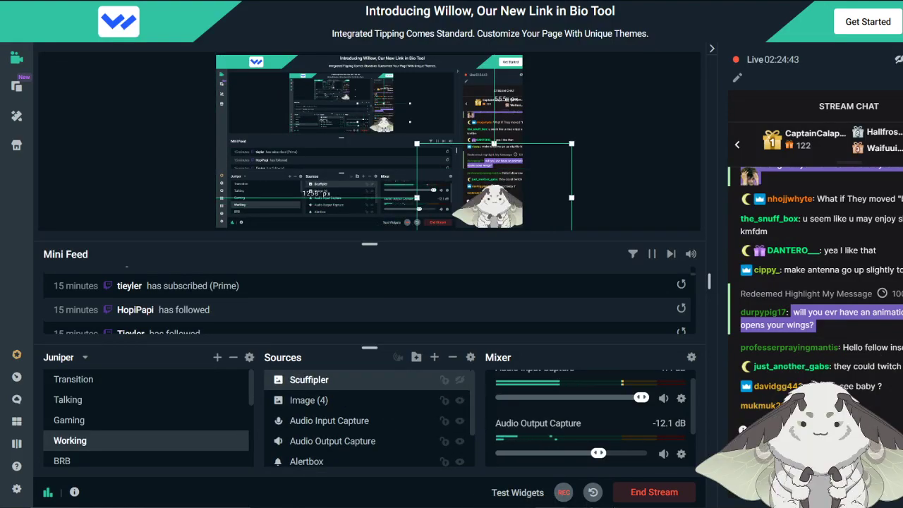
left_click(554, 506)
- Reduce the L Breath deformer's clockwise tilt at Breathing 1.0, fine-tune its position, and check the movement against 0.0
left_click_drag(593, 68, 582, 66)
left_click_drag(594, 268, 597, 268)
left_click_drag(310, 402, 379, 395)
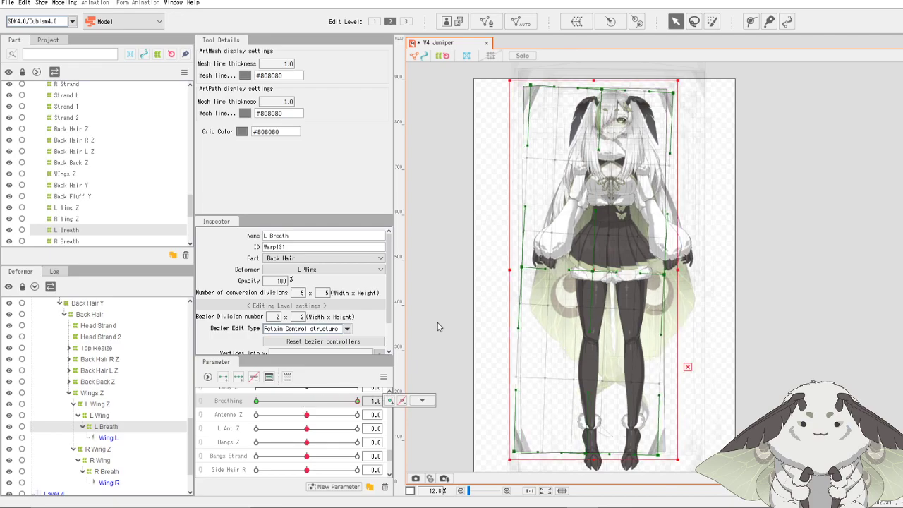
left_click_drag(594, 74, 598, 75)
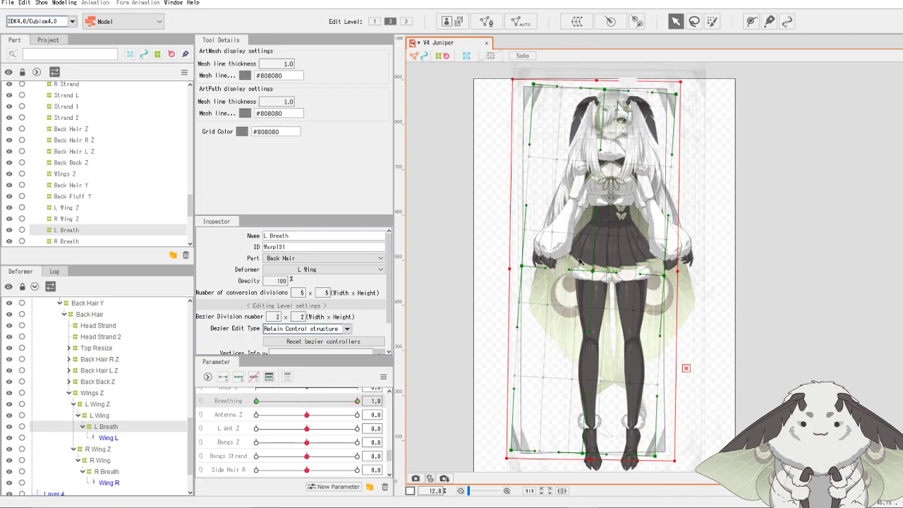
left_click_drag(598, 271, 595, 271)
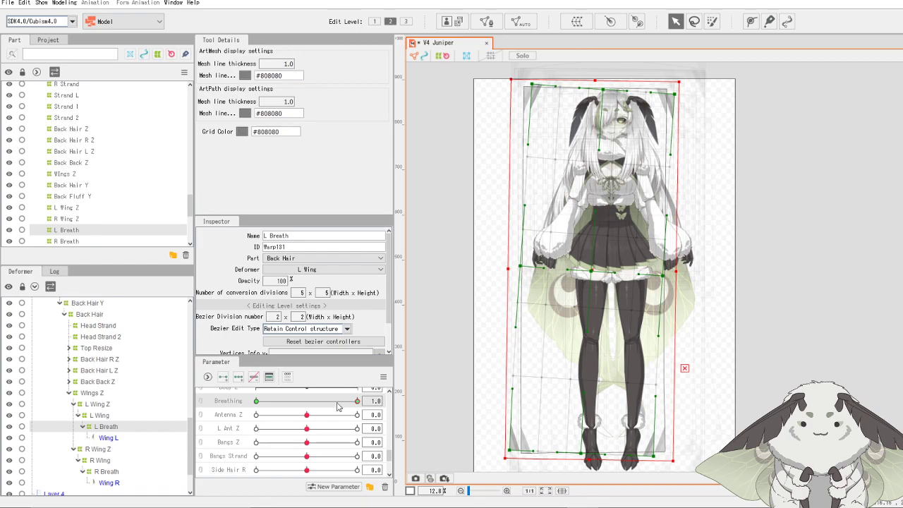
left_click_drag(355, 403, 230, 419)
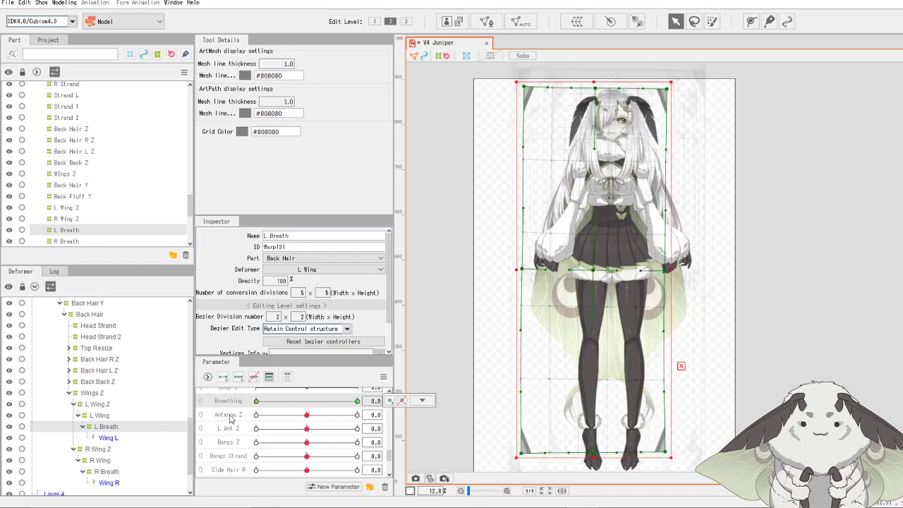
- Reduce the R Breath deformer's counter-clockwise tilt at Breathing 1.0, shift it slightly inward, and check the movement
left_click(105, 471)
left_click_drag(627, 78, 633, 79)
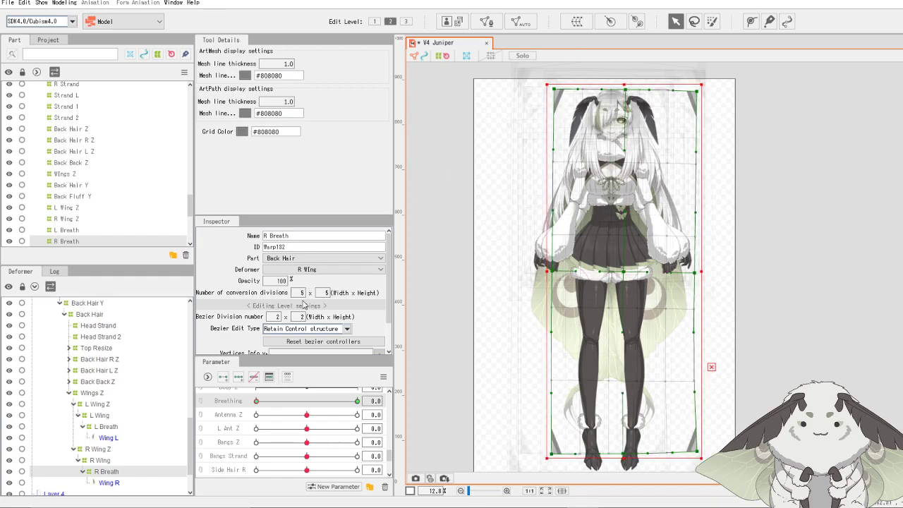
left_click_drag(295, 404, 370, 402)
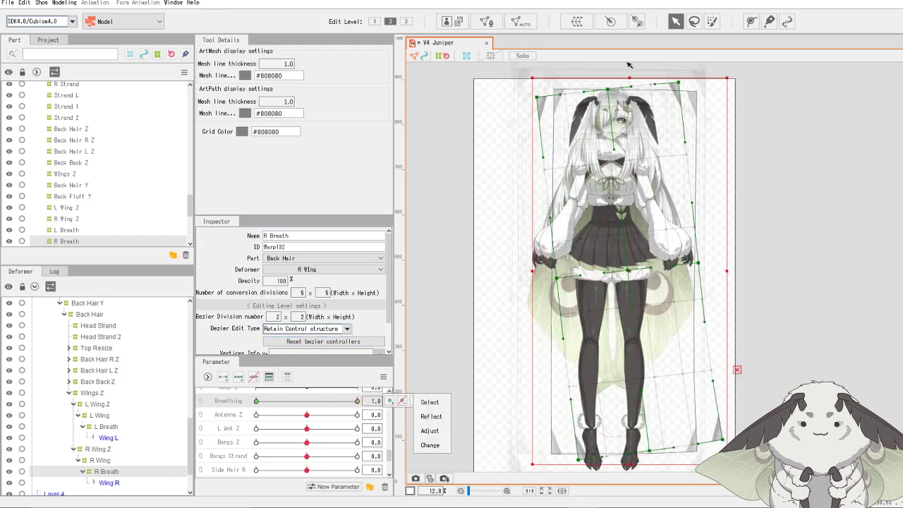
left_click_drag(630, 71, 640, 72)
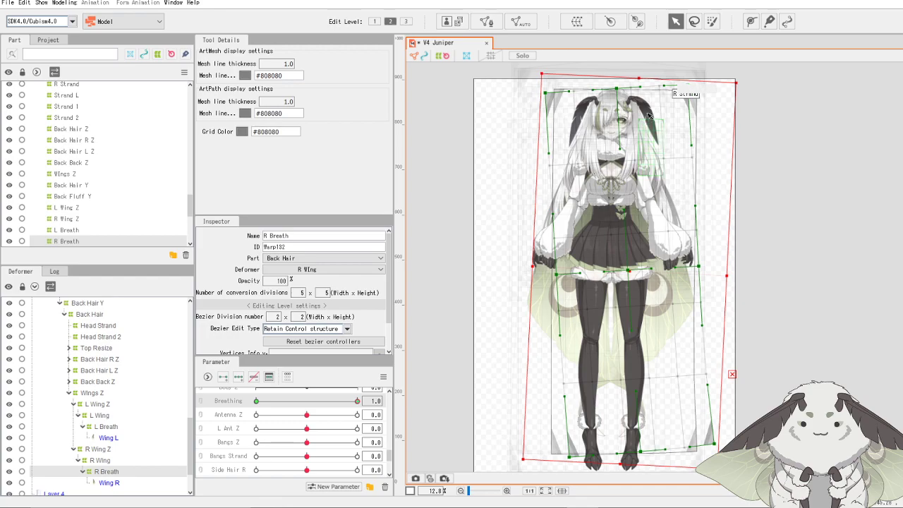
left_click_drag(632, 270, 628, 272)
left_click_drag(342, 400, 379, 414)
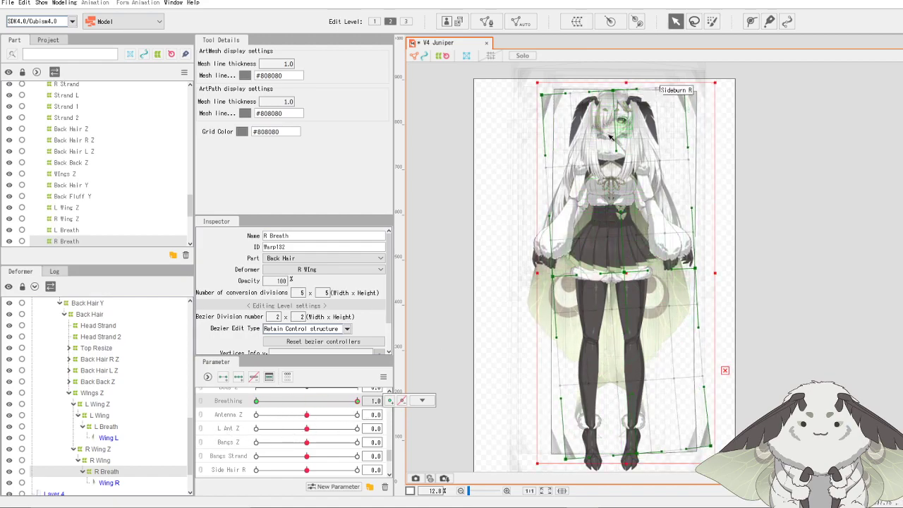
- Rotate the R Breath deformer slightly counter-clockwise at Breathing 1.0, nudge it outward, and check the wing movement
left_click_drag(629, 75, 626, 75)
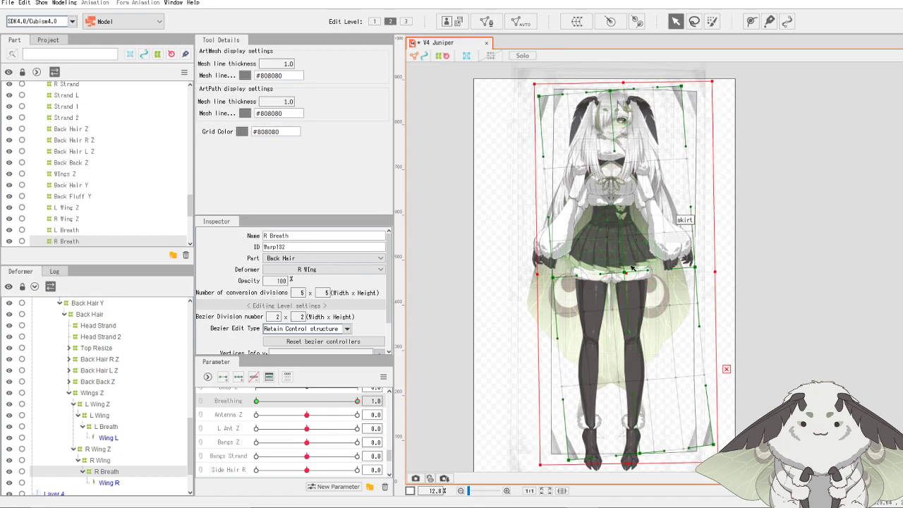
left_click_drag(631, 273, 632, 273)
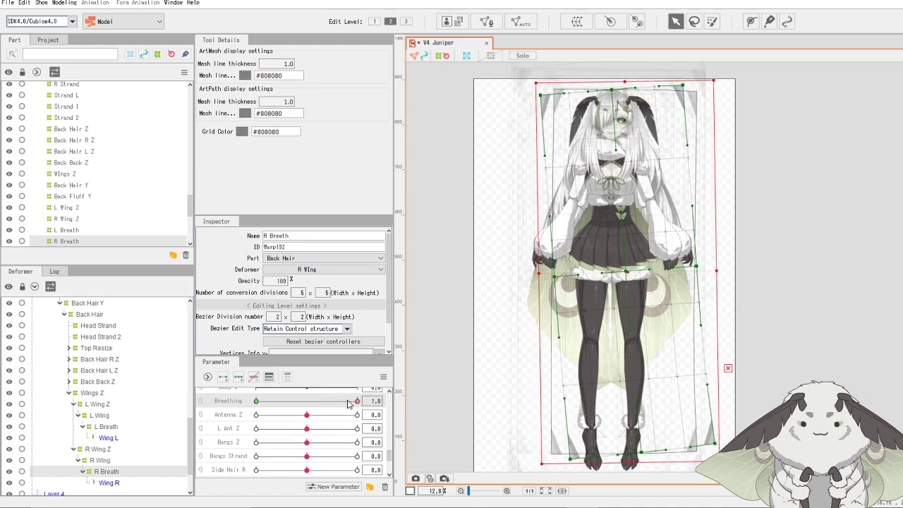
left_click_drag(348, 401, 381, 401)
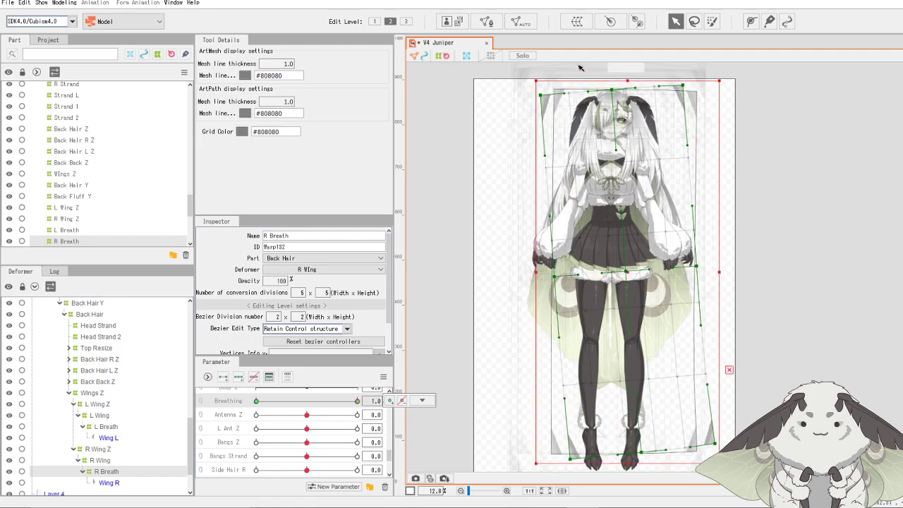
- Examine the character's head and browse the deformer hierarchy from Body Z to the wing deformers, selecting Head Strand 2
scroll(581, 67, "up", 4)
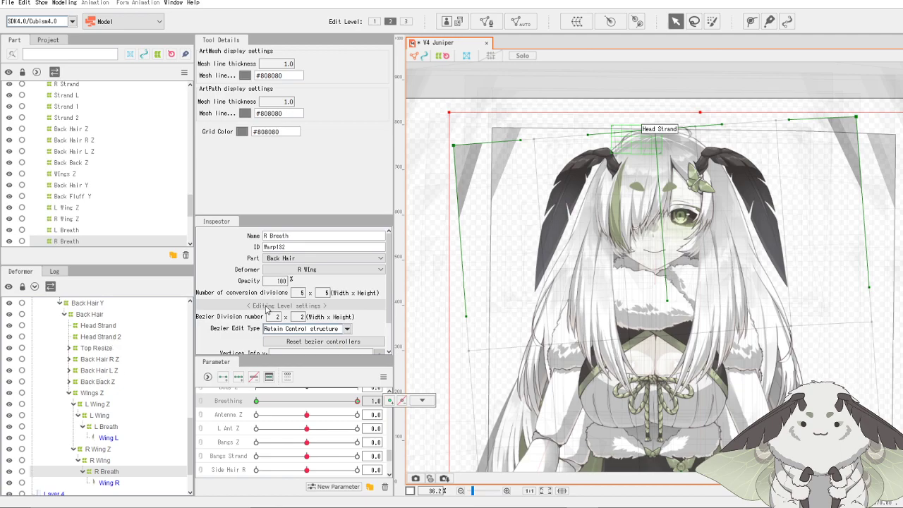
scroll(643, 197, "down", 2)
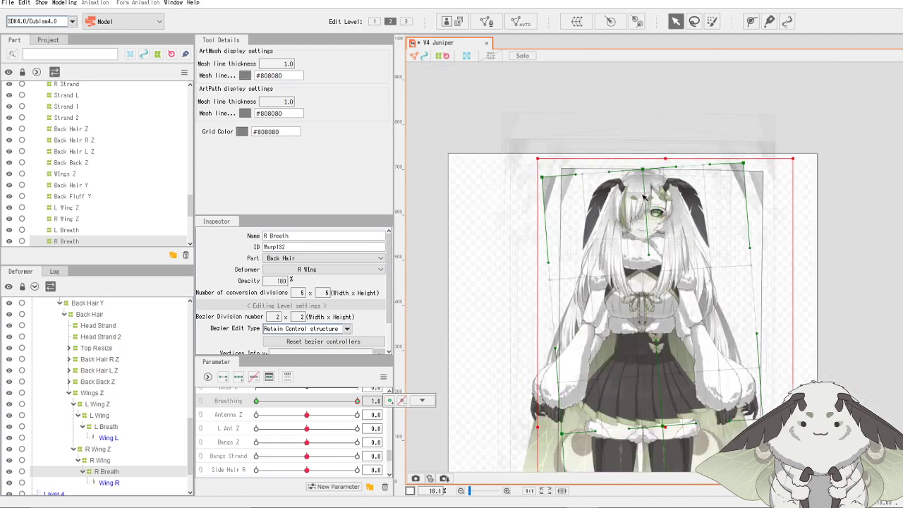
scroll(643, 198, "up", 1)
scroll(102, 383, "up", 10)
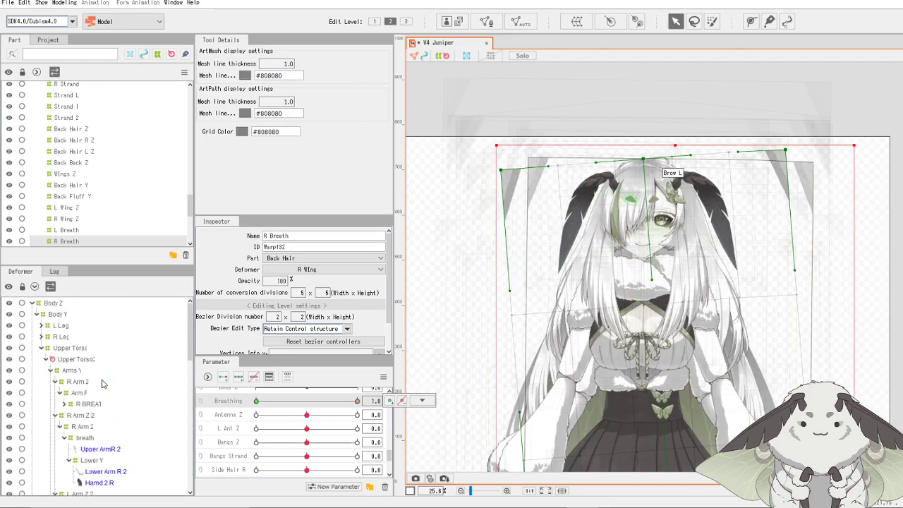
scroll(106, 381, "down", 6)
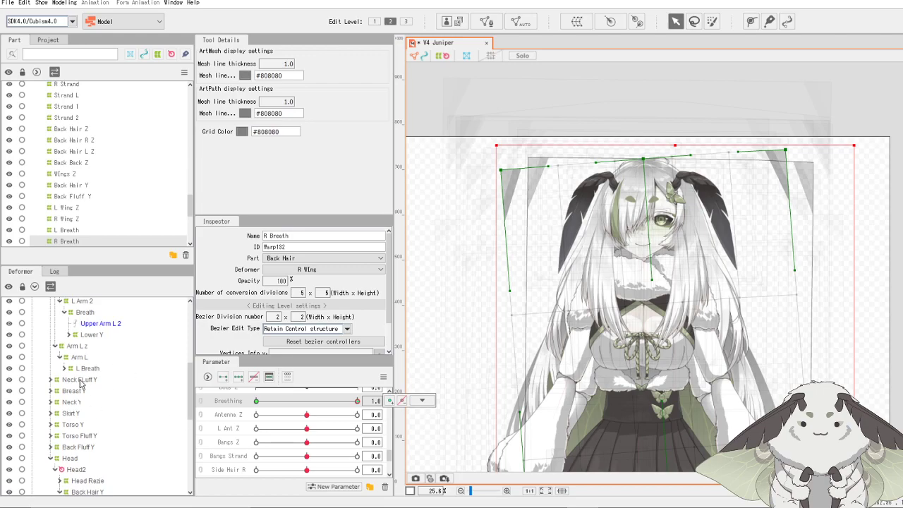
scroll(85, 396, "down", 4)
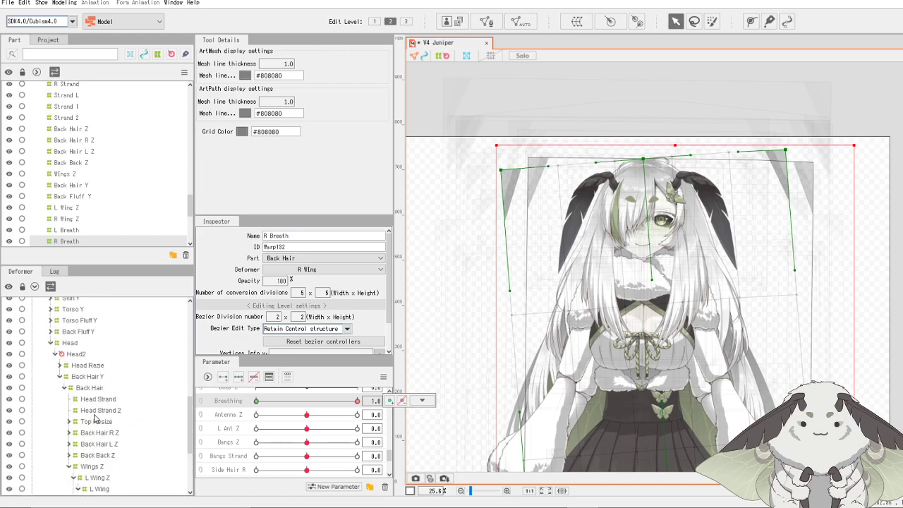
scroll(128, 403, "down", 3)
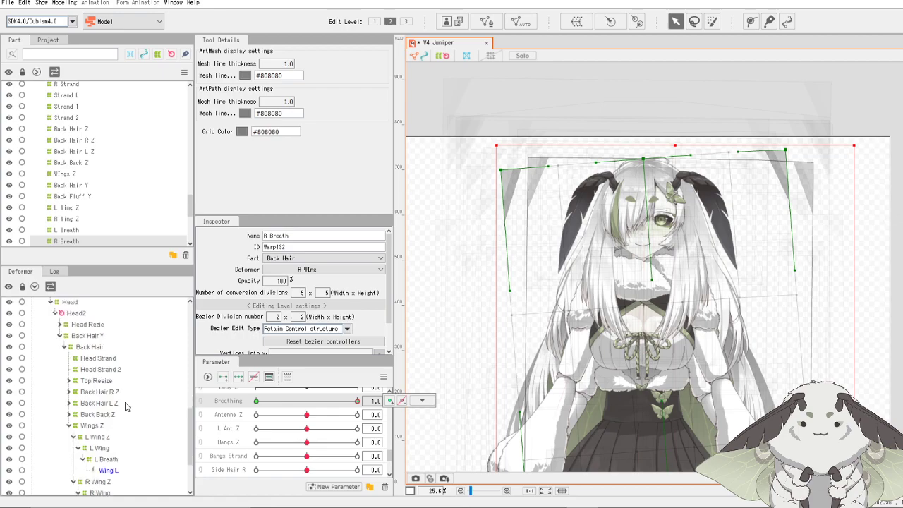
scroll(125, 407, "up", 1)
scroll(106, 388, "up", 2)
left_click(110, 372)
scroll(113, 375, "down", 2)
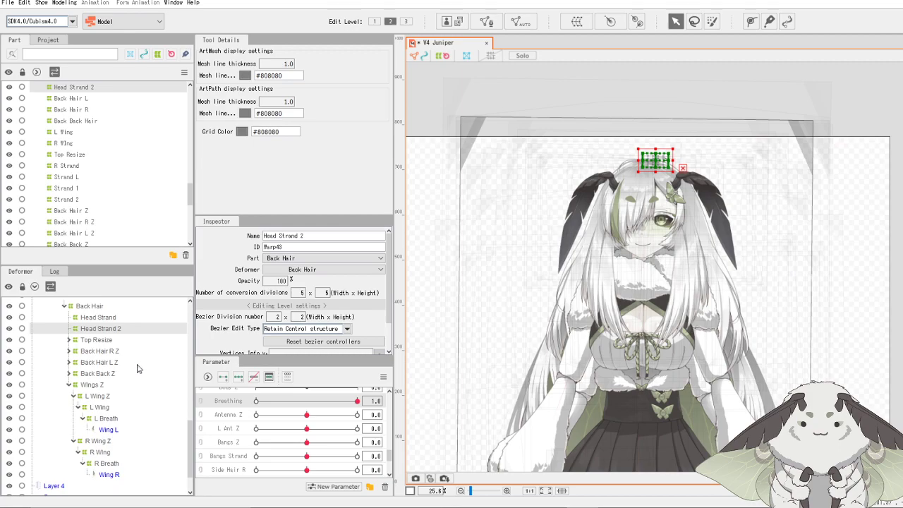
scroll(122, 398, "down", 2)
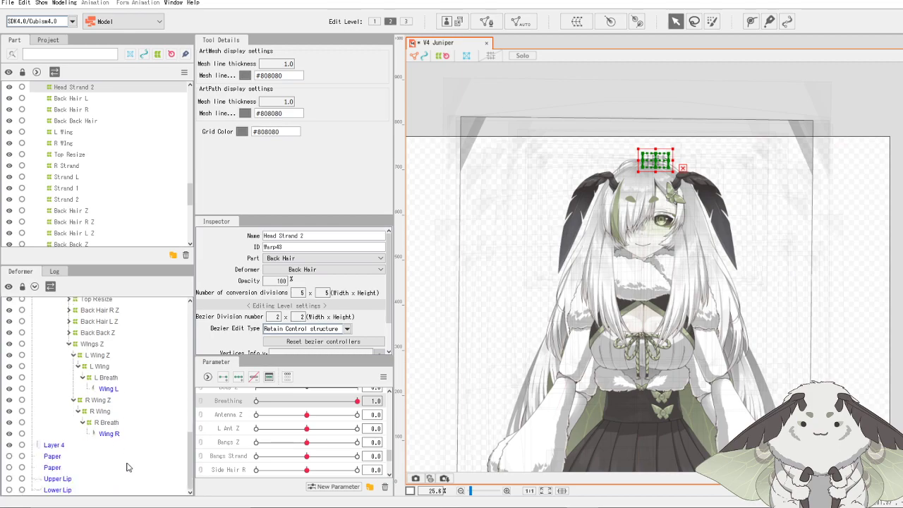
scroll(129, 468, "up", 2)
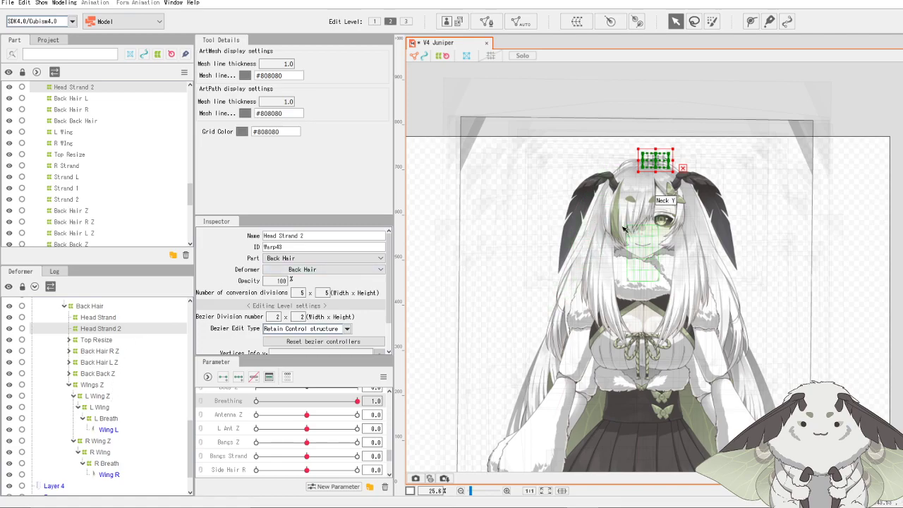
- Return the Breathing parameter to 0.0
scroll(624, 228, "up", 2)
left_click(276, 401)
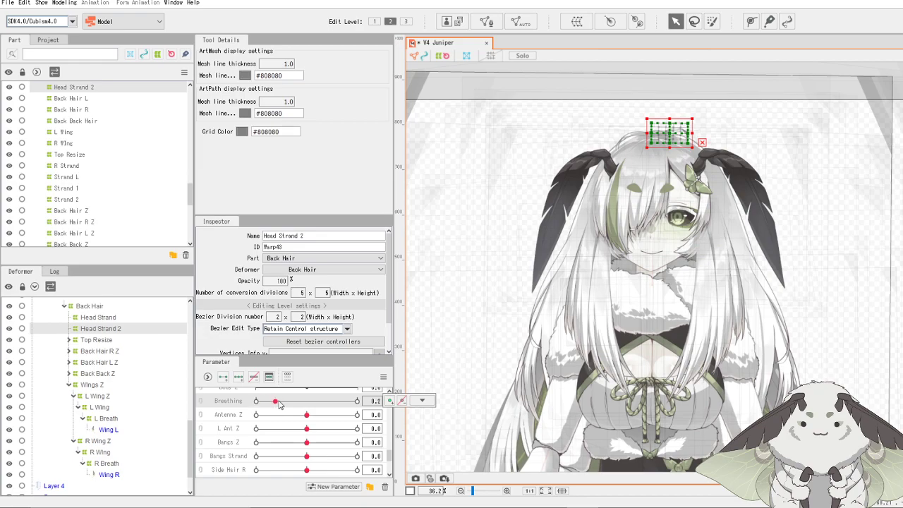
left_click_drag(278, 401, 207, 412)
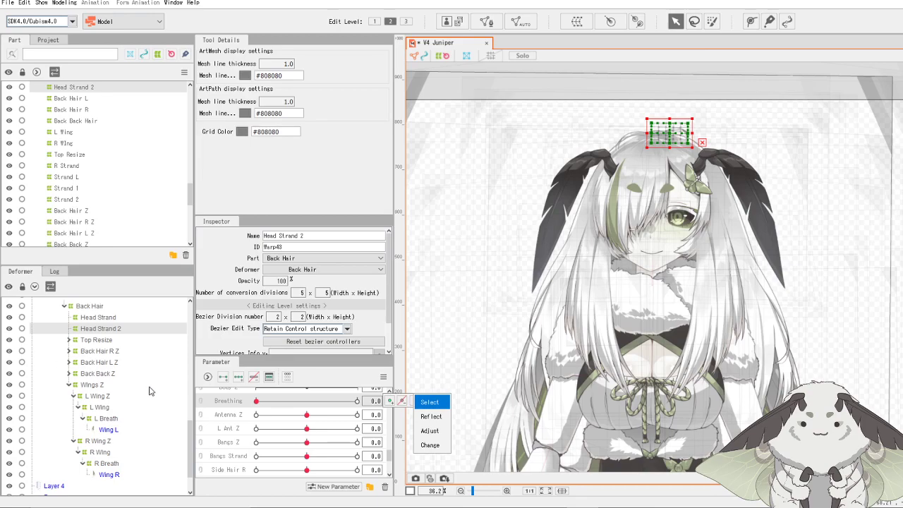
- Locate the Head2 branch in the deformer hierarchy, expand Head Rezie and Head Y, and select and expand Bangs Z
scroll(150, 391, "up", 5)
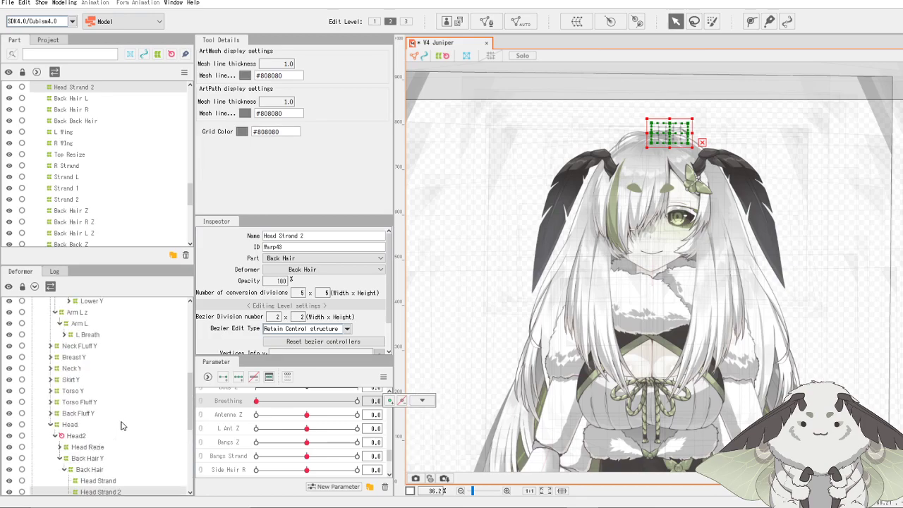
scroll(121, 426, "down", 4)
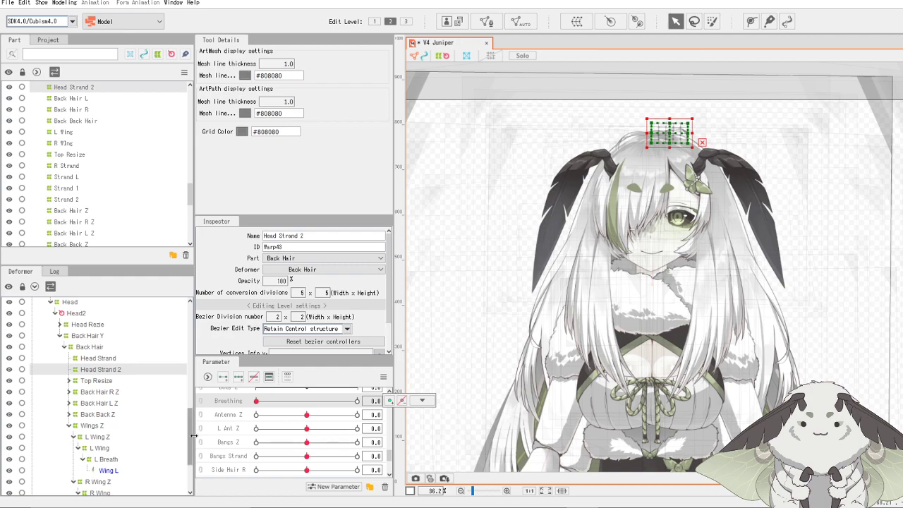
scroll(195, 405, "up", 4)
scroll(195, 406, "down", 4)
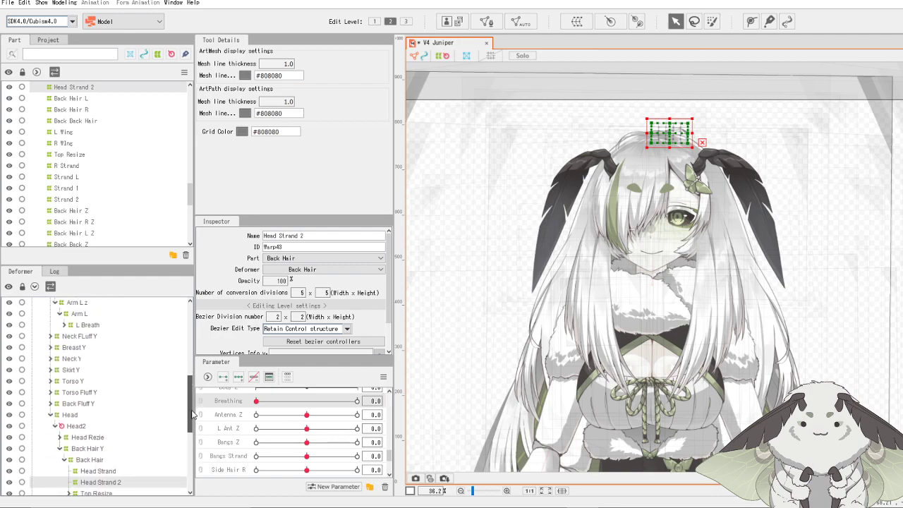
scroll(409, 235, "up", 3)
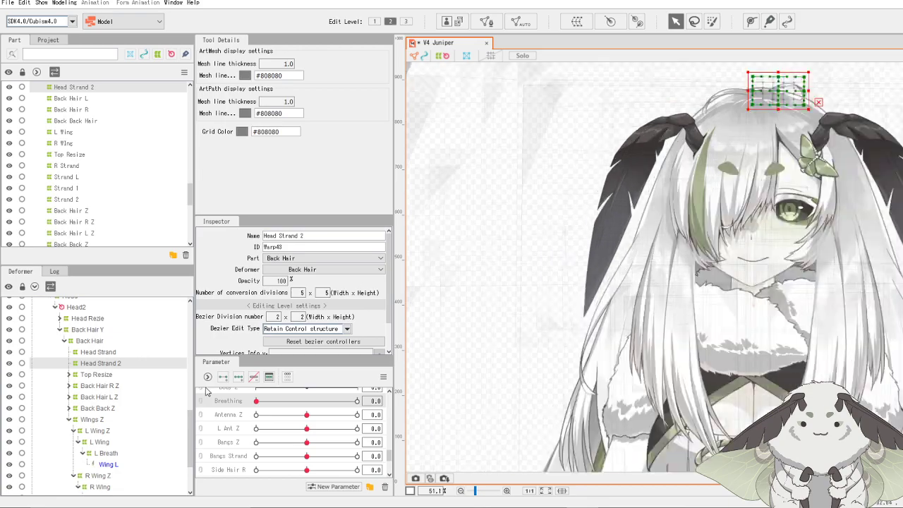
scroll(131, 393, "down", 2)
scroll(126, 397, "up", 2)
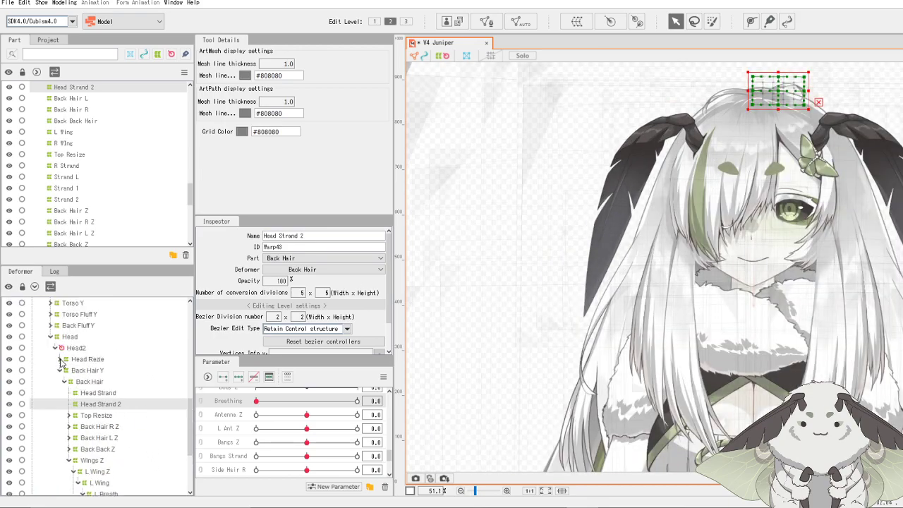
left_click(60, 360)
left_click(65, 371)
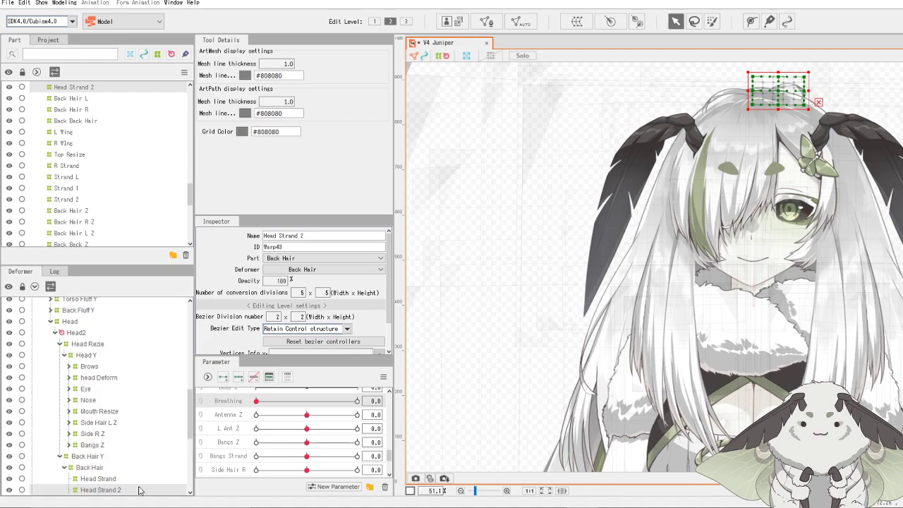
left_click(76, 447)
left_click(68, 445)
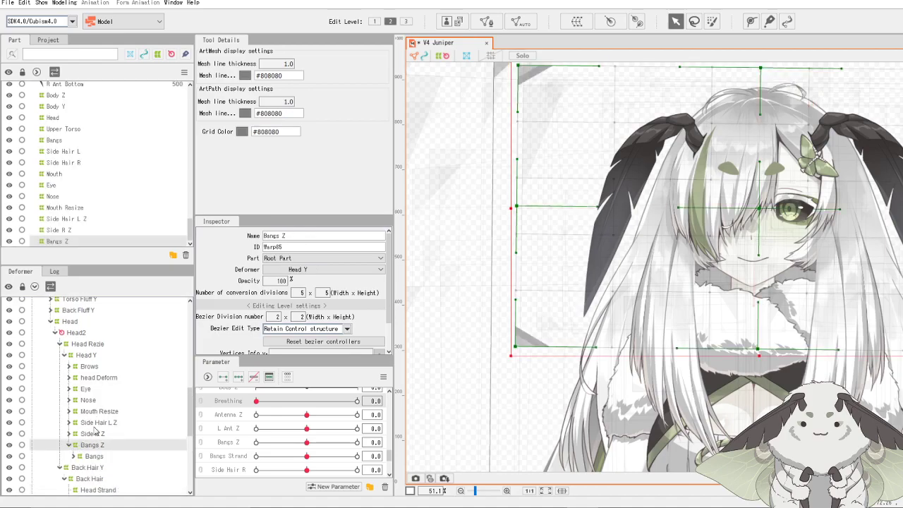
- Expand the Bangs, L Ant Z and L Ant deformers and inspect the left antenna's L Top and L Bot deformers
scroll(94, 428, "down", 1)
left_click(74, 416)
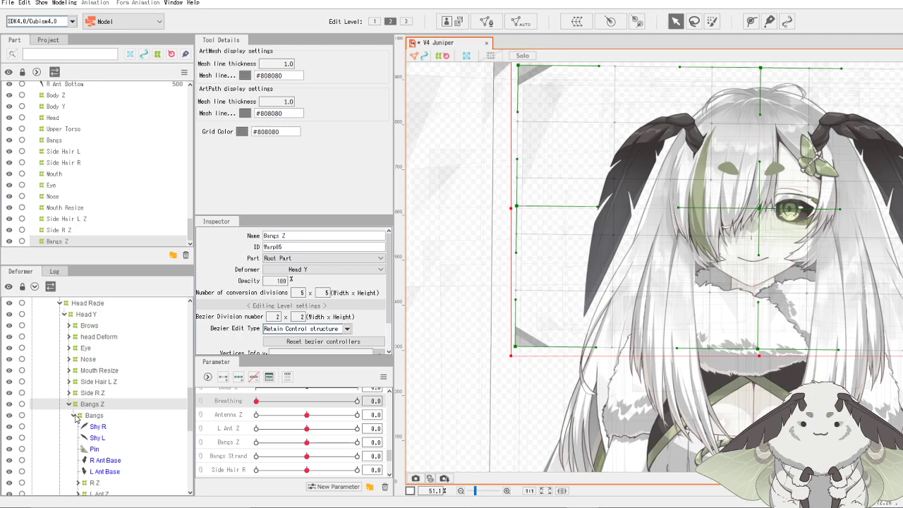
scroll(109, 408, "down", 2)
left_click(98, 415)
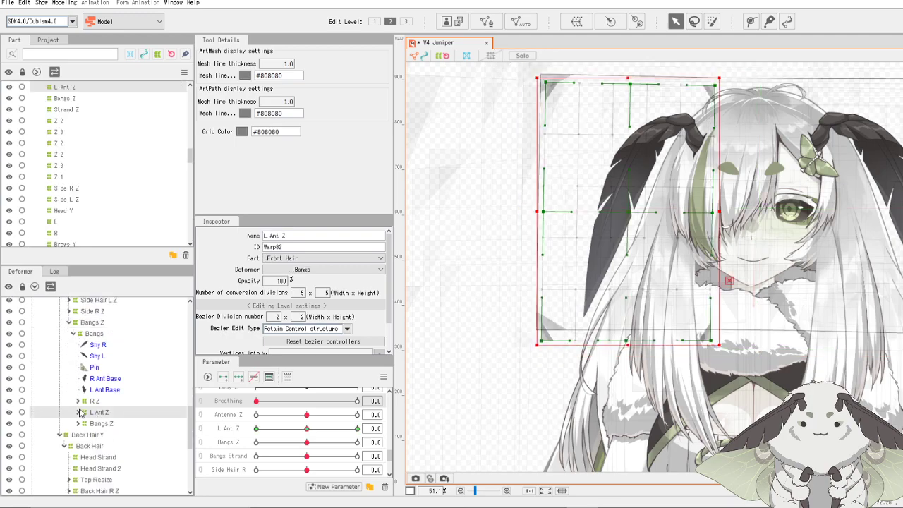
left_click(79, 413)
left_click(82, 424)
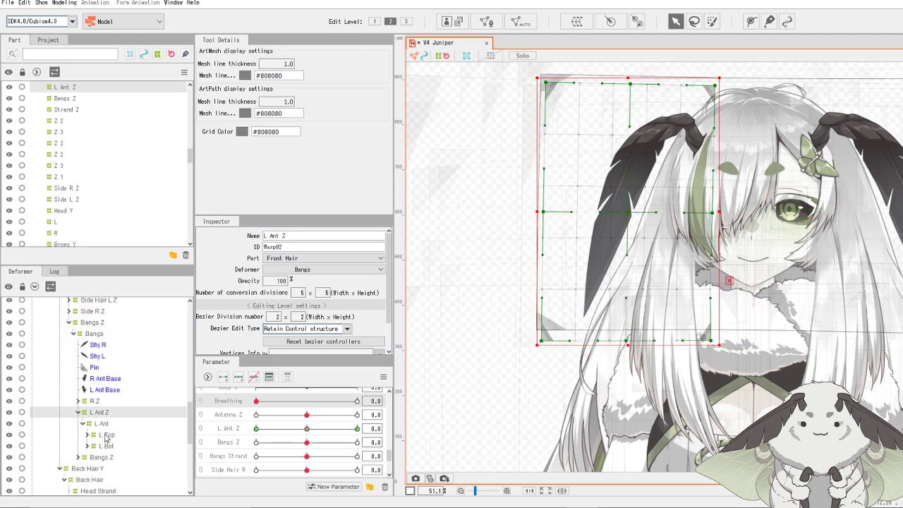
left_click(106, 435)
left_click(105, 446)
left_click(115, 432)
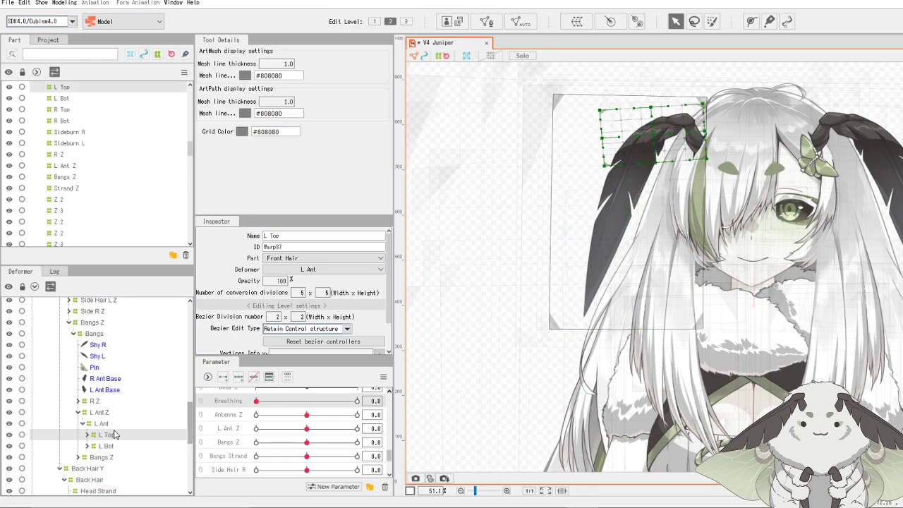
left_click(106, 423)
scroll(324, 432, "up", 5)
scroll(324, 432, "down", 5)
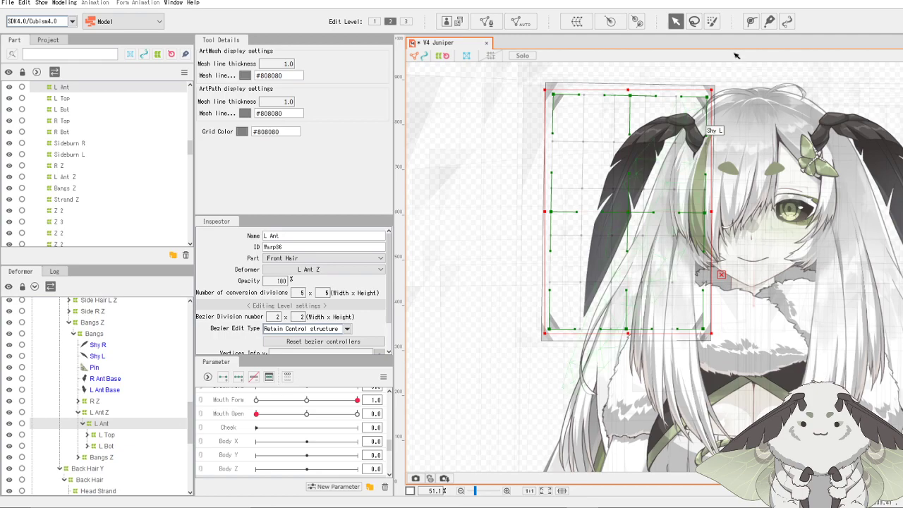
left_click(579, 21)
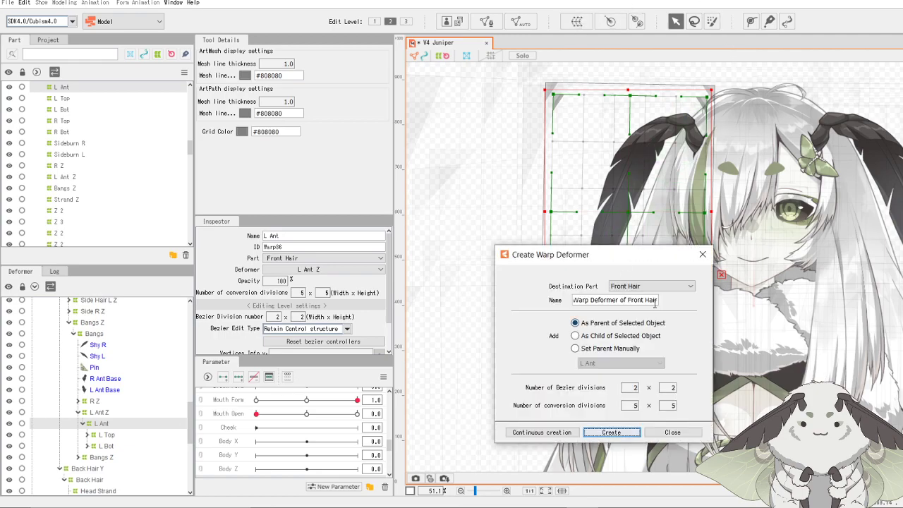
left_click_drag(657, 300, 535, 300)
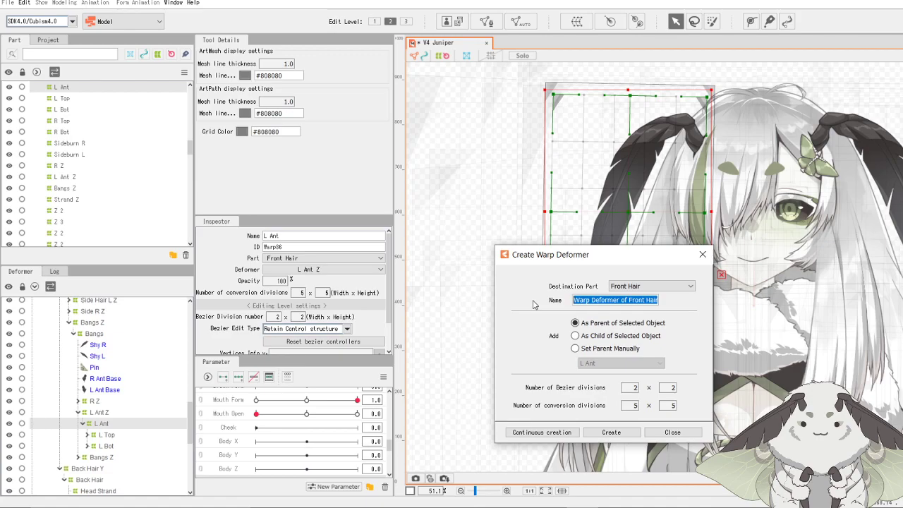
type("L Ant Breath")
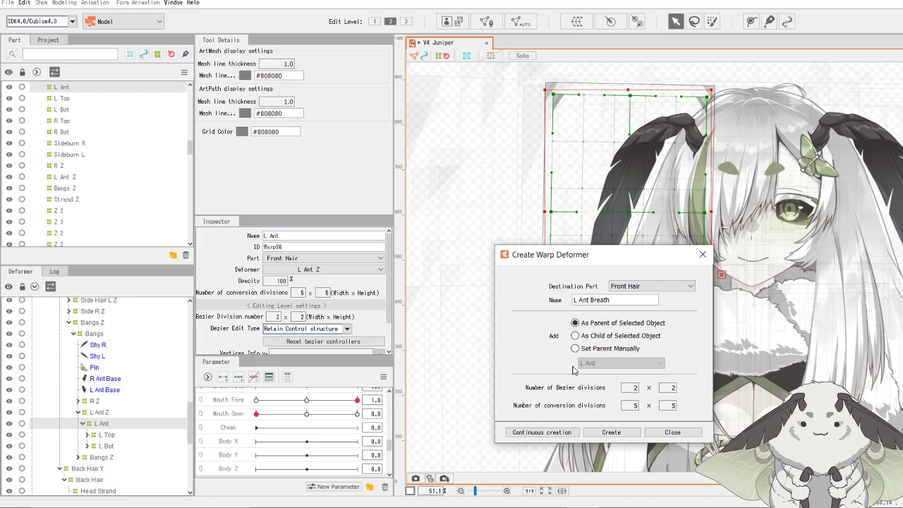
left_click(672, 434)
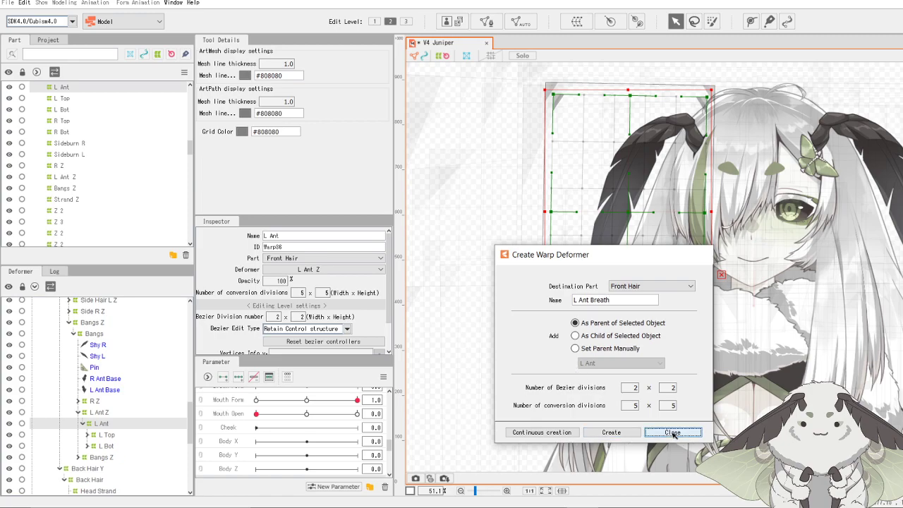
- Create a warp deformer named L Ant Breath as parent of L Top and L Bot, with 2 × 2 Bezier and 5 × 5 conversion divisions
left_click(106, 437)
left_click(106, 445, "shift")
left_click(576, 21)
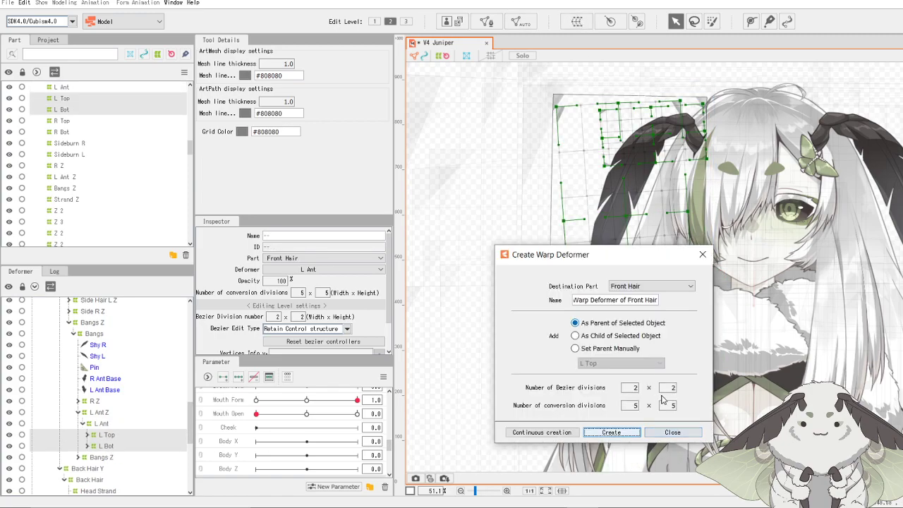
left_click_drag(661, 300, 572, 302)
type("L")
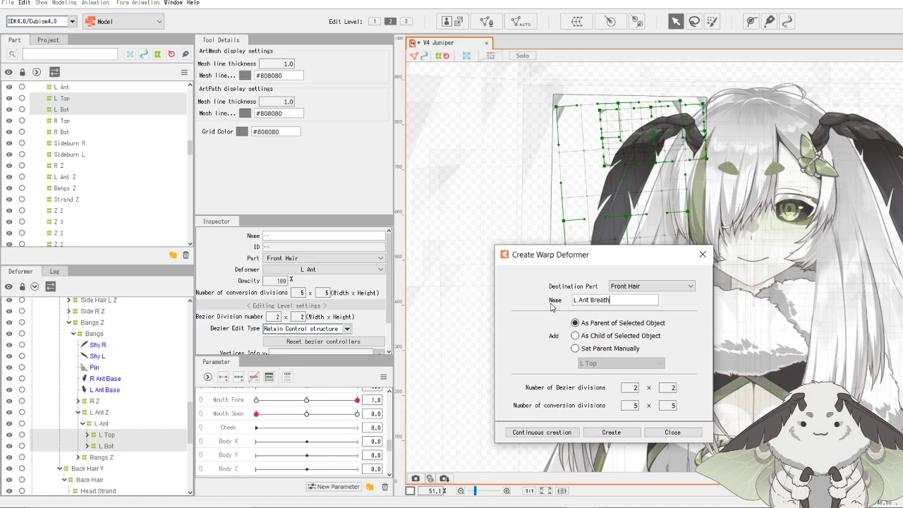
type(" Ant Breath")
left_click(611, 432)
- Add keys to the L Ant Breath deformer at Breathing 0.0 and 1.0, and set Breathing to 1.0
scroll(321, 419, "down", 3)
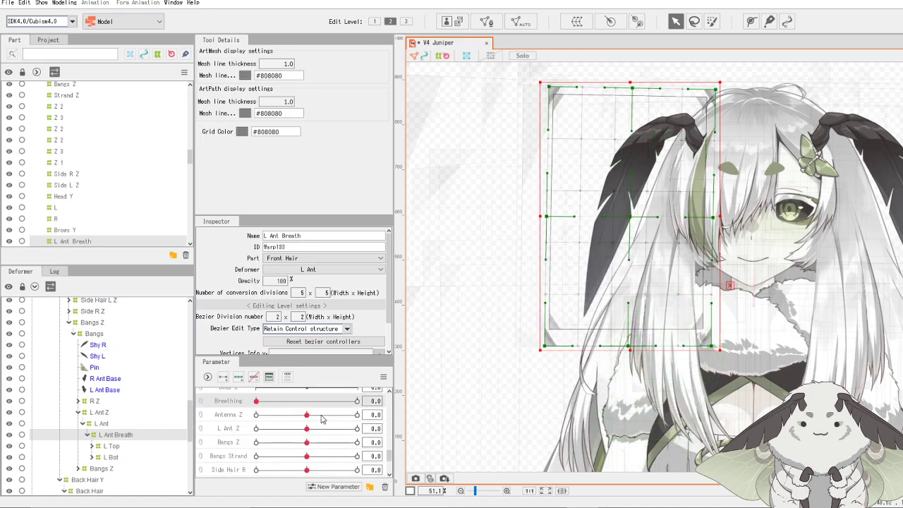
scroll(321, 418, "up", 3)
left_click(259, 443)
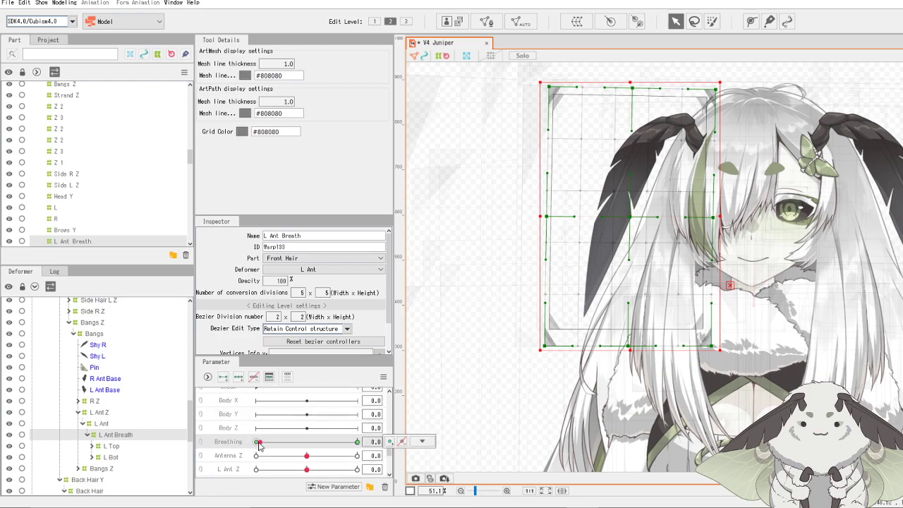
left_click_drag(259, 443, 357, 442)
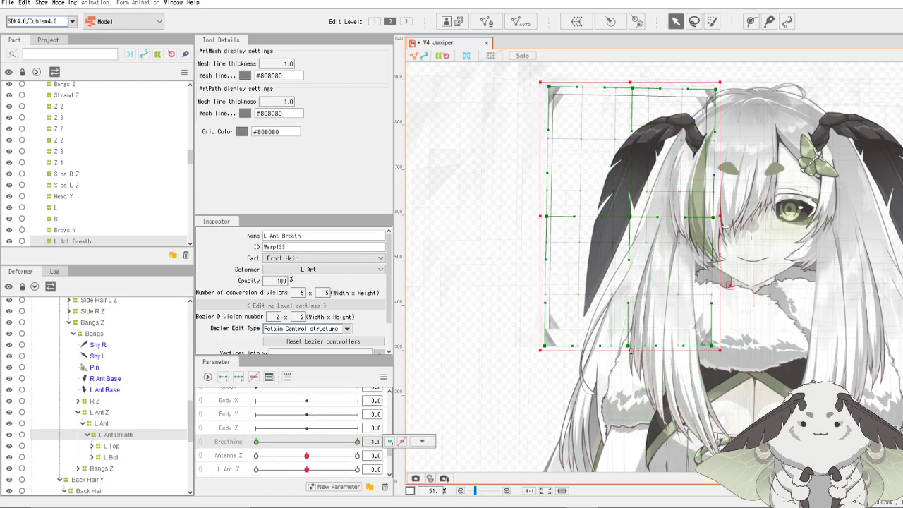
- Shorten the L Ant Breath deformer from below at Breathing 1.0, tilt it slightly clockwise, nudge it outward, and check the antenna movement
left_click_drag(630, 351, 630, 326)
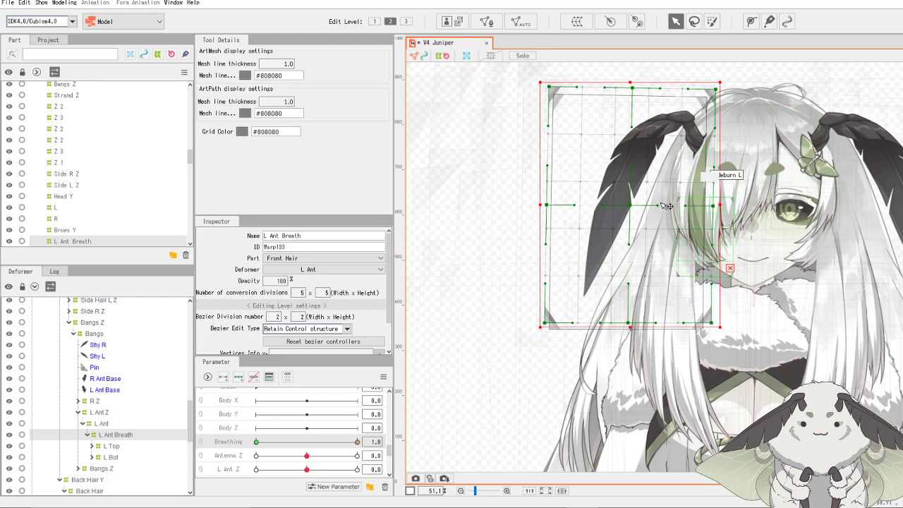
left_click_drag(730, 204, 727, 212)
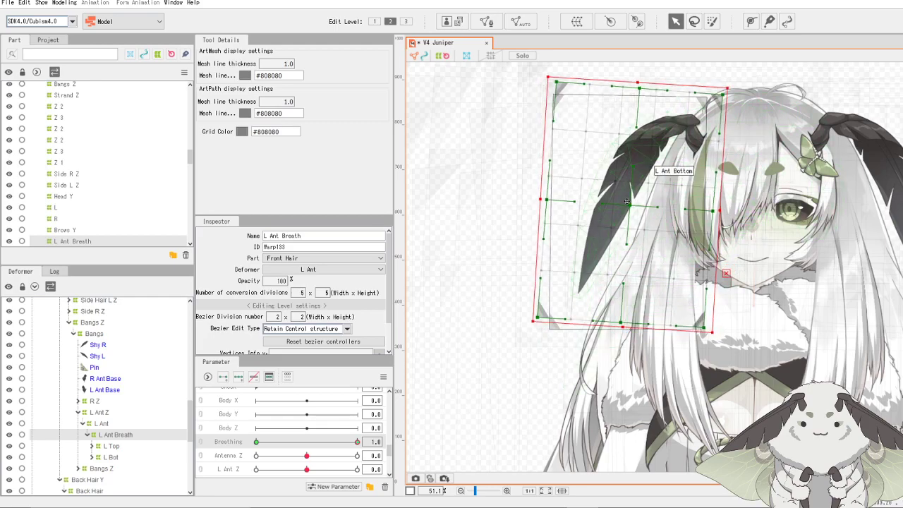
left_click_drag(630, 205, 628, 205)
left_click_drag(354, 441, 326, 455)
left_click(357, 442)
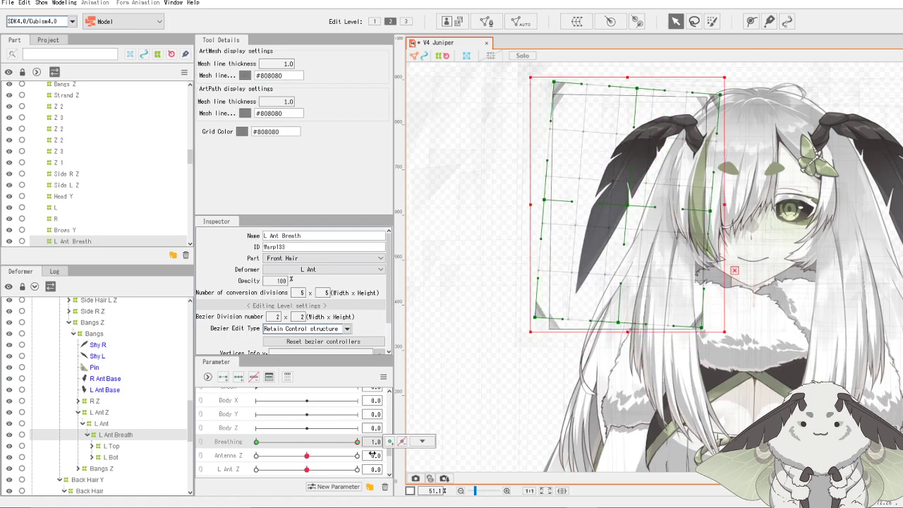
- Undo the last shortening, tilt and nudge of the L Ant Breath deformer at Breathing 1.0
key("ctrl+z")
key("ctrl+z")
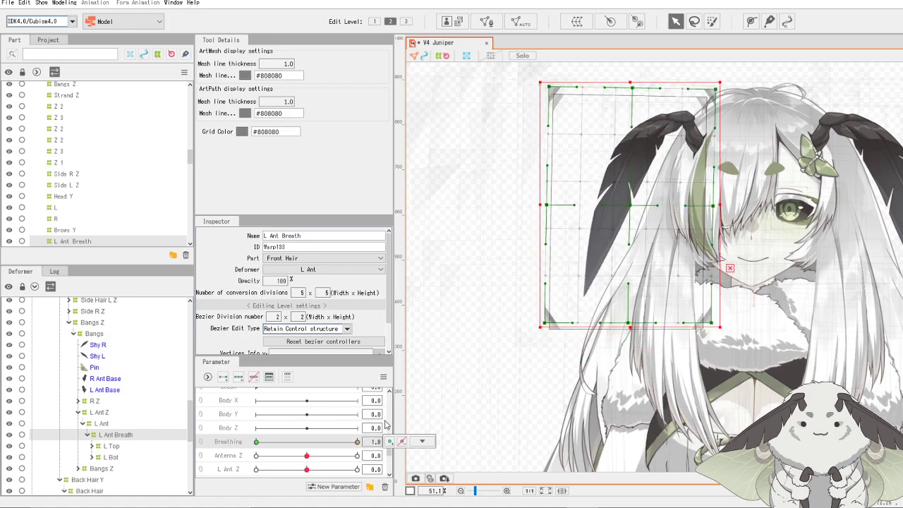
key("ctrl+z")
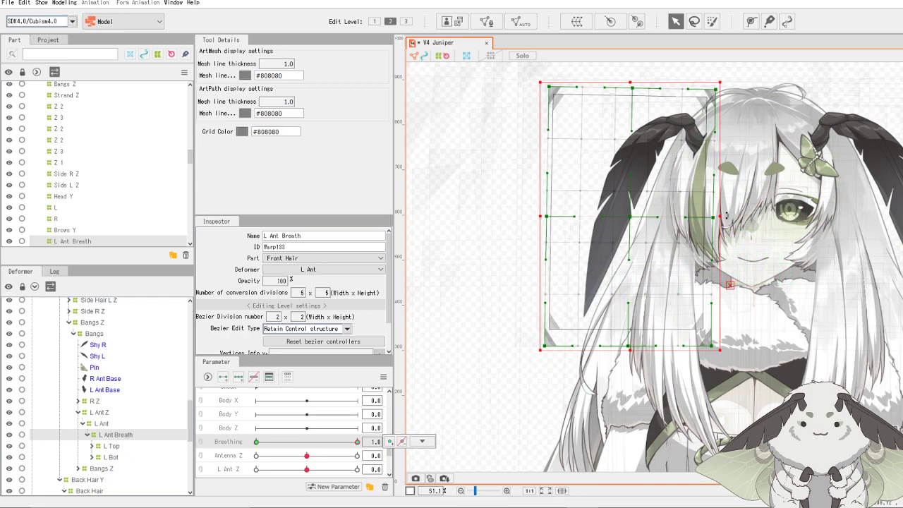
- Tilt the L Ant Breath deformer clockwise and shift it slightly outward at Breathing 1.0, and check the antenna movement
left_click_drag(726, 216, 726, 226)
left_click_drag(629, 220, 622, 216)
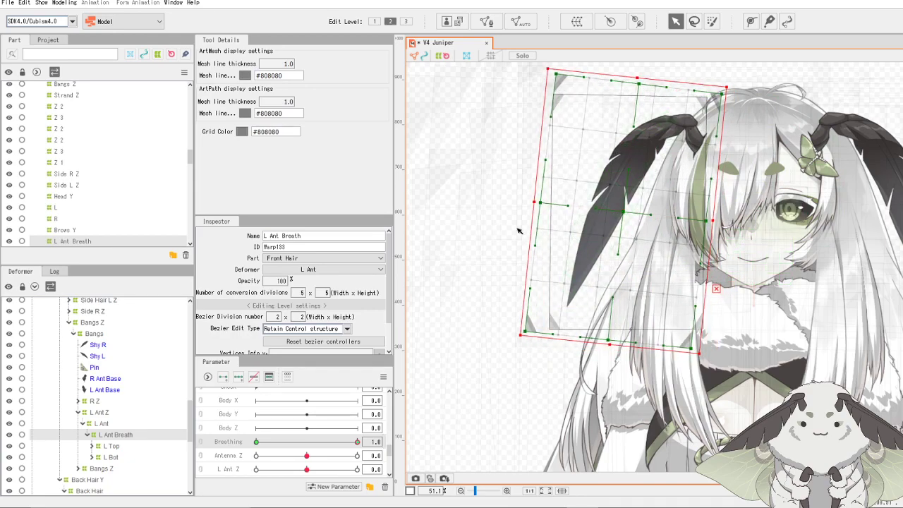
left_click_drag(357, 442, 195, 477)
left_click_drag(277, 440, 395, 442)
- Fine-tune the L Ant Breath deformer's position at Breathing 1.0, comparing the left antenna between Breathing 0.0 and 1.0
left_click_drag(624, 210, 626, 208)
left_click(299, 442)
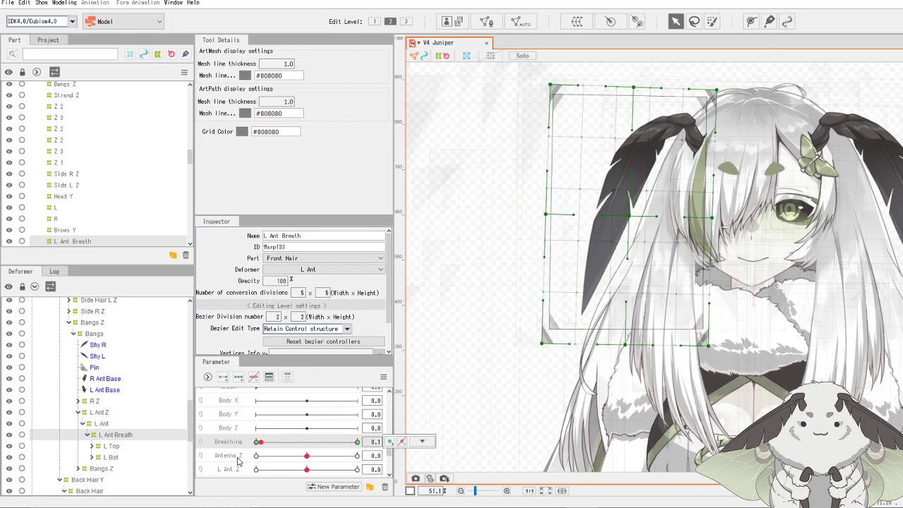
left_click_drag(299, 445, 362, 440)
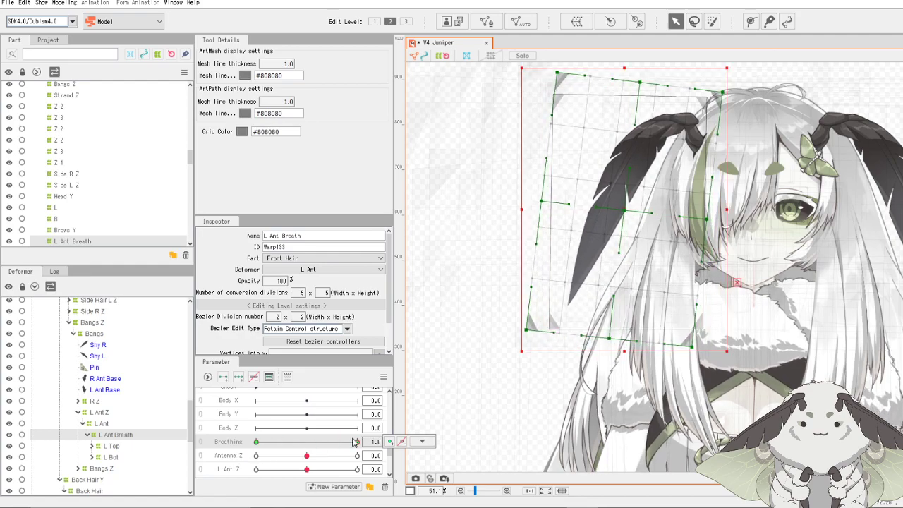
left_click(257, 442)
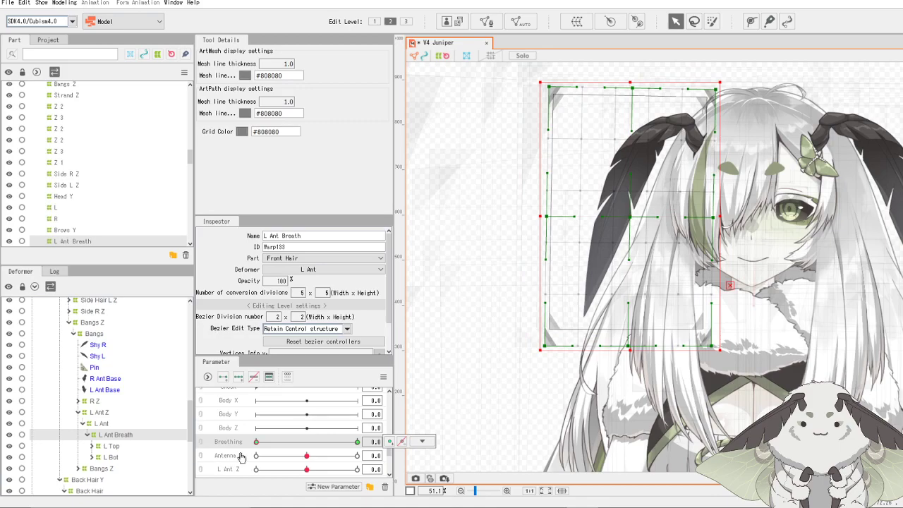
left_click_drag(256, 443, 357, 445)
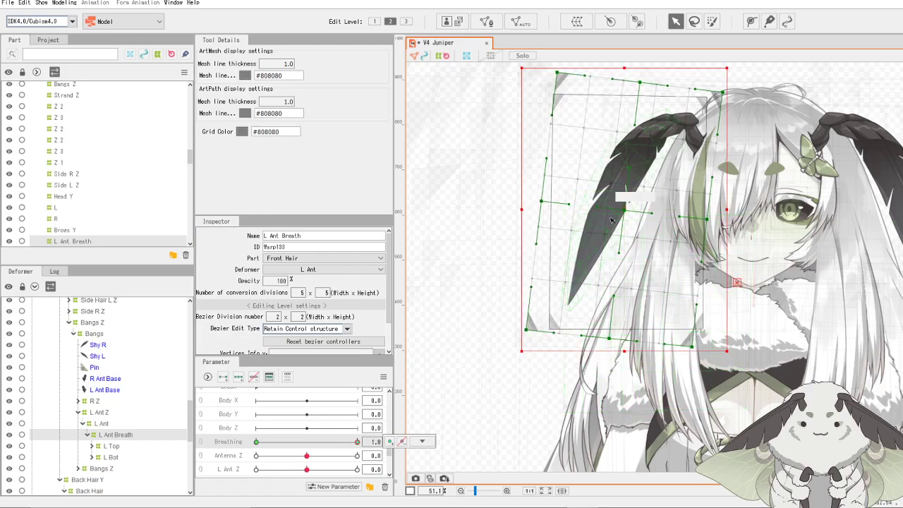
left_click_drag(624, 211, 621, 211)
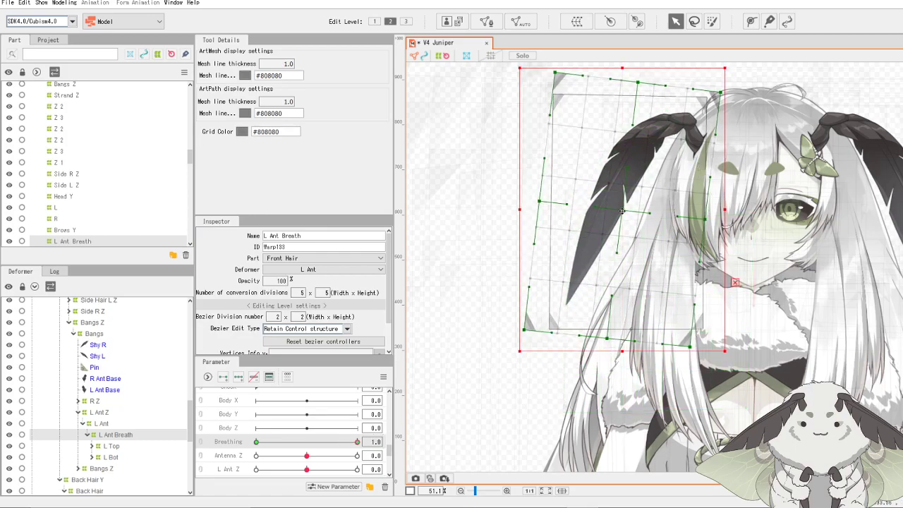
left_click(347, 441)
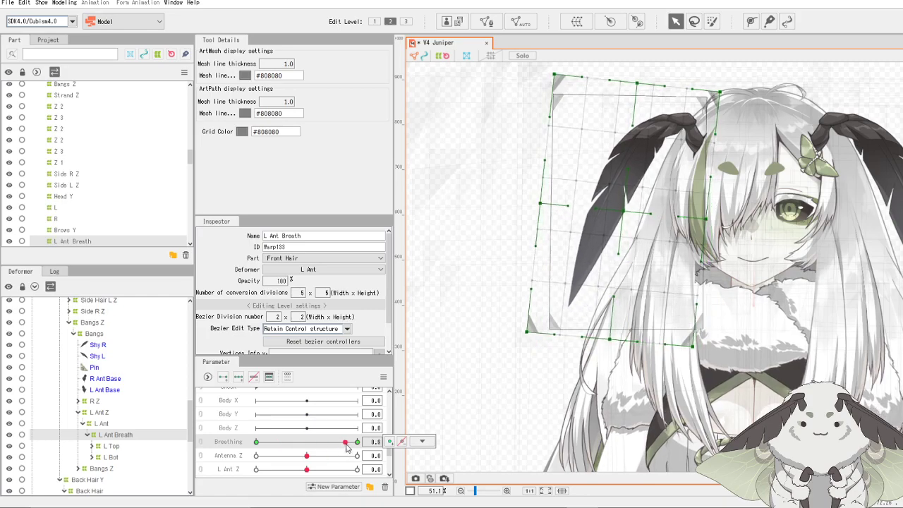
left_click_drag(345, 443, 368, 442)
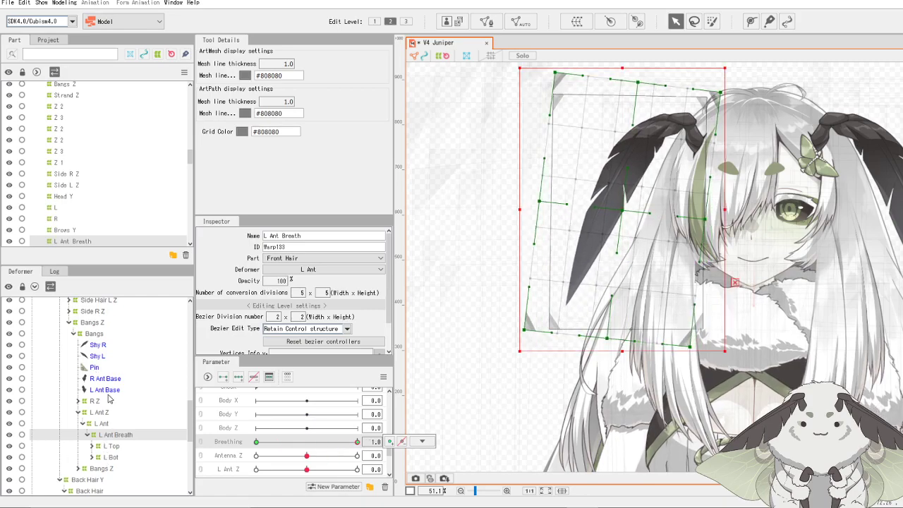
- Open the Physics/Scene Blending Settings and preview the breathing on the whole model with the default pose
left_click(65, 4)
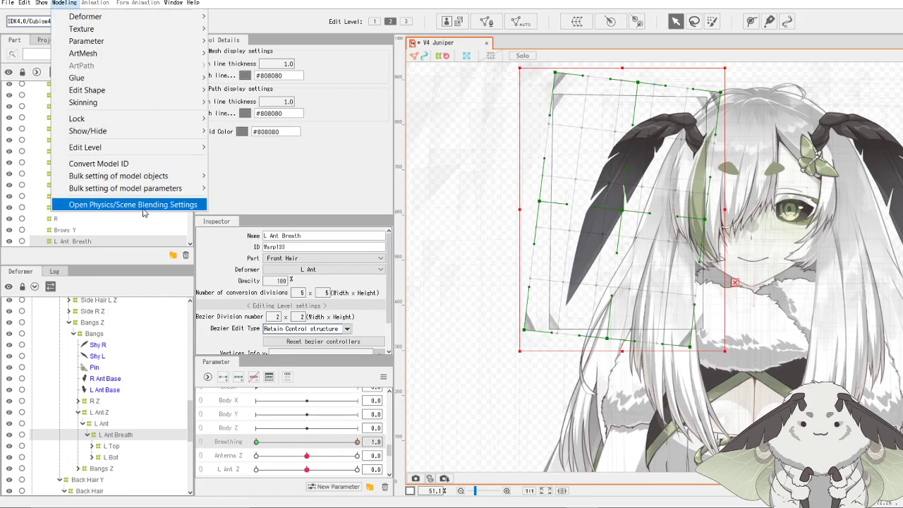
left_click(147, 212)
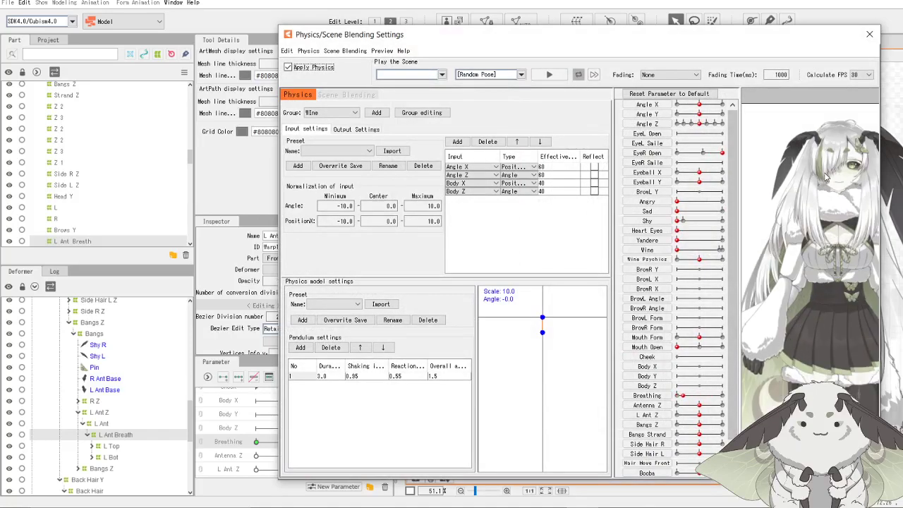
scroll(817, 175, "down", 3)
left_click(677, 94)
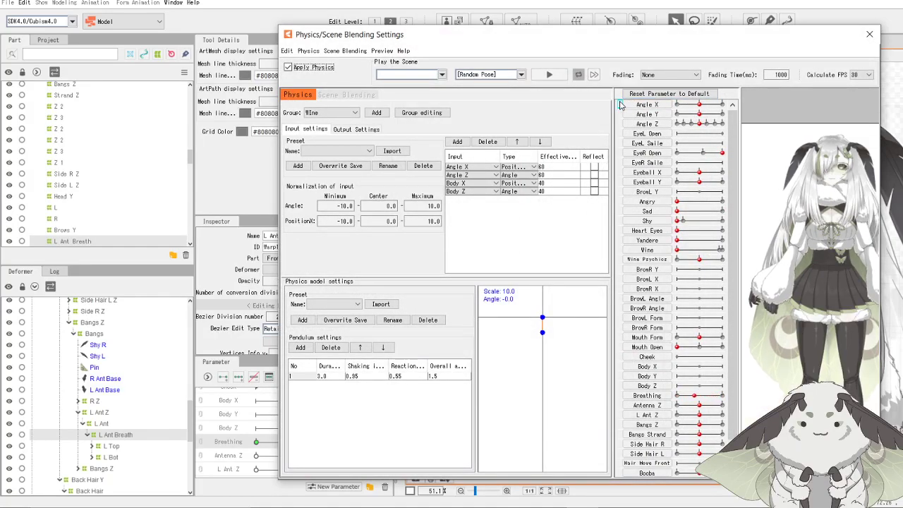
left_click(578, 75)
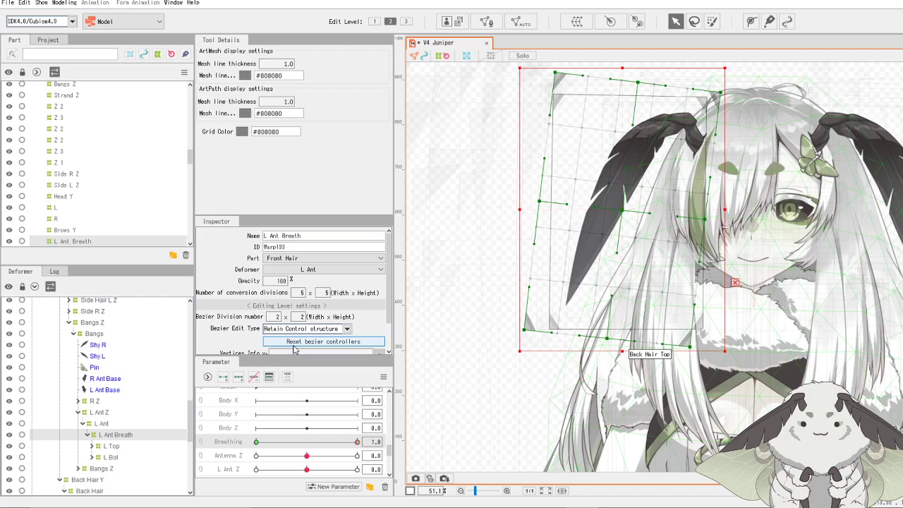
left_click(295, 341)
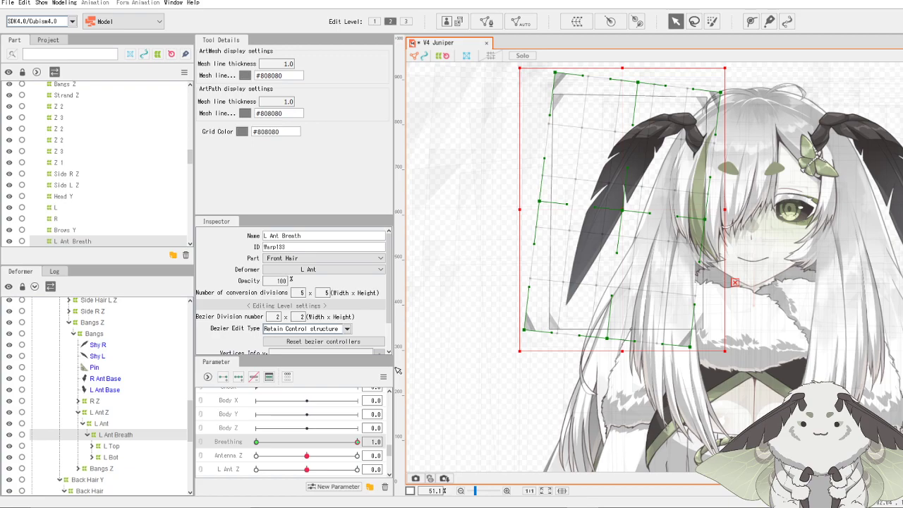
- Set Breathing to 0.0 and expand the R Z and R Ant deformers
left_click_drag(357, 443, 228, 470)
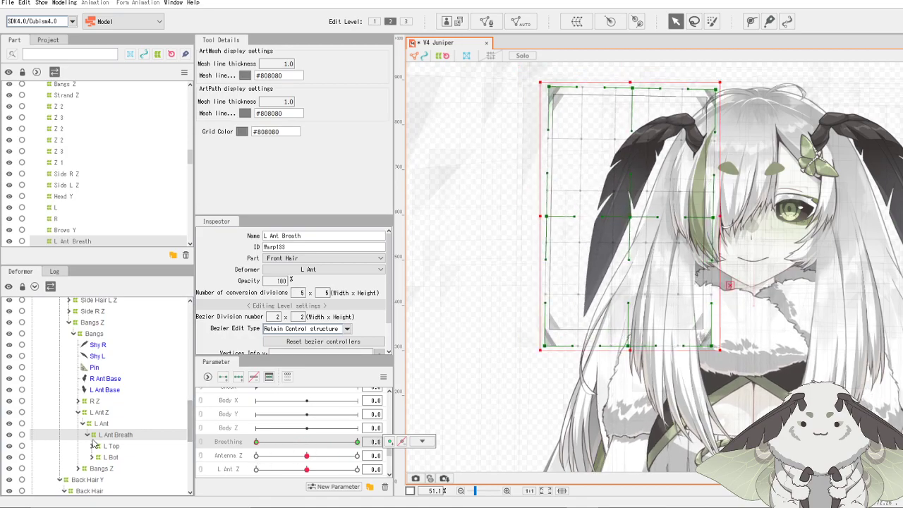
scroll(99, 425, "down", 2)
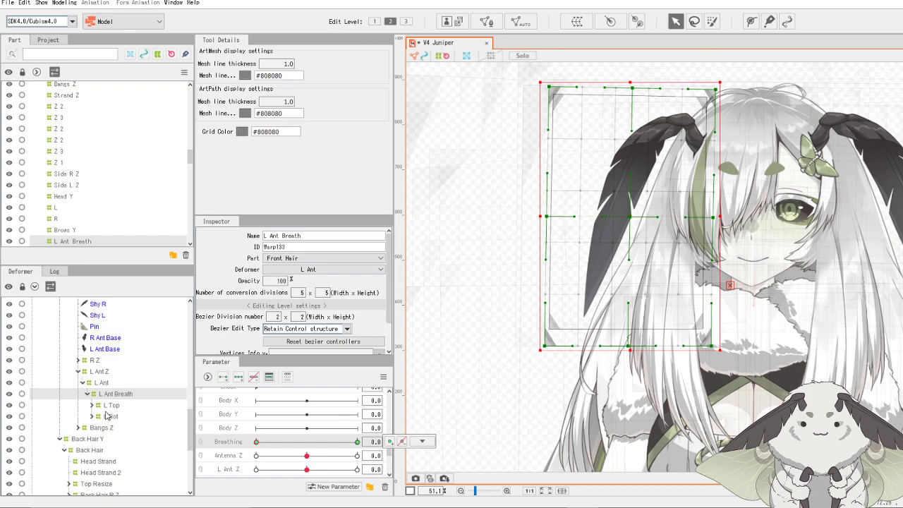
scroll(106, 417, "up", 2)
left_click(79, 400)
scroll(120, 388, "down", 2)
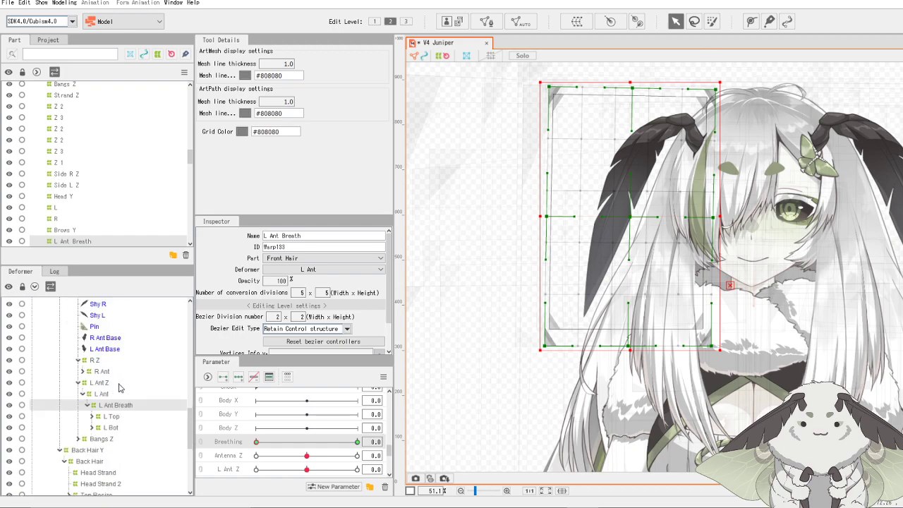
left_click(82, 372)
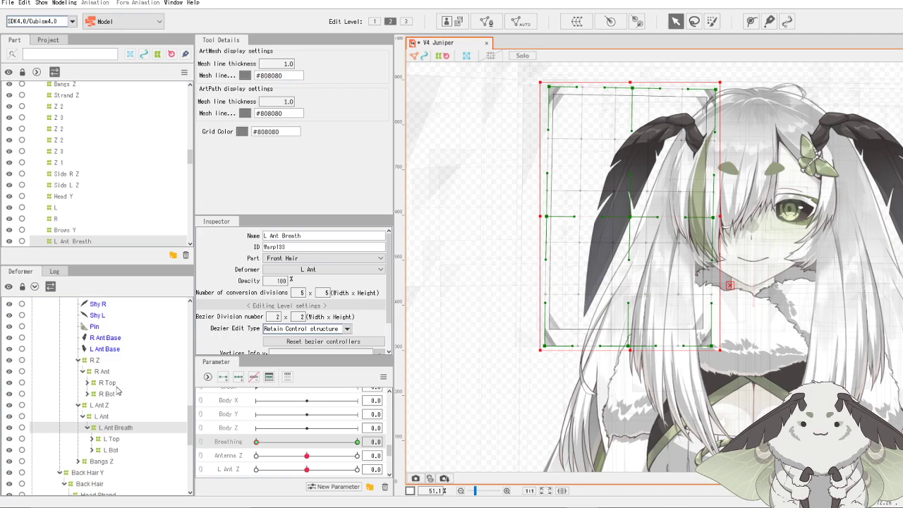
- Create a warp deformer named R Ant Breath as parent of R Top and R Bot, with 2 × 2 Bezier and 5 × 5 conversion divisions
left_click(113, 384)
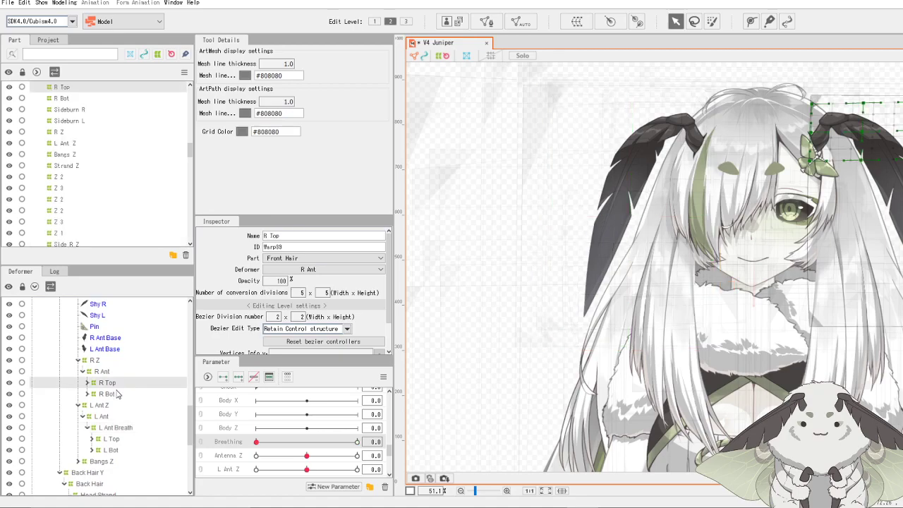
left_click(118, 396, "ctrl")
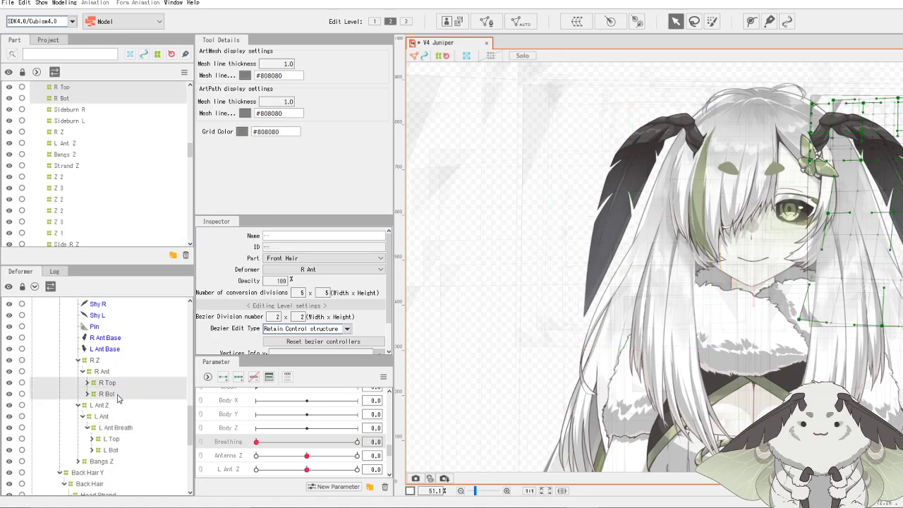
left_click(576, 21)
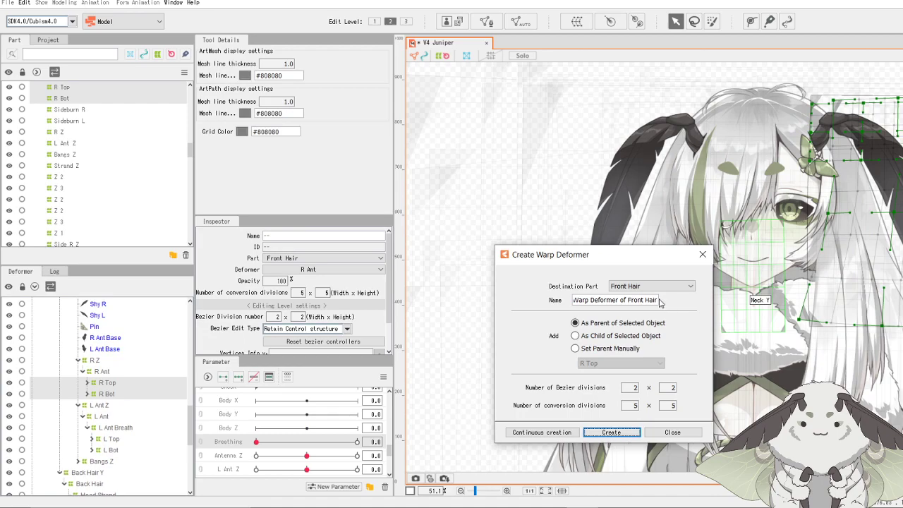
left_click_drag(656, 300, 509, 300)
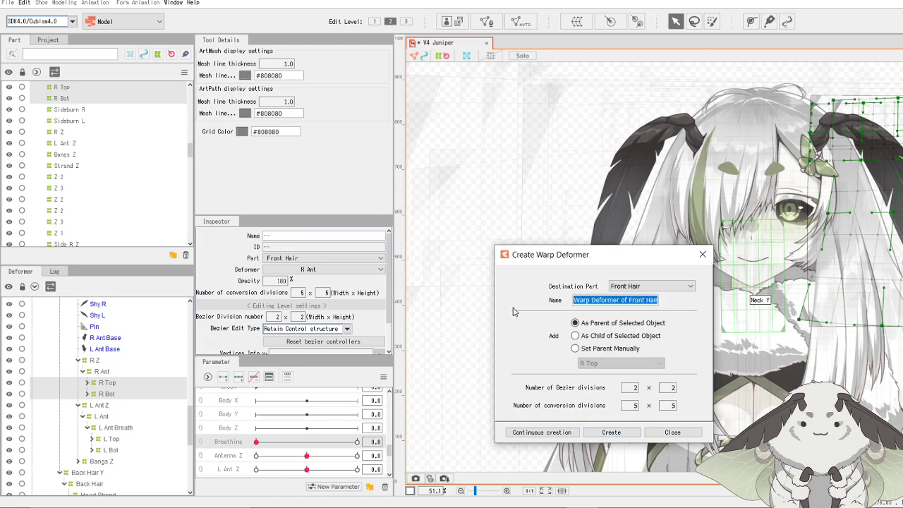
type("R Ant Breath")
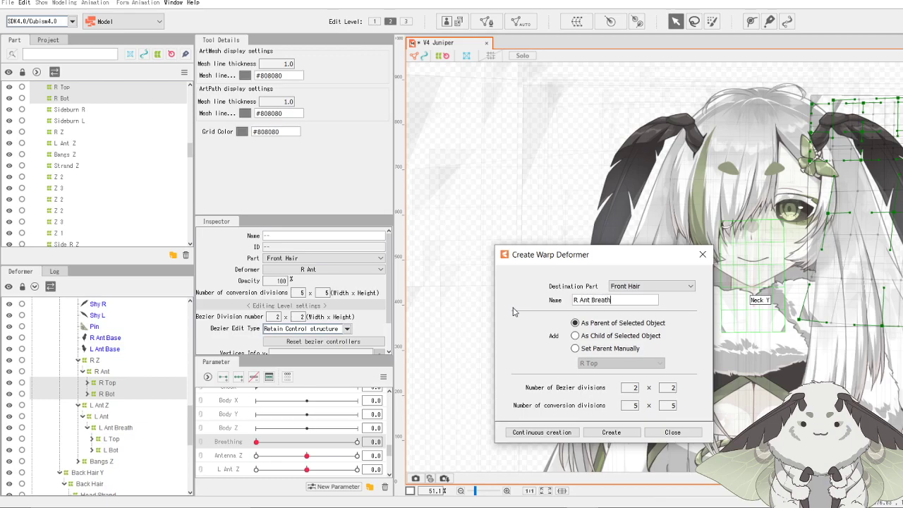
left_click(611, 432)
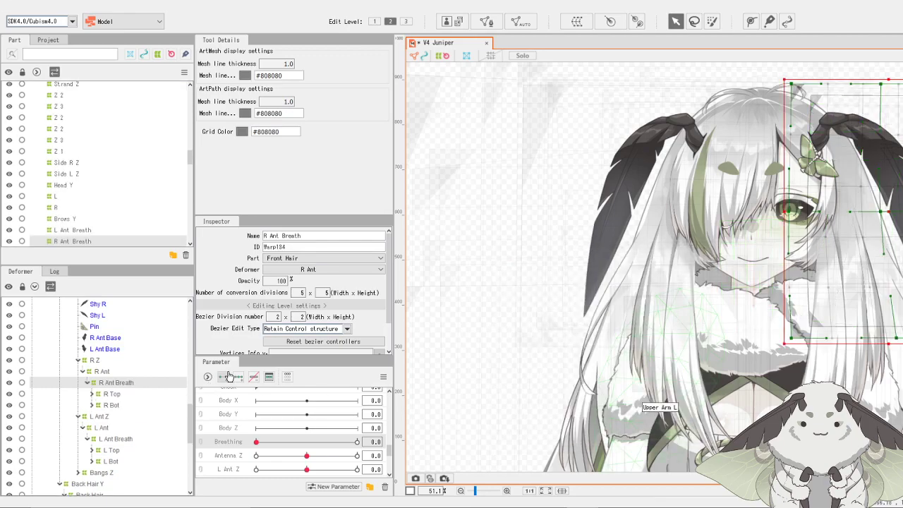
- Add keys to the R Ant Breath deformer at Breathing 0.0 and 1.0, and set Breathing to 1.0
left_click_drag(258, 442, 363, 443)
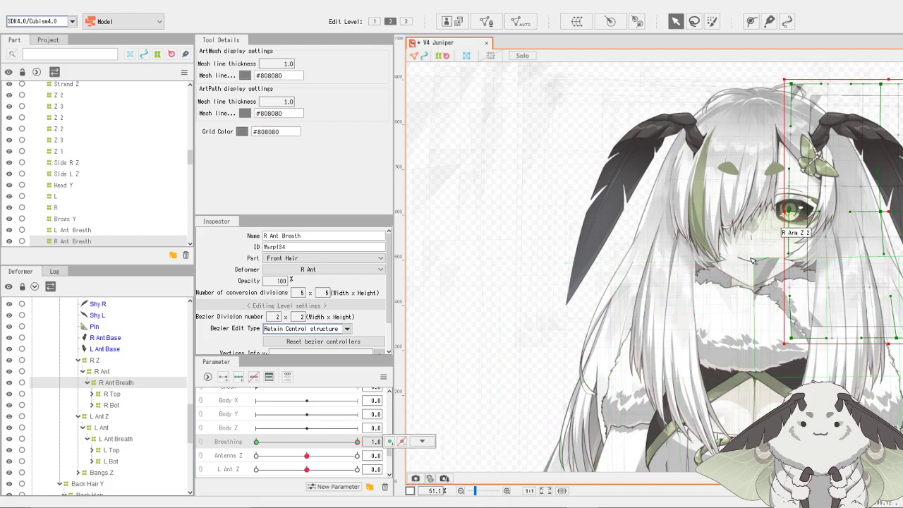
scroll(769, 261, "down", 5)
scroll(730, 254, "up", 2)
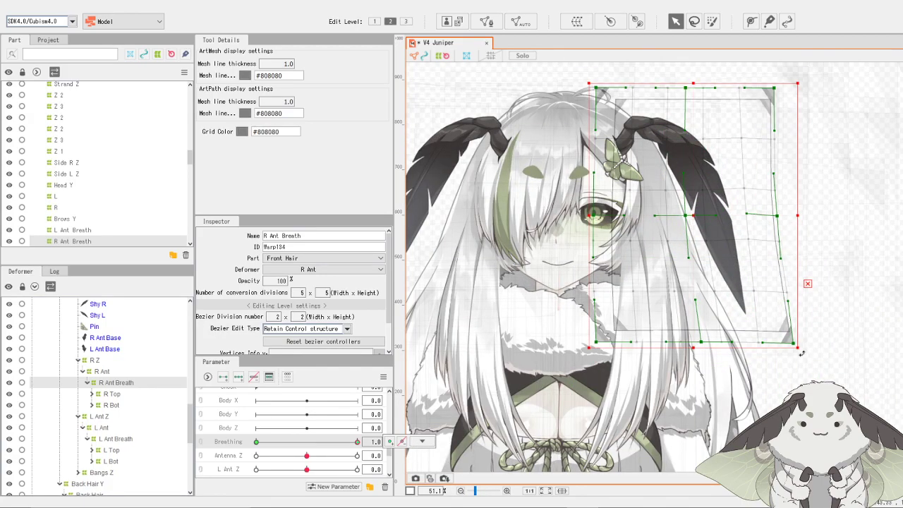
- Tilt the R Ant Breath deformer counterclockwise at Breathing 1.0 and shift it up and outward to keep the antenna base in place
left_click_drag(802, 354, 809, 345)
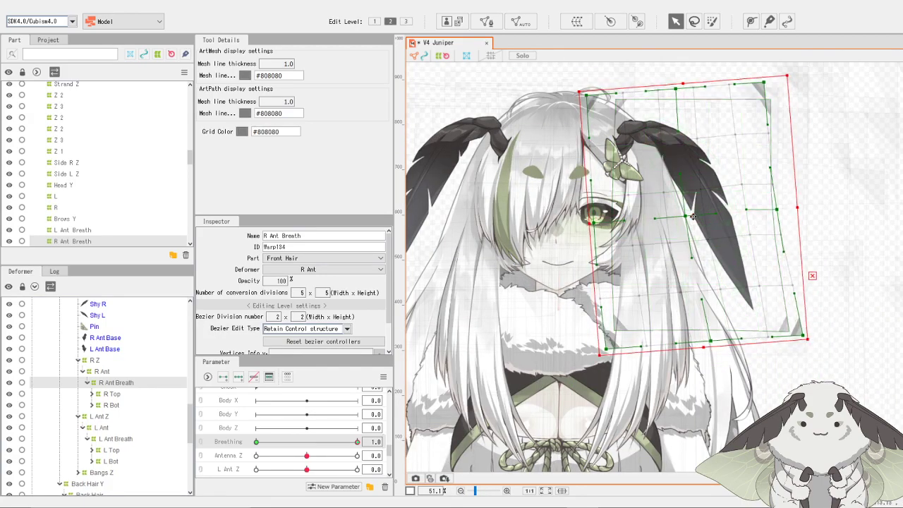
left_click_drag(692, 216, 699, 210)
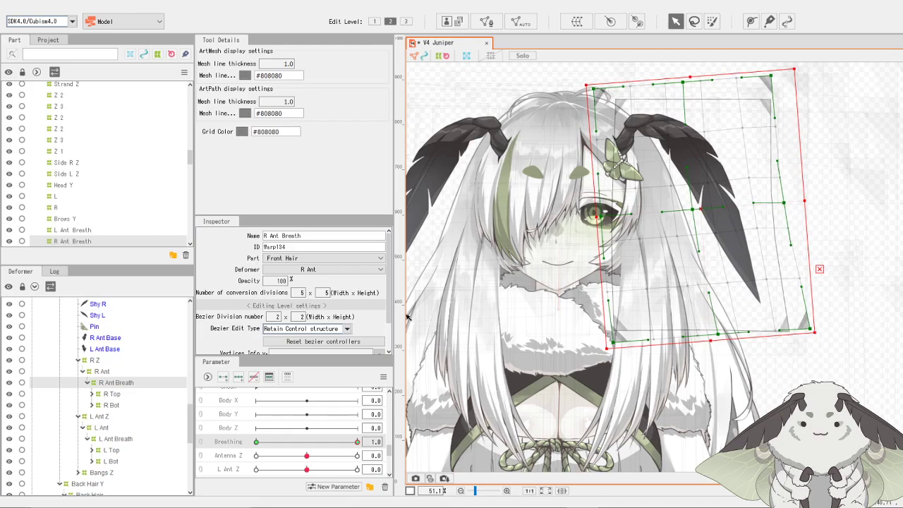
mouse_move(357, 442)
left_mouse_down()
mouse_move(278, 442)
mouse_move(359, 445)
left_mouse_up()
left_click_drag(817, 352, 822, 347)
left_click_drag(700, 208, 700, 207)
left_click_drag(349, 441, 499, 424)
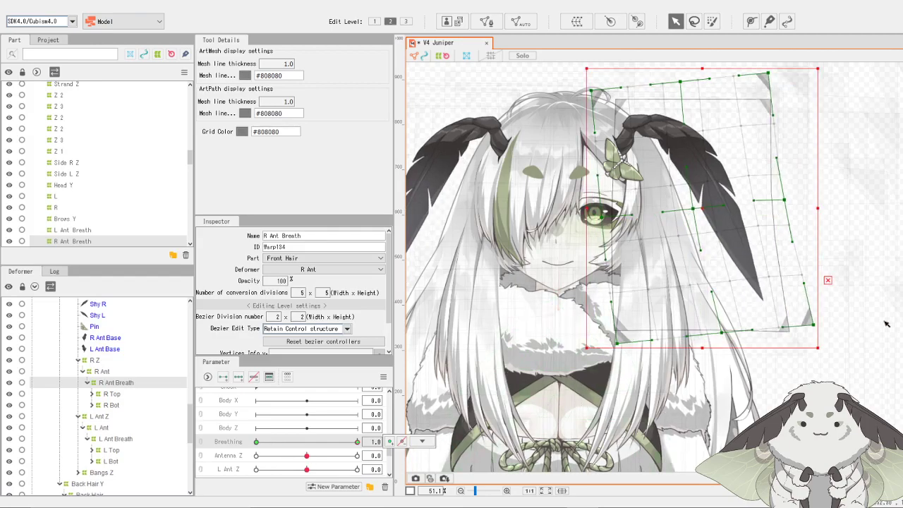
- Compare both antennae at Breathing 0.0 and 1.0, and tilt the R Ant Breath deformer slightly further outward at 1.0
scroll(887, 324, "down", 3)
left_click_drag(357, 442, 224, 460)
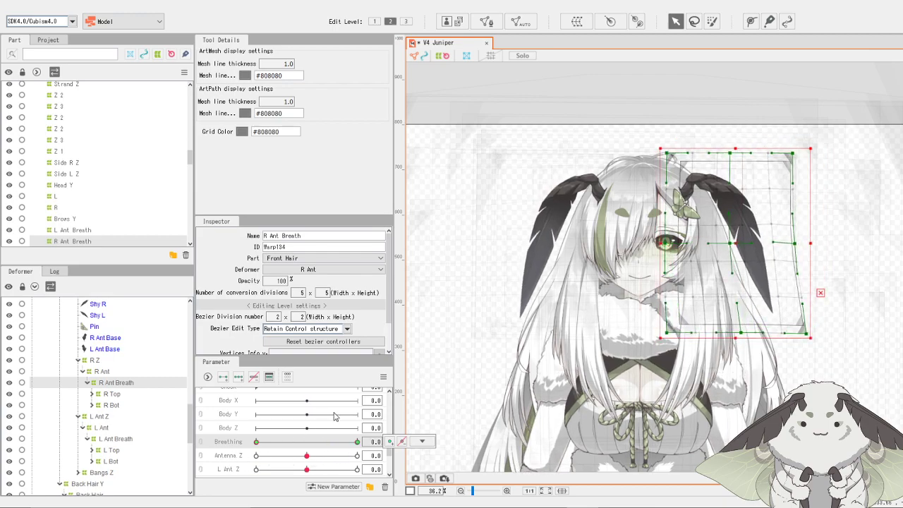
scroll(685, 336, "up", 3)
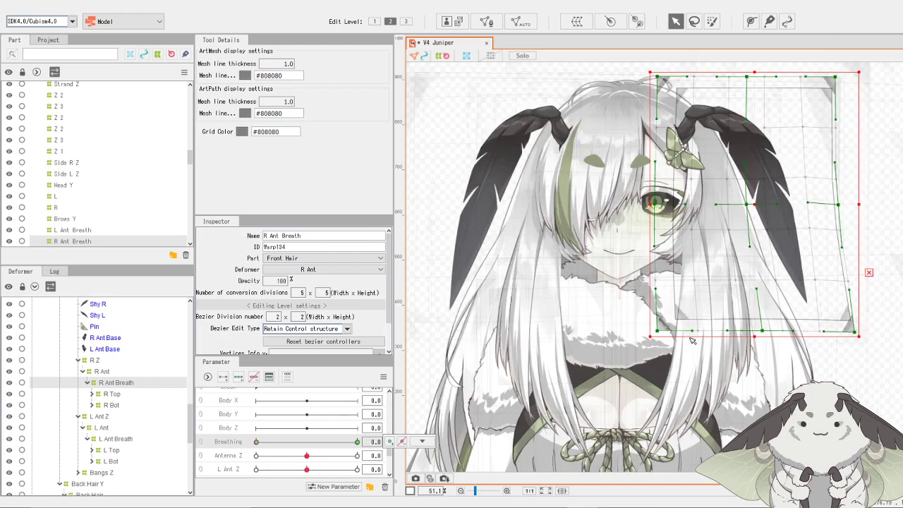
left_click_drag(281, 444, 385, 450)
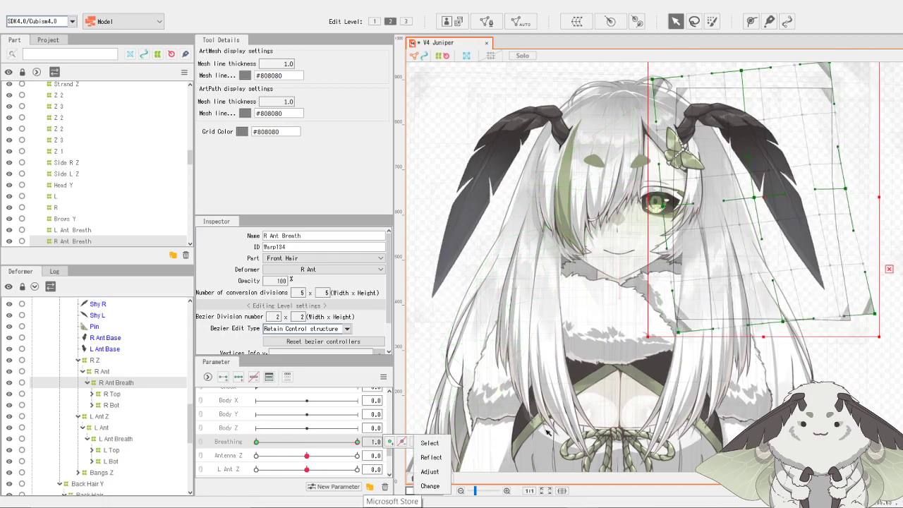
left_click_drag(885, 339, 888, 339)
left_click_drag(765, 197, 767, 197)
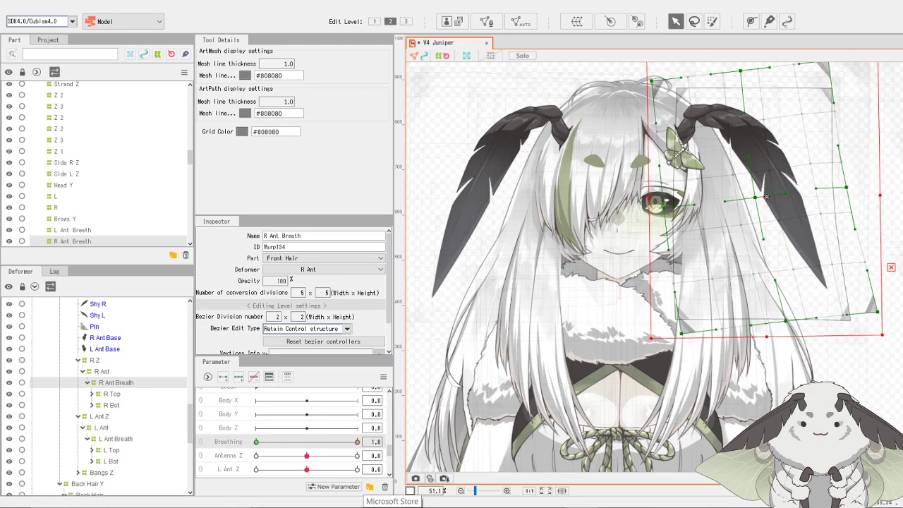
left_click_drag(337, 447, 399, 443)
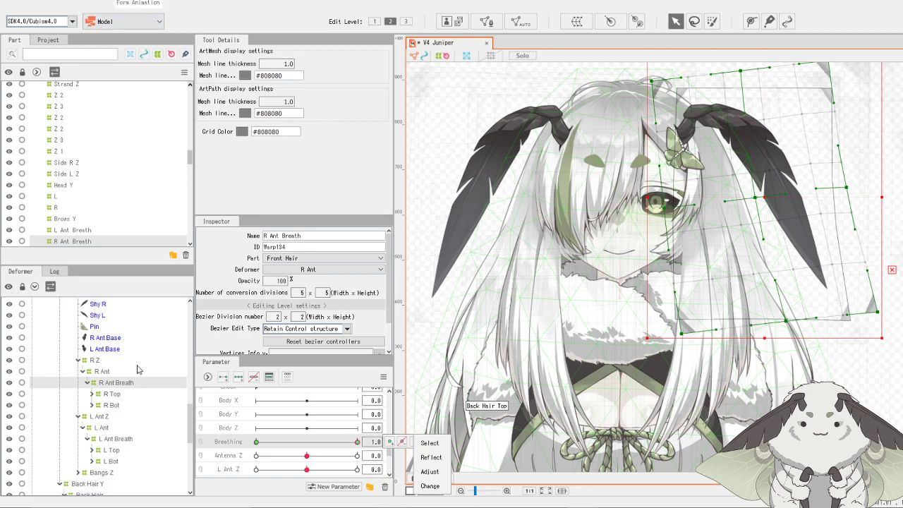
- Compare the antennae between Breathing 1.0 and 0.0, leave Breathing at 0.0, and save the model
left_click_drag(355, 443, 231, 449)
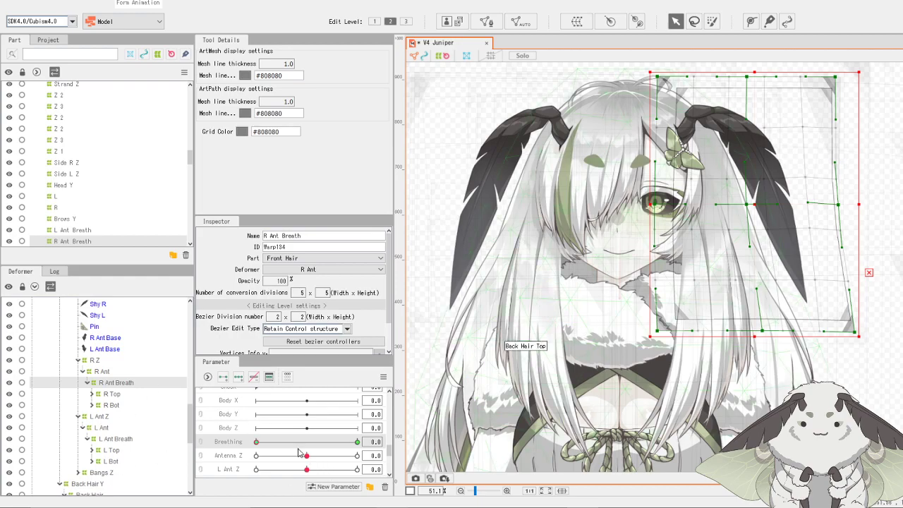
left_click_drag(266, 441, 187, 424)
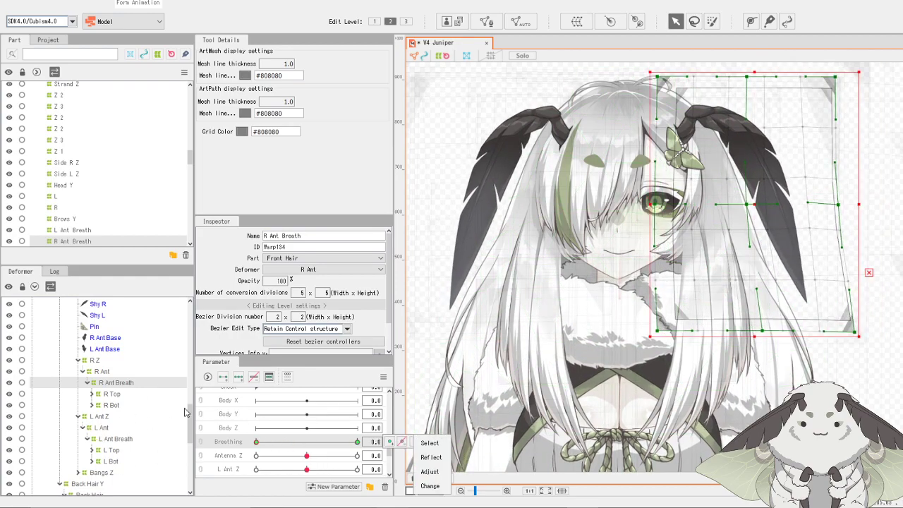
left_click(5, 5)
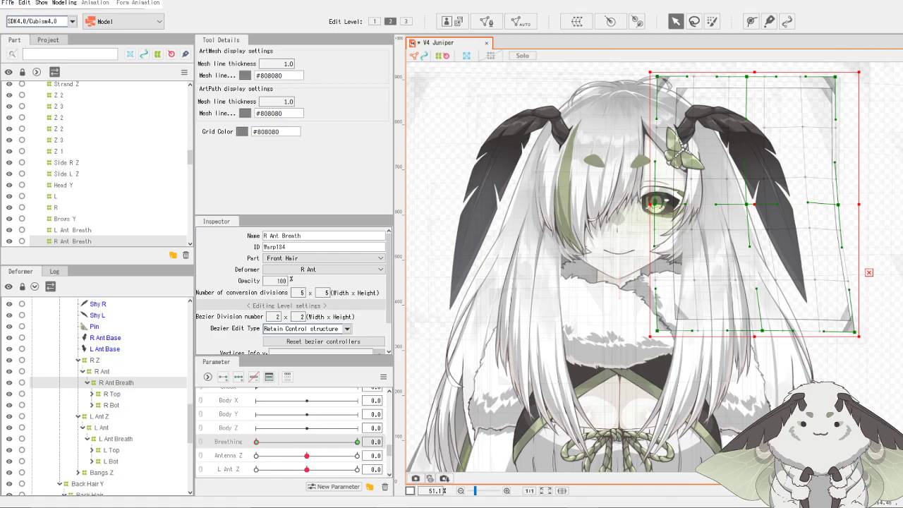
left_click(7, 5)
left_click(26, 98)
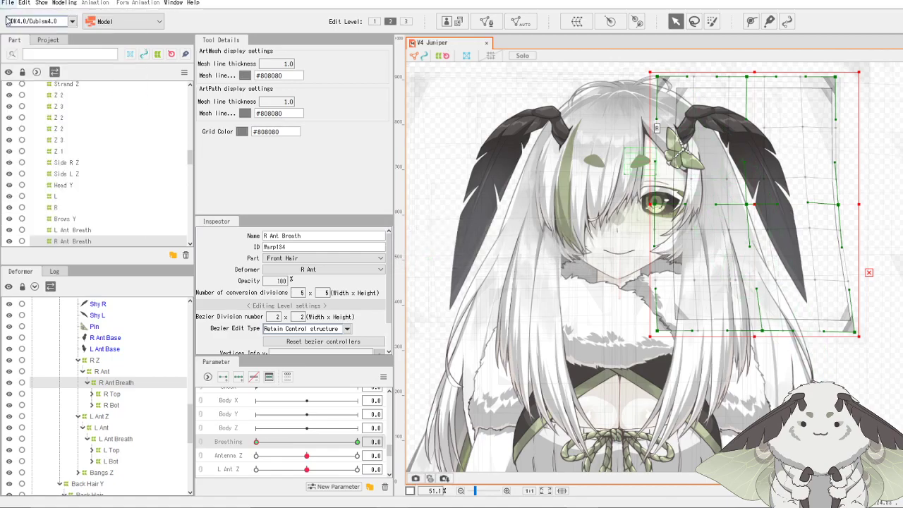
- Open the Physics/Scene Blending settings and watch the antennae in the model preview as Breathing plays
left_click(65, 4)
left_click(138, 207)
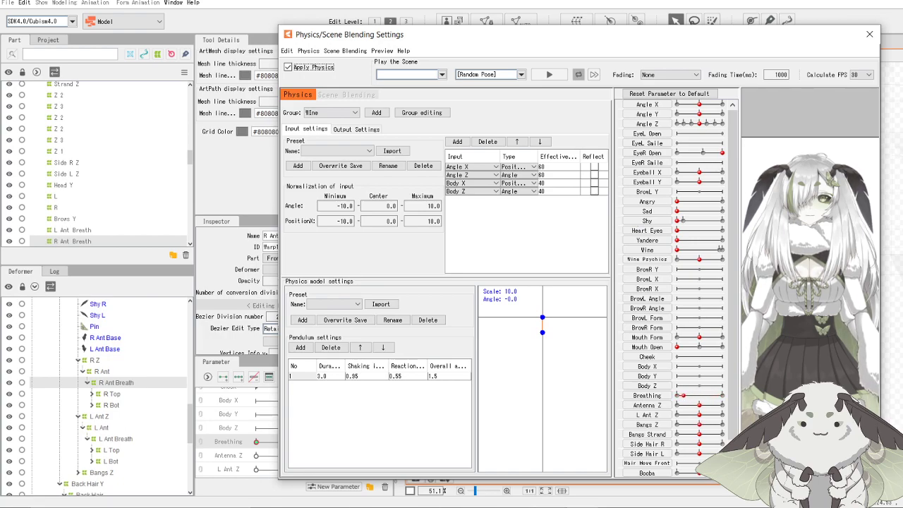
- Switch to Streamlabs and read through the Mini Feed from the older events up to the newest ones
key("alt+Tab")
scroll(319, 308, "up", 3)
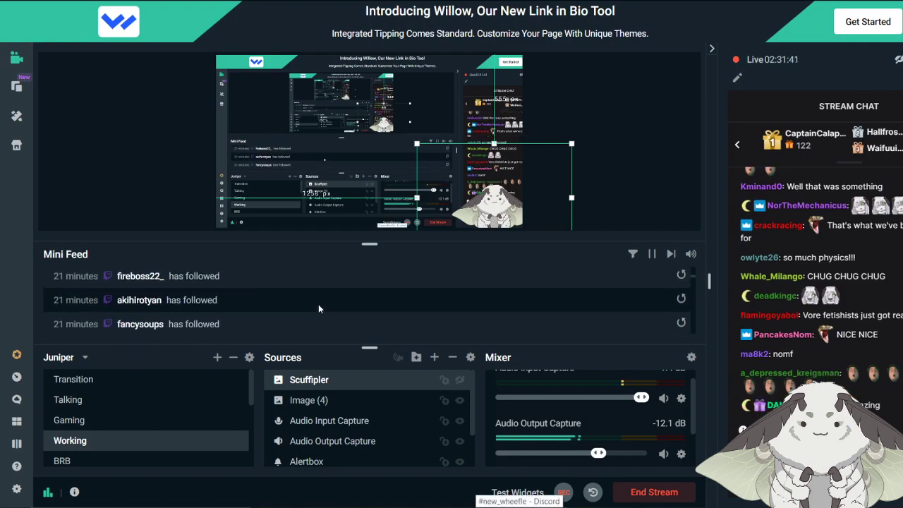
scroll(318, 308, "up", 10)
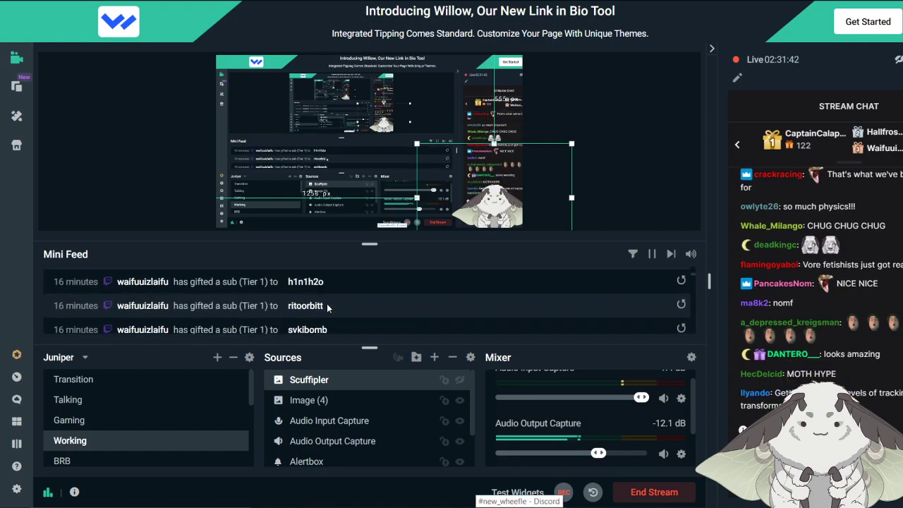
scroll(380, 306, "up", 12)
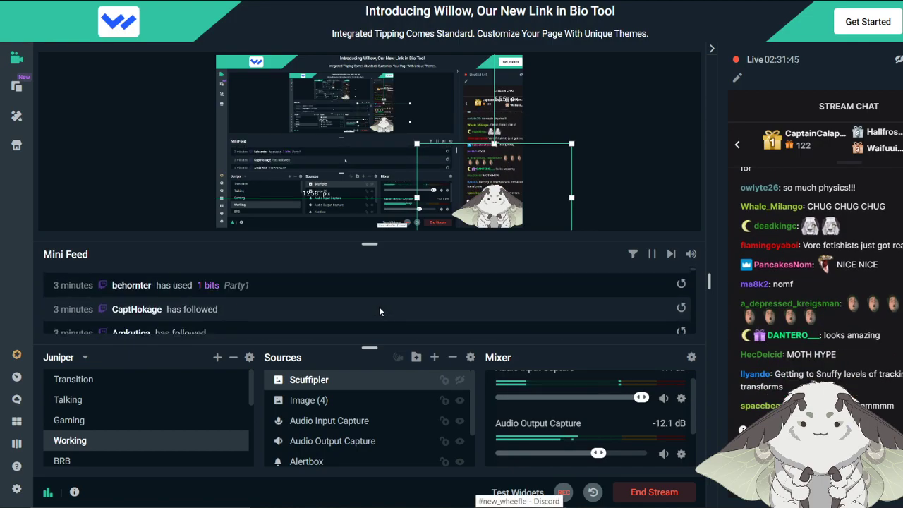
scroll(377, 307, "up", 6)
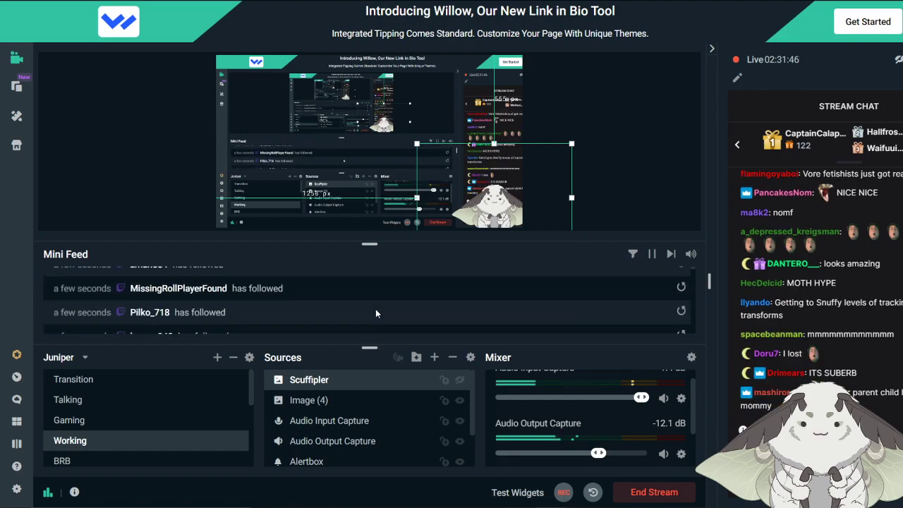
scroll(378, 314, "down", 1)
scroll(332, 306, "up", 4)
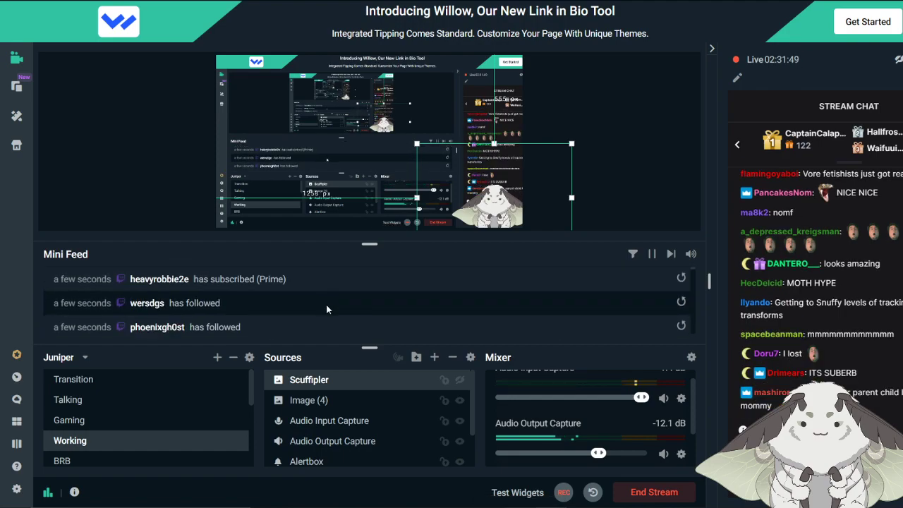
scroll(333, 305, "up", 2)
scroll(334, 305, "down", 2)
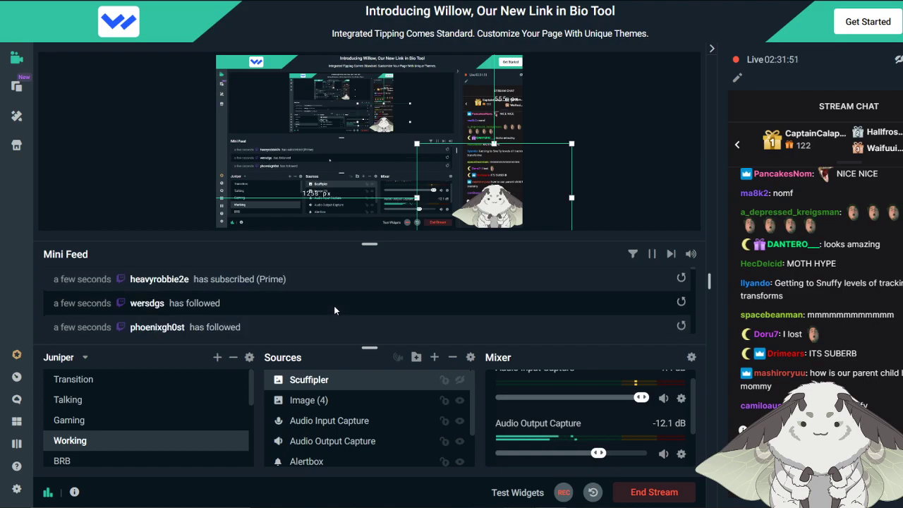
scroll(334, 305, "up", 2)
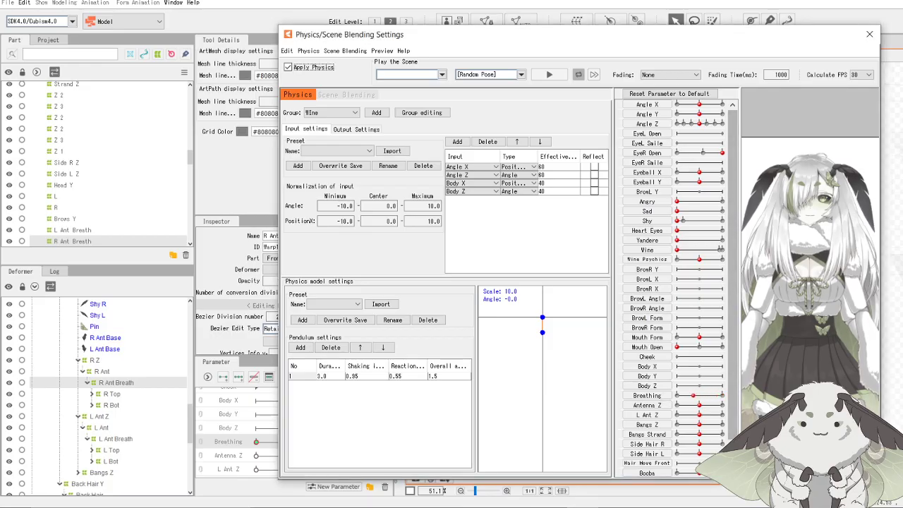
- Return to Cubism Editor, close the Physics/Scene Blending settings, and save the model again
left_click(869, 34)
left_click(7, 3)
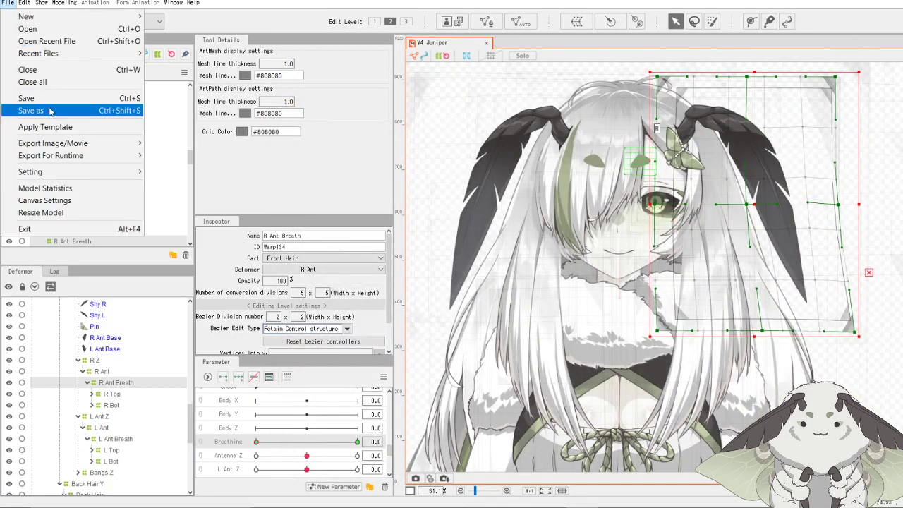
left_click(44, 98)
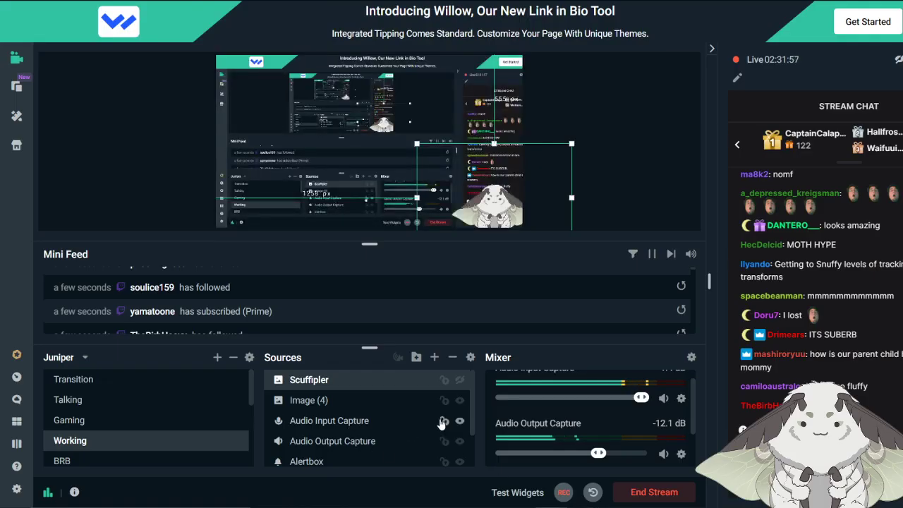
- Switch to Streamlabs and hide the Display Capture source in the Working scene
scroll(423, 431, "down", 2)
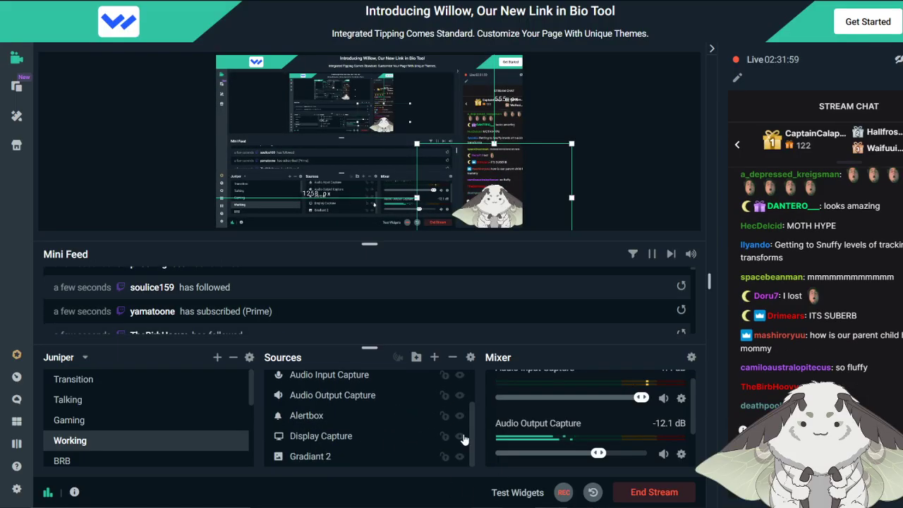
left_click(462, 438)
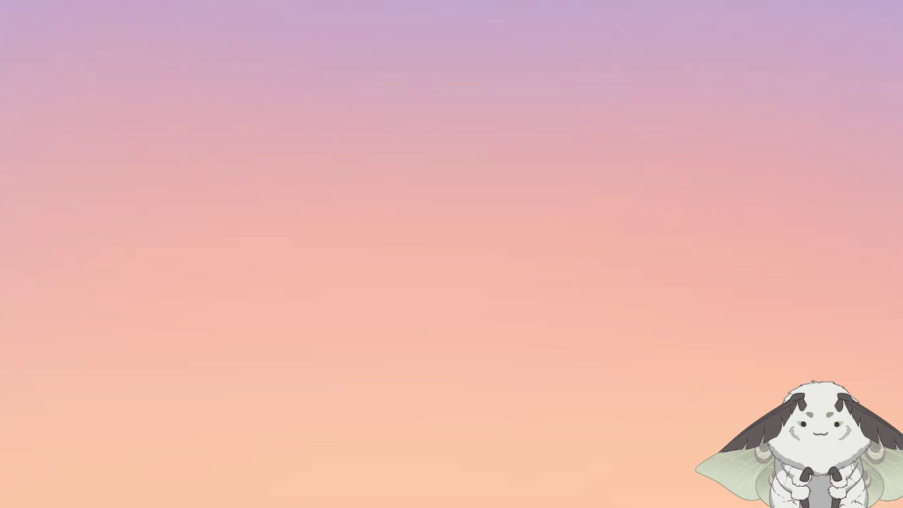